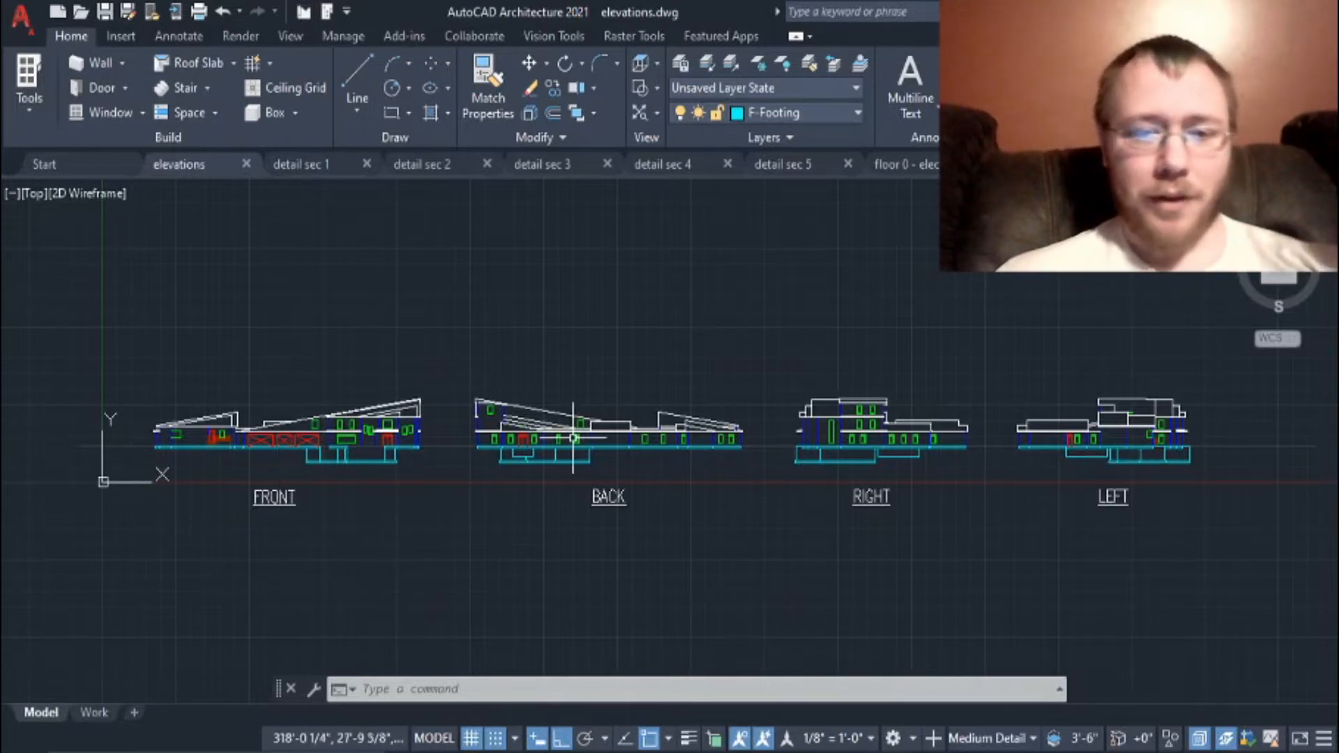
Step: Examine the front elevation's footings, openings and roof, and continue along the back, right and left elevations
scroll(196, 479, "up", 2)
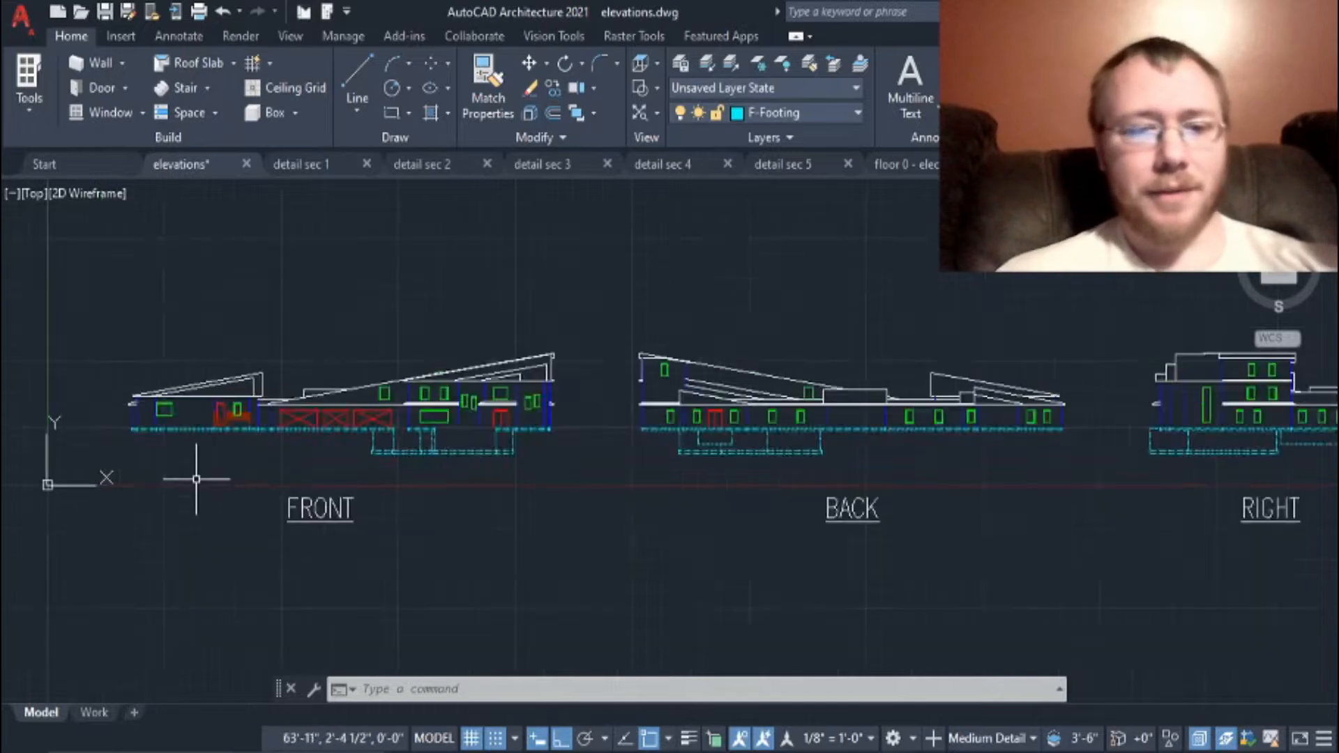
scroll(369, 447, "up", 3)
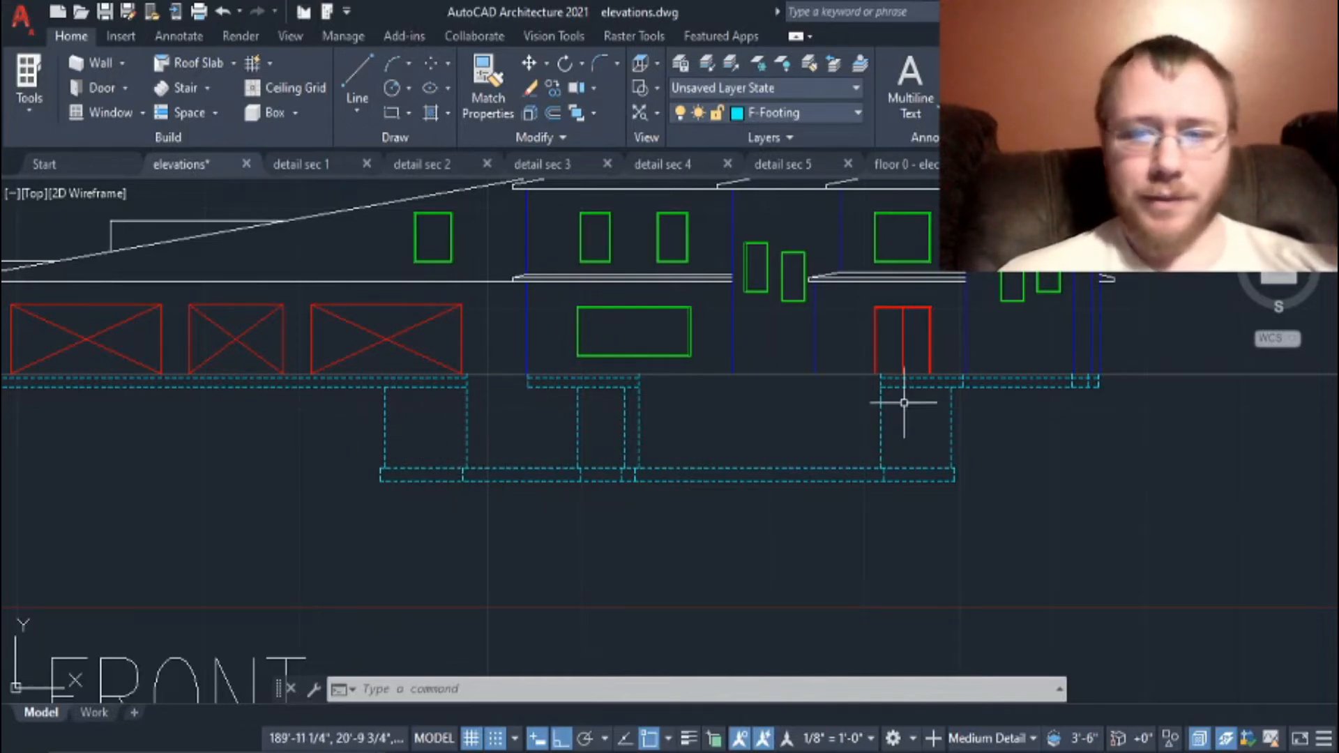
scroll(811, 434, "down", 1)
mouse_move(626, 475)
middle_mouse_down()
mouse_move(717, 442)
mouse_move(900, 459)
mouse_move(633, 458)
middle_mouse_up()
scroll(627, 328, "up", 1)
scroll(461, 483, "down", 1)
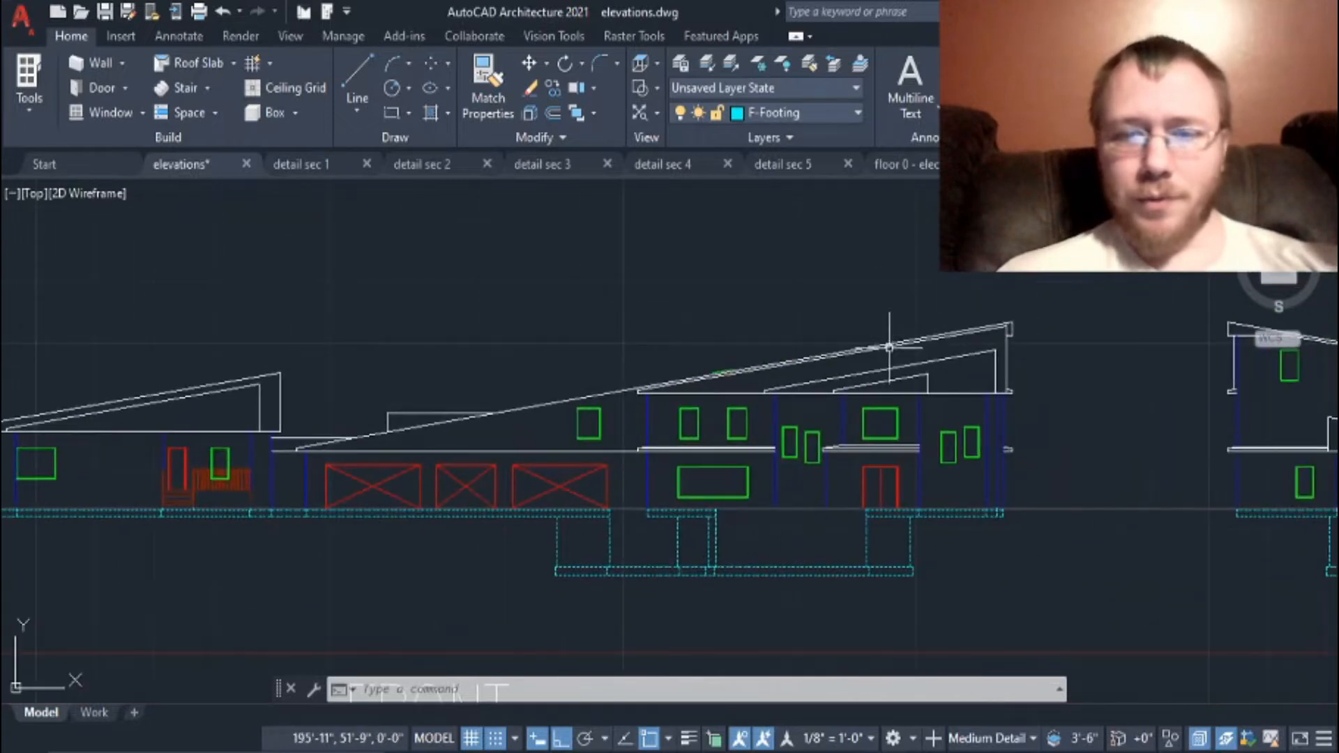
middle_click_drag(1105, 500, 415, 452)
scroll(416, 452, "down", 1)
middle_click_drag(906, 490, 684, 491)
mouse_move(1042, 506)
middle_mouse_down()
mouse_move(488, 541)
mouse_move(261, 523)
middle_mouse_up()
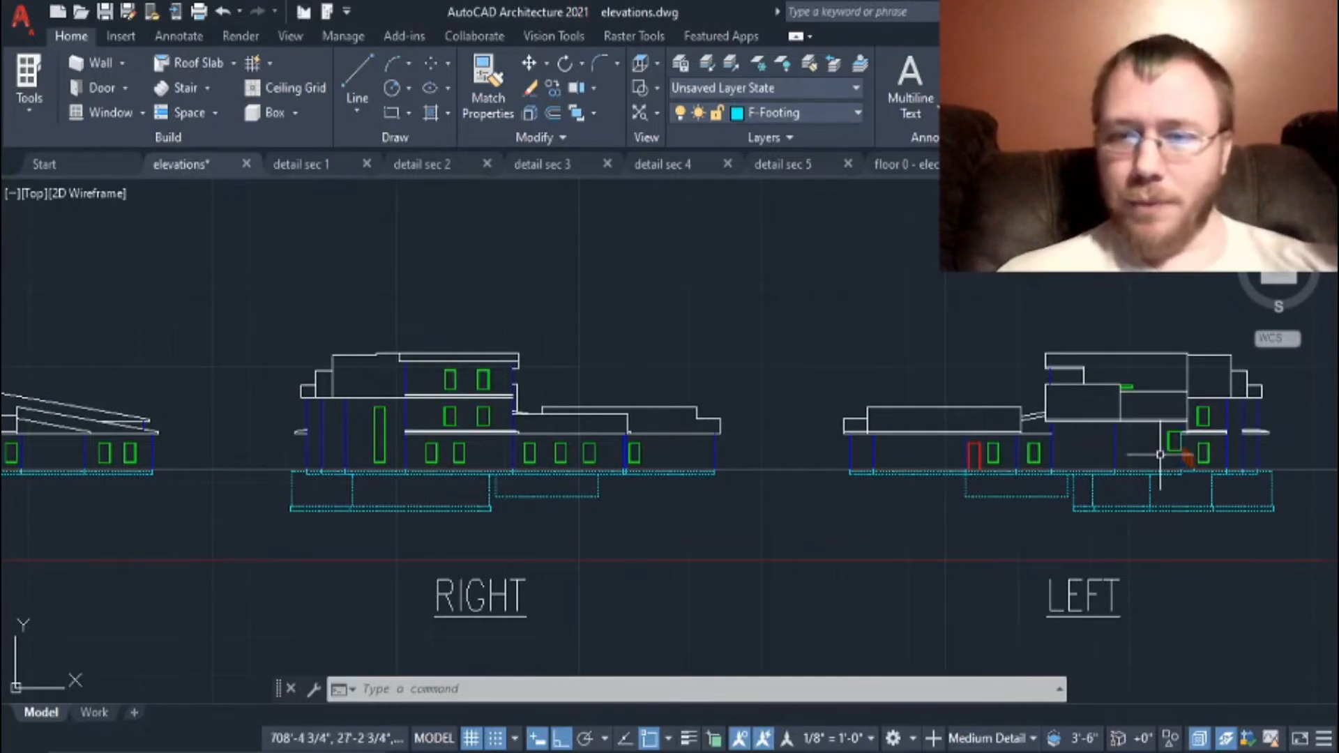
Step: Examine the dashed footings below the left elevation and follow the foundation line back to the front elevation
scroll(1179, 453, "up", 5)
scroll(703, 414, "down", 3)
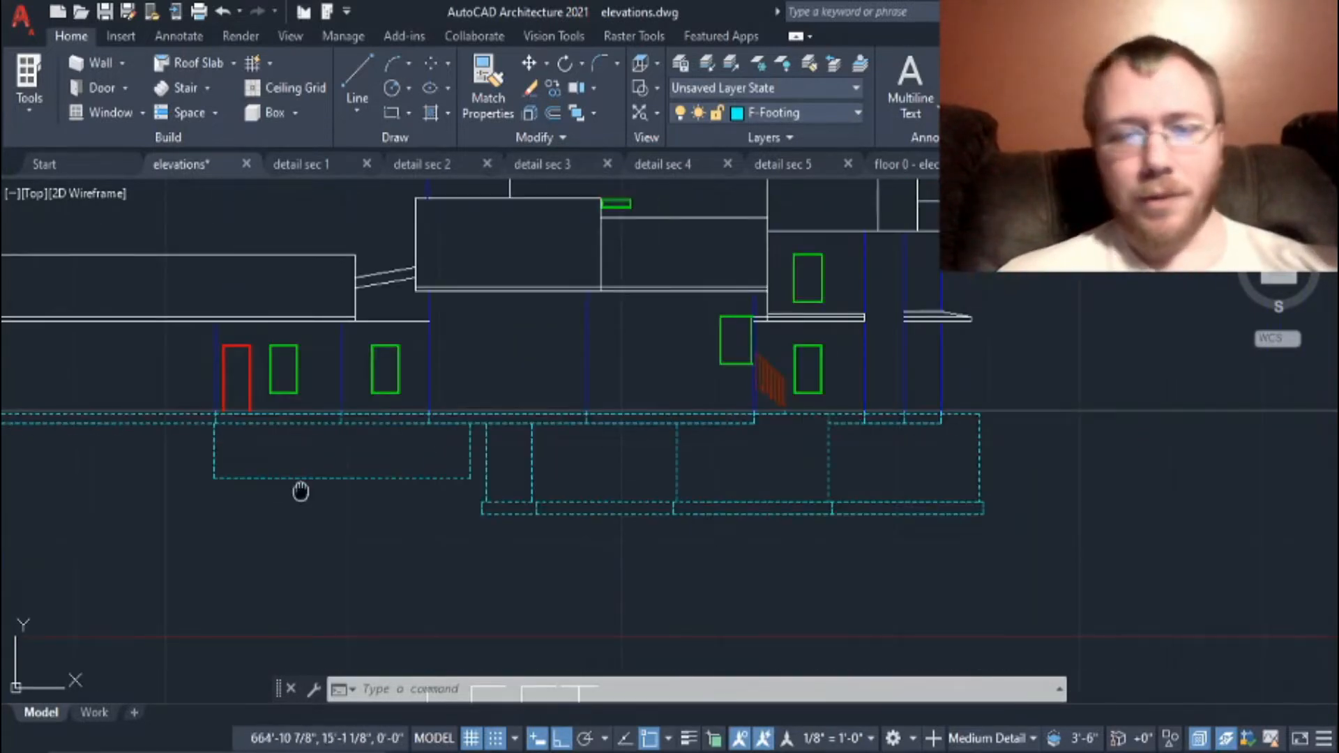
middle_click_drag(300, 491, 1297, 517)
middle_click_drag(366, 490, 1097, 541)
middle_click_drag(332, 510, 1110, 564)
mouse_move(104, 545)
middle_mouse_down()
mouse_move(481, 529)
mouse_move(1046, 534)
middle_mouse_up()
middle_click_drag(308, 498, 992, 494)
middle_click_drag(209, 489, 1156, 521)
middle_click_drag(539, 546, 1085, 532)
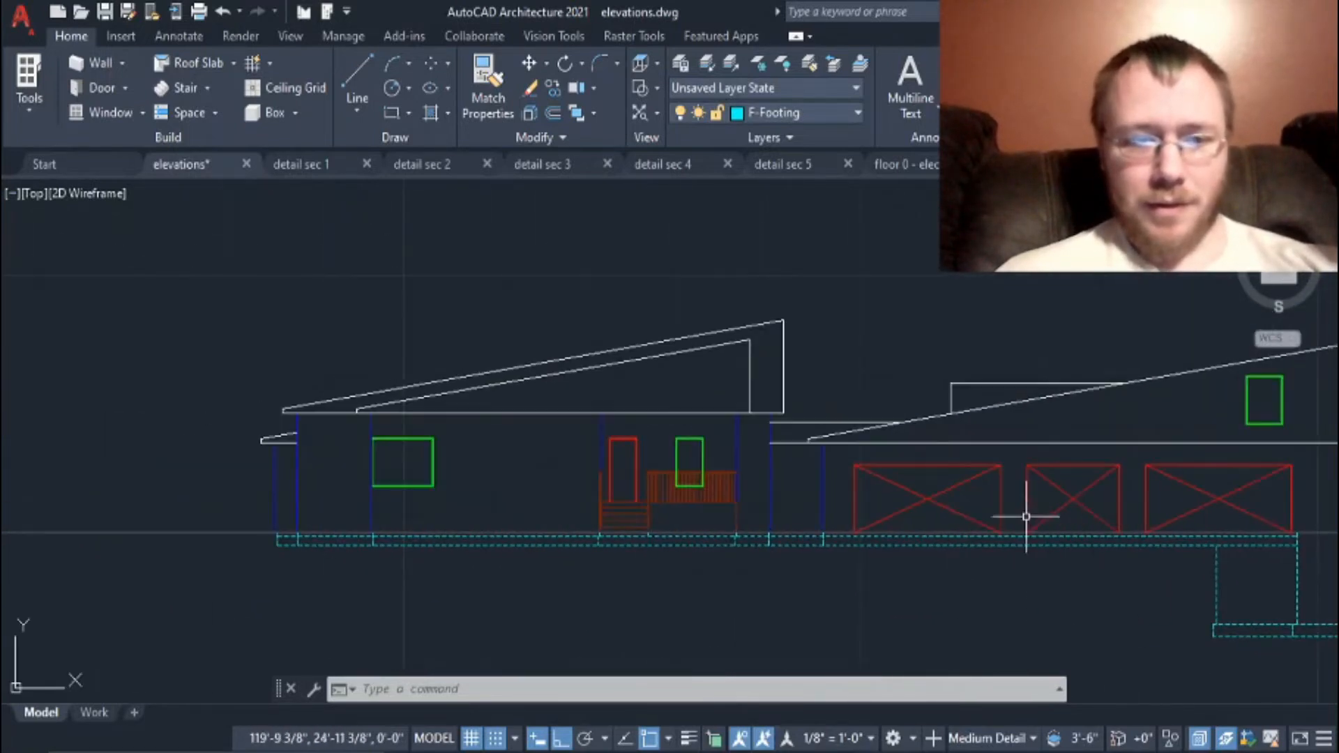
Step: Inspect the front elevation's porch stairs and railing, the right elevation's footings, and all four elevations together
scroll(663, 493, "up", 2)
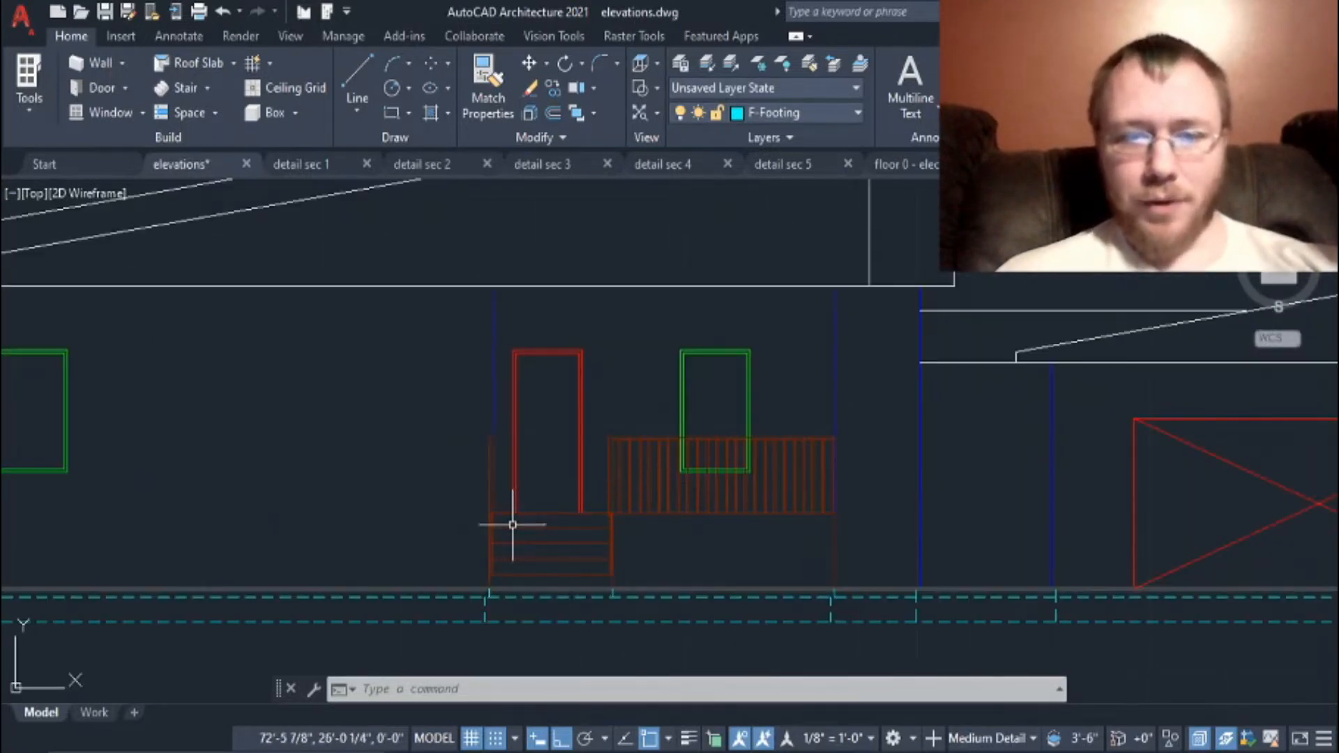
scroll(828, 544, "down", 5)
middle_click_drag(872, 513, 558, 507)
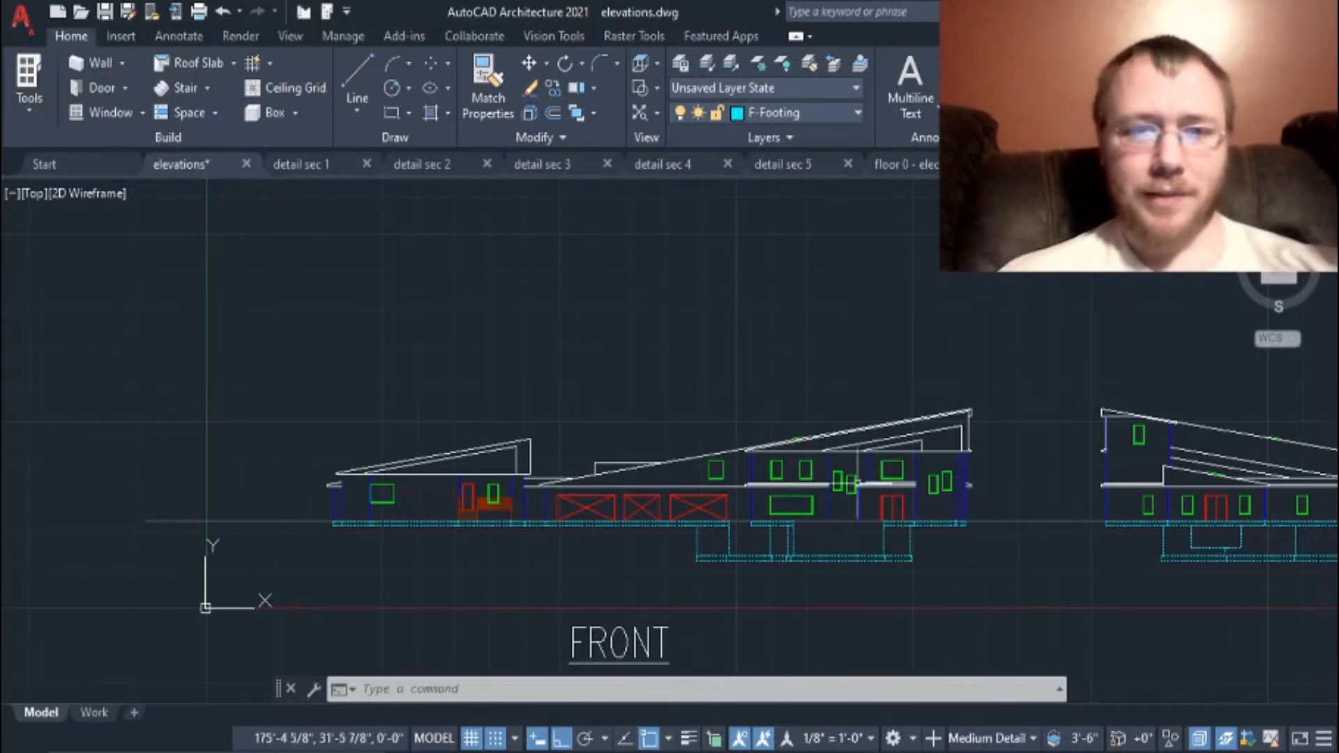
scroll(977, 481, "down", 3)
mouse_move(1003, 497)
middle_mouse_down()
mouse_move(619, 490)
mouse_move(401, 469)
mouse_move(580, 544)
middle_mouse_up()
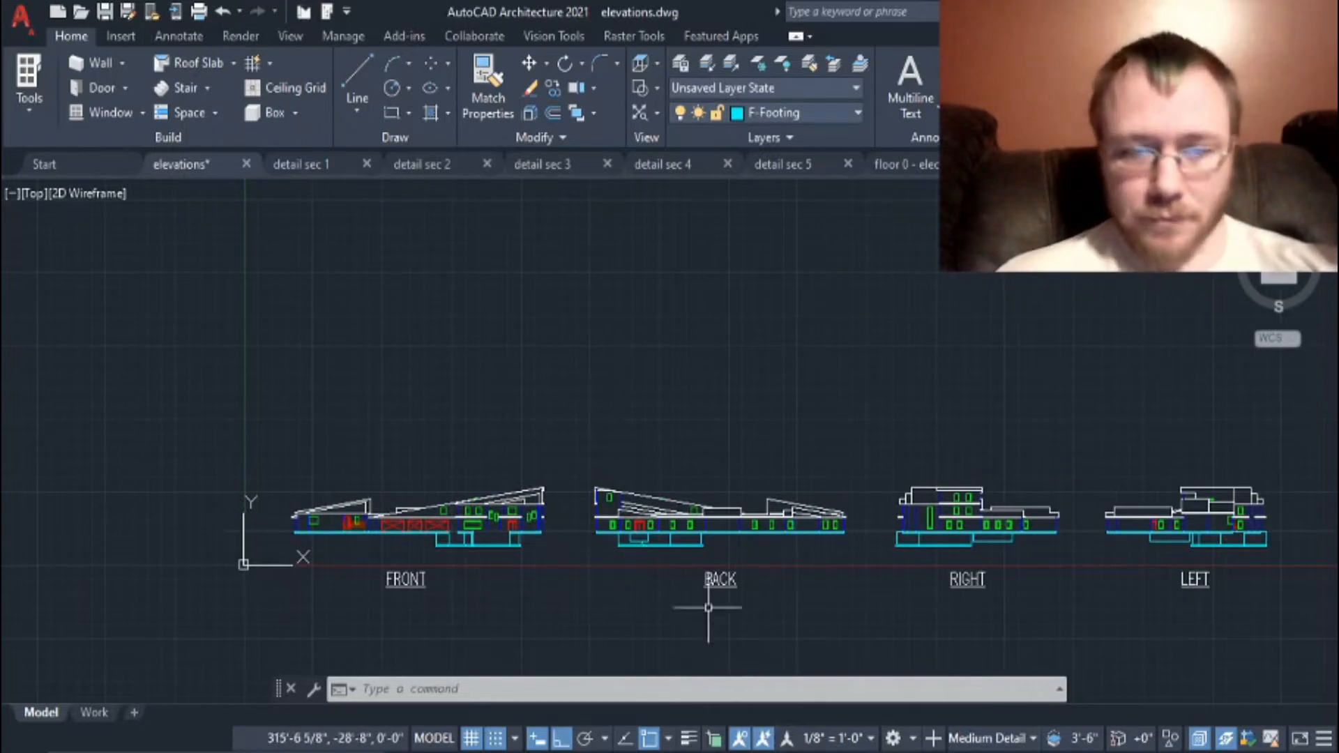
scroll(995, 540, "up", 5)
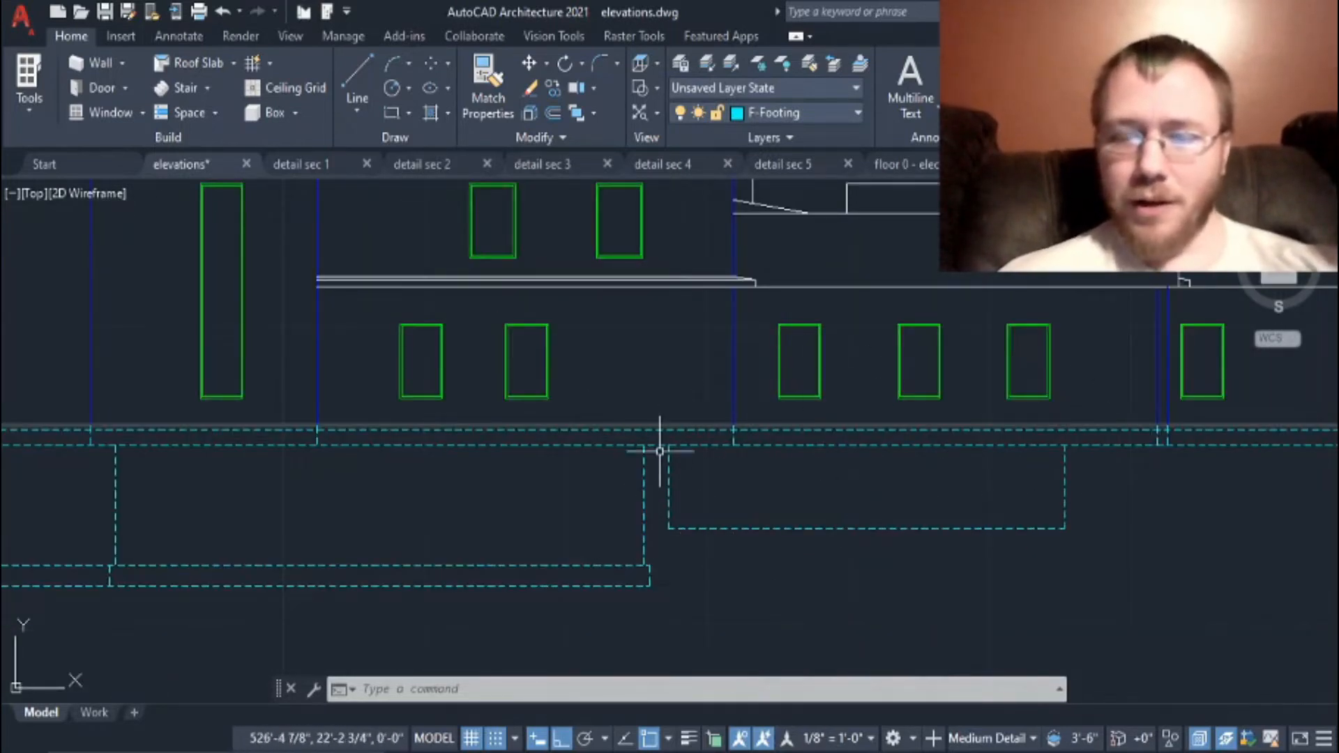
scroll(659, 452, "down", 6)
middle_click_drag(793, 553, 553, 509)
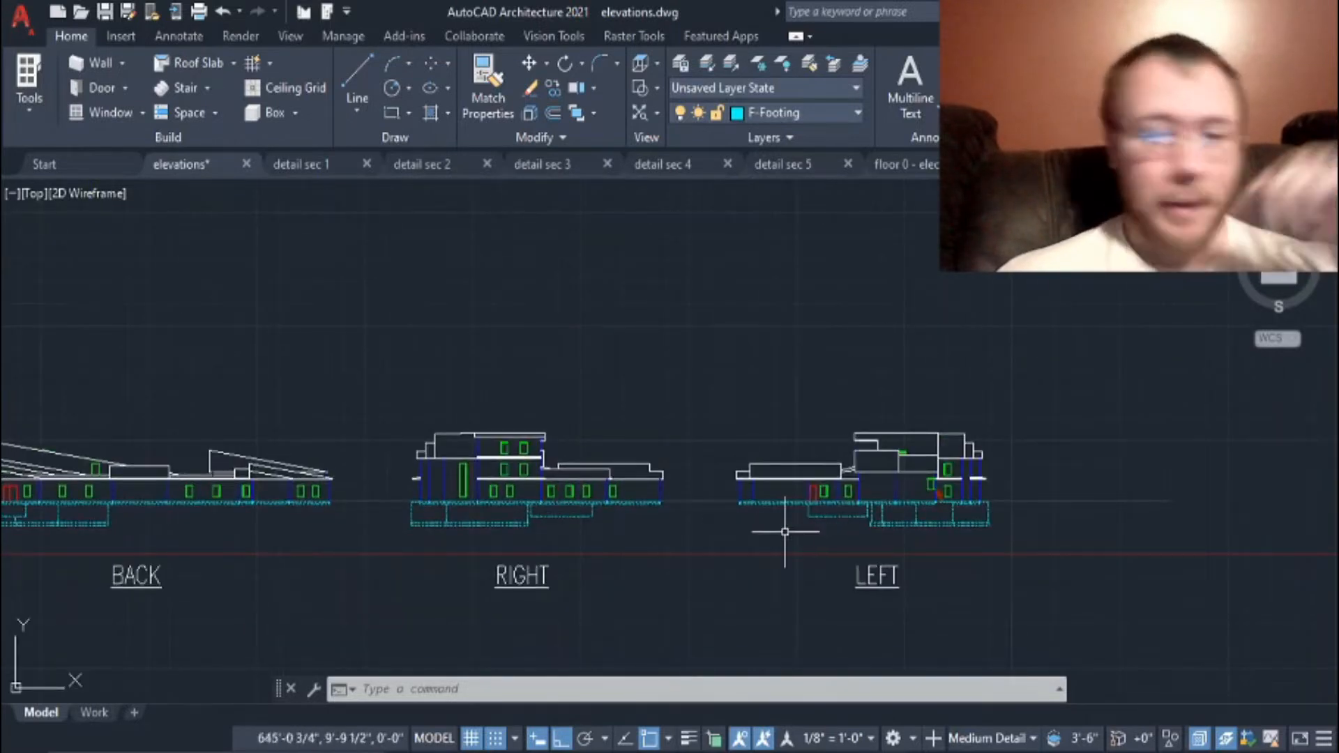
scroll(533, 542, "down", 2)
middle_click_drag(458, 547, 766, 444)
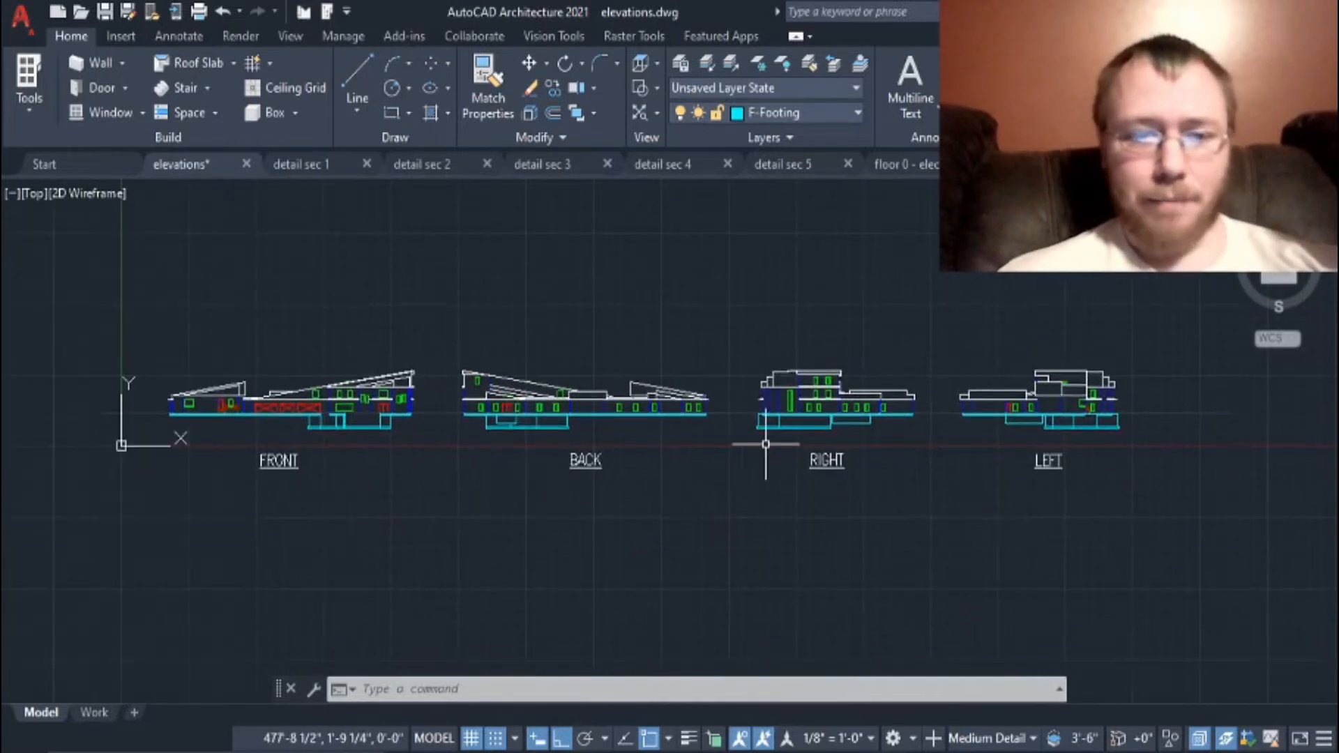
Step: Select the ground line running through the four elevations to check its extent, and clear the selection
left_click(125, 409)
scroll(124, 411, "up", 10)
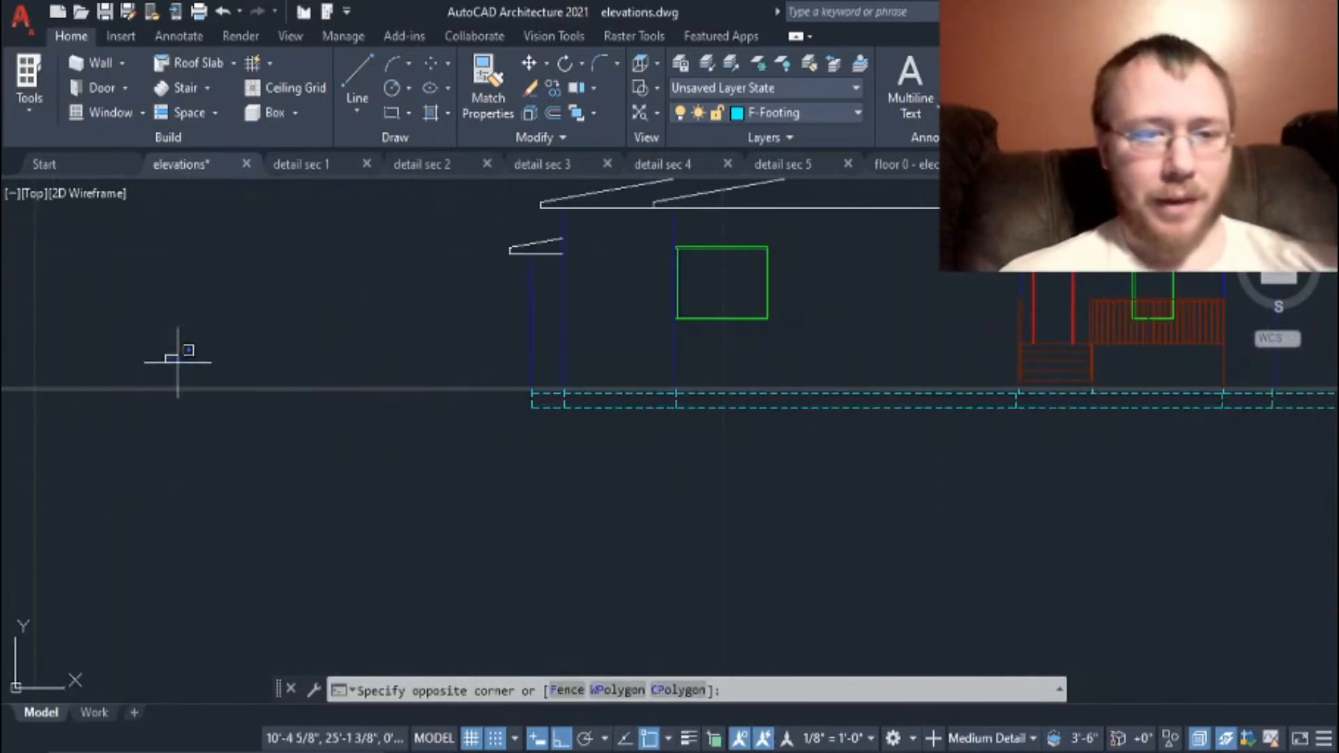
left_click(201, 388)
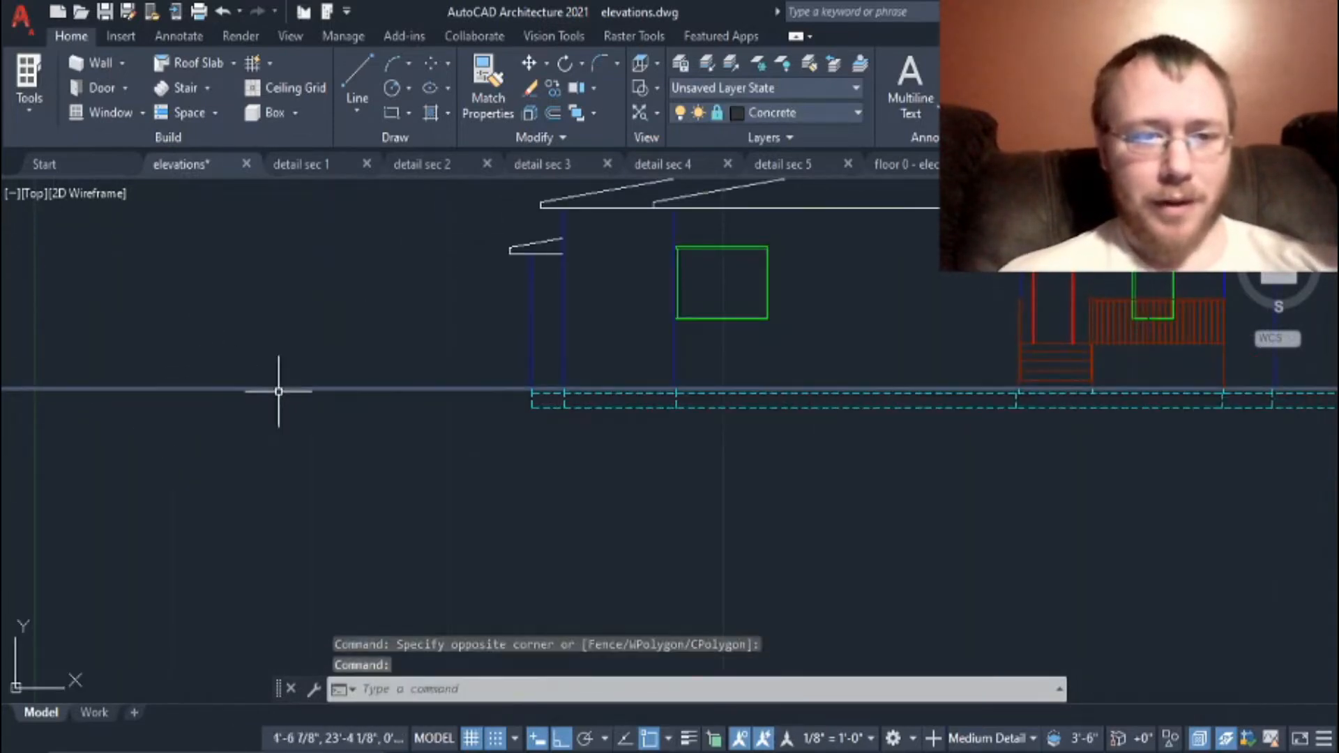
scroll(770, 528, "down", 8)
scroll(417, 463, "down", 3)
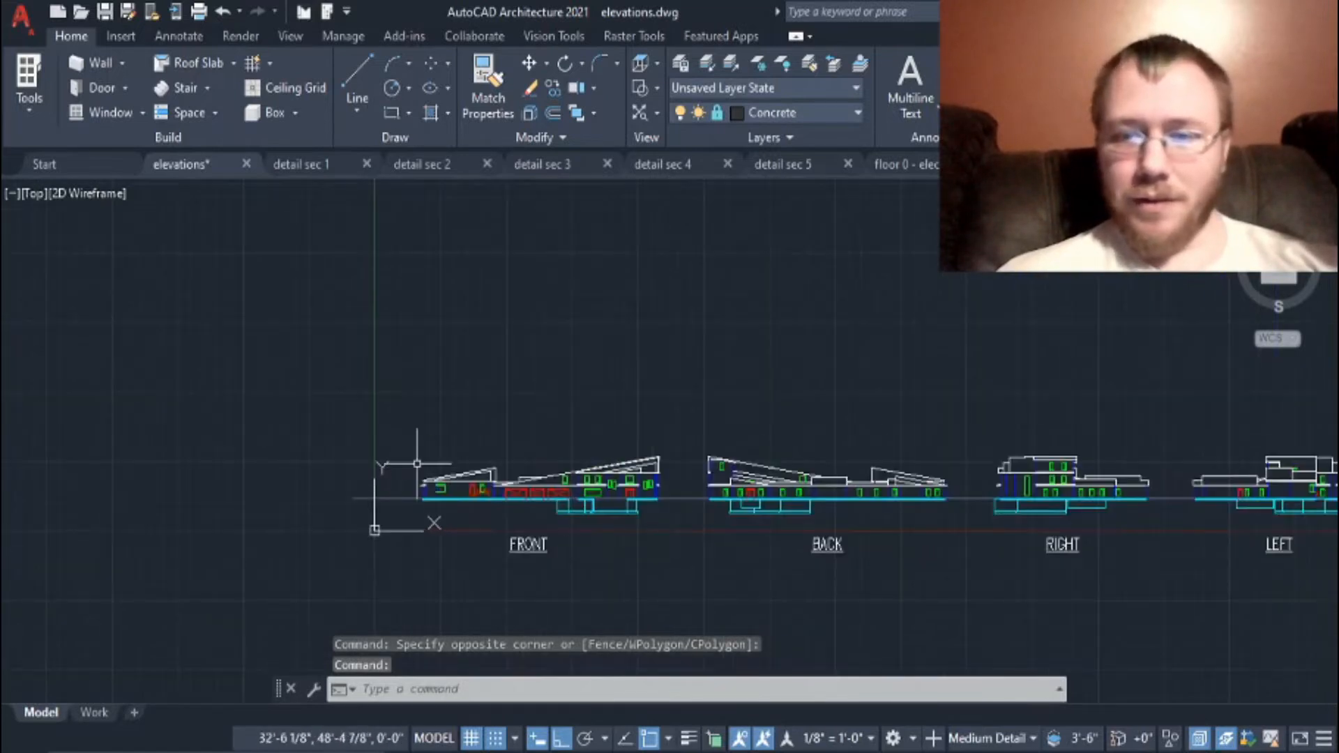
mouse_move(1081, 555)
middle_mouse_down()
mouse_move(681, 454)
mouse_move(846, 442)
mouse_move(760, 454)
middle_mouse_up()
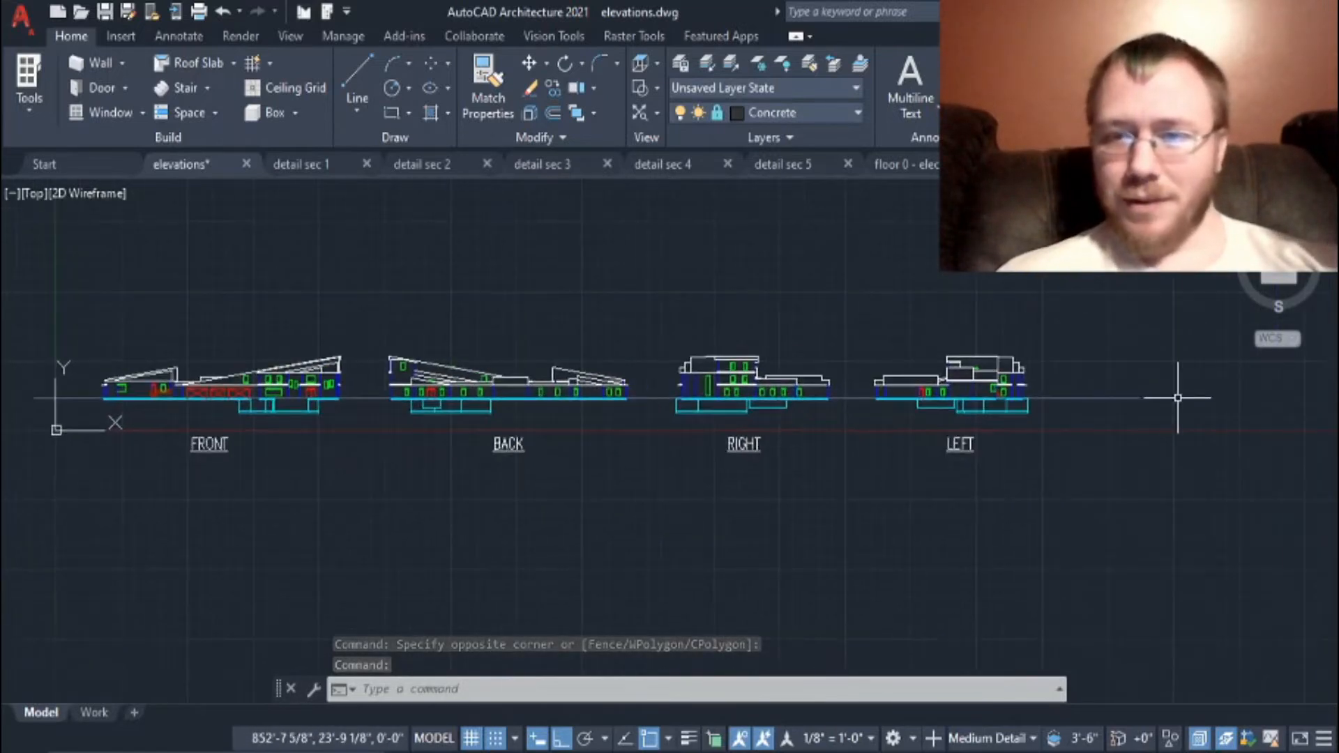
mouse_move(480, 474)
middle_mouse_down()
mouse_move(472, 466)
mouse_move(612, 462)
middle_mouse_up()
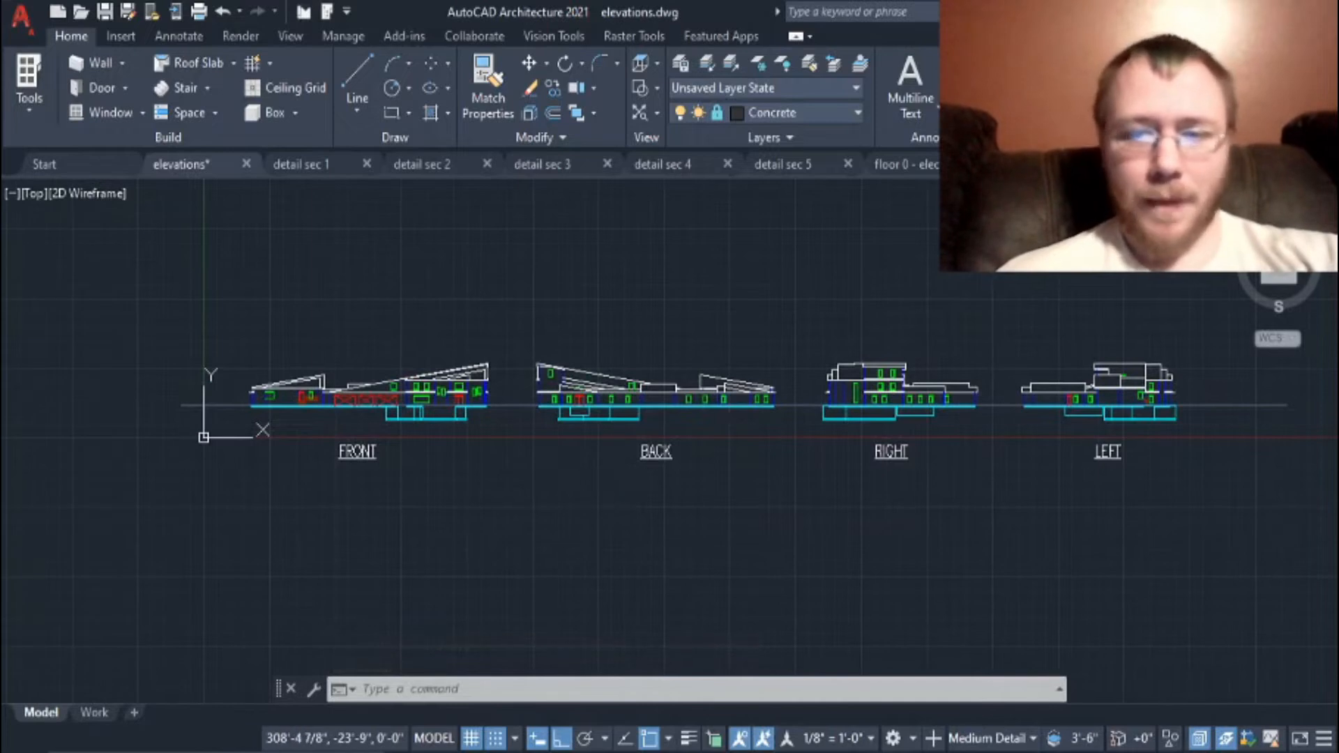
key("Escape")
key("Escape")
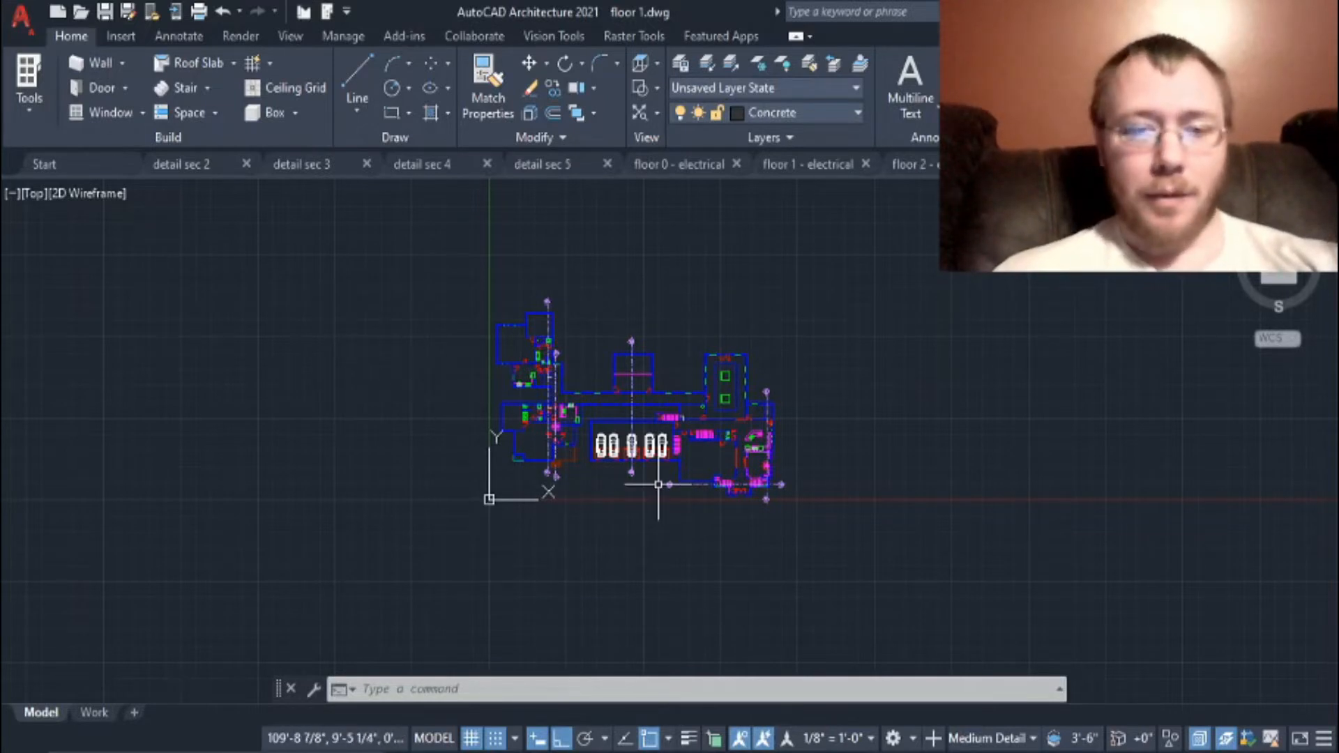
Step: Examine the overall layout of the floor 1 plan, including the garage, the entrance and the section lines
scroll(657, 484, "up", 5)
middle_click_drag(977, 467, 1127, 563)
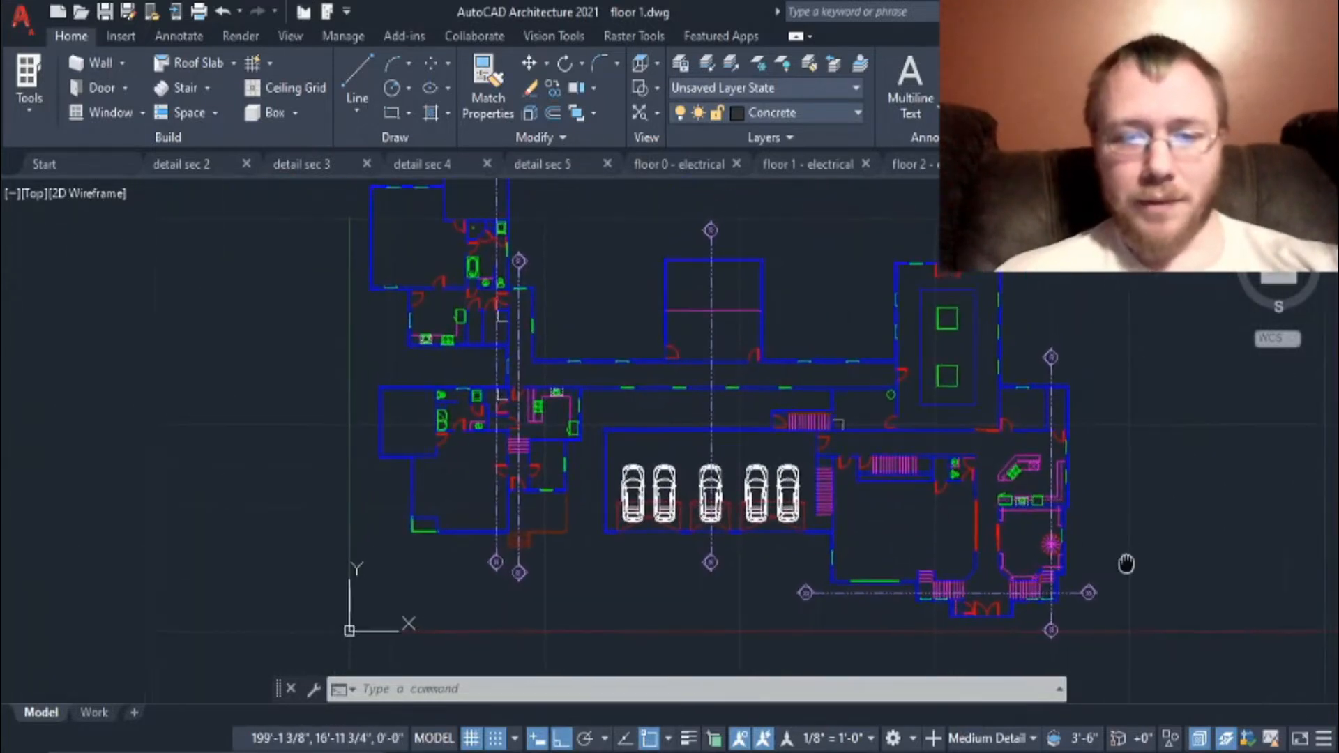
middle_click_drag(537, 263, 540, 424)
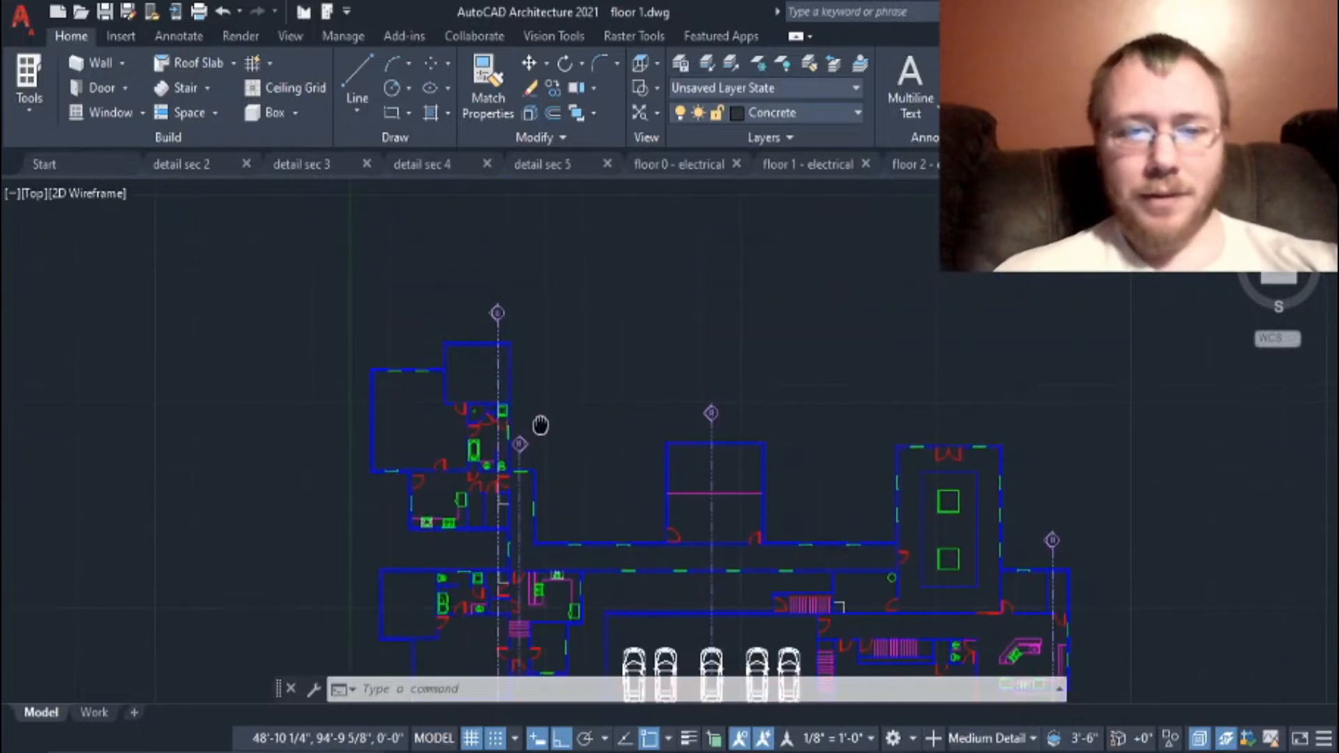
middle_click_drag(628, 370, 562, 247)
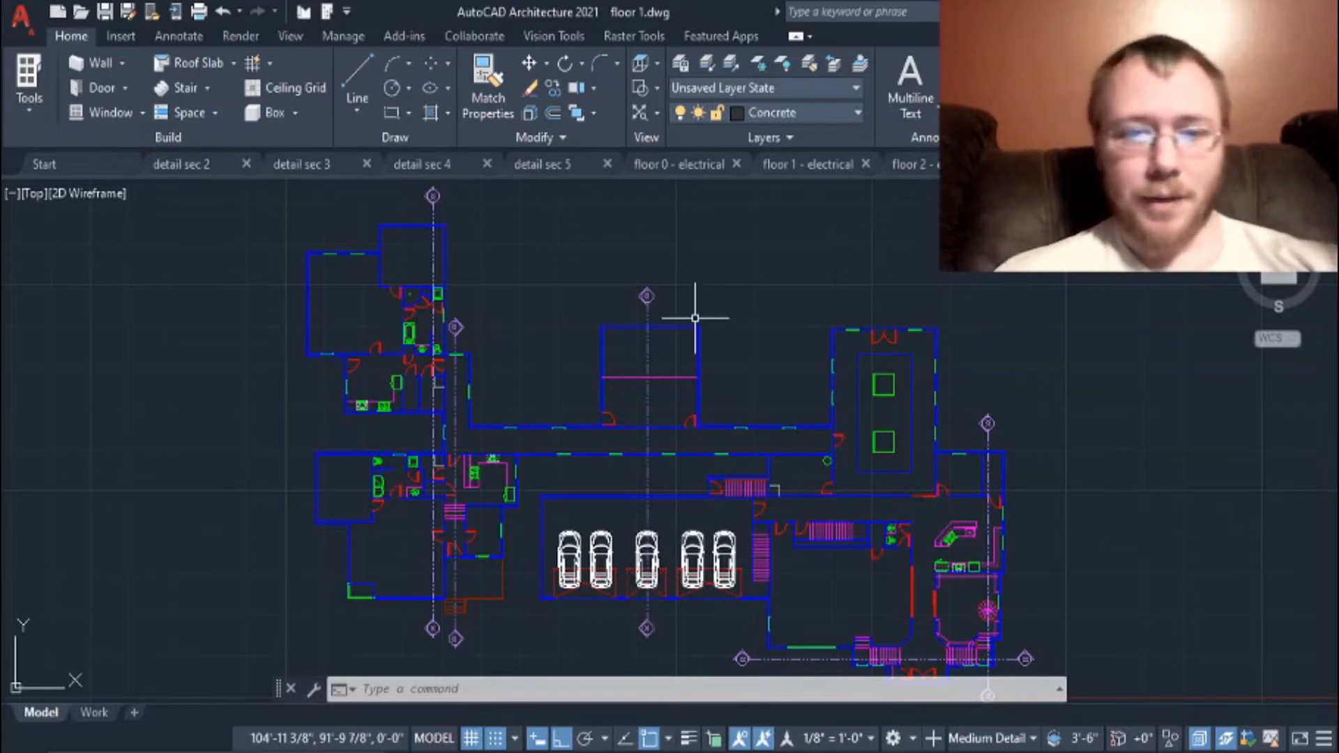
scroll(692, 293, "down", 3)
scroll(689, 245, "up", 2)
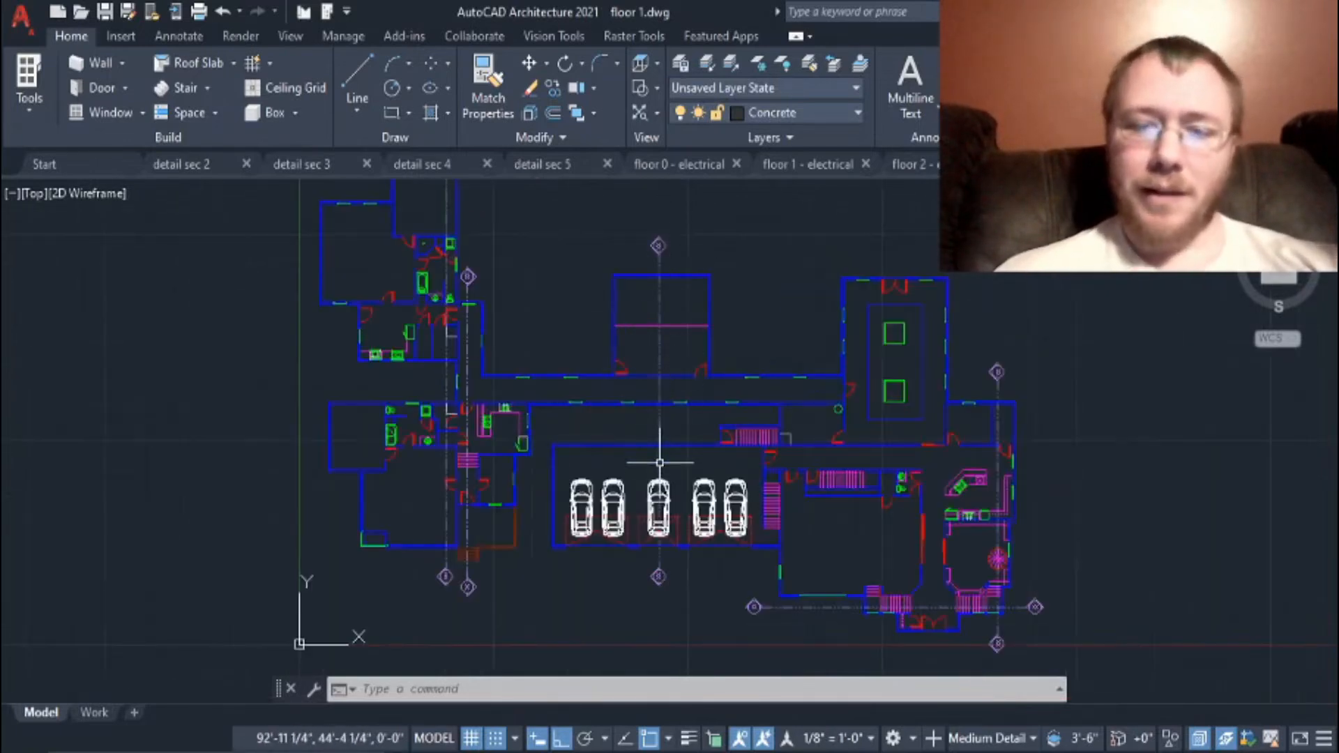
middle_click_drag(1041, 570, 1023, 458)
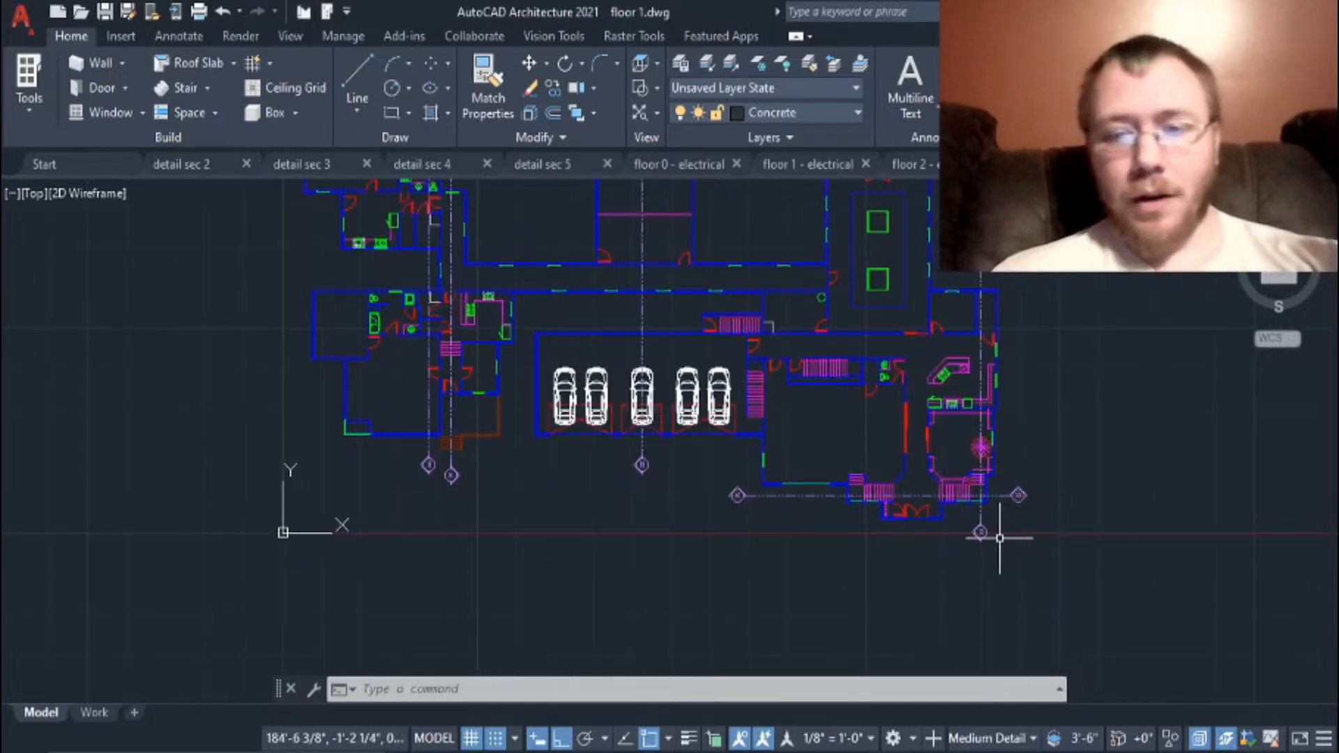
middle_click_drag(715, 534, 727, 633)
scroll(726, 633, "up", 2)
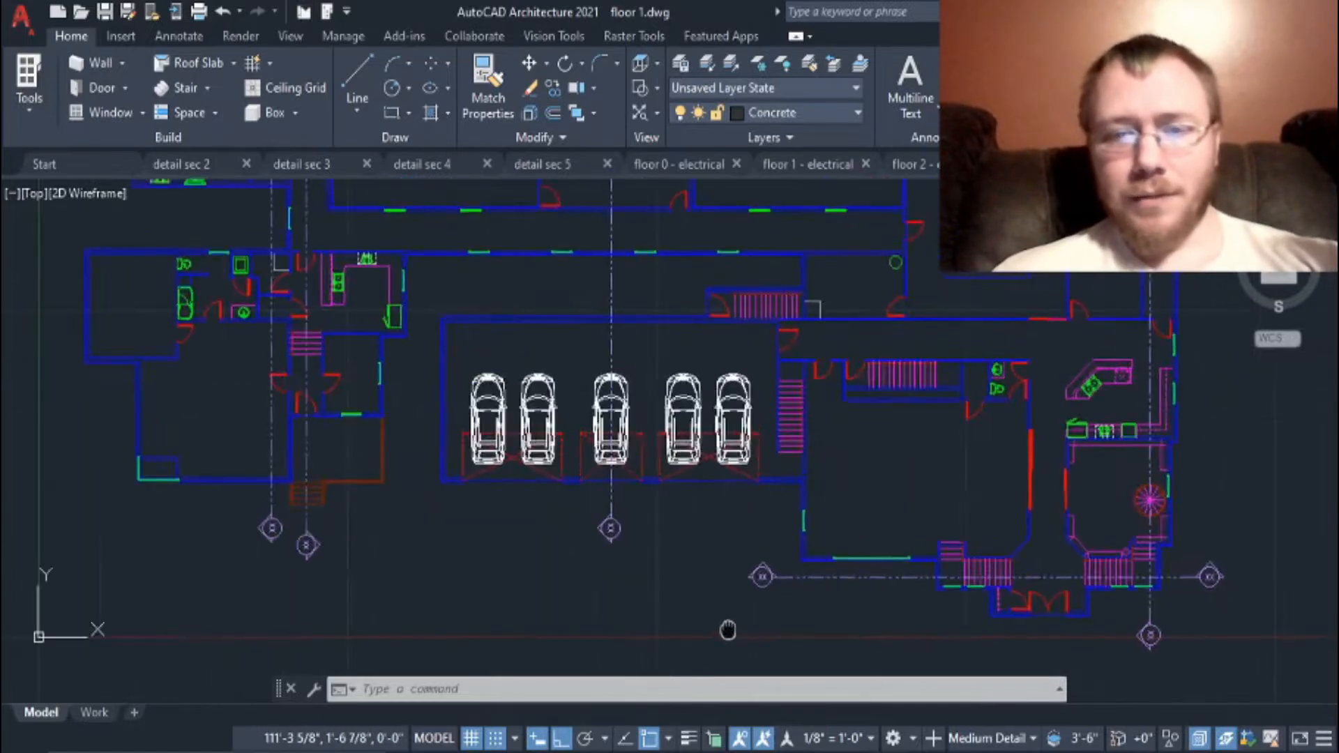
scroll(726, 631, "down", 2)
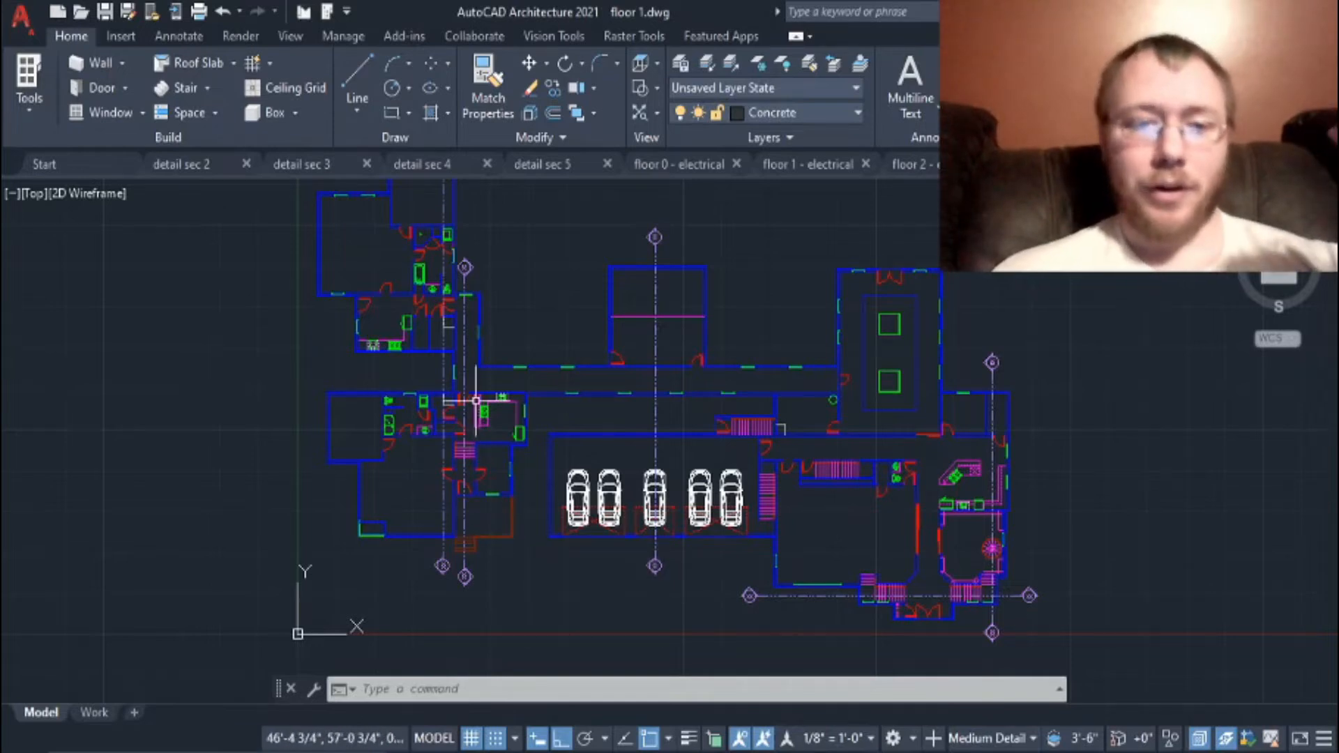
Step: Inspect the section markers beside the rear bedroom wing and the direction of their arrows
scroll(476, 401, "up", 5)
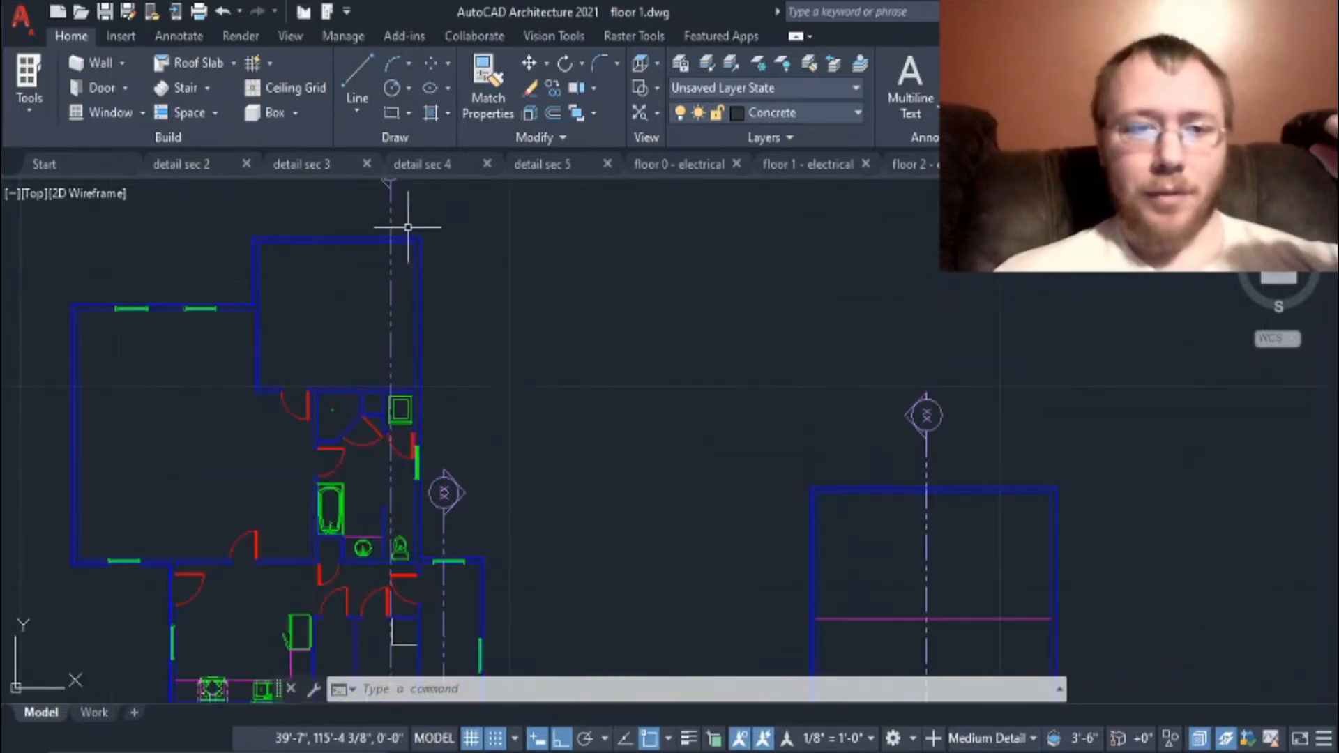
middle_click_drag(408, 227, 419, 379)
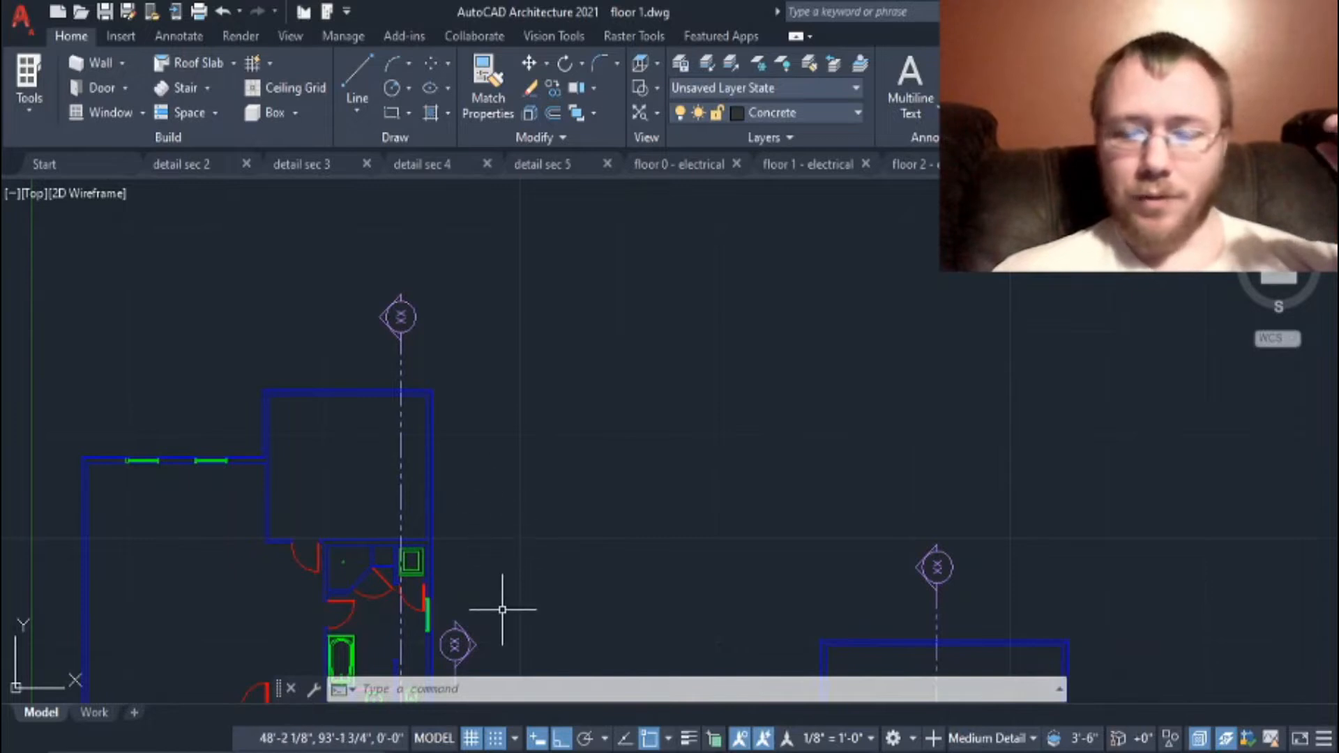
middle_click_drag(461, 600, 469, 438)
scroll(472, 438, "up", 5)
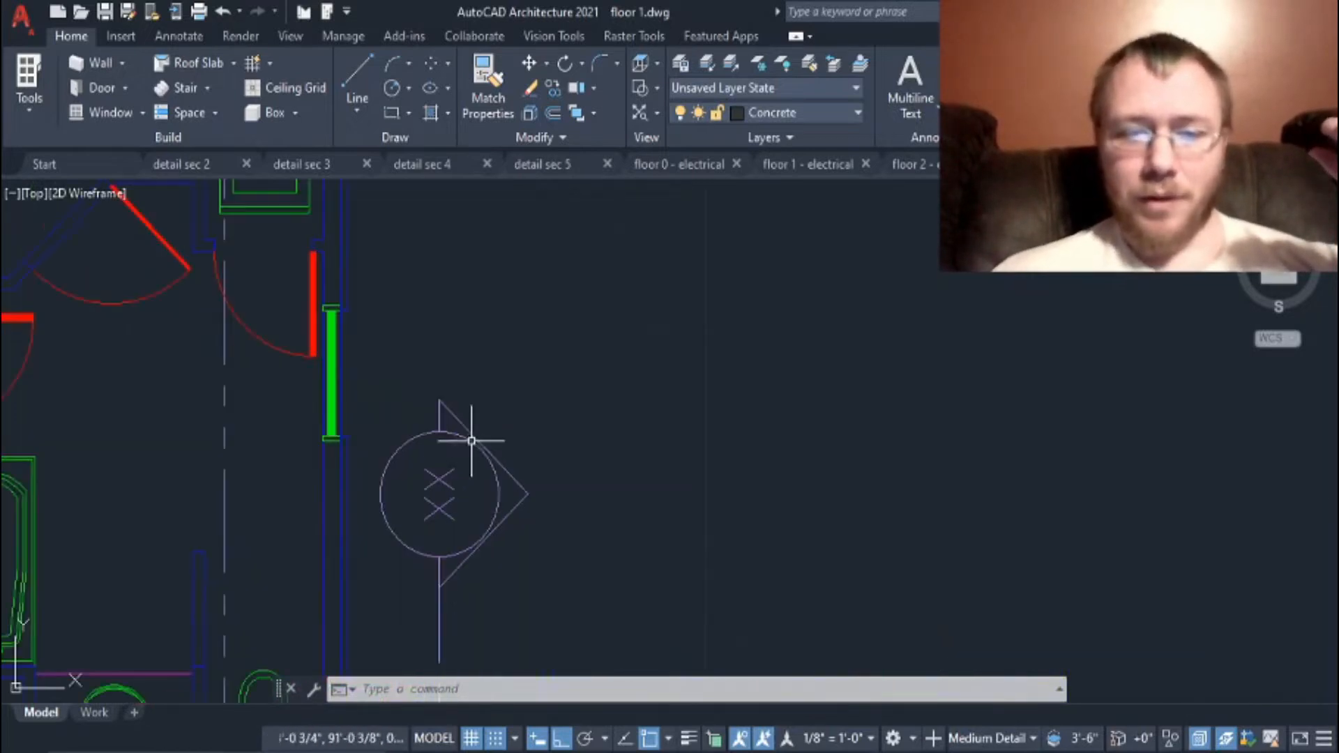
scroll(670, 481, "down", 6)
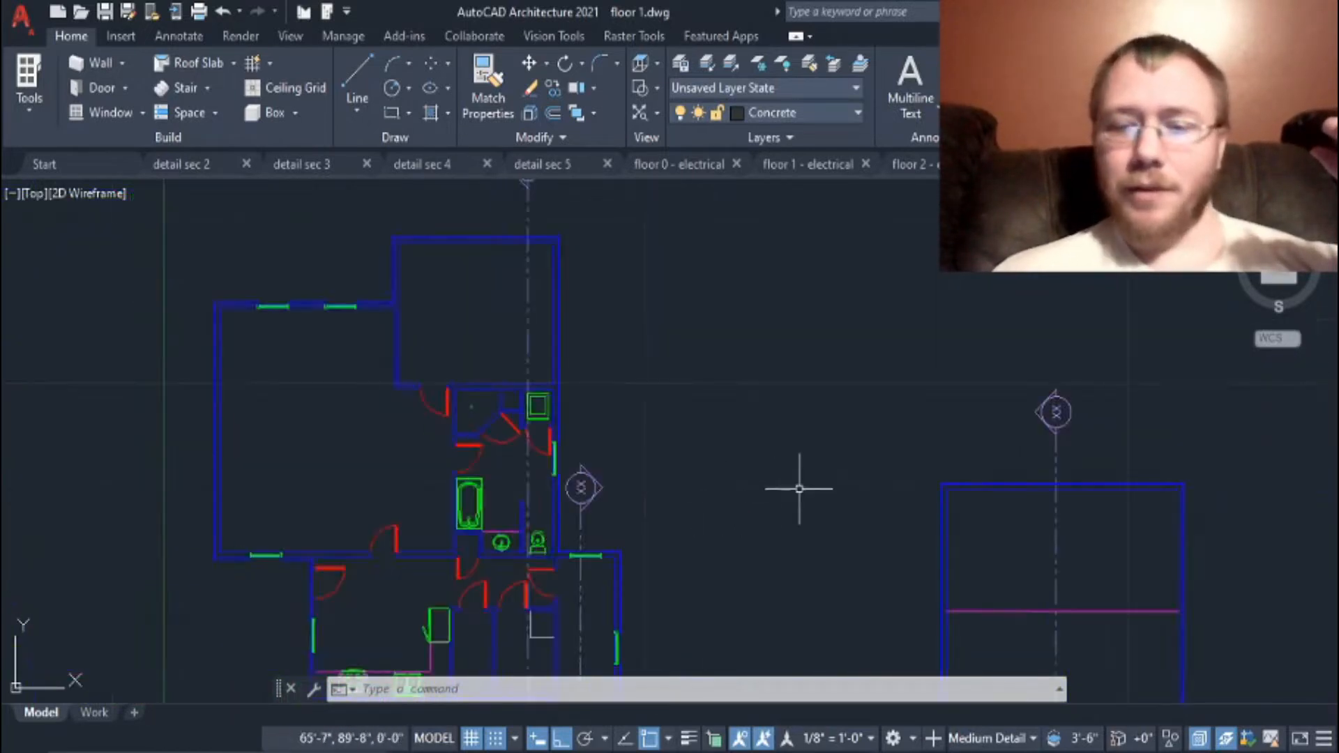
middle_click_drag(839, 486, 710, 325)
scroll(725, 334, "down", 6)
scroll(694, 374, "up", 4)
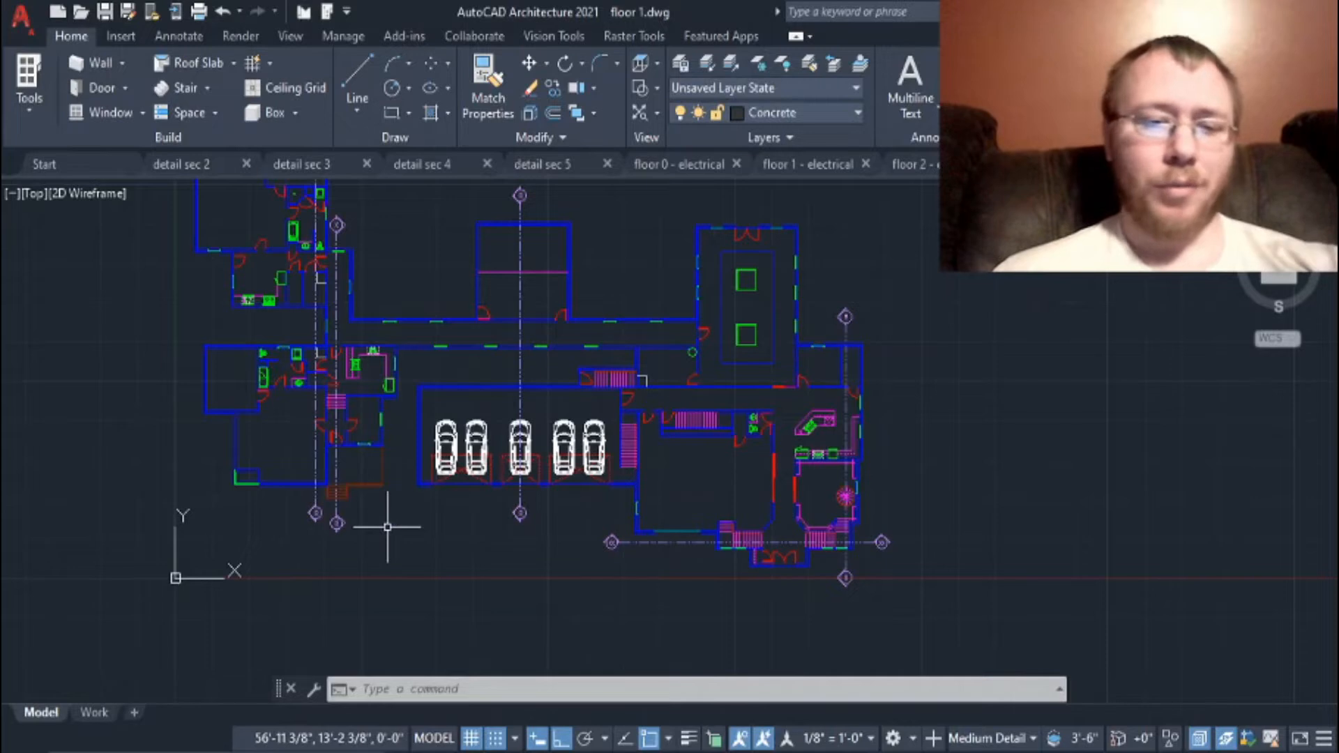
Step: Examine the section lines' lower ends and the small closet with its door beside the front wing's bathroom
scroll(379, 525, "up", 2)
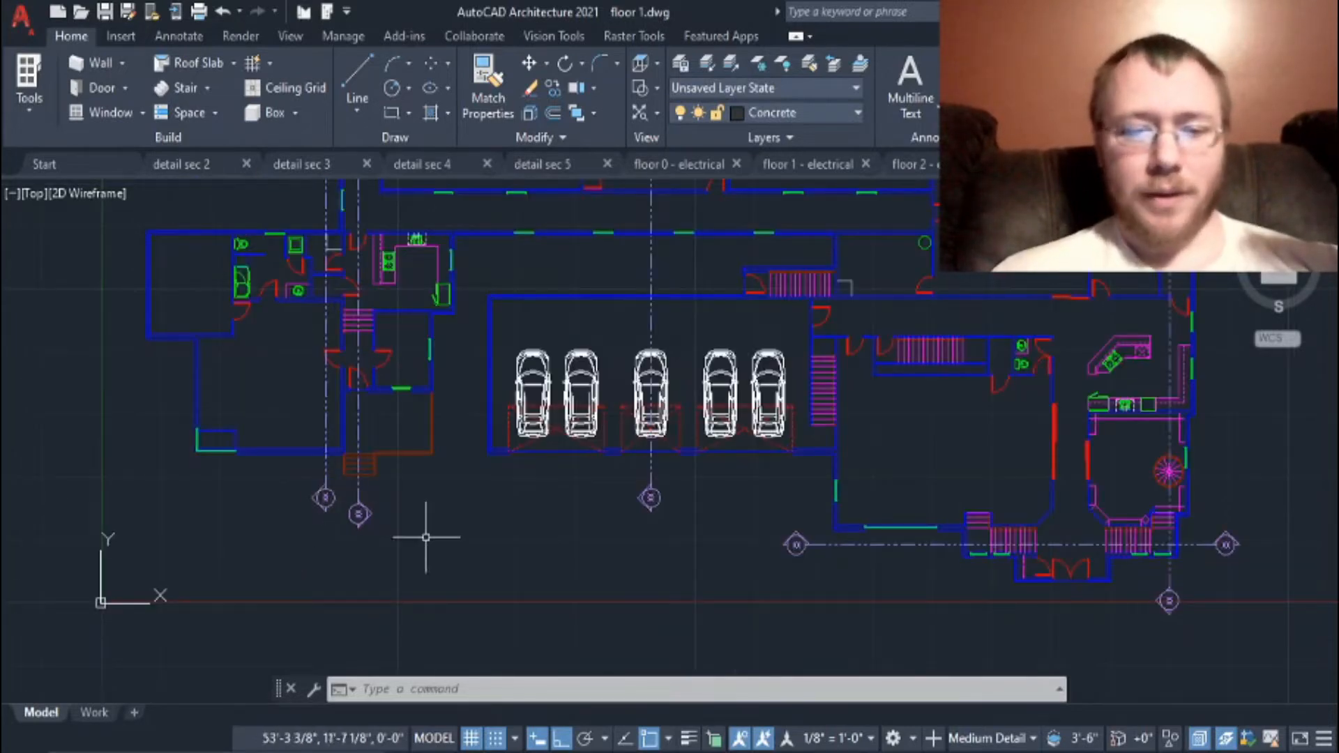
mouse_move(351, 469)
middle_mouse_down()
mouse_move(402, 634)
mouse_move(450, 598)
mouse_move(448, 570)
middle_mouse_up()
scroll(393, 569, "down", 2)
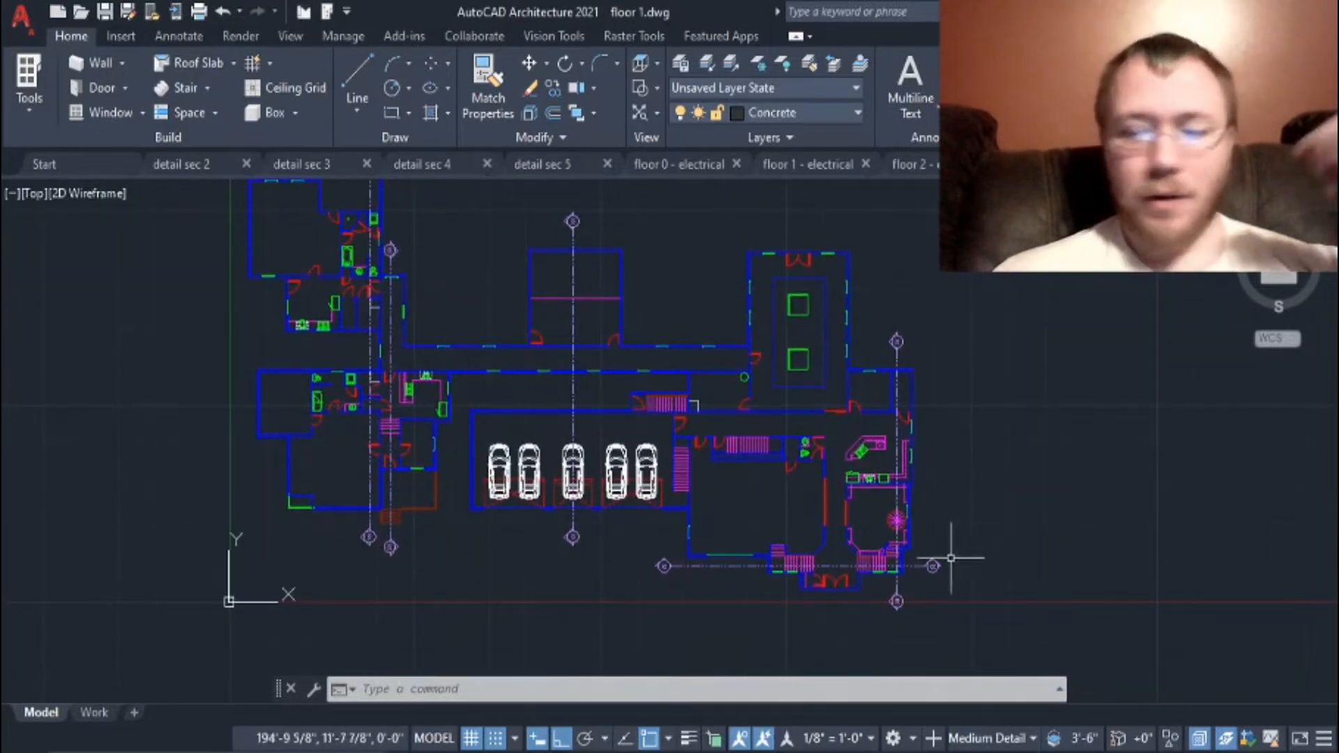
middle_click_drag(499, 556, 588, 598)
scroll(392, 448, "up", 10)
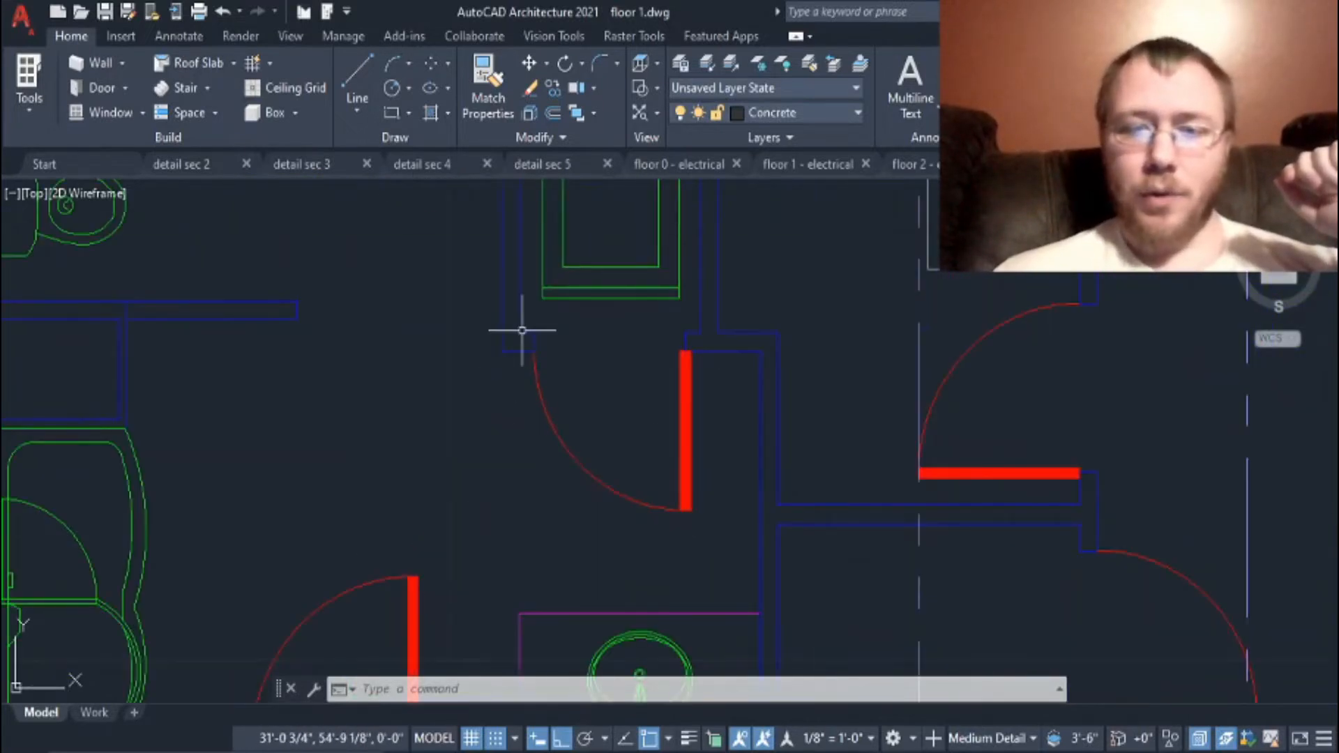
middle_click_drag(653, 385, 651, 500)
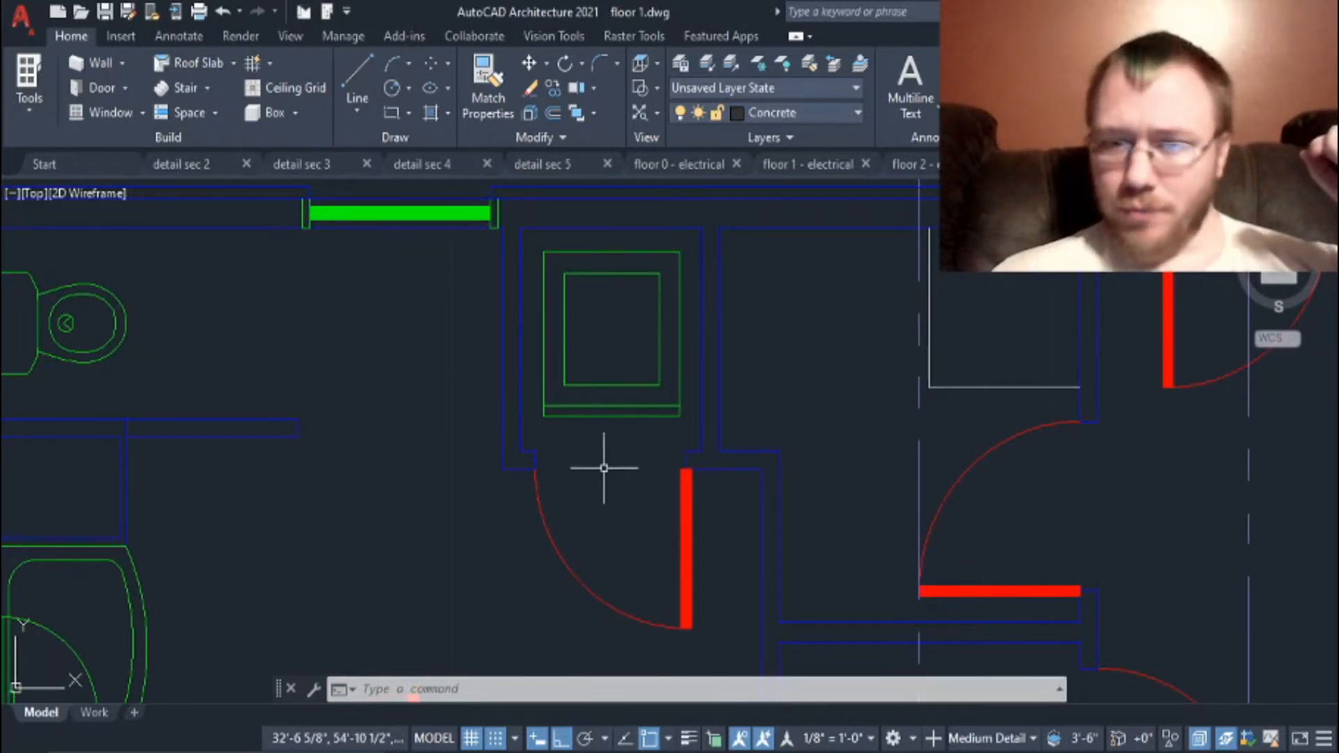
scroll(591, 422, "down", 4)
scroll(551, 492, "down", 4)
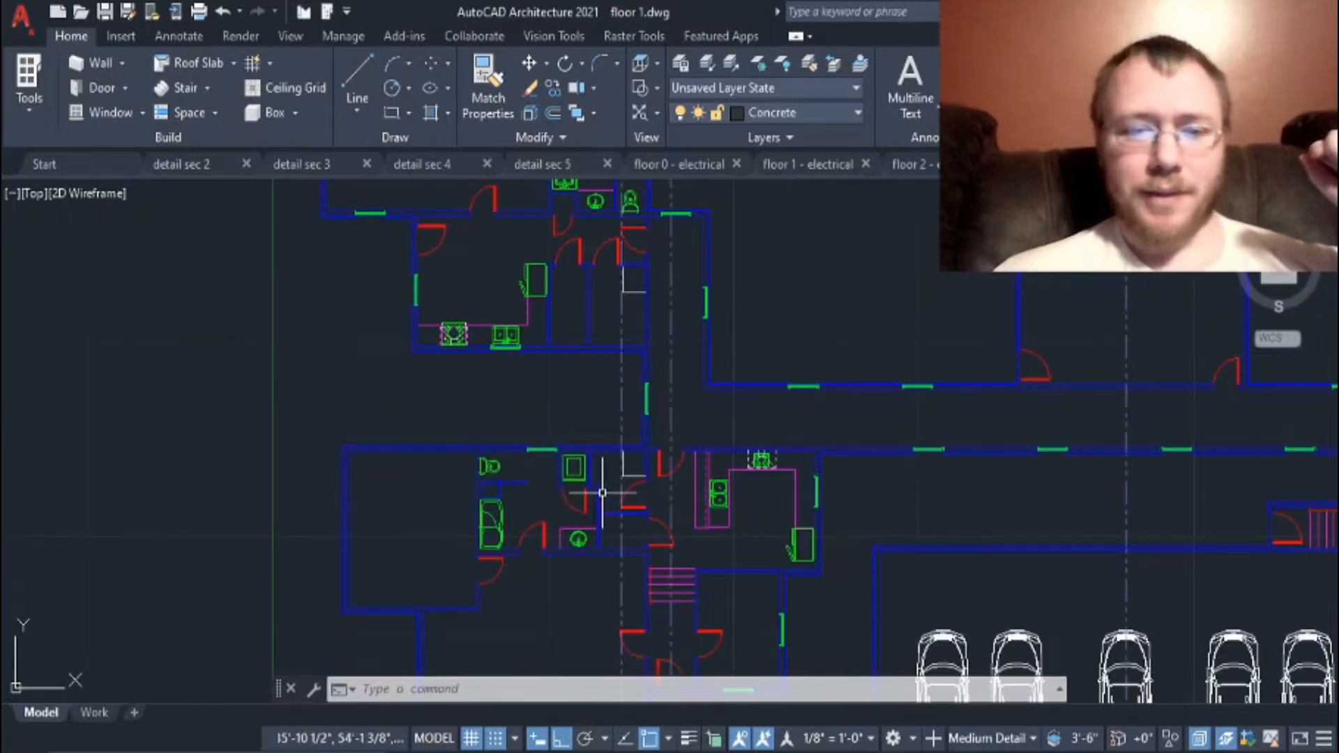
Step: Examine the small closet in the rear bathroom, its door beside the section line, and the adjoining exterior wall and window
scroll(570, 482, "up", 2)
scroll(620, 356, "up", 4)
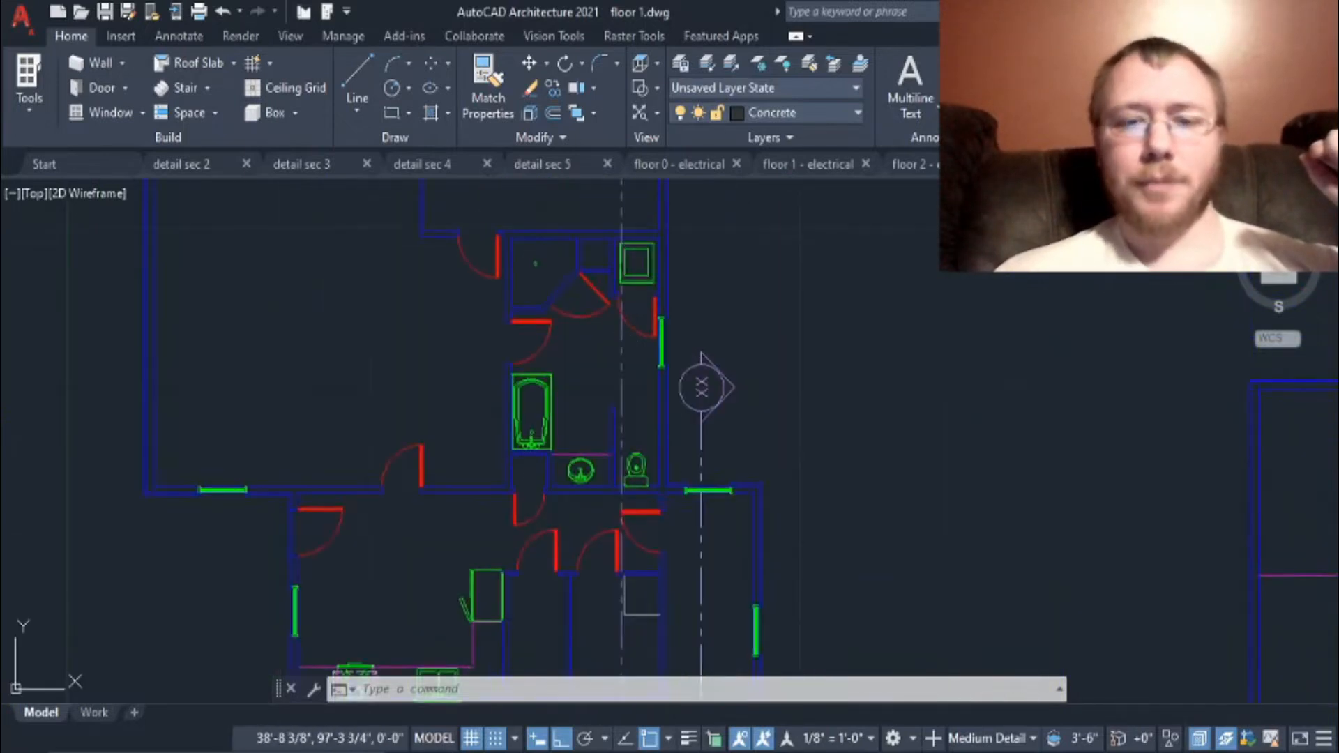
middle_click_drag(625, 481, 594, 385)
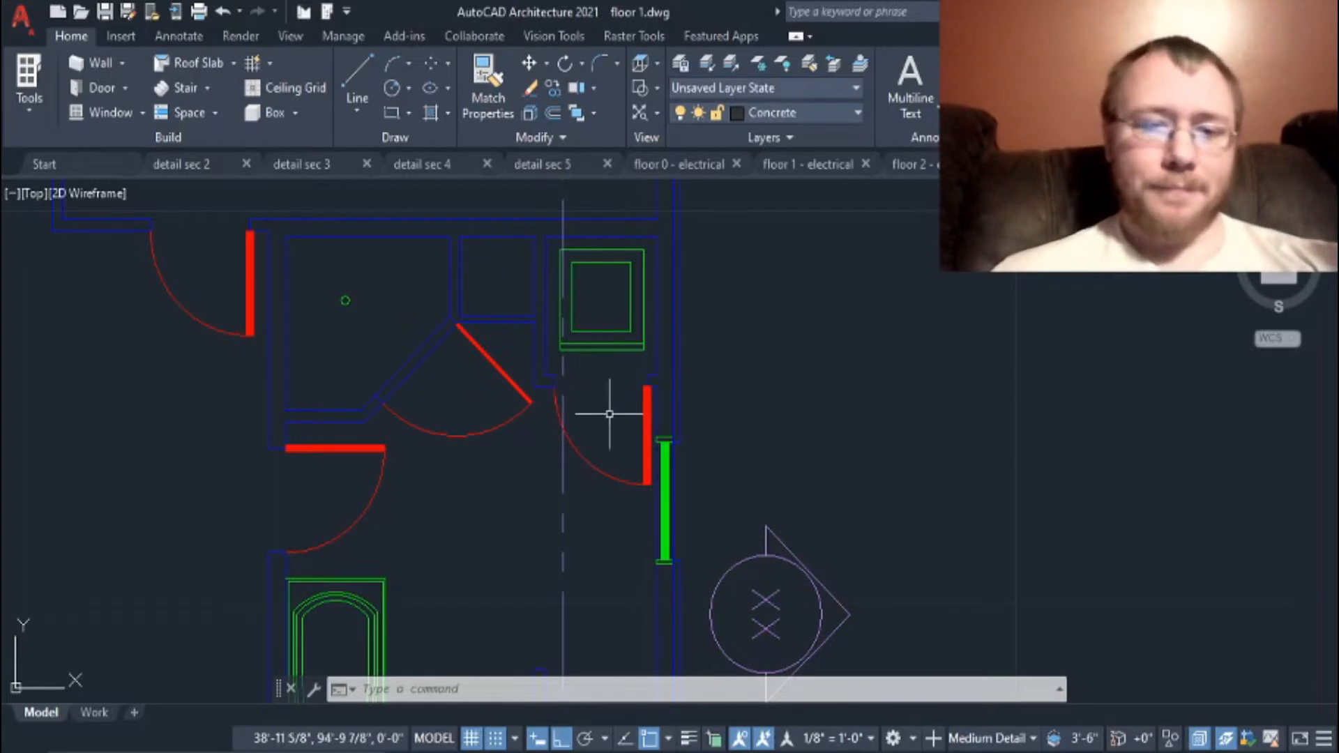
scroll(617, 396, "up", 2)
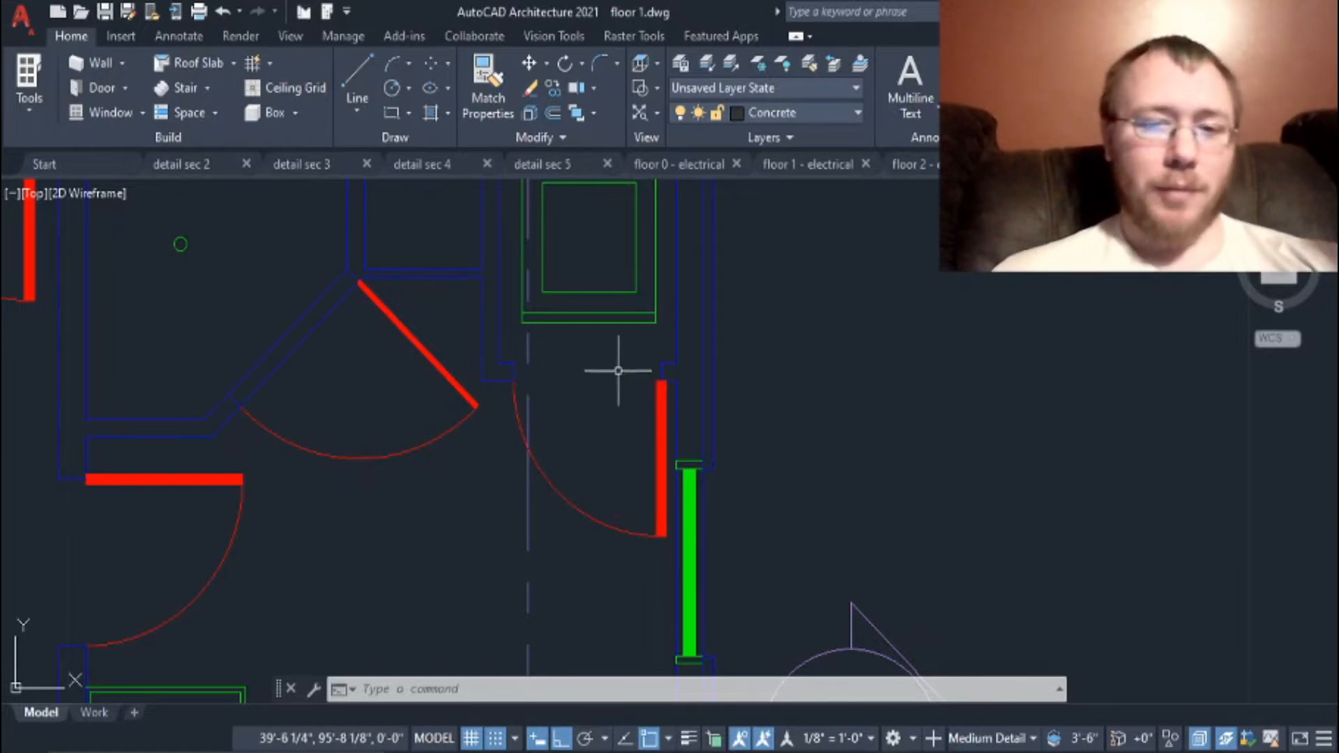
middle_click_drag(588, 344, 590, 482)
scroll(604, 519, "down", 2)
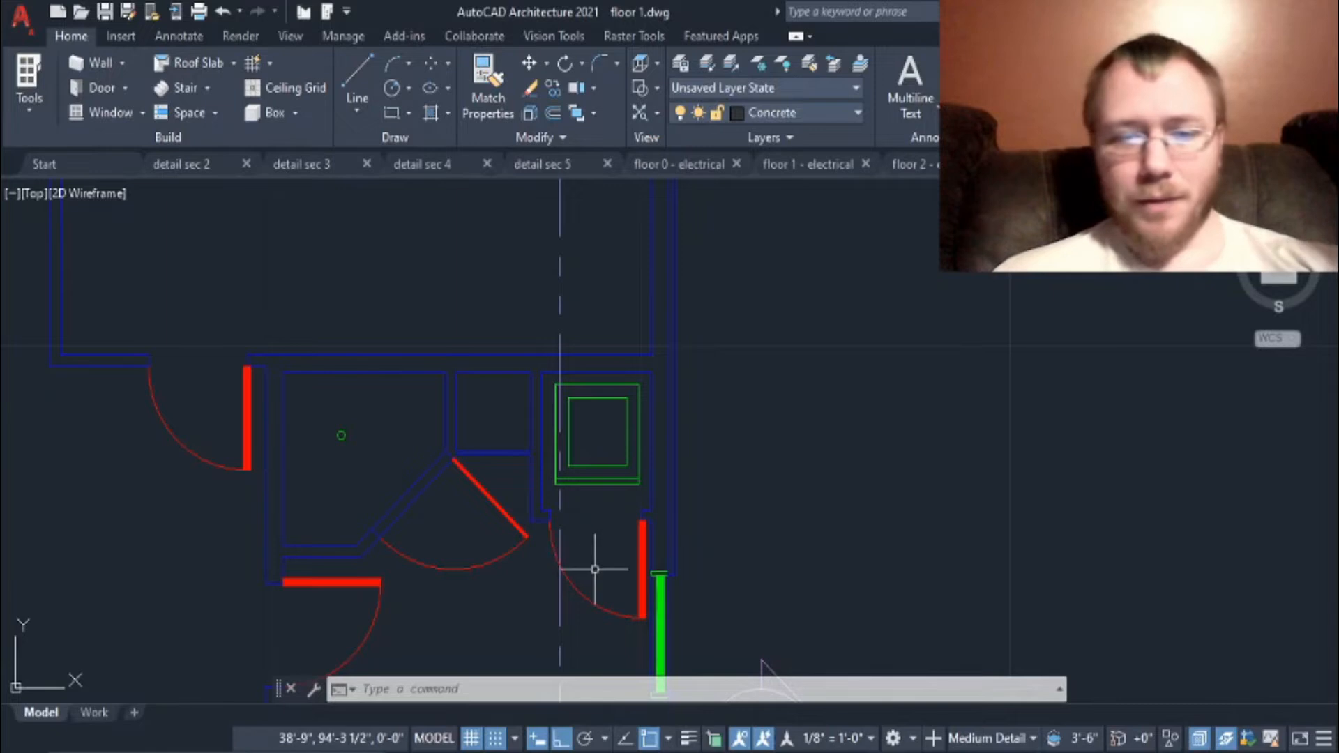
middle_click_drag(595, 570, 597, 542)
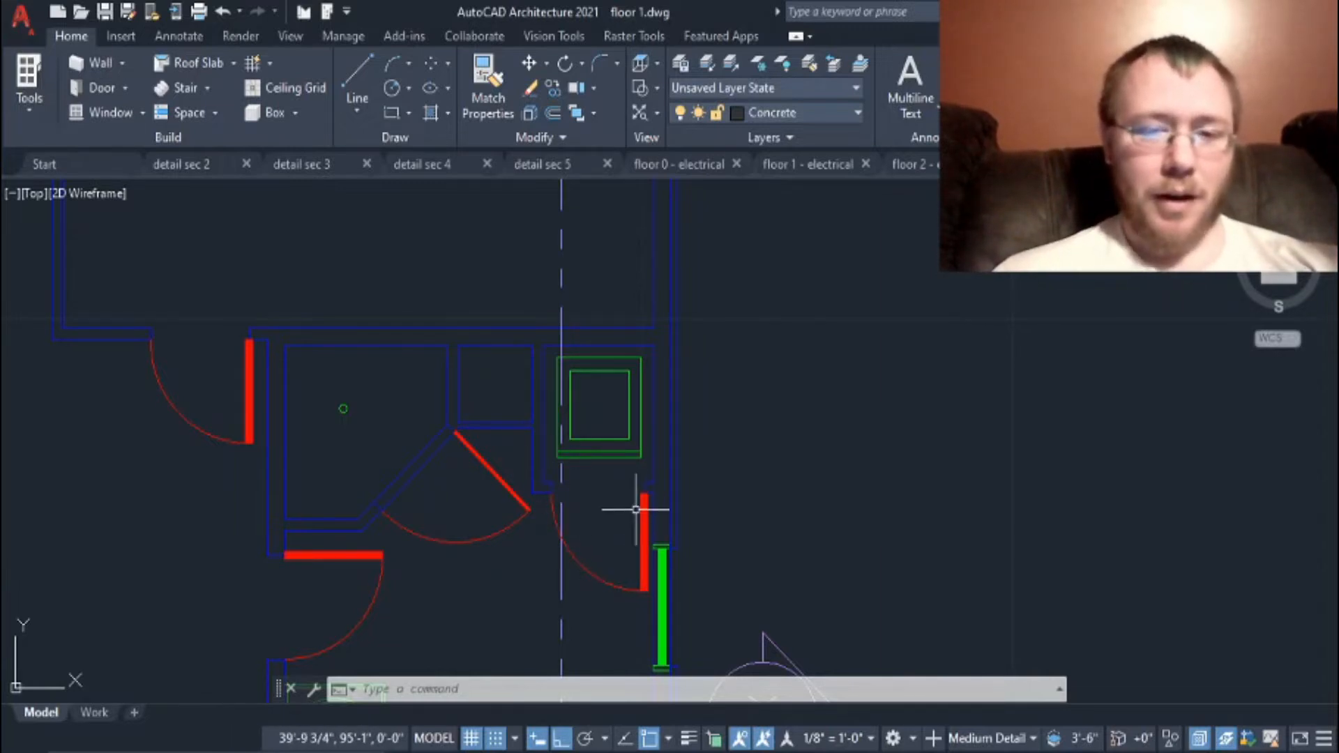
middle_click_drag(560, 626, 581, 529)
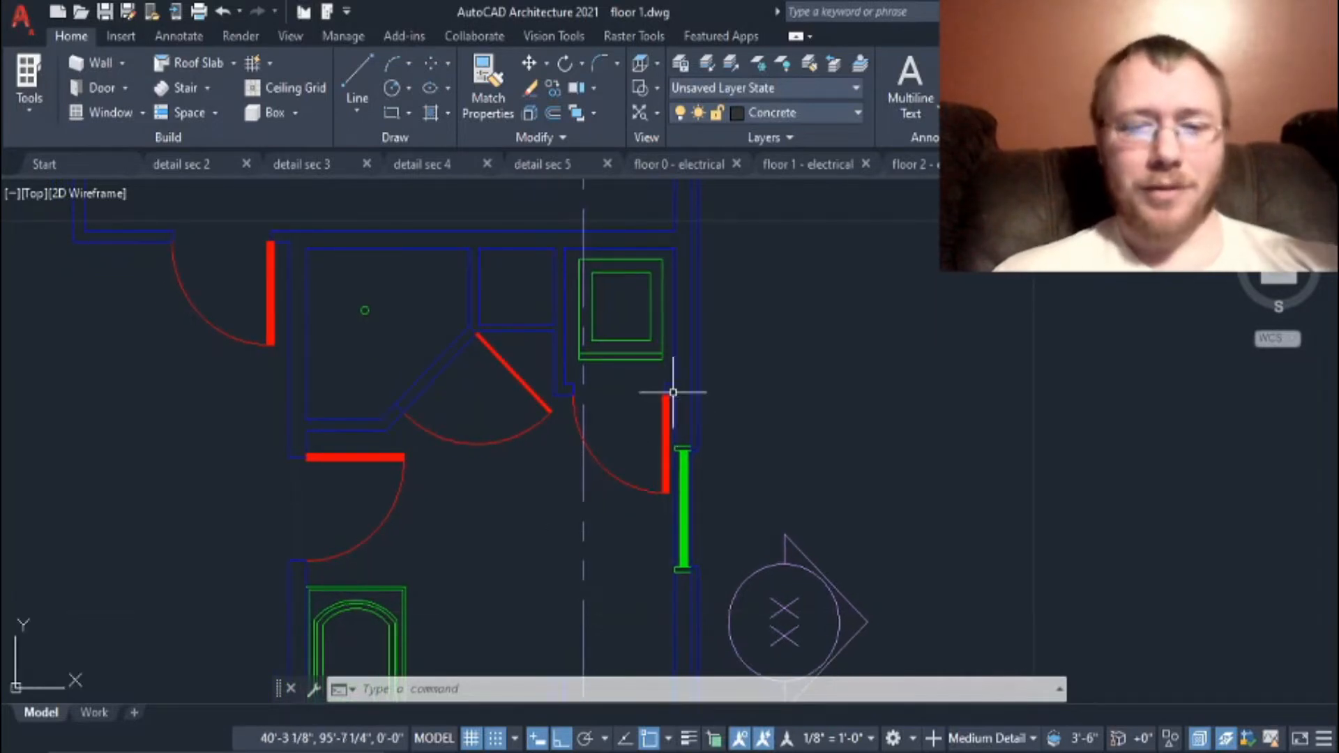
scroll(652, 408, "up", 2)
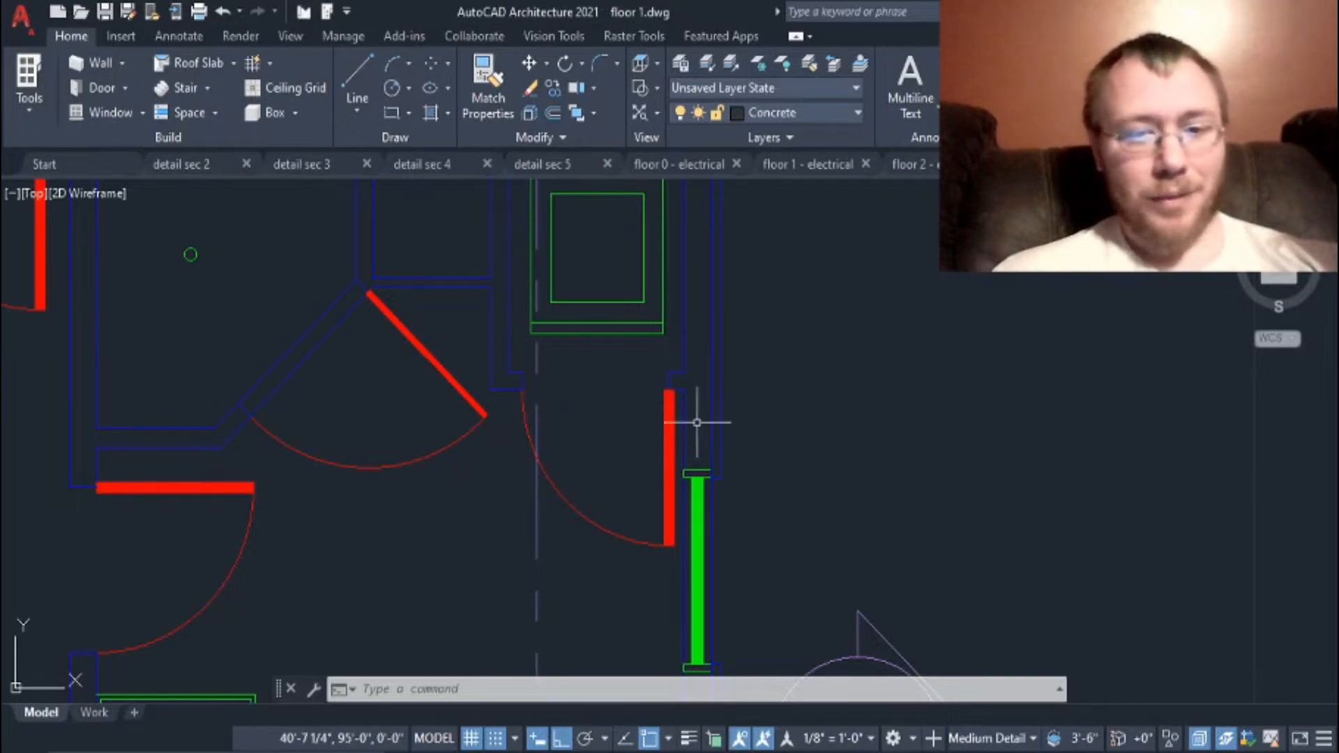
scroll(592, 561, "down", 2)
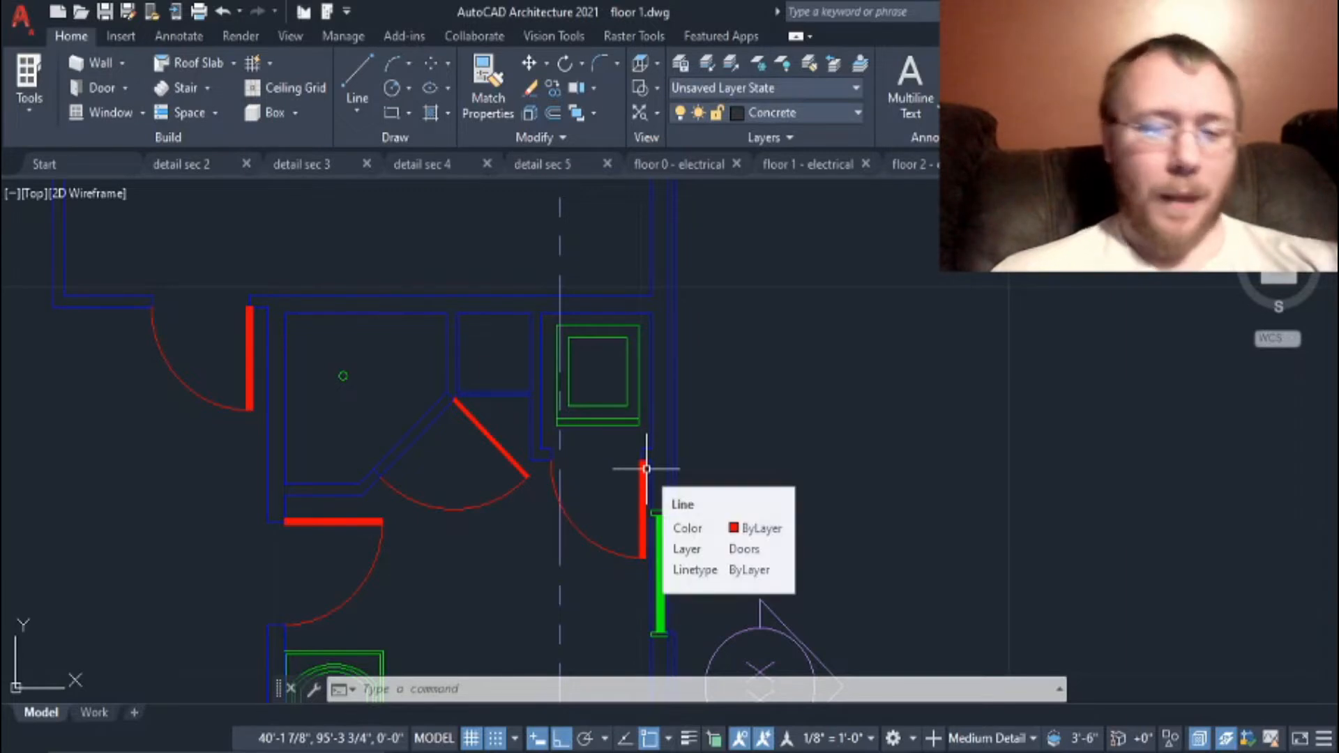
scroll(647, 468, "up", 2)
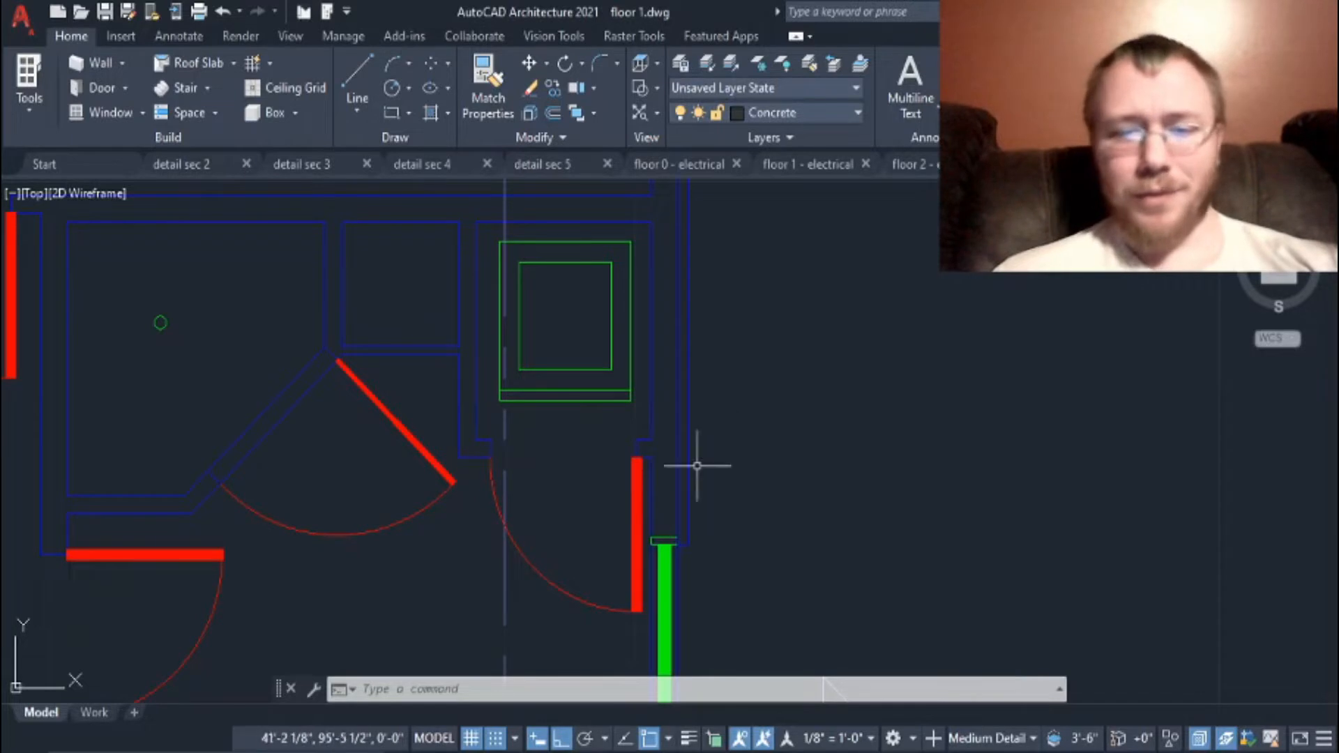
Step: Follow the paired section lines from the rear wing to the front wing, and inspect the front bathroom, closets and small kitchen
scroll(544, 520, "down", 6)
middle_click_drag(640, 541, 666, 472)
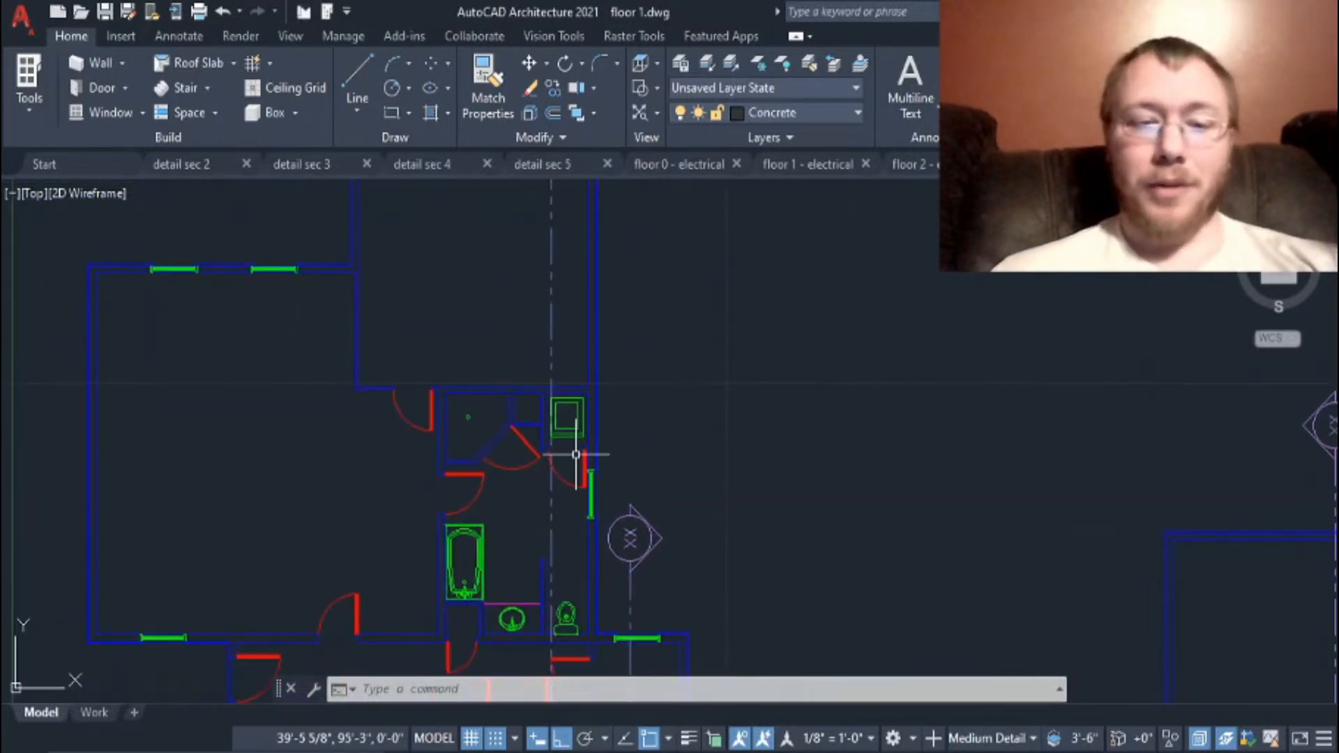
scroll(628, 538, "down", 4)
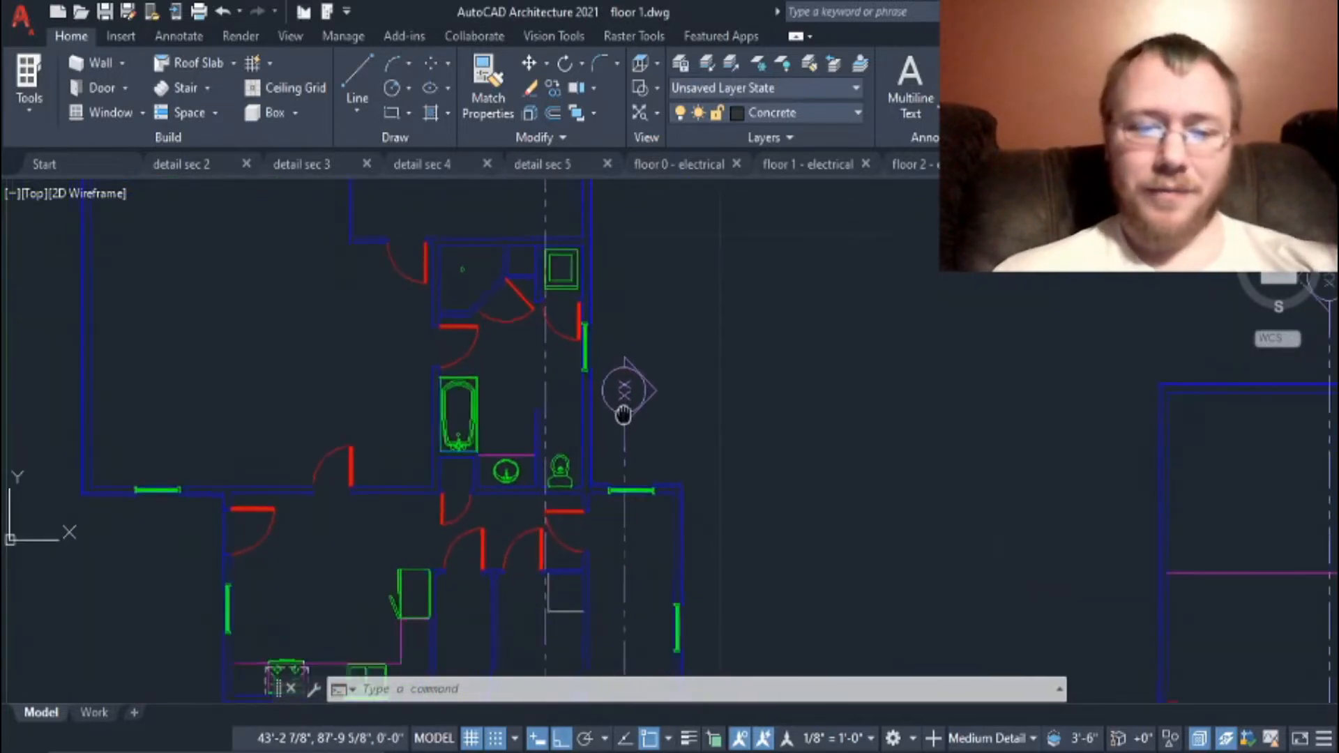
middle_click_drag(639, 545, 642, 391)
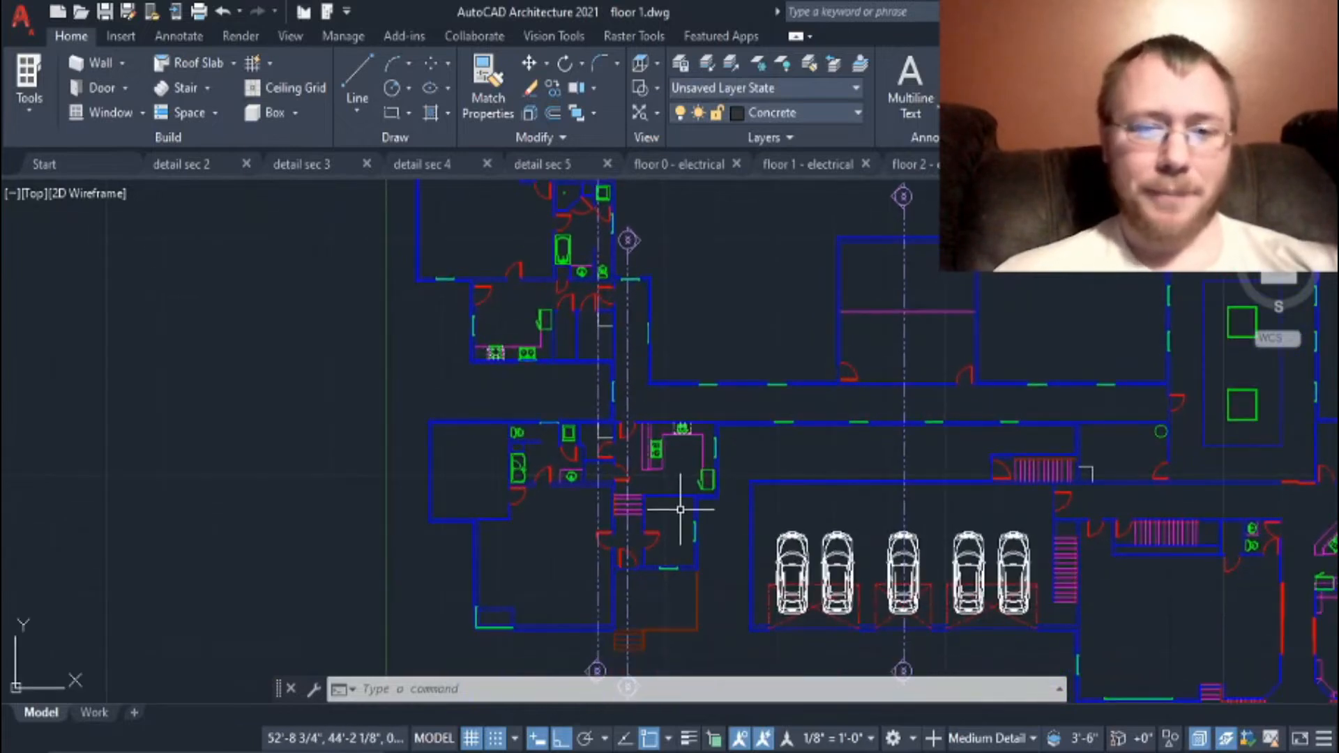
scroll(656, 470, "up", 5)
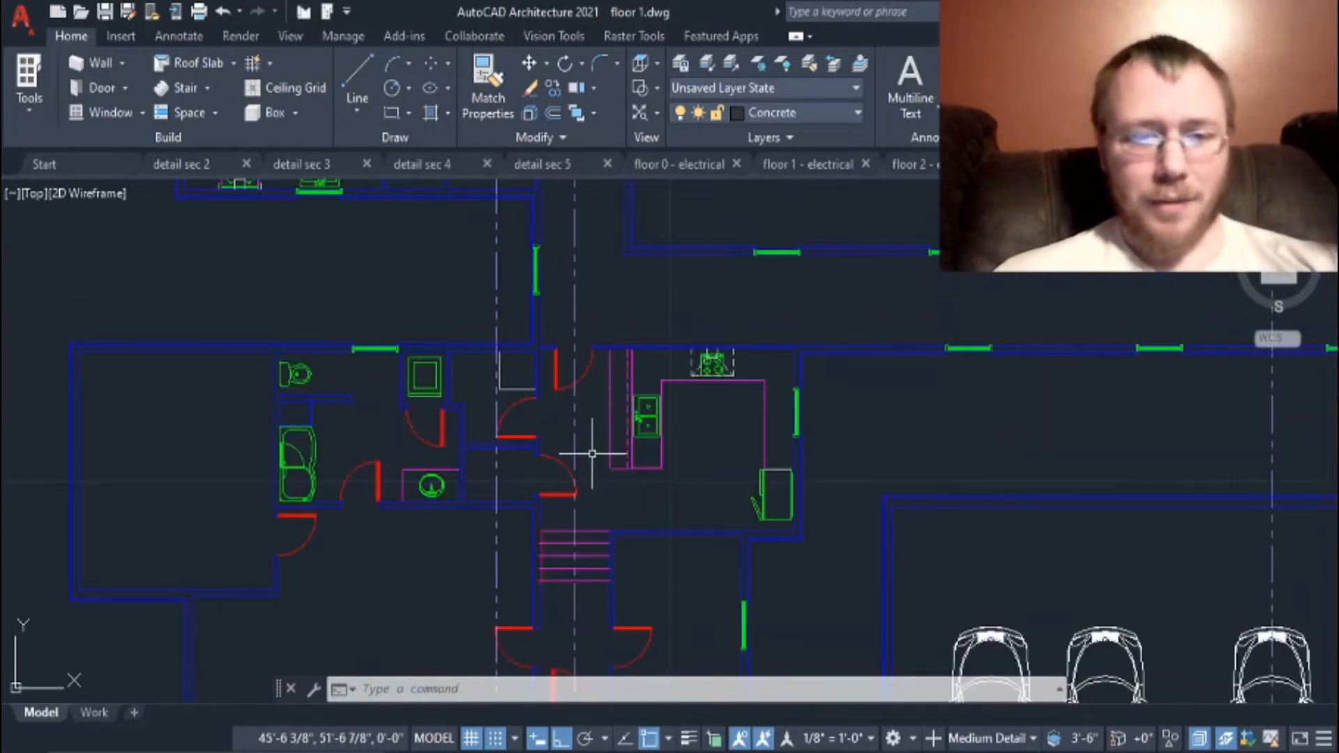
middle_click_drag(470, 457, 658, 499)
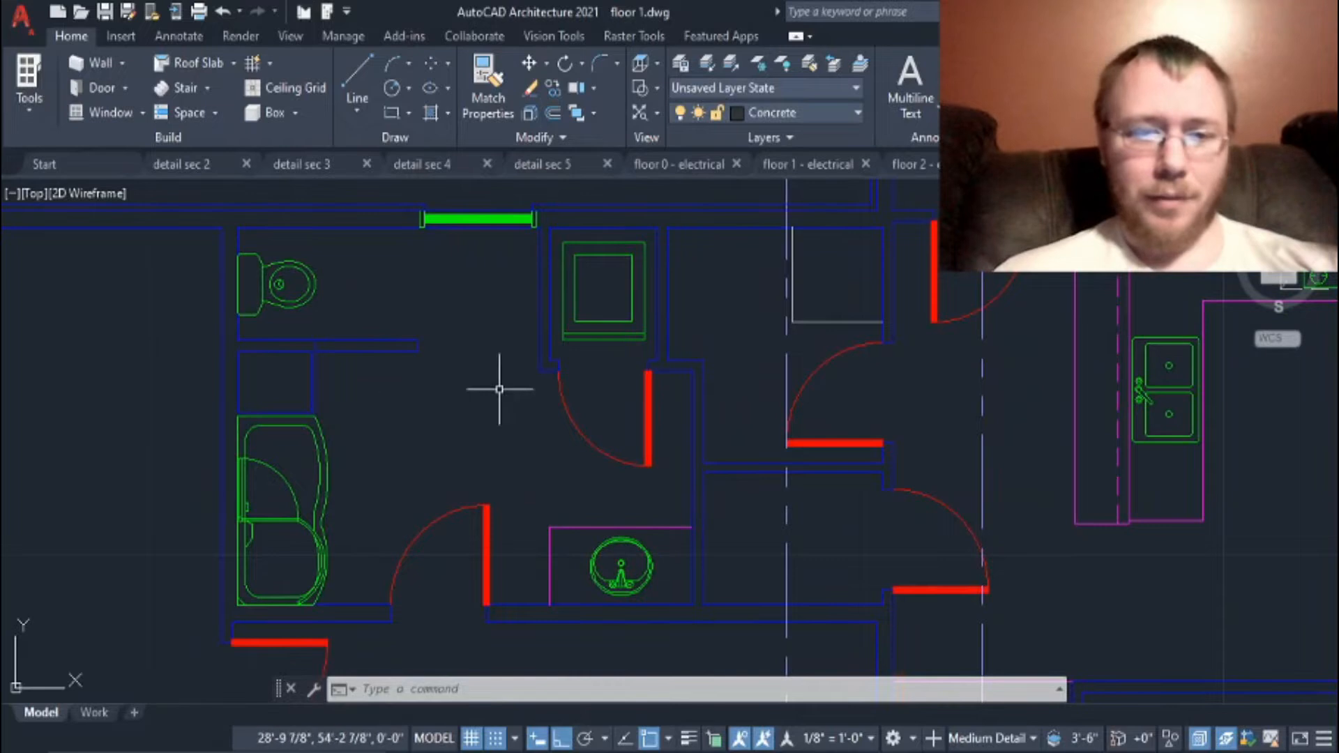
scroll(610, 478, "down", 2)
scroll(610, 477, "down", 2)
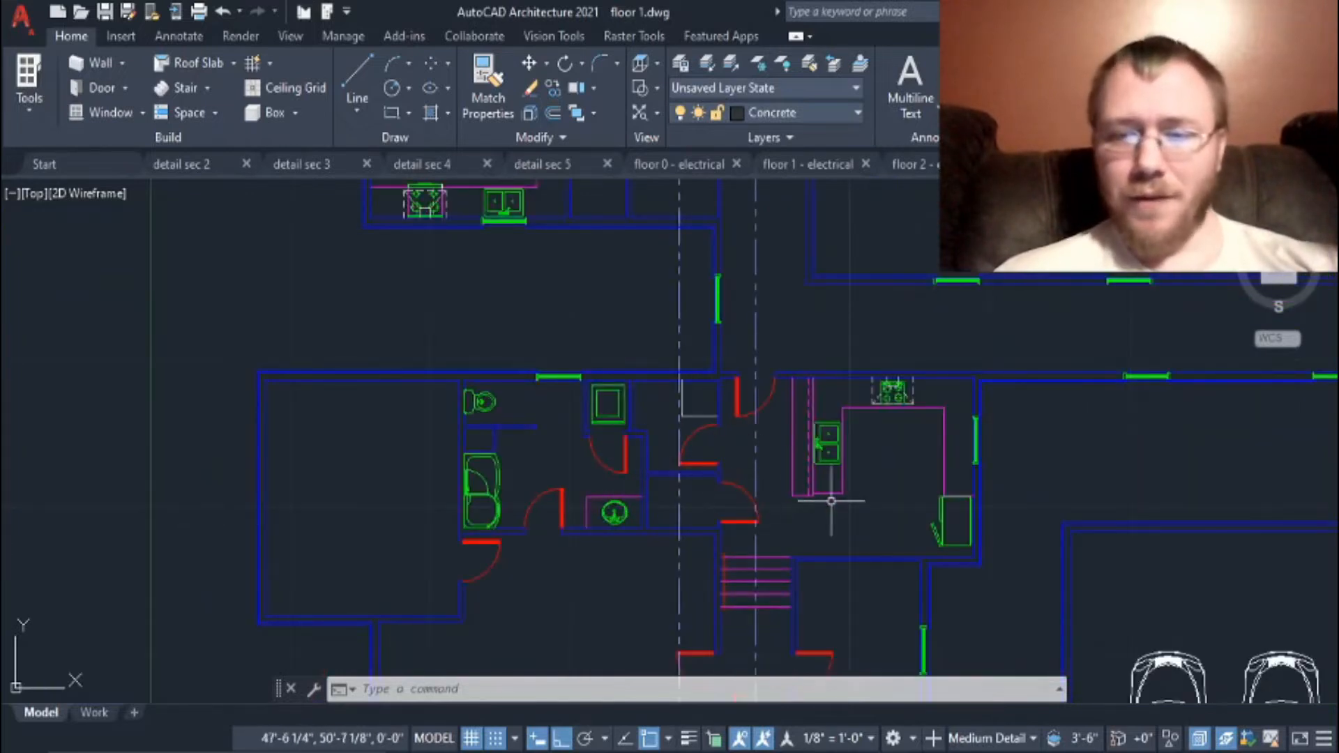
scroll(843, 499, "down", 3)
middle_click_drag(777, 484, 708, 428)
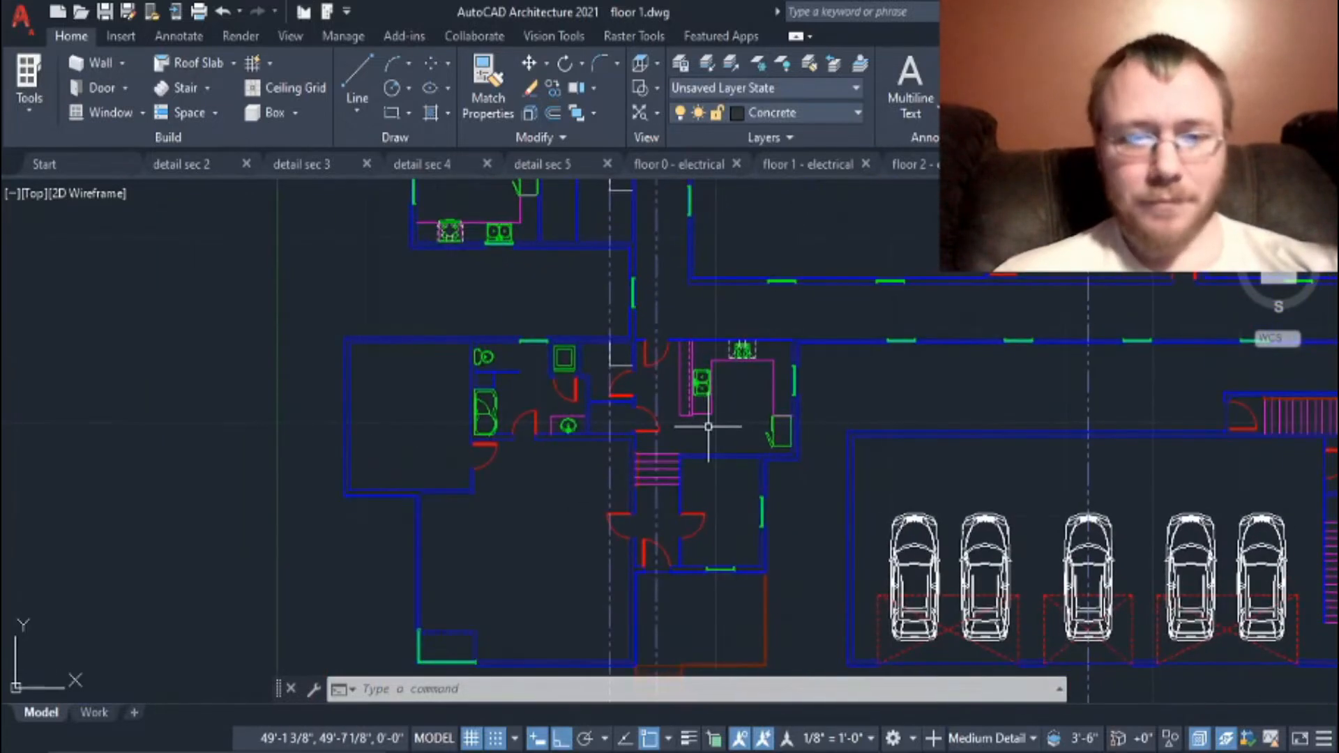
Step: Select the horizontal line across the room behind the garage to check its layer, and clear the selection
middle_click_drag(936, 418, 633, 412)
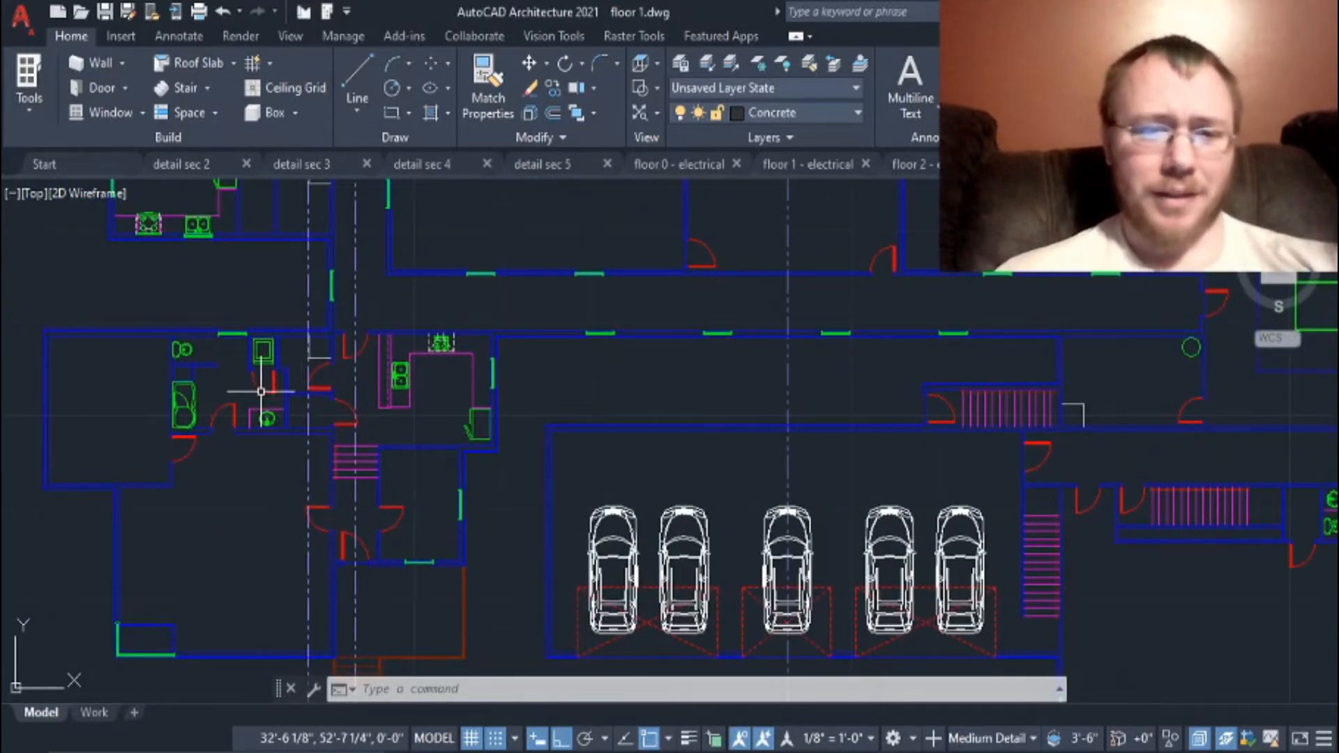
scroll(1039, 483, "down", 2)
middle_click_drag(1053, 487, 851, 533)
scroll(700, 458, "up", 5)
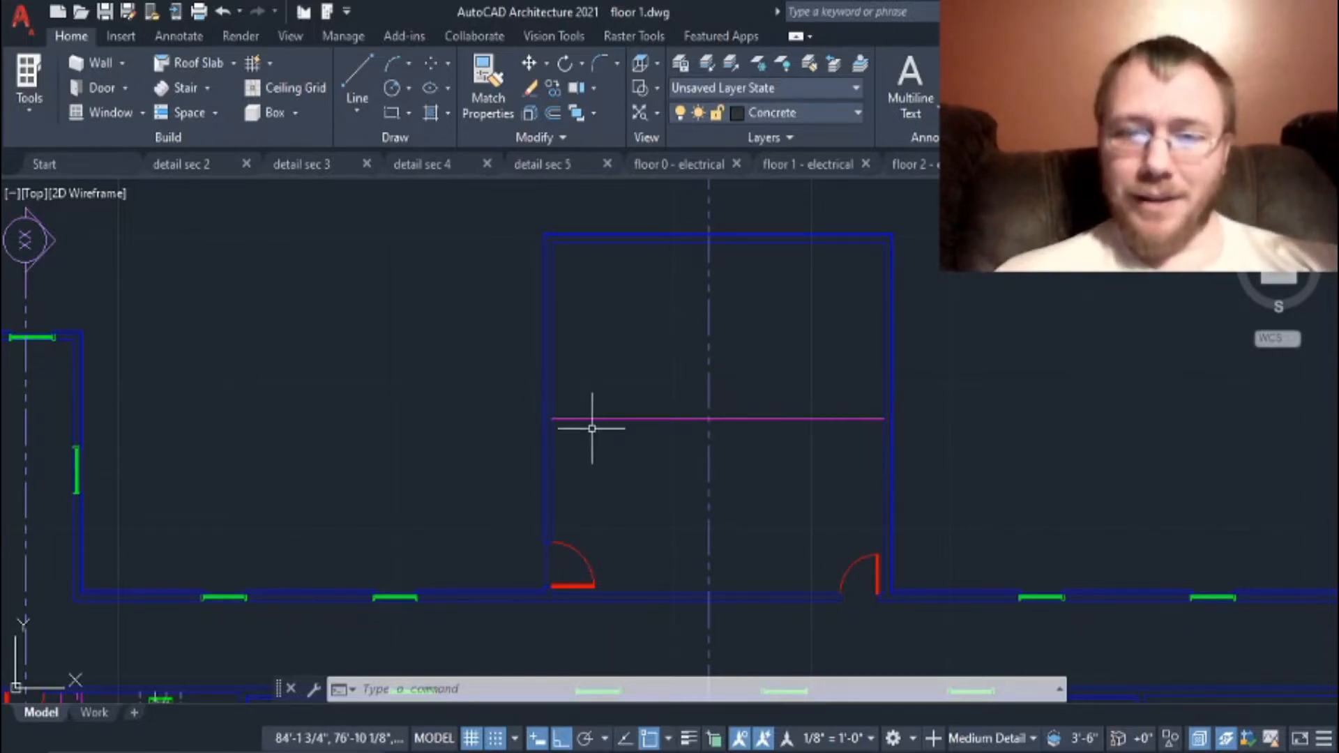
left_click(614, 420)
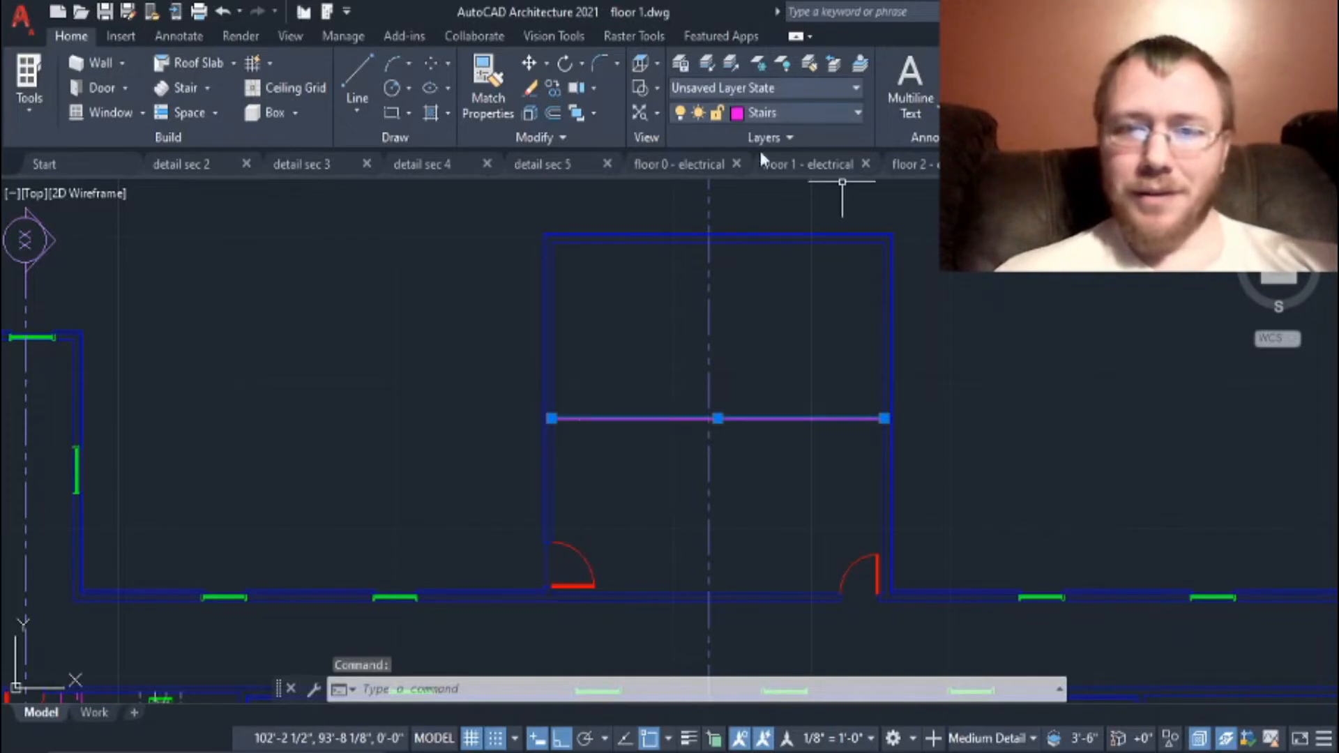
scroll(770, 451, "down", 2)
key("Escape")
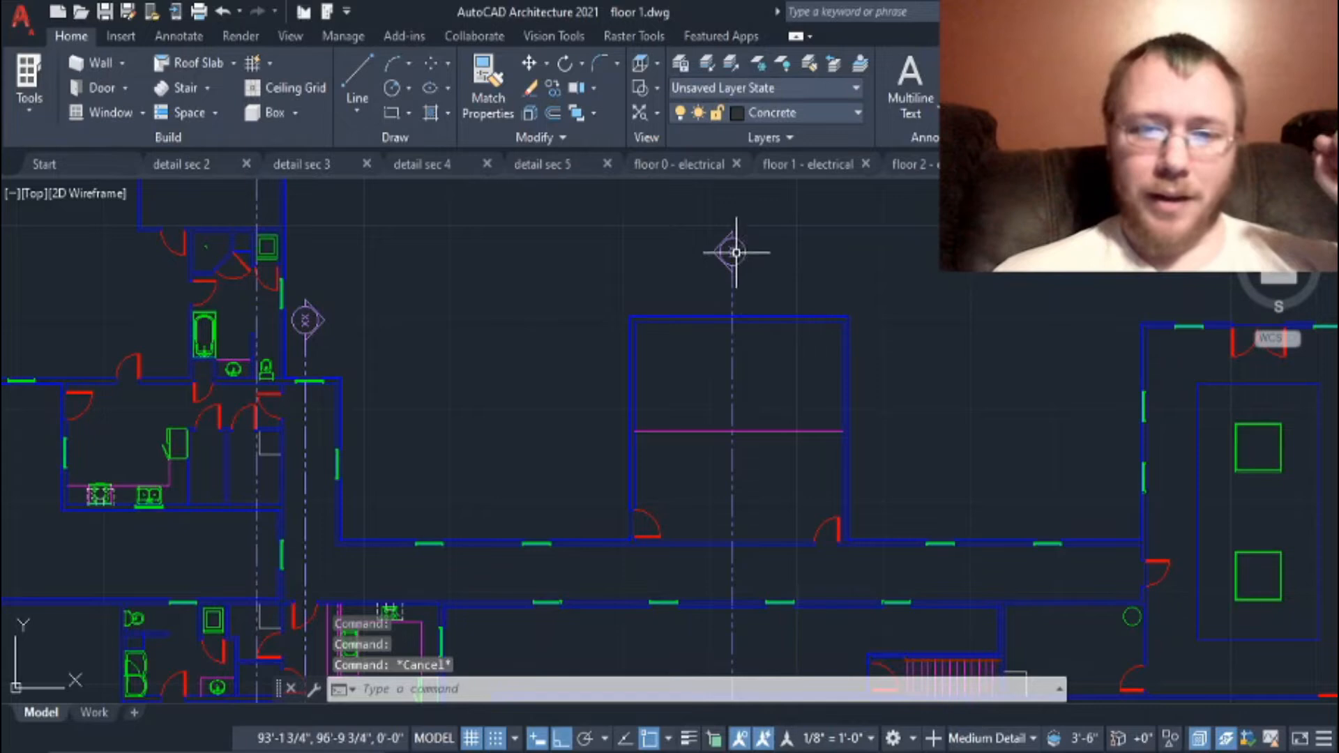
Step: Trace the section line through the garage and compare it with the other section lines across the whole floor plan
mouse_move(722, 568)
middle_mouse_down()
mouse_move(705, 454)
mouse_move(721, 369)
middle_mouse_up()
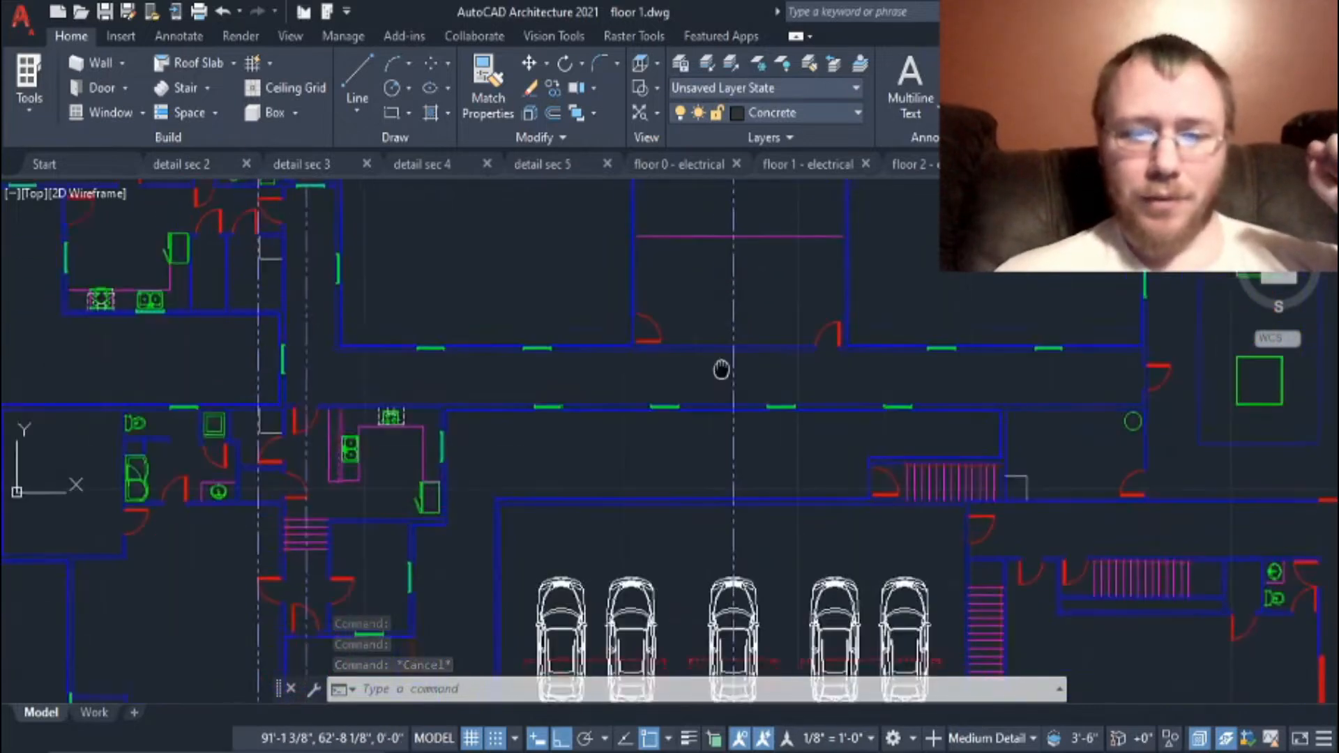
scroll(721, 370, "down", 5)
middle_click_drag(778, 259, 754, 399)
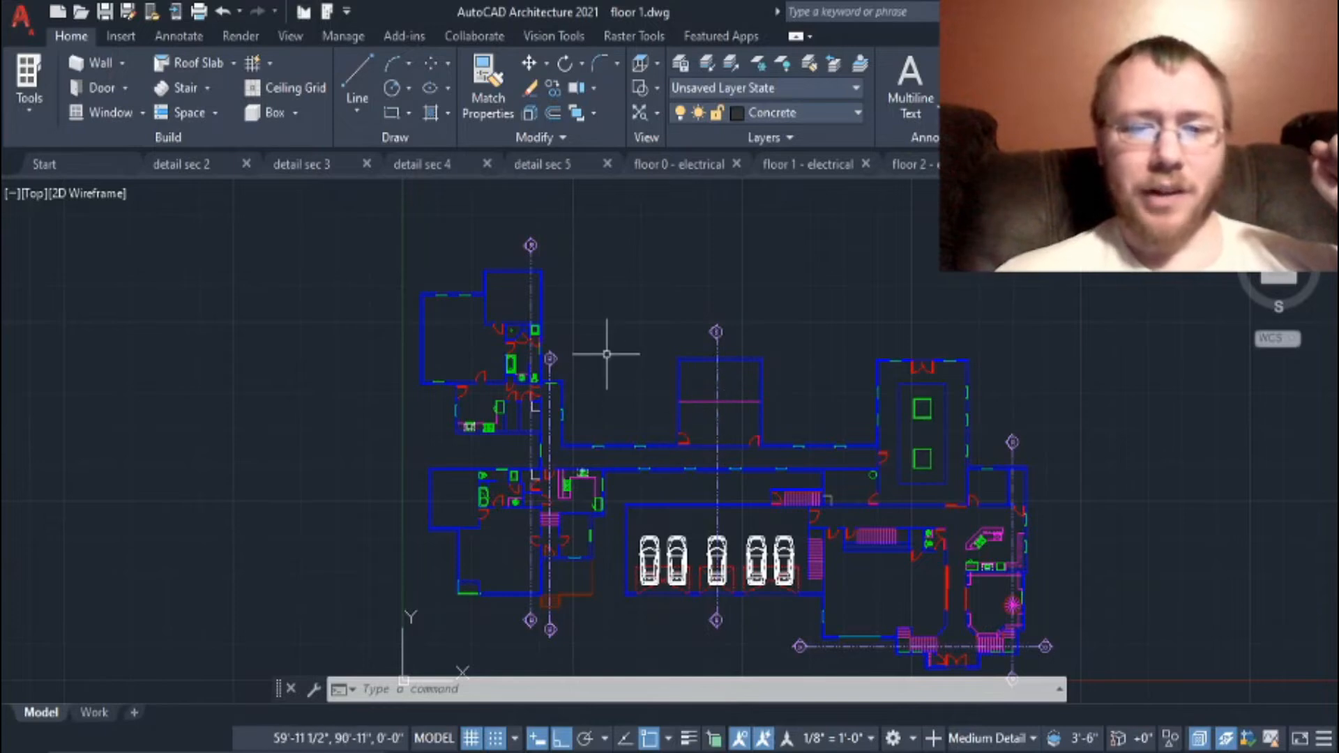
middle_click_drag(607, 353, 661, 344)
Step: Trace the two section lines through the bedroom wings, checking their end markers, the short stair and the front doors
scroll(607, 460, "up", 2)
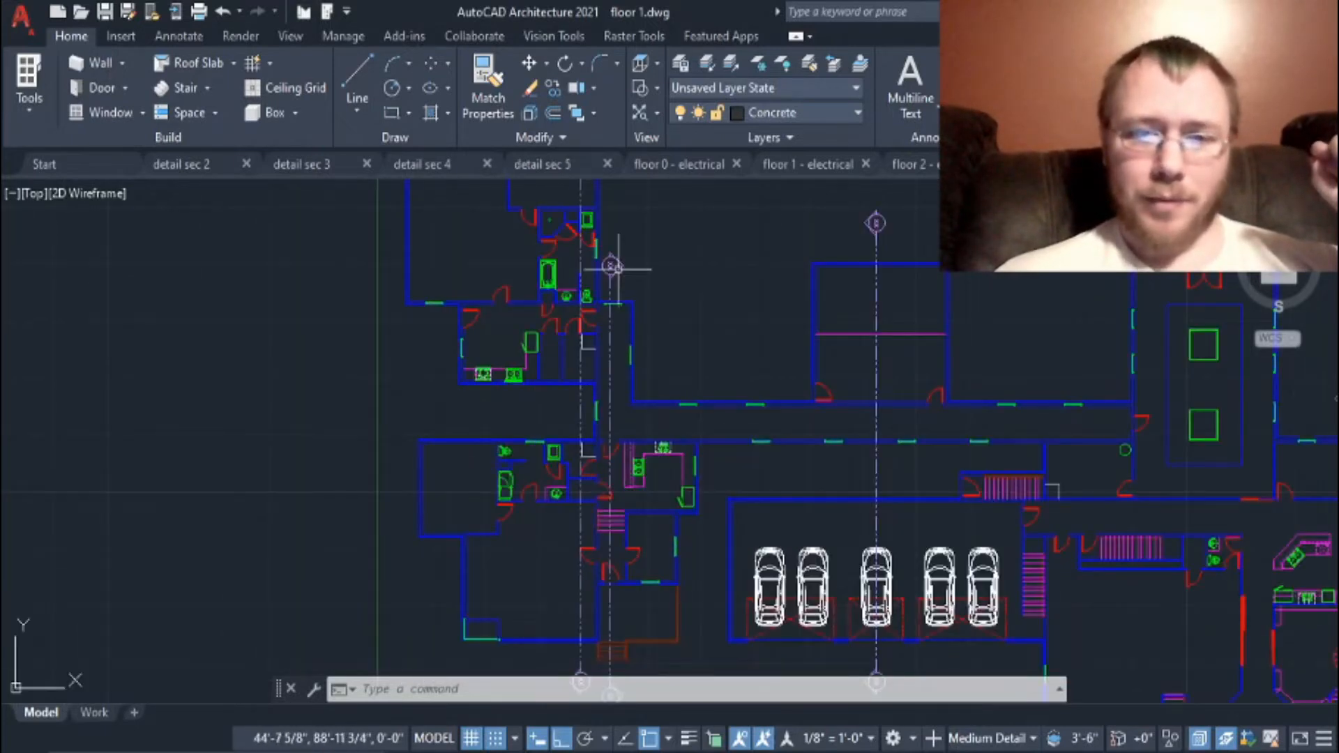
middle_click_drag(597, 598, 607, 500)
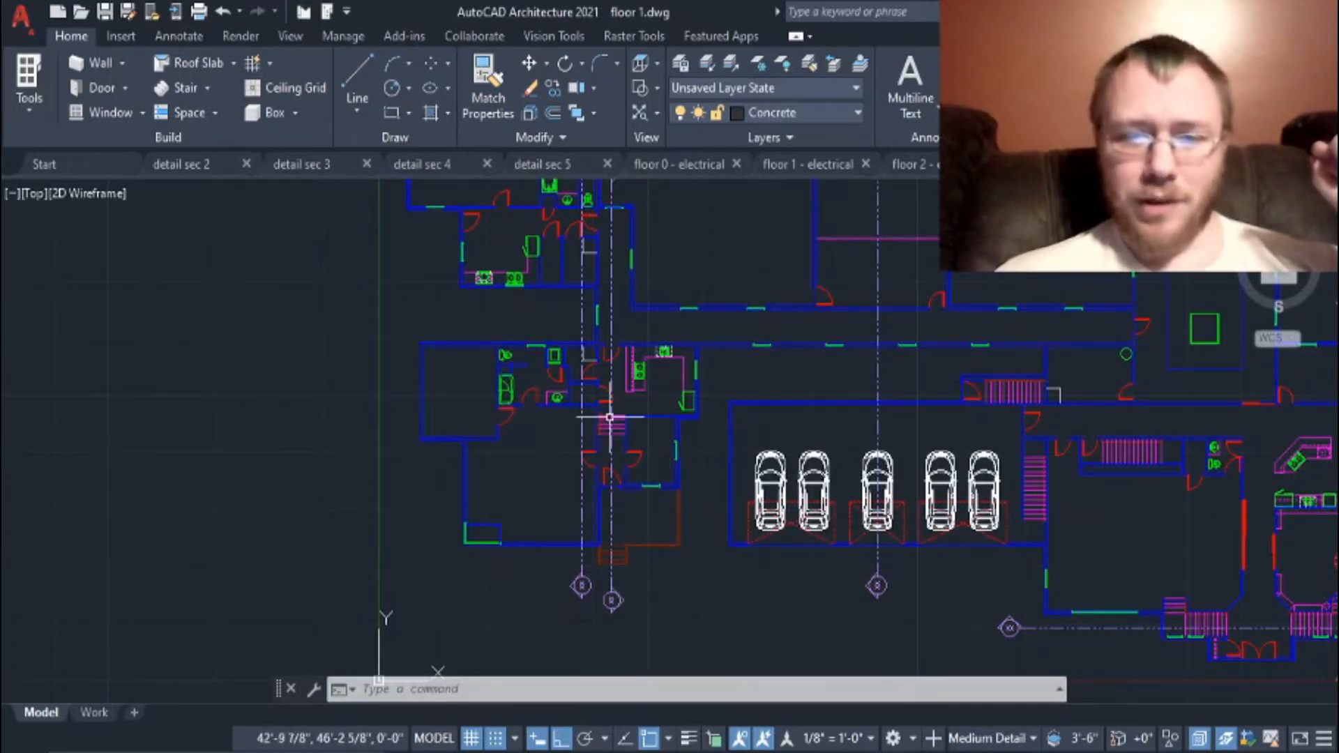
middle_click_drag(619, 423, 576, 269)
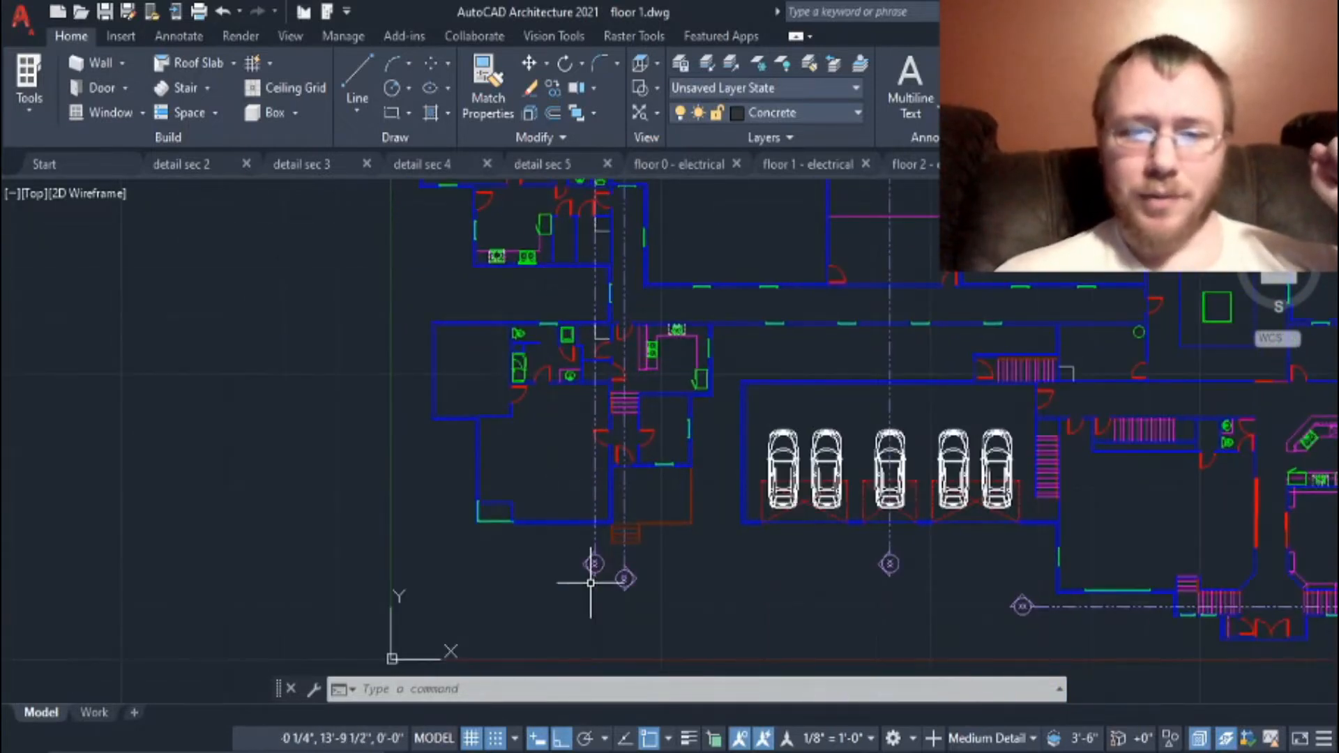
scroll(597, 339, "up", 2)
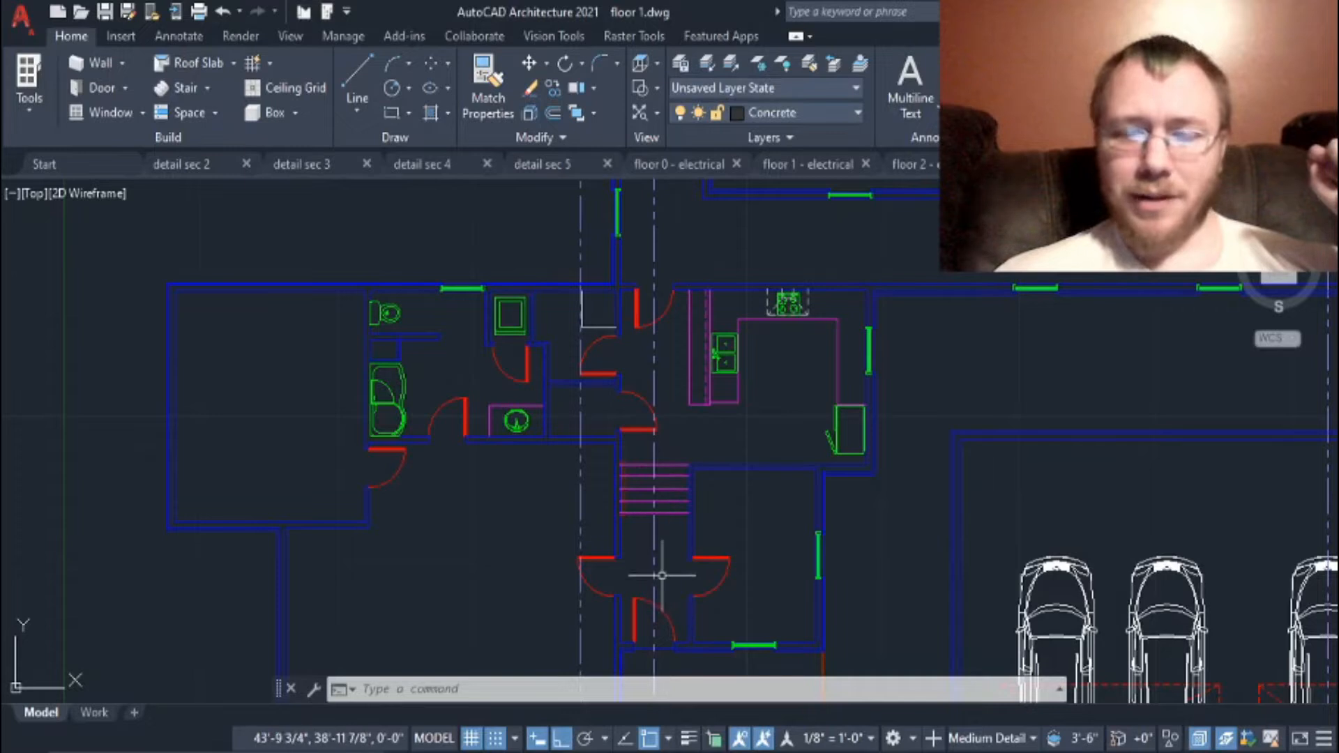
scroll(682, 358, "down", 3)
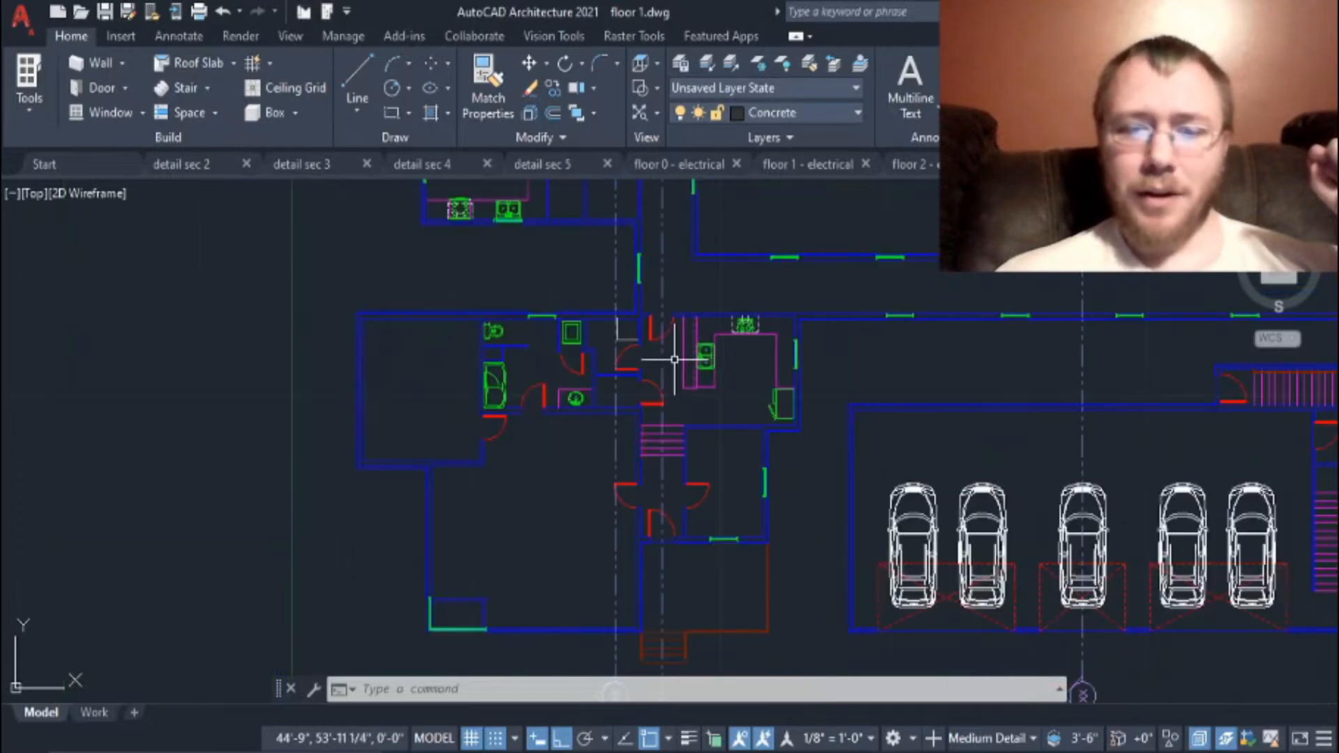
scroll(642, 421, "up", 2)
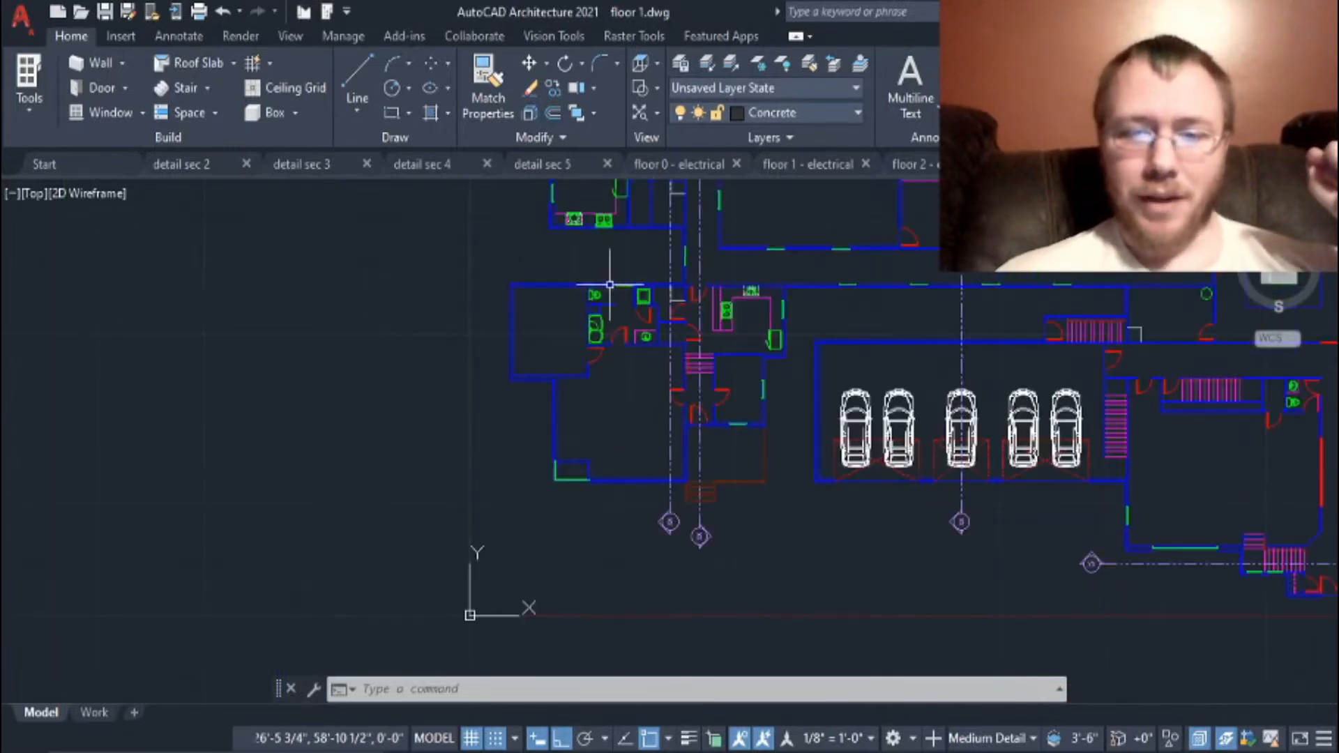
Step: Inspect the section lines through the main entrance, the spiral staircase and the large kitchen at the opposite end of the house
middle_click_drag(760, 505, 508, 486)
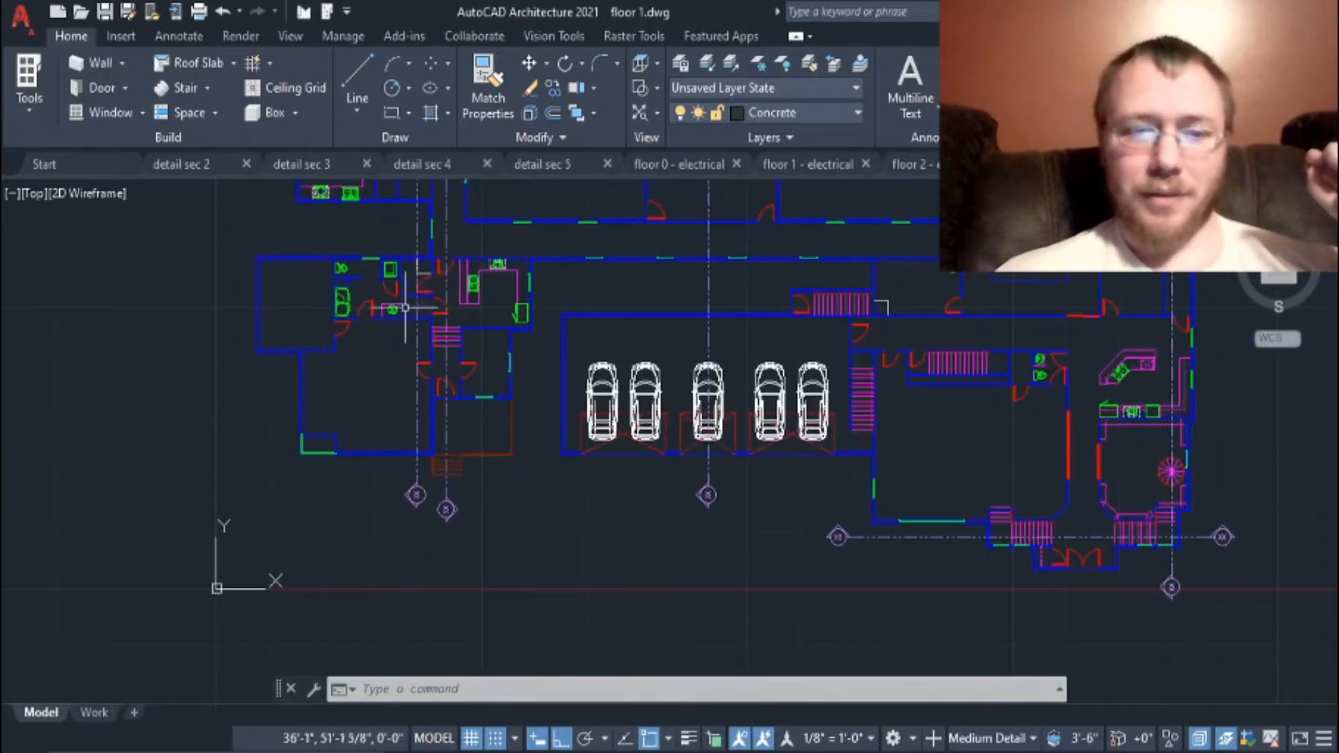
middle_click_drag(705, 479, 514, 397)
middle_click_drag(613, 454, 448, 514)
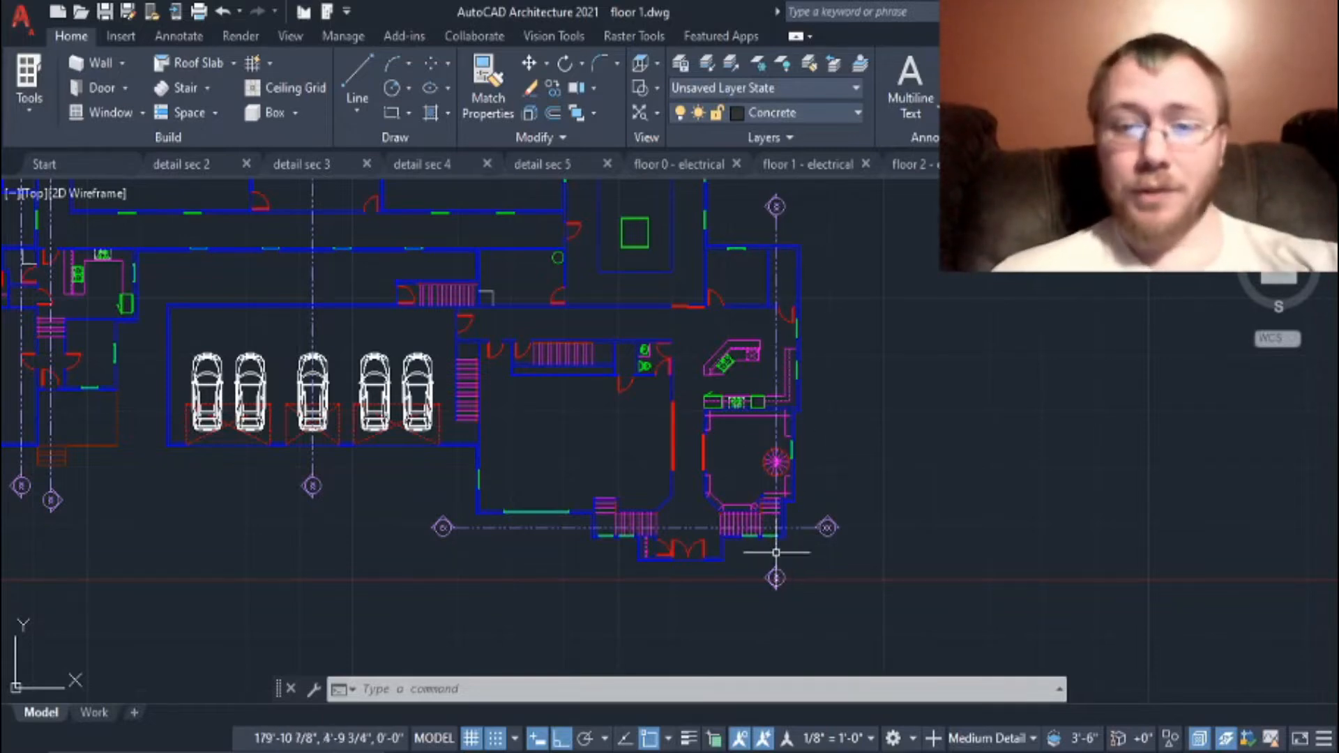
scroll(772, 454, "up", 6)
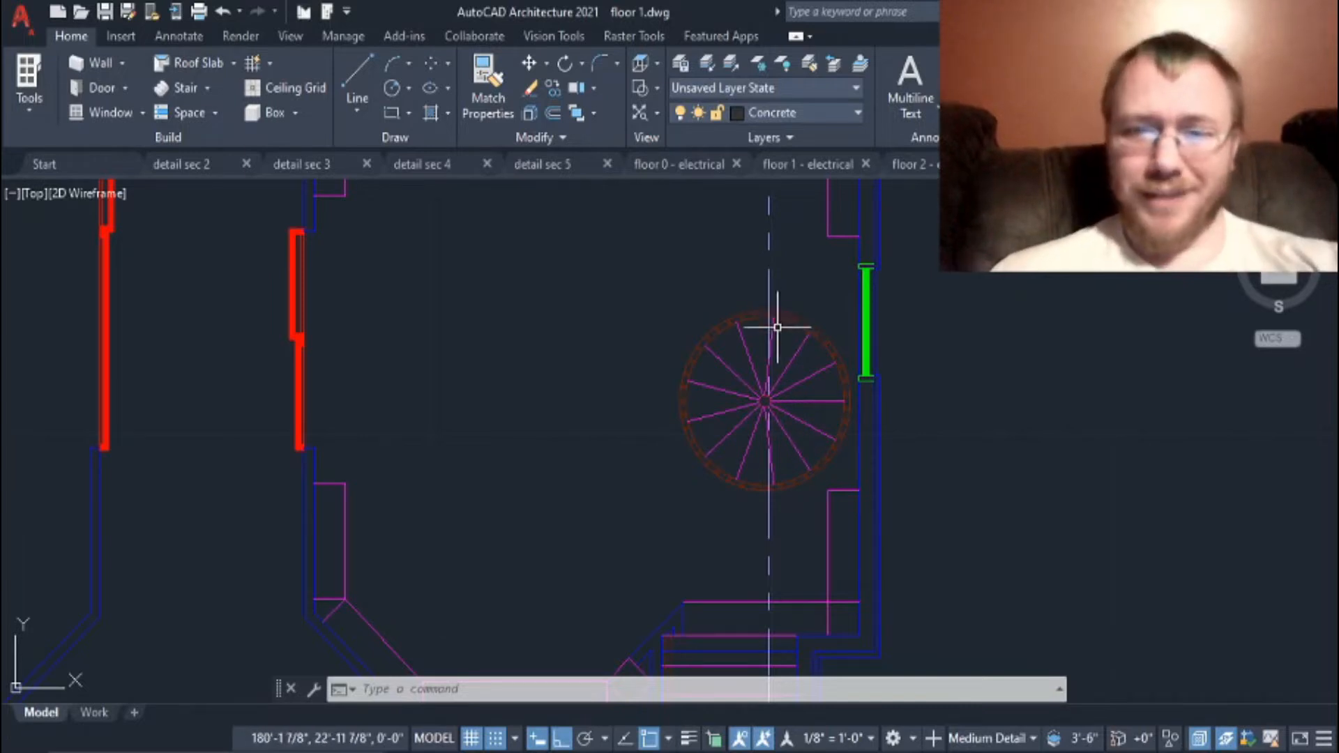
scroll(780, 481, "down", 2)
scroll(779, 481, "down", 2)
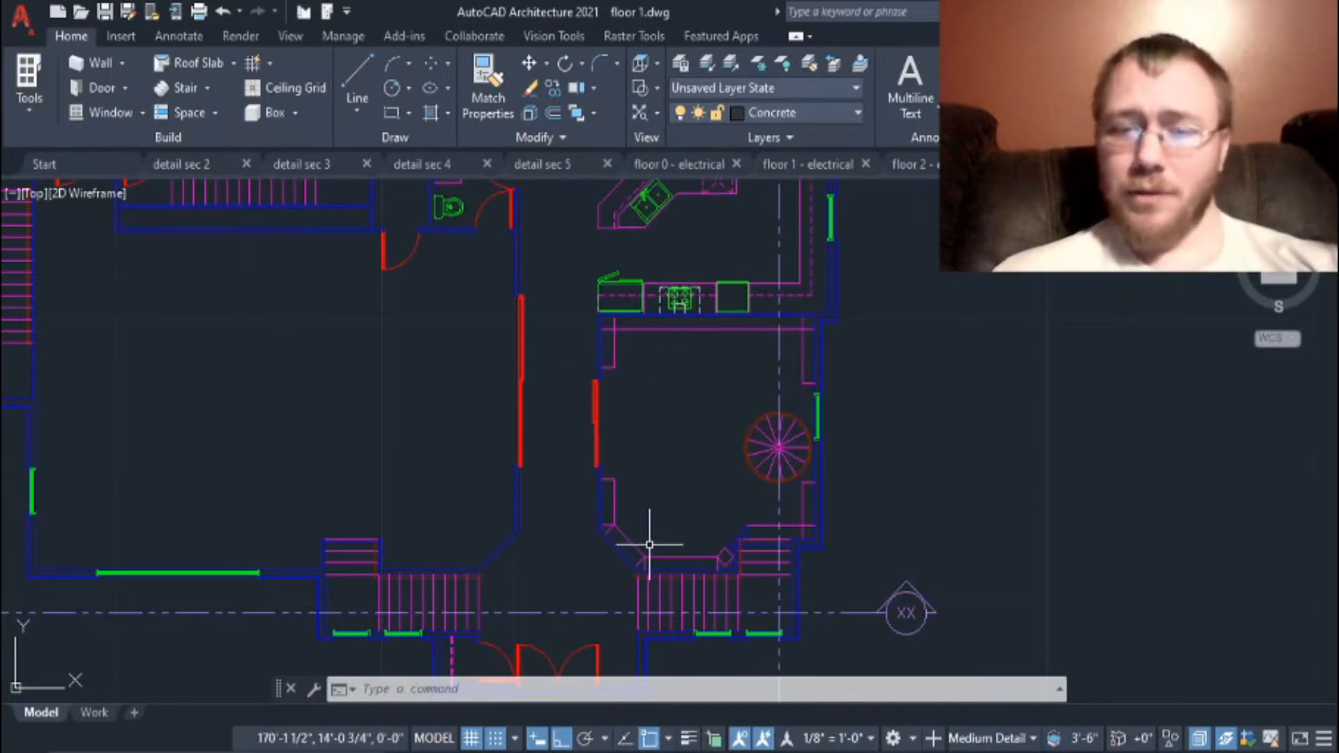
middle_click_drag(741, 375, 728, 549)
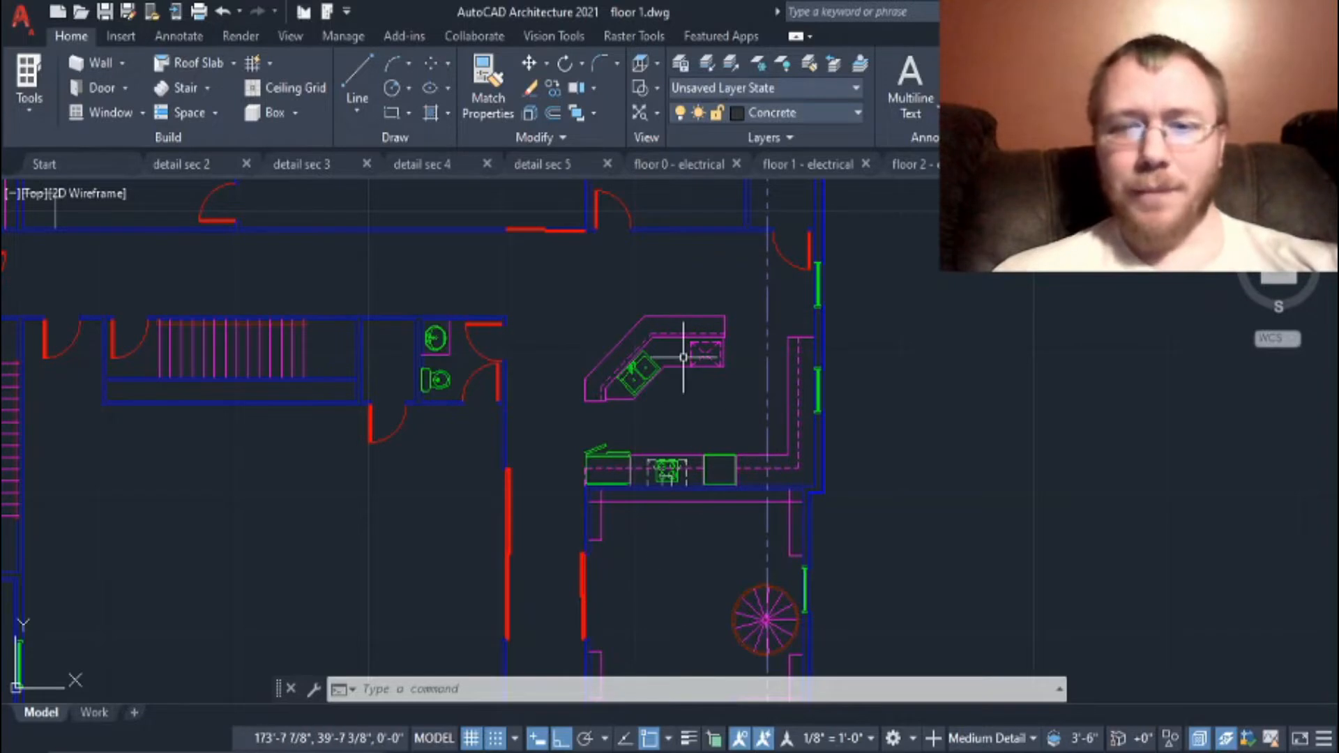
Step: Review the plan back across the garage to the front wing's small kitchen, stair and entry doors
scroll(683, 357, "down", 2)
middle_click_drag(652, 396, 785, 300)
scroll(785, 300, "down", 2)
middle_click_drag(443, 339, 563, 490)
scroll(287, 398, "up", 2)
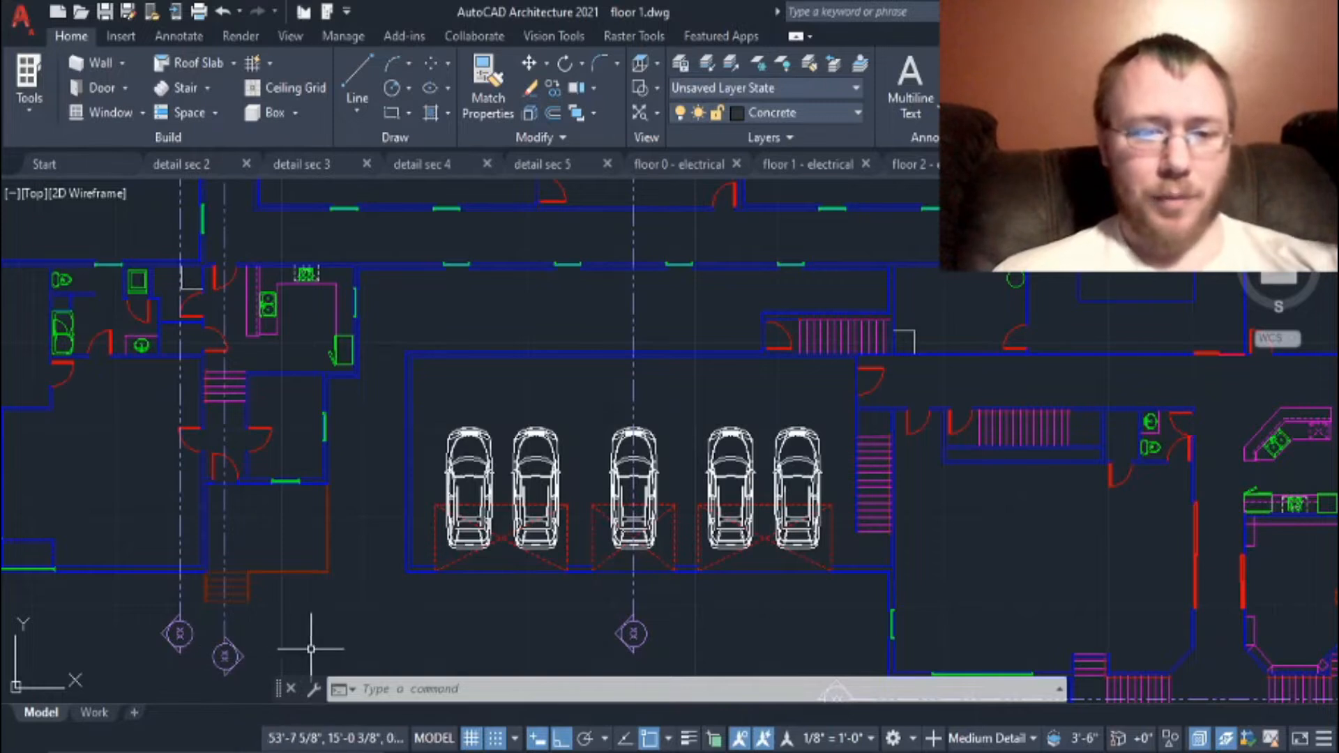
scroll(296, 333, "up", 2)
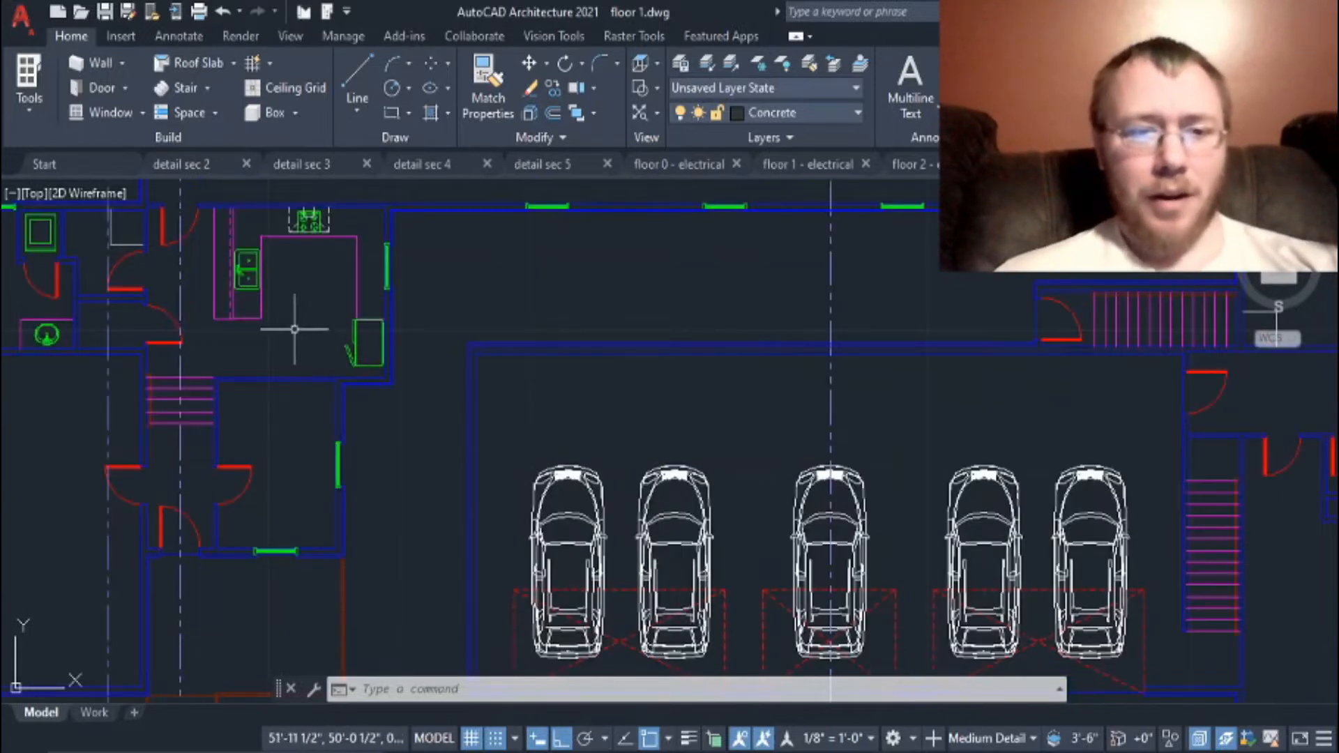
Step: Trace the lengthwise section line through the main entrance's twin stairs and review the adjoining kitchen, spiral staircase and garage
middle_click_drag(295, 329, 347, 449)
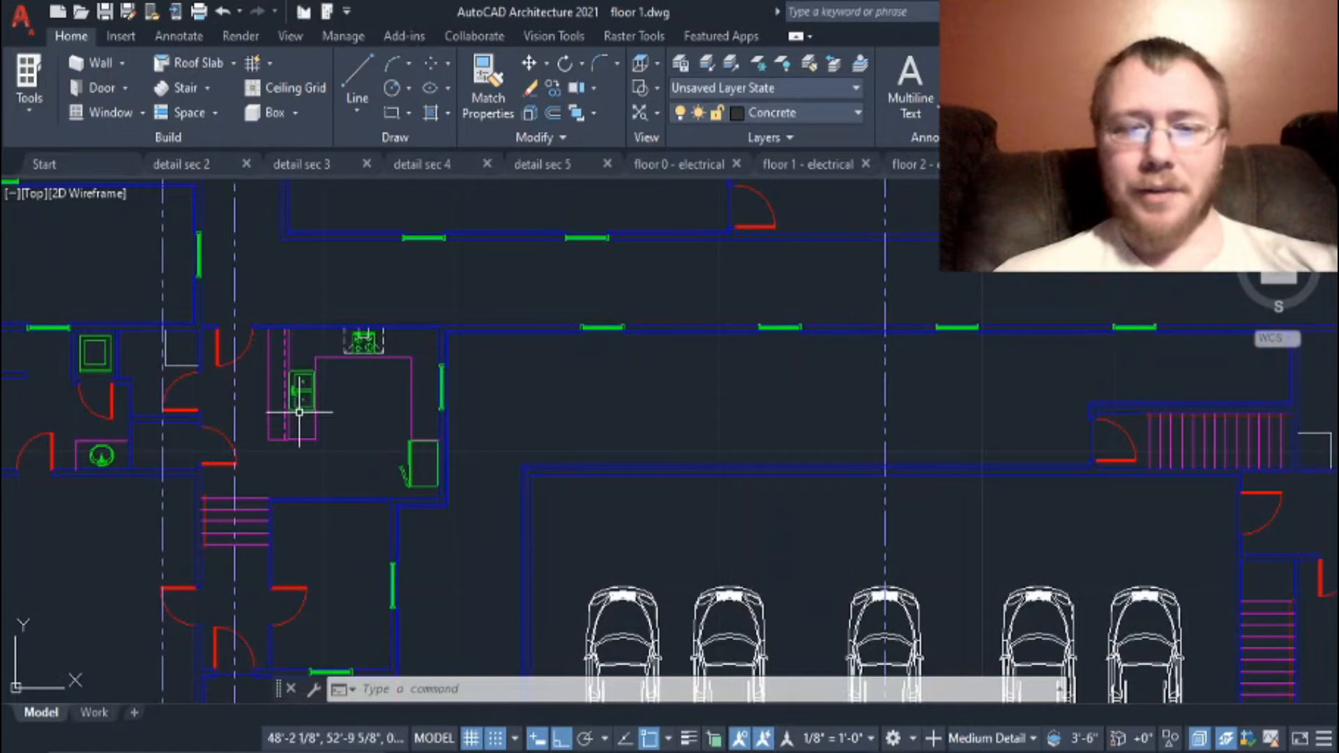
scroll(580, 389, "down", 4)
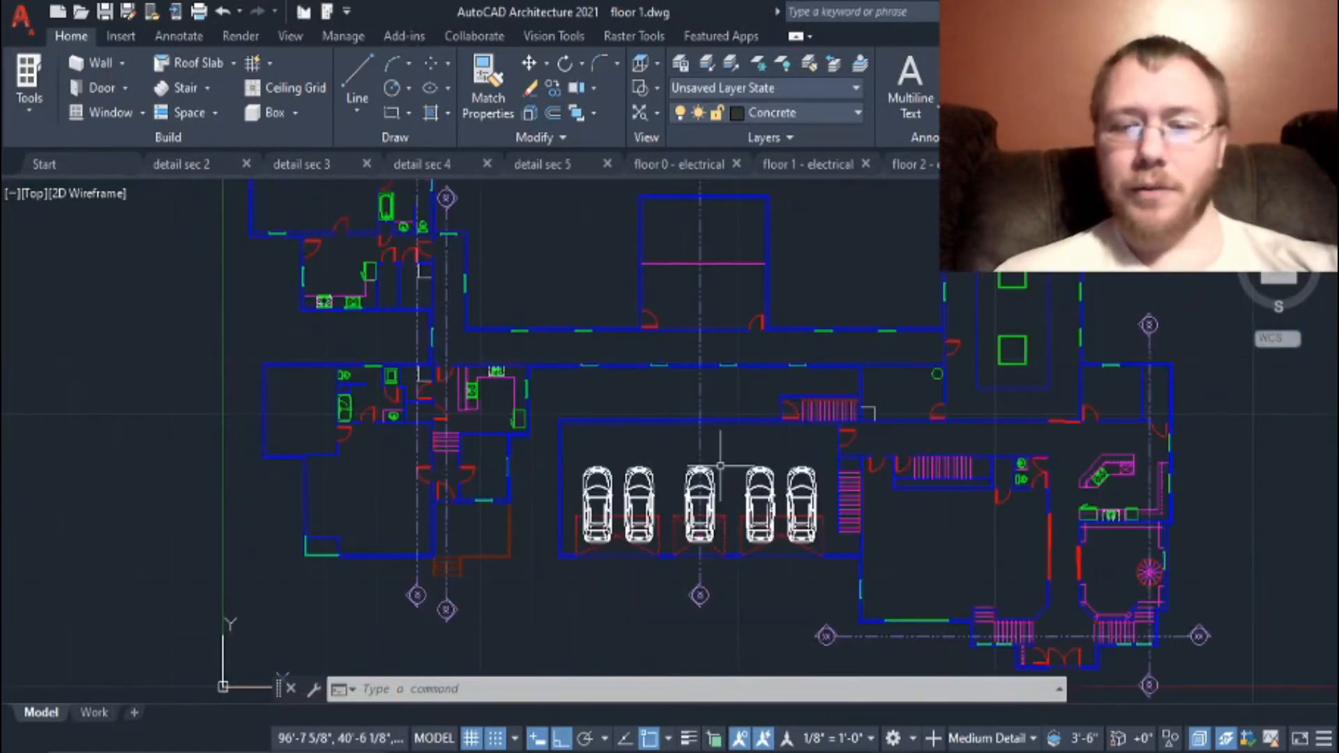
middle_click_drag(741, 585, 451, 421)
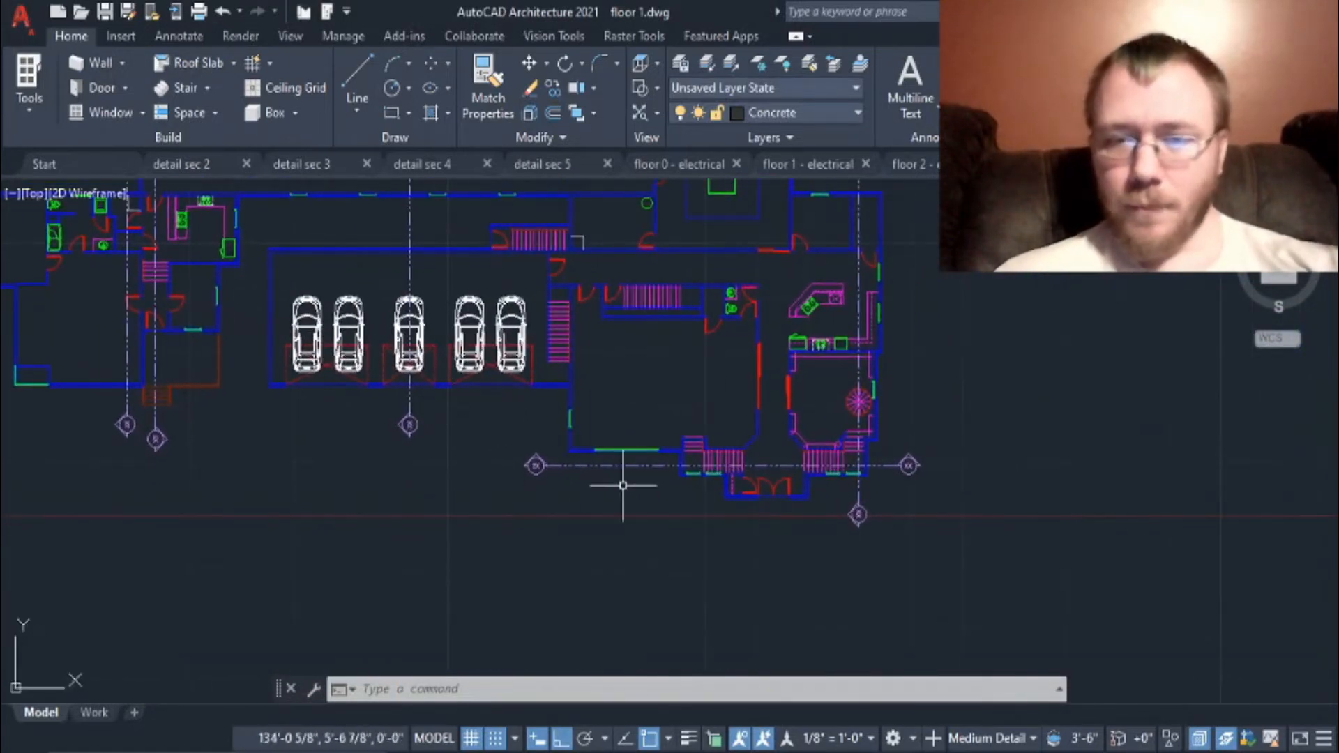
scroll(758, 447, "up", 5)
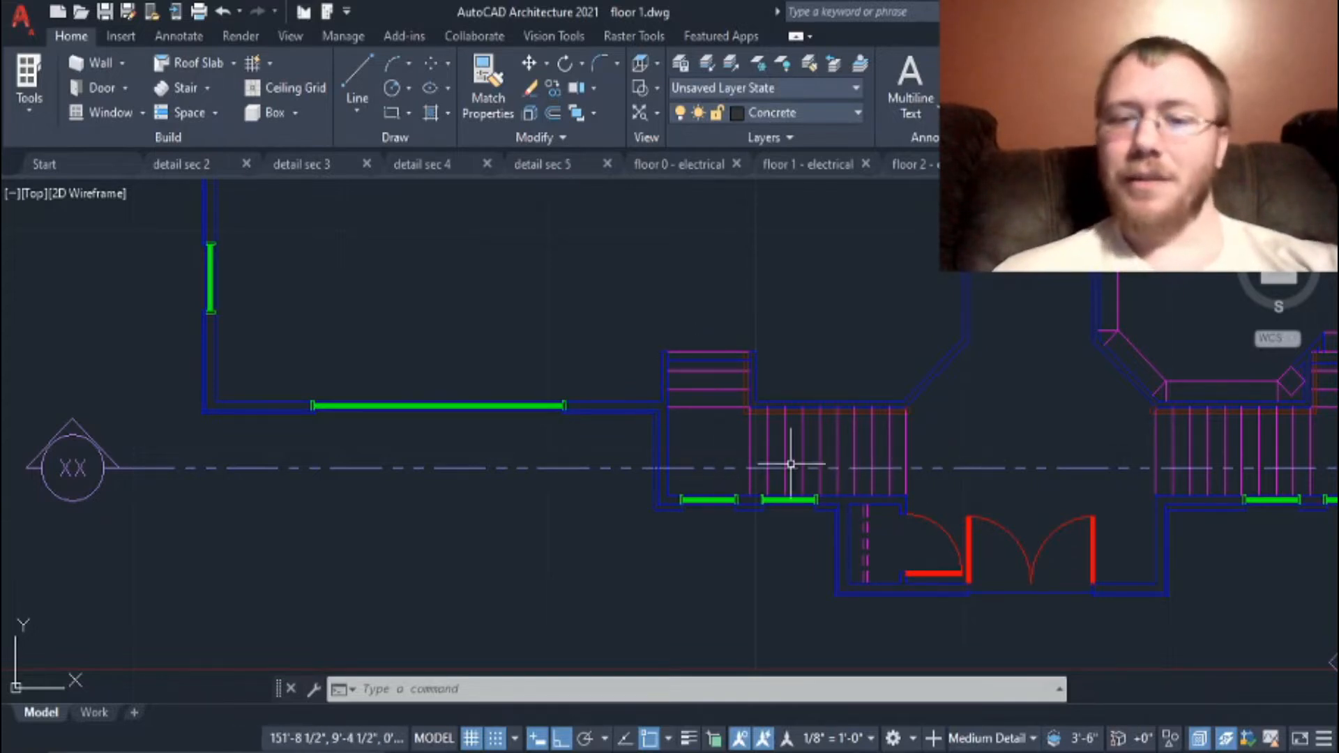
middle_click_drag(757, 601, 567, 604)
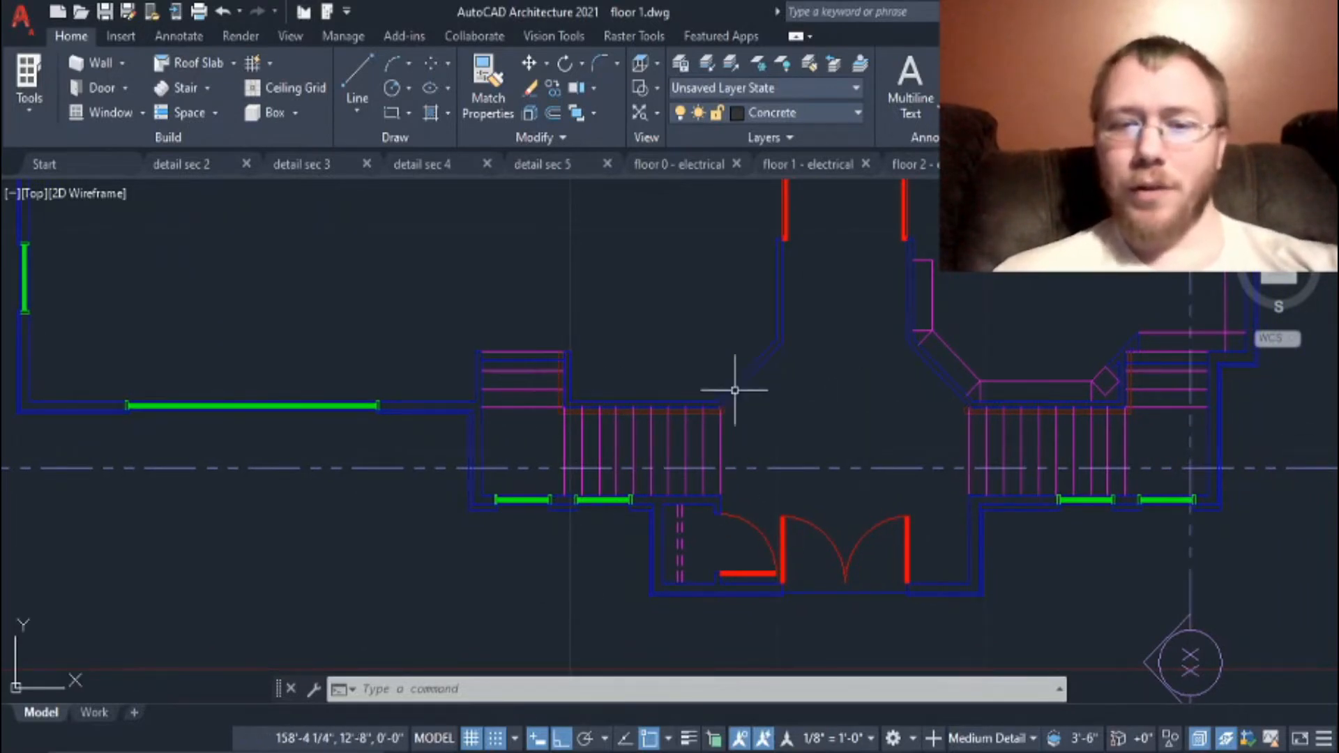
scroll(671, 514, "down", 2)
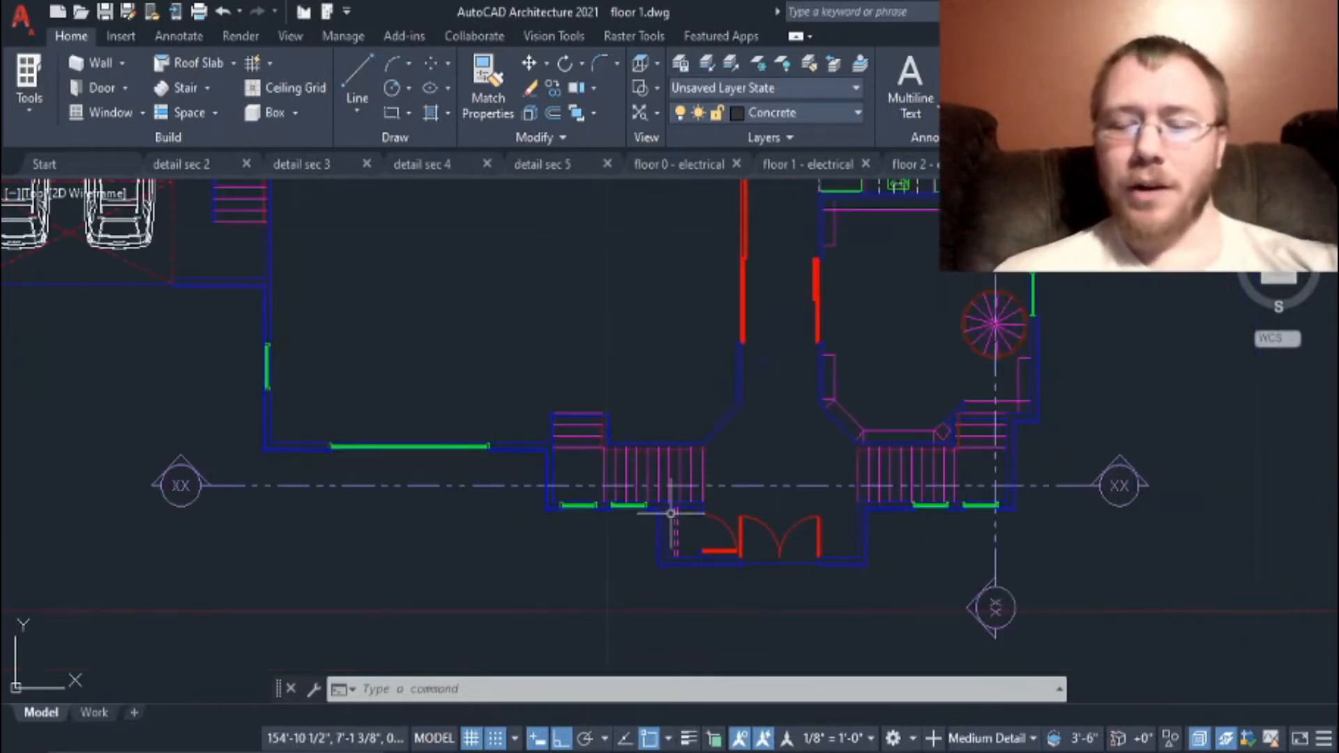
scroll(671, 514, "down", 2)
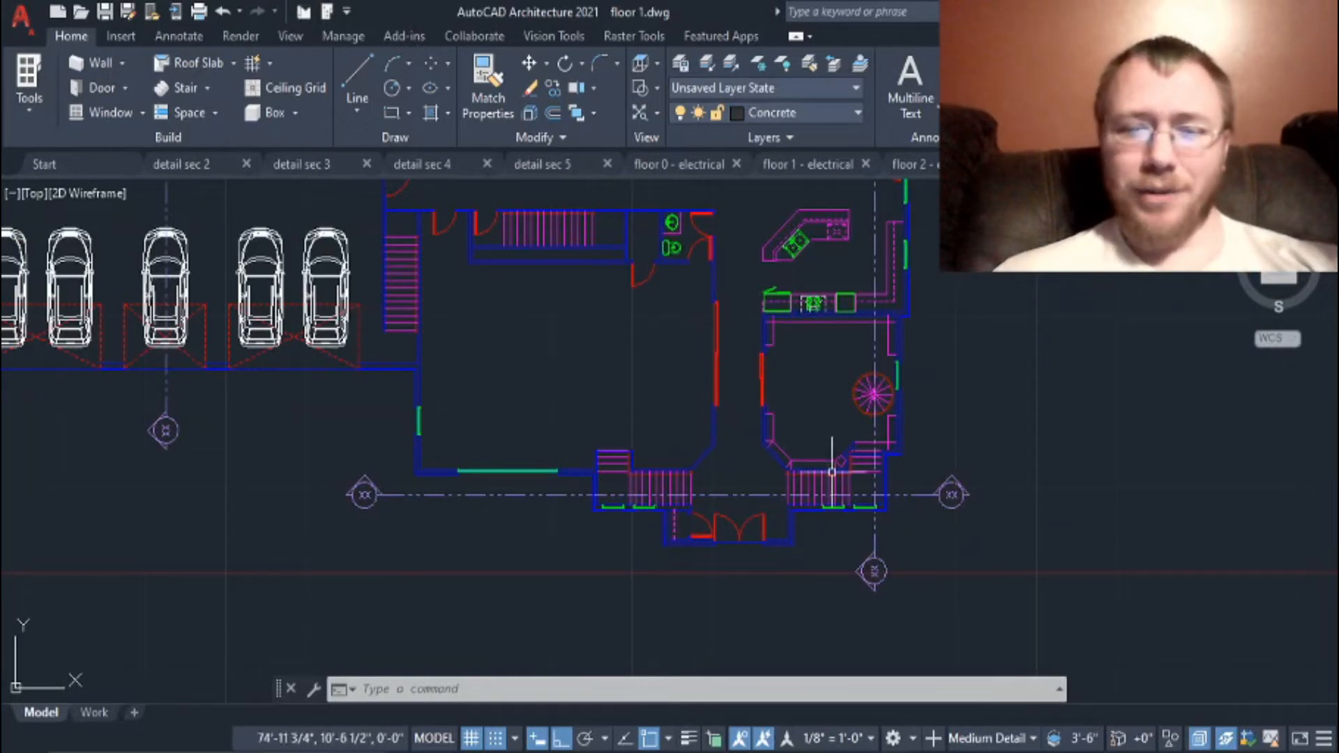
middle_click_drag(716, 377, 671, 534)
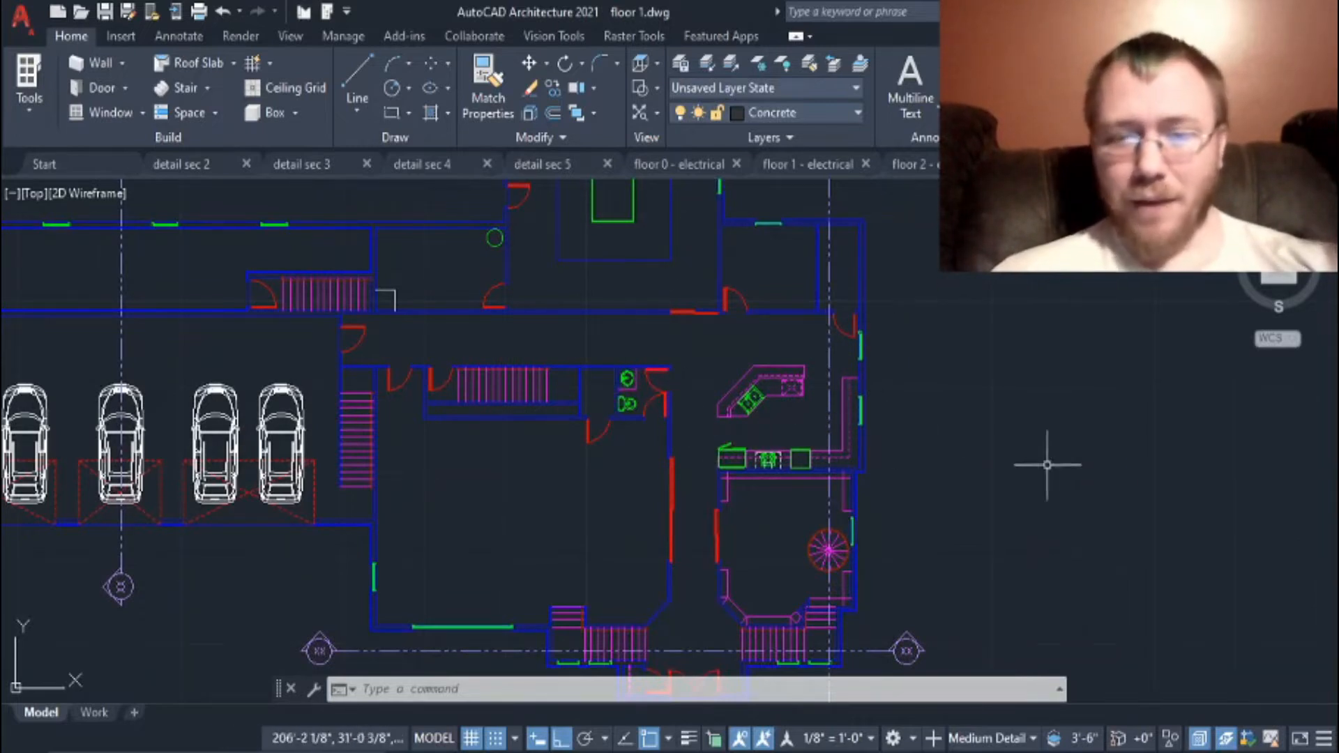
scroll(1014, 344, "down", 4)
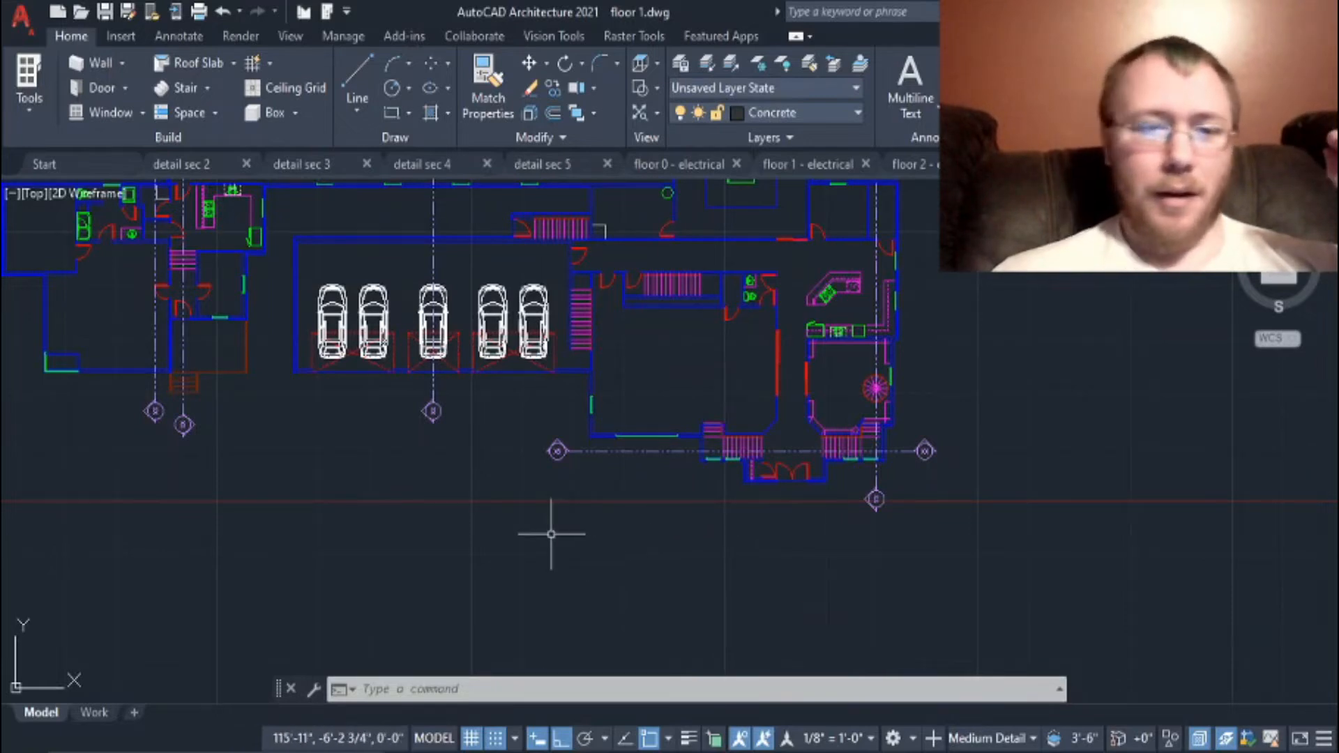
scroll(718, 547, "down", 5)
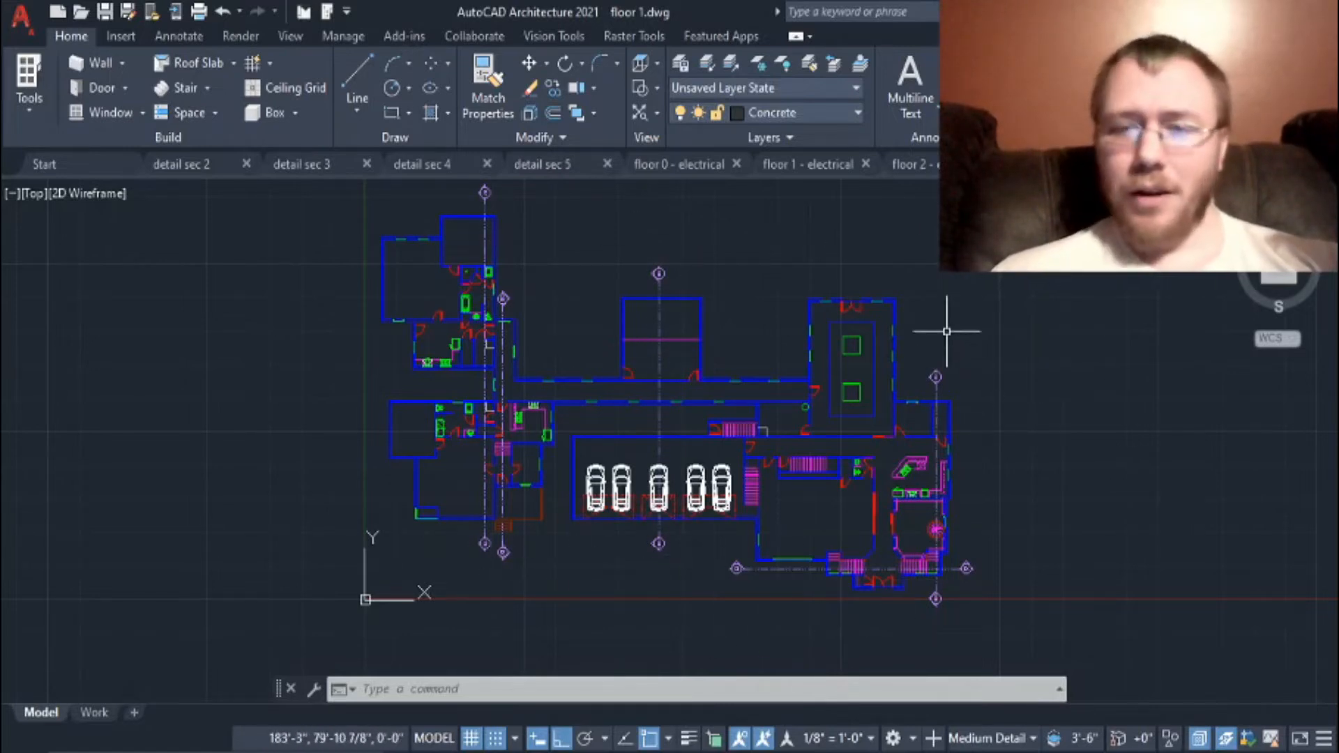
Step: Compare the main entrance's section line and end markers with those through the garage and bedroom wings across the whole plan
scroll(949, 614, "up", 6)
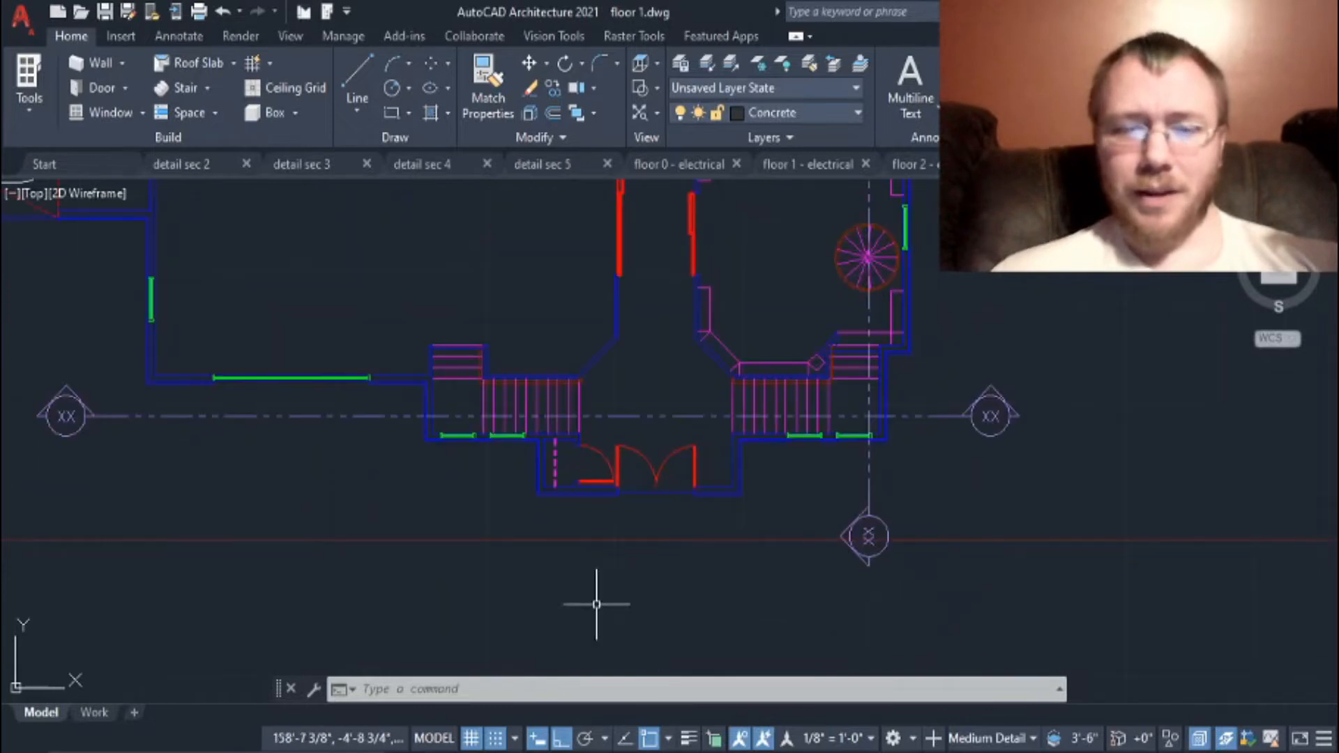
middle_click_drag(415, 581, 685, 512)
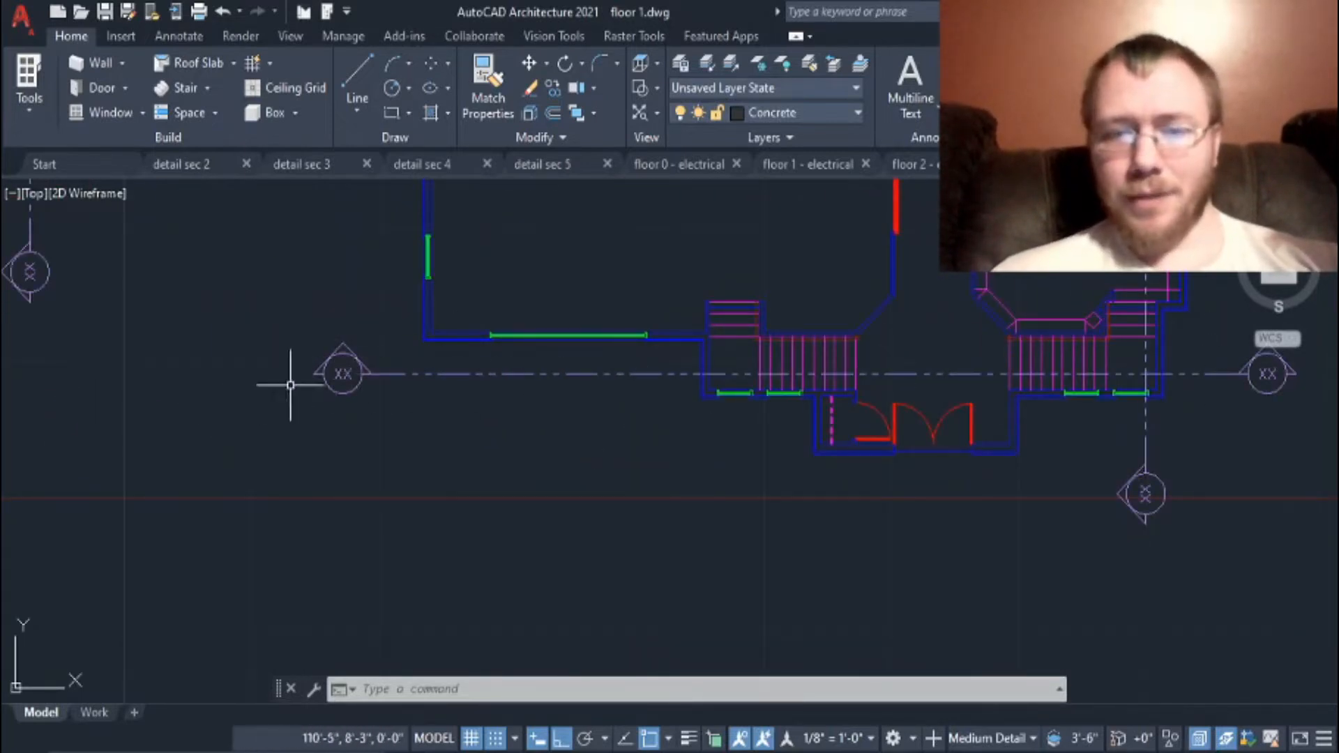
scroll(662, 442, "down", 3)
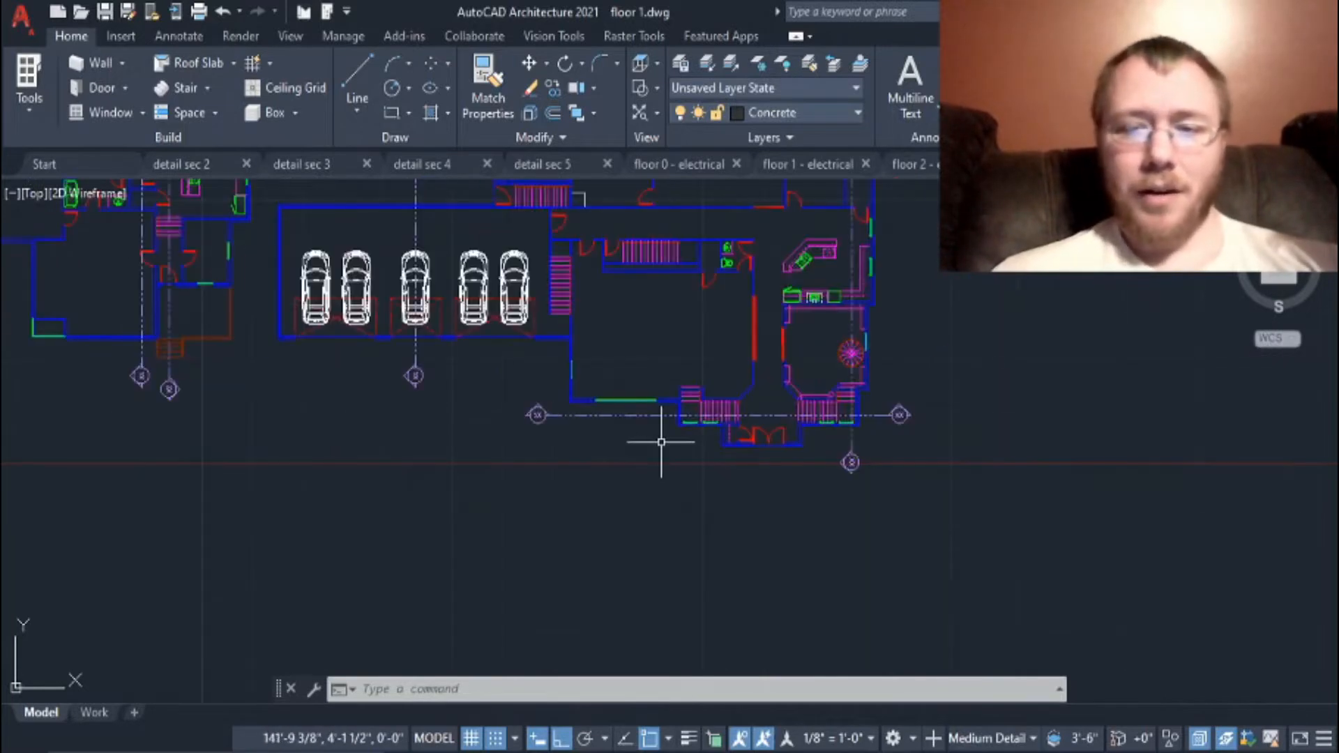
middle_click_drag(410, 457, 529, 581)
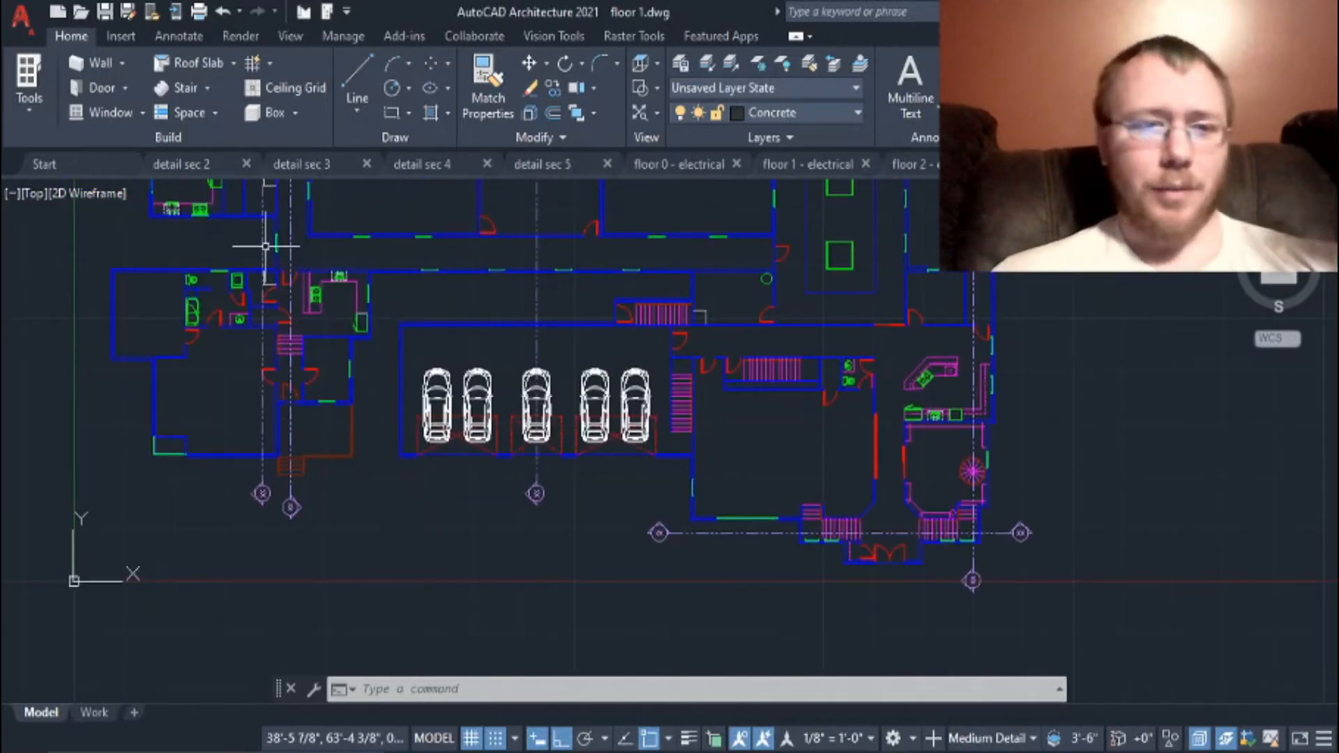
scroll(547, 502, "down", 3)
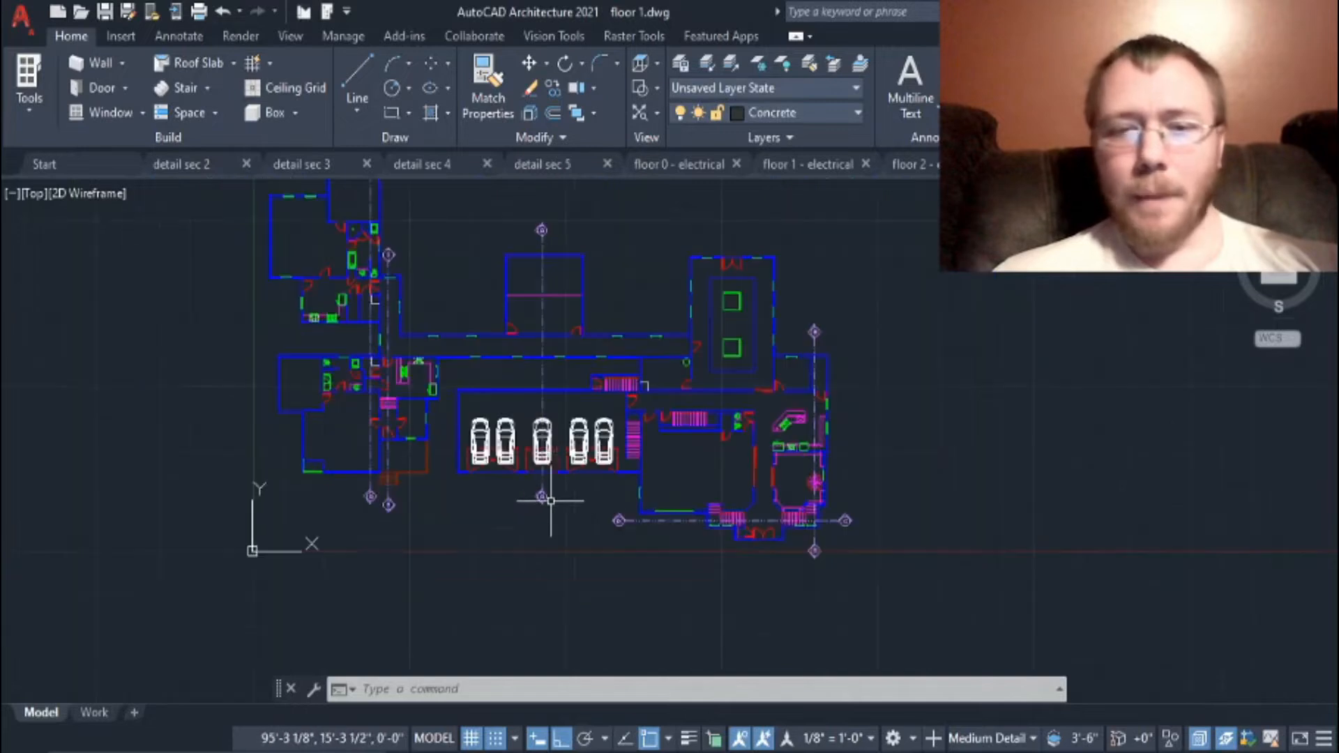
scroll(424, 468, "up", 2)
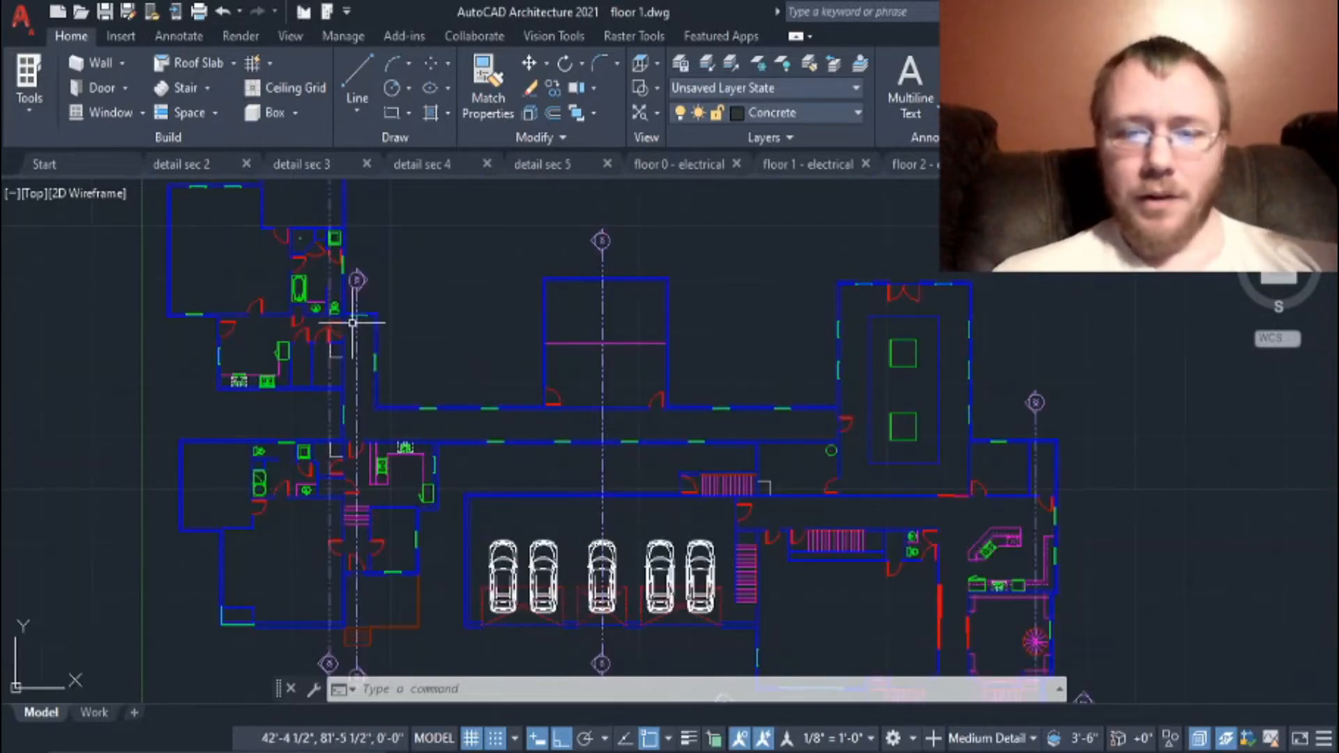
middle_click_drag(775, 548, 936, 495)
scroll(936, 496, "down", 3)
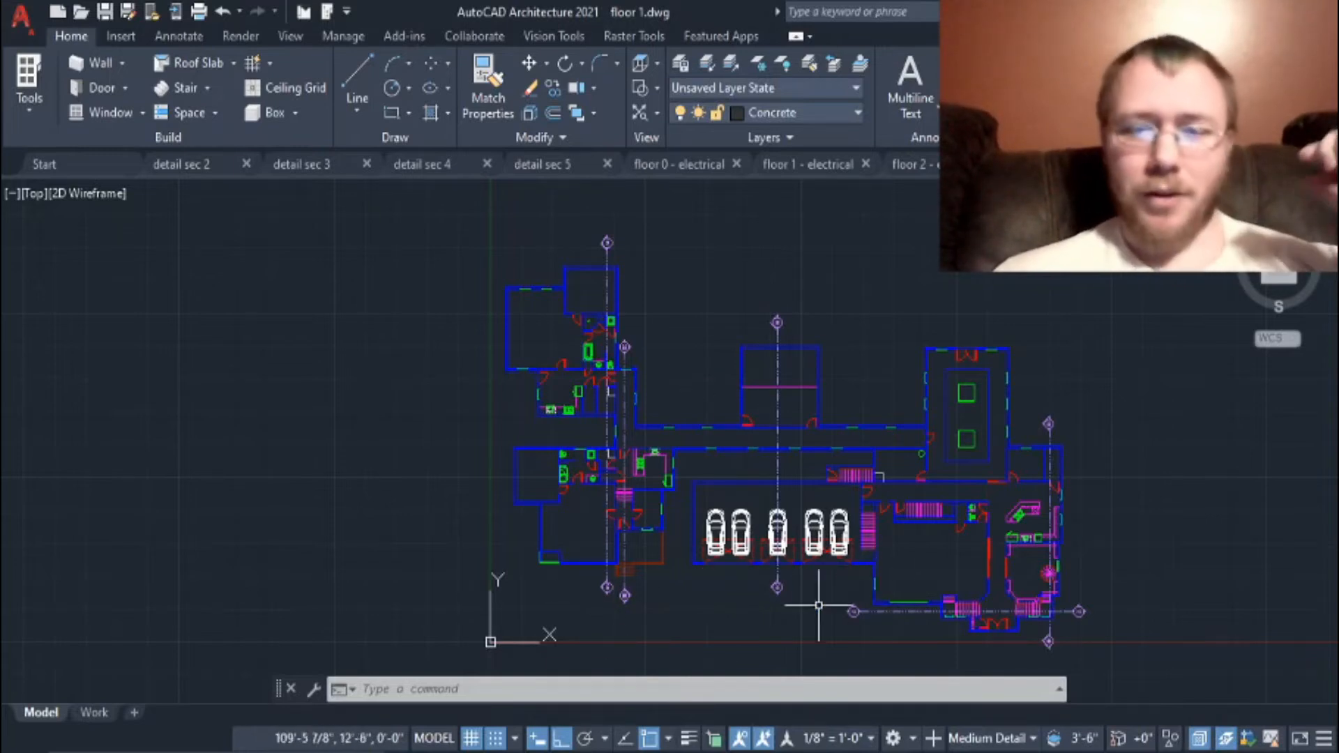
middle_click_drag(815, 454, 692, 433)
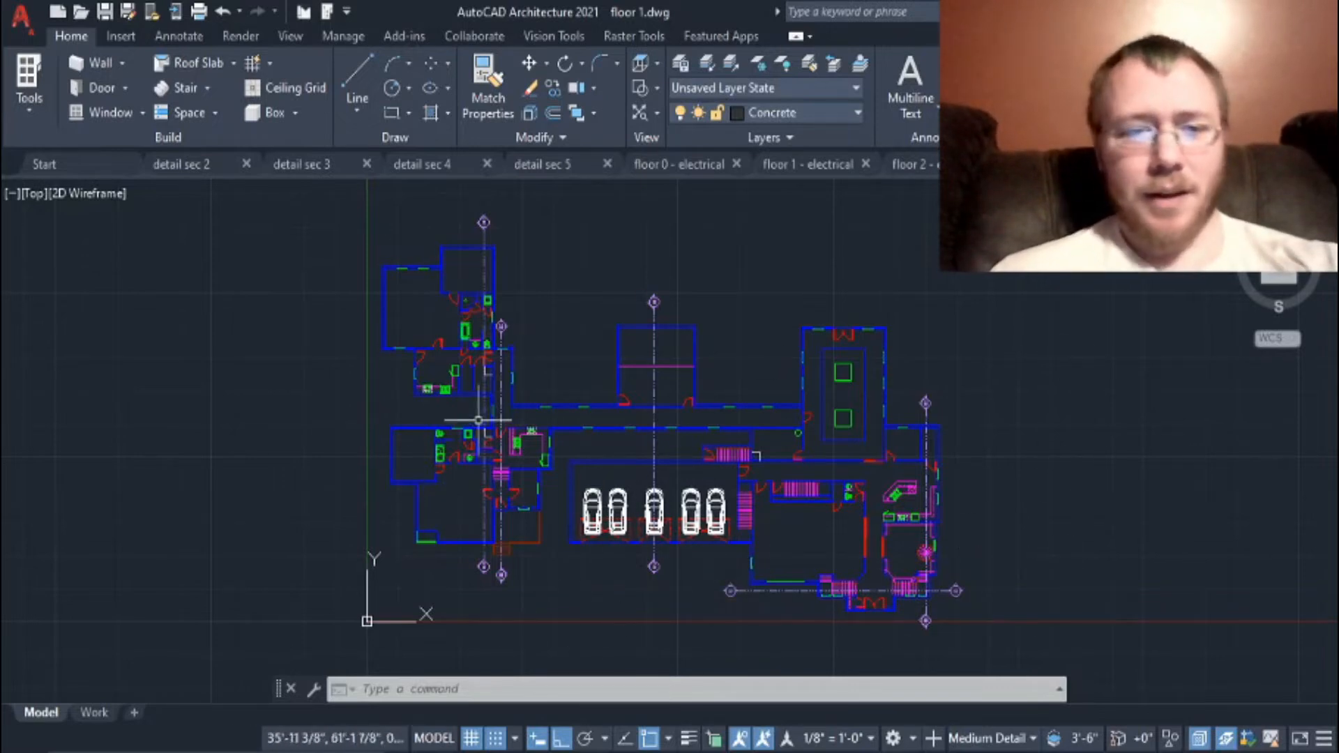
middle_click_drag(642, 615, 652, 587)
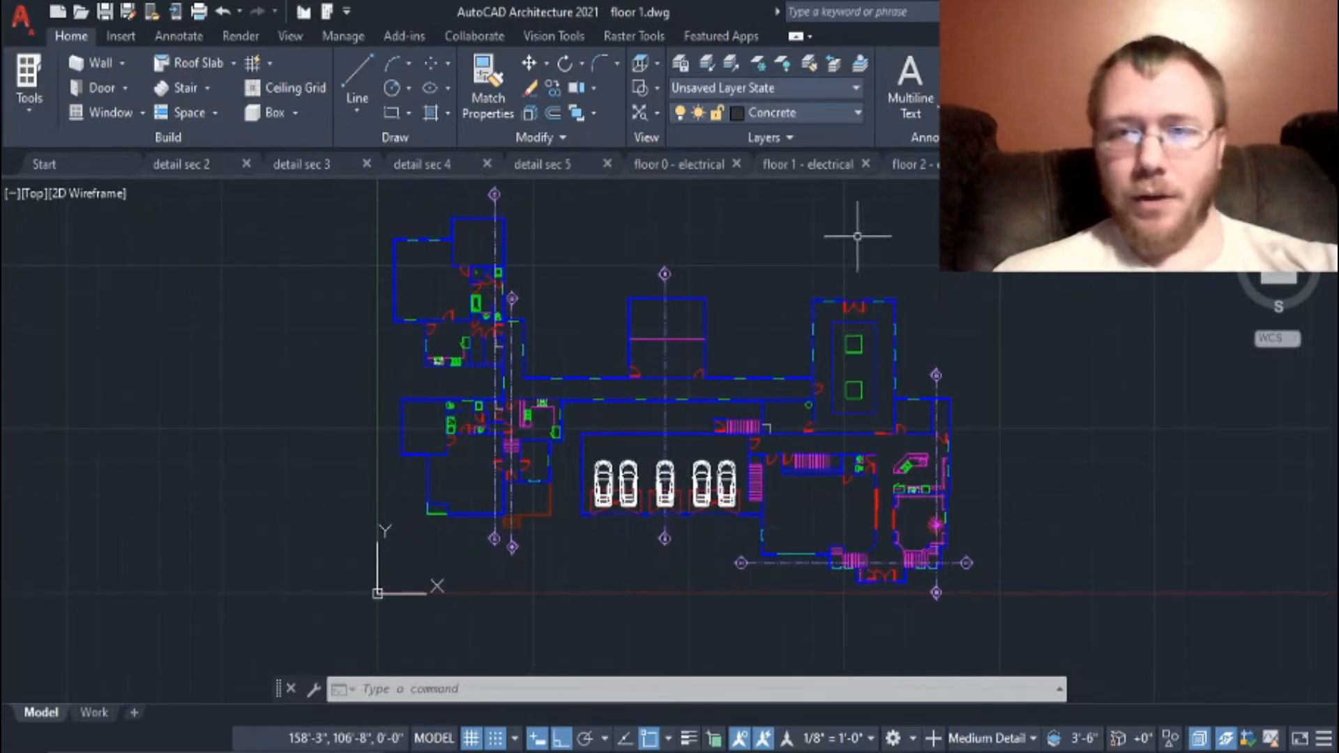
Step: Switch to the floor 1 electrical drawing and examine the lighting circuits, ceiling fans and yellow grids beyond the house
left_click(809, 164)
middle_click_drag(852, 435, 773, 575)
middle_click_drag(980, 300, 932, 359)
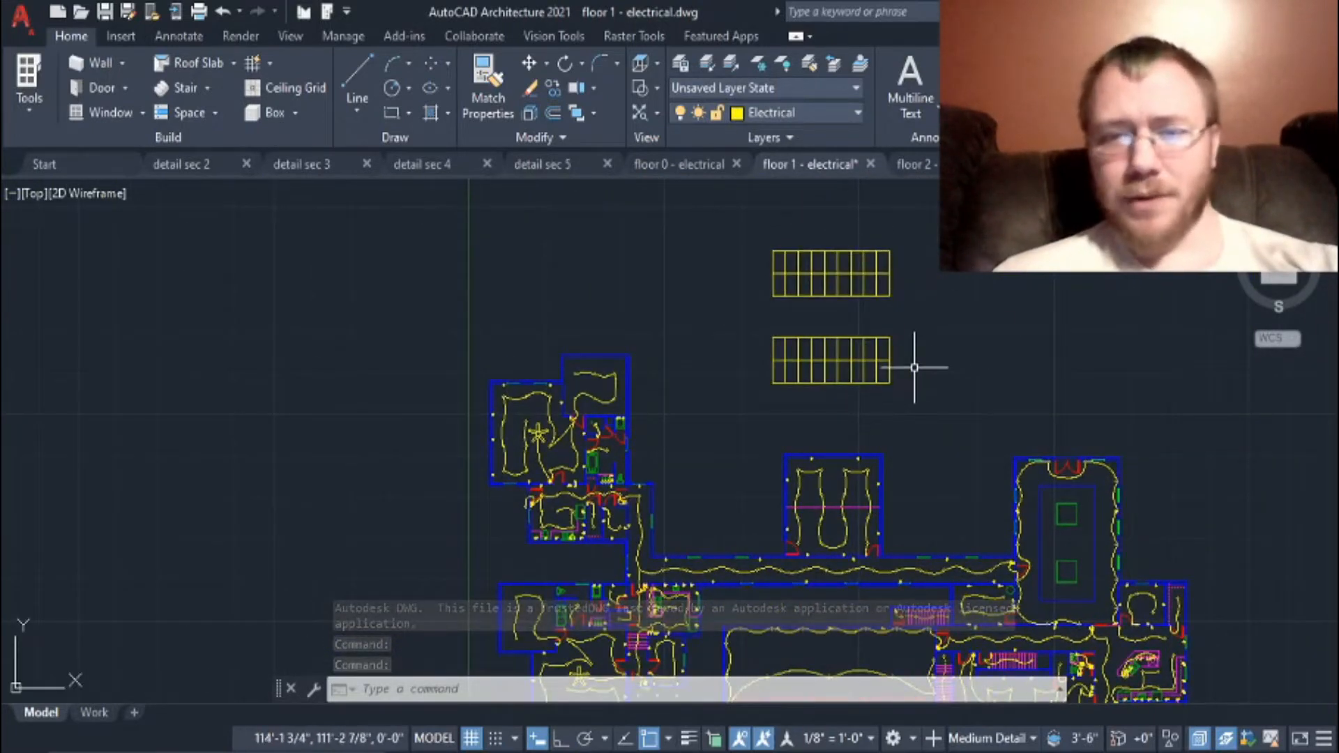
scroll(915, 367, "up", 2)
scroll(1185, 496, "down", 2)
scroll(977, 427, "down", 2)
middle_click_drag(977, 427, 873, 322)
scroll(873, 322, "up", 2)
middle_click_drag(804, 528, 752, 453)
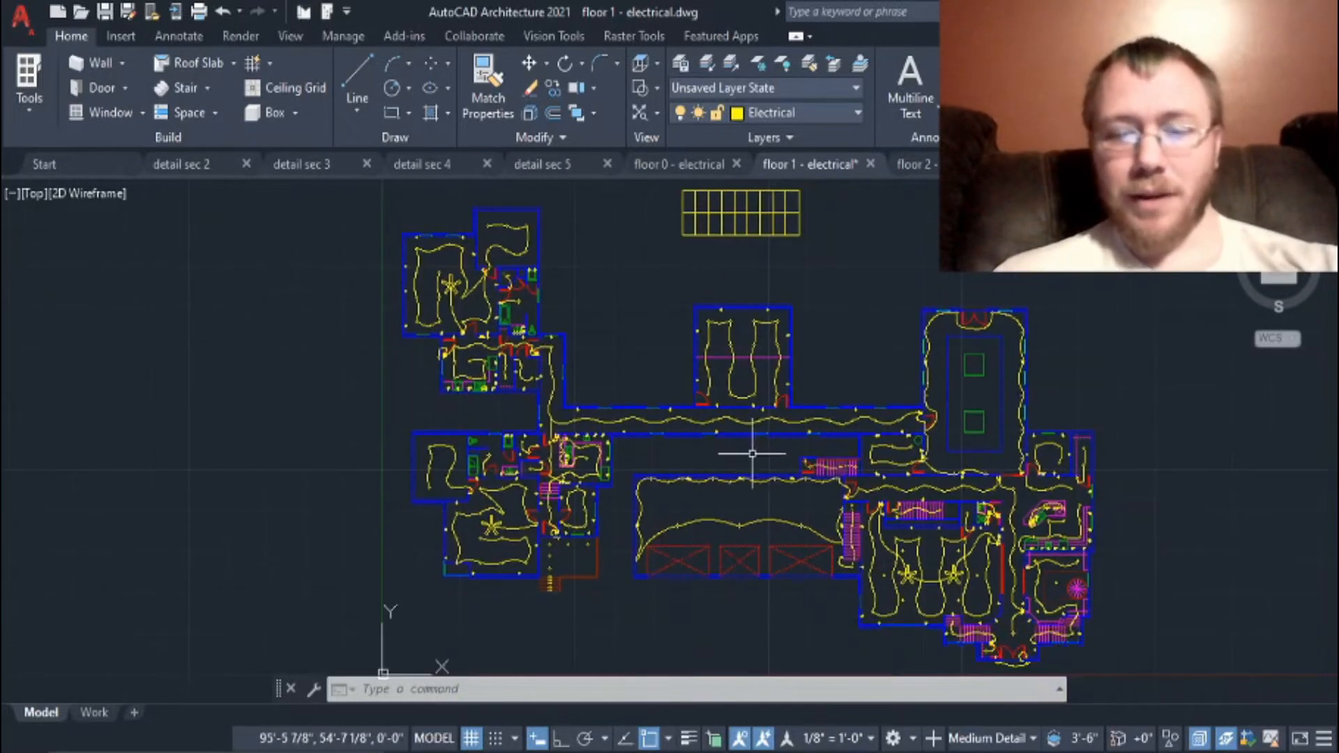
scroll(764, 404, "down", 2)
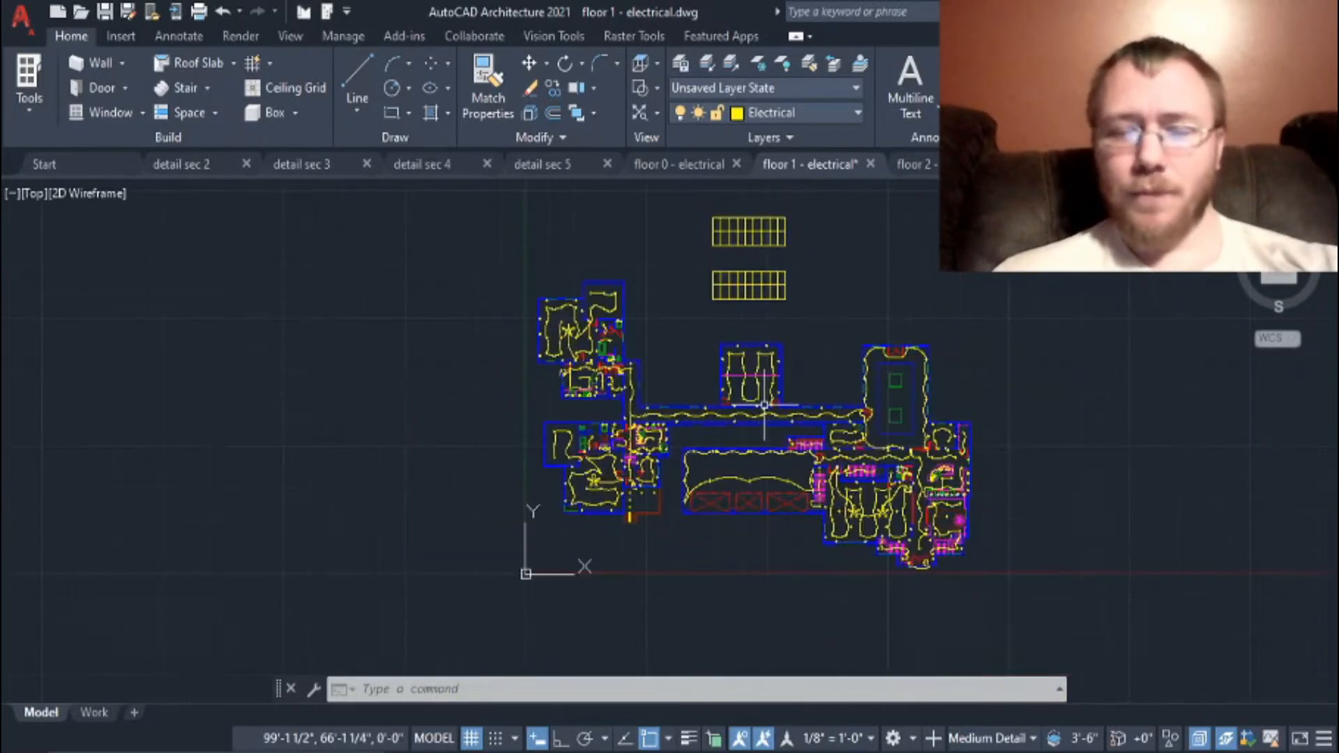
middle_click_drag(764, 405, 753, 453)
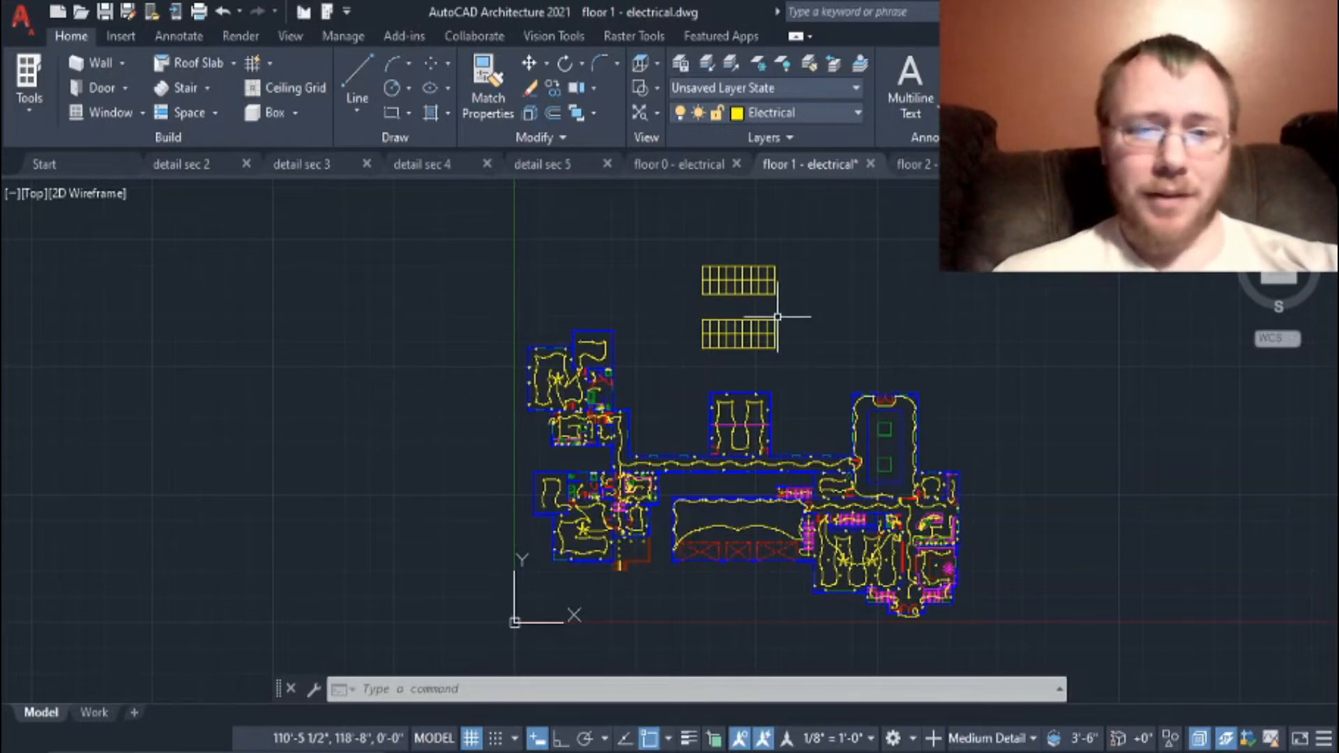
scroll(642, 599, "up", 2)
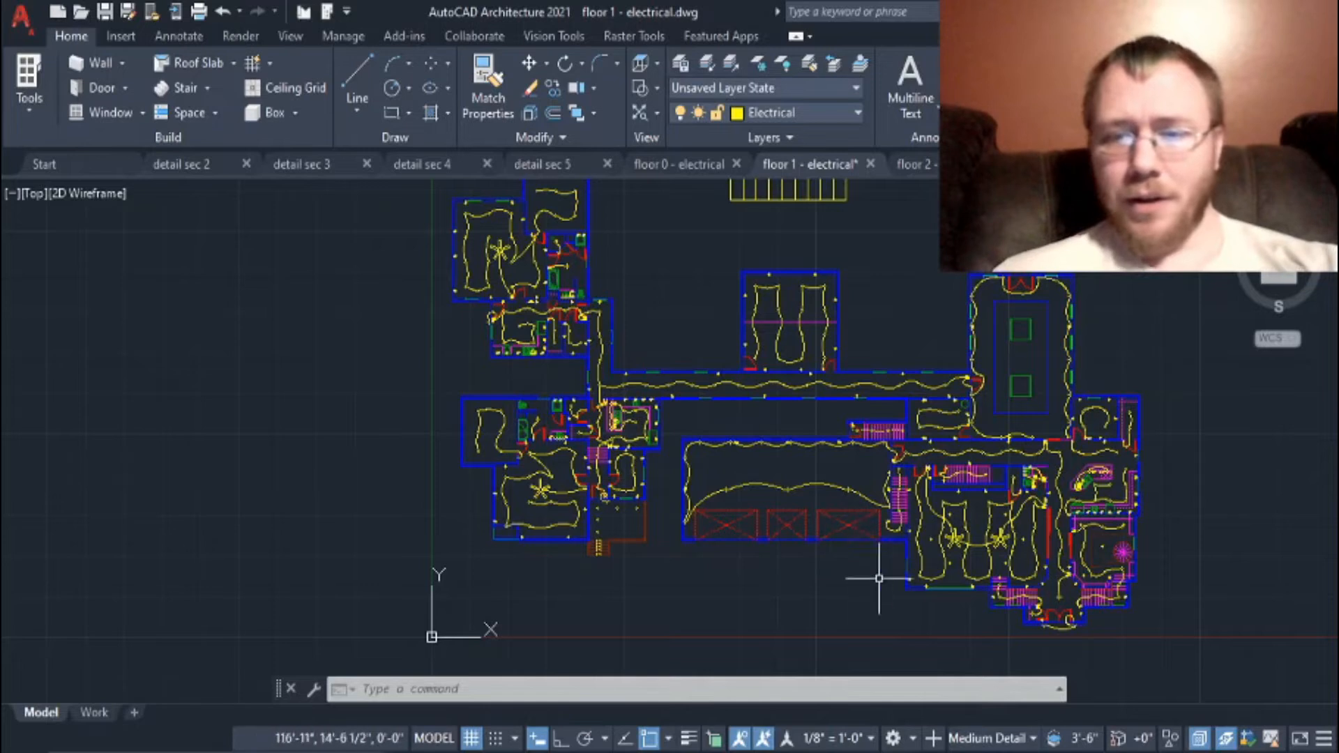
middle_click_drag(858, 556, 729, 613)
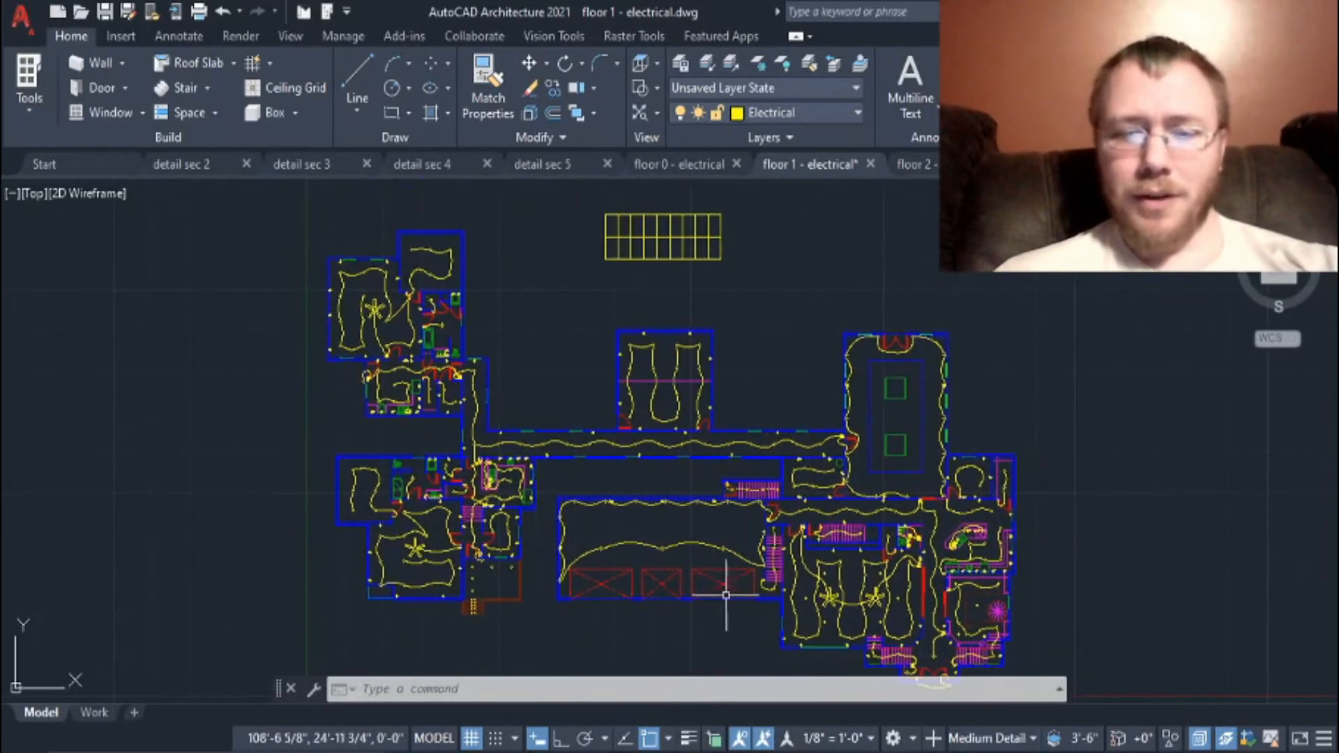
Step: View the electrical drawings for floor 2 and floor 3
left_click(914, 164)
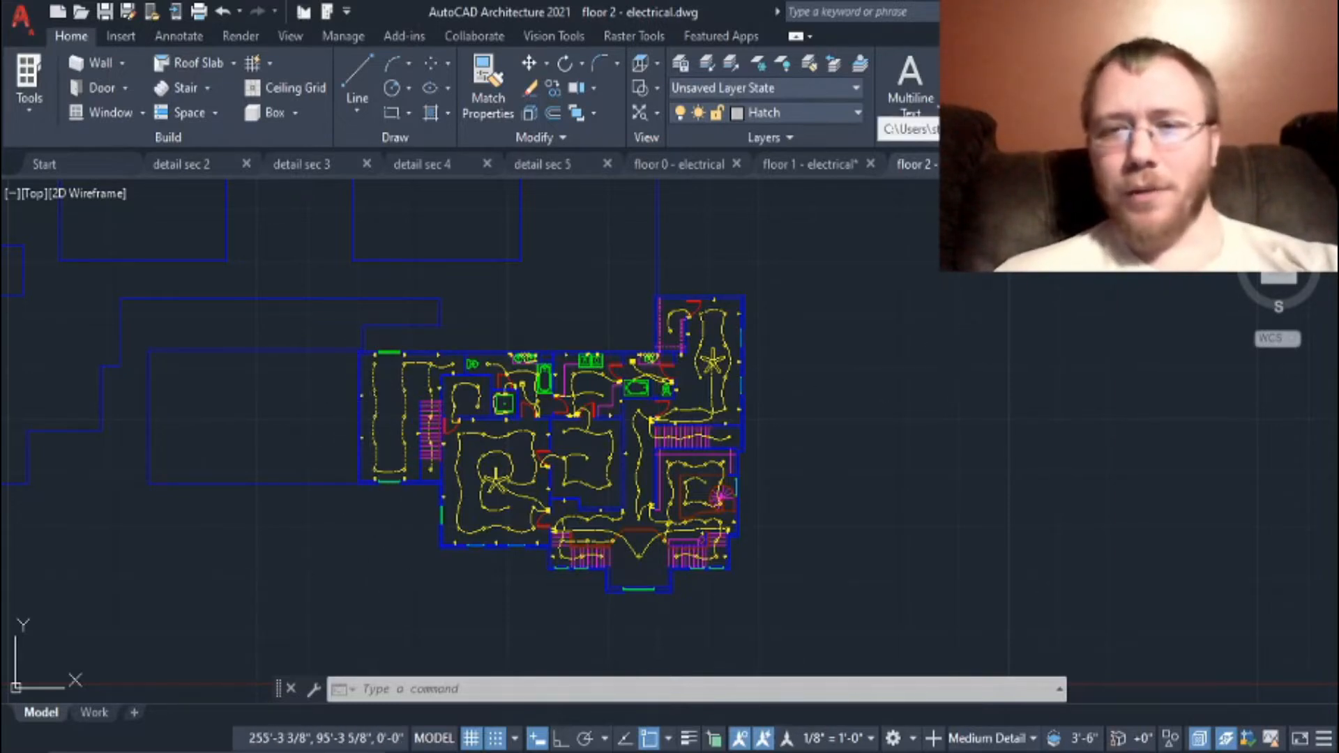
left_click(1057, 164)
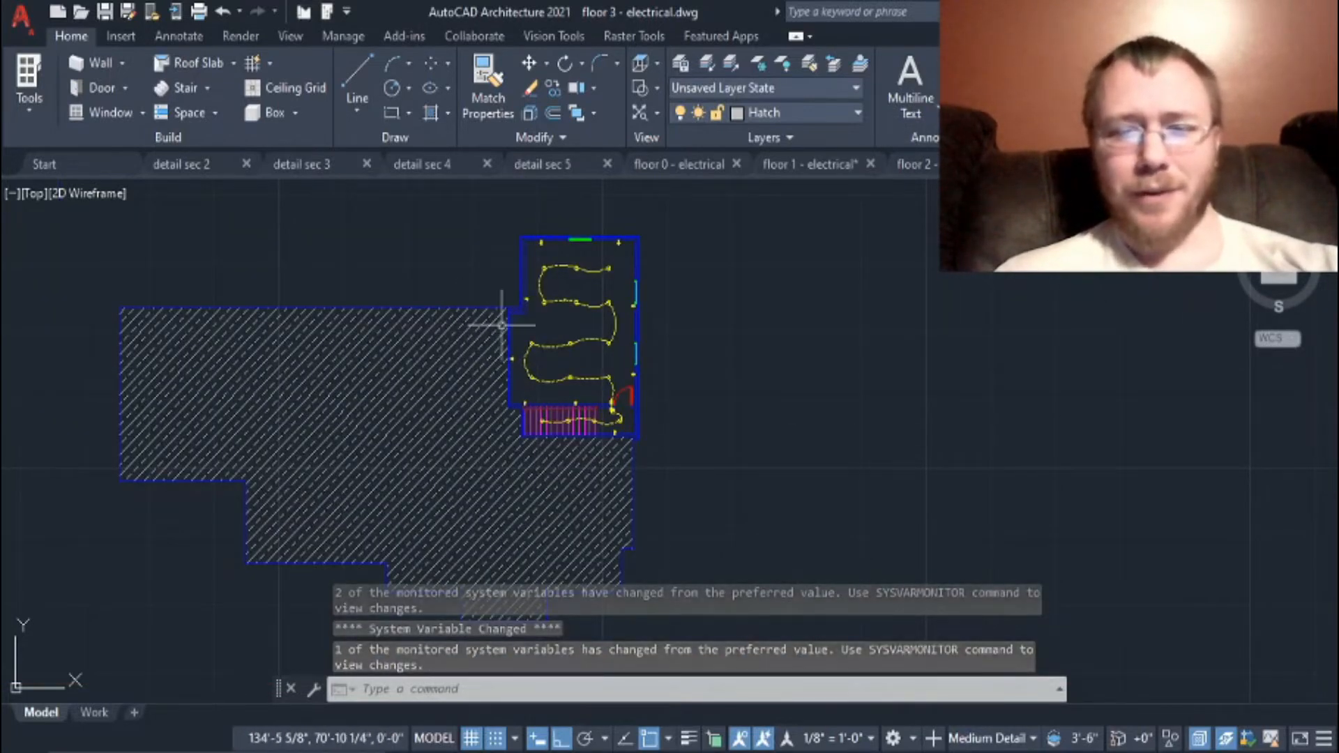
Step: Return to the floor 1 electrical drawing and inspect the front wing's porch lights, step lights and entry switches
left_click(835, 166)
middle_click_drag(633, 613, 620, 531)
scroll(390, 551, "up", 4)
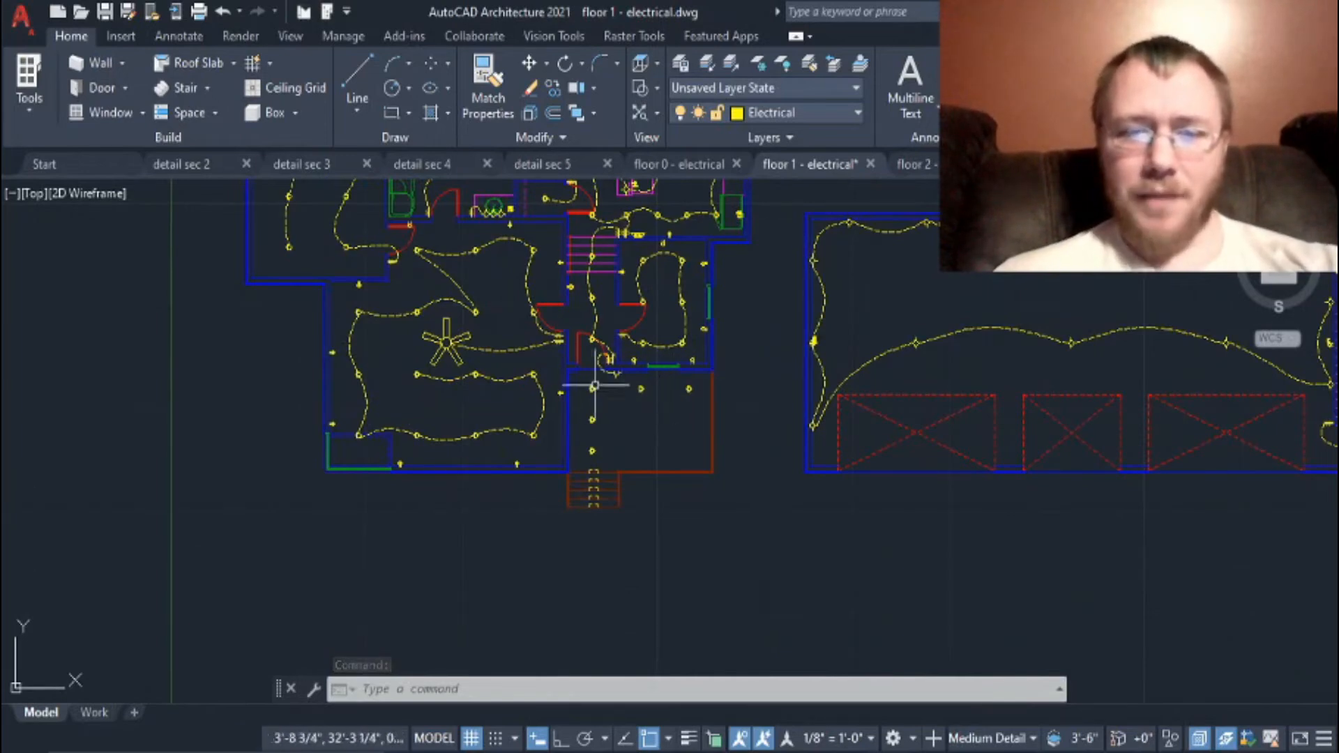
scroll(591, 453, "up", 2)
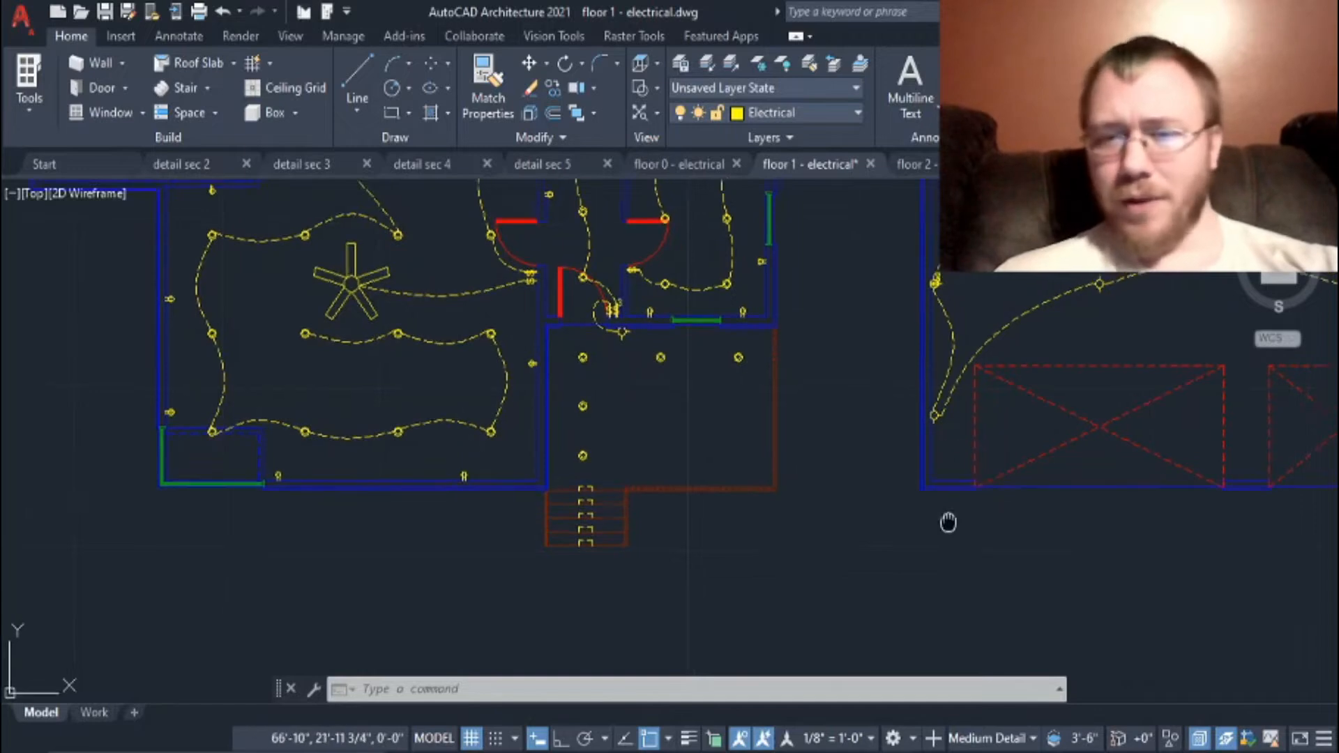
scroll(607, 568, "down", 4)
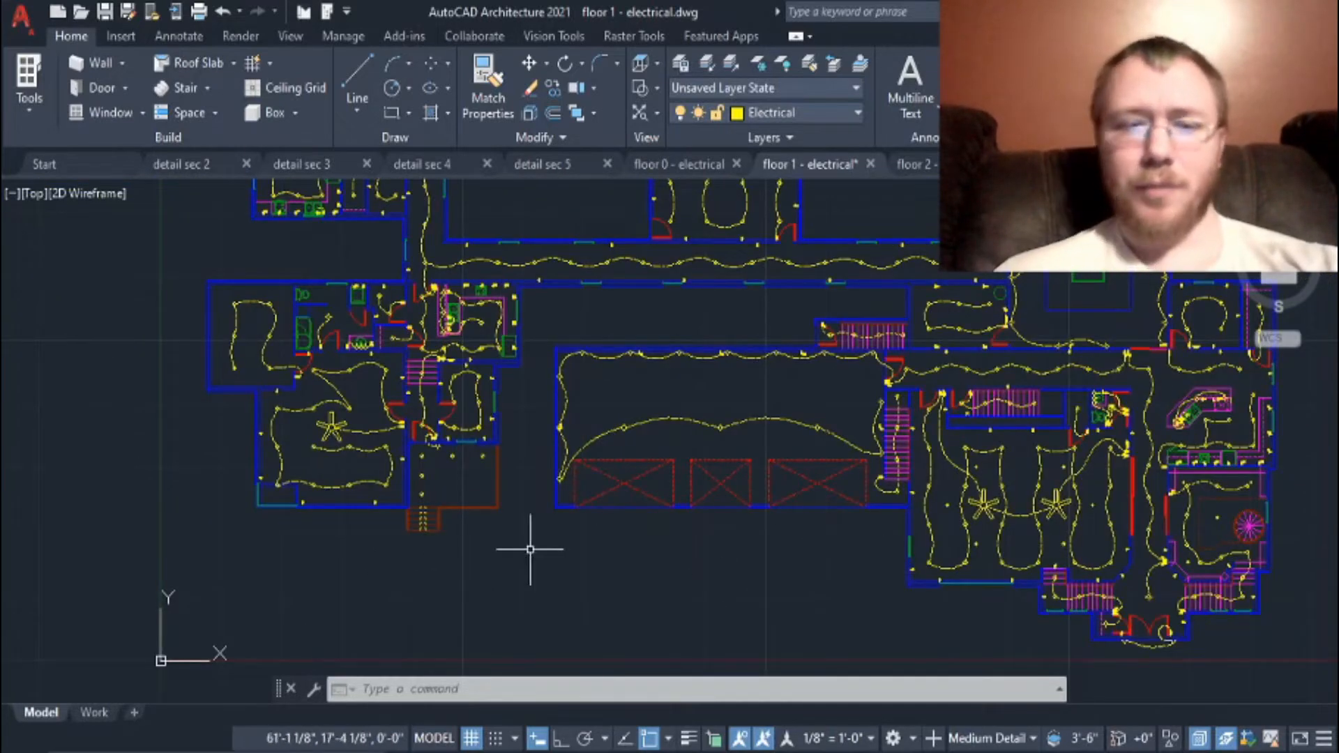
scroll(762, 559, "down", 2)
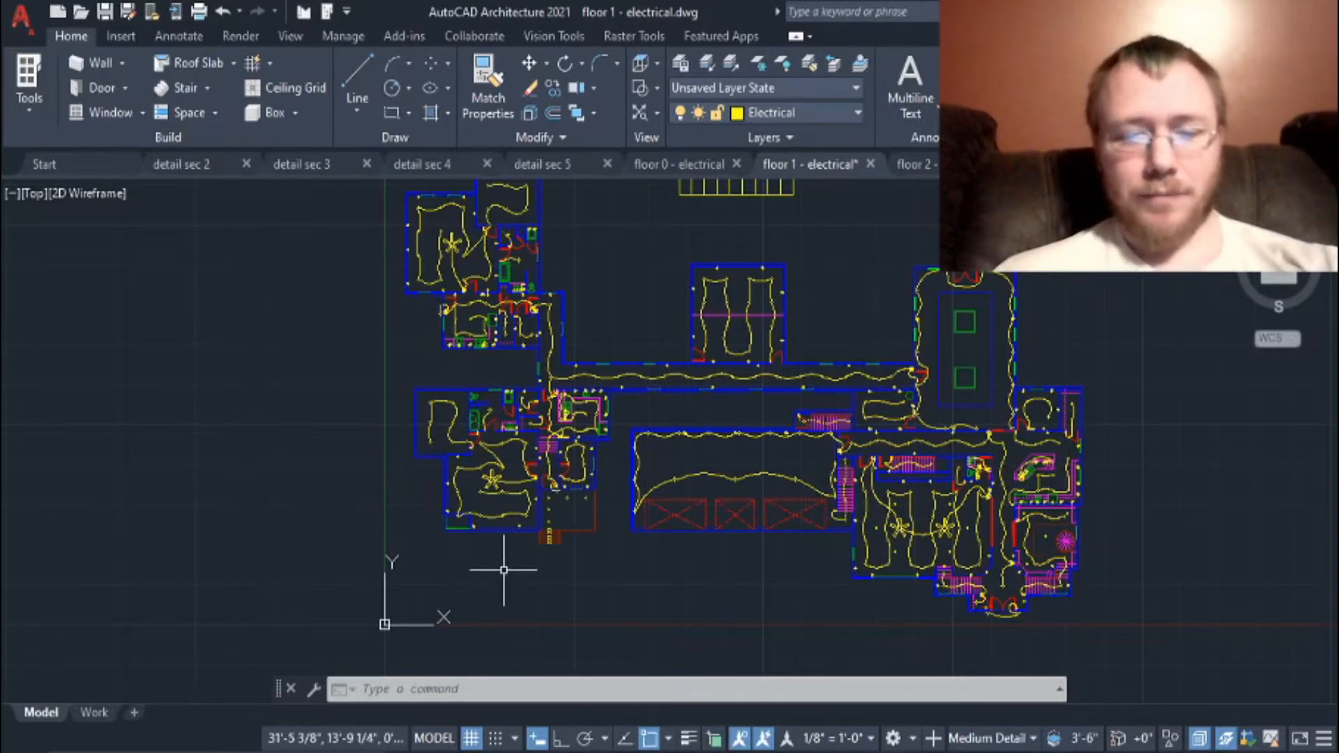
scroll(558, 565, "up", 6)
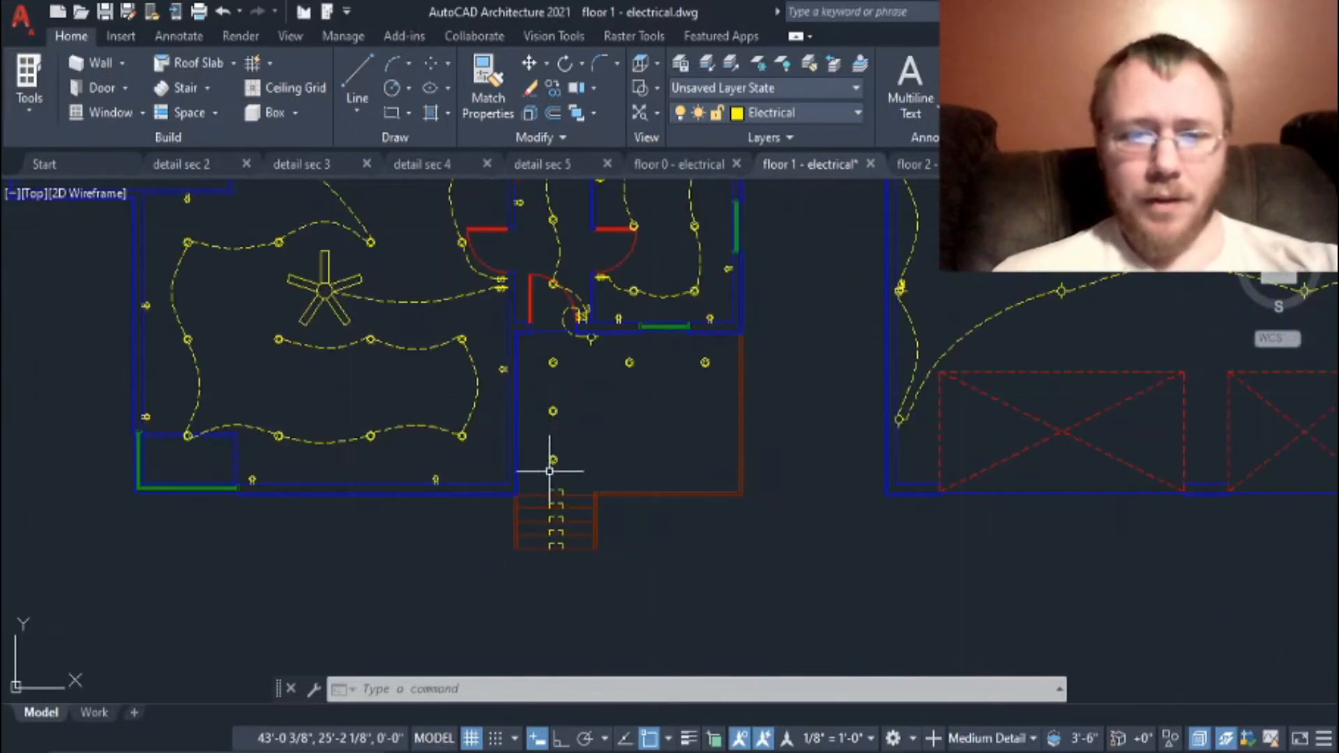
scroll(549, 471, "up", 2)
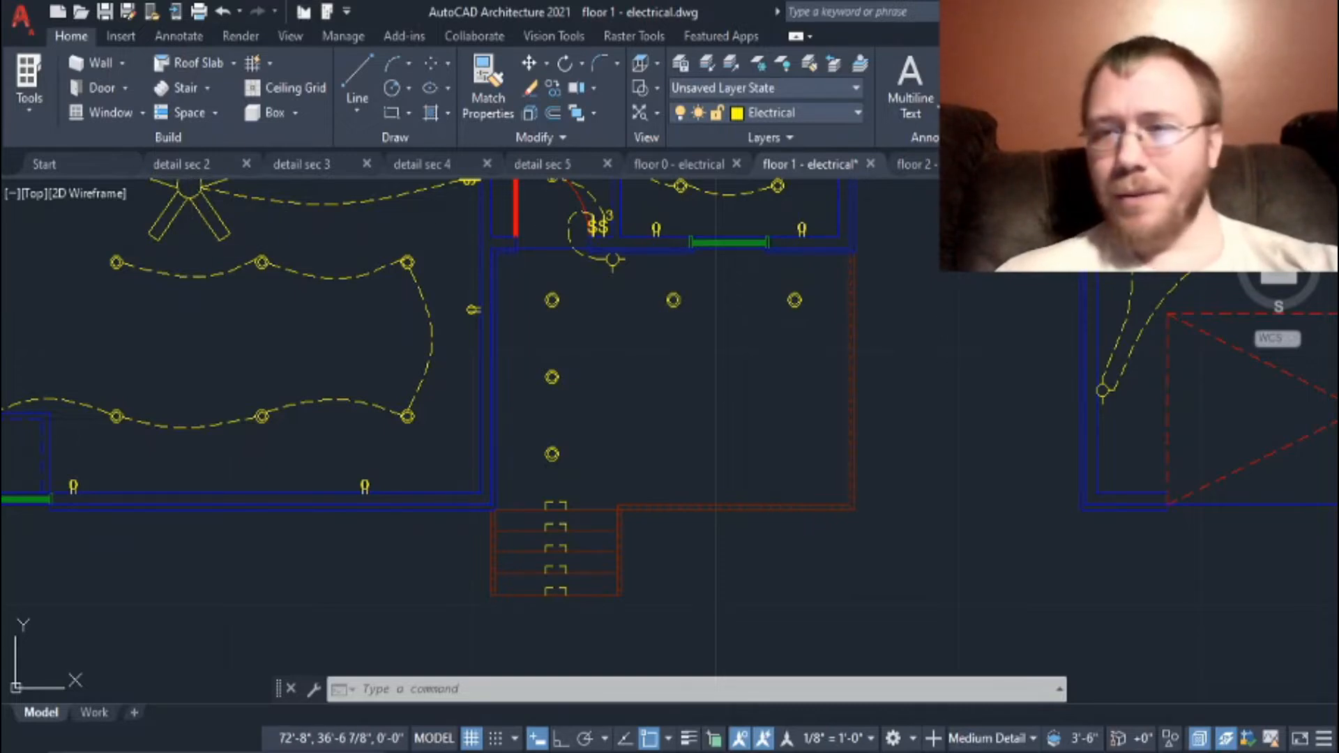
Step: Close the floor 1 drawing, saving its changes
left_click(1124, 165)
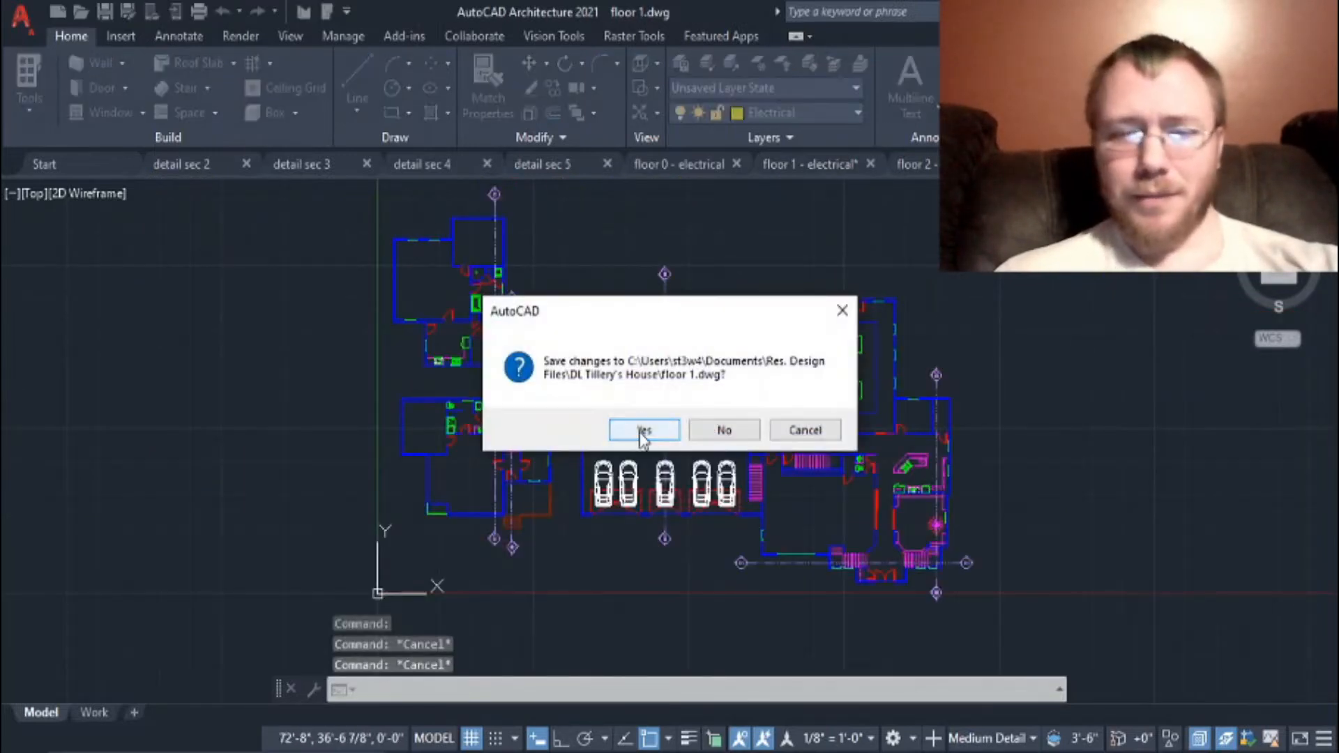
left_click(642, 431)
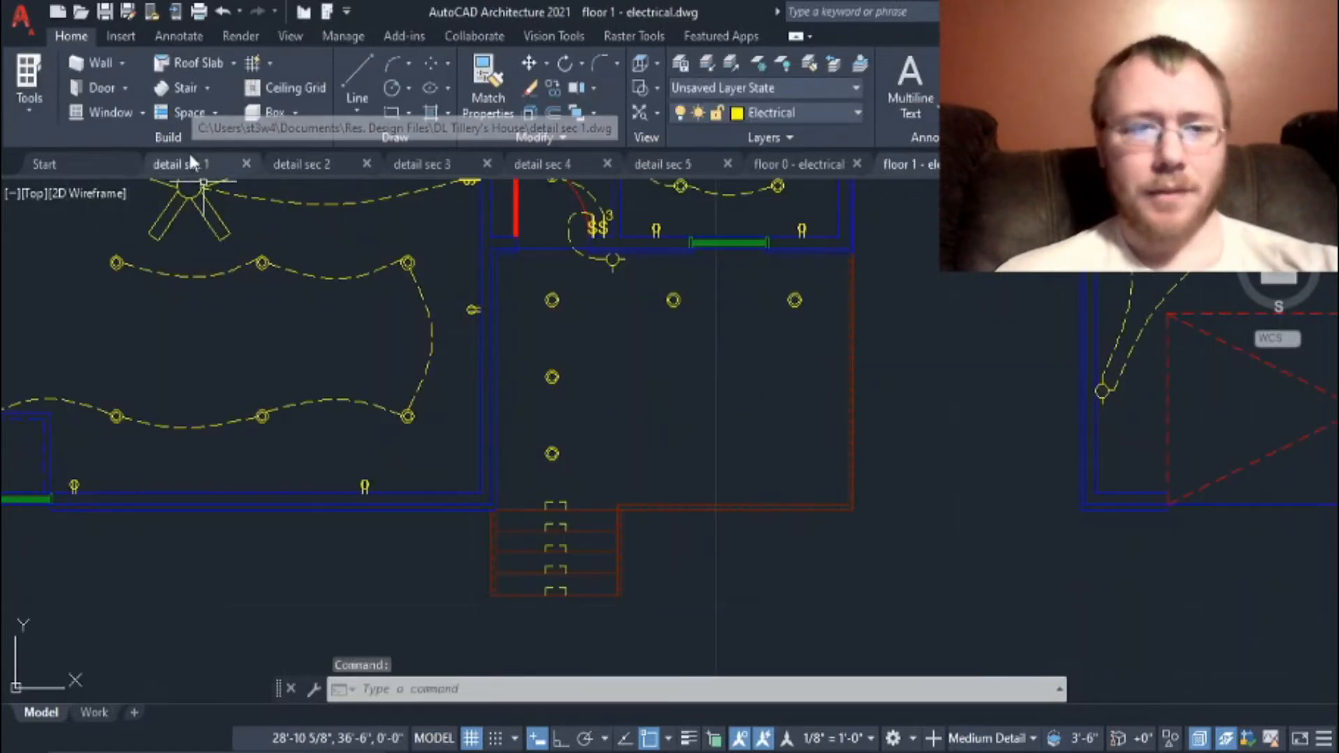
Step: Switch to the elevations drawing and inspect the staggered windows on the front elevation
left_click(191, 167)
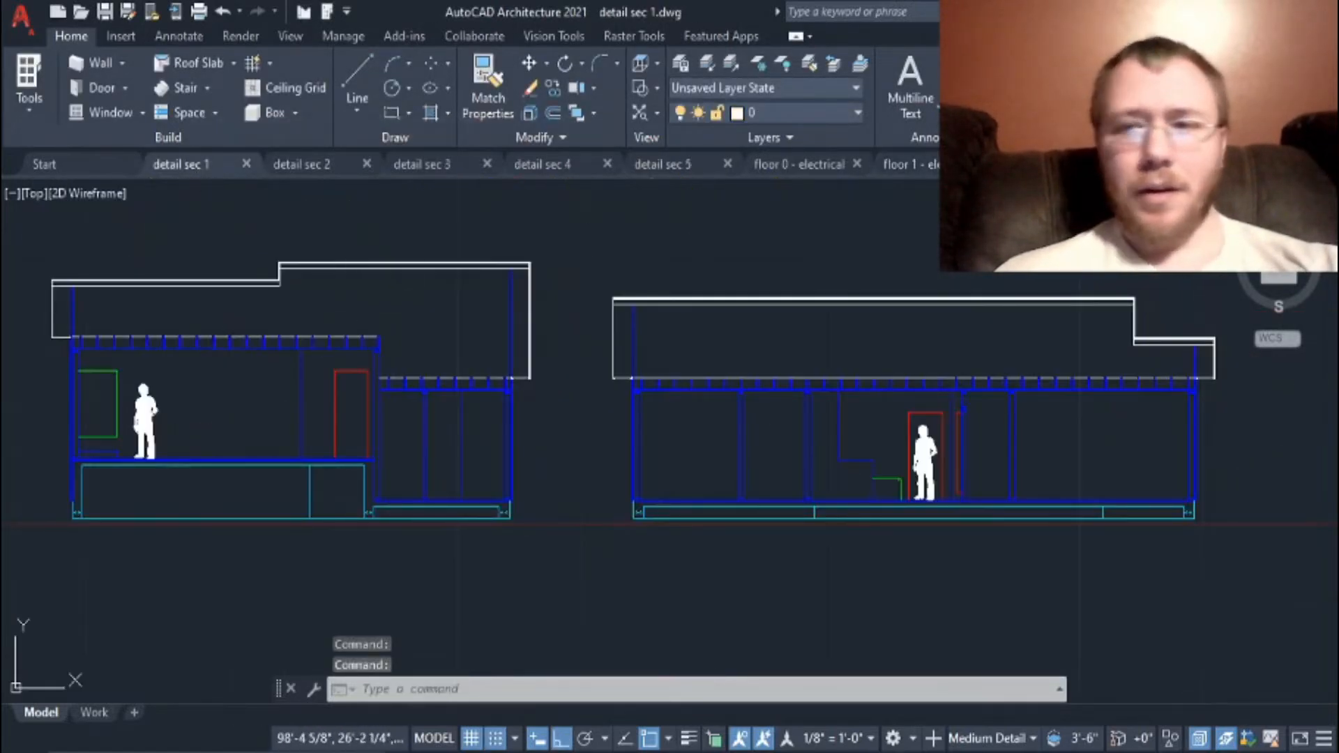
left_click(1325, 164)
left_click(1238, 224)
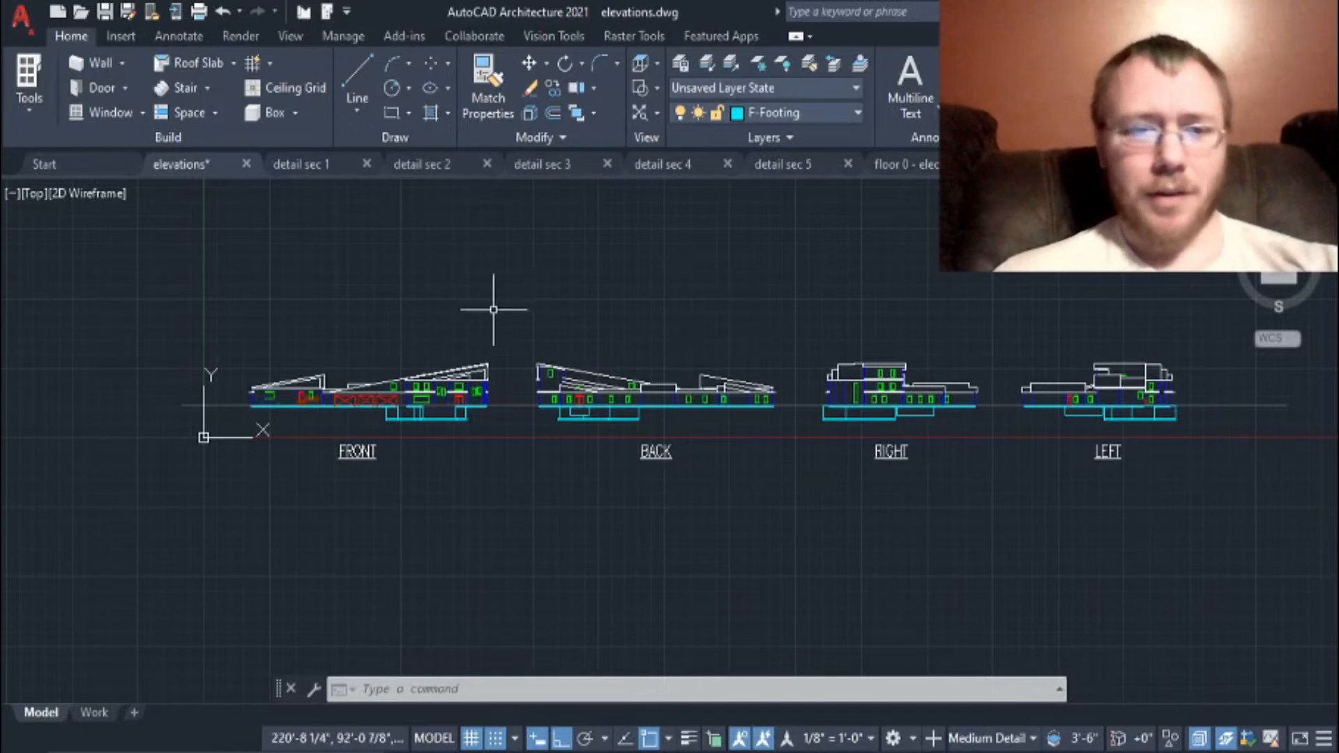
scroll(348, 380, "up", 4)
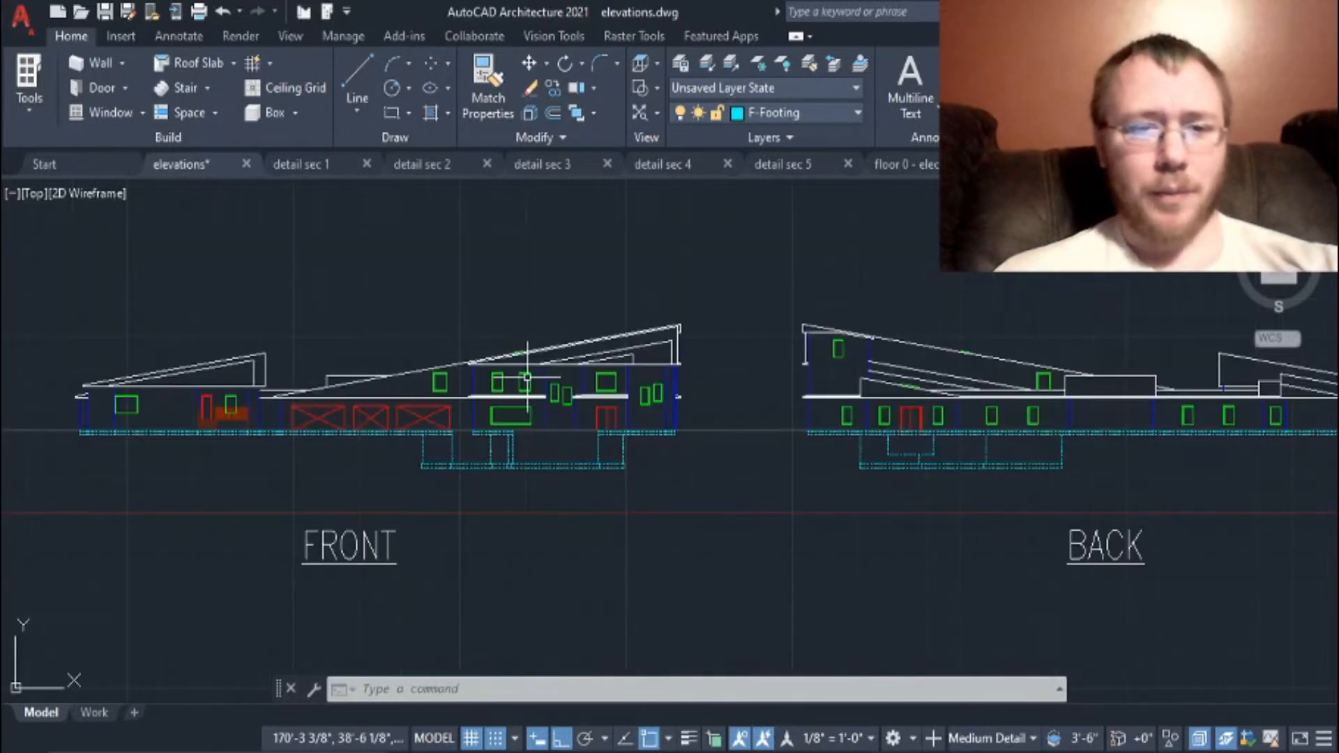
mouse_move(406, 342)
middle_mouse_down()
mouse_move(445, 350)
mouse_move(465, 404)
middle_mouse_up()
scroll(614, 453, "up", 10)
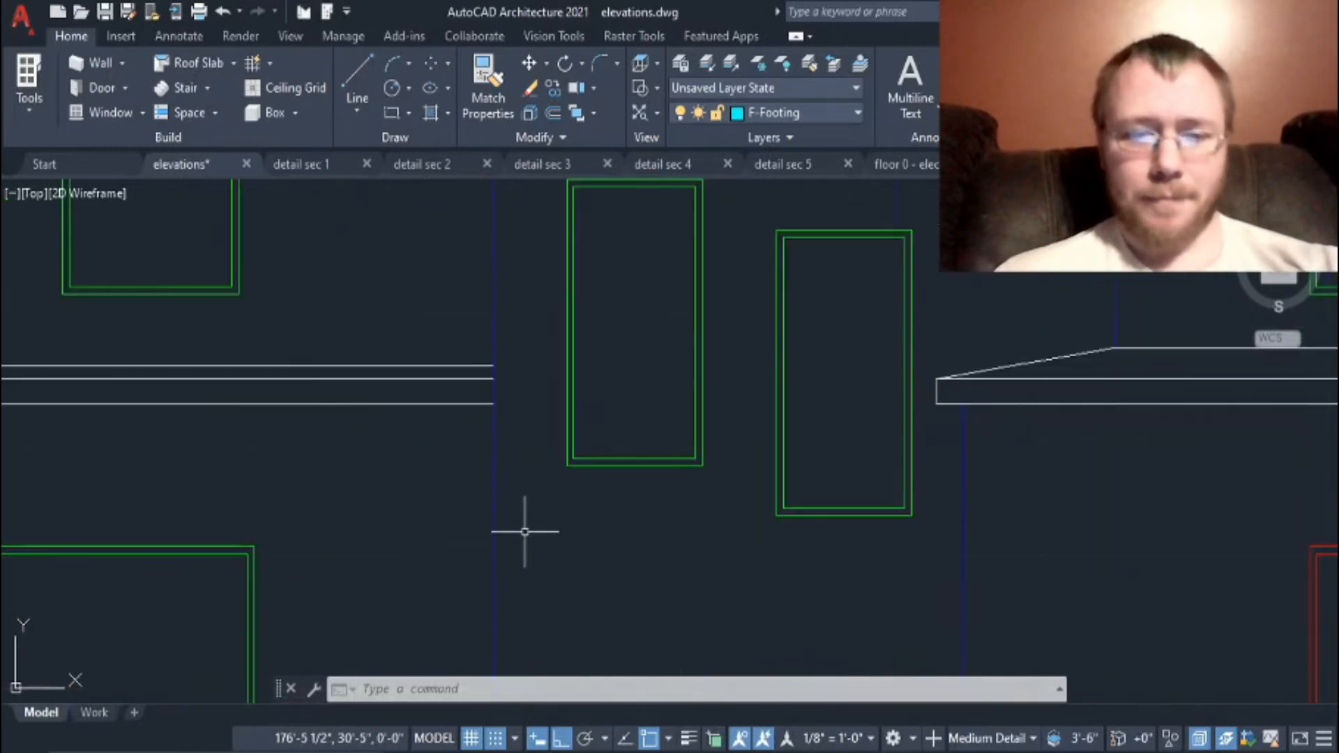
scroll(543, 519, "down", 2)
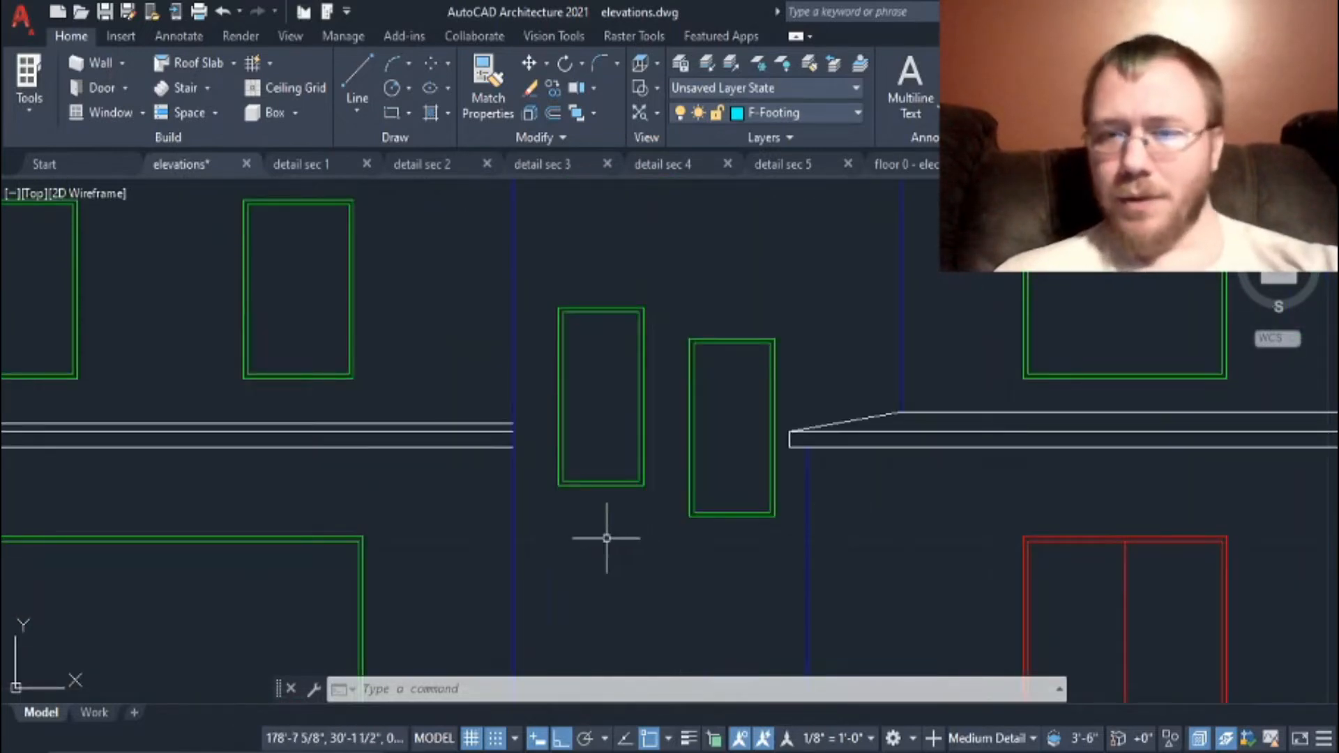
scroll(609, 537, "down", 9)
scroll(662, 541, "down", 2)
middle_click_drag(663, 541, 457, 411)
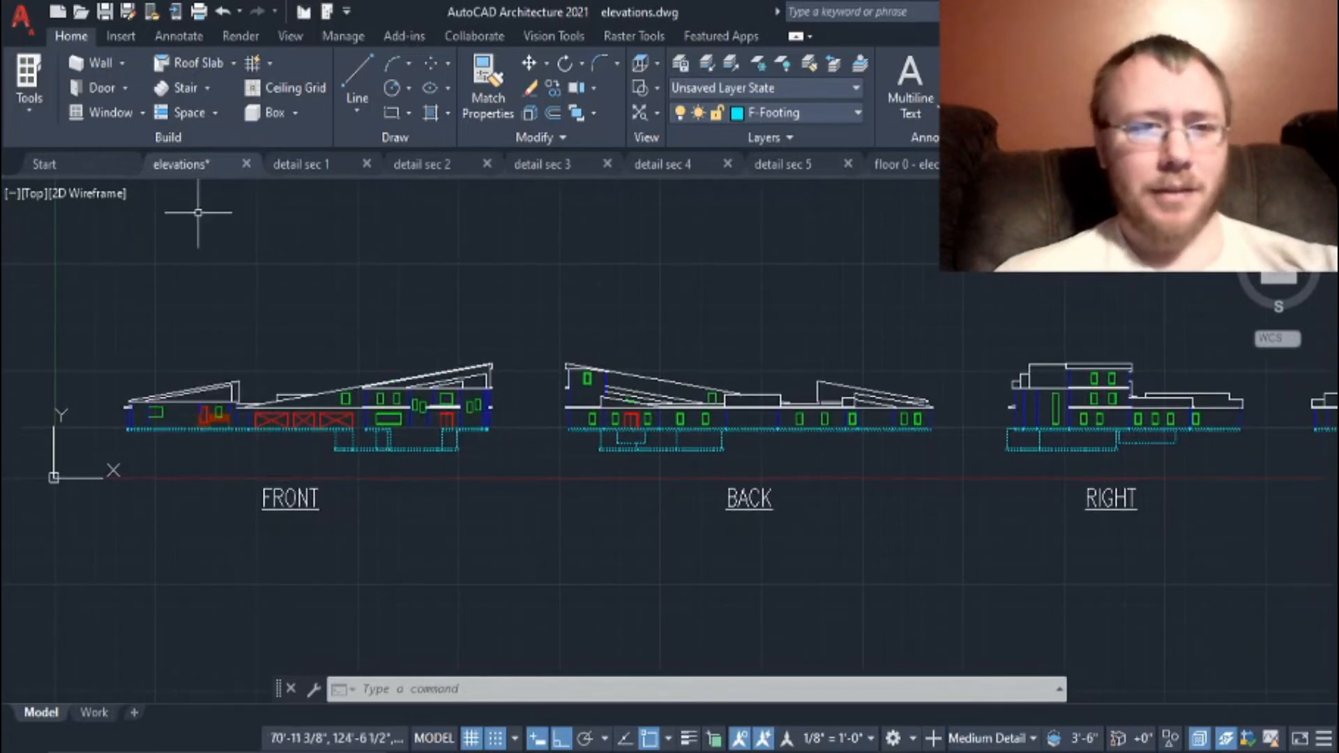
Step: Close the elevations drawing, saving its changes
left_click(245, 164)
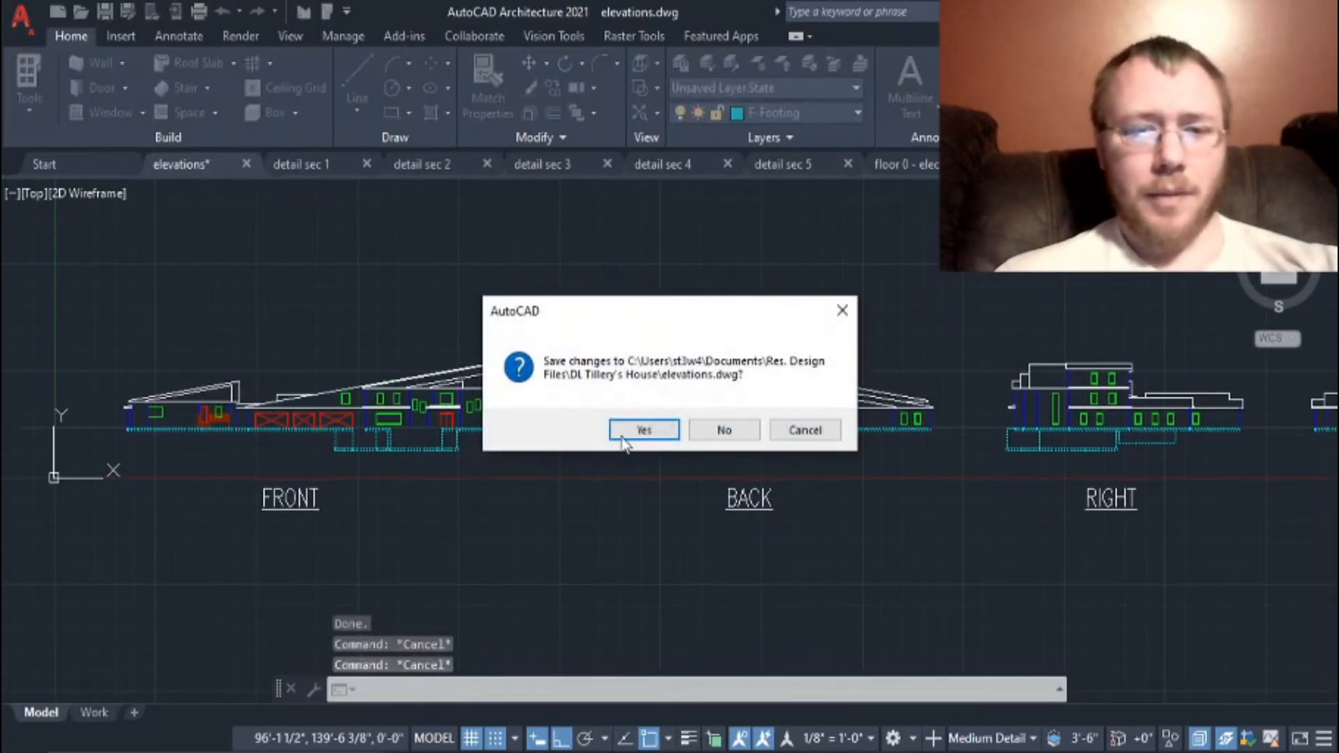
key("Return")
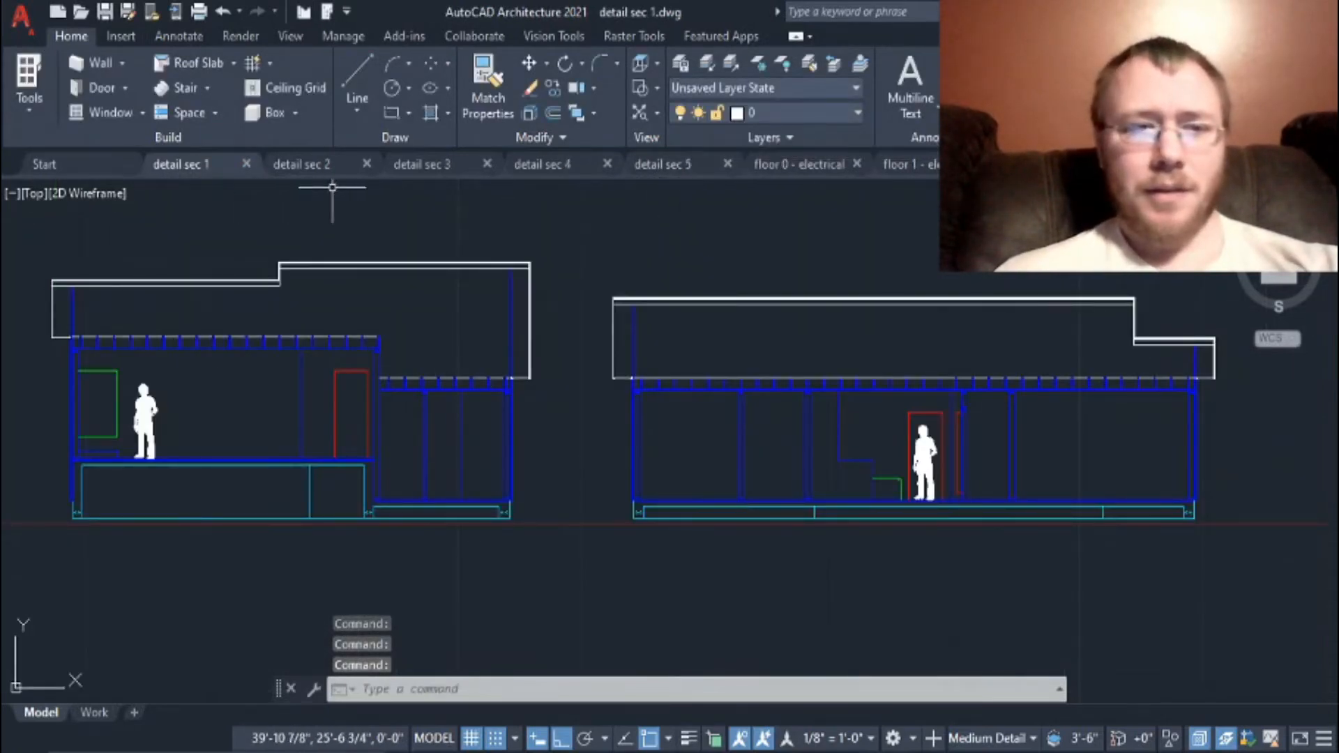
Step: Examine the foundation footings and their rebar in the first section of the detail sec 1 drawing
mouse_move(645, 523)
middle_mouse_down()
mouse_move(661, 400)
mouse_move(680, 488)
middle_mouse_up()
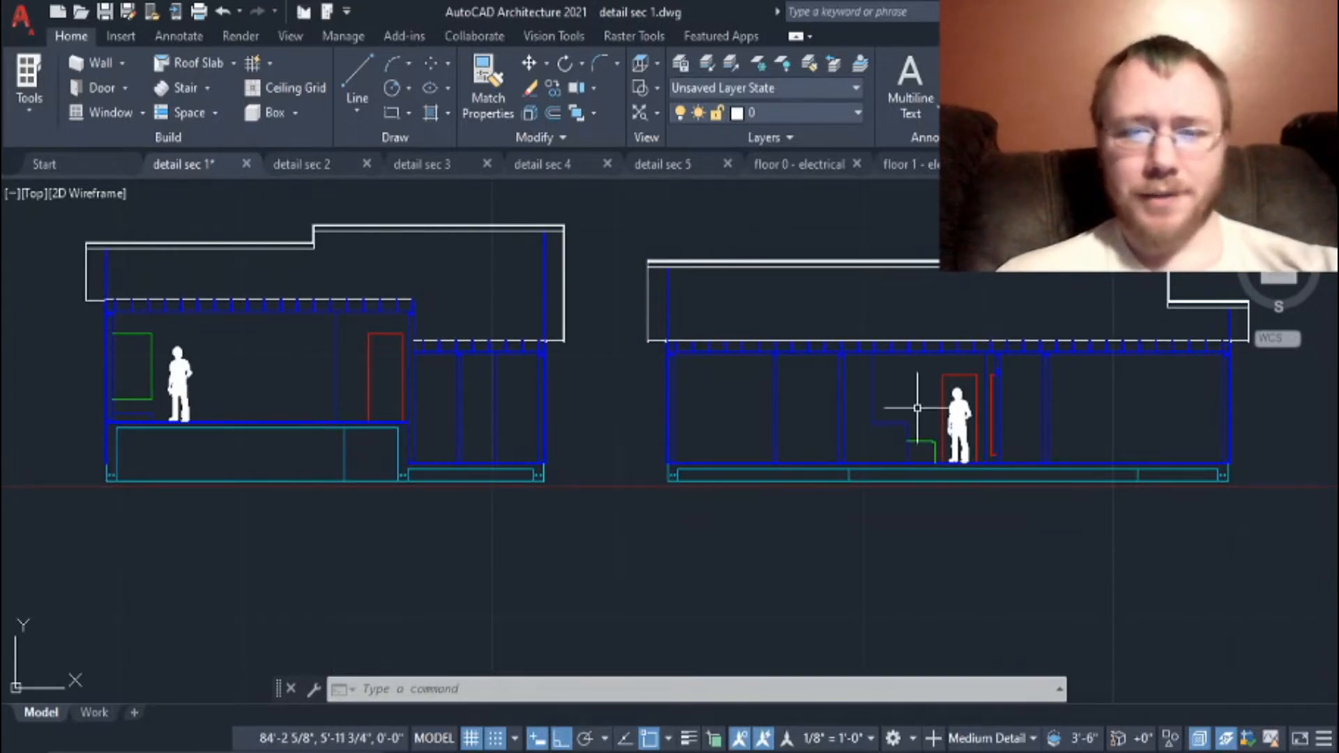
scroll(257, 421, "up", 4)
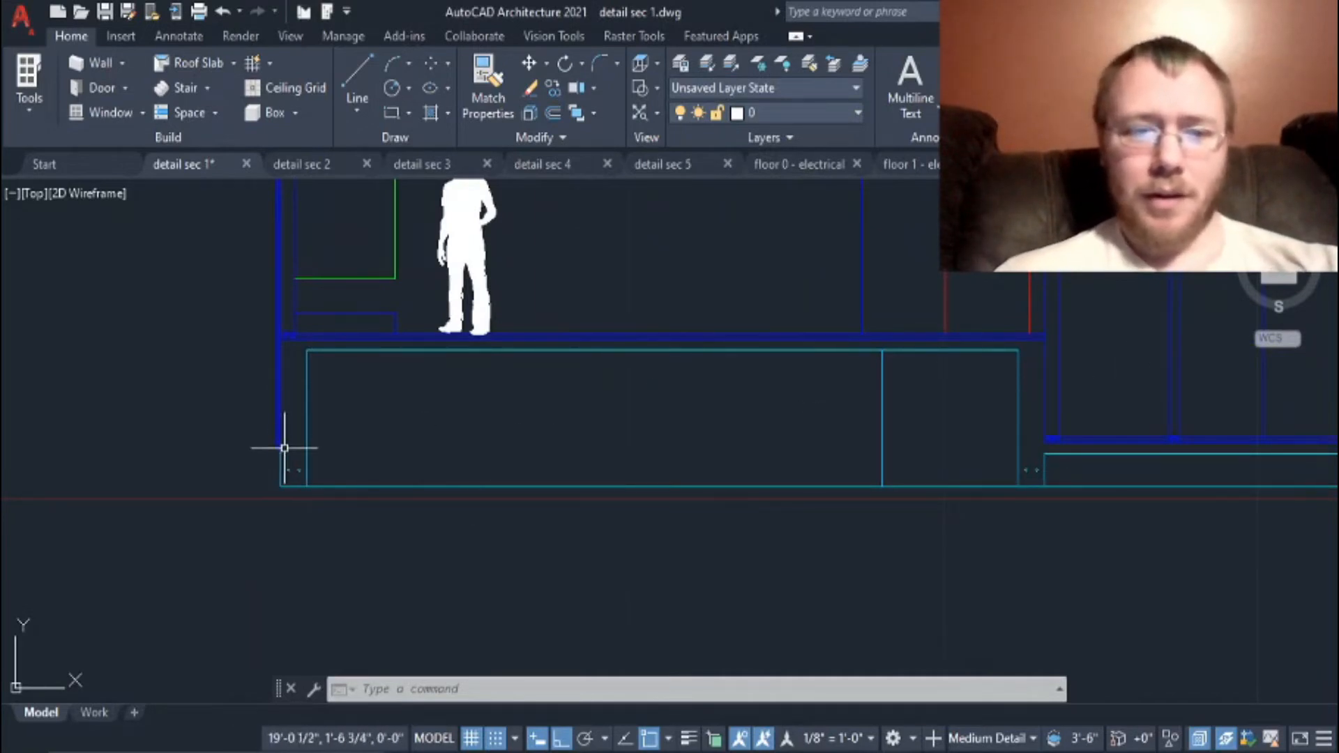
scroll(284, 467, "up", 4)
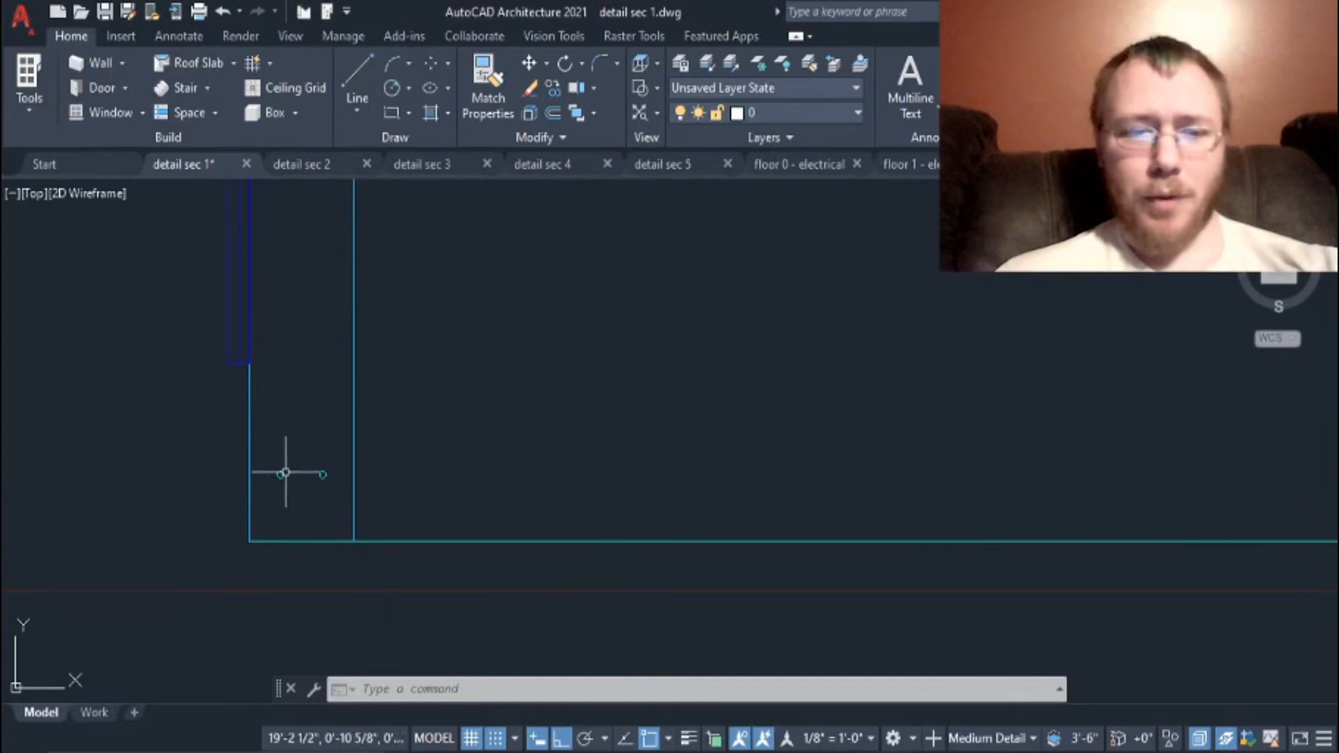
scroll(313, 478, "down", 4)
middle_click_drag(809, 481, 604, 470)
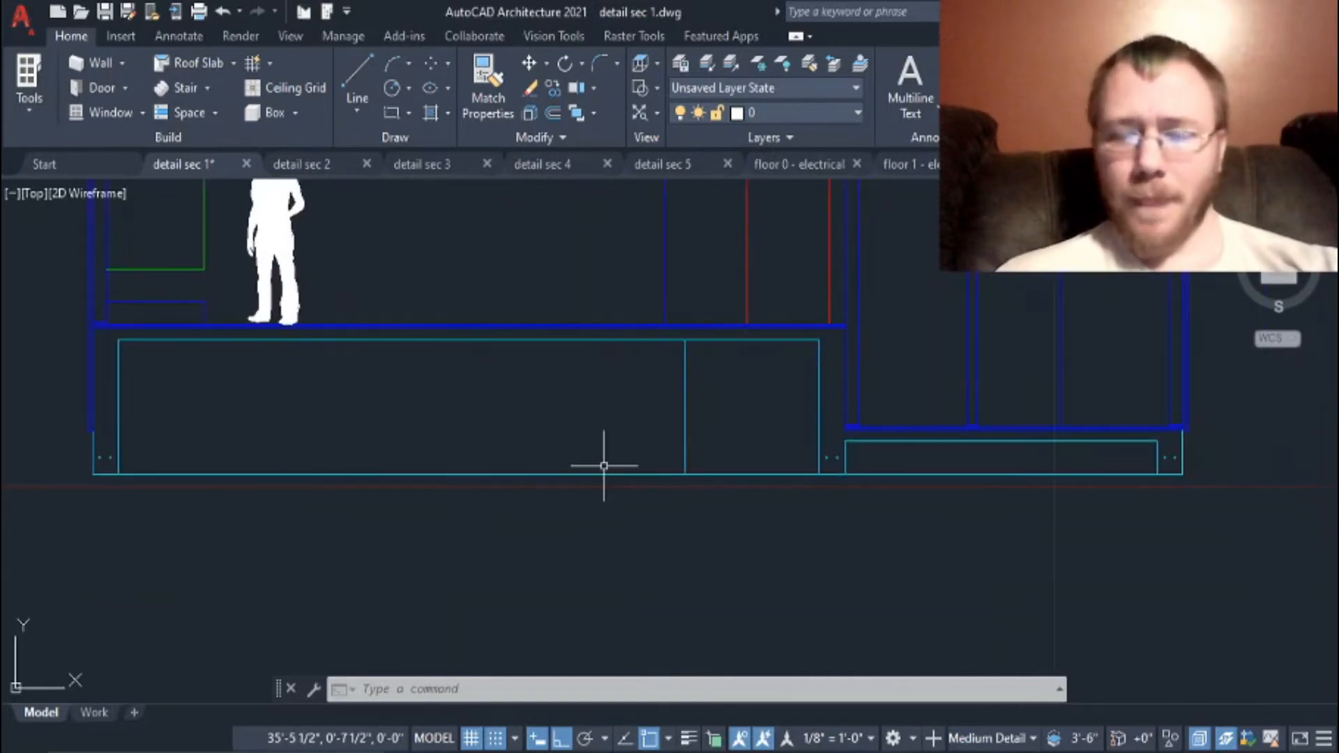
scroll(604, 469, "down", 2)
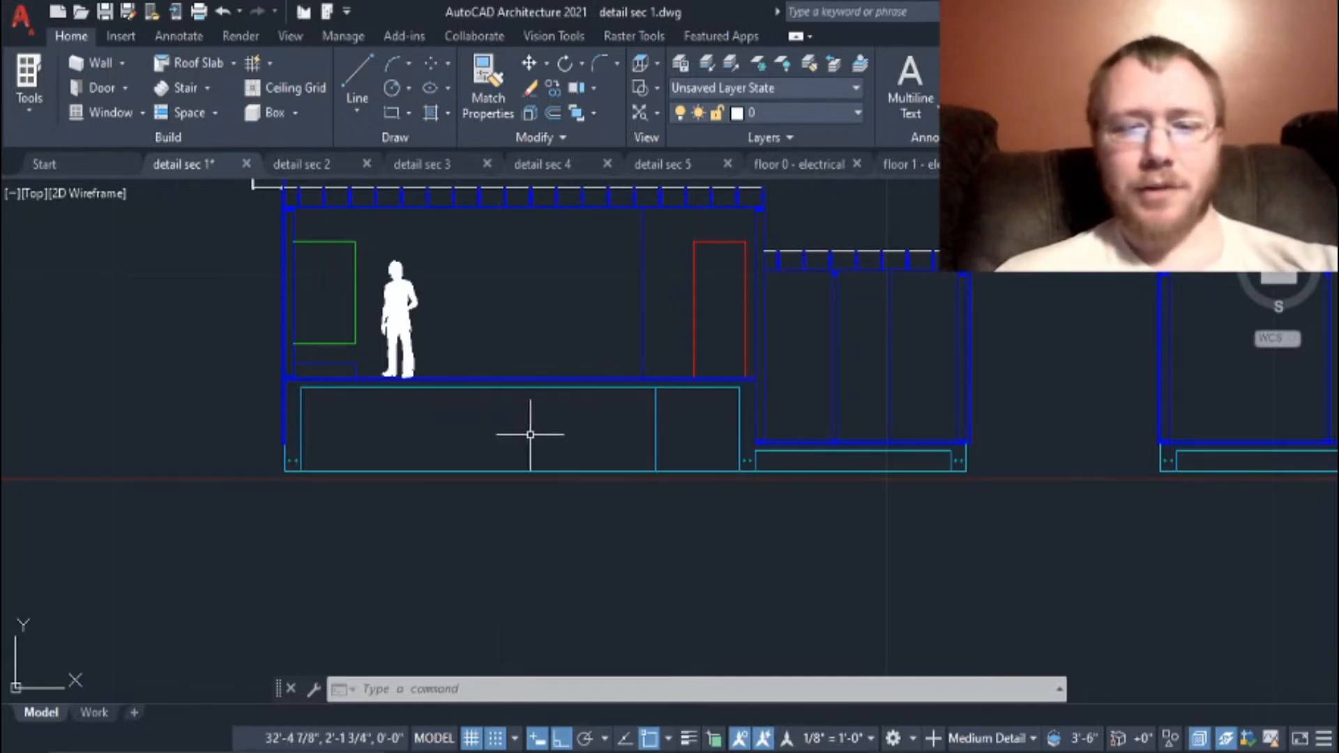
Step: Inspect the floor layers and the foundation outline beneath the raised room in the first section
middle_click_drag(374, 450, 415, 502)
scroll(345, 478, "up", 3)
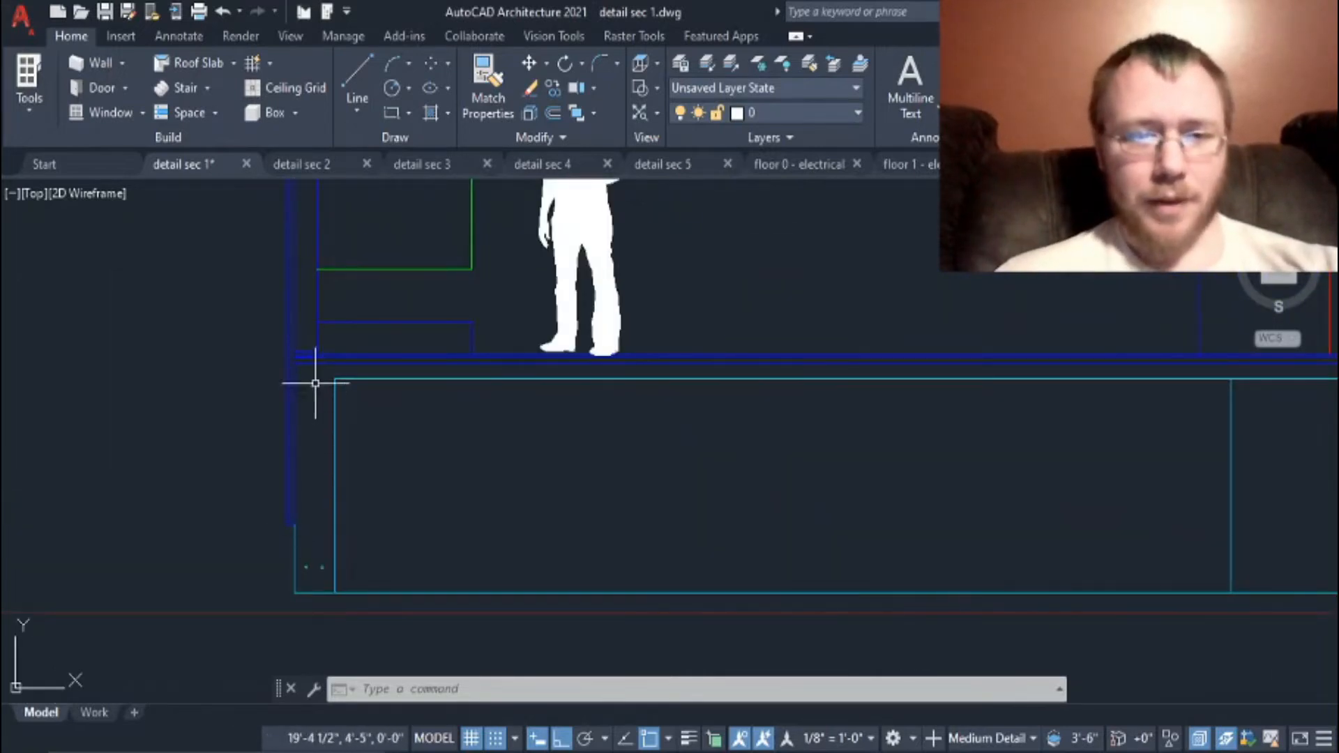
middle_click_drag(1240, 419, 979, 501)
scroll(993, 439, "up", 3)
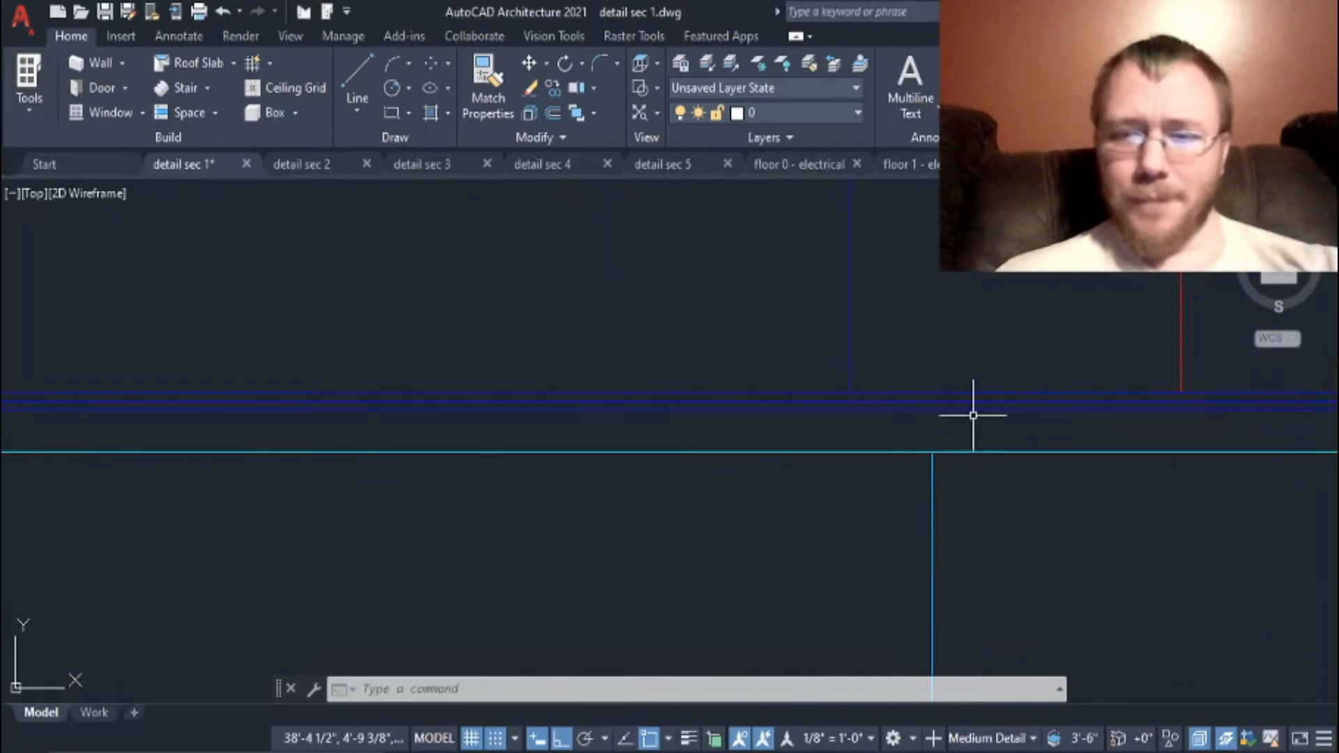
scroll(976, 439, "down", 5)
mouse_move(1040, 544)
middle_mouse_down()
mouse_move(897, 575)
mouse_move(819, 539)
middle_mouse_up()
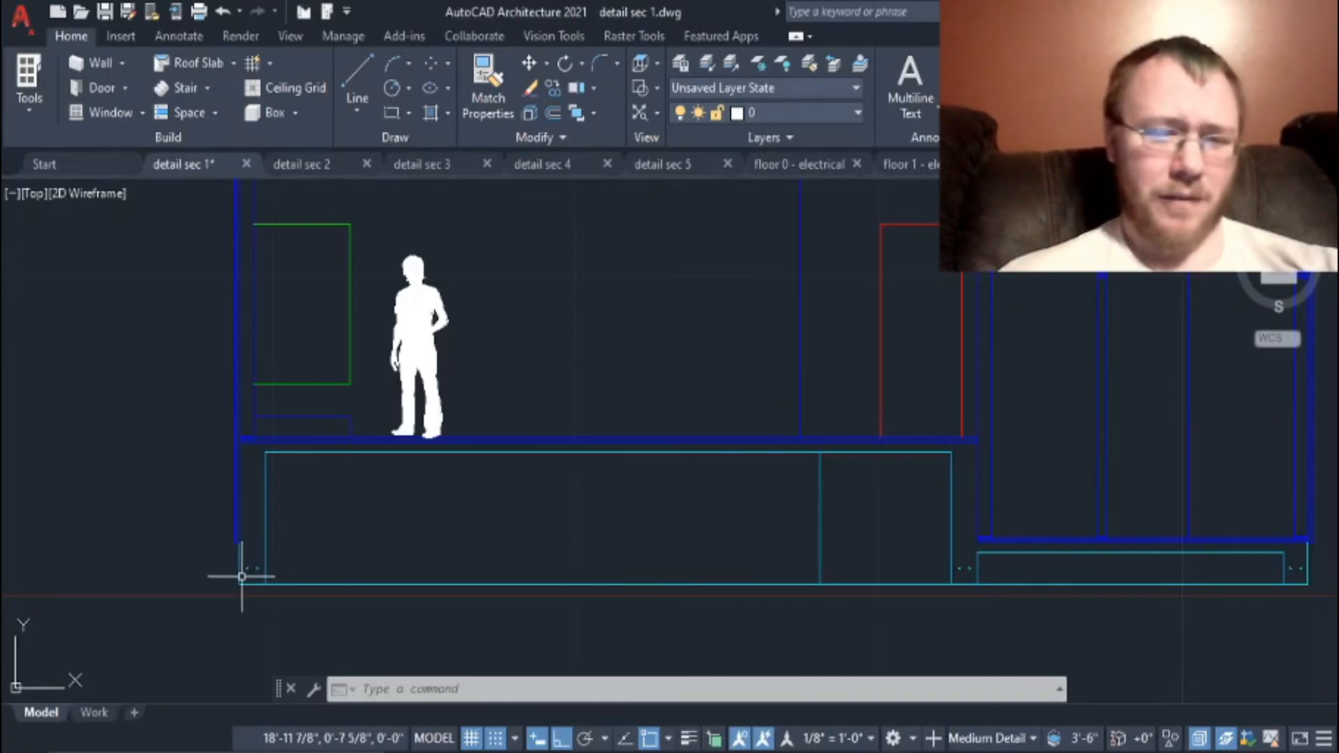
Step: Measure the outer footing's width from the bottom corner of the exterior wall to the footing's inner edge
scroll(239, 574, "up", 4)
type("x")
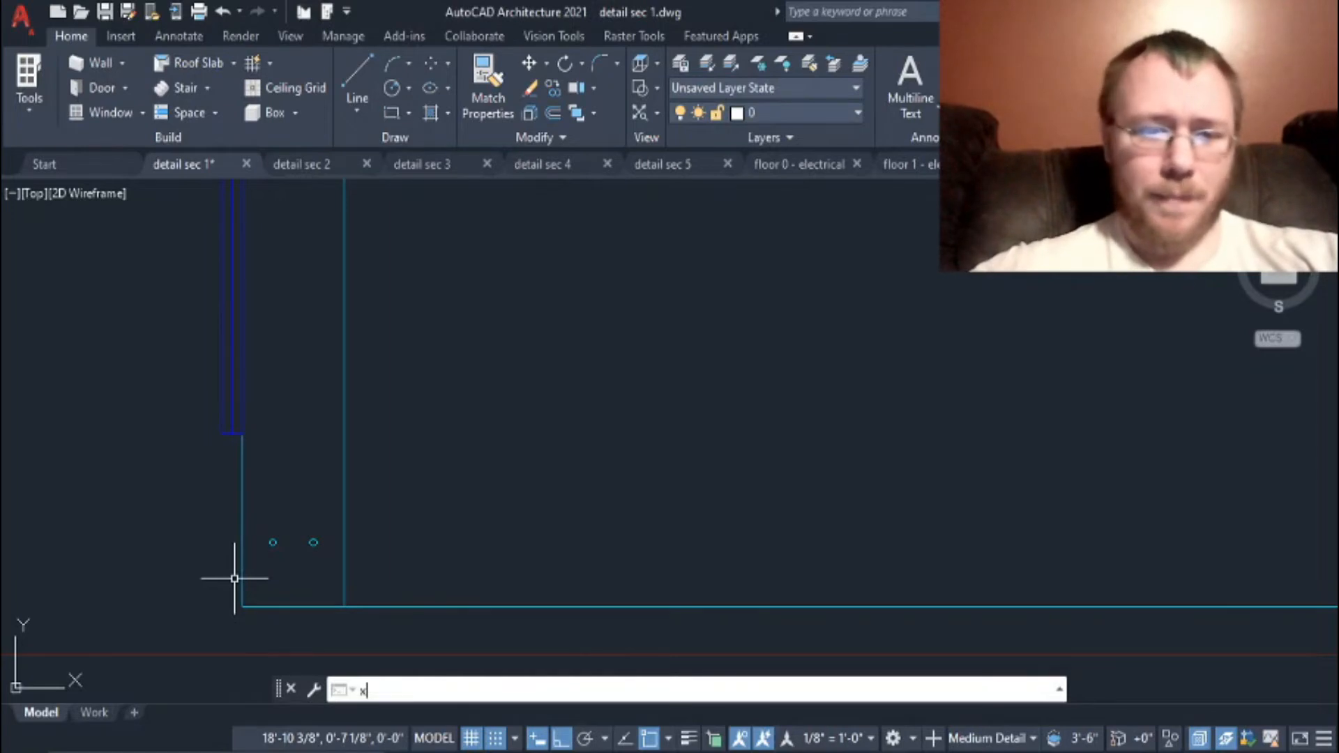
type("di")
key("Return")
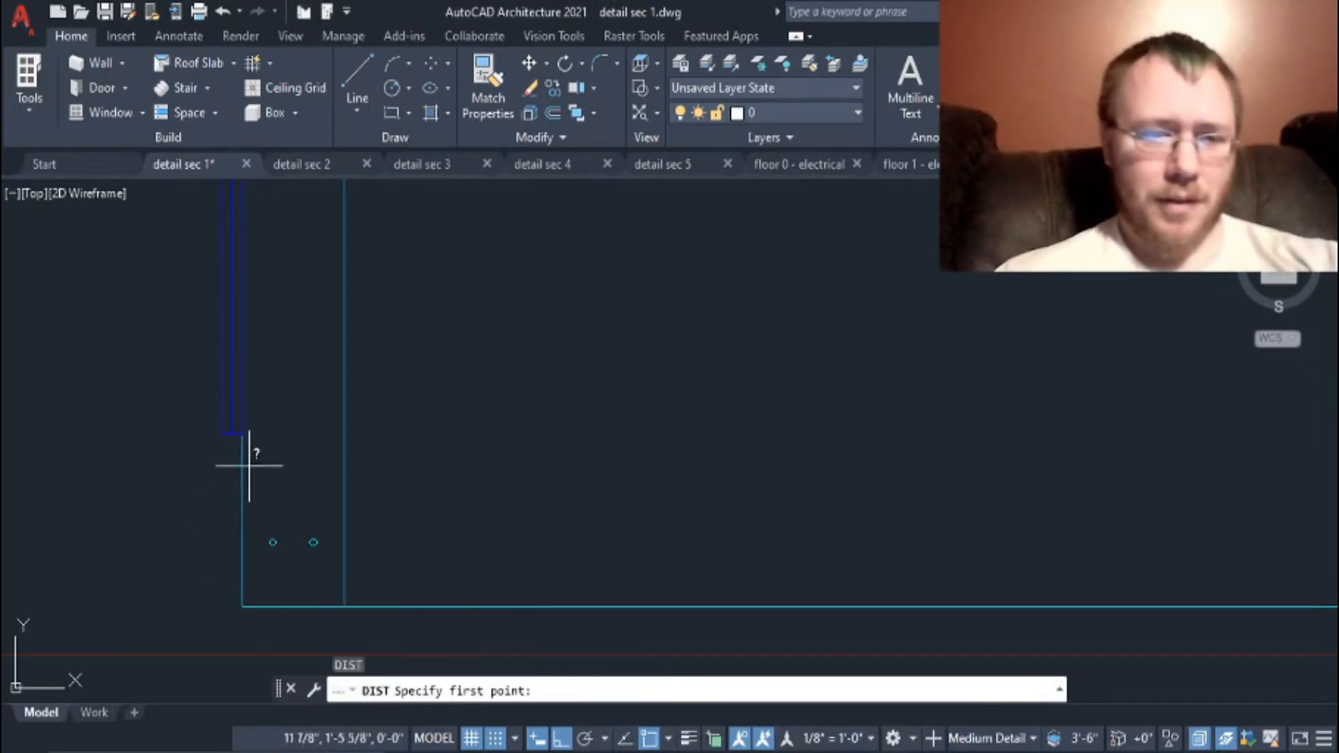
left_click(243, 432)
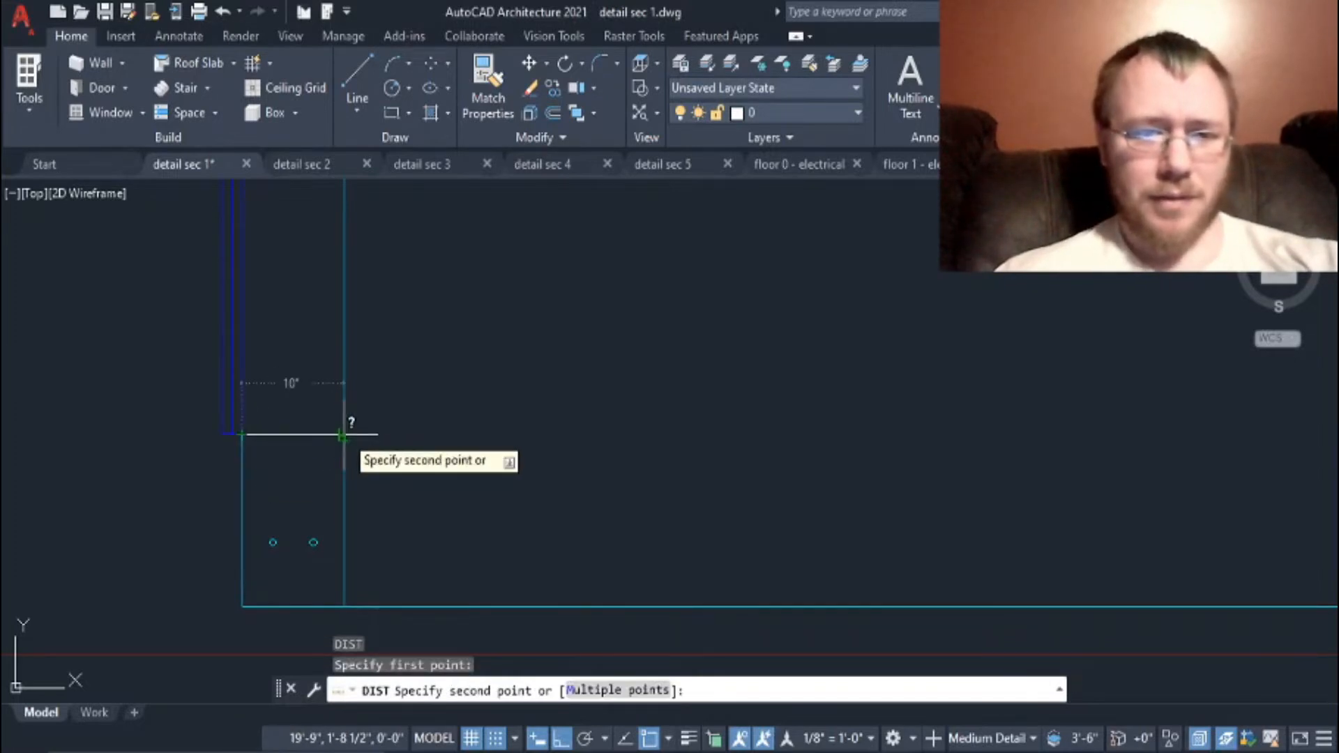
key("Escape")
Step: Measure the height of the middle footing's edge from the top corner of the lower foundation outline downward
scroll(349, 433, "down", 4)
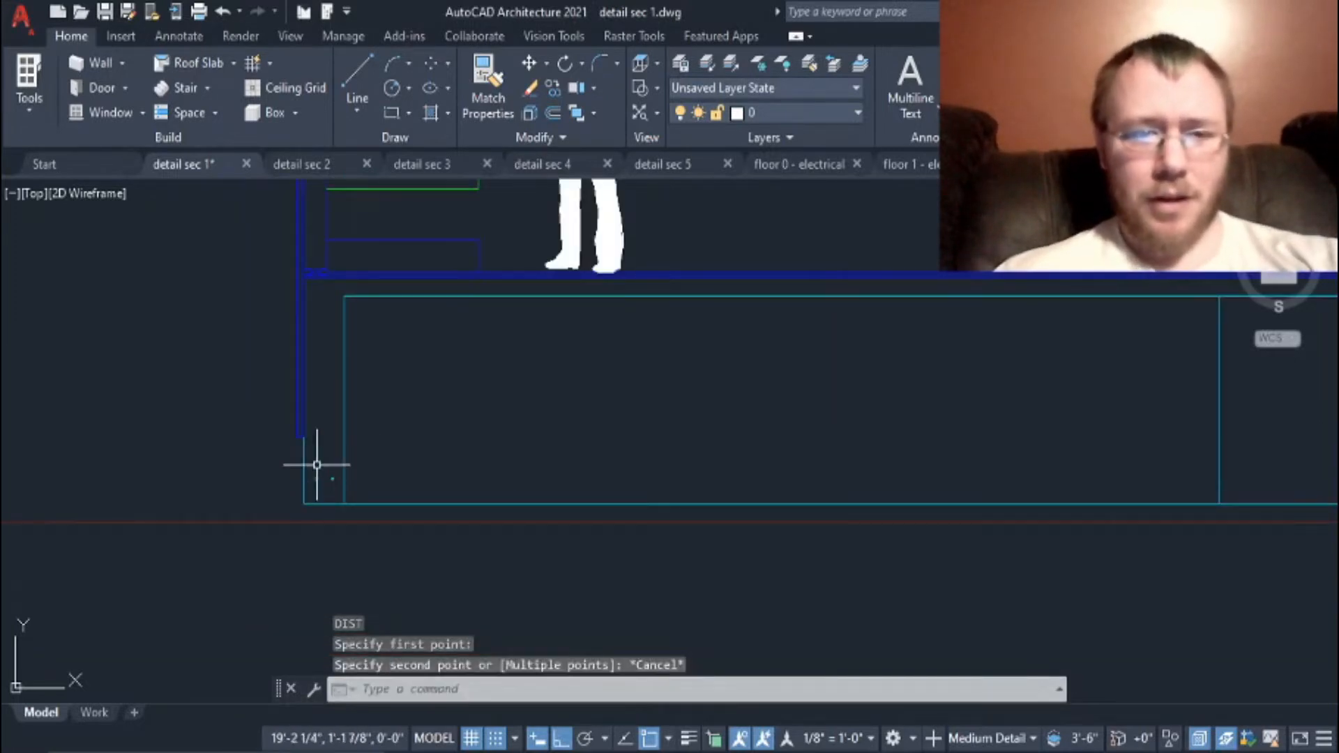
scroll(676, 507, "down", 2)
middle_click_drag(738, 508, 375, 557)
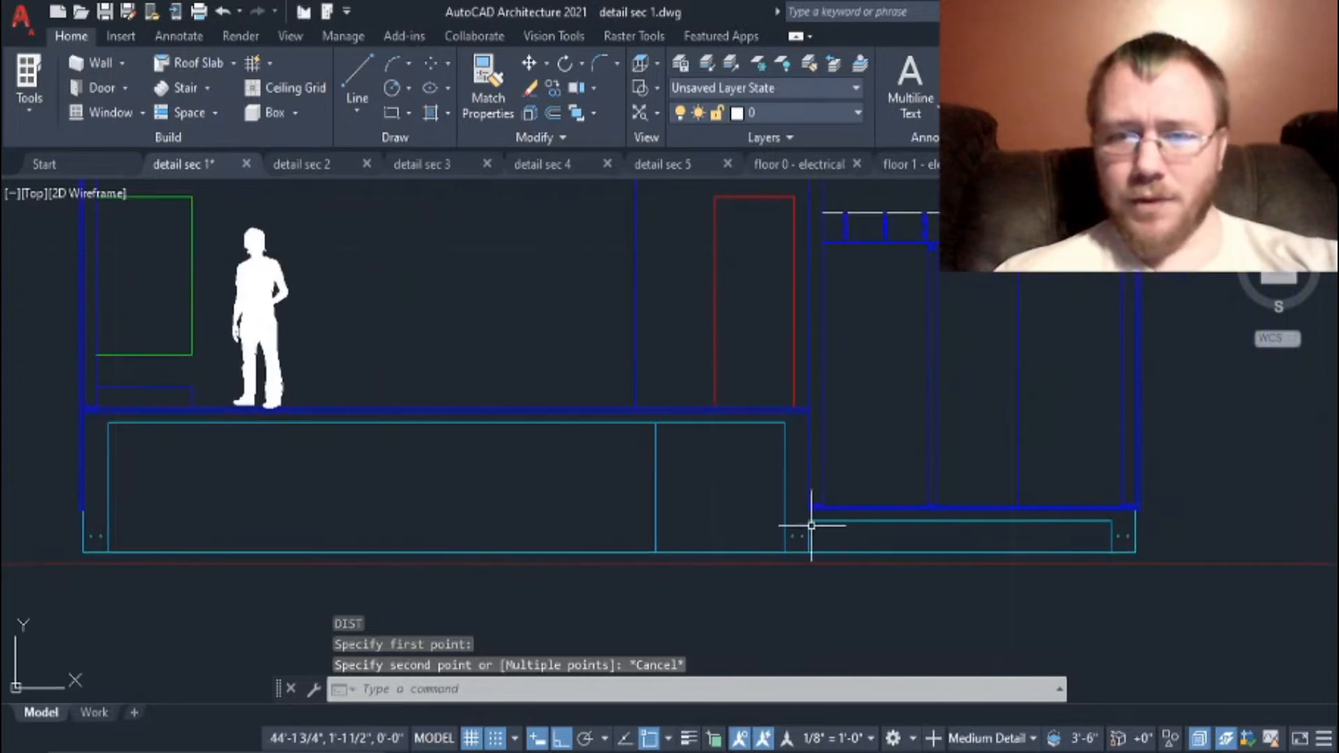
scroll(809, 544, "up", 4)
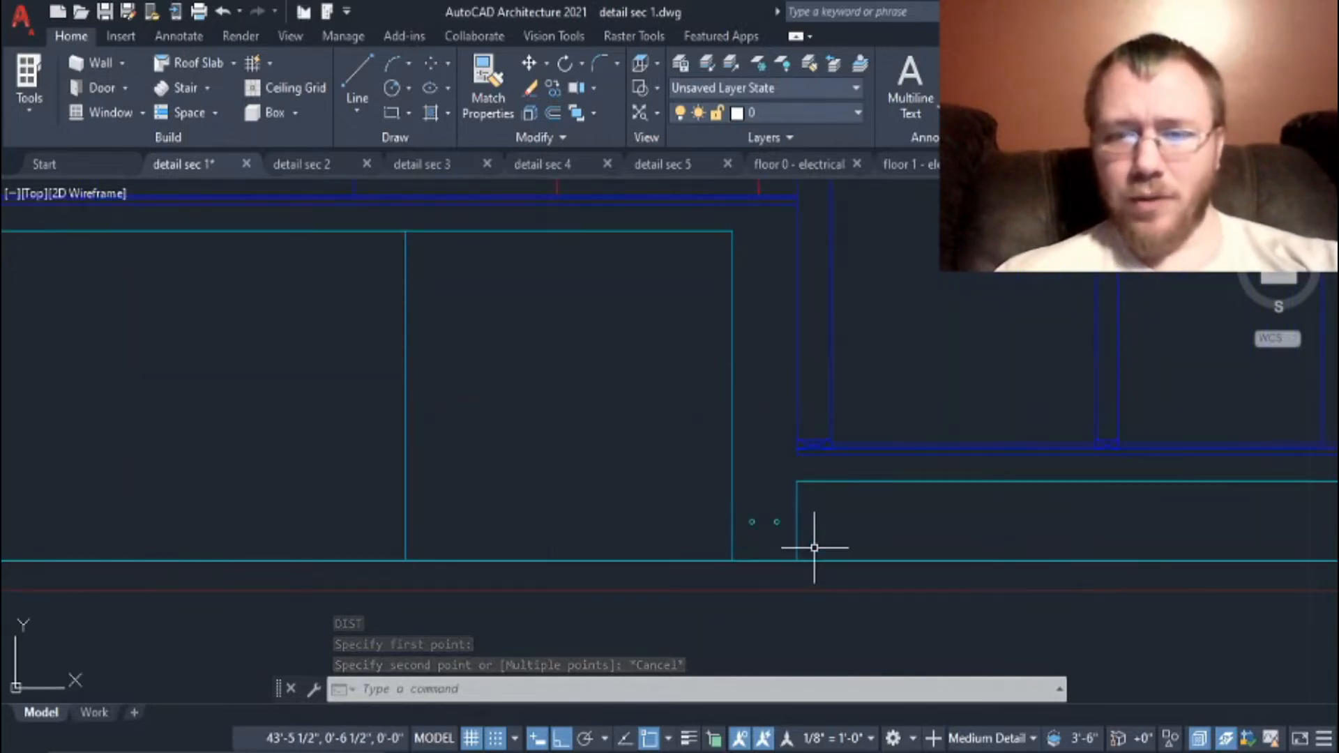
type("dist")
key("Return")
left_click(797, 481)
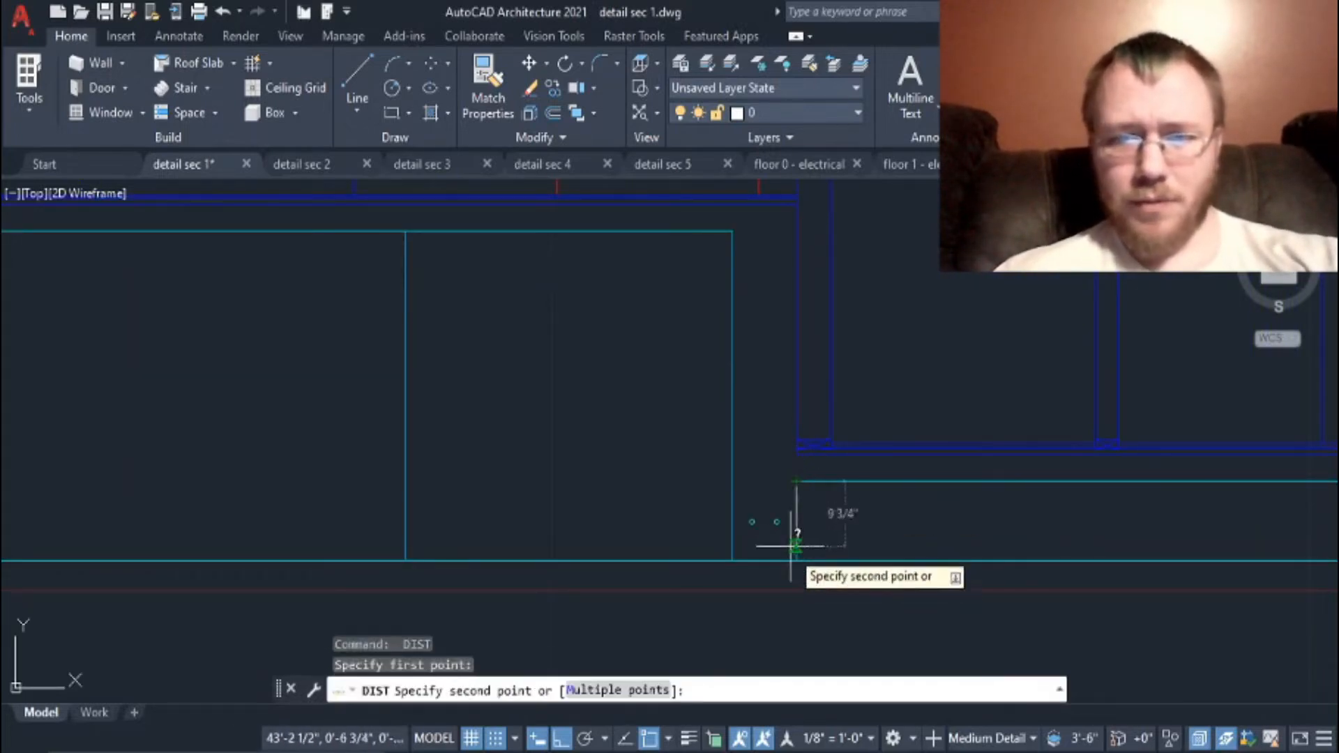
key("Escape")
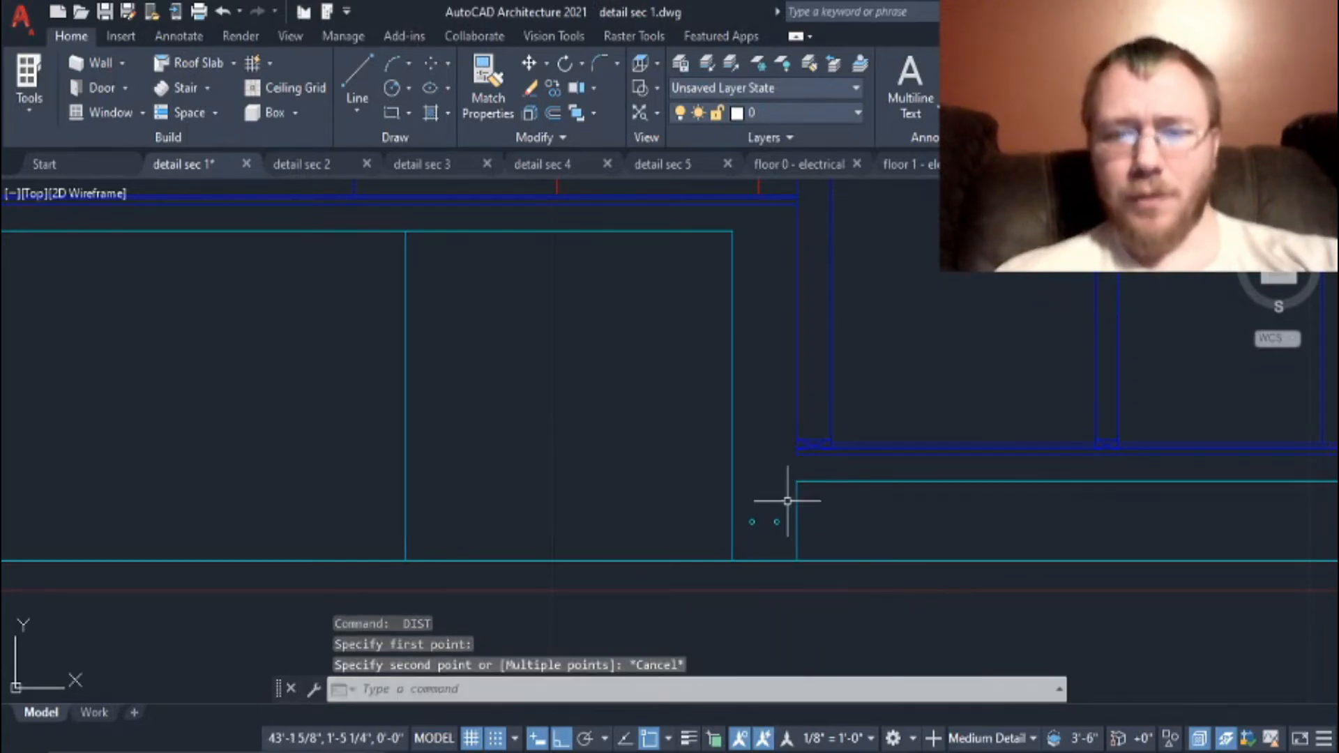
Step: Examine the raised room in the first section, including the green window outline, the low ledge and the human figure
scroll(869, 551, "down", 3)
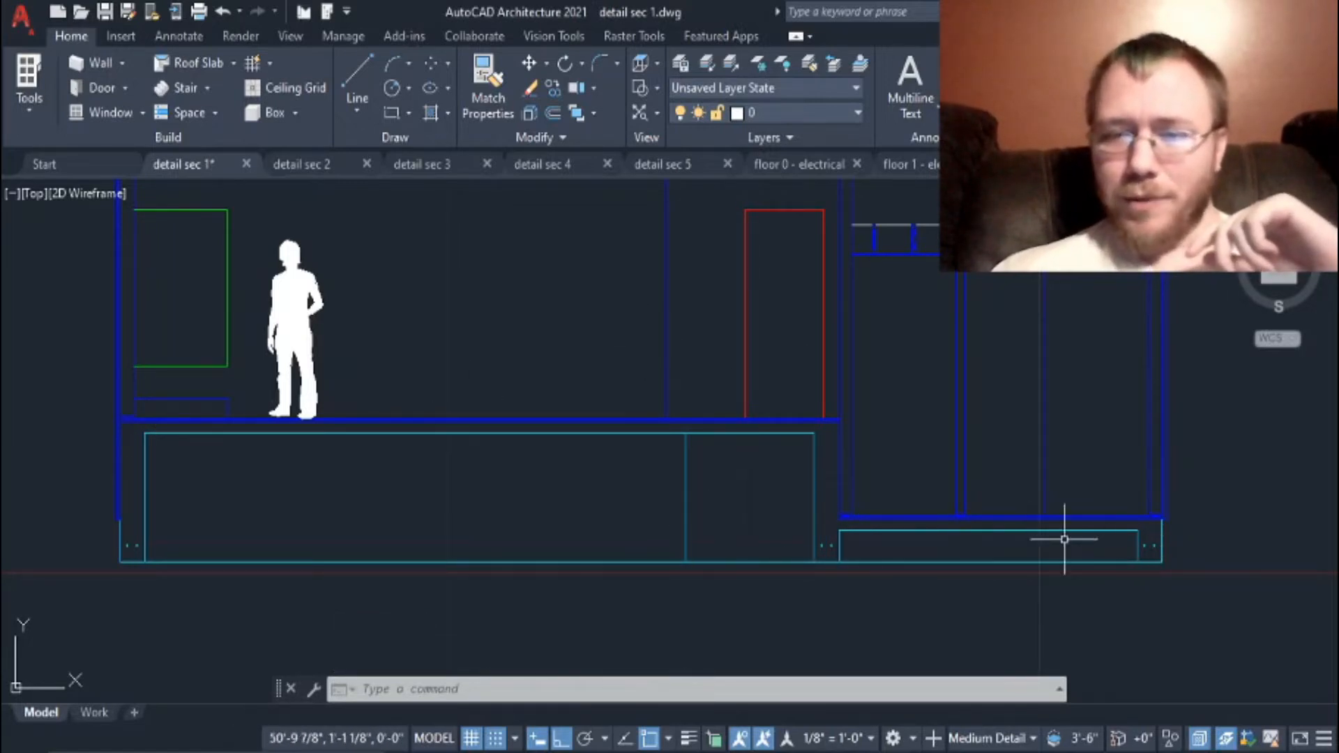
middle_click_drag(543, 540, 561, 617)
scroll(232, 320, "up", 4)
scroll(223, 442, "down", 2)
scroll(222, 442, "down", 2)
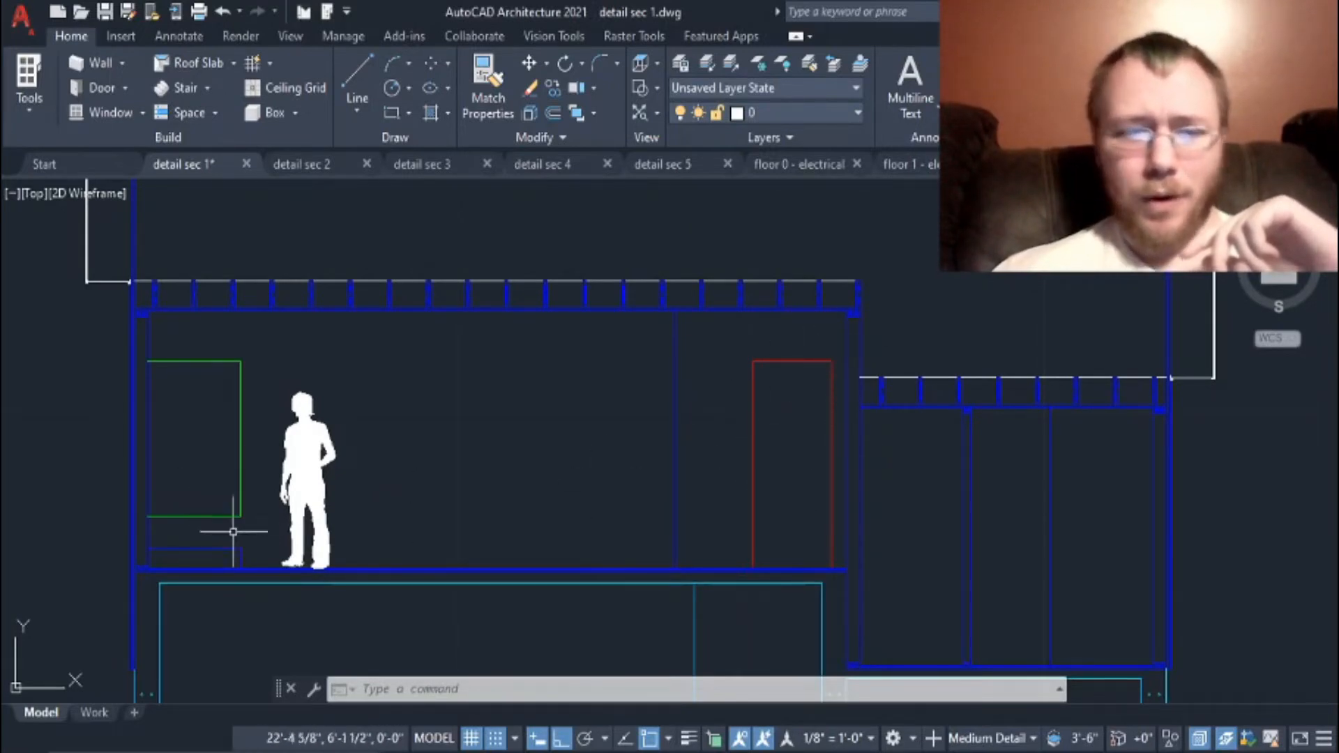
scroll(159, 517, "up", 4)
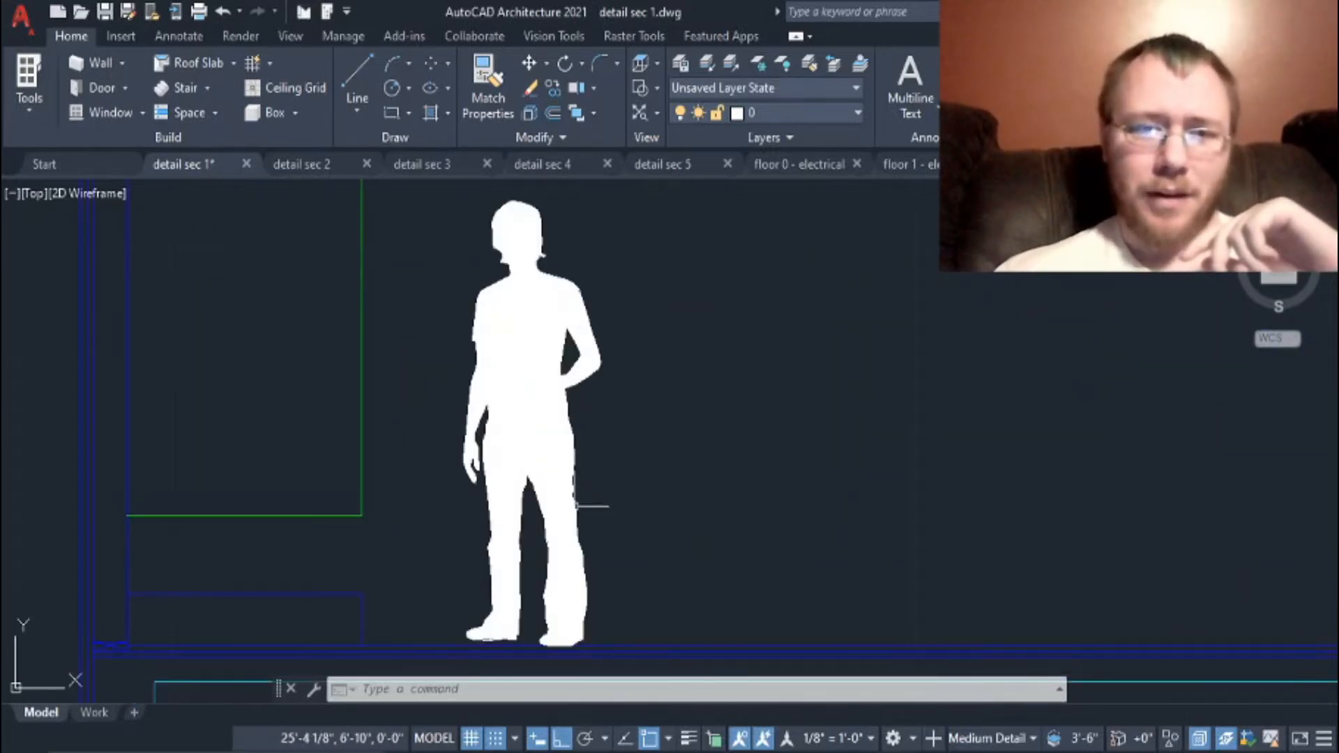
middle_click_drag(592, 533, 633, 443)
middle_click_drag(720, 339, 675, 520)
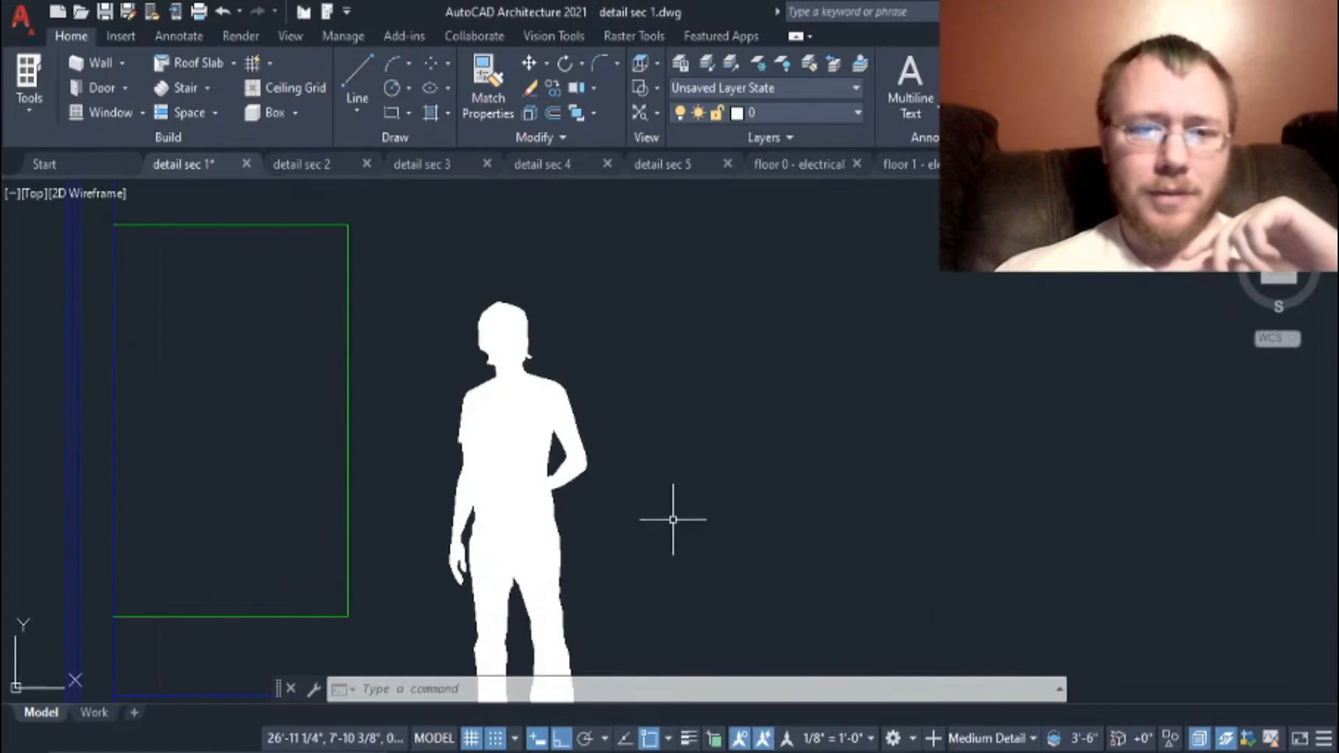
scroll(681, 523, "down", 5)
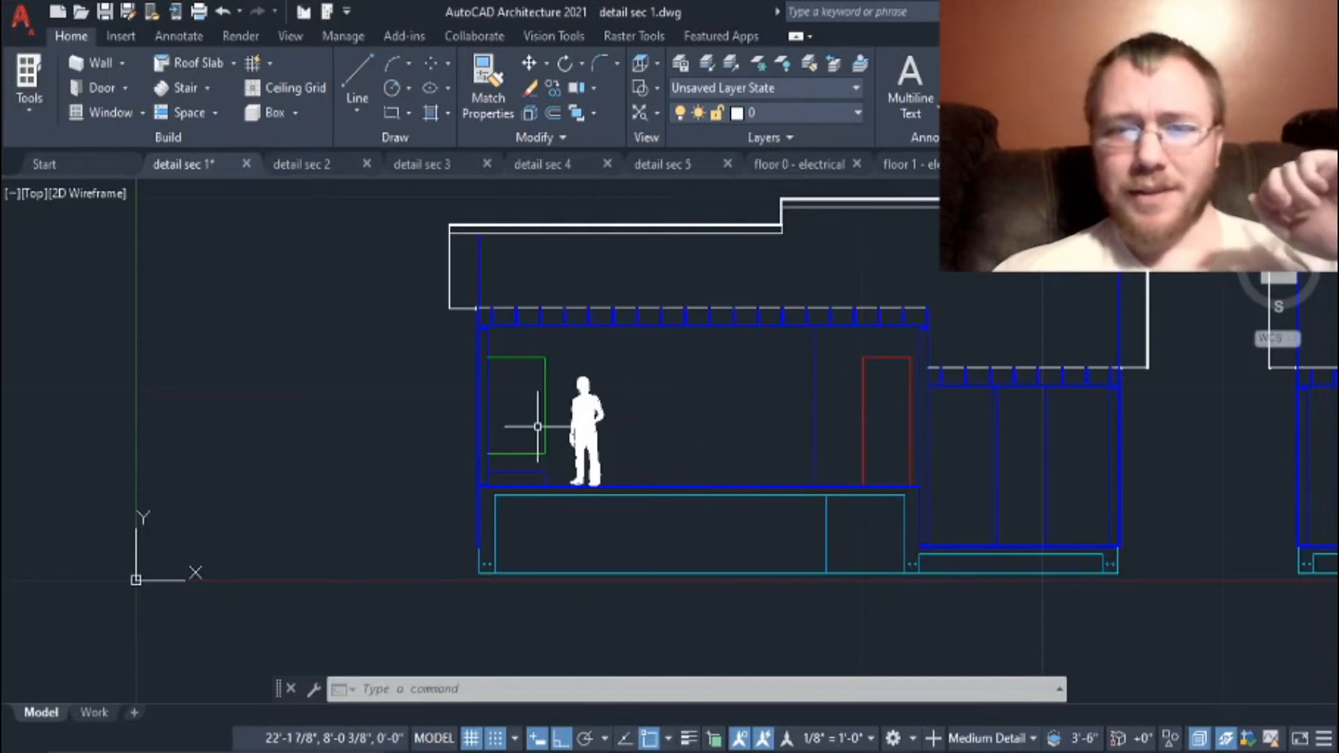
scroll(544, 430, "up", 2)
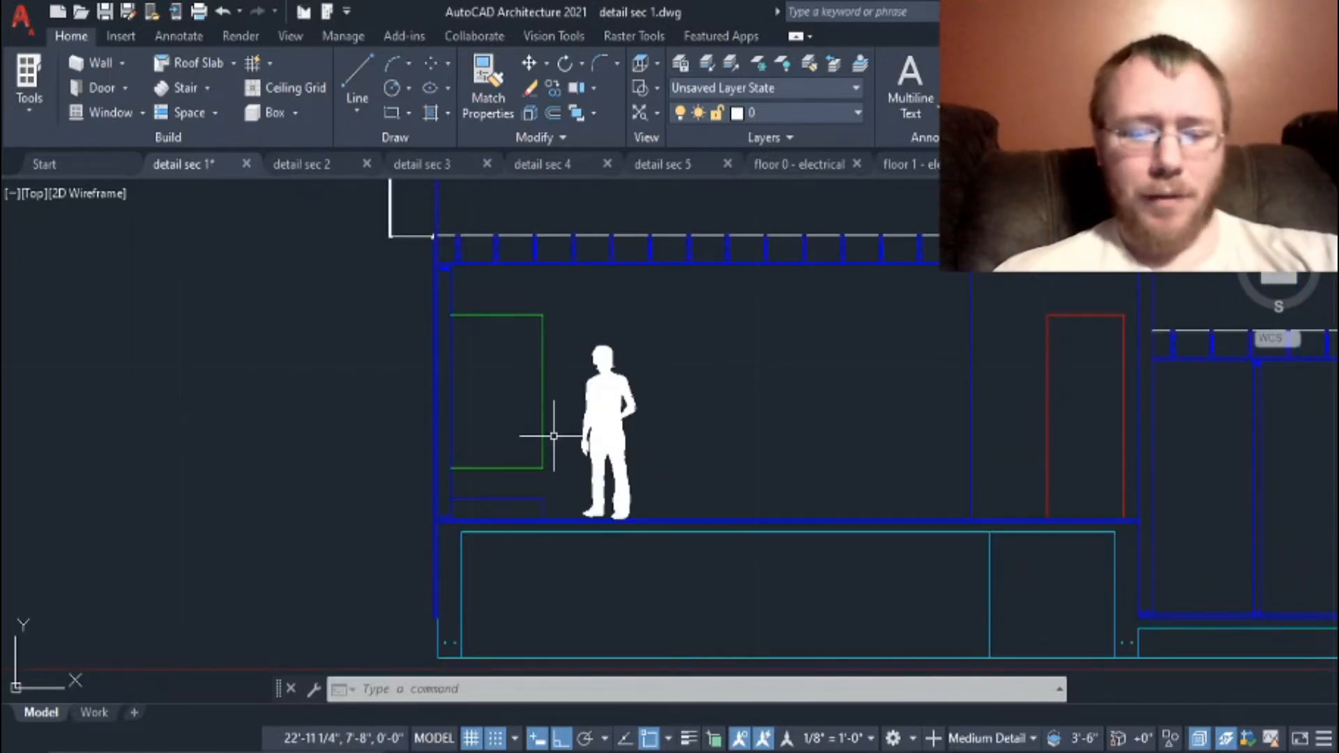
Step: Measure the human figure's height from the floor line at its feet to the top of its head
type("di")
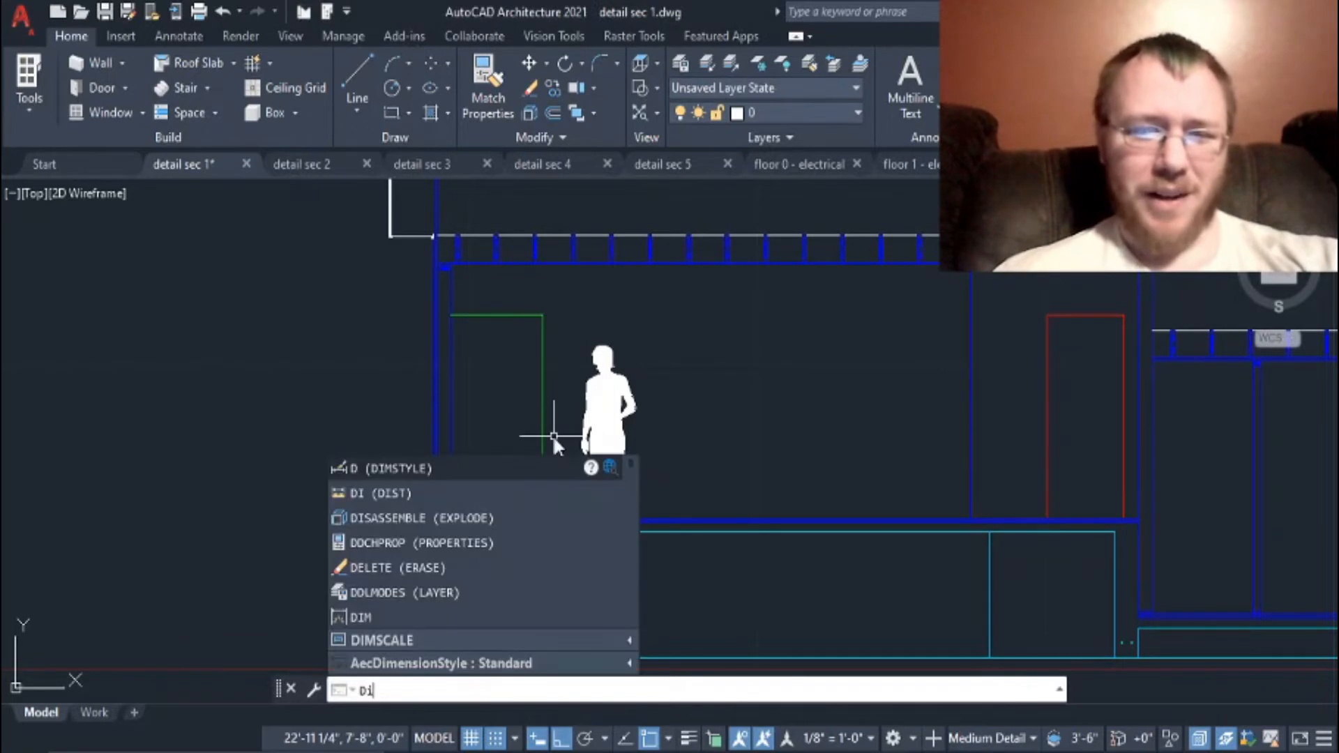
key("Return")
scroll(607, 498, "up", 3)
scroll(607, 496, "up", 3)
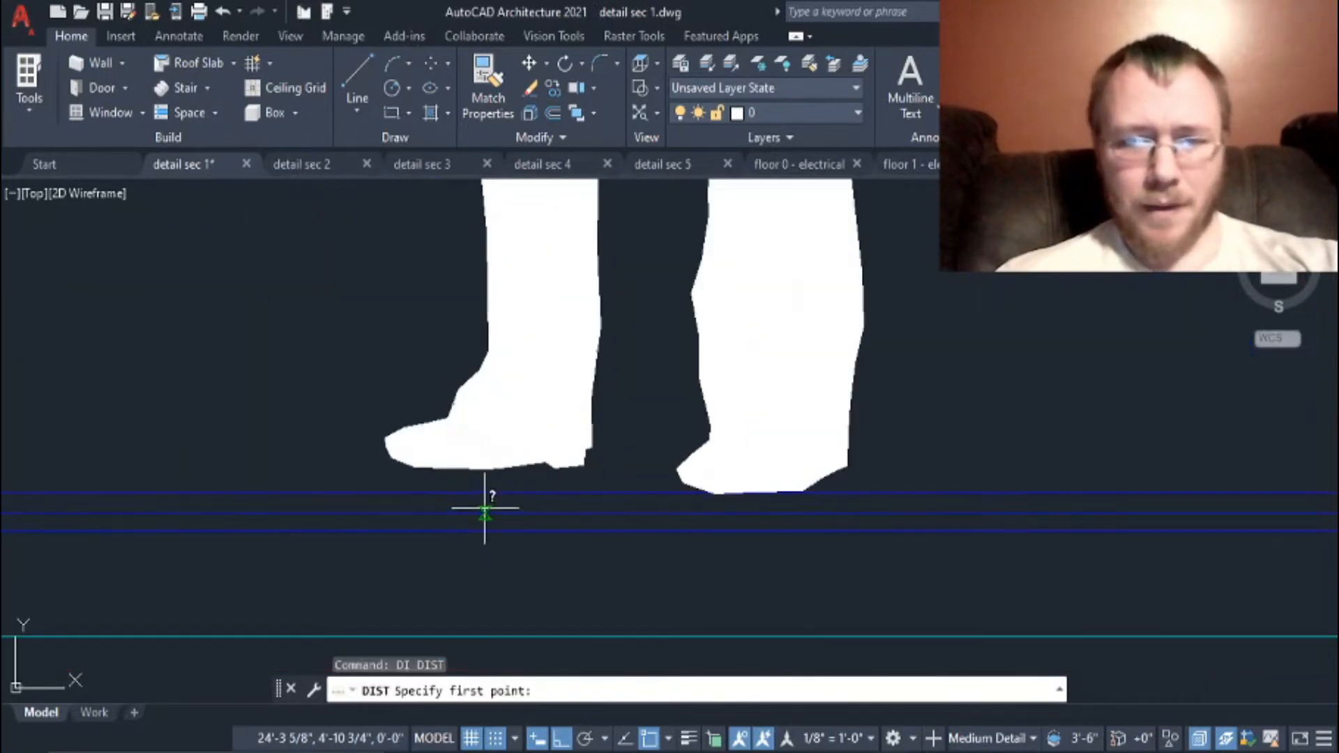
left_click(734, 491)
scroll(734, 490, "down", 5)
middle_click_drag(709, 362, 697, 470)
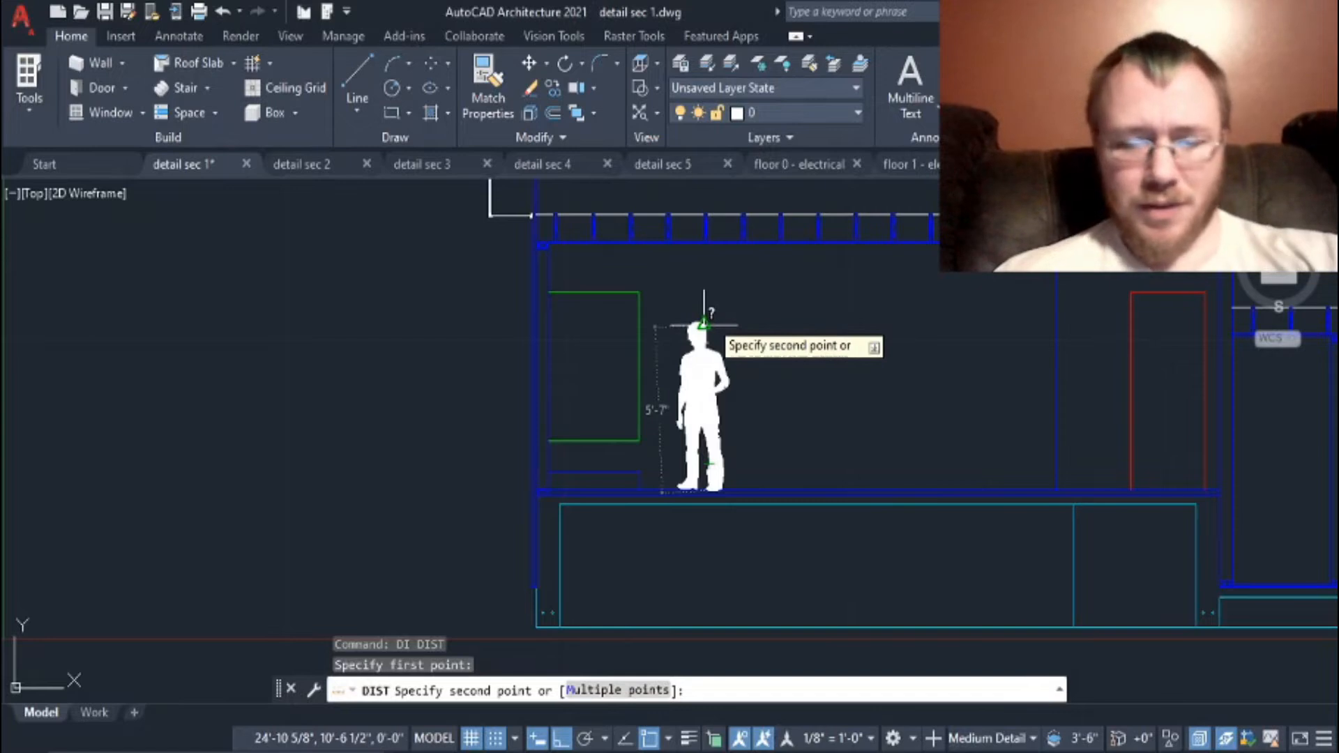
left_click(704, 323)
Step: Remeasure the human figure's height from the top of its head straight down to the floor line
key("Return")
scroll(694, 319, "up", 4)
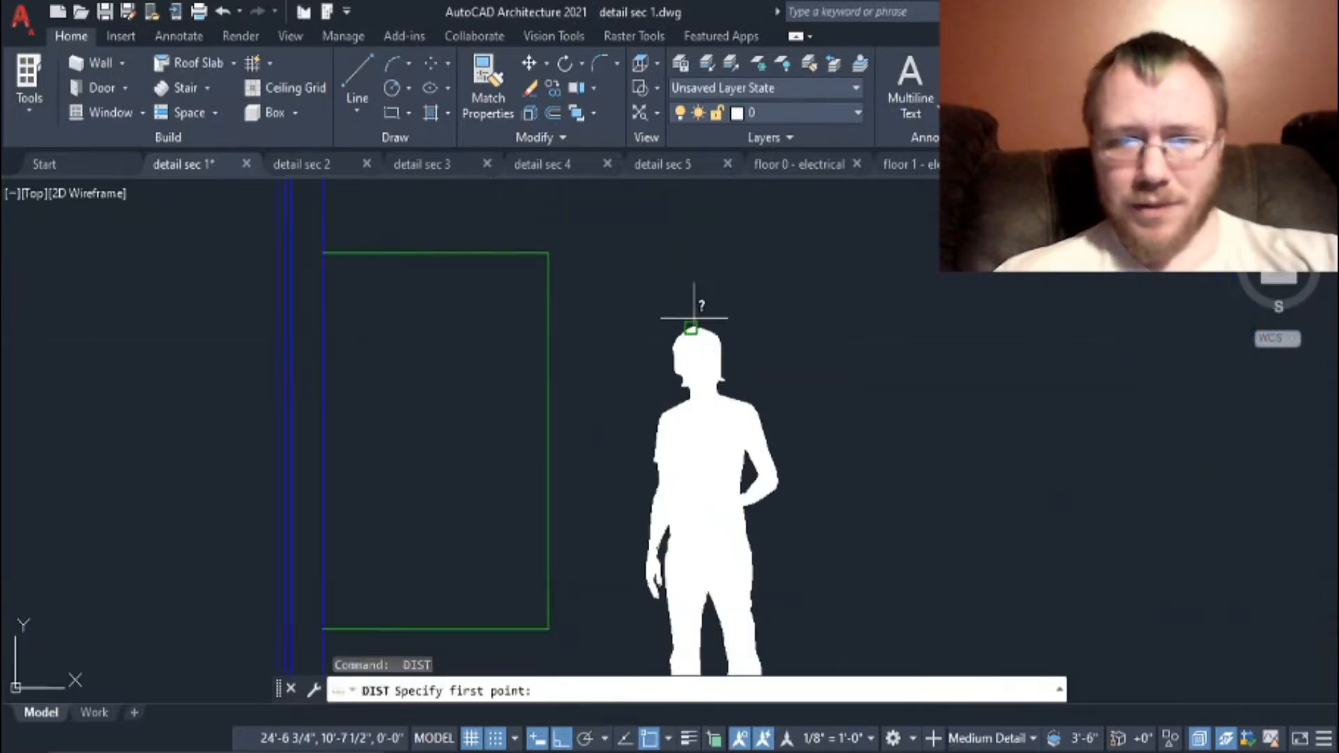
left_click(692, 324)
scroll(694, 489, "down", 3)
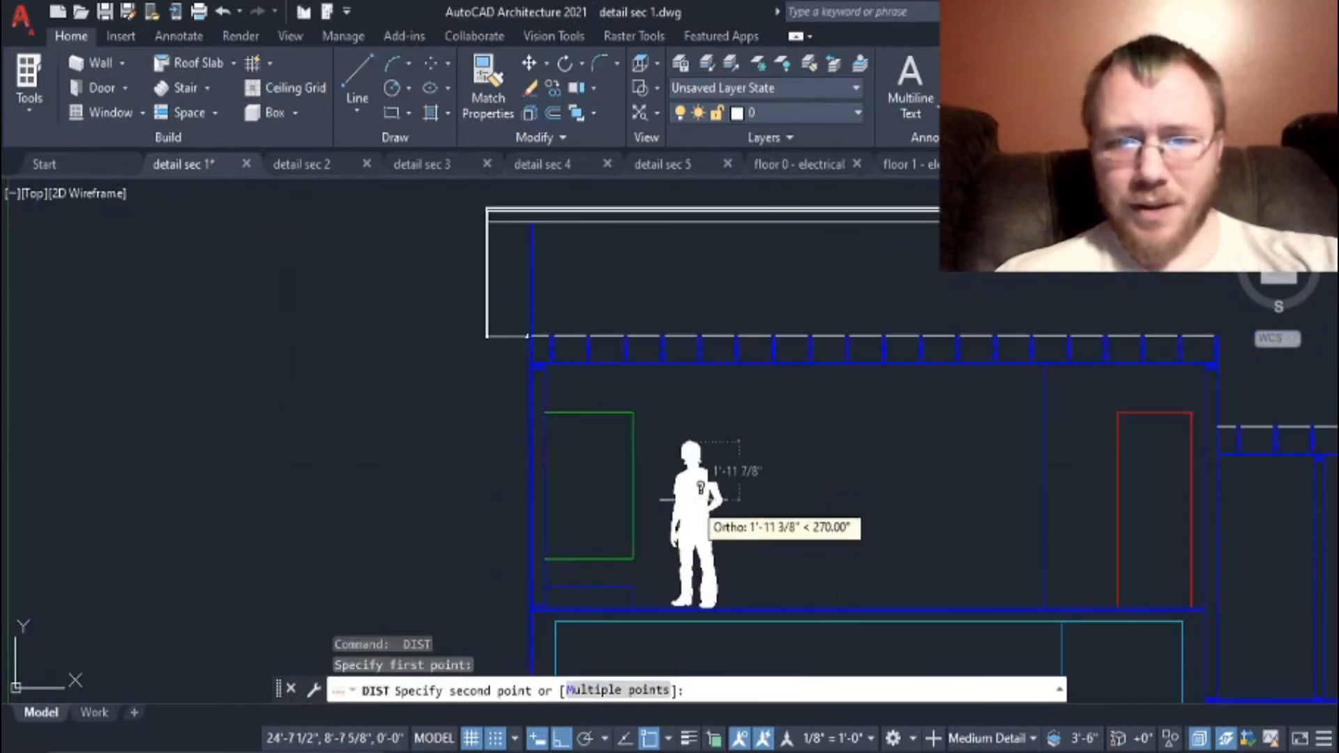
scroll(693, 618, "up", 5)
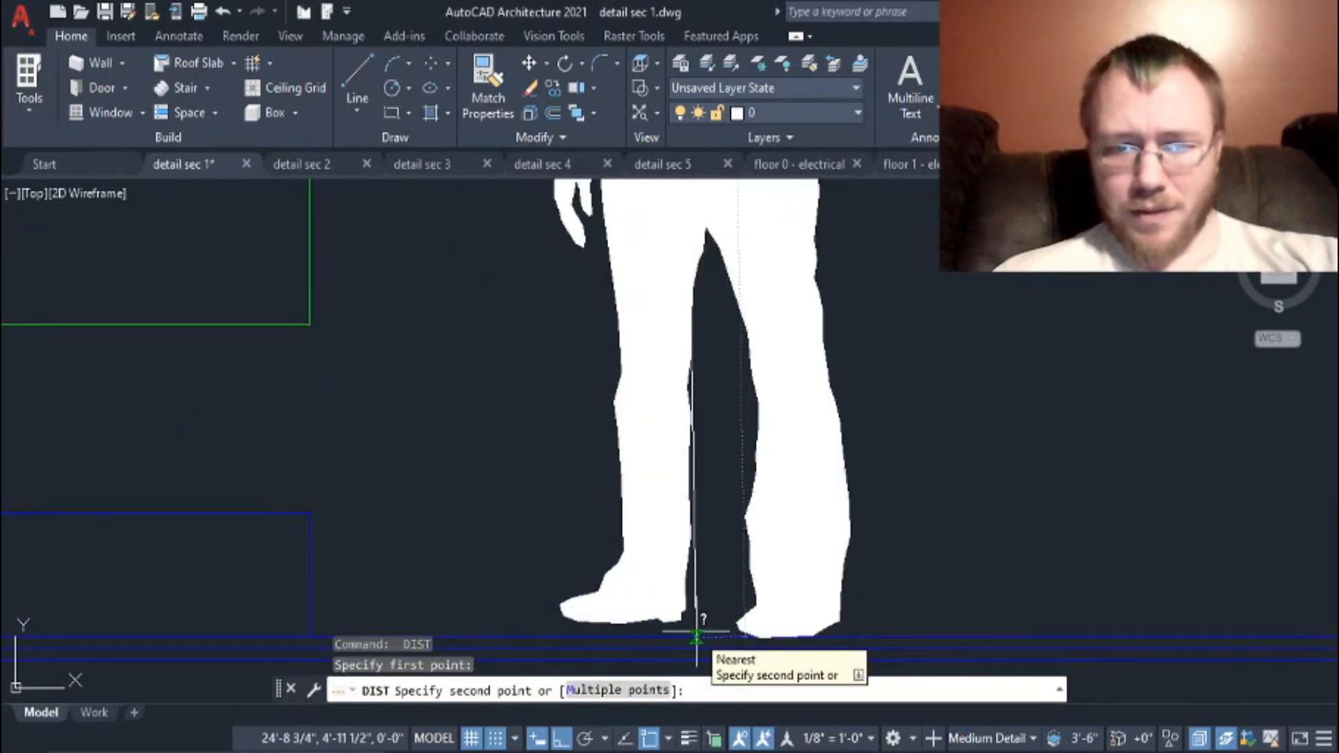
scroll(697, 636, "down", 2)
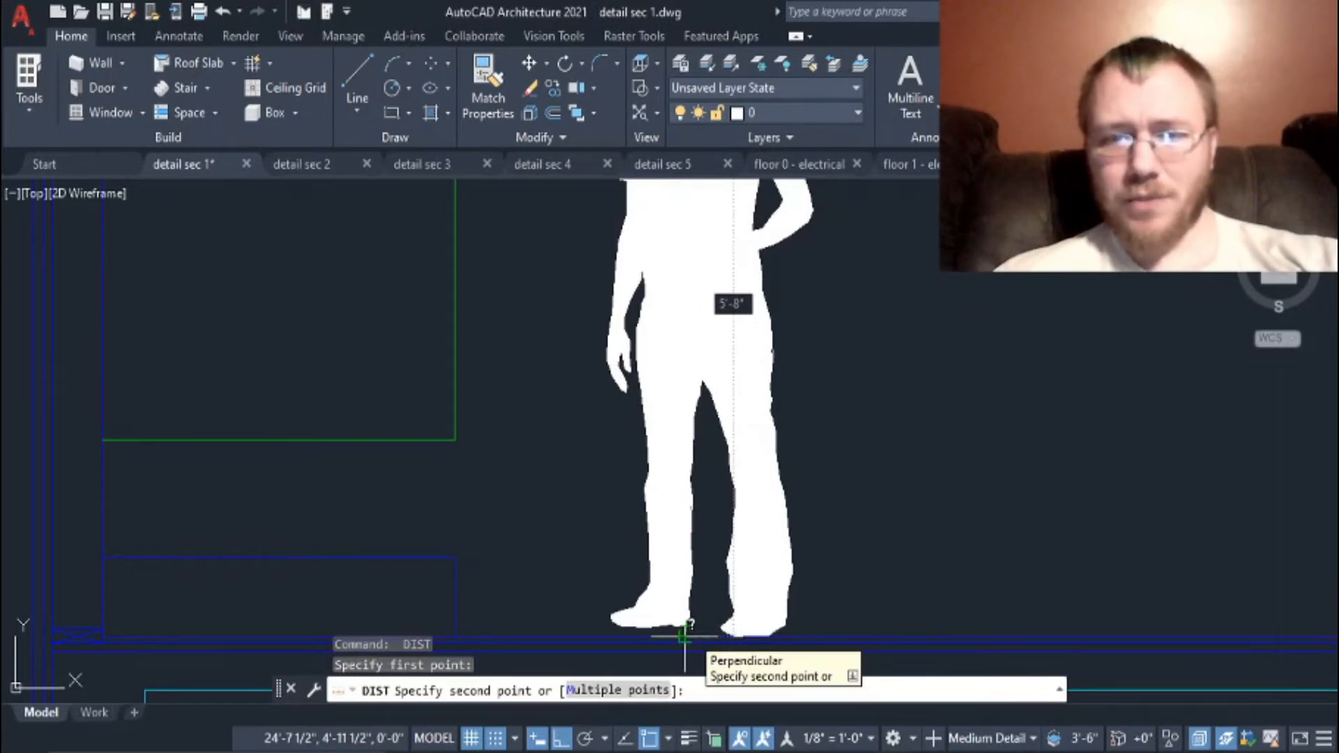
scroll(685, 635, "down", 2)
left_click(687, 635)
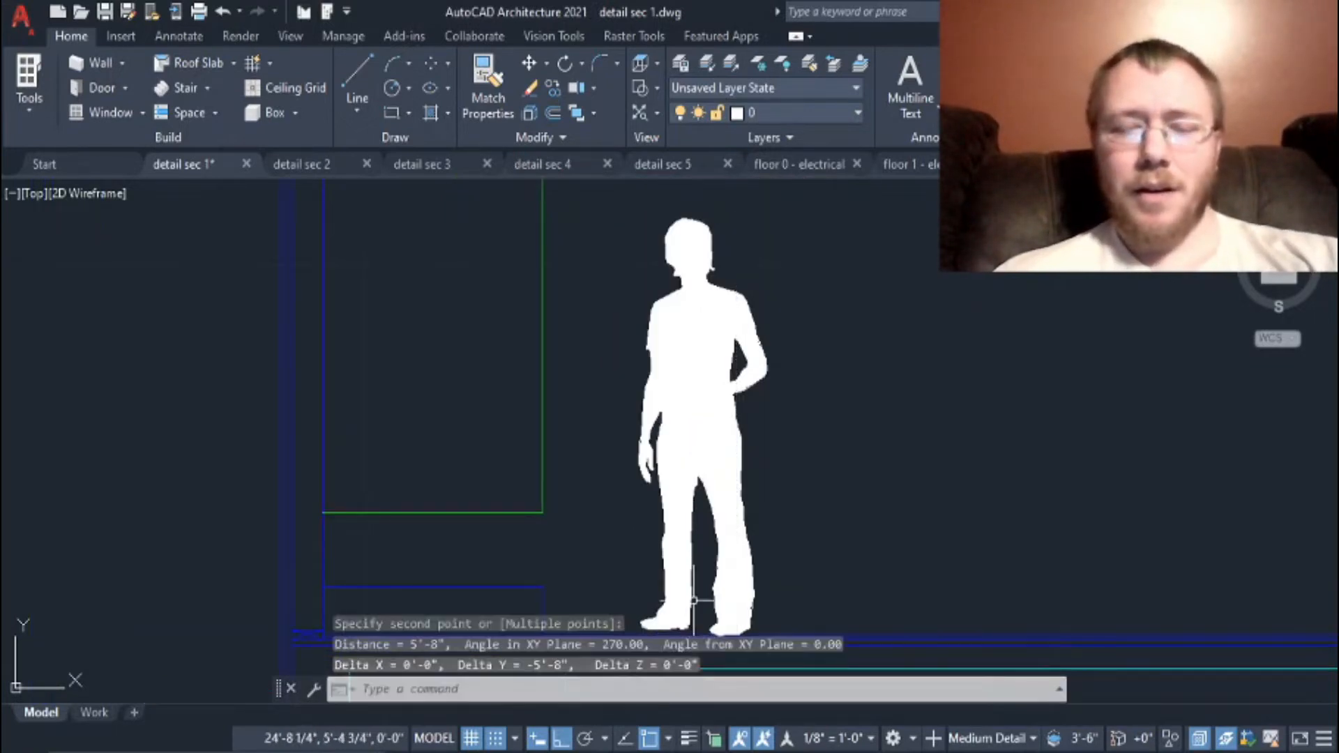
Step: Examine the parallel layers of the exterior wall where they run down past the raised floor to the foundation
scroll(708, 579, "down", 3)
middle_click_drag(974, 496, 956, 374)
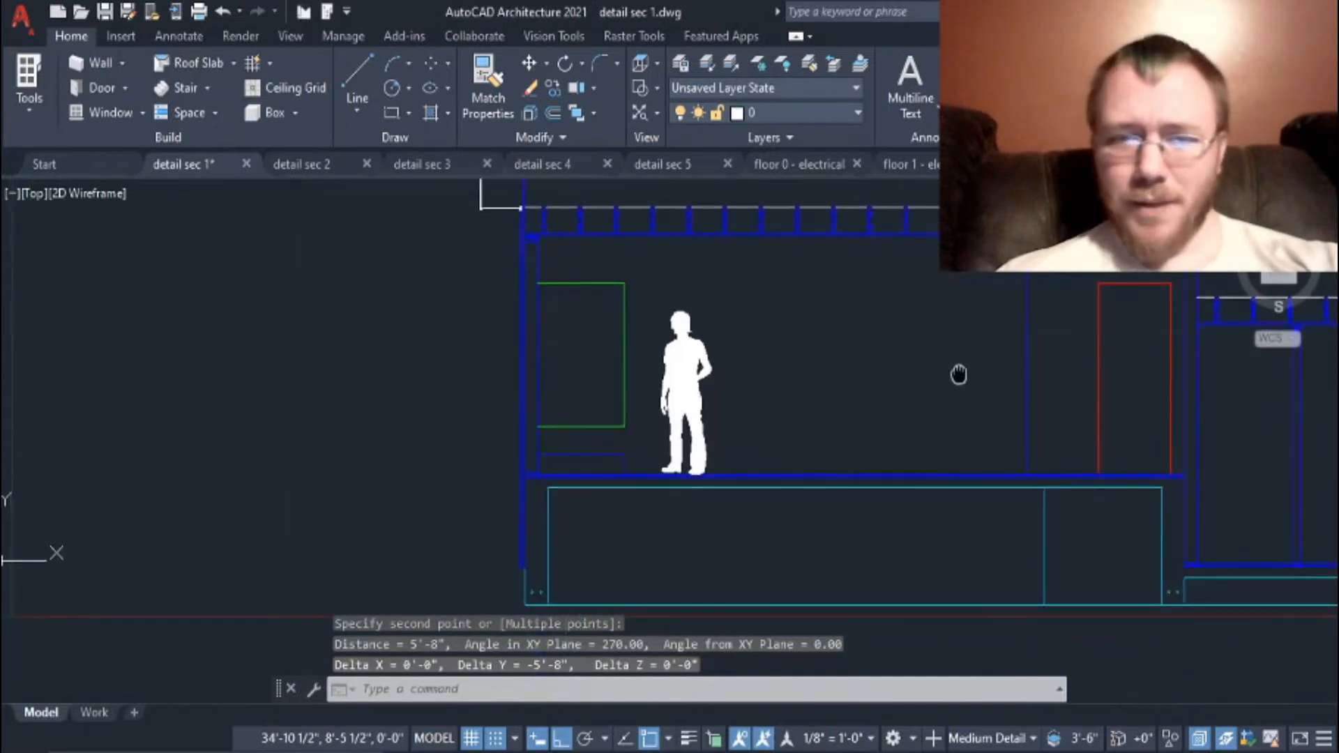
scroll(559, 439, "up", 1)
scroll(555, 442, "up", 6)
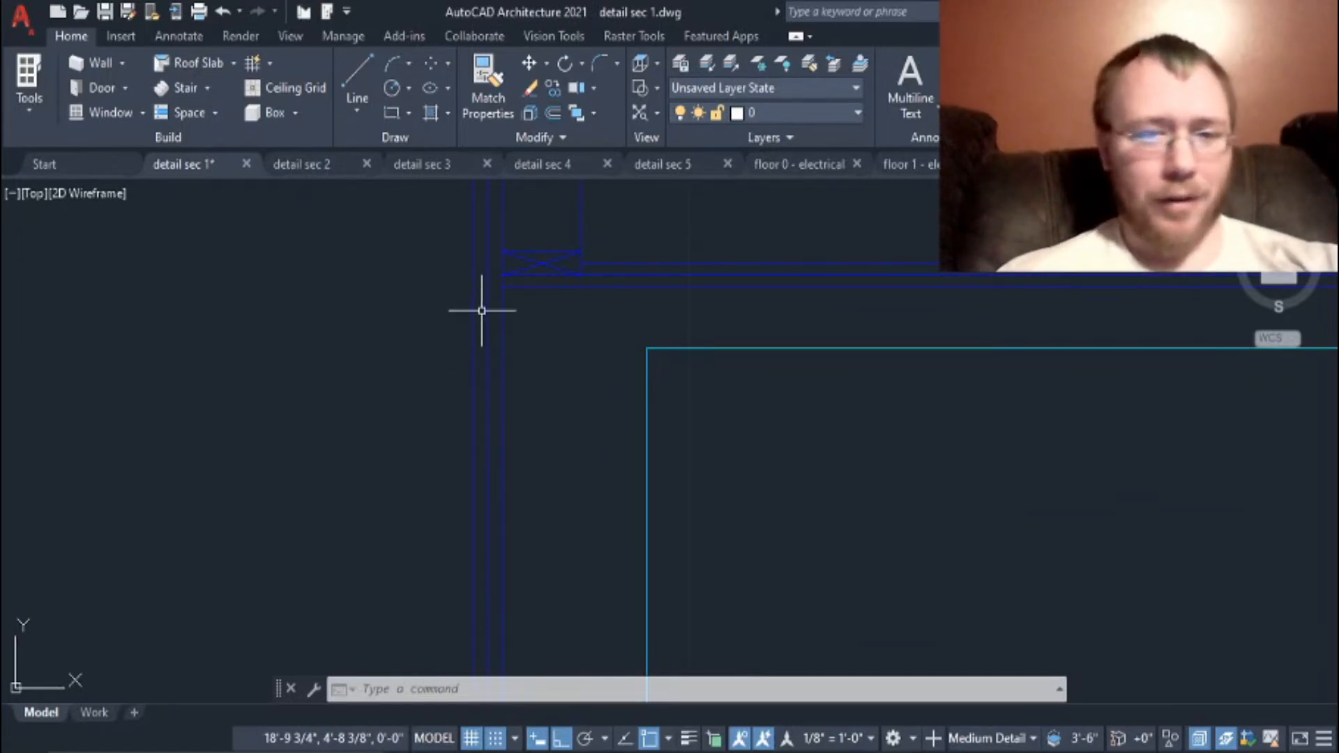
scroll(472, 348, "down", 2)
scroll(470, 353, "up", 5)
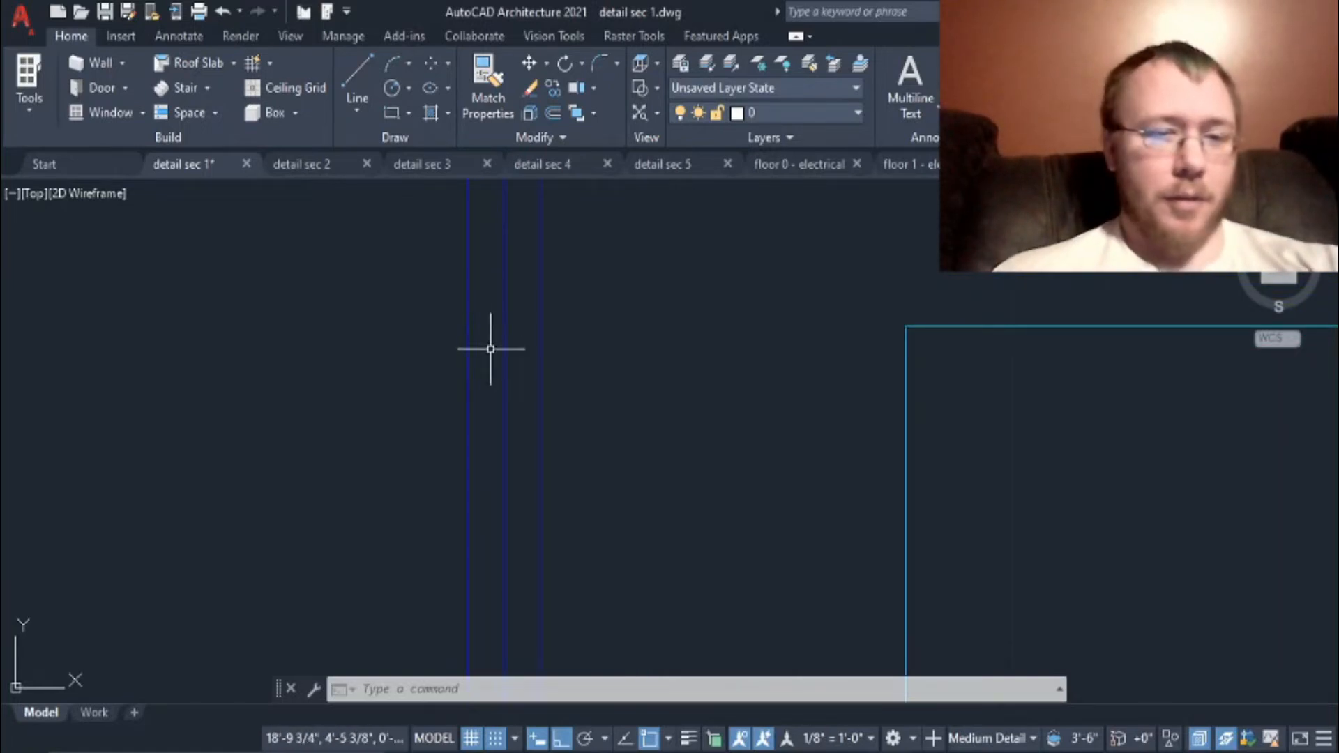
scroll(486, 348, "down", 4)
scroll(486, 347, "up", 6)
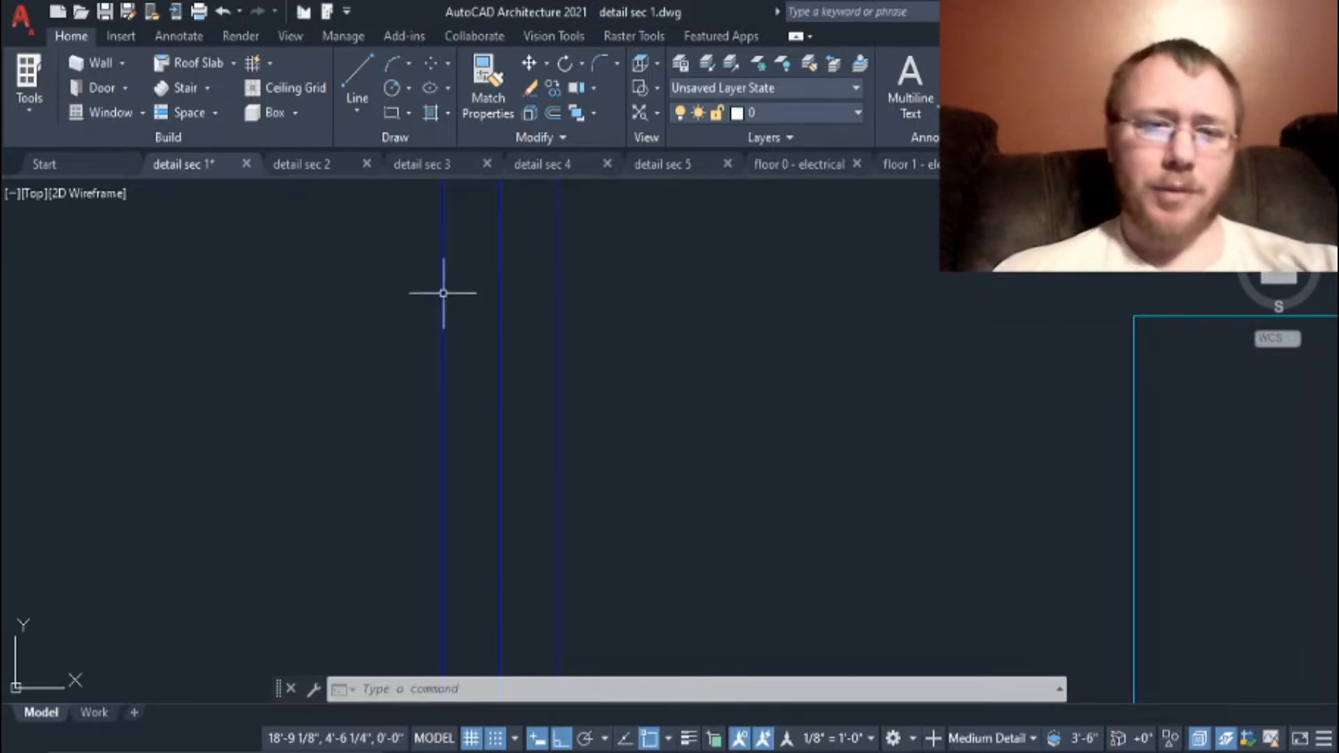
scroll(470, 314, "down", 7)
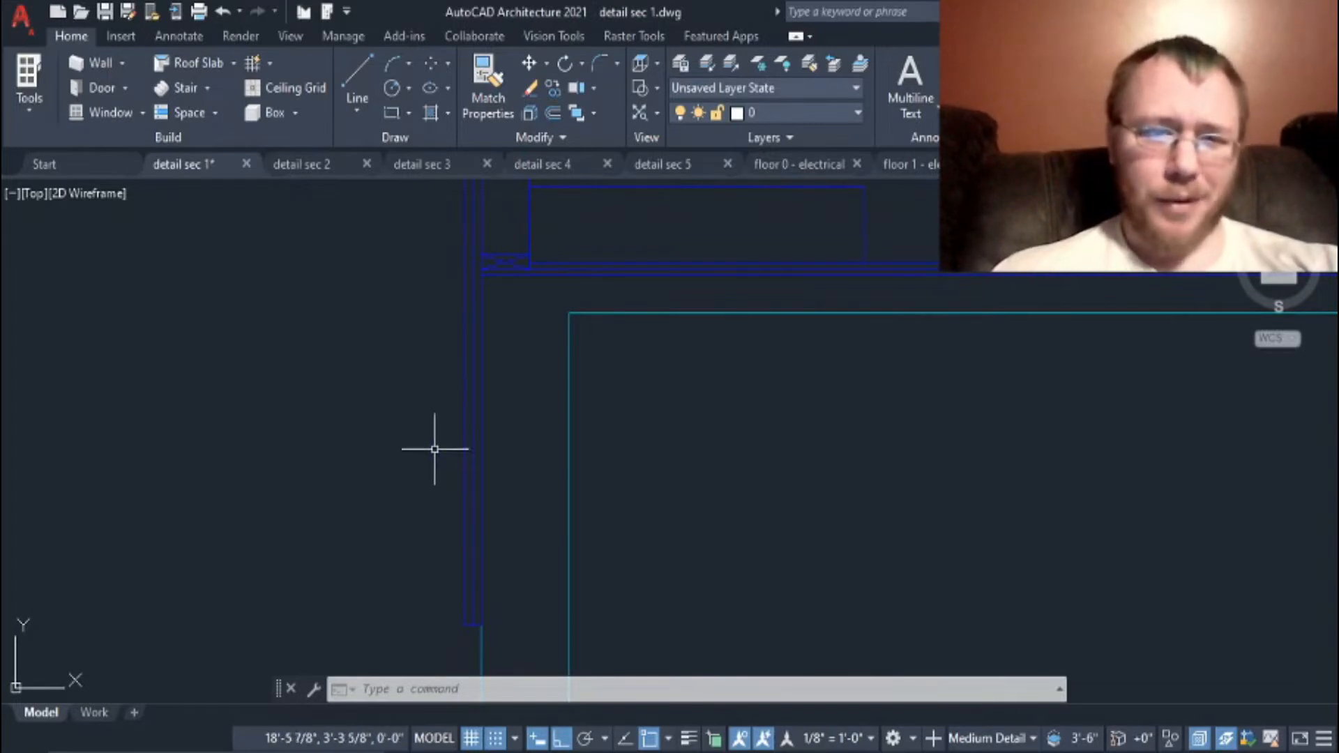
mouse_move(469, 425)
middle_mouse_down()
mouse_move(478, 448)
mouse_move(455, 470)
middle_mouse_up()
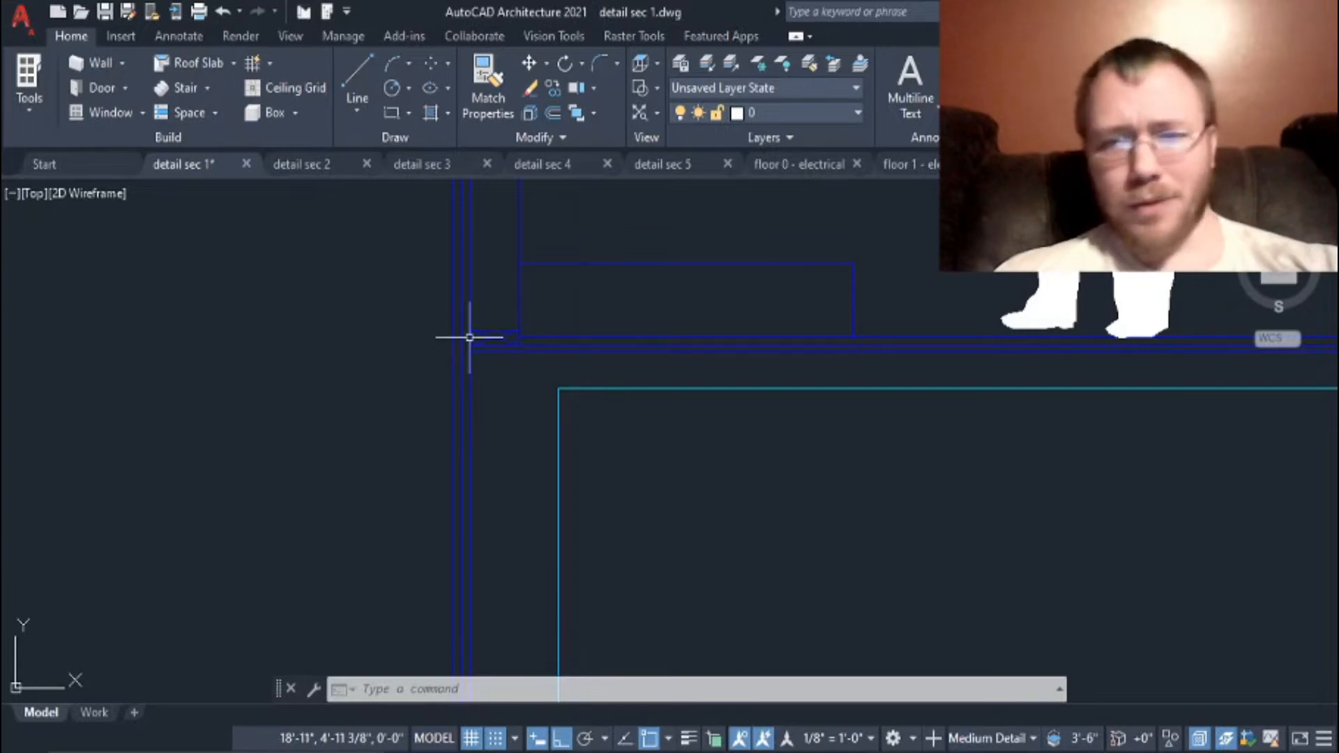
Step: Inspect the corner where the exterior wall layers meet the raised floor lines
scroll(469, 337, "up", 2)
scroll(446, 341, "up", 2)
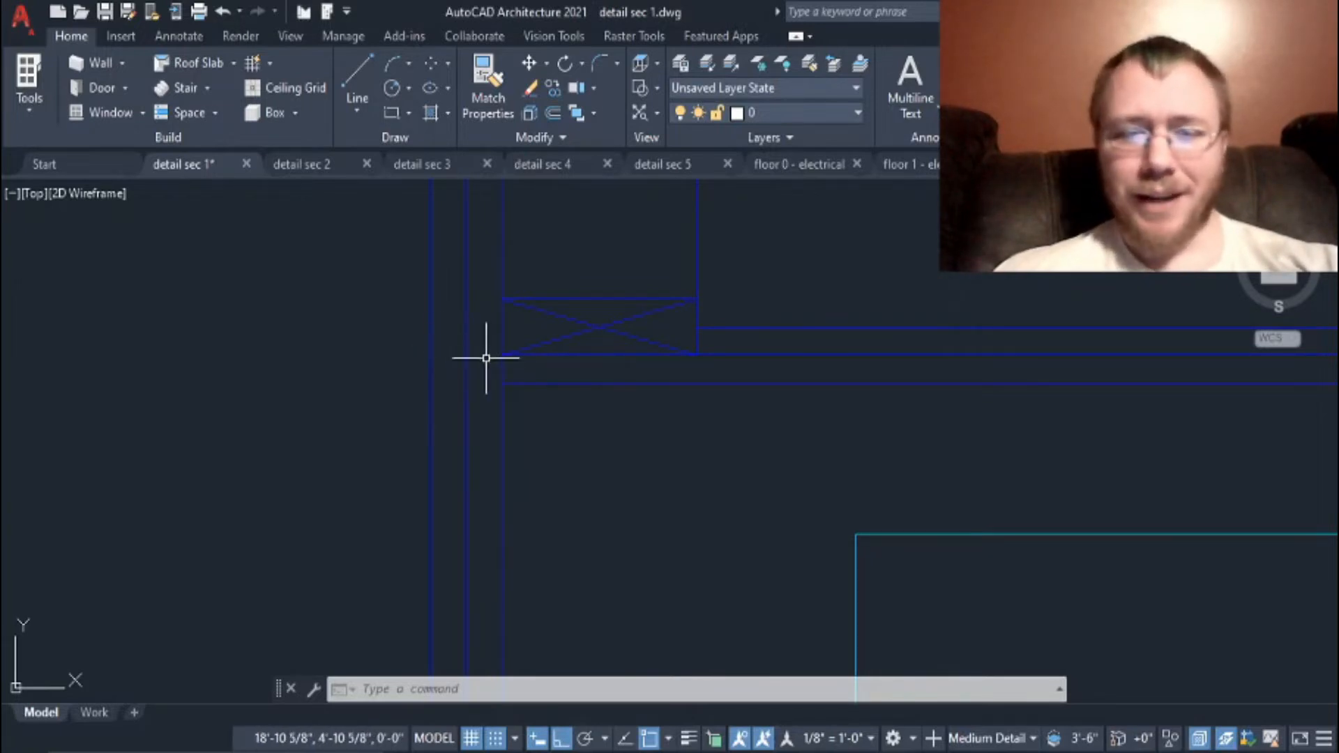
scroll(454, 355, "down", 2)
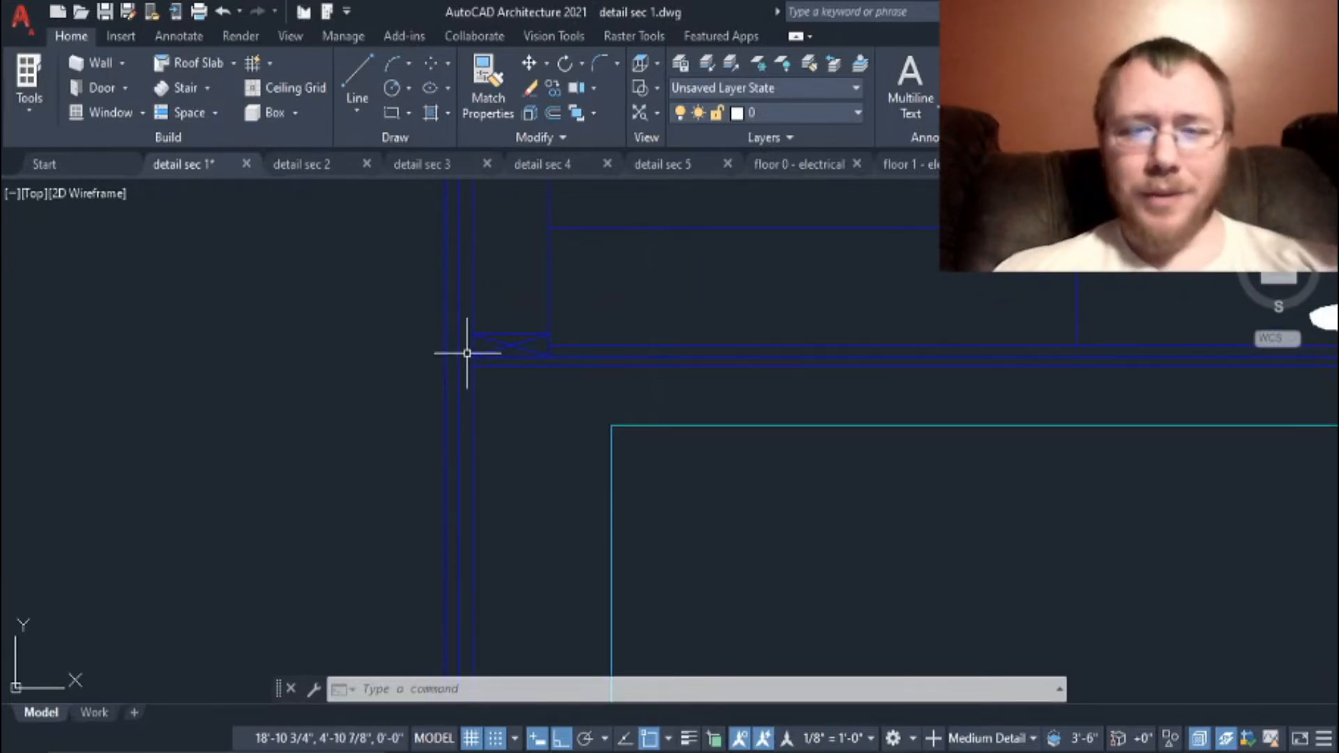
scroll(464, 354, "down", 4)
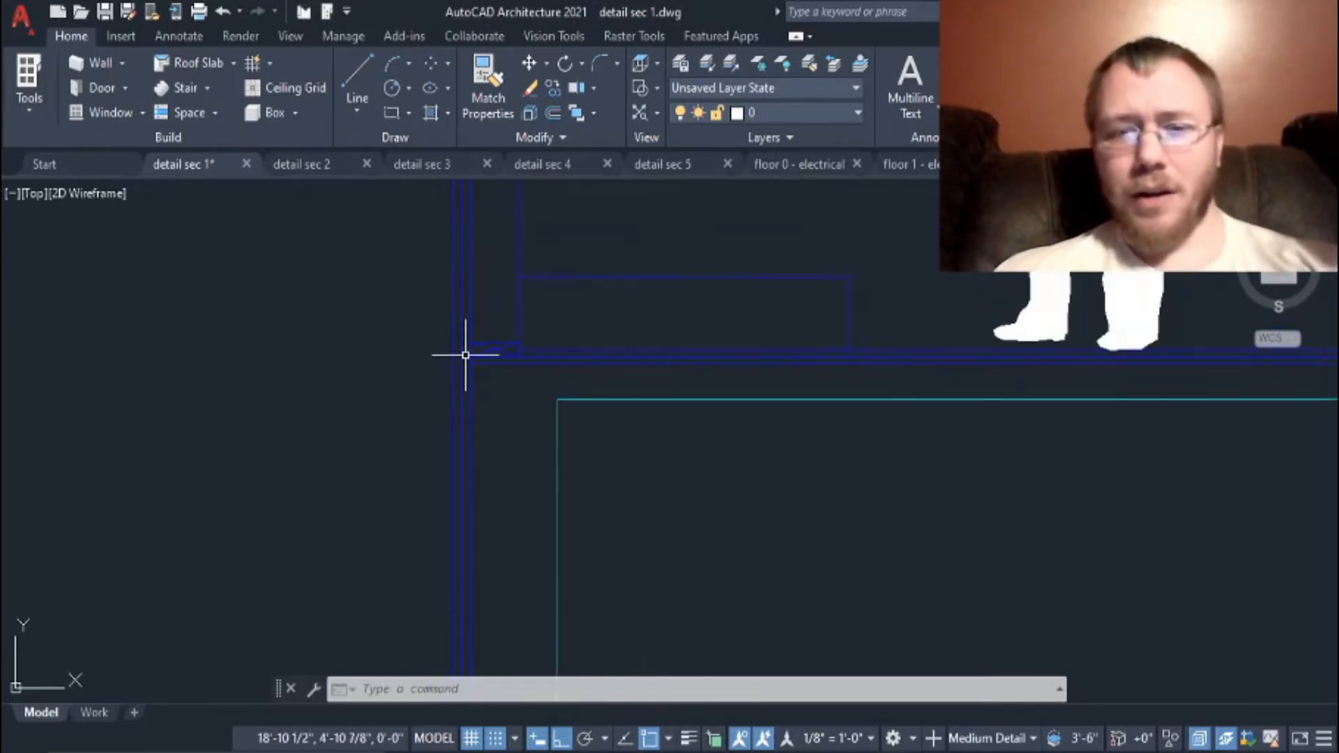
scroll(466, 362, "up", 5)
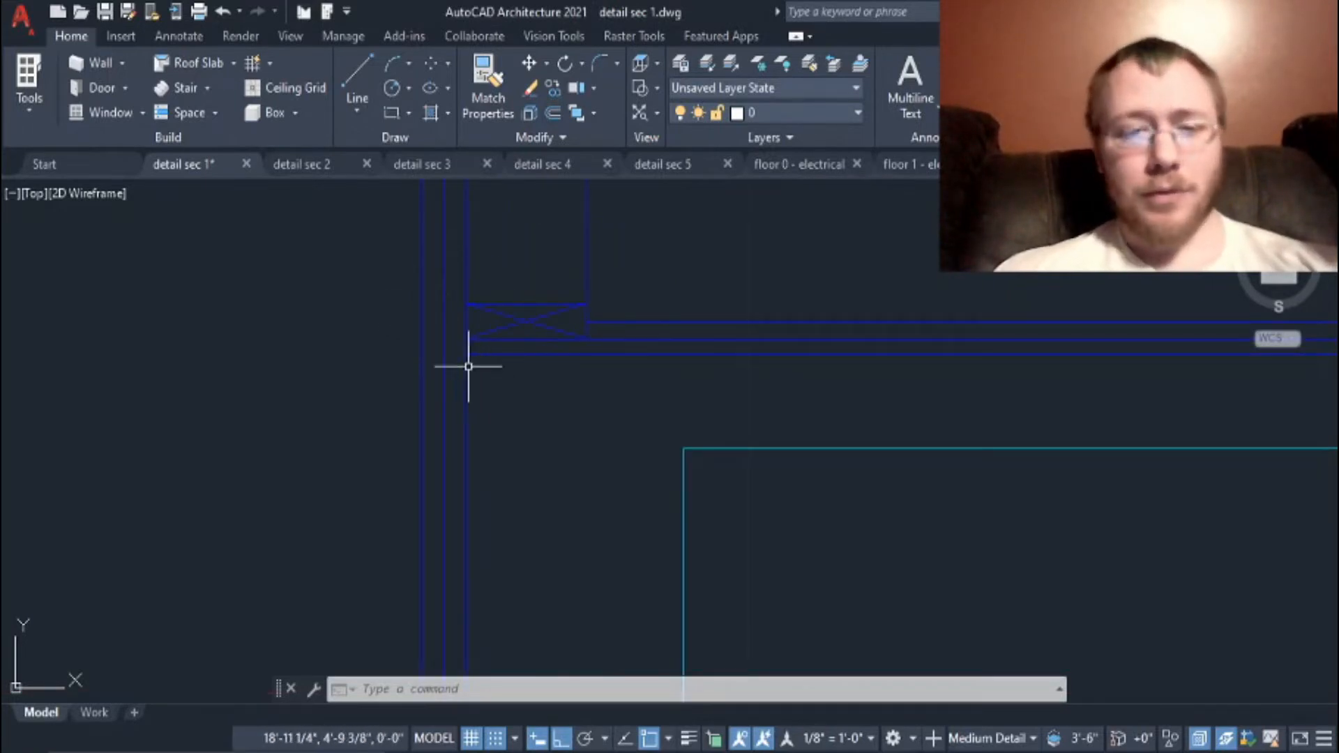
Step: Examine the crossed bottom plate at the base of the exterior wall and the stud space above it
middle_click_drag(454, 312, 444, 471)
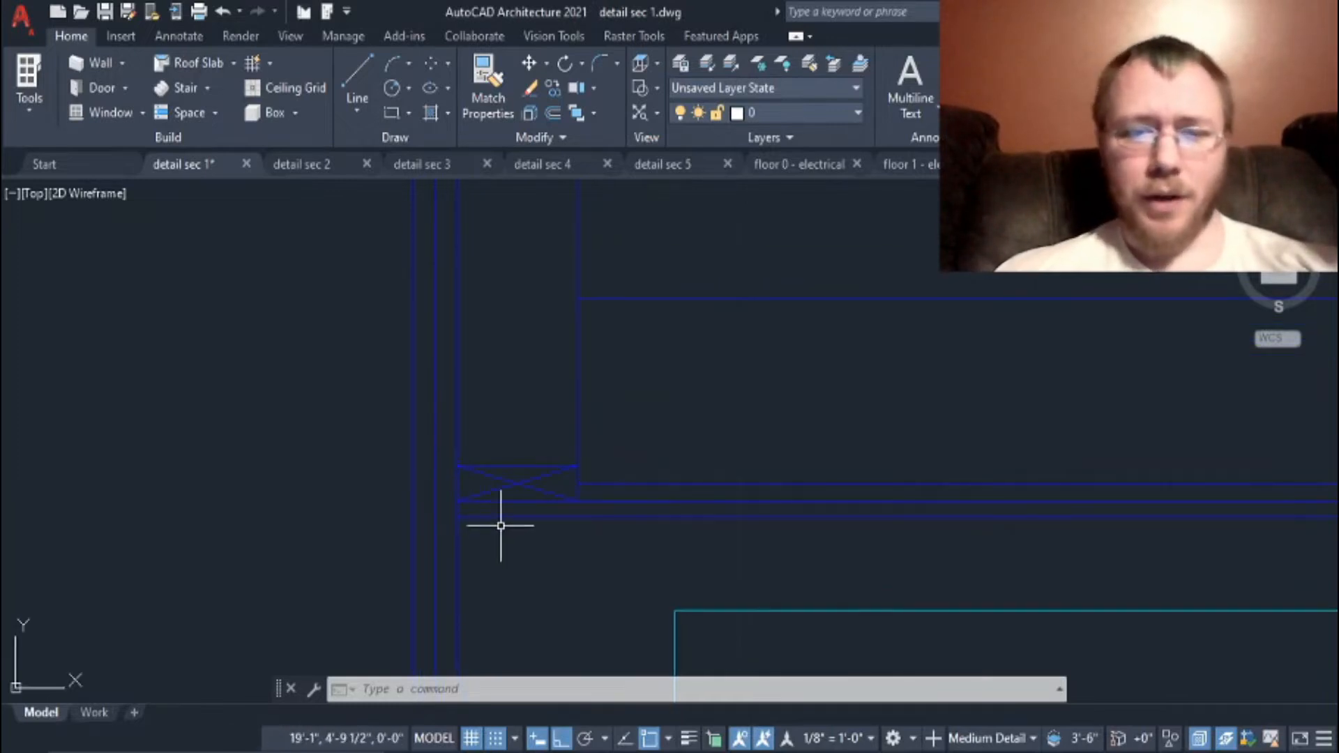
scroll(501, 525, "up", 2)
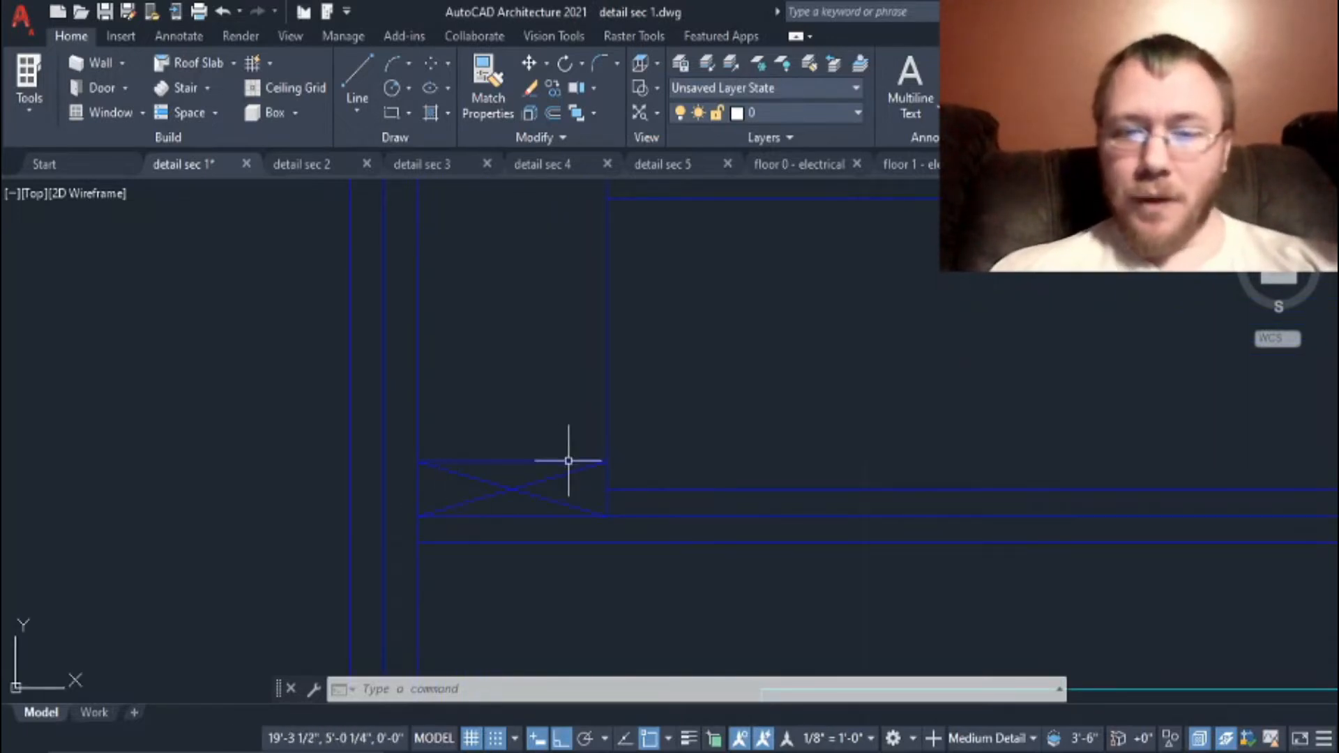
scroll(533, 532, "down", 5)
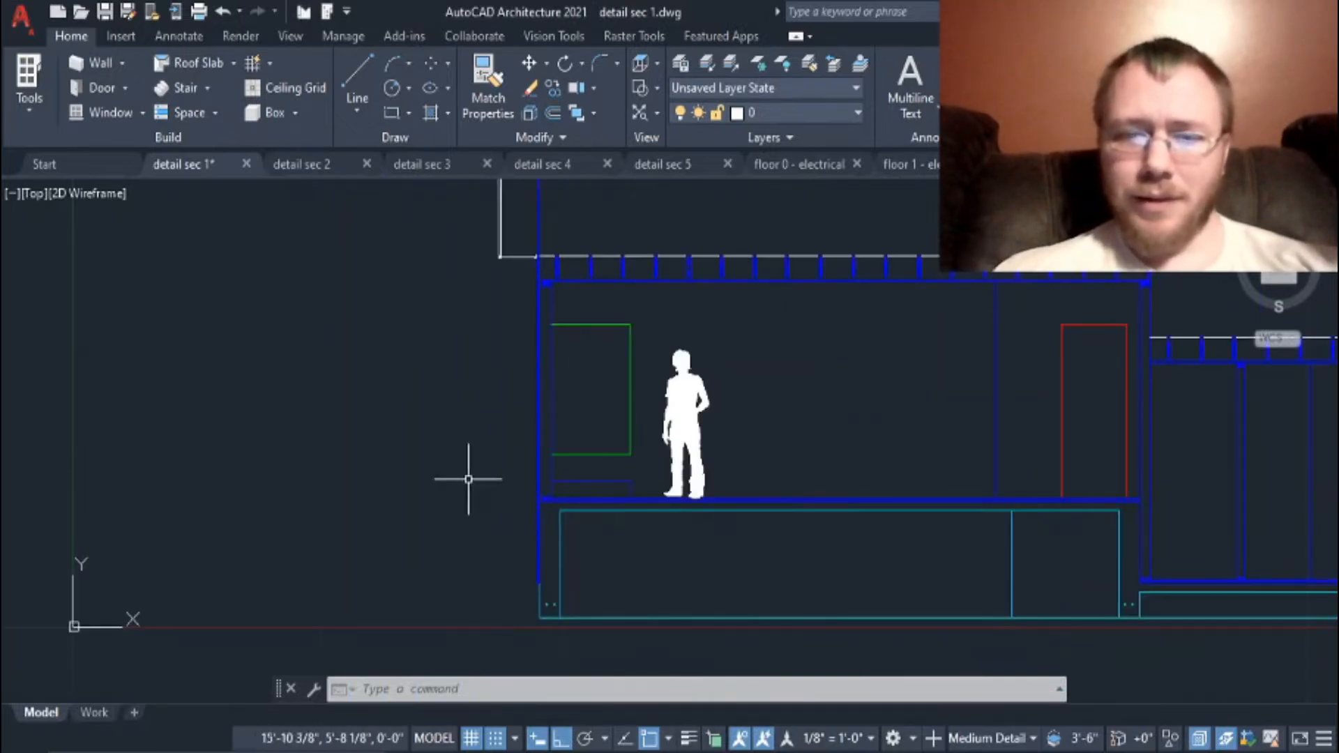
scroll(544, 488, "up", 5)
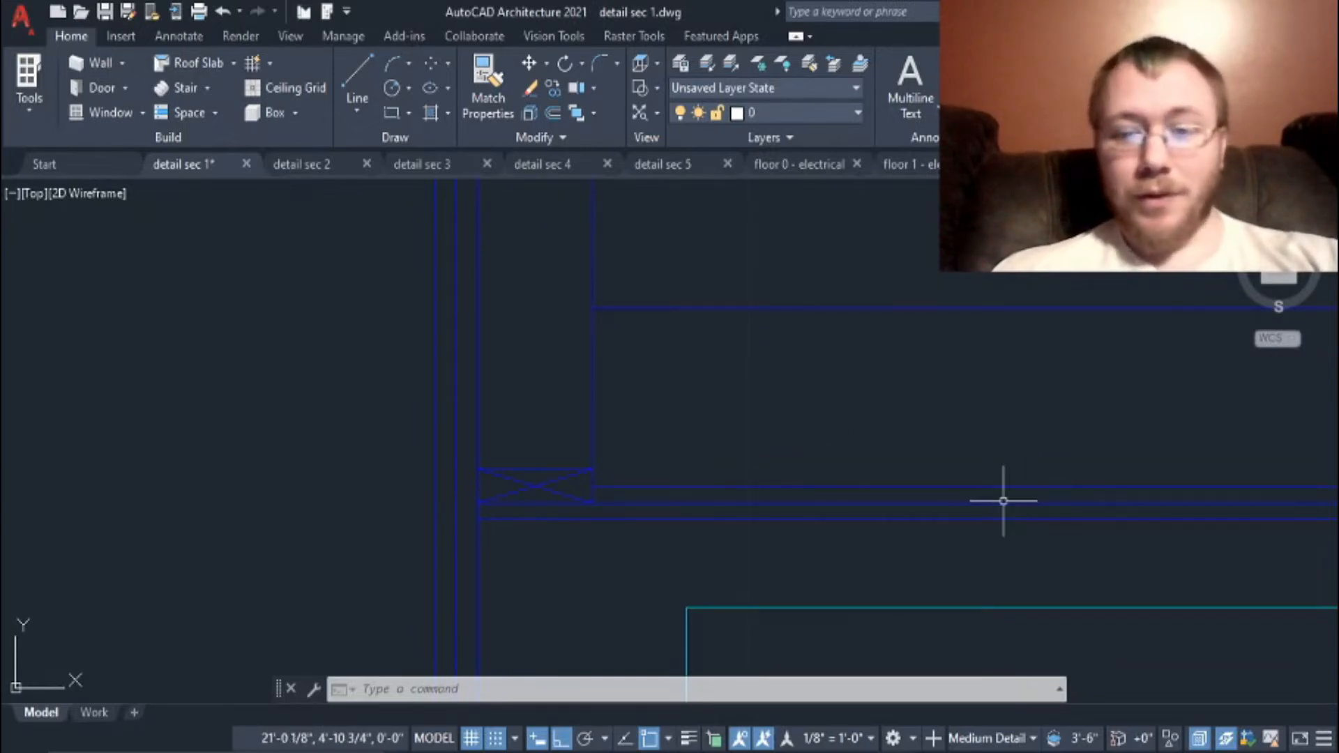
scroll(999, 520, "down", 4)
scroll(857, 523, "up", 5)
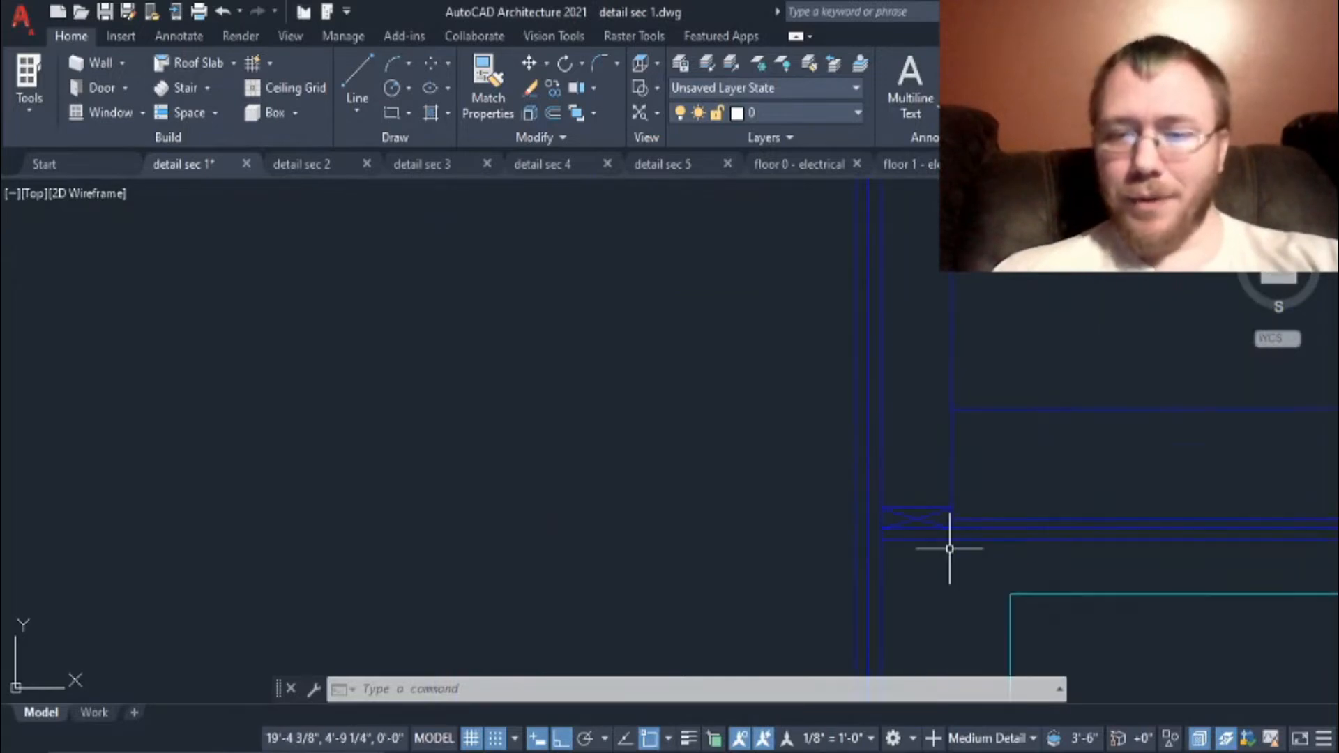
middle_click_drag(978, 499, 580, 509)
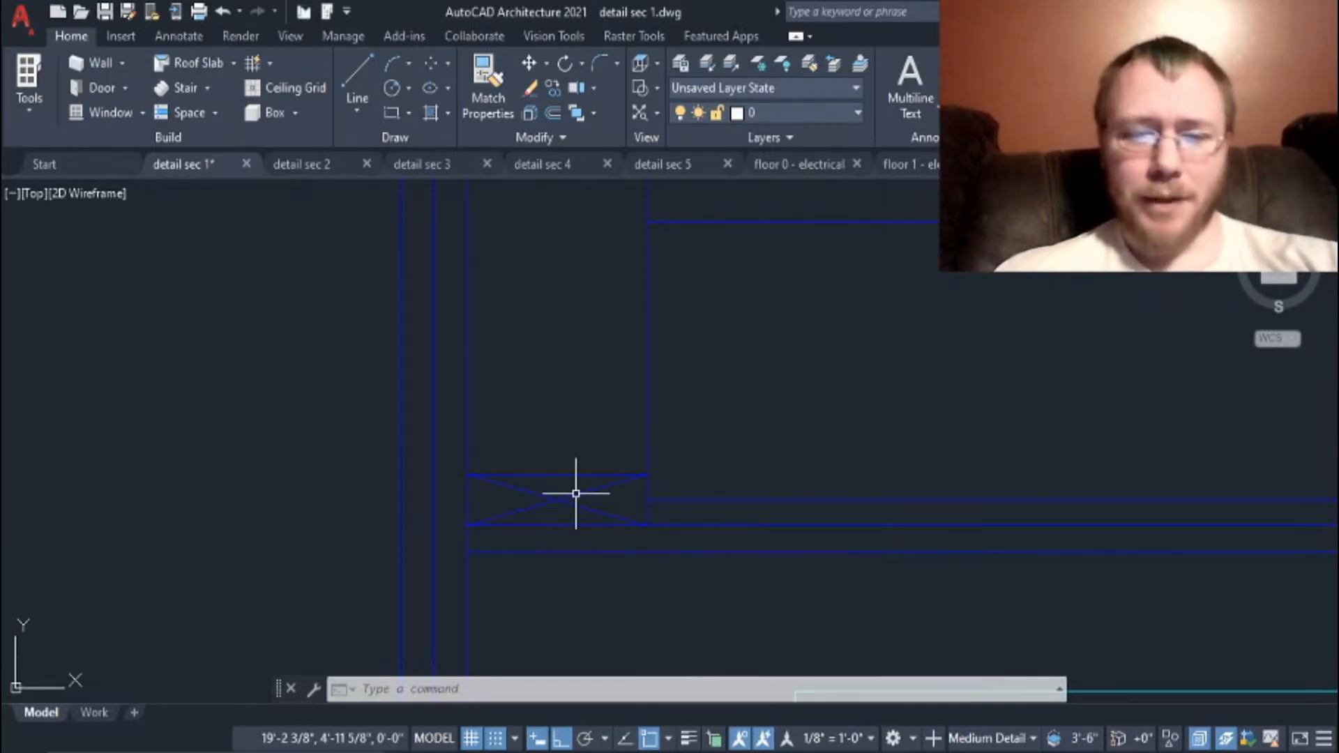
scroll(576, 493, "down", 3)
mouse_move(601, 498)
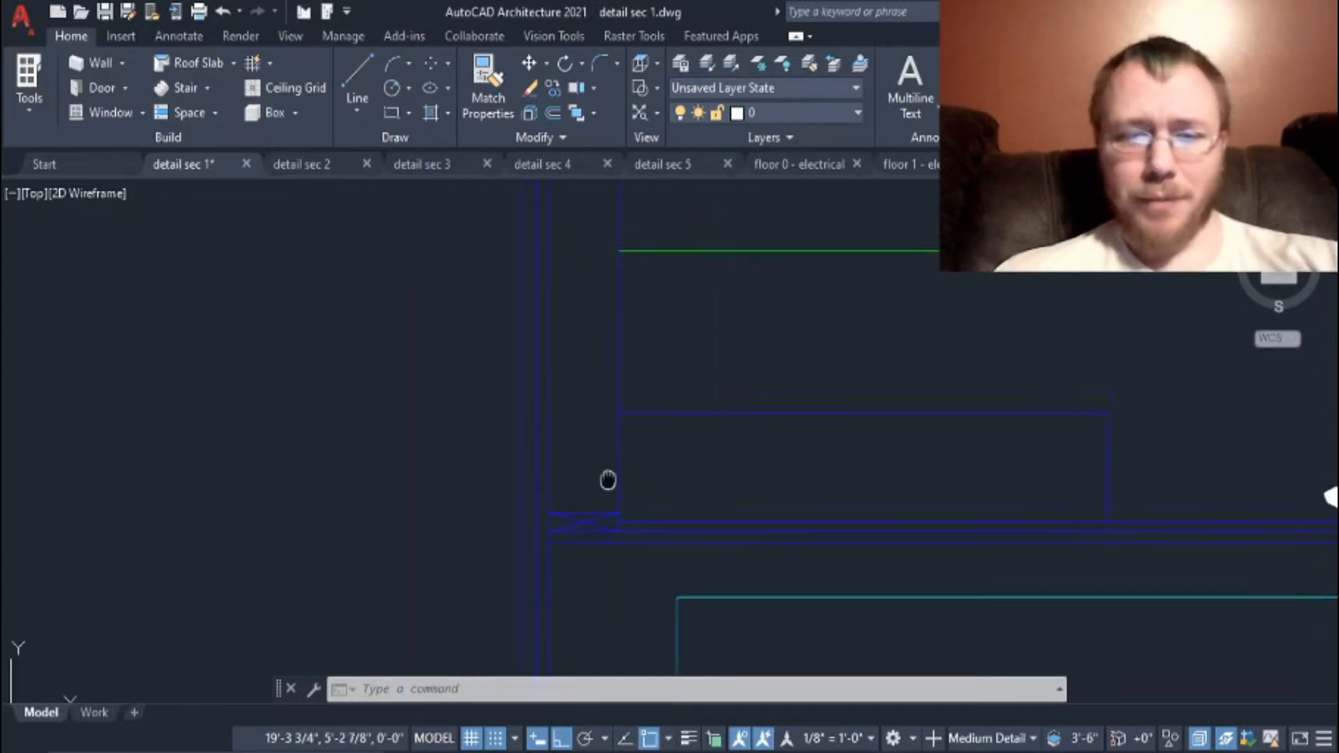
scroll(606, 481, "down", 2)
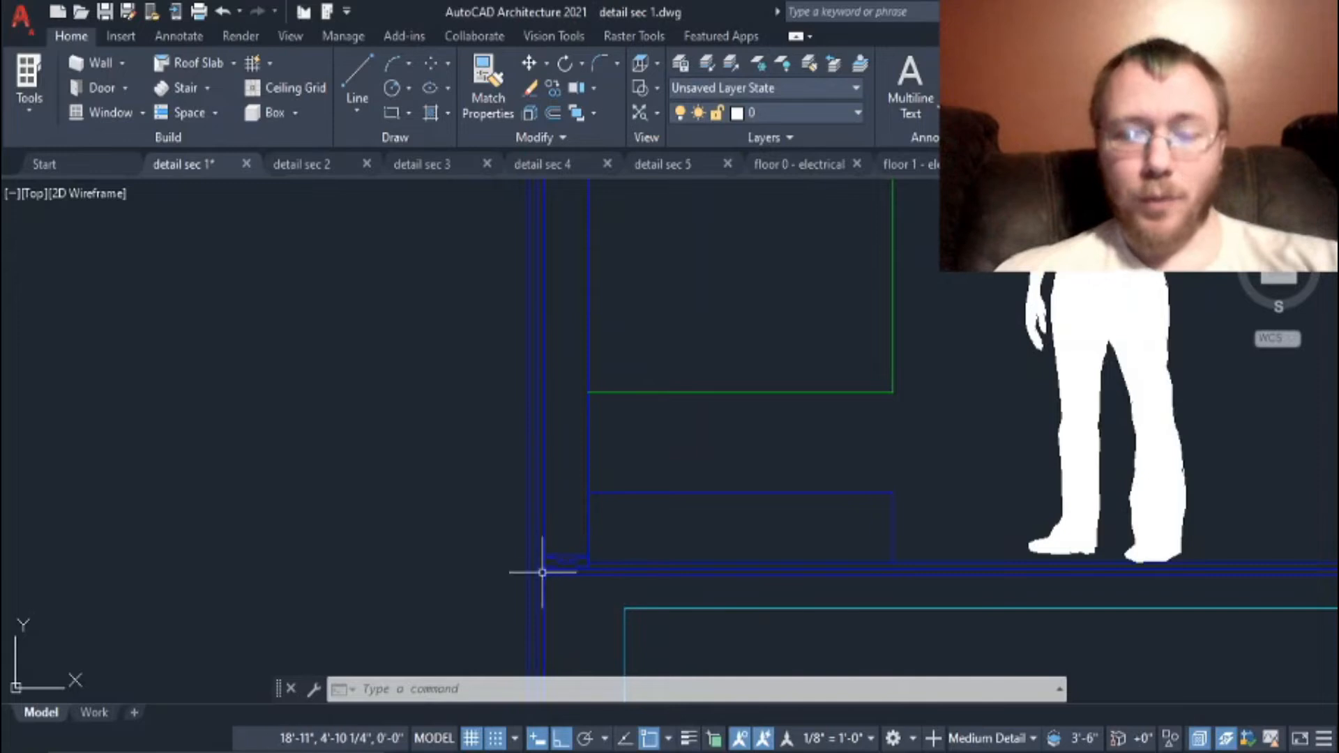
Step: Examine the doubled top plate of the exterior wall beneath the ceiling joists
scroll(562, 606, "up", 2)
middle_click_drag(598, 467, 598, 473)
scroll(595, 498, "down", 5)
middle_click_drag(582, 307, 560, 512)
scroll(559, 418, "up", 10)
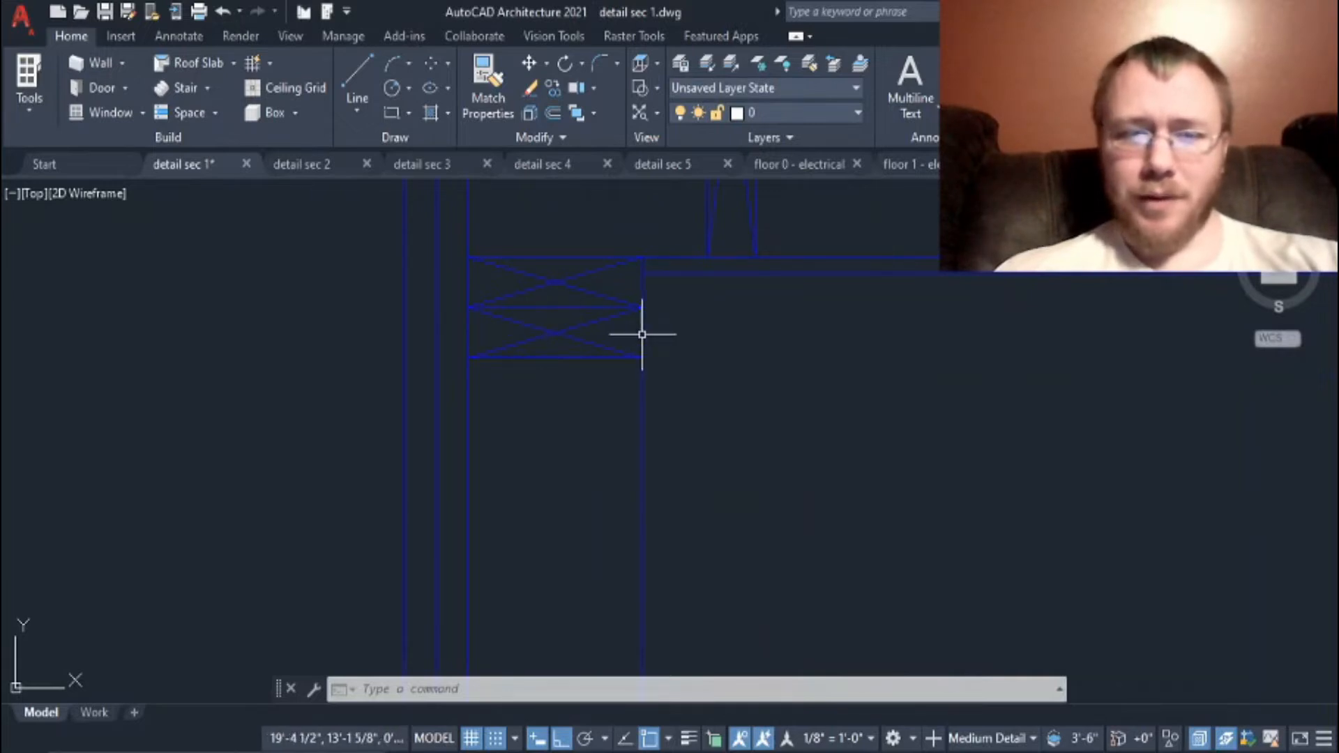
scroll(640, 449, "down", 5)
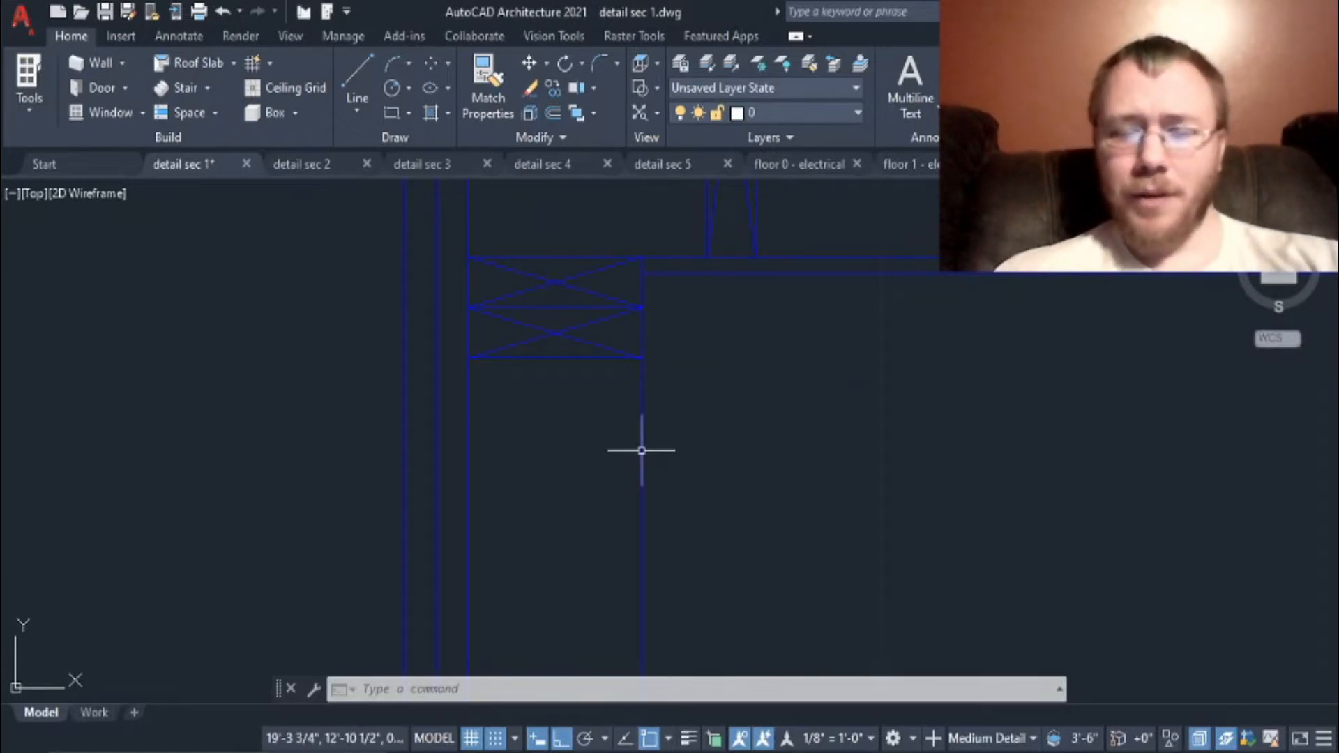
Step: Highlight the outline of the low ledge below the green window, then clear the selection
mouse_move(709, 544)
middle_mouse_down()
mouse_move(661, 457)
mouse_move(621, 300)
middle_mouse_up()
scroll(673, 471, "down", 4)
scroll(648, 557, "up", 4)
scroll(481, 464, "up", 2)
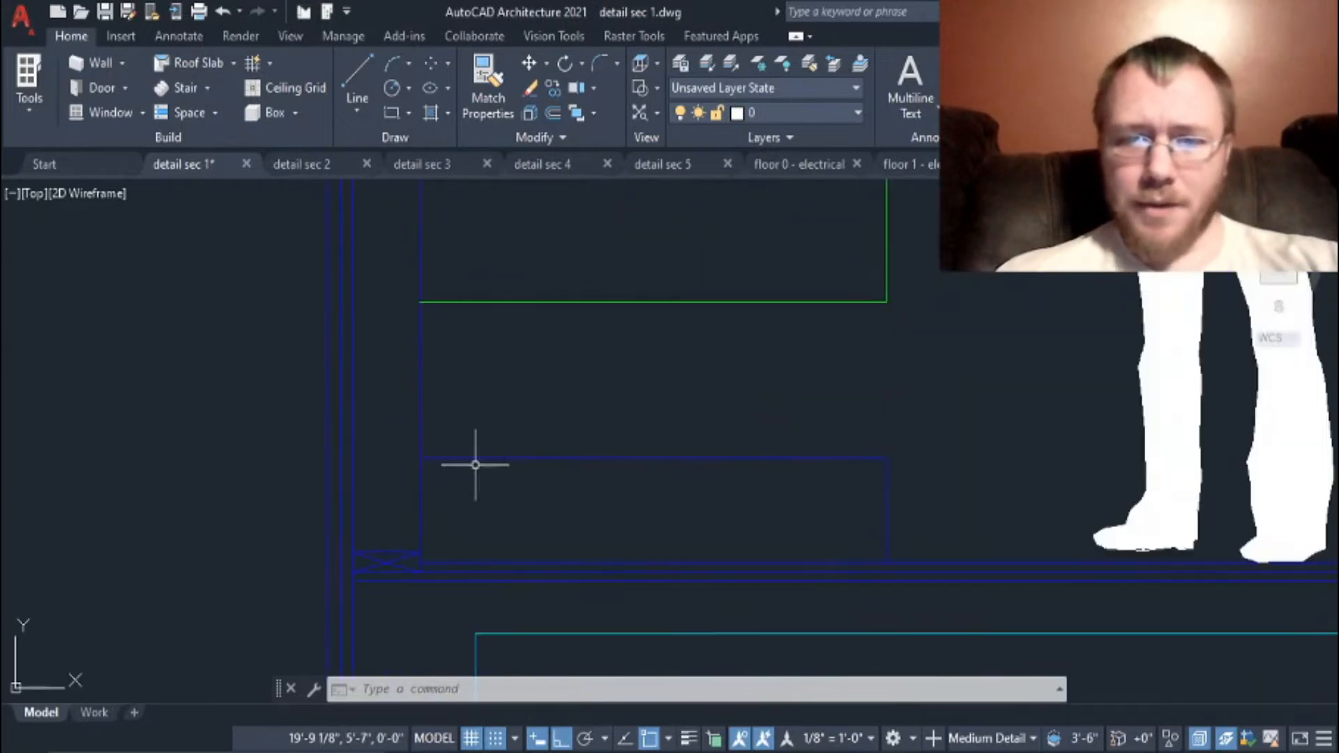
left_click(951, 418)
left_click(763, 541)
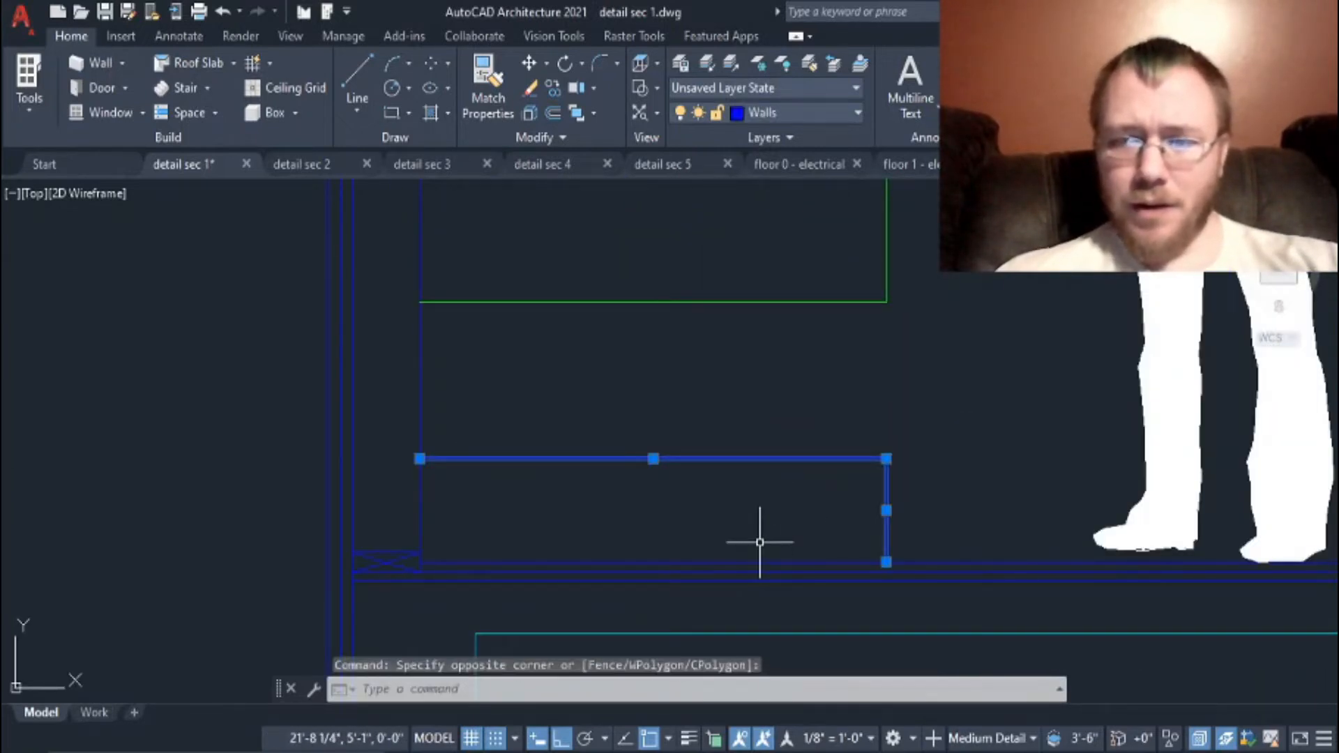
key("Escape")
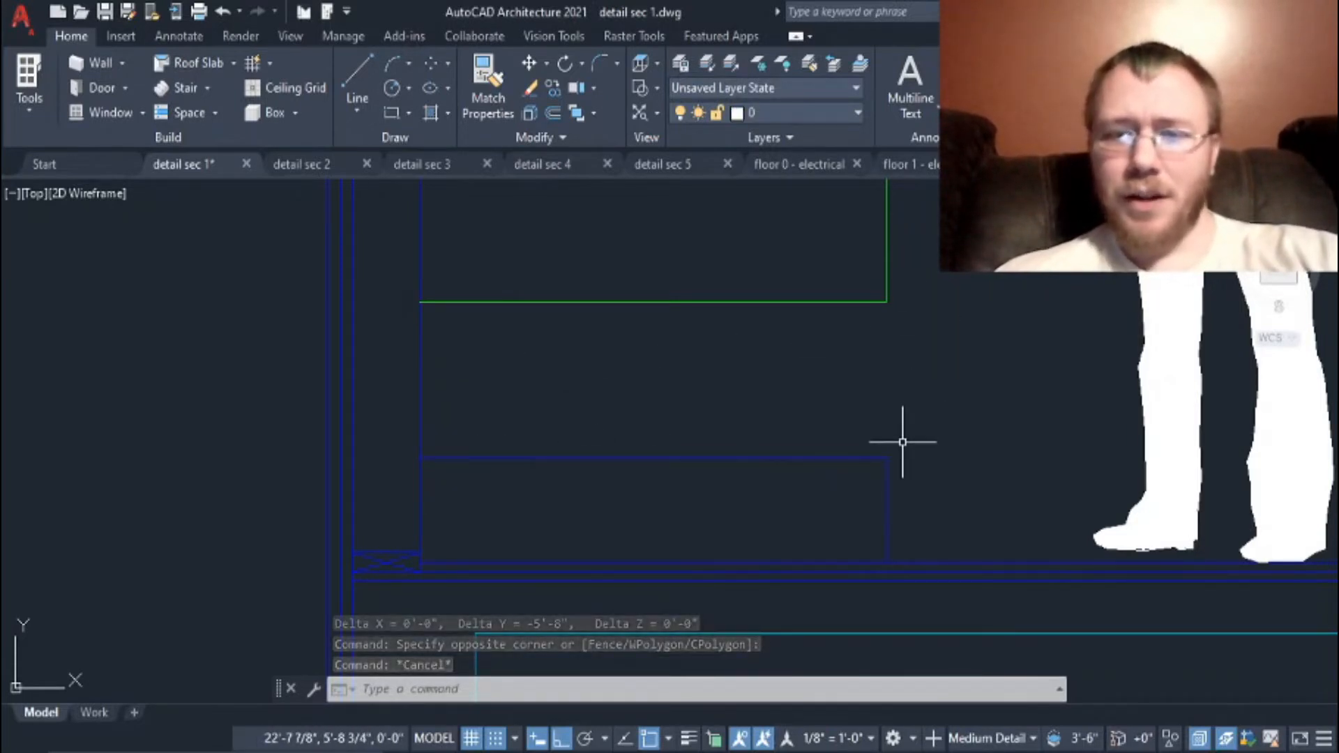
Step: Examine the green window outline and the floor layers between the low ledge and the human figure's feet
scroll(861, 365, "down", 2)
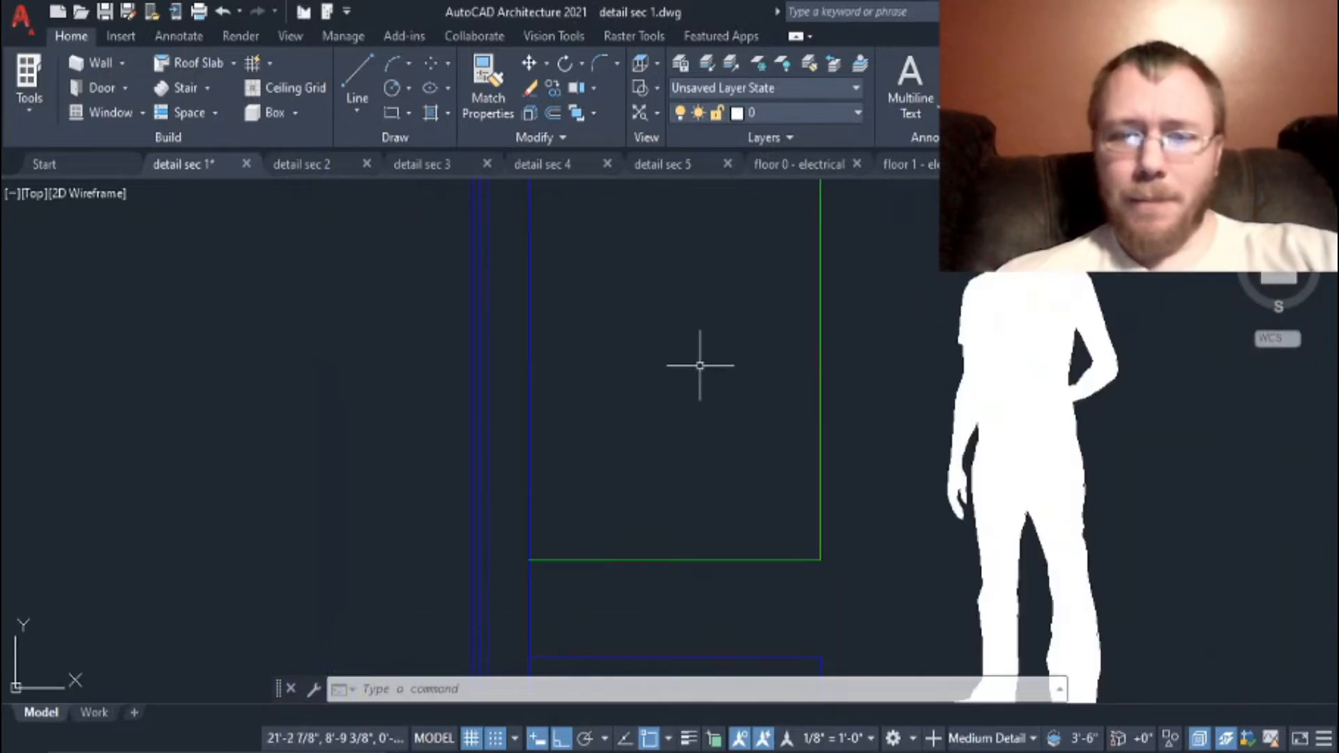
scroll(725, 419, "down", 3)
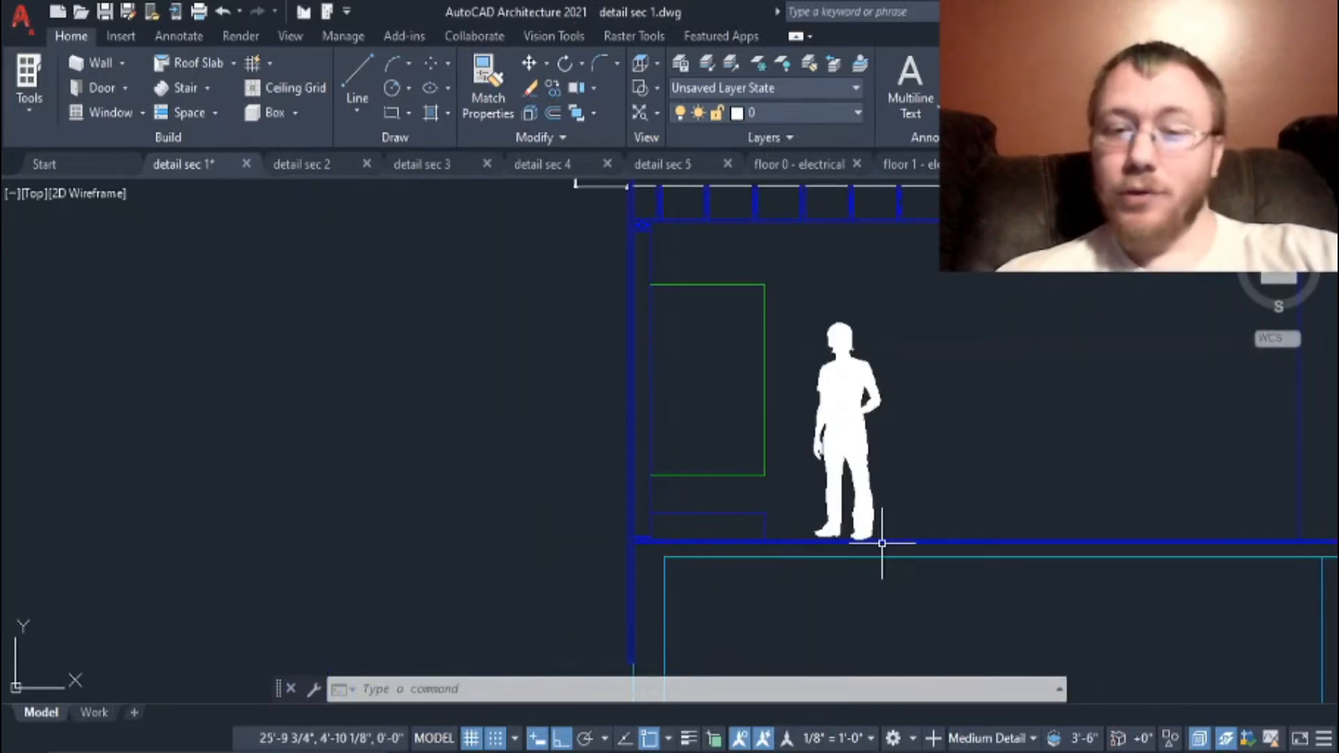
mouse_move(802, 479)
middle_mouse_down()
mouse_move(814, 469)
mouse_move(710, 494)
middle_mouse_up()
scroll(657, 519, "up", 4)
middle_click_drag(732, 580, 732, 577)
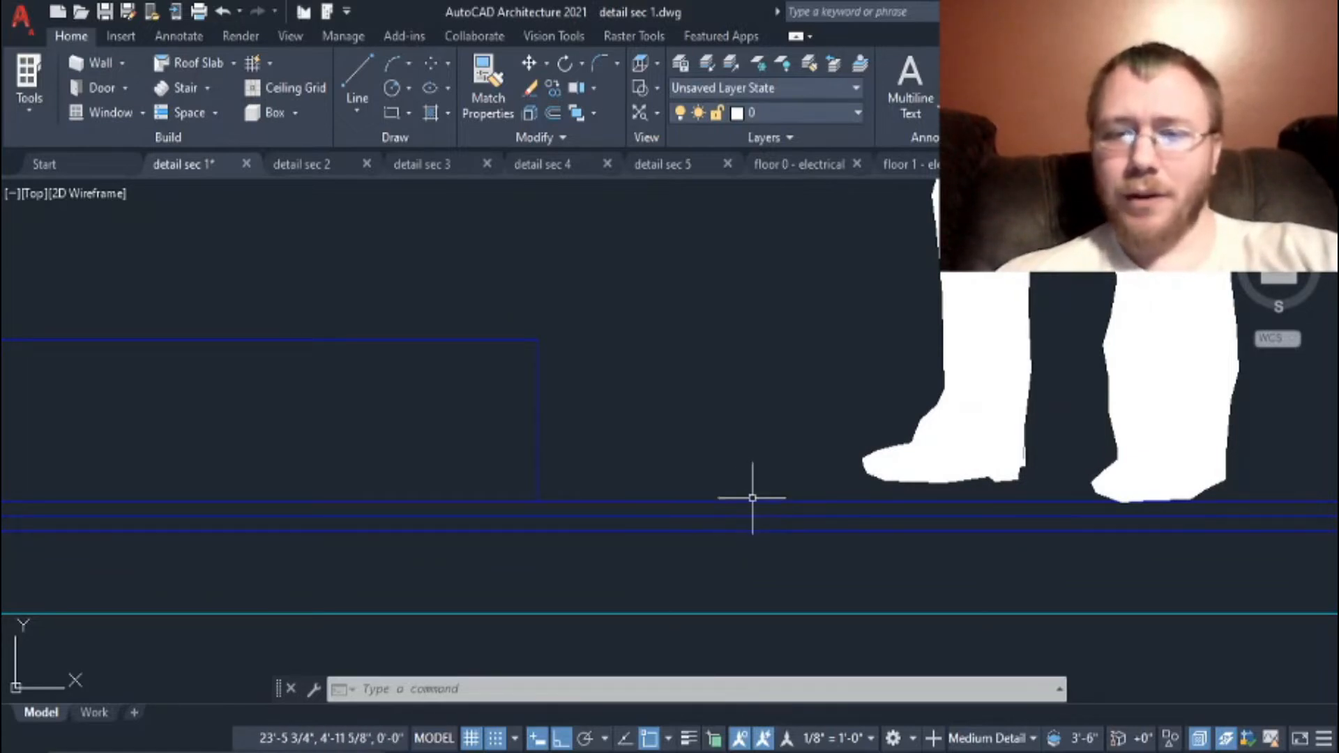
scroll(767, 453, "down", 6)
middle_click_drag(944, 542, 522, 572)
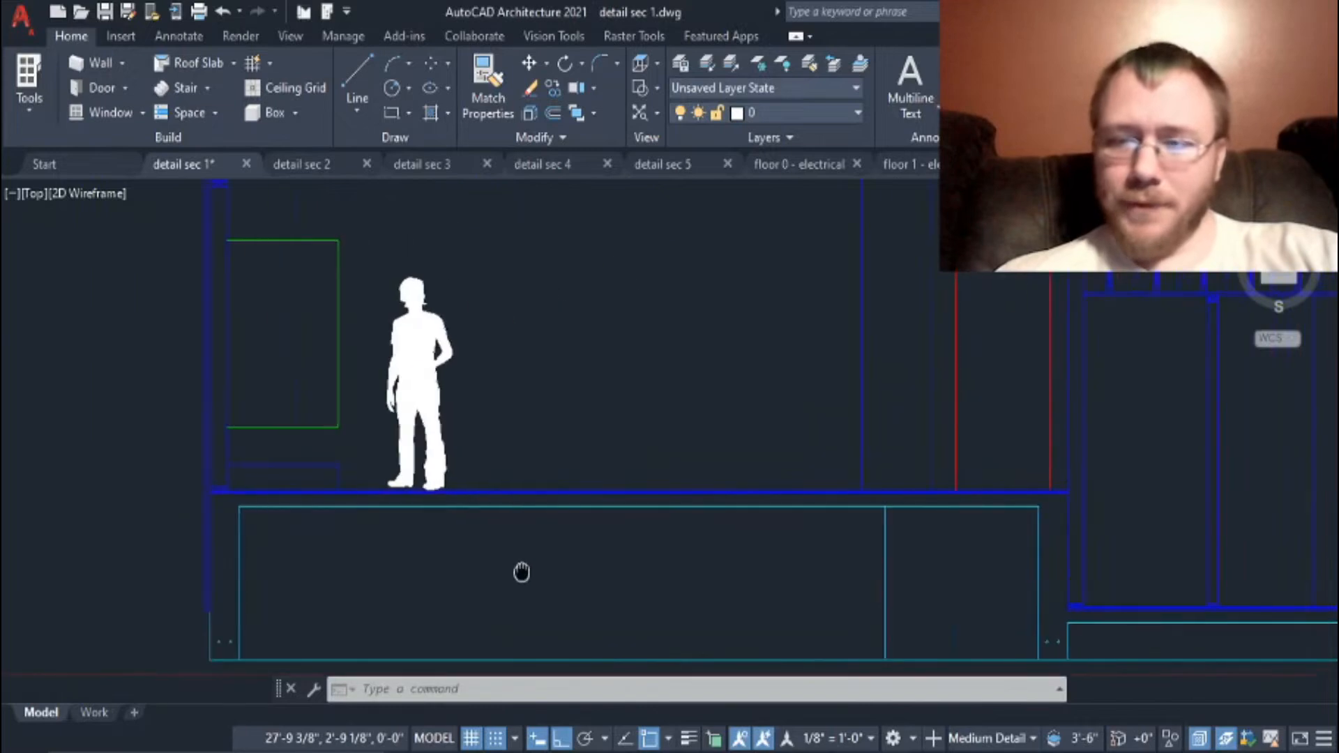
Step: Examine the row of ceiling joists above the raised room and the ceiling layer beneath them
scroll(521, 572, "down", 3)
scroll(636, 428, "up", 5)
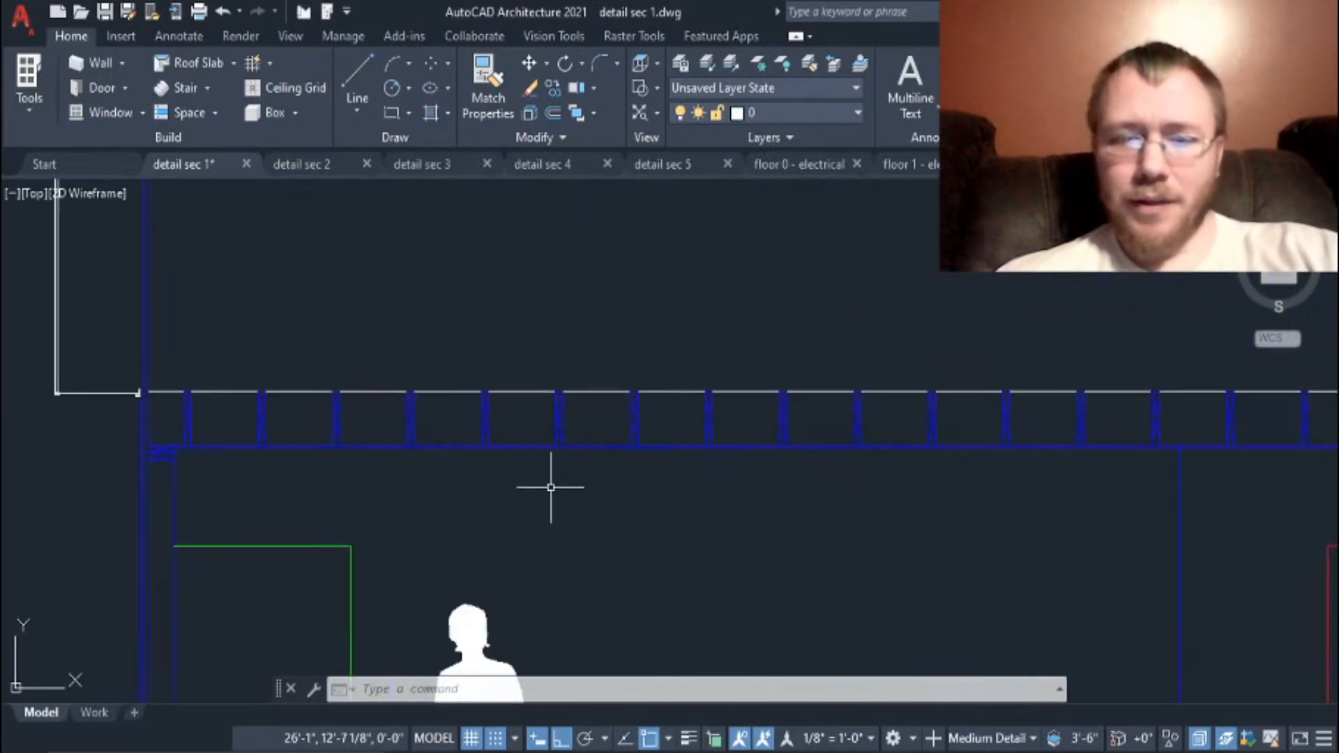
scroll(551, 487, "up", 5)
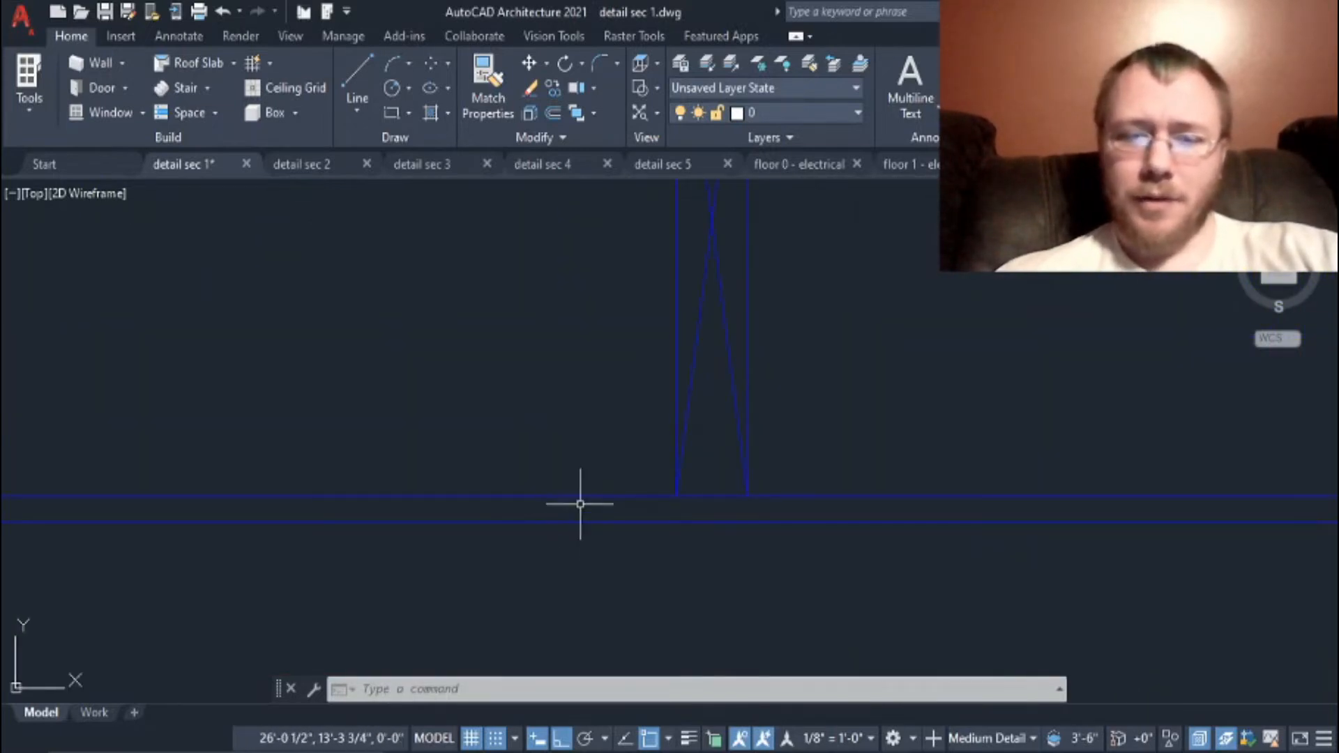
scroll(694, 397, "down", 4)
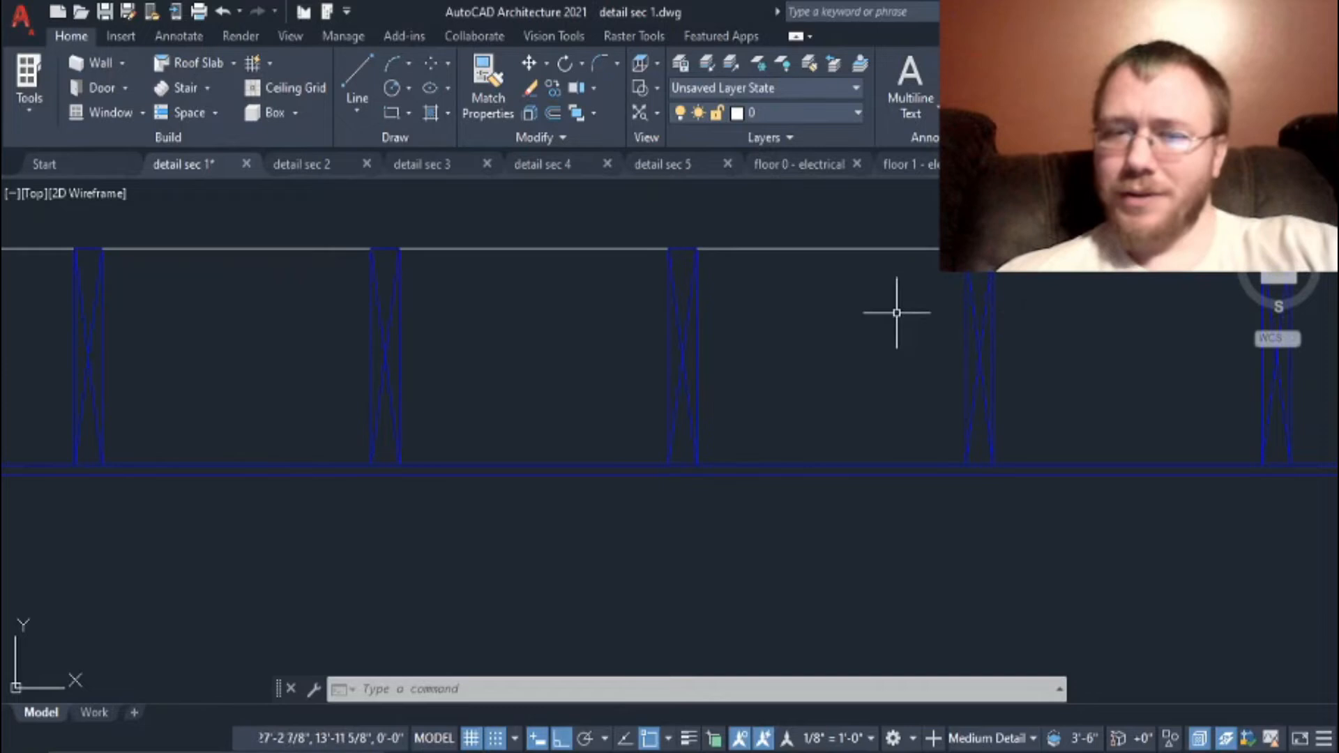
Step: Examine the full roof profile above the raised room and the layers along its upper edge
scroll(830, 558, "down", 5)
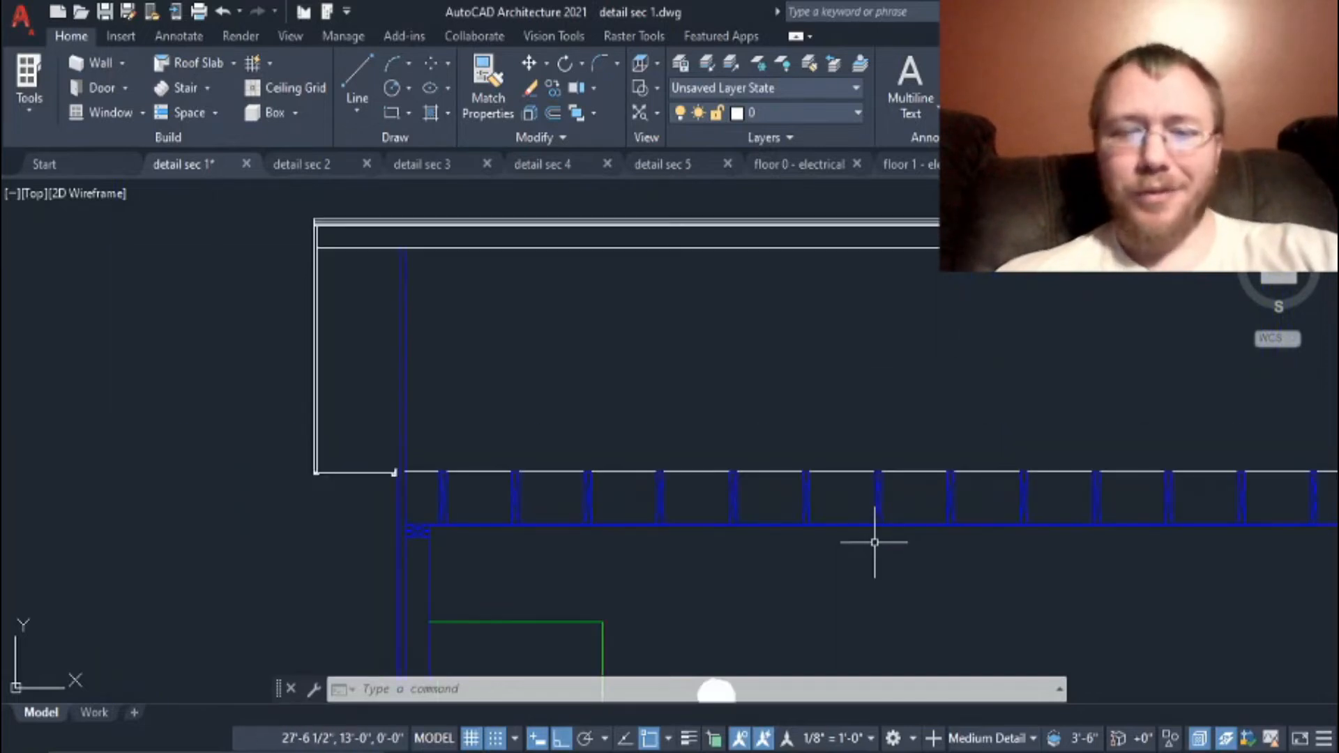
scroll(935, 412, "down", 6)
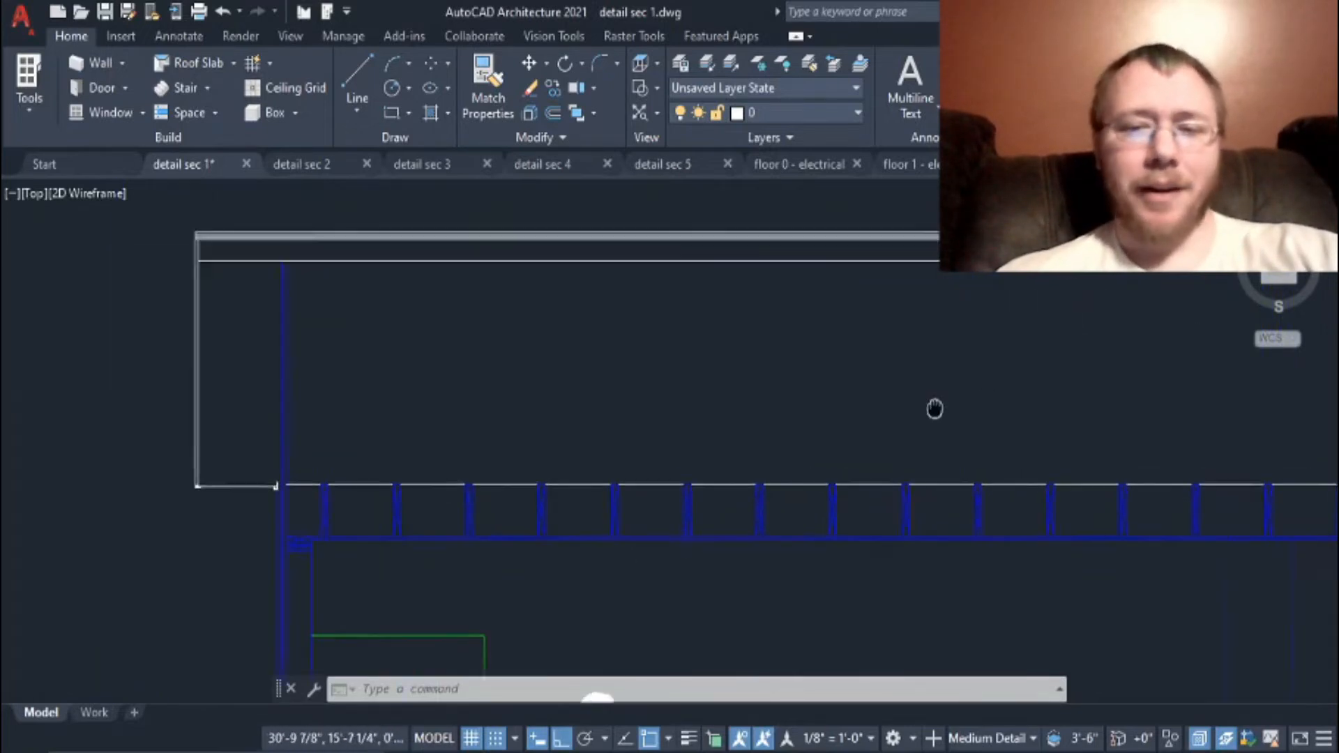
middle_click_drag(992, 403, 560, 431)
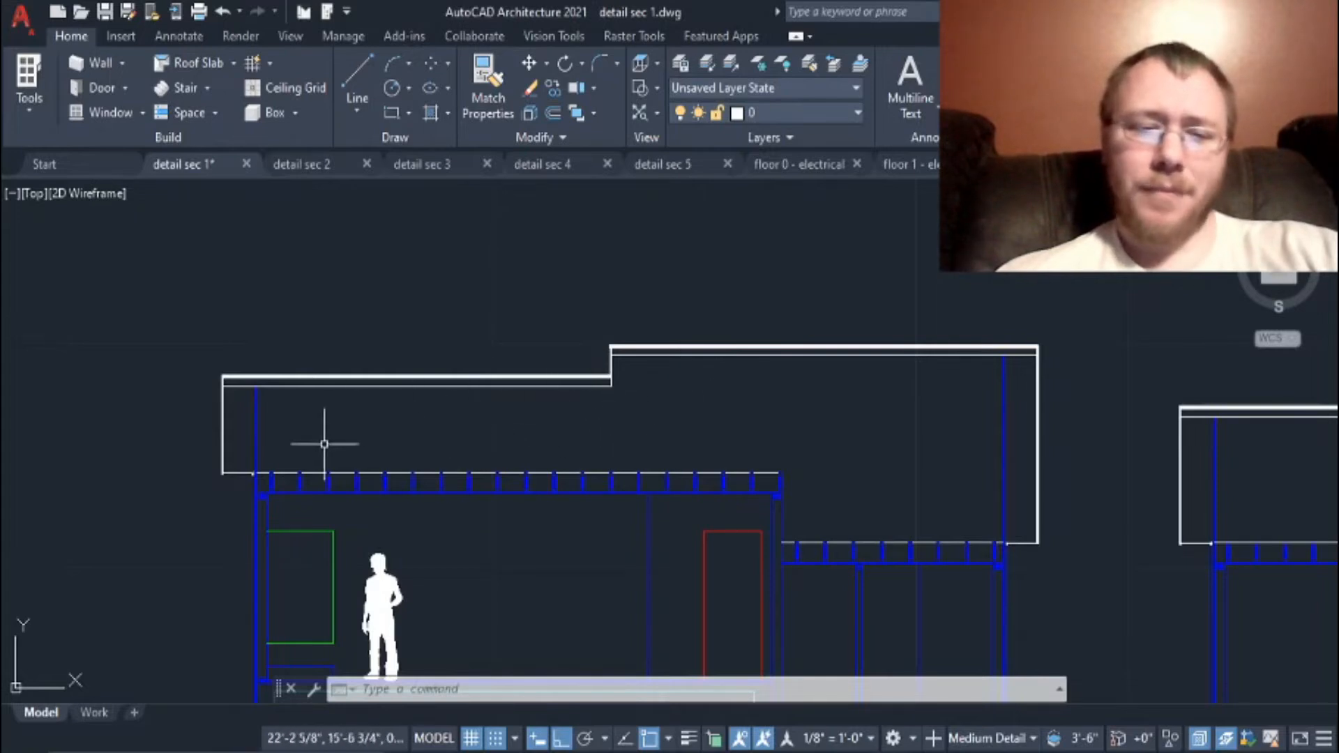
scroll(268, 397, "up", 5)
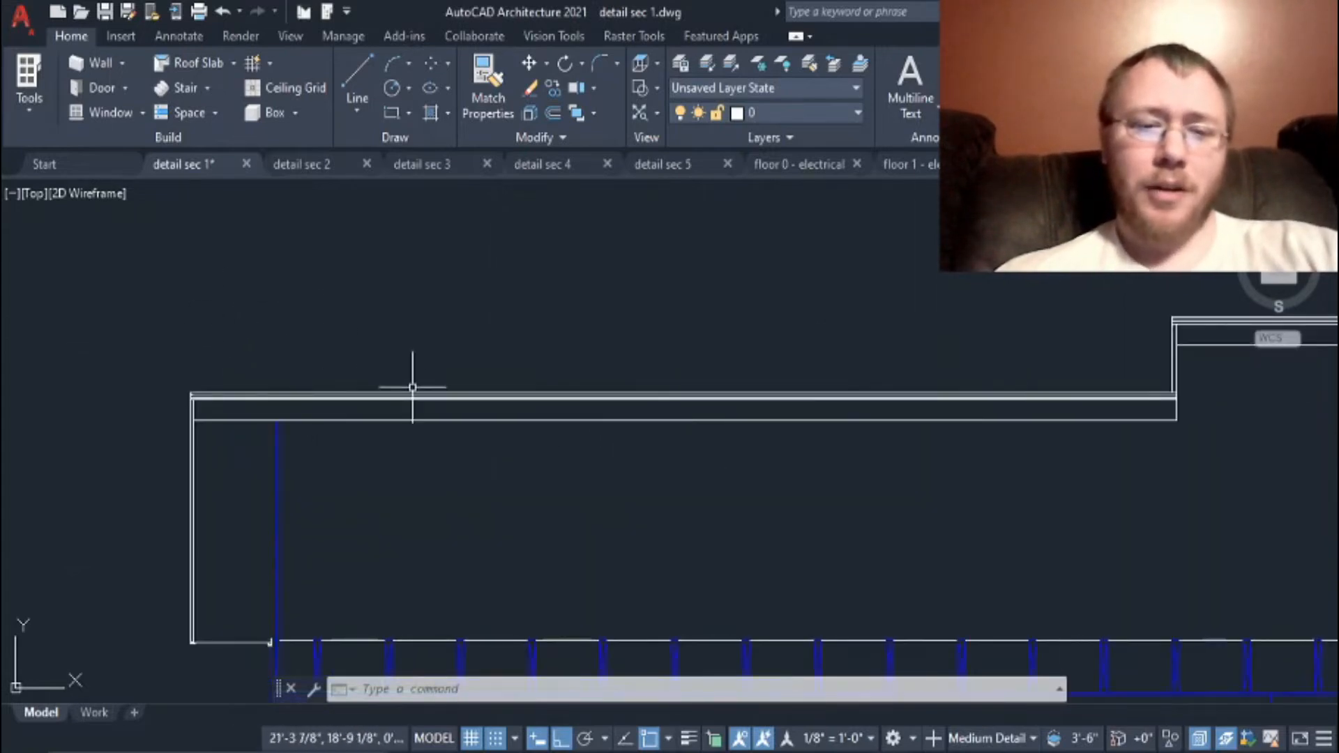
scroll(543, 307, "up", 1)
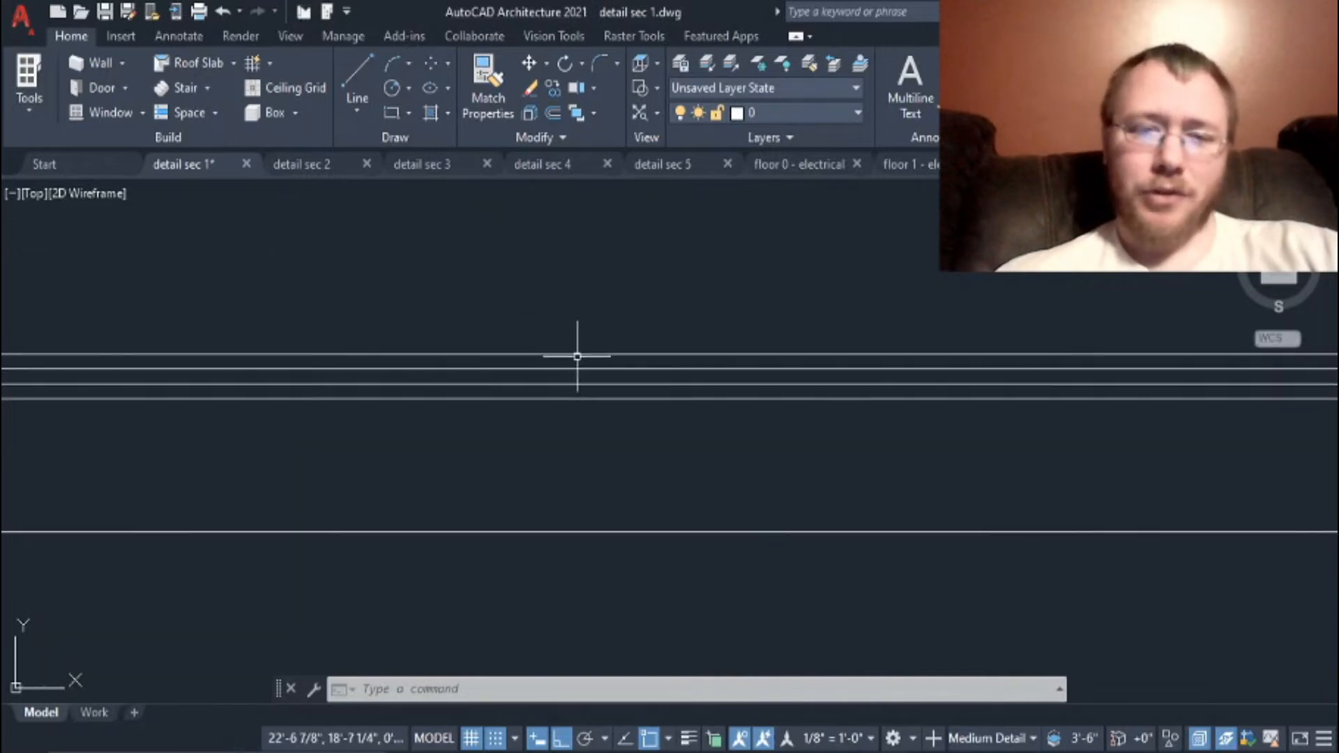
scroll(646, 538, "down", 8)
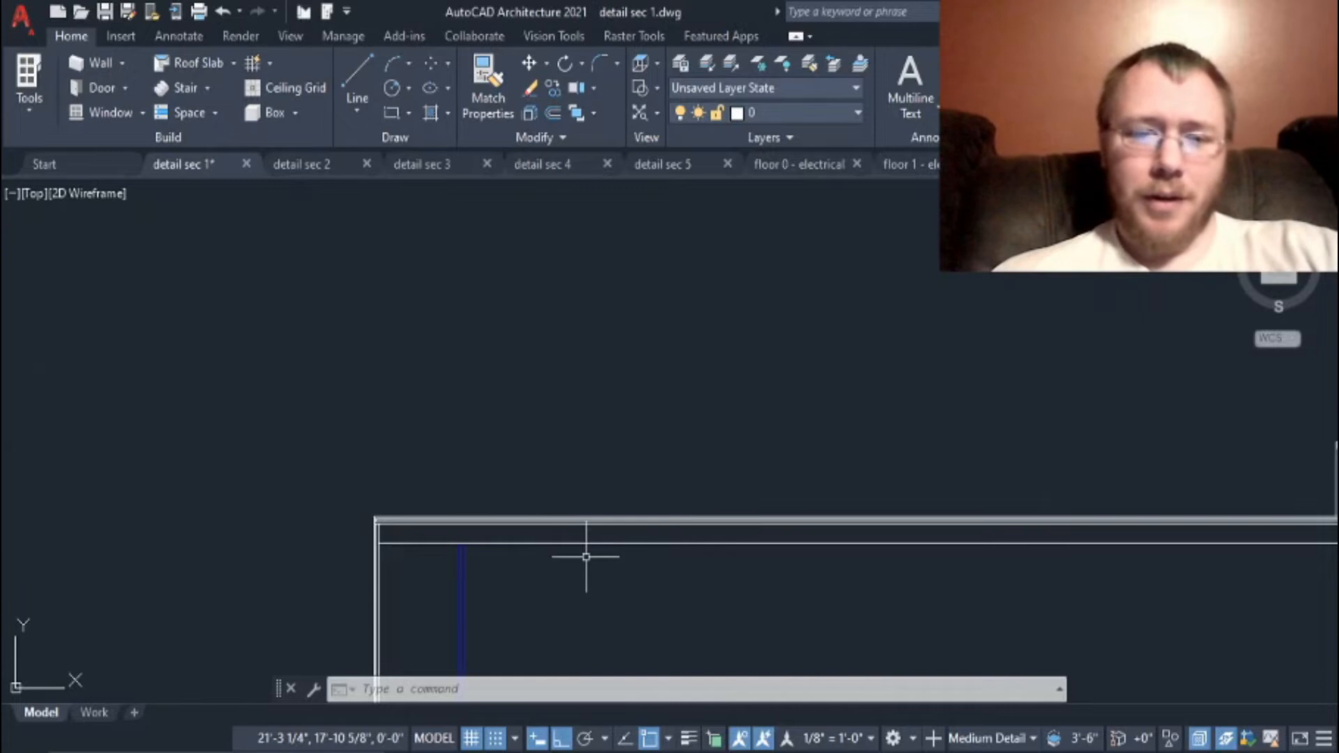
scroll(547, 538, "up", 4)
scroll(452, 521, "down", 2)
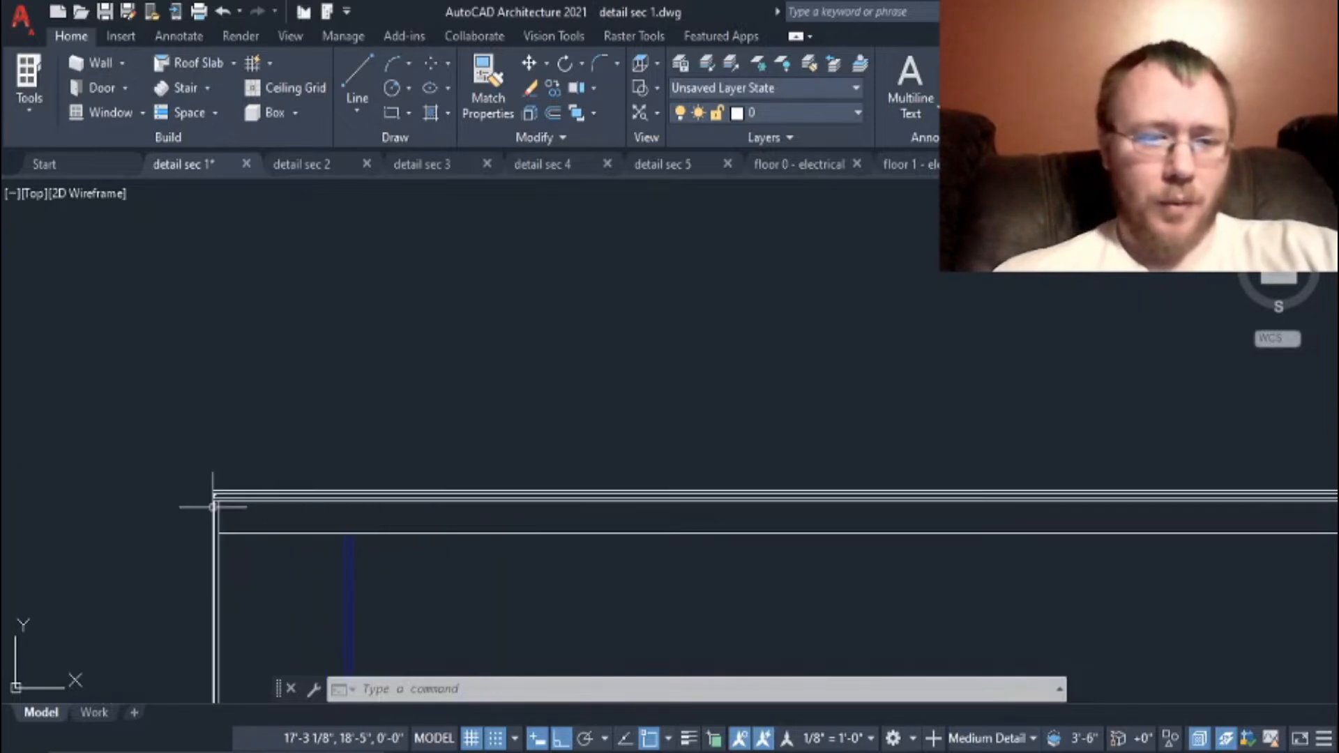
Step: Examine the roof's outer corner where the roof layers meet the vertical fascia, following the fascia down to the overhang
middle_click_drag(370, 537, 841, 367)
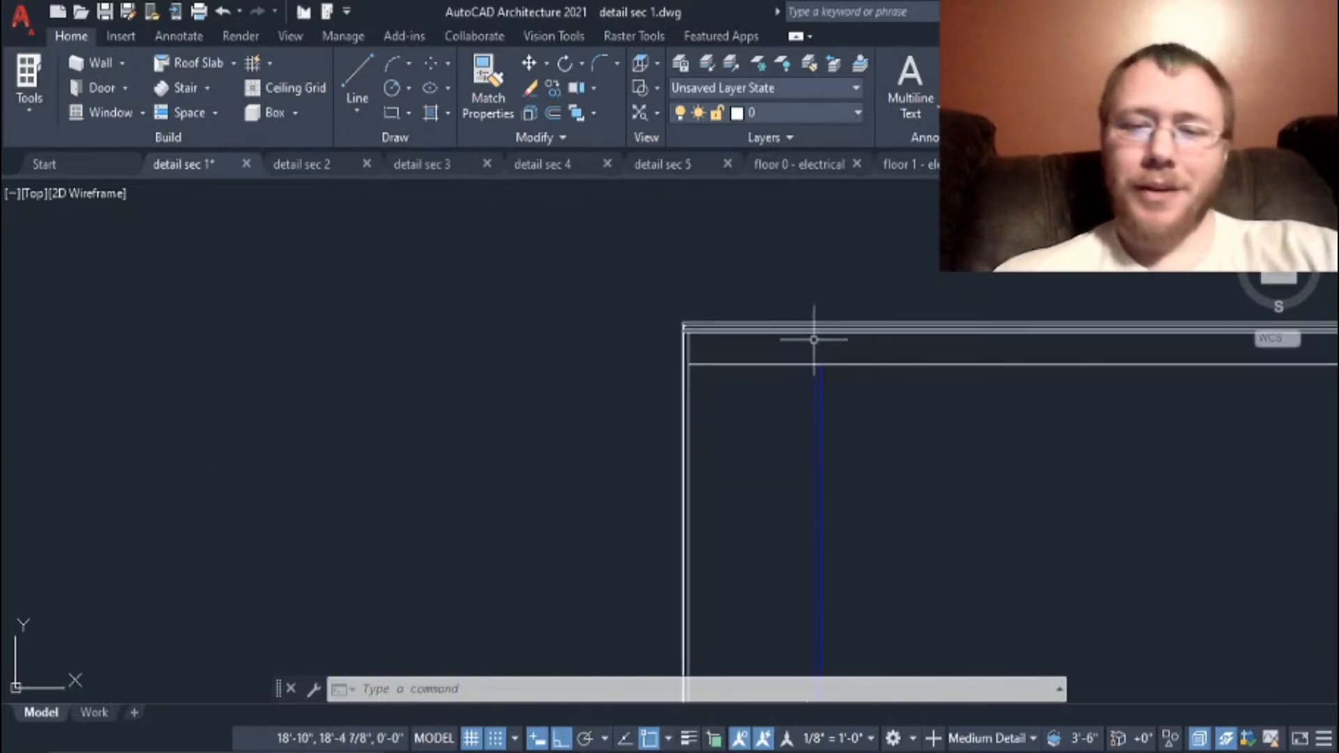
scroll(884, 475, "down", 2)
scroll(765, 388, "up", 5)
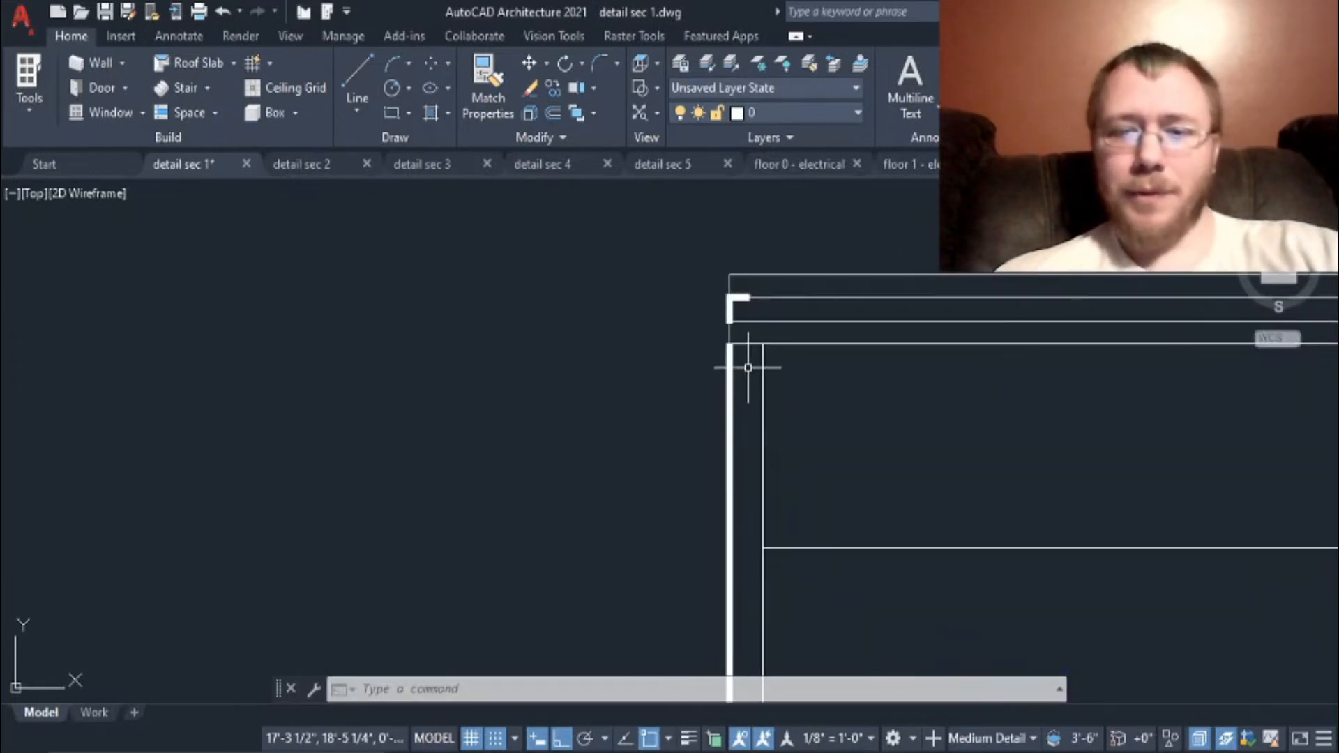
scroll(748, 368, "down", 3)
middle_click_drag(758, 585, 767, 317)
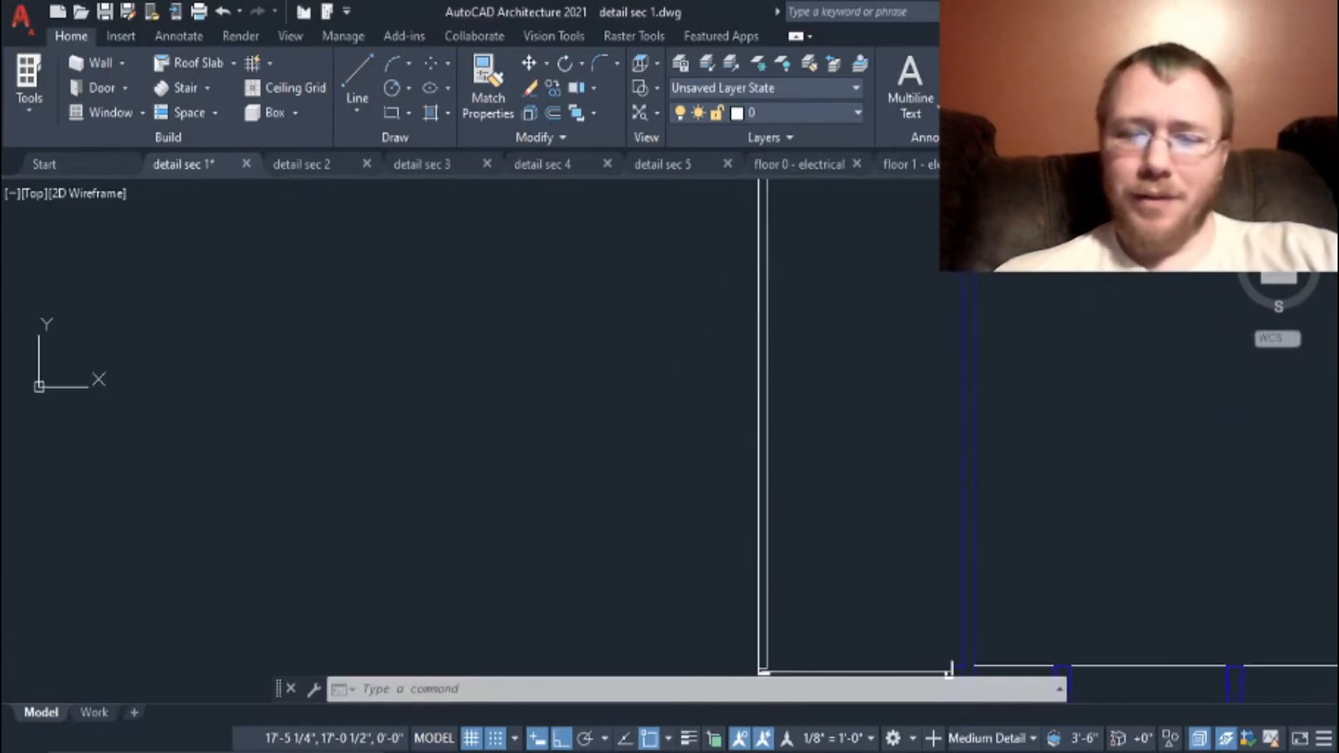
Step: Examine the soffit between the fascia's lower edge and the exterior wall, including the trim pieces at both ends
middle_click_drag(793, 528, 828, 347)
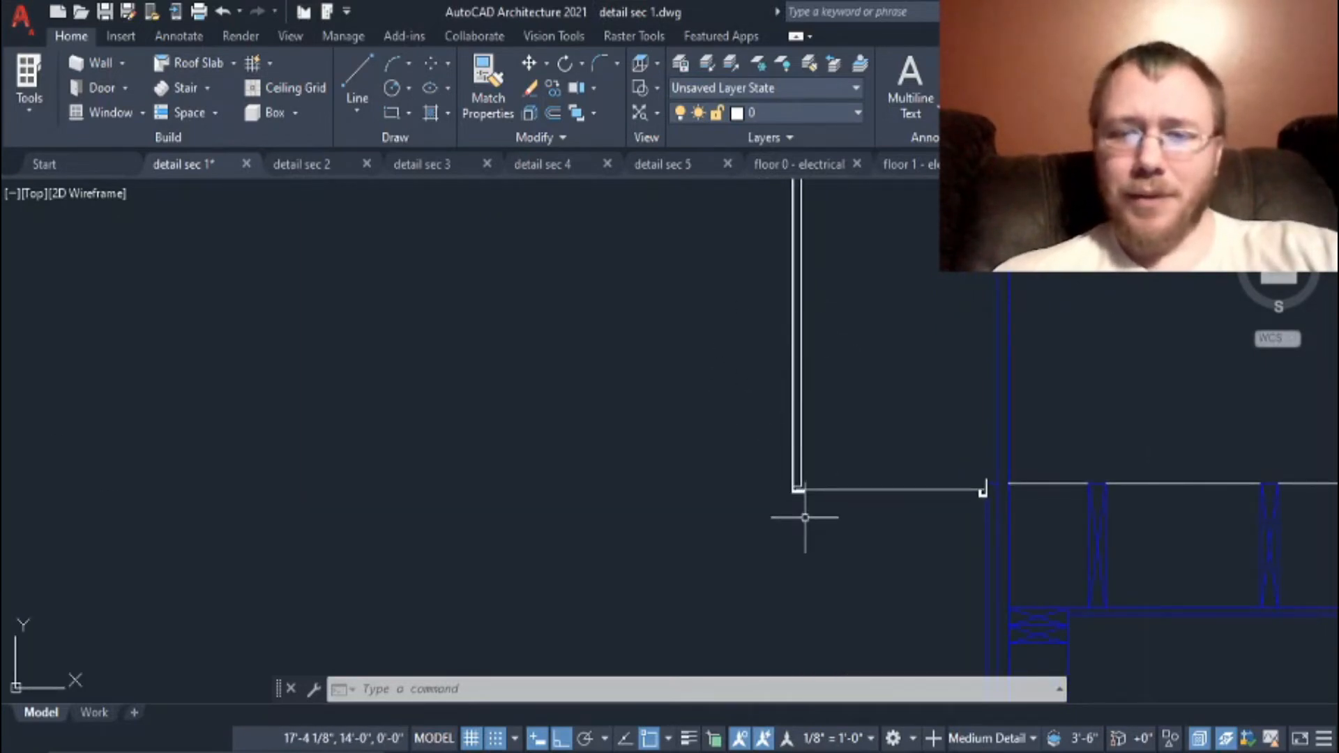
scroll(805, 517, "up", 5)
middle_click_drag(886, 442, 455, 470)
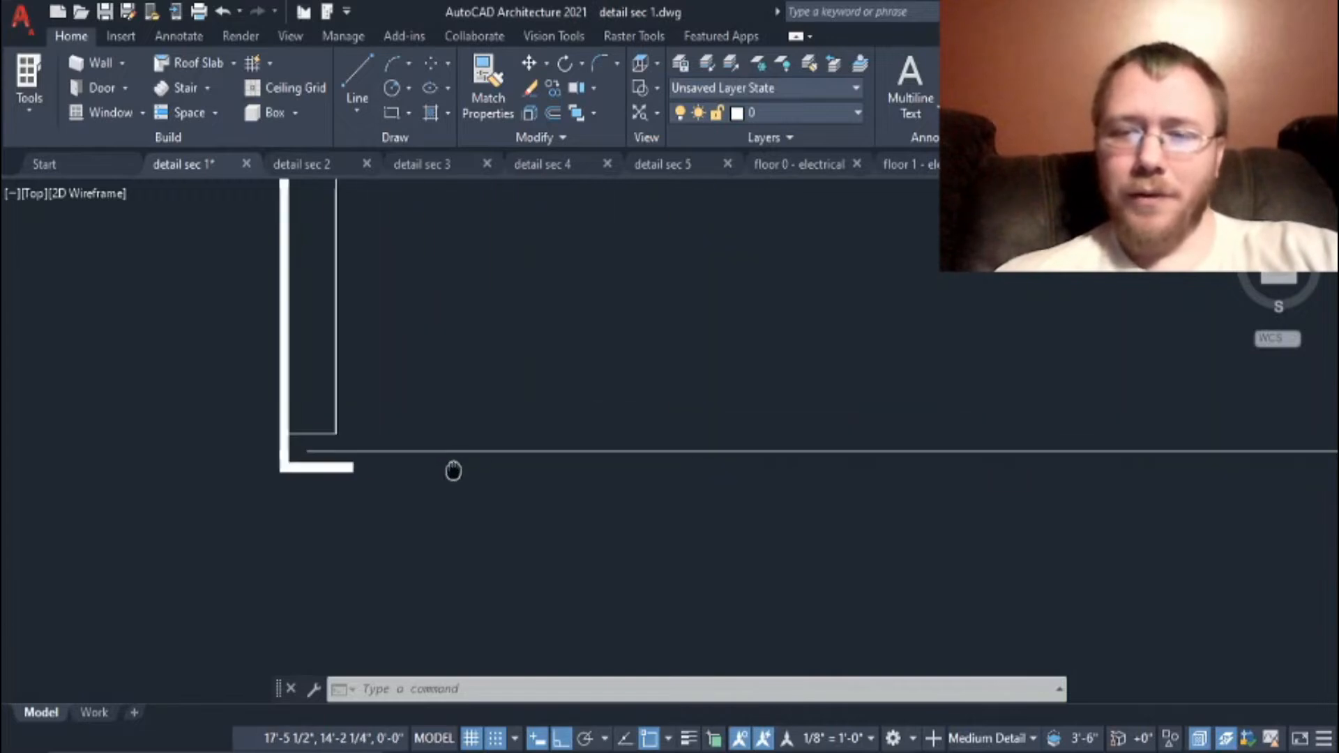
scroll(335, 454, "down", 2)
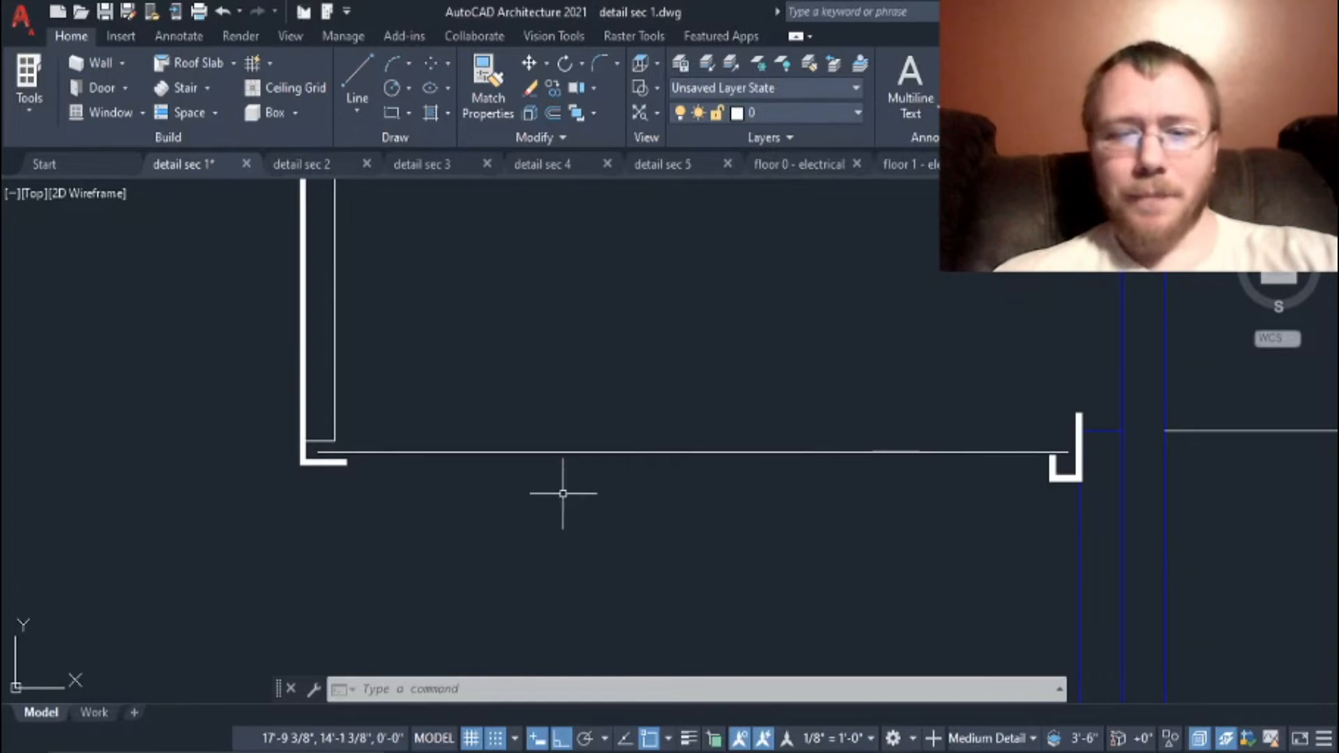
scroll(532, 463, "down", 8)
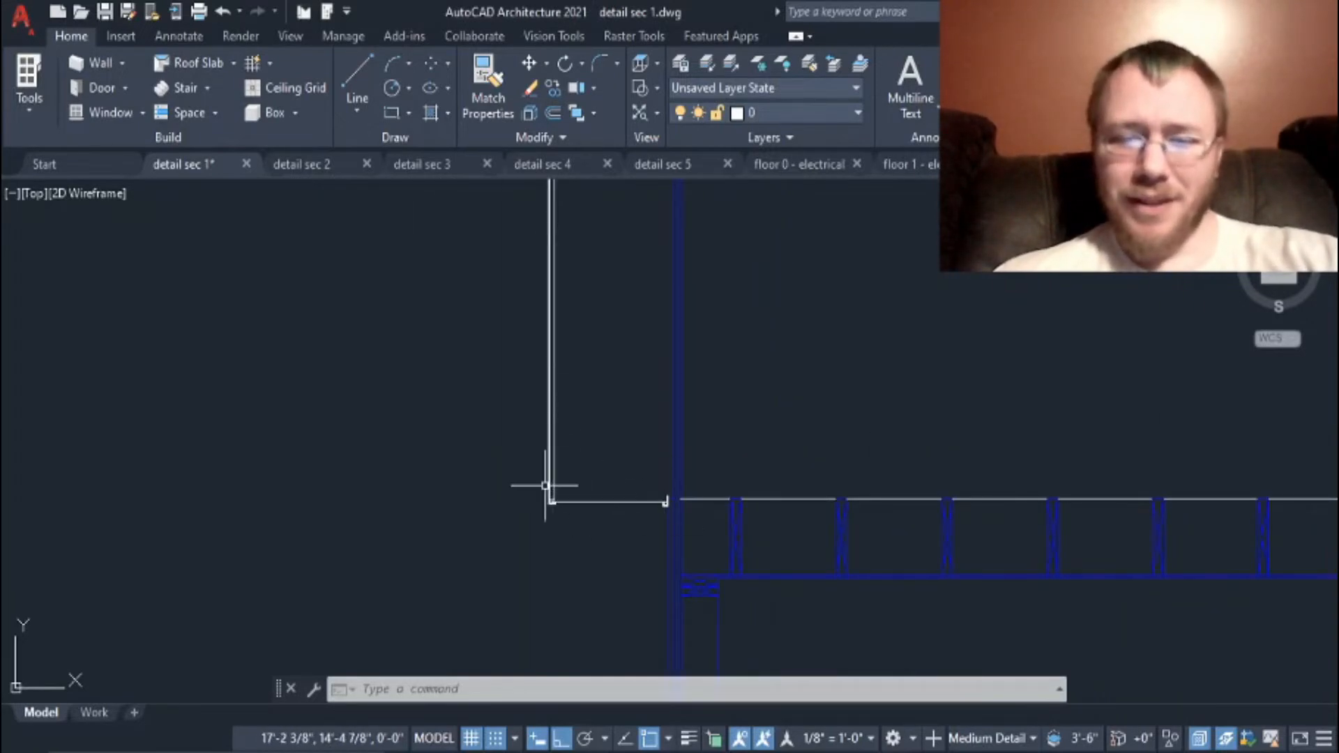
Step: Review the whole first section and examine the facing eave overhangs between it and the neighbouring section
scroll(704, 562, "down", 4)
middle_click_drag(781, 620, 775, 366)
scroll(724, 370, "down", 2)
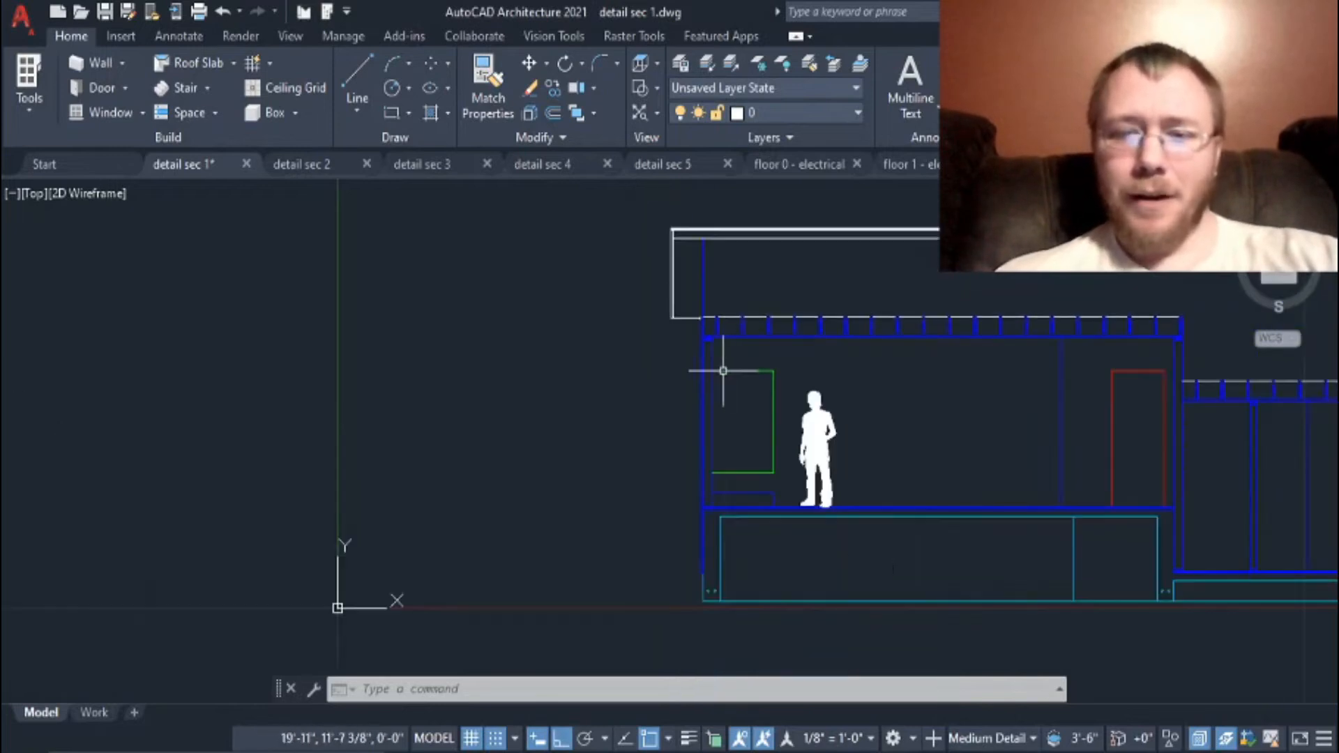
scroll(814, 547, "down", 2)
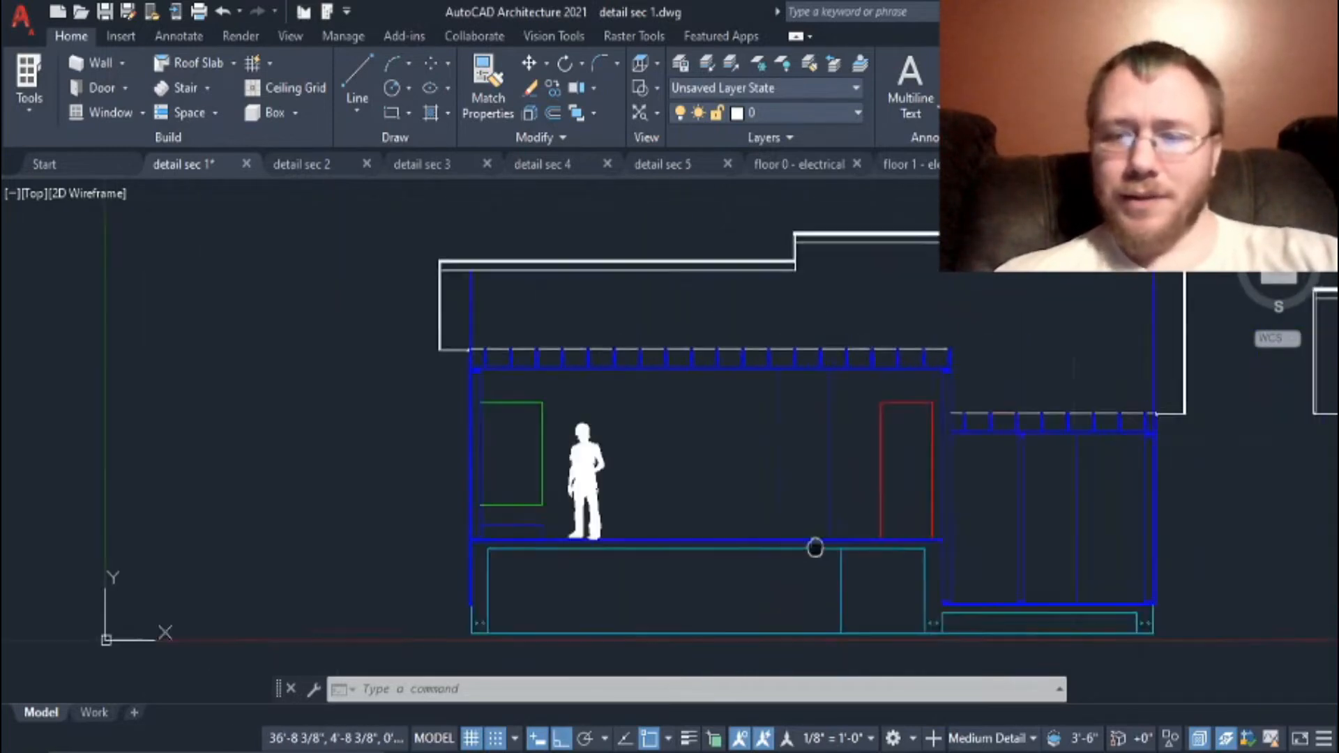
scroll(687, 484, "down", 2)
scroll(667, 425, "up", 8)
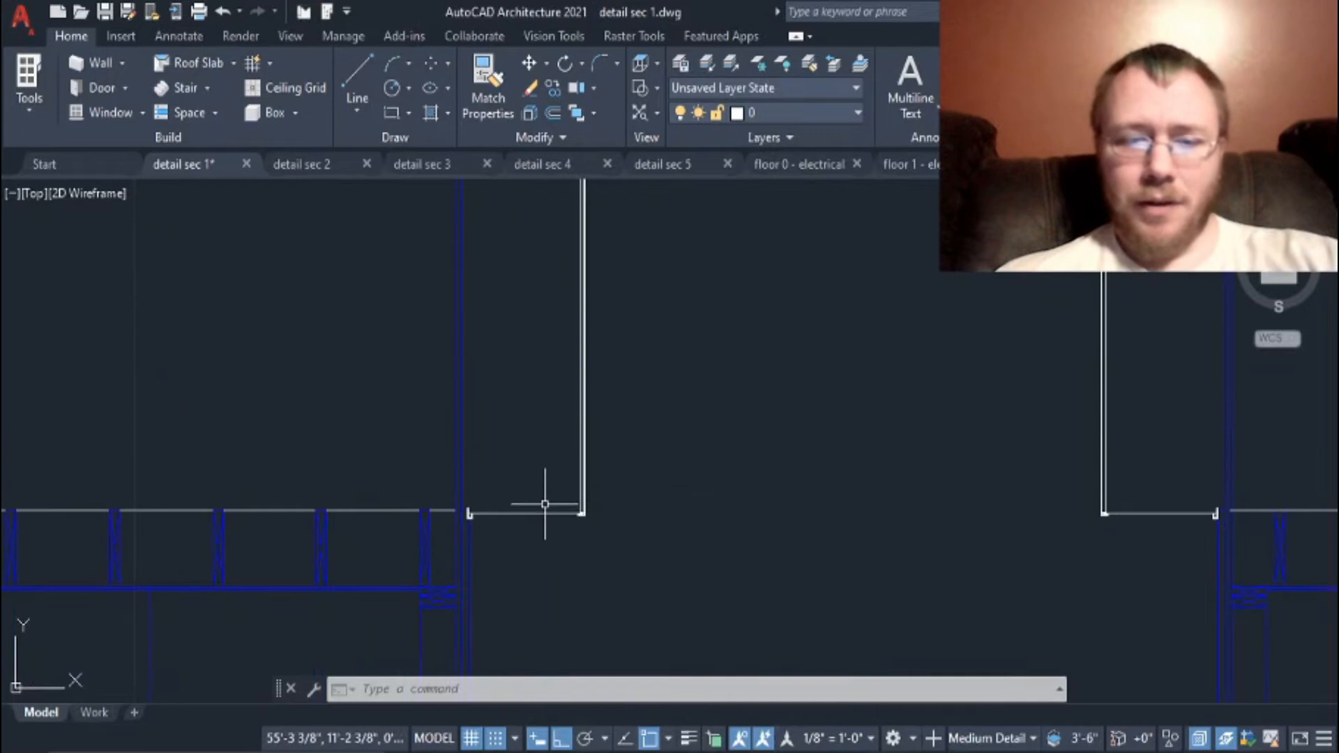
scroll(542, 566, "down", 4)
Step: Review the neighbouring section and examine the foundation corner and bottom plate of its exterior wall nearest the first section
middle_click_drag(410, 521, 618, 566)
middle_click_drag(1162, 668, 769, 401)
middle_click_drag(1116, 509, 921, 518)
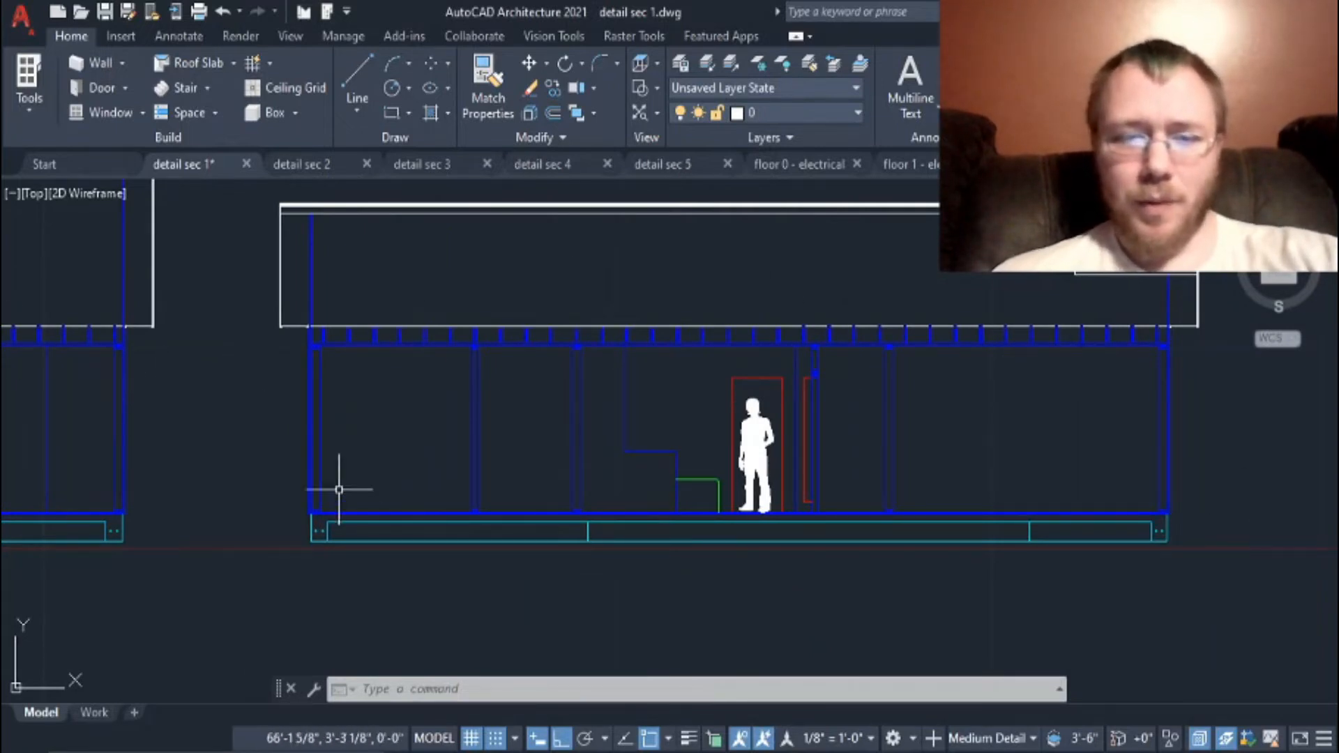
scroll(275, 530, "up", 4)
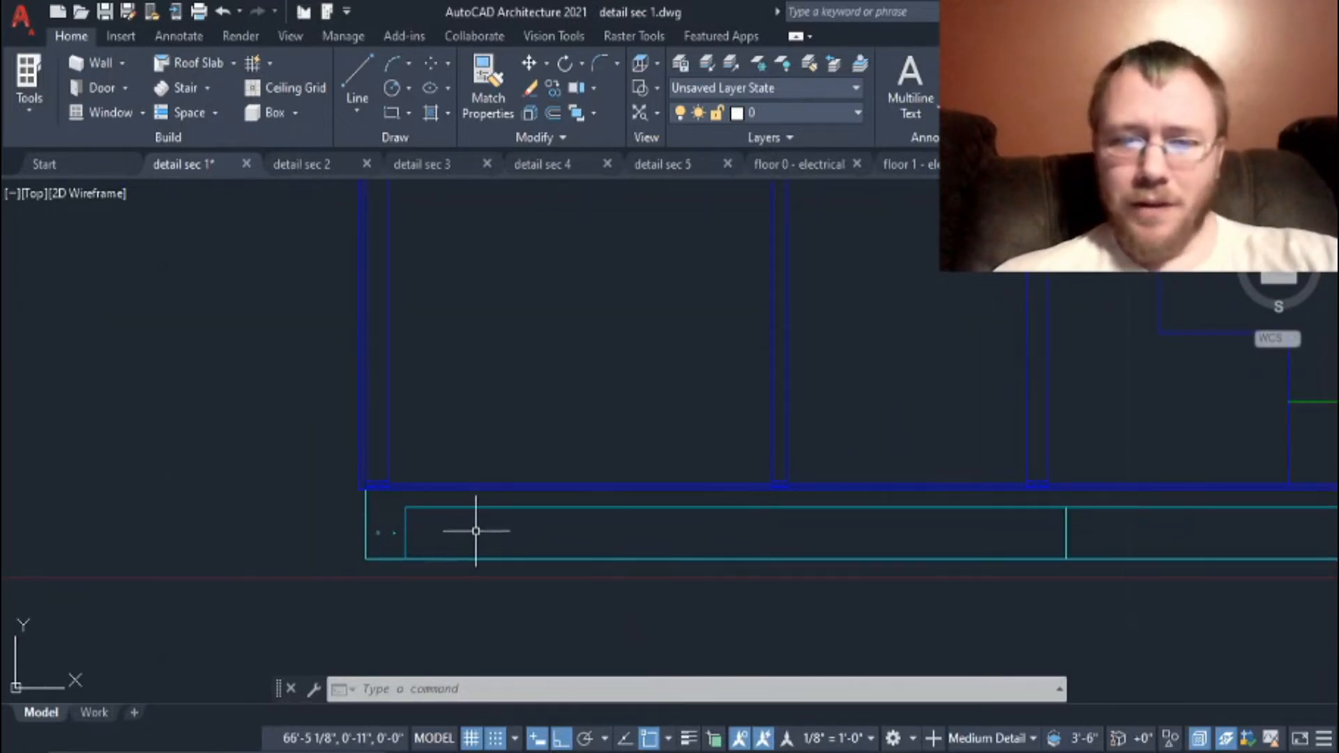
scroll(383, 481, "up", 4)
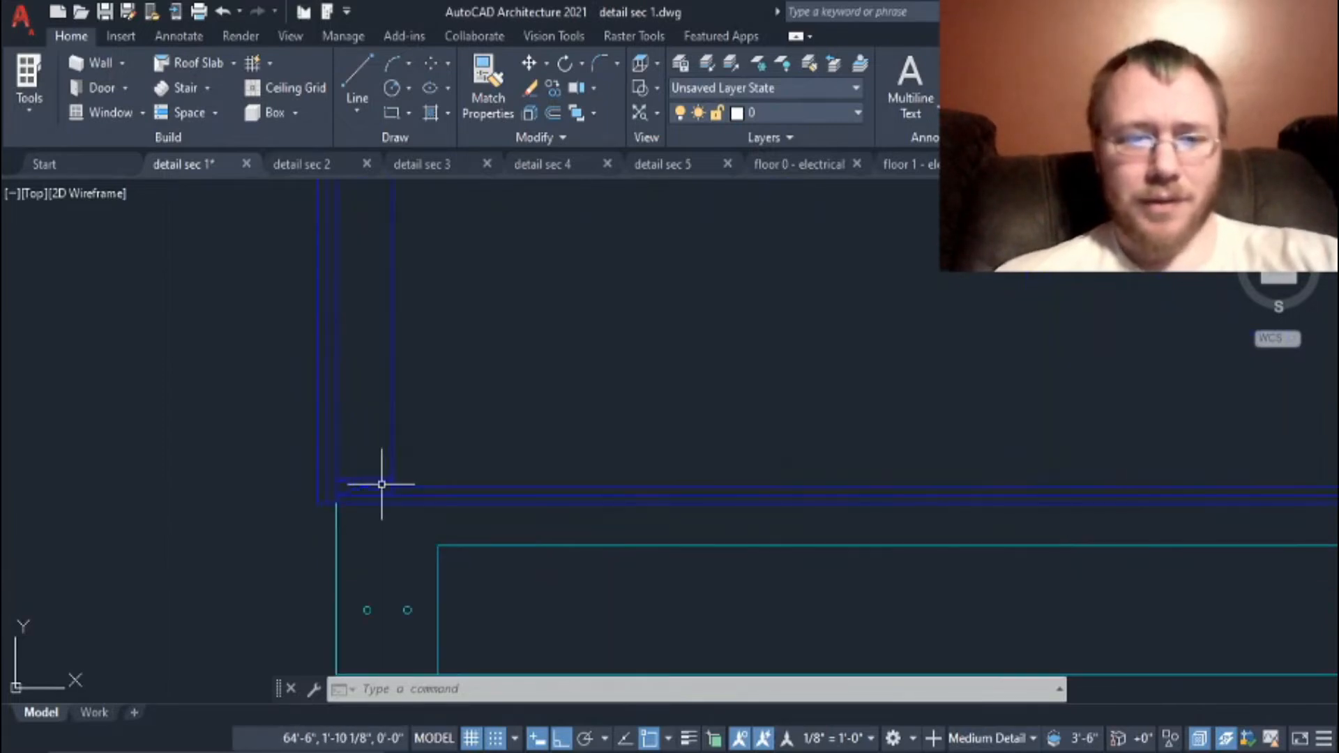
scroll(366, 464, "down", 8)
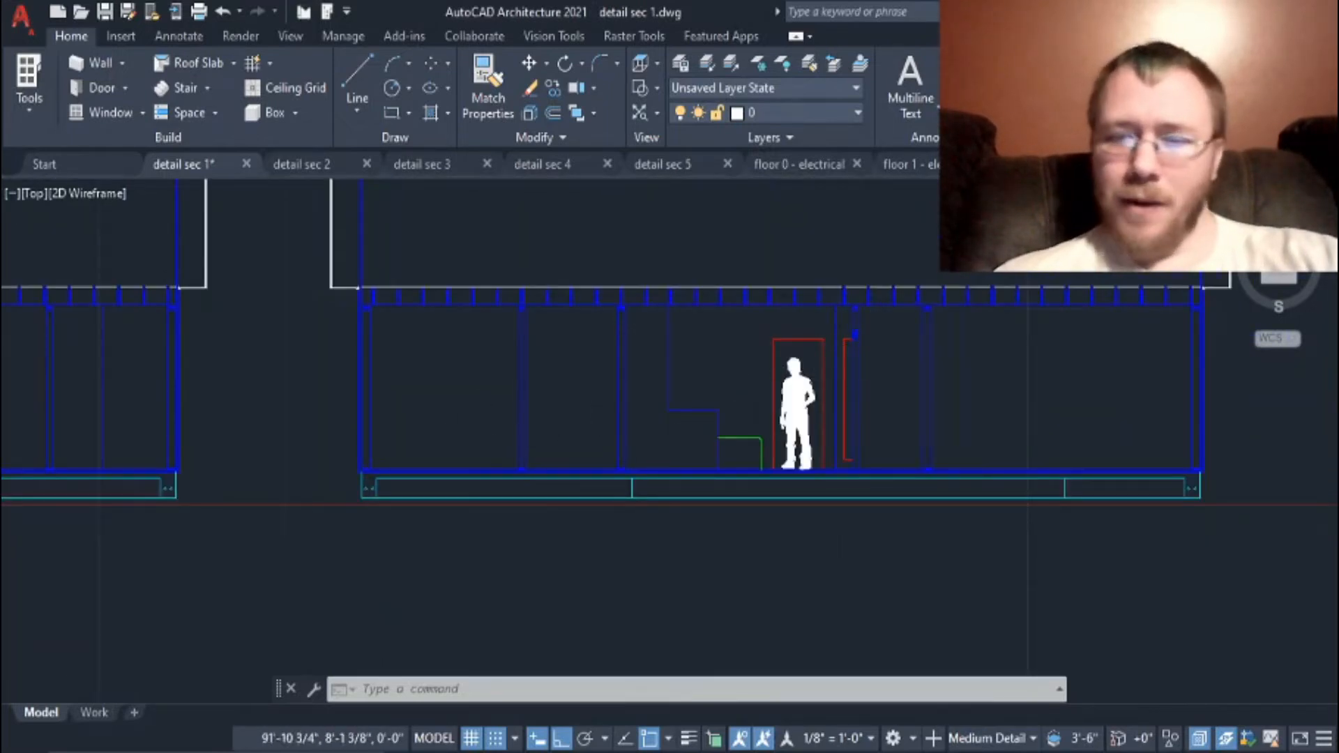
Step: Examine the red-outlined wall opening beside the human figure from its header down to the floor
scroll(837, 314, "up", 6)
middle_click_drag(814, 290, 760, 413)
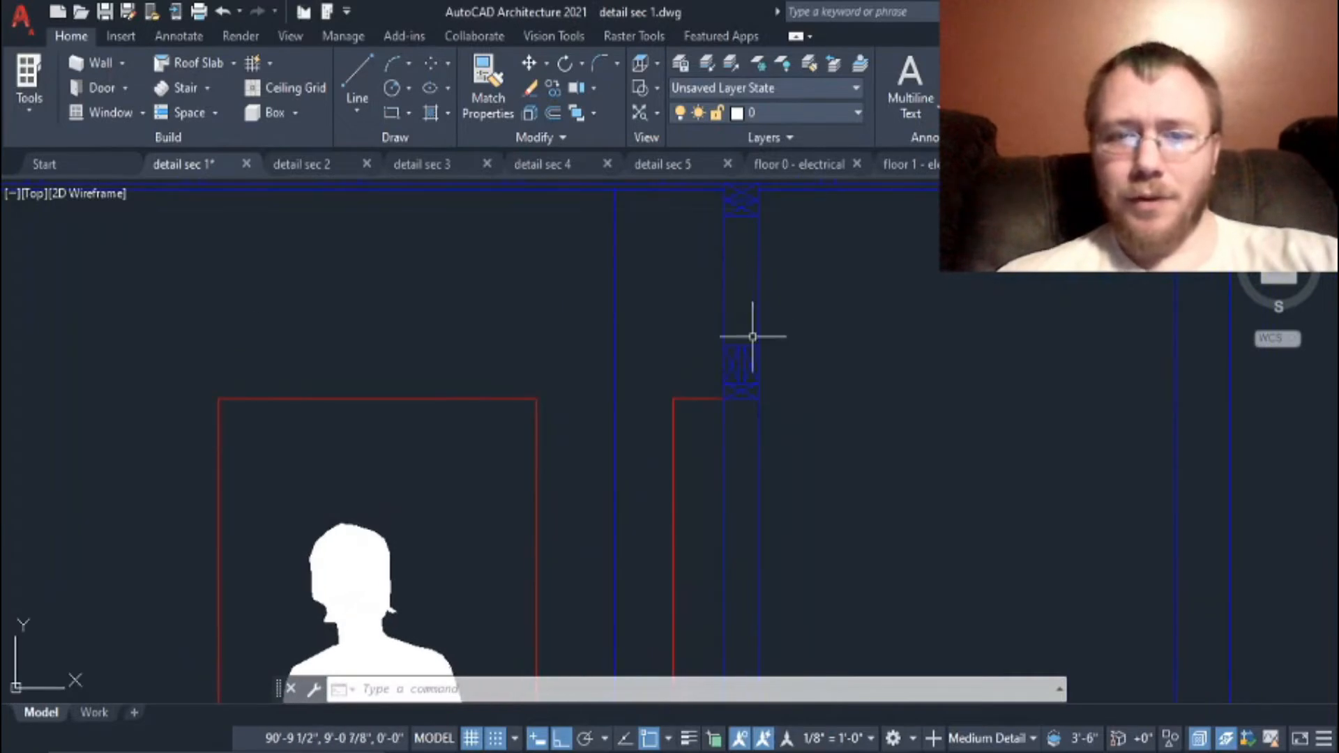
scroll(760, 427, "down", 4)
middle_click_drag(795, 487, 786, 385)
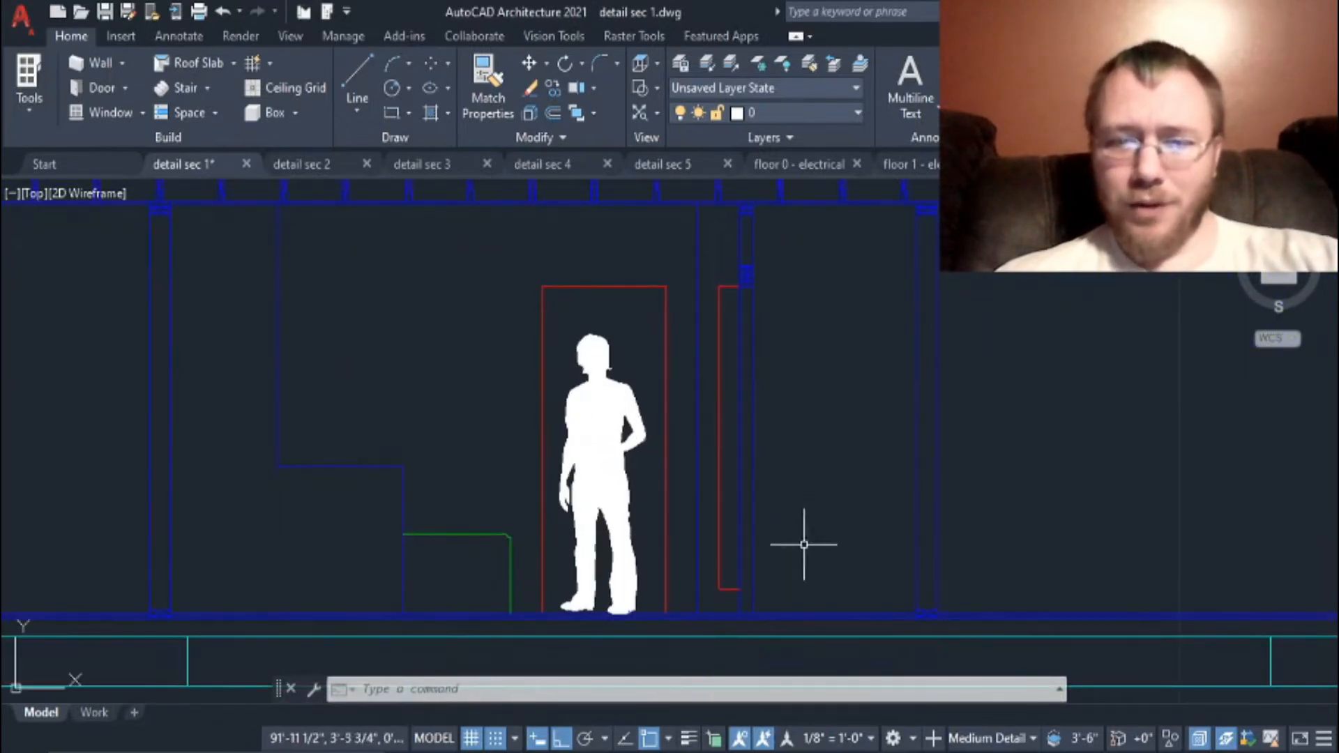
scroll(785, 558, "up", 4)
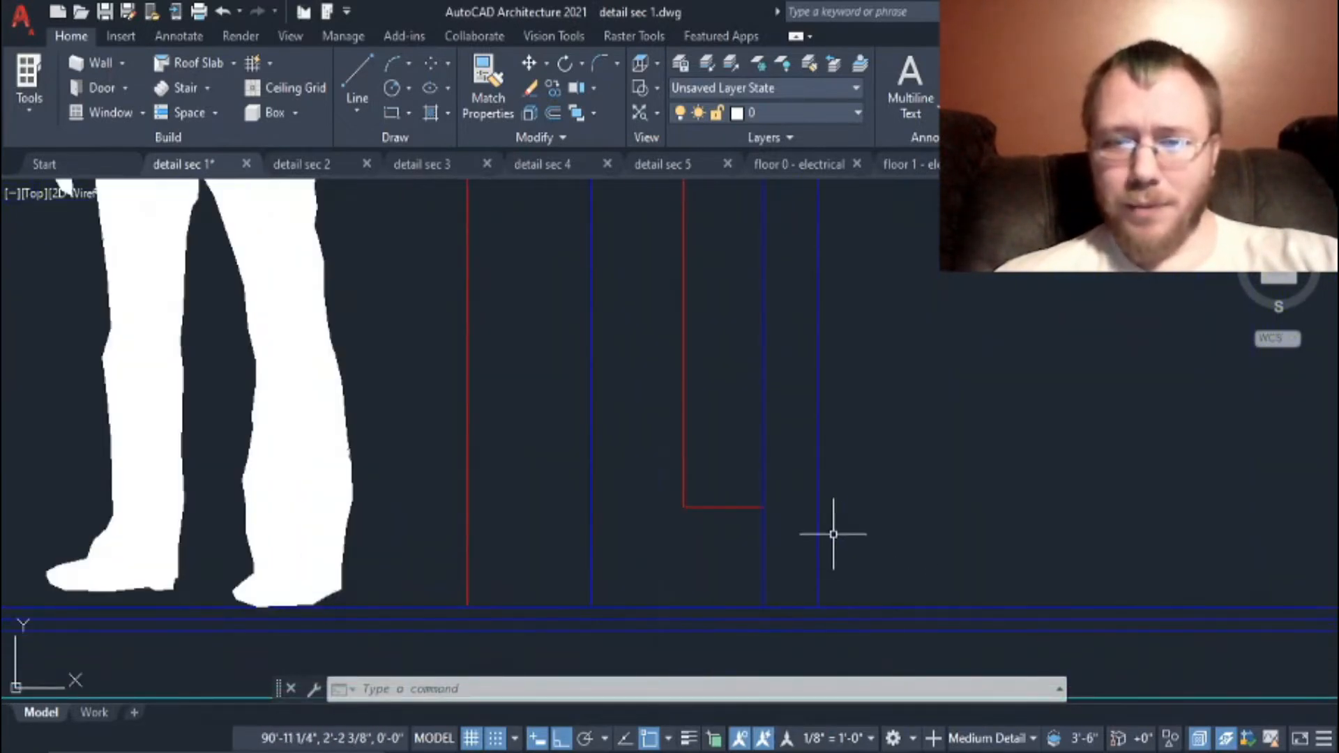
scroll(934, 464, "down", 3)
mouse_move(942, 433)
middle_mouse_down()
mouse_move(887, 530)
mouse_move(810, 570)
middle_mouse_up()
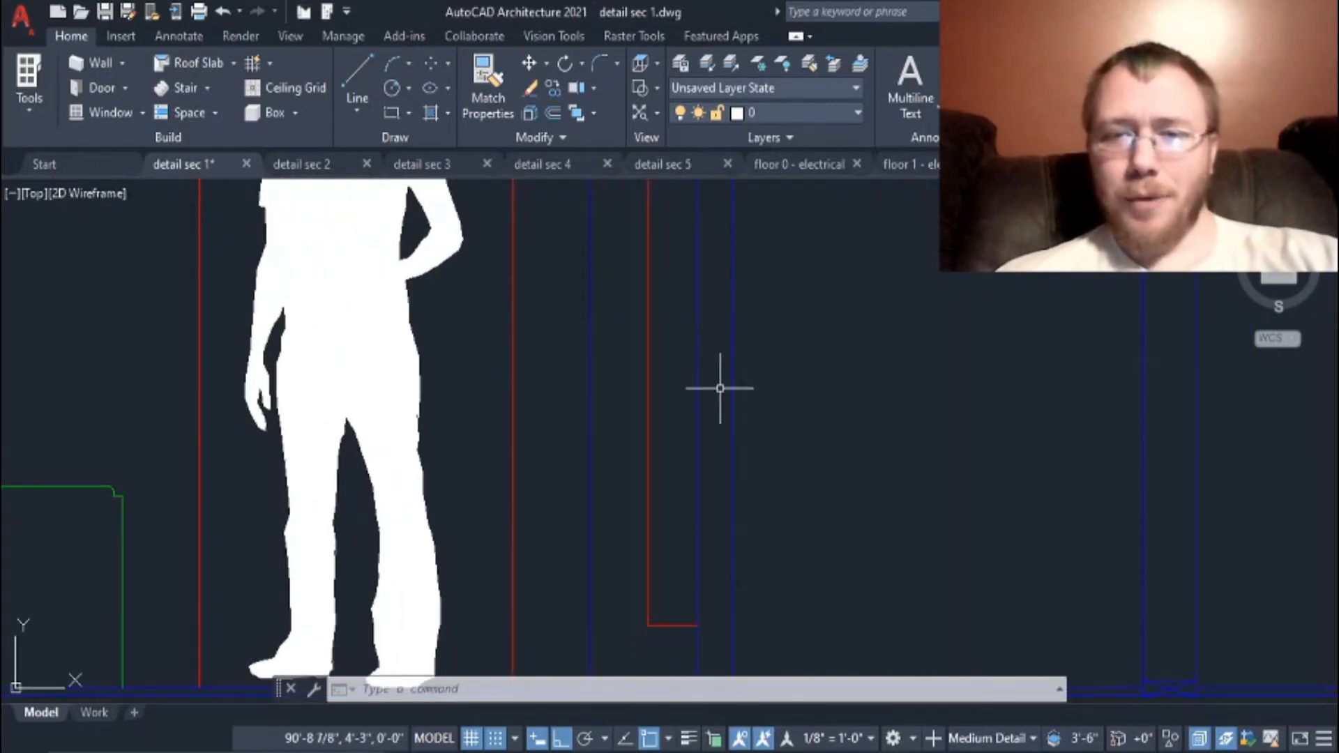
Step: Examine the header framing above the narrow red opening, including its paired upright members and the flat member beneath
scroll(718, 404, "down", 5)
scroll(706, 283, "up", 5)
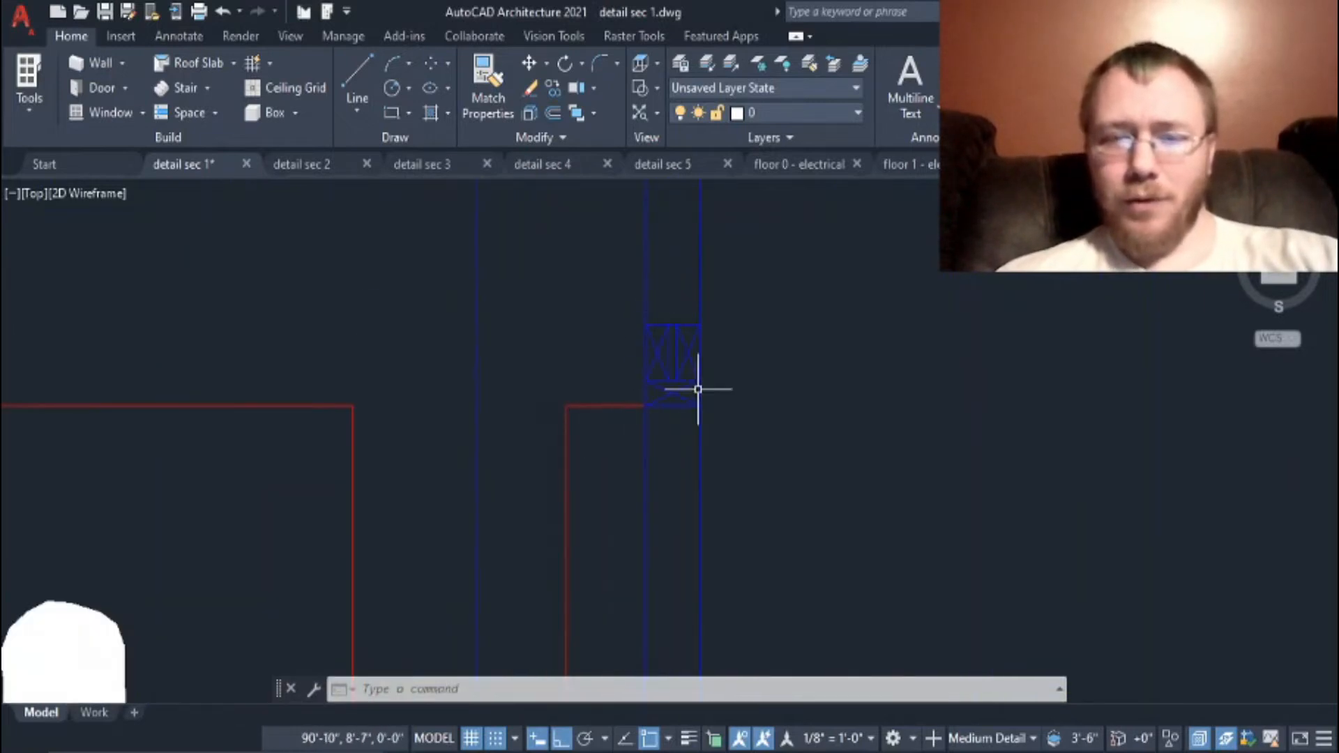
scroll(665, 394, "up", 4)
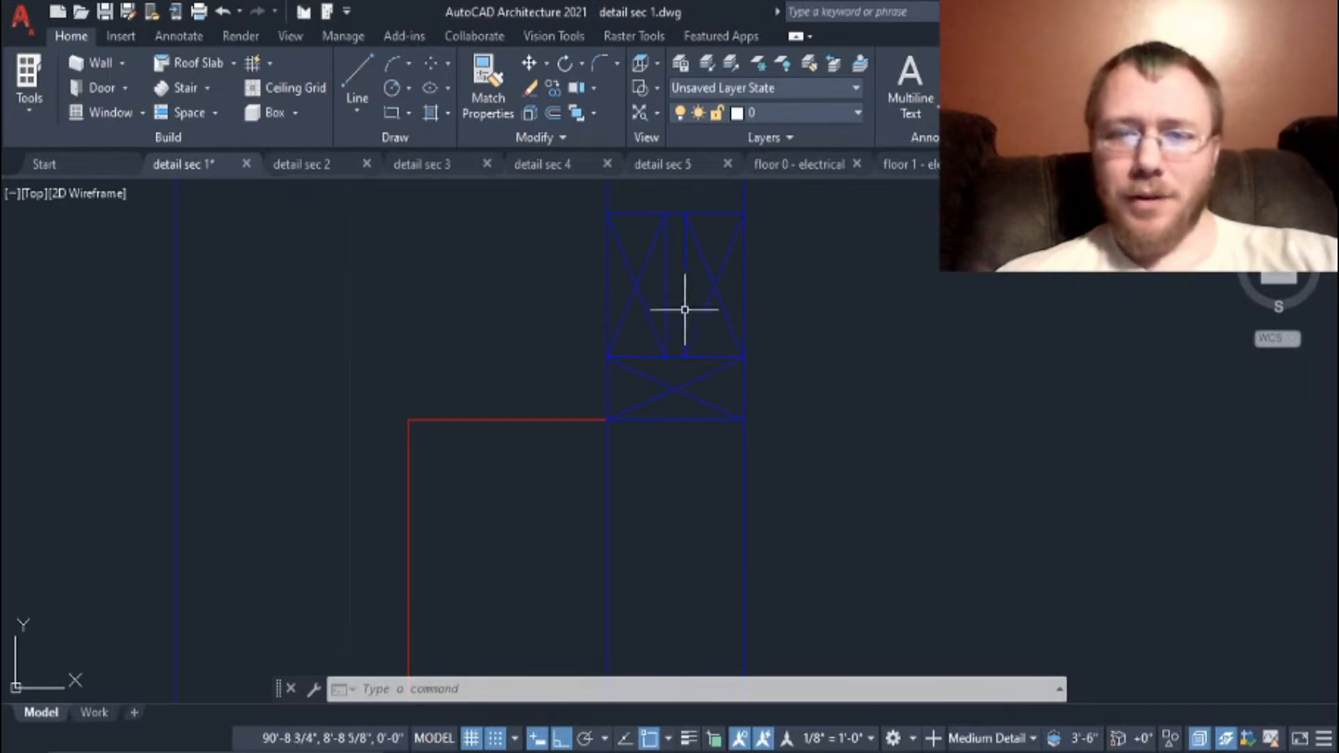
scroll(688, 395, "down", 5)
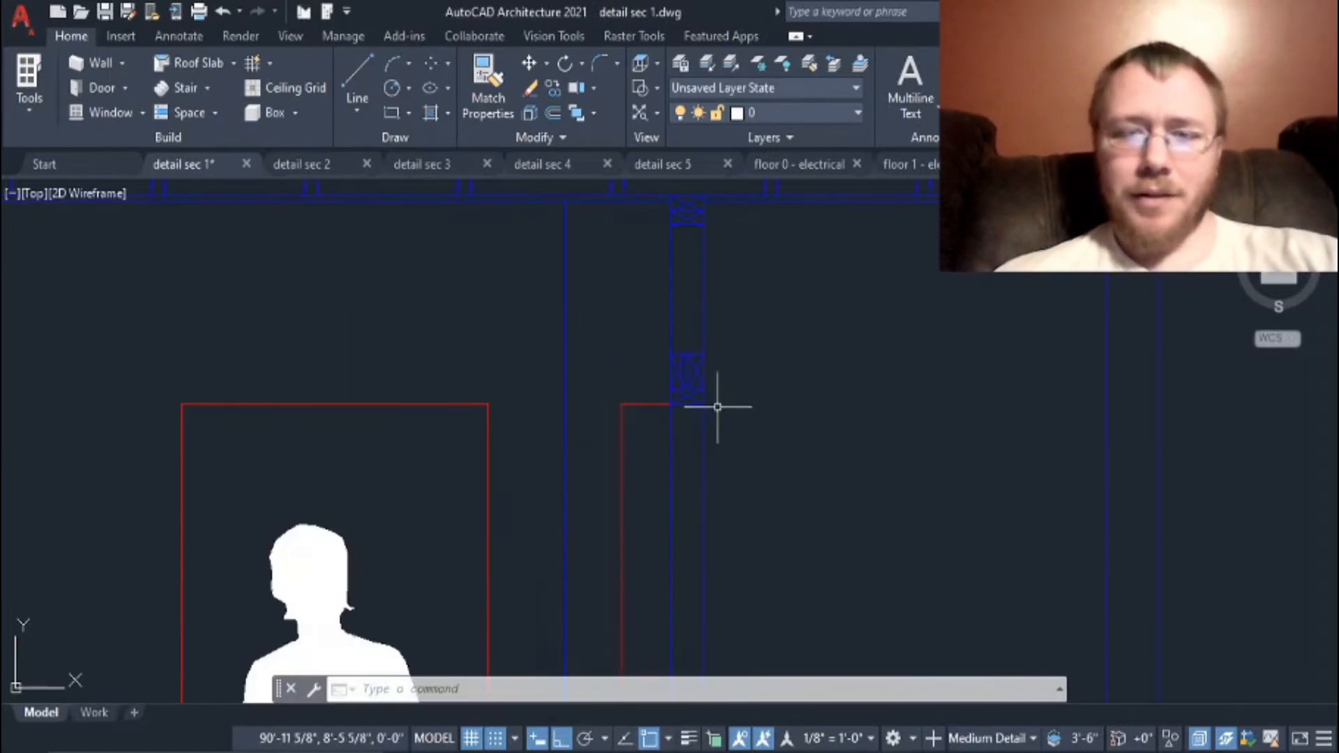
scroll(734, 467, "down", 4)
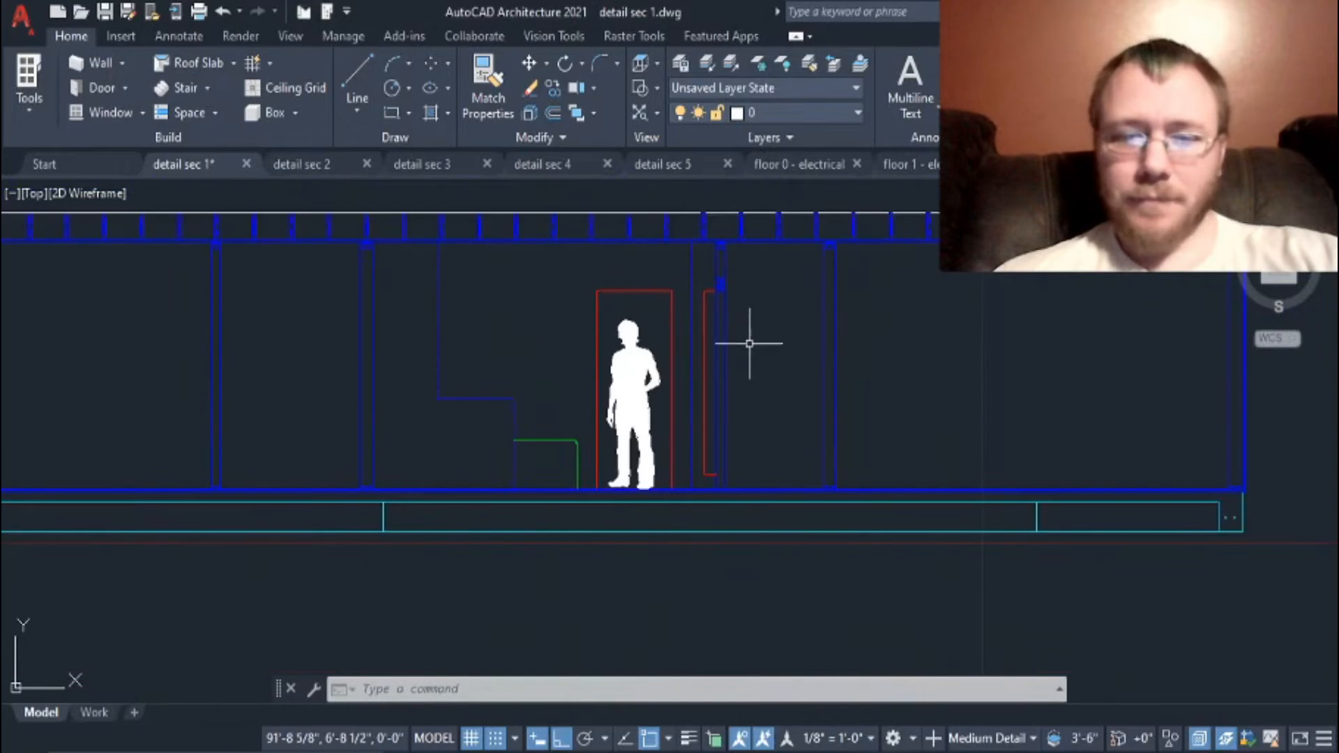
Step: Review the section's far end, then examine the low green outline and stepped blue wall line beside the human figure
middle_click_drag(903, 364, 542, 437)
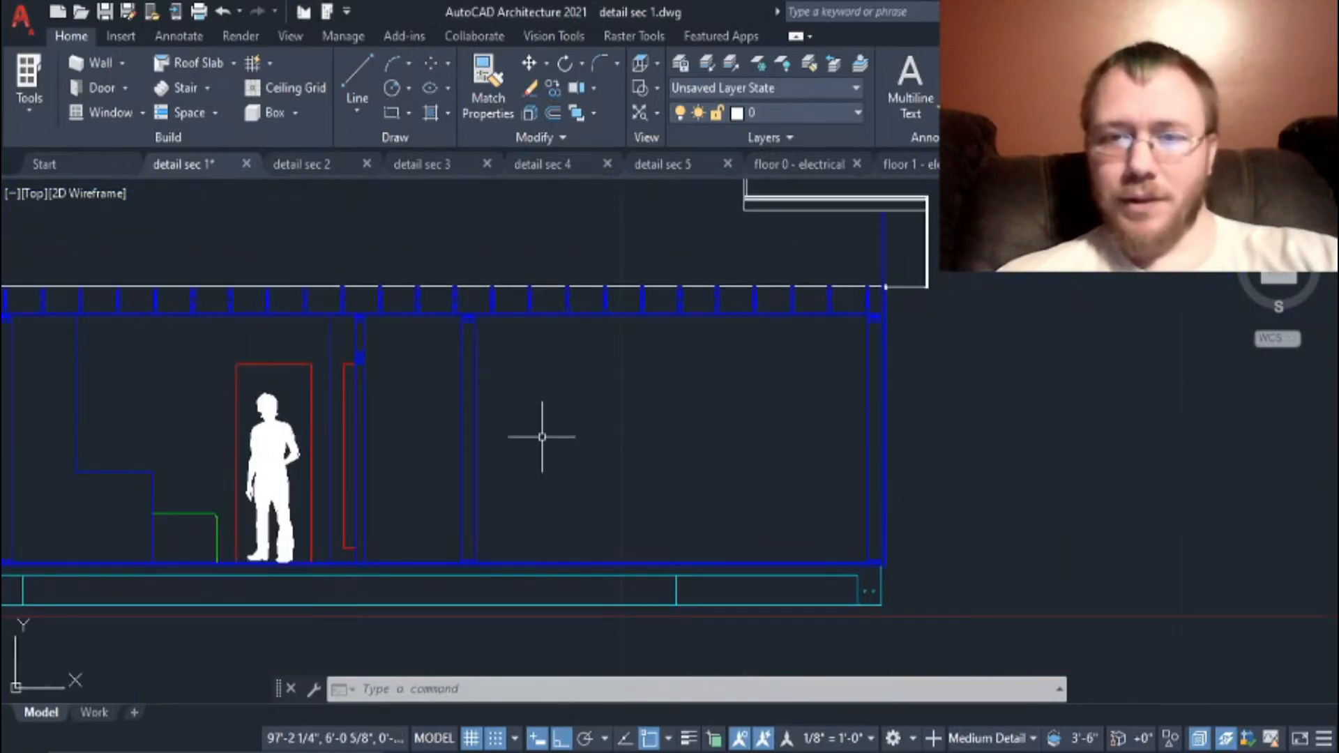
scroll(436, 457, "down", 3)
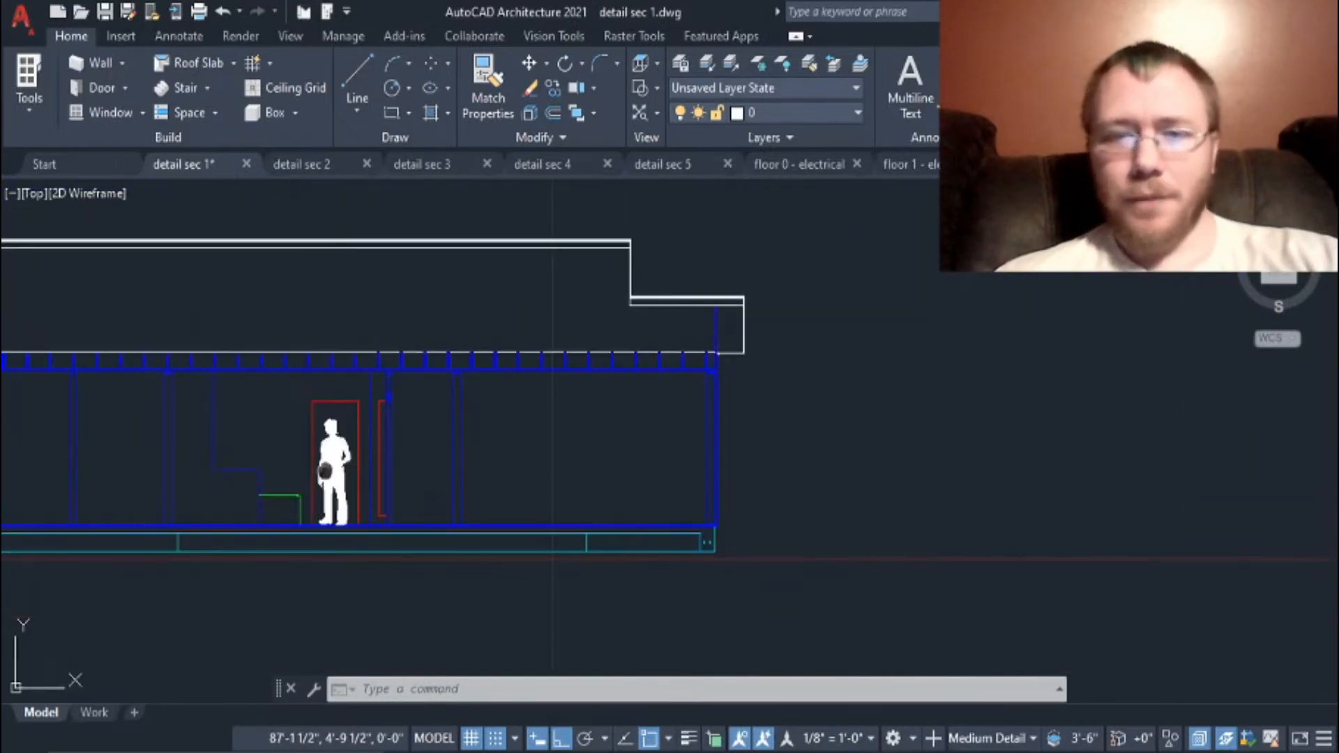
middle_click_drag(332, 469, 568, 507)
scroll(607, 470, "up", 3)
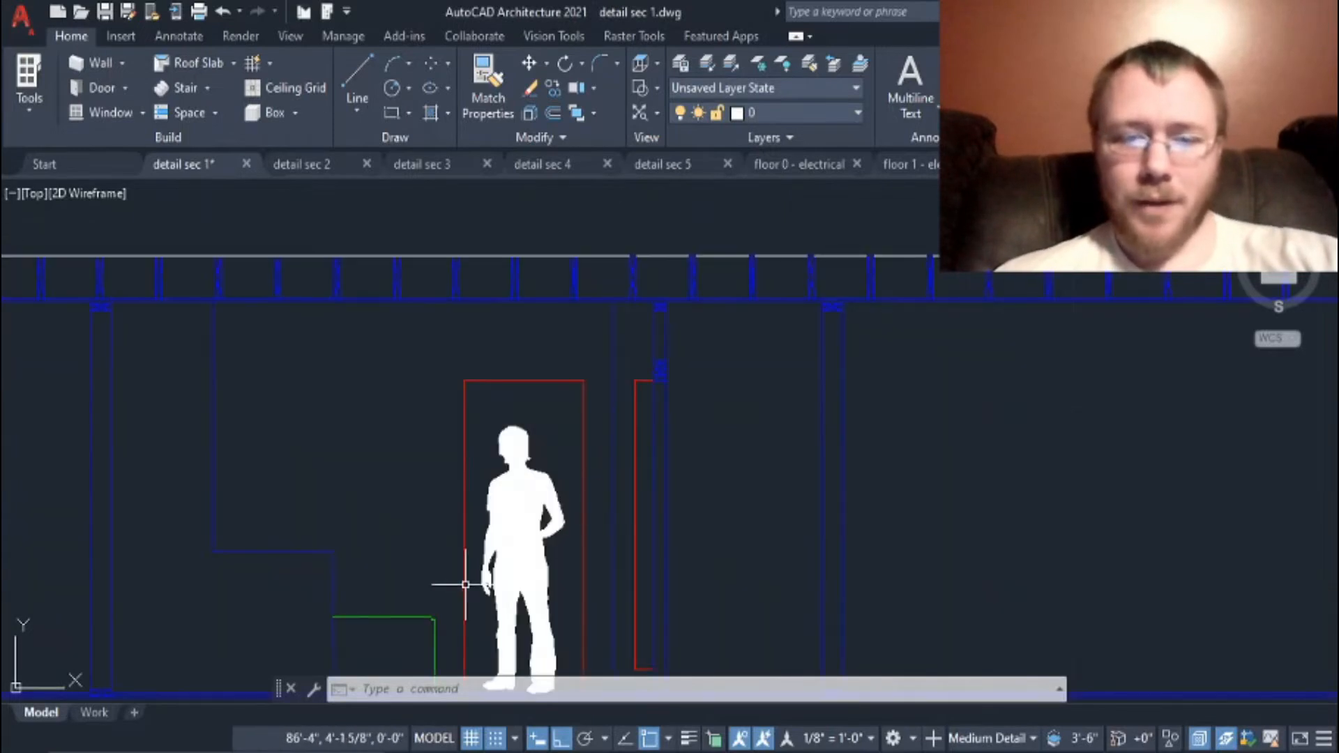
middle_click_drag(449, 583, 510, 451)
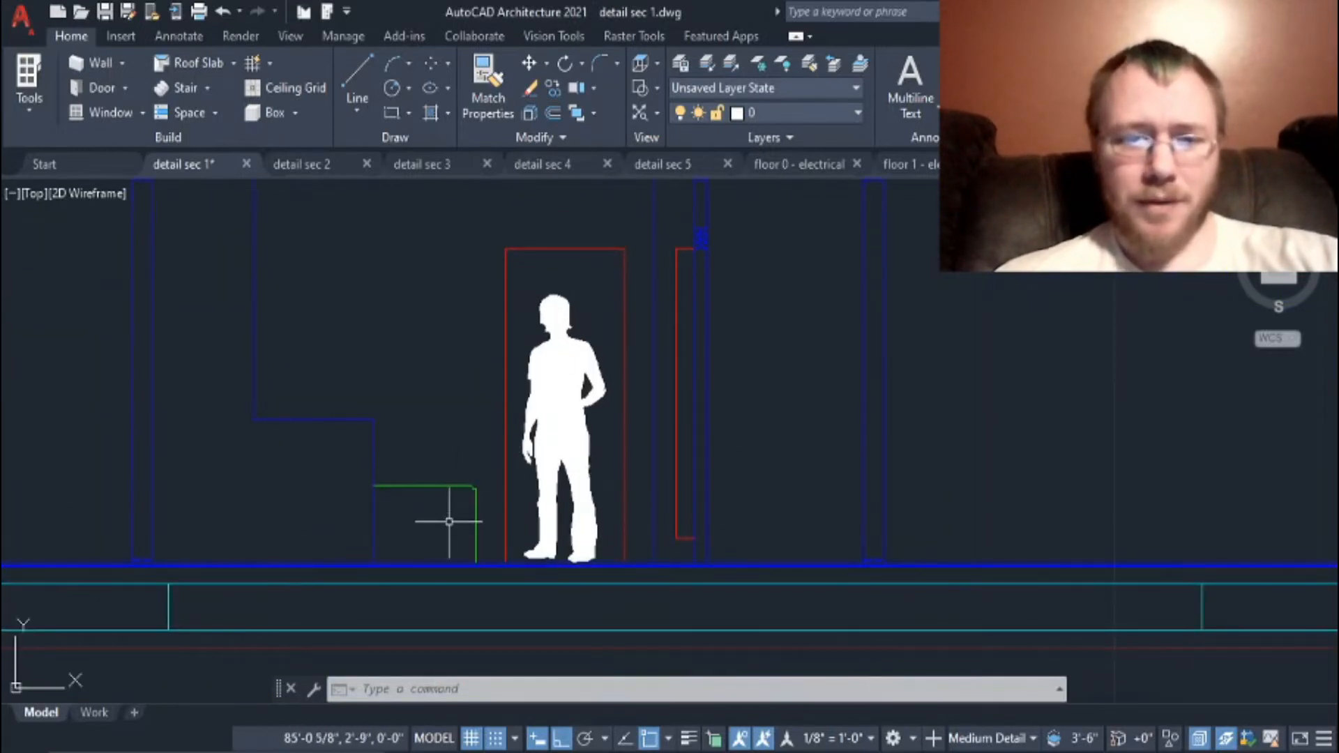
scroll(449, 516, "up", 3)
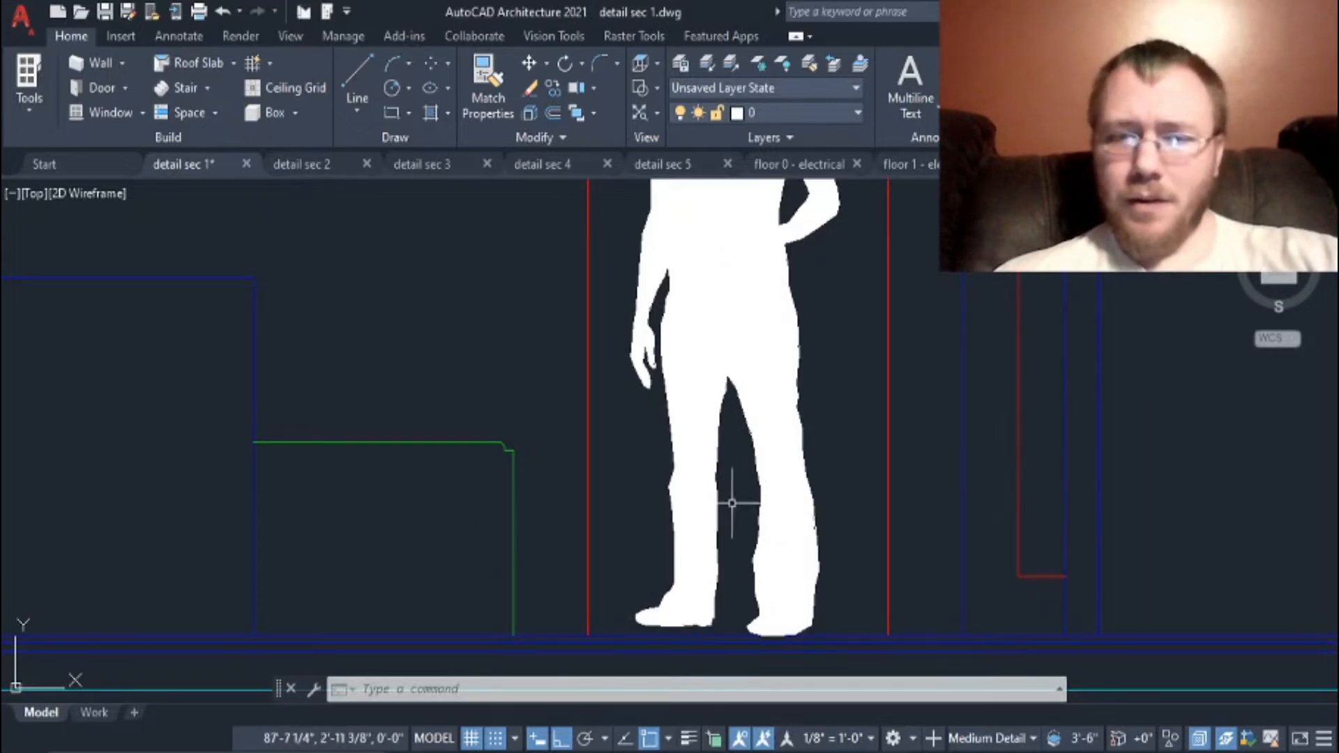
middle_click_drag(958, 470, 825, 470)
scroll(831, 469, "down", 2)
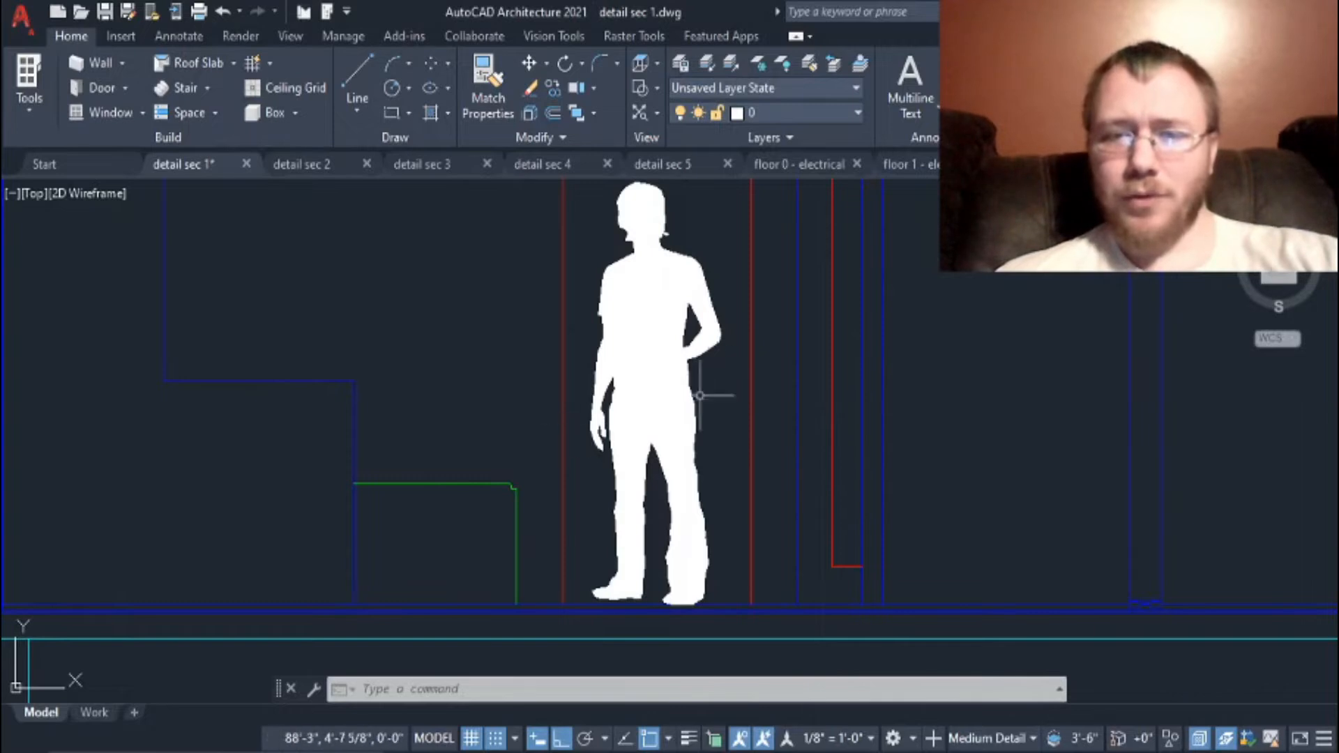
Step: Compare the stepped wall line and low green outline with the neighbouring interior wall and the rest of the section
scroll(708, 389, "down", 2)
scroll(709, 368, "down", 2)
scroll(577, 409, "up", 5)
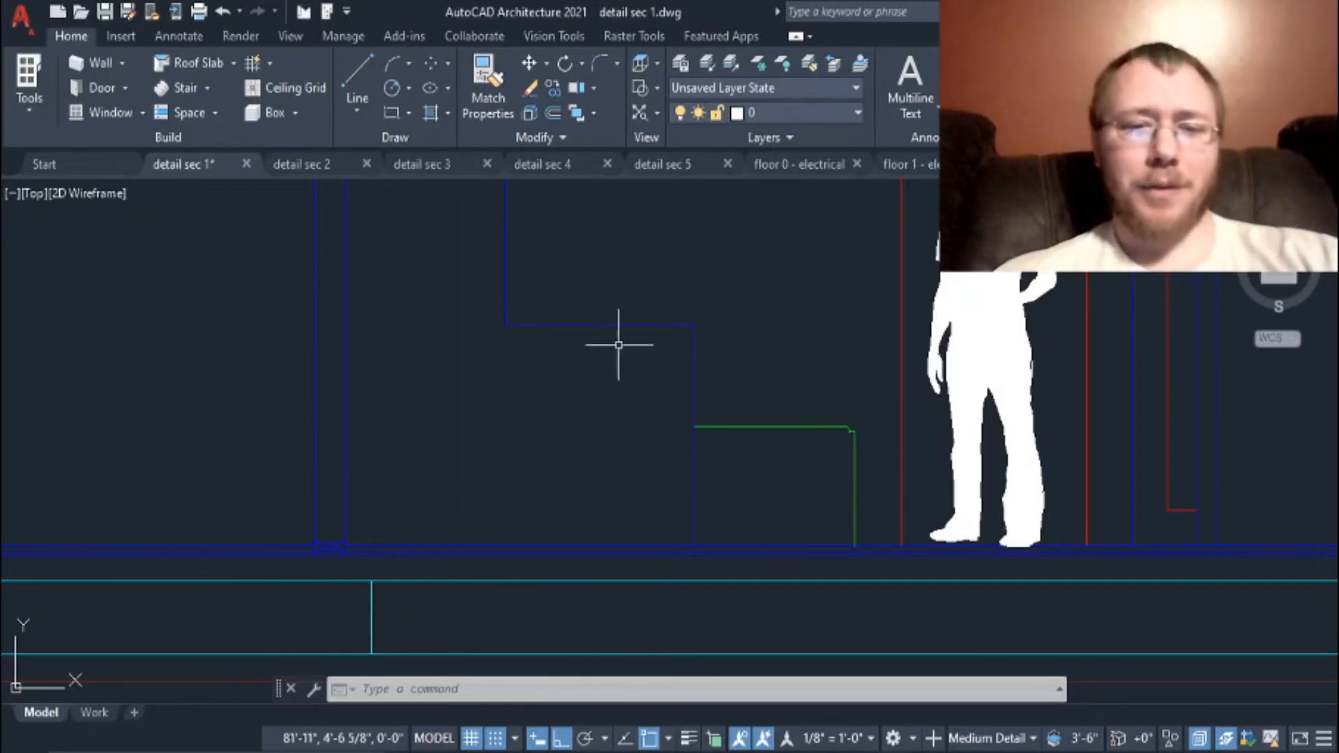
scroll(444, 446, "down", 6)
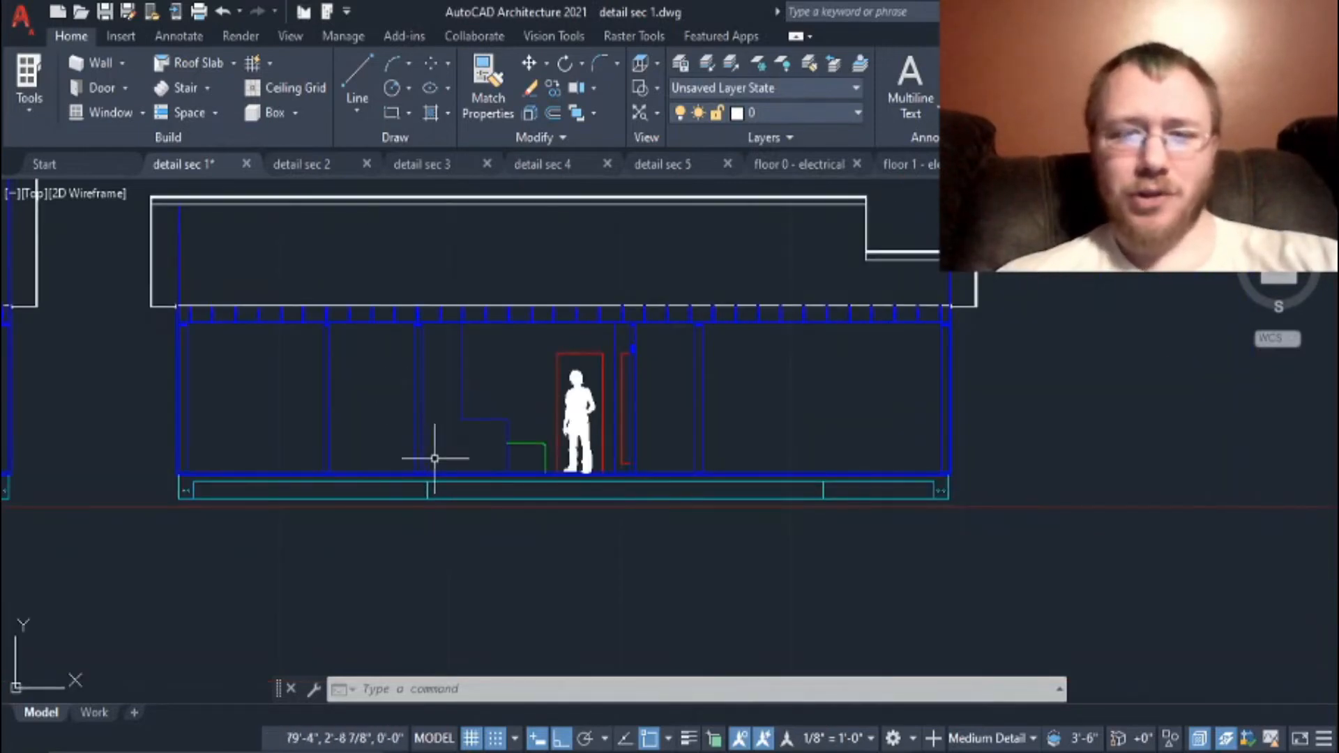
Step: Open the detail sec 2 drawing and review the whole section from roofs down to foundations
left_click(304, 166)
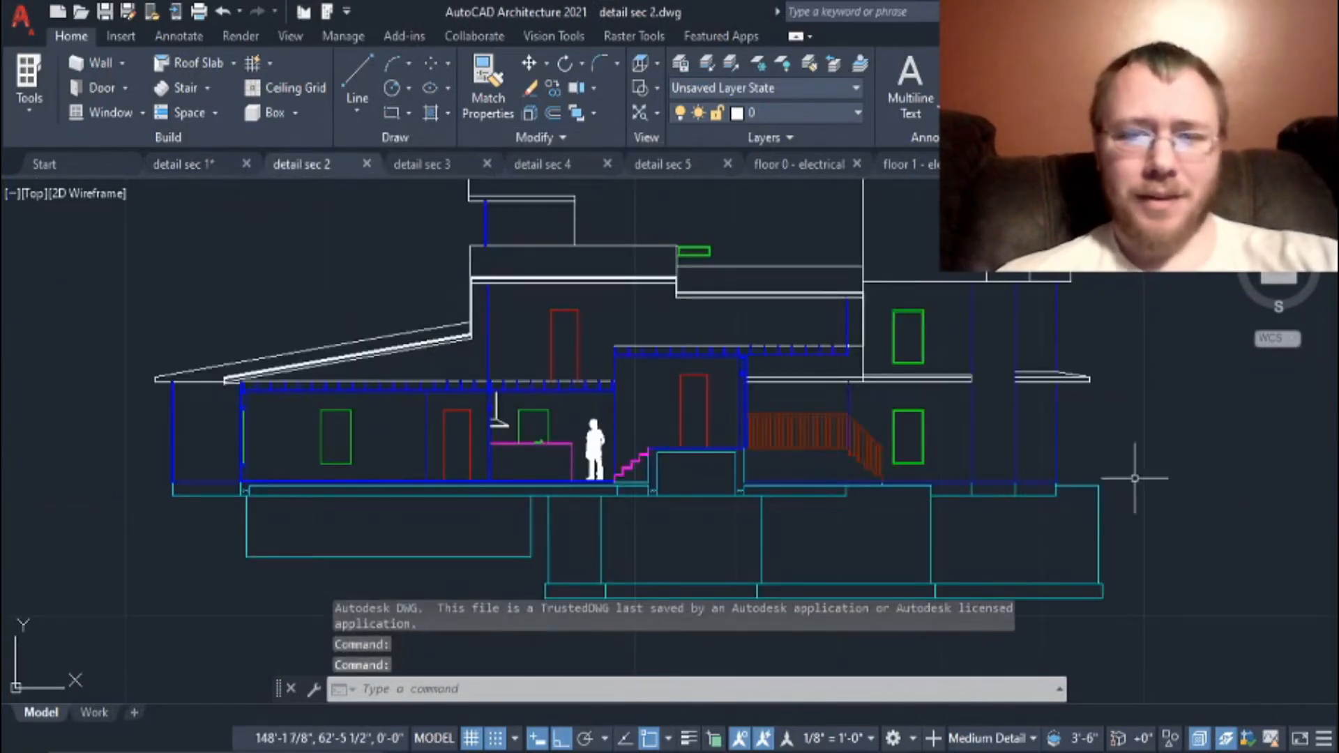
middle_click_drag(1145, 469, 1111, 516)
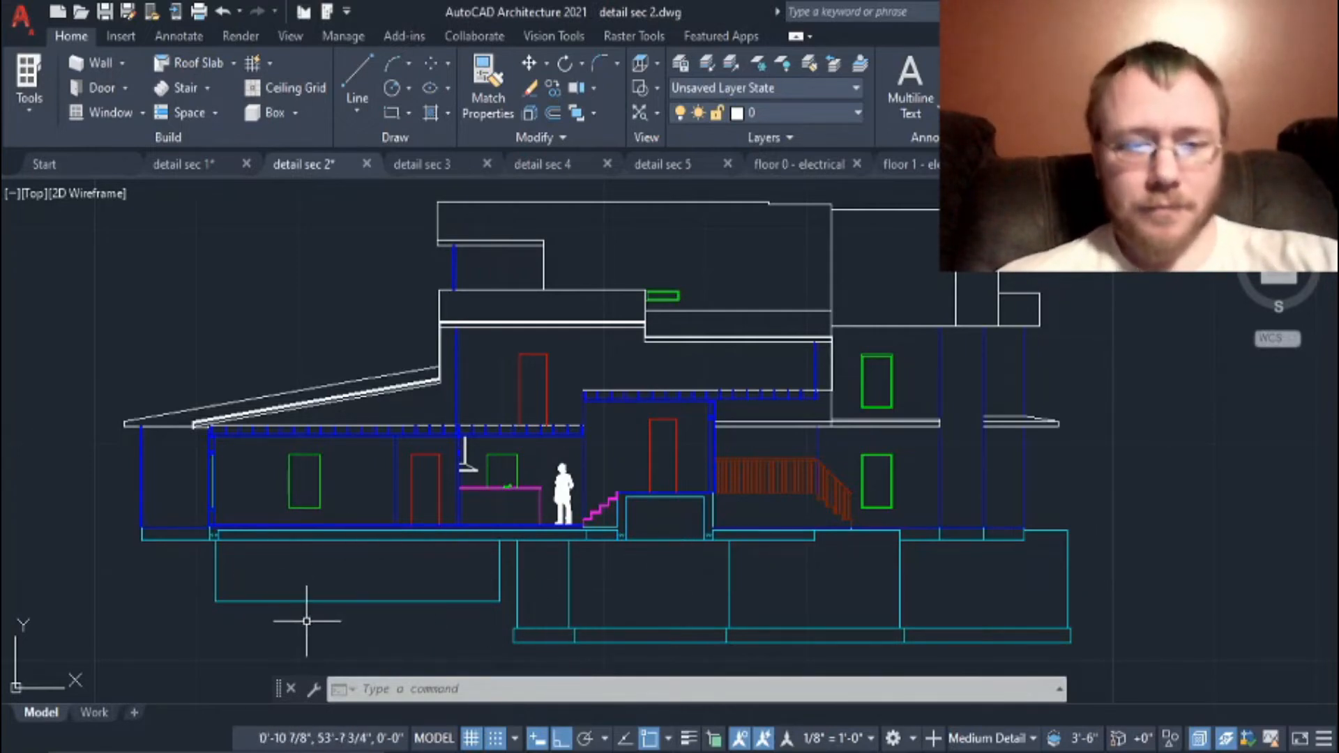
middle_click_drag(521, 601, 551, 500)
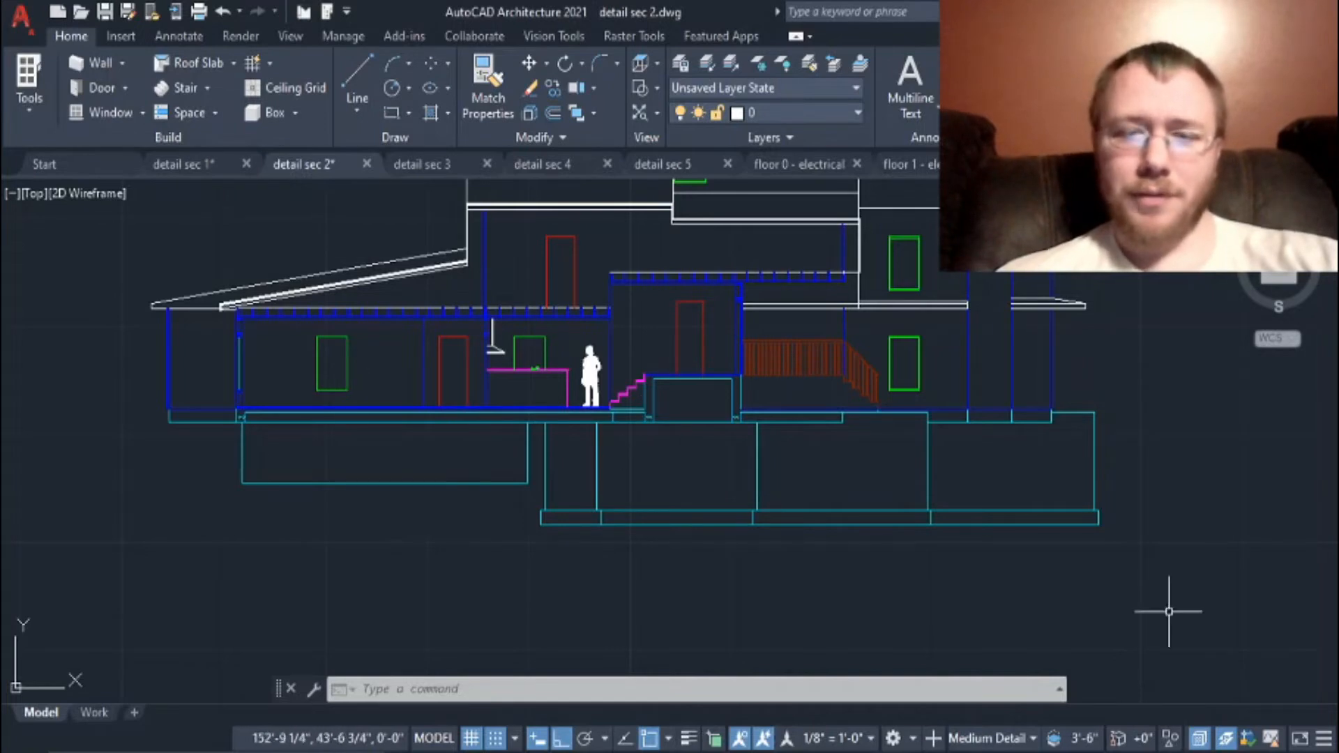
middle_click_drag(1053, 580, 995, 646)
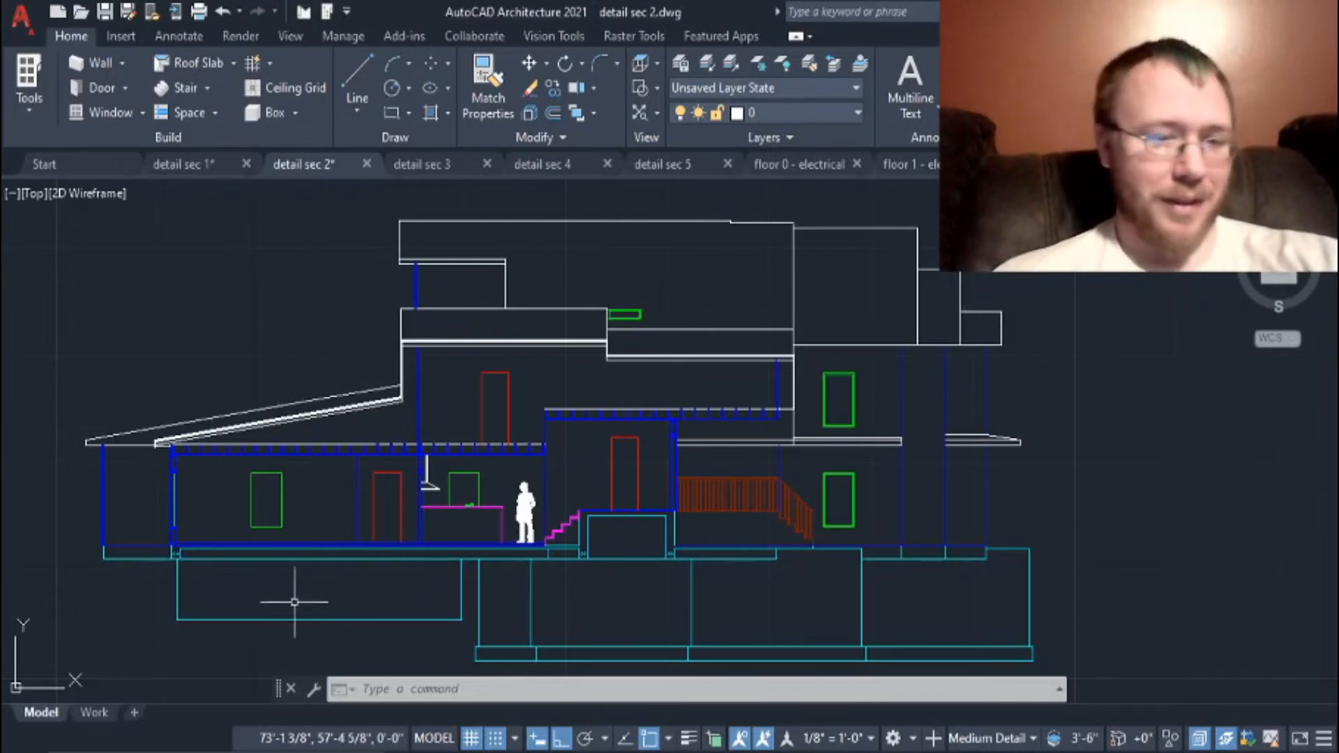
Step: Examine the window in the single-storey wing's exterior wall, from its sill up through the header to the ceiling
middle_click_drag(300, 598, 497, 516)
scroll(404, 455, "up", 8)
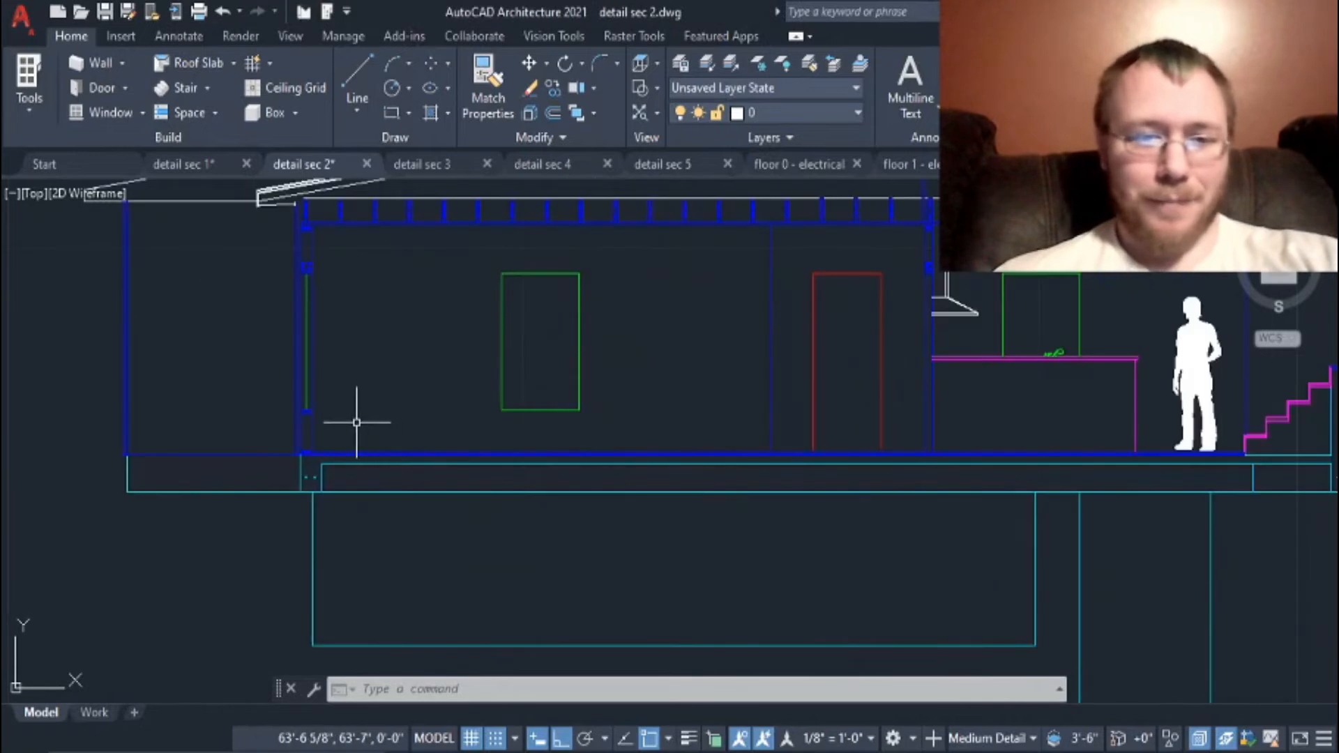
scroll(522, 498, "up", 3)
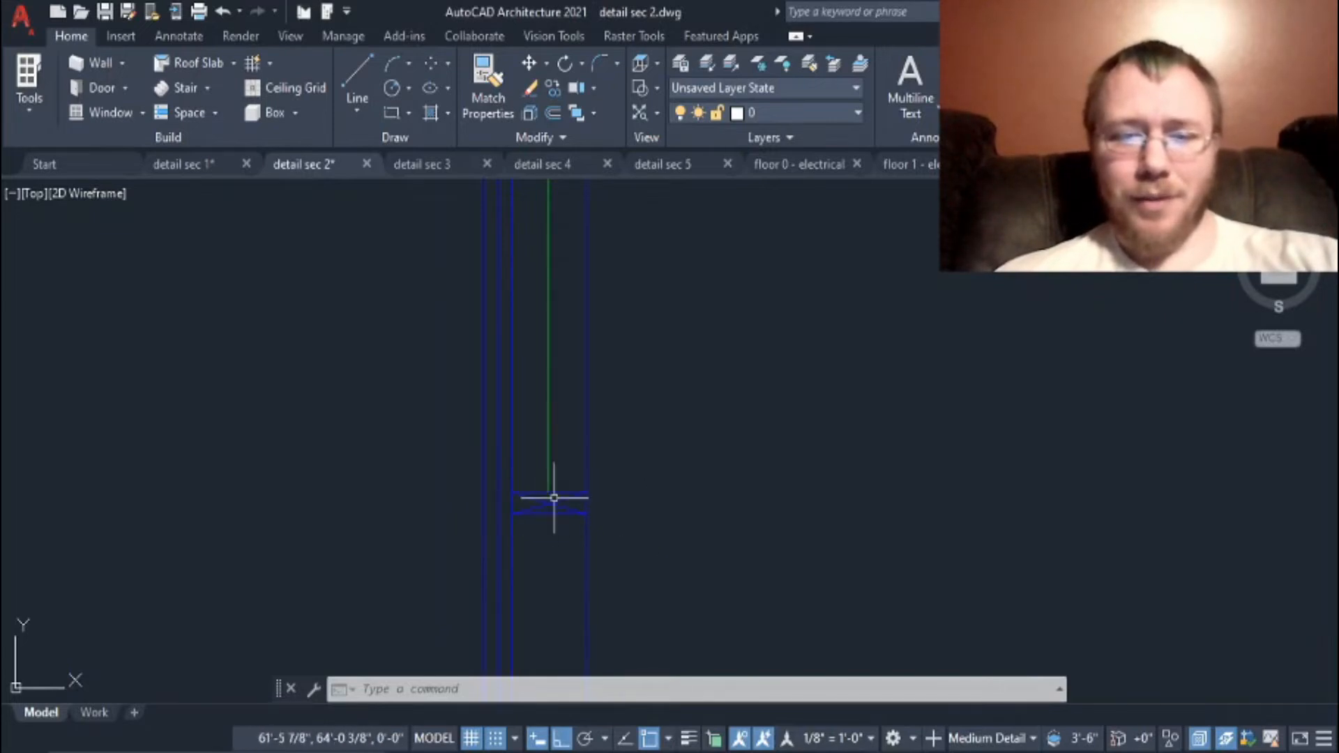
scroll(661, 422, "down", 5)
middle_click_drag(663, 423, 649, 556)
scroll(611, 436, "up", 3)
mouse_move(622, 291)
middle_mouse_down()
mouse_move(670, 439)
mouse_move(644, 431)
middle_mouse_up()
scroll(704, 484, "down", 4)
Step: Examine the header in the interior wall beside the range hood, along with the surrounding single-storey wing
mouse_move(972, 523)
middle_mouse_down()
mouse_move(687, 388)
mouse_move(540, 408)
middle_mouse_up()
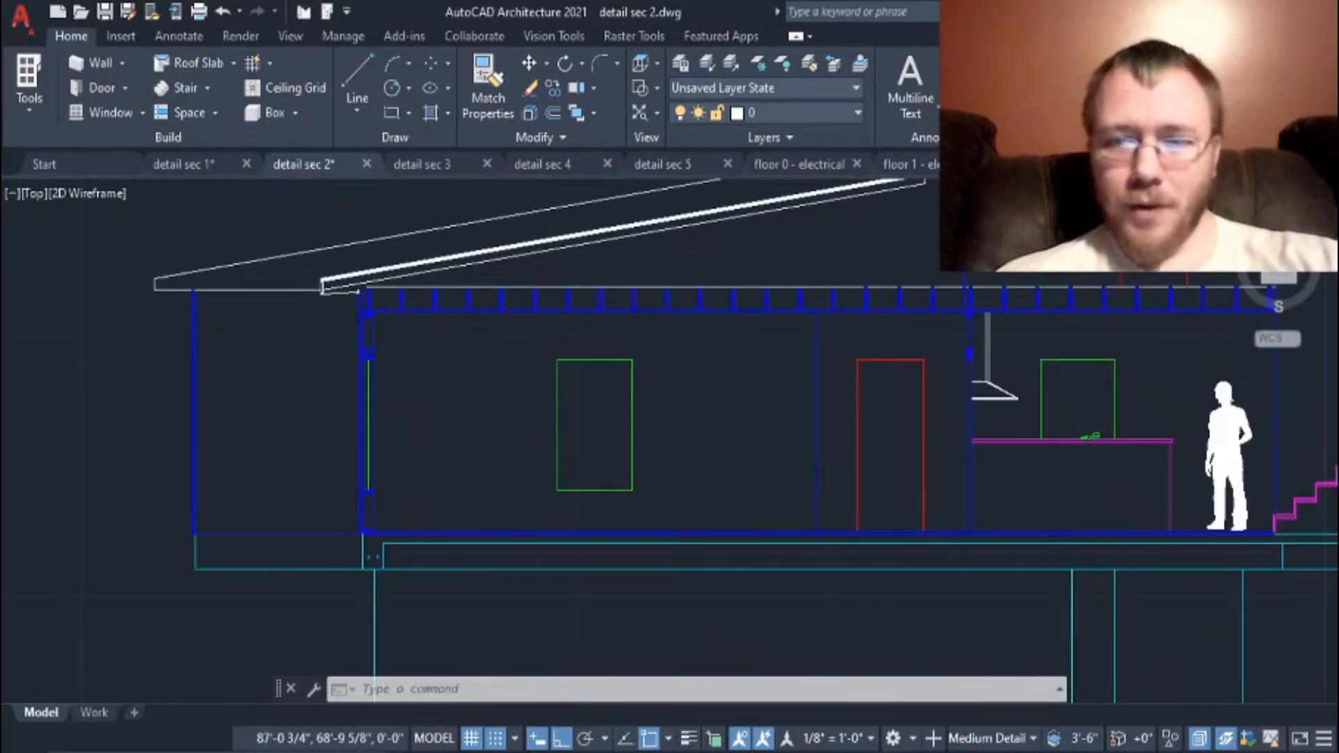
scroll(885, 335, "up", 6)
scroll(852, 361, "down", 5)
mouse_move(800, 433)
middle_mouse_down()
mouse_move(860, 437)
mouse_move(903, 365)
middle_mouse_up()
scroll(814, 385, "down", 2)
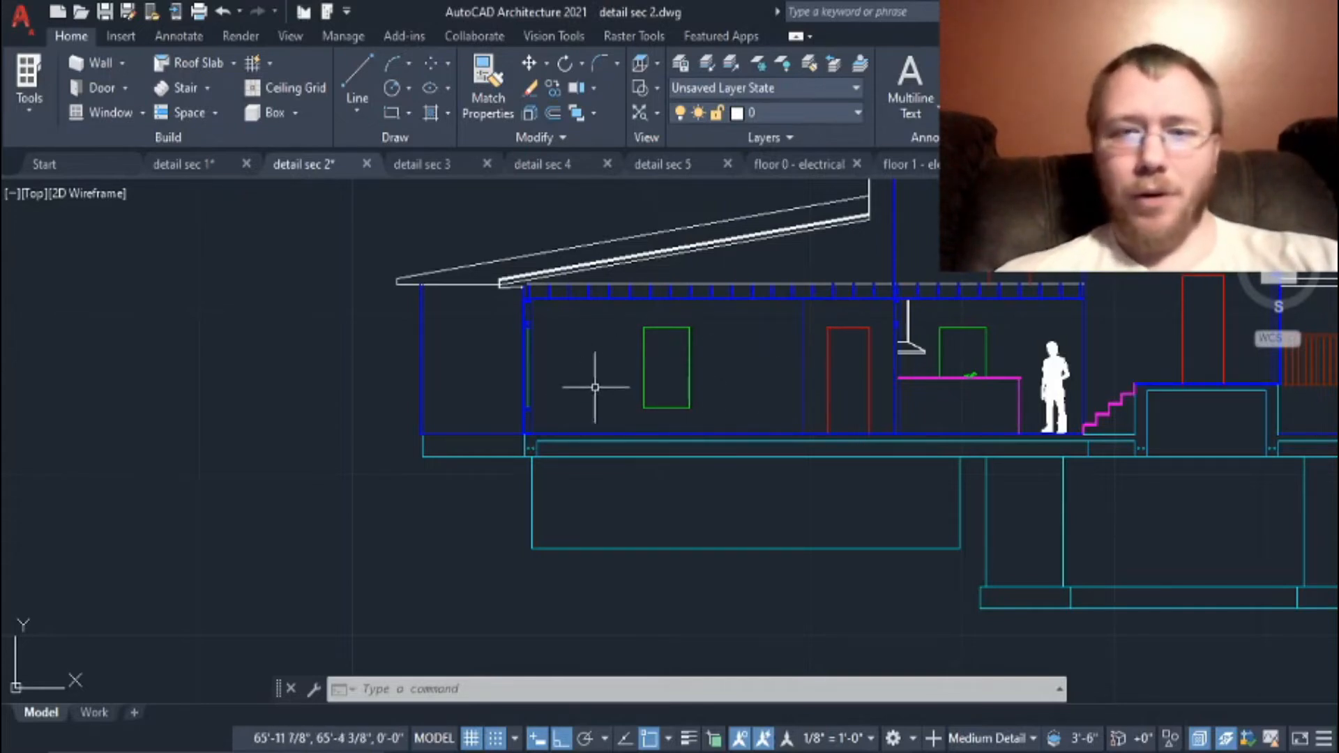
Step: Check the house layout in the floor 1 electrical plan
left_click(930, 165)
scroll(723, 418, "down", 3)
scroll(723, 390, "up", 2)
scroll(668, 562, "down", 2)
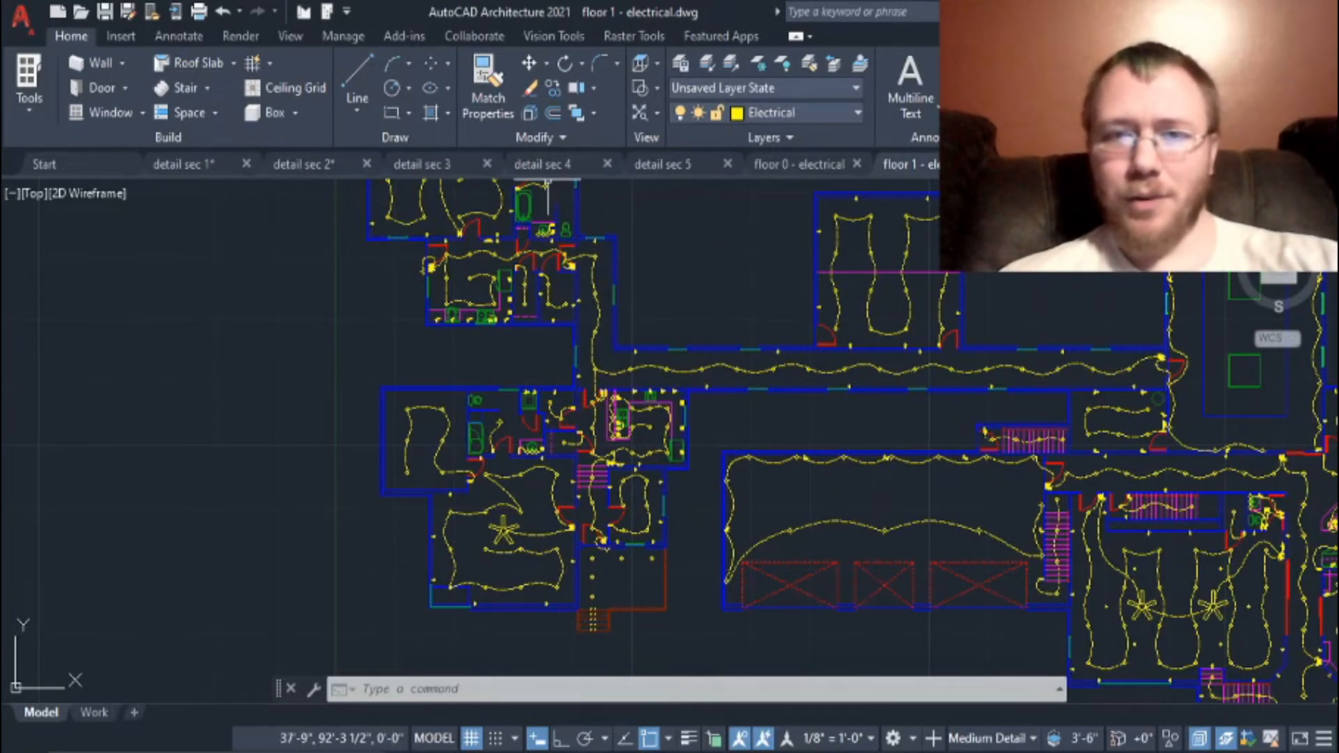
Step: Return to detail sec 2 and erase the two inner vertical lines of the outermost wall beneath the low eave
left_click(287, 168)
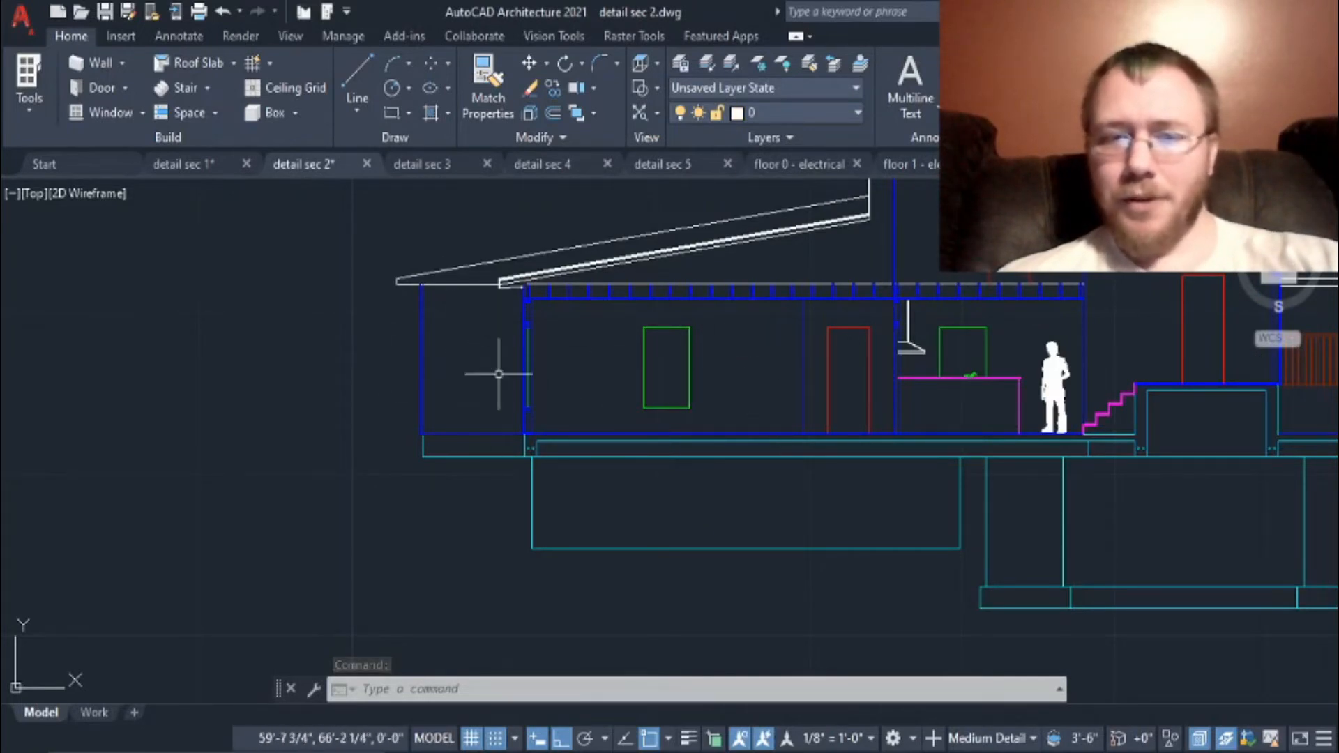
scroll(498, 374, "up", 6)
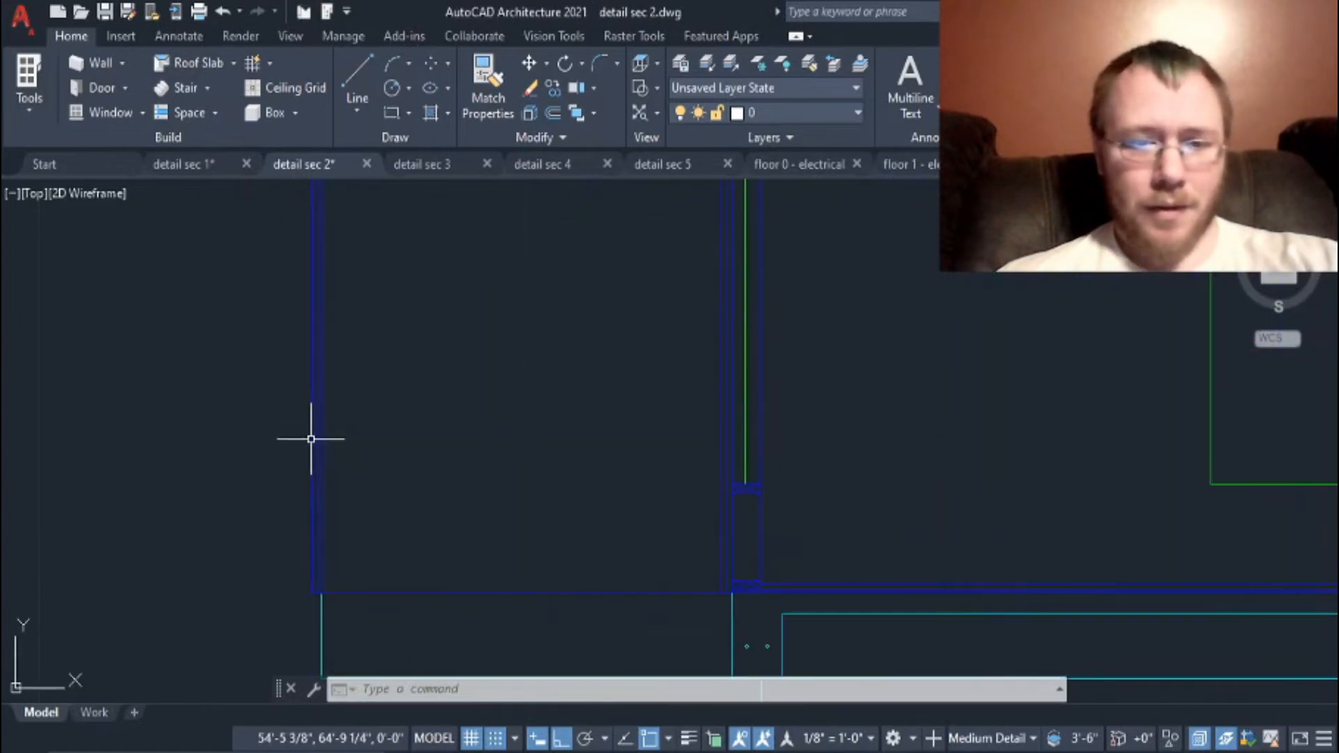
scroll(312, 439, "down", 4)
scroll(299, 390, "up", 4)
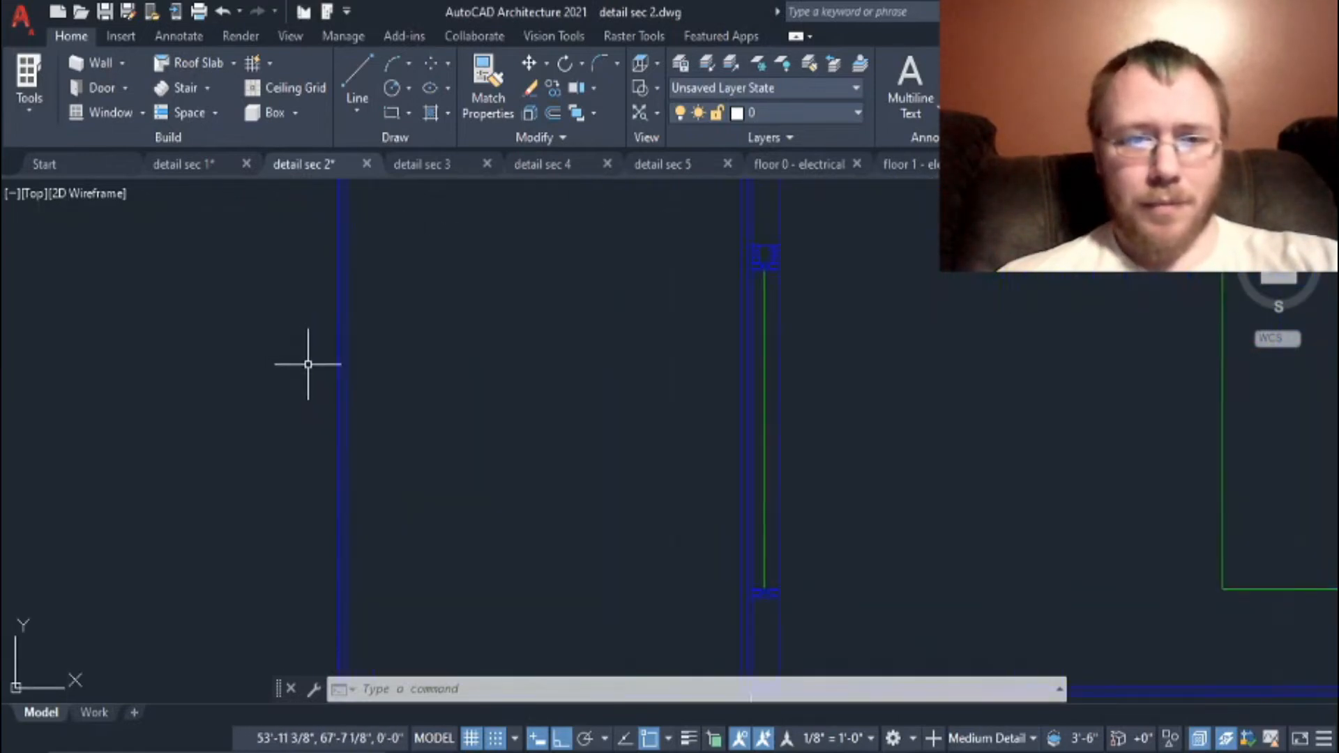
scroll(311, 364, "down", 4)
scroll(312, 478, "up", 5)
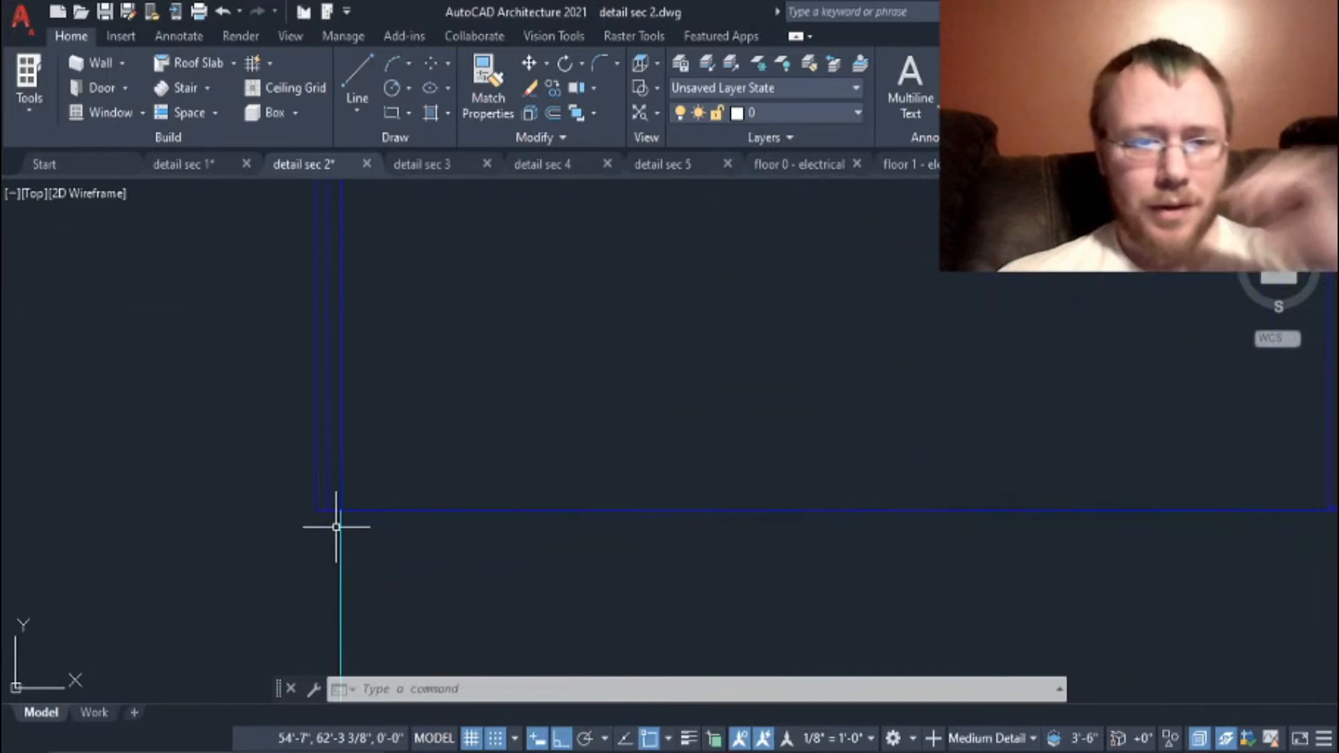
left_click(371, 472)
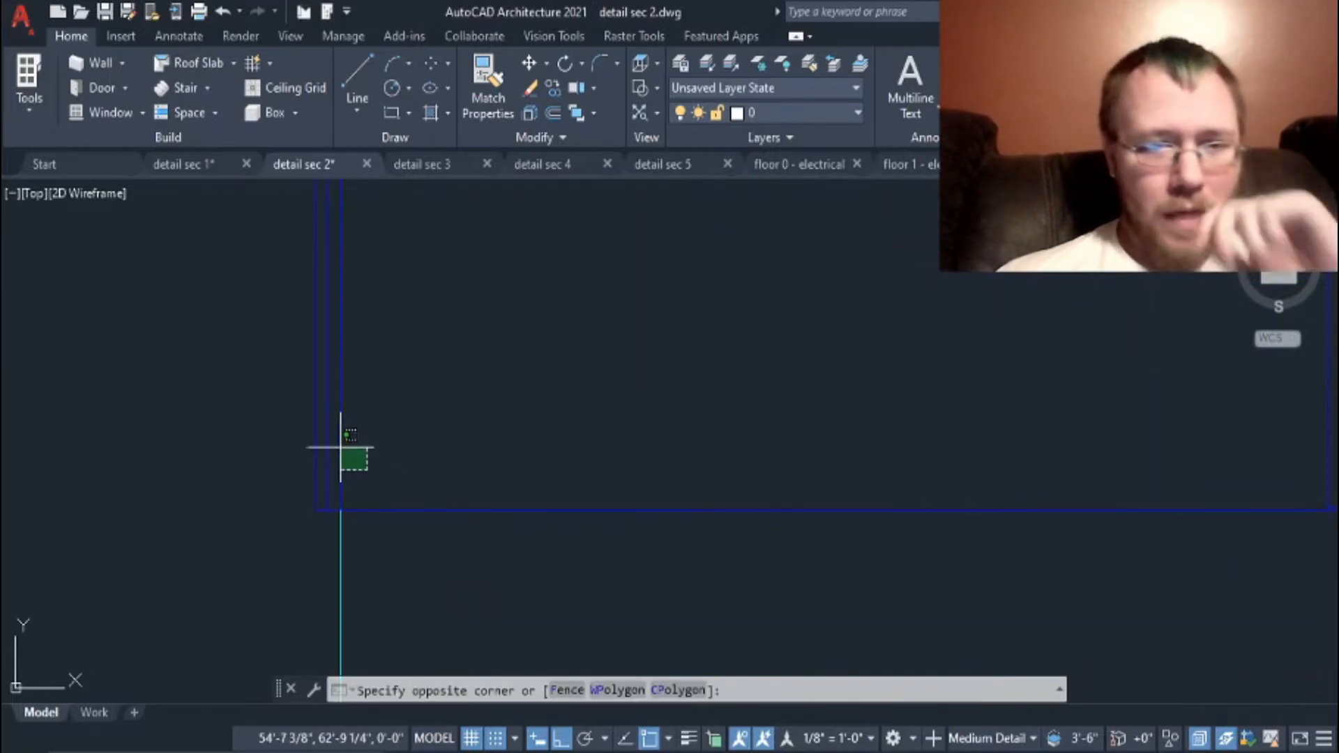
left_click(328, 419)
key("Delete")
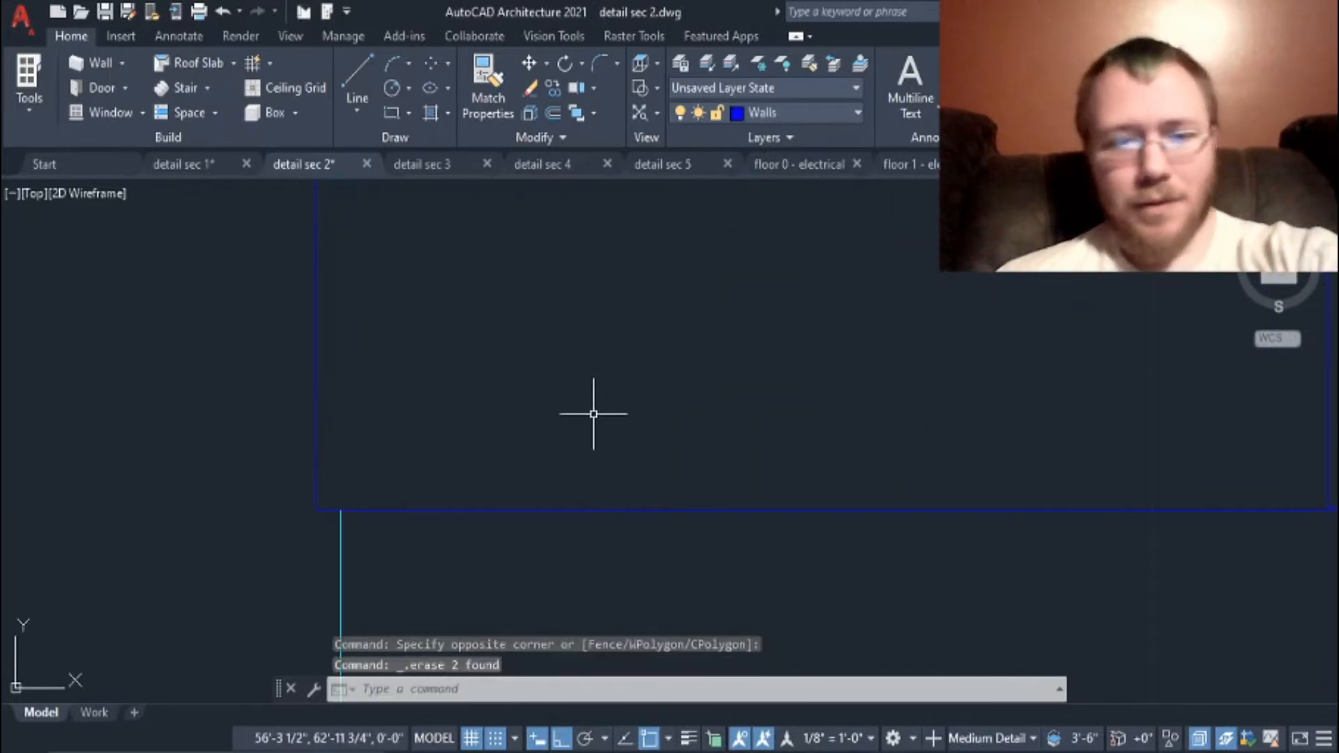
Step: Compare the simplified outermost wall with the layered window wall beside it and the eave above
scroll(593, 413, "down", 3)
scroll(594, 414, "down", 2)
mouse_move(594, 417)
middle_mouse_down()
mouse_move(481, 511)
mouse_move(463, 622)
mouse_move(452, 528)
middle_mouse_up()
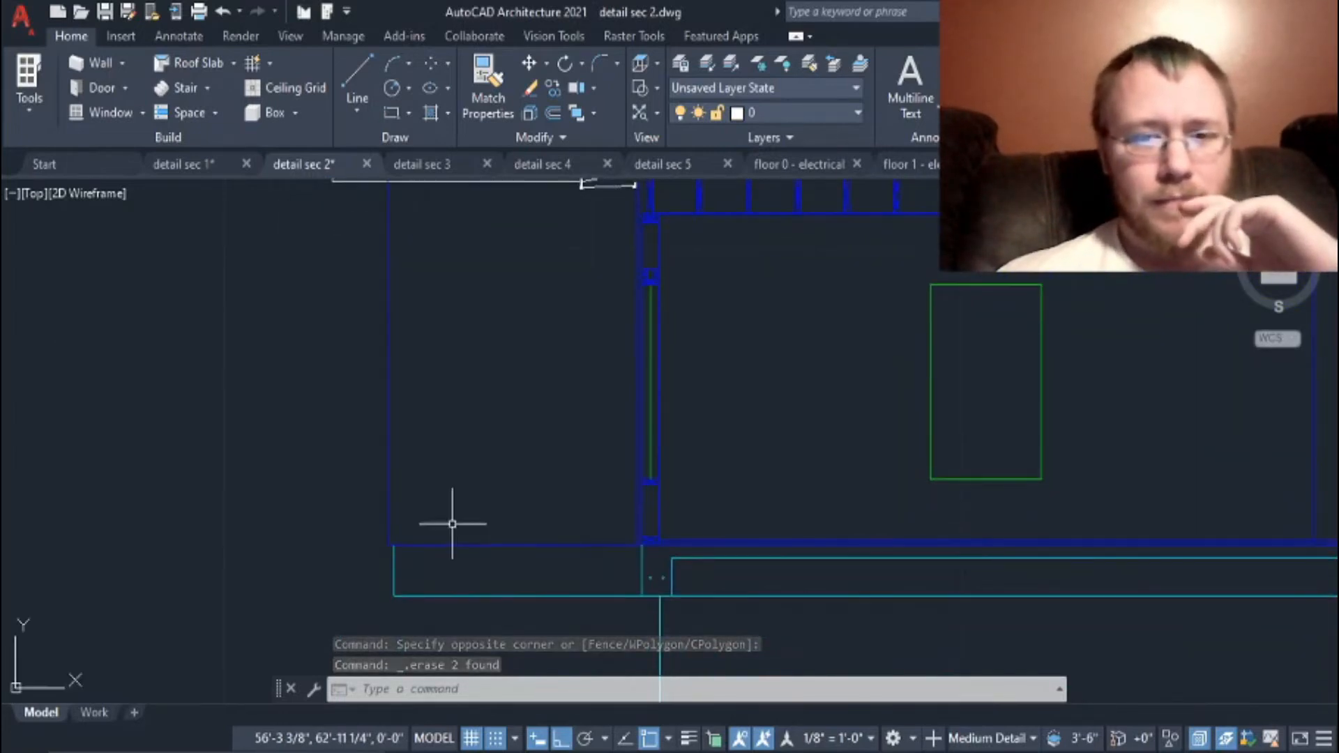
scroll(637, 322, "up", 3)
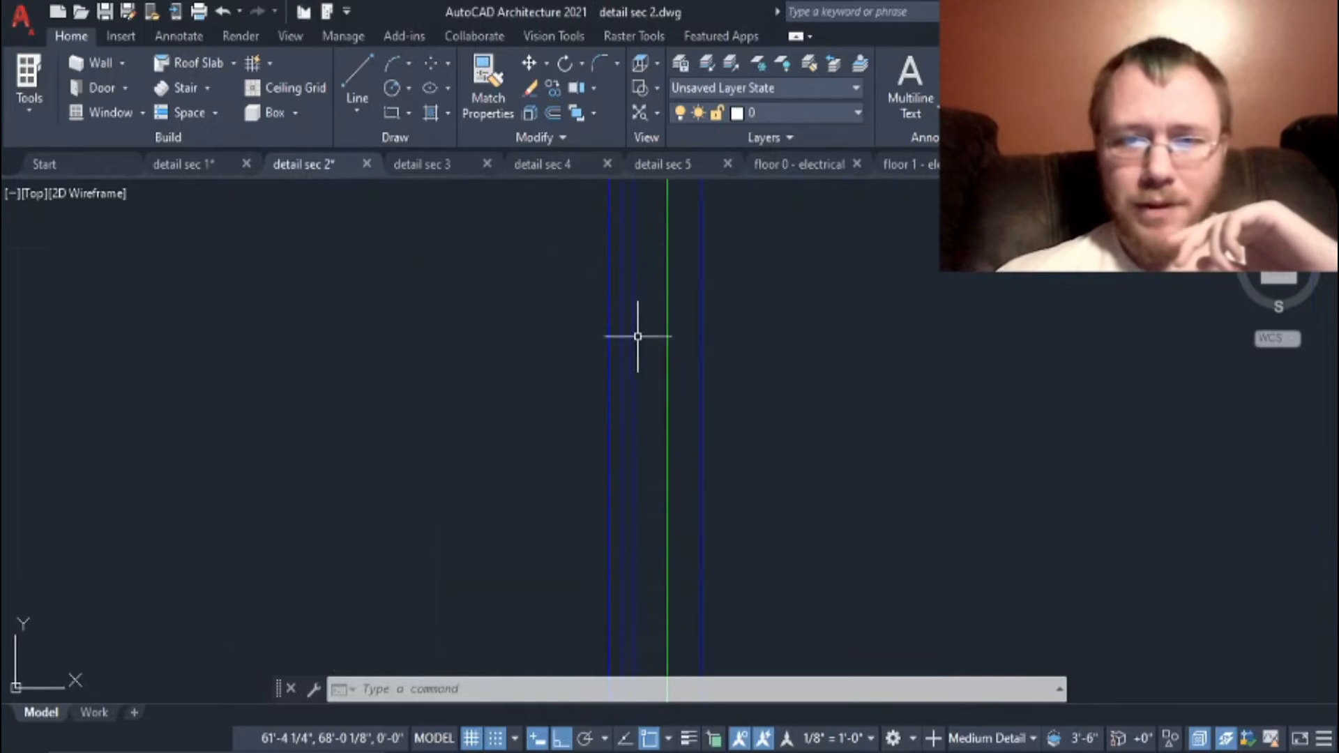
scroll(274, 457, "down", 3)
middle_click_drag(274, 457, 445, 442)
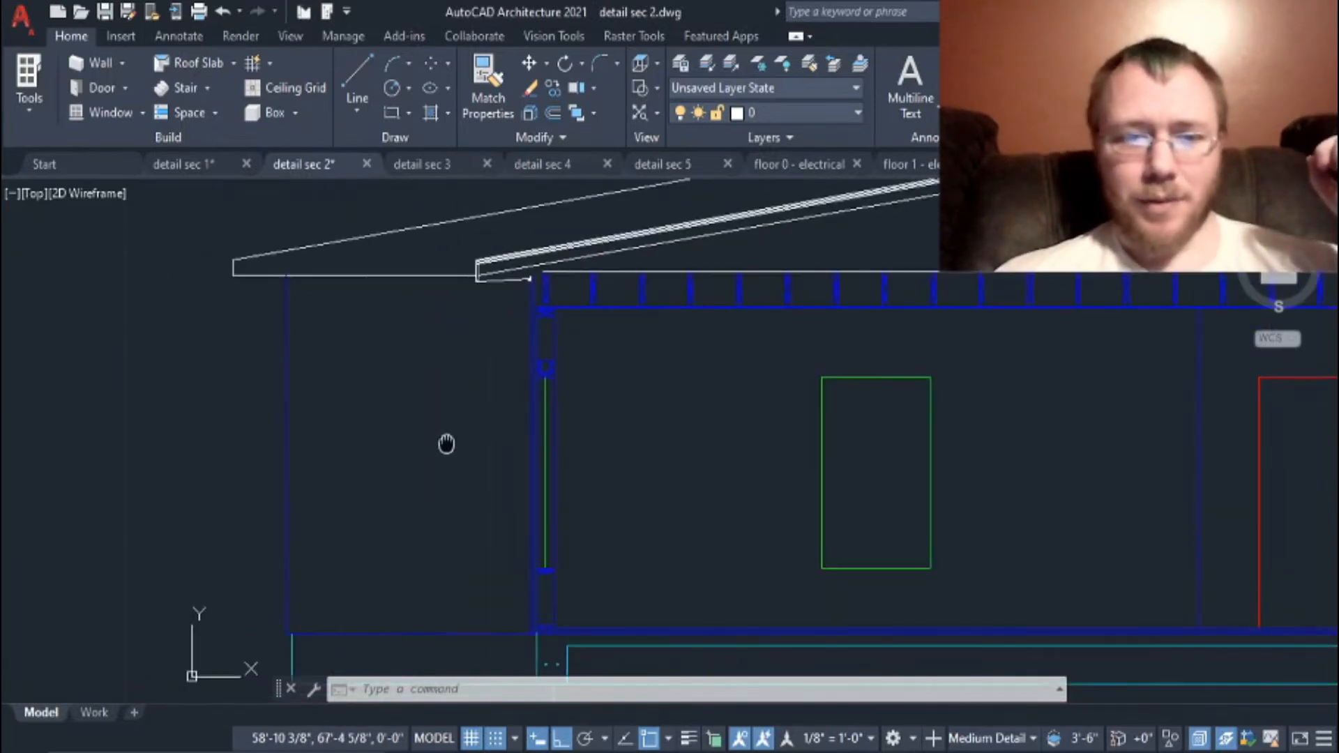
Step: Review the full section from the low eave across the kitchen and stairs to the railing and upper roofs
scroll(774, 464, "down", 2)
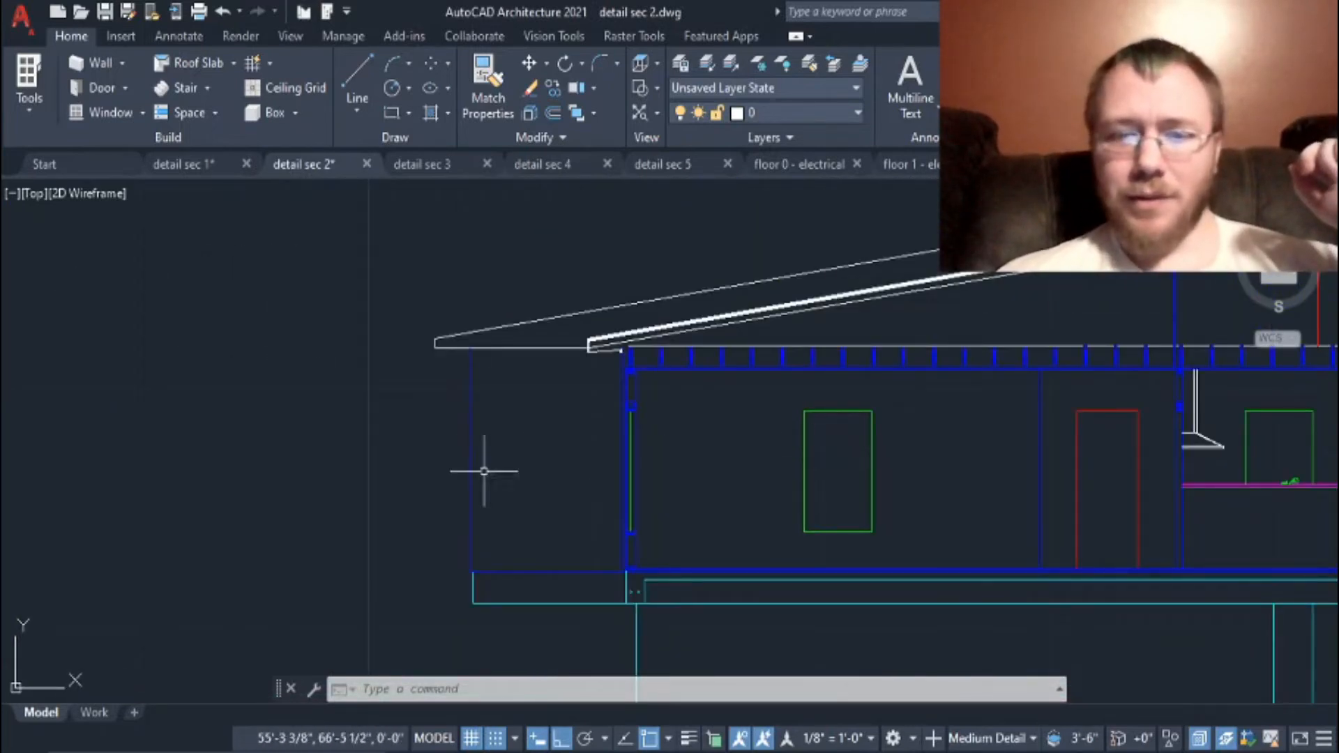
scroll(621, 471, "down", 2)
mouse_move(811, 481)
middle_mouse_down()
mouse_move(529, 493)
mouse_move(521, 544)
middle_mouse_up()
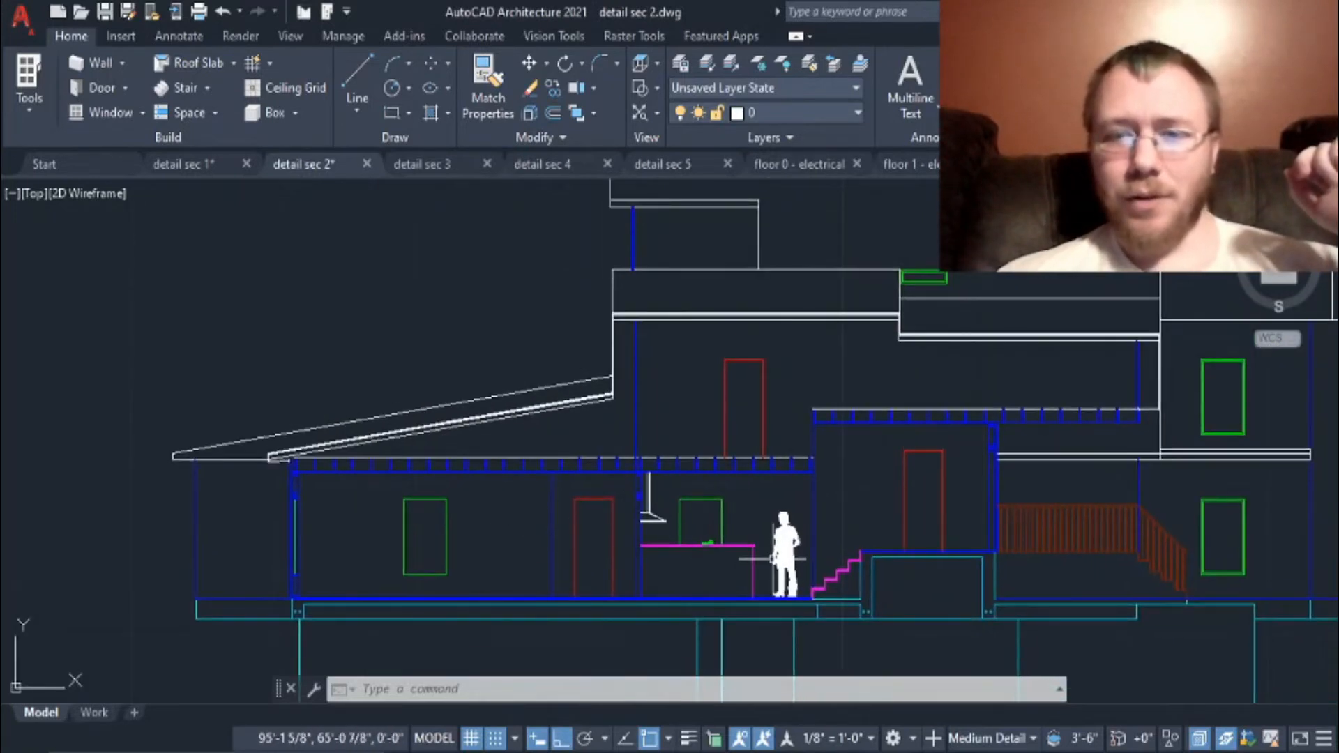
mouse_move(947, 574)
middle_mouse_down()
mouse_move(693, 514)
mouse_move(816, 527)
mouse_move(902, 516)
middle_mouse_up()
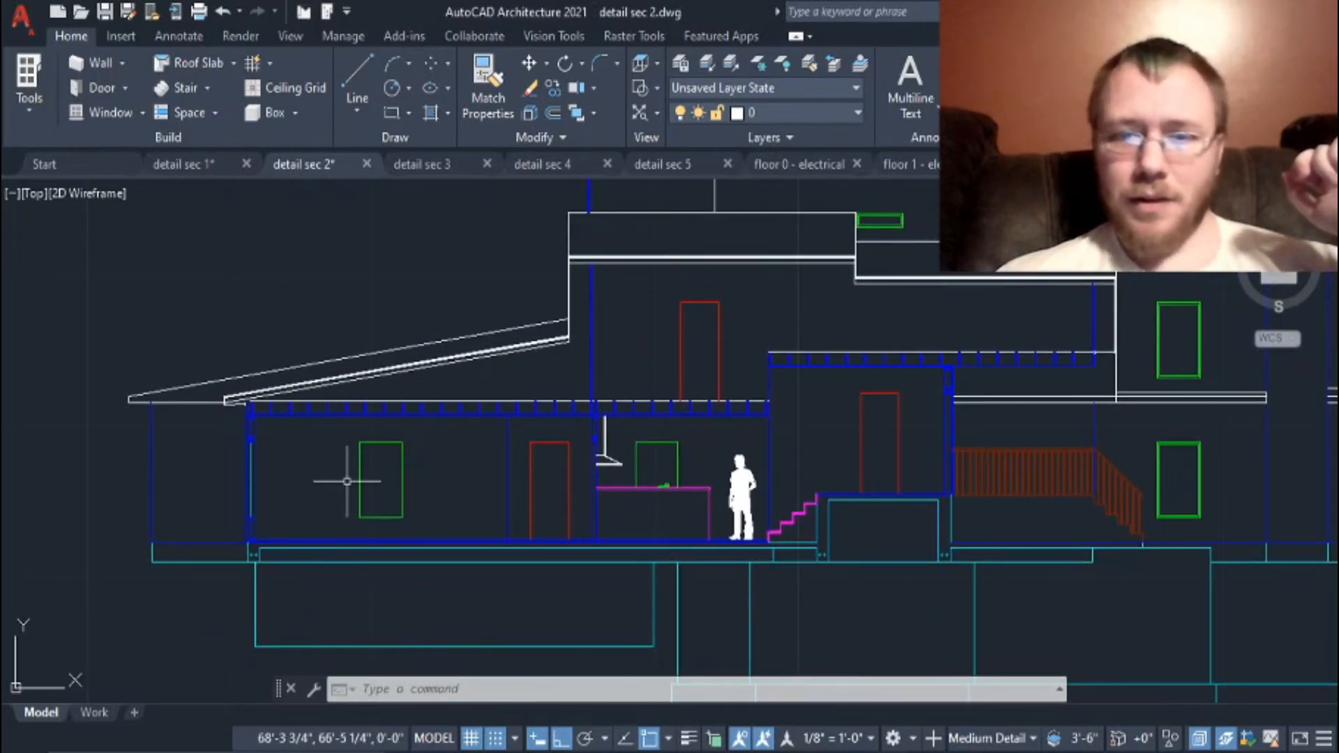
scroll(347, 482, "down", 2)
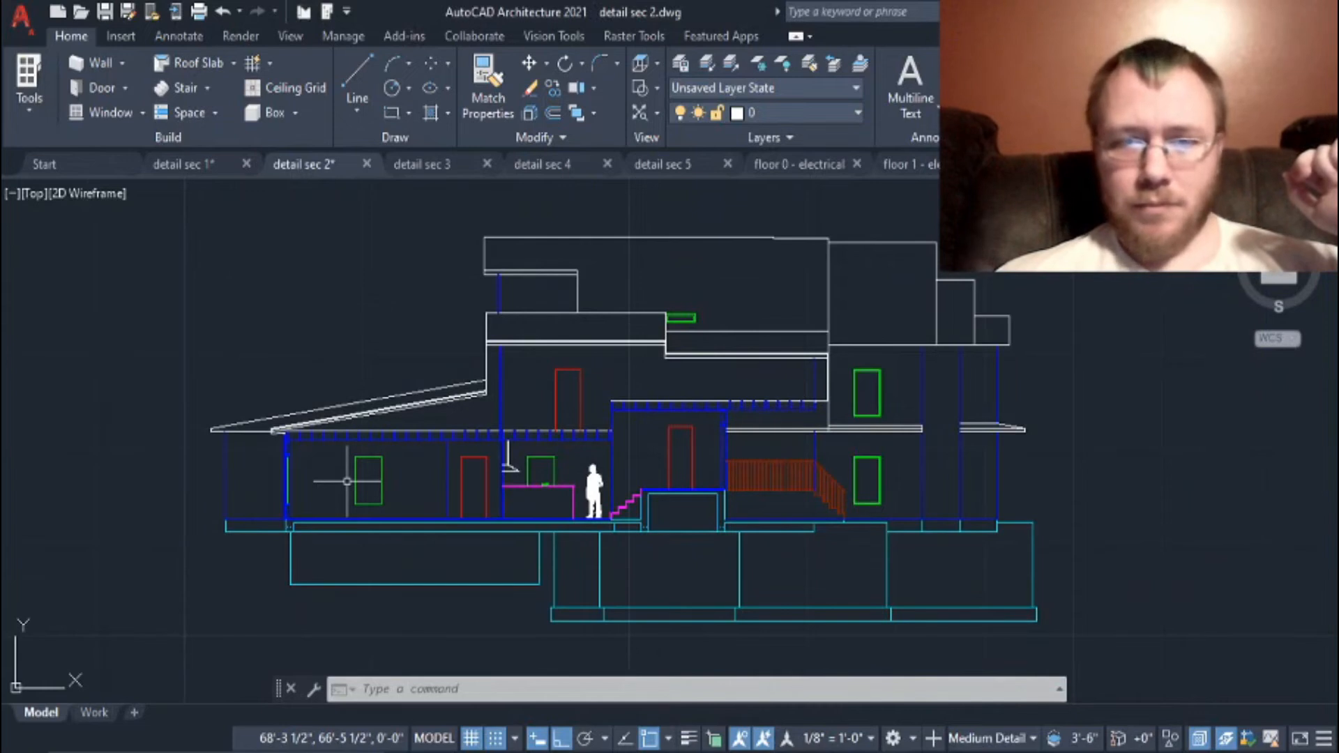
scroll(583, 410, "up", 2)
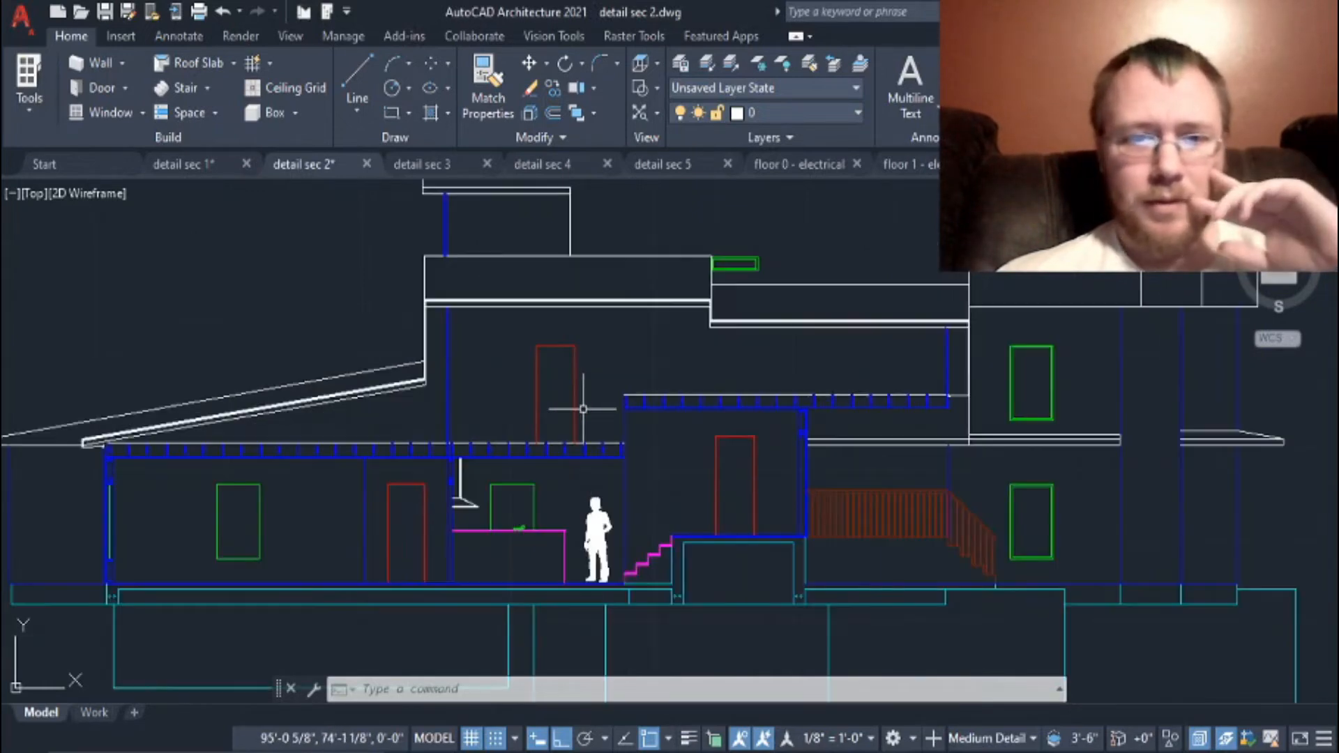
Step: Erase the red door outline on the upper floor above the kitchen ceiling joists
scroll(583, 409, "up", 4)
scroll(583, 410, "down", 4)
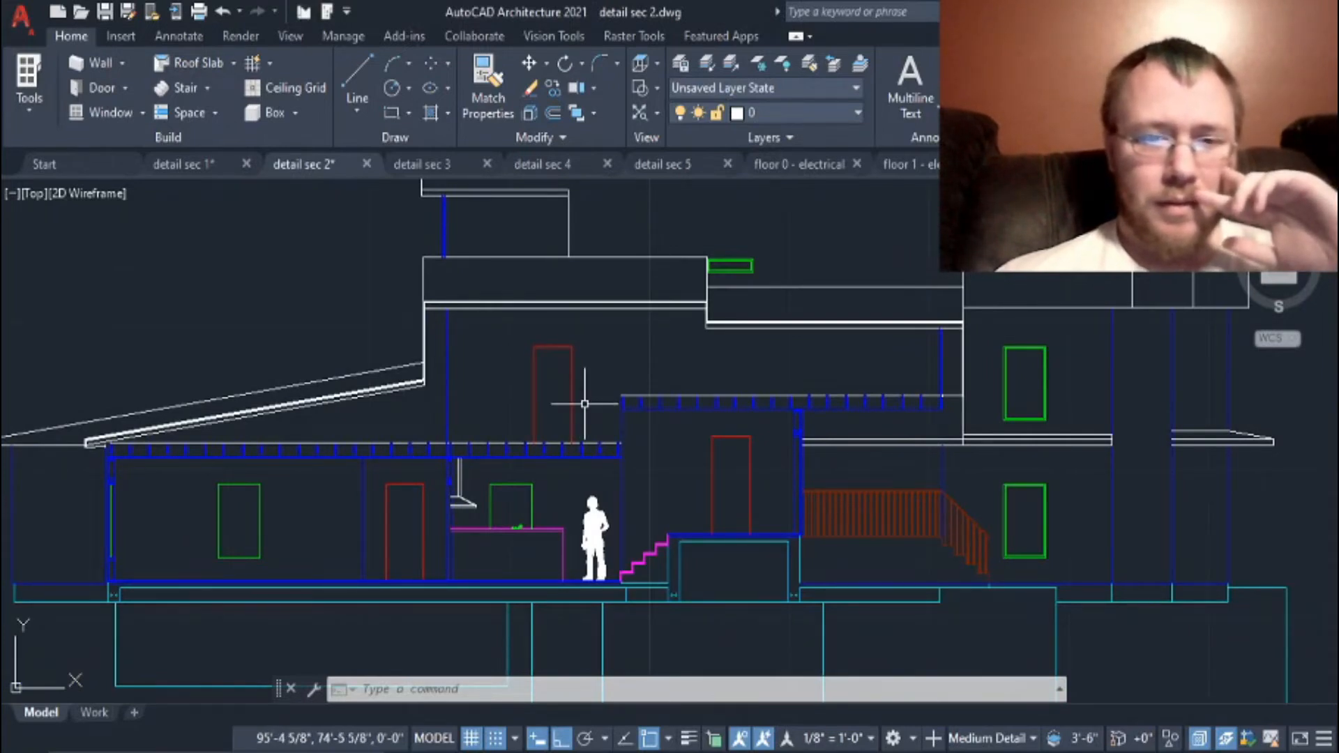
left_click(586, 404)
left_click(516, 325)
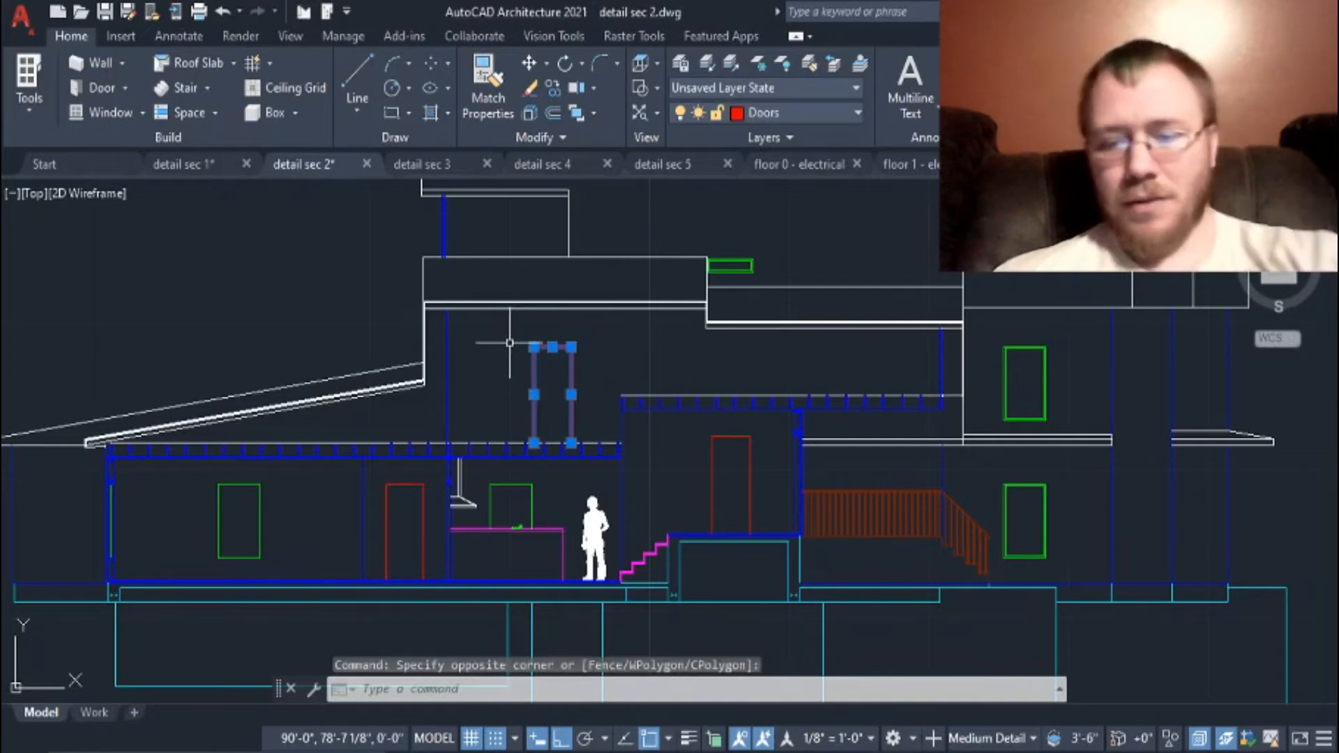
key("Delete")
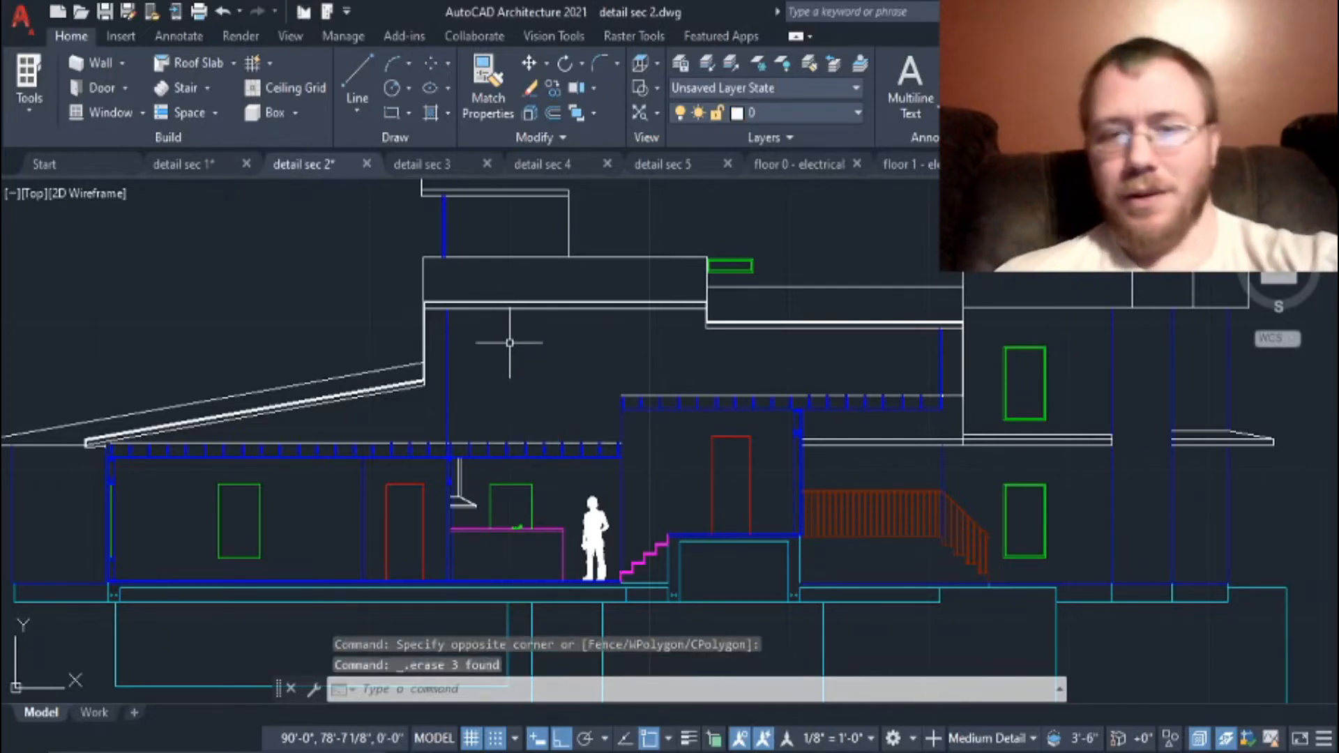
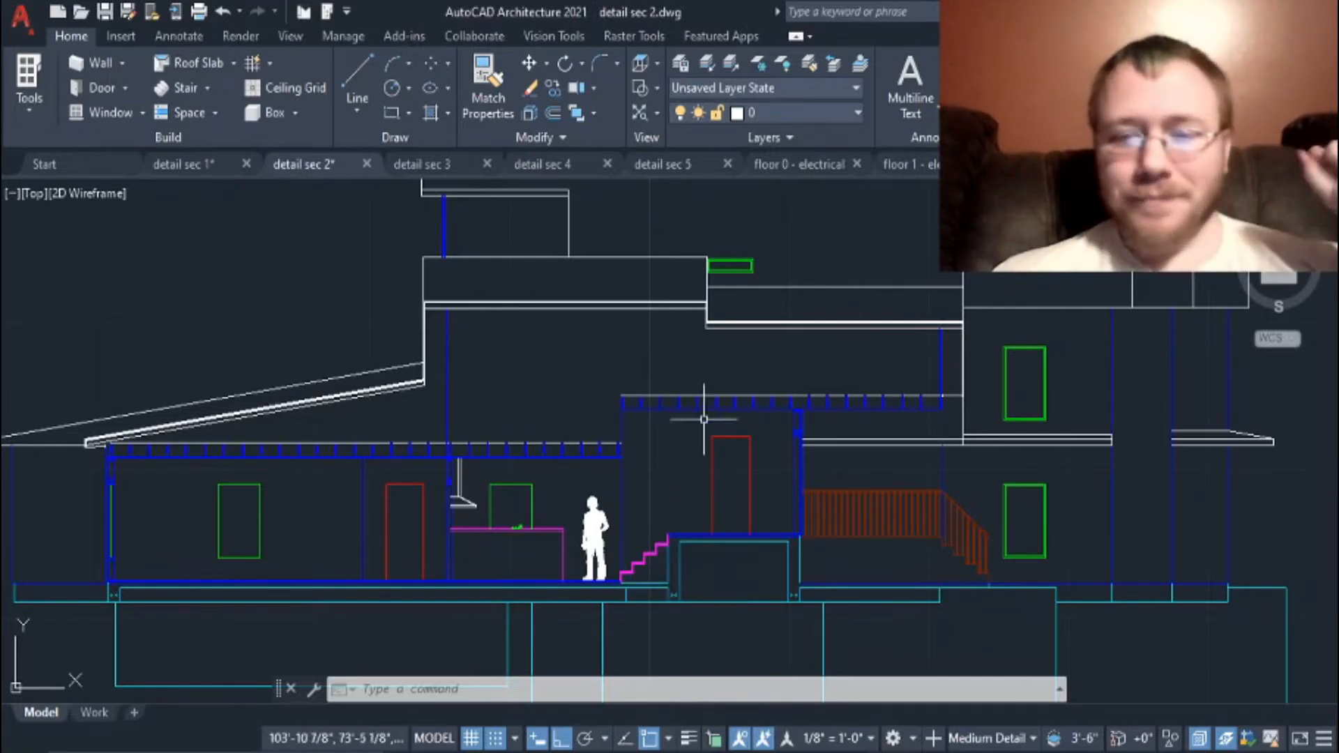
Step: Examine the kitchen countertop beside the human figure, including its end overhang and the sink faucet
scroll(306, 518, "up", 4)
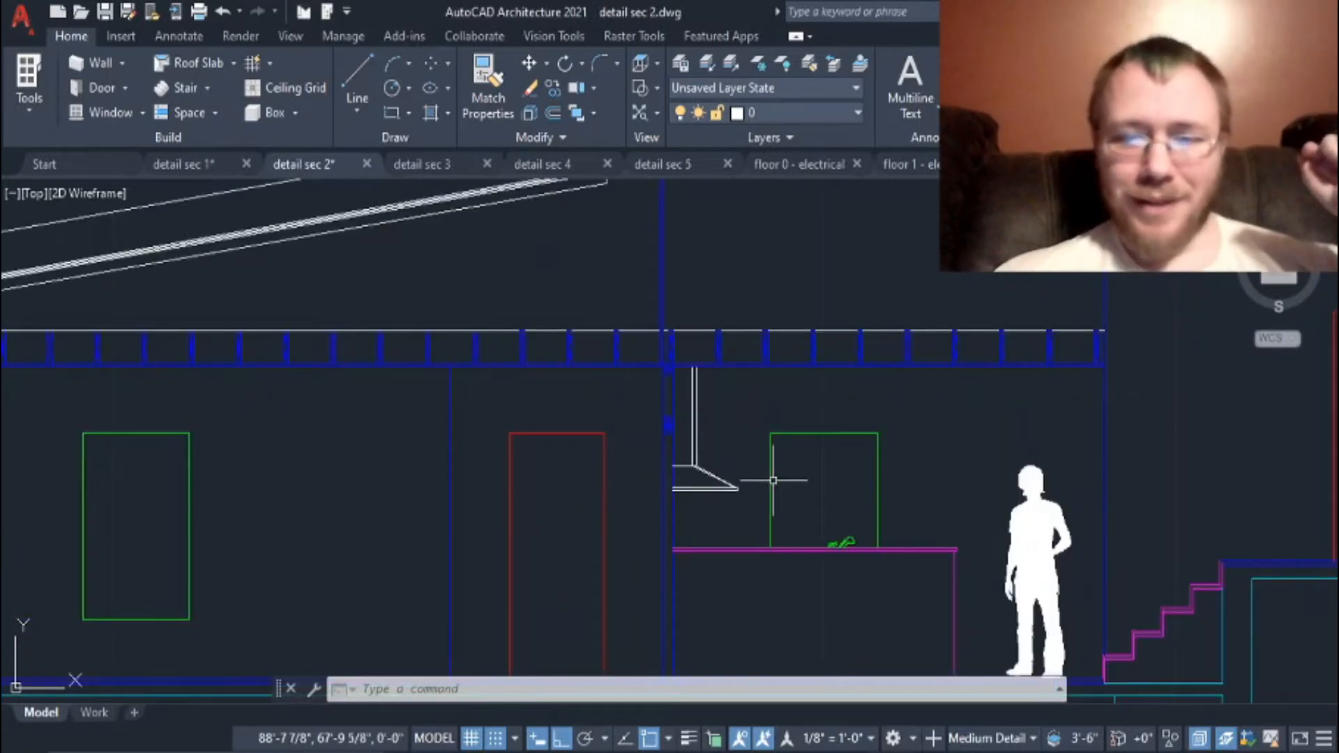
mouse_move(848, 565)
middle_mouse_down()
mouse_move(744, 525)
mouse_move(684, 400)
middle_mouse_up()
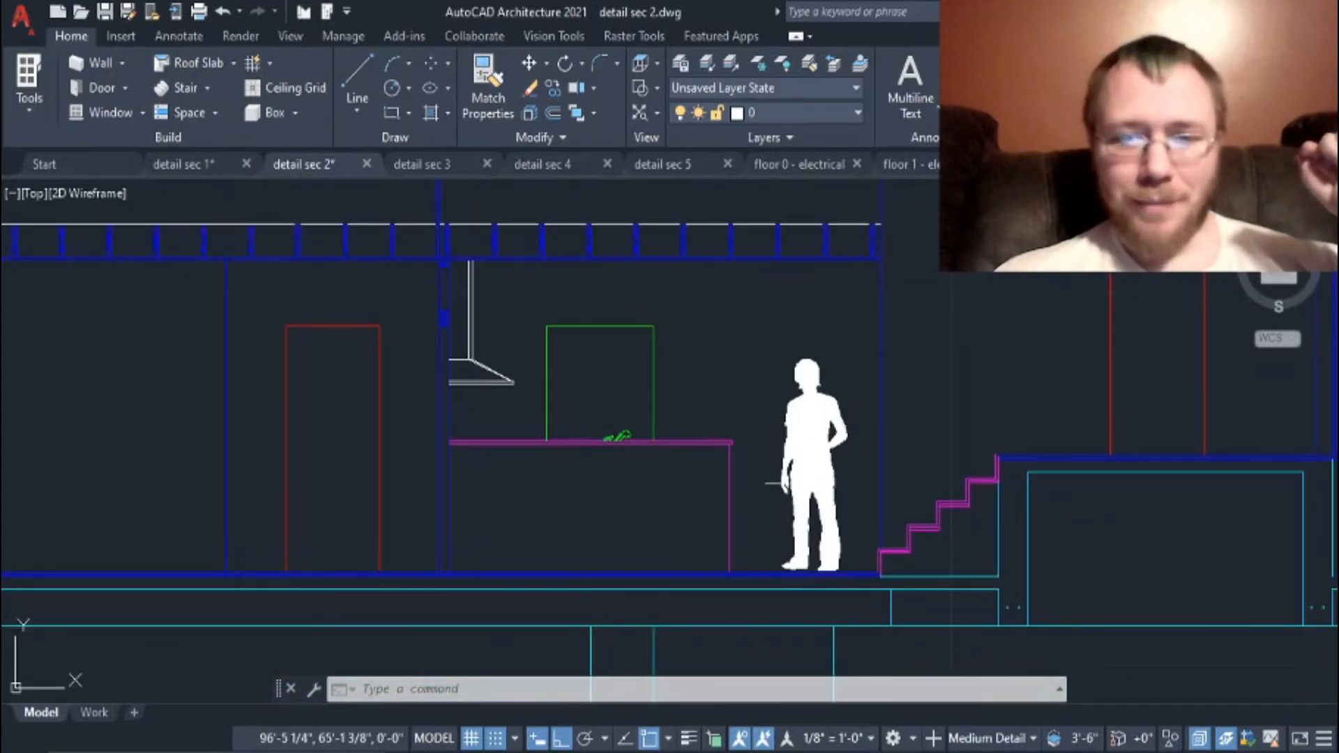
scroll(712, 445, "up", 4)
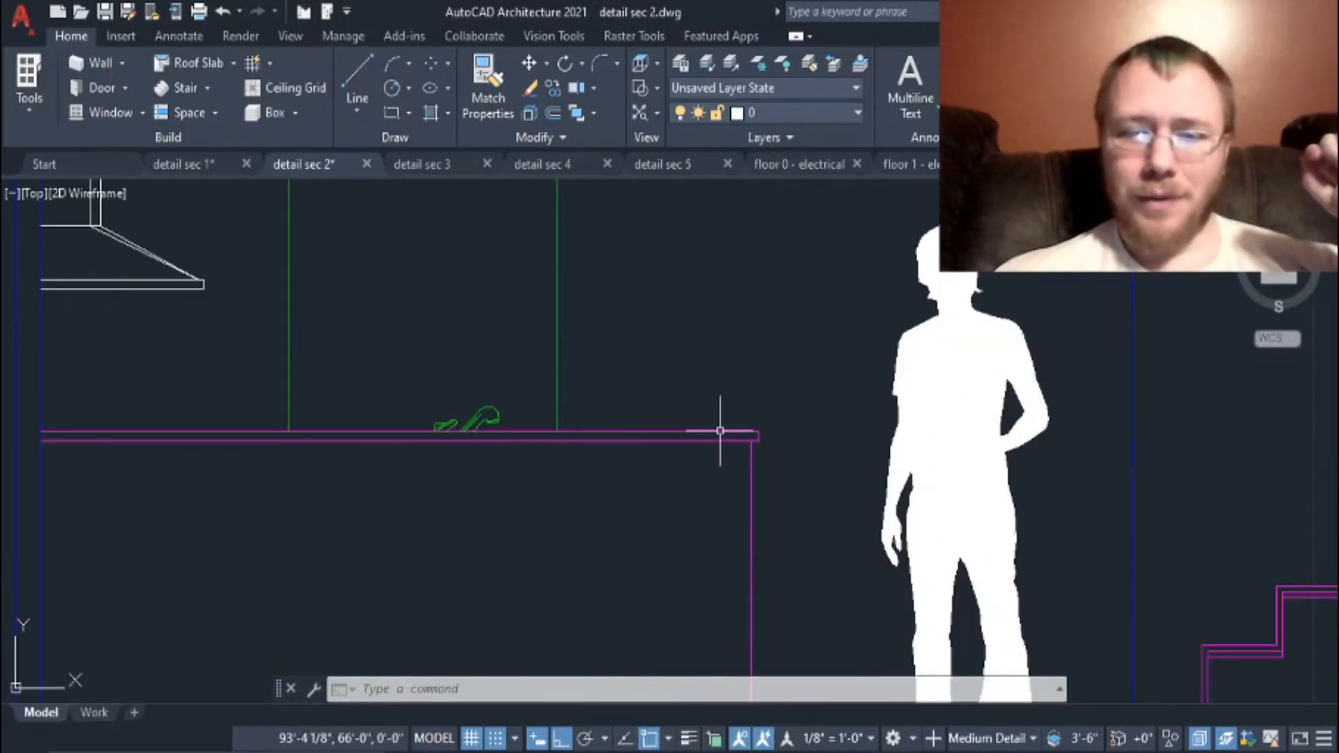
scroll(772, 427, "up", 4)
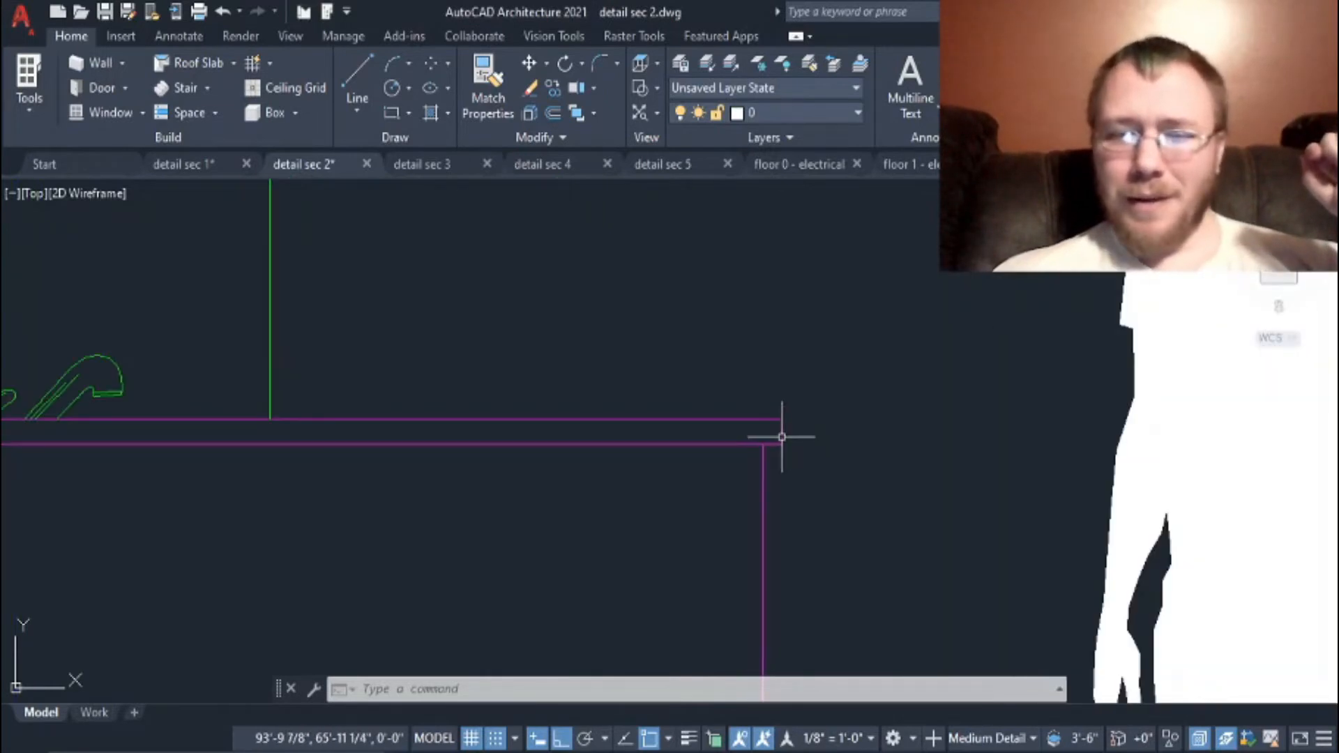
scroll(650, 457, "down", 4)
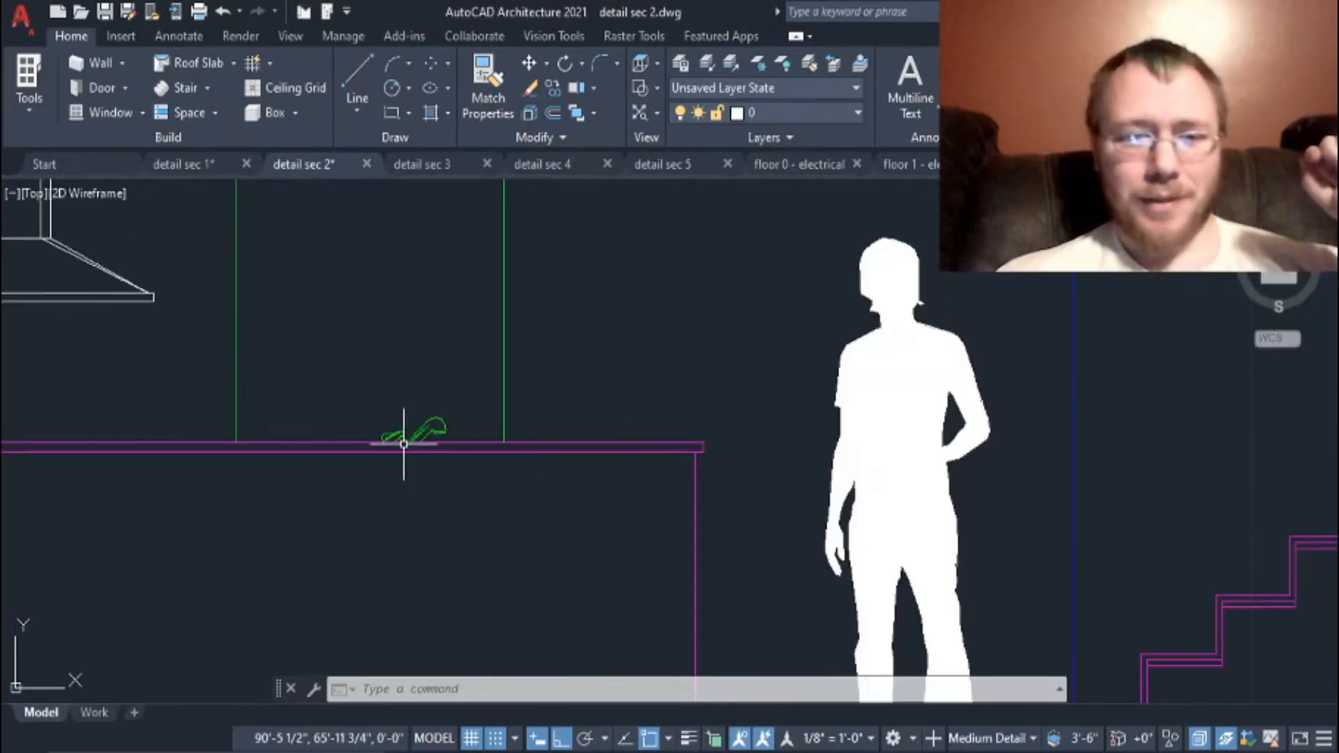
scroll(403, 445, "up", 4)
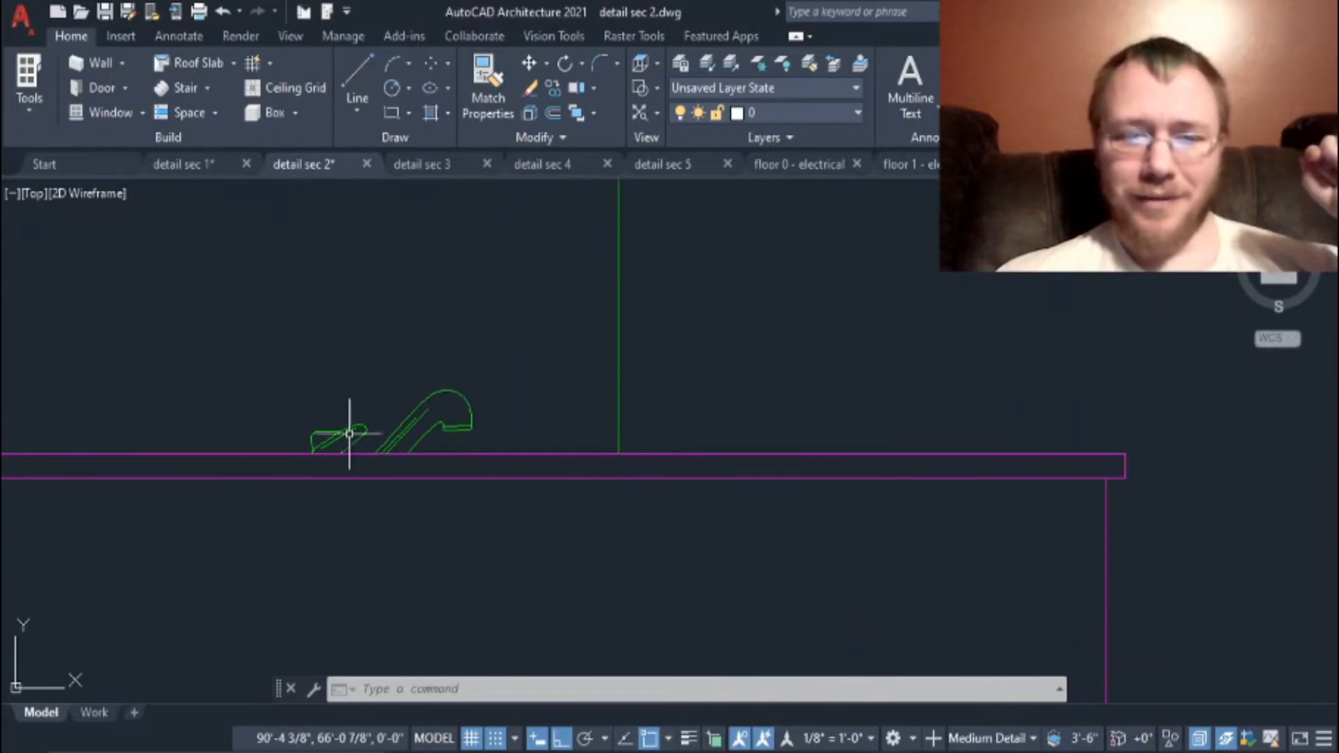
Step: Review the kitchen section from the sink window and range hood across the steps to the raised floor
scroll(349, 434, "down", 4)
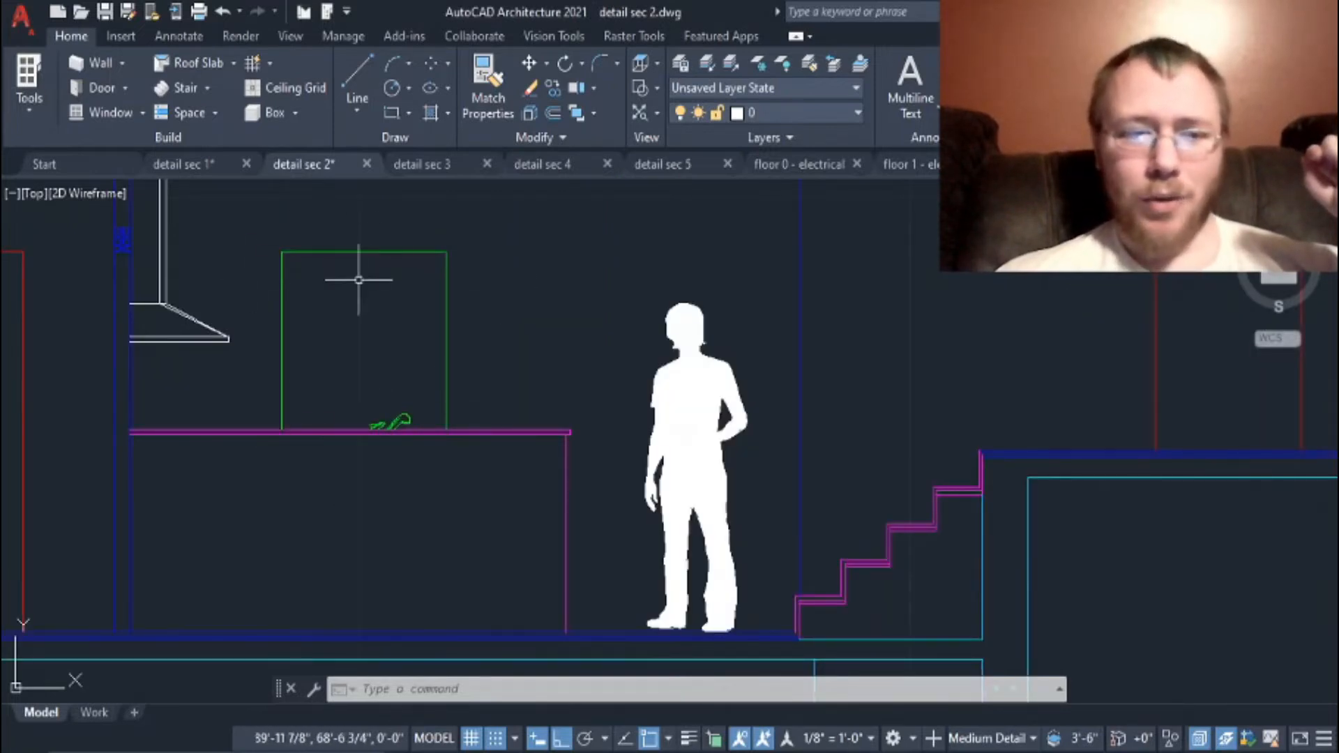
scroll(358, 280, "down", 2)
scroll(312, 462, "up", 1)
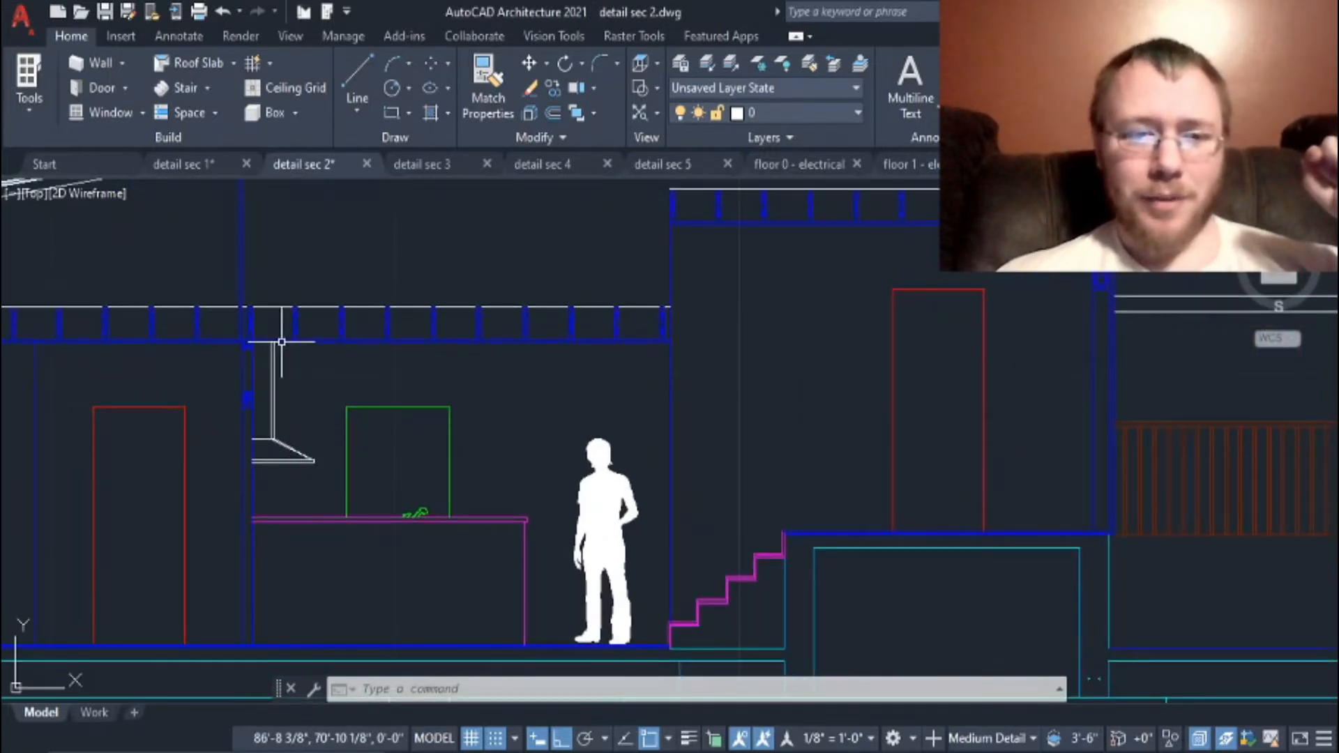
middle_click_drag(699, 601, 583, 495)
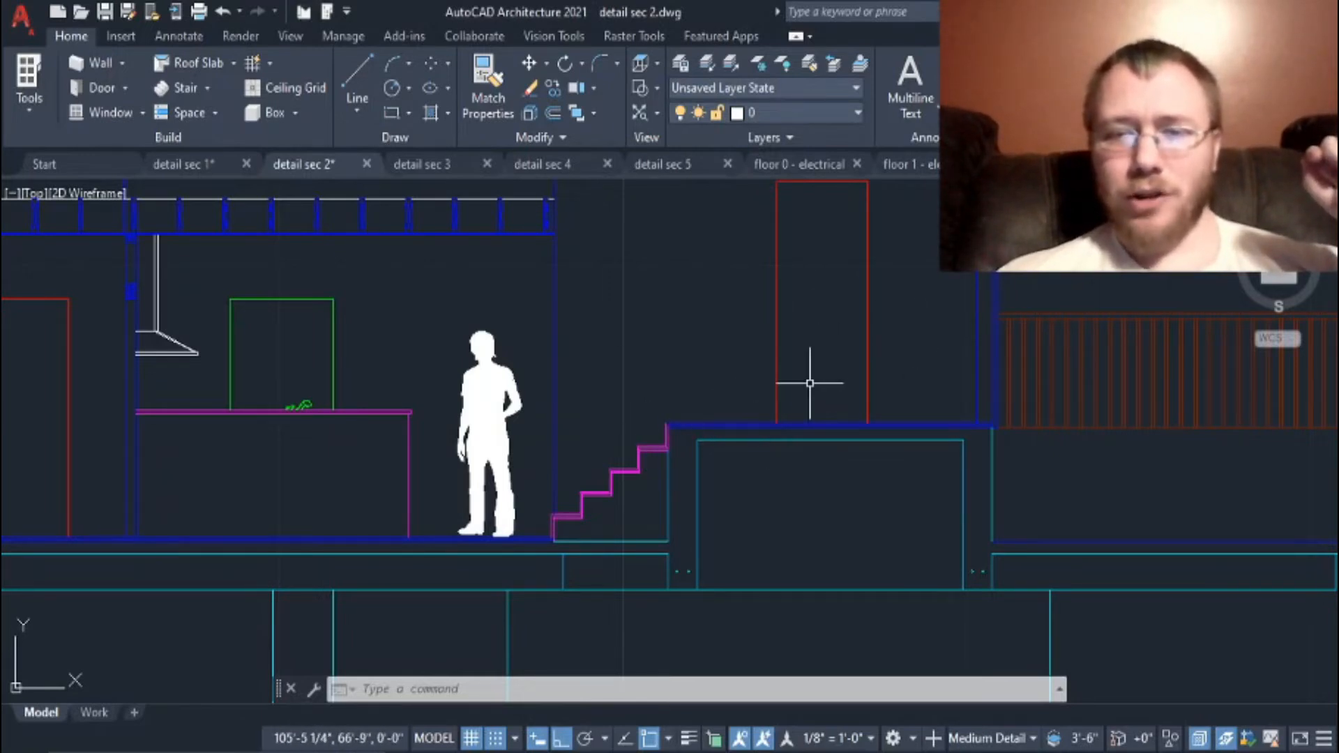
Step: Examine the brown railing and its descending steps beside the raised floor, and their place within the whole section
scroll(849, 493, "down", 3)
middle_click_drag(1015, 447, 594, 482)
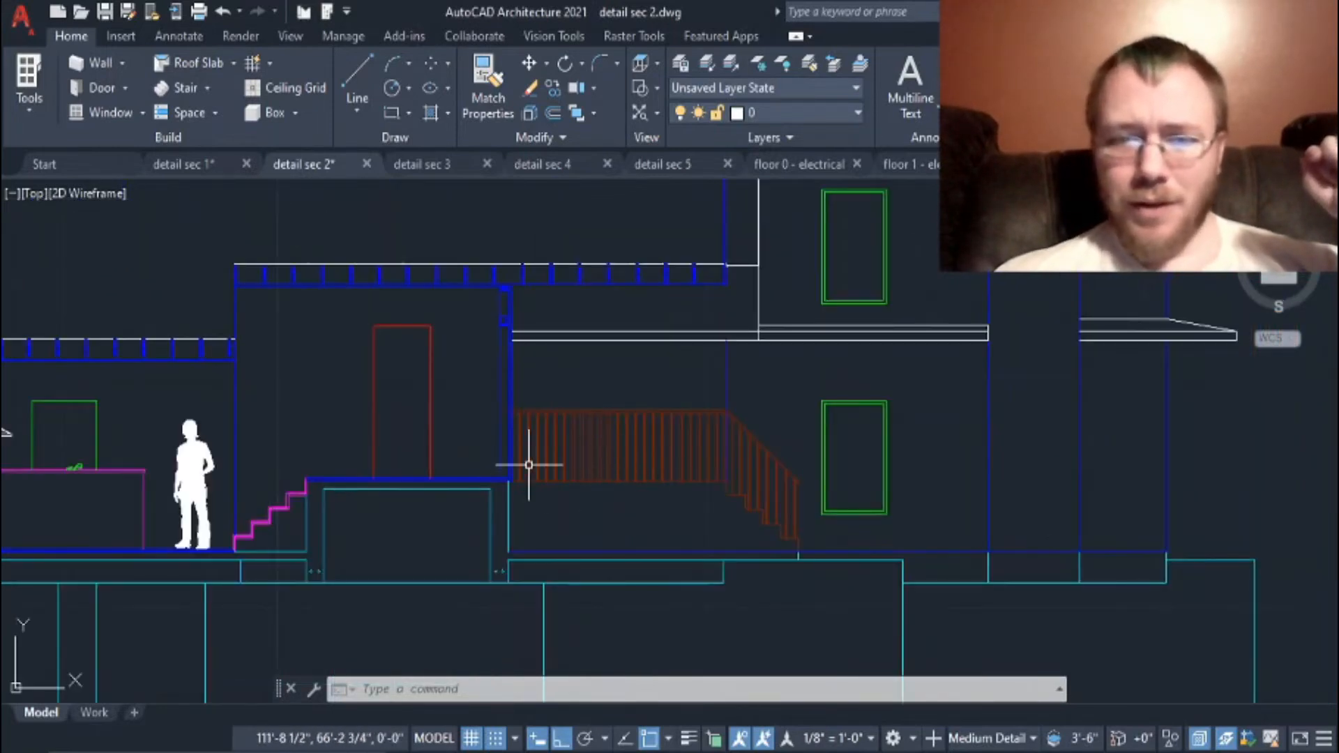
scroll(520, 461, "up", 2)
middle_click_drag(1089, 484, 918, 500)
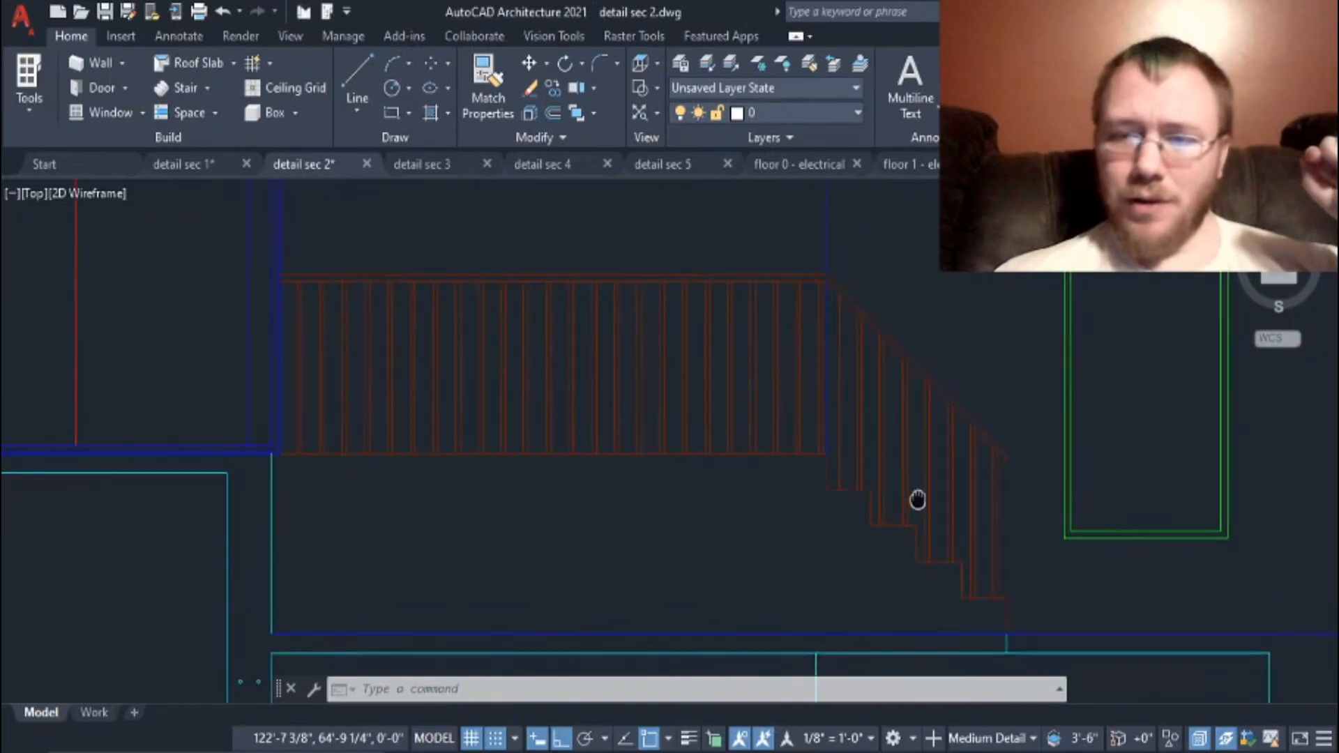
scroll(934, 506, "down", 2)
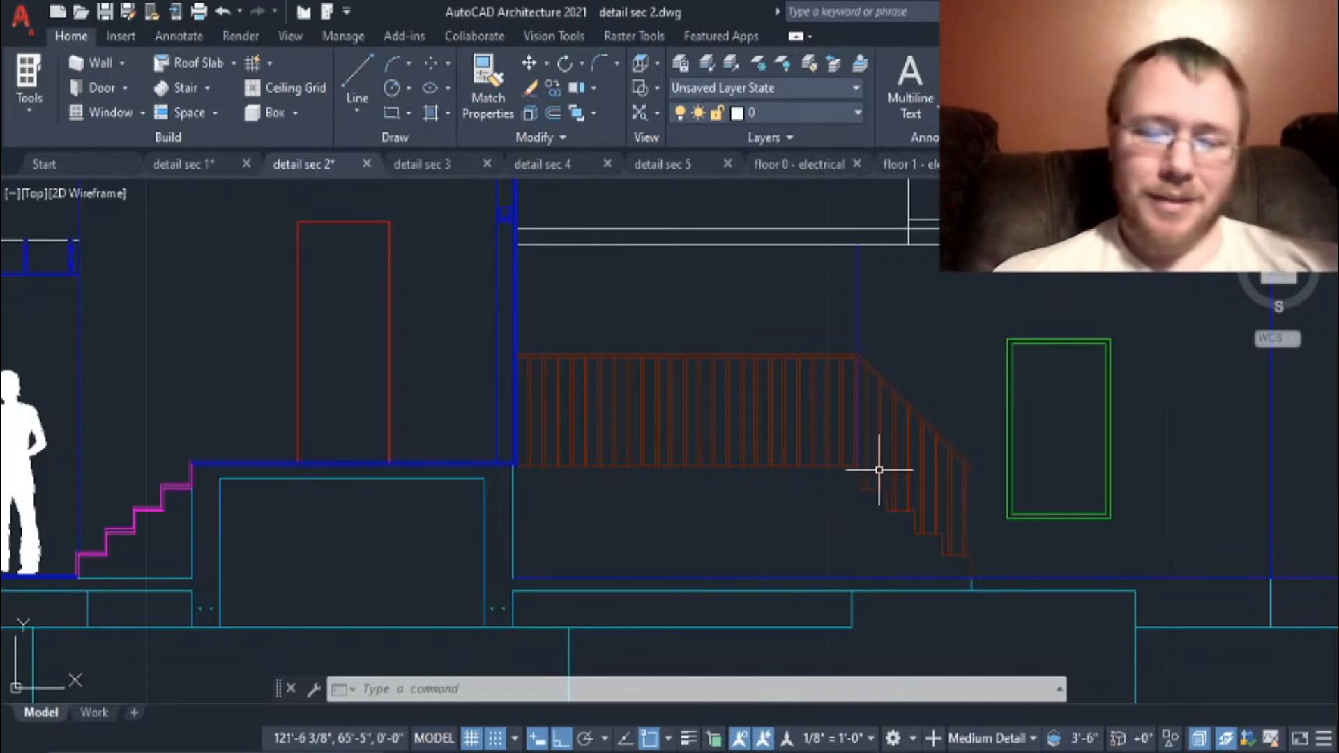
scroll(621, 511, "down", 2)
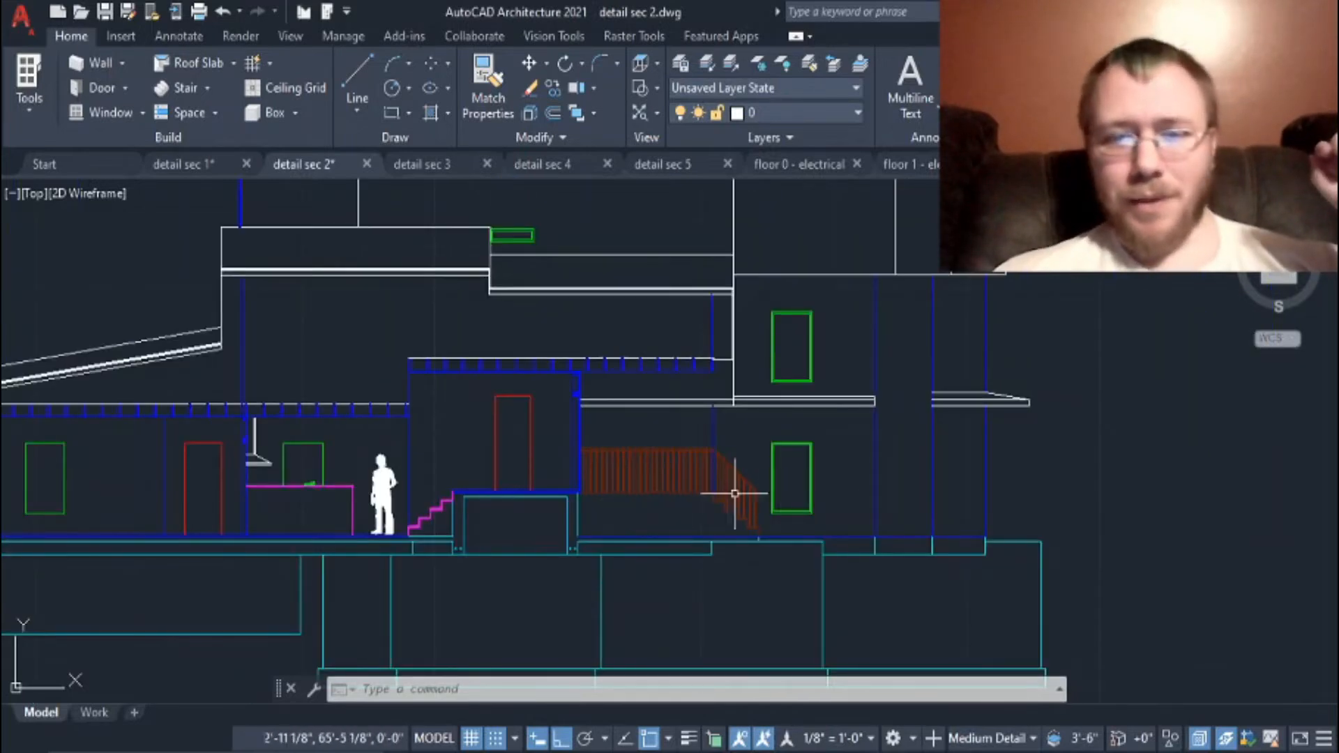
scroll(726, 532, "up", 2)
scroll(640, 526, "down", 2)
mouse_move(590, 510)
middle_mouse_down()
mouse_move(682, 526)
mouse_move(691, 509)
middle_mouse_up()
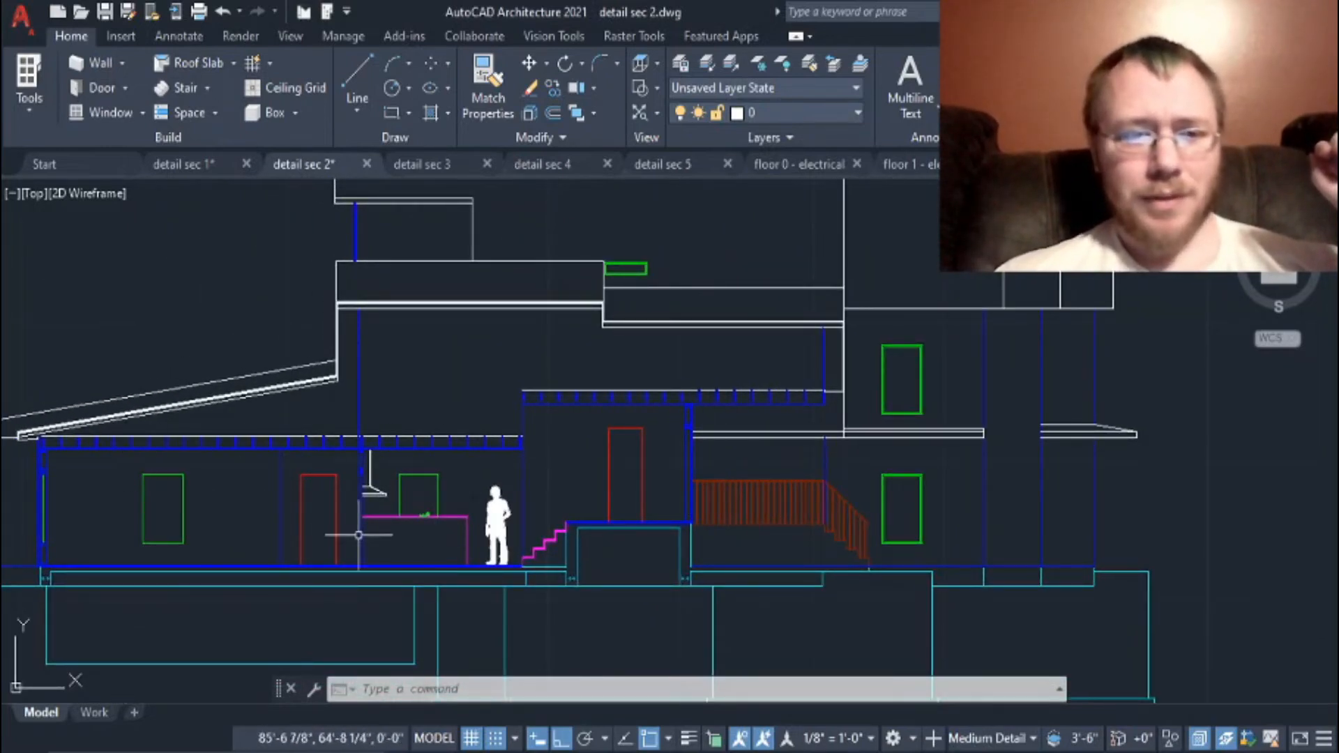
Step: Erase the extra vertical wall lines directly beneath the overhang of the uppermost roof
scroll(394, 452, "up", 6)
scroll(357, 430, "down", 3)
scroll(358, 381, "down", 5)
scroll(598, 383, "up", 4)
scroll(154, 314, "up", 4)
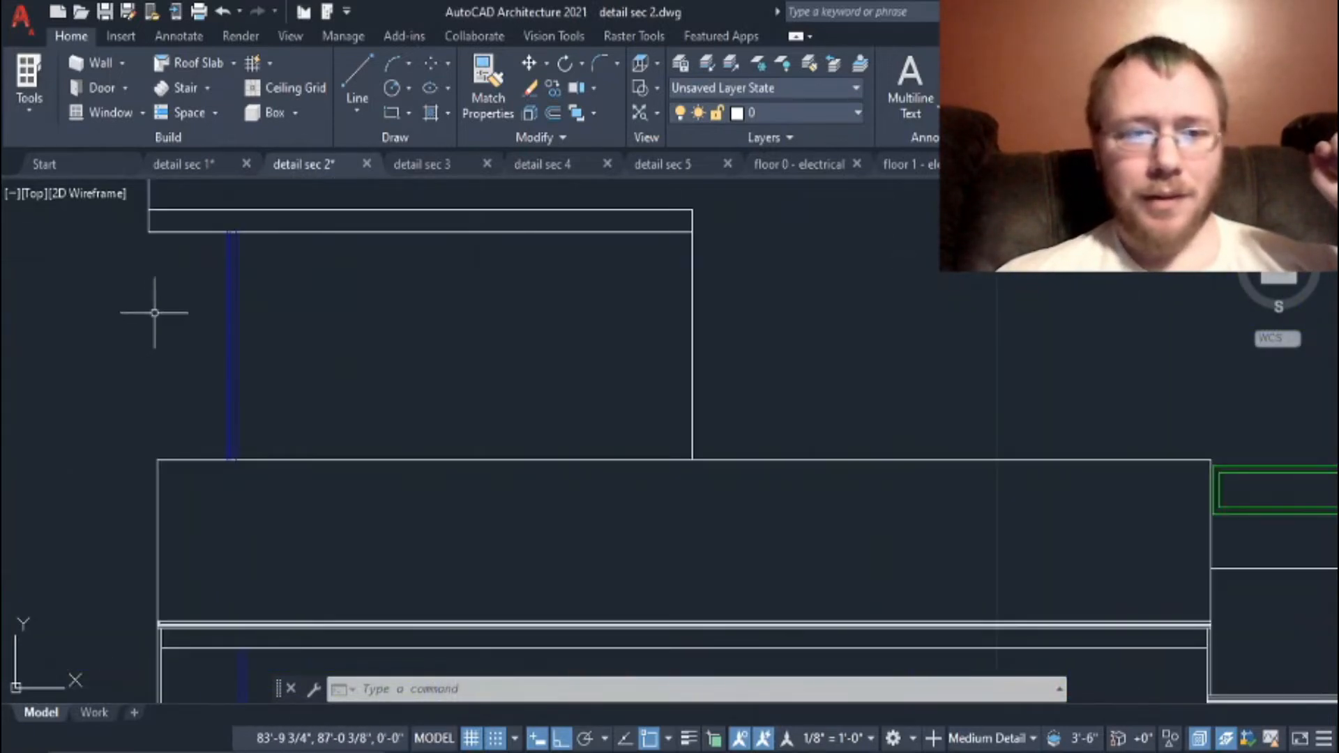
mouse_move(156, 310)
middle_mouse_down()
mouse_move(254, 433)
mouse_move(335, 463)
middle_mouse_up()
scroll(384, 385, "up", 3)
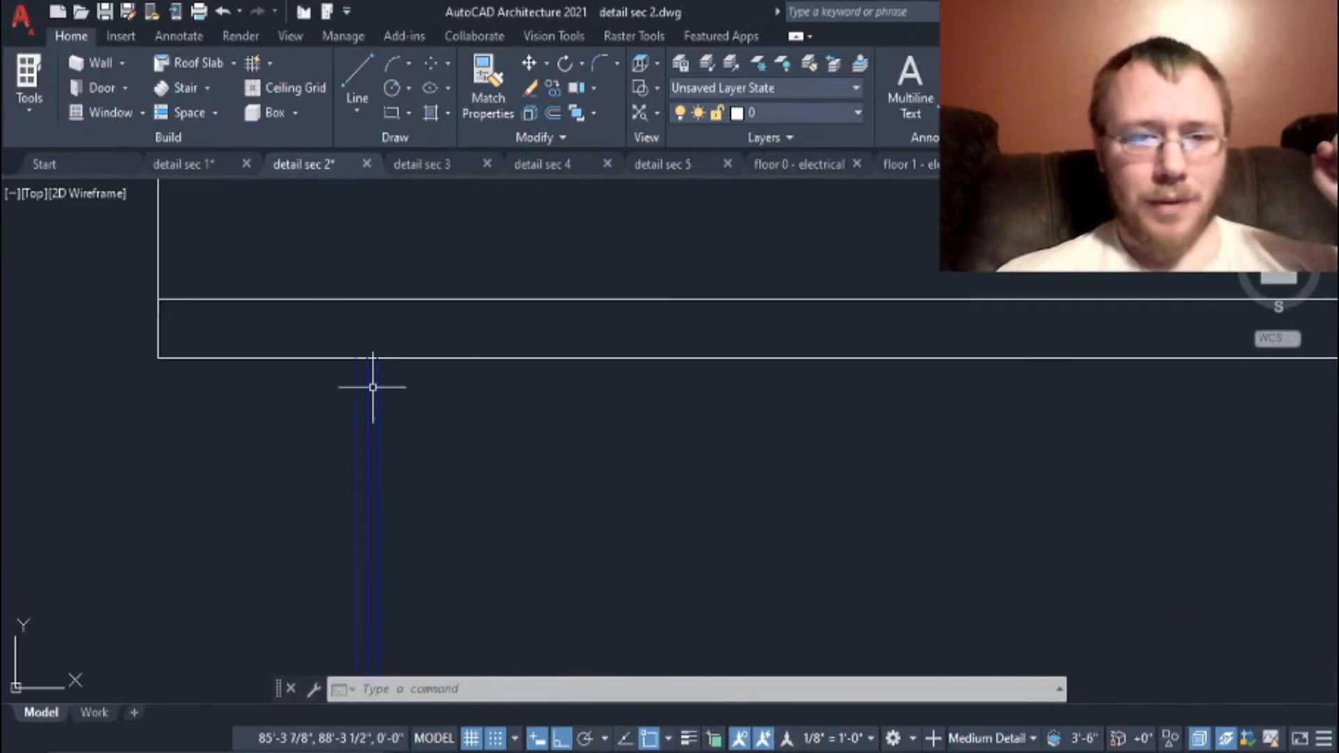
left_click(390, 390)
left_click(362, 374)
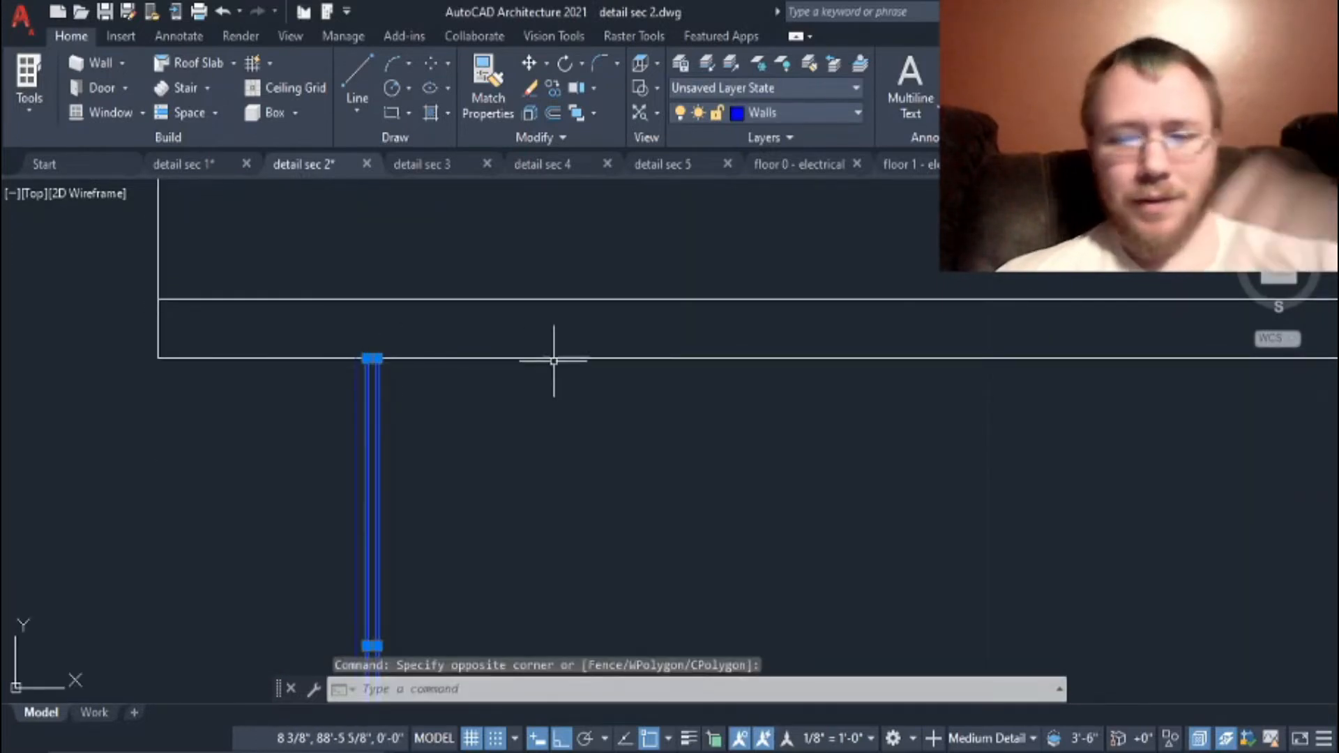
key("Delete")
scroll(597, 391, "down", 4)
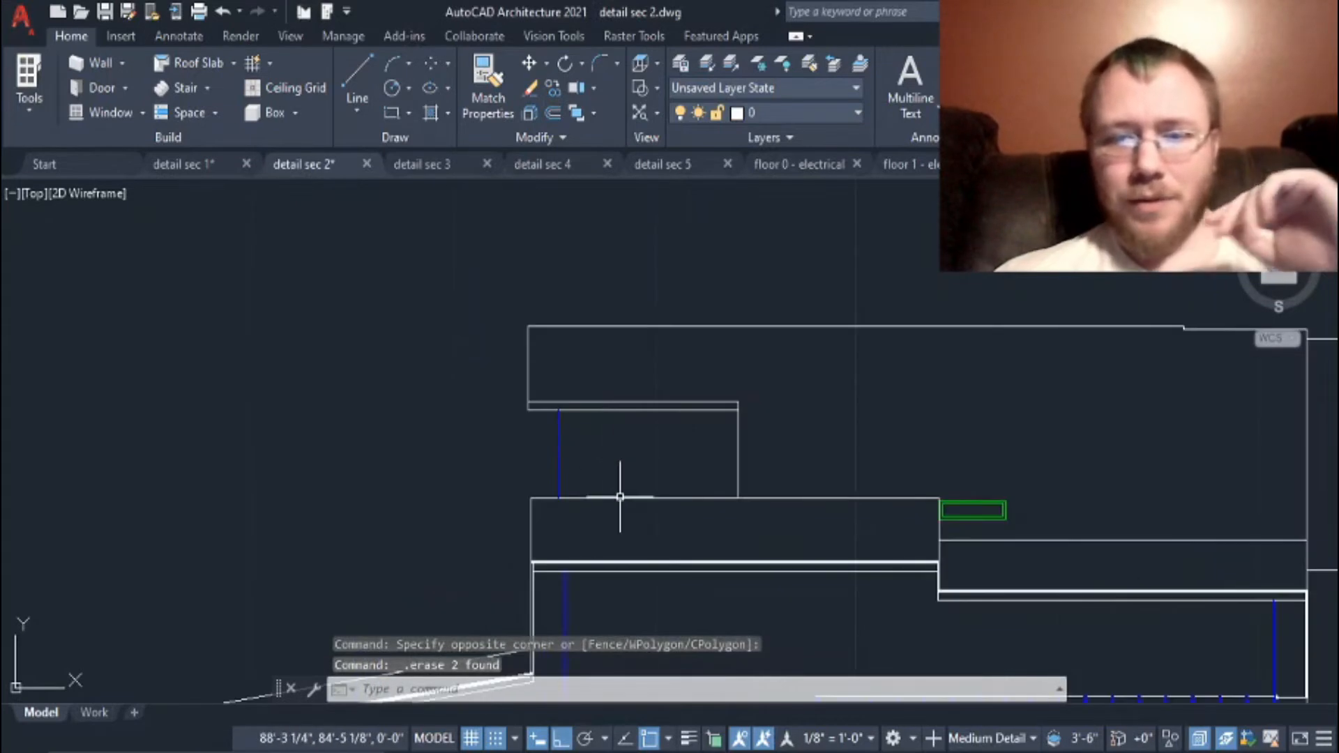
Step: Review the stacked upper roofs and pick out the small green window beside the roof step
middle_click_drag(620, 497, 616, 353)
middle_click_drag(628, 509, 568, 383)
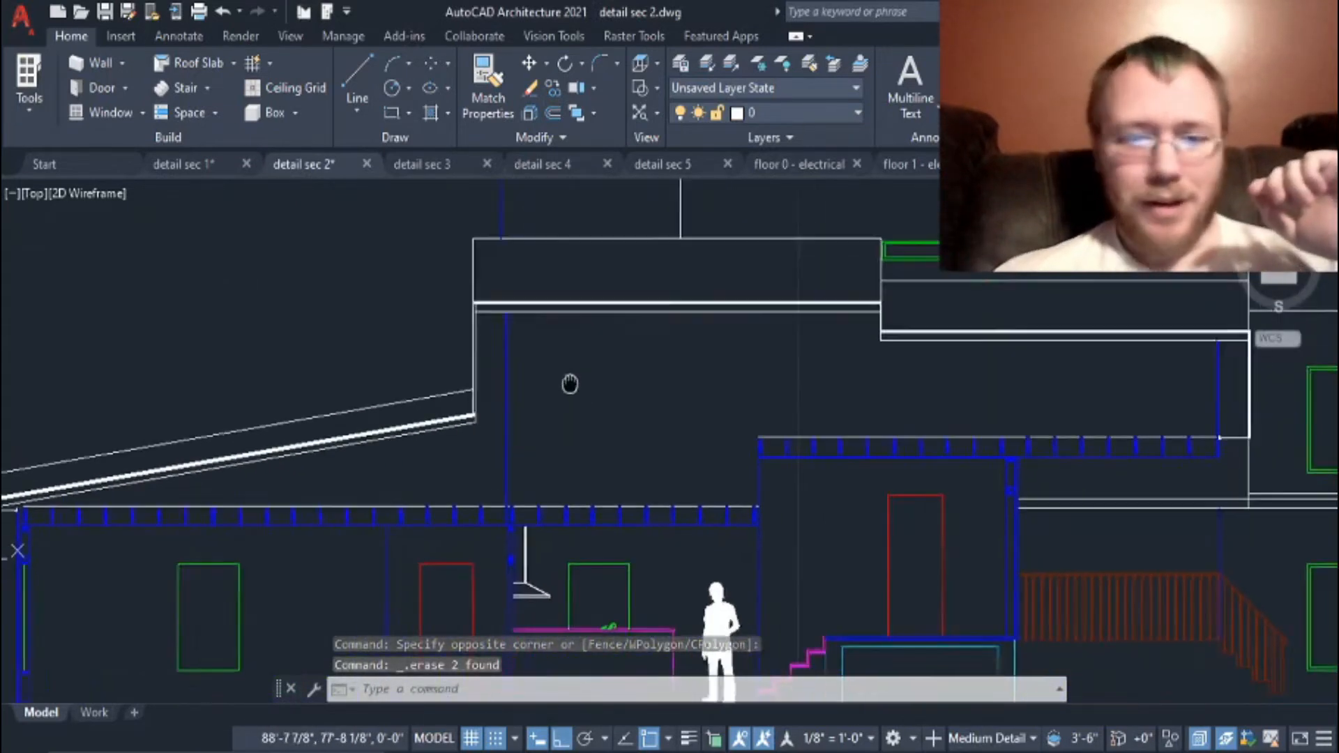
mouse_move(778, 412)
middle_mouse_down()
mouse_move(376, 424)
mouse_move(338, 469)
middle_mouse_up()
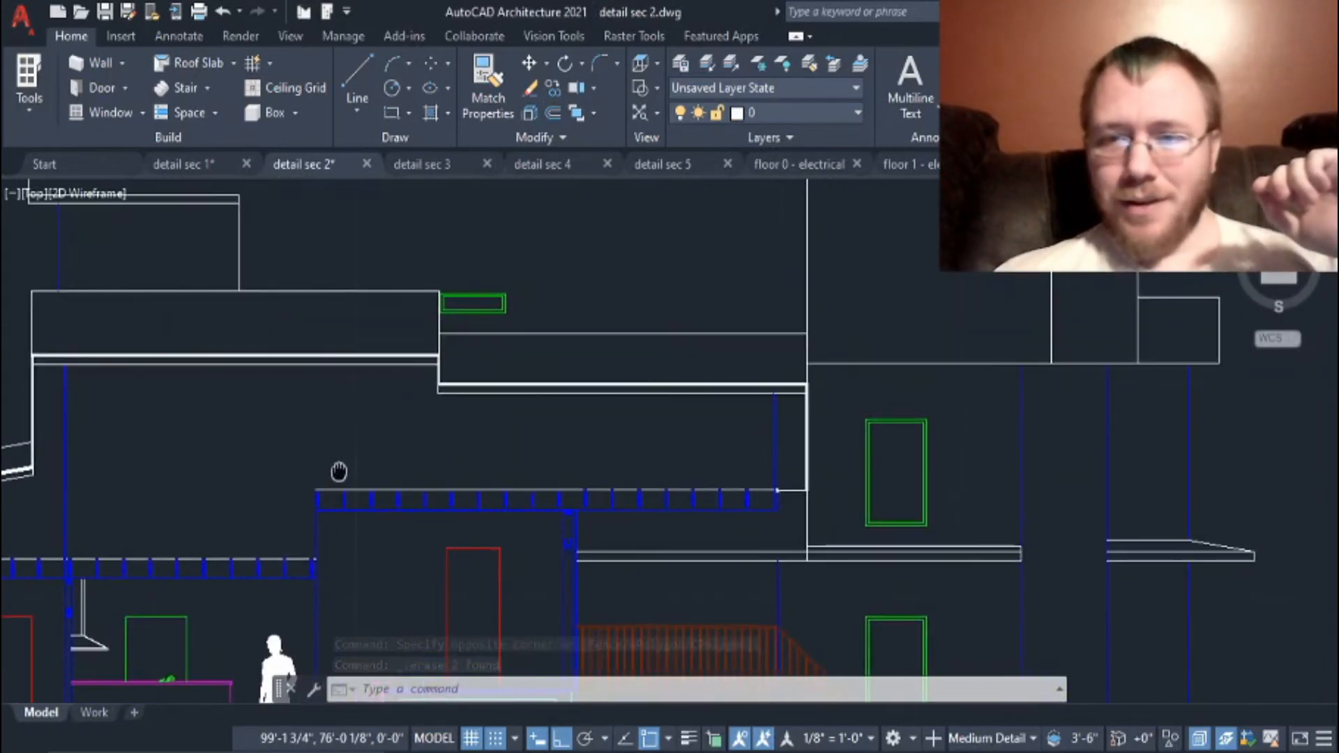
scroll(356, 411, "down", 2)
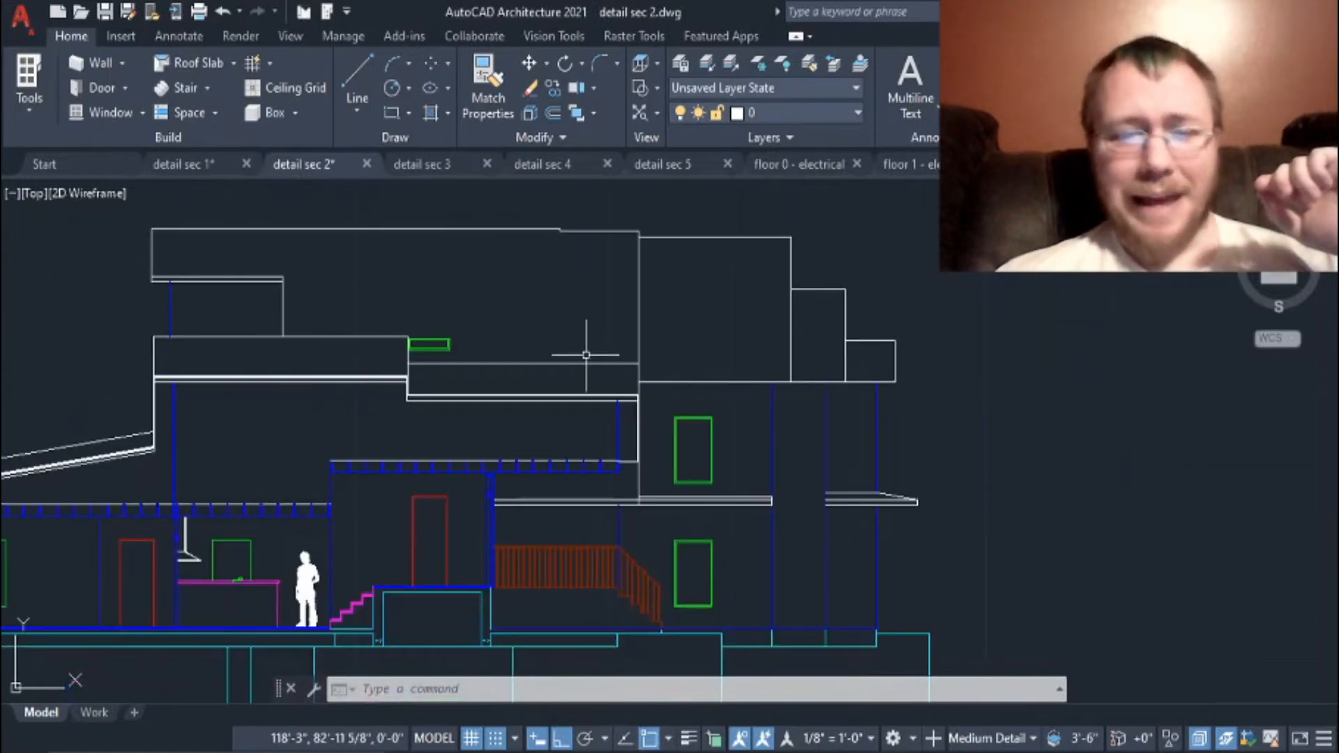
scroll(425, 355, "up", 3)
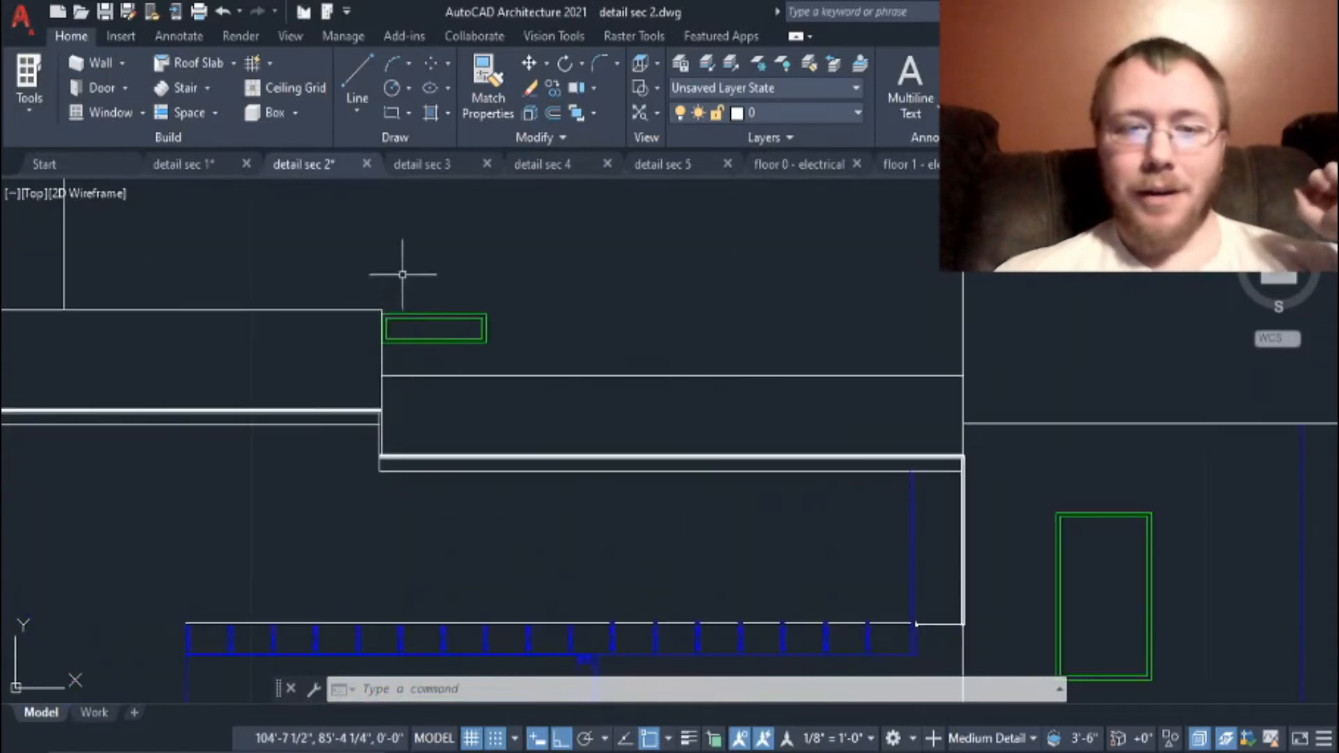
left_click(492, 350)
left_click(463, 265)
scroll(560, 363, "down", 3)
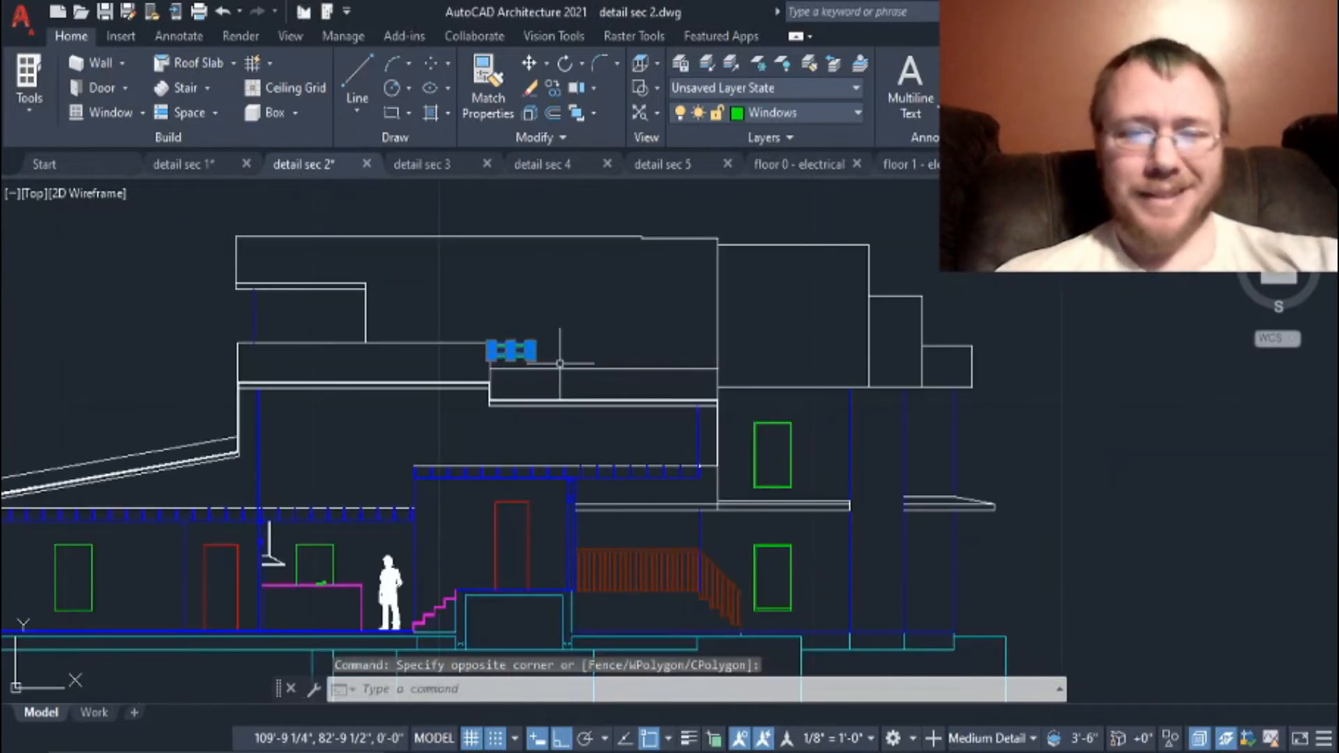
key("Escape")
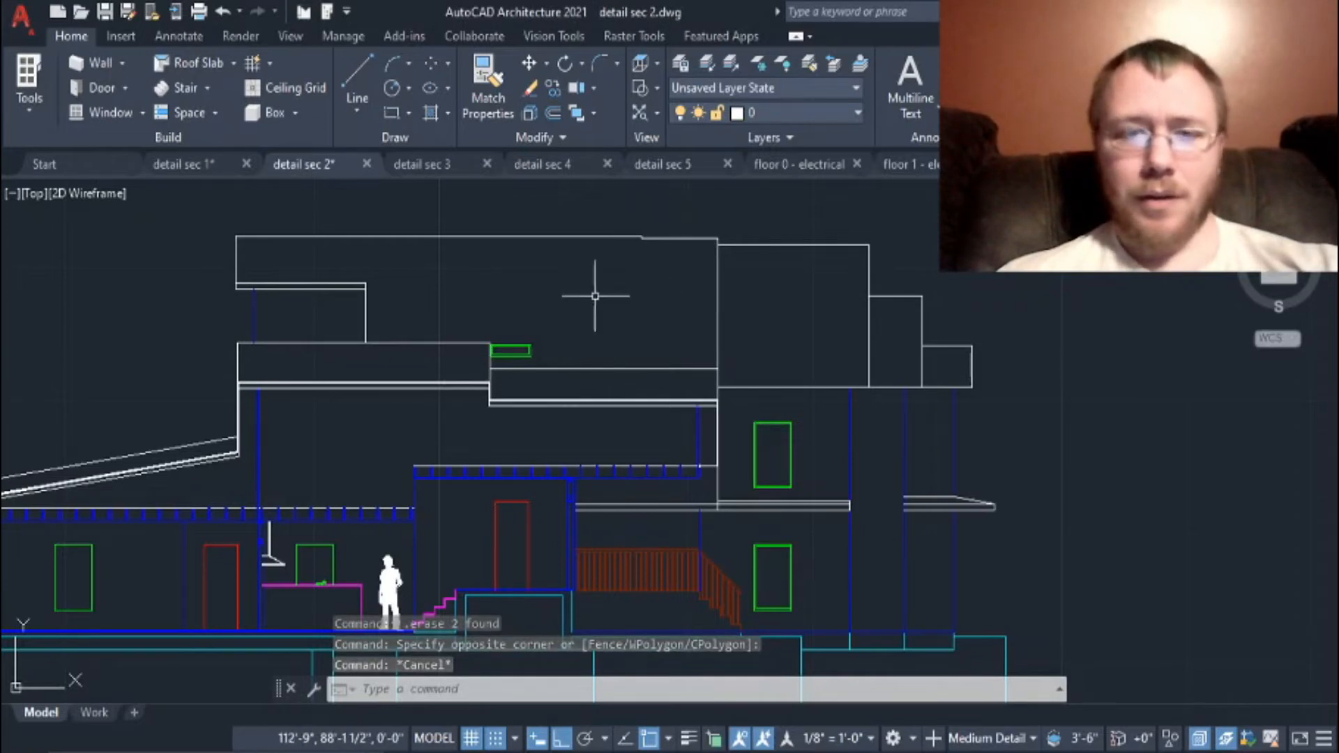
Step: Inspect the small step in the top roof line, the stepped end roofs and the full section below
scroll(642, 263, "up", 6)
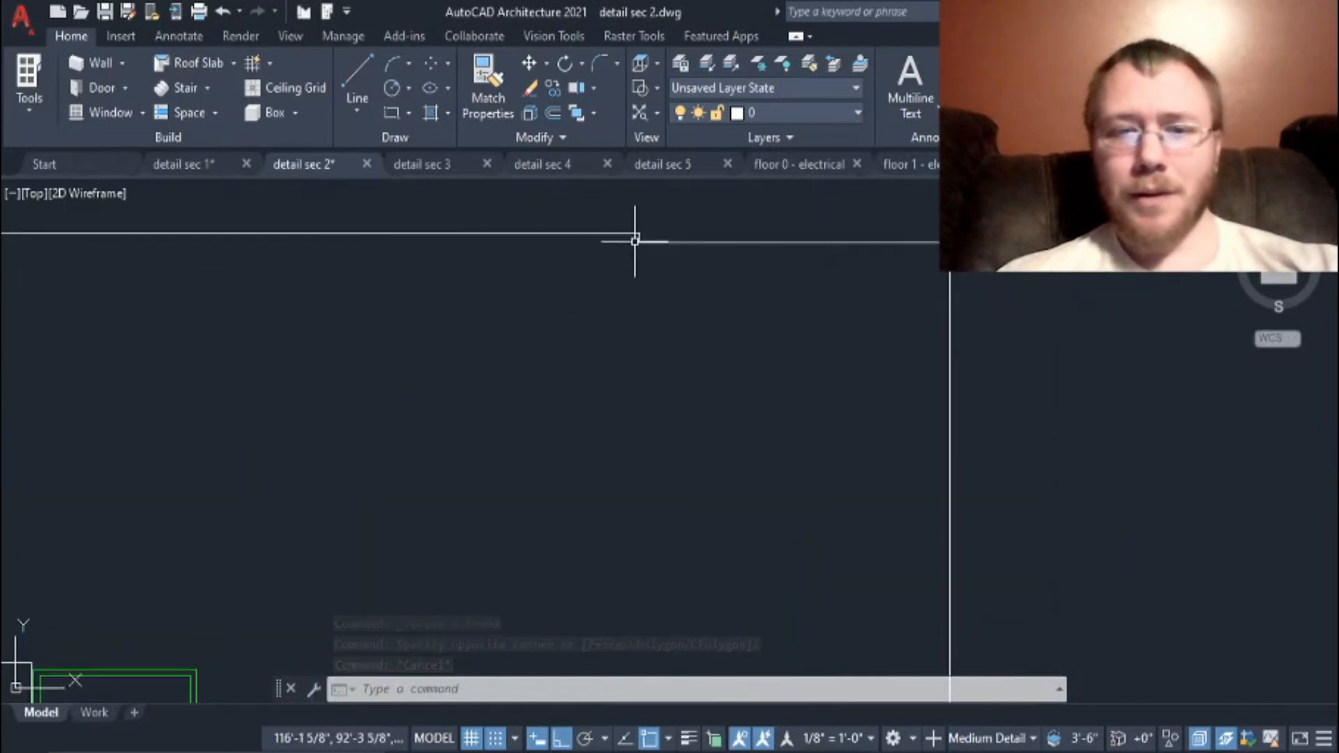
scroll(634, 240, "down", 6)
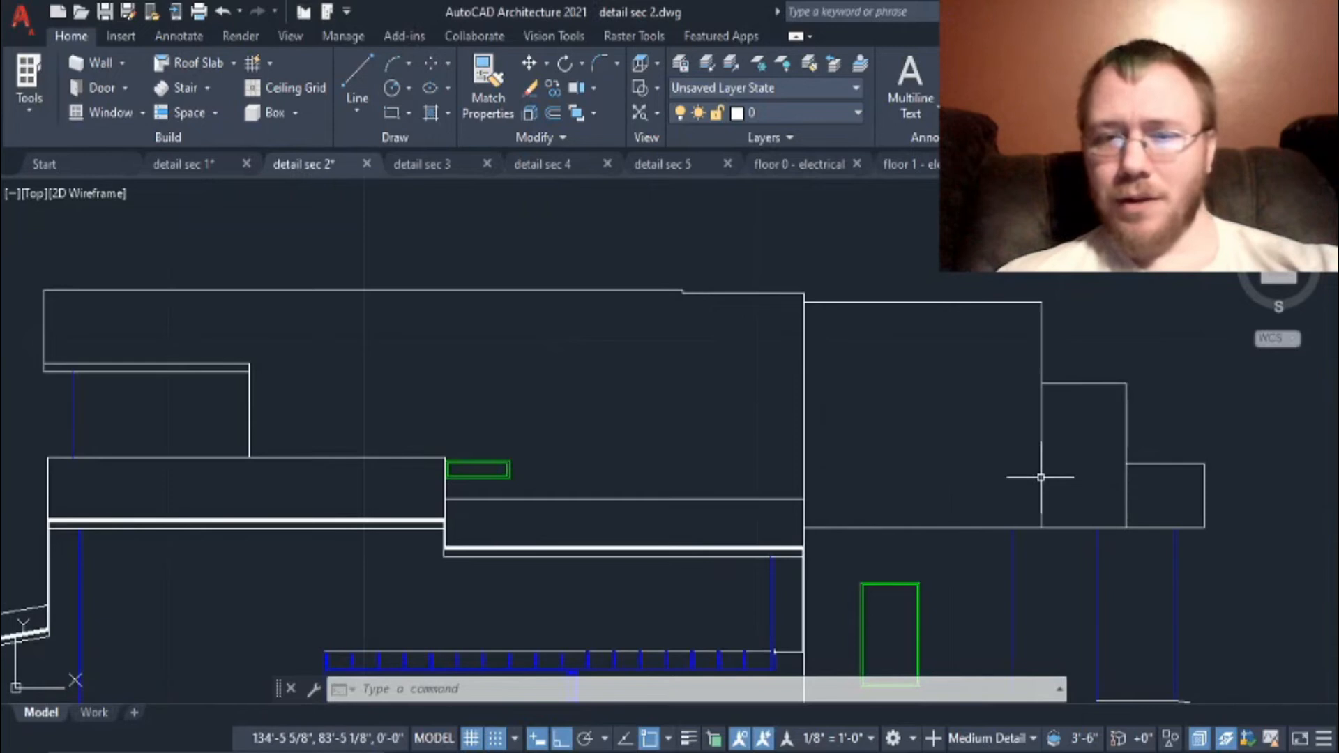
mouse_move(1116, 473)
middle_mouse_down()
mouse_move(1094, 487)
mouse_move(953, 323)
mouse_move(938, 424)
middle_mouse_up()
scroll(938, 423, "down", 2)
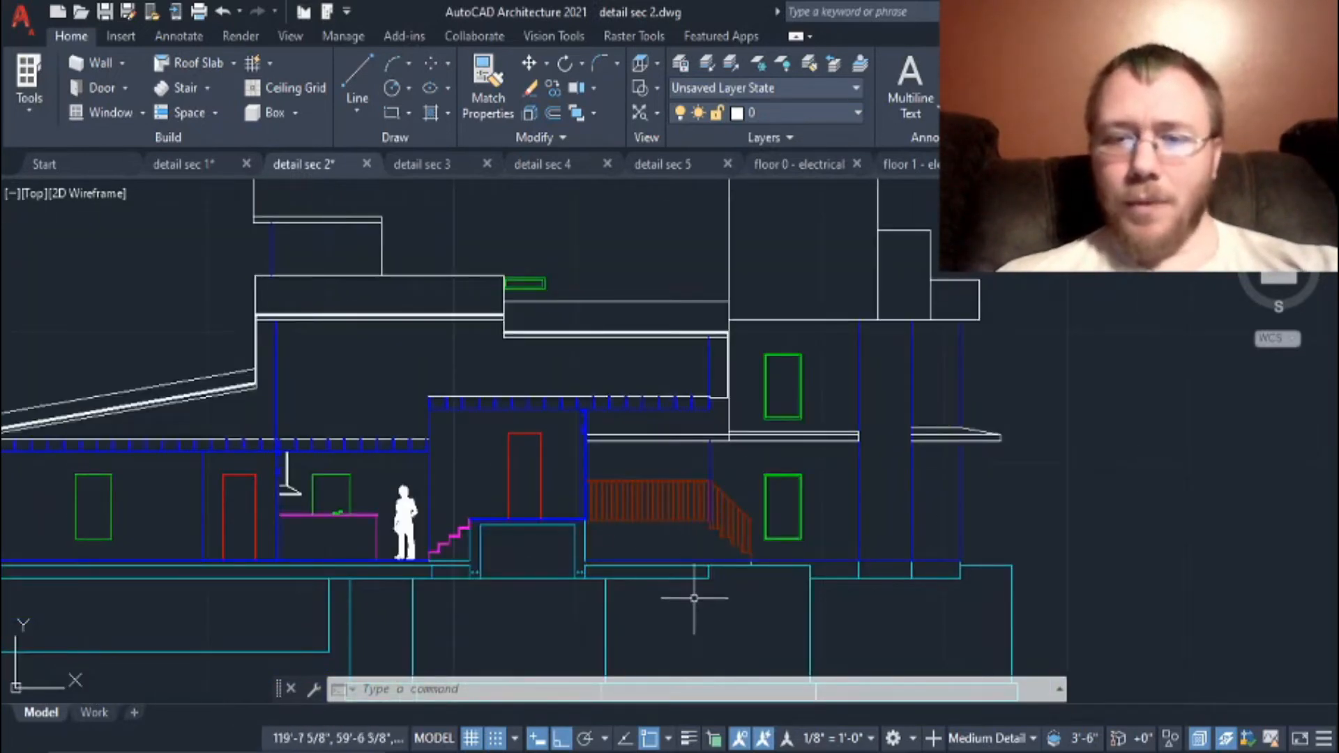
middle_click_drag(720, 607, 991, 611)
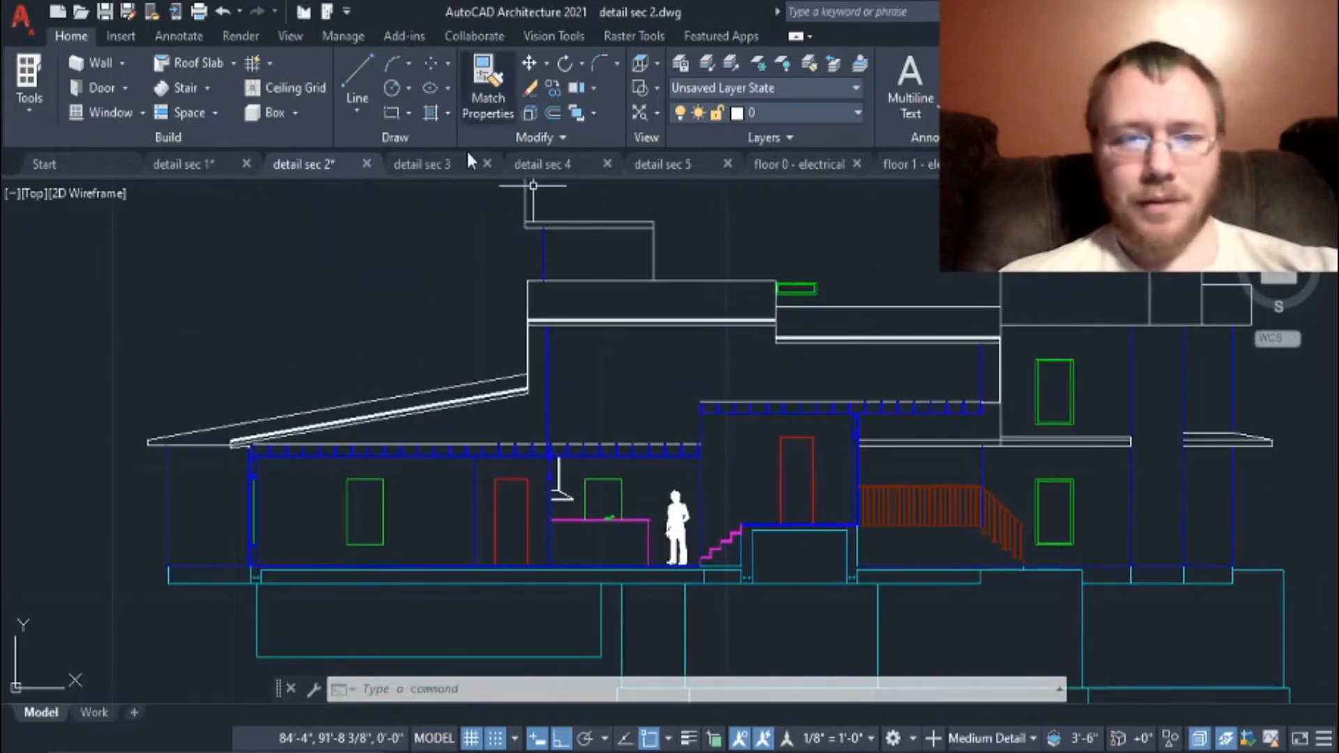
Step: Switch to the detail sec 3 drawing and examine the garage section with the car and human figure
left_click(434, 176)
scroll(391, 383, "down", 3)
middle_click_drag(459, 495, 487, 514)
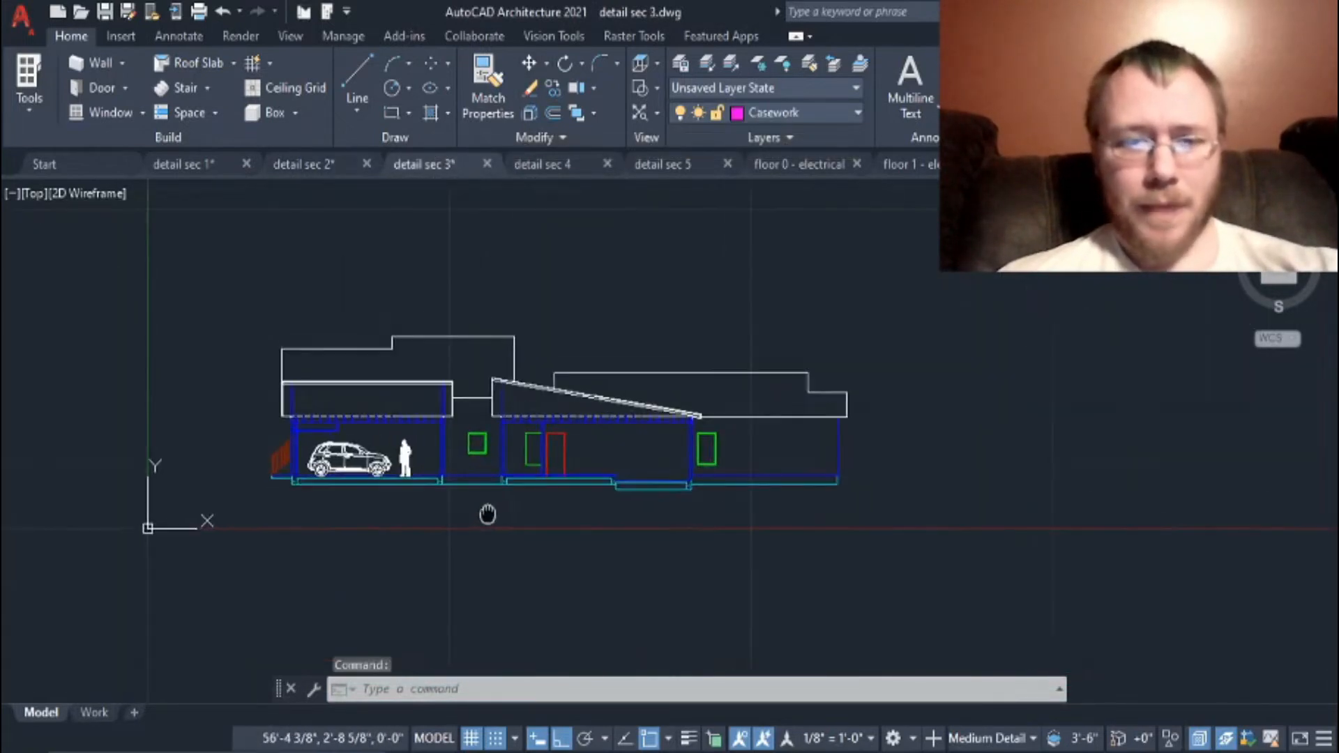
scroll(397, 436, "up", 4)
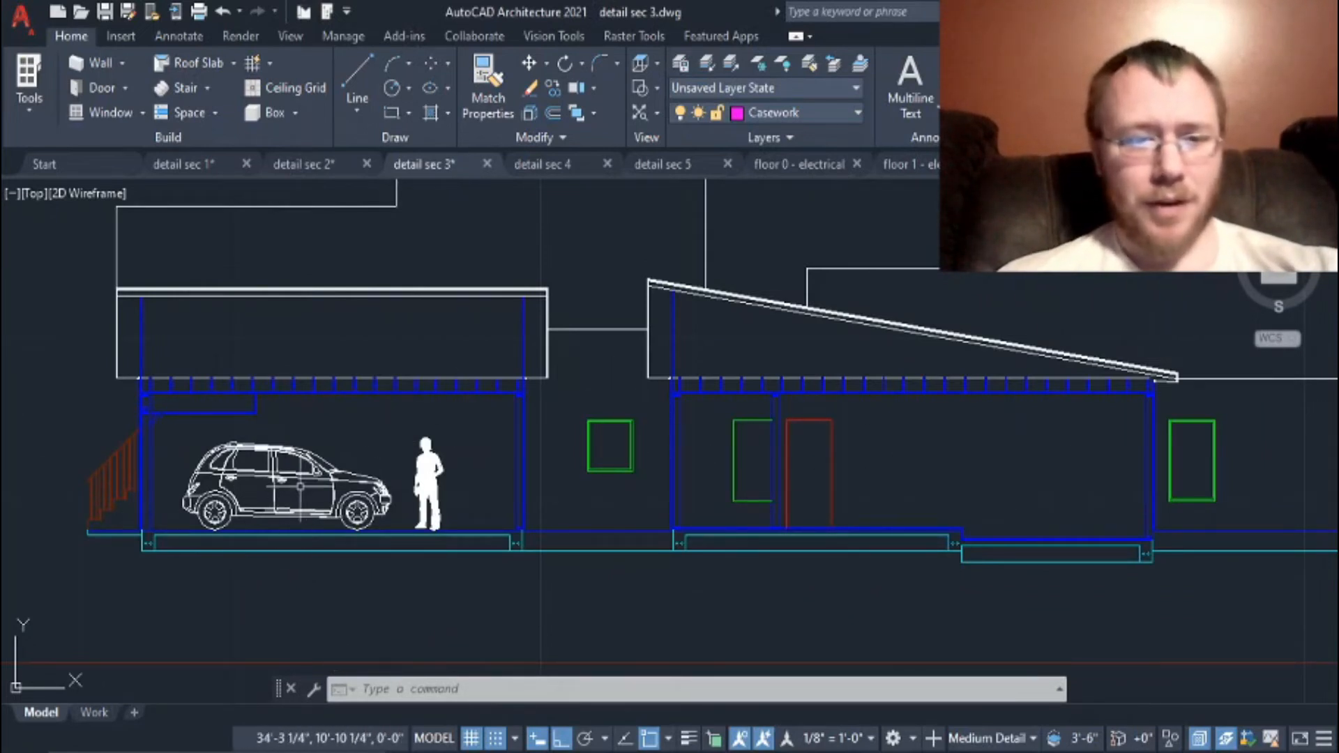
scroll(242, 527, "up", 2)
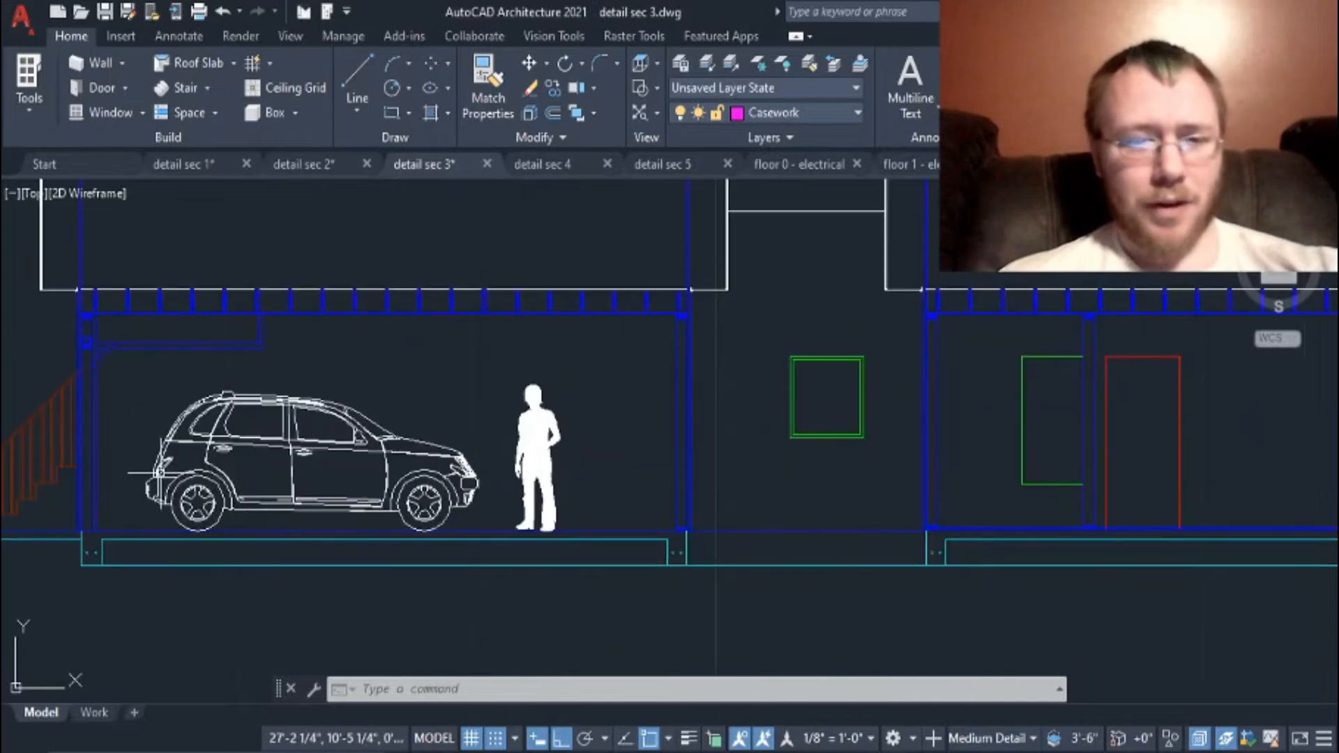
scroll(164, 476, "up", 4)
scroll(274, 348, "down", 4)
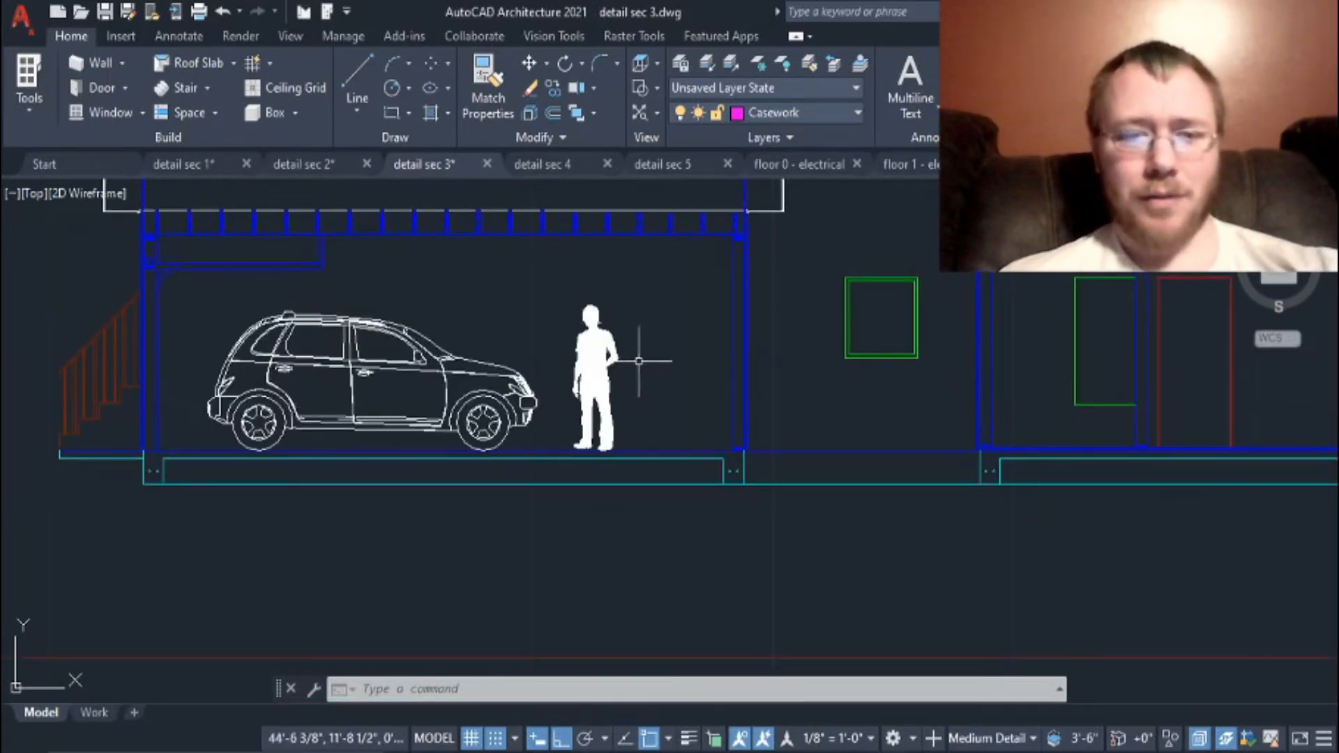
Step: Compare the detail sec 2 drawing with the garage, its ceiling framing and the adjoining rooms in detail sec 3
left_click(304, 163)
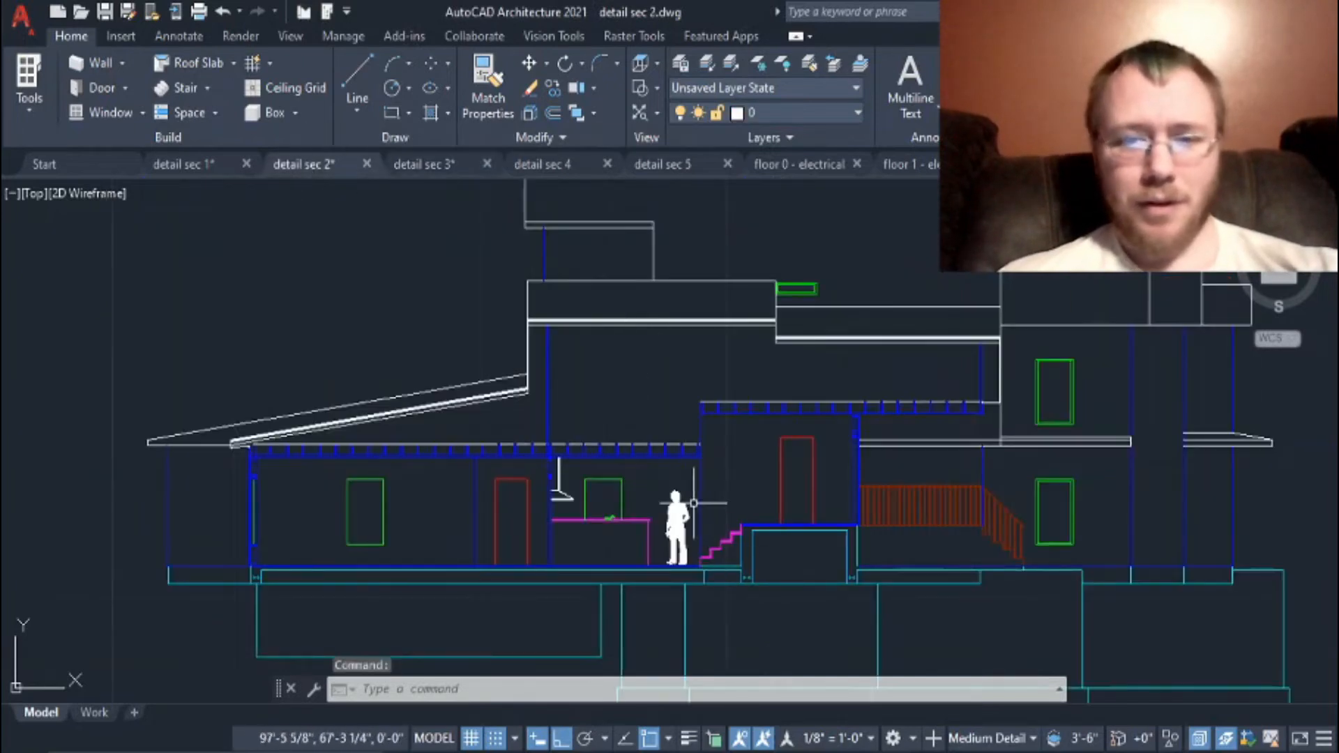
left_click(419, 164)
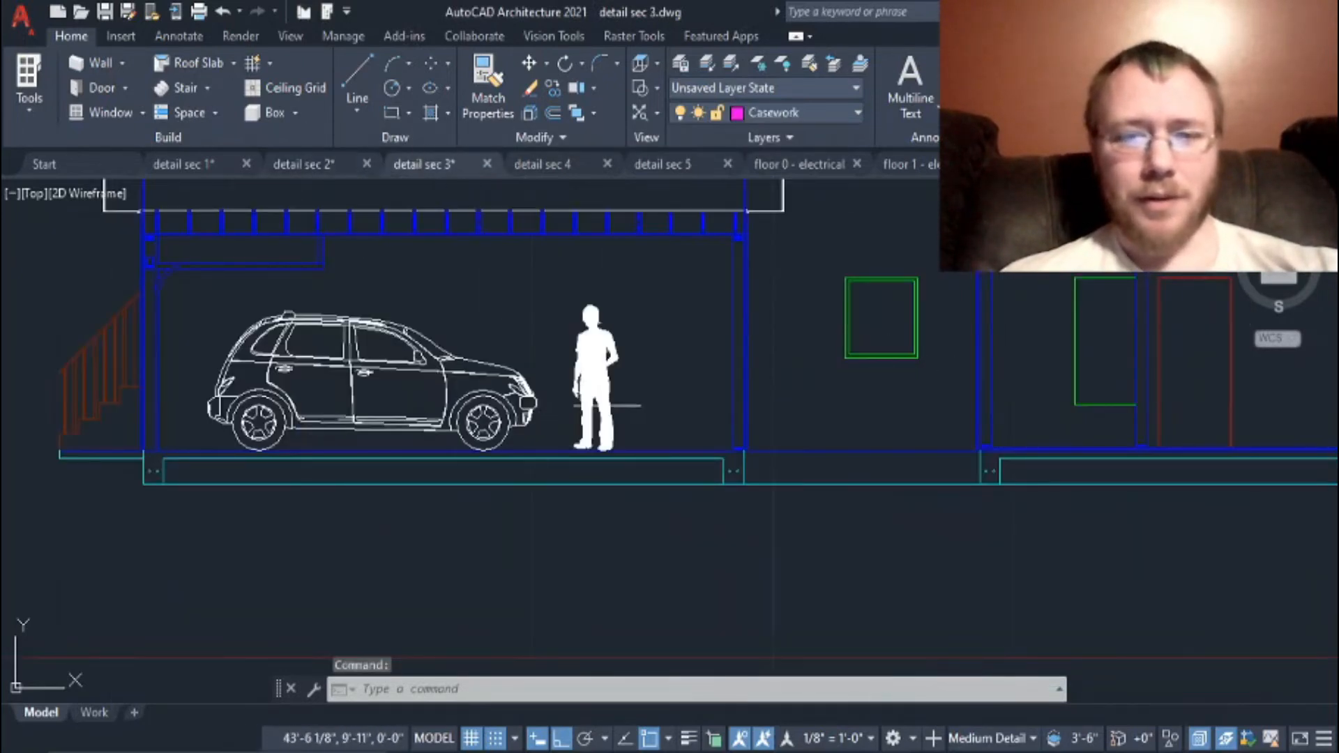
mouse_move(166, 418)
middle_mouse_down()
mouse_move(230, 453)
mouse_move(273, 518)
middle_mouse_up()
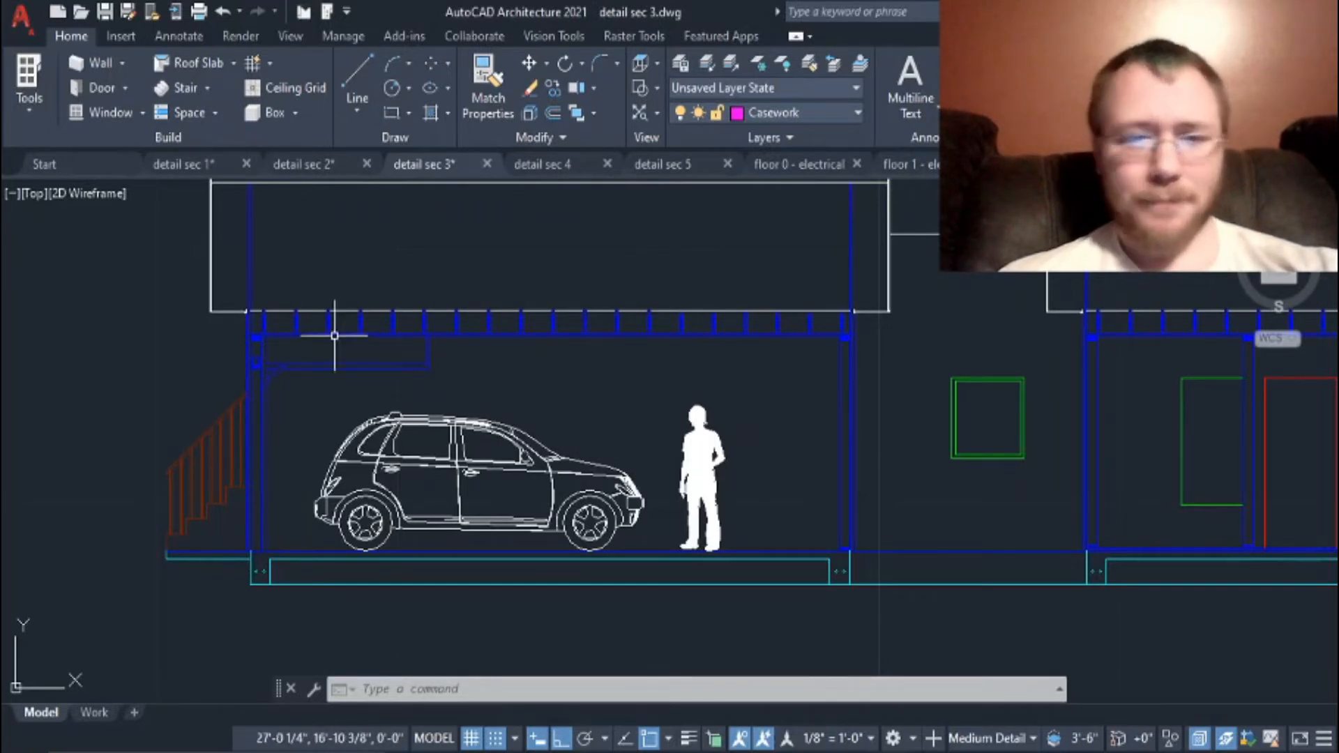
mouse_move(604, 408)
middle_mouse_down()
mouse_move(607, 490)
mouse_move(607, 449)
mouse_move(592, 440)
mouse_move(368, 438)
middle_mouse_up()
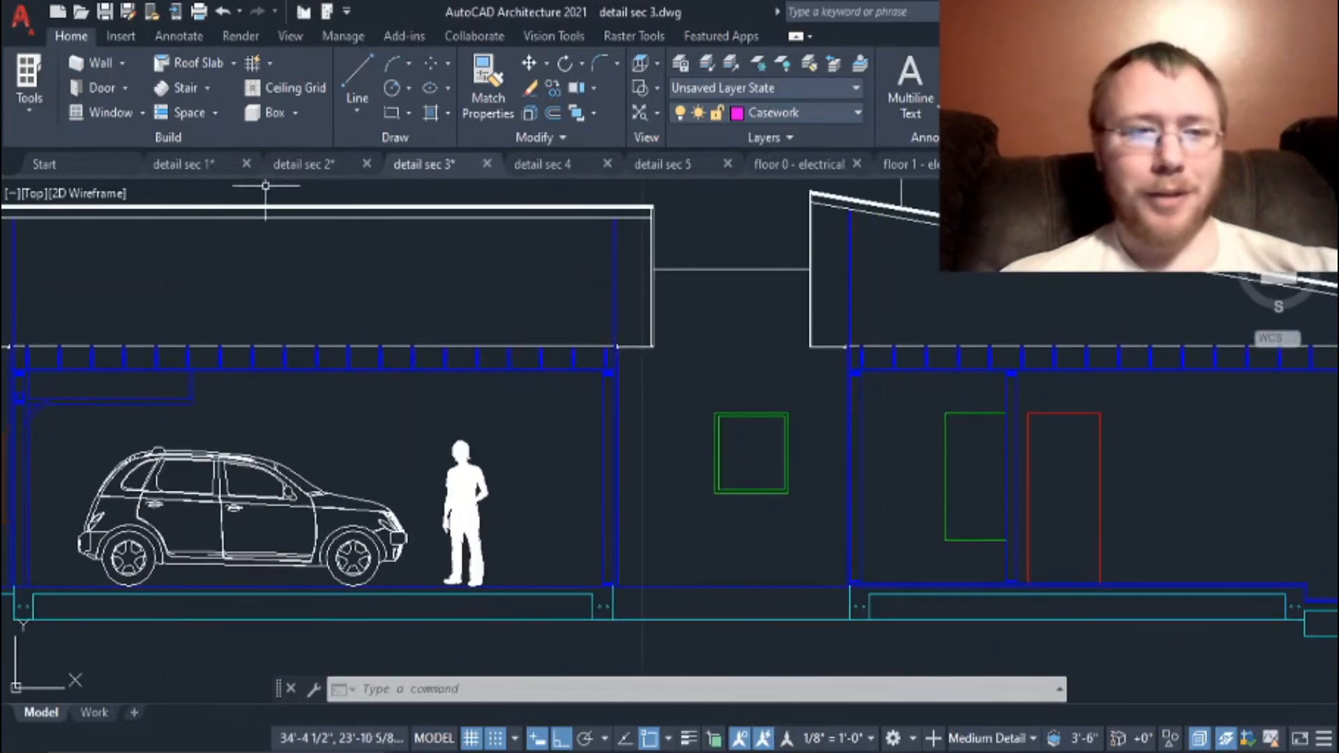
mouse_move(179, 175)
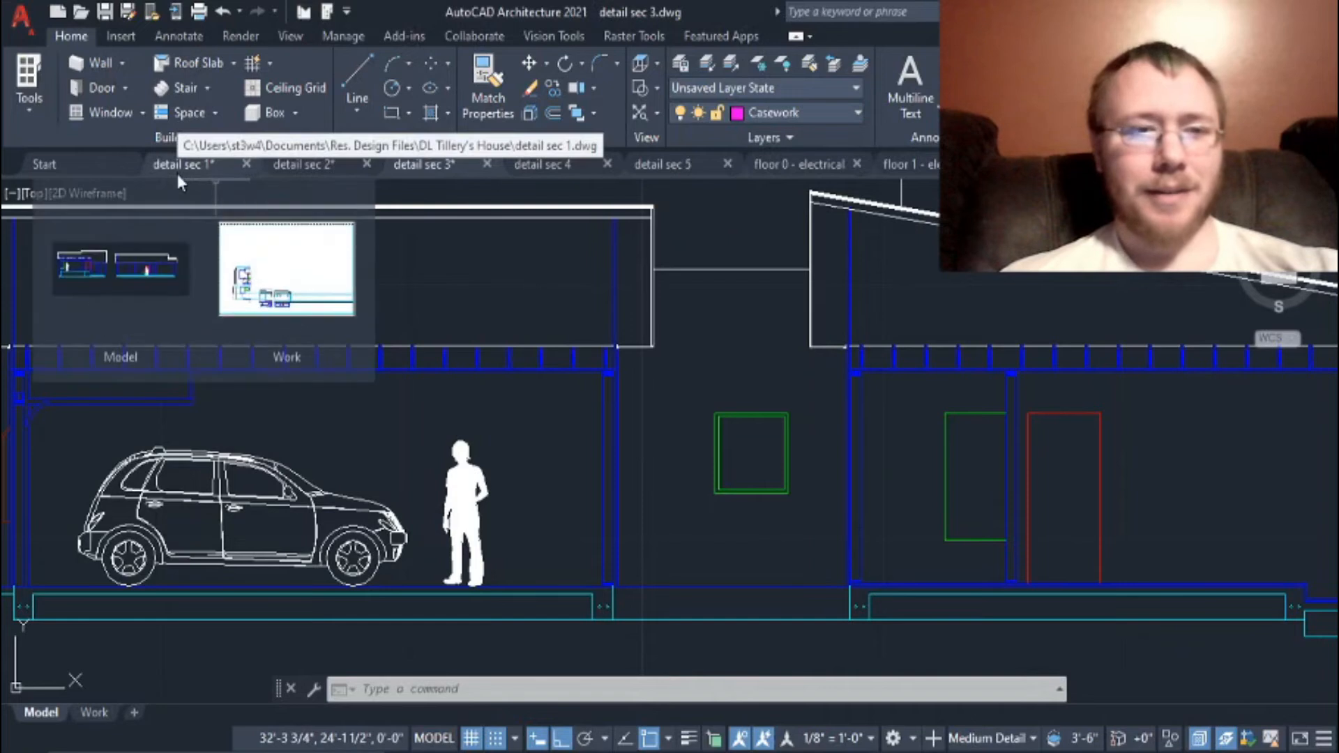
left_click(302, 168)
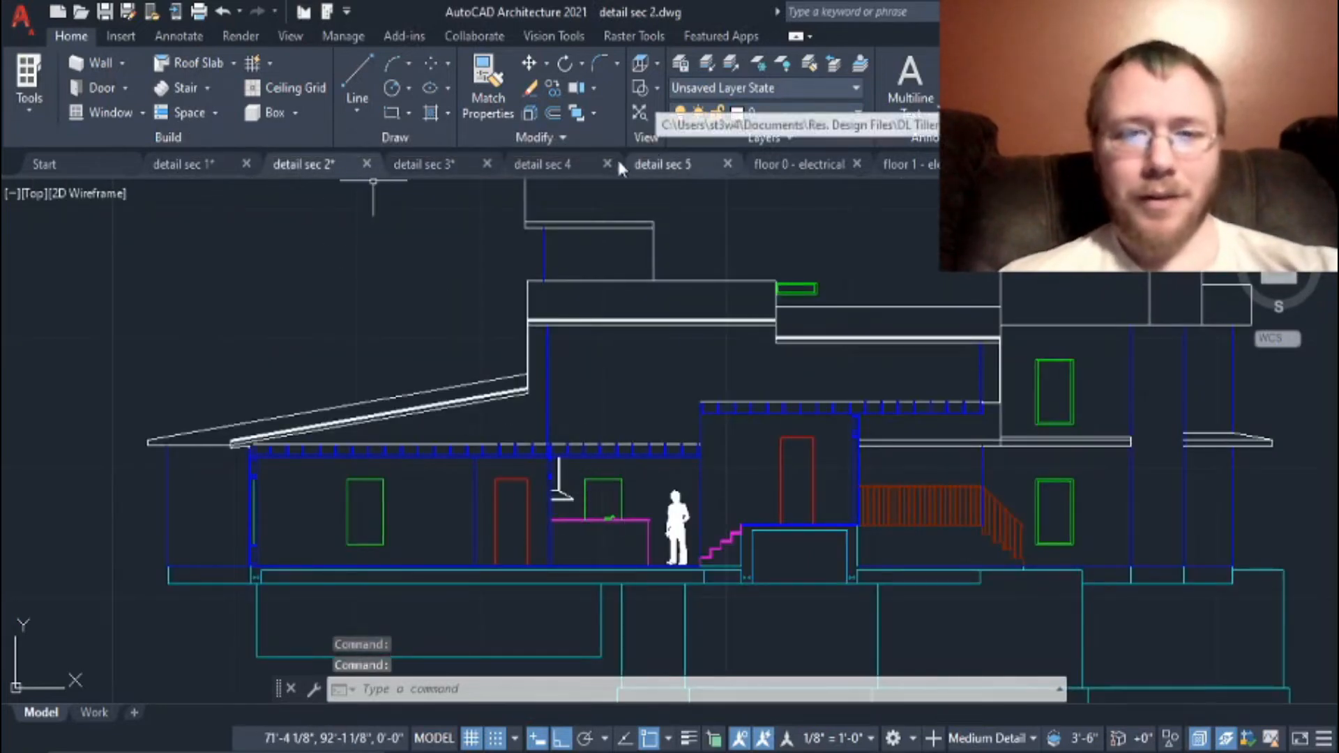
left_click(444, 167)
Step: Examine the floor step-down and foundation under the sloped roof, along with the rooms on either side
middle_click_drag(951, 537, 474, 477)
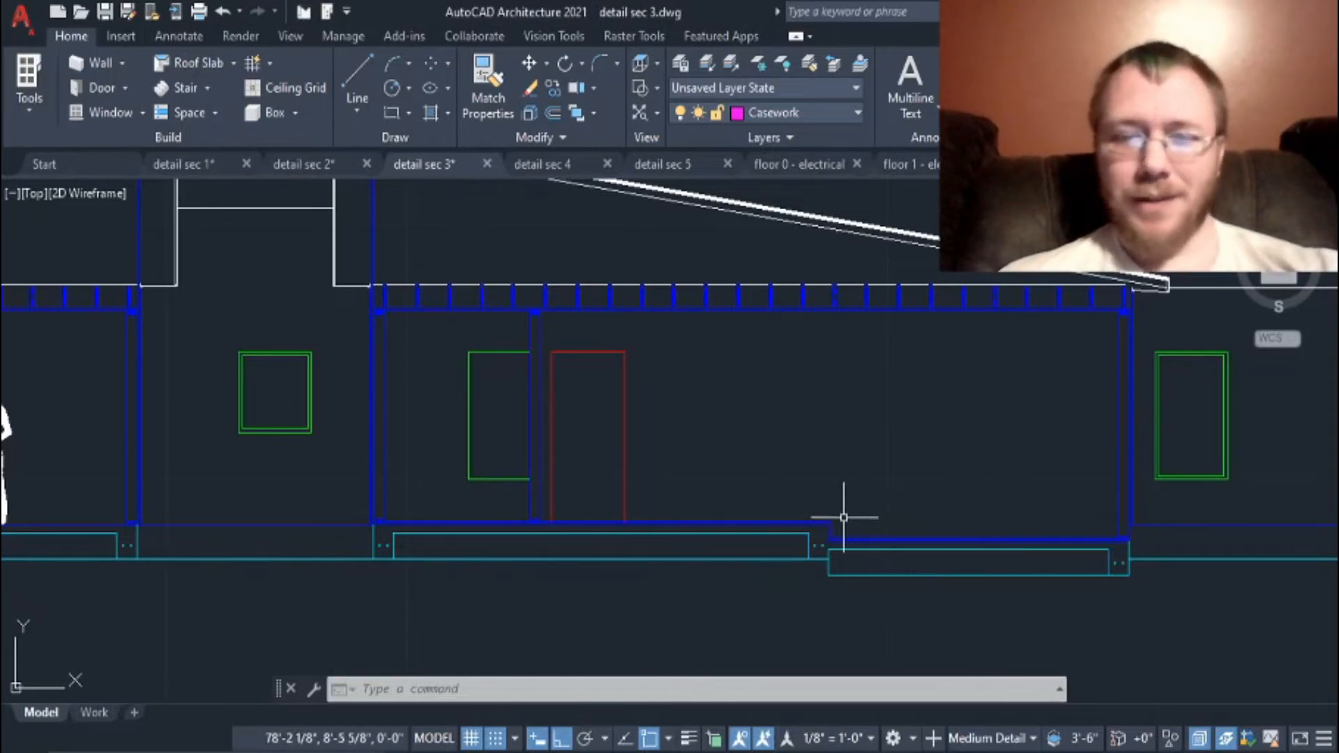
scroll(847, 517, "up", 4)
scroll(823, 551, "down", 5)
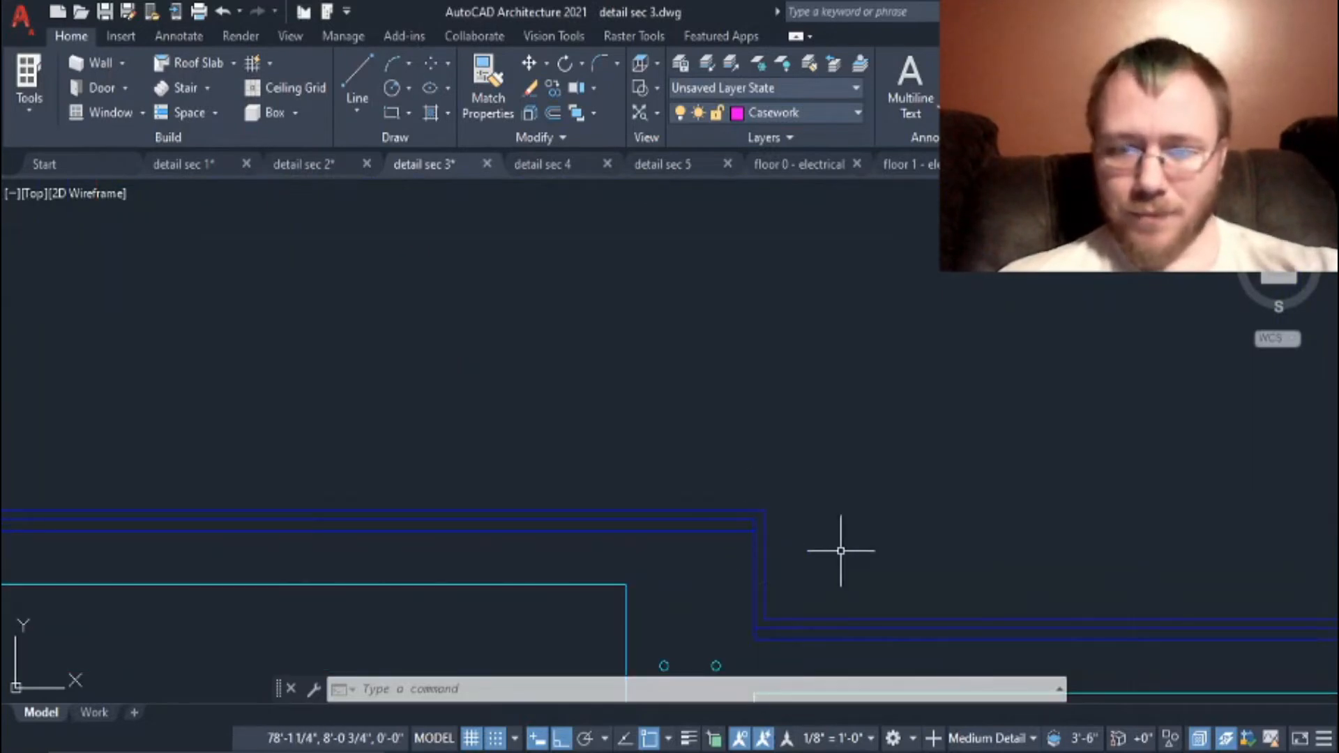
mouse_move(942, 356)
middle_mouse_down()
mouse_move(740, 367)
mouse_move(688, 446)
mouse_move(683, 479)
middle_mouse_up()
scroll(740, 367, "down", 2)
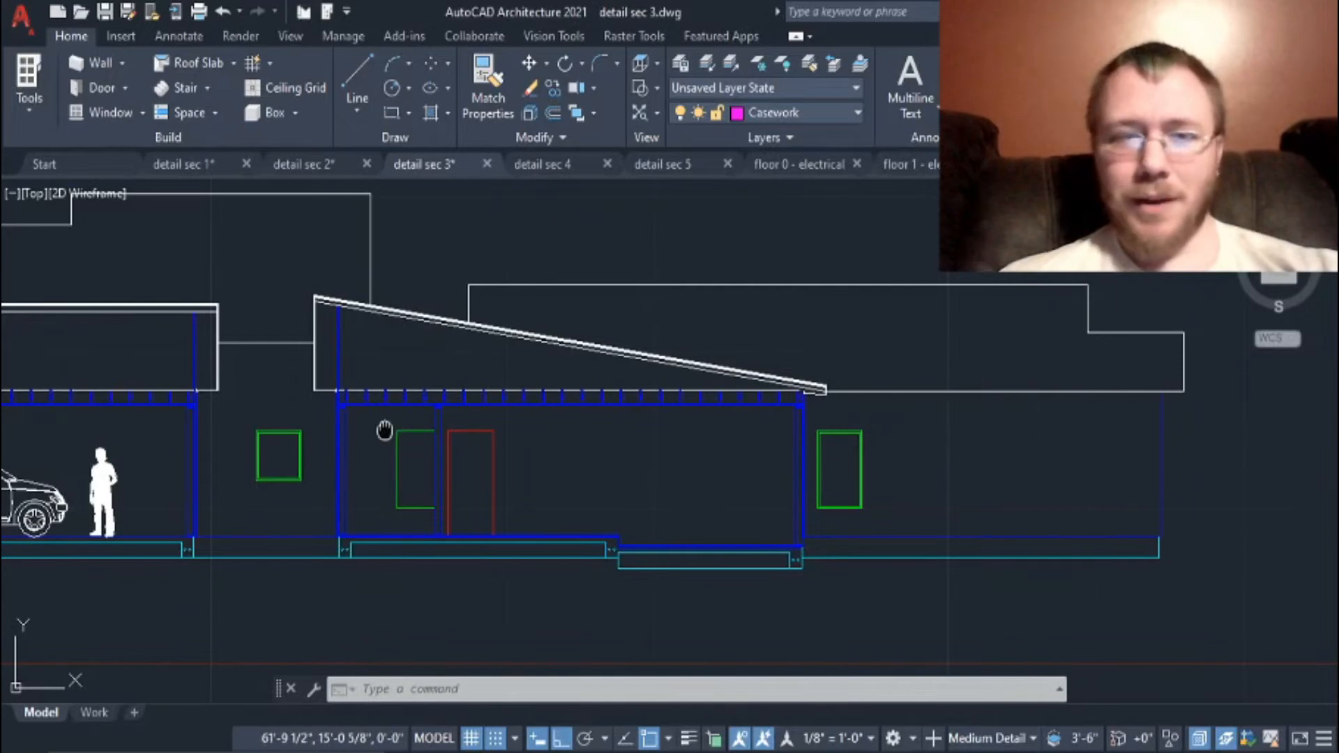
Step: Look over the garage side of detail sec 3 and switch to the detail sec 4 drawing to view its full section
middle_click_drag(384, 430, 852, 486)
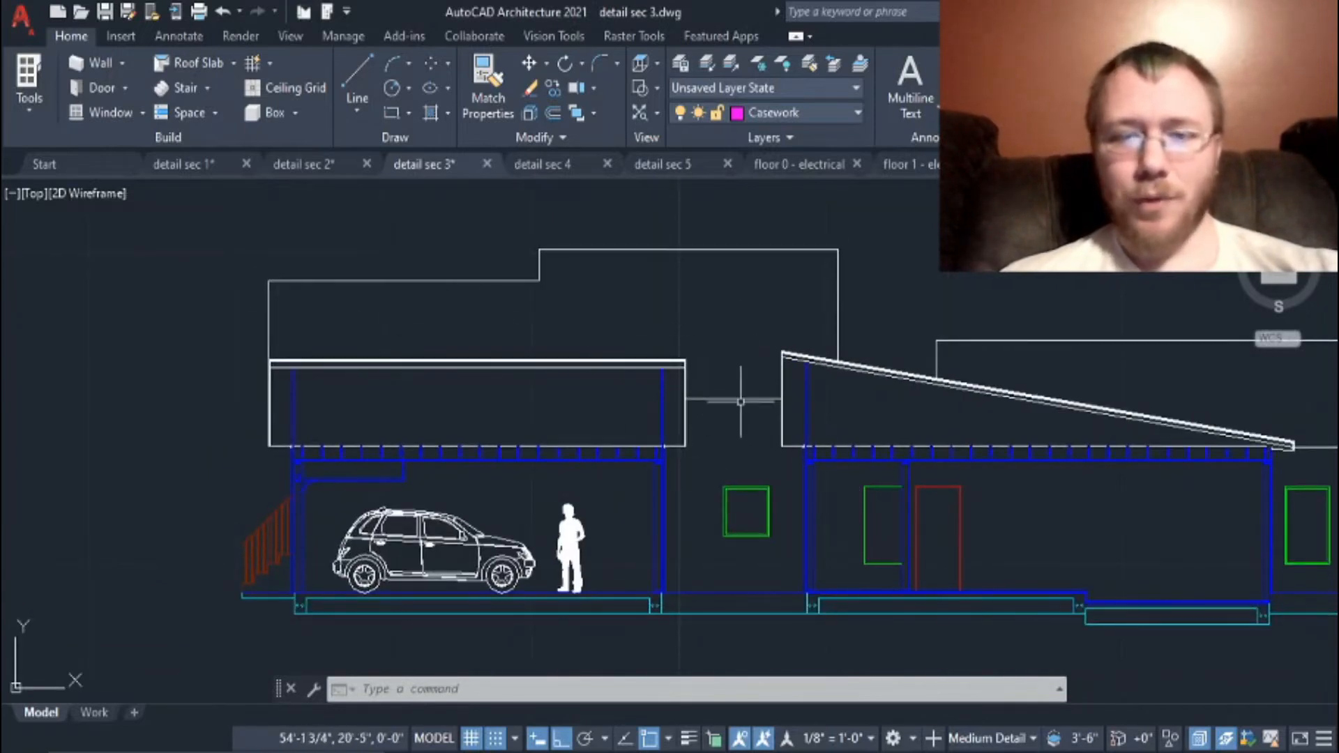
mouse_move(709, 508)
middle_mouse_down()
mouse_move(607, 399)
mouse_move(697, 425)
mouse_move(786, 353)
mouse_move(818, 362)
middle_mouse_up()
left_click(537, 168)
scroll(819, 362, "down", 2)
scroll(829, 365, "up", 2)
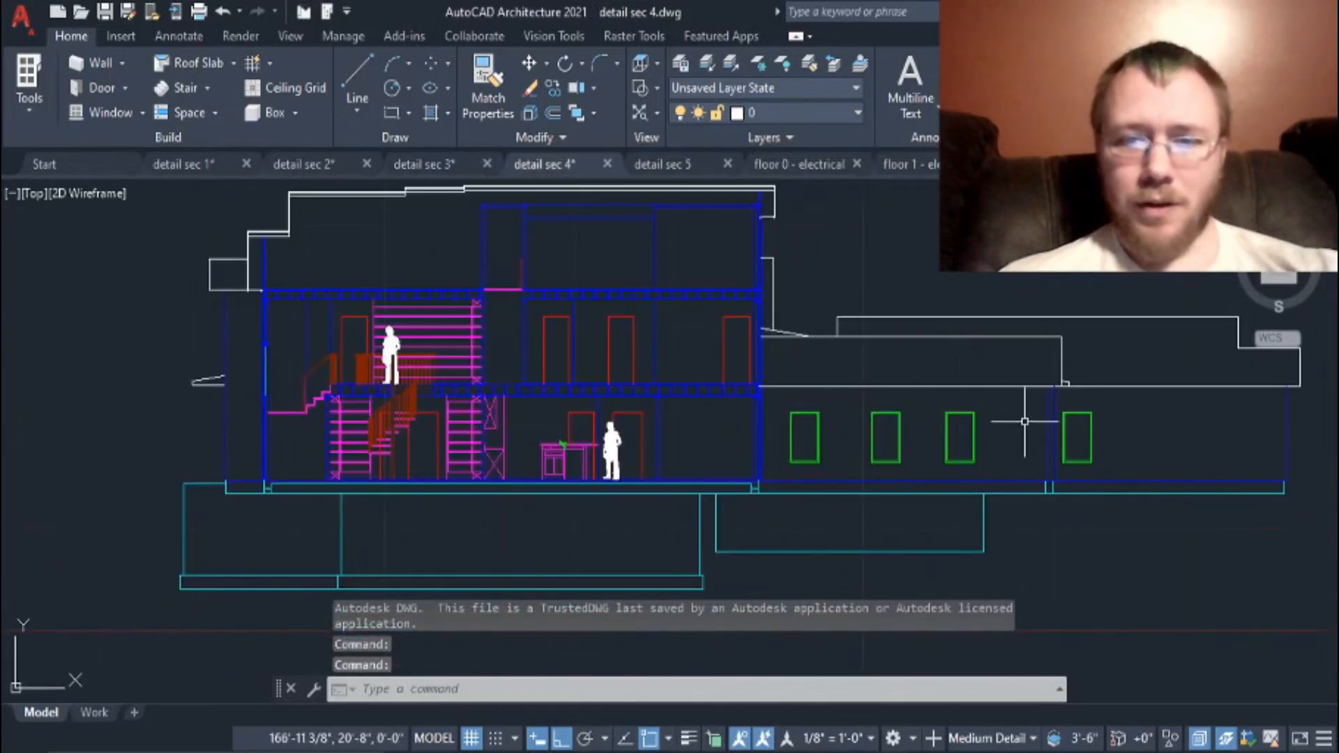
middle_click_drag(1118, 406, 1094, 479)
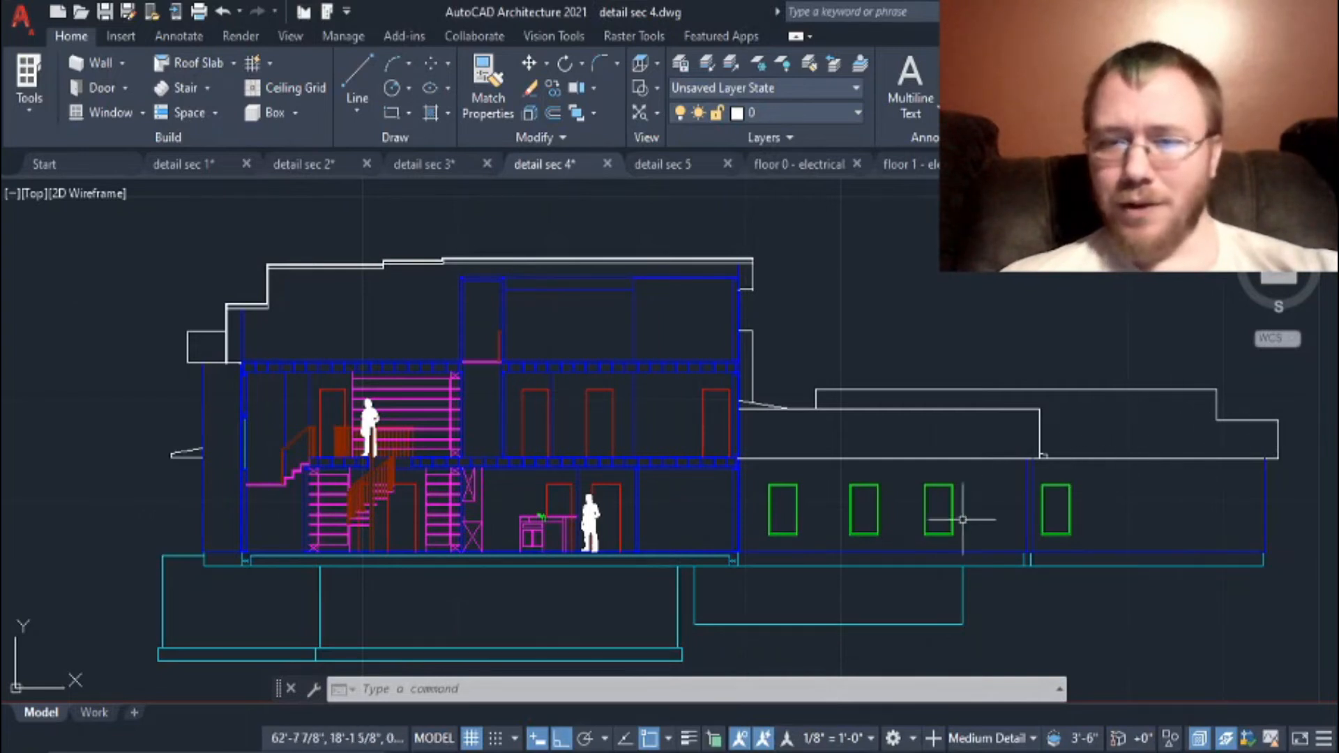
Step: Examine the single-storey wing with its four green windows, the wall lines between them and the small roof piece above
scroll(1005, 467, "up", 4)
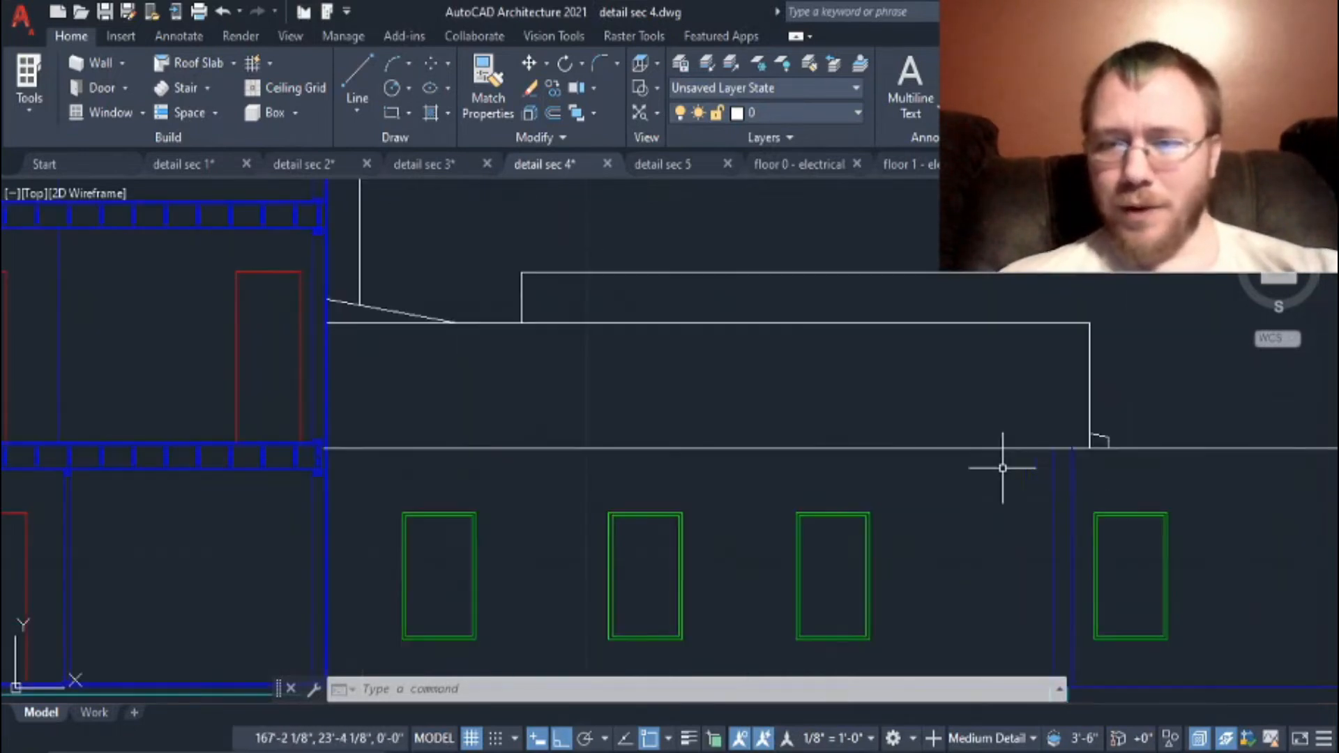
middle_click_drag(1069, 508, 1039, 335)
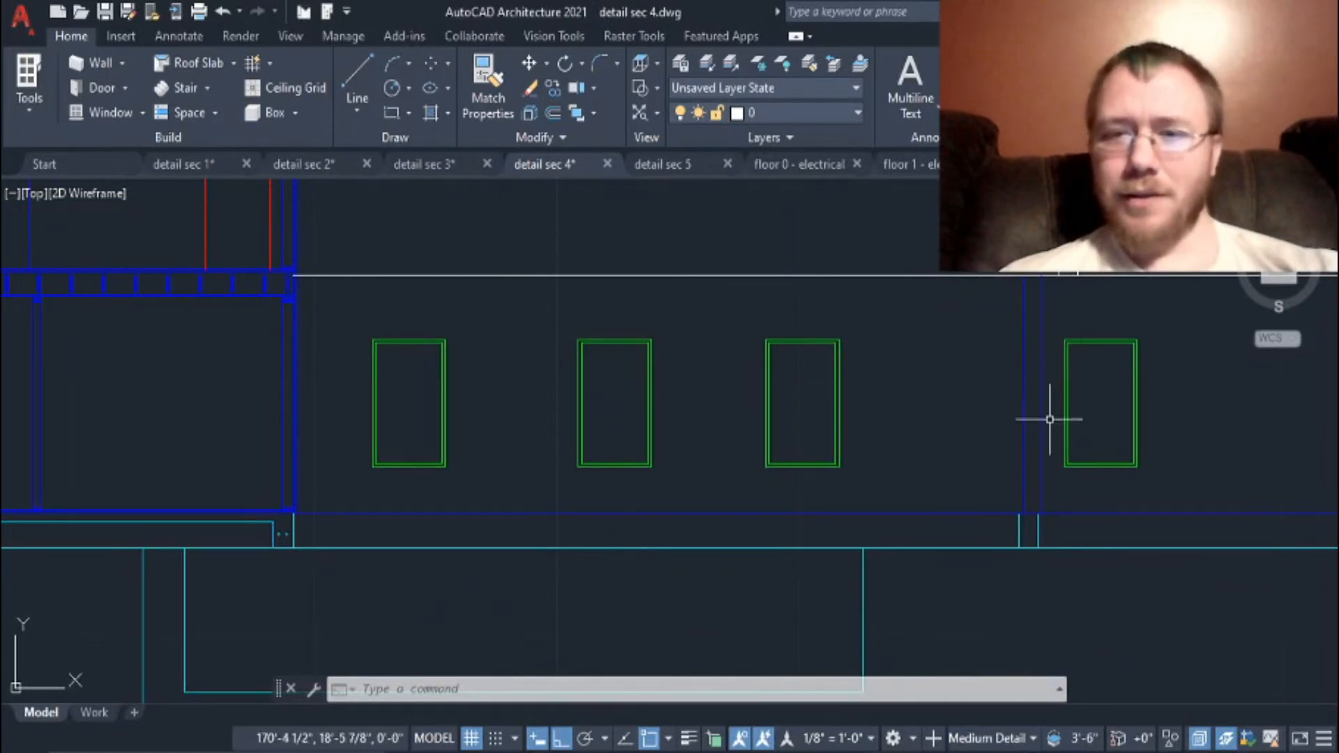
left_click(1073, 258)
left_click(1070, 262)
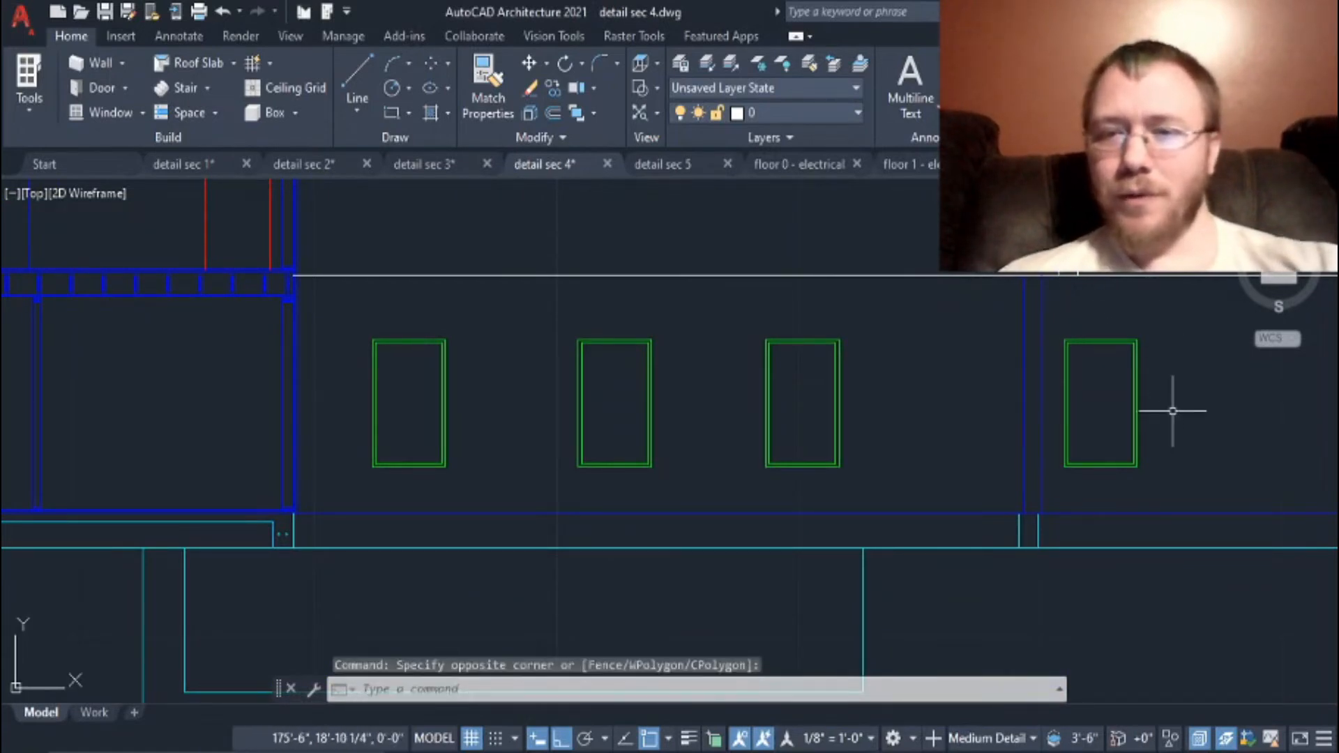
key("Escape")
scroll(955, 394, "down", 2)
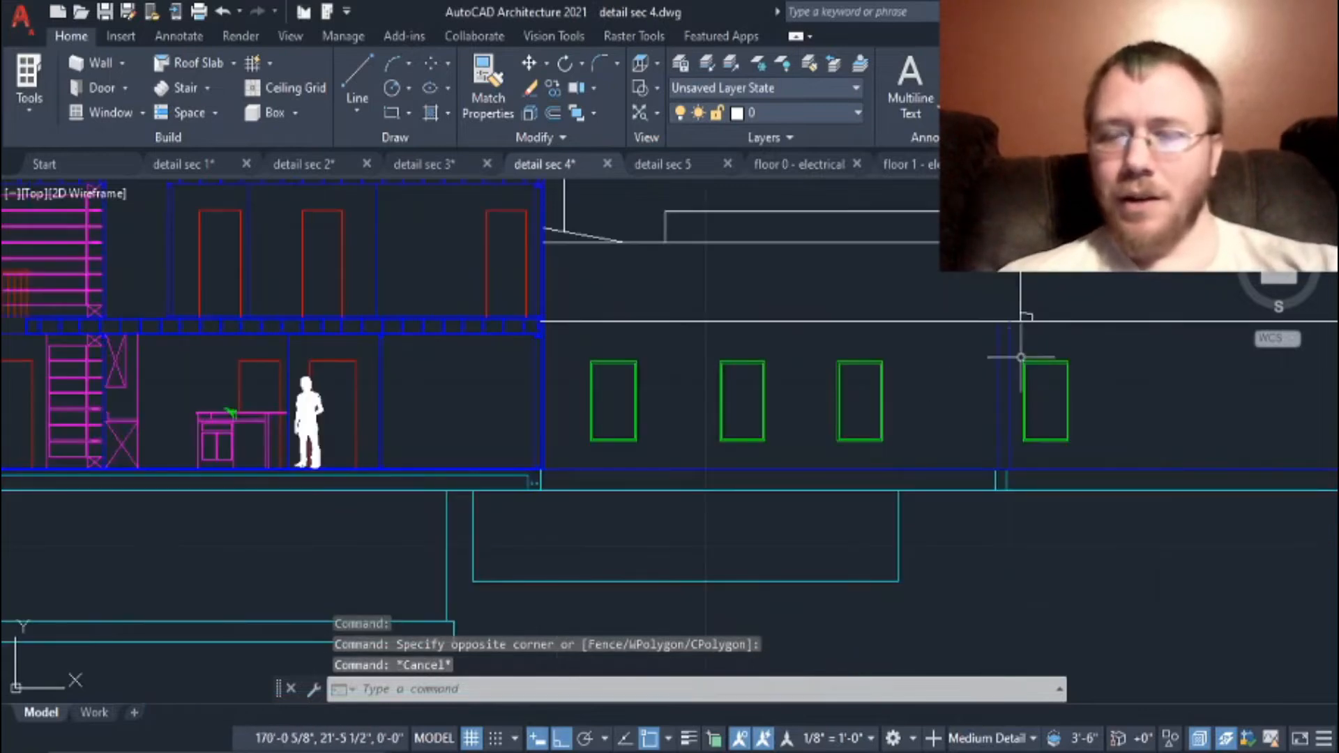
Step: Inspect the slab edge and footing where the two-storey part meets the low wing, and the foundation towards the opposite end
middle_click_drag(634, 459, 768, 433)
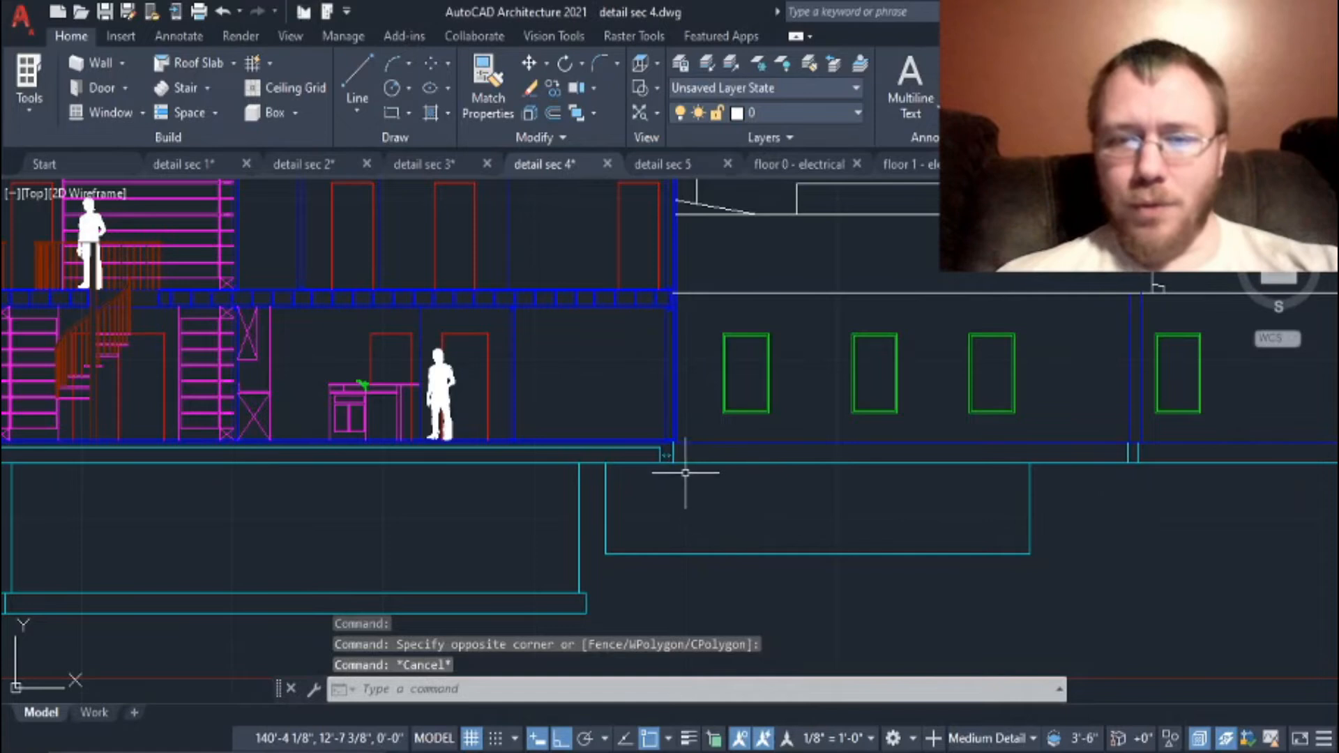
scroll(669, 456, "up", 3)
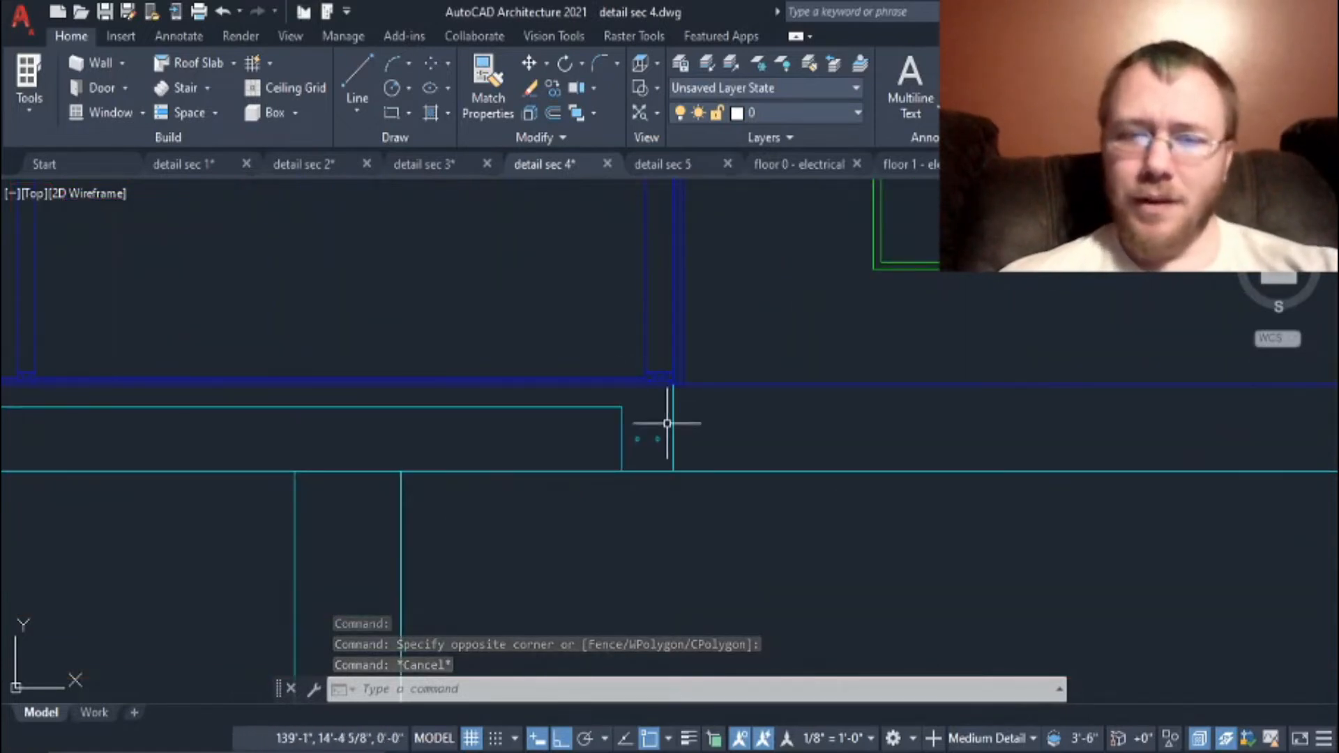
scroll(606, 452, "down", 6)
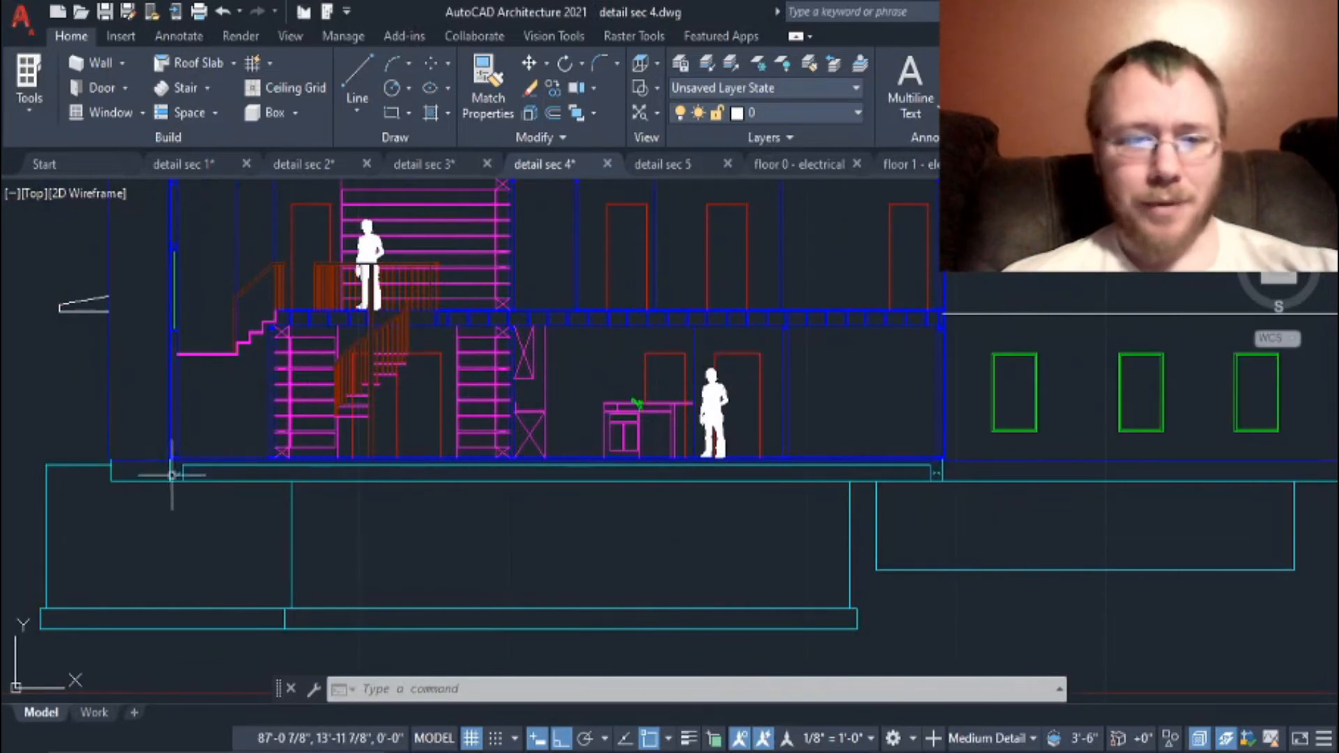
middle_click_drag(270, 533, 353, 622)
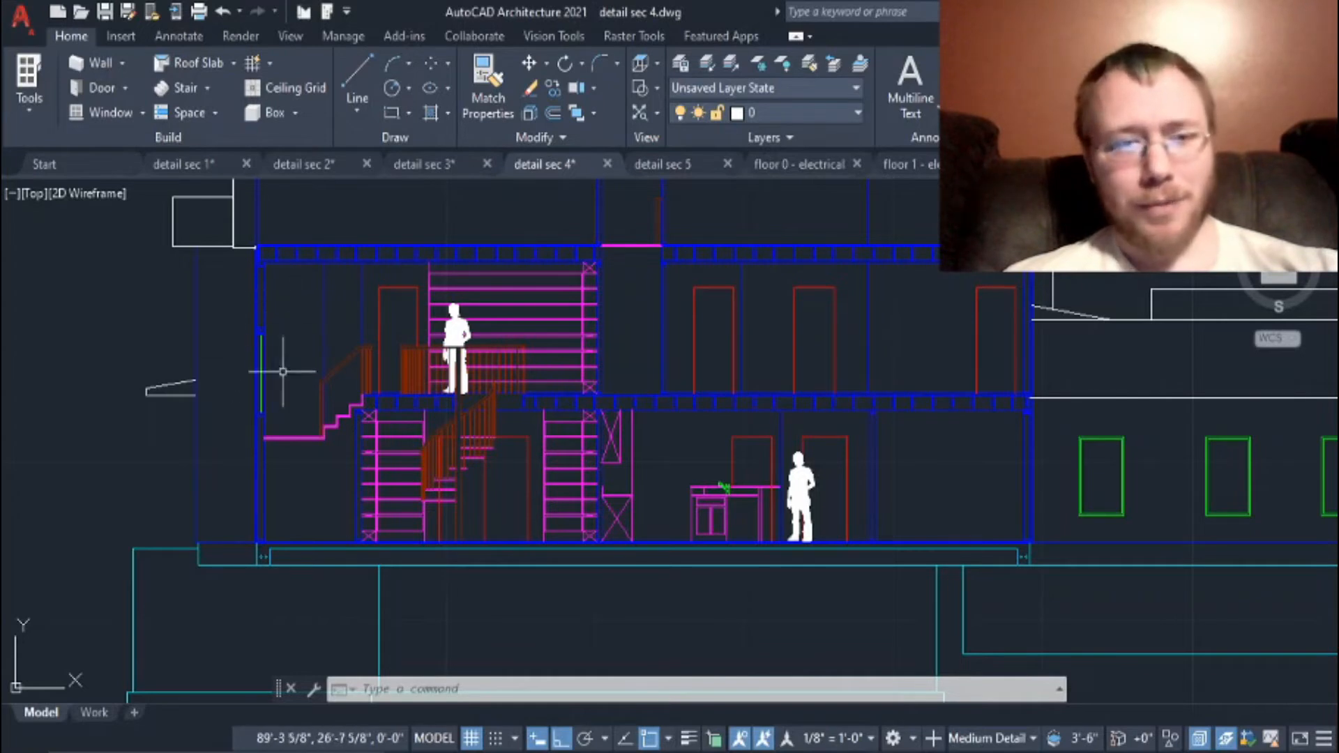
Step: Examine the window framing in the exterior wall and the stair landing with its steps up to the second floor
scroll(254, 332, "up", 5)
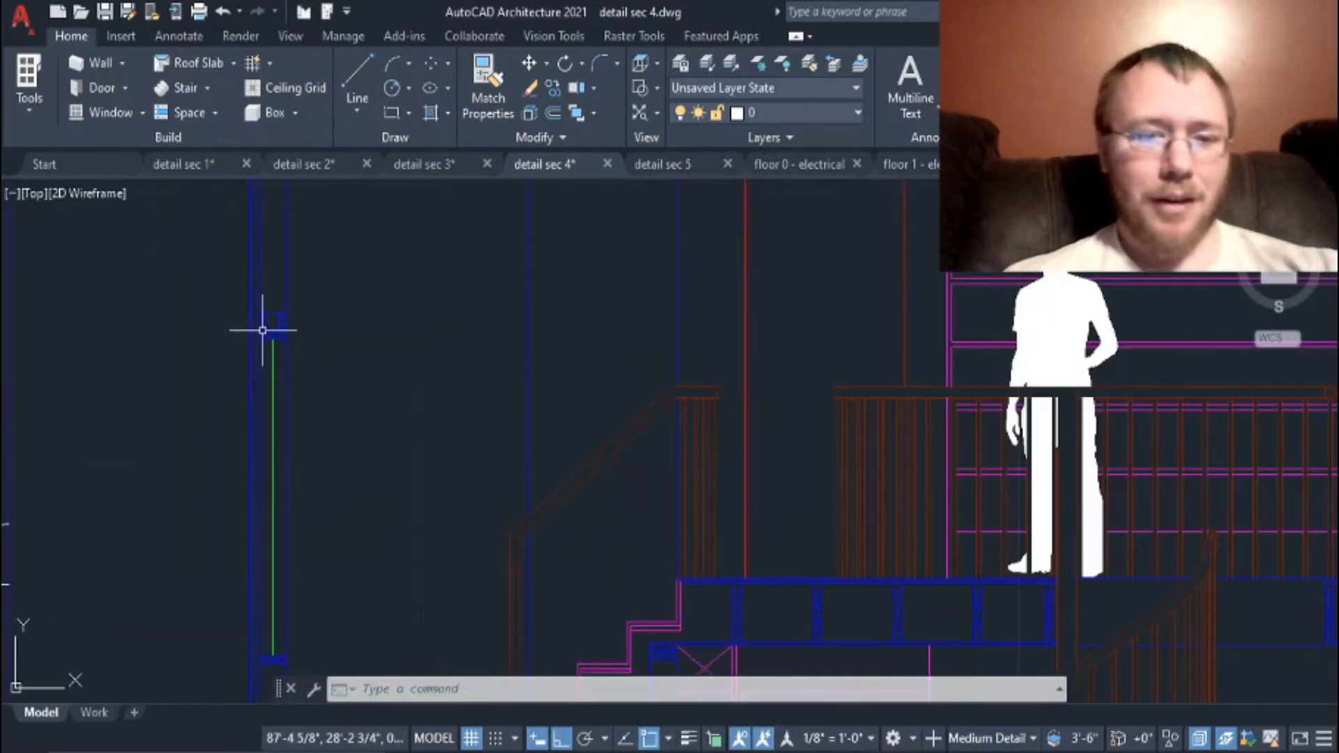
scroll(272, 557, "down", 5)
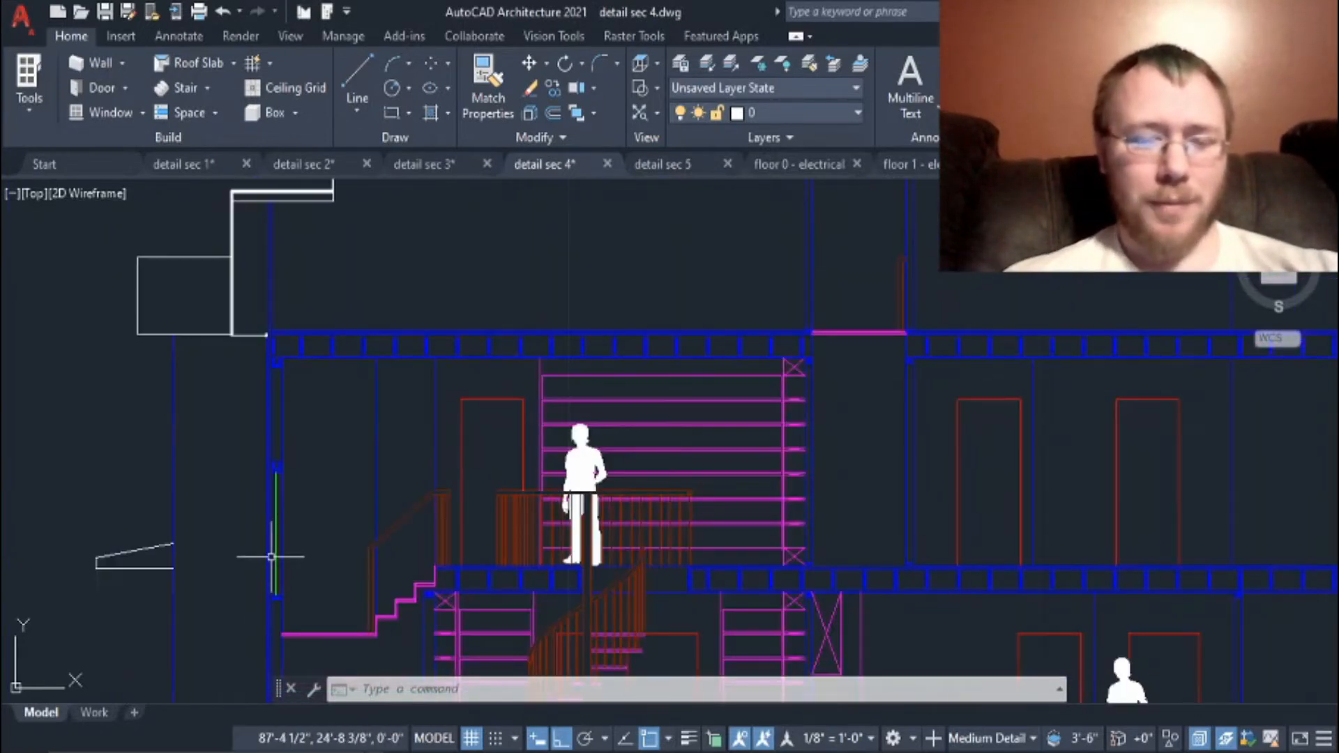
scroll(299, 488, "up", 5)
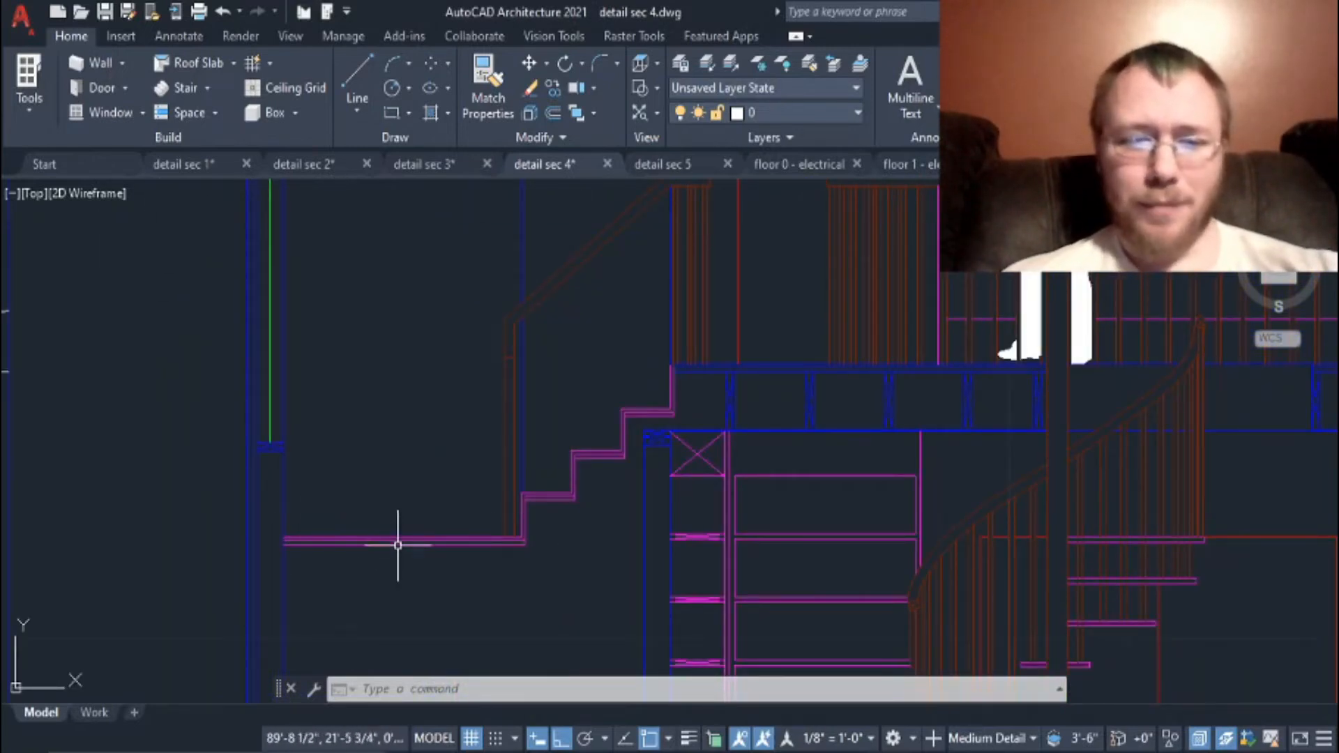
middle_click_drag(402, 541, 417, 359)
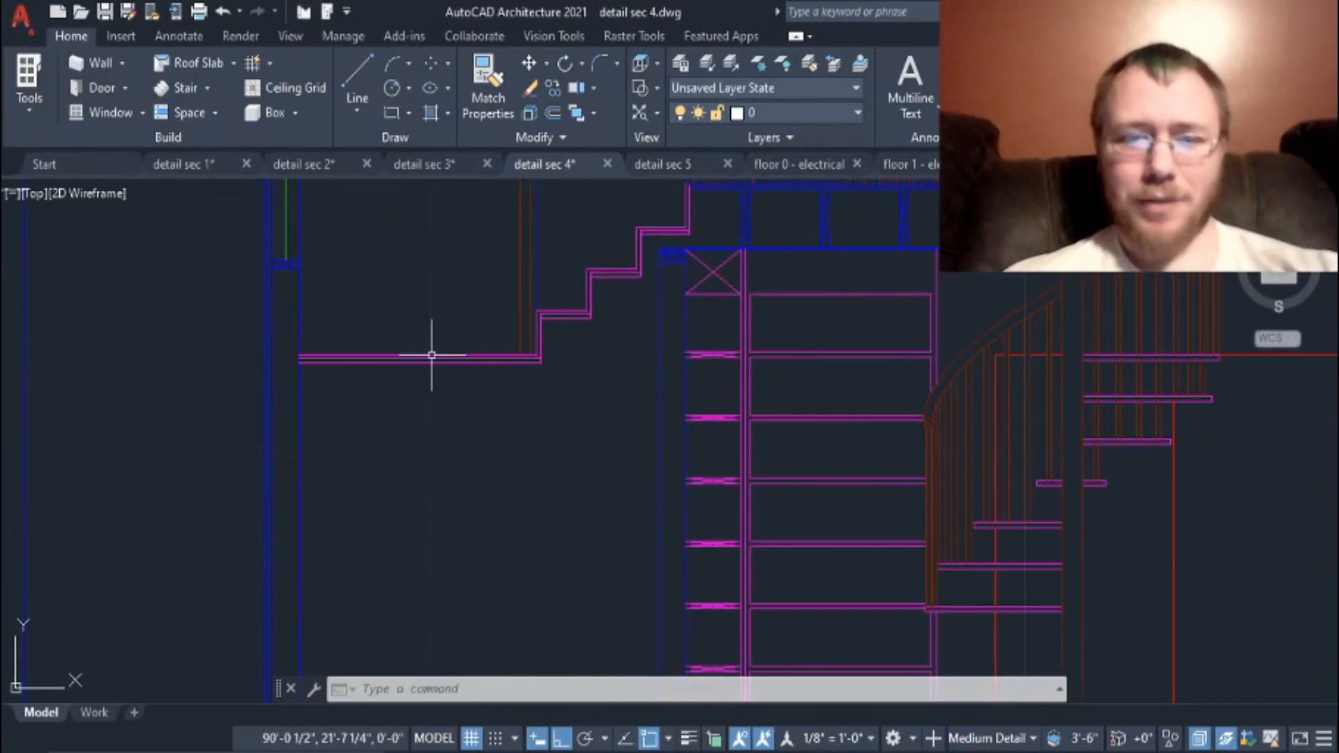
mouse_move(553, 322)
middle_mouse_down()
mouse_move(415, 514)
mouse_move(412, 501)
middle_mouse_up()
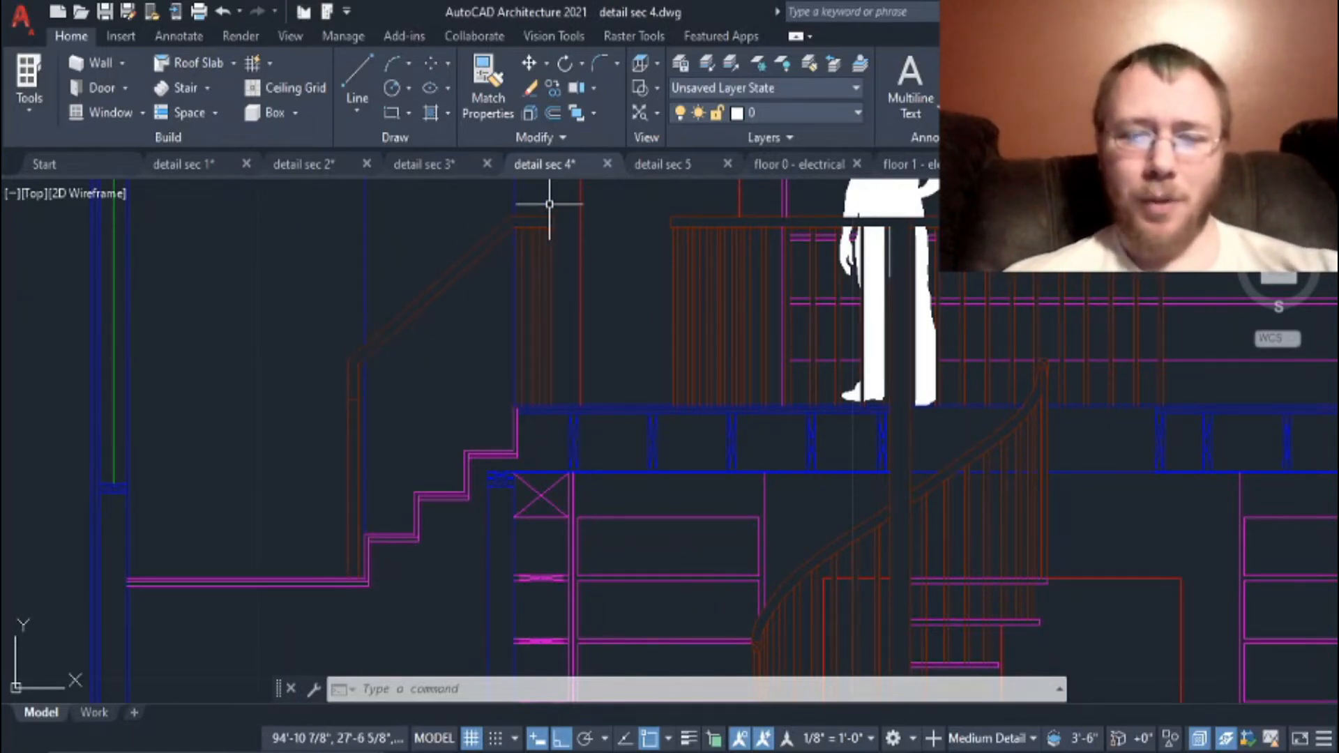
scroll(624, 508, "down", 4)
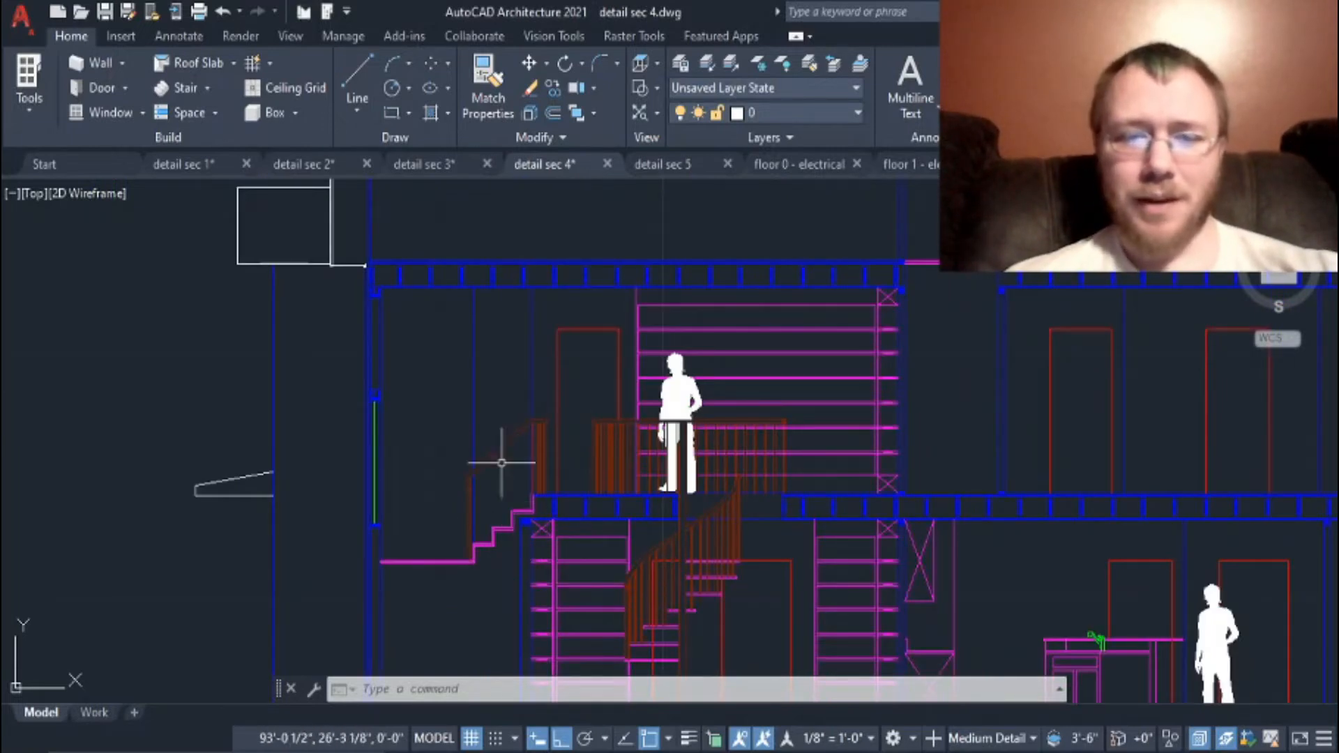
Step: Inspect the second-floor railing and its closely spaced balusters beside the human figure, along with the stairs below
scroll(544, 418, "up", 5)
mouse_move(547, 412)
middle_mouse_down()
mouse_move(552, 425)
mouse_move(555, 274)
middle_mouse_up()
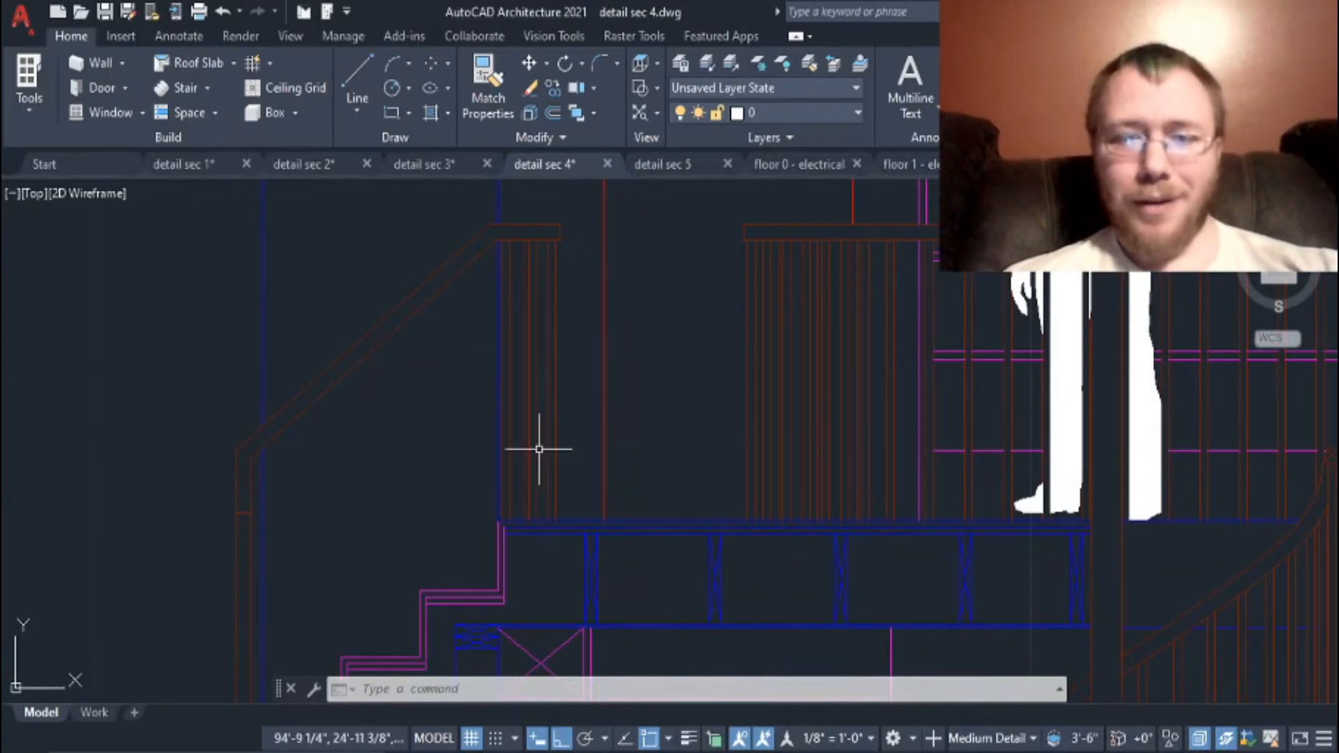
scroll(538, 349, "down", 2)
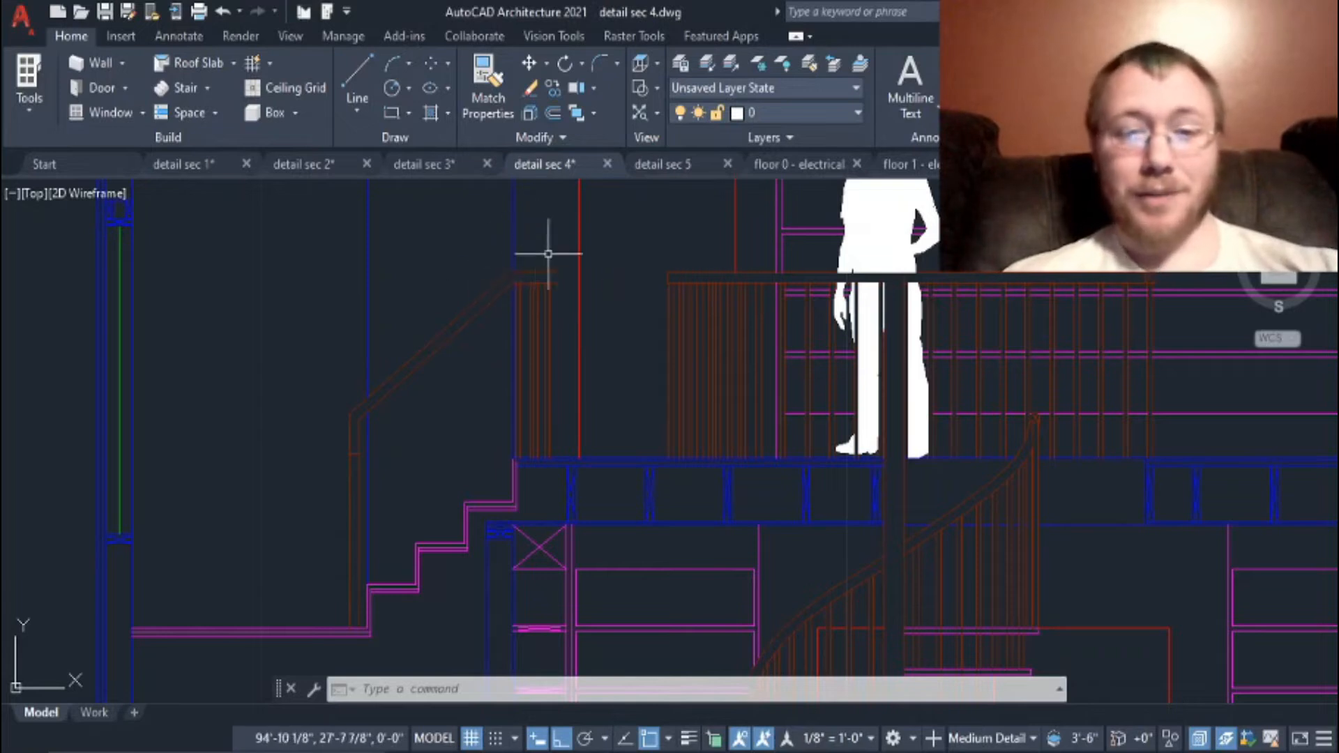
middle_click_drag(988, 414, 678, 497)
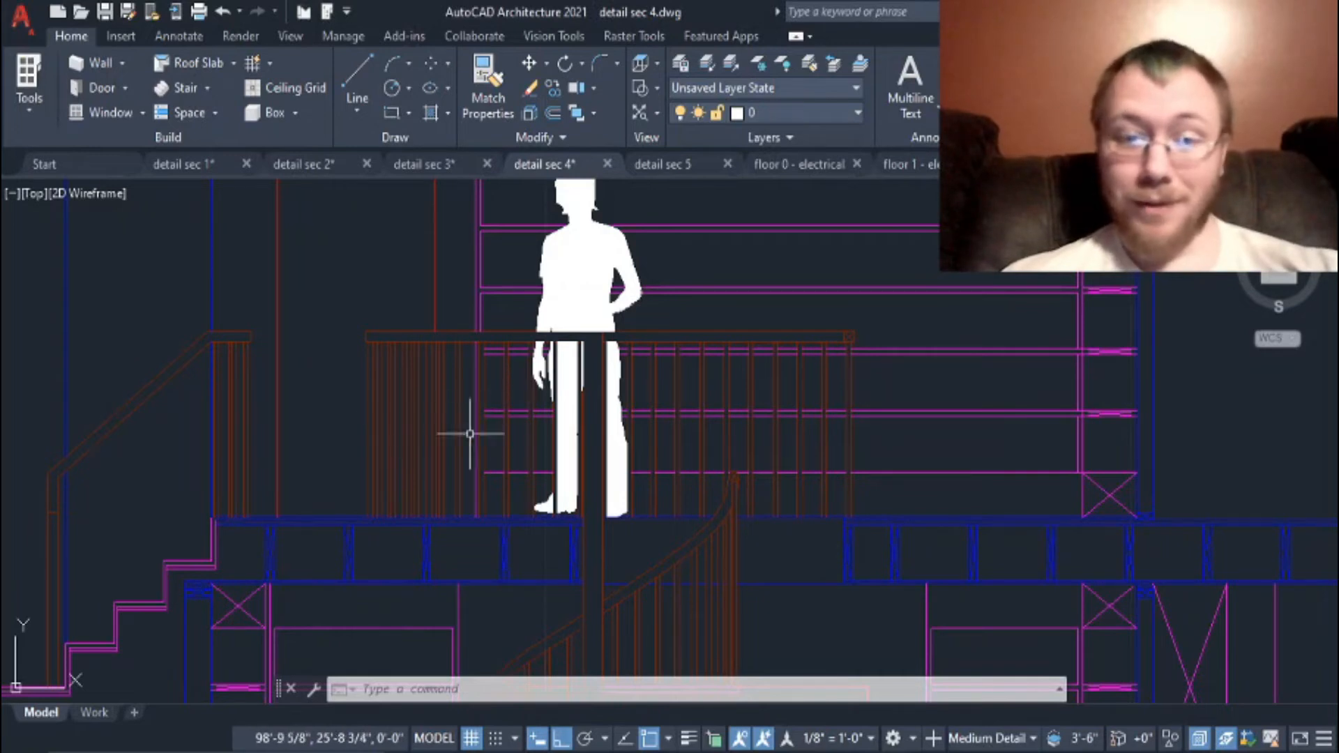
scroll(388, 385, "up", 3)
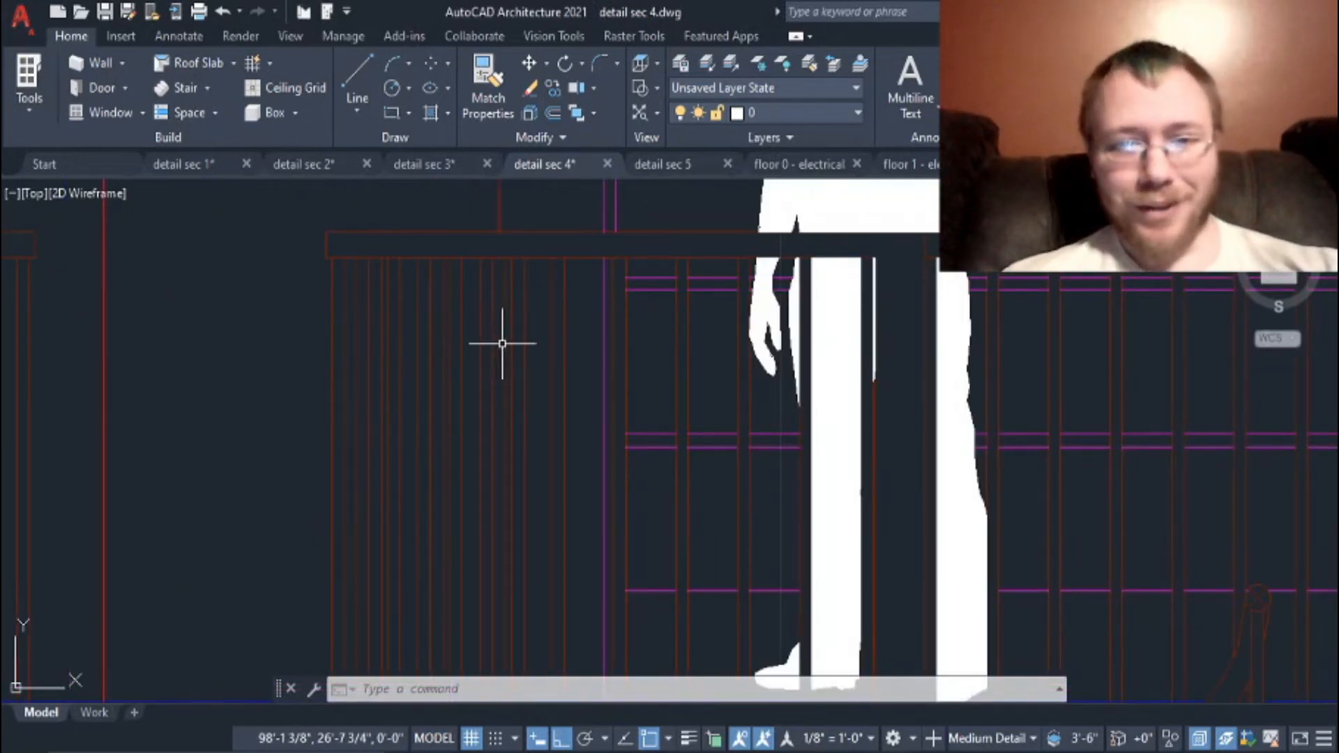
scroll(513, 370, "down", 3)
scroll(558, 460, "down", 1)
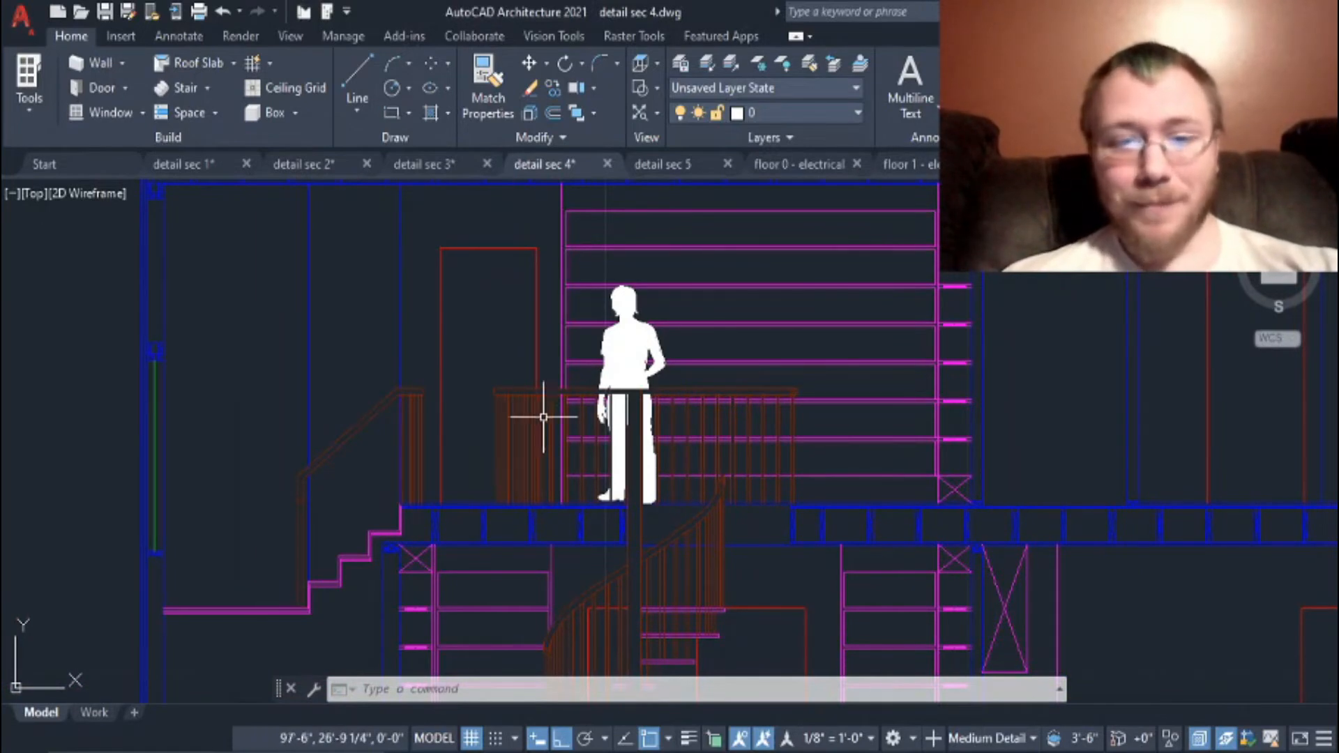
scroll(636, 433, "up", 2)
scroll(633, 481, "down", 4)
middle_click_drag(631, 536, 648, 348)
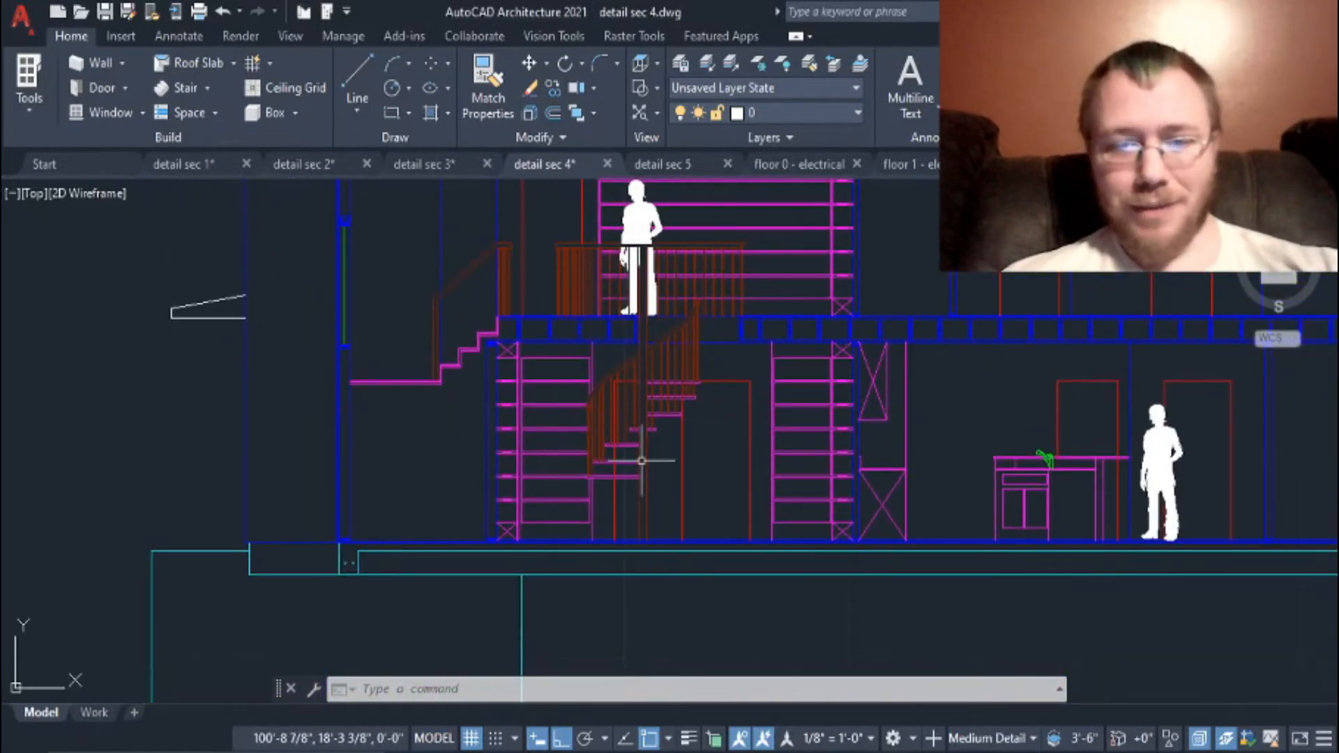
Step: Highlight the spiral stair's centre post lines and trace them from the ground floor up to the upper railing
scroll(659, 520, "up", 3)
left_click(637, 526)
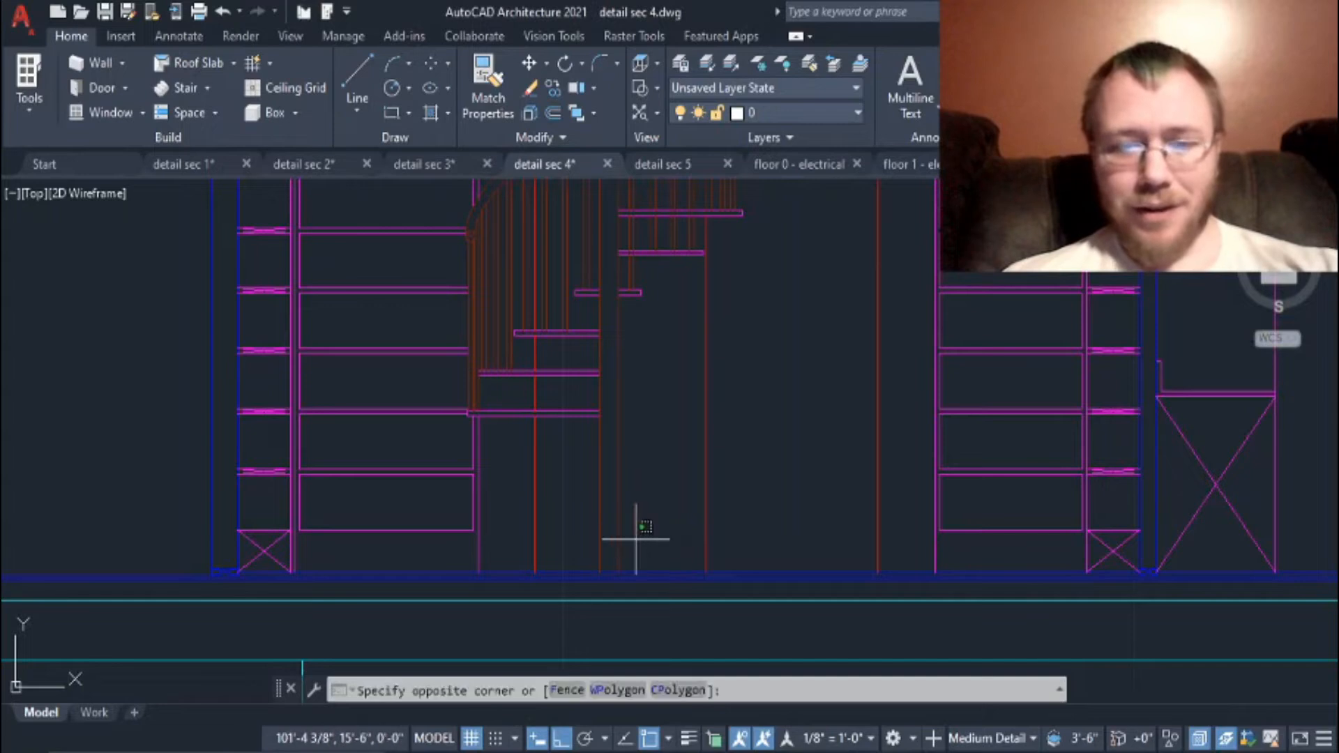
left_click(586, 493)
middle_click_drag(653, 487, 657, 573)
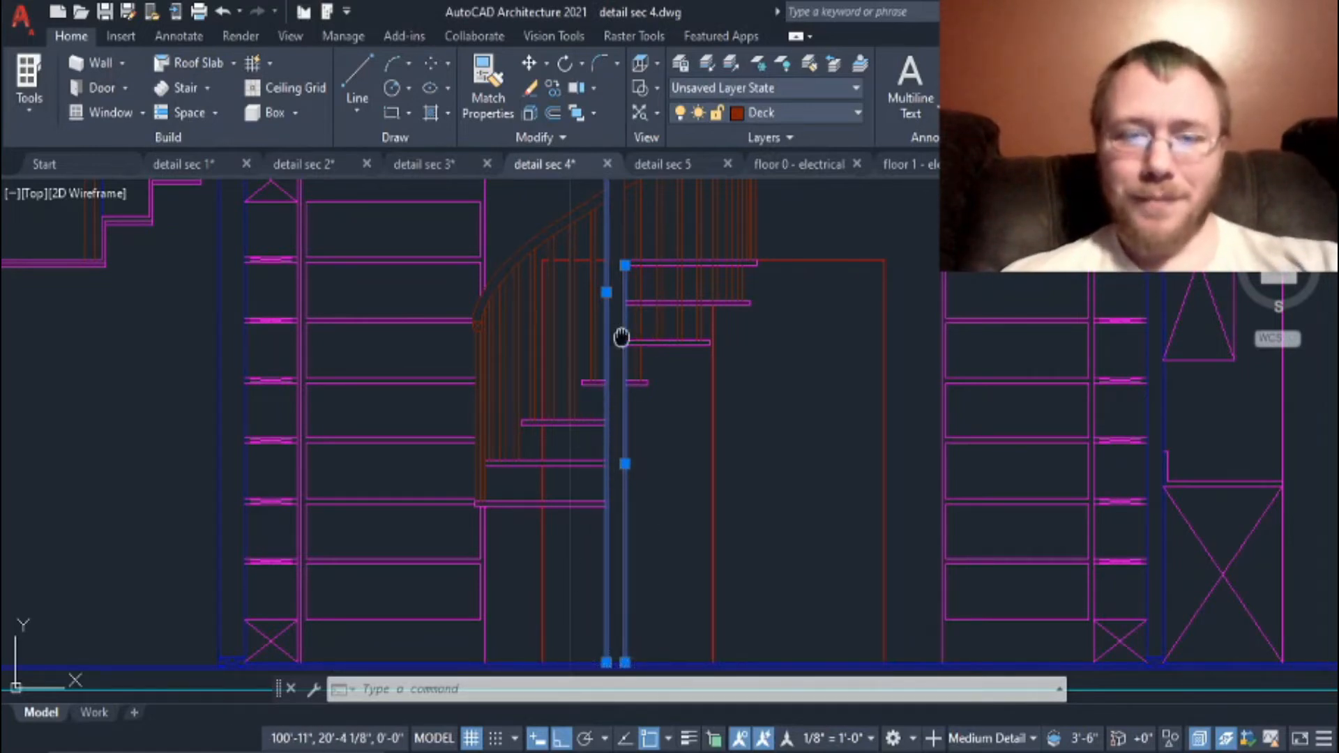
middle_click_drag(620, 338, 598, 527)
middle_click_drag(590, 390, 559, 623)
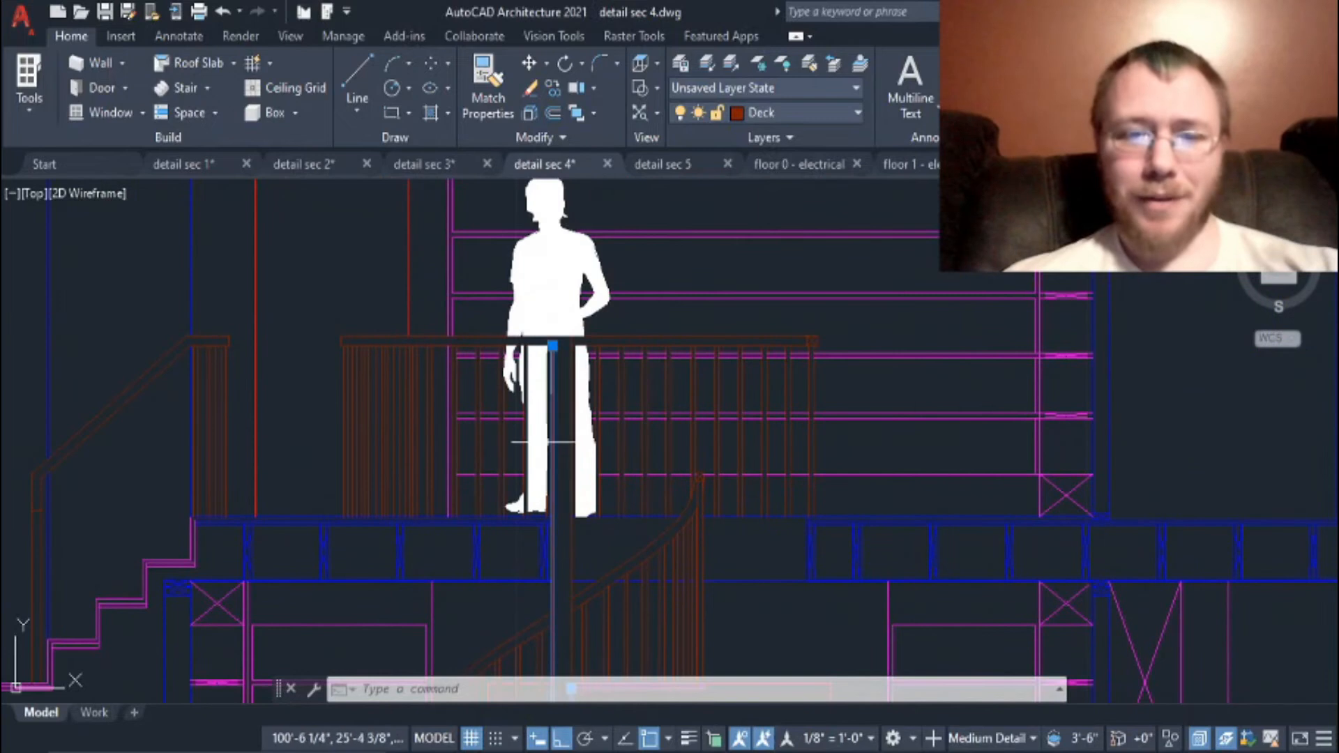
key("Escape")
Step: Examine the far end of the second-floor guardrail, including the handrail end detail and the last balusters
middle_click_drag(562, 342, 802, 327)
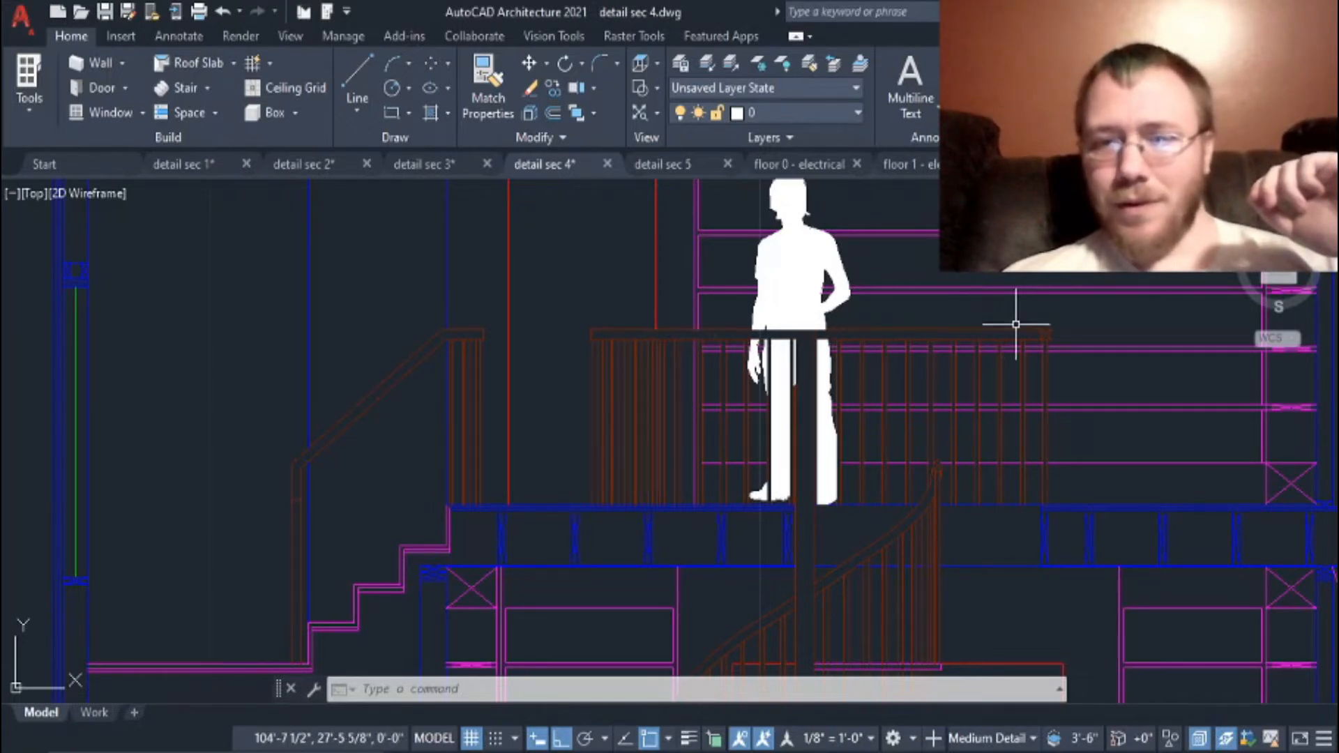
scroll(1045, 329, "up", 5)
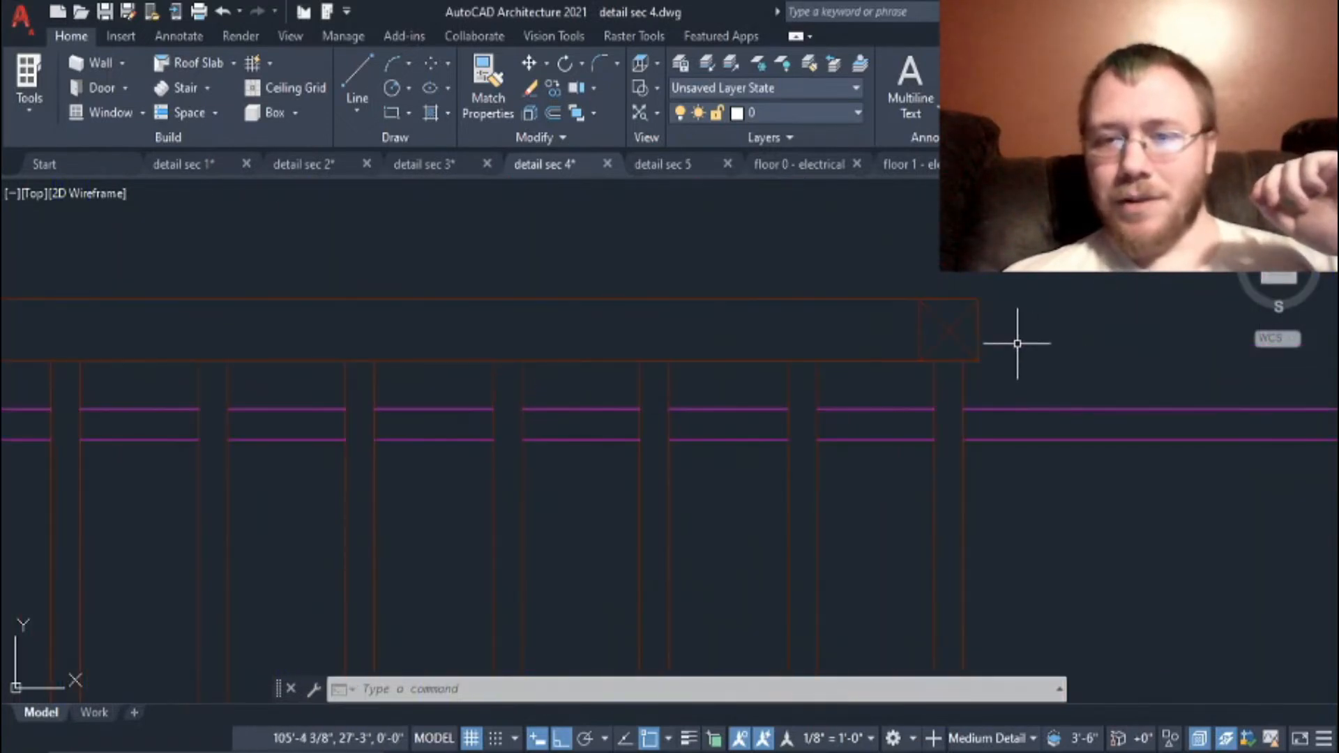
scroll(1004, 538, "down", 5)
left_click(1039, 455)
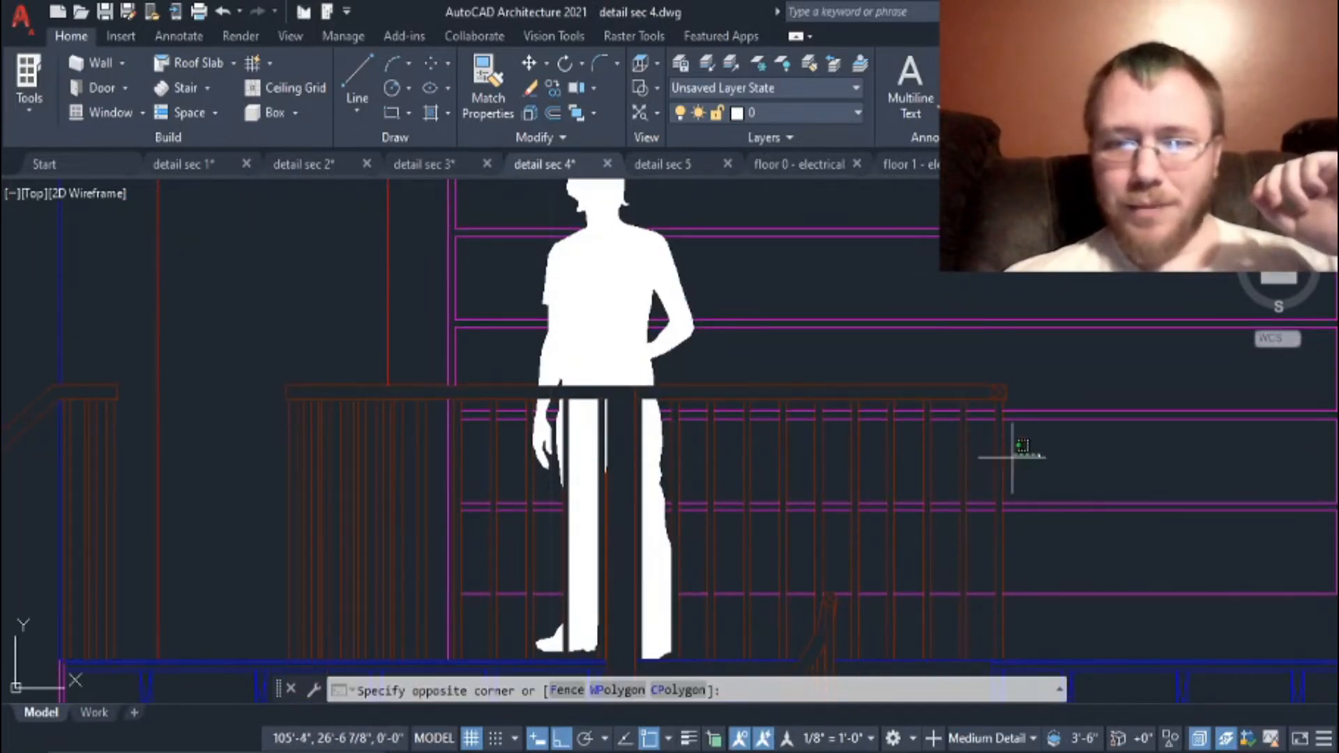
left_click(1067, 446)
scroll(1095, 462, "down", 2)
Step: Examine the spiral stair's treads, curved handrail and balusters between the ground floor and the second-floor framing
middle_click_drag(1078, 520, 1002, 258)
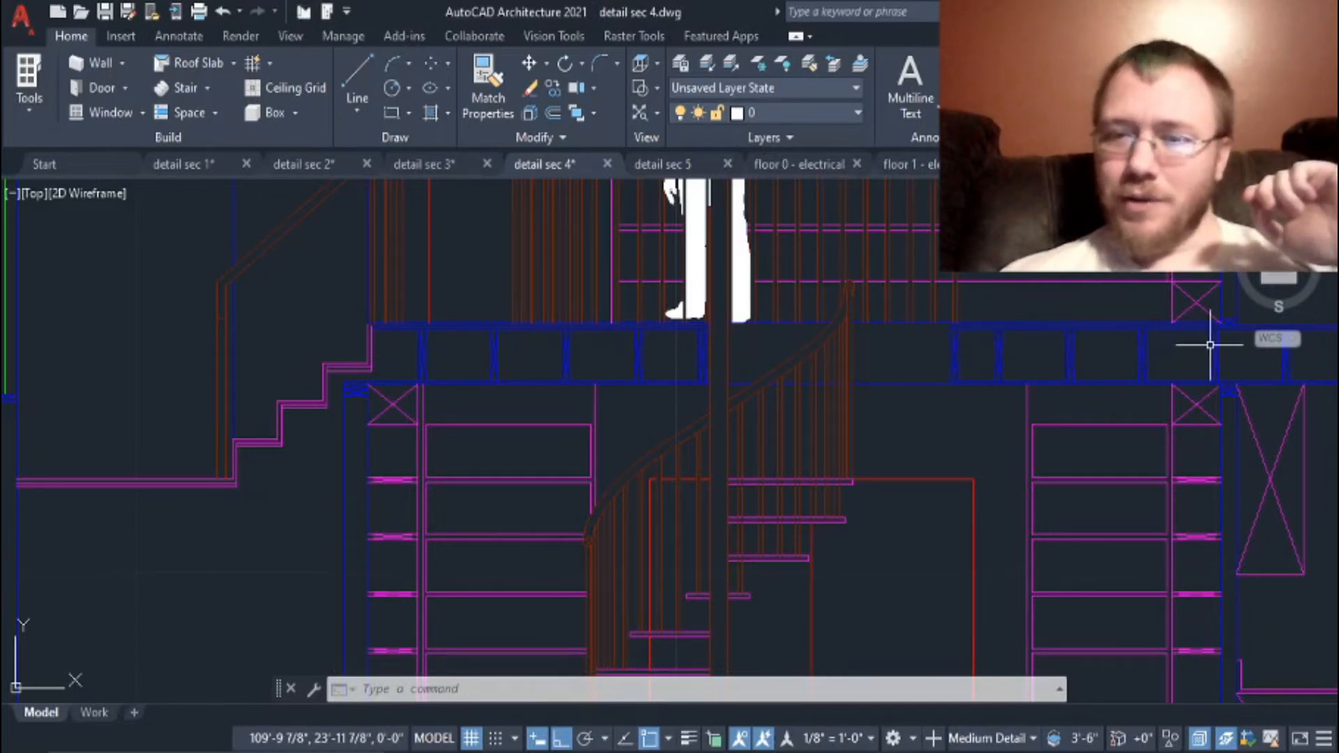
middle_click_drag(616, 549, 590, 392)
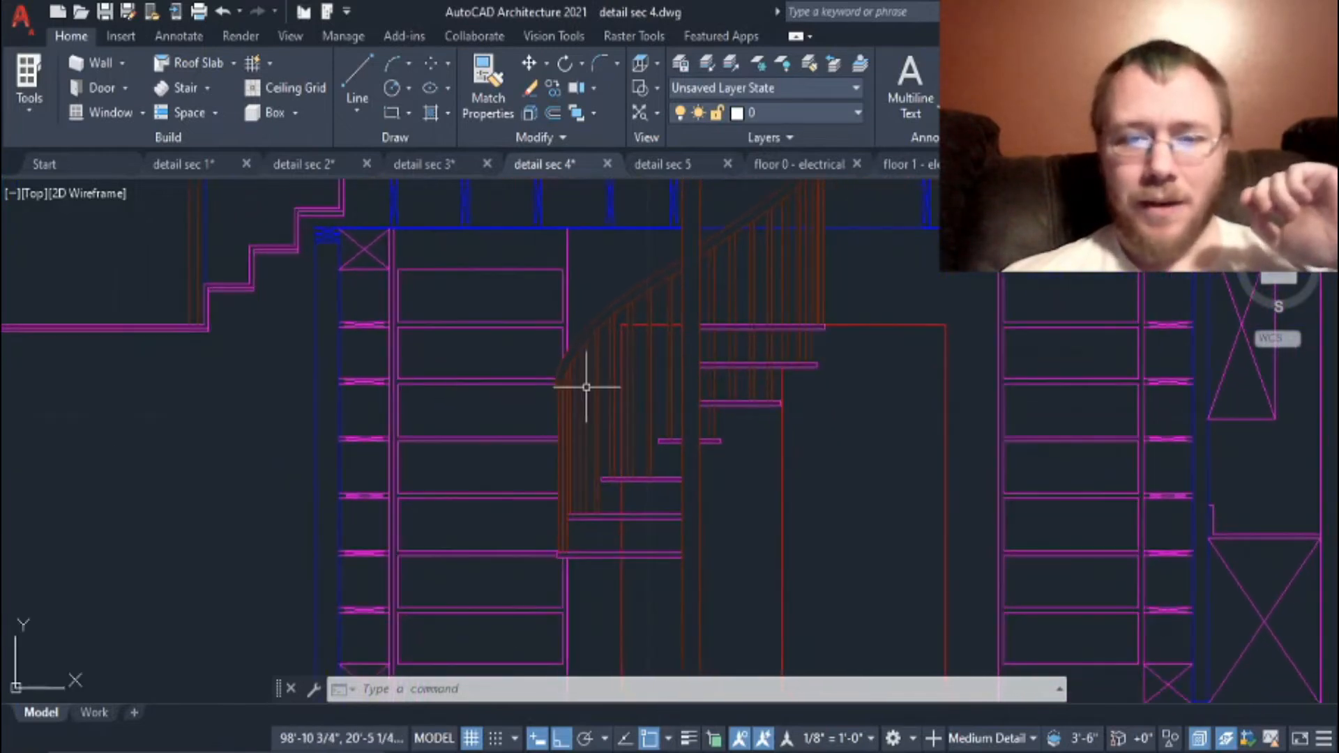
left_click(594, 569)
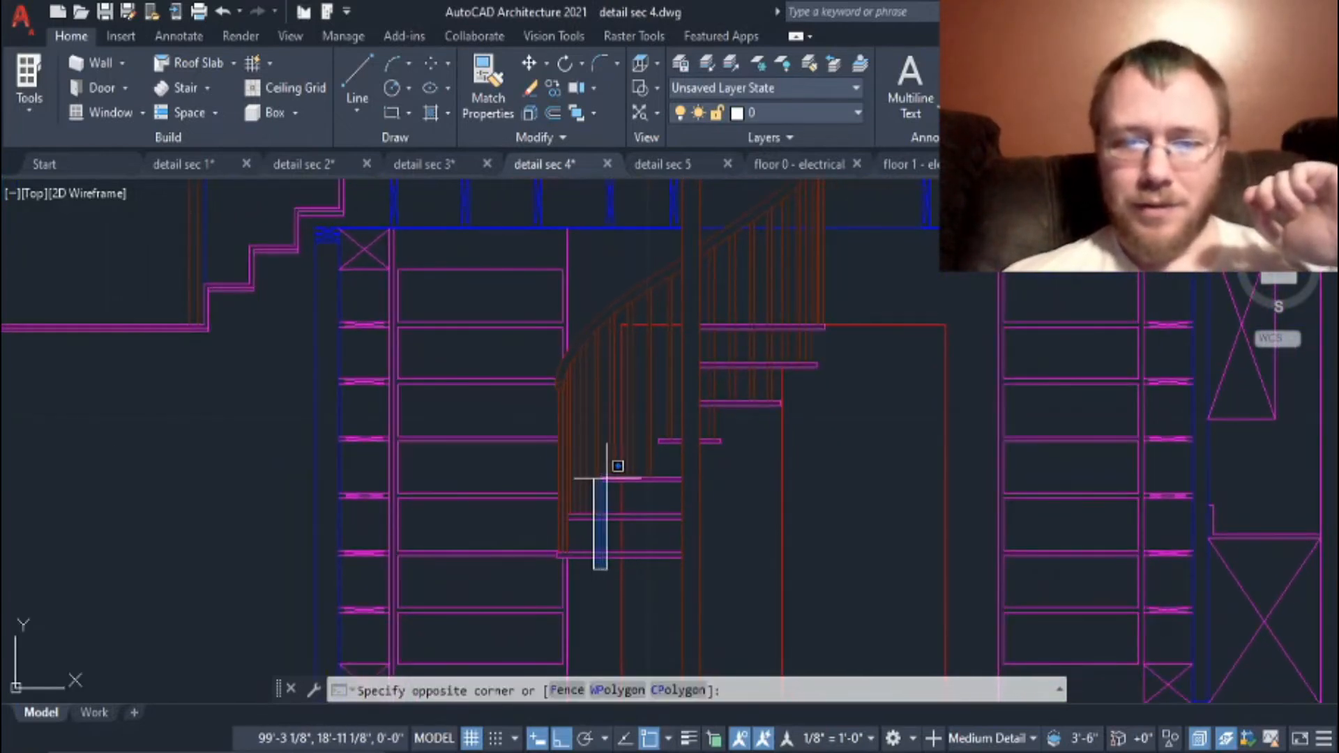
left_click(592, 584)
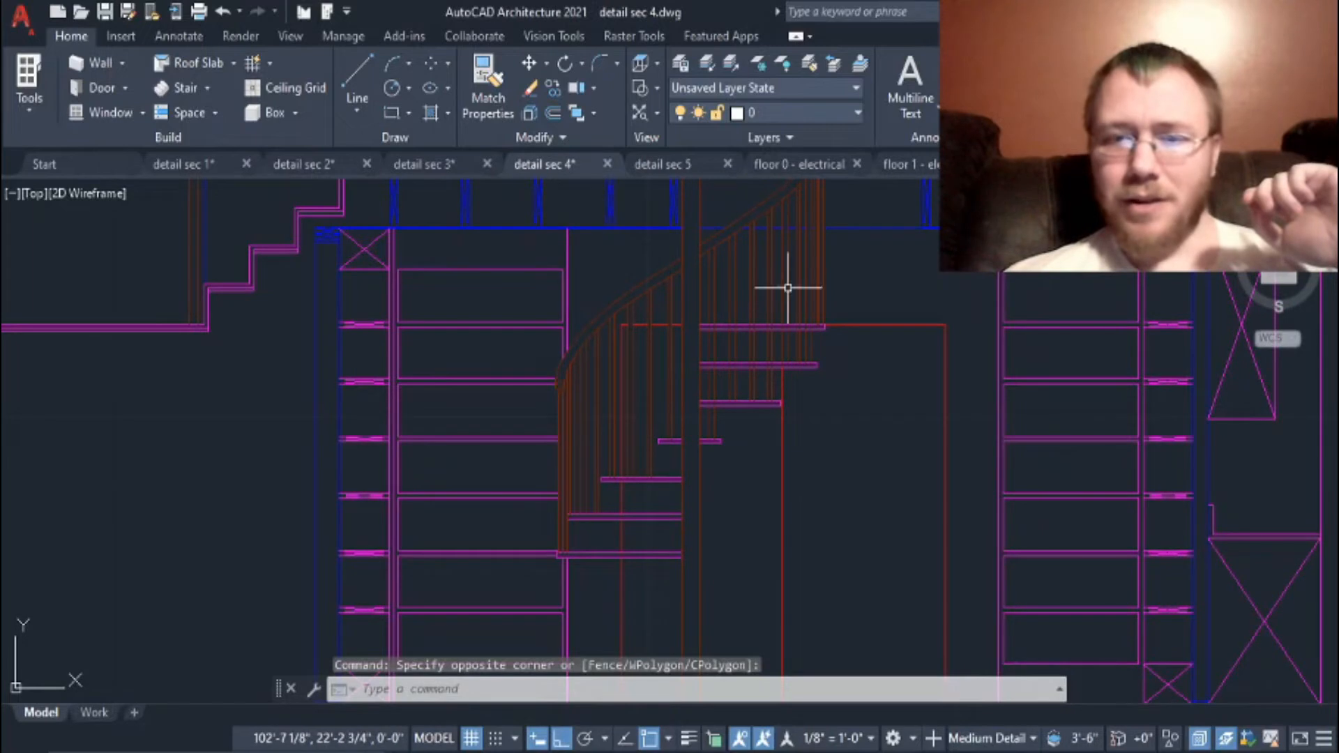
middle_click_drag(763, 471, 784, 329)
middle_click_drag(747, 469, 723, 613)
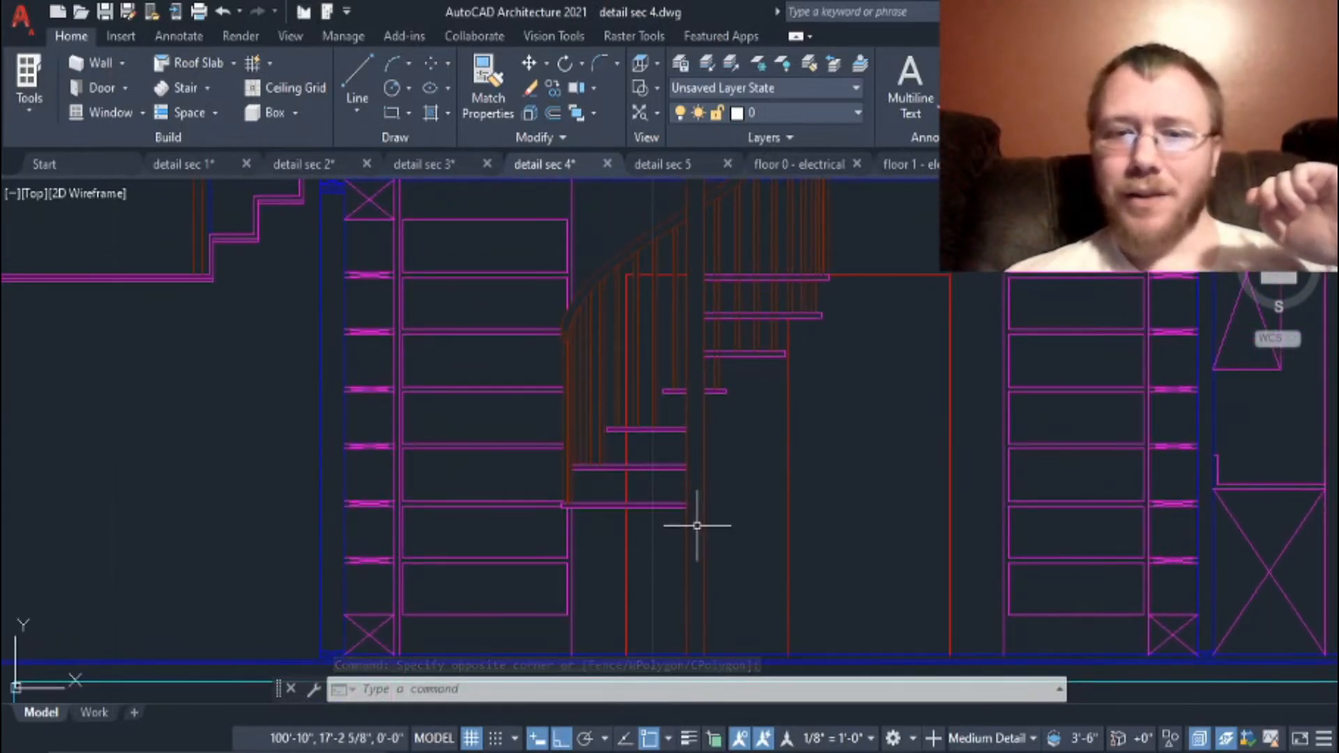
mouse_move(686, 507)
middle_mouse_down()
mouse_move(709, 551)
mouse_move(693, 595)
middle_mouse_up()
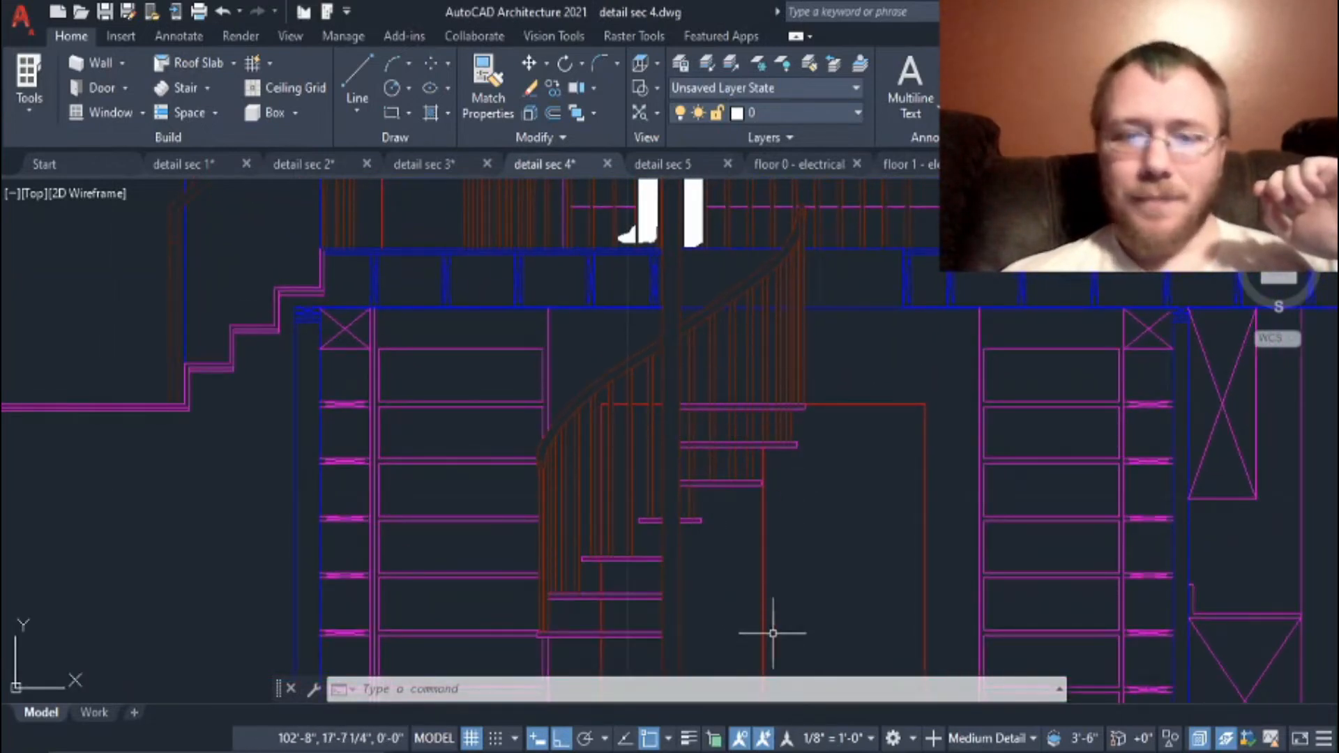
Step: Examine the spiral stair's curved handrail from its lower end to its upper end above the second-floor framing
middle_click_drag(773, 633, 764, 564)
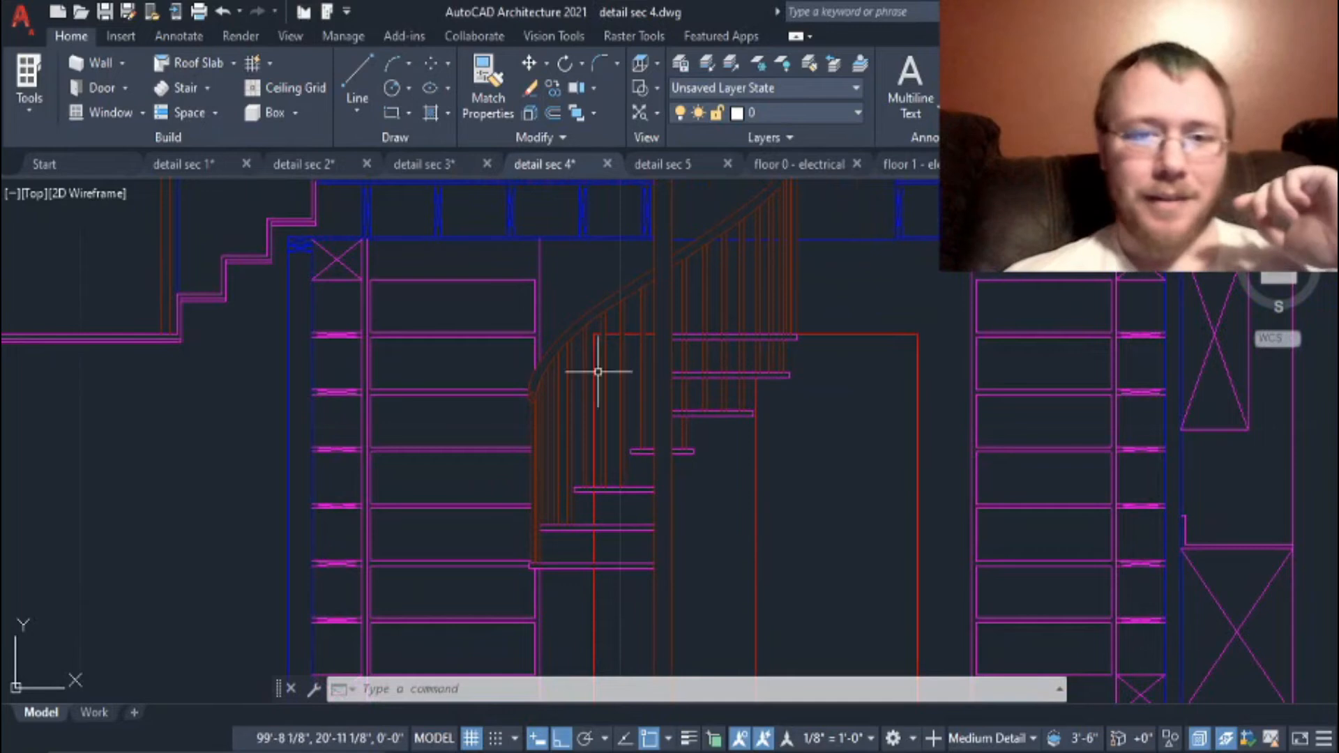
scroll(545, 357, "up", 6)
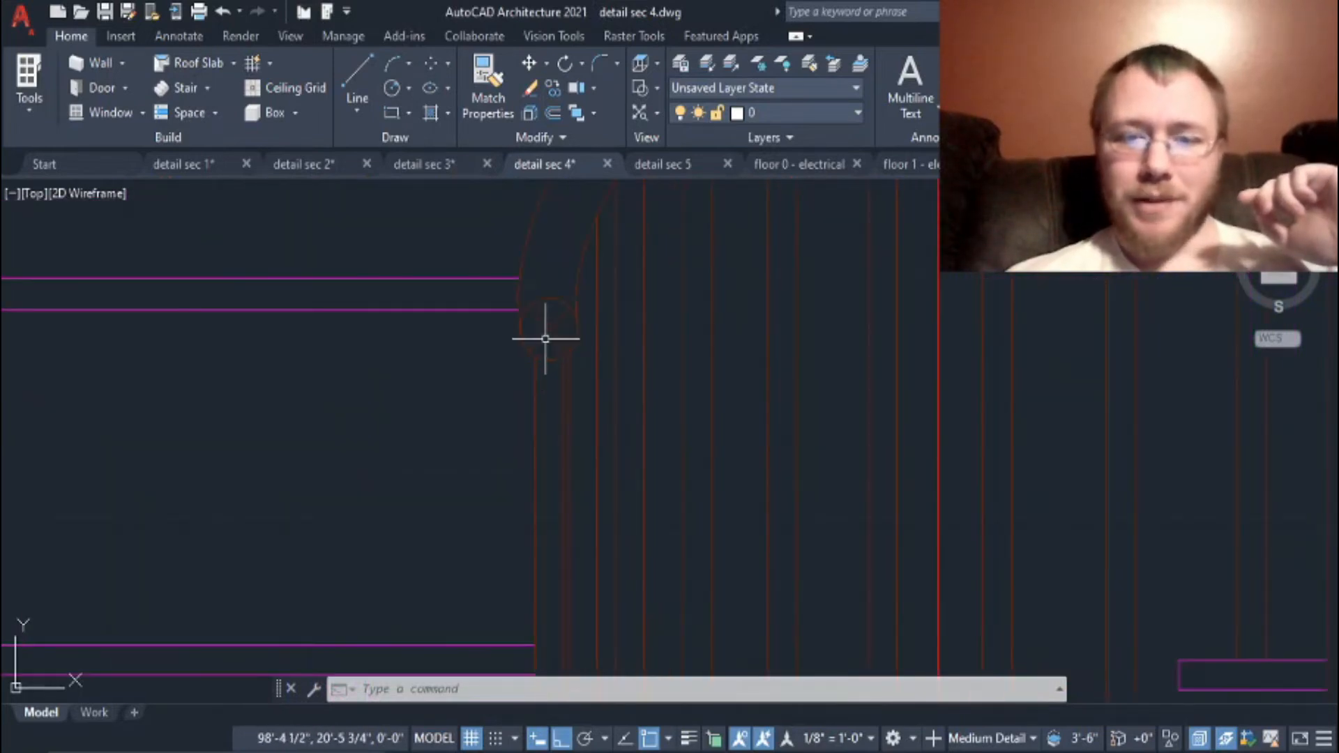
scroll(682, 366, "down", 2)
scroll(865, 380, "down", 4)
scroll(872, 314, "up", 6)
scroll(871, 370, "down", 4)
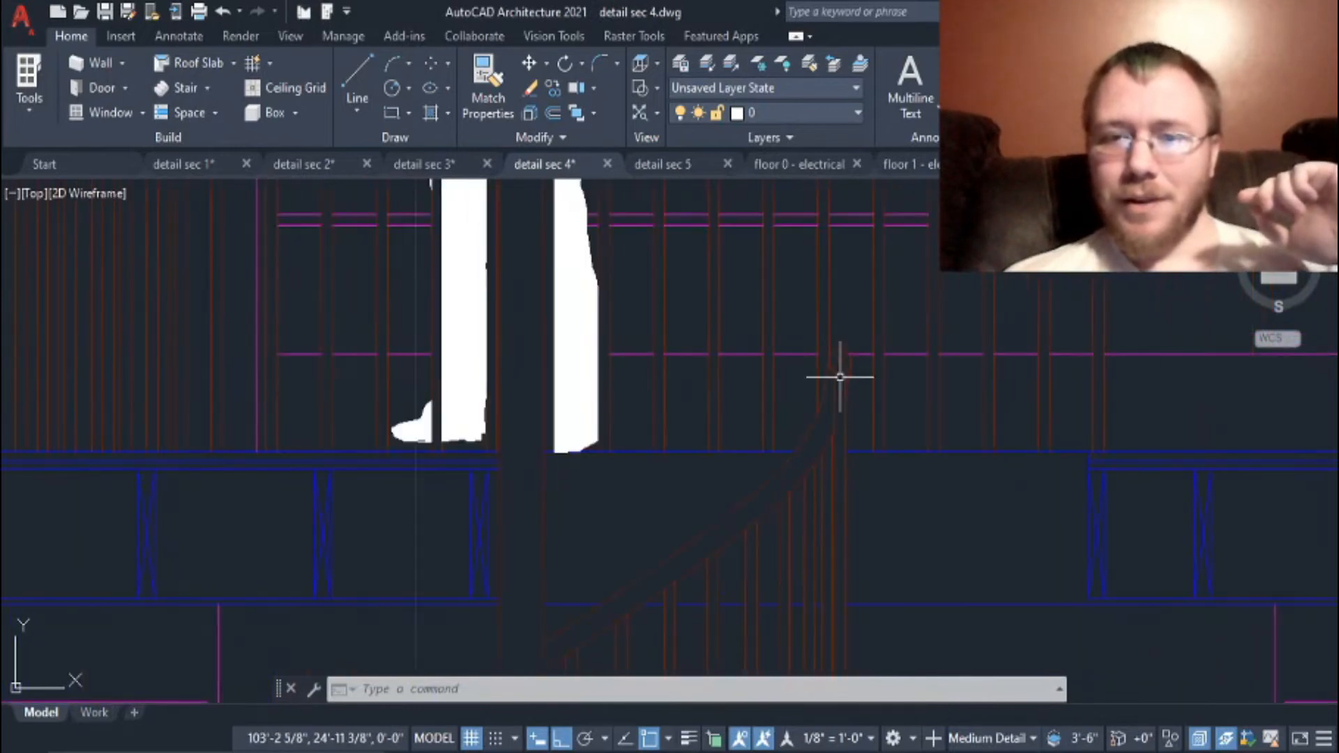
middle_click_drag(857, 523, 897, 404)
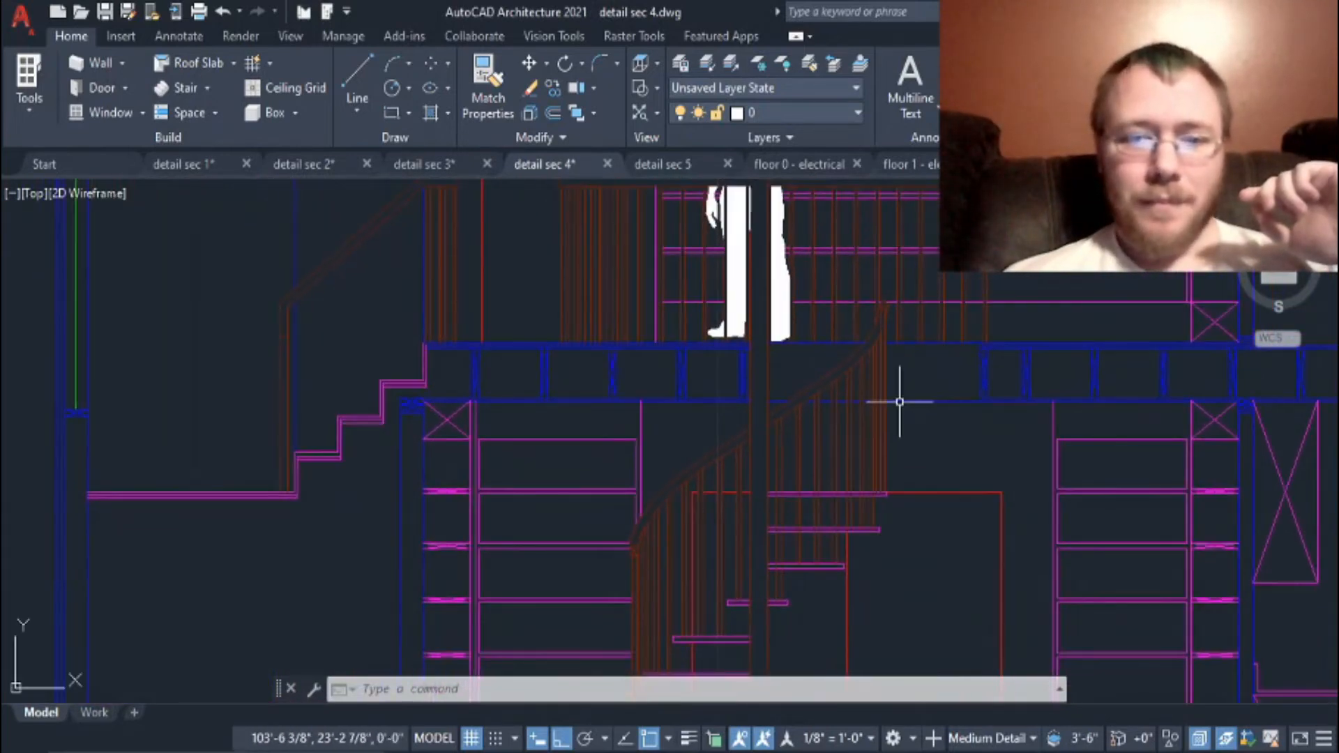
middle_click_drag(923, 495, 930, 343)
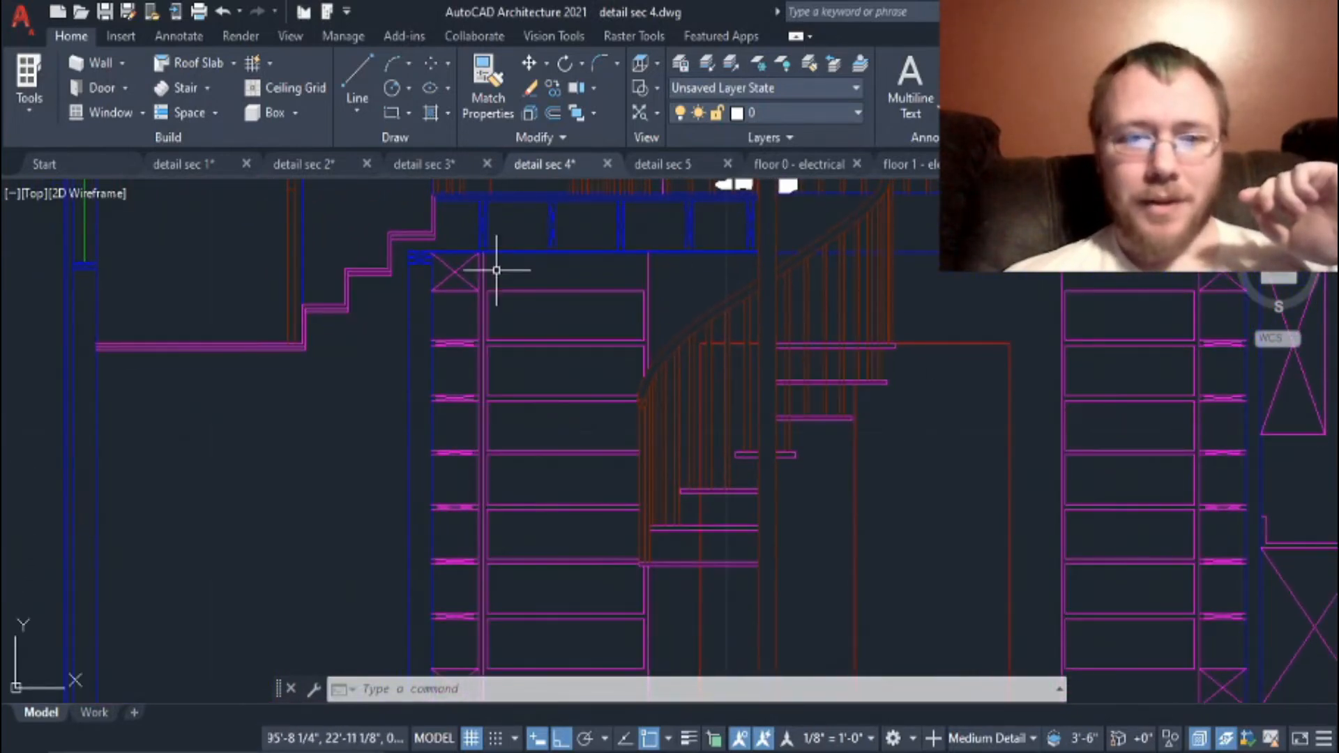
Step: Highlight the vertical casework line of the shelving beside the spiral stair and inspect the cut shelves from floor to ceiling
mouse_move(563, 610)
middle_mouse_down()
mouse_move(576, 475)
mouse_move(523, 527)
middle_mouse_up()
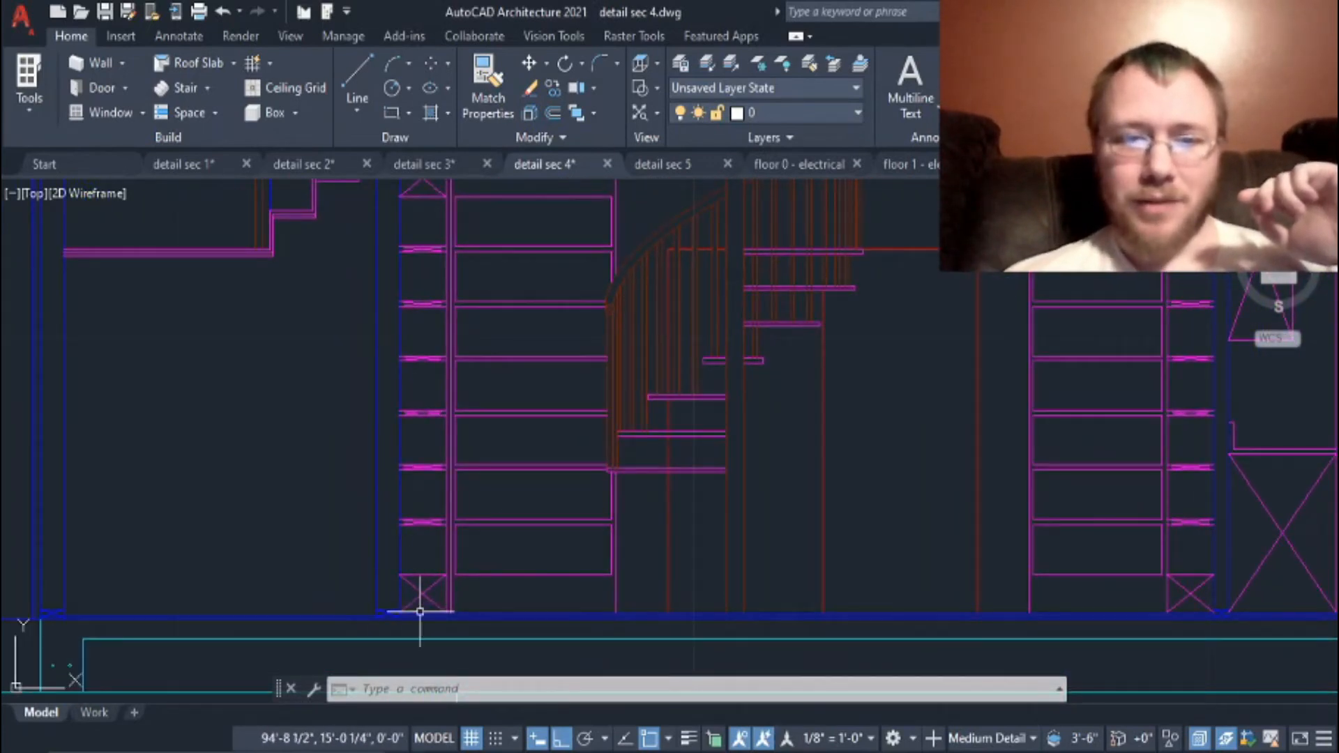
scroll(436, 584, "up", 4)
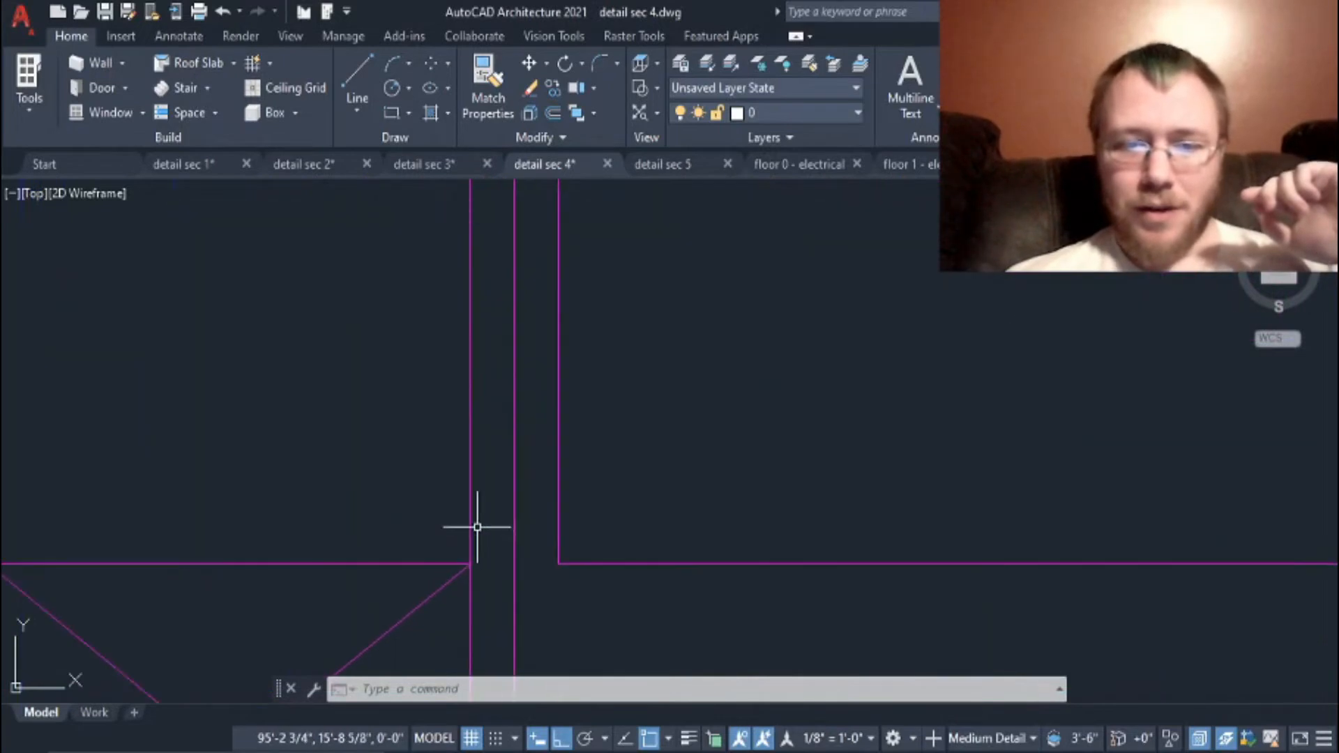
left_click(468, 513)
scroll(457, 516, "down", 4)
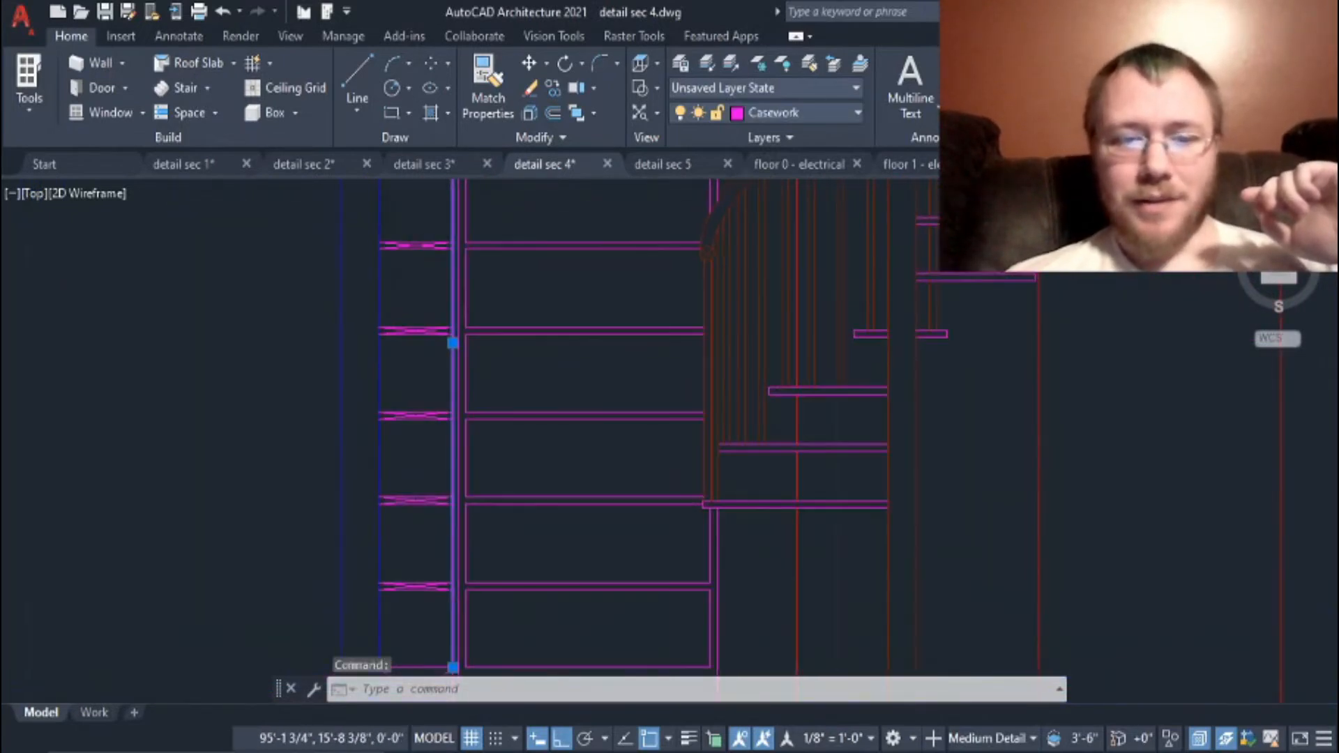
middle_click_drag(427, 290, 428, 427)
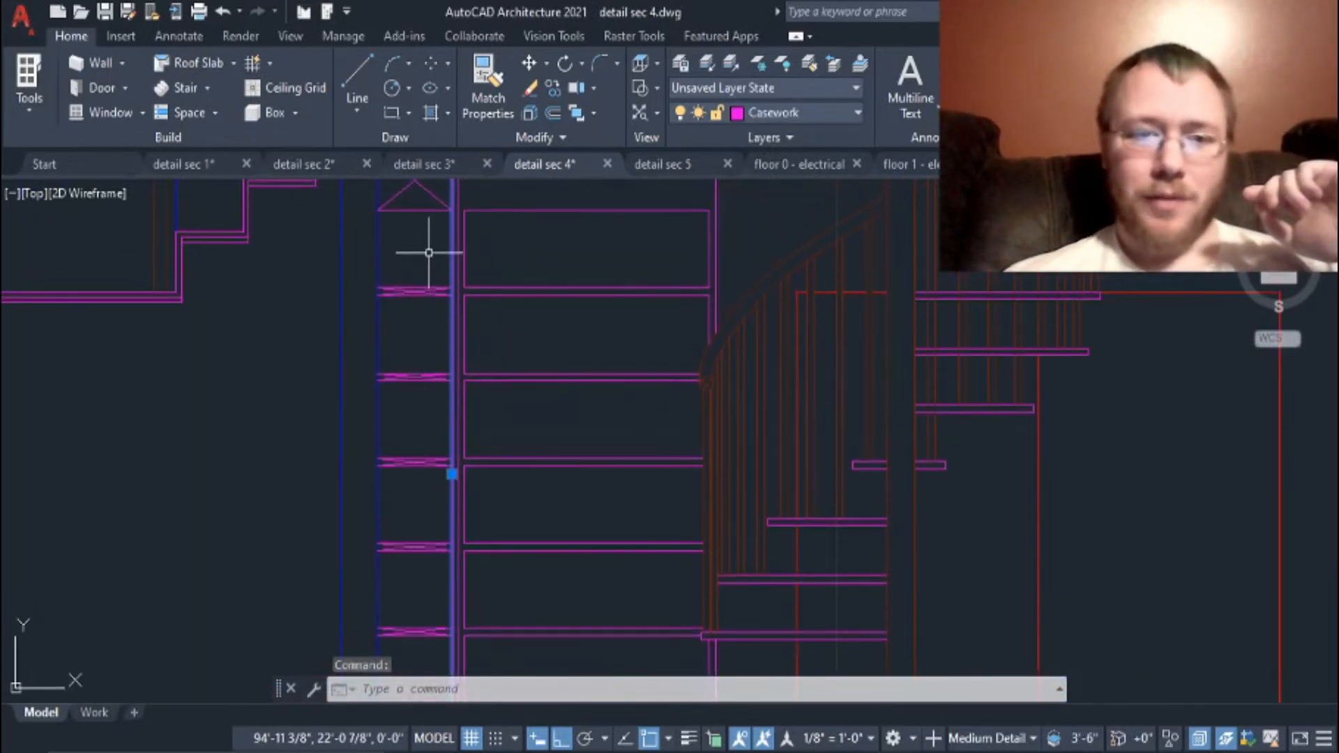
middle_click_drag(433, 254, 427, 320)
scroll(417, 335, "up", 6)
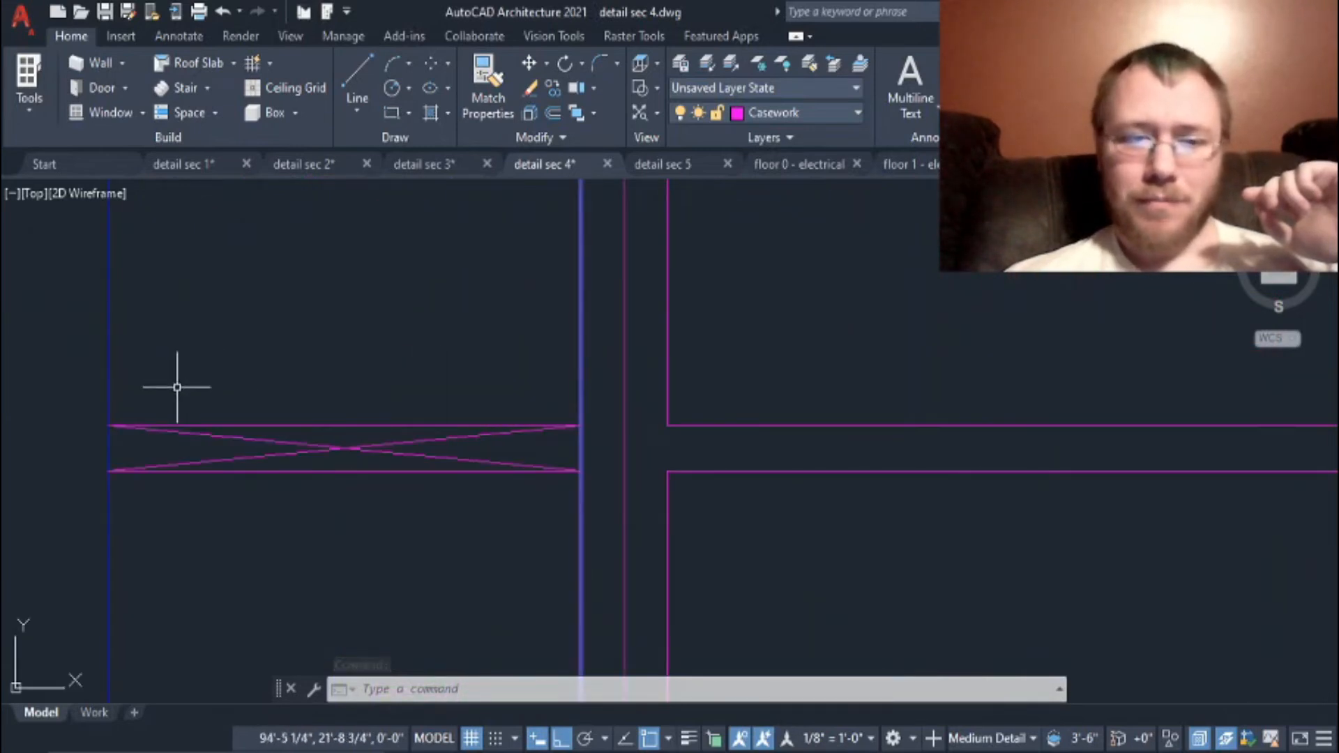
scroll(515, 465, "down", 6)
middle_click_drag(463, 538, 451, 435)
scroll(478, 388, "up", 2)
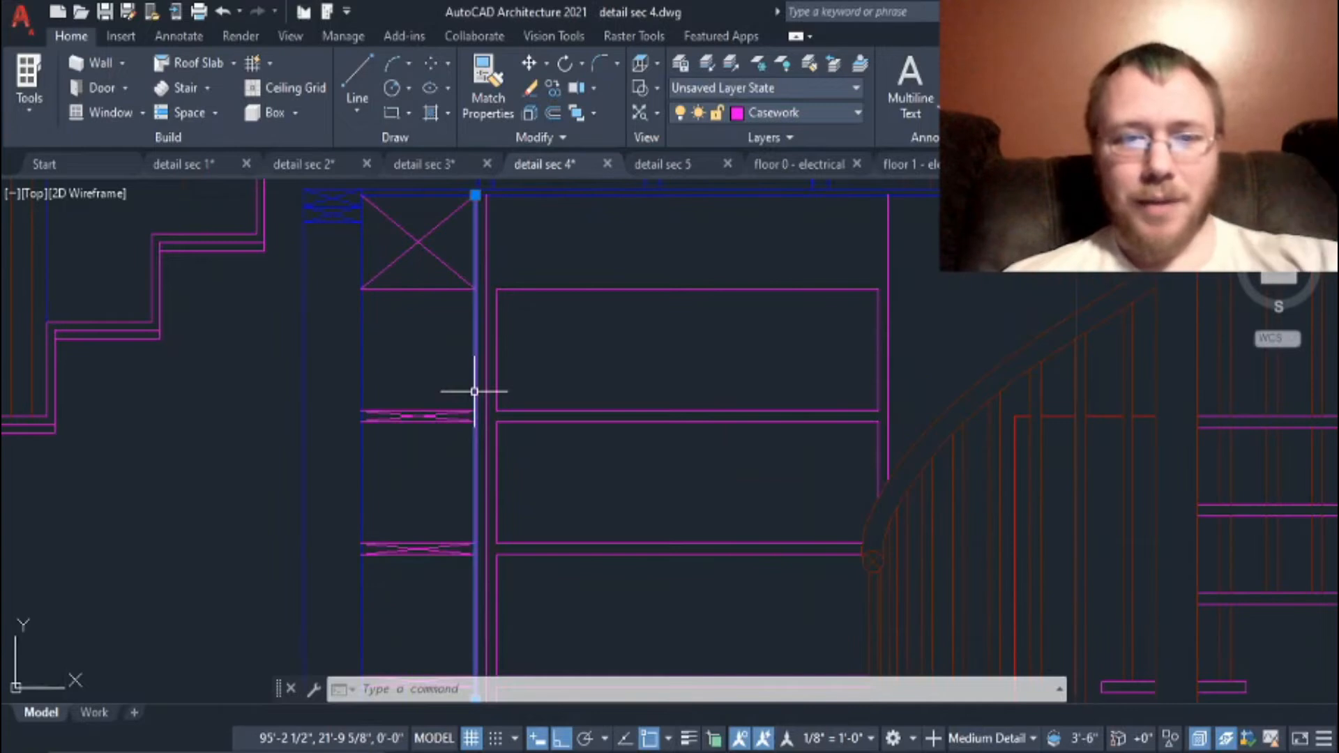
key("Escape")
scroll(474, 369, "down", 4)
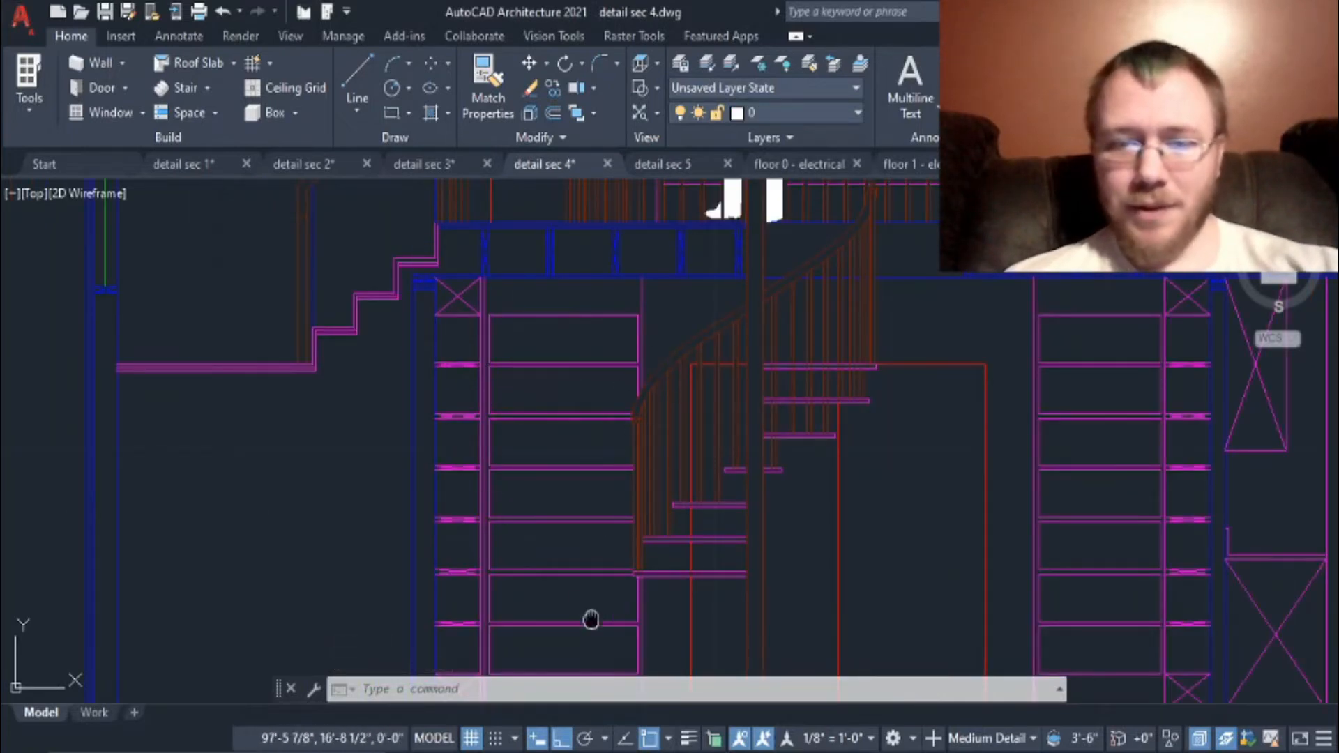
Step: Review the ground-floor shelving and doors around the spiral stair, and the second-floor door behind the railing
middle_click_drag(599, 668, 583, 541)
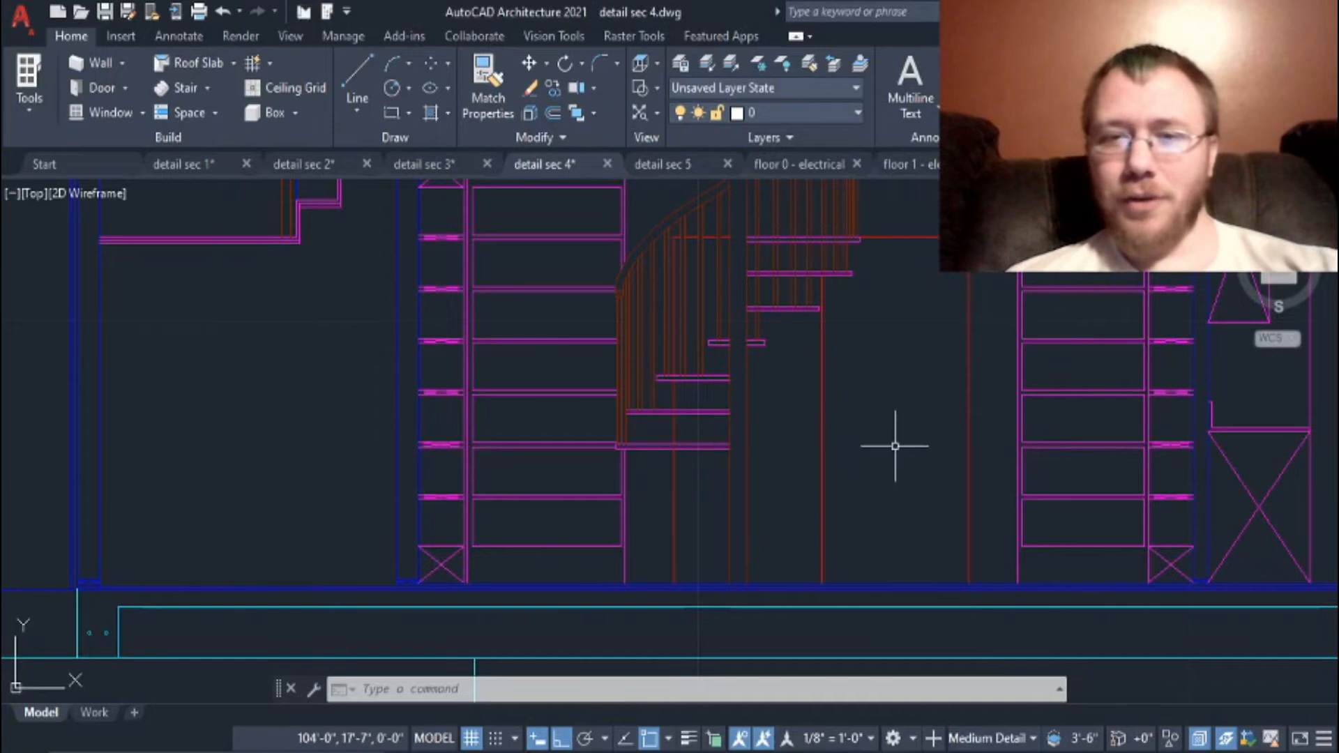
scroll(859, 572, "down", 4)
mouse_move(858, 574)
middle_mouse_down()
mouse_move(825, 601)
mouse_move(473, 568)
middle_mouse_up()
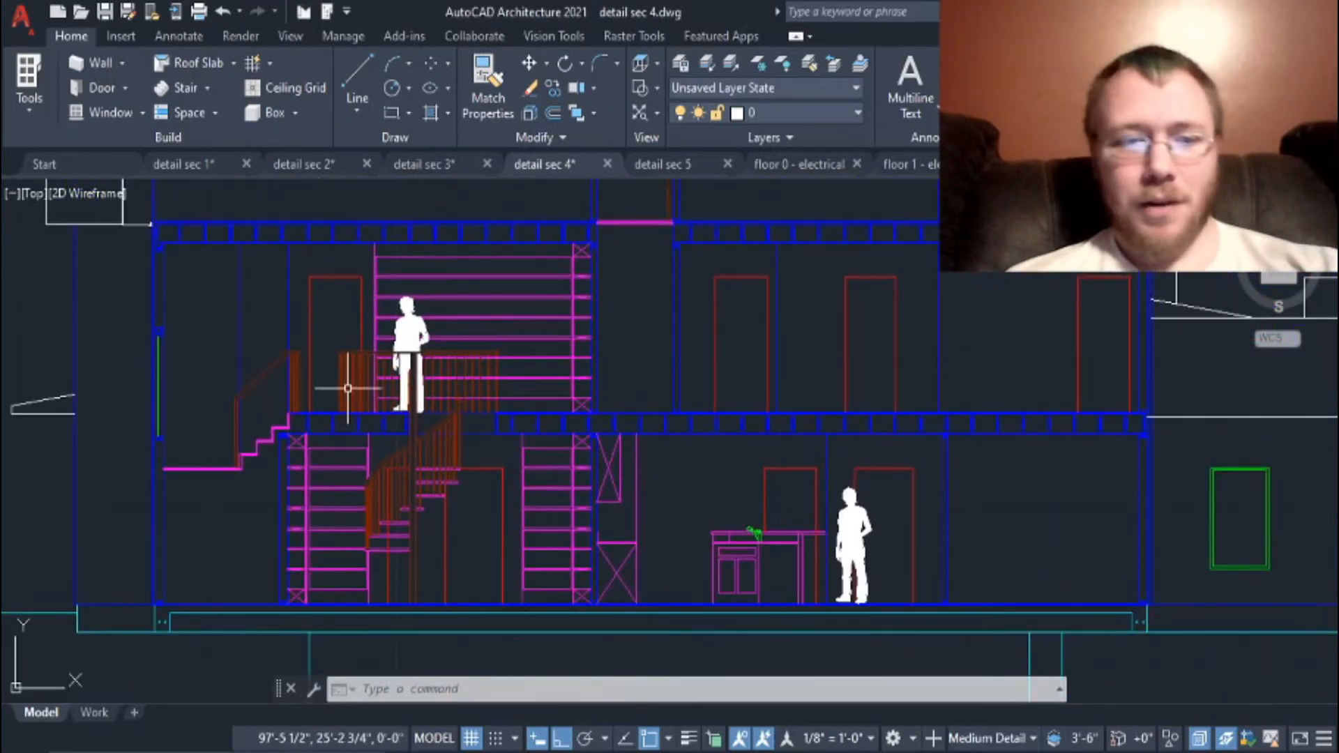
scroll(347, 389, "up", 2)
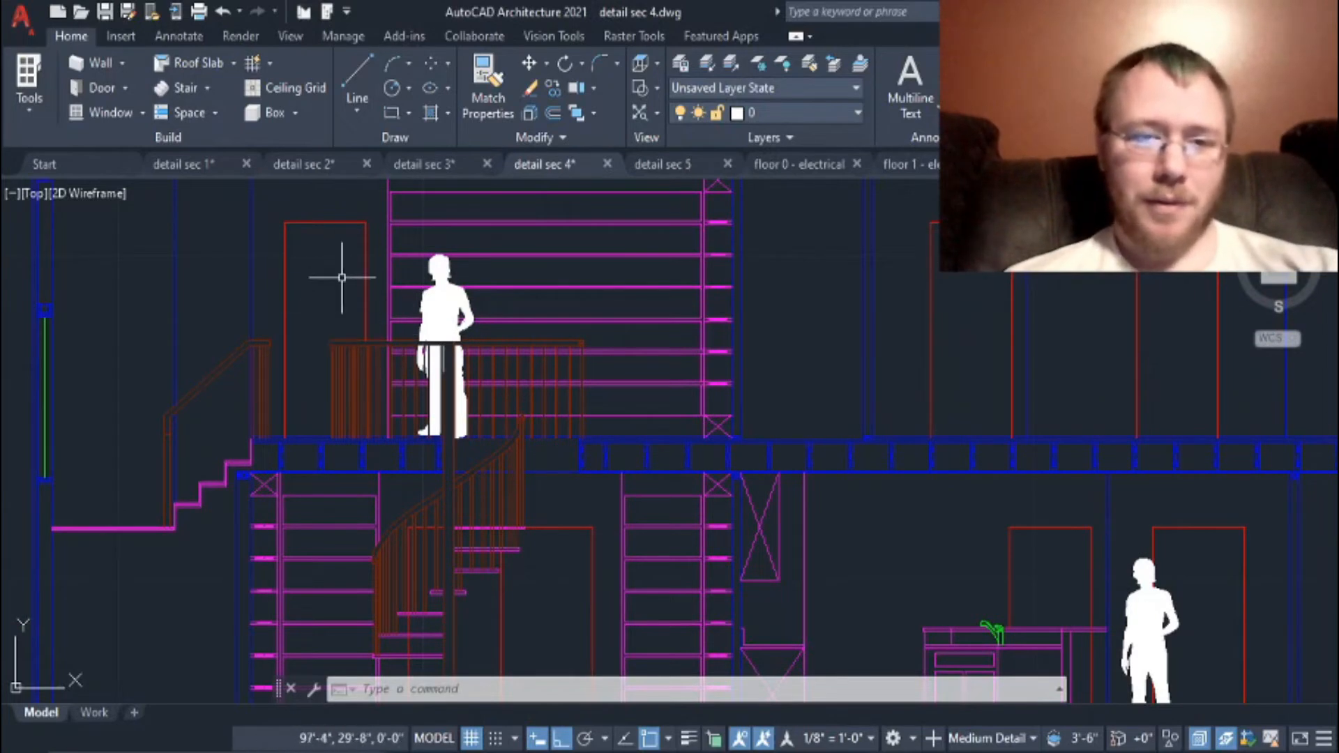
Step: Examine the narrow space beside the second-floor shelves and the magenta landing between the floor framing above it
scroll(949, 511, "down", 3)
mouse_move(946, 517)
middle_mouse_down()
mouse_move(954, 524)
mouse_move(709, 526)
middle_mouse_up()
scroll(672, 474, "up", 5)
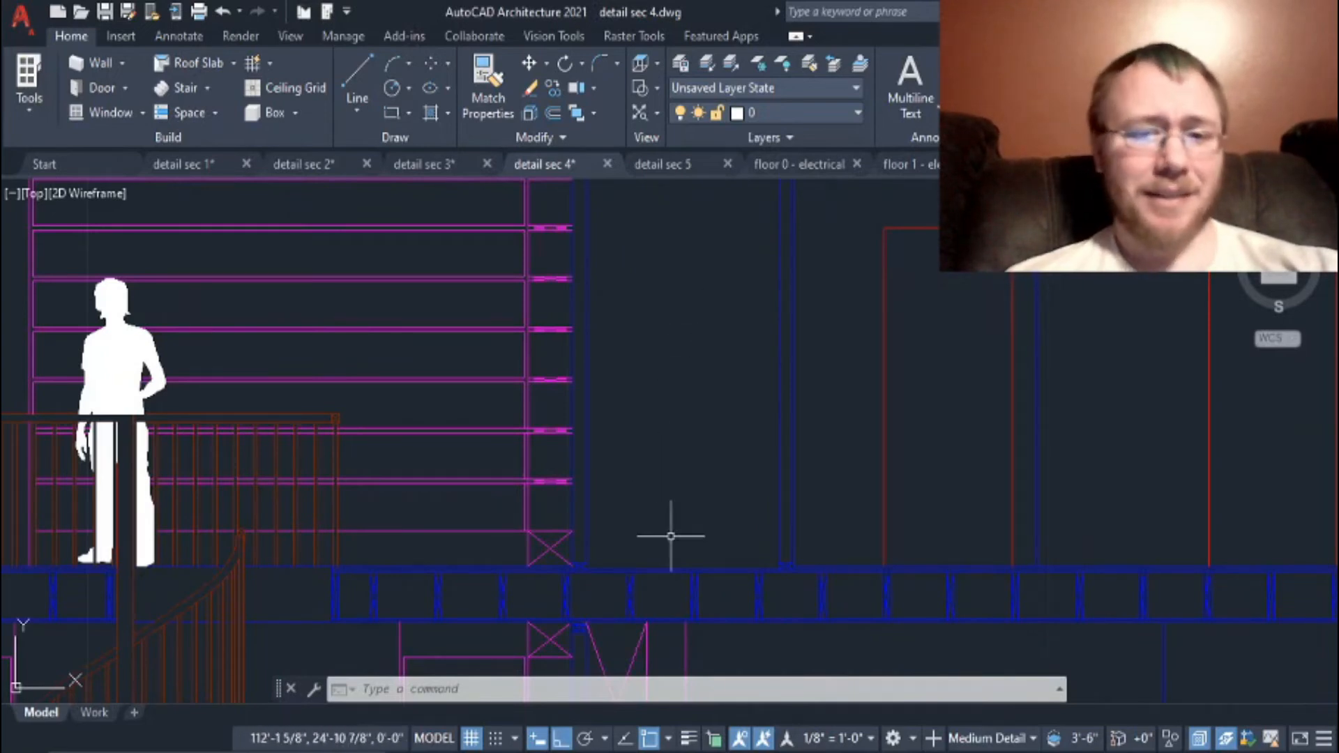
middle_click_drag(718, 379, 716, 533)
scroll(716, 533, "down", 2)
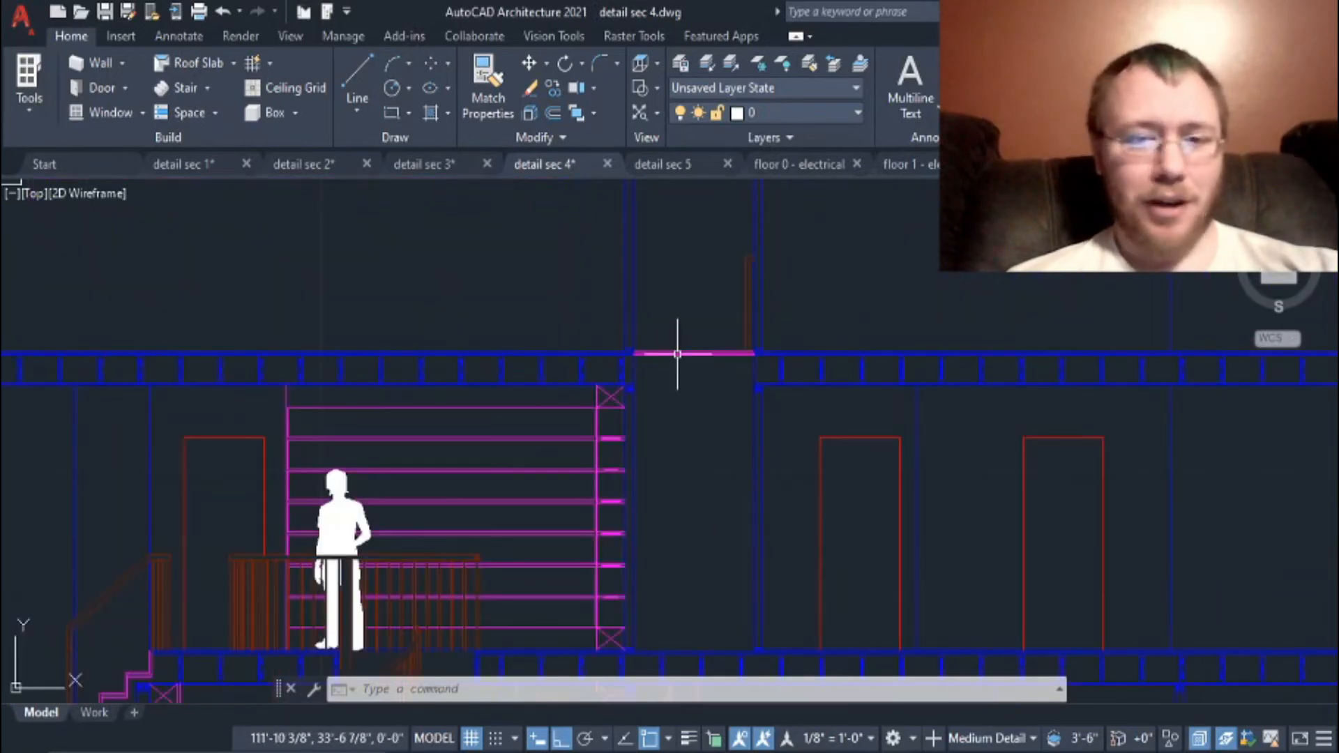
scroll(673, 355, "up", 2)
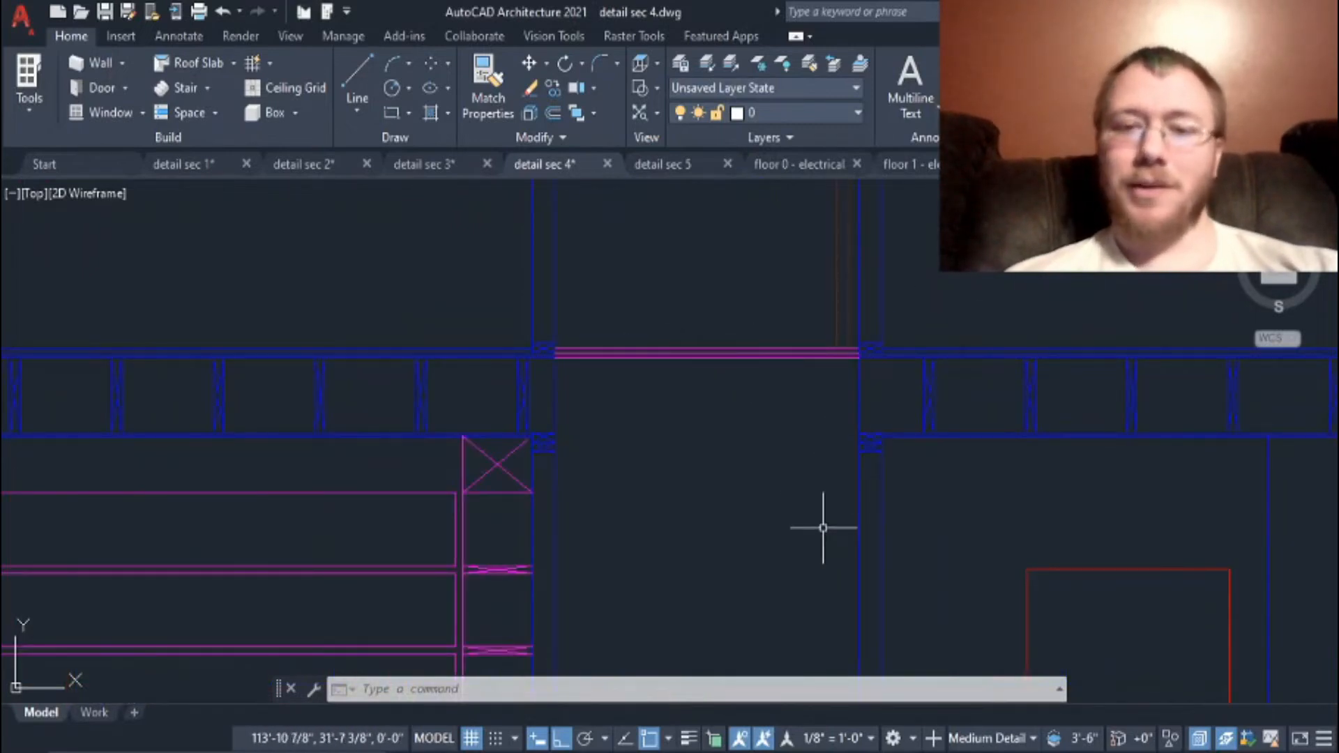
scroll(823, 528, "down", 2)
middle_click_drag(777, 631, 713, 357)
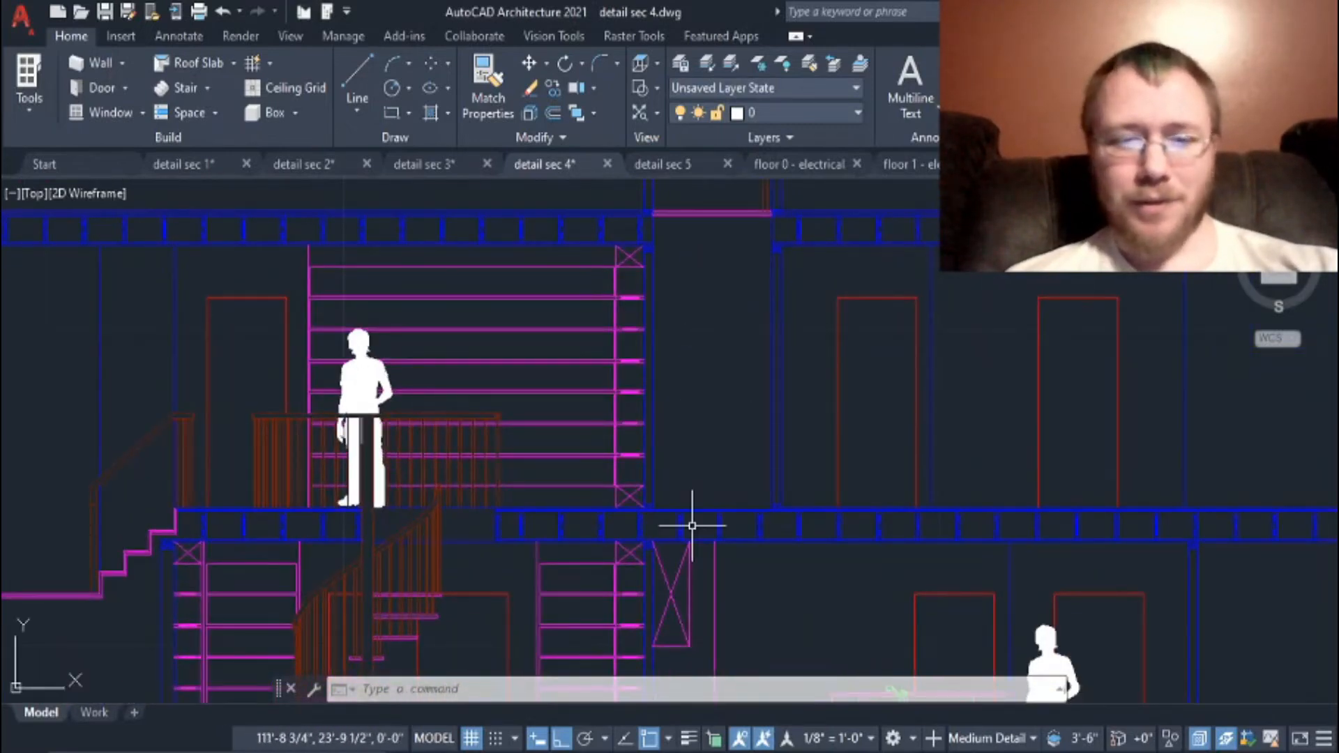
Step: Inspect the ground-floor wall cabinet, base cabinet and countertop in section beside the shelving wall
middle_click_drag(707, 473, 815, 316)
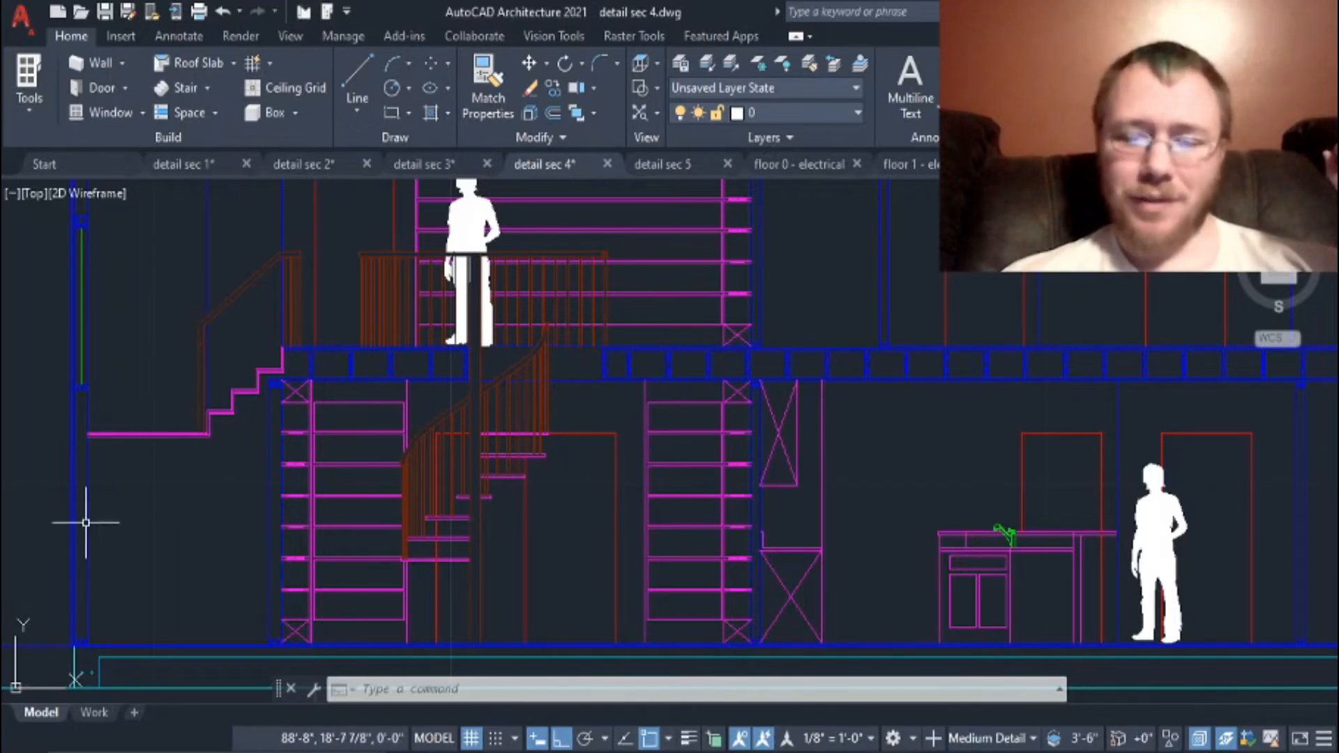
mouse_move(949, 508)
middle_mouse_down()
mouse_move(794, 533)
mouse_move(684, 657)
middle_mouse_up()
middle_click_drag(686, 593, 654, 427)
scroll(526, 499, "up", 4)
scroll(660, 496, "down", 4)
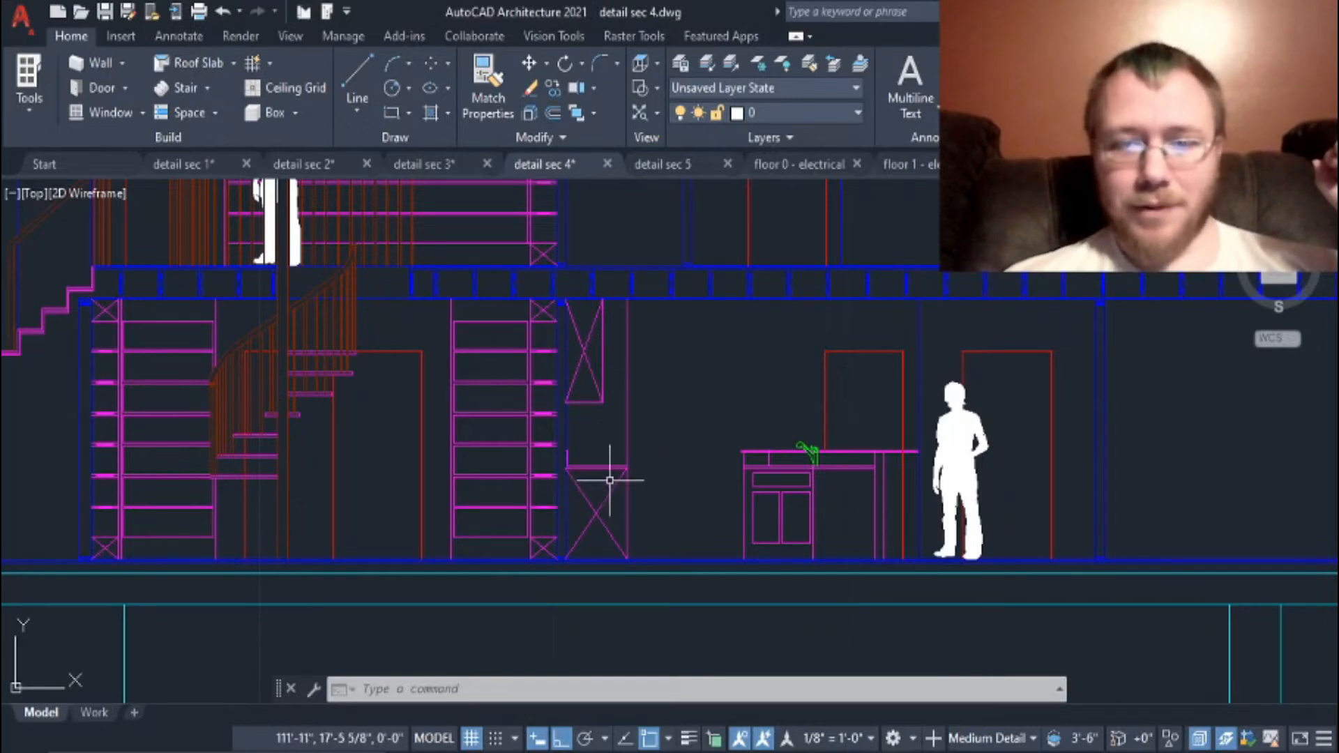
scroll(603, 440, "up", 4)
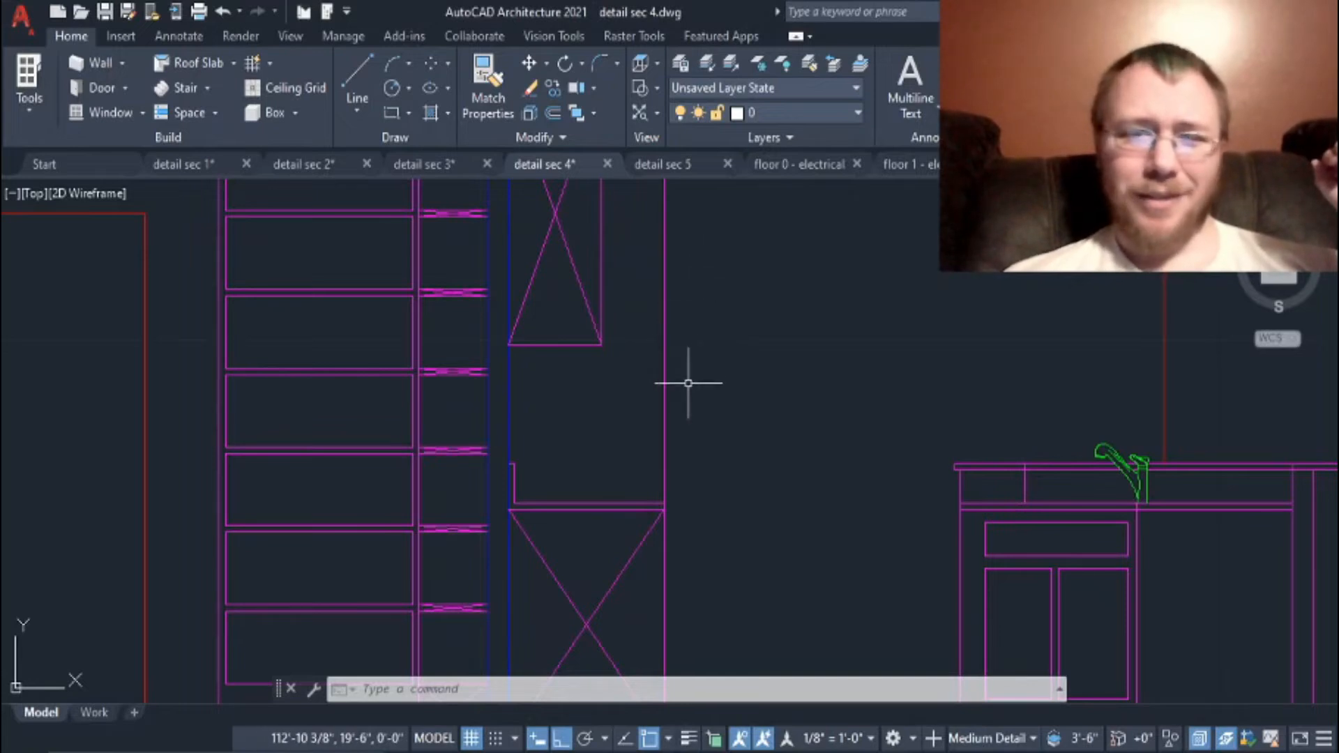
scroll(706, 578, "down", 2)
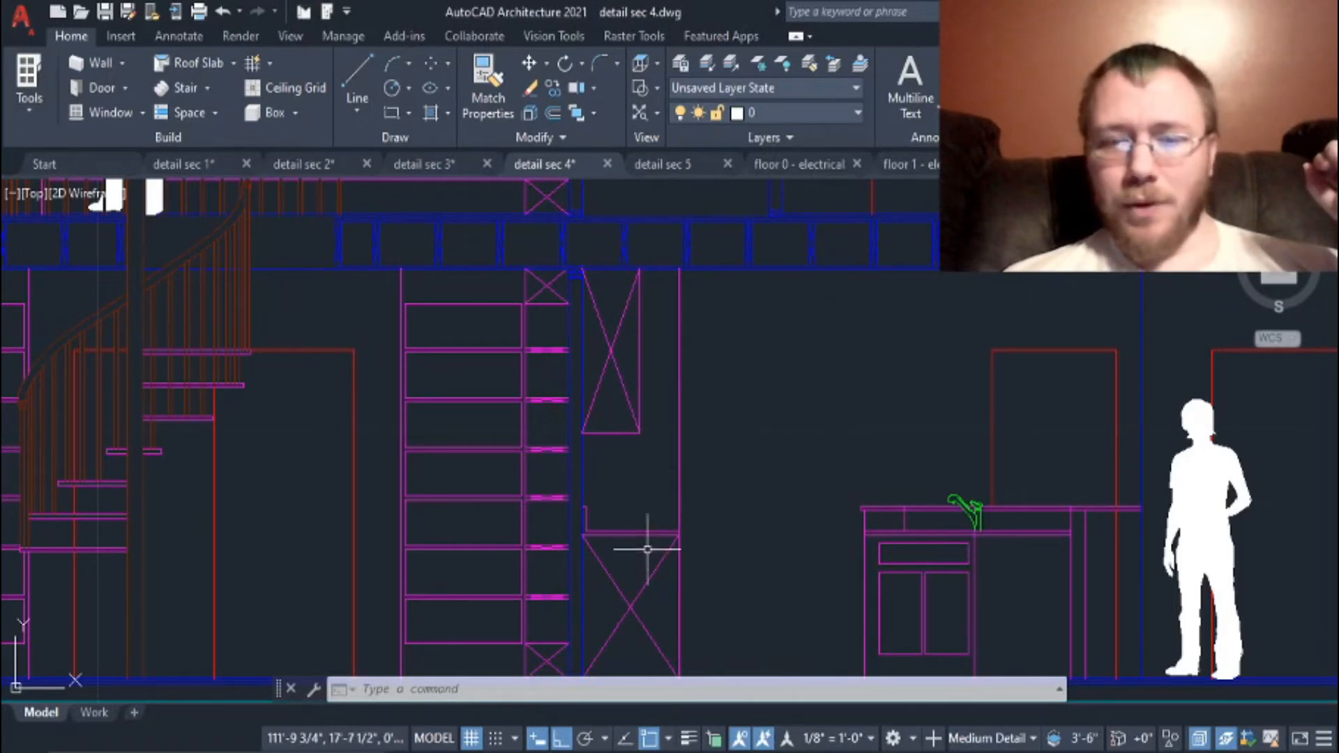
Step: Examine the ground-floor sink counter with its faucet, drawer front and cabinet doors
middle_click_drag(858, 635, 720, 528)
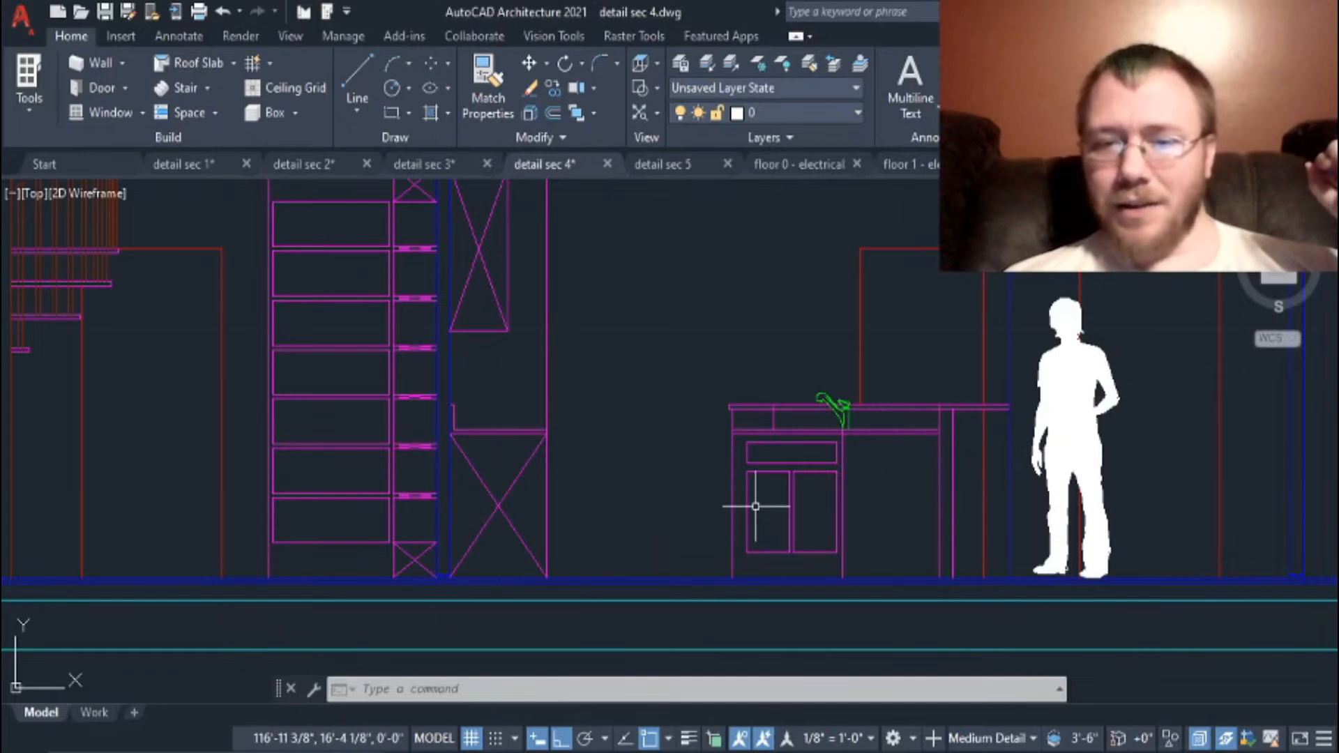
scroll(777, 487, "up", 4)
mouse_move(1093, 415)
middle_mouse_down()
mouse_move(1023, 475)
mouse_move(936, 379)
middle_mouse_up()
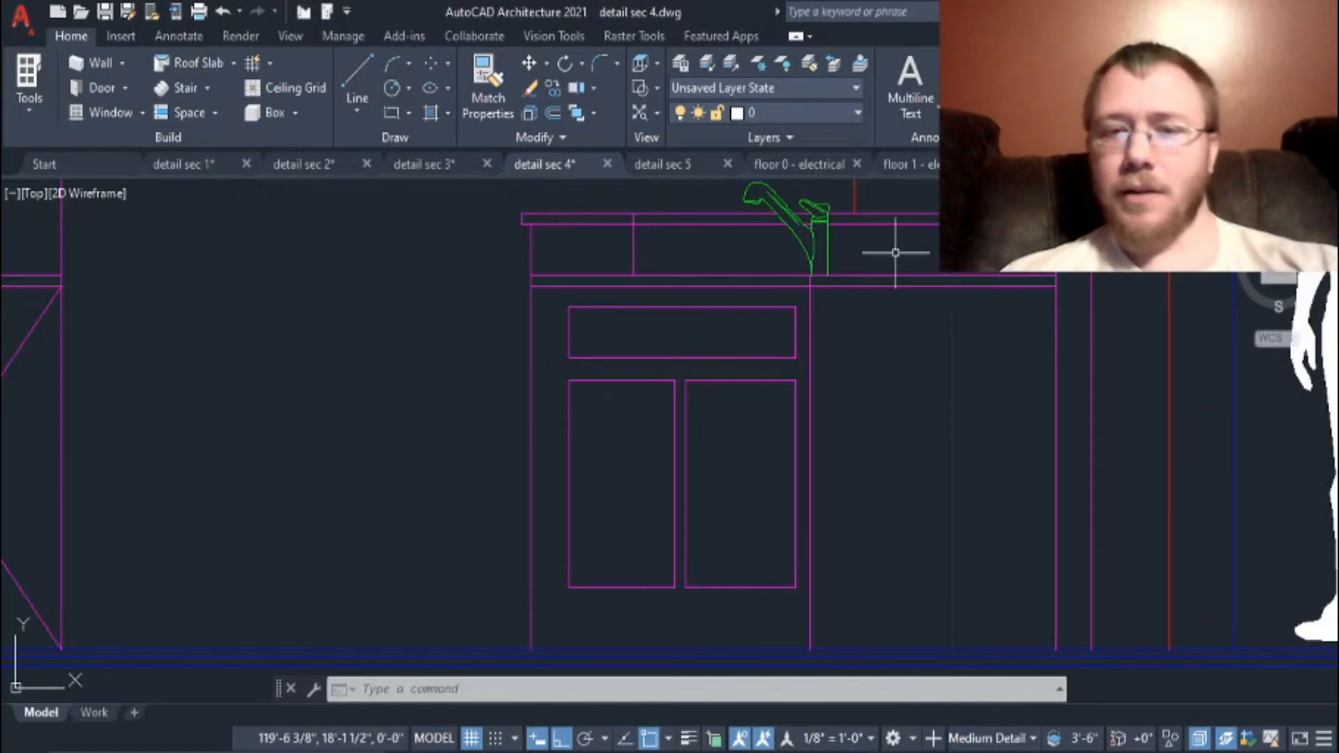
scroll(1020, 333, "down", 3)
scroll(1040, 389, "up", 7)
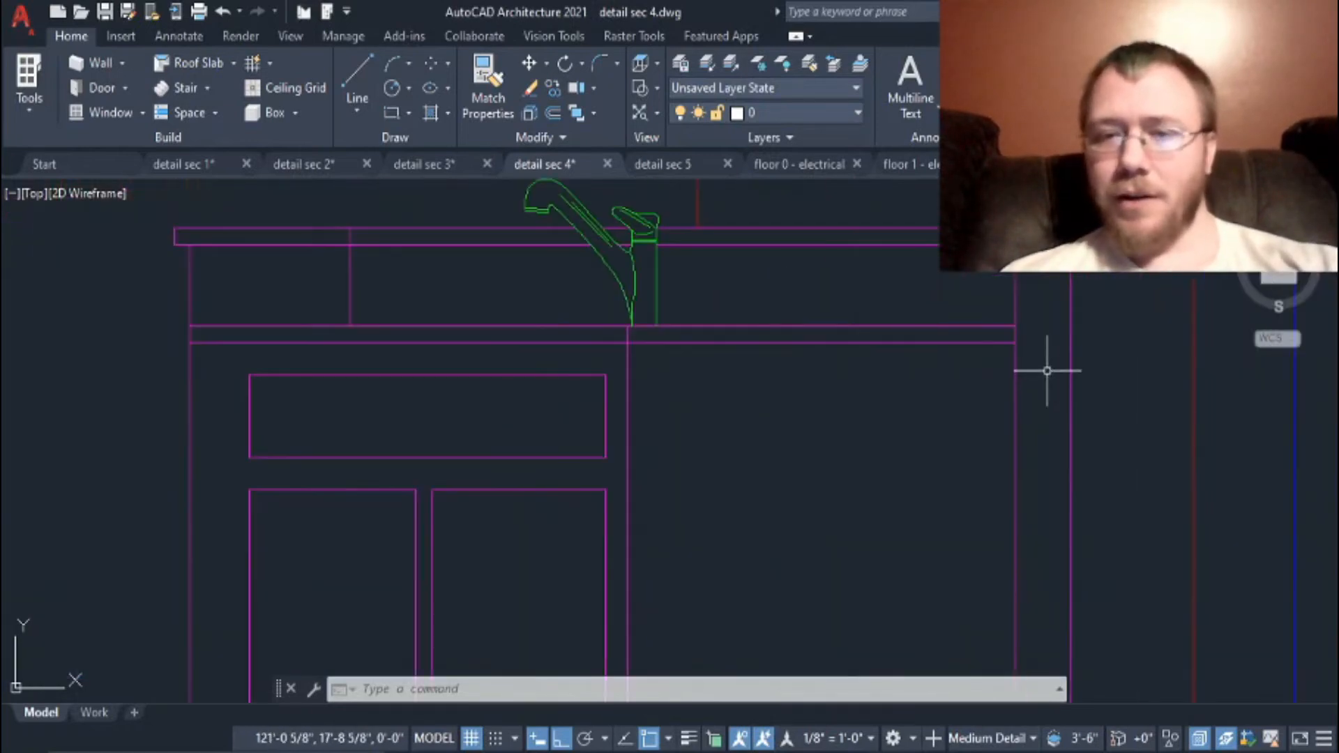
Step: Inspect the raised countertop beside the faucet, including its end support and its junction with the wall
middle_click_drag(1038, 273, 911, 594)
middle_click_drag(915, 645, 898, 555)
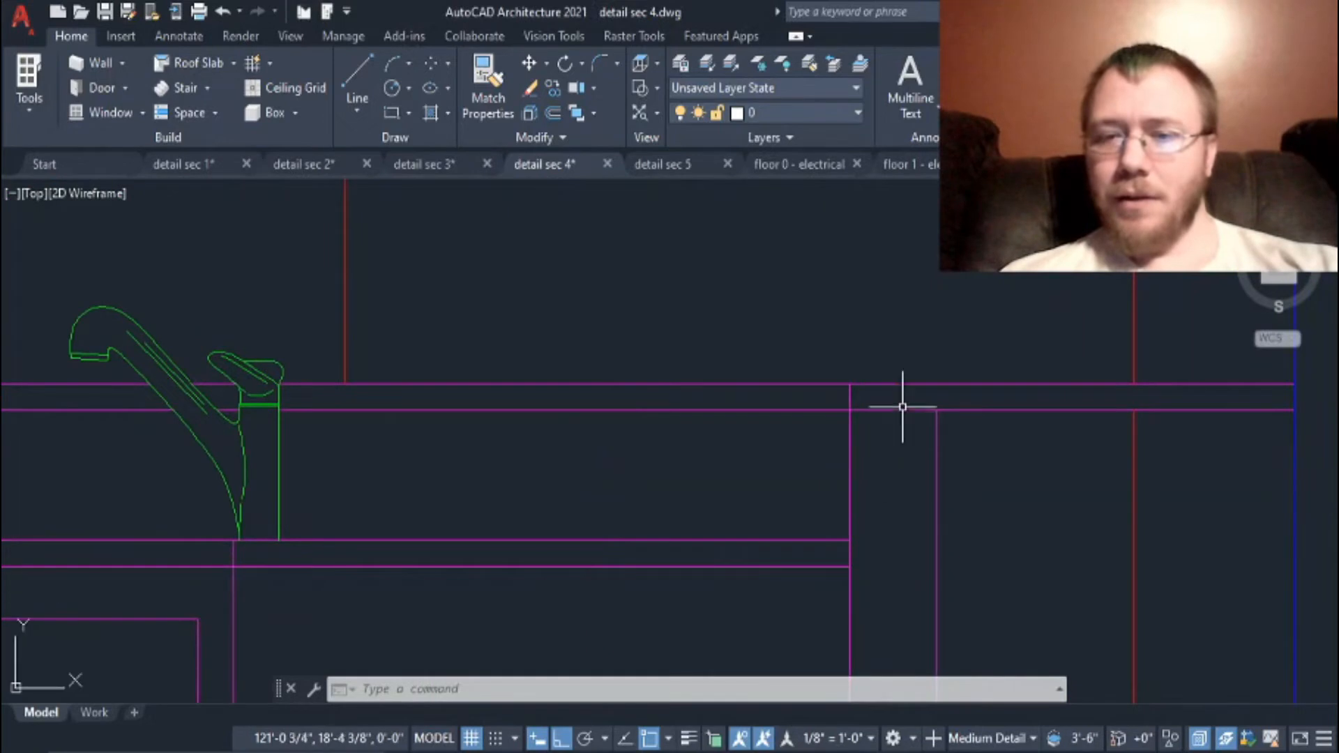
middle_click_drag(1135, 380, 932, 391)
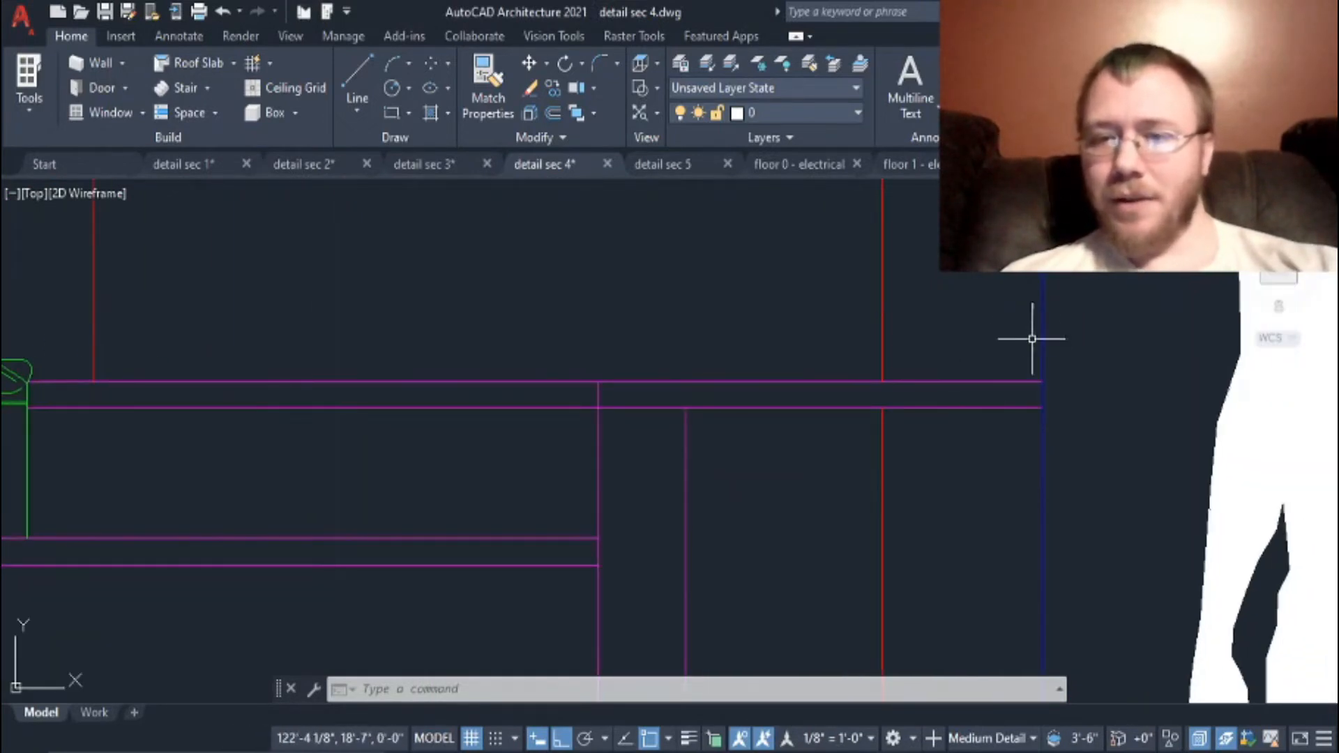
scroll(1046, 406, "down", 5)
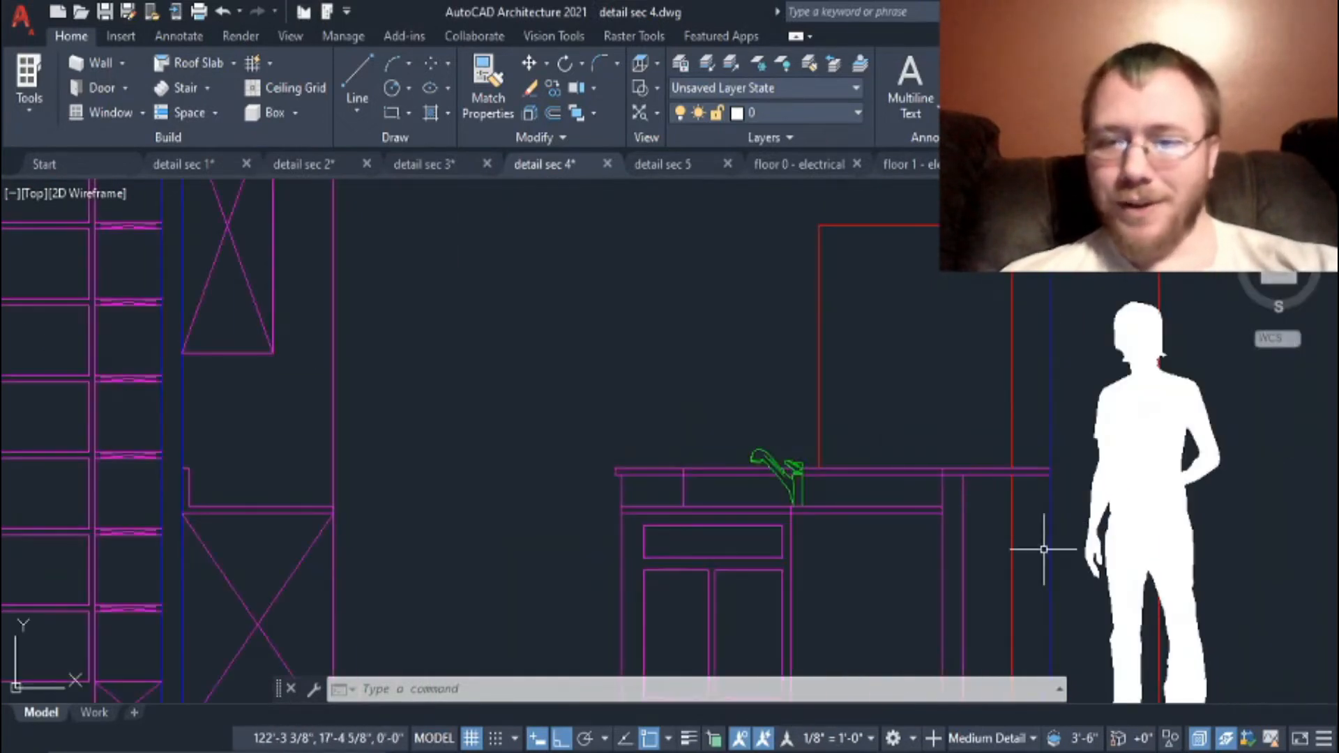
scroll(1019, 499, "up", 3)
scroll(996, 500, "down", 3)
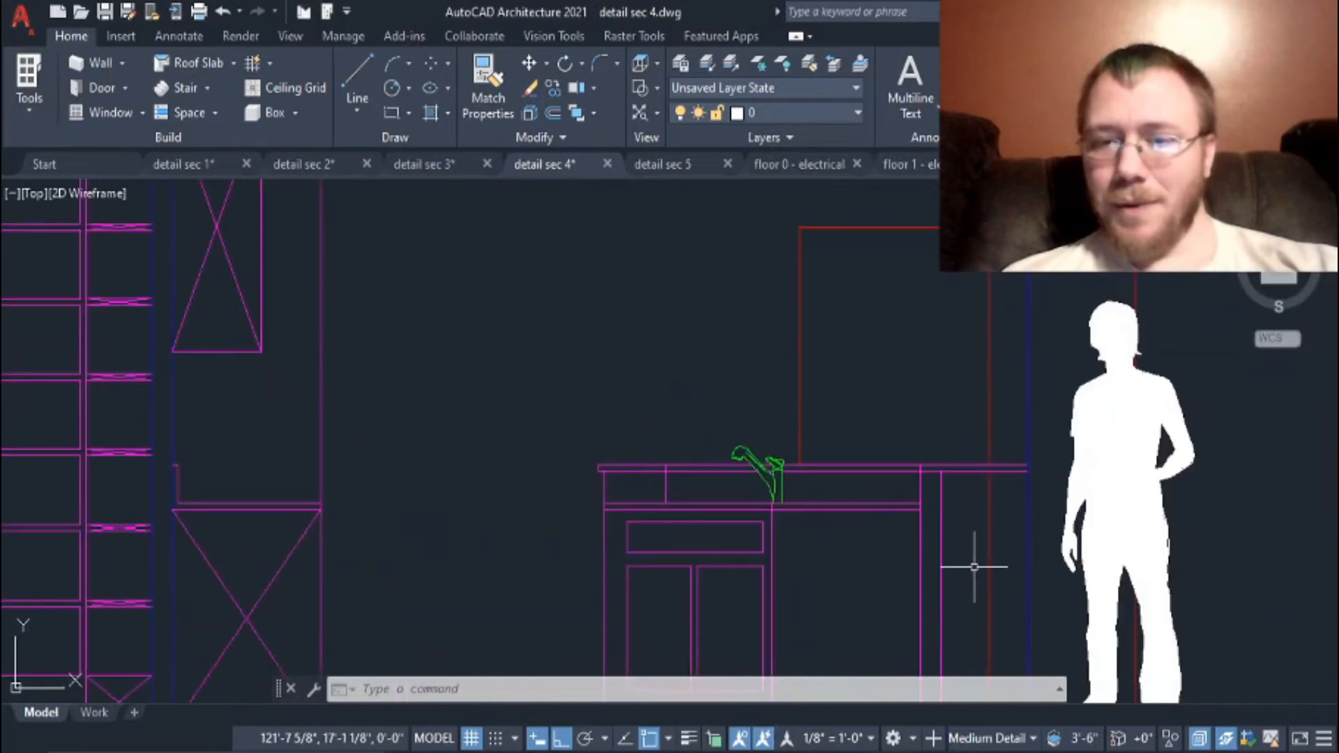
Step: Review the ground-floor doors beyond the sink counter, the end room, and the second-floor rooms above
middle_click_drag(1055, 530, 577, 484)
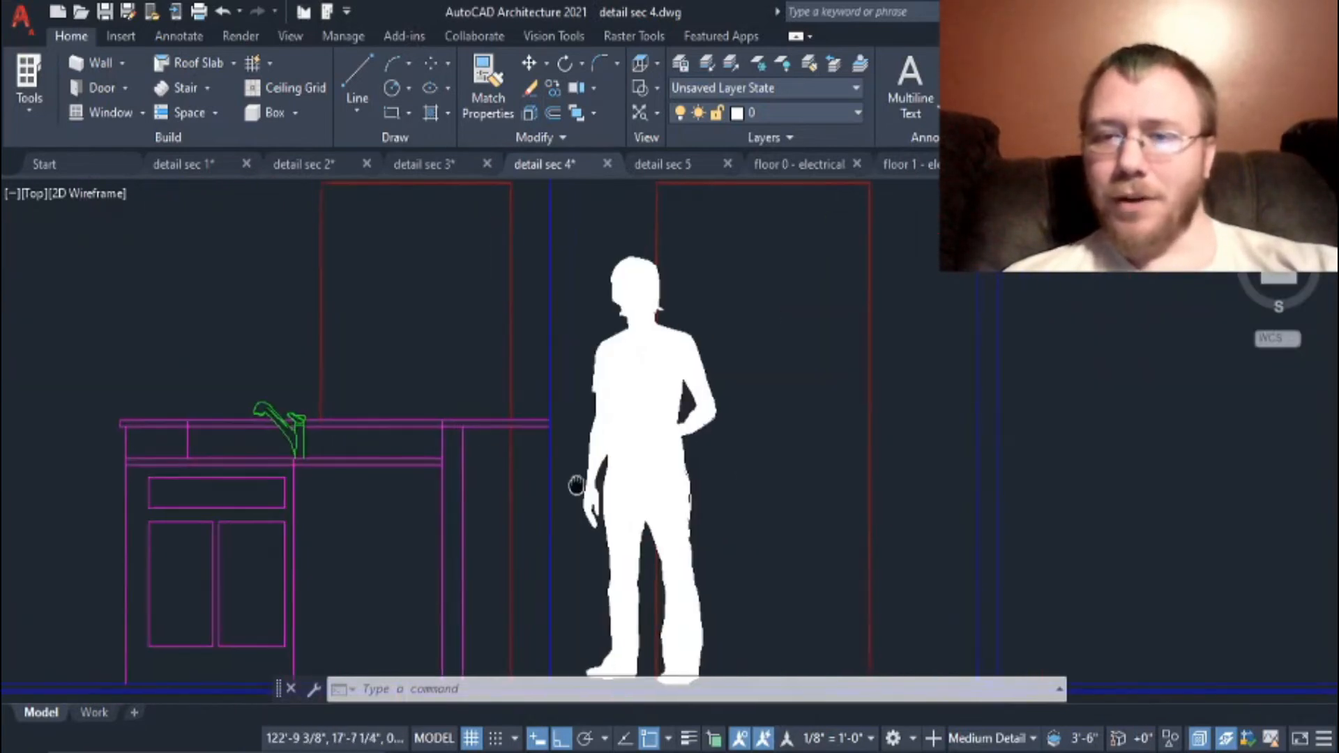
middle_click_drag(899, 558, 907, 412)
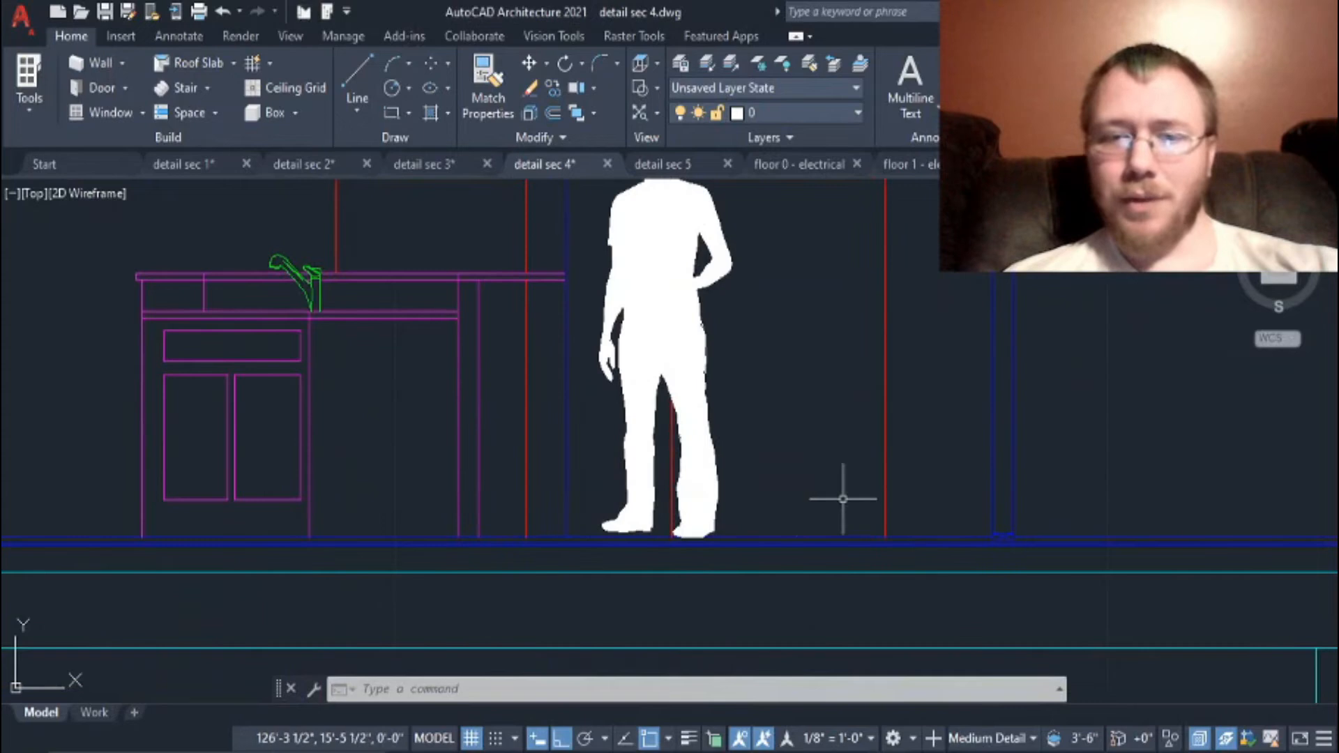
scroll(830, 485, "down", 2)
middle_click_drag(1091, 445, 860, 478)
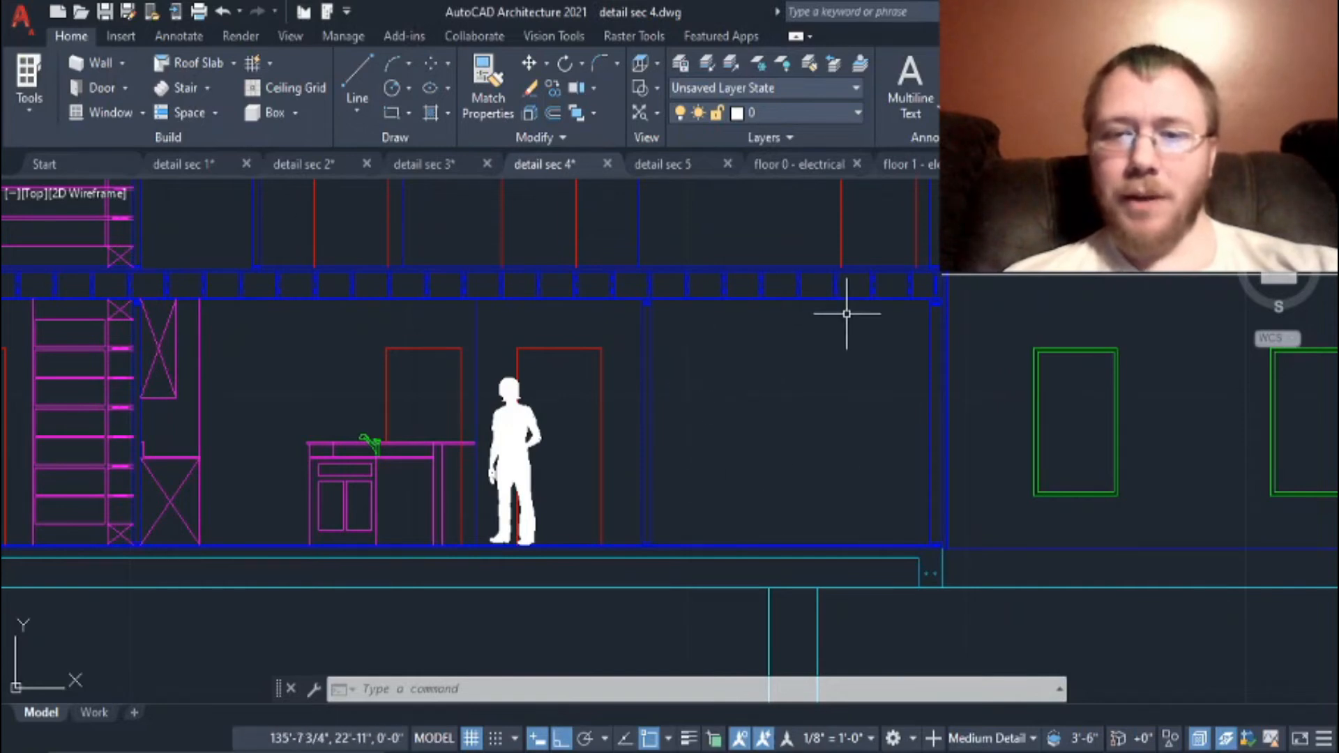
scroll(819, 523, "down", 3)
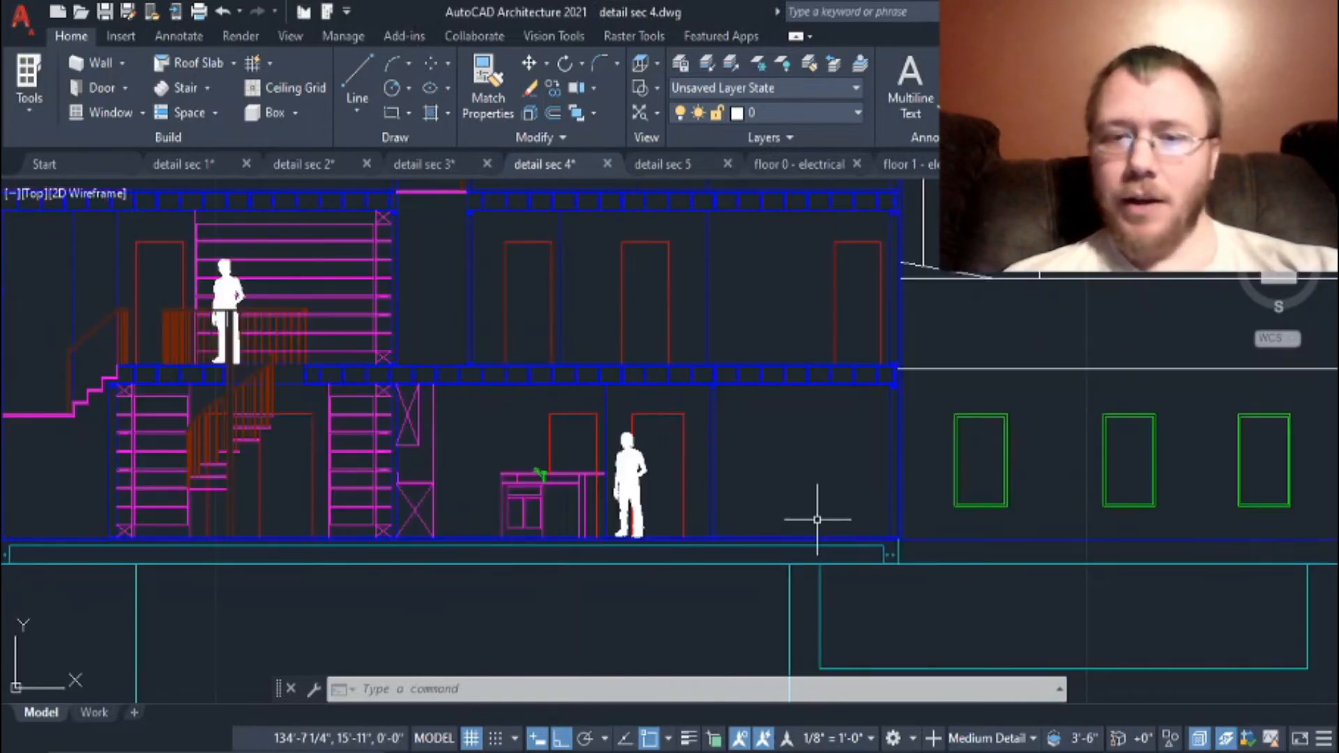
scroll(822, 523, "up", 1)
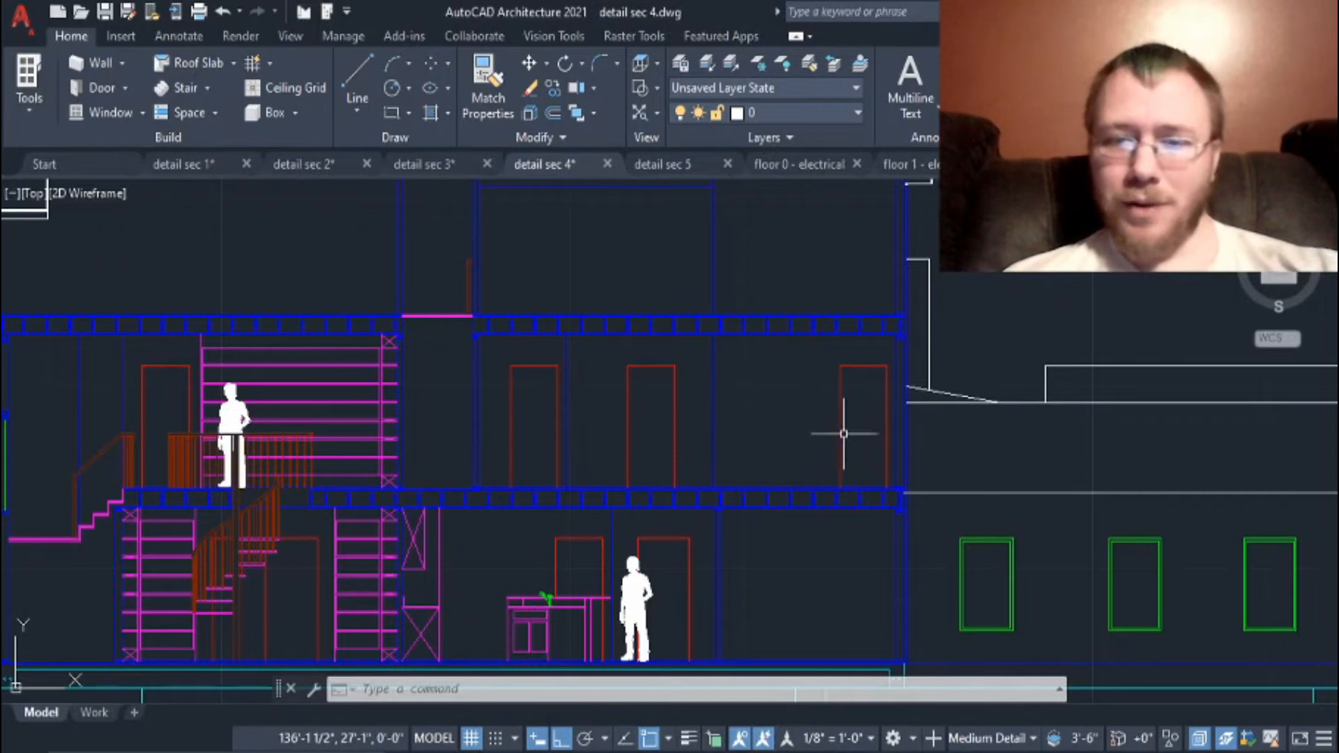
Step: Examine the top-floor rooms above the doors, including the floor strip, low rail and ceiling lines
middle_click_drag(885, 383, 876, 526)
scroll(471, 395, "up", 4)
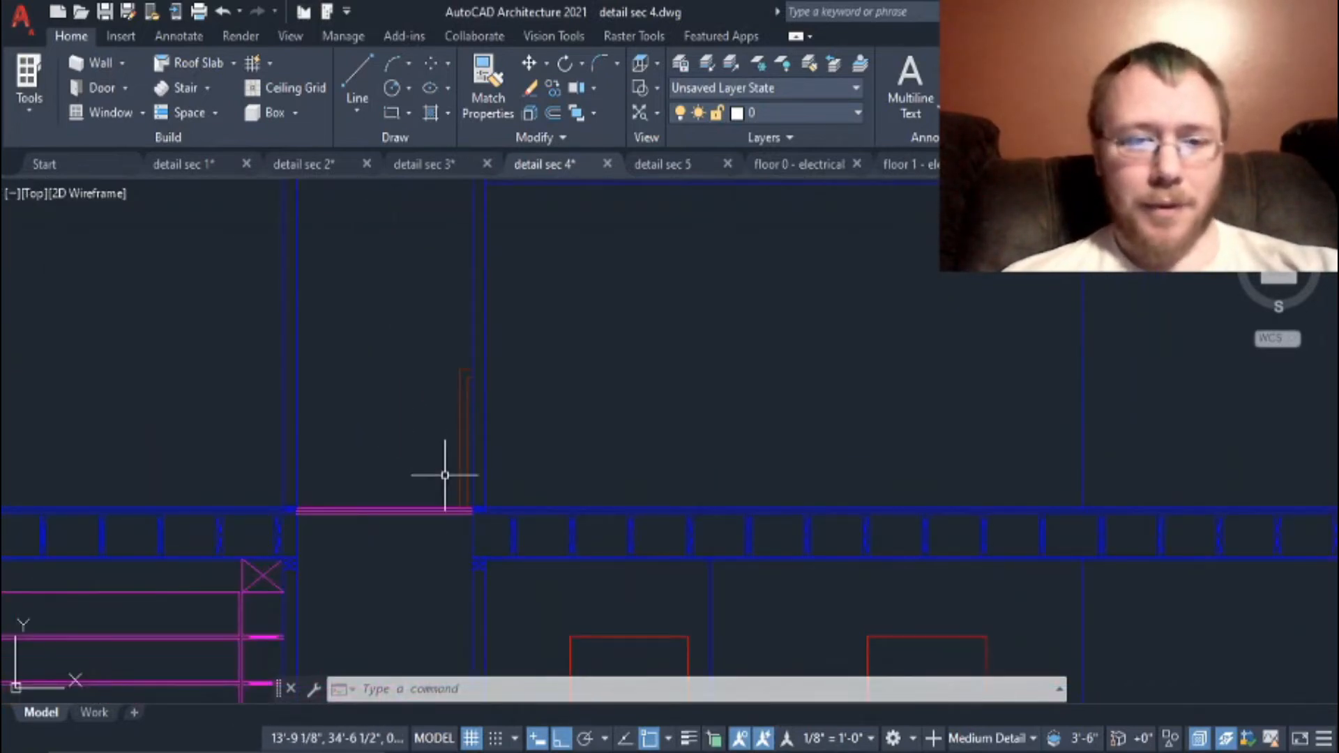
scroll(614, 411, "down", 4)
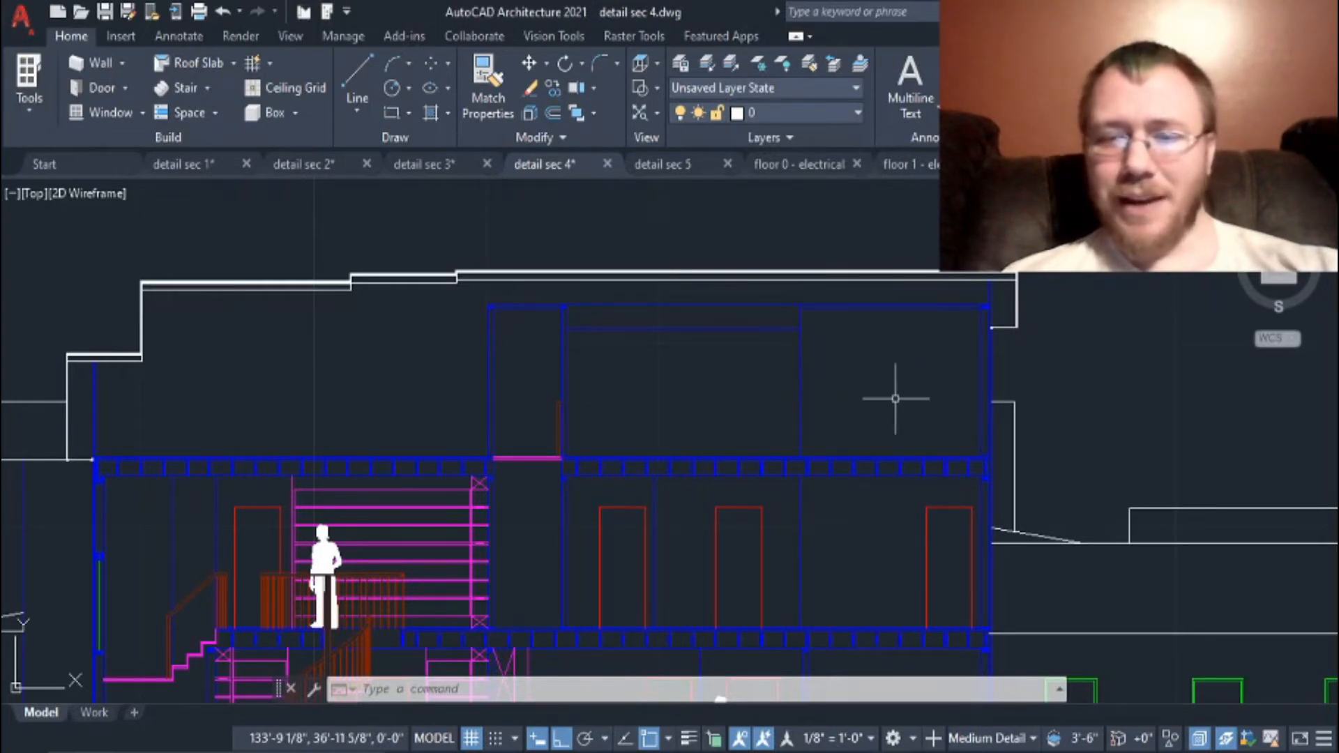
scroll(642, 323, "up", 4)
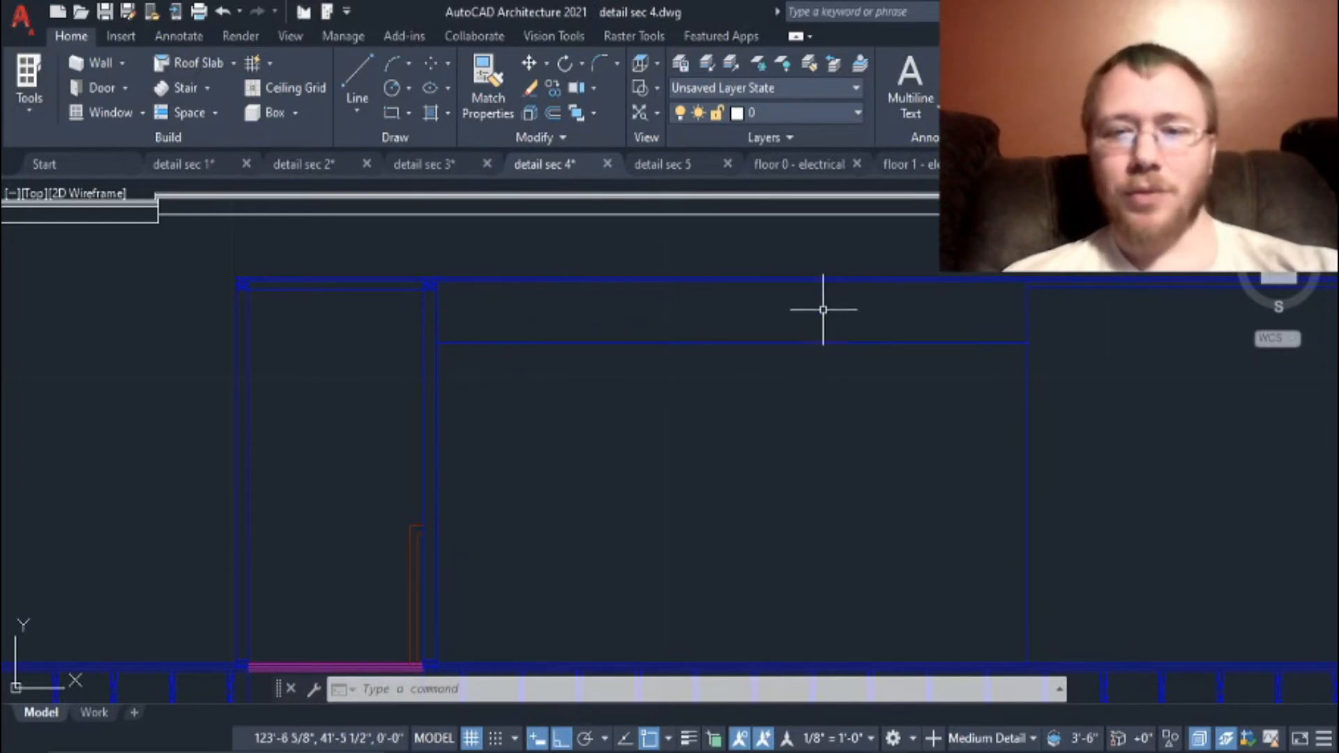
mouse_move(849, 397)
middle_mouse_down()
mouse_move(570, 492)
mouse_move(406, 501)
middle_mouse_up()
scroll(696, 365, "up", 2)
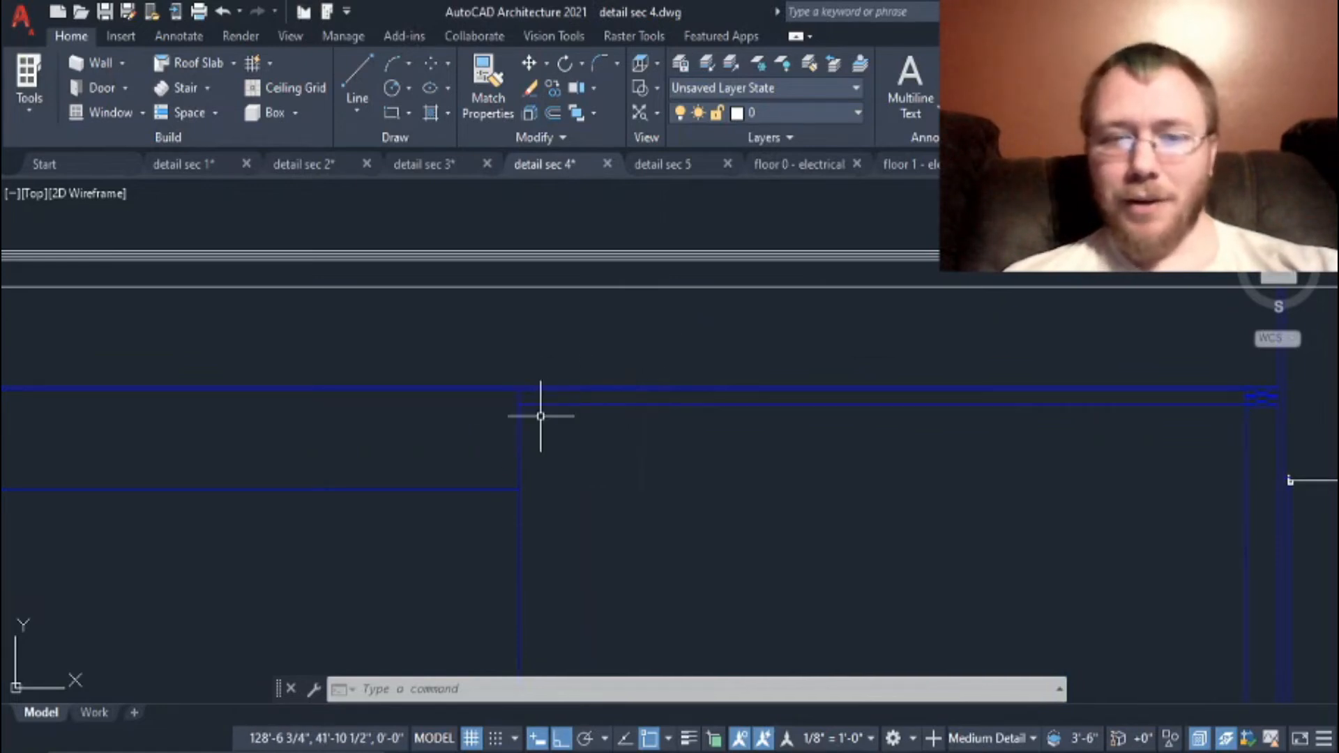
Step: Select the horizontal wall line below the ceiling of the middle top-floor room to identify it, and clear the selection
scroll(541, 417, "down", 2)
left_click(405, 499)
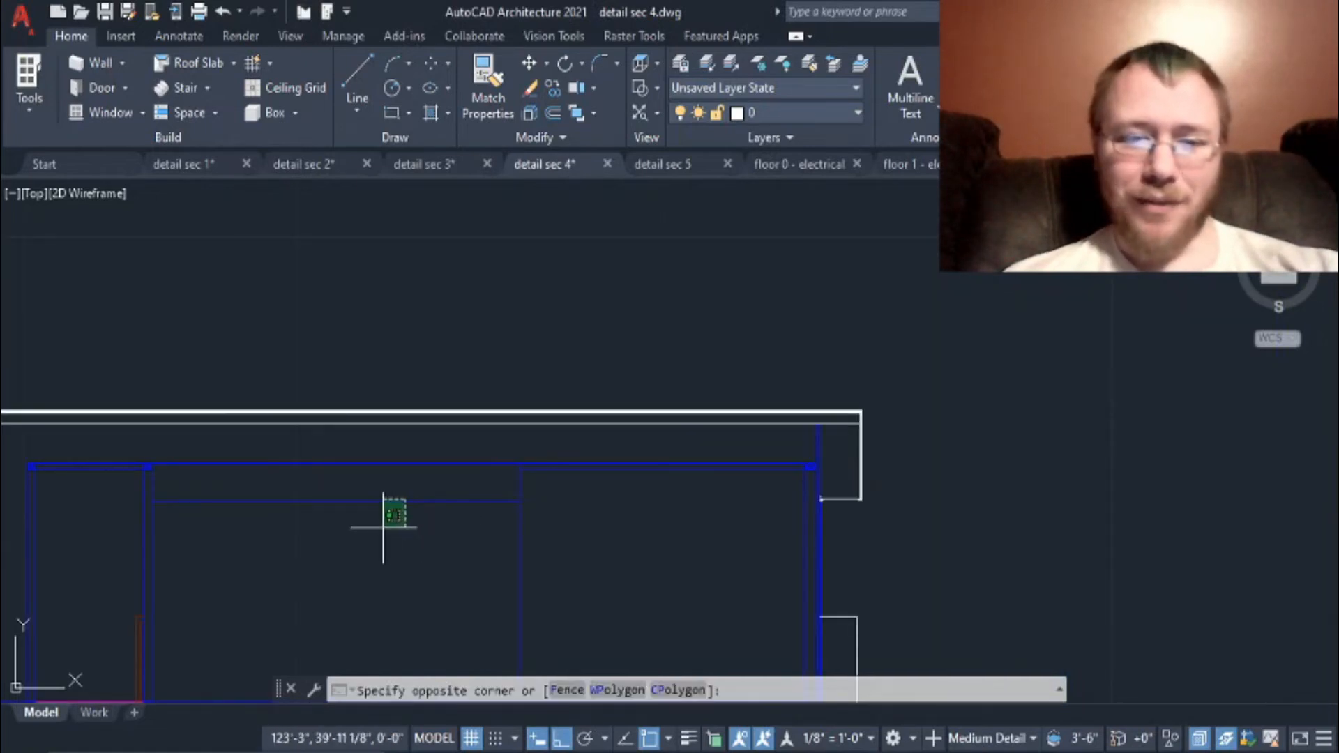
left_click(383, 528)
middle_click_drag(442, 551, 517, 427)
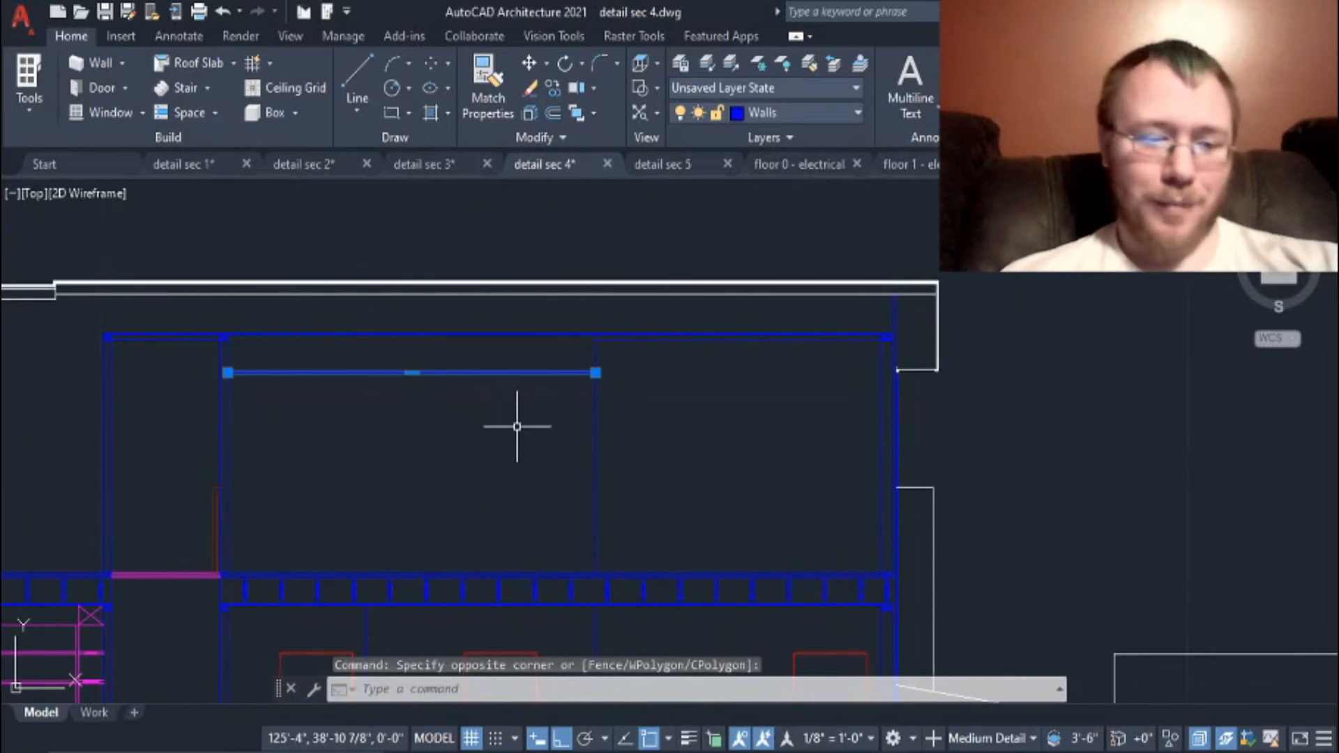
key("Escape")
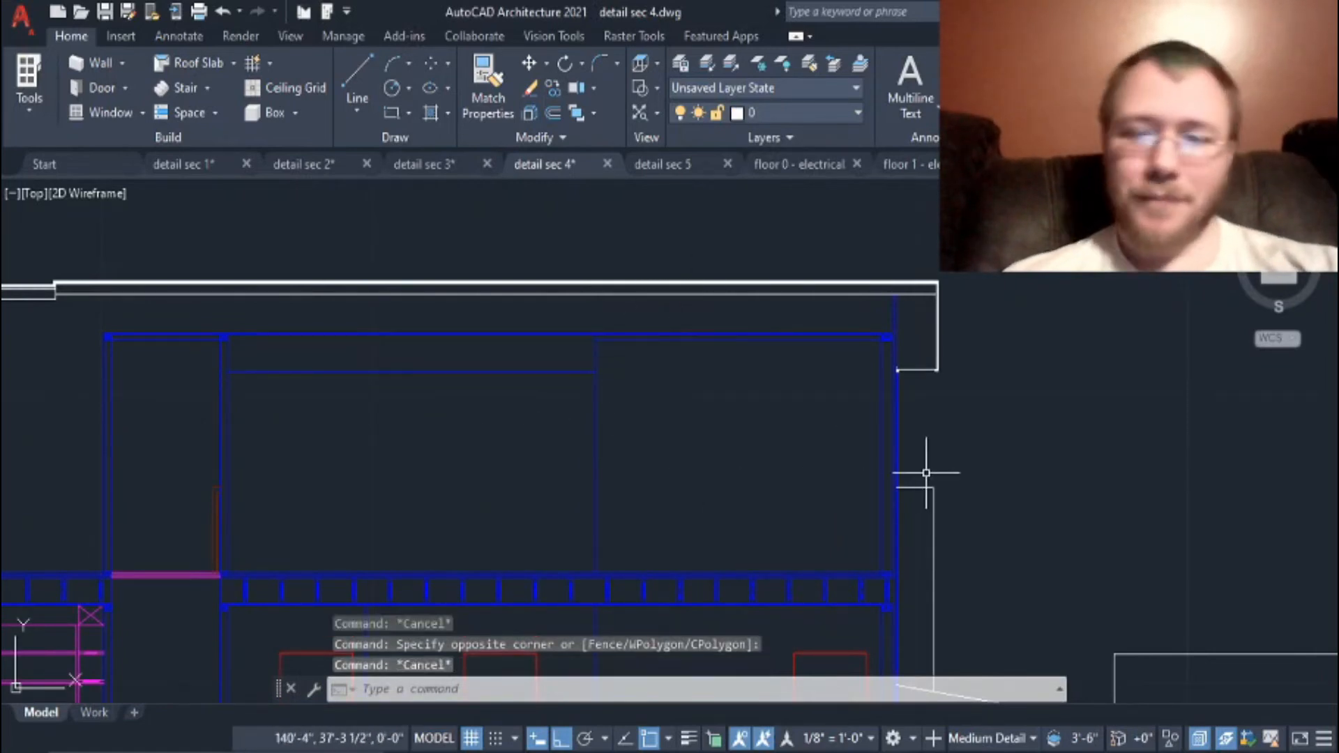
Step: Switch to the detail sec 5 drawing and survey the section from the garage doors to the stair hall
scroll(936, 473, "down", 2)
middle_click_drag(1098, 520, 727, 357)
scroll(728, 357, "down", 1)
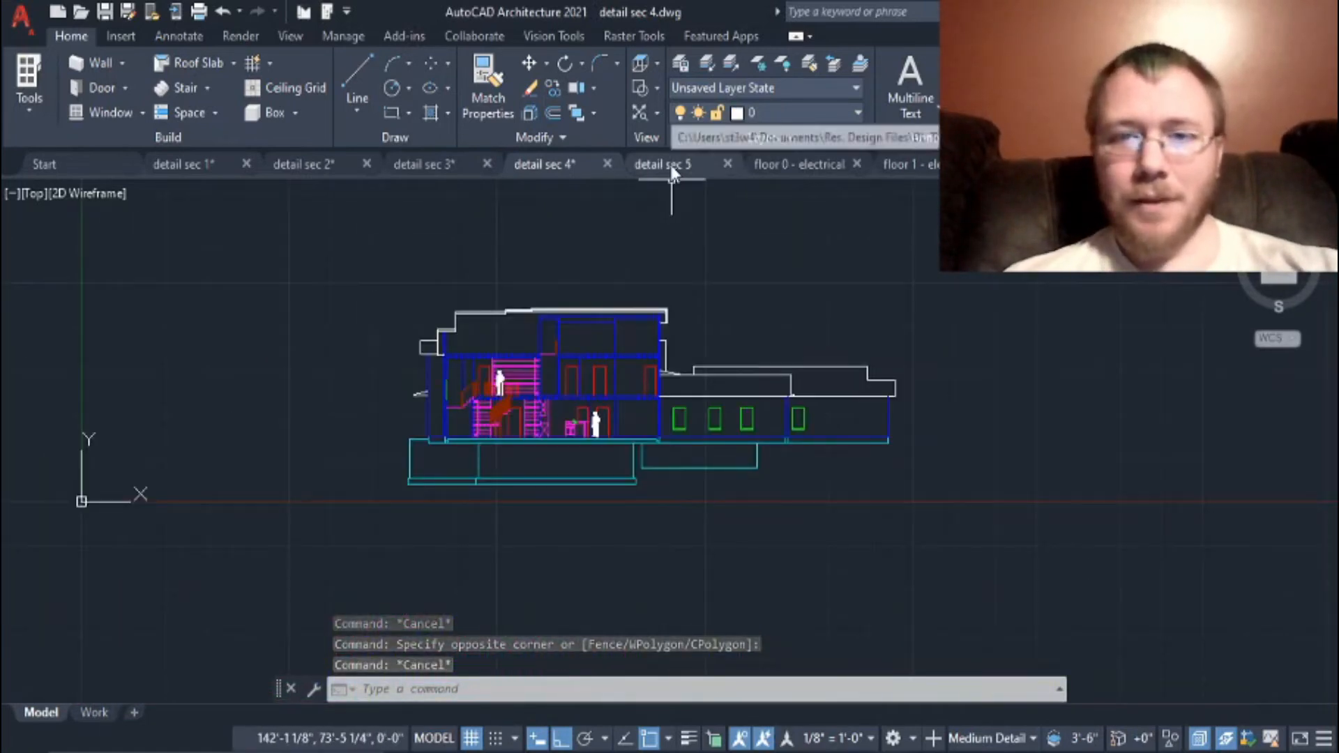
left_click(669, 164)
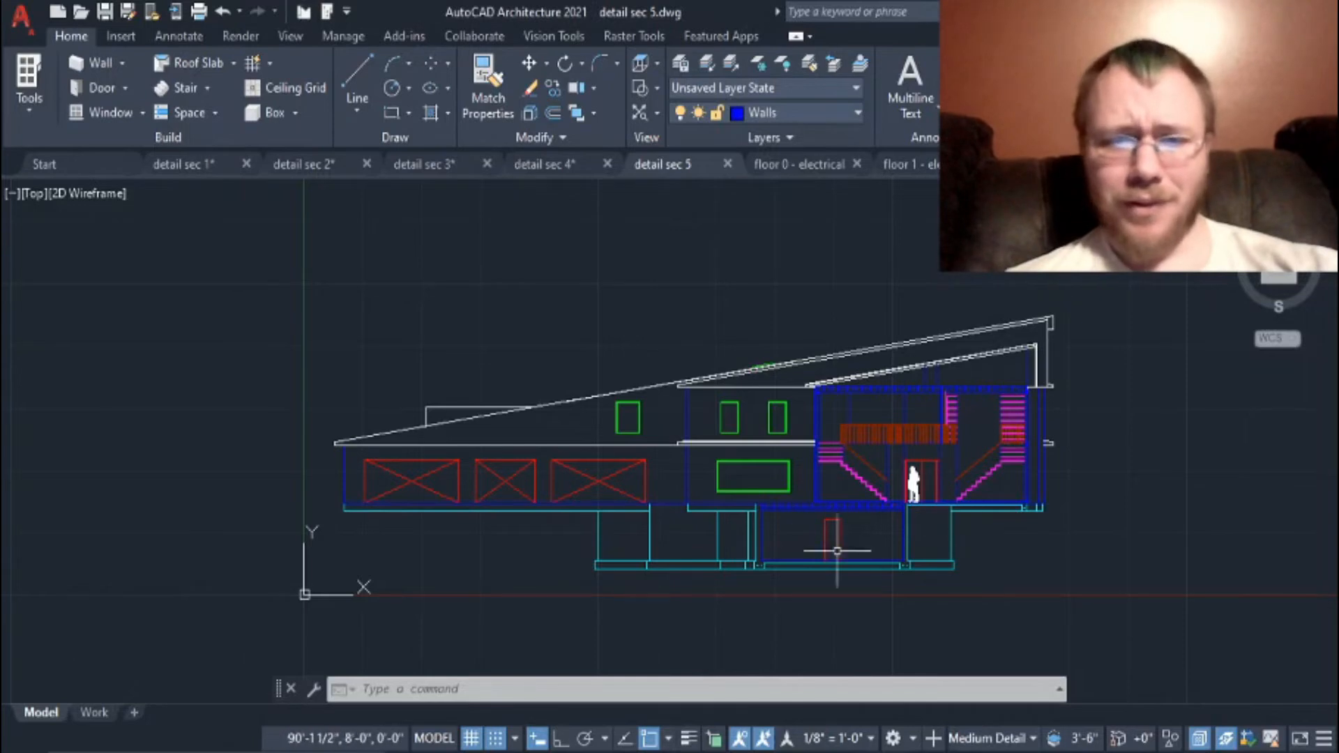
scroll(703, 547, "up", 4)
scroll(562, 538, "down", 2)
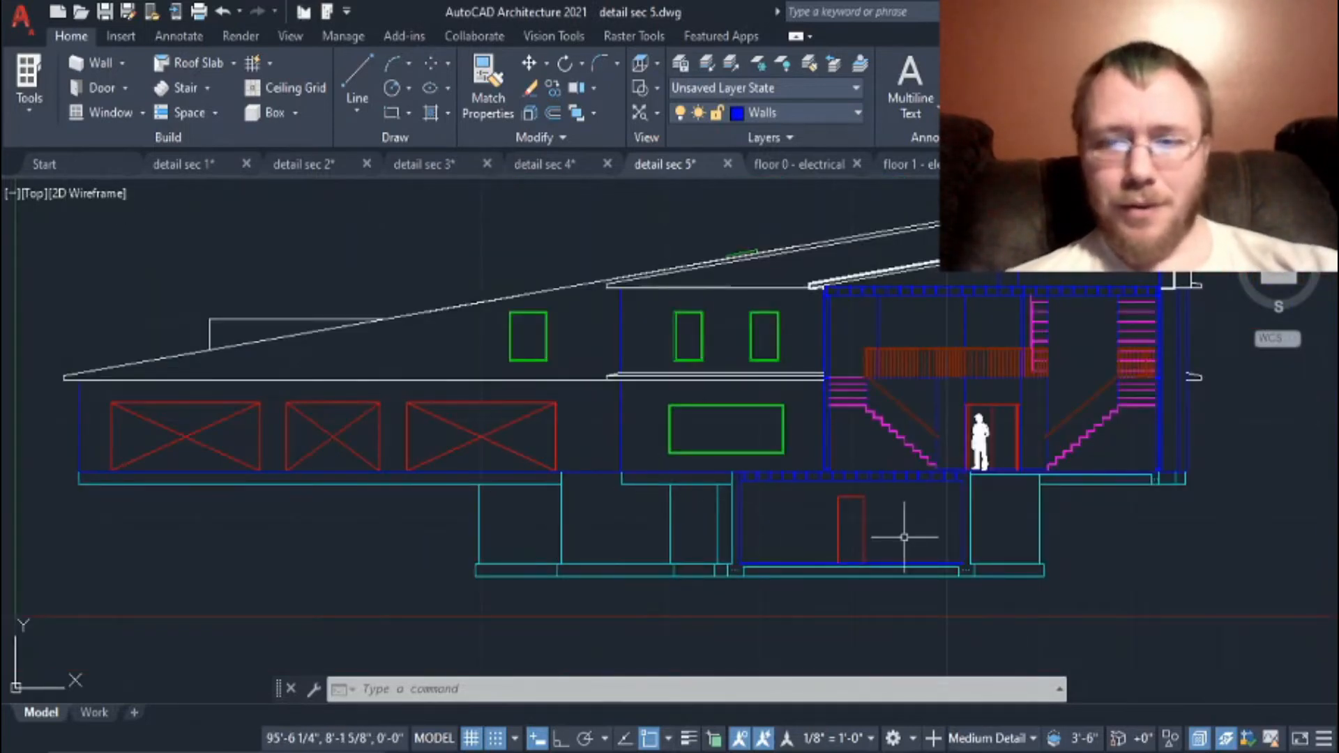
scroll(643, 604, "up", 2)
scroll(719, 502, "up", 2)
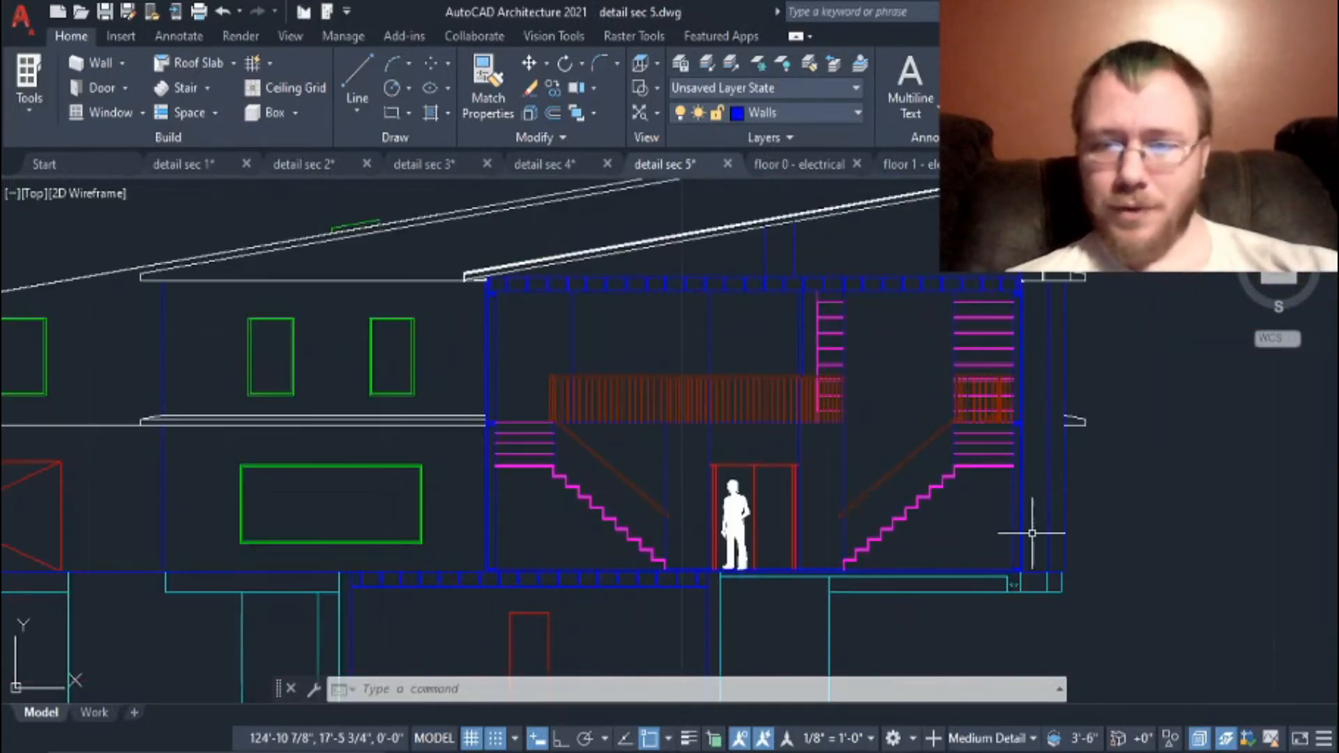
Step: Inspect the two facing staircases in the entry hall, including their landings, upper risers and sloping handrails
scroll(551, 480, "up", 4)
middle_click_drag(662, 559, 650, 425)
middle_click_drag(478, 299, 479, 469)
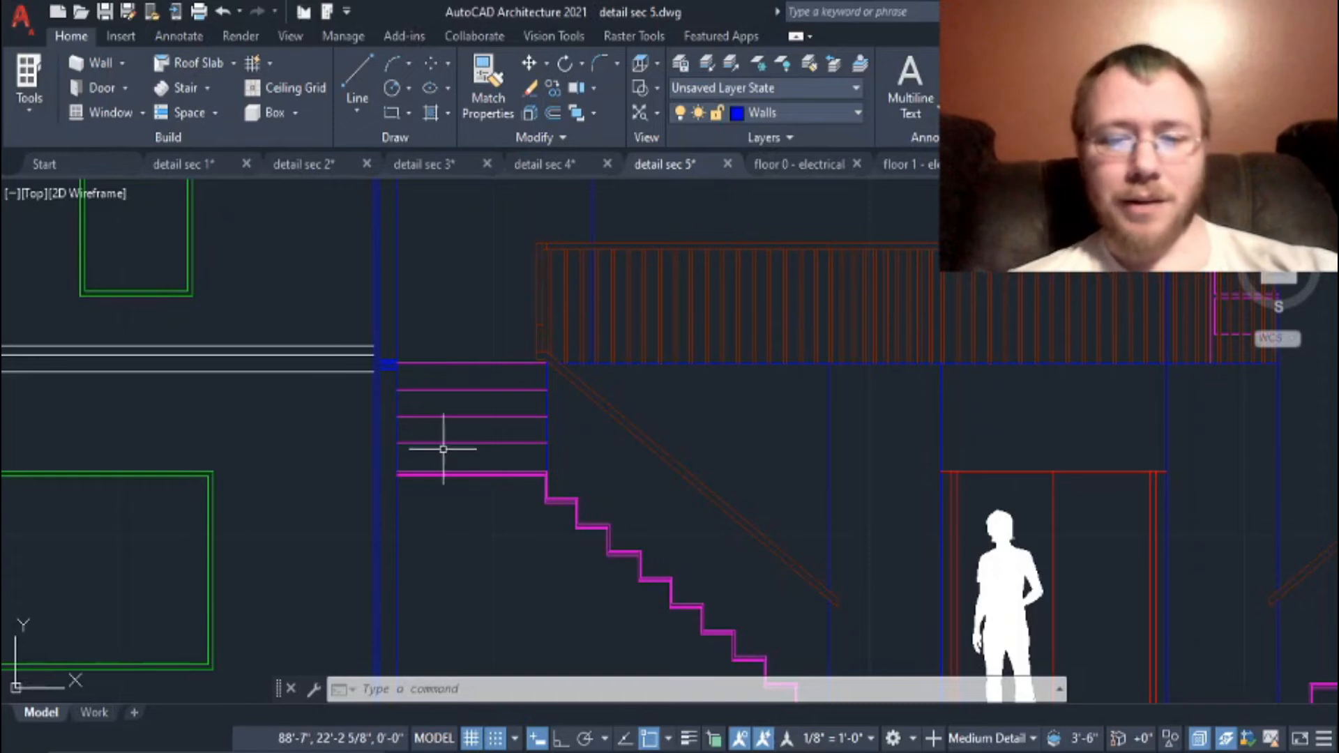
mouse_move(966, 568)
middle_mouse_down()
mouse_move(415, 481)
mouse_move(253, 438)
middle_mouse_up()
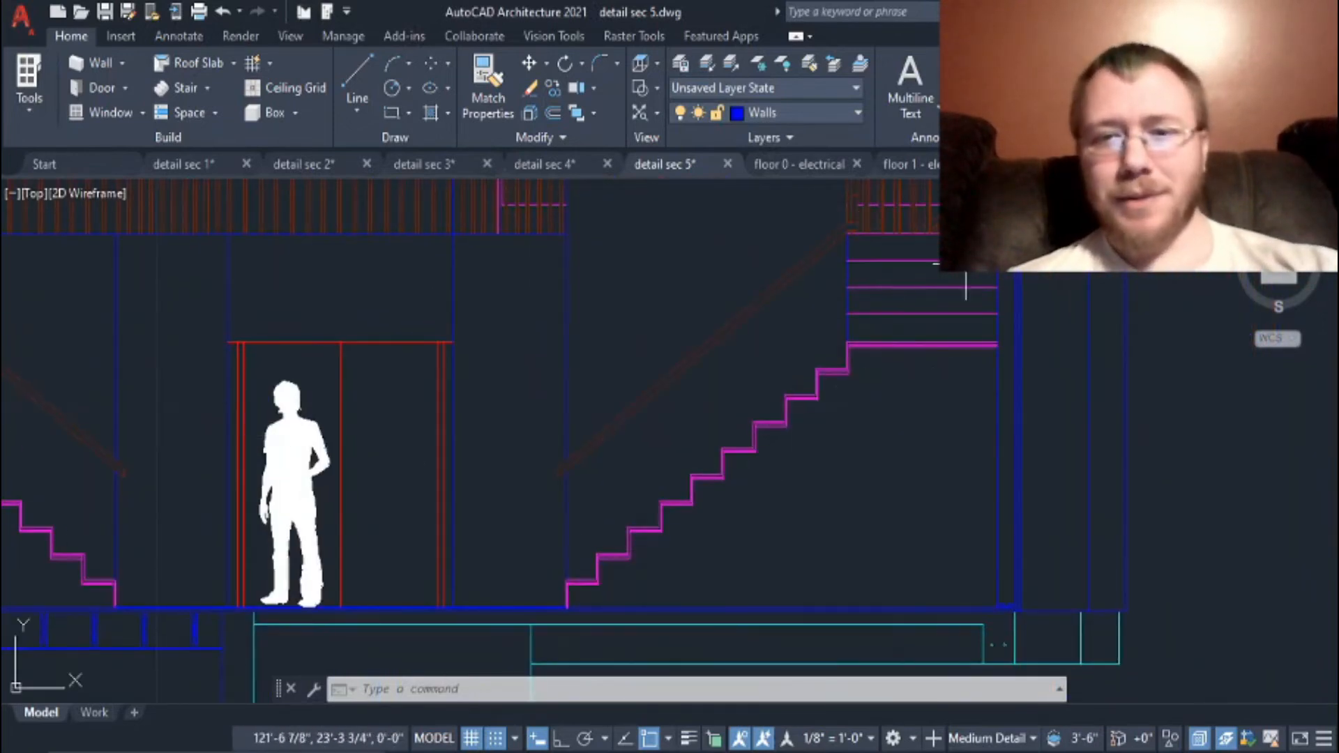
scroll(958, 466, "down", 3)
middle_click_drag(950, 584, 965, 459)
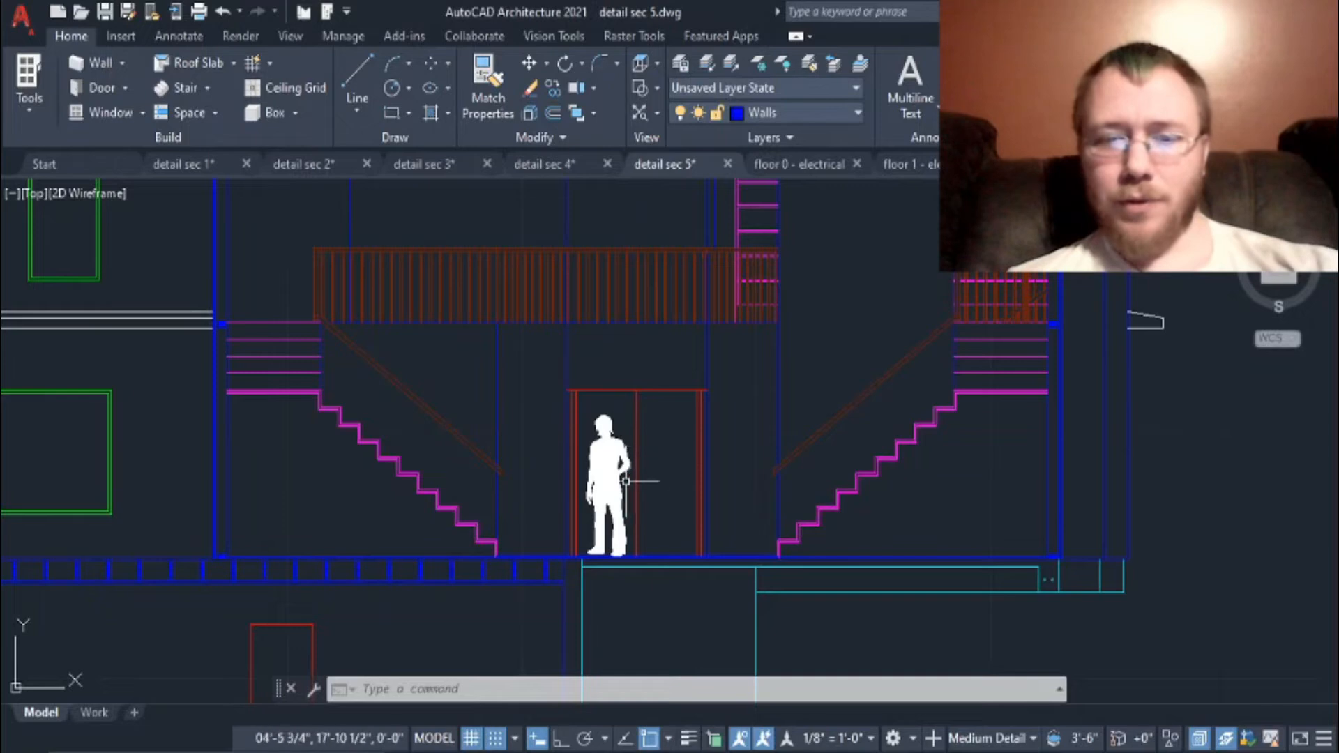
Step: Examine the double door between the staircases, including its frame, side jambs and base at the floor
scroll(583, 413, "up", 2)
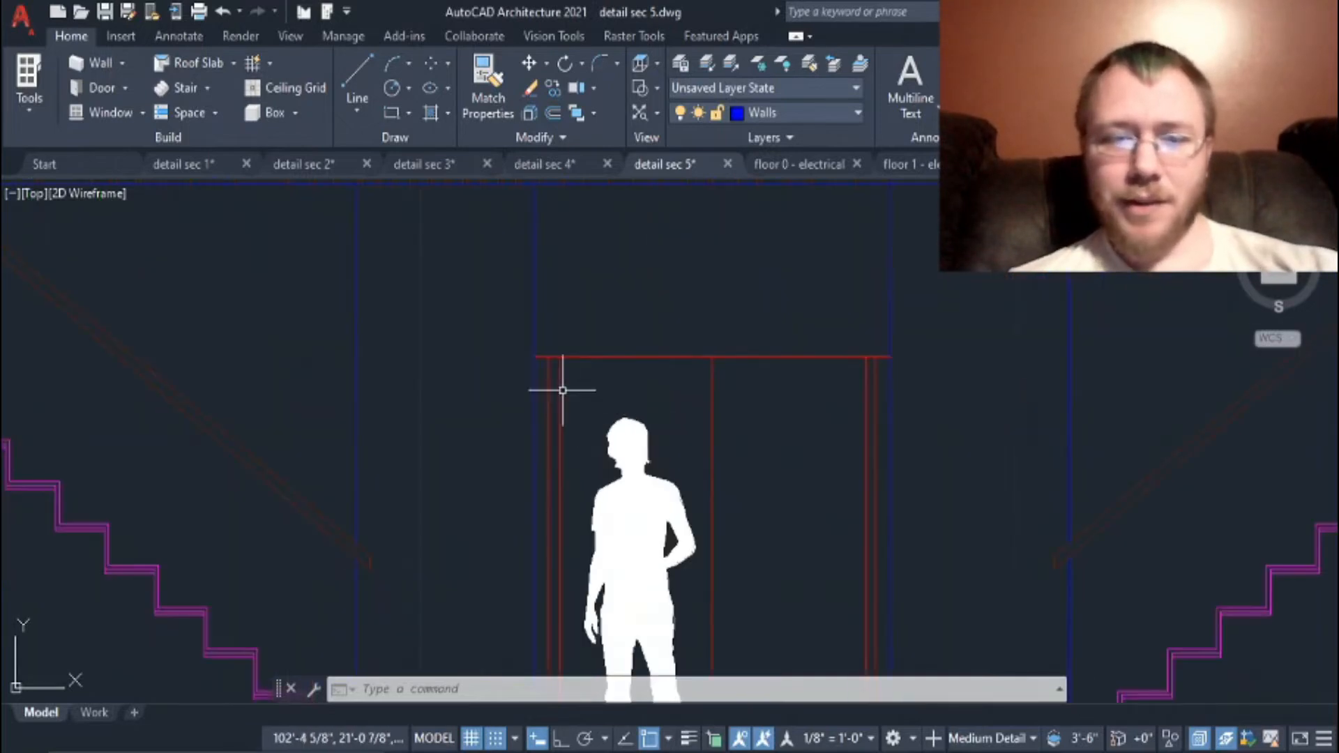
scroll(547, 355, "up", 2)
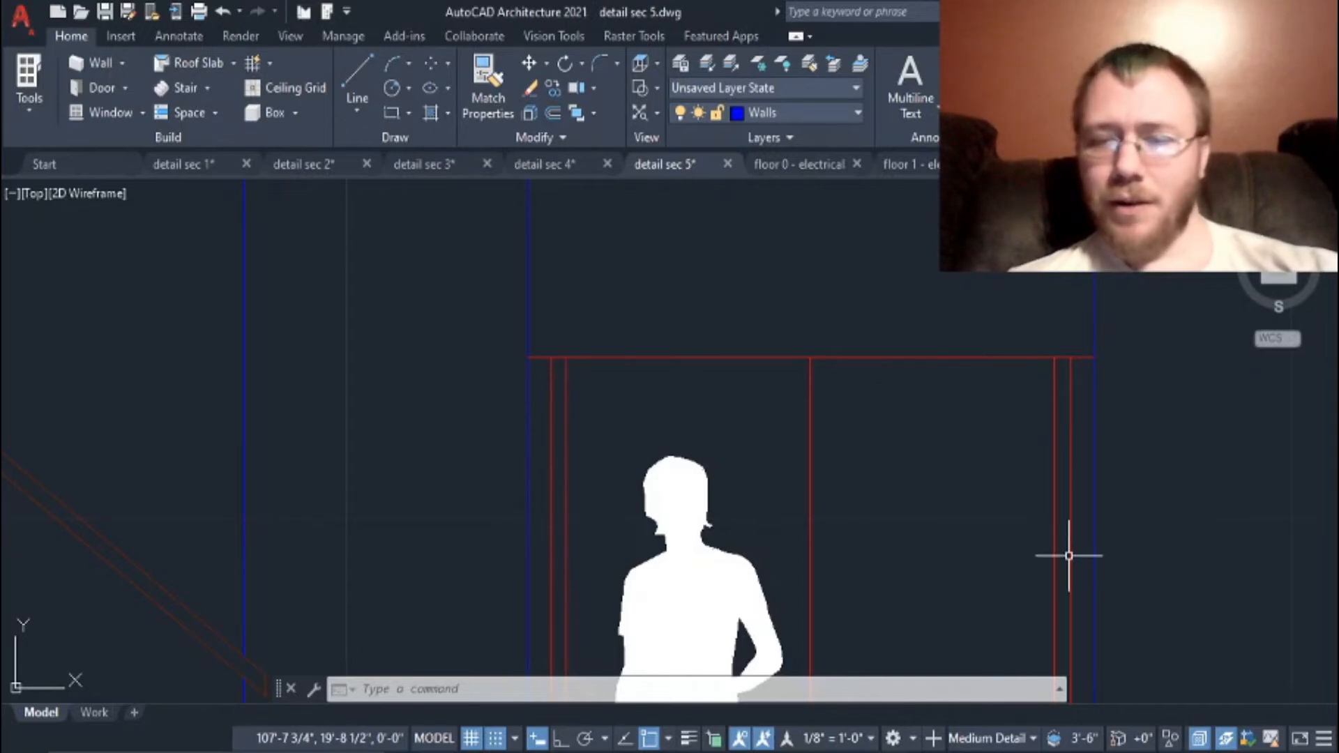
scroll(1069, 556, "down", 2)
scroll(1052, 523, "down", 2)
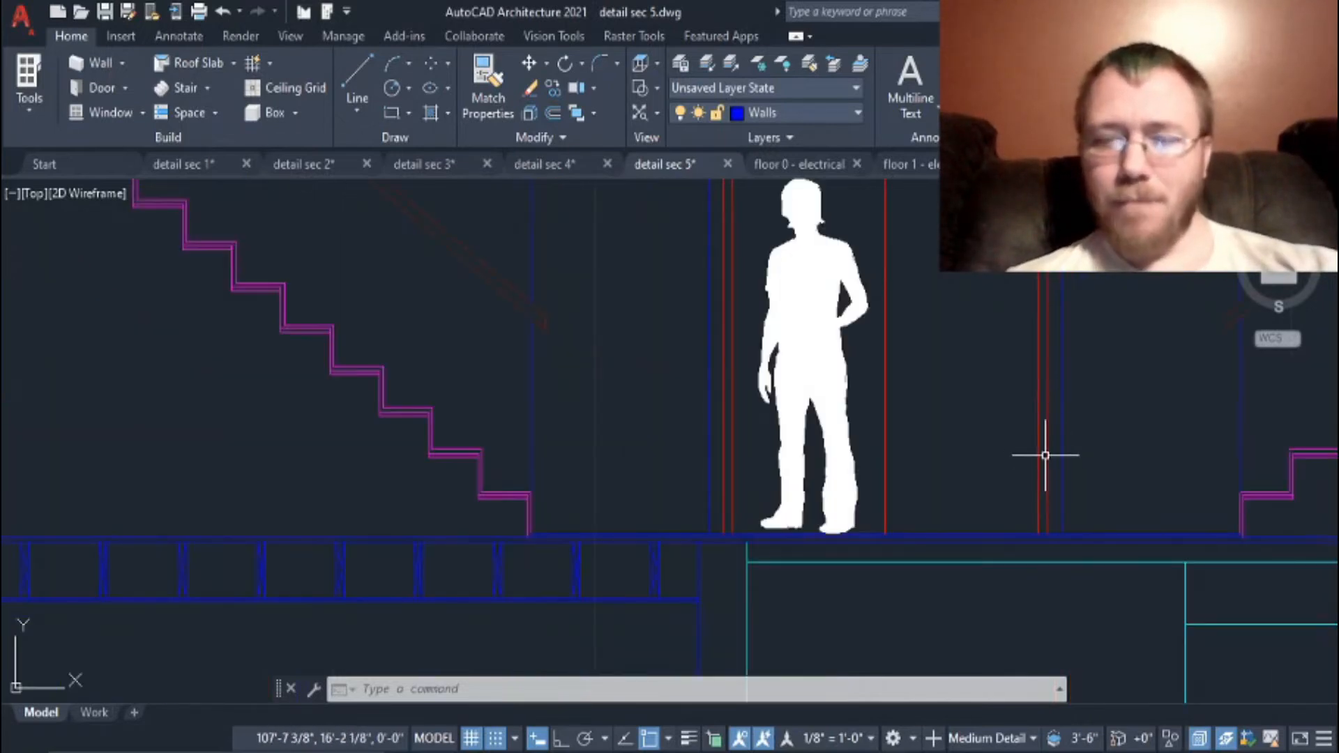
scroll(1046, 455, "down", 2)
middle_click_drag(1040, 454, 1038, 514)
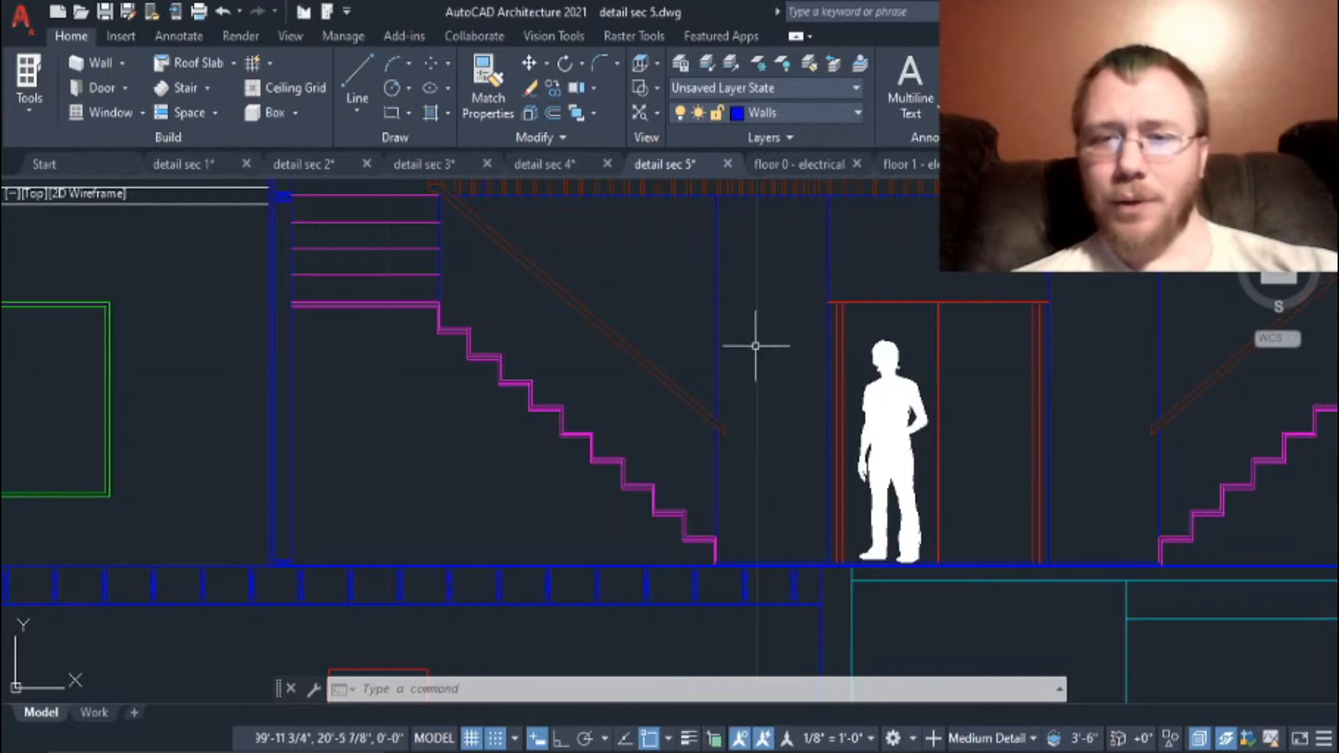
Step: Inspect one stair handrail's lower end, its junction with the balcony railing, and the railing's end post
scroll(723, 442, "up", 4)
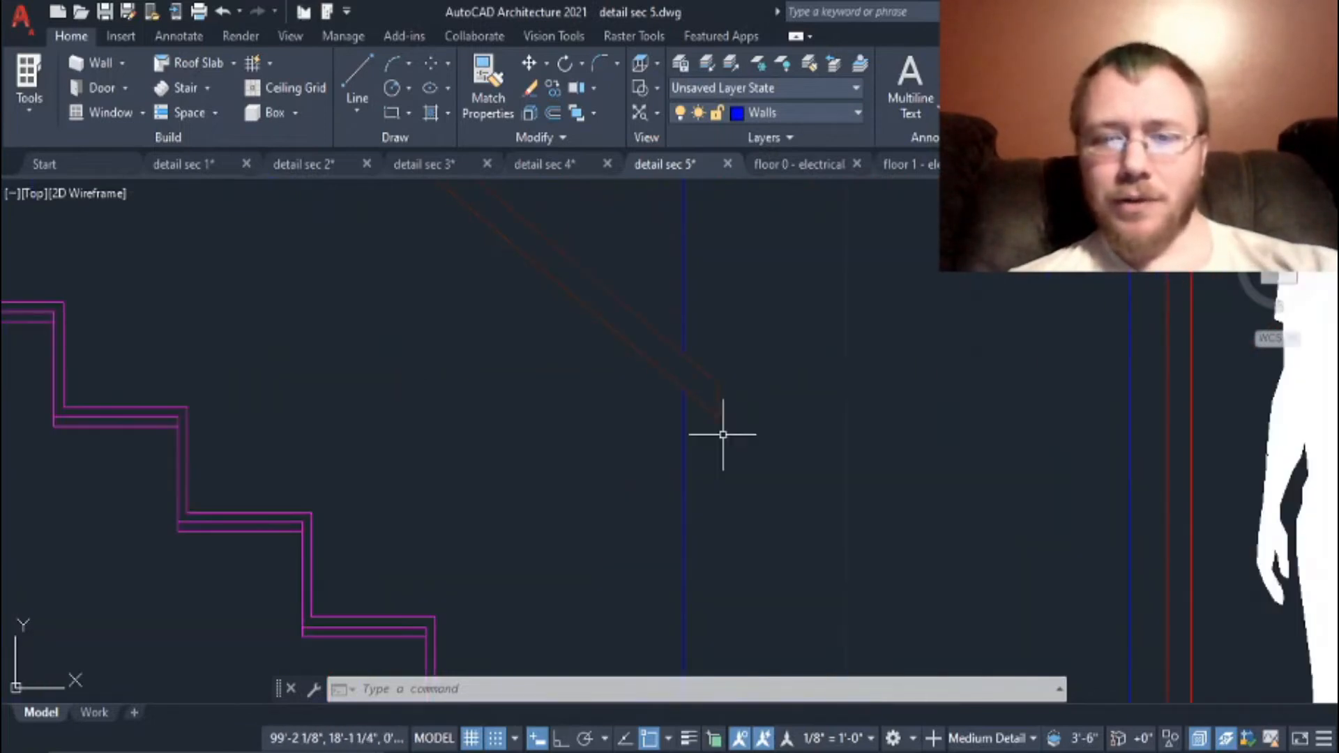
scroll(722, 412, "down", 5)
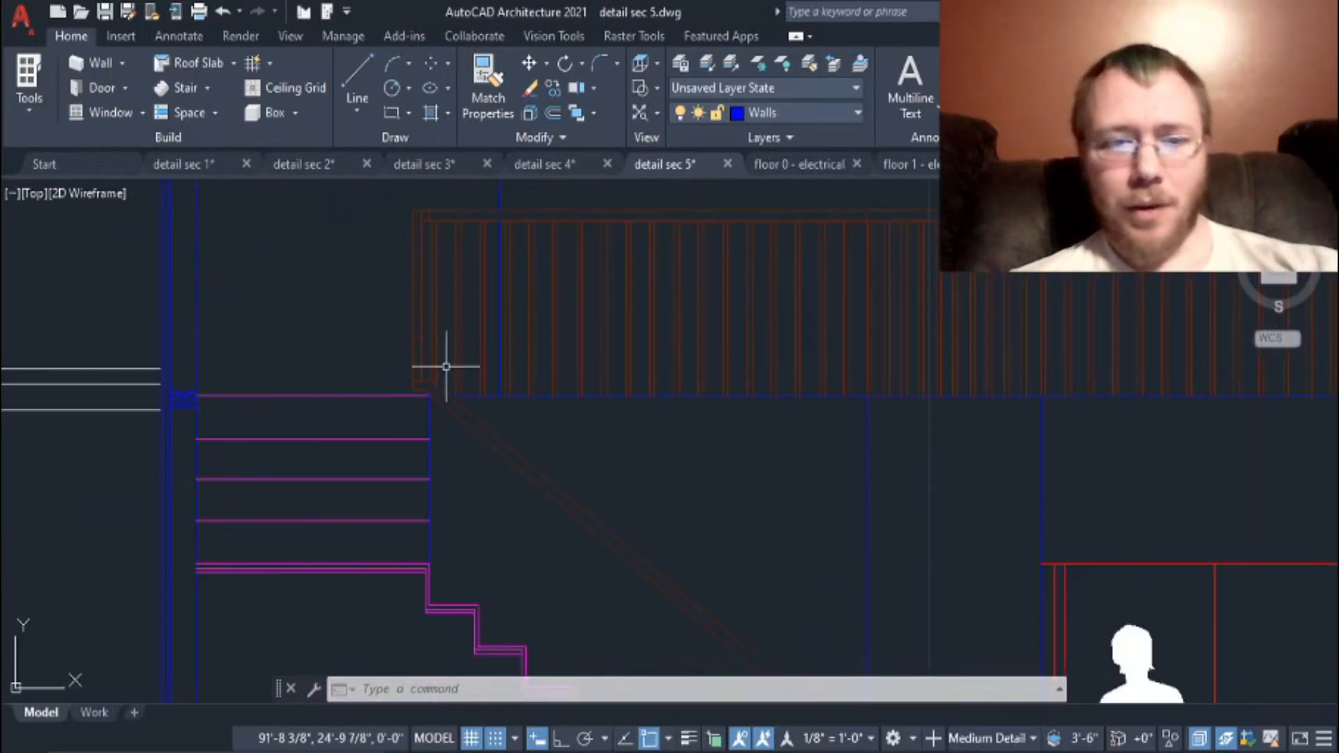
scroll(446, 366, "up", 4)
middle_click_drag(380, 409, 613, 577)
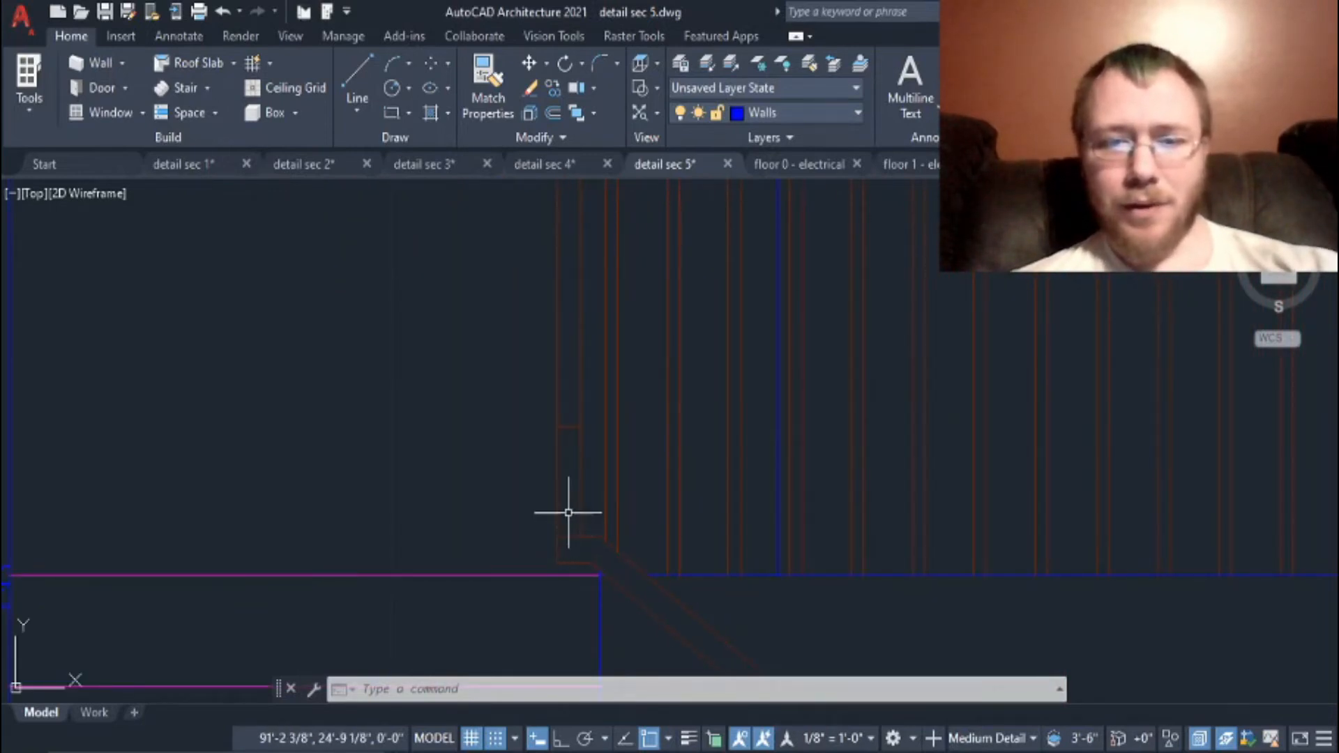
middle_click_drag(566, 277, 684, 616)
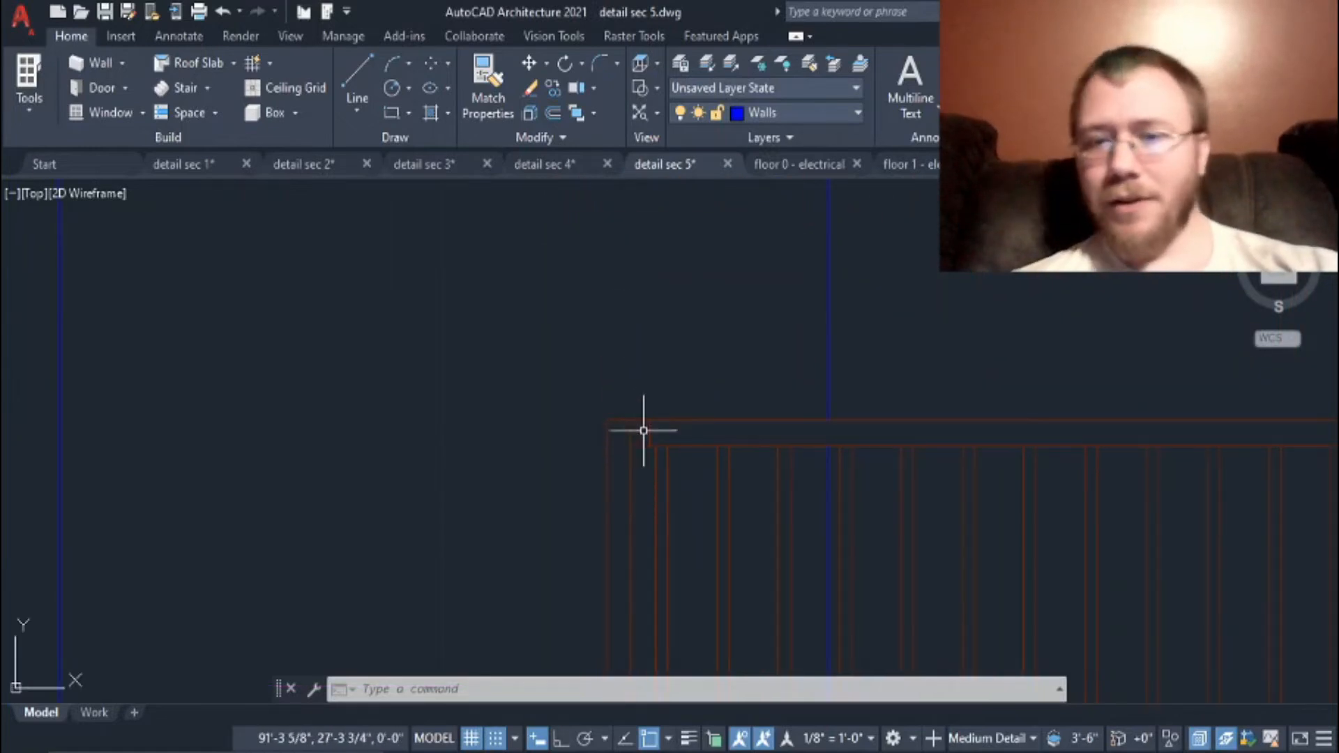
Step: Review the second-floor balcony railing and its balusters along the full length above the entry
scroll(1193, 485, "down", 4)
middle_click_drag(1193, 490, 610, 488)
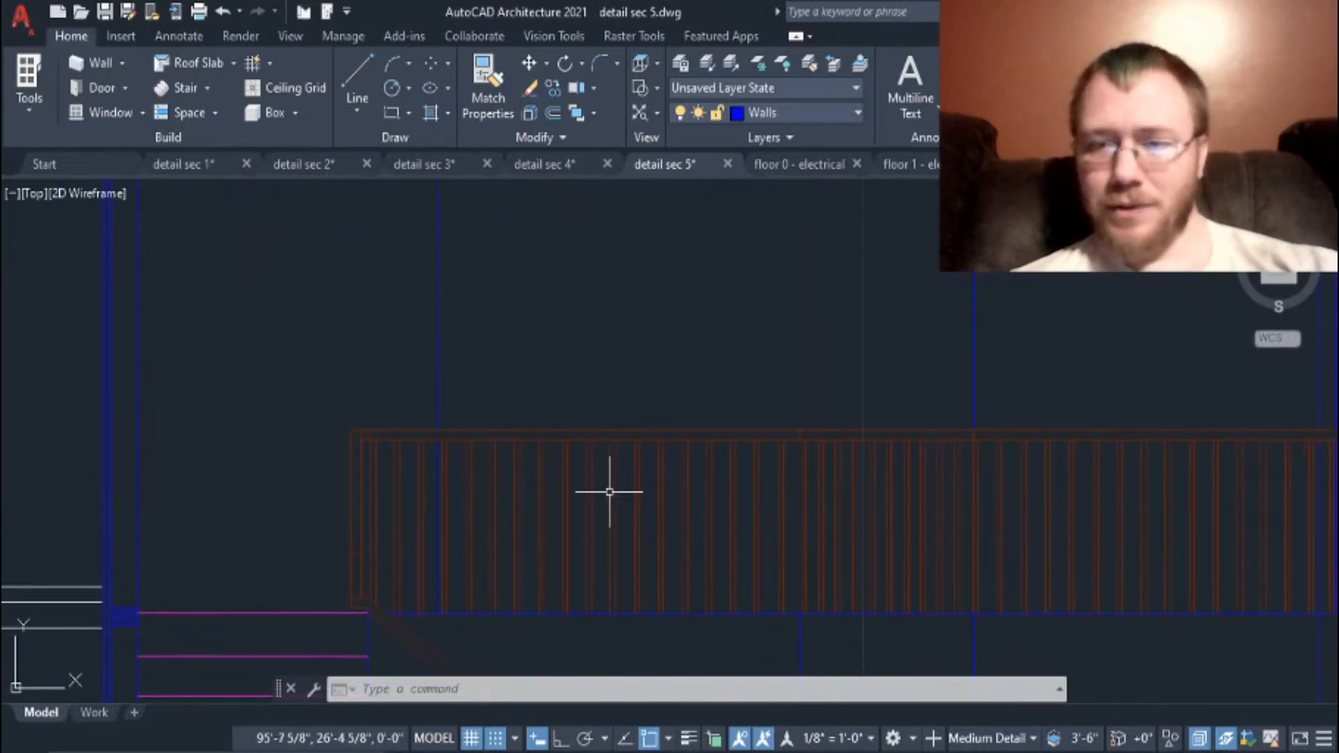
mouse_move(1286, 502)
middle_mouse_down()
mouse_move(670, 502)
mouse_move(644, 479)
middle_mouse_up()
scroll(817, 410, "down", 4)
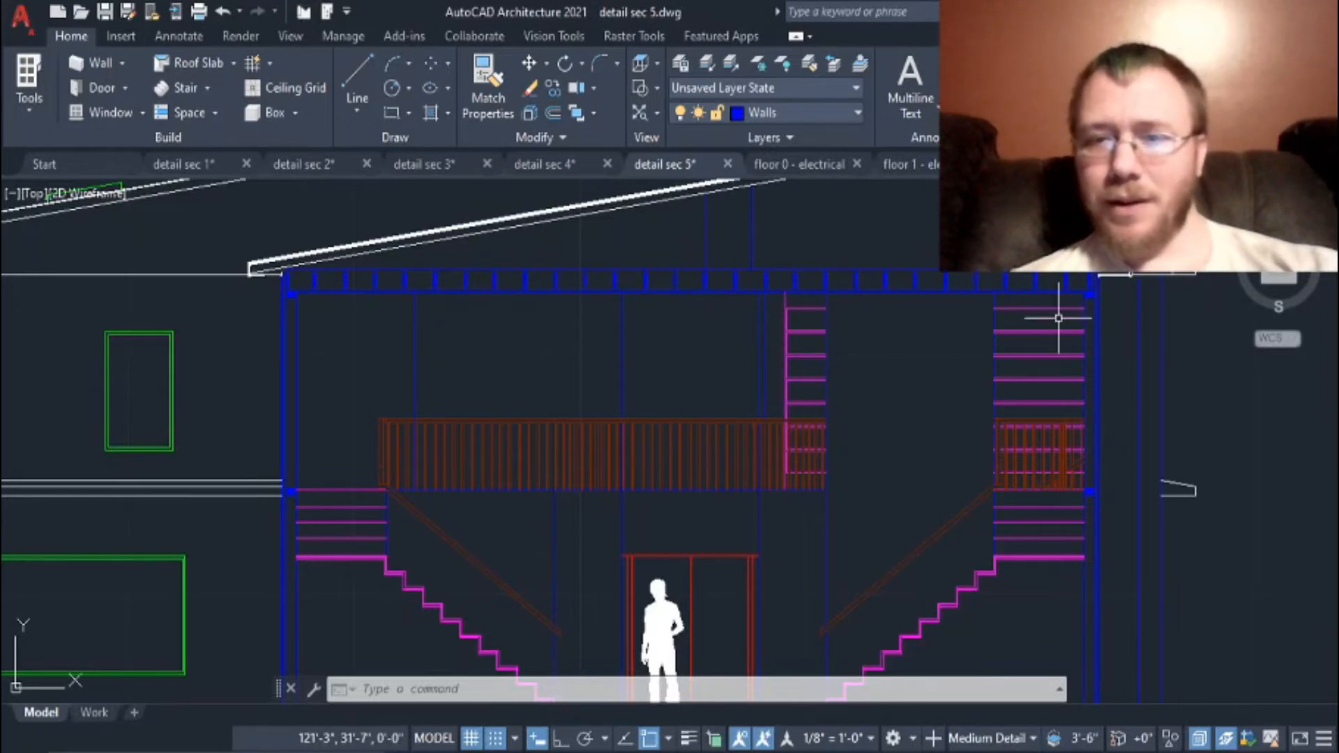
Step: Examine the second-floor railing above the staircase nearest the outer wall, with the shelving and stair rail behind it
scroll(1054, 494, "up", 5)
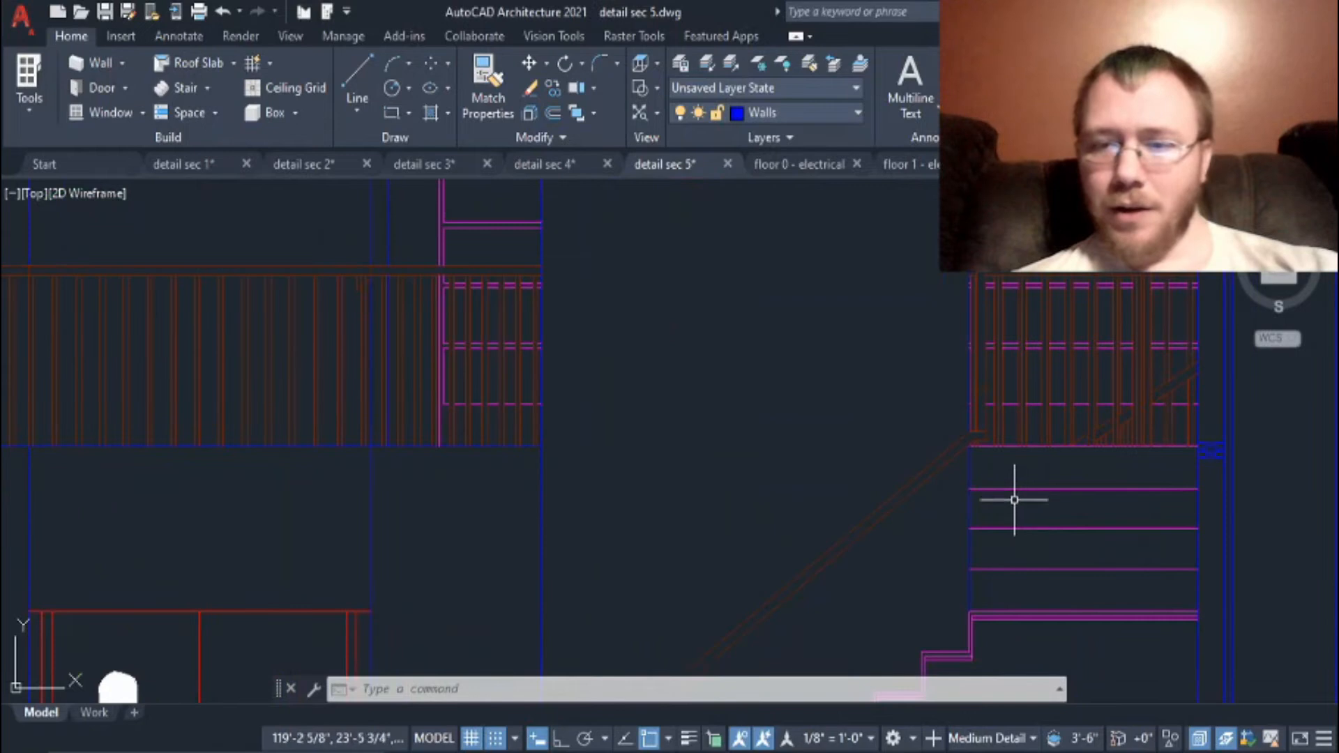
middle_click_drag(1040, 424, 888, 569)
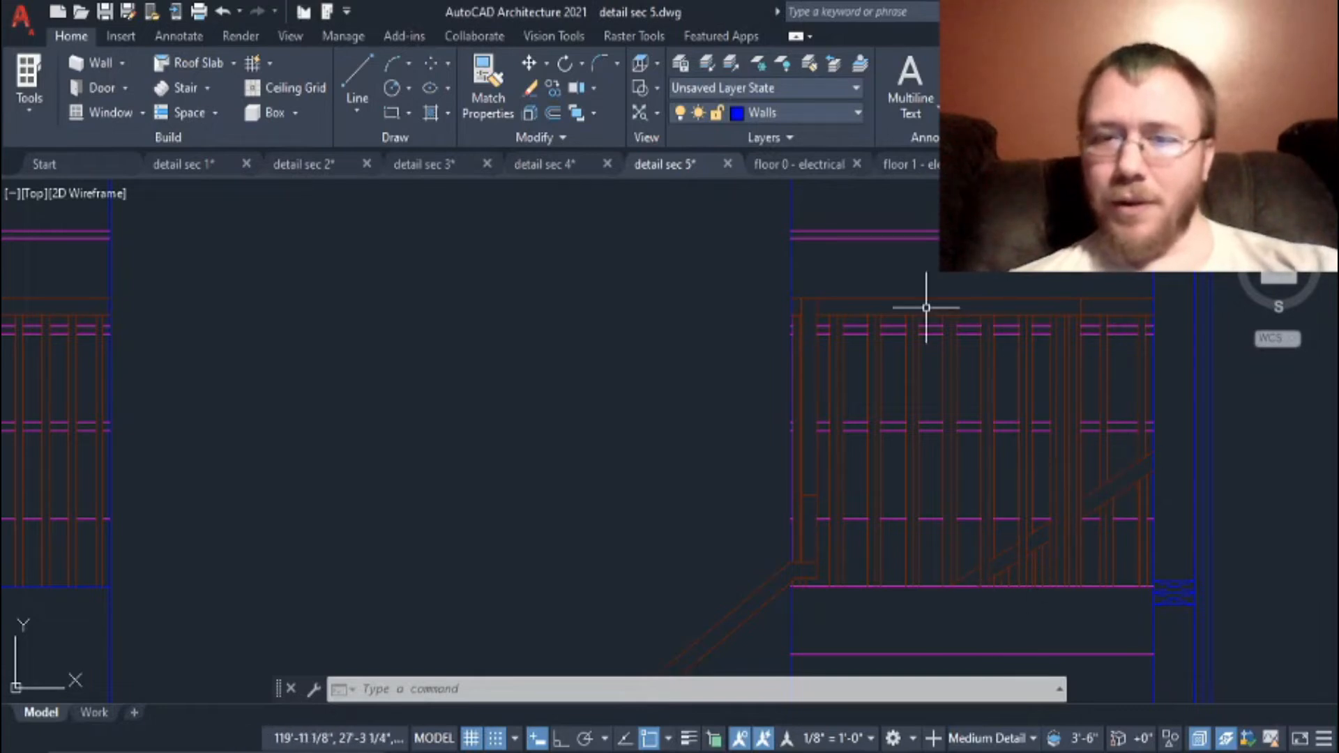
scroll(1131, 468, "down", 4)
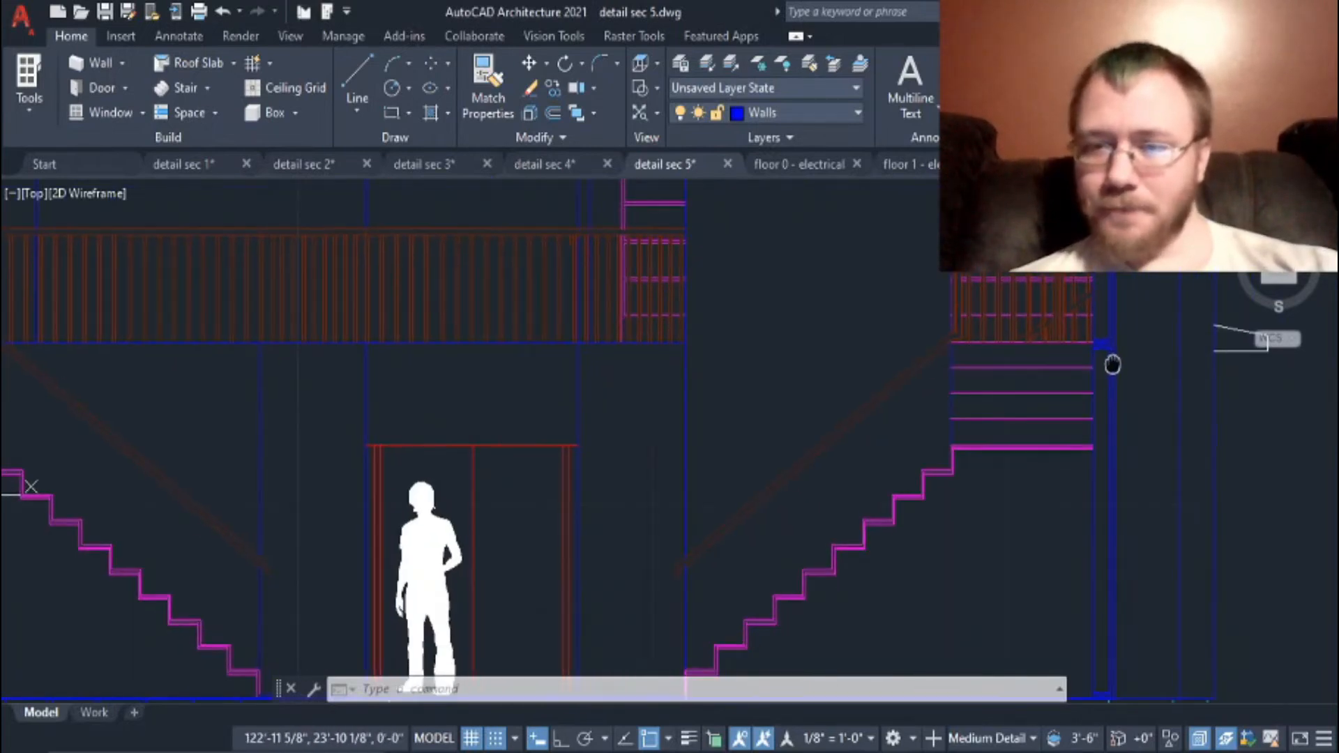
scroll(972, 502, "down", 1)
scroll(854, 532, "down", 2)
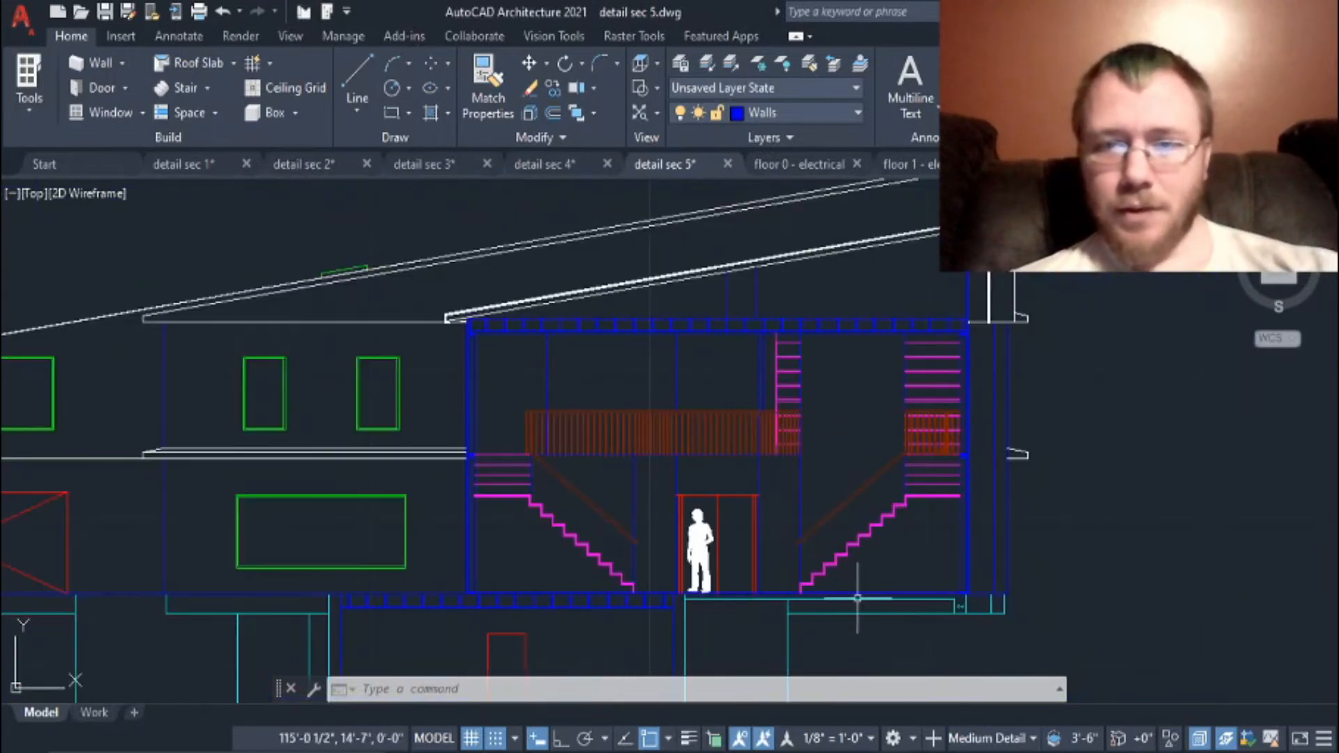
Step: Inspect the joists above the second floor, the walls rising to the sloped roof, and the tops of the shelves
middle_click_drag(837, 335, 820, 446)
scroll(757, 432, "up", 4)
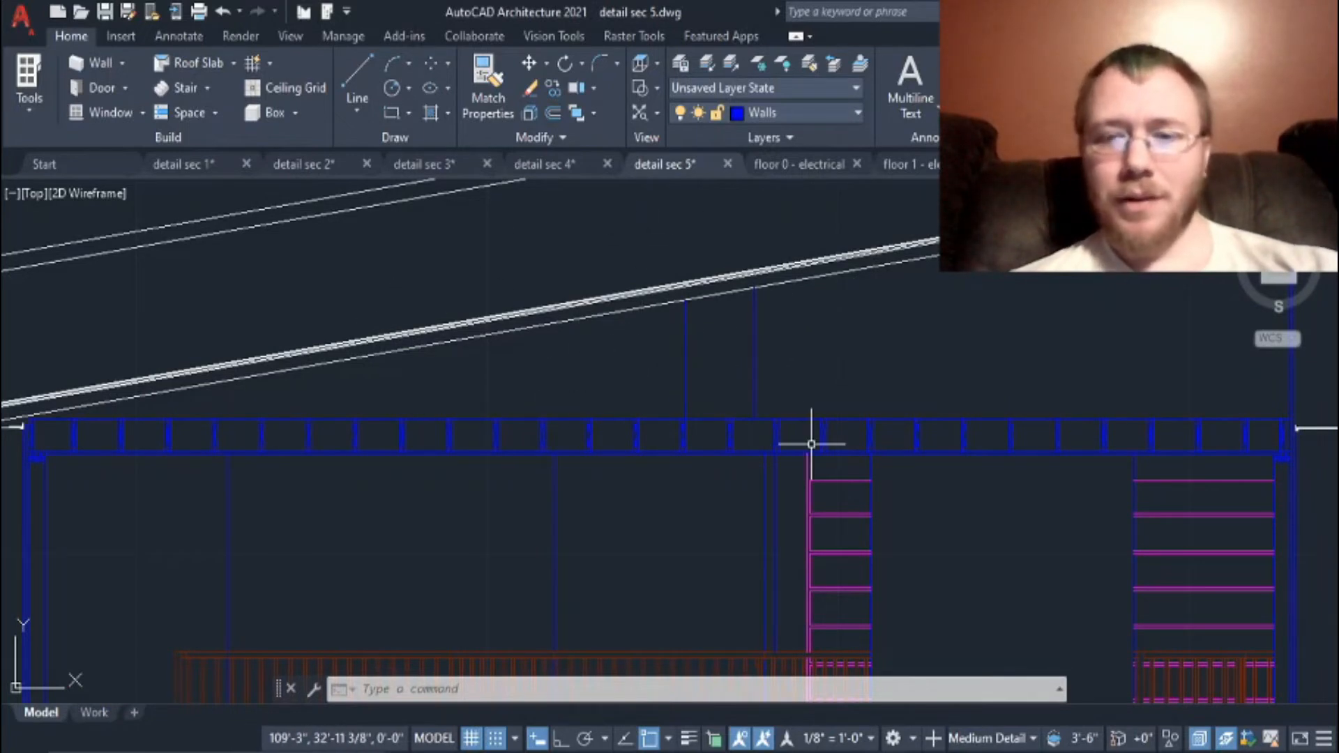
scroll(731, 305, "down", 2)
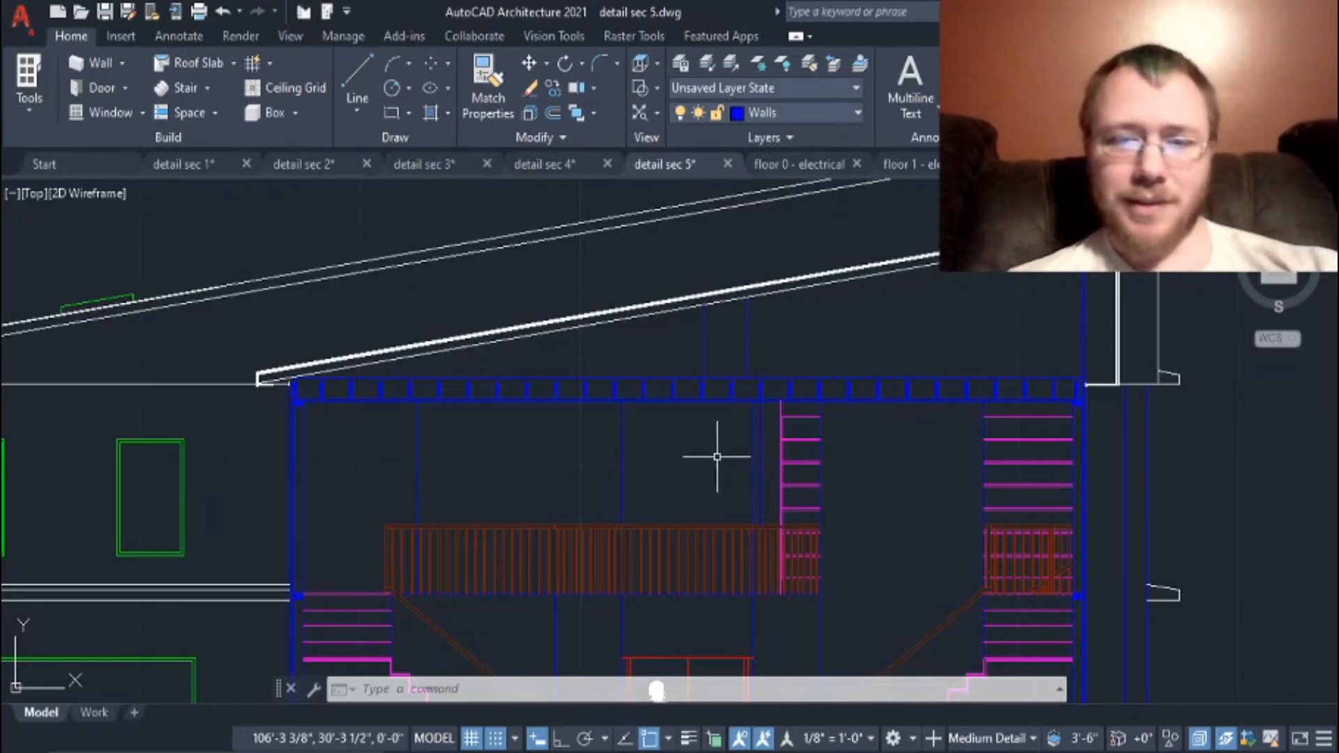
scroll(743, 580, "down", 2)
Step: Review the basement room with its door, floor slab, foundation walls and footings
middle_click_drag(743, 580, 833, 513)
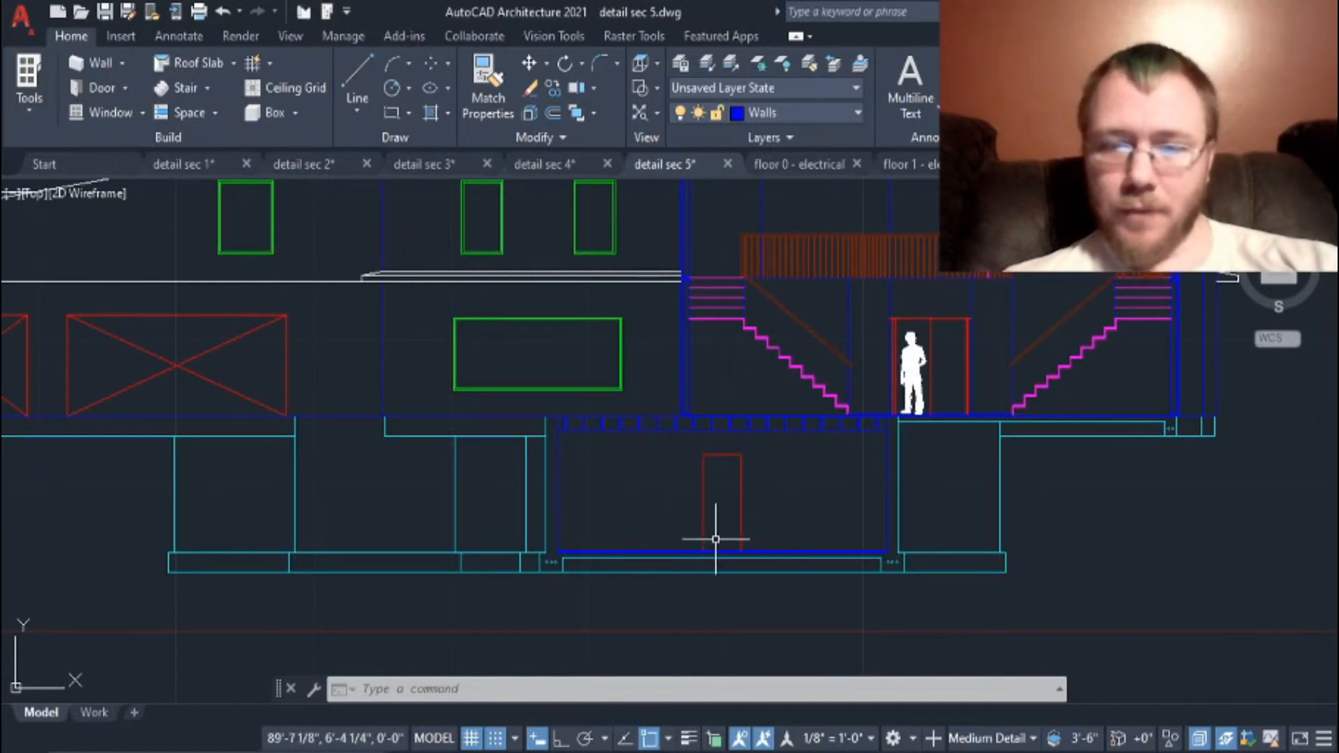
scroll(661, 534, "up", 2)
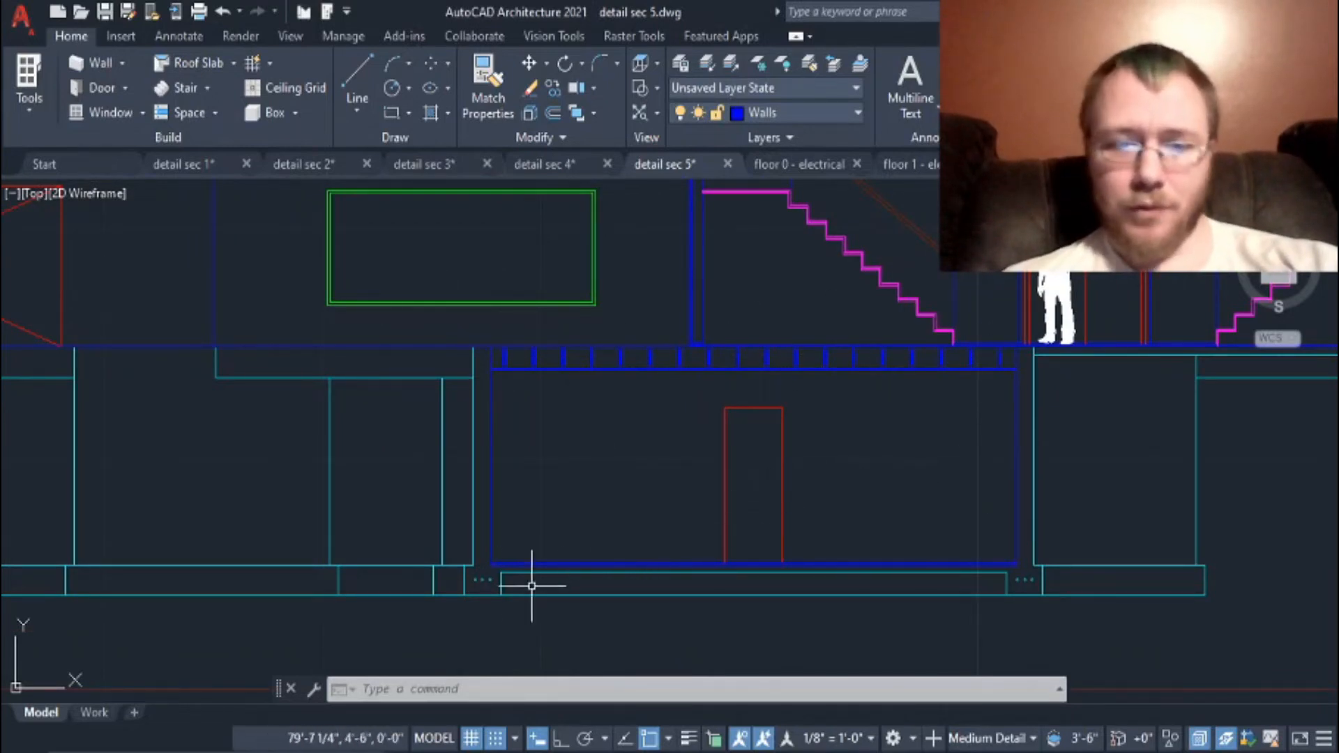
scroll(578, 593, "down", 2)
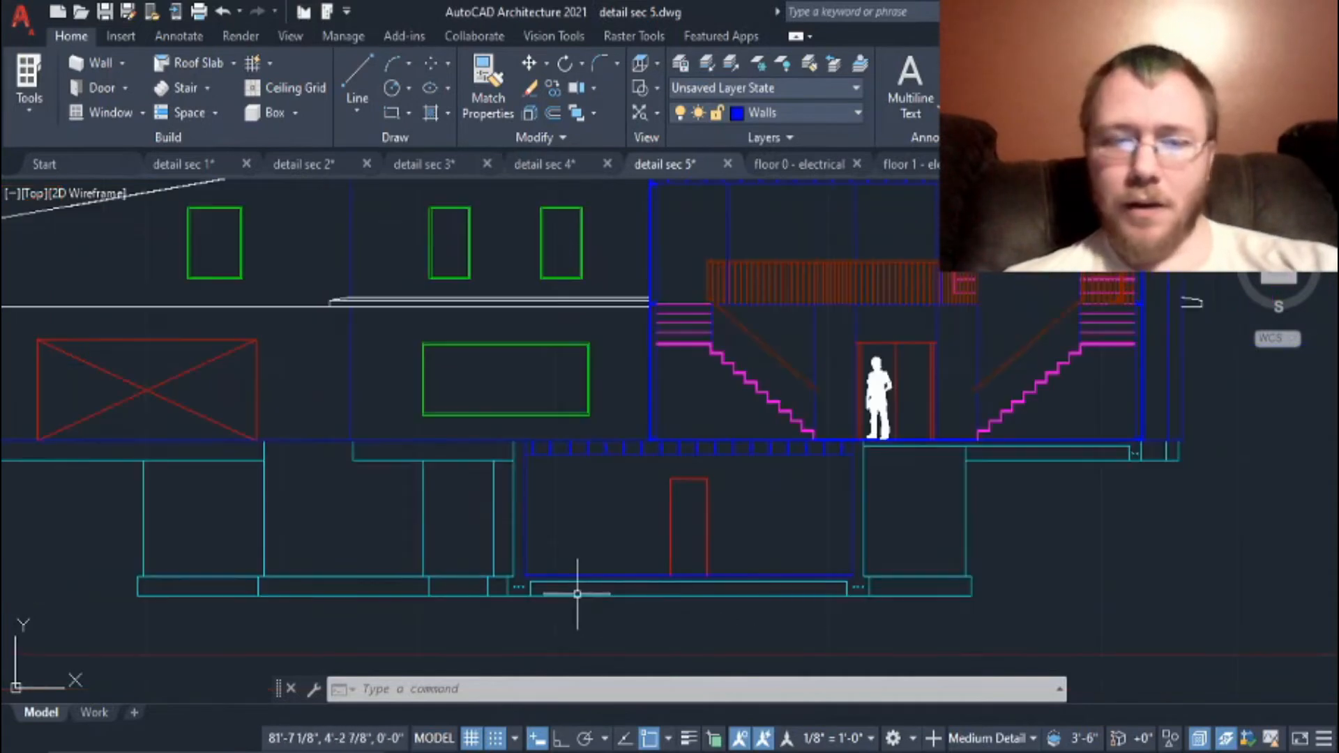
Step: Measure across the thickened slab edge containing rebar beneath the stair hall's outer wall
scroll(985, 520, "up", 5)
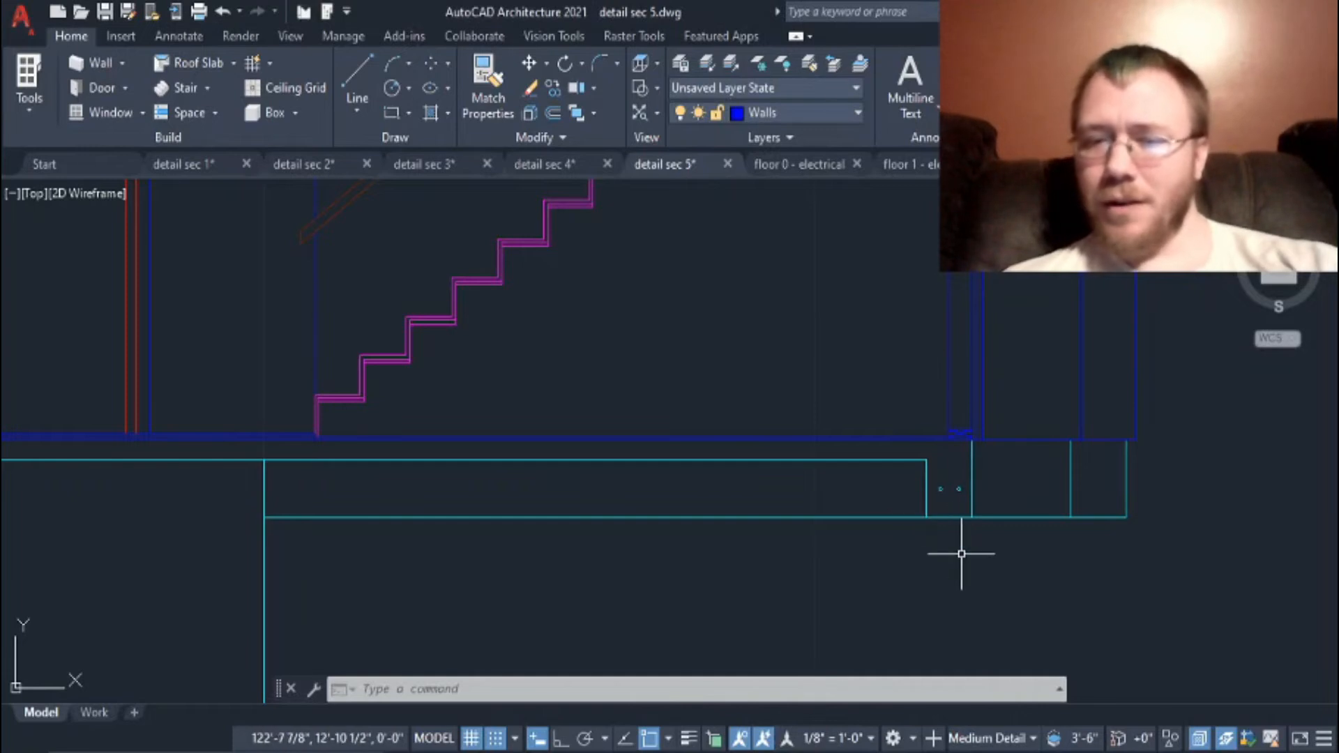
type("d")
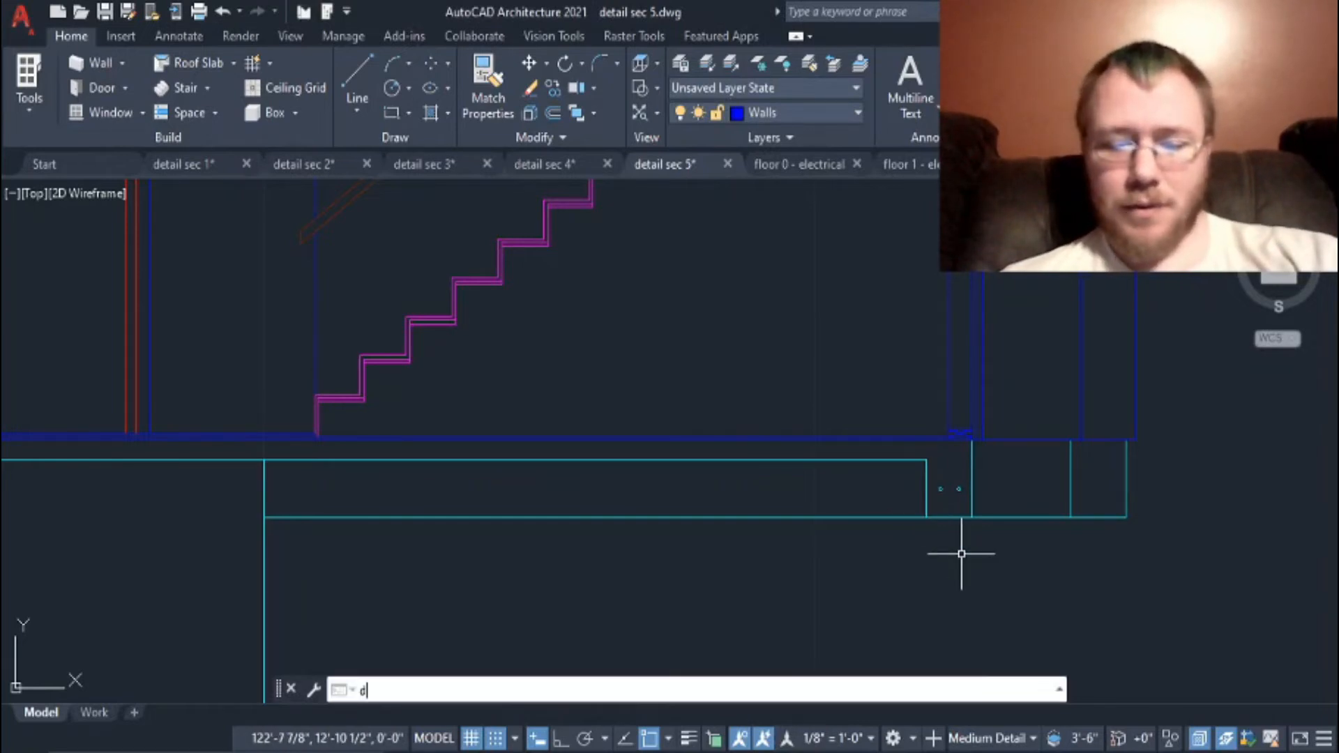
type("i")
key("Return")
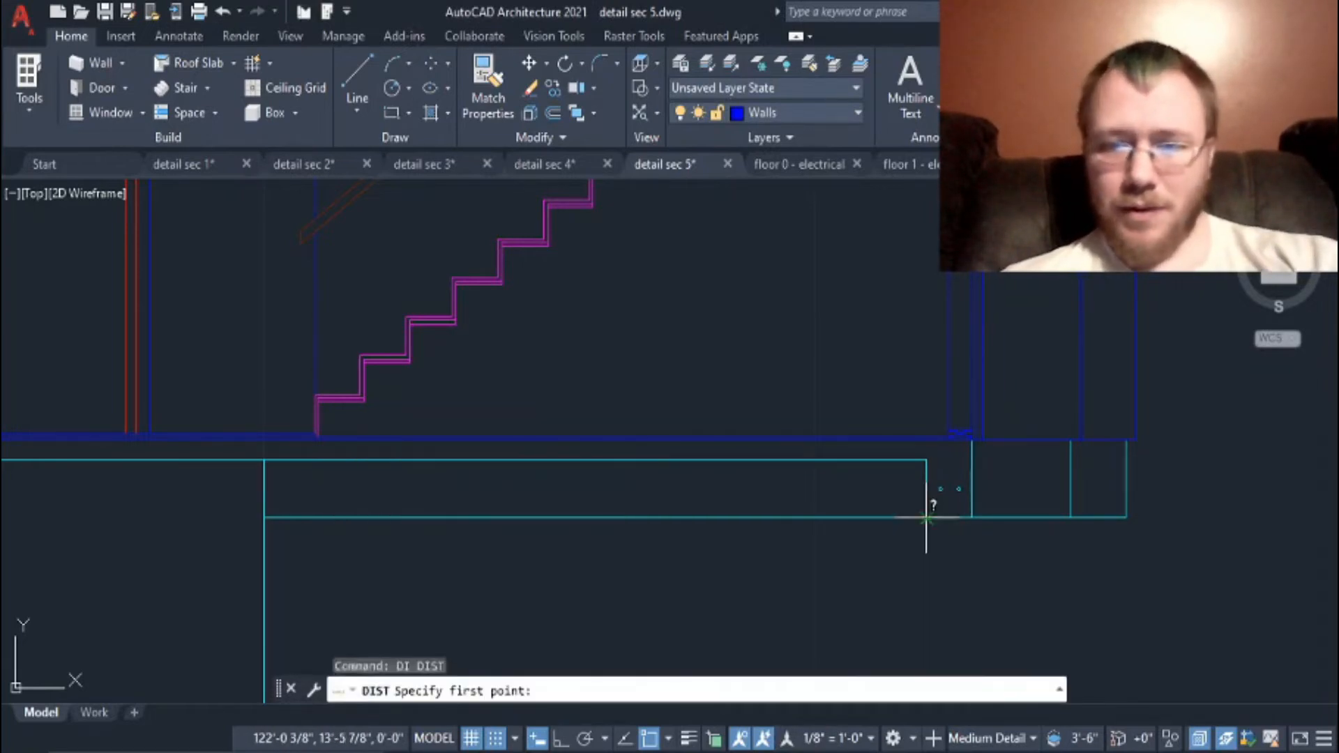
Step: Measure the height of the footing edge beside the rebar dots below the staircase and inspect that area
left_click(926, 518)
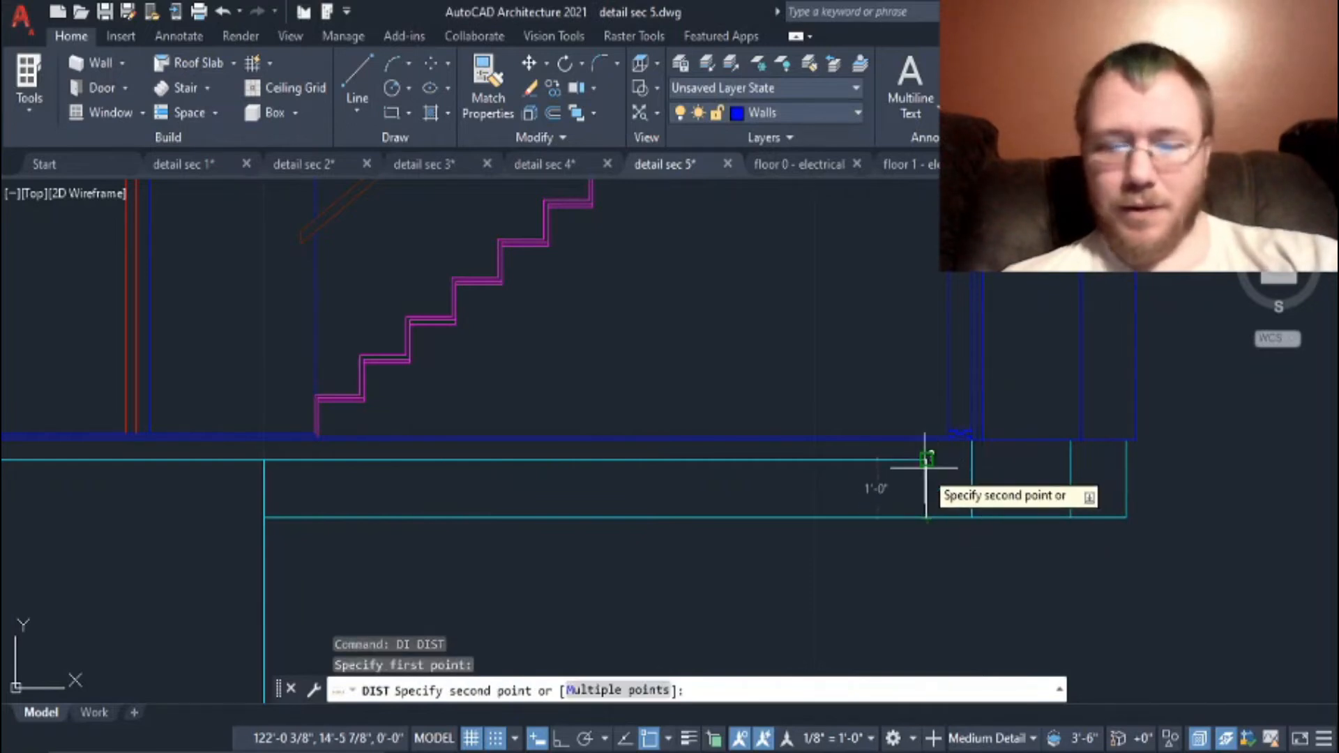
key("Escape")
scroll(938, 509, "up", 4)
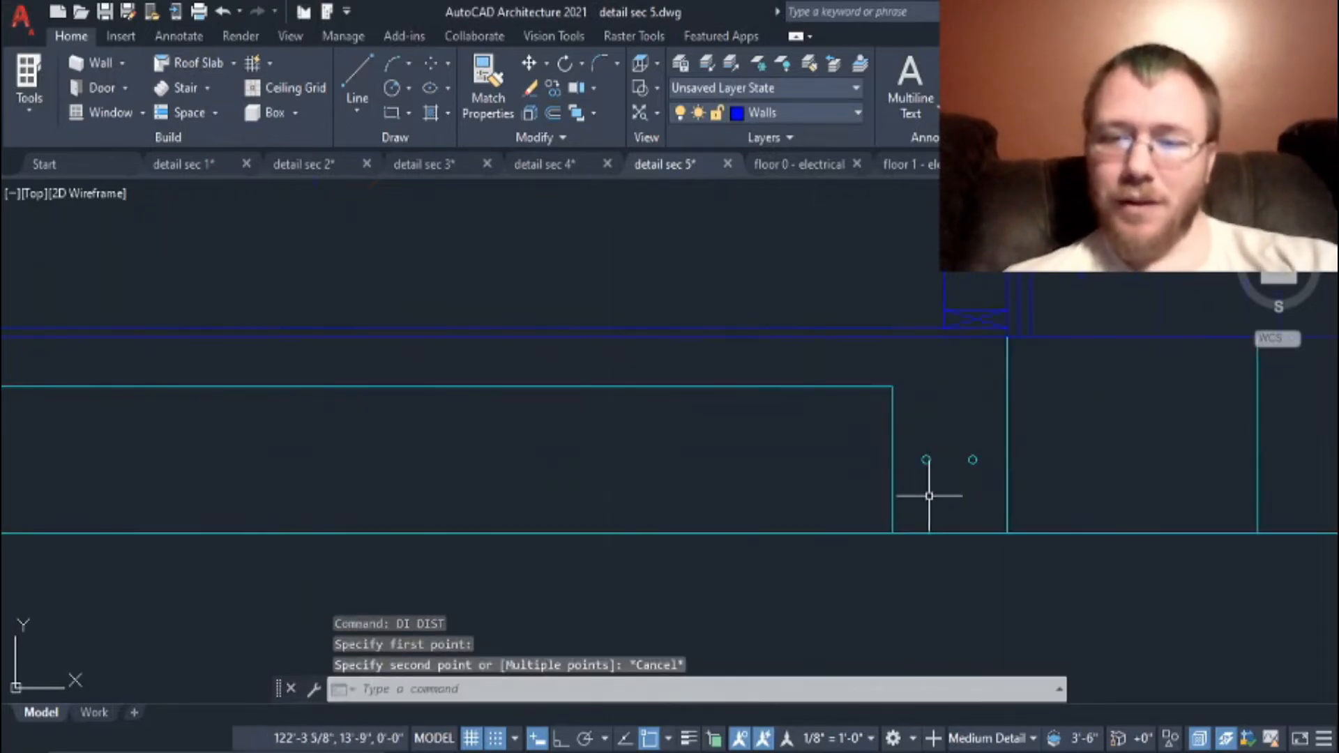
scroll(885, 523, "down", 5)
middle_click_drag(766, 577, 905, 445)
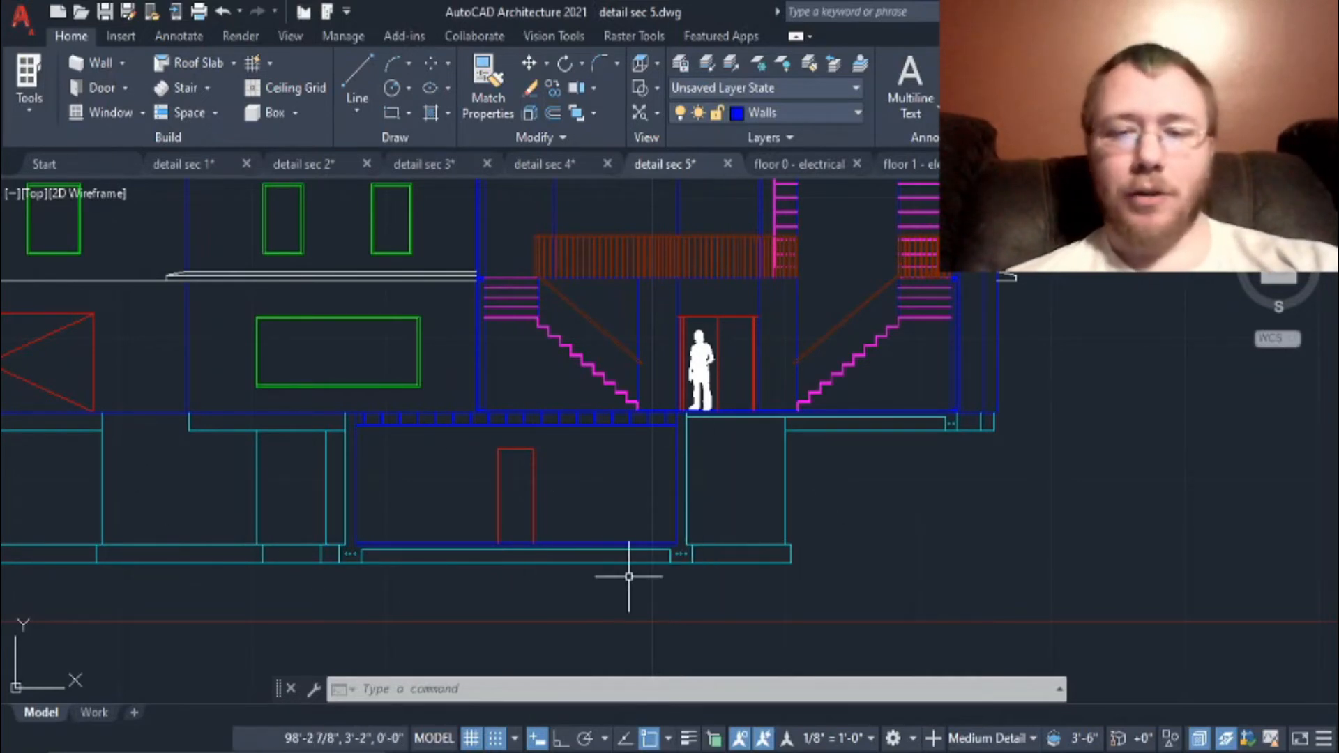
Step: Measure the gap between the cyan foundation line and the blue wall line at the basement room's left side
scroll(628, 577, "up", 6)
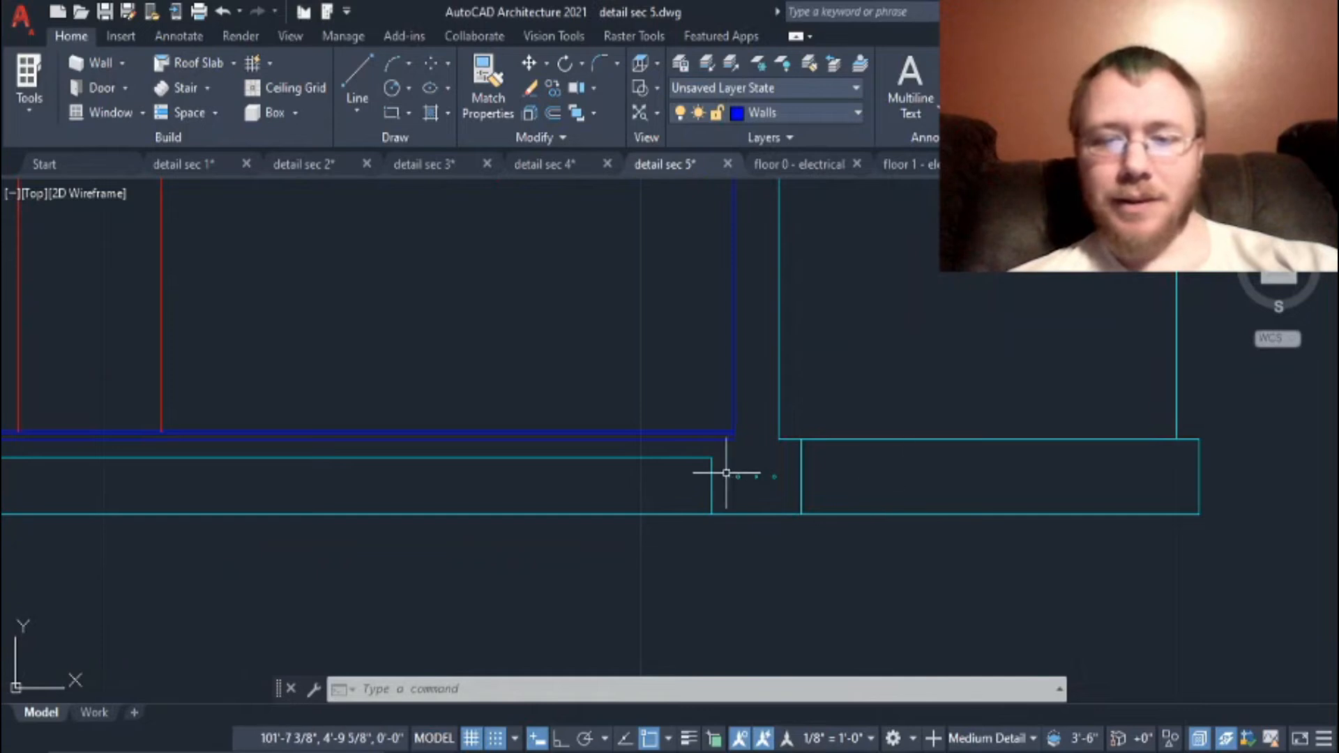
scroll(799, 375, "down", 5)
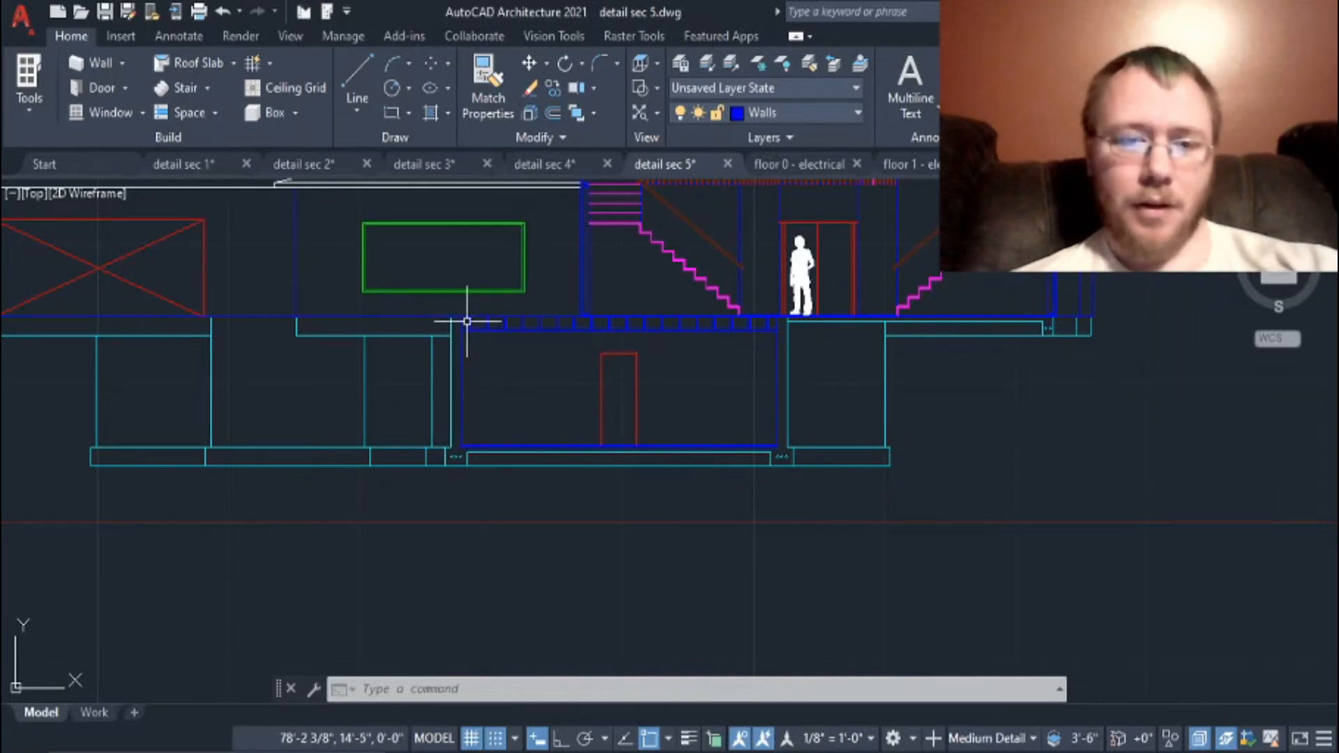
scroll(447, 349, "up", 6)
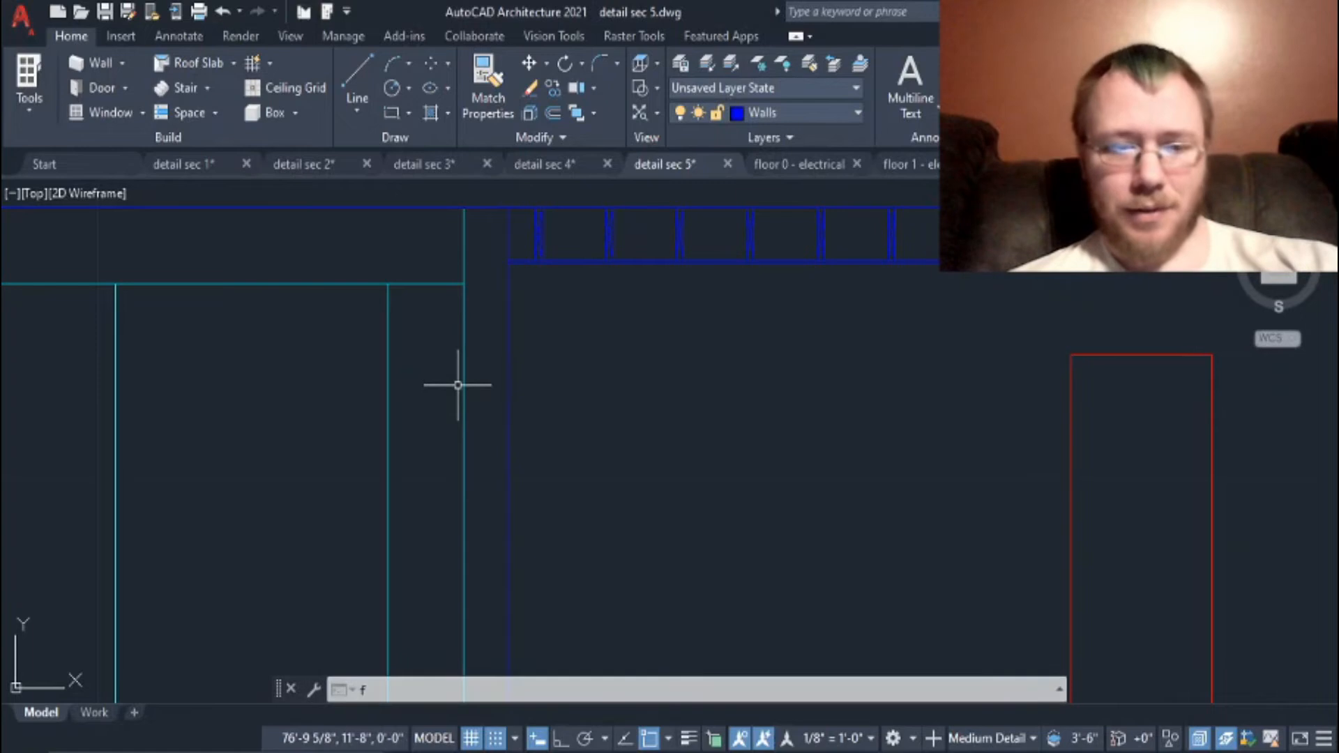
type("F")
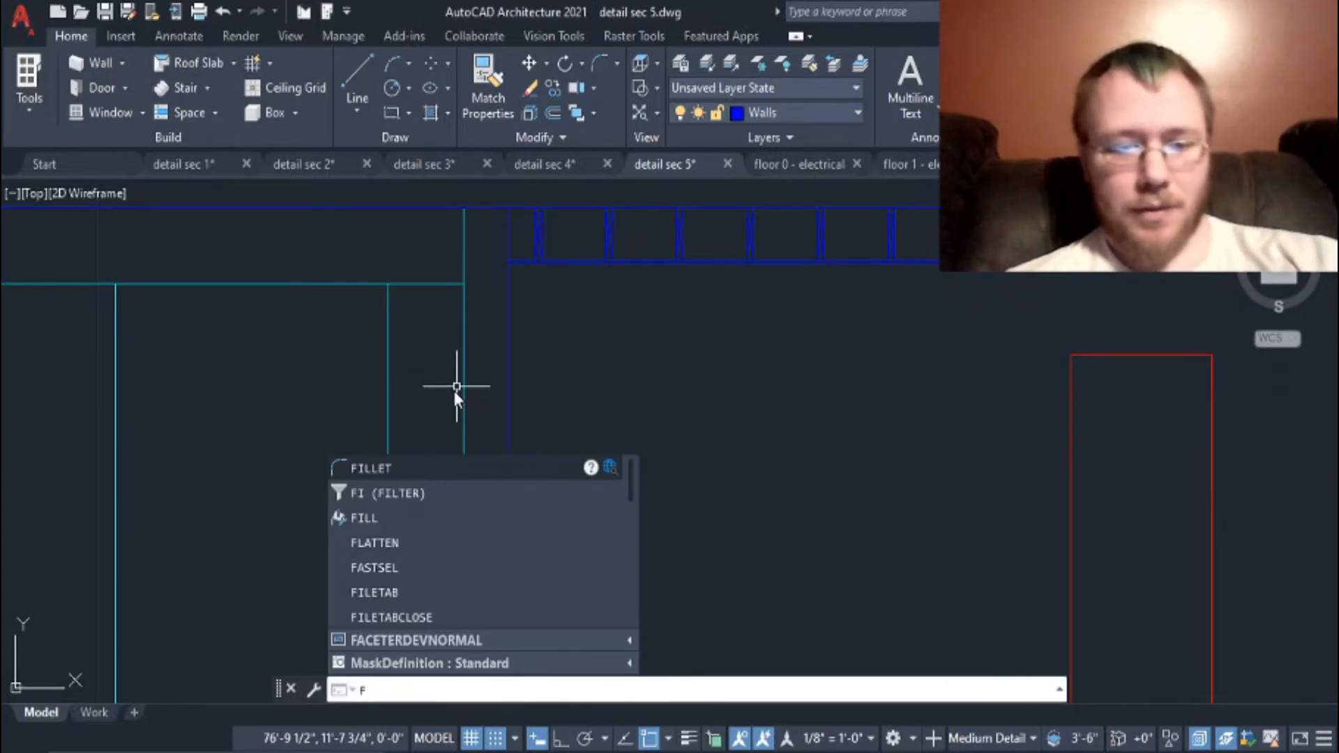
key("Escape")
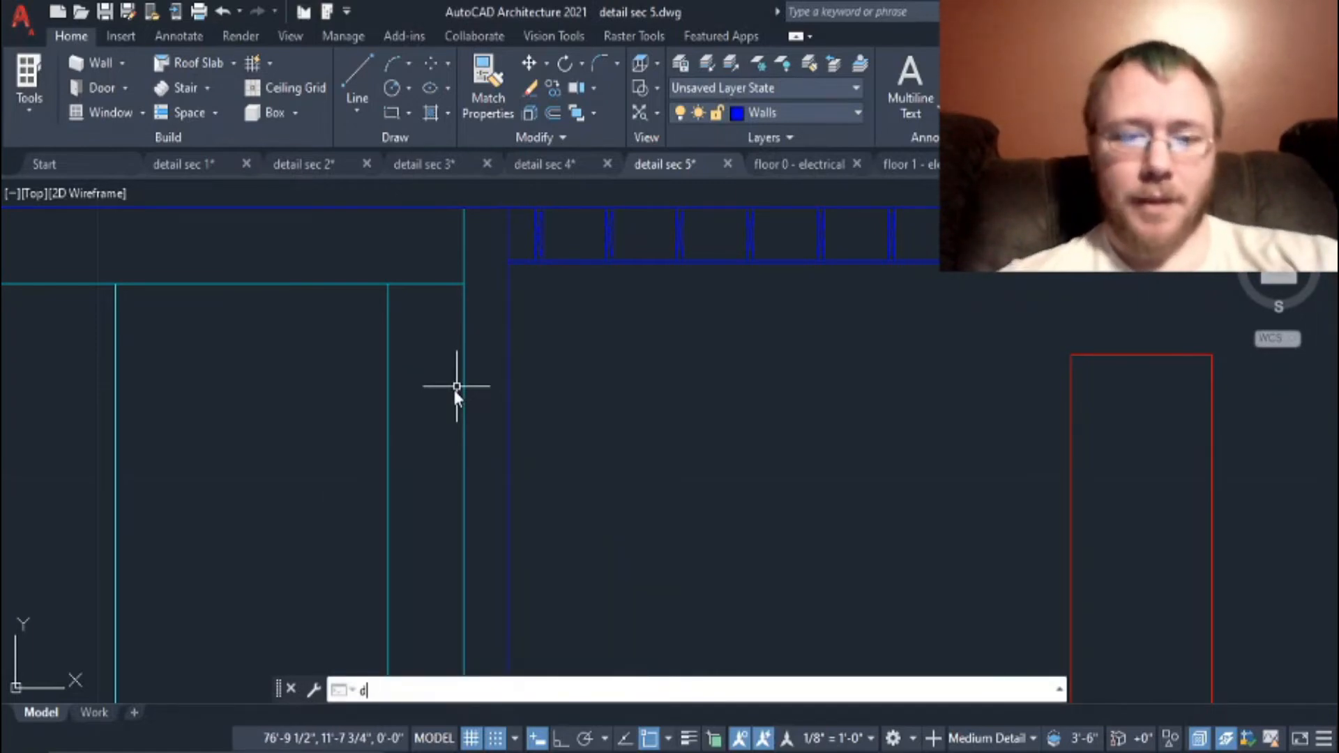
type("di")
key("Return")
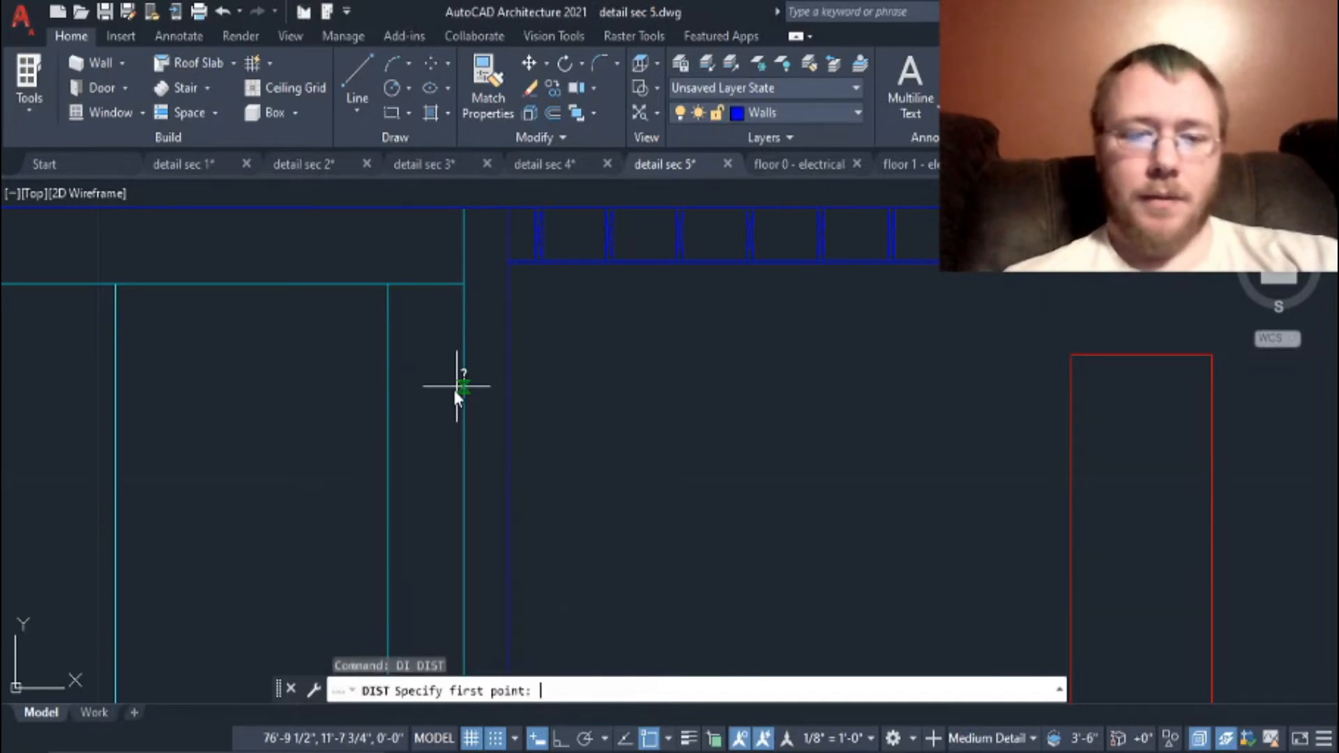
left_click(463, 383)
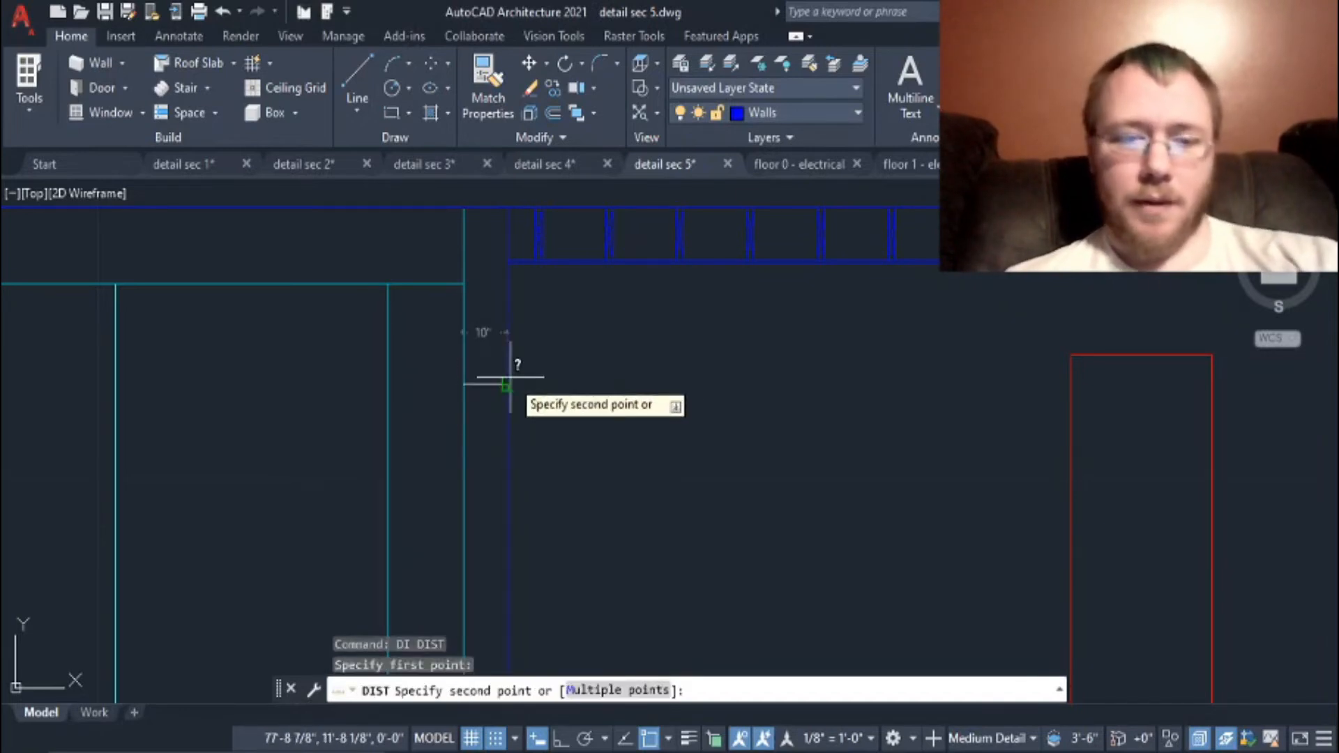
key("Escape")
Step: Measure the width of the footing around the three rebar dots below the basement room's left wall
scroll(499, 373, "down", 3)
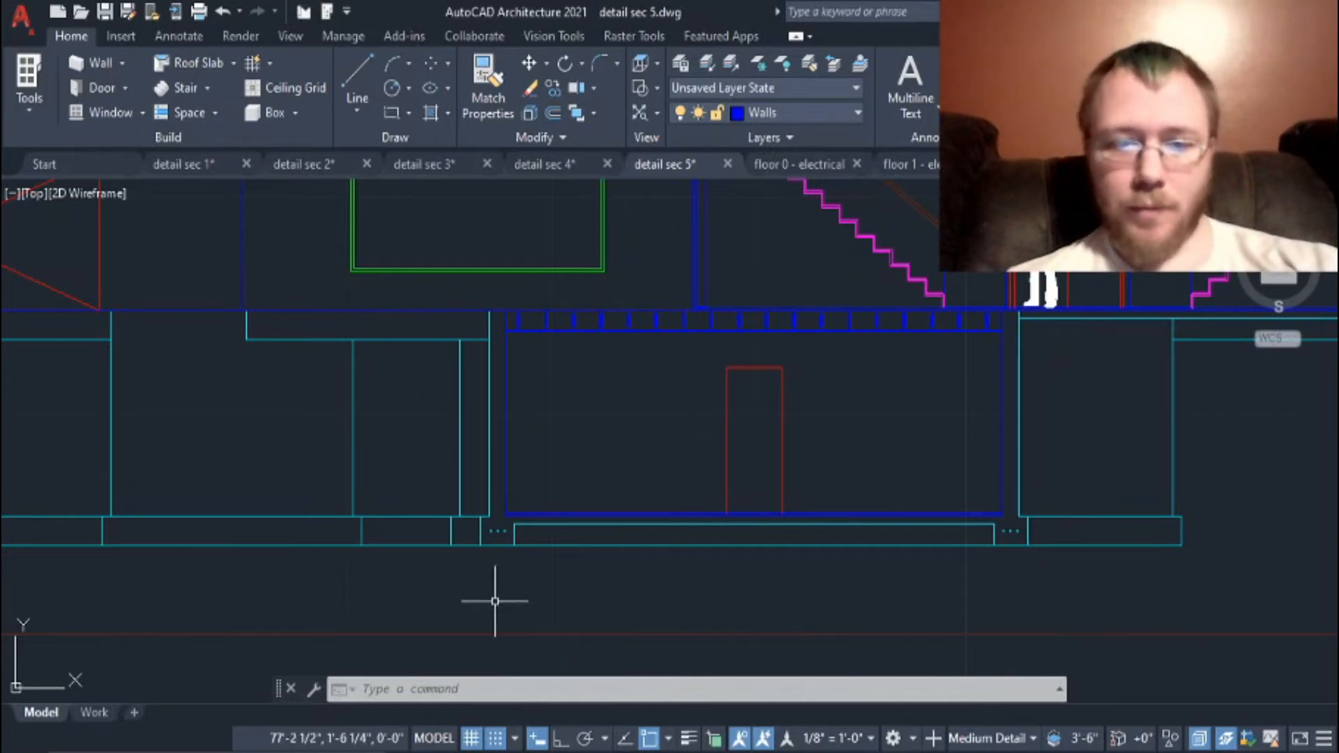
scroll(496, 528, "up", 4)
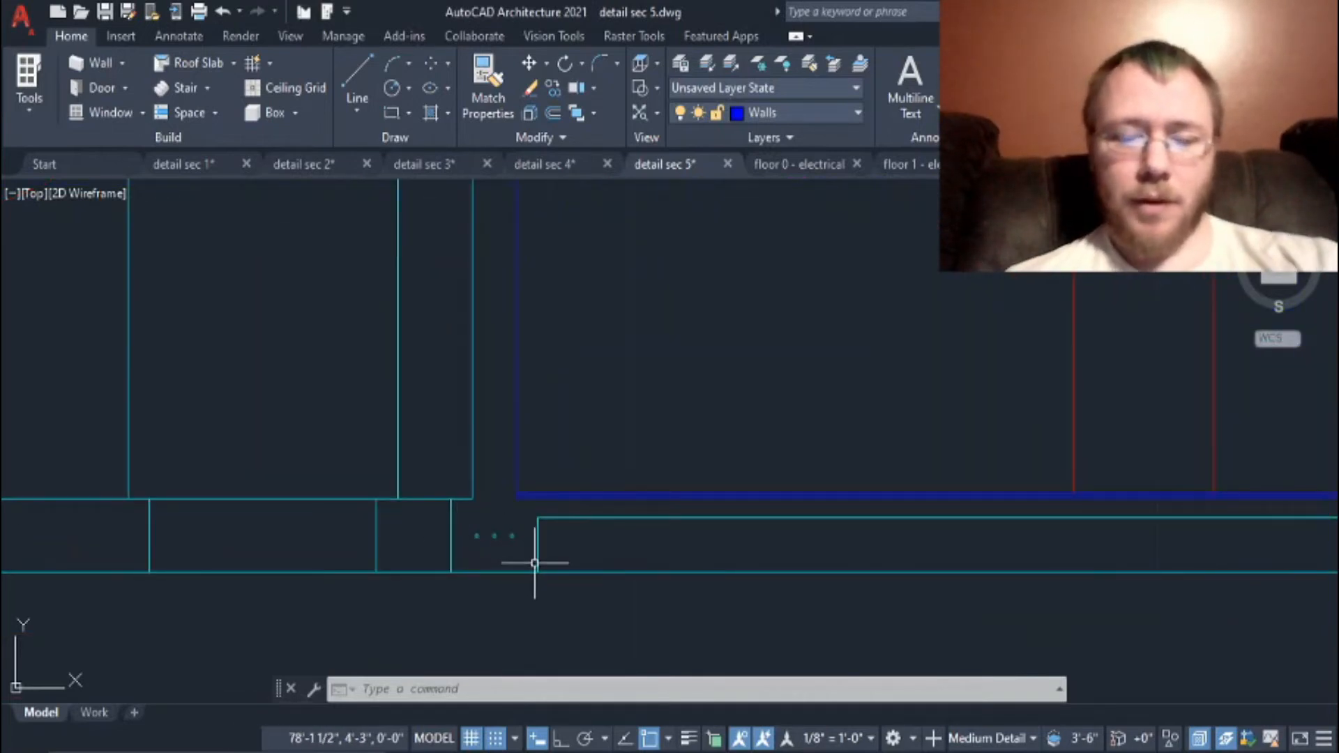
type("dist")
key("Return")
left_click(537, 545)
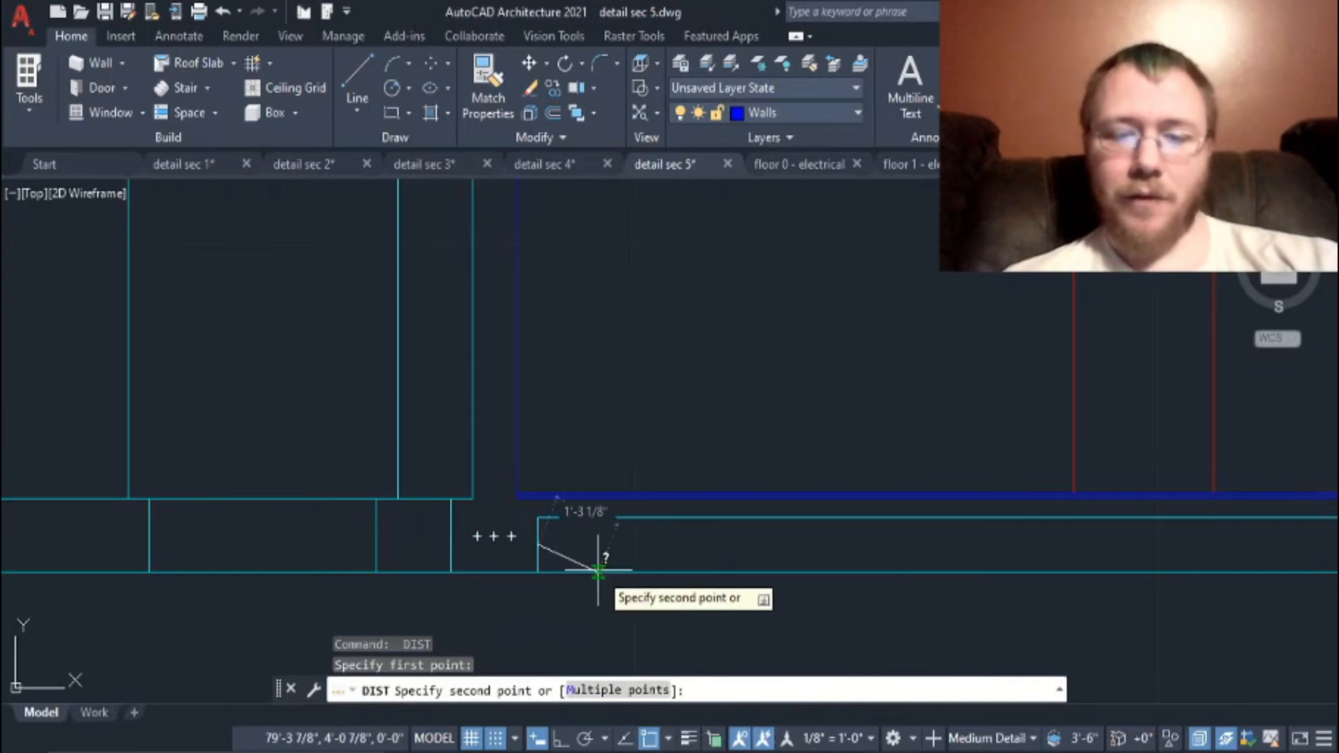
left_click(452, 546)
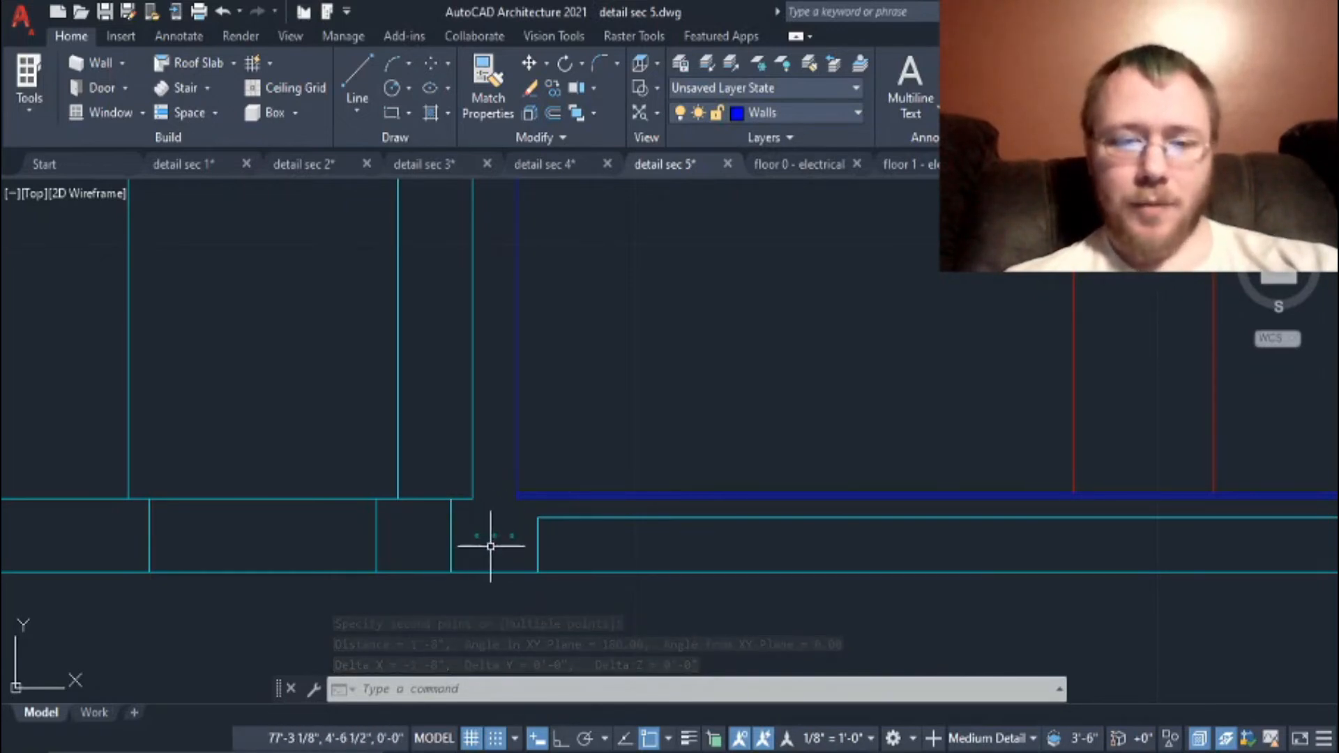
Step: Switch to the detail sec 1 drawing and show its model space
scroll(1043, 551, "down", 3)
middle_click_drag(1177, 594, 942, 542)
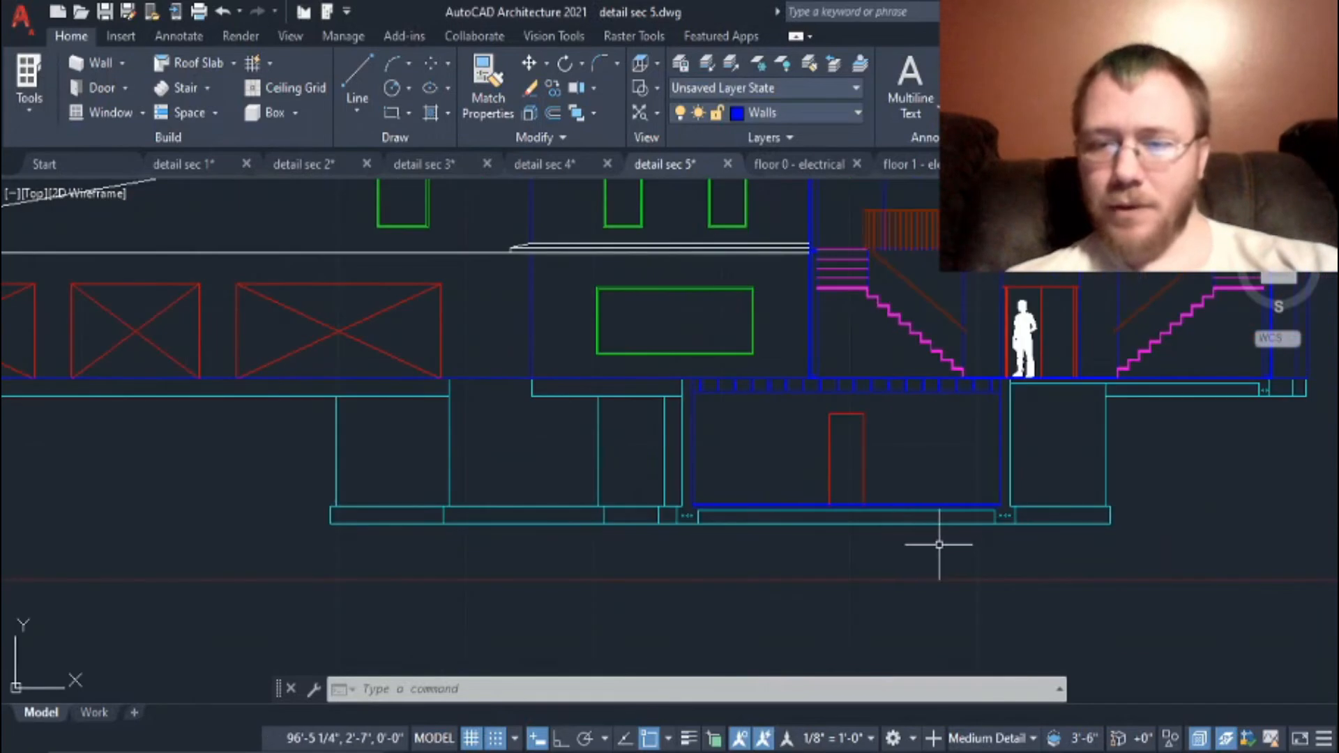
scroll(574, 524, "down", 3)
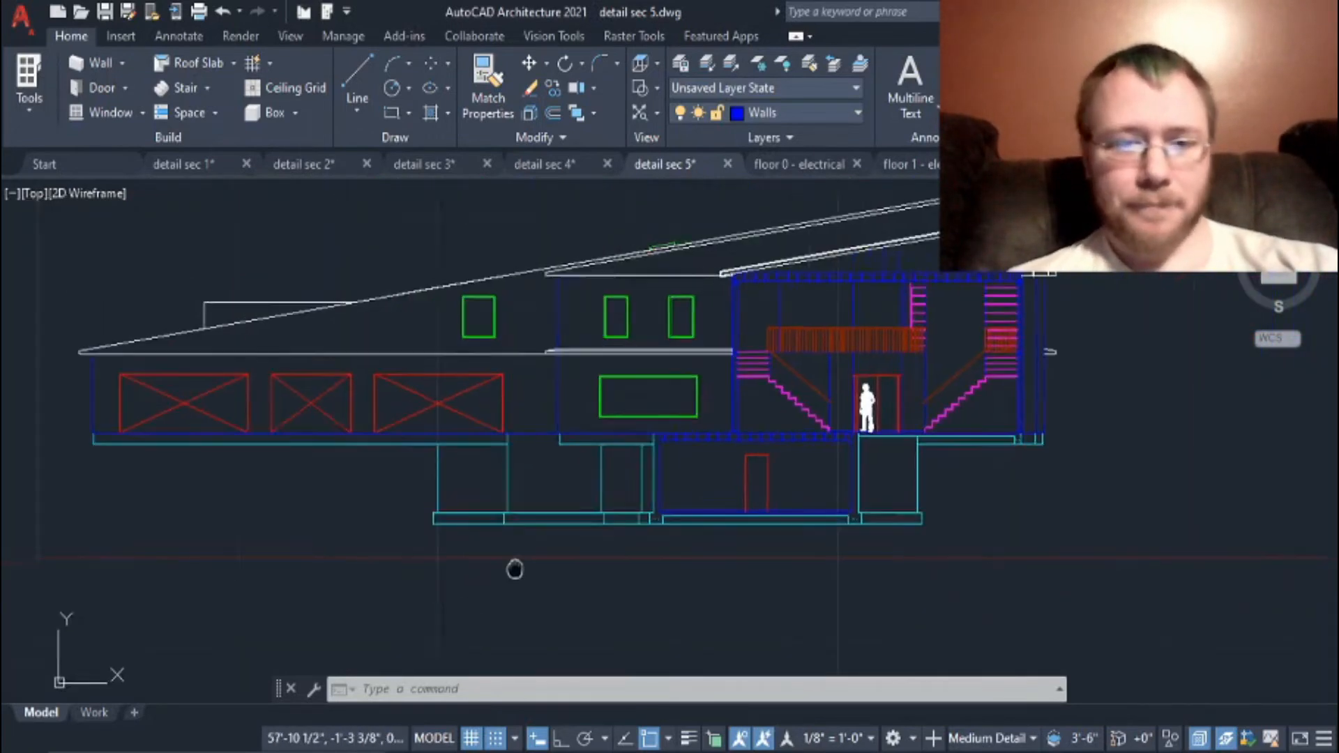
middle_click_drag(514, 565, 645, 539)
scroll(676, 547, "down", 3)
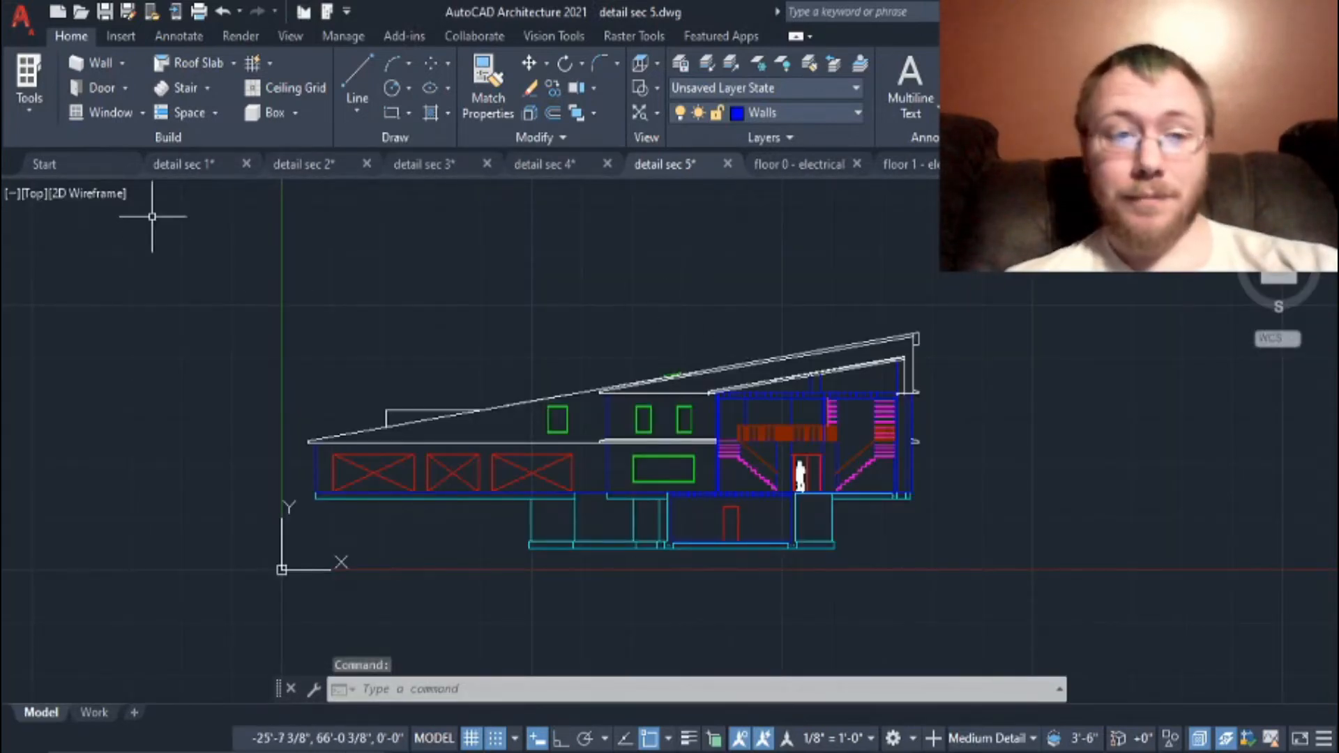
left_click(178, 164)
left_click(43, 711)
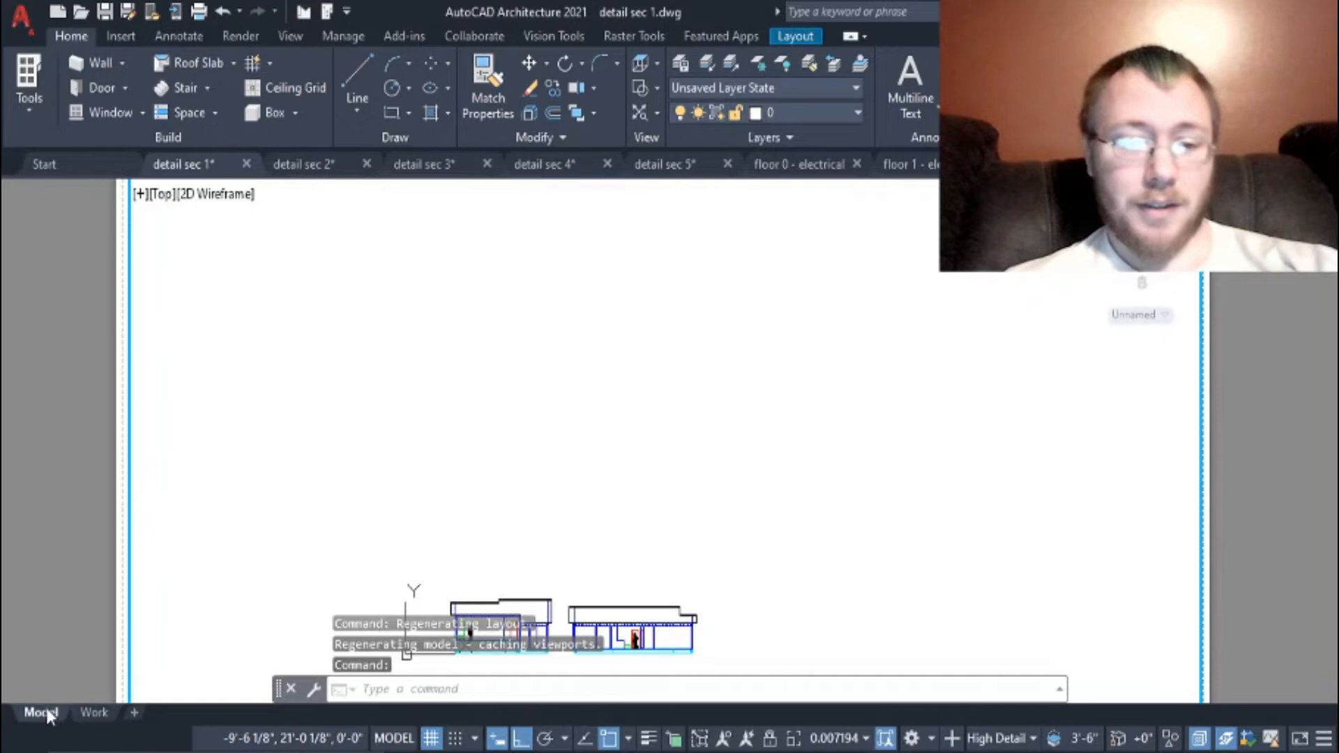
Step: Join the green window lines beside the person in the left section into one polyline
middle_click_drag(603, 510, 661, 488)
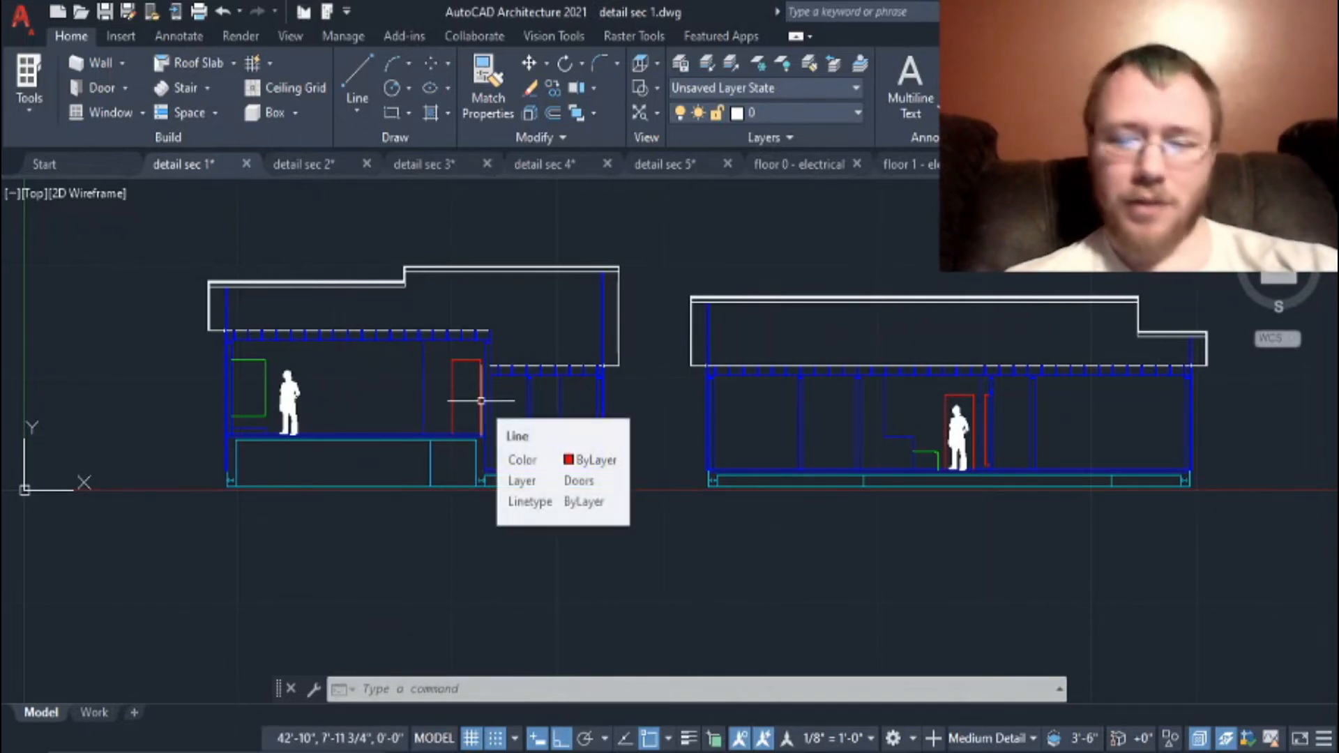
scroll(250, 380, "up", 2)
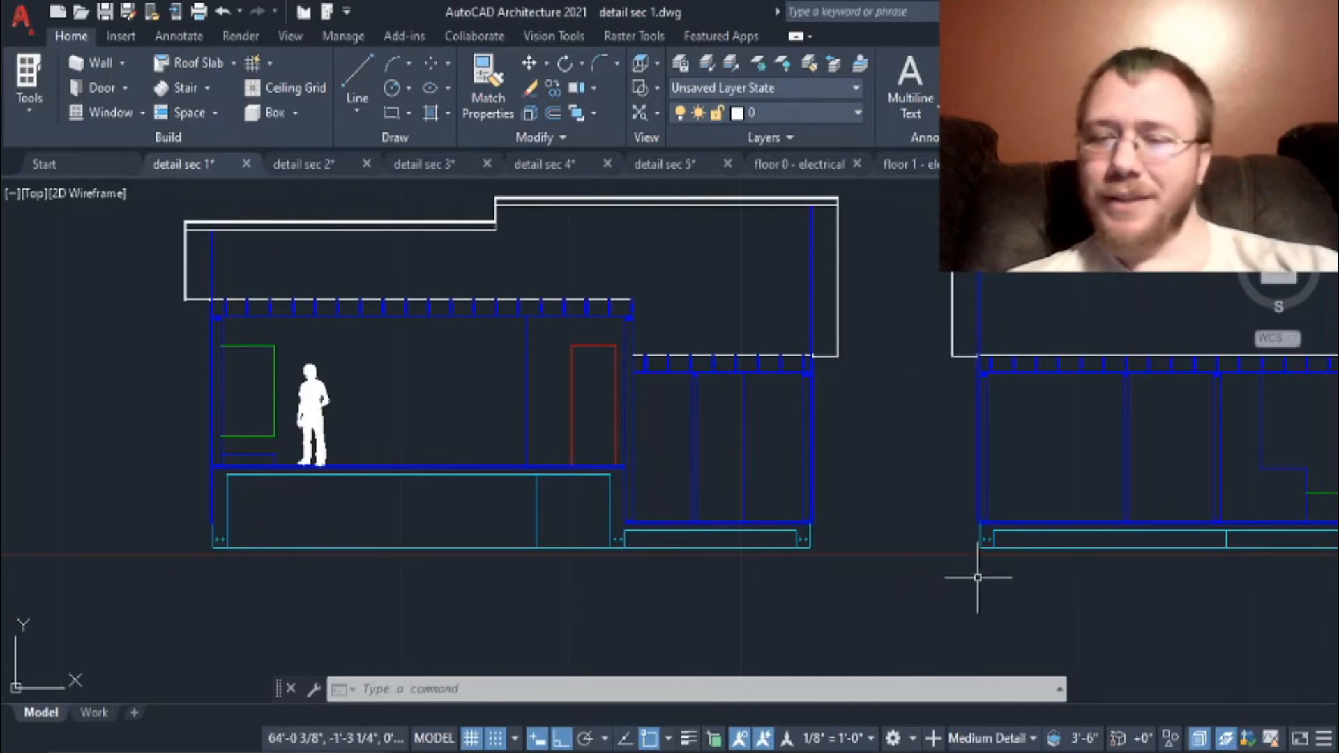
mouse_move(1018, 566)
middle_mouse_down()
mouse_move(855, 537)
mouse_move(630, 535)
mouse_move(983, 561)
middle_mouse_up()
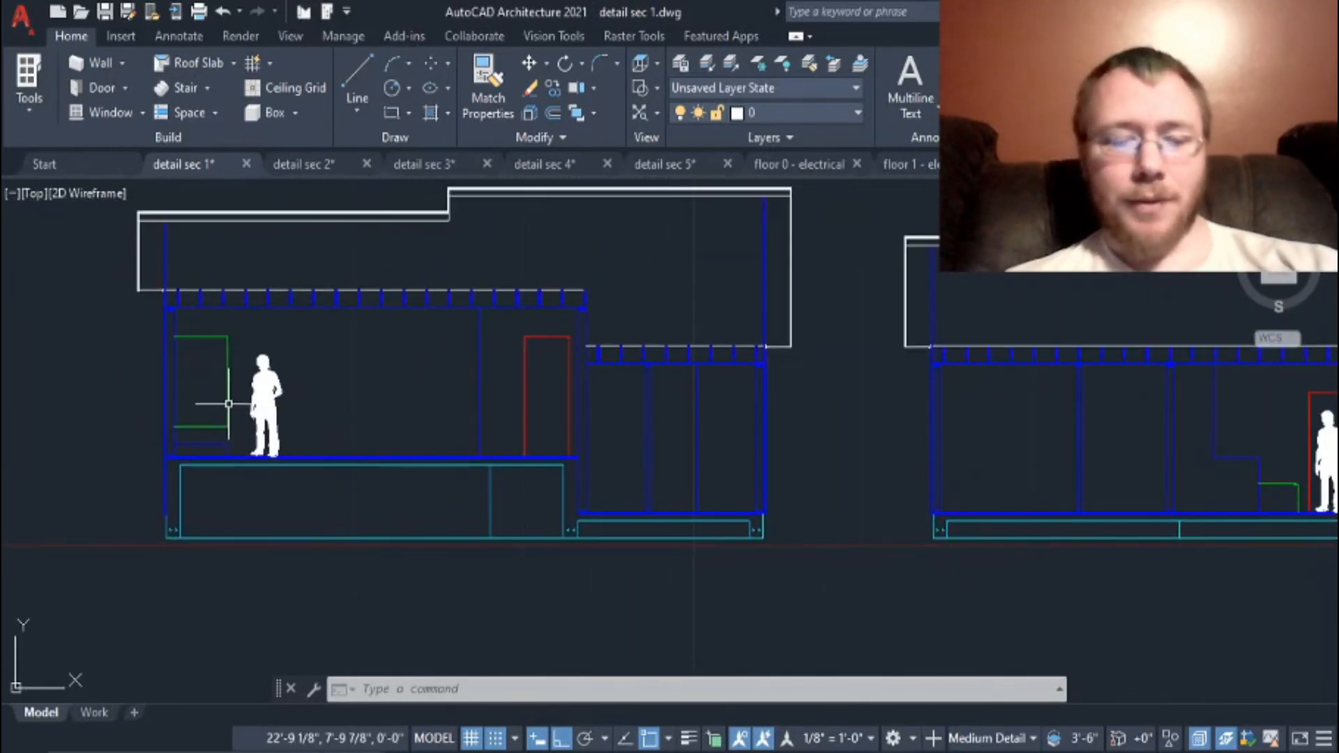
scroll(229, 403, "up", 2)
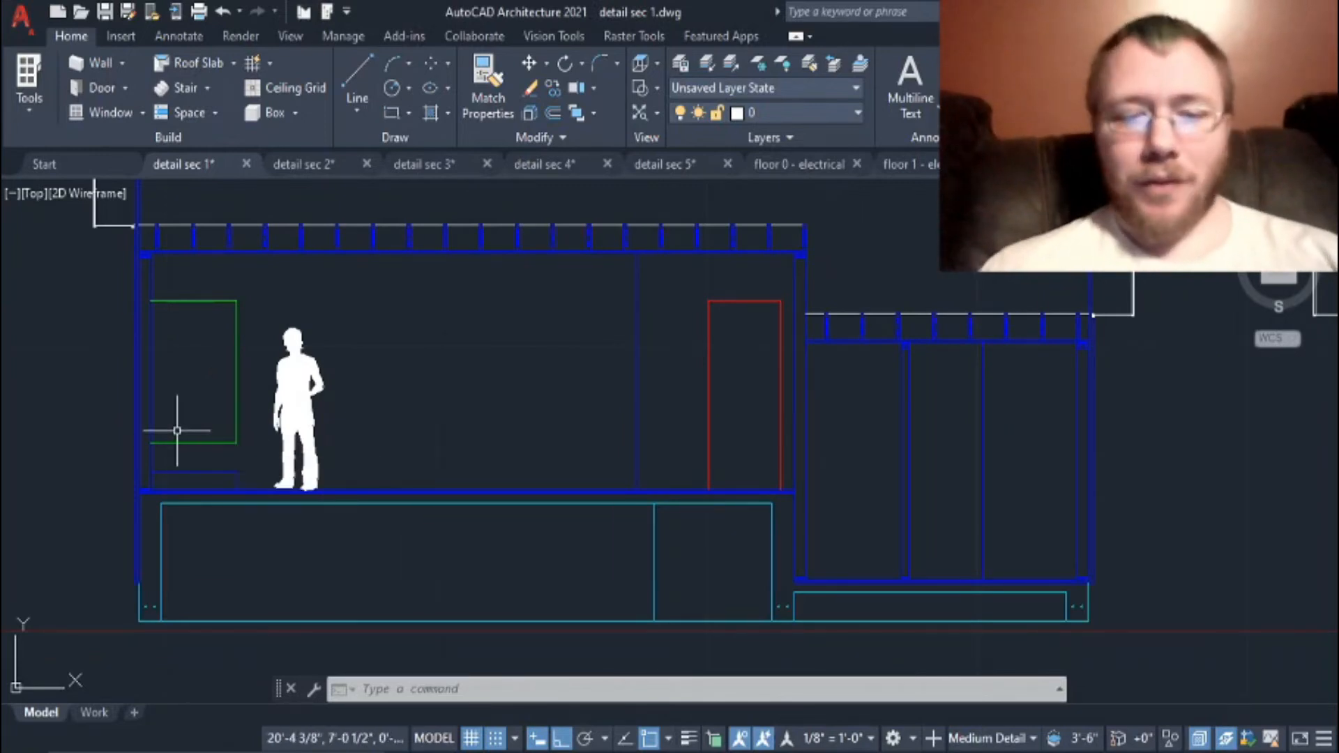
scroll(240, 419, "up", 2)
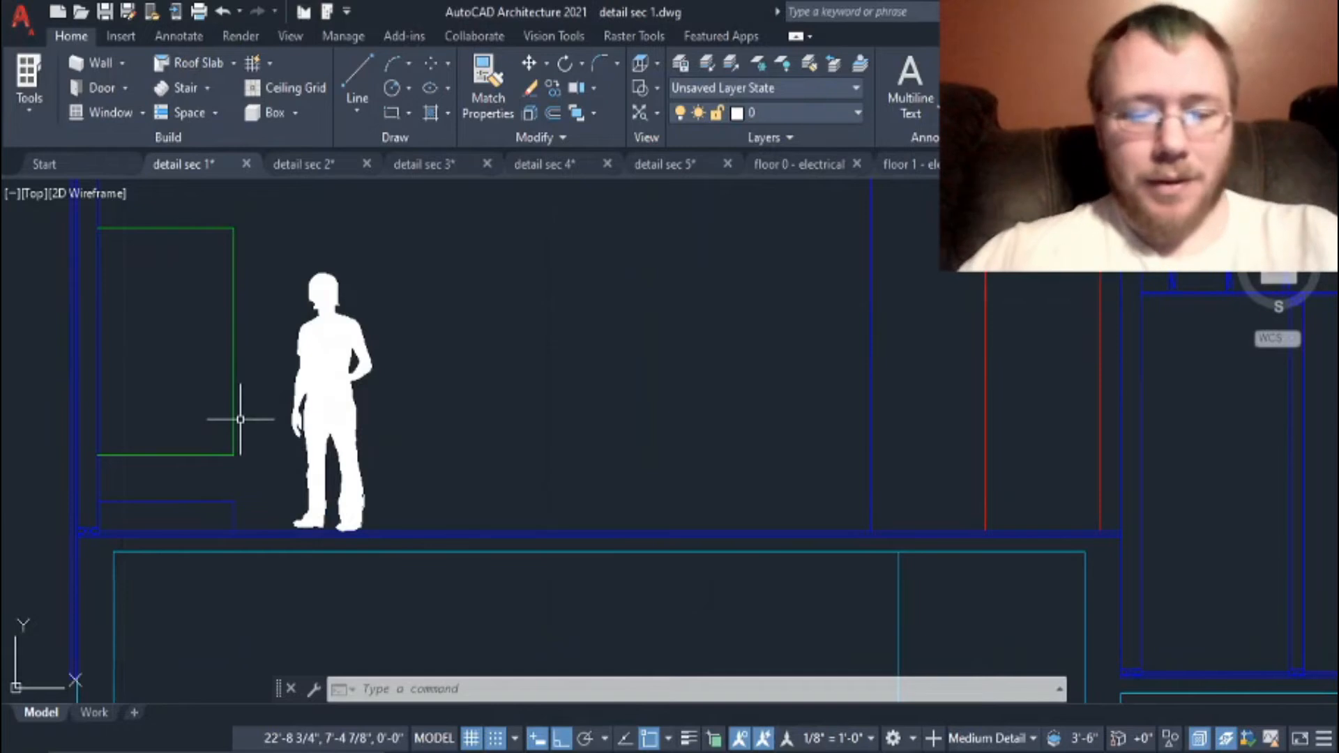
left_click(282, 475)
left_click(186, 208)
type("j")
key("Return")
Step: Join the red outline lines of the door in the left section and the two doors in the right section into polylines
scroll(1047, 391, "down", 3)
left_click(1103, 365)
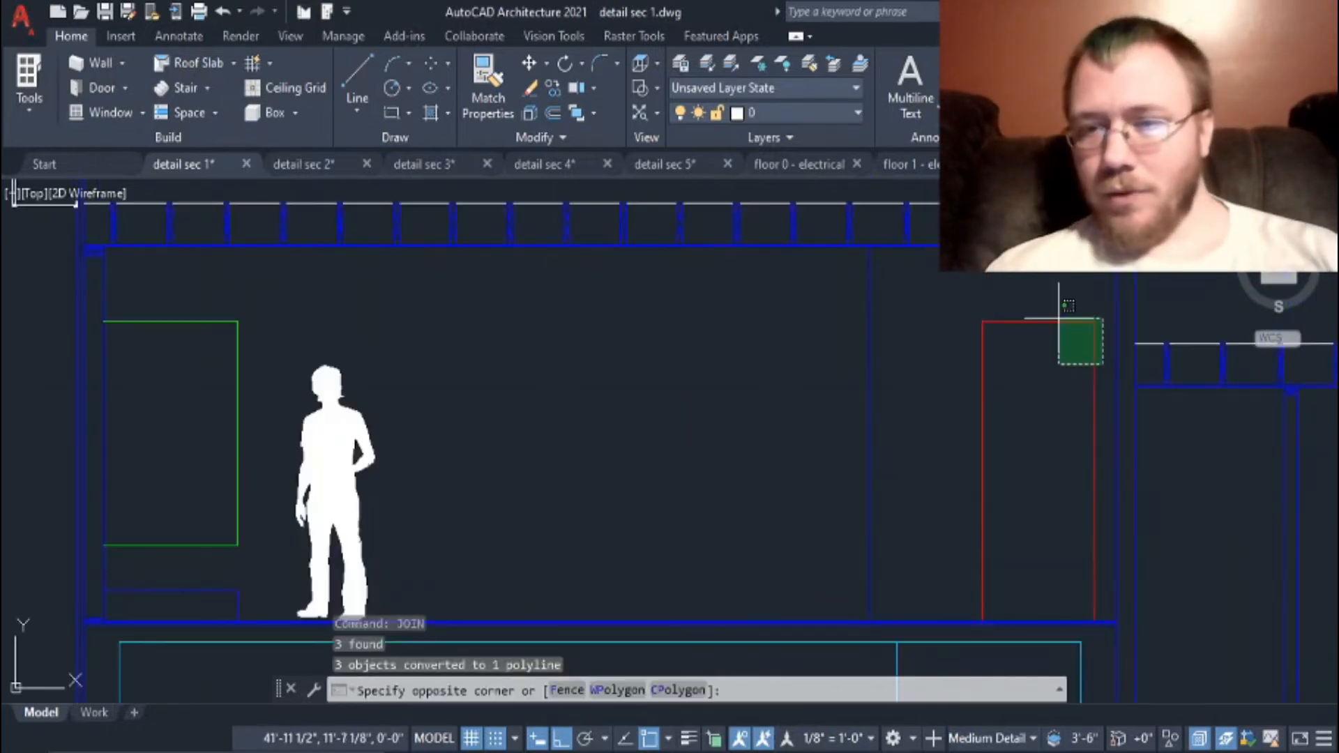
left_click(966, 307)
scroll(966, 306, "down", 3)
scroll(883, 290, "up", 4)
left_click(825, 374)
left_click(619, 285)
left_click(885, 307)
left_click(960, 463)
scroll(807, 522, "down", 8)
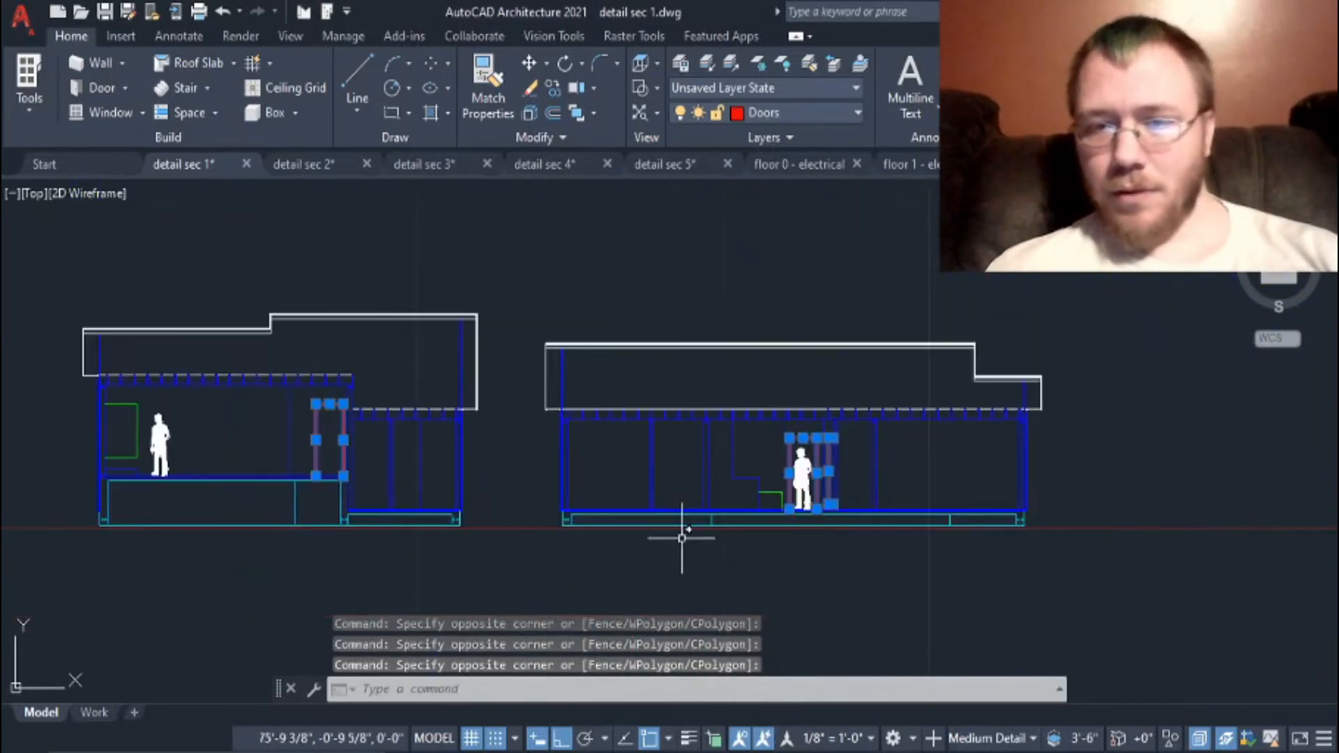
scroll(652, 514, "up", 4)
type("jo")
key("Return")
Step: Offset the green window outline 1.5 inches inward to form its frame
middle_click_drag(327, 372, 539, 419)
type("o")
key("Return")
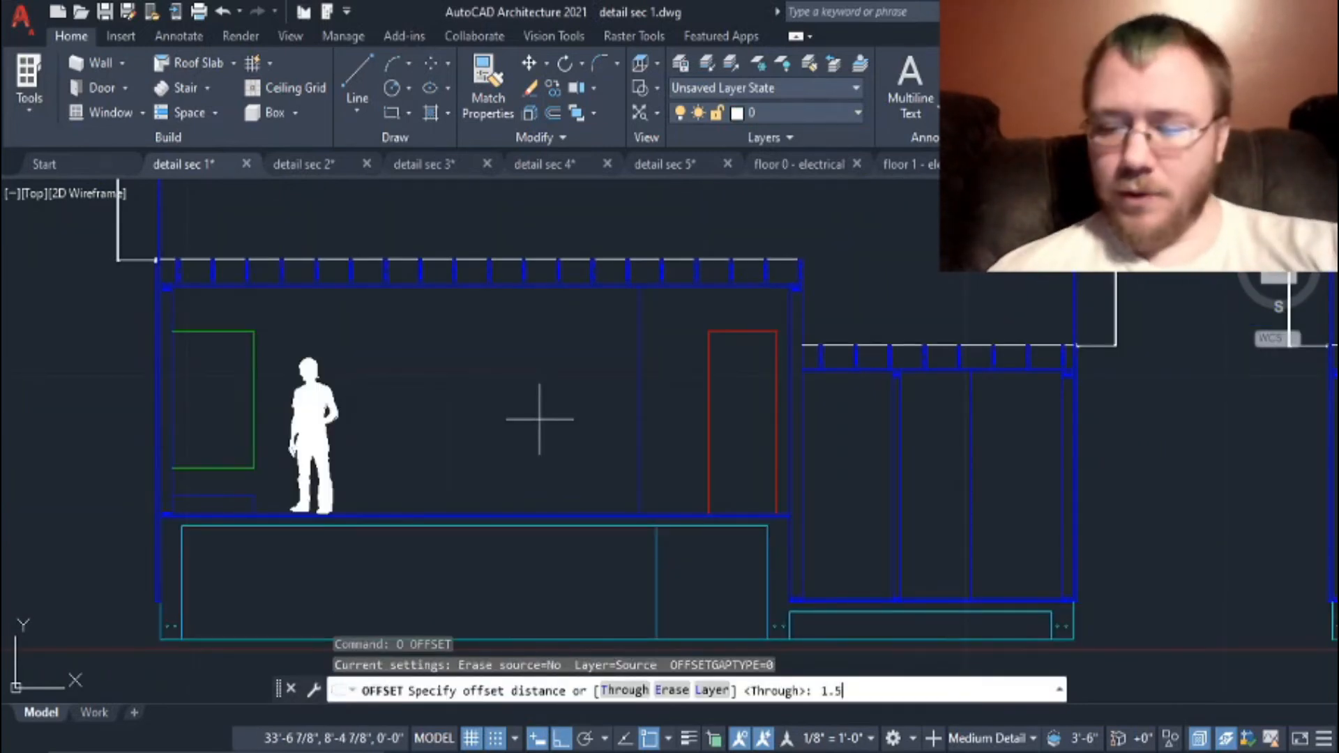
key("Return")
left_click(254, 370)
left_click(233, 376)
scroll(234, 376, "up", 2)
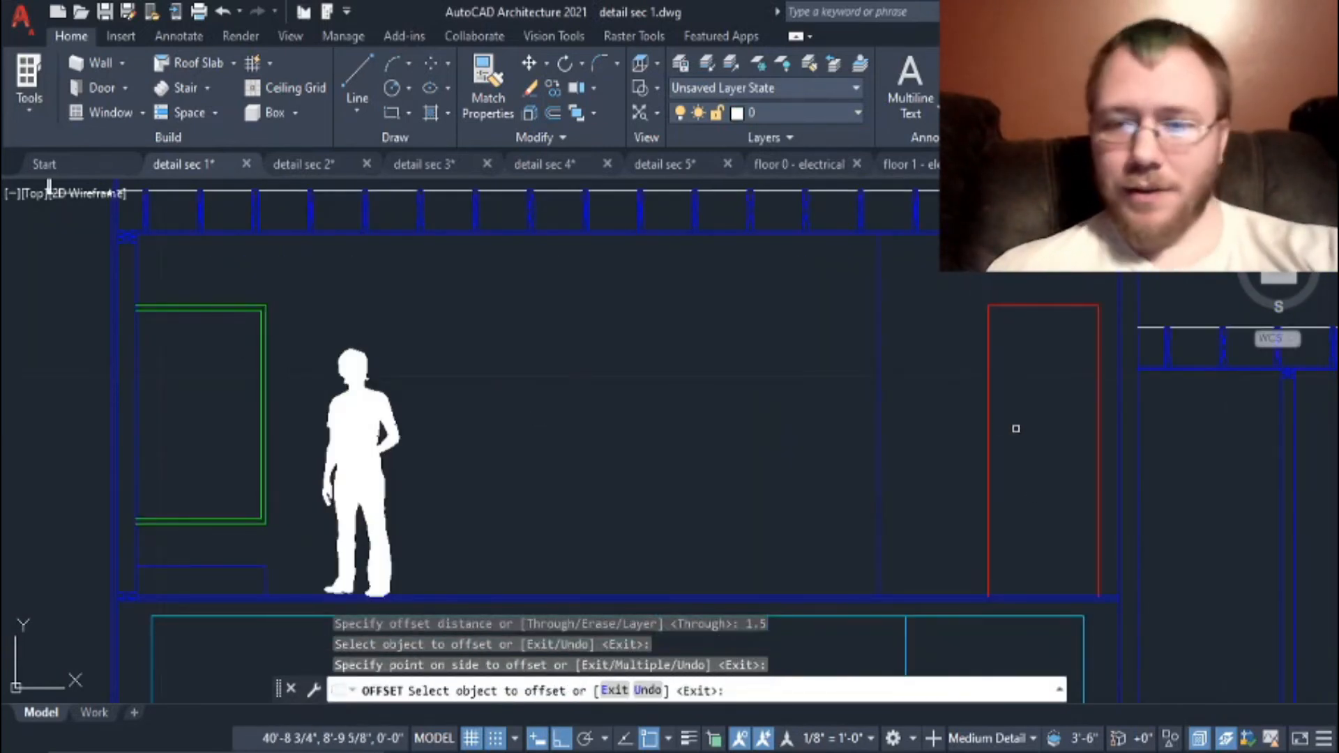
Step: Offset the three red door outlines inward by the same 1.5 inch distance
left_click(988, 429)
left_click(1031, 447)
middle_click_drag(1042, 466, 672, 407)
scroll(837, 380, "up", 4)
left_click(854, 378)
left_click(864, 413)
left_click(963, 409)
left_click(1099, 480)
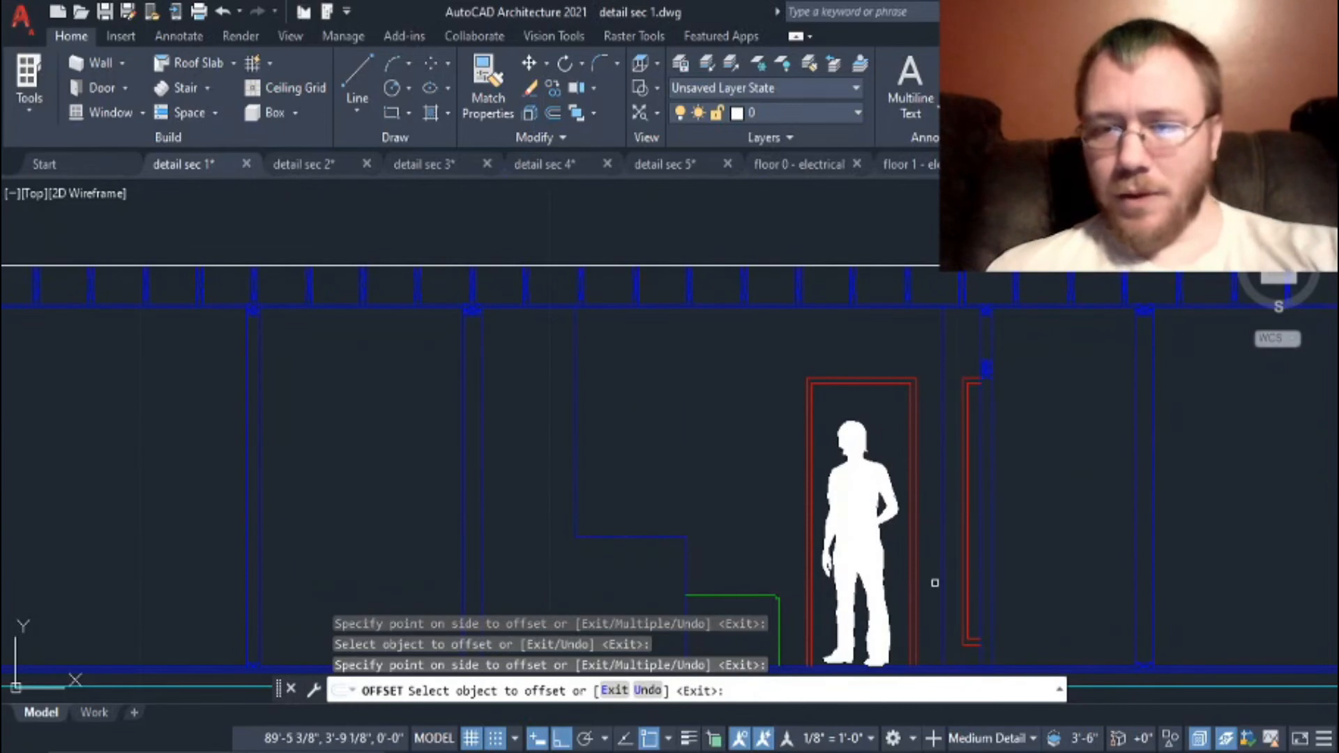
key("Escape")
Step: Make Doors the current layer and draw a 2.5 inch diameter circle in the space beside the left section's door
scroll(935, 582, "down", 3)
type("c")
key("Return")
left_click(802, 112)
left_click(760, 286)
scroll(289, 408, "up", 4)
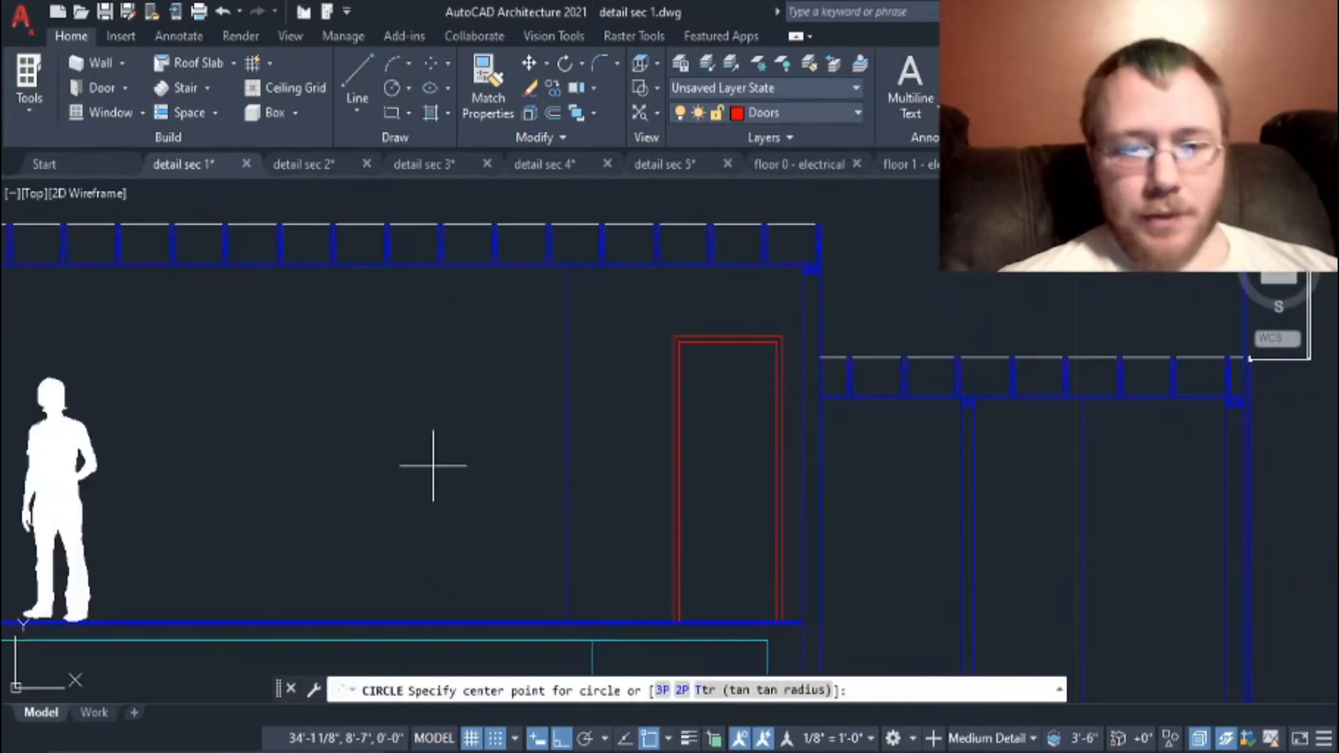
left_click(433, 465)
type("d")
key("Return")
type("2.5")
key("Return")
scroll(442, 466, "up", 4)
scroll(442, 466, "down", 2)
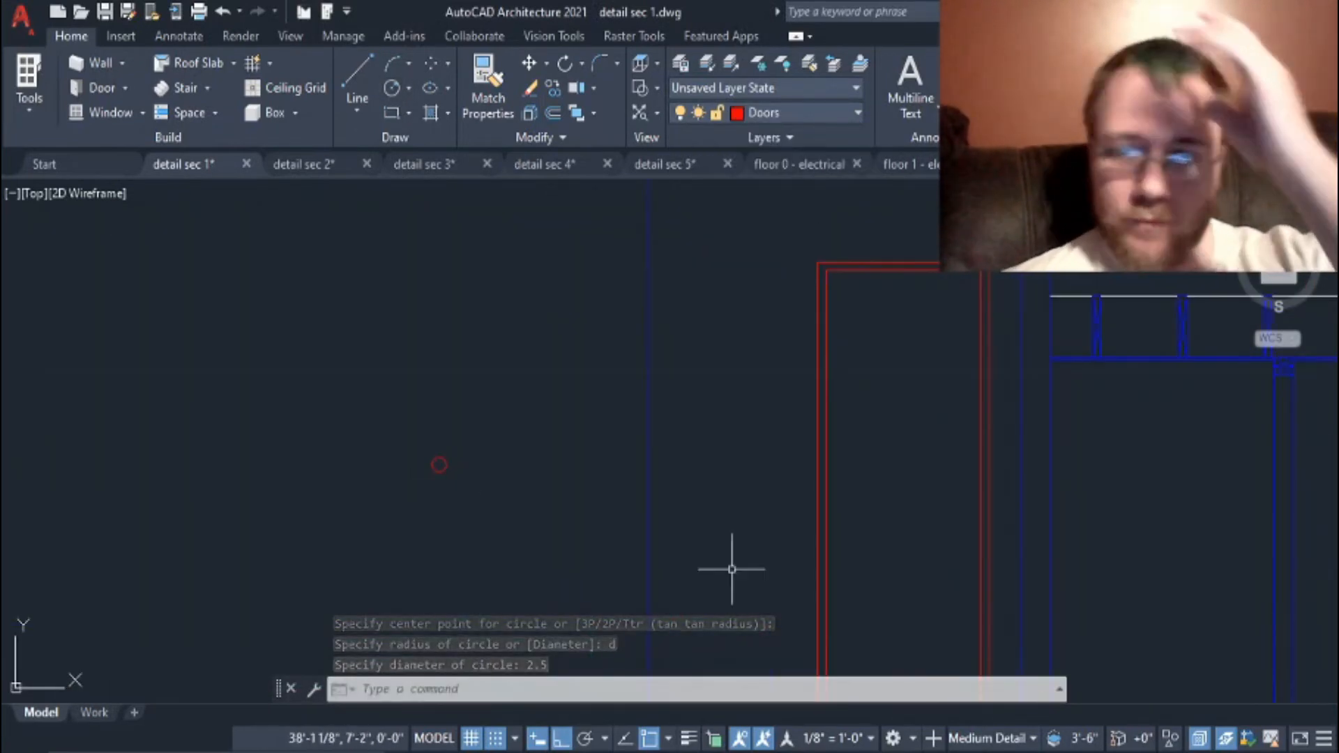
Step: Offset the inner frame lines of the doors another 3 inches inward, starting with the left section's door
type("o")
key("Return")
type("3")
key("Return")
left_click(827, 491)
left_click(857, 491)
scroll(857, 491, "down", 4)
left_click(782, 441)
left_click(818, 440)
left_click(823, 442)
scroll(823, 442, "down", 4)
scroll(505, 452, "up", 4)
scroll(722, 483, "down", 8)
scroll(396, 502, "up", 4)
key("Escape")
Step: Offset the floor line below the left section's door 36 inches upward as a knob-height guide
key("Return")
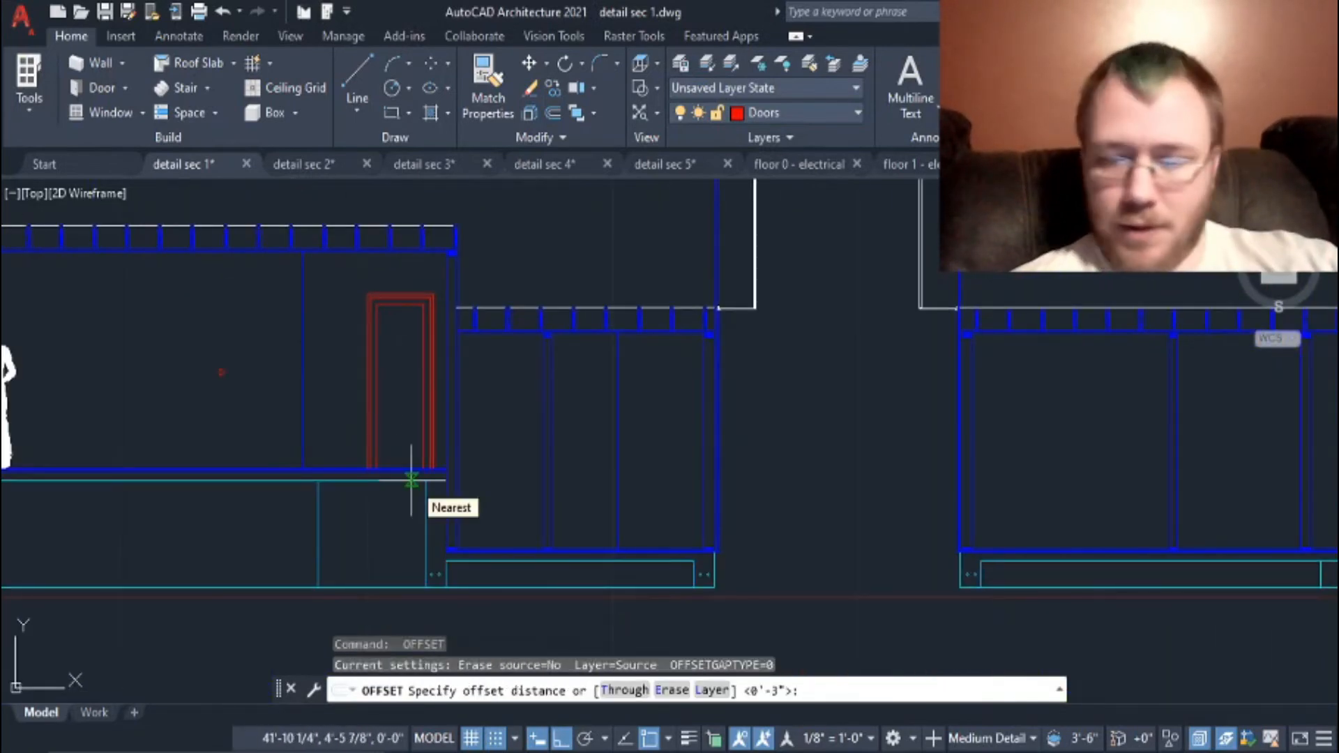
type("36")
key("Return")
scroll(412, 476, "up", 5)
left_click(385, 416)
left_click(404, 360)
scroll(404, 359, "down", 8)
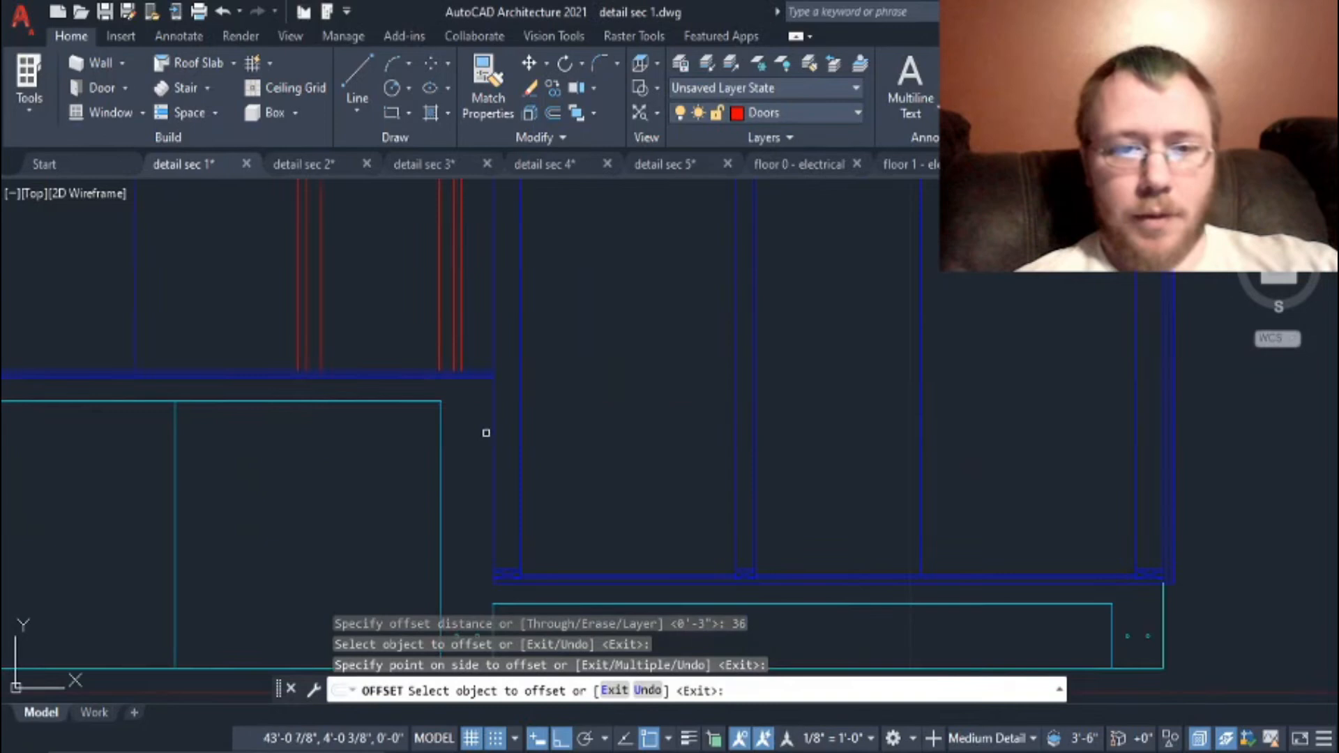
scroll(708, 347, "up", 7)
key("Escape")
Step: Move the small circle to where the guide line crosses the left side of the door's innermost outline
scroll(684, 391, "down", 8)
scroll(73, 350, "up", 5)
left_click(88, 370)
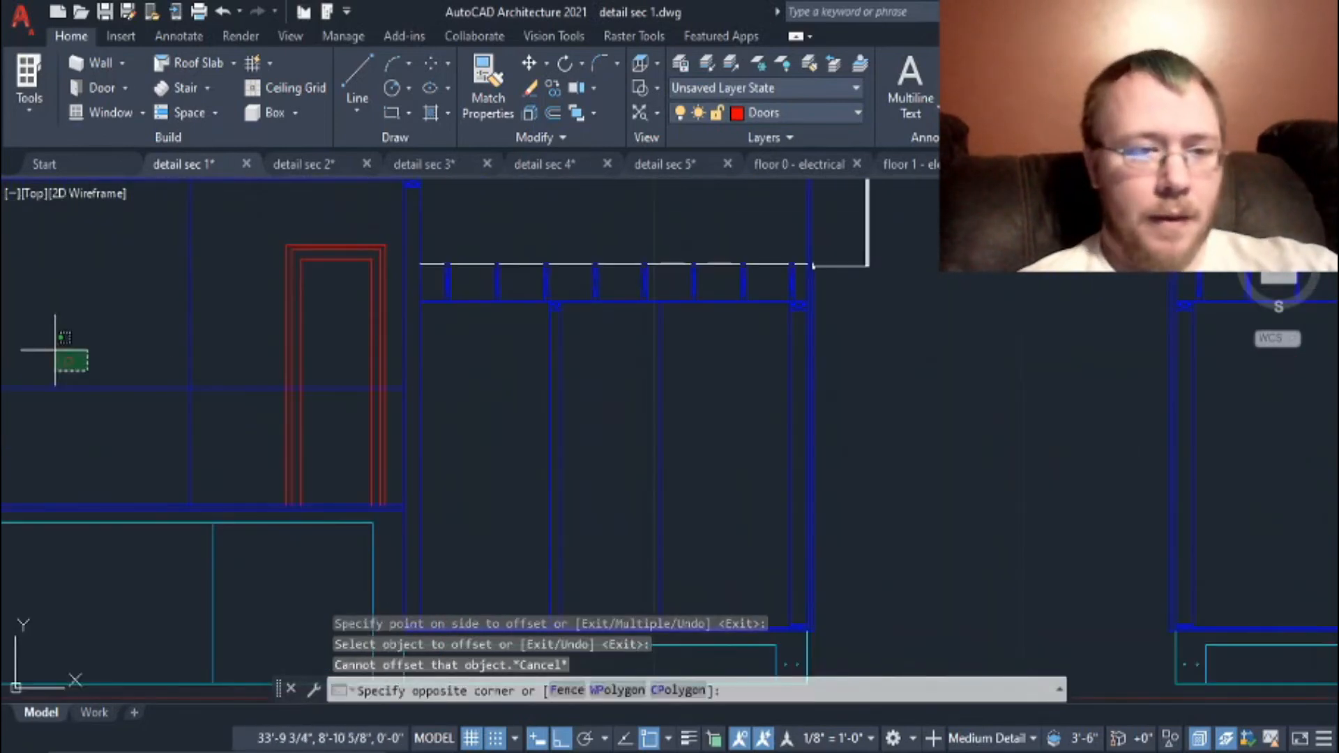
left_click(55, 354)
key("ctrl+c")
scroll(55, 354, "up", 7)
left_click(110, 382)
scroll(688, 481, "up", 4)
left_click(653, 461)
key("Escape")
Step: Delete the horizontal guide line and the innermost offset outline of the left section's door
scroll(692, 505, "down", 4)
left_click(732, 517)
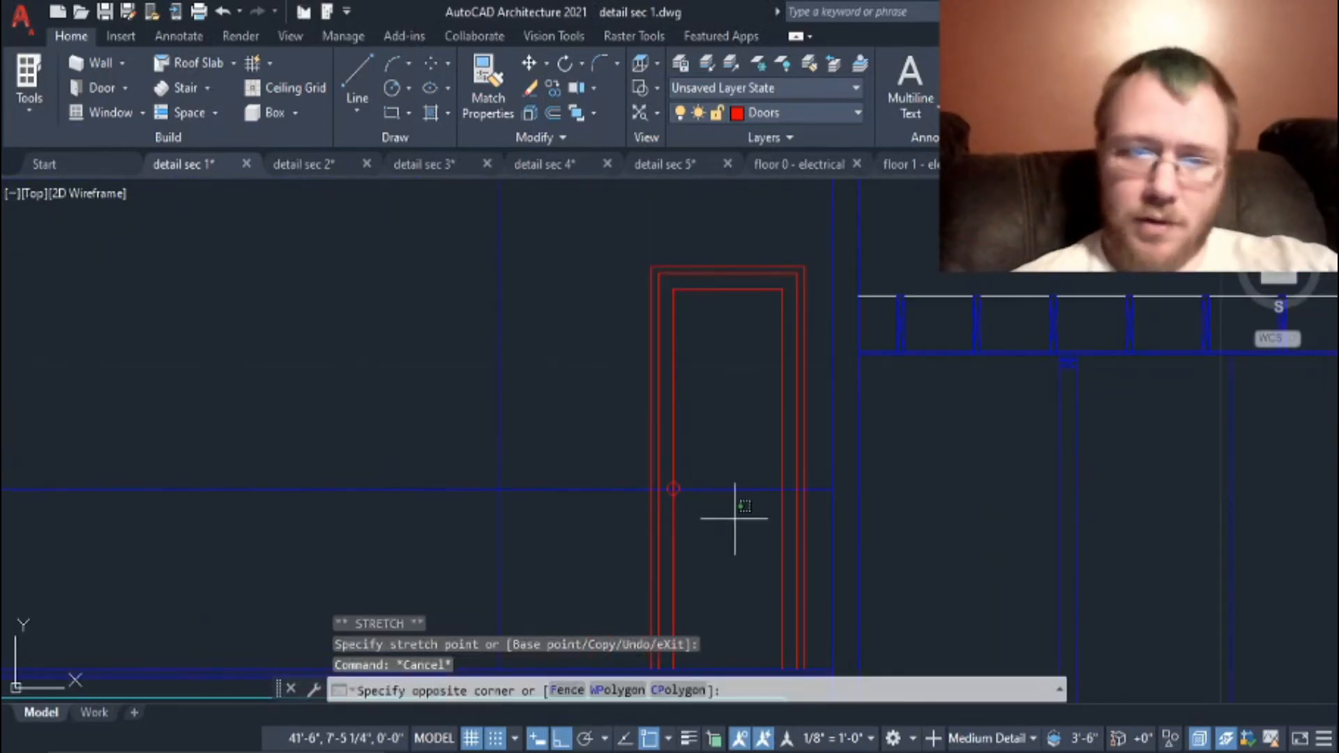
left_click(699, 449)
key("Delete")
left_click(692, 440)
scroll(1015, 575, "down", 4)
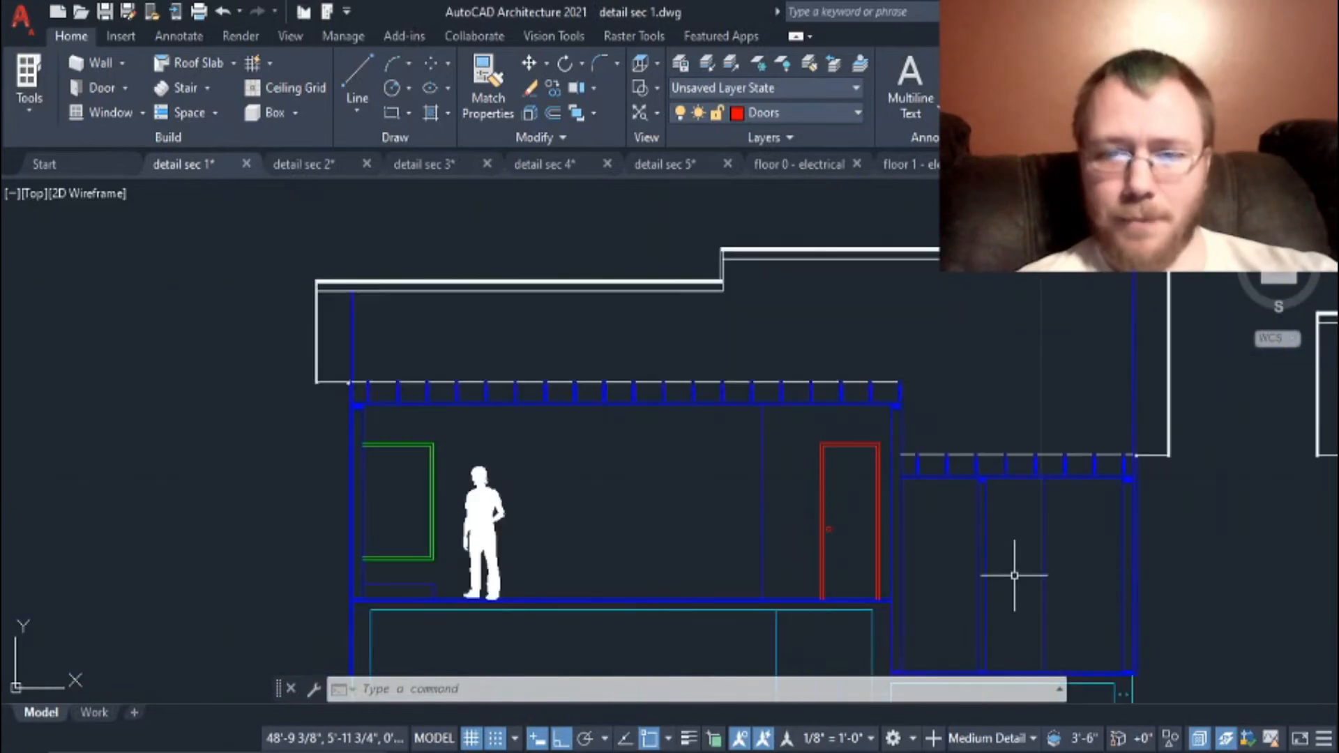
Step: Paste a copy of the door knob circle into the right section and move it to the door's innermost outline
middle_click_drag(1179, 566, 443, 487)
key("ctrl+v")
left_click(803, 480)
scroll(813, 479, "up", 6)
left_click(789, 469)
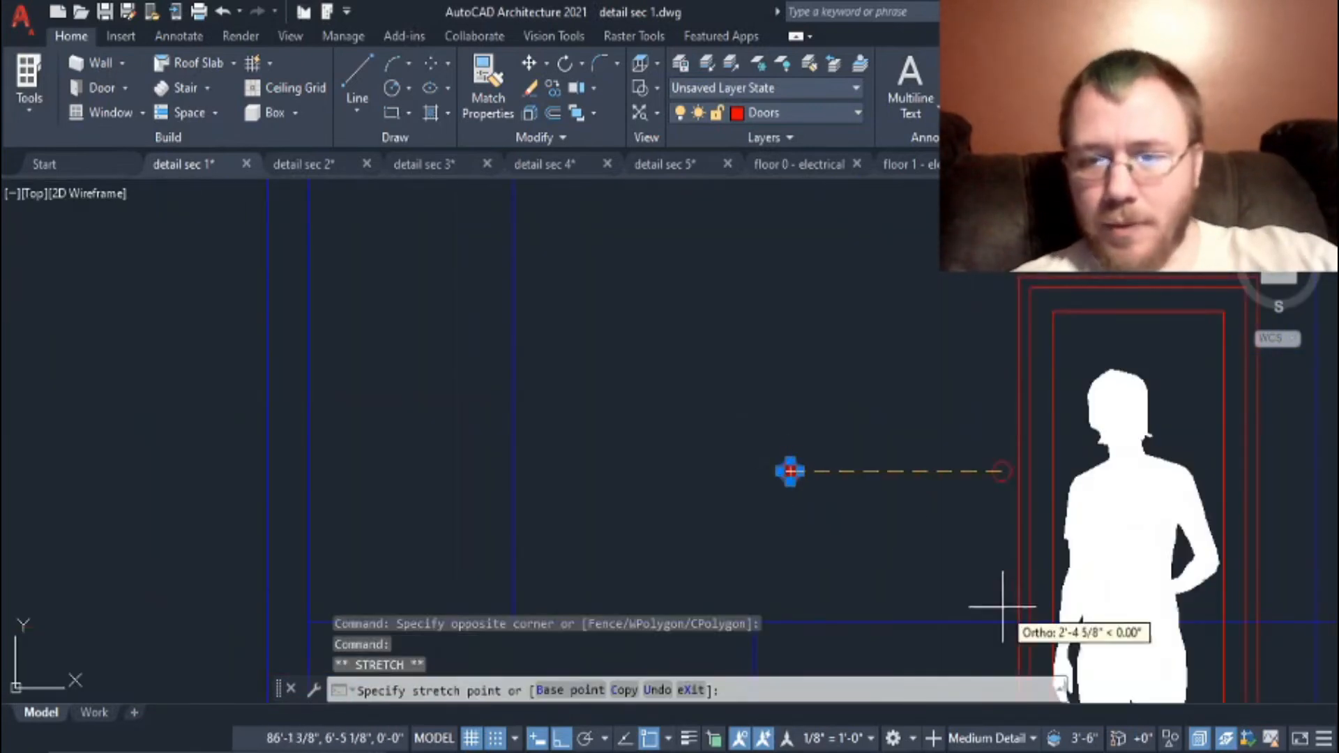
scroll(1096, 456, "up", 6)
left_click(1015, 524)
key("Escape")
Step: Delete the innermost offset outline of the right section's door
left_click(611, 567)
left_click(978, 362)
key("Delete")
scroll(990, 391, "down", 3)
type("tr")
left_click(964, 358)
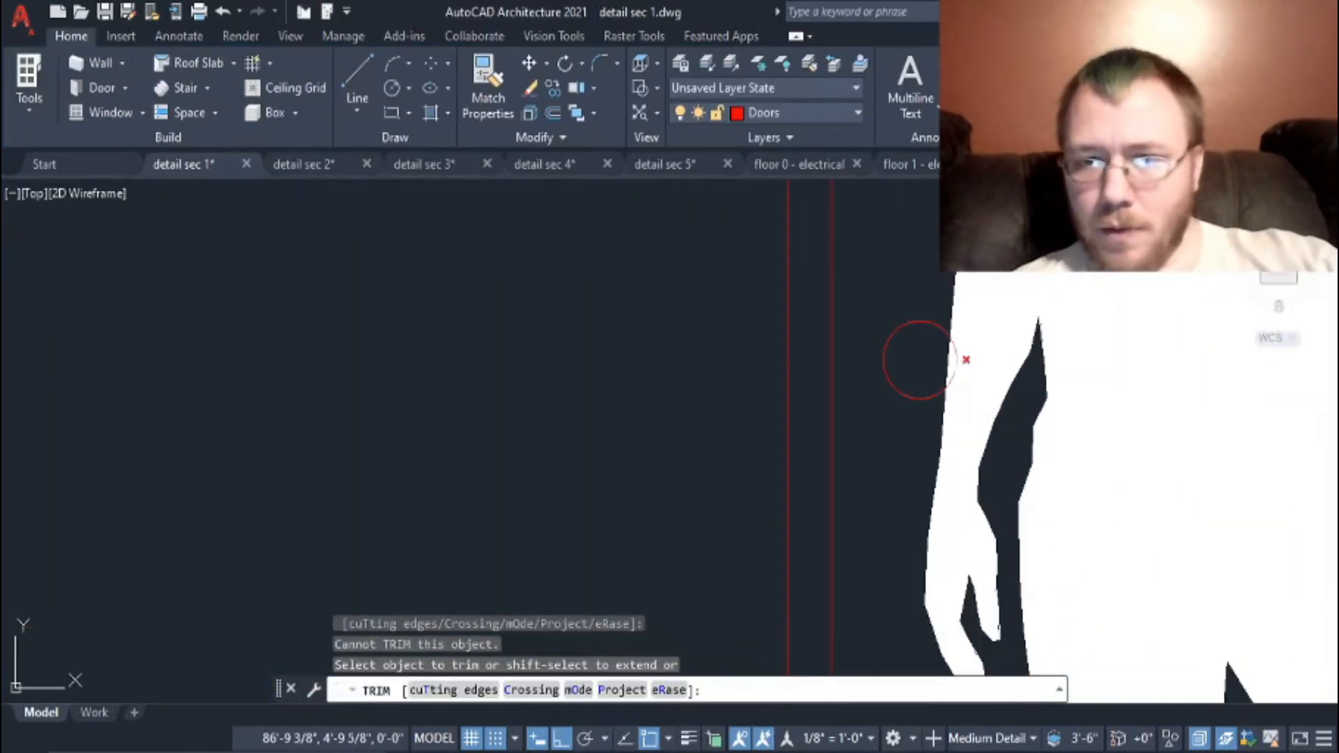
key("Escape")
Step: Check the floor plan around the rooms in the floor 1 - electrical drawing, and return to detail sec 1
scroll(1075, 488, "down", 8)
scroll(1165, 524, "down", 3)
left_click(906, 164)
scroll(720, 248, "up", 5)
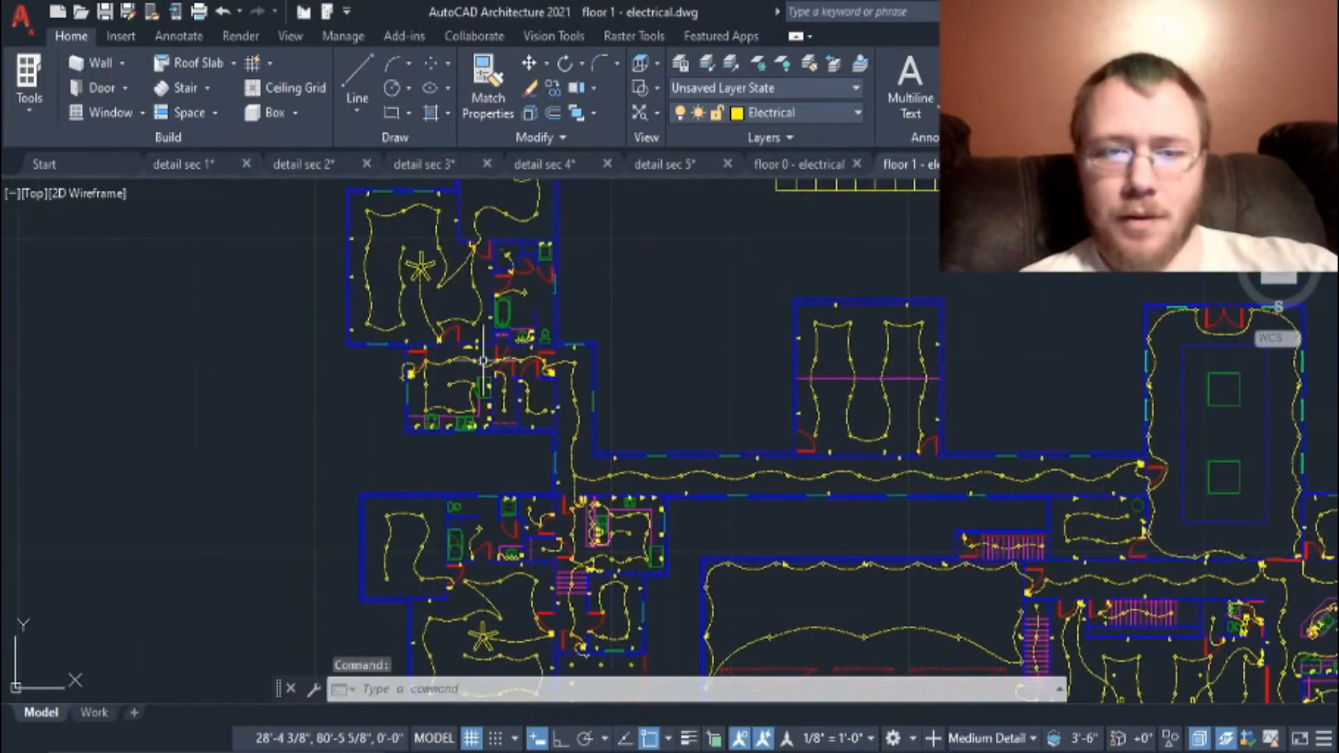
left_click(207, 168)
left_click(49, 712)
scroll(1157, 505, "up", 4)
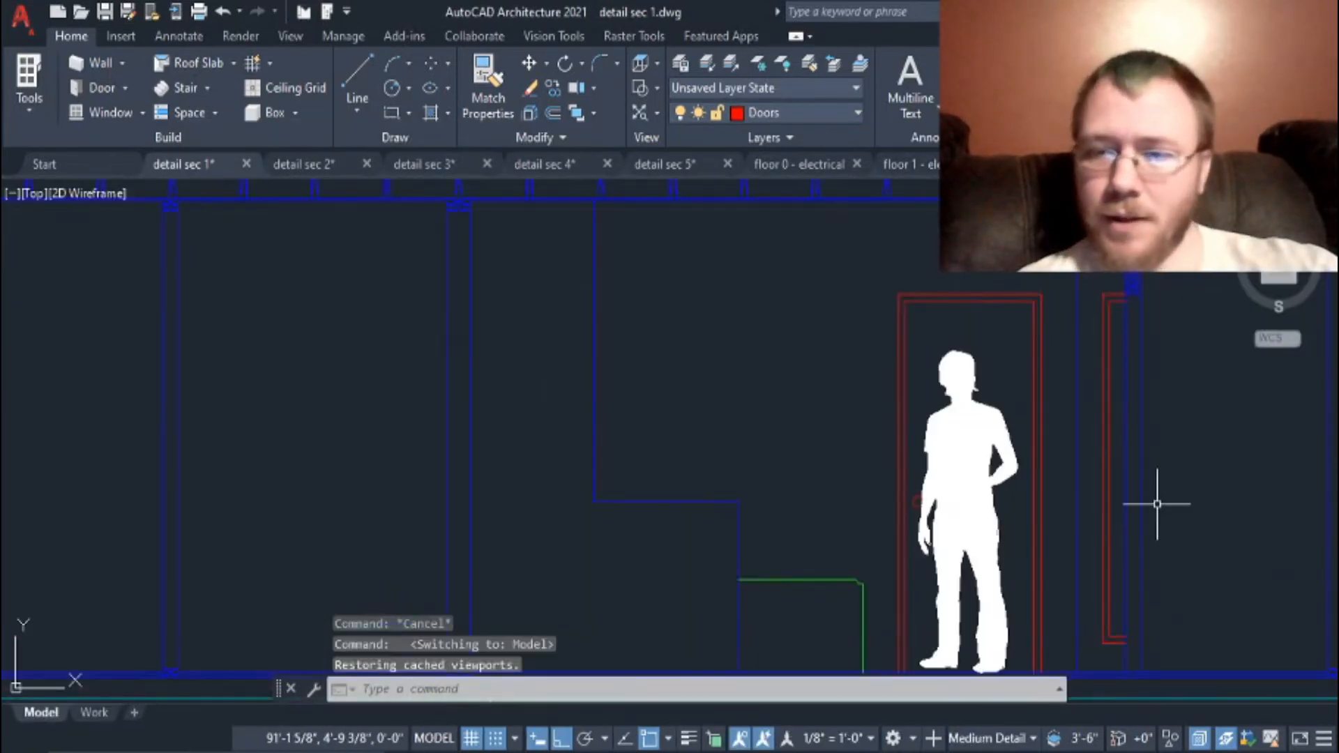
Step: Try to offset the inner frame line of the partly visible door beside the right section's full door
middle_click_drag(1193, 493, 882, 505)
scroll(884, 505, "up", 3)
left_click(737, 500)
left_click(860, 523)
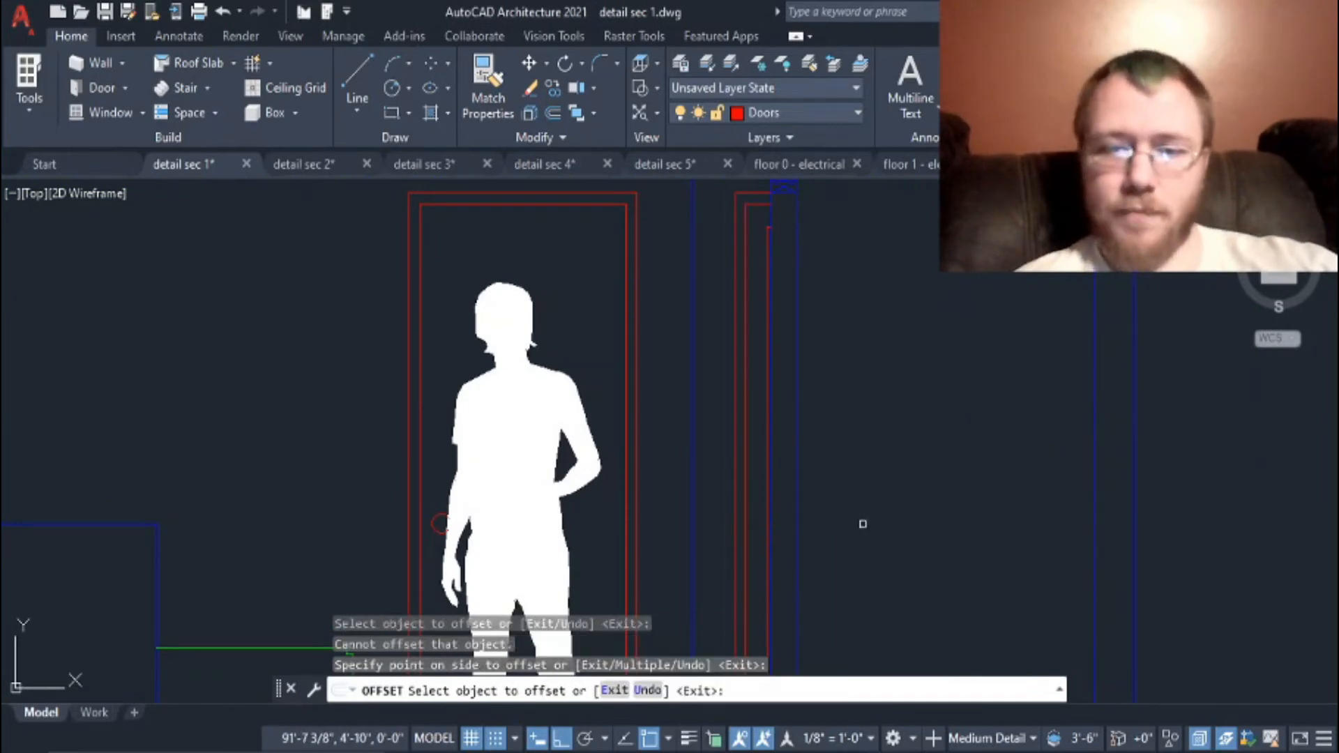
scroll(837, 528, "down", 3)
scroll(1004, 512, "down", 2)
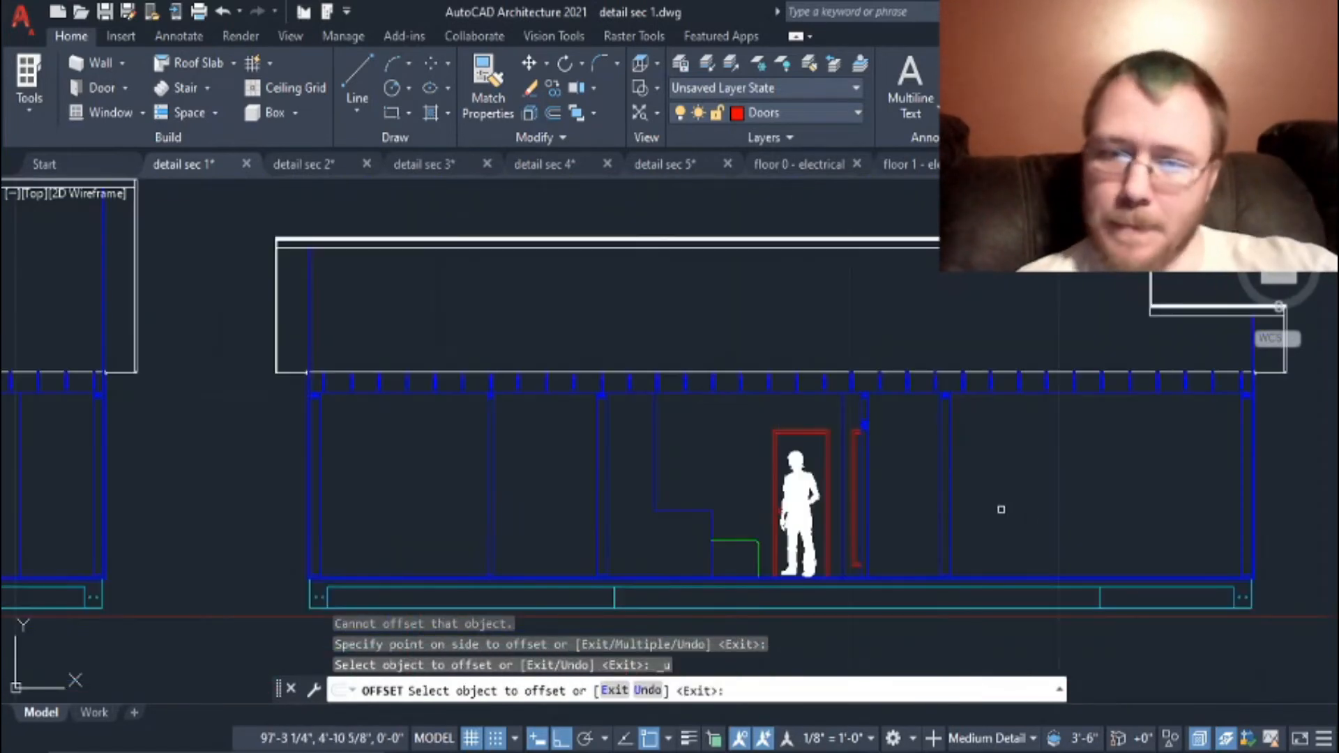
key("Escape")
scroll(910, 517, "up", 2)
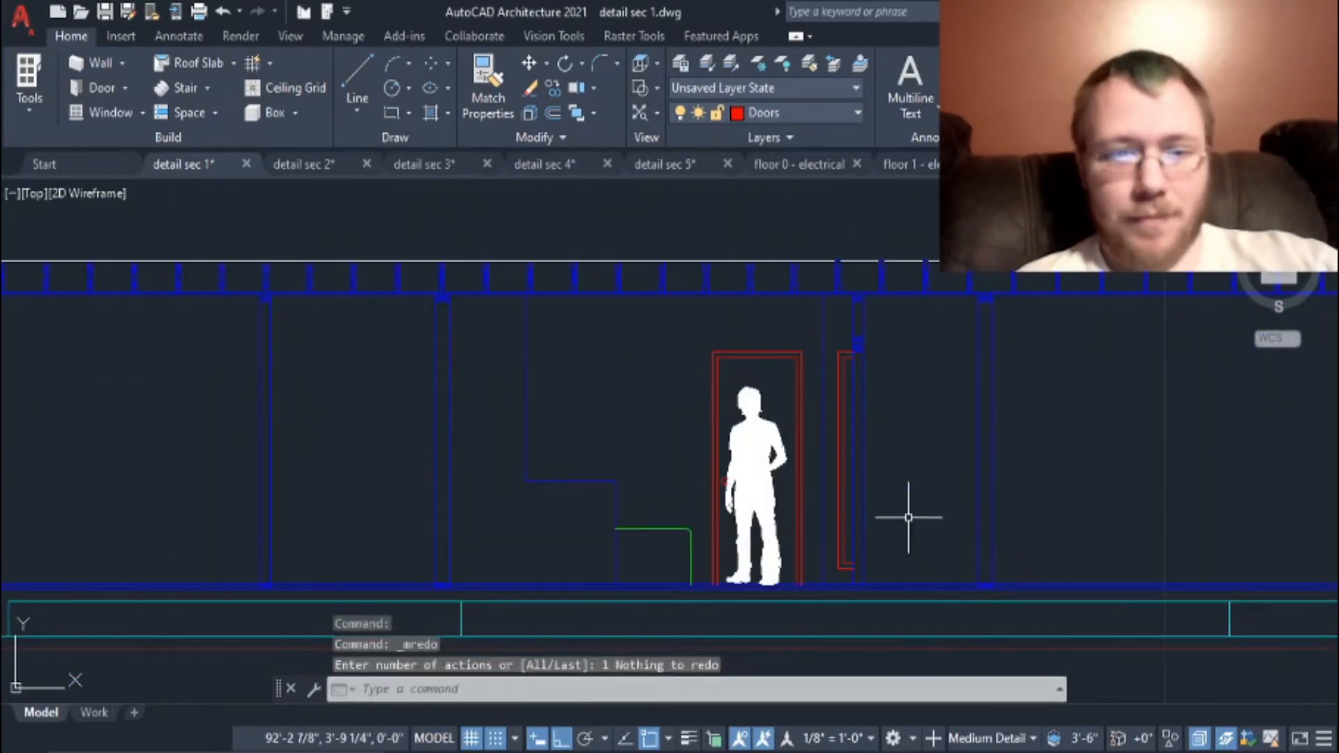
left_click(223, 12)
Step: Offset the partly visible door's inner frame line inward, and add closely spaced handle lines with a 1/2 inch offset
scroll(814, 517, "up", 8)
scroll(802, 489, "down", 2)
middle_click_drag(928, 447, 788, 457)
type("o")
key("Return")
key("Return")
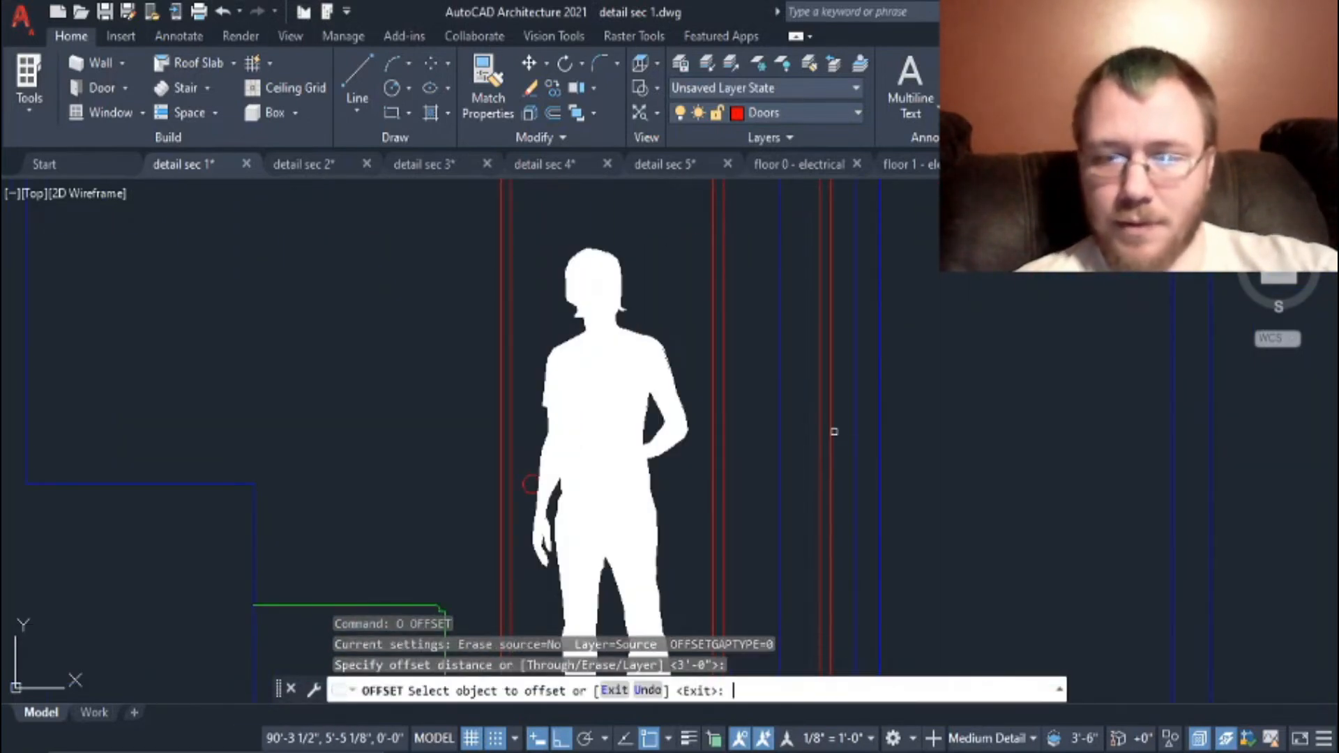
key("Escape")
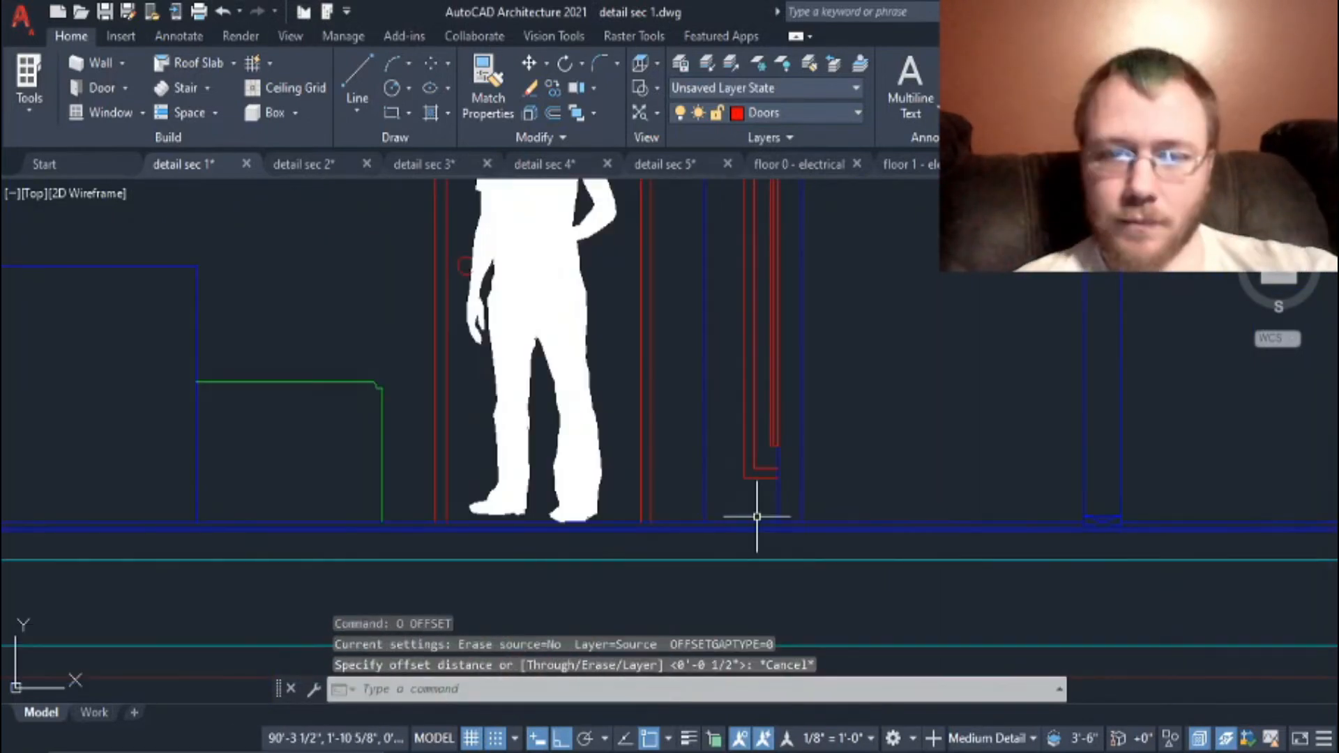
Step: Offset the floor line below the partly visible door 2.5 feet upward, and offset that guide another 2 feet upward
type("o")
key("Return")
type("2.5'")
key("Return")
left_click(757, 519)
left_click(760, 354)
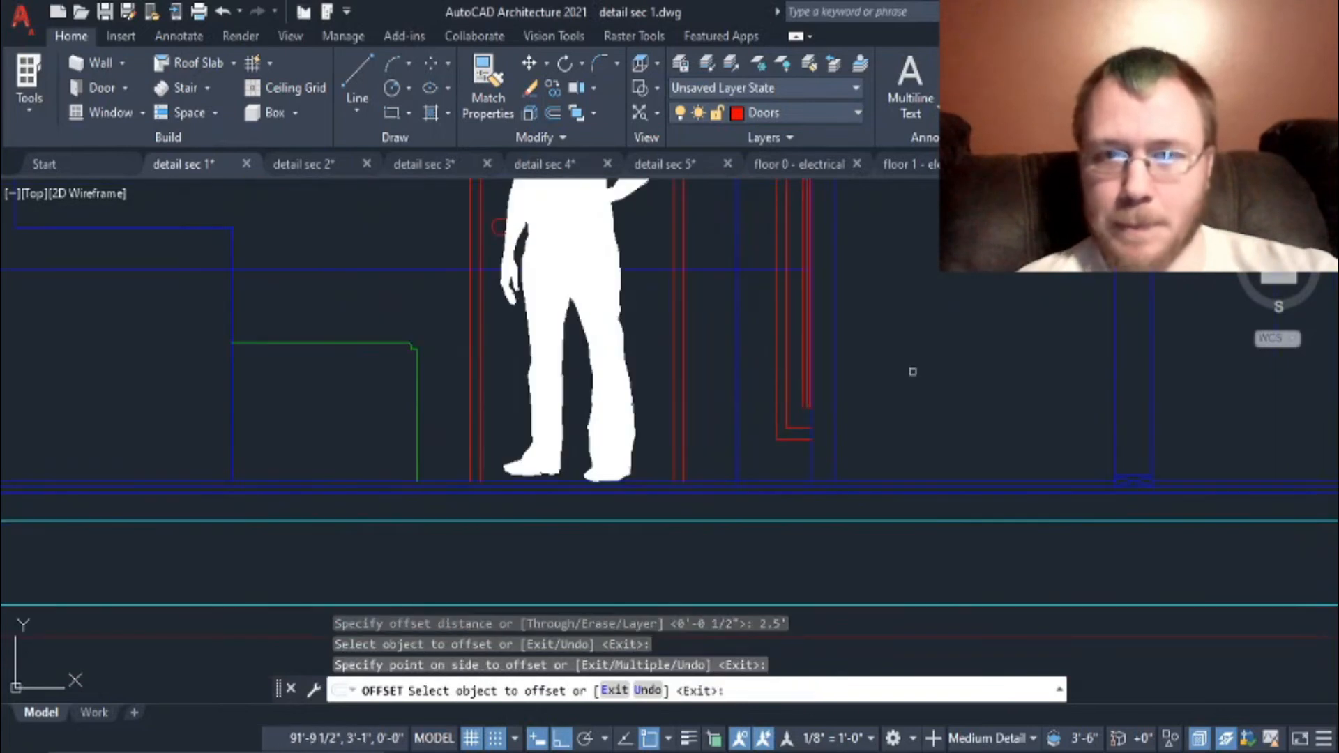
key("Escape")
type("o")
key("Return")
type("2'")
key("Escape")
Step: Delete the stray piece at the lower end of the offset handle lines in the partly visible door
scroll(775, 540, "up", 10)
middle_click_drag(771, 607, 771, 407)
left_click_drag(772, 406, 765, 444)
key("Delete")
scroll(774, 418, "down", 10)
mouse_move(788, 390)
middle_mouse_down()
mouse_move(772, 579)
mouse_move(726, 669)
middle_mouse_up()
scroll(718, 236, "up", 5)
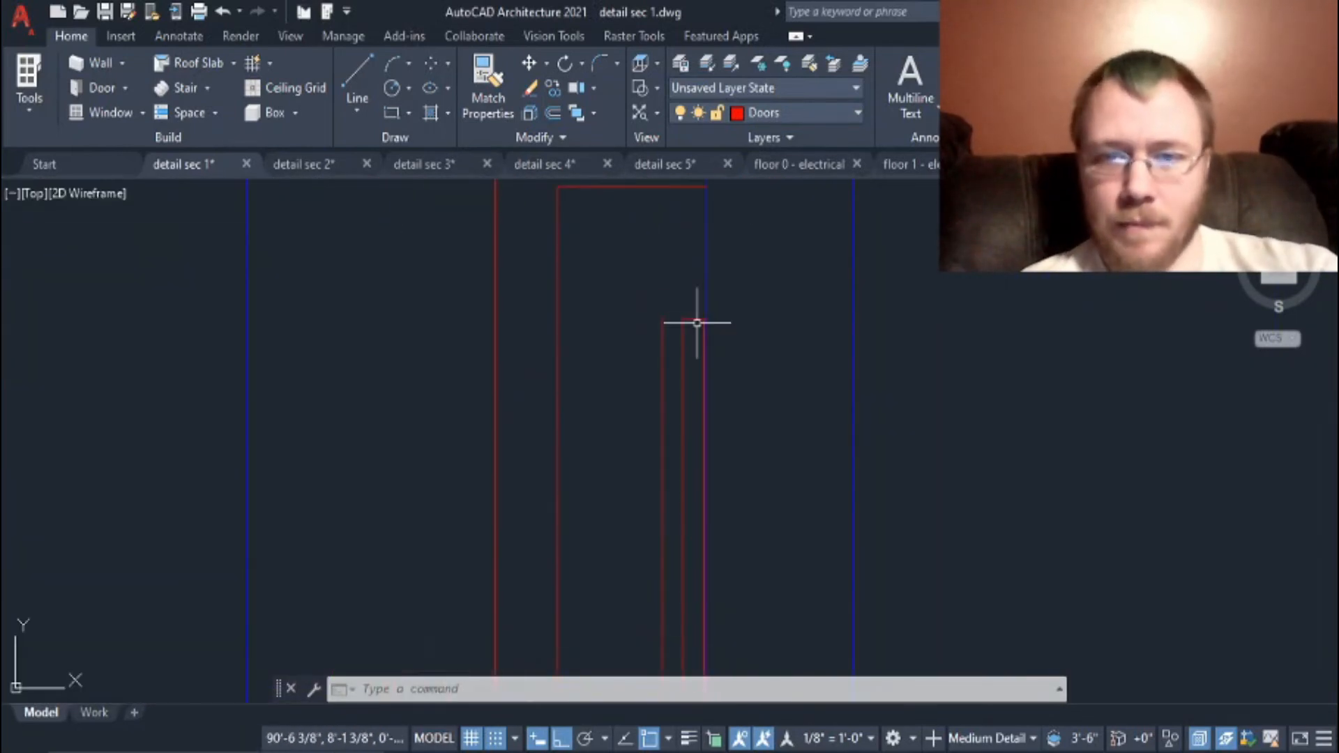
Step: Trim the handle lines above the upper guide and cut the guide back to the handle's width
scroll(705, 408, "down", 4)
middle_click_drag(723, 496, 724, 307)
type("tr")
key("Return")
scroll(711, 422, "up", 5)
left_click(604, 443)
left_click(636, 442)
left_click(670, 443)
scroll(676, 504, "up", 6)
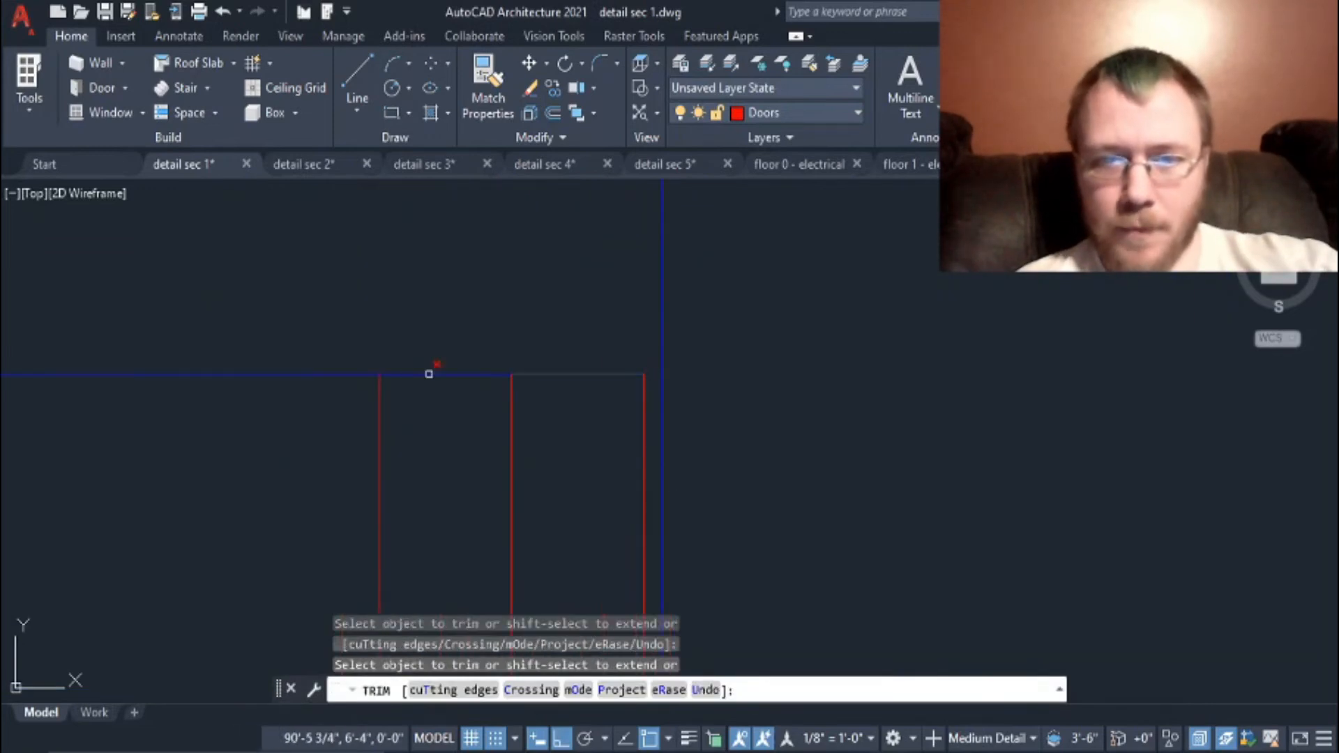
key("Escape")
Step: Put the handle's top edge on the Doors layer and delete the middle vertical handle line
left_click(343, 332)
left_click(655, 410)
left_click(782, 113)
left_click(785, 291)
key("Delete")
scroll(519, 461, "down", 6)
middle_click_drag(523, 649, 547, 442)
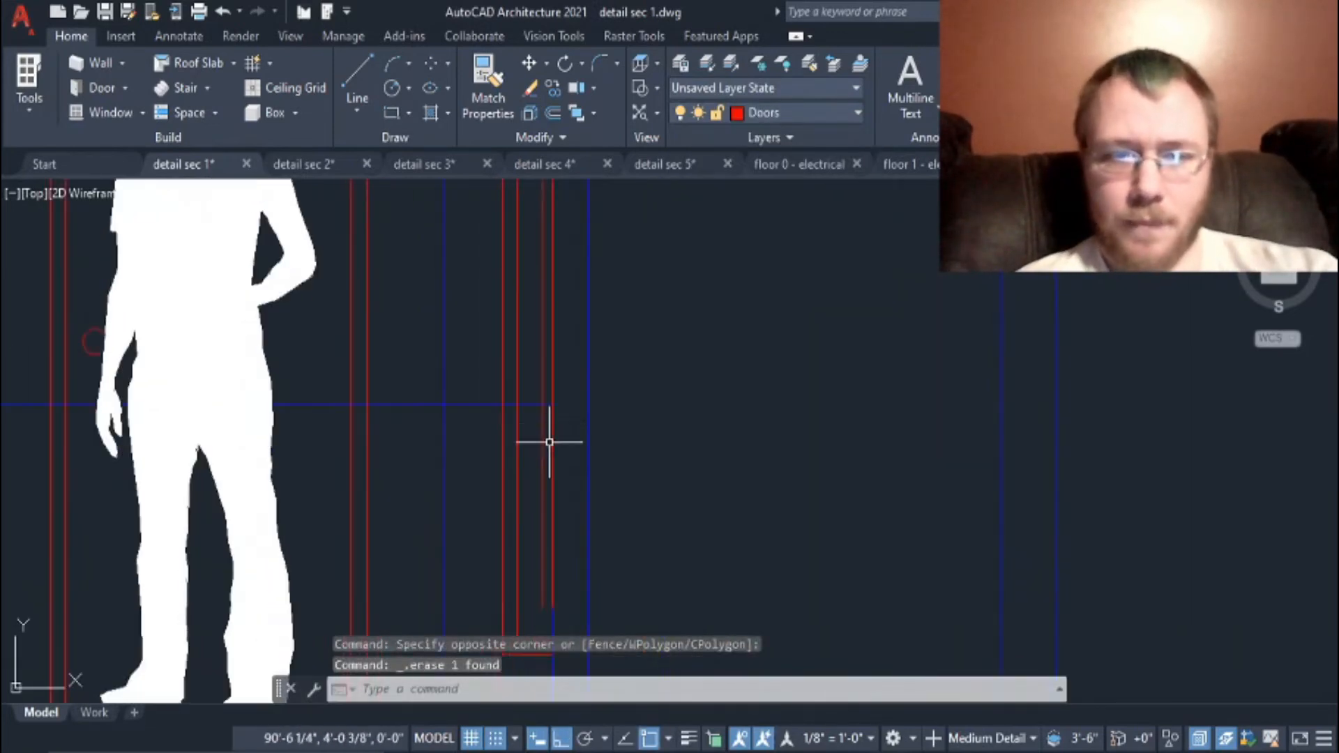
Step: Trim the lower guide and the handle lines to each other, and put the handle's bottom edge on the Doors layer
scroll(550, 405, "up", 10)
type("tr")
left_click(563, 426)
left_click(461, 463)
key("Escape")
left_click(785, 113)
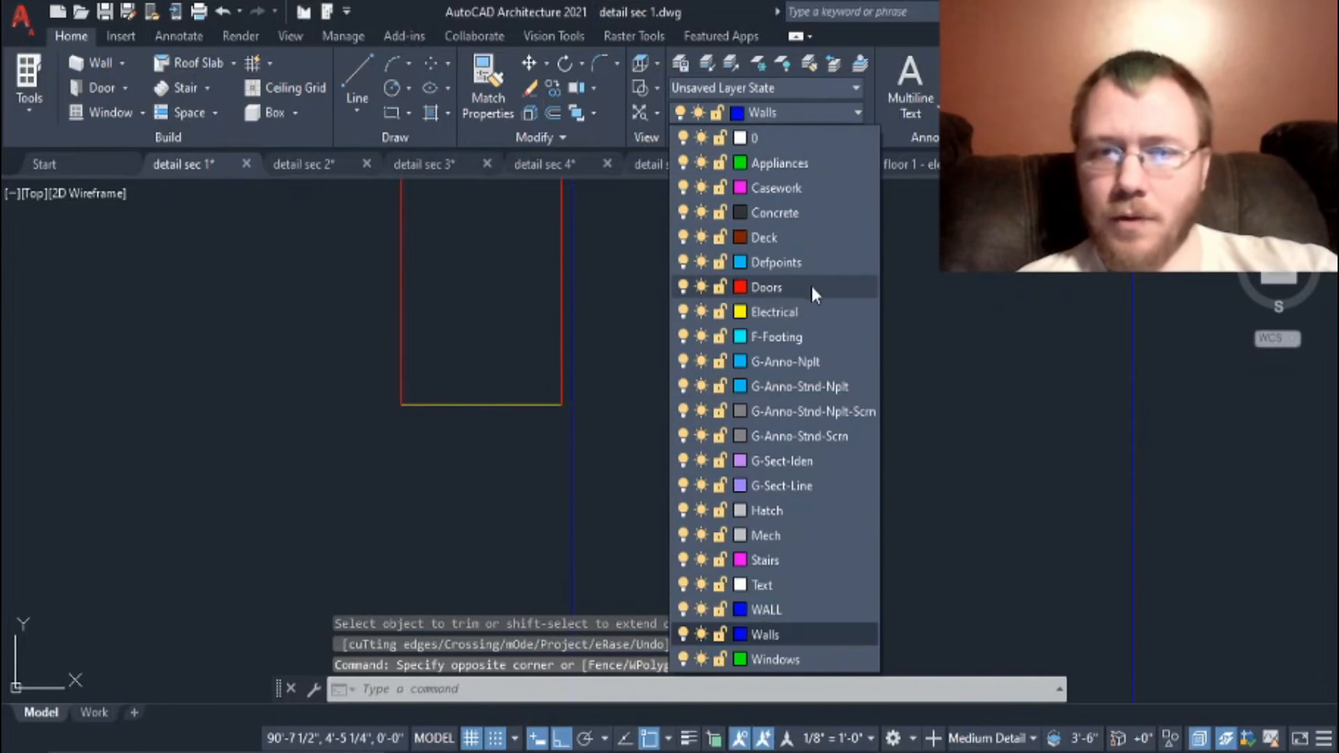
left_click(813, 290)
key("Escape")
Step: Review the doors, knobs and handle across both sections of the detail sec 1 drawing
scroll(856, 457, "down", 10)
middle_click_drag(920, 413, 668, 454)
scroll(606, 419, "up", 12)
scroll(786, 412, "down", 10)
mouse_move(939, 574)
middle_mouse_down()
mouse_move(888, 574)
mouse_move(934, 558)
middle_mouse_up()
scroll(934, 558, "down", 2)
middle_click_drag(1113, 508, 870, 588)
scroll(628, 551, "up", 2)
scroll(637, 556, "down", 5)
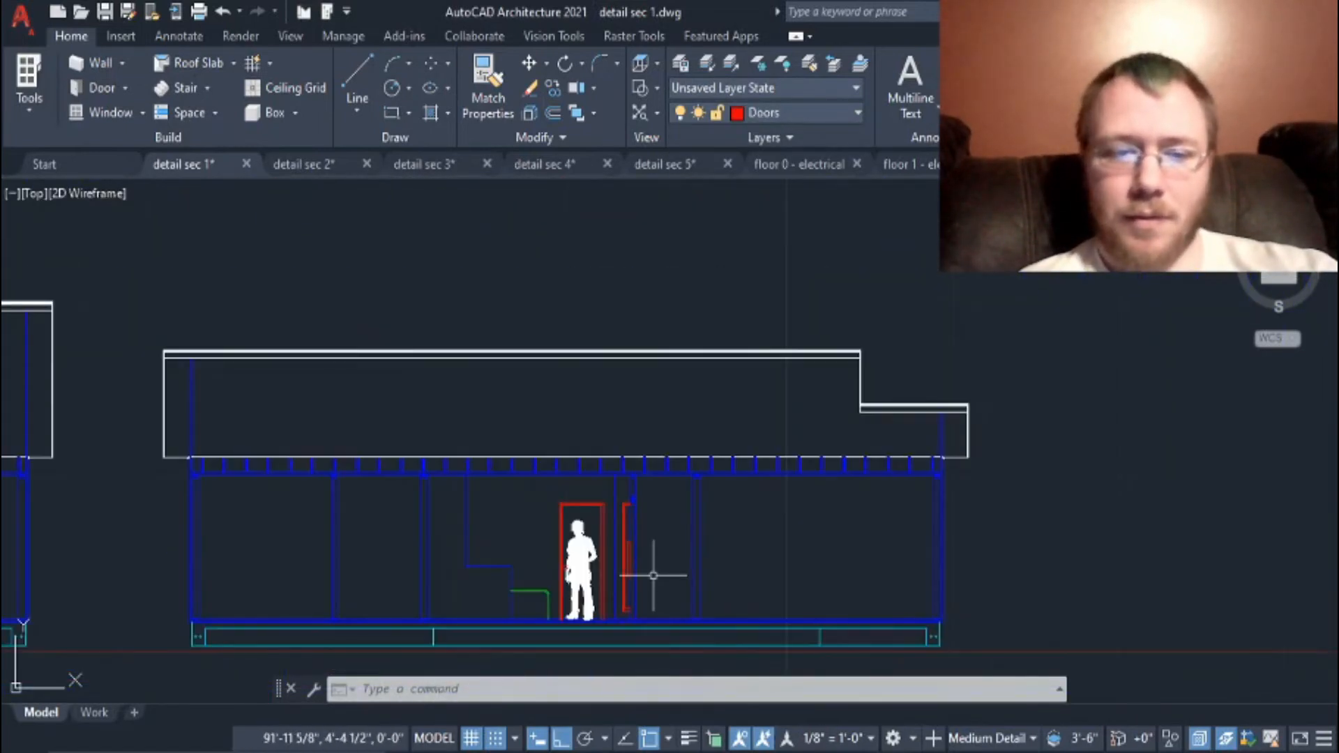
middle_click_drag(452, 368, 1064, 325)
scroll(901, 391, "down", 2)
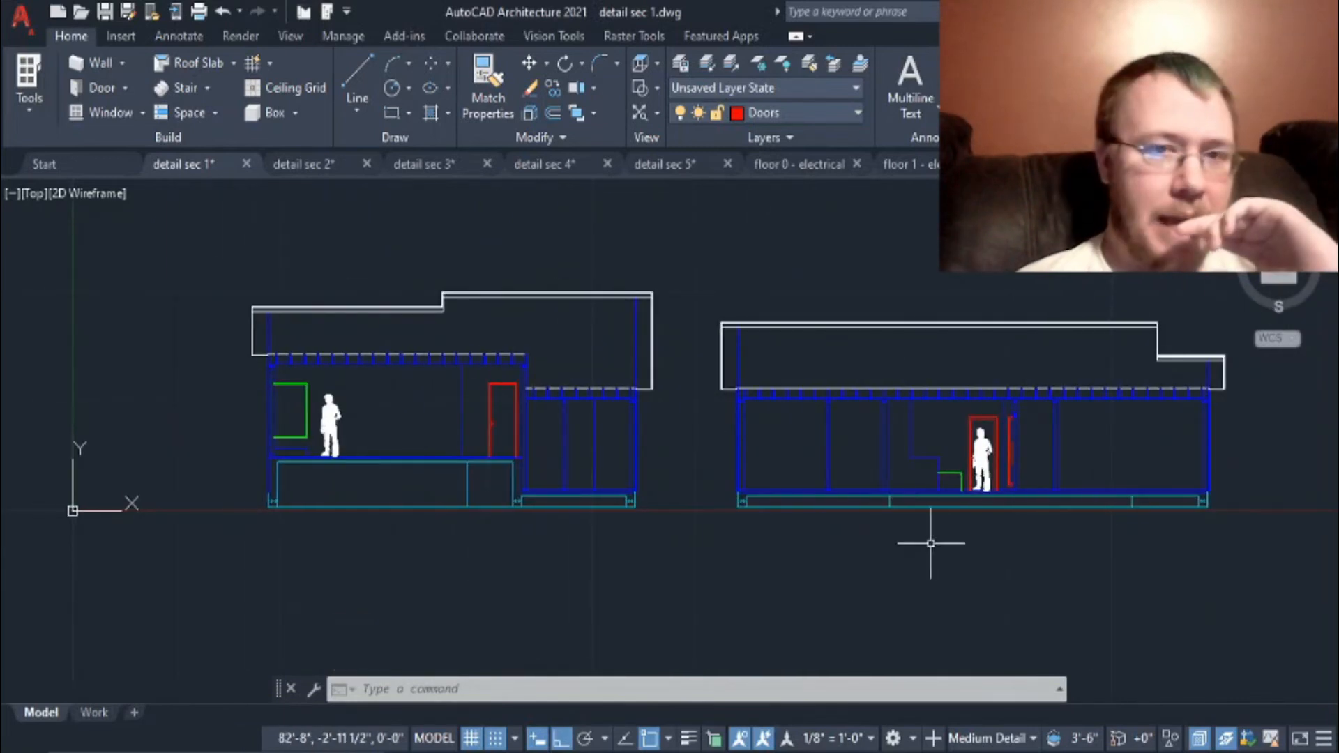
middle_click_drag(931, 543, 879, 562)
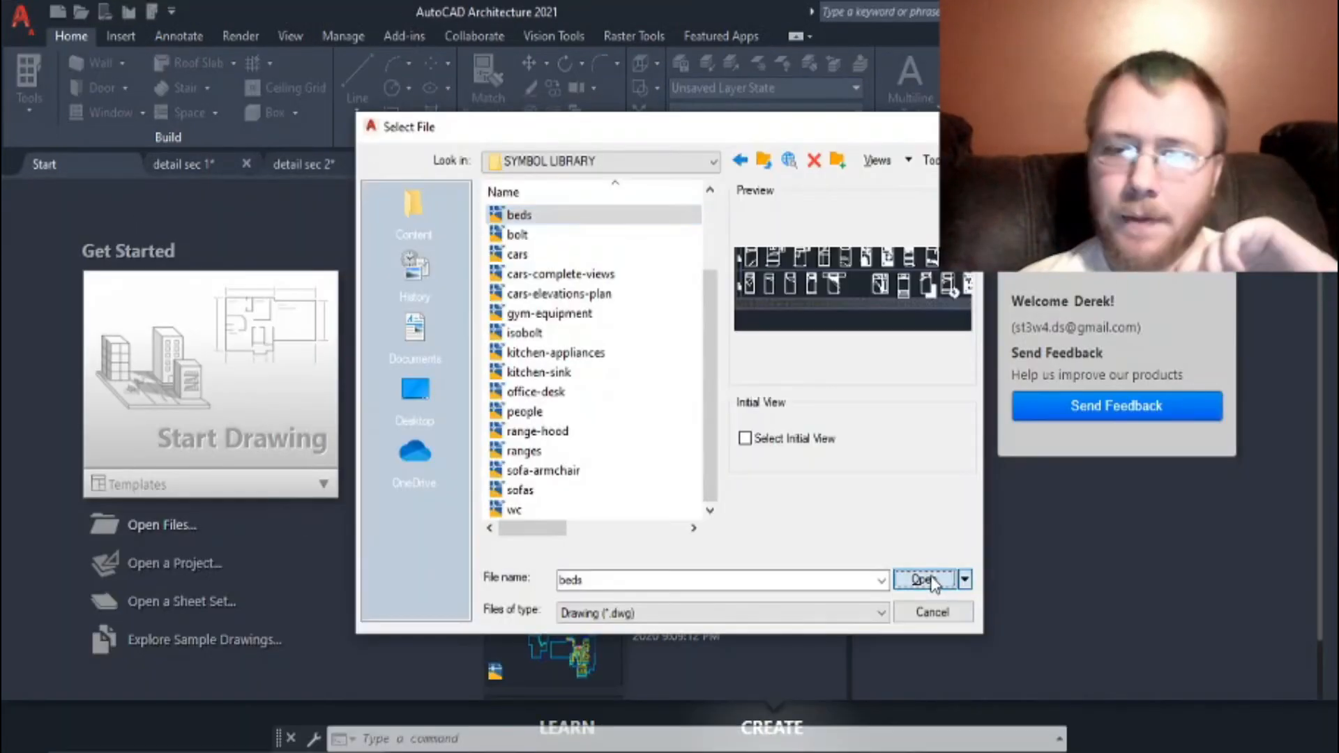
Step: Open the beds drawing from the SYMBOL LIBRARY folder and explode its bed block sheet
left_click(927, 579)
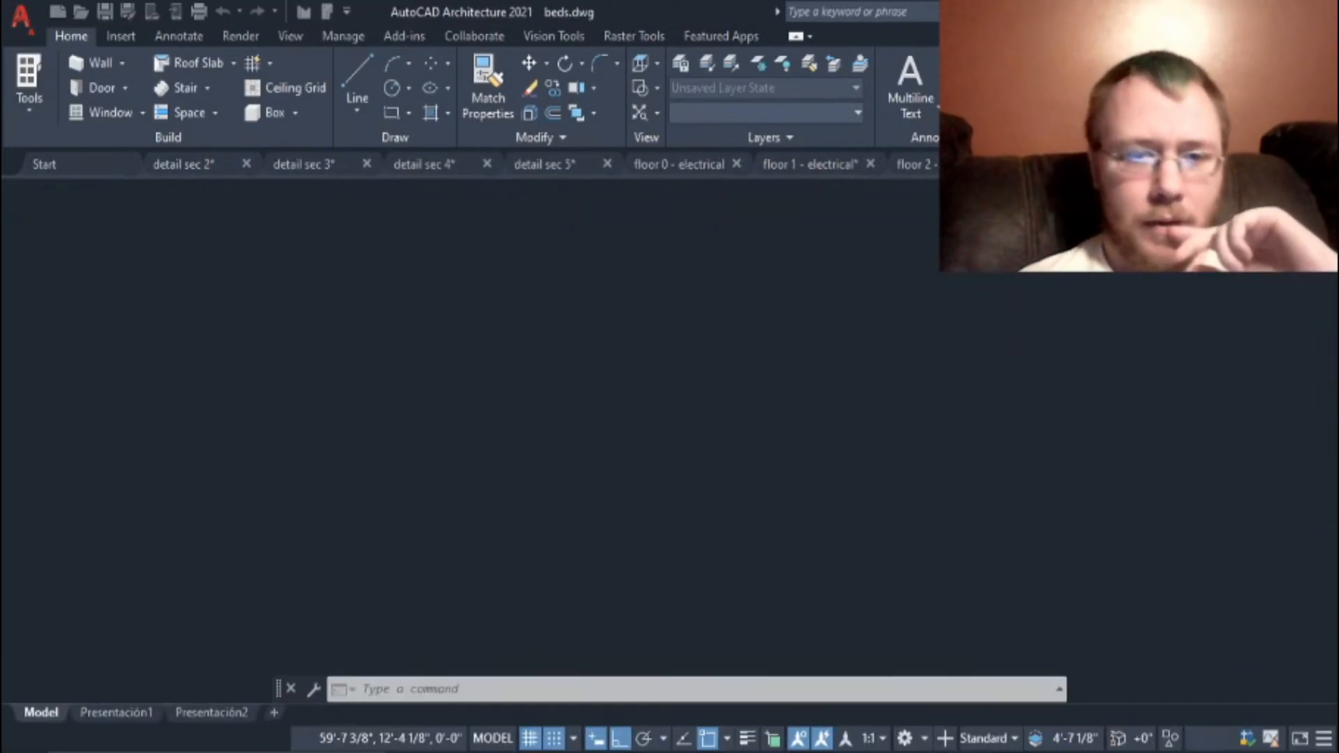
scroll(412, 400, "up", 5)
scroll(412, 401, "down", 5)
left_click(408, 397)
key("Escape")
left_click(441, 418)
scroll(441, 417, "up", 6)
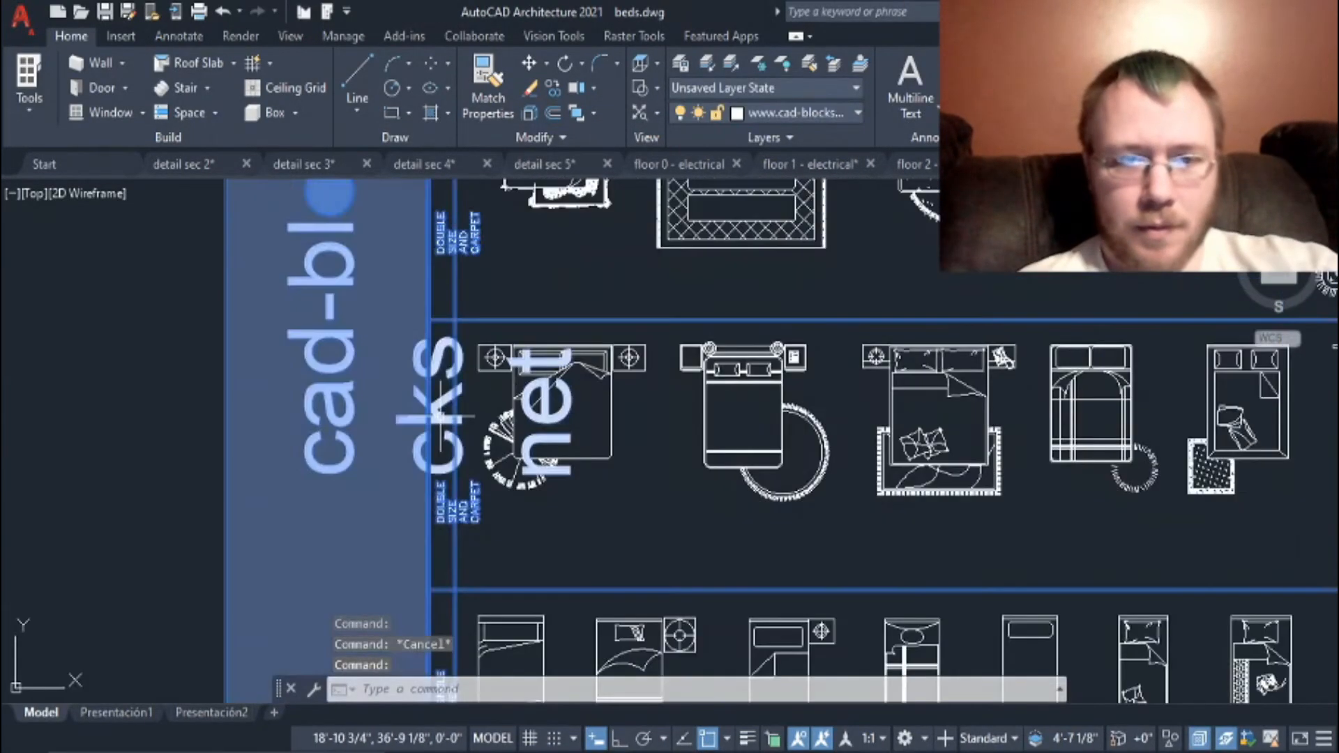
type("x")
left_click(430, 420)
Step: Check that the exploded sheet's pieces are separate, and look through the rows of bed plan symbols
scroll(427, 422, "down", 2)
left_click(338, 428)
scroll(377, 431, "down", 6)
left_click(362, 294)
key("Escape")
left_click(646, 262)
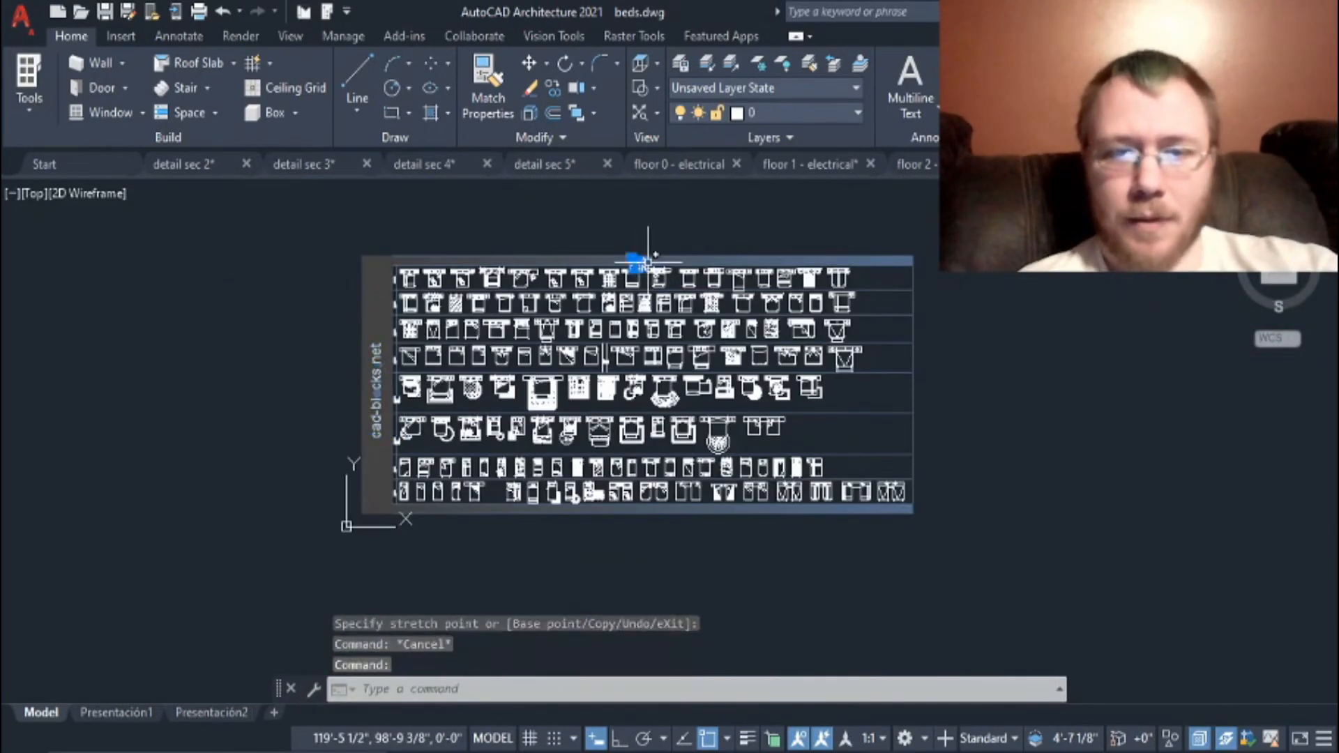
scroll(648, 263, "up", 8)
left_click(604, 232)
left_click(781, 216)
key("Escape")
scroll(781, 216, "down", 6)
scroll(874, 549, "up", 3)
scroll(985, 463, "down", 2)
middle_click_drag(1076, 458, 1074, 539)
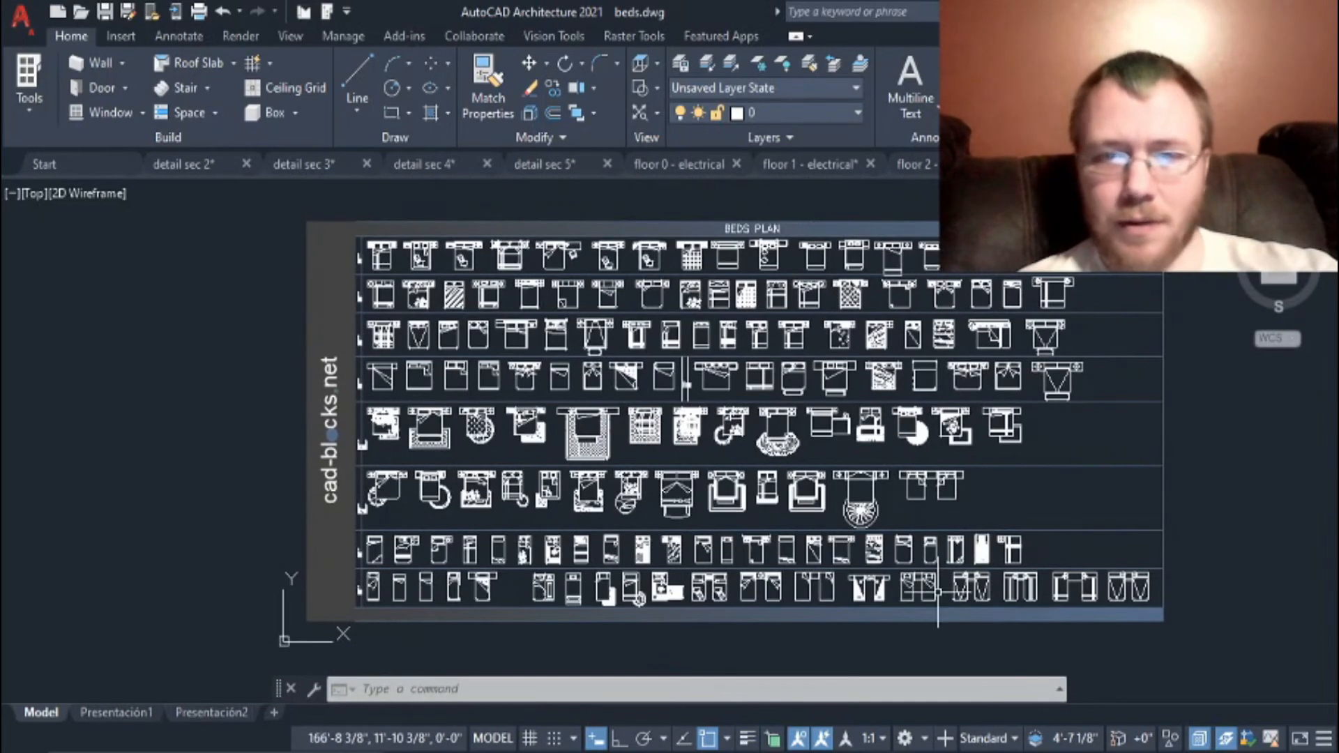
scroll(397, 593, "up", 6)
scroll(212, 628, "down", 6)
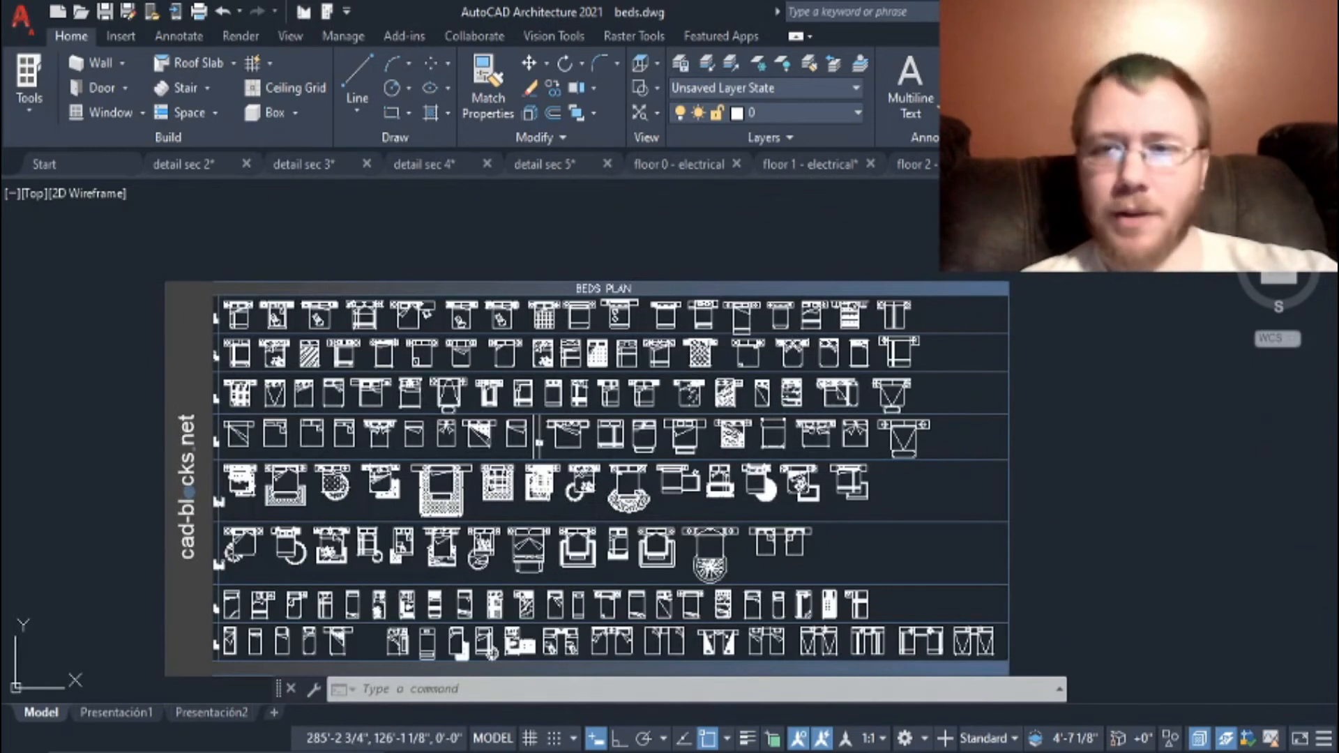
Step: Save the beds drawing and return to the detail sec 1 drawing
left_click(104, 12)
left_click(1254, 165)
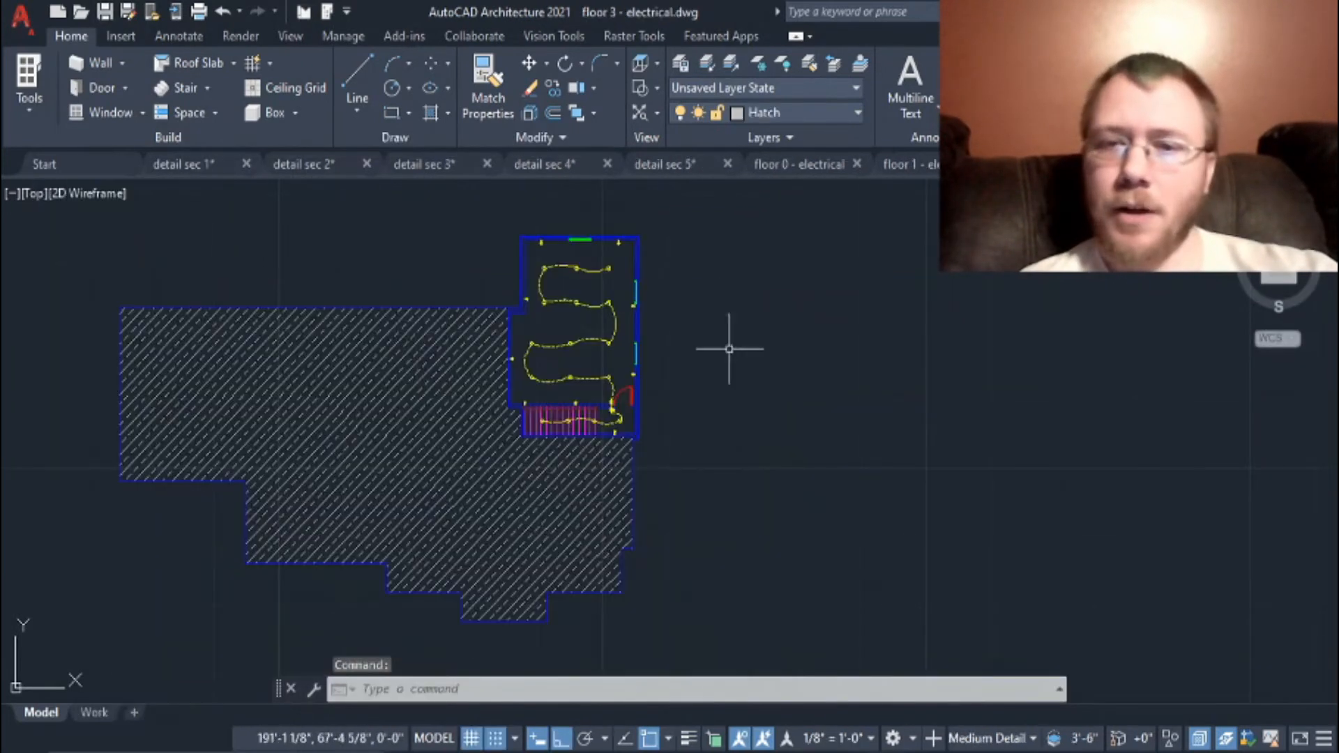
left_click(190, 165)
Step: Copy the left section's door knob circle from detail sec 1 and paste it beside the two doors in detail sec 2
scroll(785, 419, "up", 5)
key("ctrl+s")
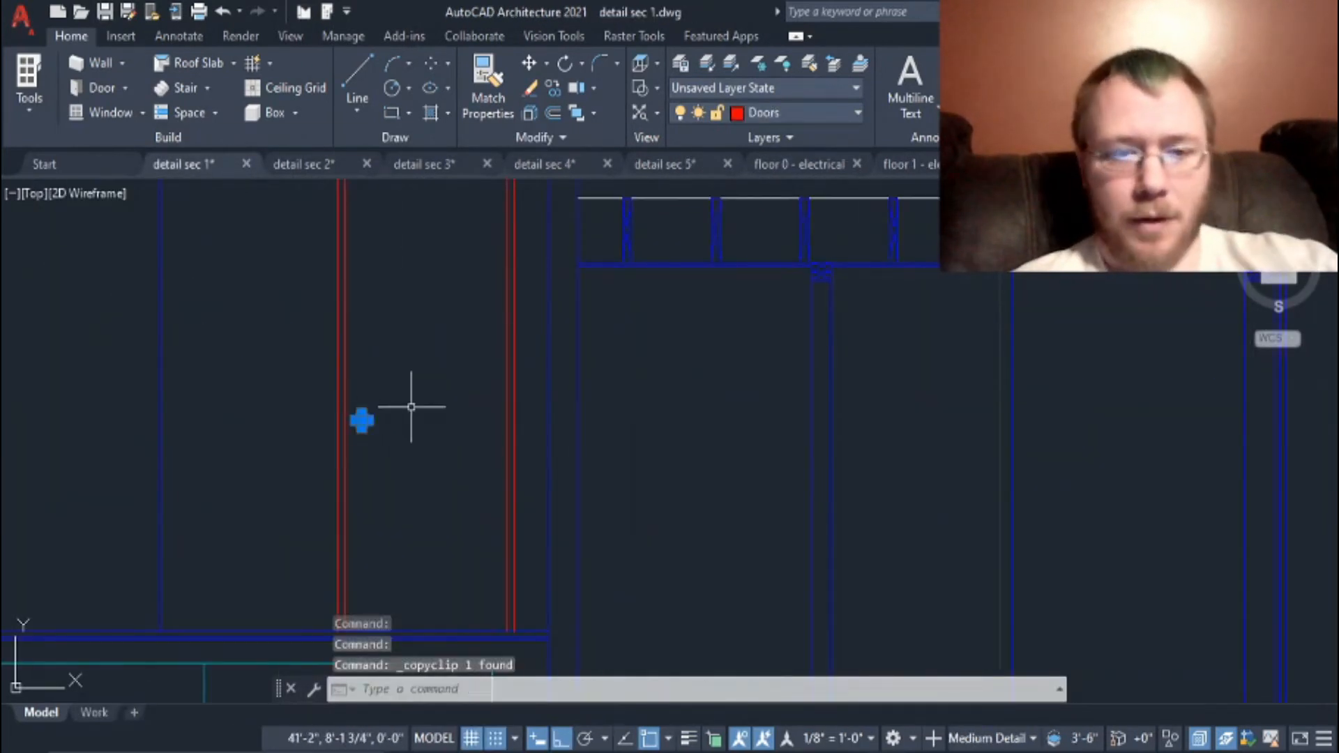
scroll(409, 407, "down", 4)
left_click(246, 164)
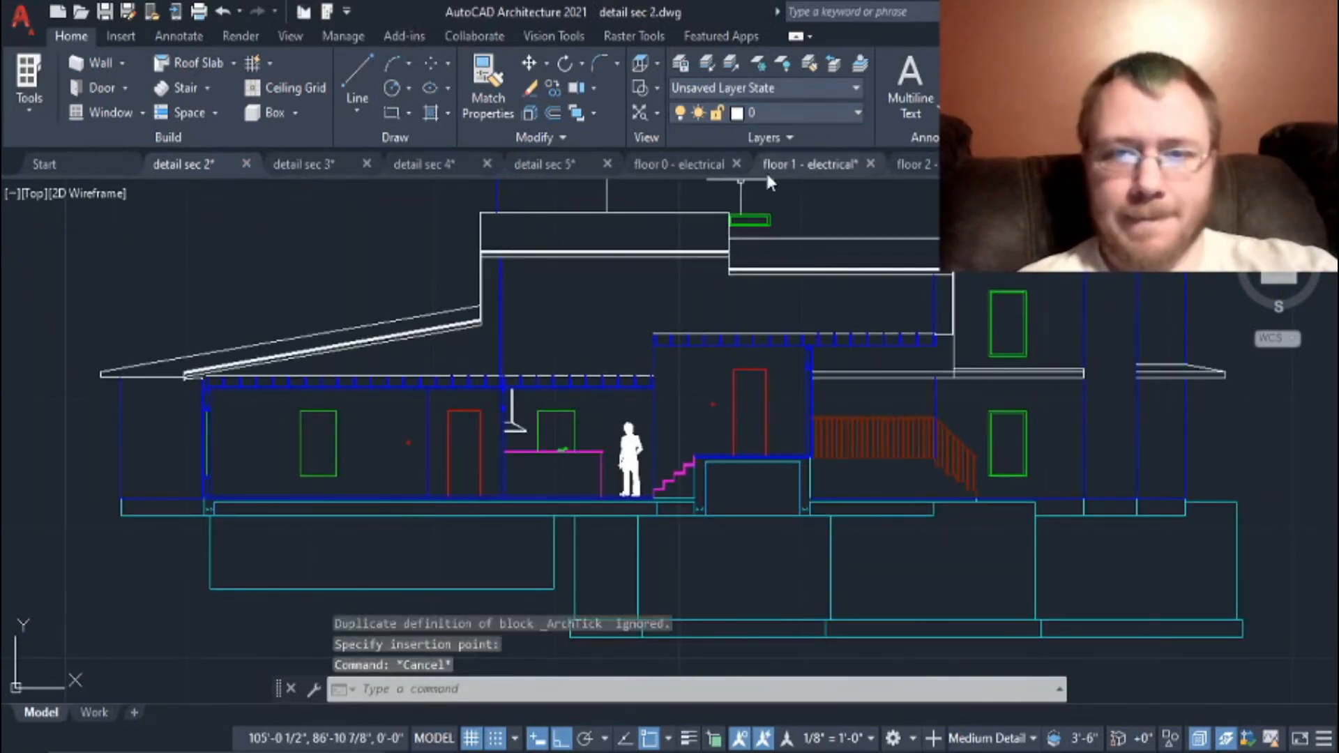
Step: Check the door layout in the floor 1 - electrical drawing, and return to detail sec 2
left_click(809, 163)
scroll(689, 631, "up", 3)
middle_click_drag(710, 602, 689, 631)
scroll(856, 565, "down", 2)
mouse_move(855, 566)
middle_mouse_down()
mouse_move(445, 568)
mouse_move(462, 555)
middle_mouse_up()
left_click(184, 164)
scroll(430, 463, "up", 4)
type("c")
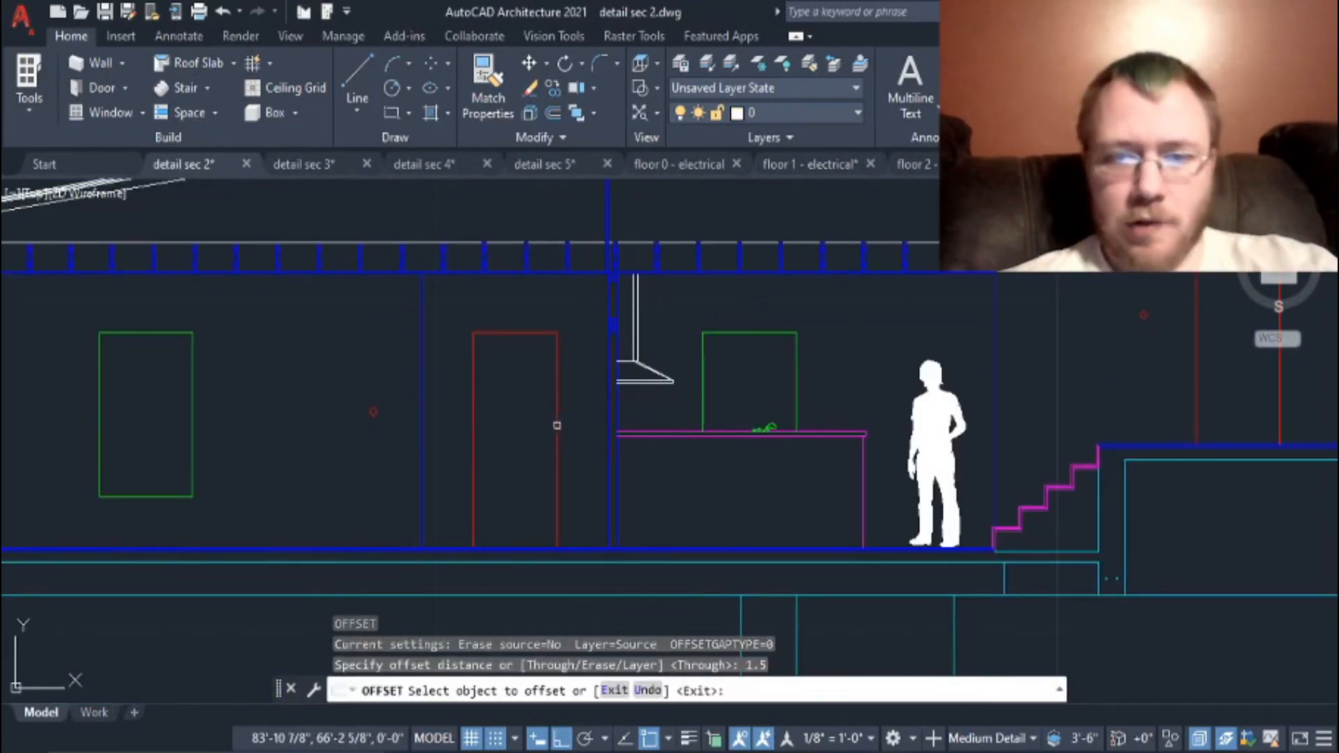
left_click(556, 425)
key("Escape")
Step: Join the outline segments of the two lower-floor windows and the two doors into polylines
left_click_drag(566, 425, 466, 312)
scroll(297, 378, "down", 2)
middle_click_drag(297, 378, 502, 349)
left_click_drag(500, 350, 341, 311)
left_click_drag(839, 346, 742, 305)
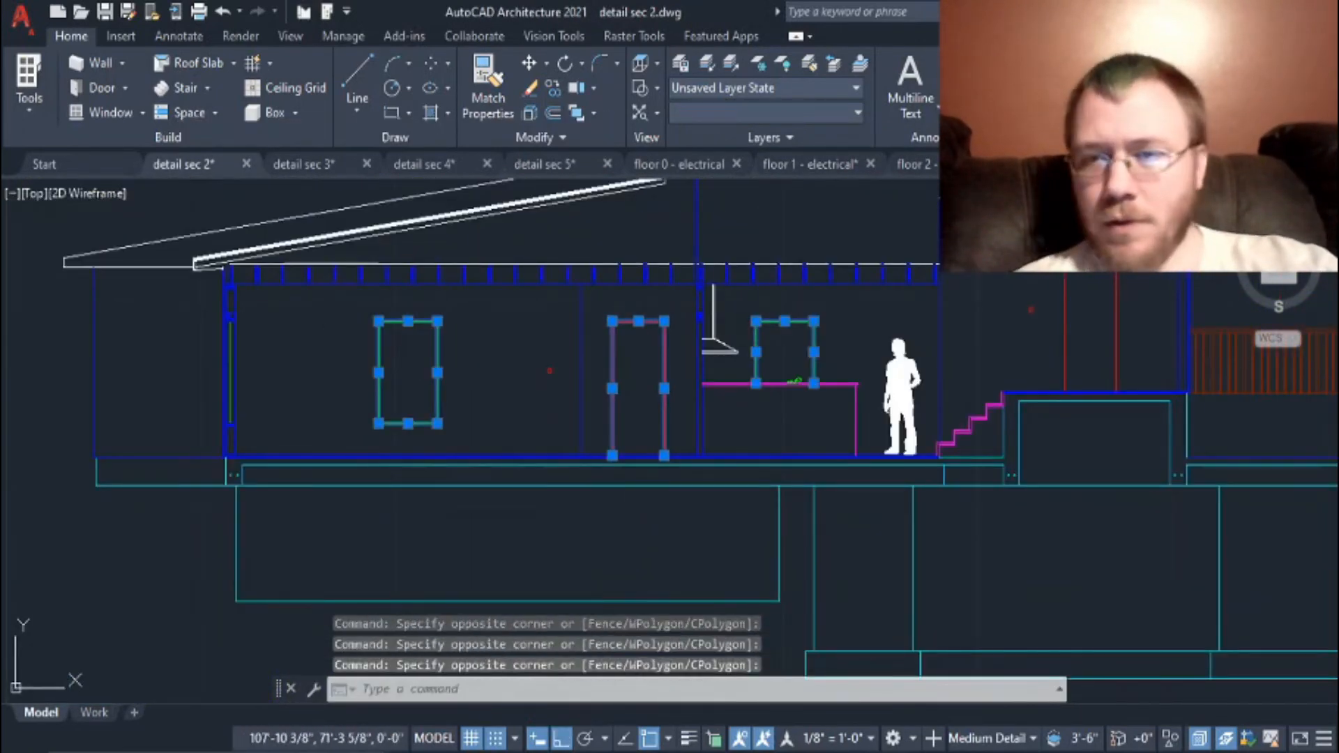
left_click_drag(1140, 300, 1040, 332)
type("j")
key("Return")
Step: Offset the joined window and door outlines by 1.5 inches to form their frames
scroll(552, 330, "up", 2)
type("1.5")
key("Return")
key("Escape")
type("o")
key("Return")
left_click(647, 380)
left_click(660, 380)
middle_click_drag(1131, 376, 923, 404)
left_click(760, 399)
left_click(1159, 374)
left_click(1181, 374)
Step: Offset both doors' inner frame outlines inward by 3 inches as guides for the knobs
key("Escape")
type("o")
scroll(454, 430, "up", 2)
left_click(440, 431)
left_click(472, 434)
middle_click_drag(1116, 342, 287, 389)
left_click(749, 371)
left_click(786, 368)
scroll(787, 369, "down", 4)
Step: Offset the floor lines below both doors upward by 36 inches as knob-height guides
key("Escape")
key("o")
key("Return")
type("36")
key("Return")
scroll(370, 495, "up", 8)
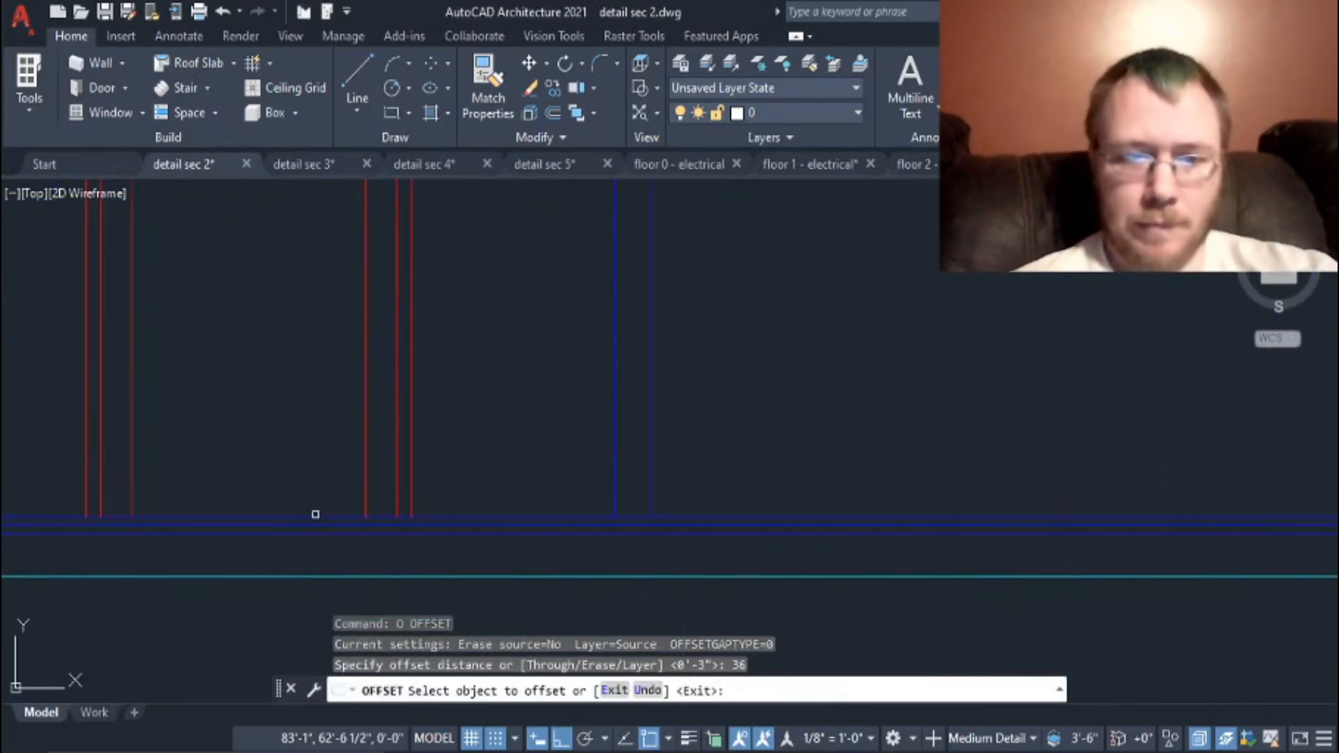
left_click(316, 519)
left_click(326, 433)
scroll(203, 284, "up", 6)
left_click(269, 477)
left_click(272, 419)
middle_click_drag(172, 488, 422, 487)
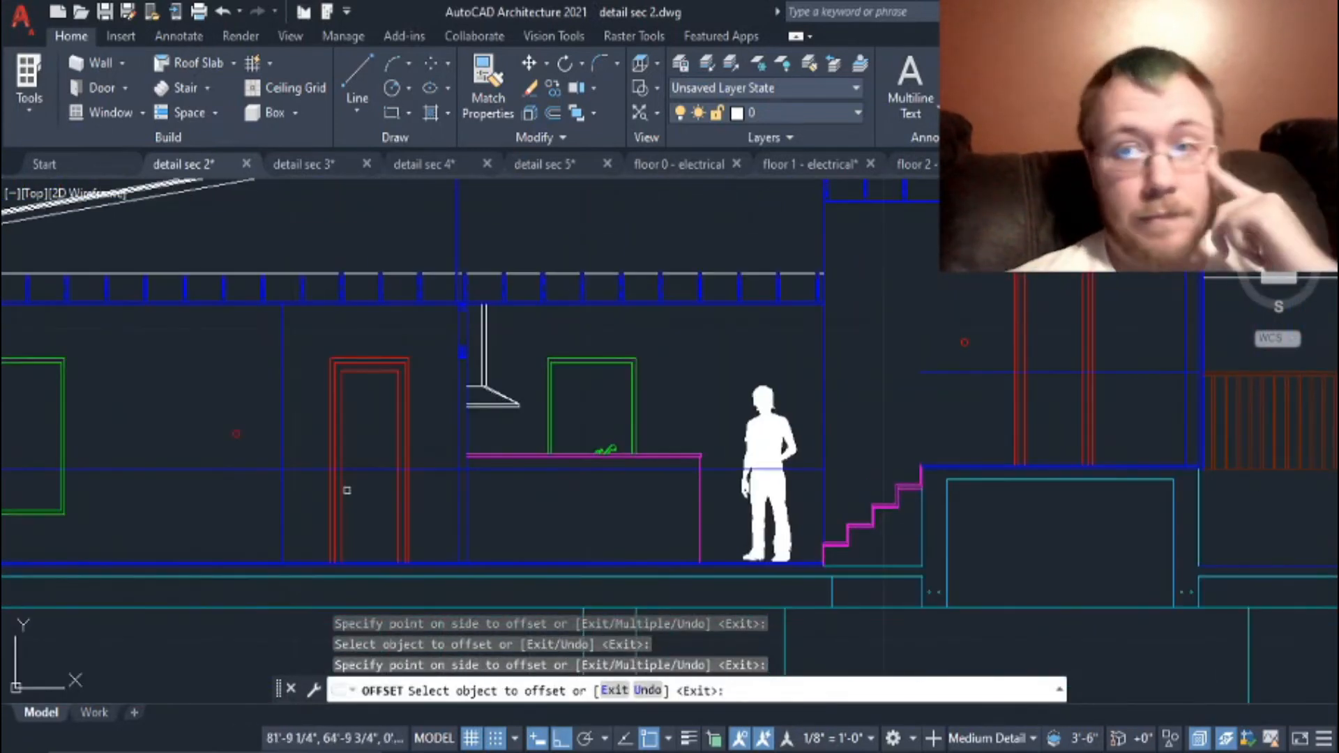
scroll(533, 537, "down", 2)
key("Escape")
Step: Move the knob beside the kitchen door onto the guide intersection, and delete that door's guide lines
scroll(415, 486, "up", 4)
left_click(410, 483)
left_click(390, 512)
key("Escape")
left_click(376, 473)
left_click(323, 416)
type("m")
key("Return")
left_click(346, 441)
left_click(731, 428)
key("Escape")
left_click(703, 452)
left_click(687, 417)
left_click(731, 378)
key("Delete")
Step: Delete the knob guide lines at the door above the steps
scroll(722, 380, "down", 6)
scroll(1130, 326, "up", 4)
middle_click_drag(1130, 325, 711, 363)
key("Escape")
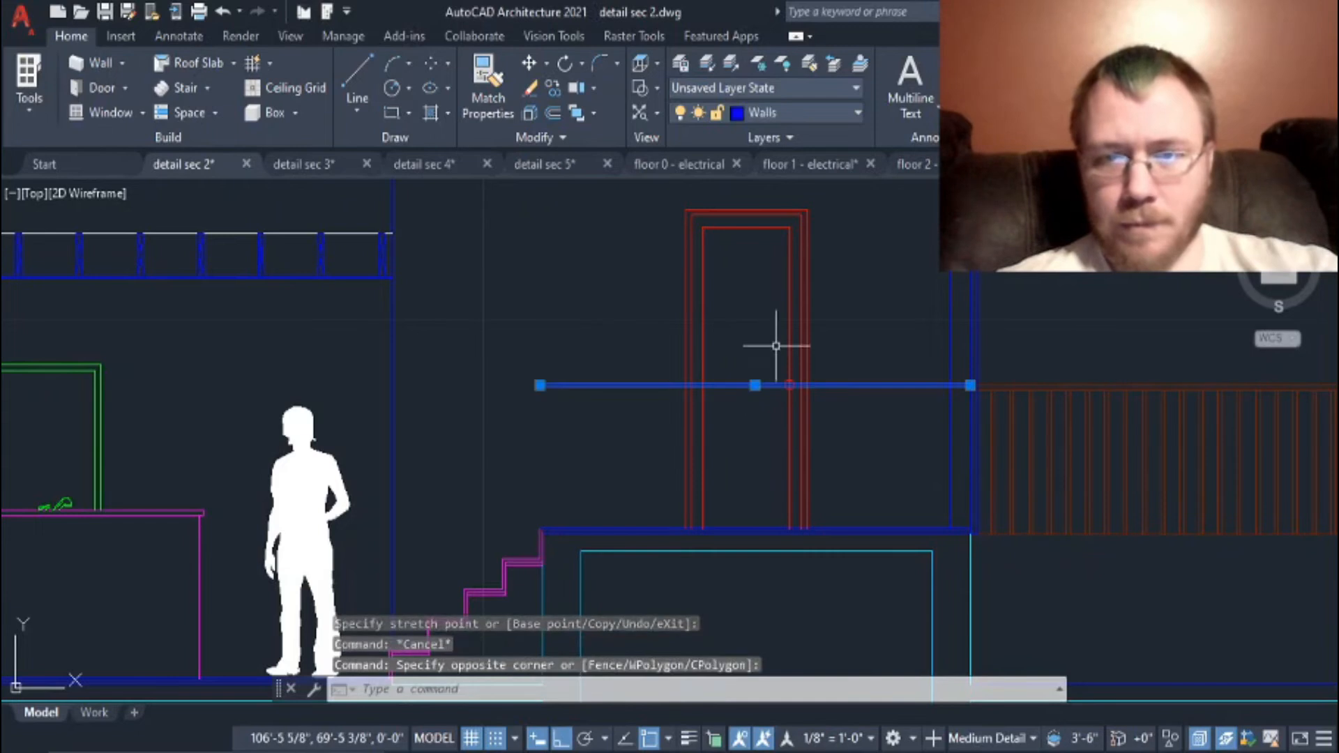
key("Delete")
scroll(726, 434, "down", 4)
scroll(454, 387, "down", 5)
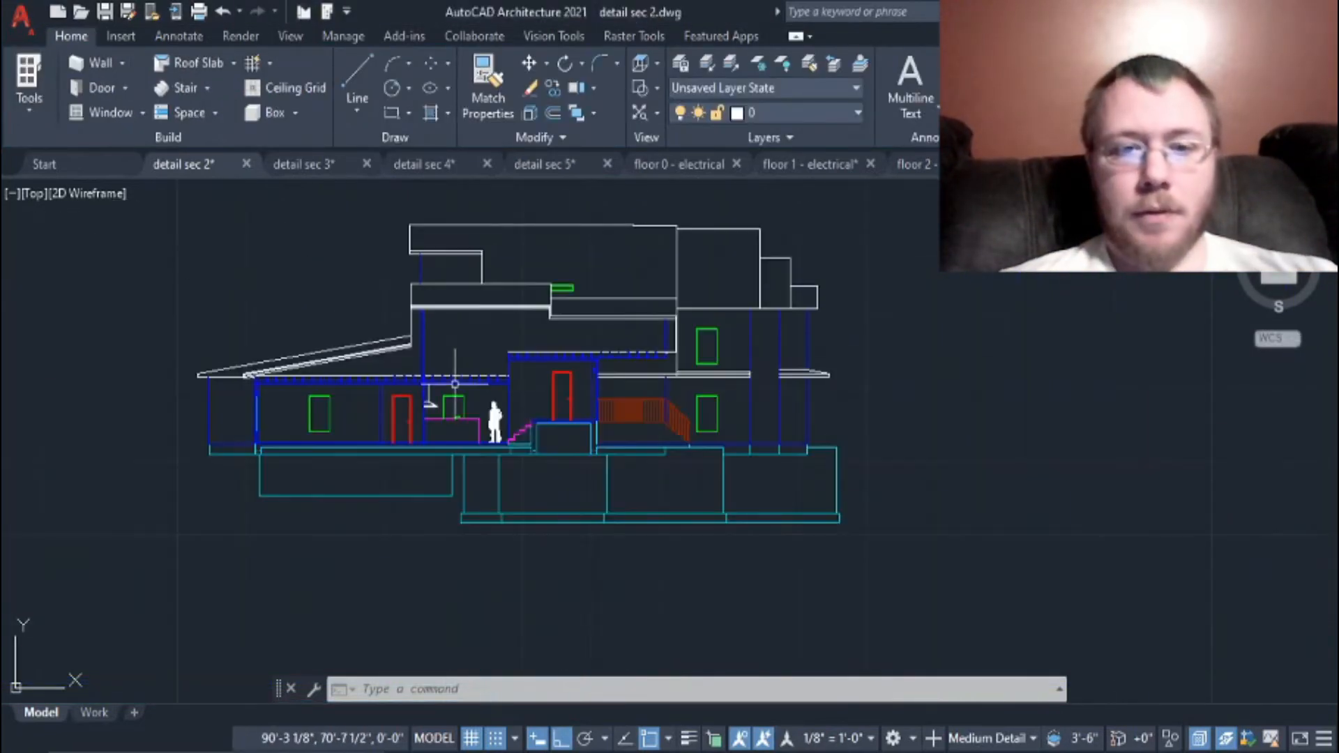
Step: Copy the kitchen wing from the floor 1 - electrical drawing and paste it below the section in detail sec 2
left_click(809, 164)
left_click(485, 185)
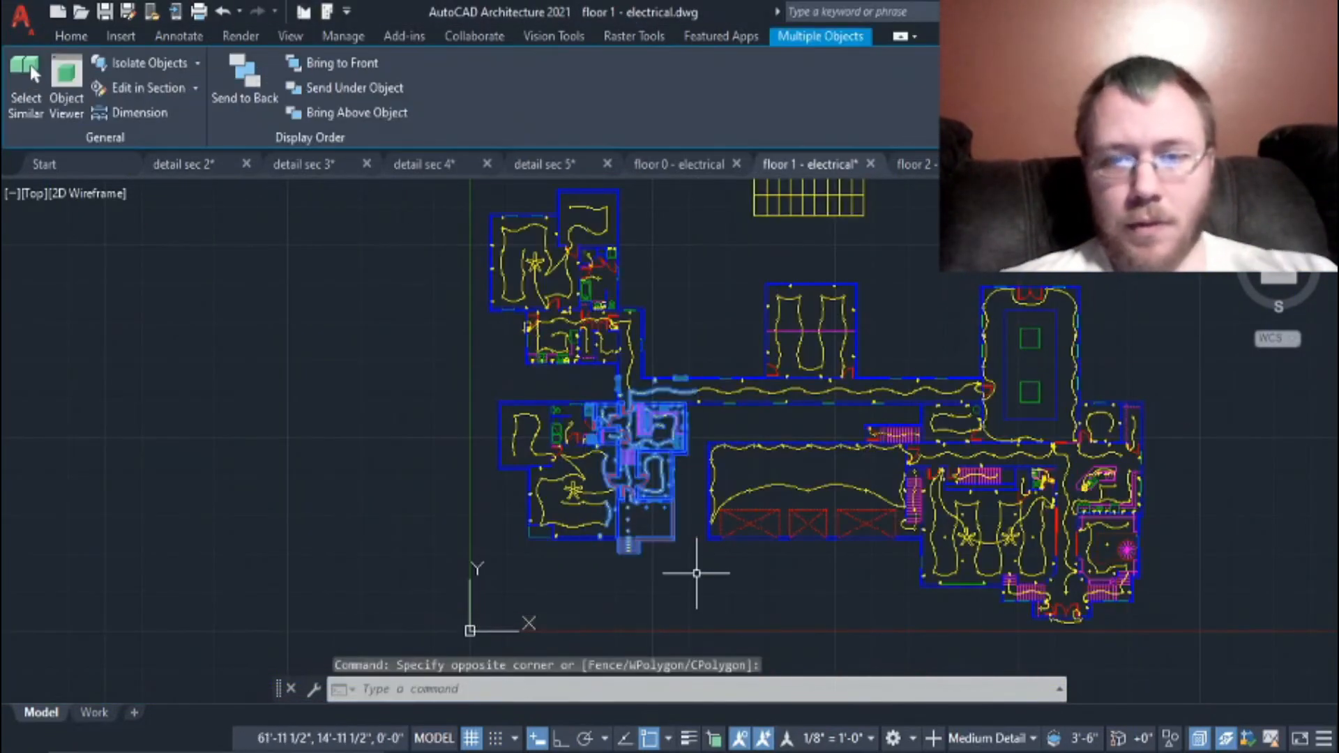
left_click(694, 559)
key("ctrl+c")
left_click(183, 164)
key("ctrl+v")
scroll(628, 244, "down", 2)
left_click(556, 607)
Step: Erase the surplus rooms and symbols around the pasted kitchen plan
left_click(712, 380)
left_click(536, 424)
key("Delete")
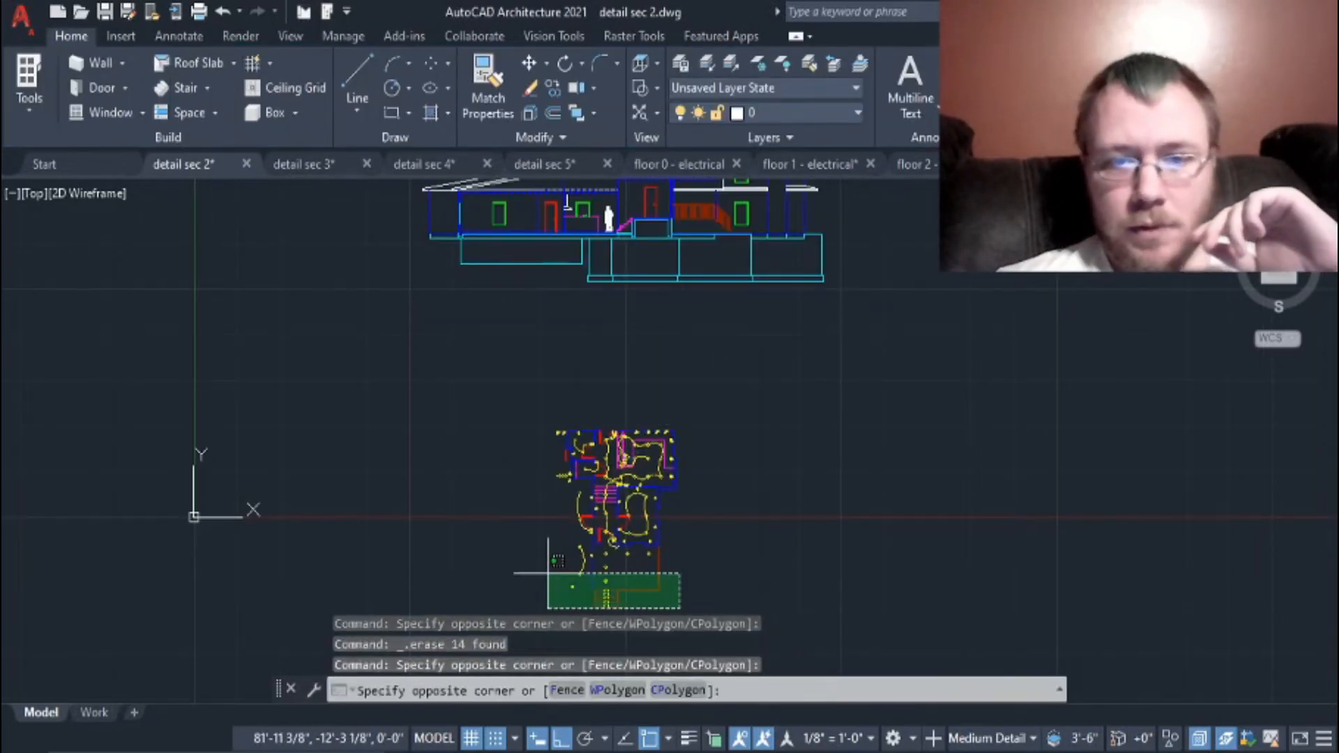
left_click(547, 551)
key("Delete")
scroll(547, 323, "up", 2)
scroll(882, 419, "down", 1)
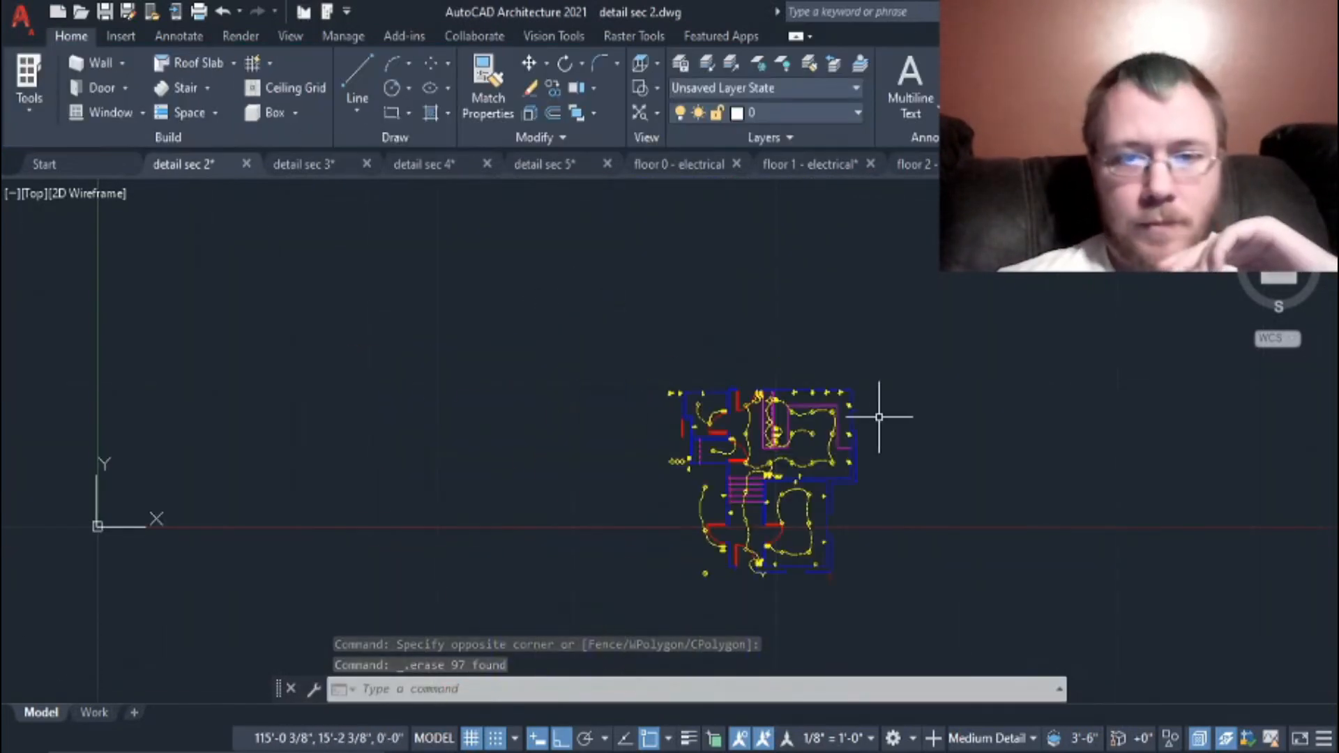
Step: Rotate the pasted plan a quarter turn counterclockwise below the section
type("ro")
key("Return")
left_click(639, 364)
left_click(876, 619)
key("Return")
left_click(654, 383)
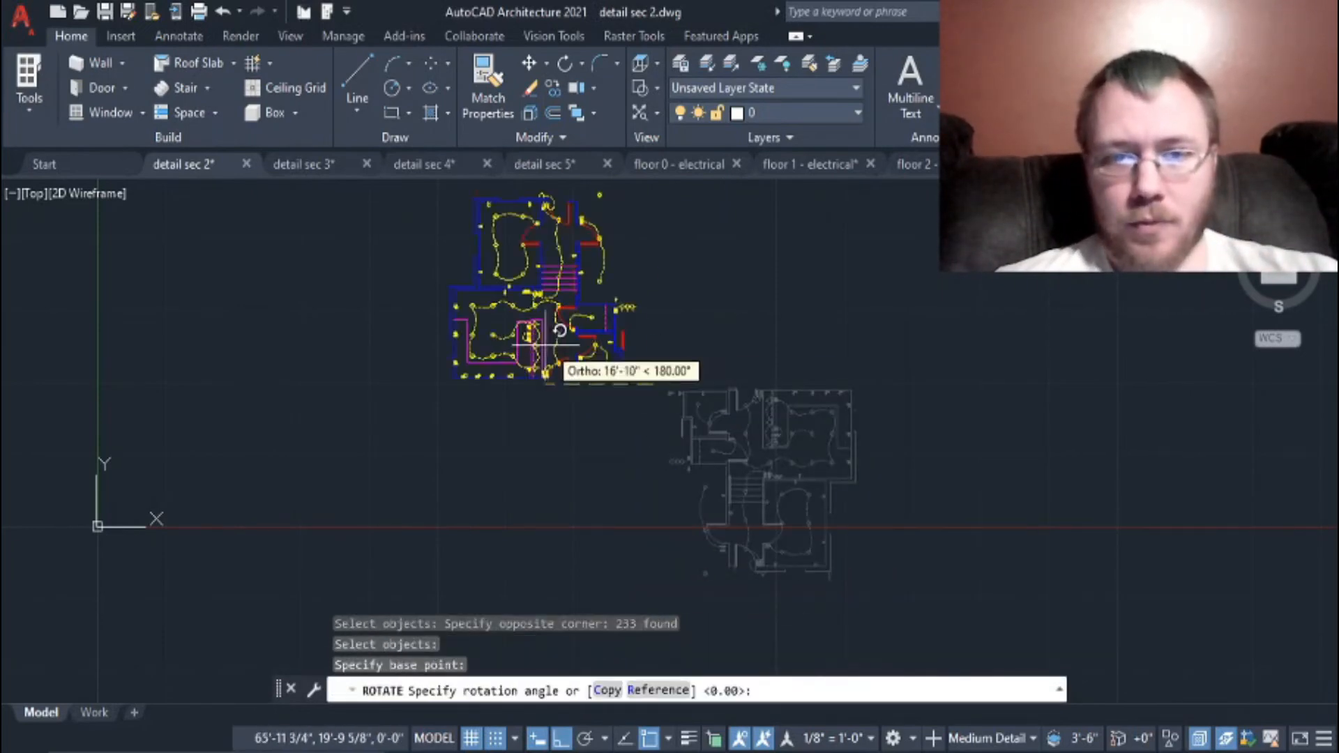
left_click(663, 279)
scroll(697, 366, "down", 2)
Step: Add a vertical construction line along the end of the kitchen counter in the plan
scroll(795, 380, "up", 4)
middle_click_drag(795, 381, 697, 538)
type("con")
key("Return")
scroll(468, 352, "up", 8)
middle_click_drag(601, 334, 693, 529)
left_click(586, 416)
scroll(998, 525, "down", 5)
key("Escape")
key("Escape")
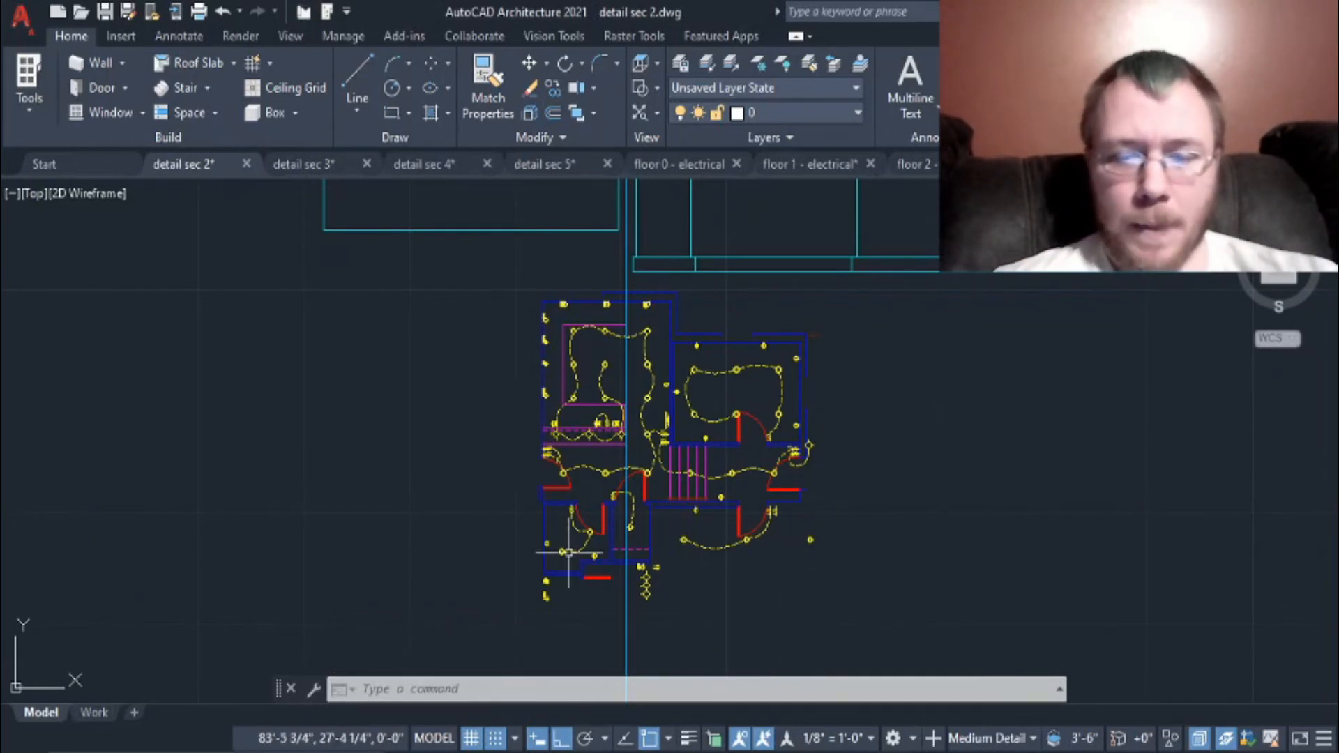
Step: Move the plan with its construction line so the line meets the counter's outer end in the section
left_click(880, 634)
left_click(447, 272)
type("m")
key("Return")
scroll(627, 303, "up", 2)
middle_click_drag(620, 284, 643, 649)
scroll(649, 358, "up", 7)
left_click(623, 409)
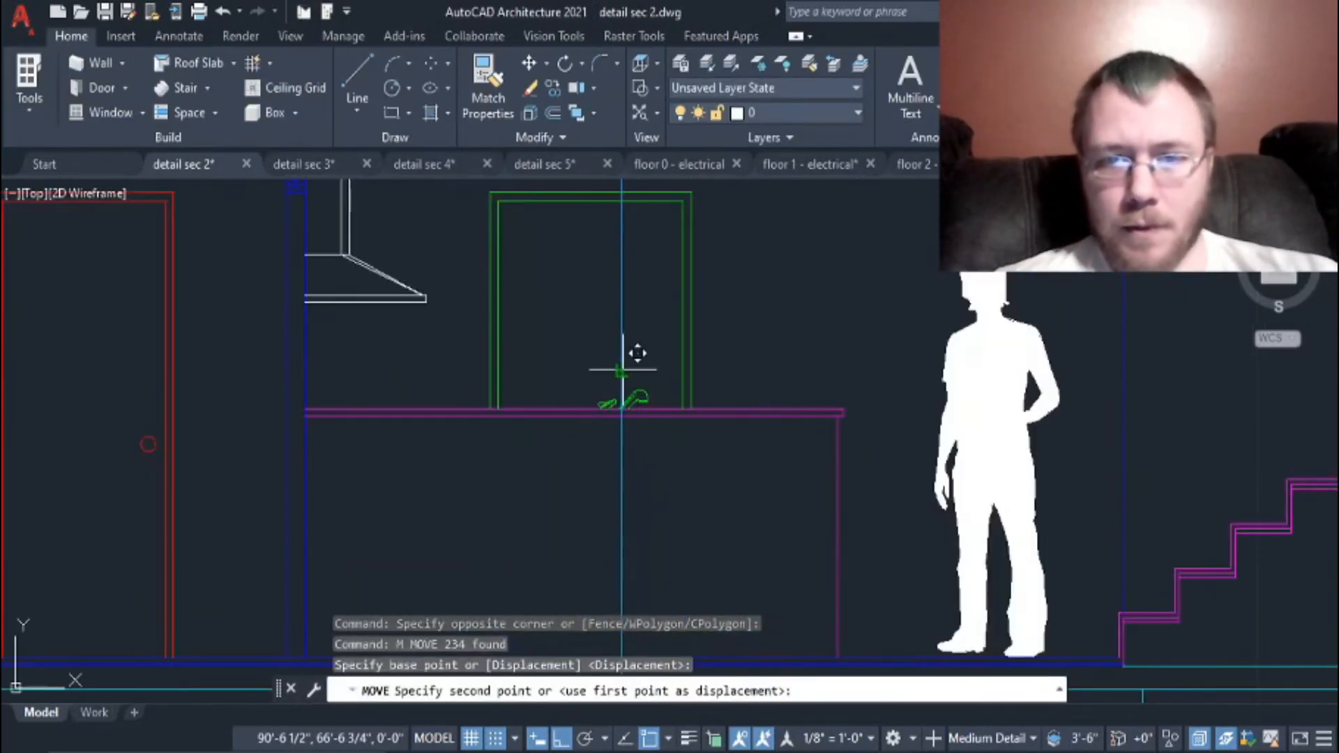
left_click(844, 410)
Step: Delete the construction line used to align the plan with the section
scroll(907, 512, "down", 8)
middle_click_drag(905, 544, 869, 455)
scroll(870, 605, "up", 5)
scroll(698, 524, "down", 5)
middle_click_drag(848, 567, 870, 424)
left_click(861, 537)
left_click(534, 604)
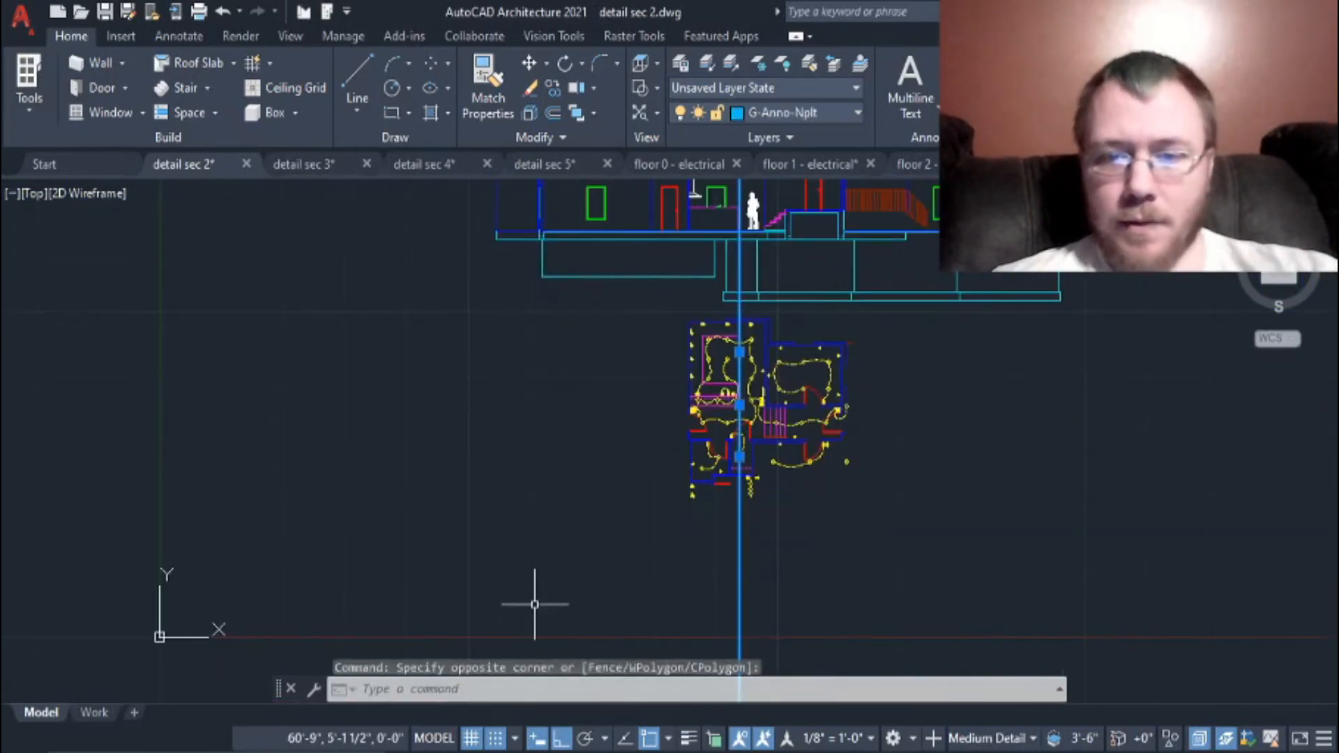
key("Delete")
Step: Add vertical construction lines through the centers of the three light fixtures over the kitchen counter in the plan
type("con")
key("Return")
scroll(717, 415, "up", 8)
middle_click_drag(717, 415, 719, 554)
left_click(542, 494)
scroll(584, 467, "up", 6)
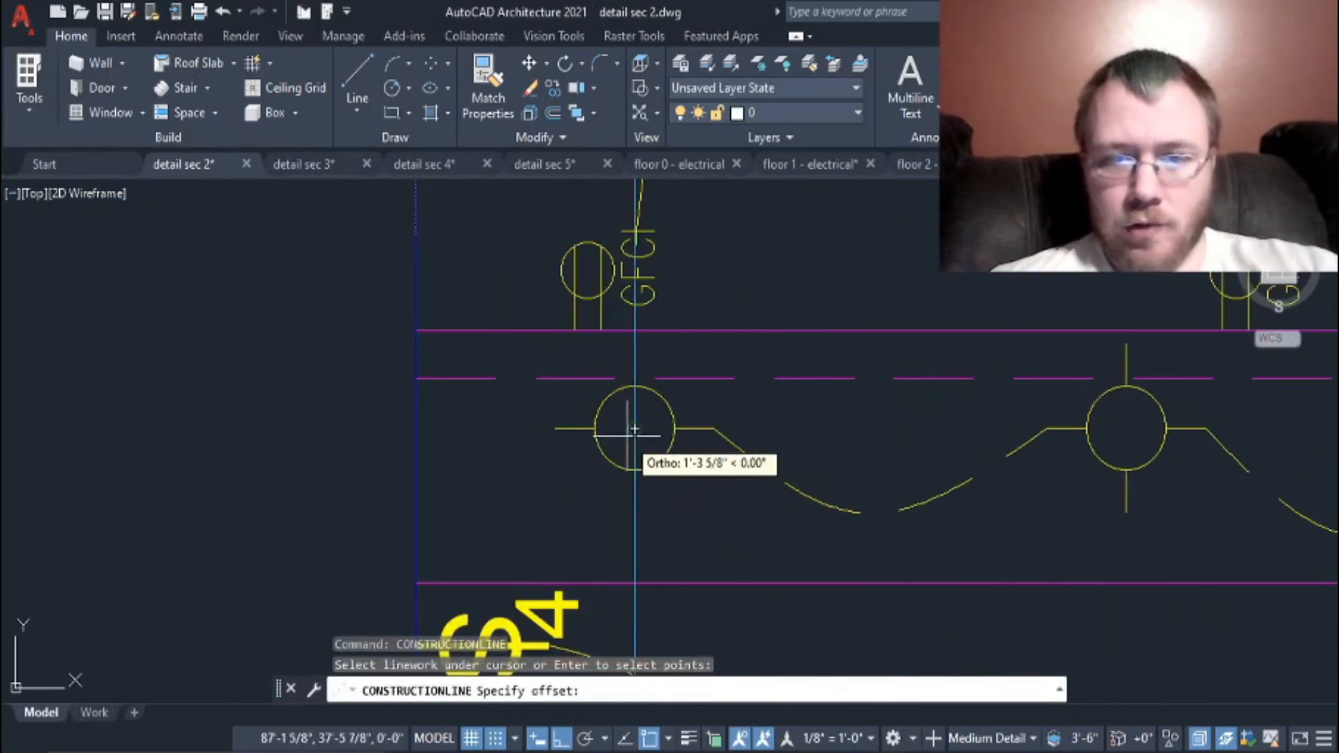
left_click(628, 436)
left_click(633, 353)
left_click(1119, 424)
middle_click_drag(1157, 533, 798, 592)
left_click(771, 338)
left_click(1260, 488)
scroll(1160, 533, "down", 6)
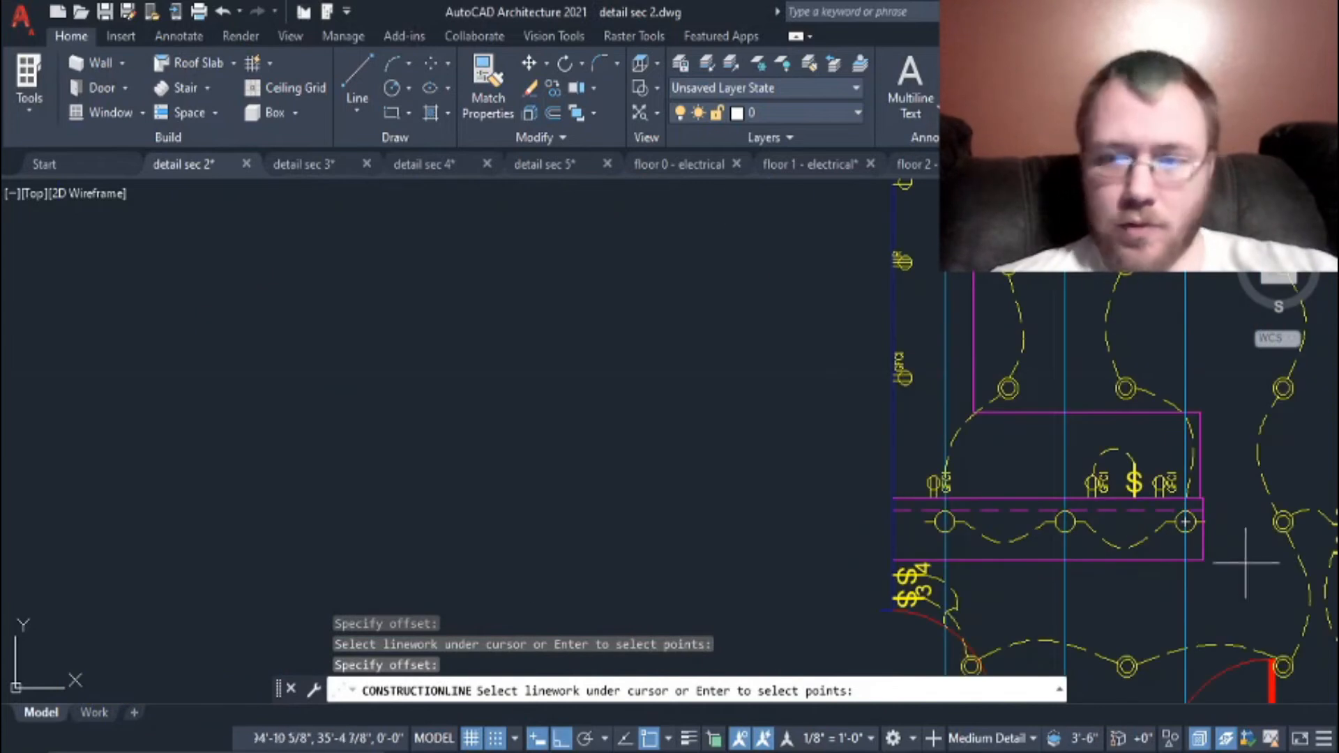
key("Escape")
Step: Add a vertical construction line at the COM symbol on the kitchen wall in the plan
scroll(598, 488, "down", 4)
middle_click_drag(598, 487, 286, 445)
scroll(485, 457, "up", 6)
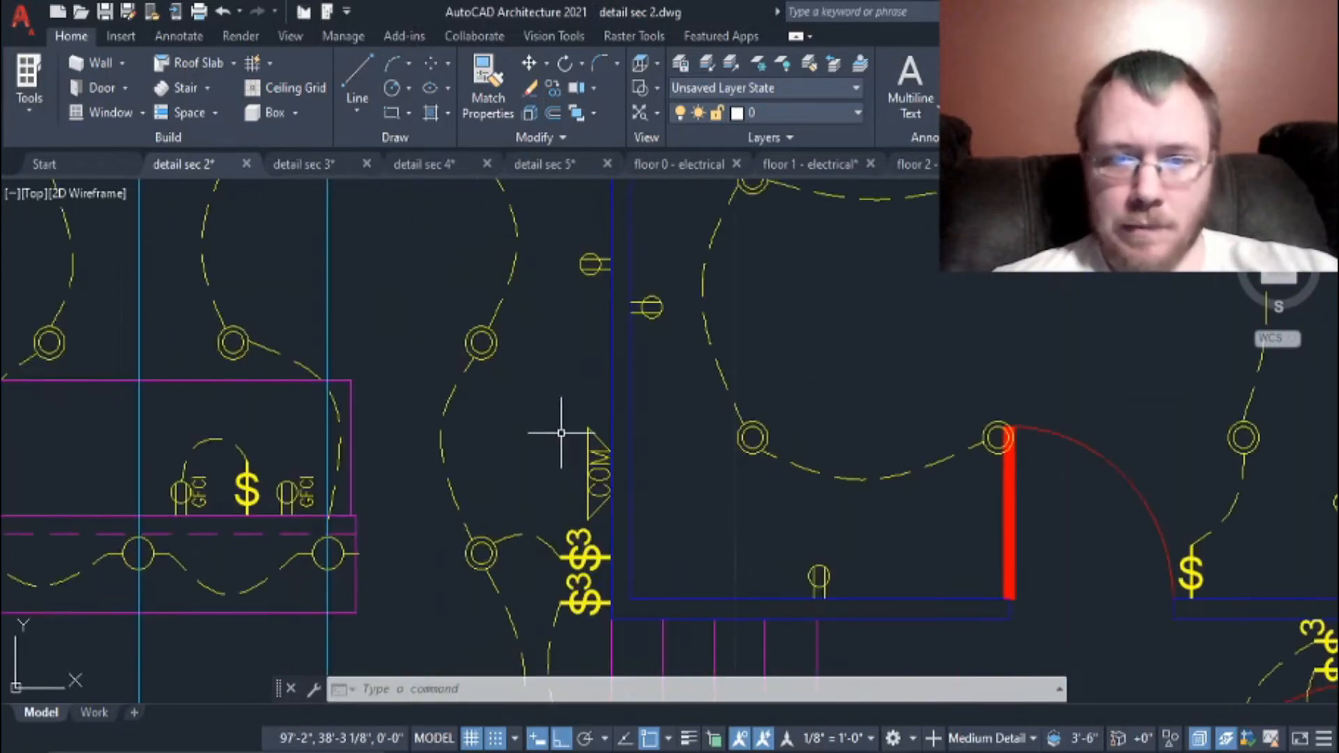
middle_click_drag(561, 433, 565, 382)
type("con")
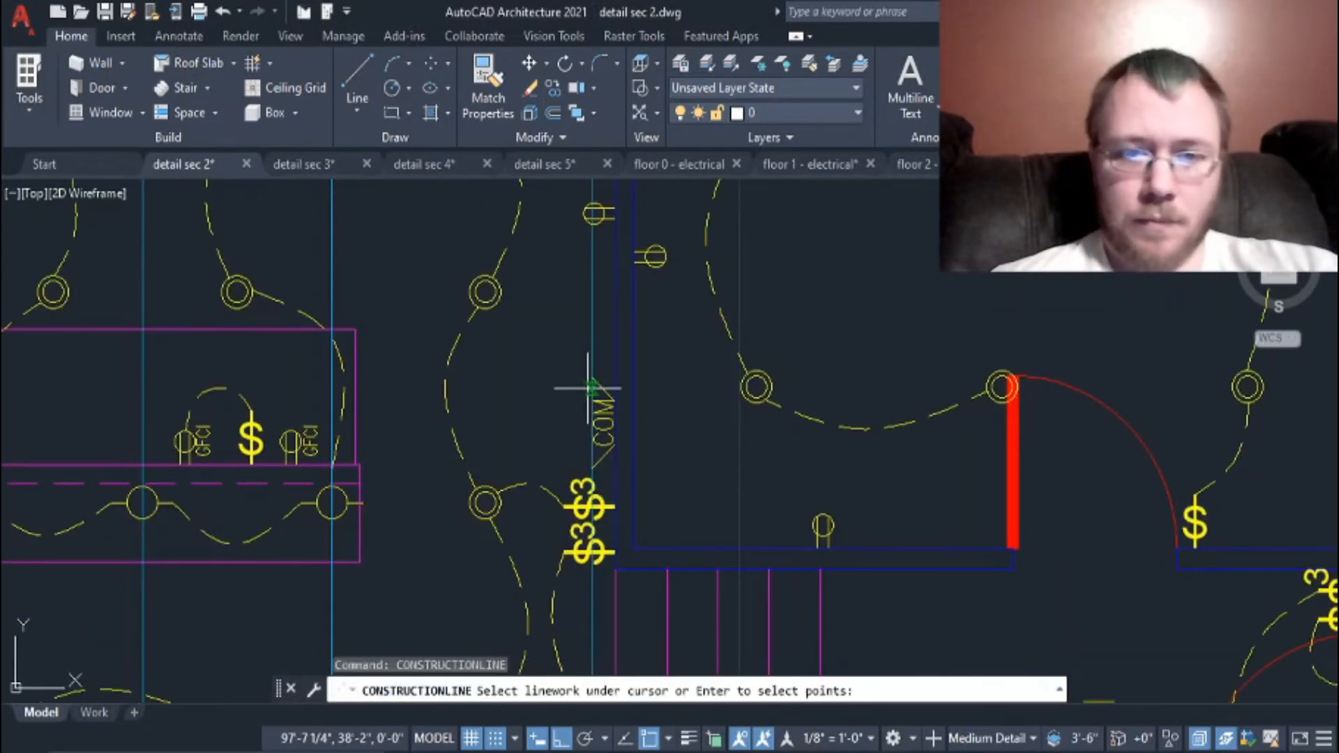
double_click(591, 389)
key("Escape")
scroll(540, 353, "down", 8)
middle_click_drag(594, 205, 671, 422)
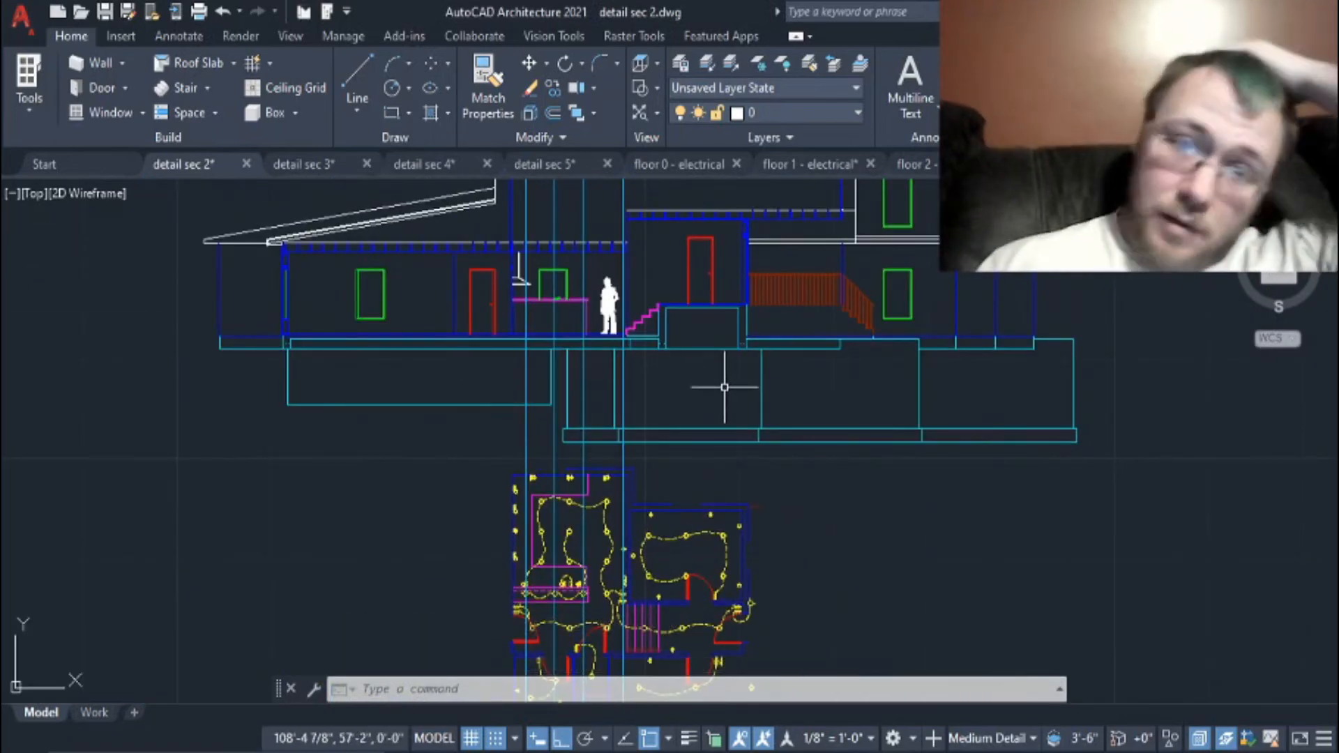
Step: Offset the kitchen floor line upward by 4' in the section
scroll(521, 386, "up", 8)
type("offset4'")
key("Return")
left_click(471, 386)
scroll(470, 386, "up", 2)
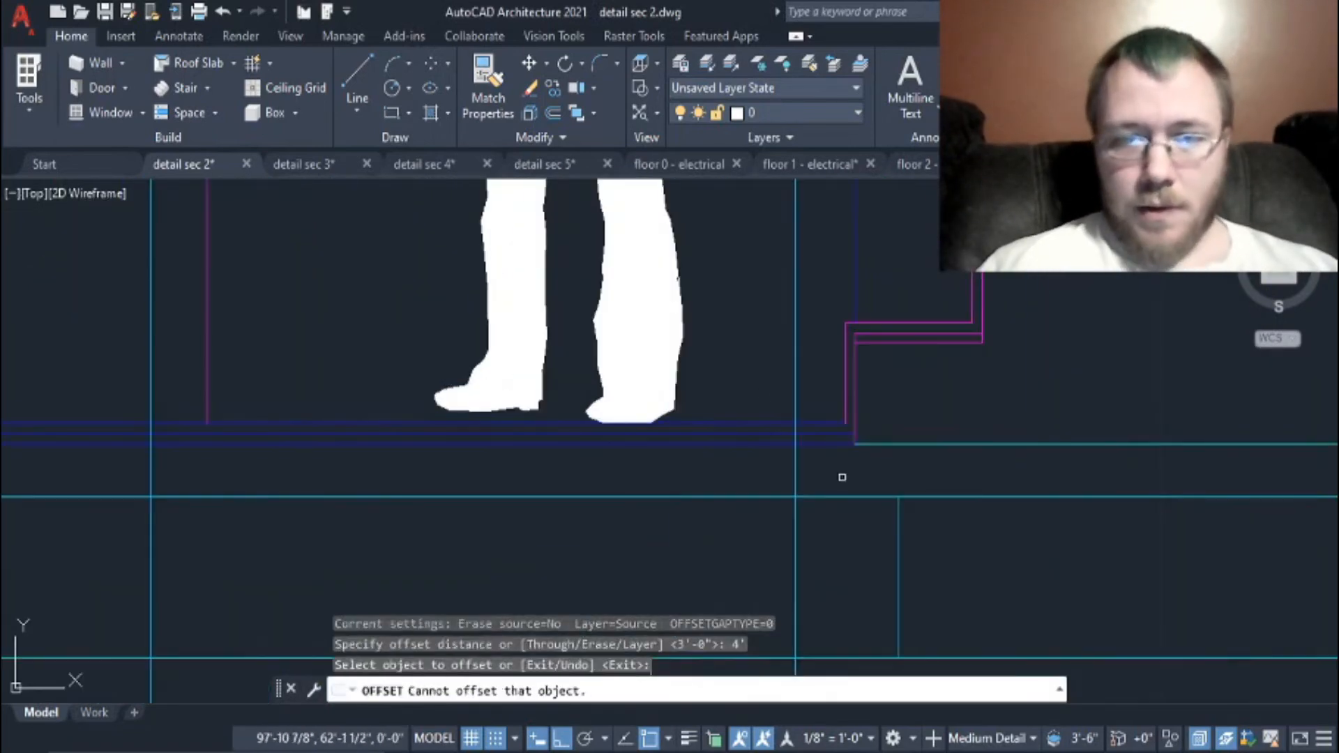
scroll(809, 418, "down", 3)
Step: Offset the raised horizontal guide line upward by another 6 inches in the section
type("`")
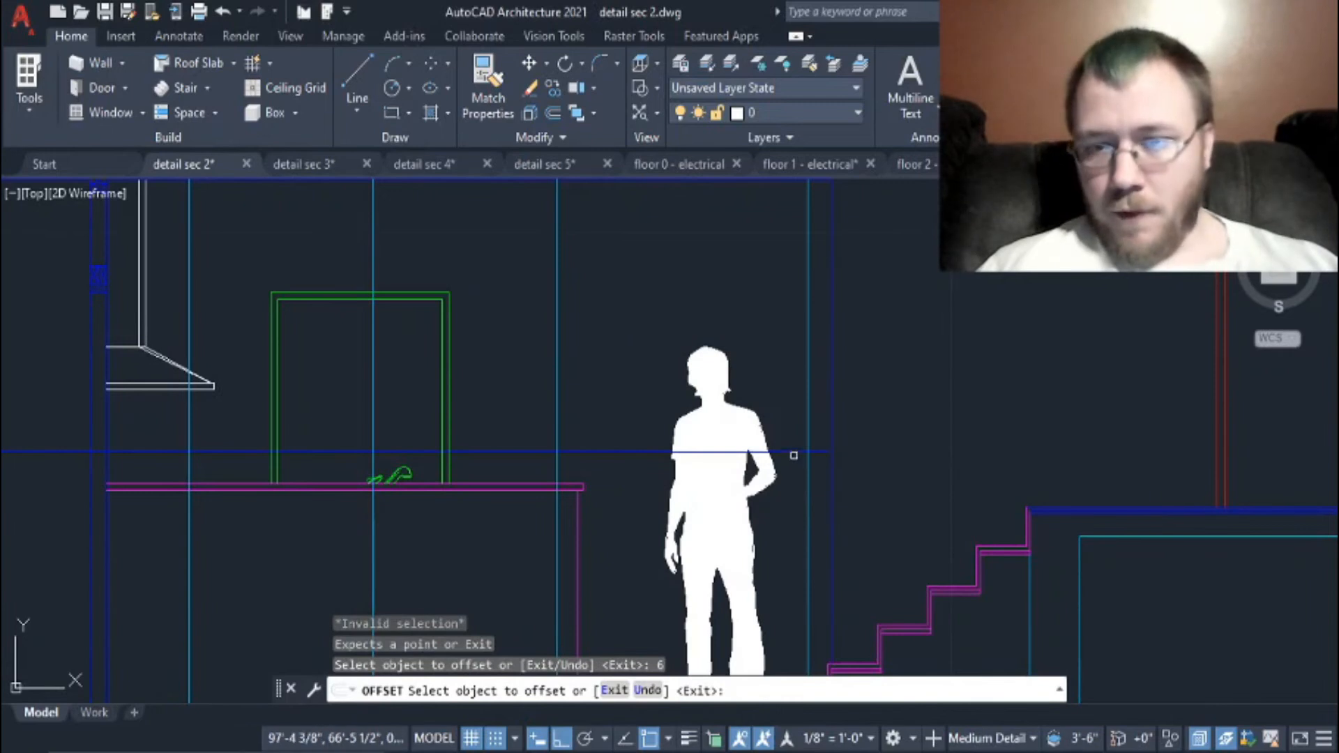
left_click(794, 455)
key("Escape")
key("Return")
type("o")
key("Return")
left_click(789, 453)
left_click(867, 463)
key("Escape")
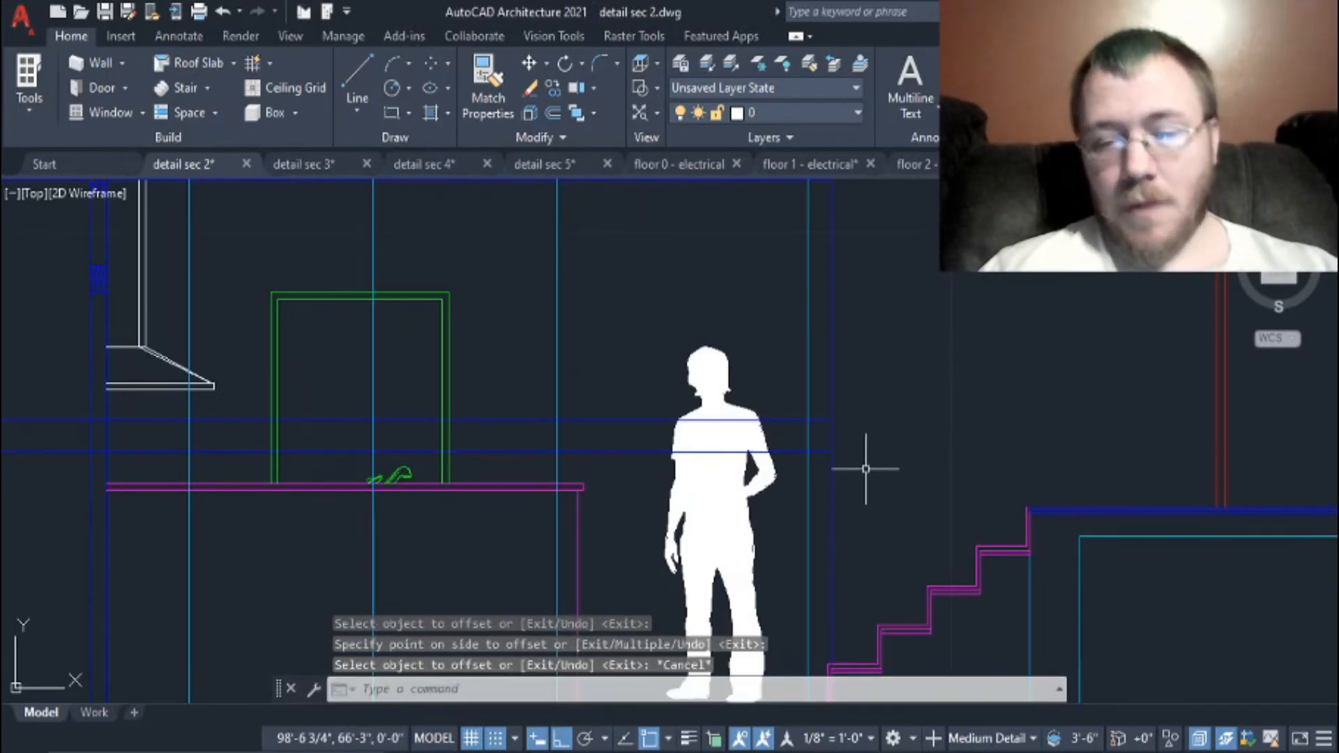
scroll(858, 523, "down", 3)
scroll(805, 475, "up", 5)
scroll(740, 436, "down", 5)
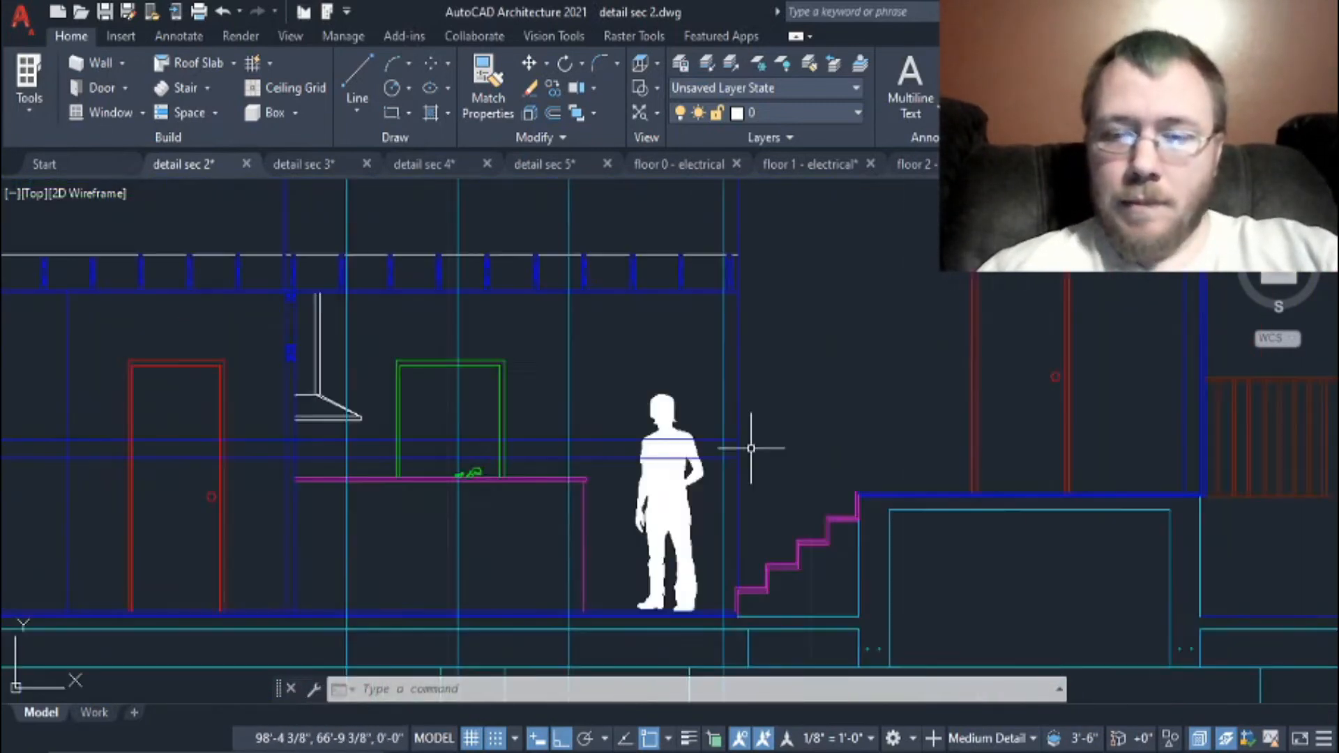
Step: Trim the guide lines beside the kitchen wall down to a small box outline at the COM position, removing the leftover pieces
scroll(744, 558, "up", 4)
scroll(760, 448, "down", 1)
scroll(771, 493, "up", 3)
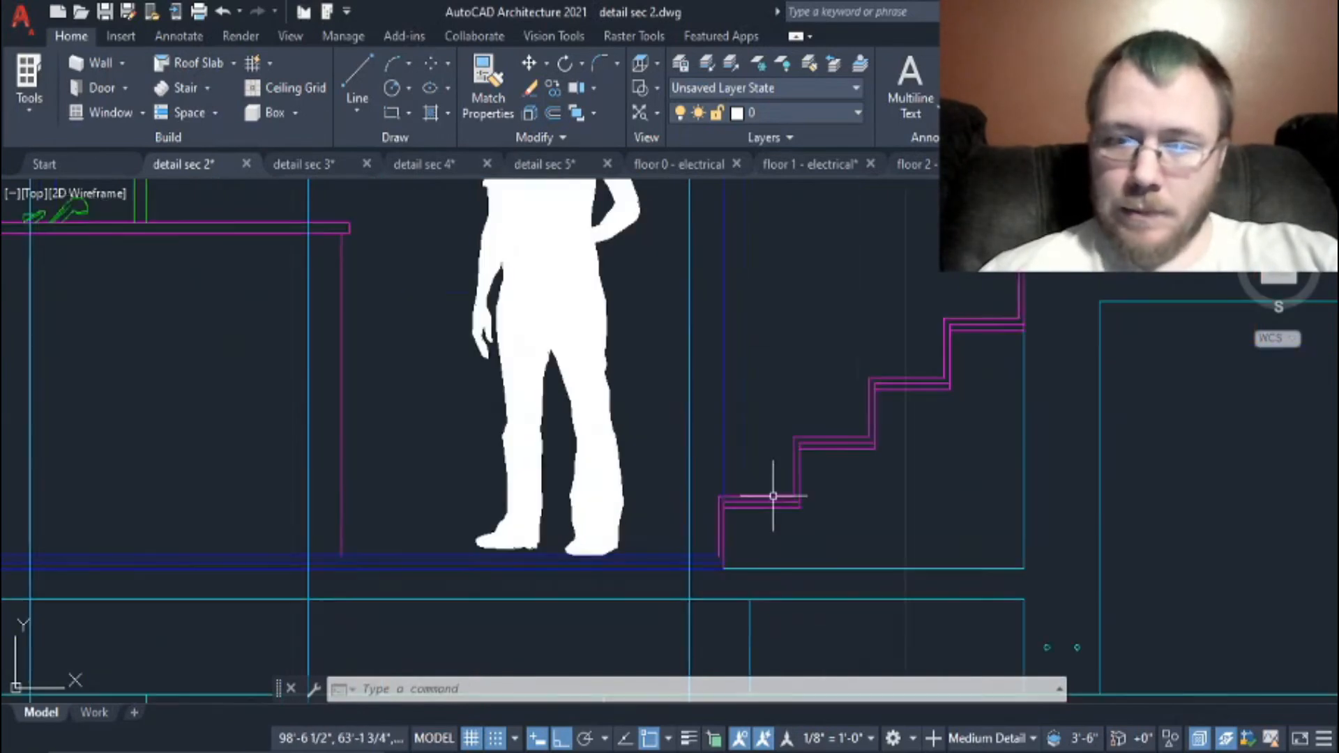
scroll(742, 419, "down", 5)
scroll(768, 391, "up", 2)
scroll(767, 402, "up", 5)
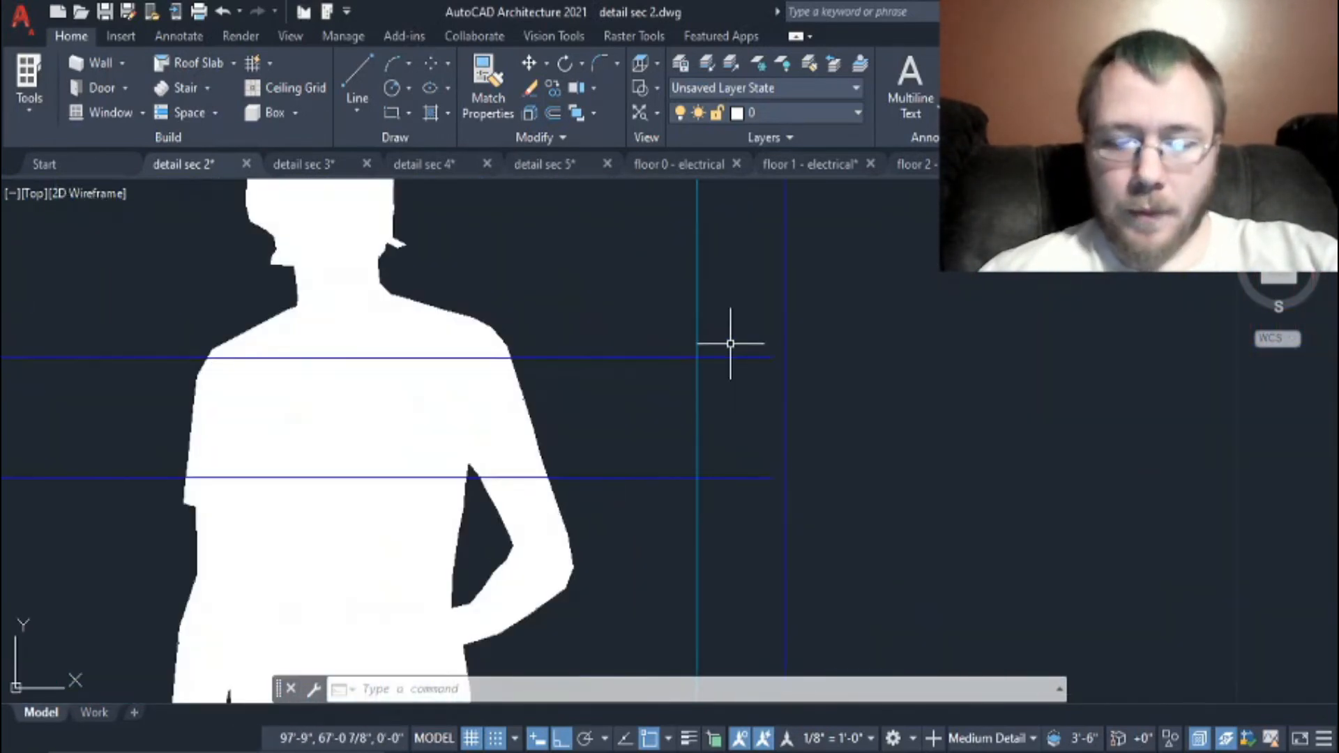
left_click(729, 341)
left_click(714, 514)
key("Delete")
Step: Assign the COM box outline's lines to the Electrical layer
left_click(694, 342)
left_click(784, 514)
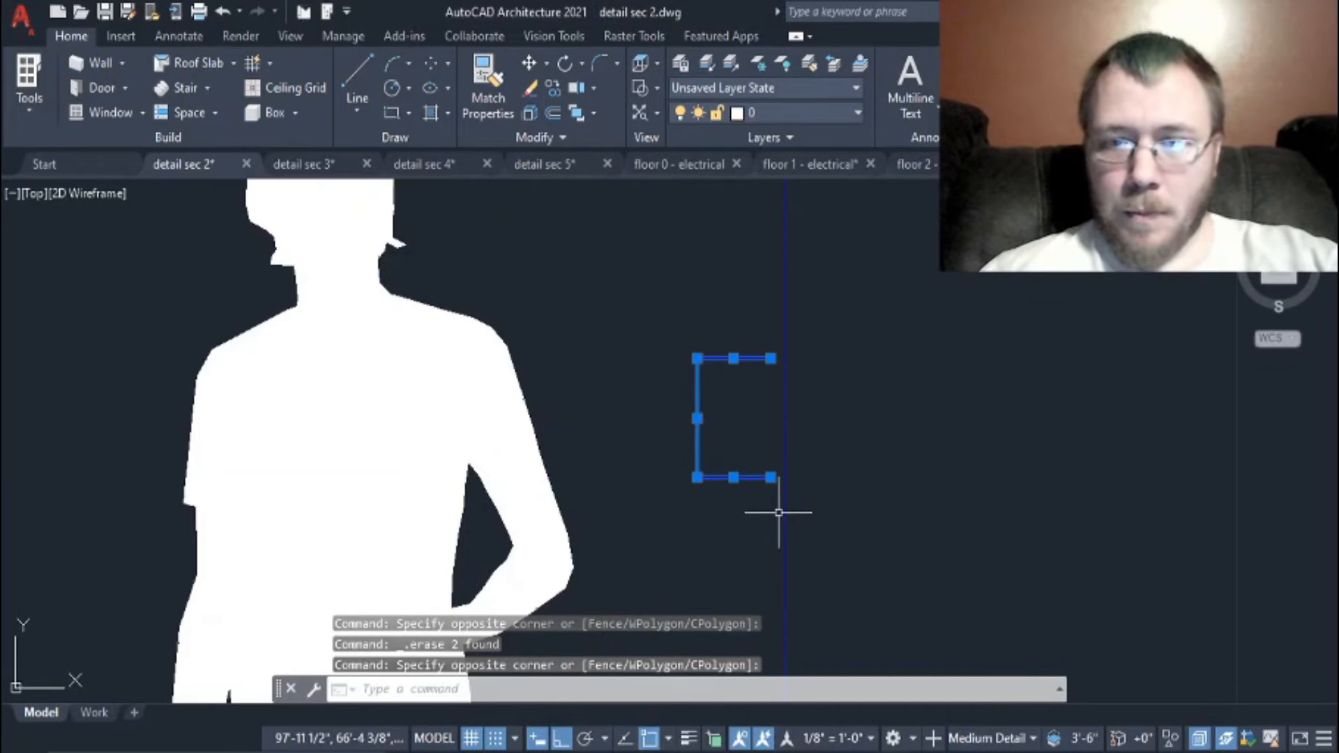
left_click(767, 113)
left_click(847, 632)
key("Escape")
Step: Extend the two horizontal edges of the COM box to the kitchen wall line
type("ex")
left_click(745, 329)
left_click(753, 272)
left_click(753, 272)
left_click(736, 506)
key("Escape")
scroll(739, 447, "down", 6)
scroll(745, 305, "up", 2)
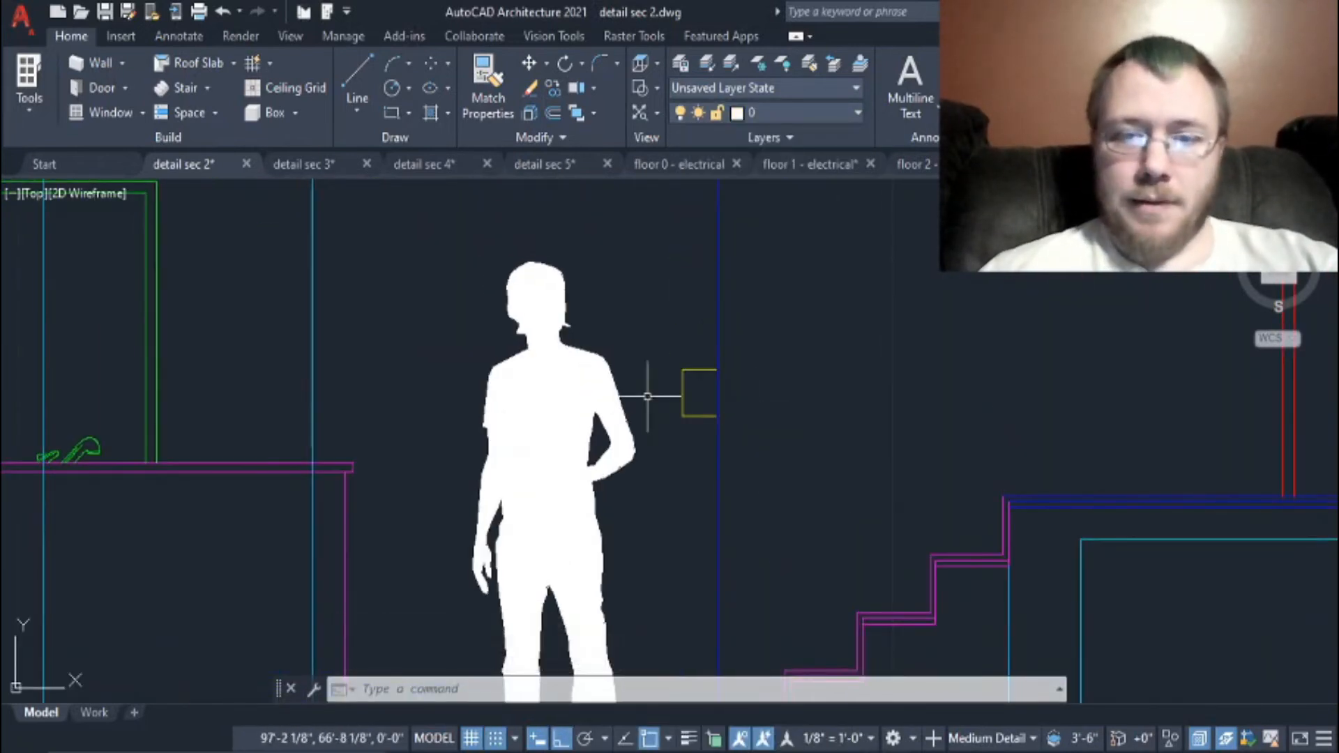
type("o")
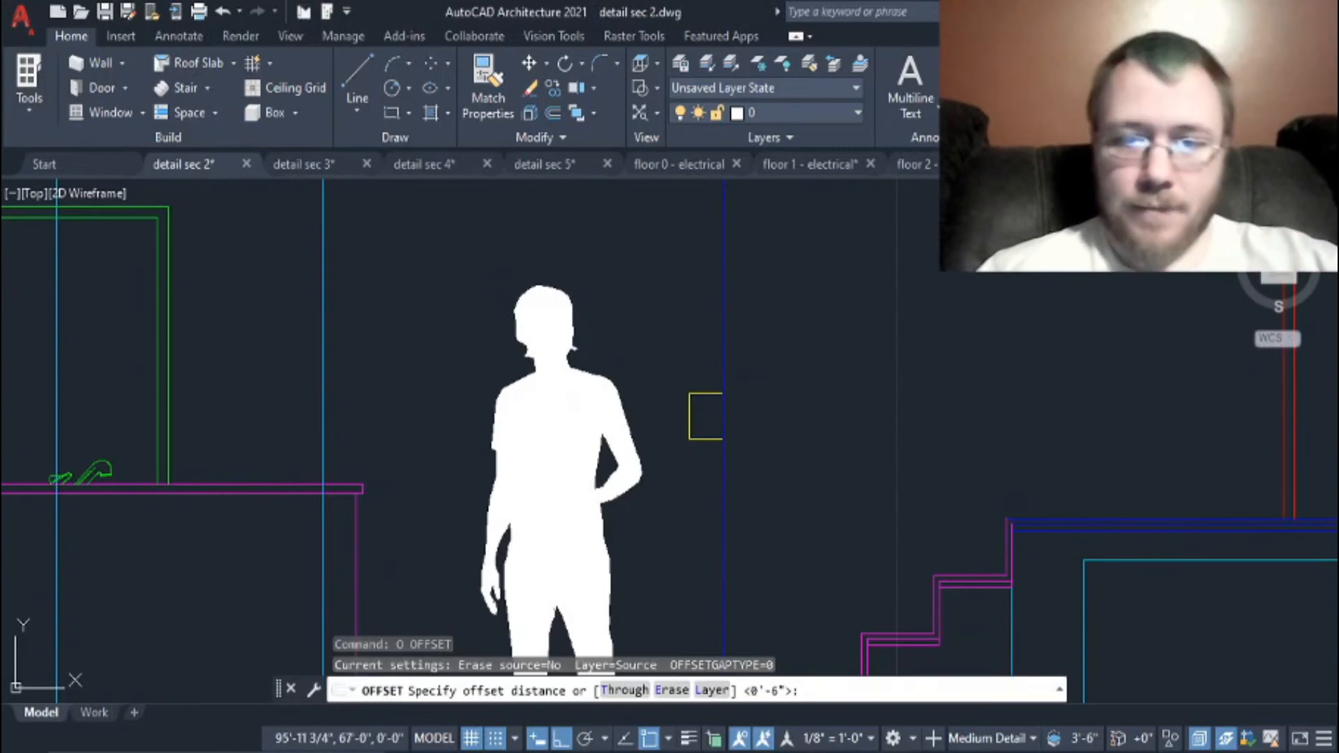
key("Escape")
type("di")
left_click(689, 393)
scroll(735, 393, "up", 6)
key("Escape")
scroll(642, 513, "down", 4)
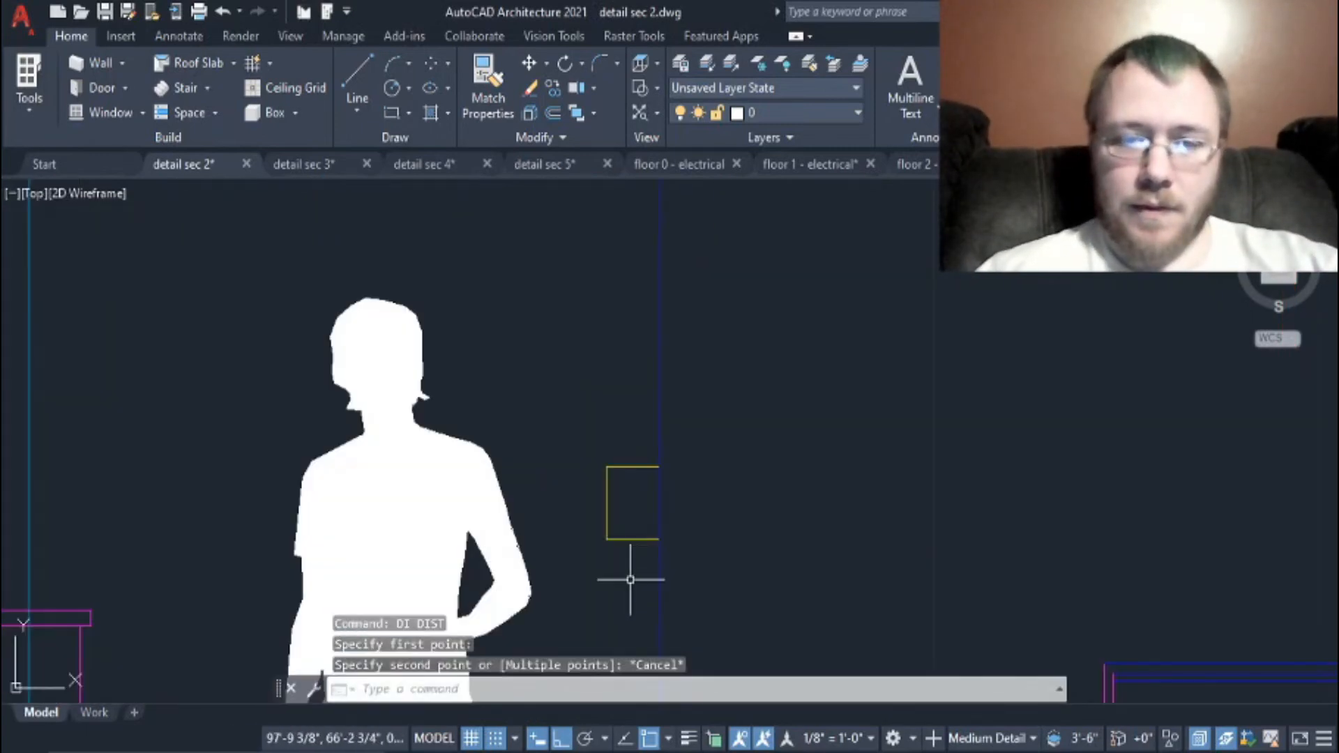
Step: Reduce the COM box's depth to 2 inches by offsetting the wall line and trimming away the excess
type("o 2")
left_click(659, 520)
left_click(643, 513)
key("Escape")
type("tr")
mouse_move(649, 566)
left_mouse_down()
mouse_move(622, 532)
mouse_move(622, 457)
left_mouse_up()
left_click(634, 442)
left_click(607, 491)
key("Escape")
Step: Assign the new outer edge of the COM box to the Electrical layer
left_click(647, 491)
left_click(632, 506)
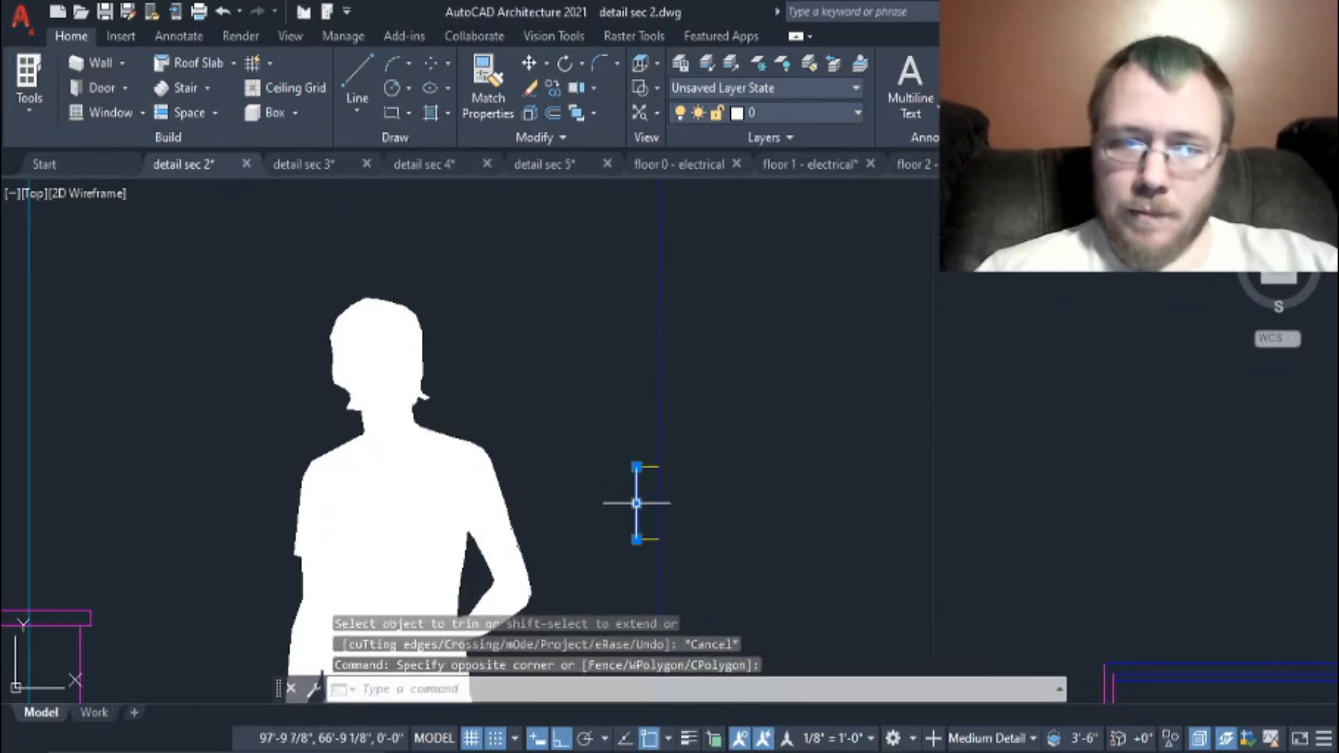
left_click(774, 113)
left_click(746, 365)
key("Return")
left_click(774, 113)
left_click(774, 362)
key("Escape")
Step: Move the whole staircase beside the kitchen sideways so its lowest outer riser lines up with the kitchen wall line
scroll(886, 508, "down", 6)
scroll(865, 628, "up", 8)
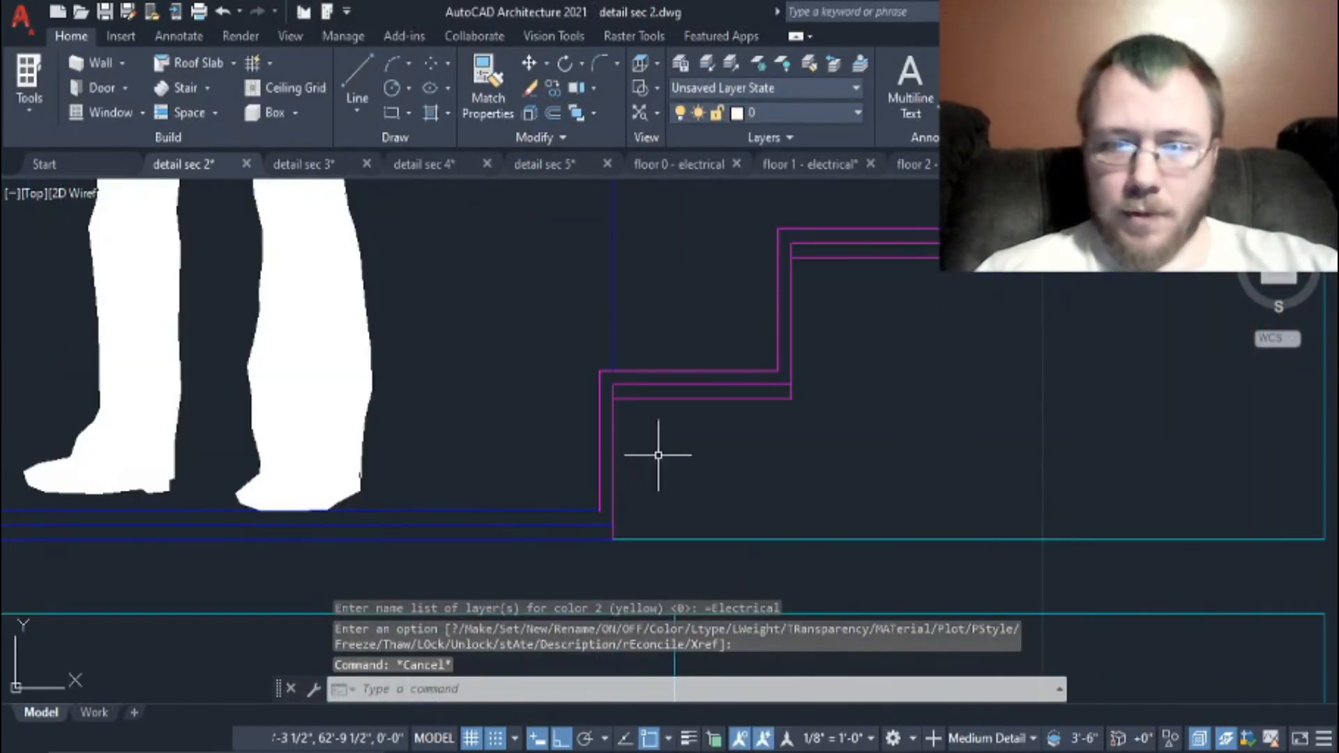
left_click(658, 454)
scroll(840, 301, "down", 5)
left_click(845, 377)
left_click(786, 314)
left_click(917, 322)
left_click(863, 279)
middle_click_drag(903, 244, 864, 325)
scroll(977, 328, "up", 5)
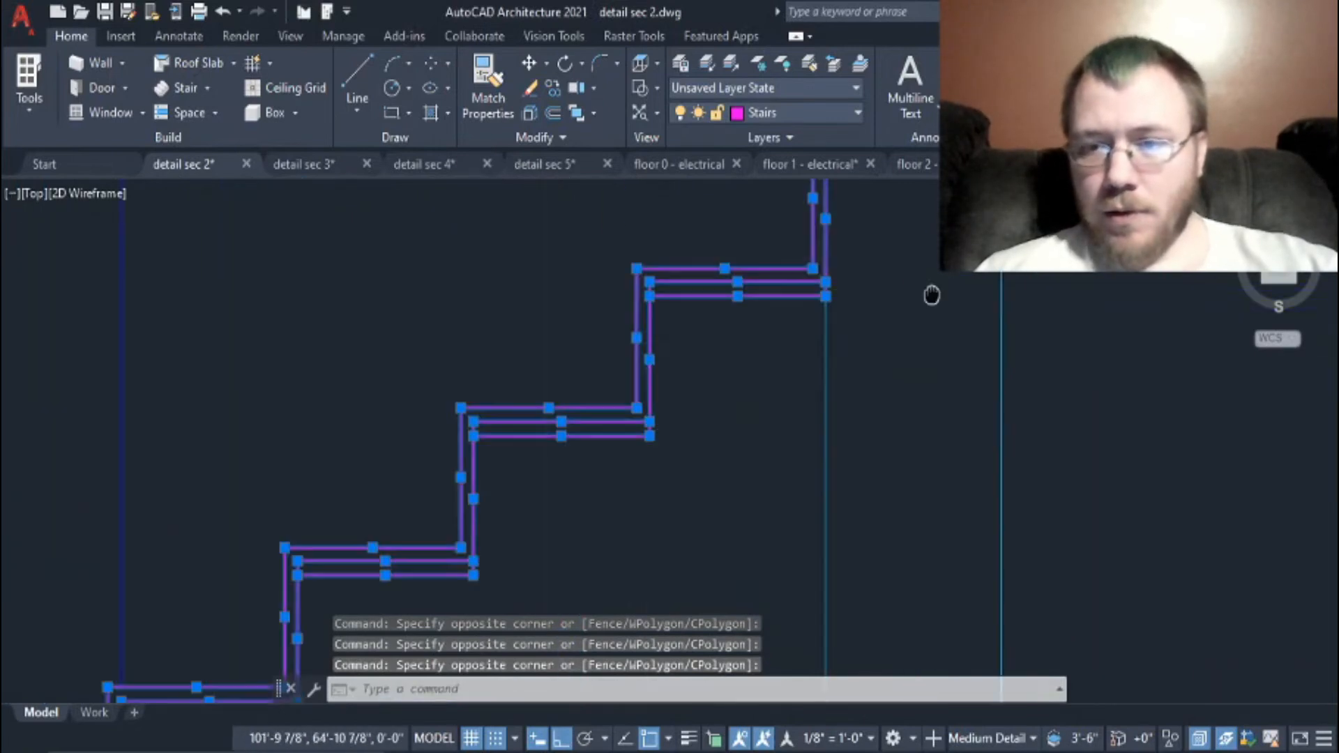
scroll(939, 335, "down", 5)
scroll(985, 631, "up", 4)
left_click(877, 505)
left_click(721, 488)
scroll(600, 450, "down", 6)
scroll(474, 410, "up", 8)
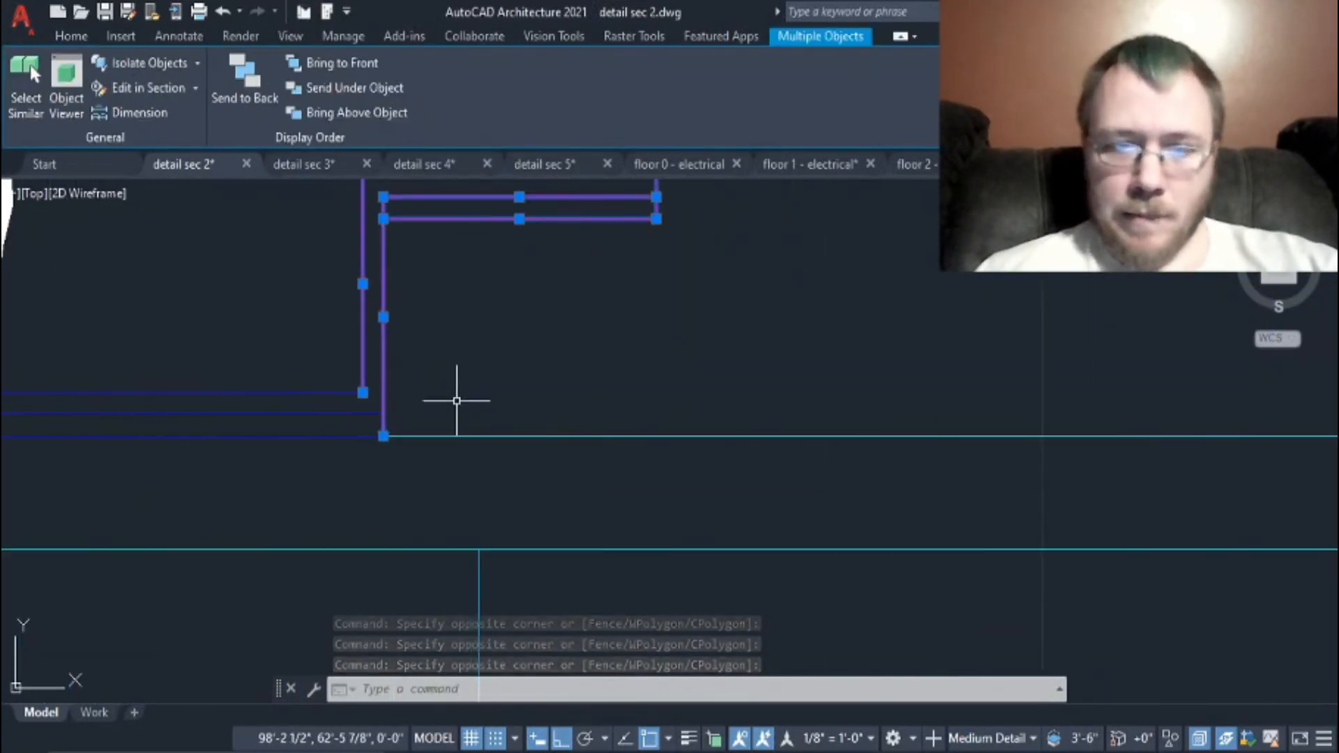
type("m")
key("Return")
middle_click_drag(454, 401, 586, 586)
left_click(532, 360)
key("Escape")
scroll(652, 404, "down", 3)
Step: Extend the kitchen floor lines to meet the bottom riser of the moved staircase
type("ex")
key("Return")
key("Escape")
left_click(711, 471)
left_click(701, 432)
left_click(659, 442)
left_click(671, 442)
key("Escape")
Step: Trim the upper floor lines where they overlap the top riser of the moved staircase
scroll(780, 470, "down", 6)
scroll(937, 477, "up", 2)
type("ex")
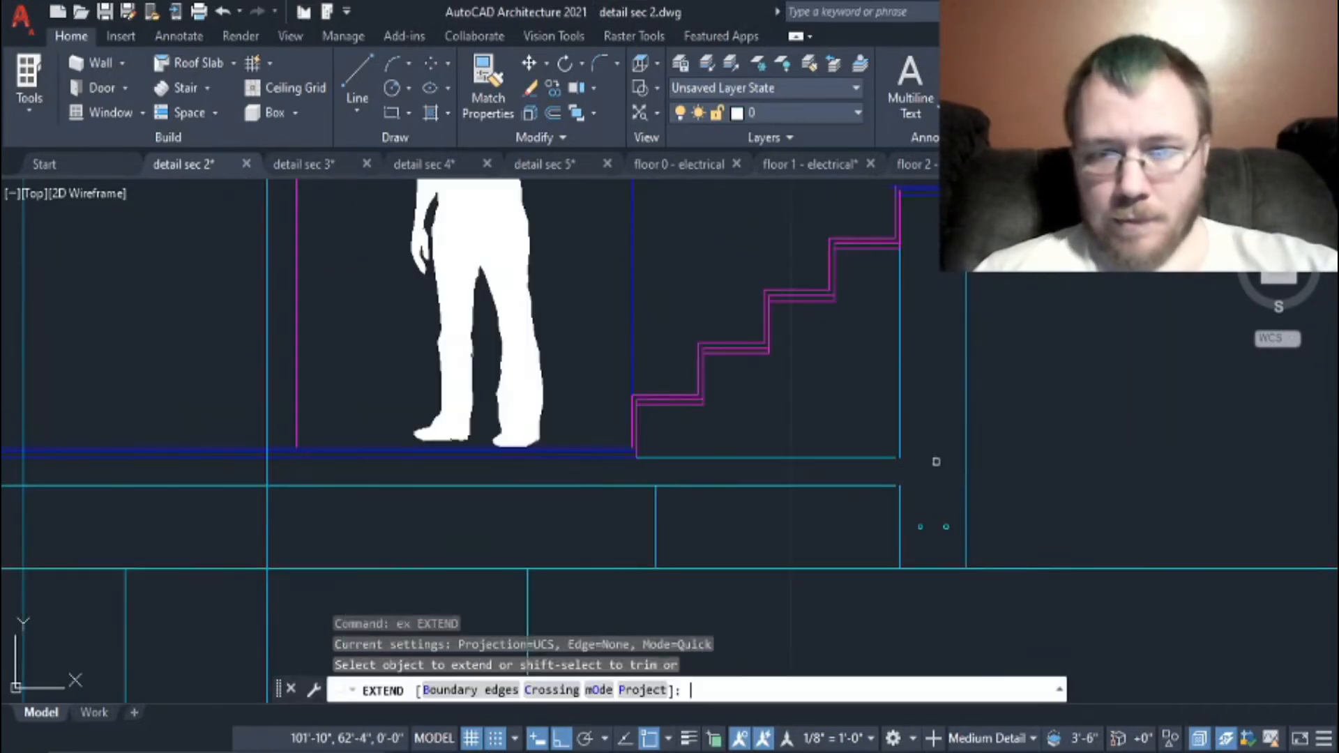
key("Escape")
type("tr")
key("Return")
scroll(830, 399, "up", 4)
left_click(710, 294)
scroll(728, 312, "up", 4)
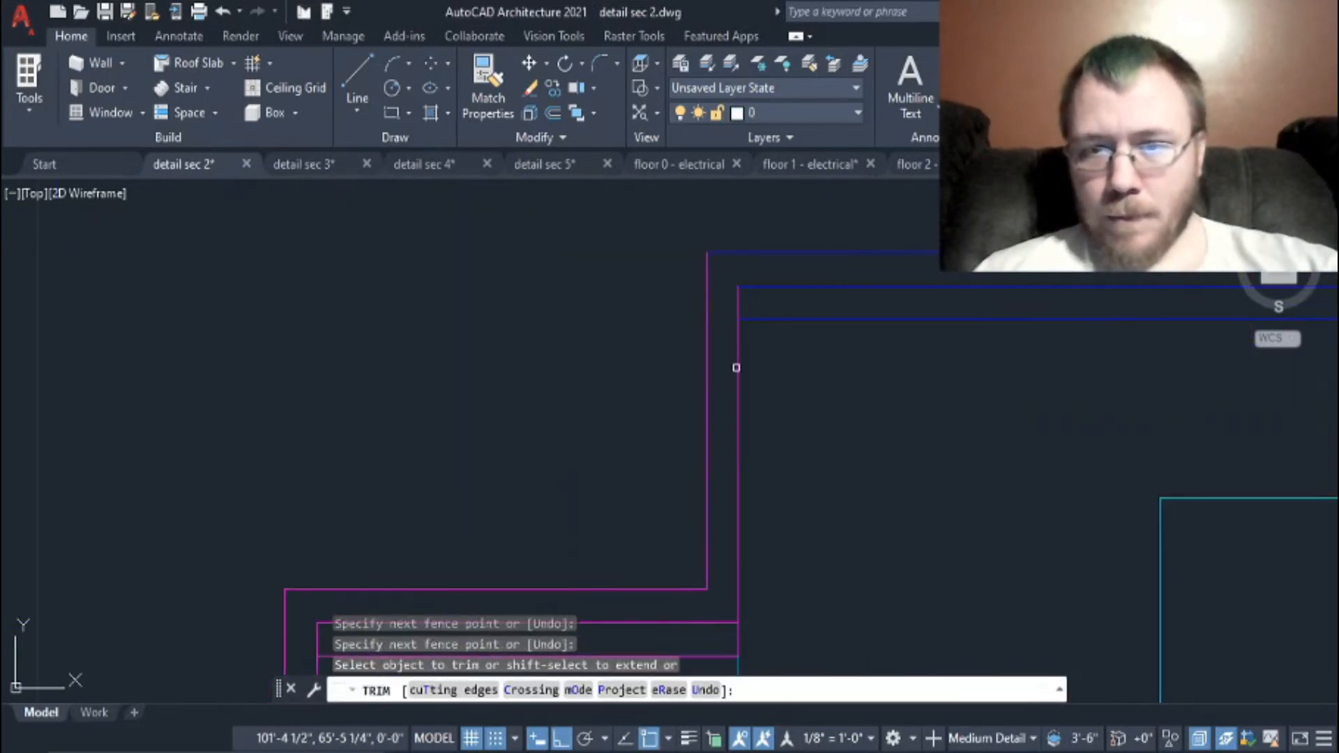
key("Escape")
Step: Delete the electrical floor plan copy below the section, keeping the three vertical light construction lines
scroll(824, 446, "down", 9)
scroll(767, 454, "down", 9)
left_click(568, 186)
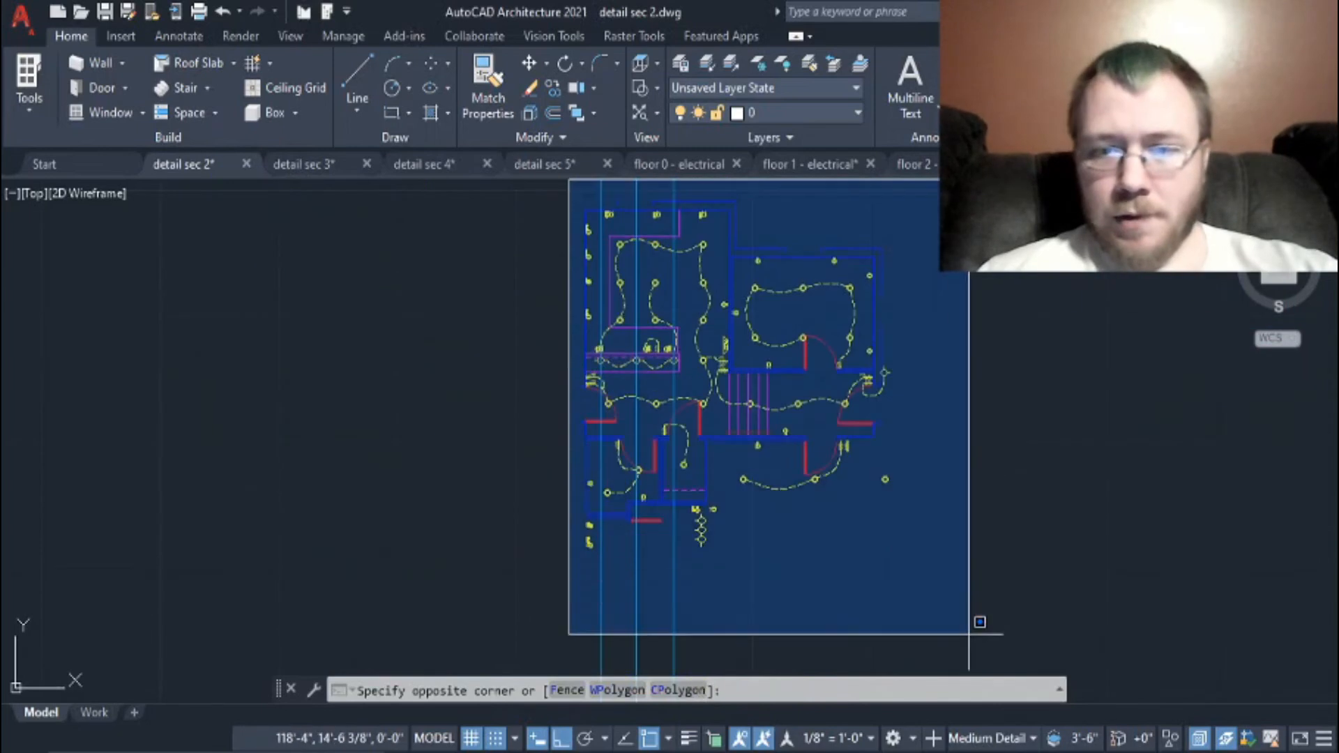
left_click(986, 628)
key("Delete")
scroll(739, 391, "up", 6)
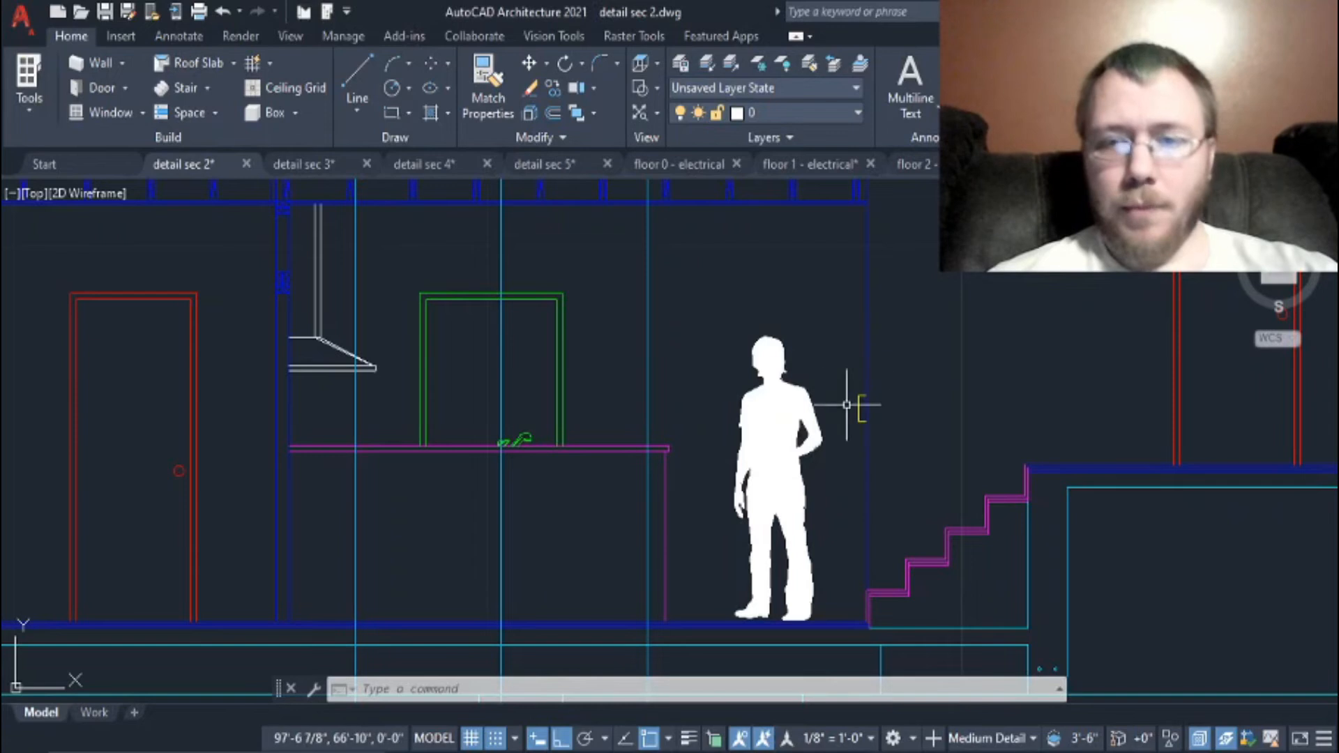
scroll(863, 419, "up", 4)
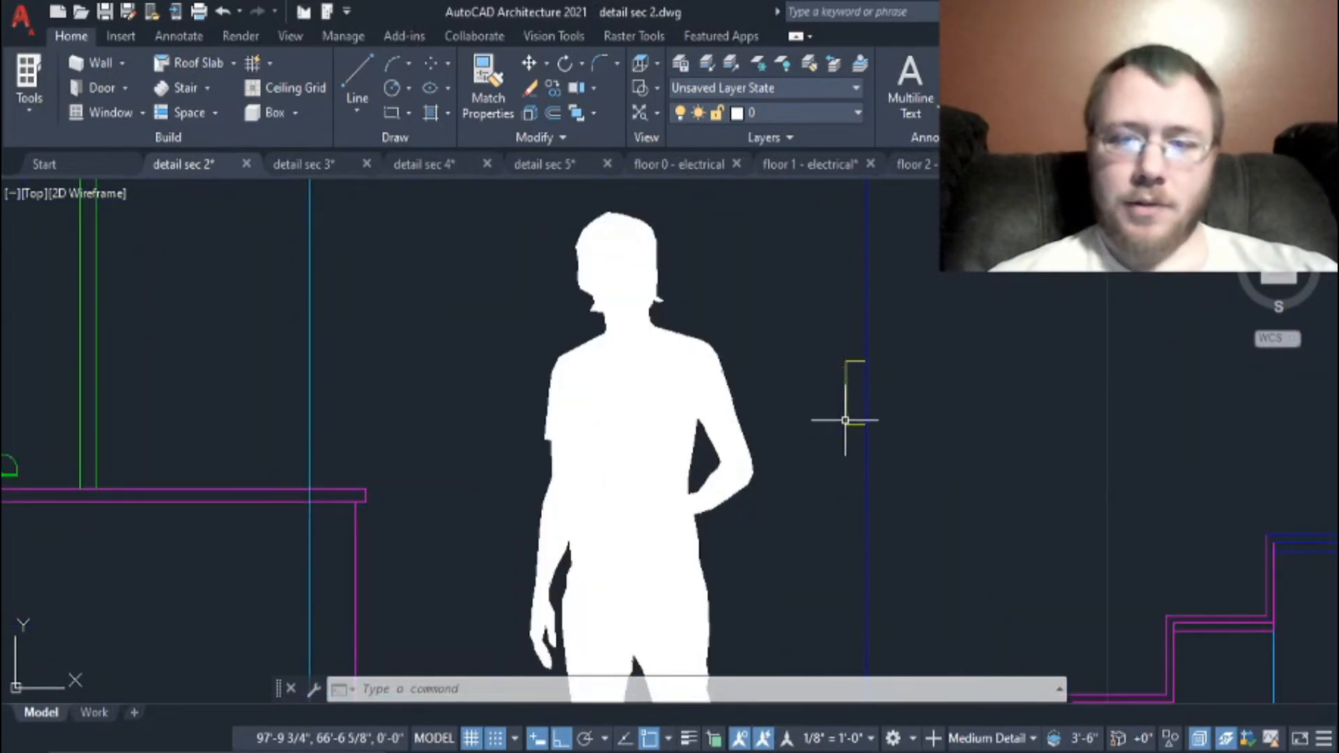
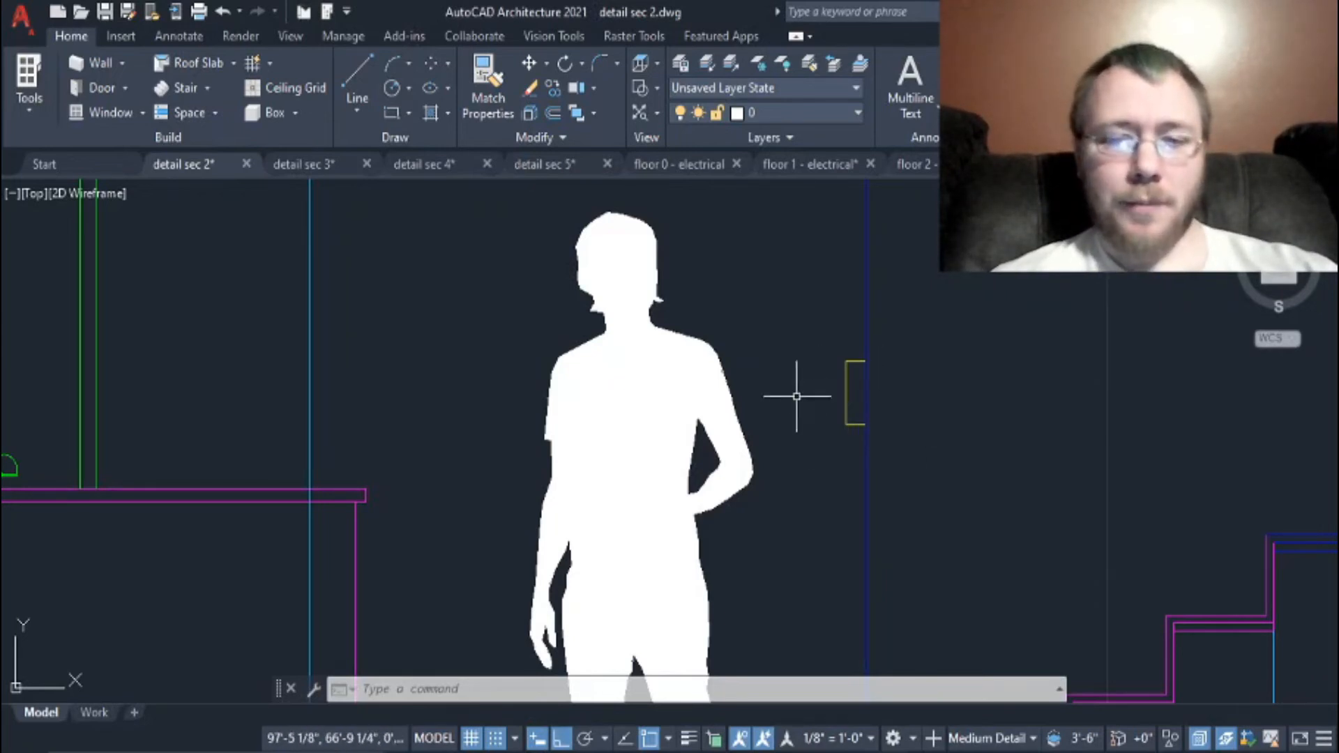
scroll(796, 396, "down", 2)
scroll(775, 515, "down", 2)
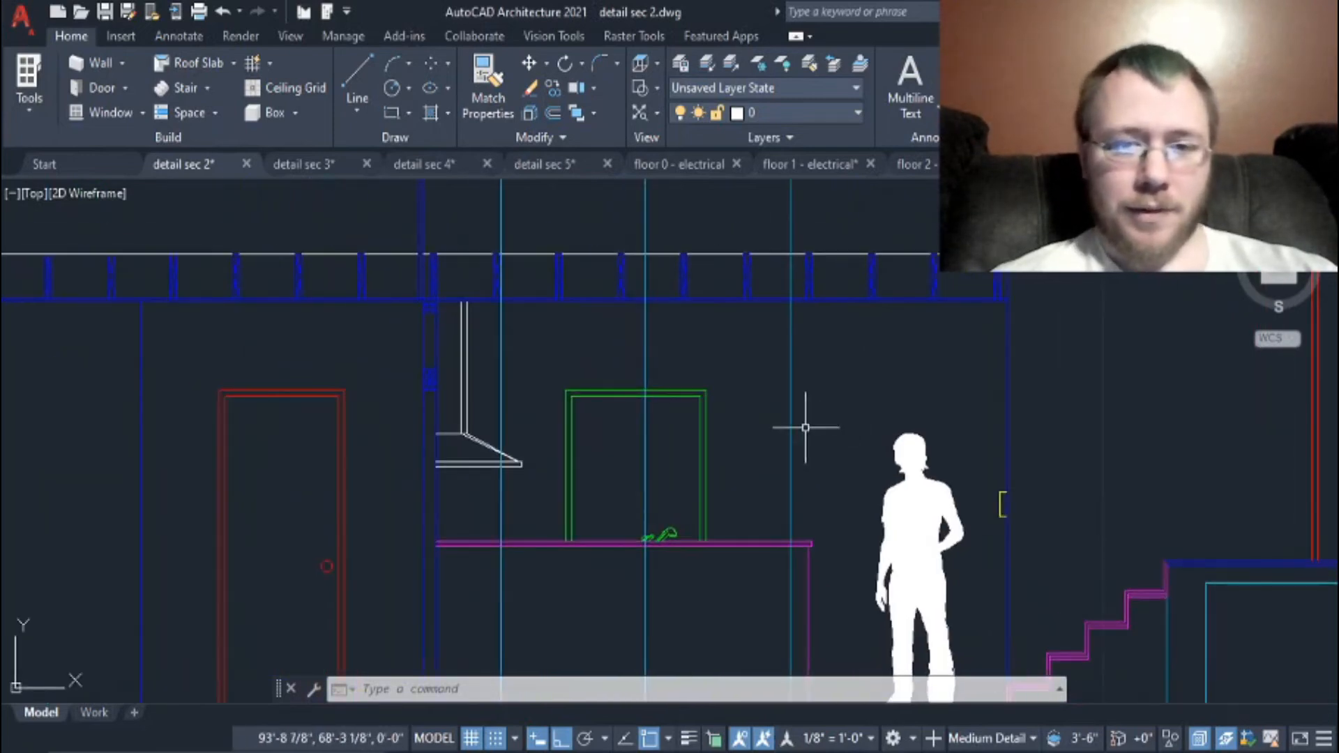
middle_click_drag(728, 350, 788, 448)
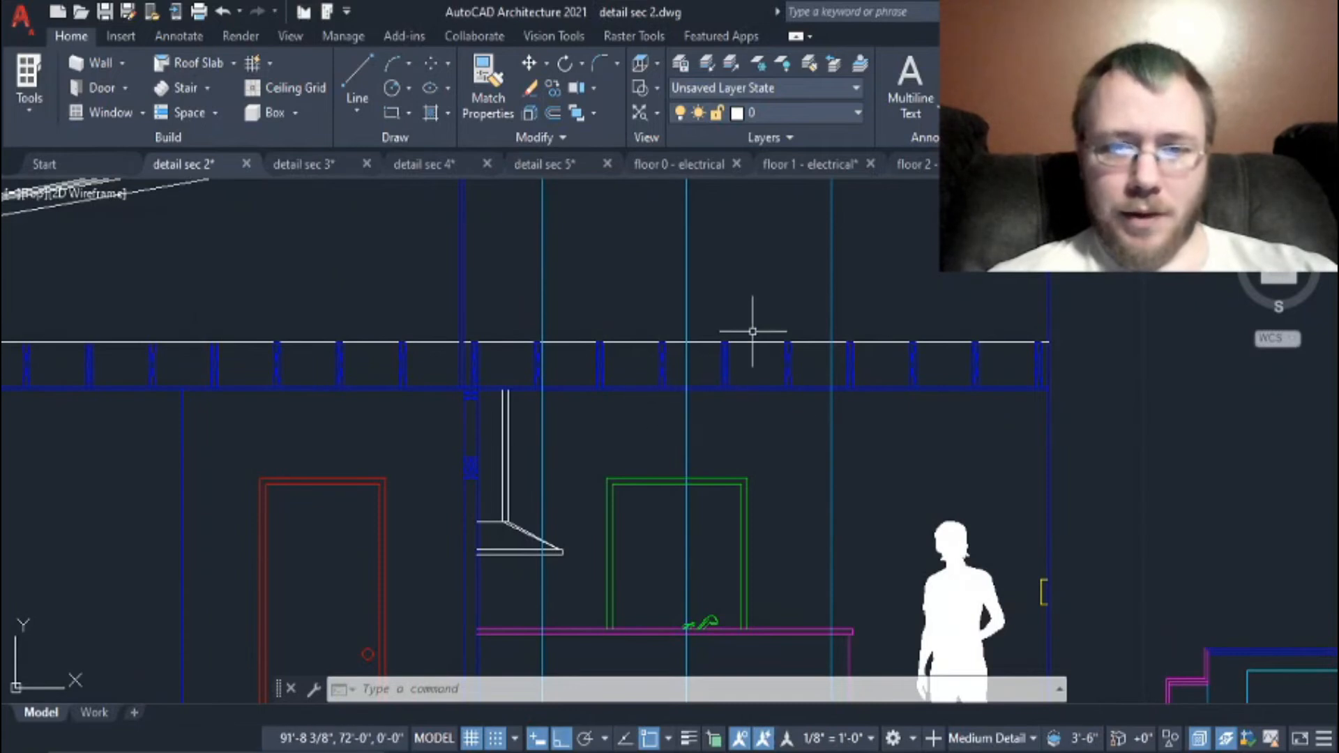
scroll(625, 450, "down", 3)
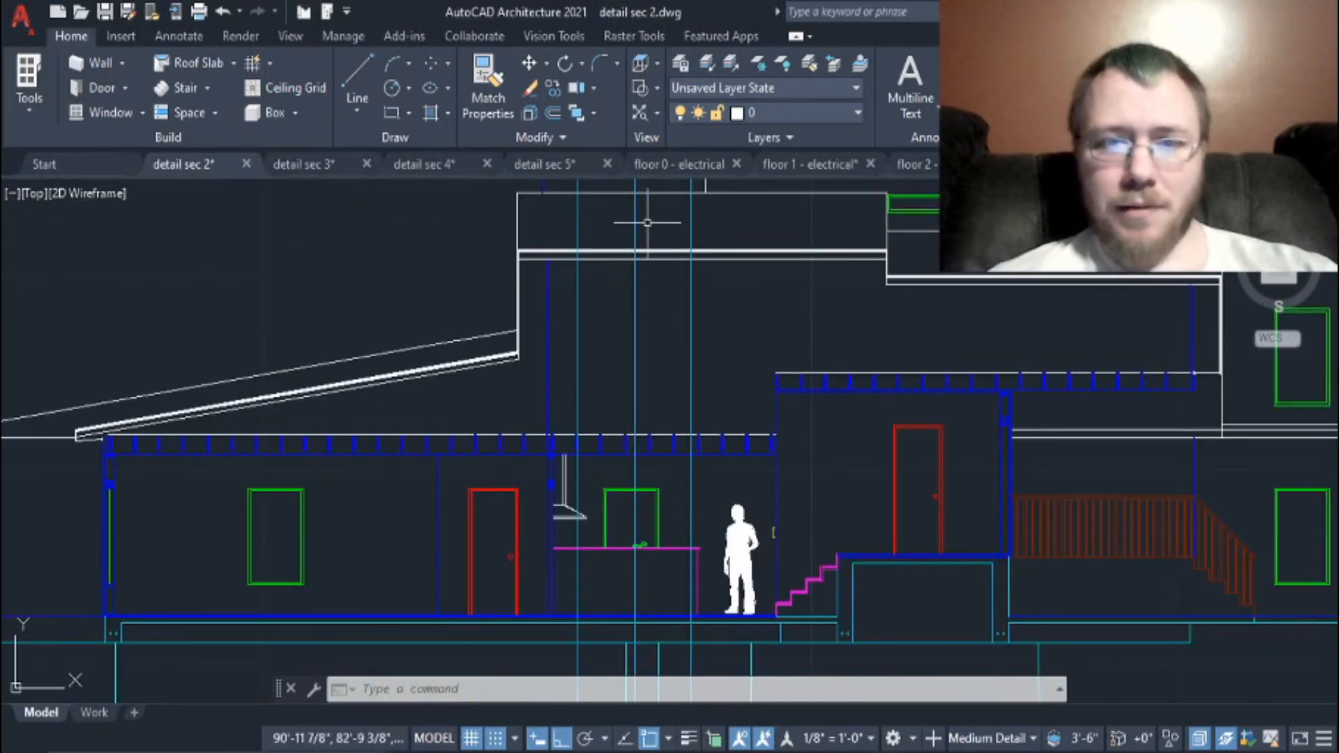
Step: Switch to Photos and examine the mini house kitchen pendant light's product image and dimension sheet
mouse_move(984, 752)
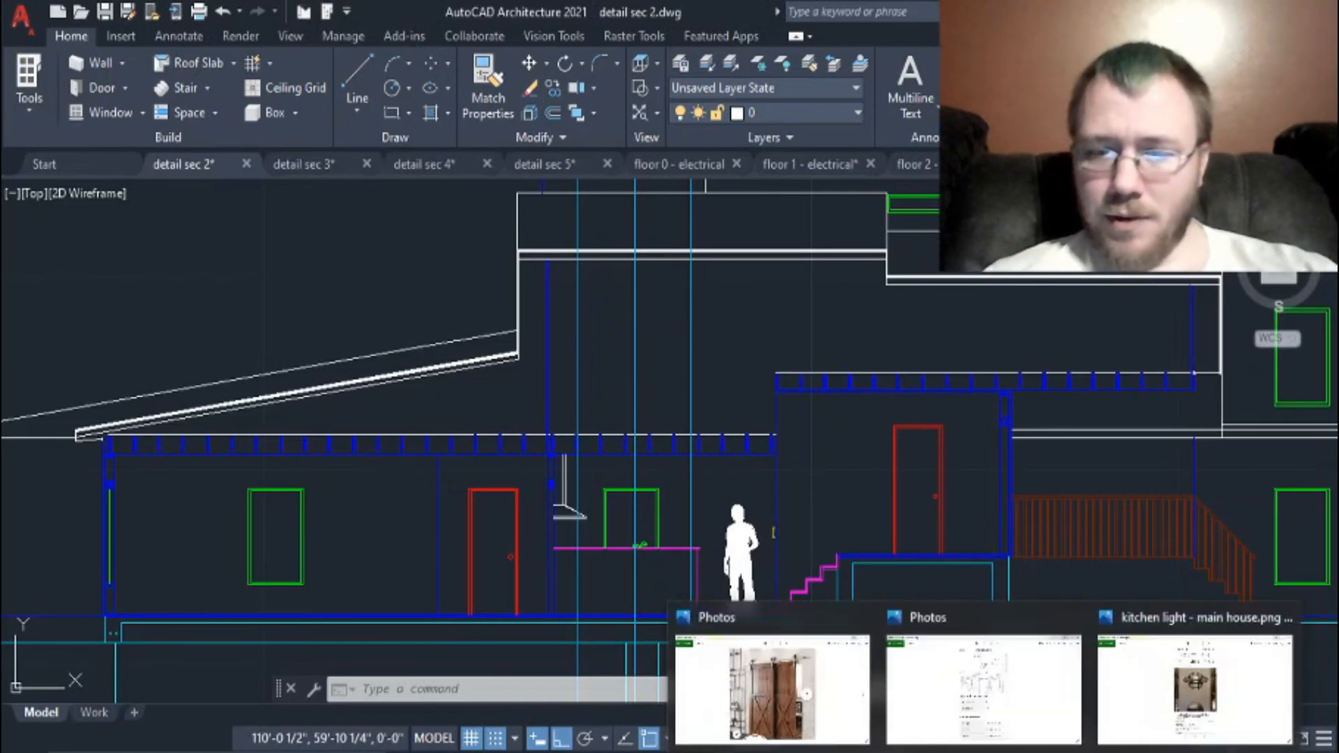
left_click(1018, 685)
scroll(675, 223, "up", 1)
scroll(677, 247, "down", 1)
scroll(677, 247, "up", 1)
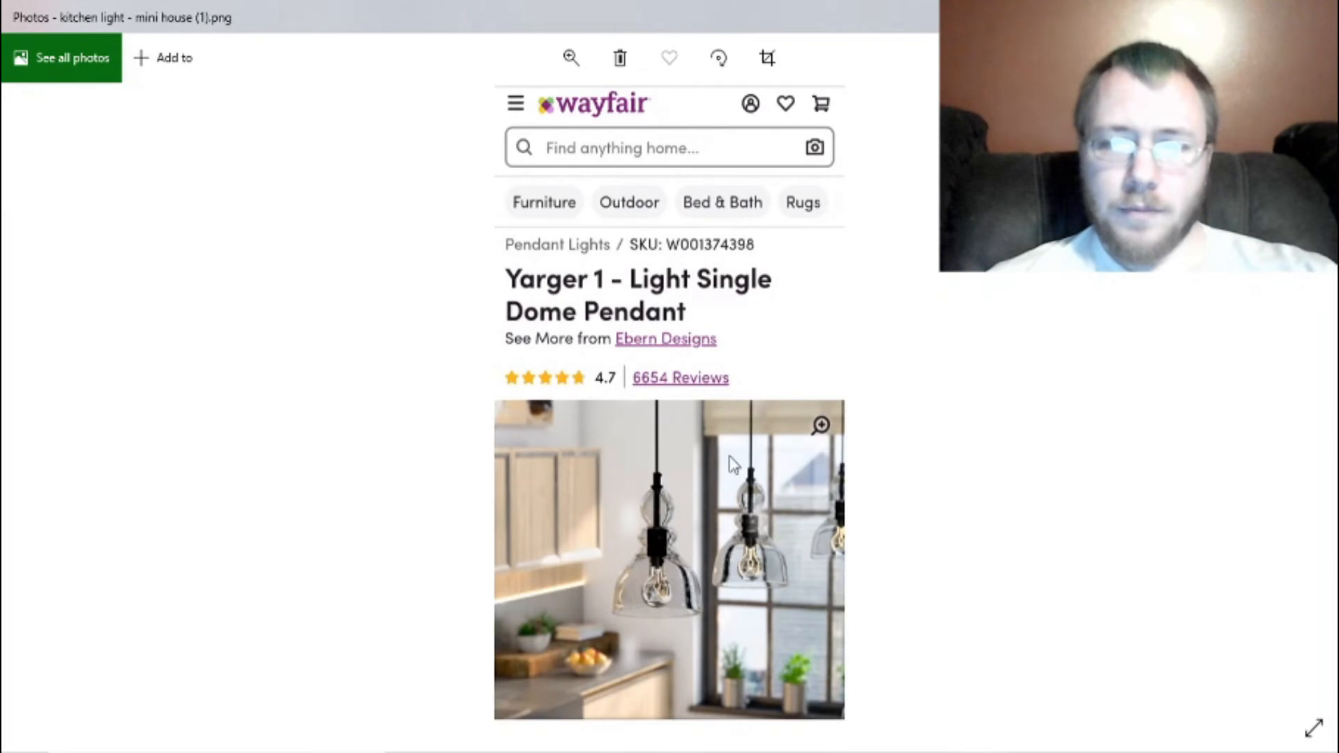
scroll(813, 517, "down", 1)
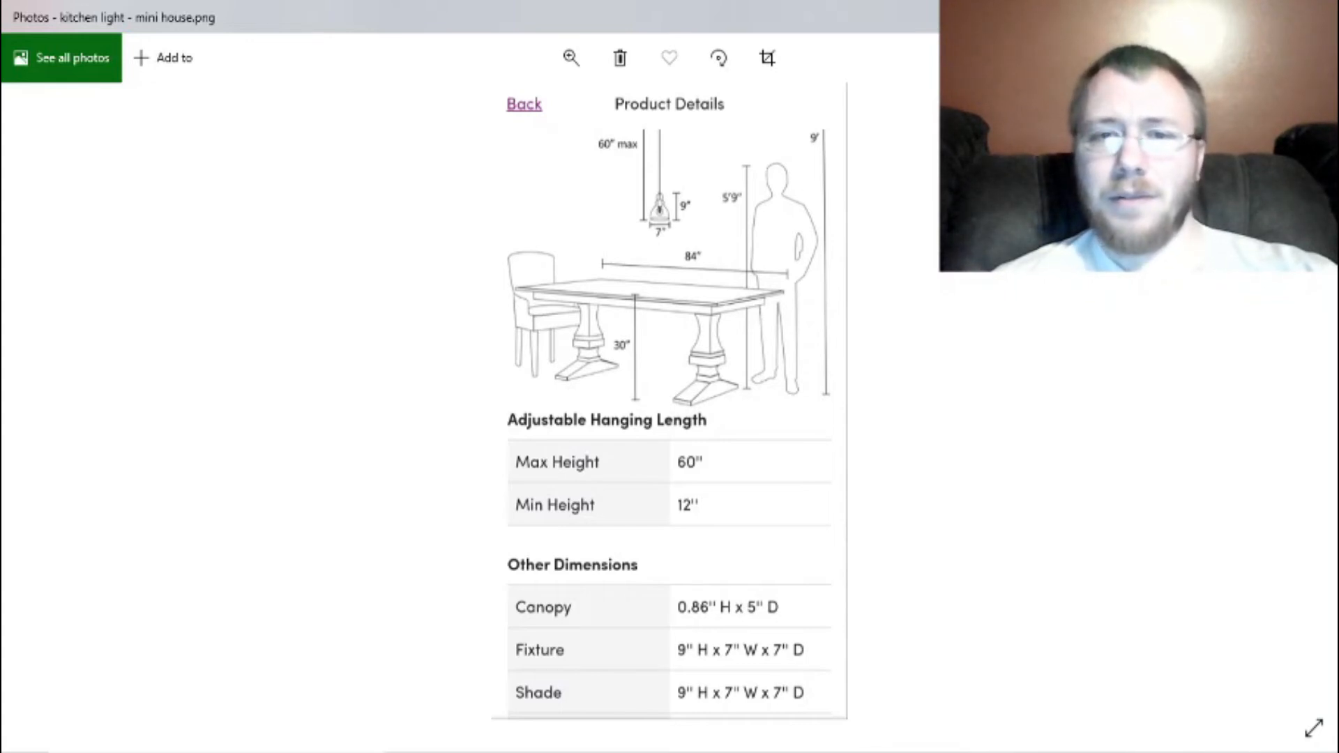
Step: Switch back to AutoCAD Architecture and offset the kitchen countertop line upward by 3'
key("alt+Tab")
scroll(676, 528, "up", 5)
type("o")
key("Return")
type("'")
key("Return")
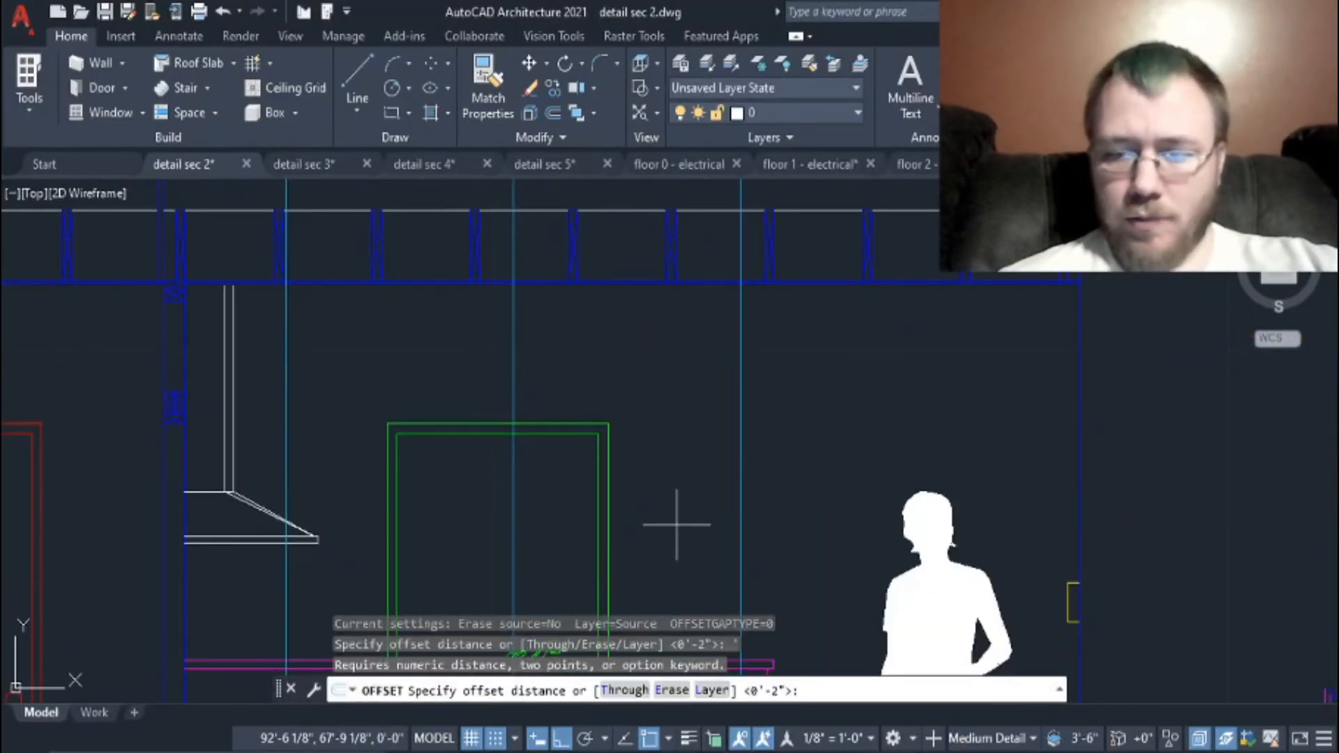
type("3'")
key("Return")
middle_click_drag(680, 596, 666, 427)
scroll(678, 427, "up", 4)
left_click(664, 584)
left_click(690, 446)
scroll(693, 434, "down", 6)
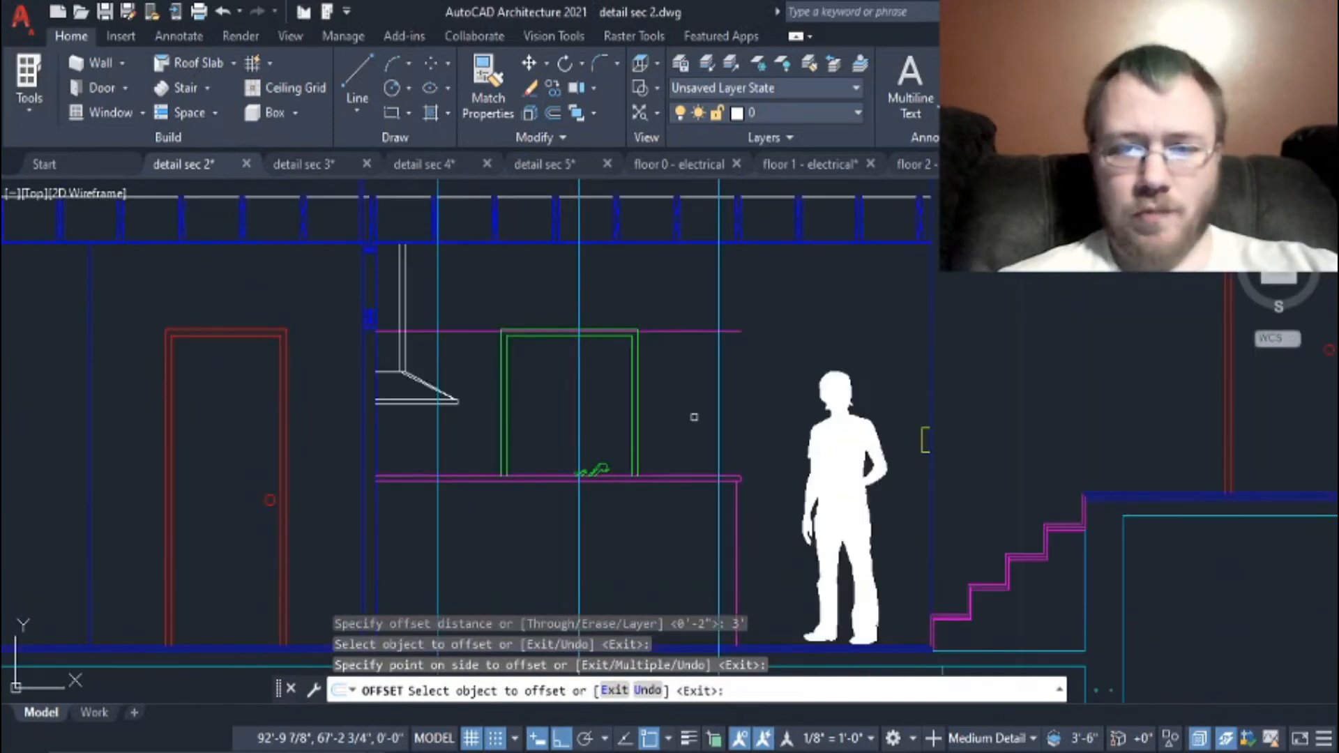
Step: Offset the kitchen countertop line upward by 30 inches
key("Return")
key("Return")
type("30")
key("Return")
scroll(687, 477, "up", 4)
left_click(687, 475)
left_click(694, 395)
scroll(694, 393, "down", 4)
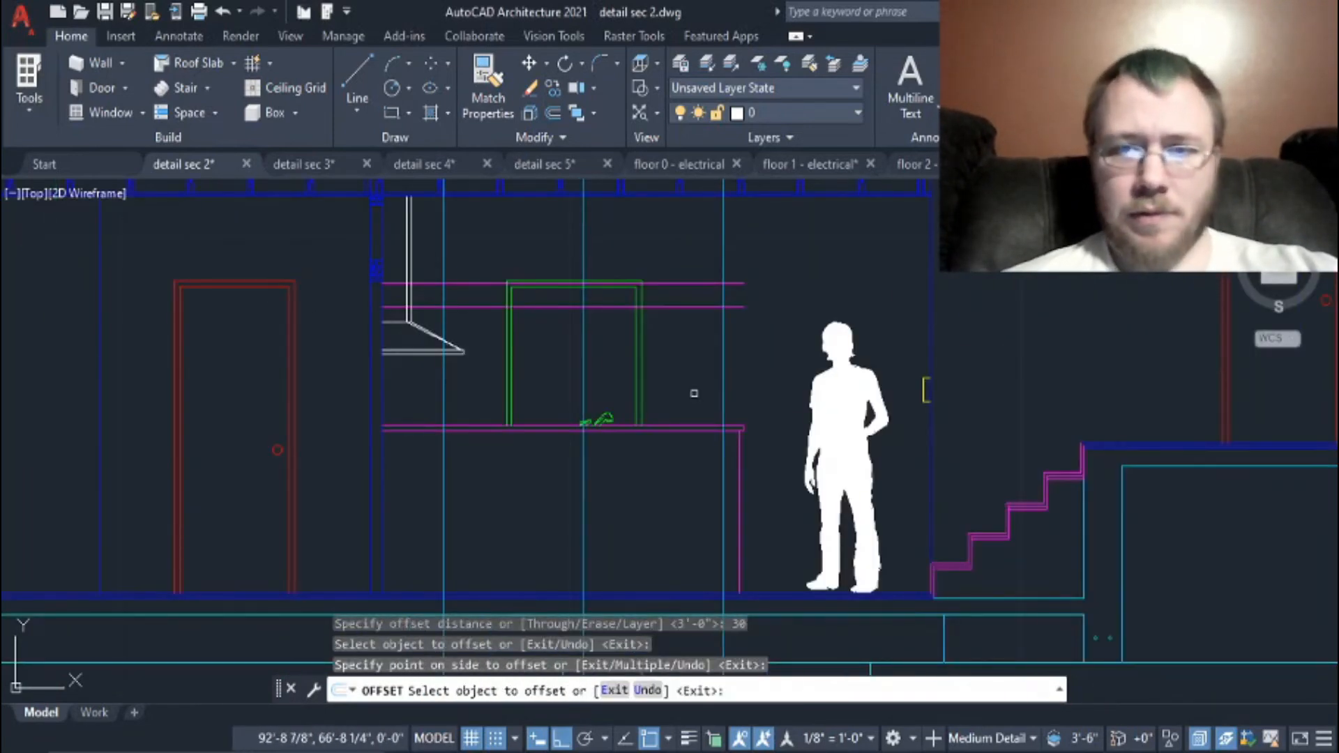
Step: Check the counter lights in the floor 1 electrical plan and delete the section's guide line 3' above the countertop
left_click(810, 165)
middle_click_drag(604, 425, 606, 513)
middle_click_drag(600, 329, 601, 397)
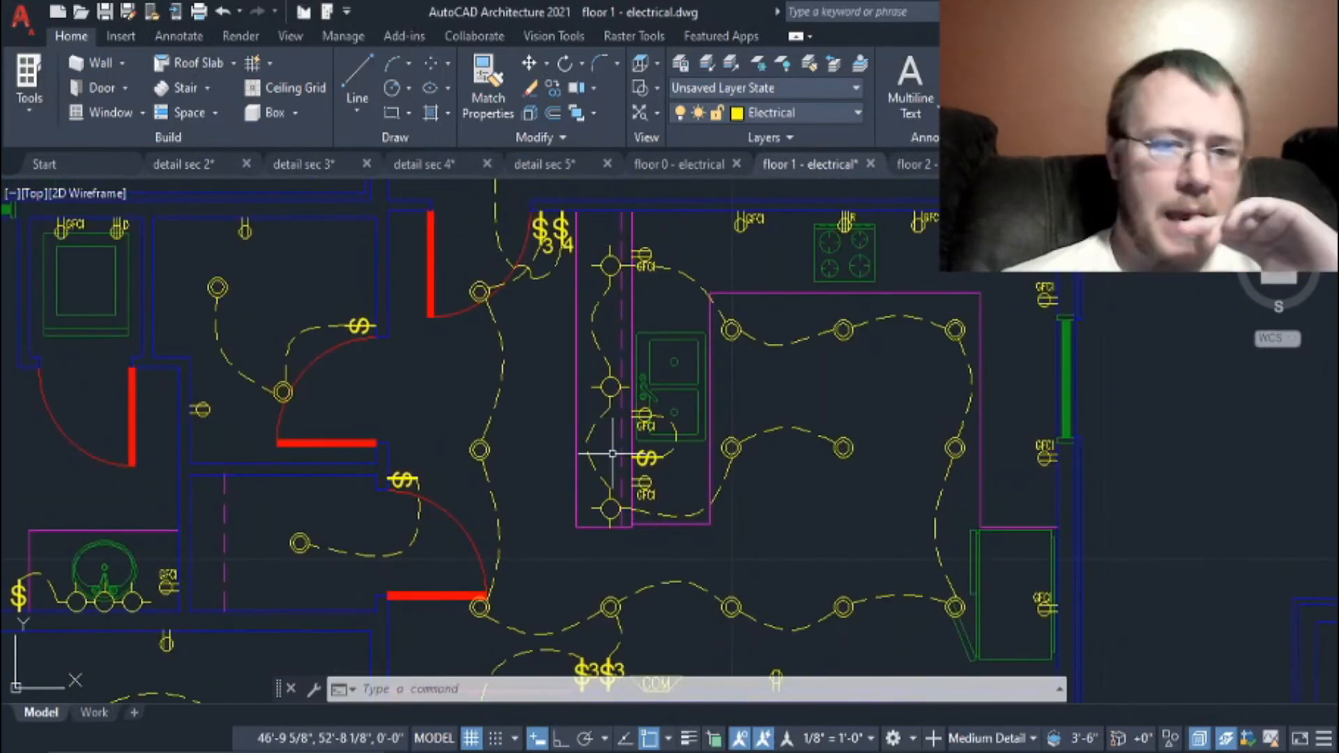
key("ctrl+Tab")
left_click(709, 282)
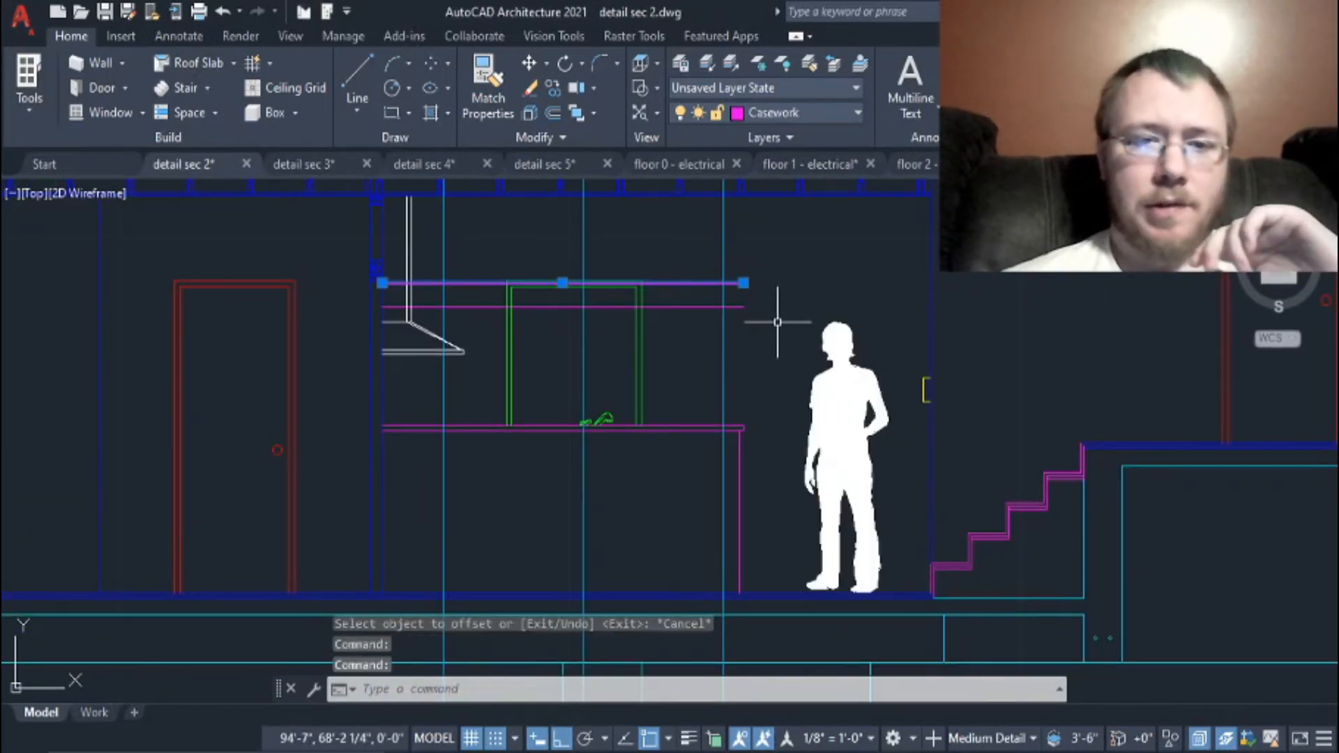
key("Delete")
scroll(739, 450, "up", 2)
left_click(834, 168)
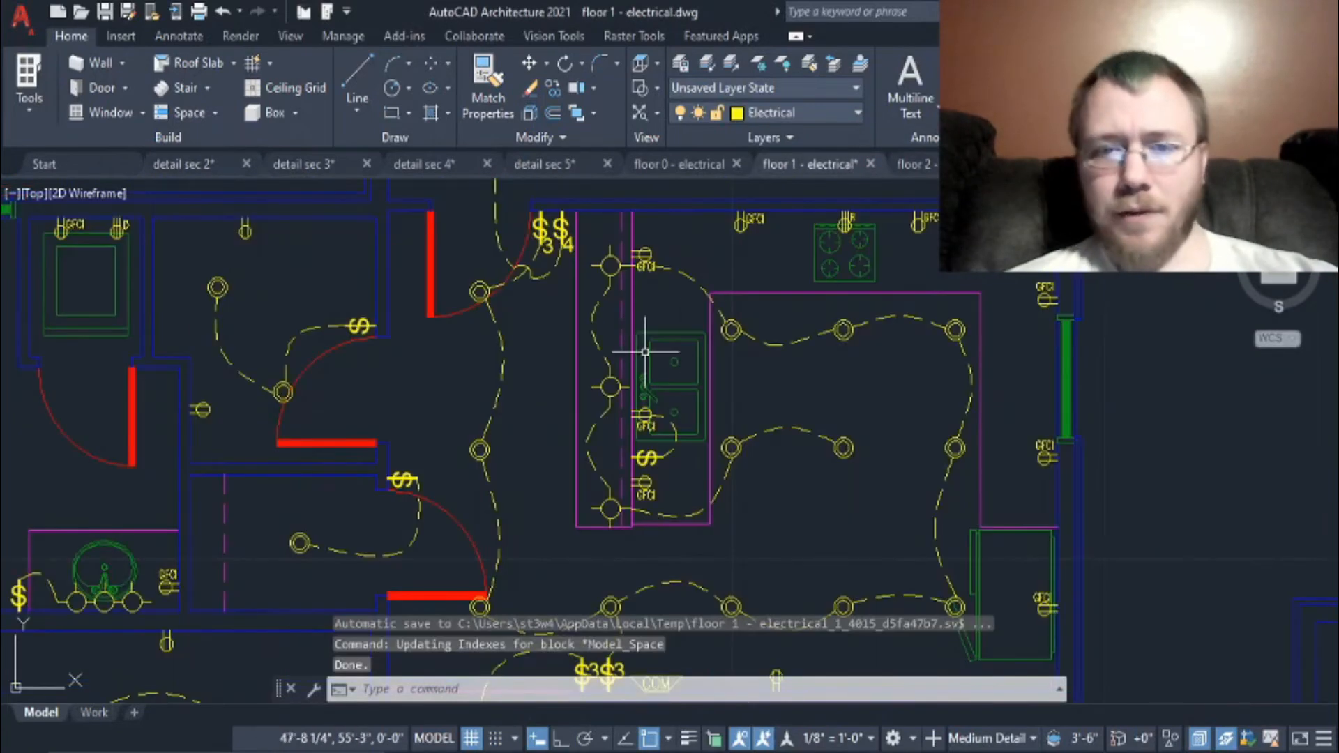
left_click(222, 169)
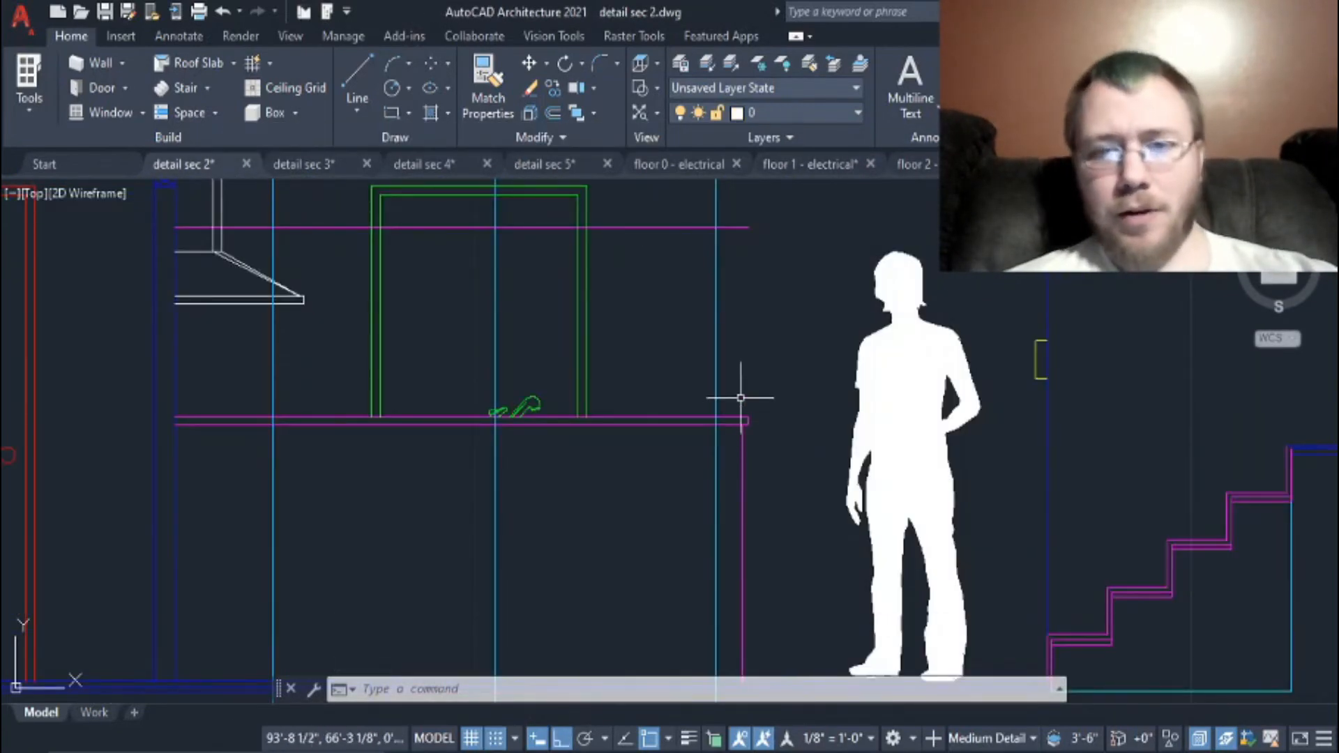
Step: Make Electrical the current layer and draw a 7-inch horizontal line above the counter for the pendant's width
scroll(861, 673, "down", 2)
left_click(802, 112)
left_click(767, 362)
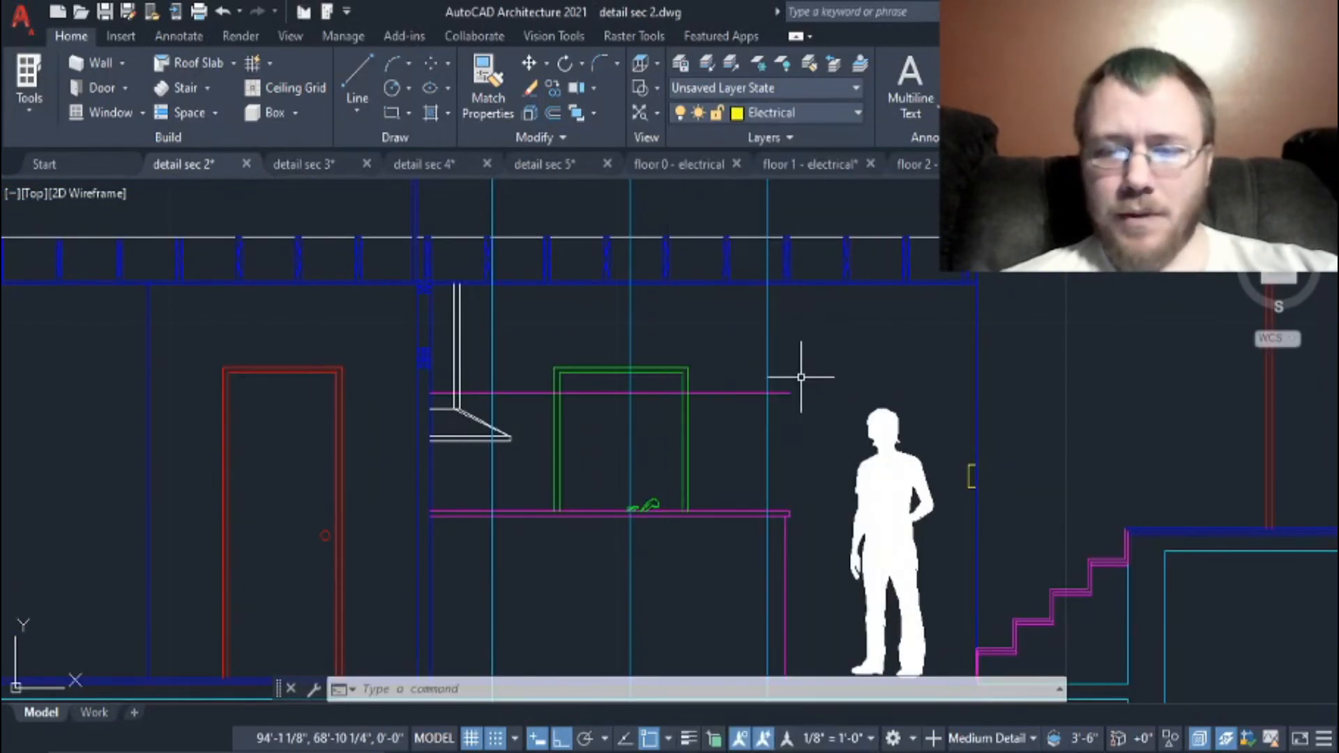
scroll(801, 391, "up", 3)
type("l")
key("Return")
left_click(614, 286)
type("7")
key("Return")
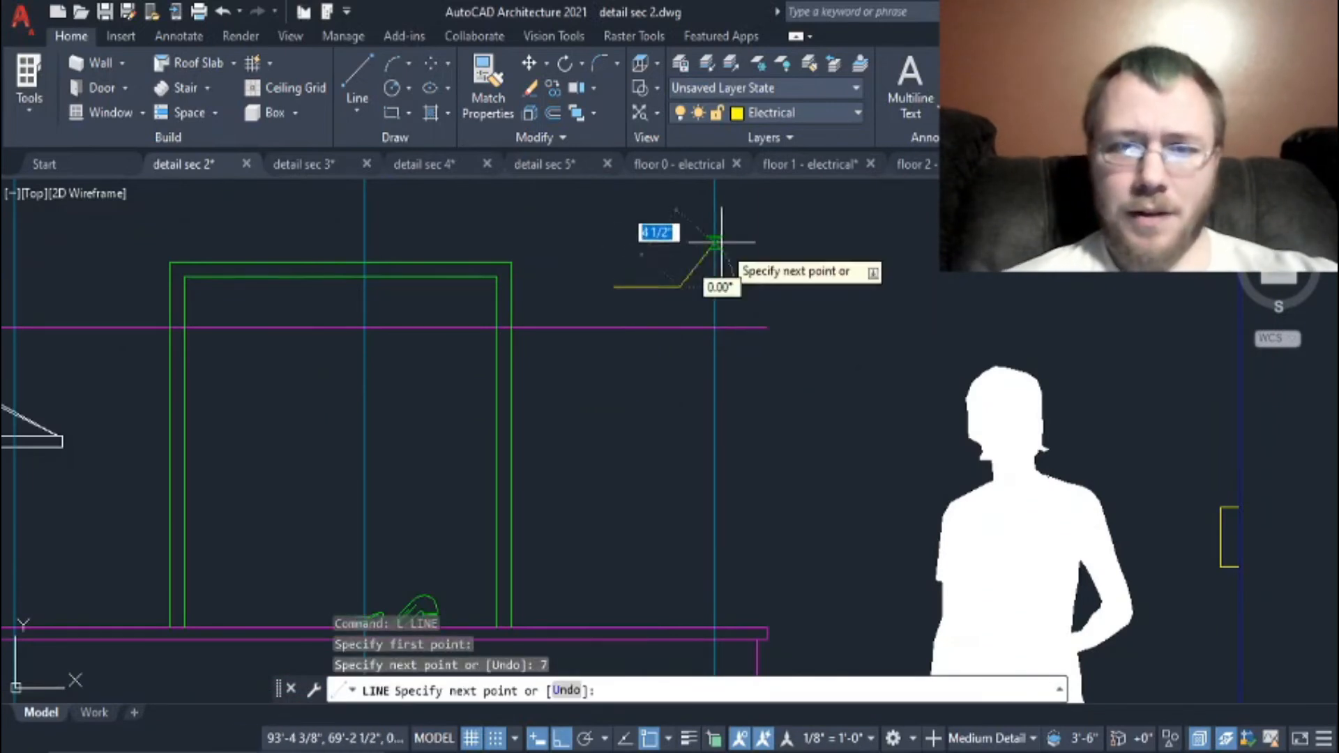
Step: Draw a 9-inch vertical line upward from the midpoint of the pendant's 7-inch base line
middle_click_drag(721, 242, 716, 371)
key("Escape")
key("Return")
left_click(642, 416)
type("9")
key("Return")
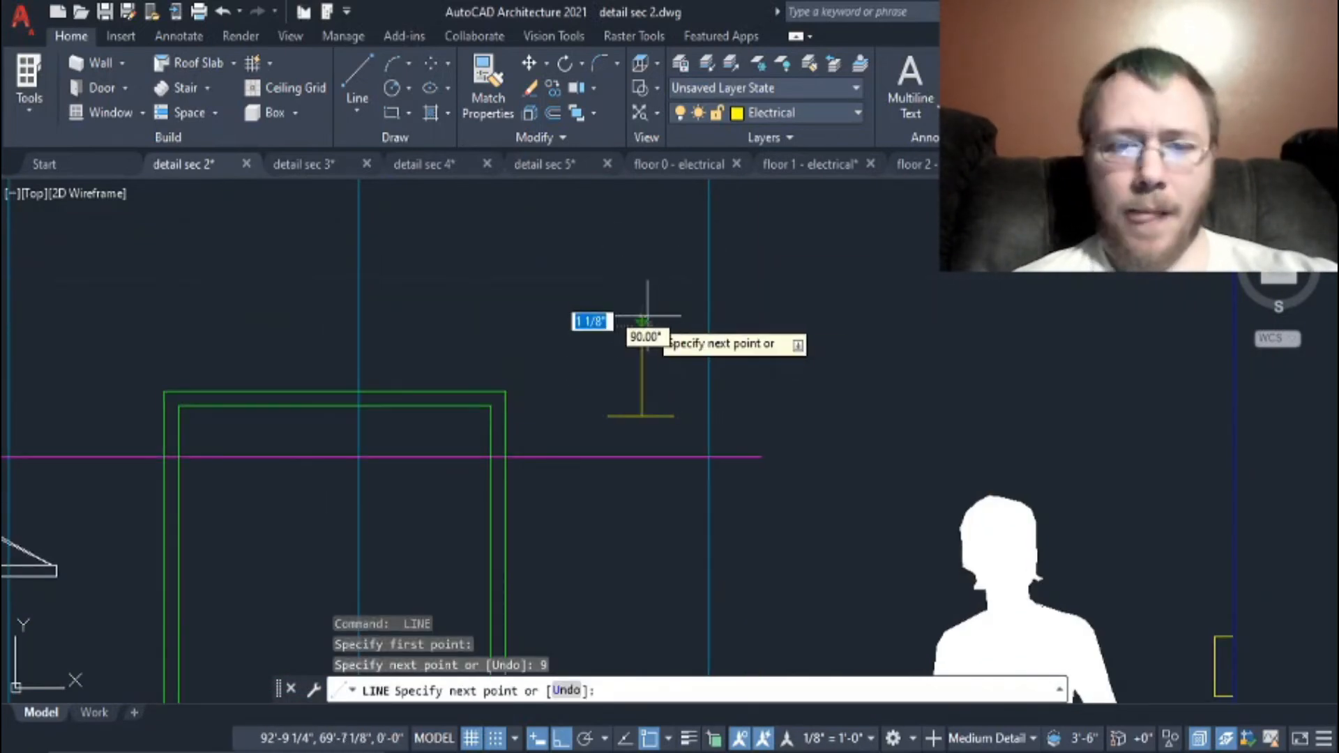
key("Escape")
Step: Check the pendant light's dimension diagram and product photo in the Photos app and return to the detail section
left_click(780, 697)
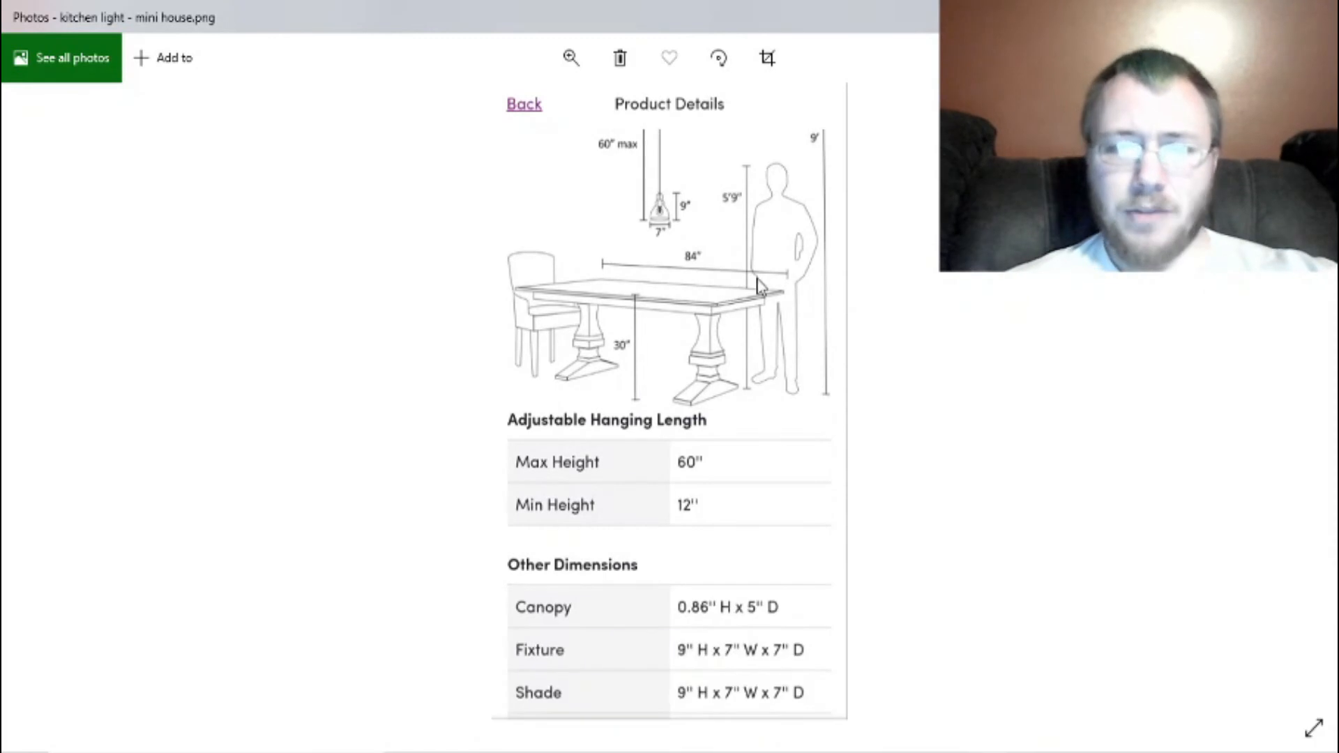
scroll(772, 379, "up", 1)
scroll(772, 379, "down", 1)
scroll(772, 379, "up", 1)
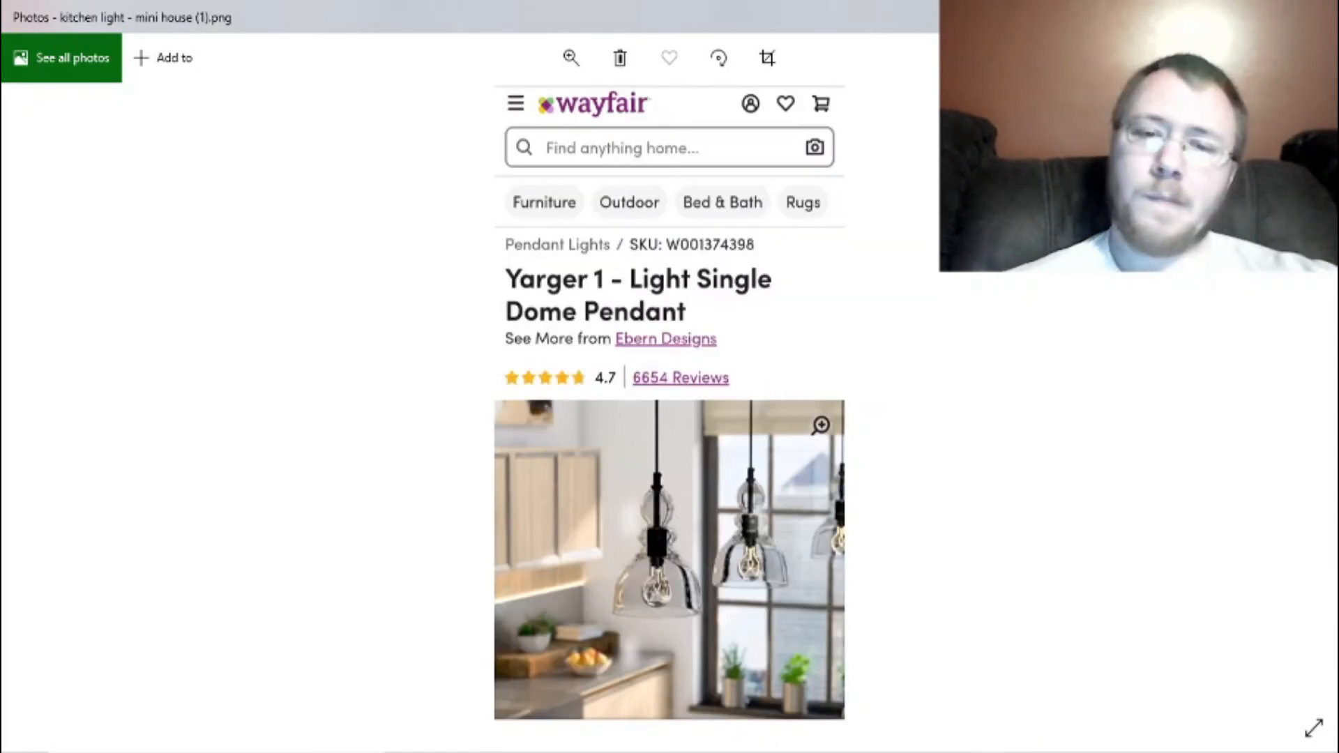
key("alt+Tab")
Step: Offset the pendant's 7-inch base line upward by 1 inch
type("o")
key("Return")
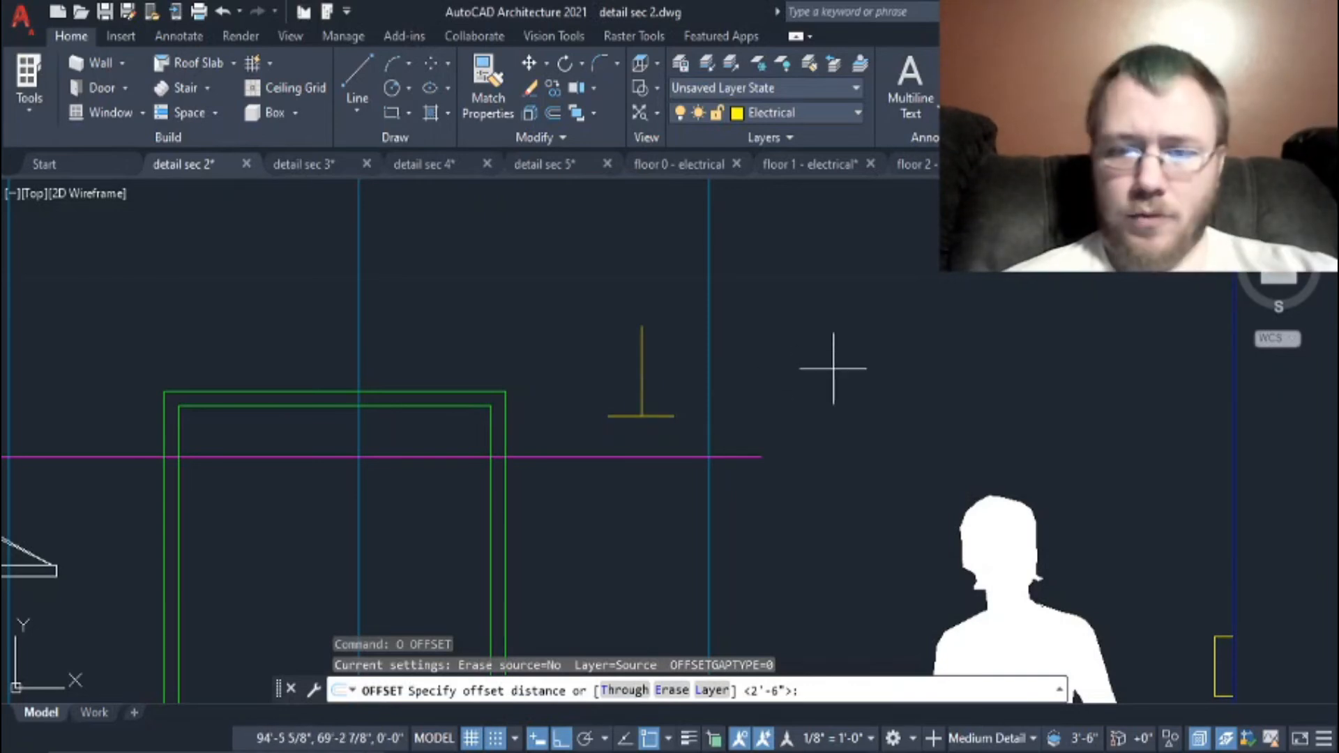
type("1")
key("Return")
left_click(667, 417)
left_click(672, 387)
key("Escape")
Step: Draw a circle centred on the offset line's midpoint with a 3 1/2-inch radius reaching the line's end
type("c")
key("Return")
left_click(642, 406)
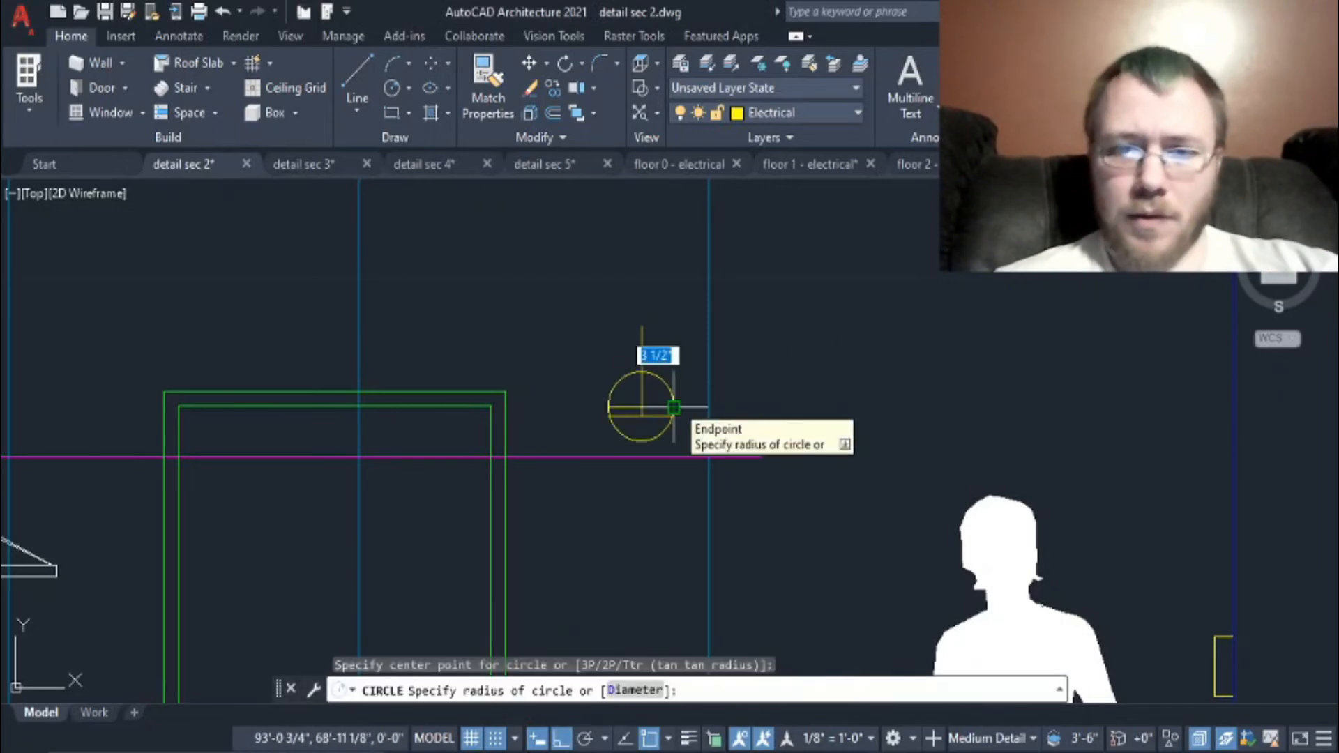
left_click(674, 406)
scroll(648, 433, "up", 5)
scroll(767, 453, "down", 5)
Step: Review the pendant's product photo again for the shade's shape
mouse_move(324, 173)
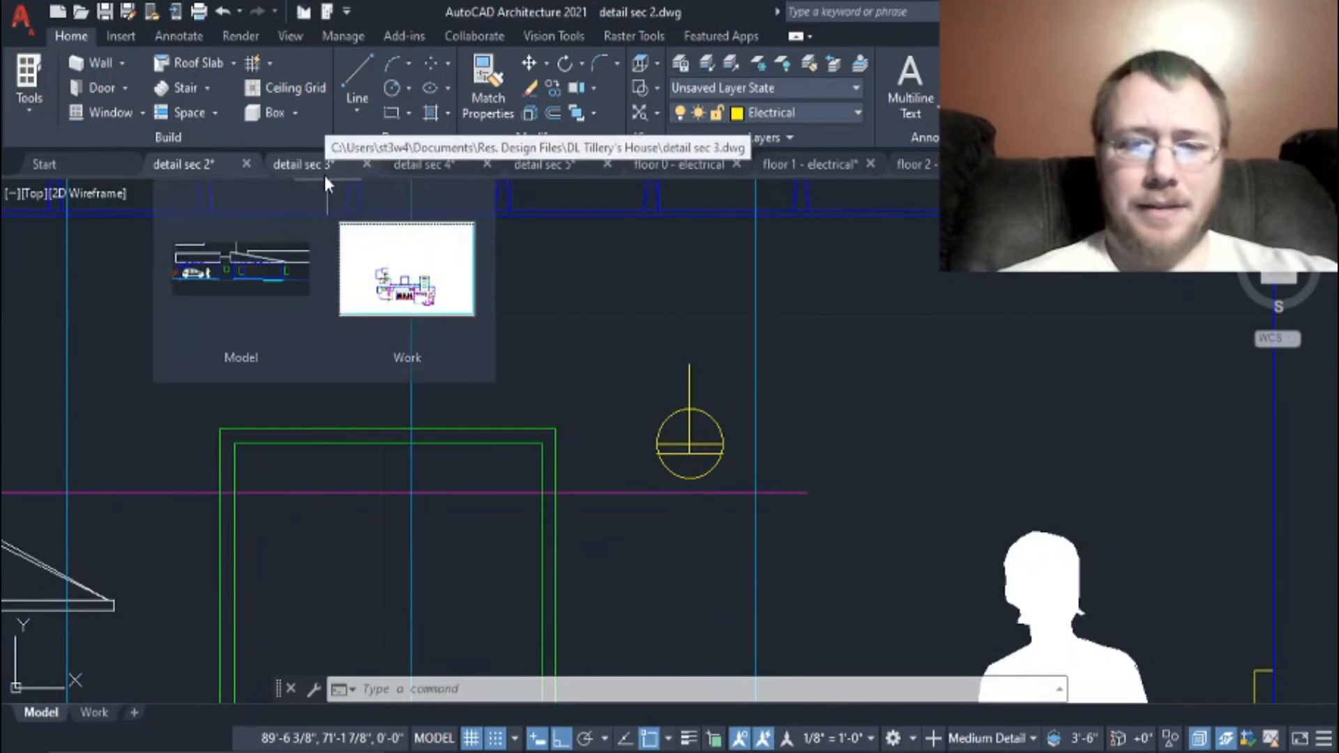
left_click(907, 752)
left_click(865, 714)
left_click(1219, 17)
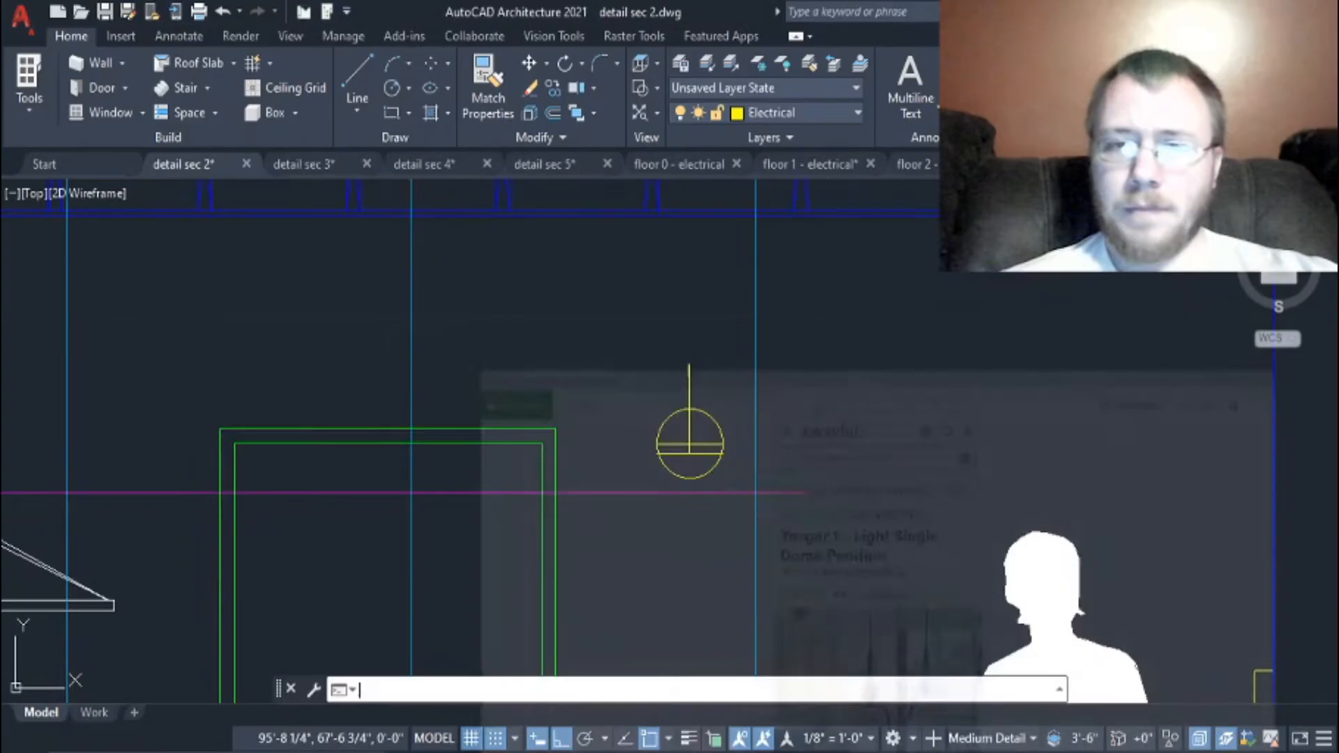
Step: Offset the pendant's vertical centre line 1 inch to both sides
scroll(634, 494, "up", 2)
type("o")
key("Return")
key("Return")
left_click(722, 320)
left_click(687, 332)
left_click(722, 334)
left_click(767, 368)
Step: Trim away the lower half of the pendant circle to leave a dome arc
type("tr")
key("Return")
scroll(651, 467, "up", 5)
left_click(607, 451)
left_click(1018, 460)
left_click_drag(666, 551, 633, 562)
key("Escape")
Step: Draw vertical lines joining both ends of the dome arc to the ends of the base line
type("l")
key("Return")
left_click(604, 428)
left_click(604, 492)
key("Return")
key("Return")
left_click(1023, 428)
left_click(1023, 491)
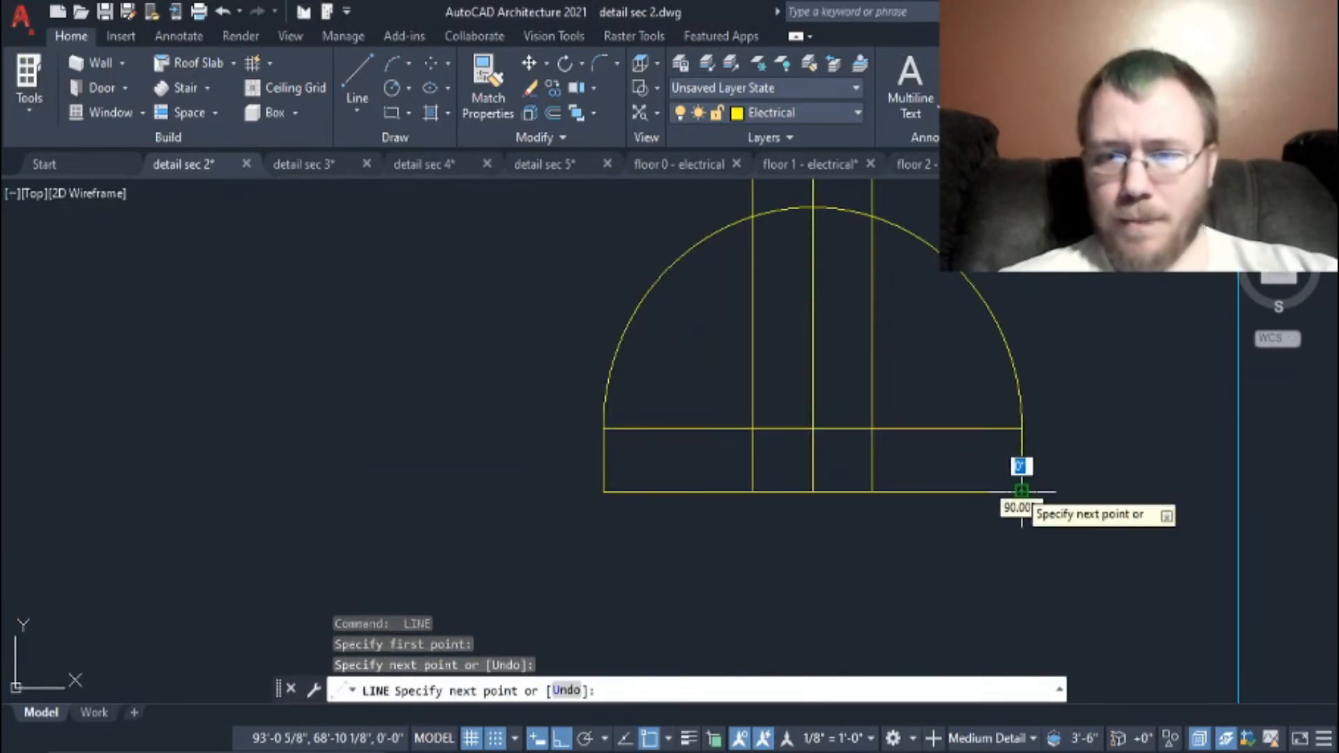
Step: Trim the vertical lines and the horizontal line inside the dome shade
scroll(850, 477, "down", 2)
type("tr")
key("Return")
left_click_drag(890, 463, 770, 460)
left_click_drag(907, 439, 769, 442)
scroll(768, 442, "down", 4)
key("Escape")
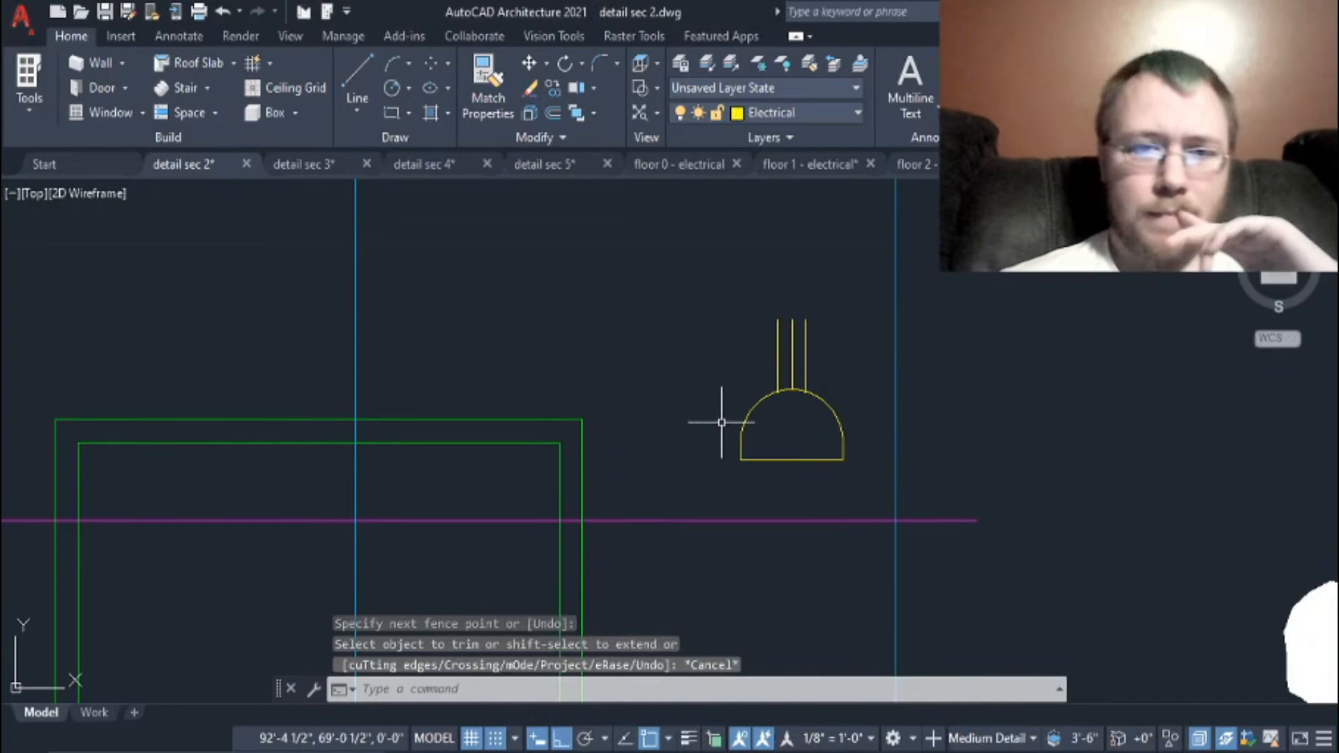
Step: Compare with the pendant photo and draw a short horizontal construction line rightward from the dome's apex
left_click(846, 714)
key("alt+Tab")
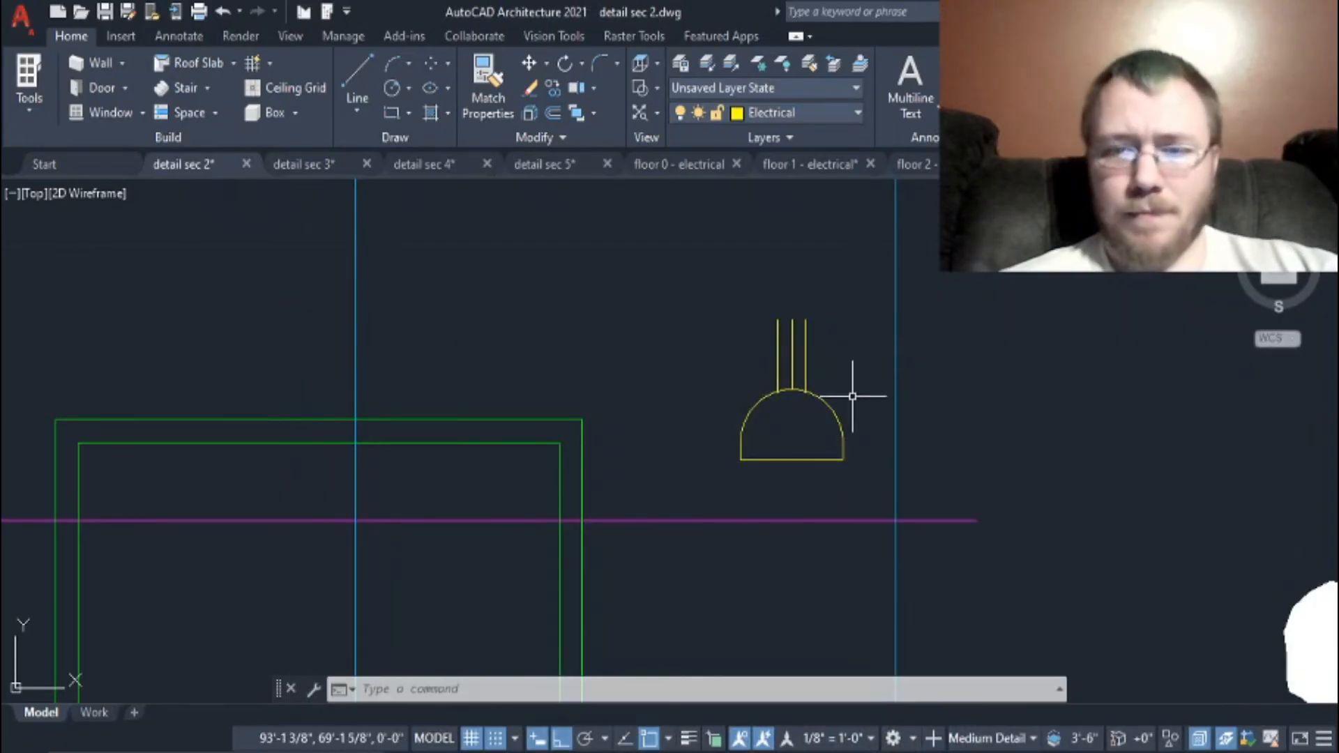
type("l")
left_click(806, 417)
key("Escape")
Step: Offset the horizontal construction line upward by 1 inch twice
type("o")
key("Return")
key("Return")
left_click(782, 414)
left_click(785, 361)
key("Return")
key("Return")
left_click(788, 376)
left_click(788, 352)
left_click(409, 89)
left_click(448, 209)
left_click(700, 375)
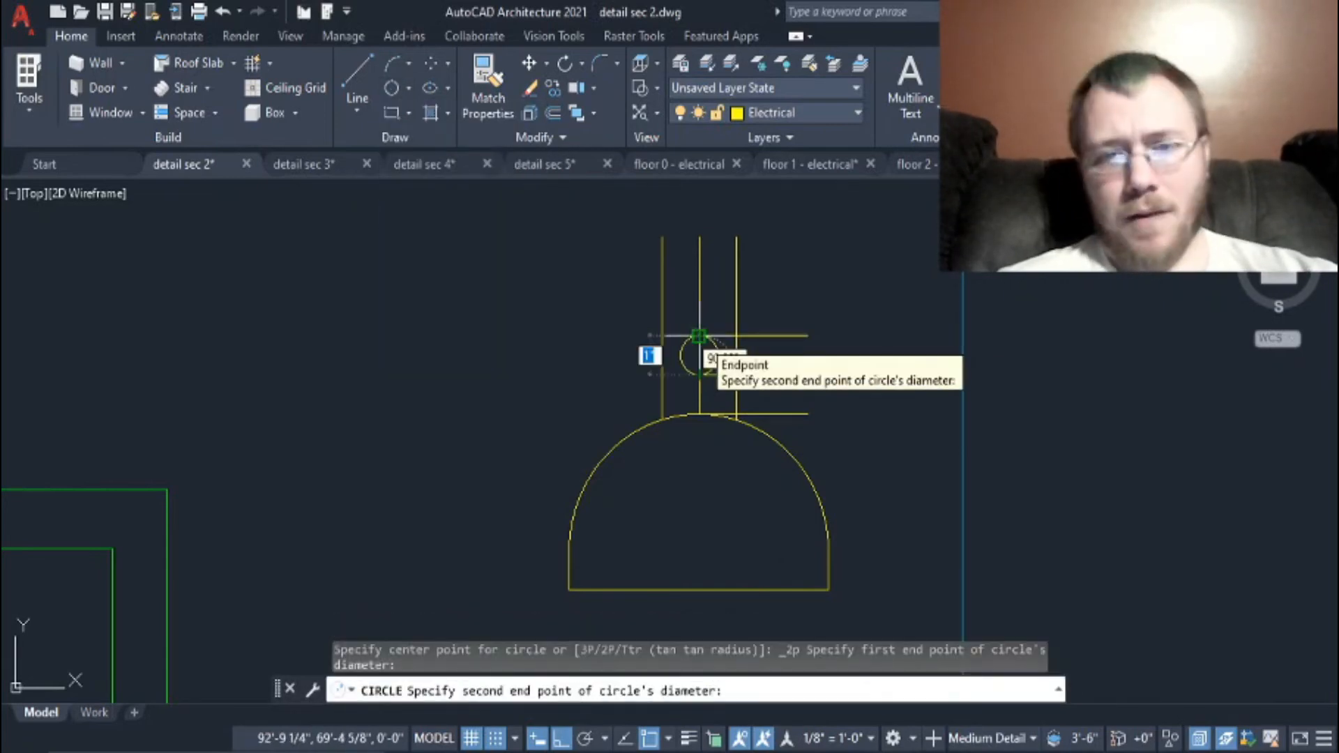
key("Escape")
Step: Draw a 1-inch-radius circle centred where the upper construction line meets the pendant's centre line
left_click(409, 89)
left_click(449, 119)
left_click(700, 335)
left_click(736, 336)
Step: Try deleting the three horizontal construction lines and undo the deletion
left_click(814, 417)
key("Delete")
scroll(662, 358, "up", 4)
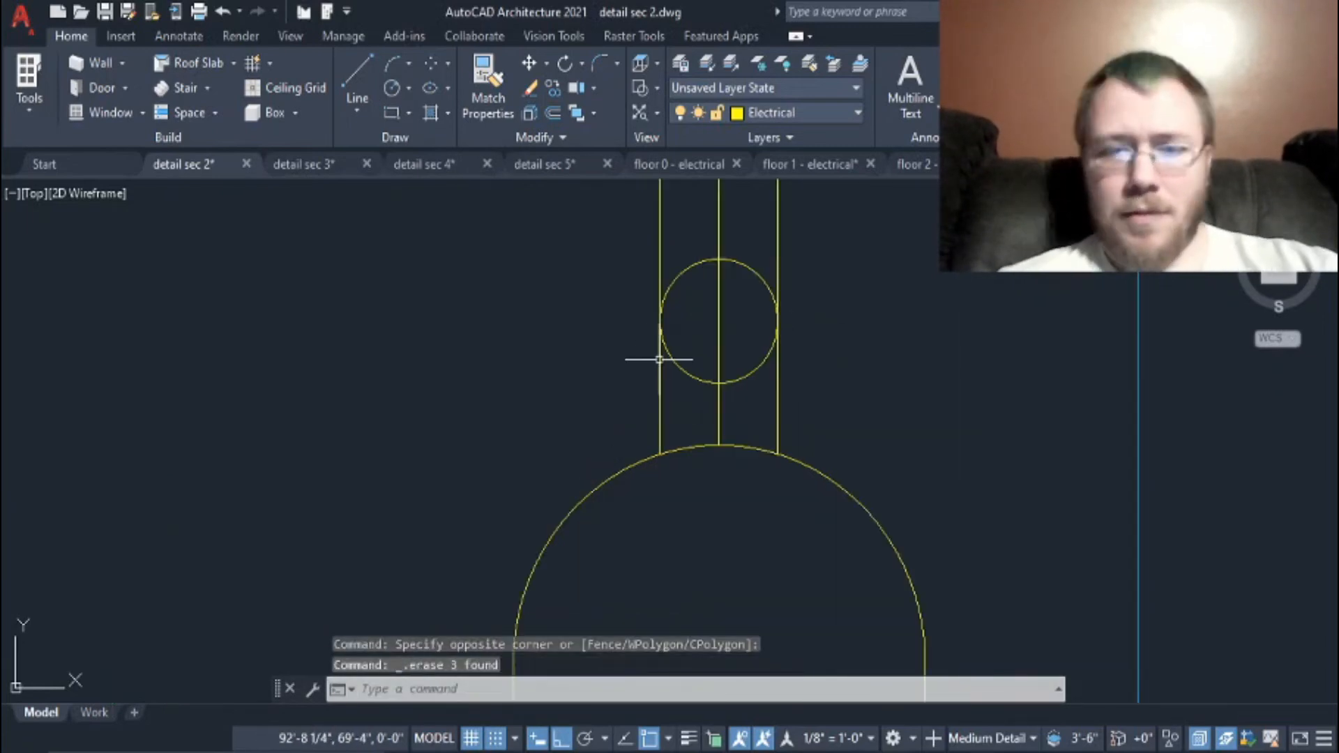
key("ctrl+z")
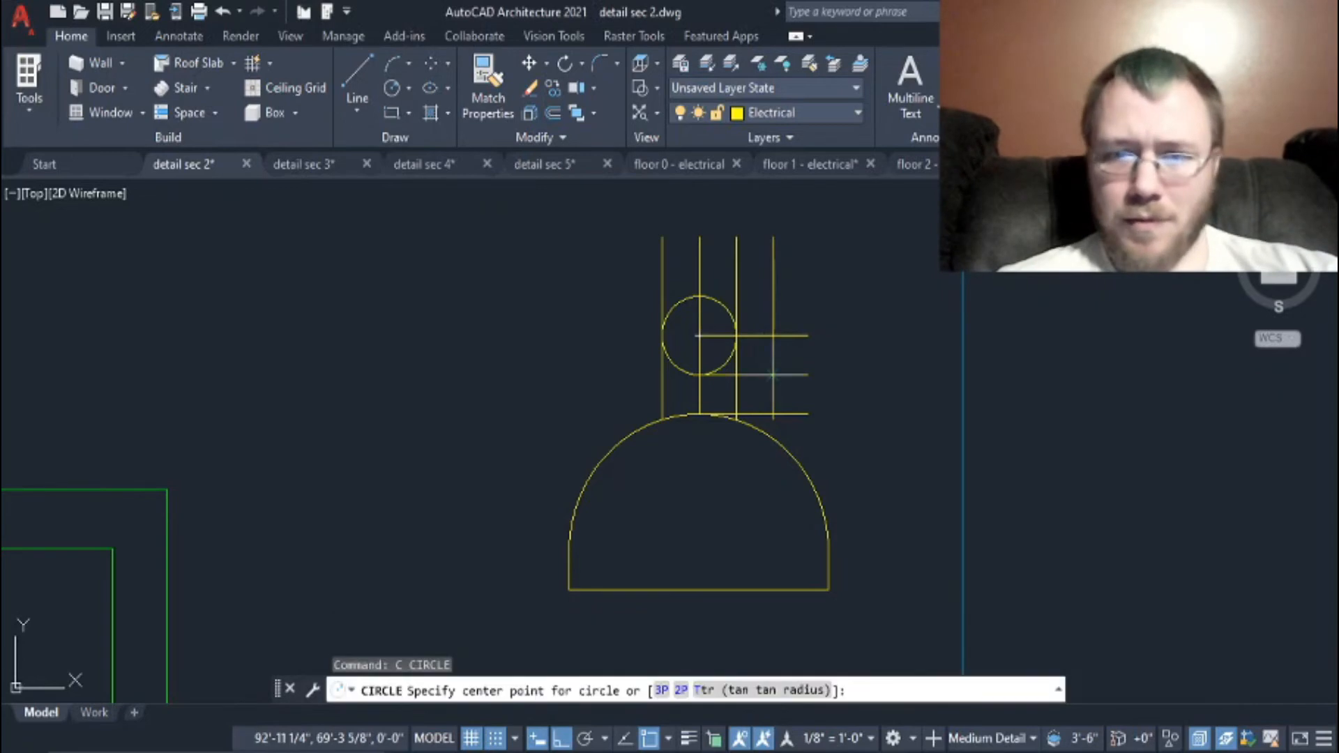
left_click(773, 375)
scroll(728, 361, "up", 4)
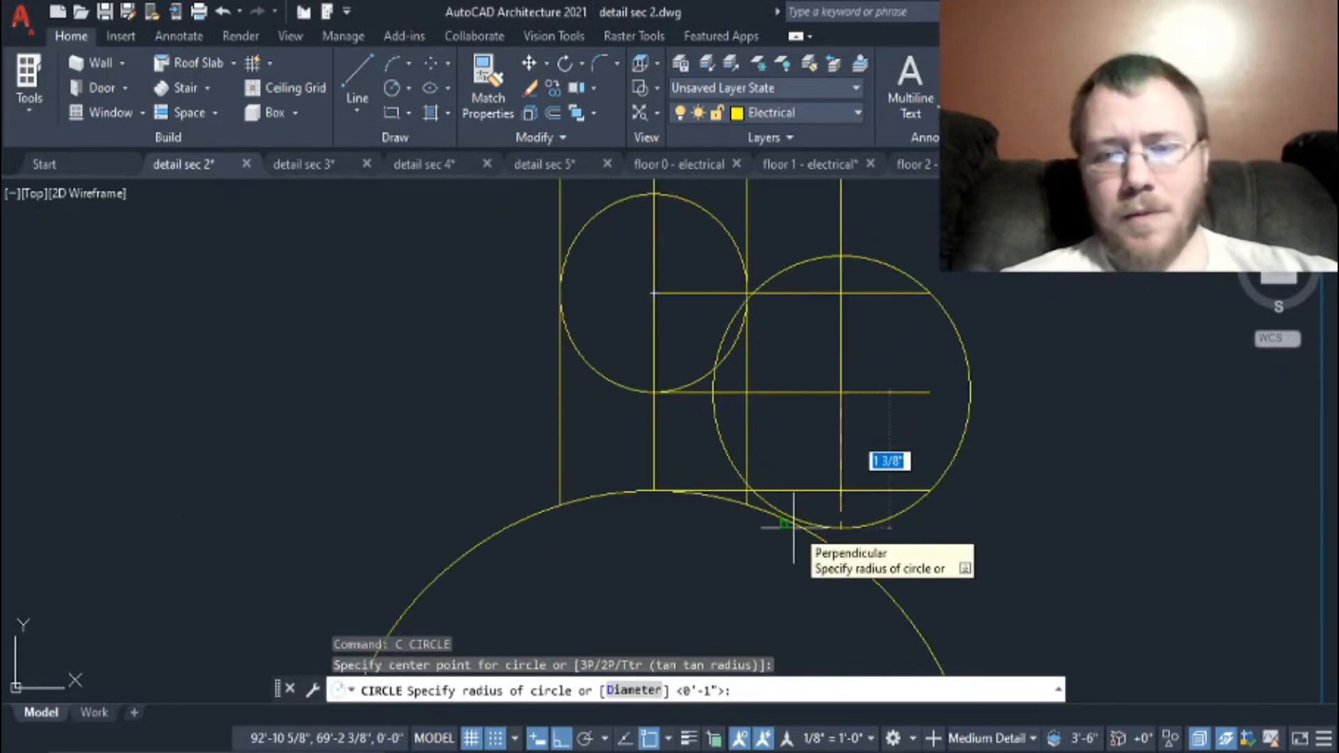
key("Escape")
Step: Delete the extra construction lines beside the neck and trim the centre line inside the small circle
left_click(959, 516)
left_click(832, 300)
key("Delete")
left_click(661, 391)
type("r")
left_click(654, 356)
key("Escape")
Step: Draw a horizontal construction line rightward from the midpoint of the short line between the small circle and dome
type("l")
left_click(654, 441)
left_click(859, 434)
key("Return")
type("c")
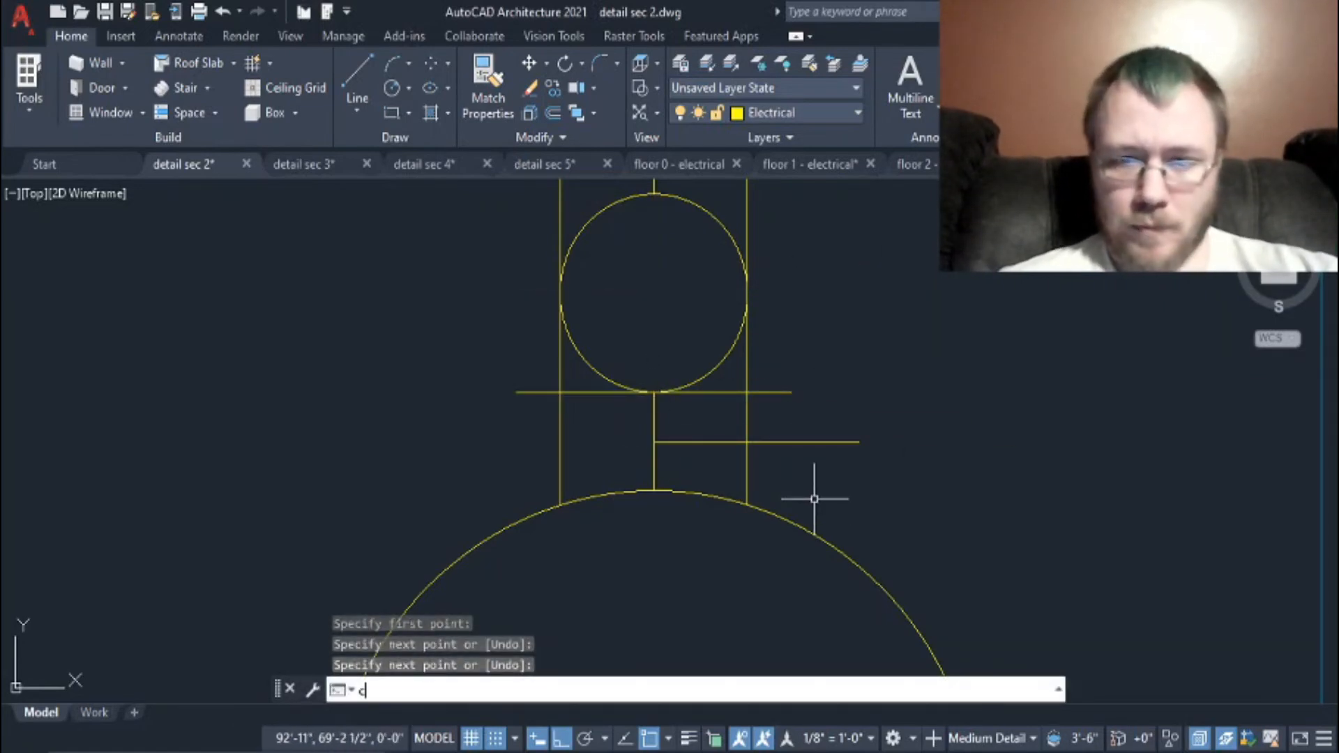
key("Return")
left_click(747, 441)
key("Escape")
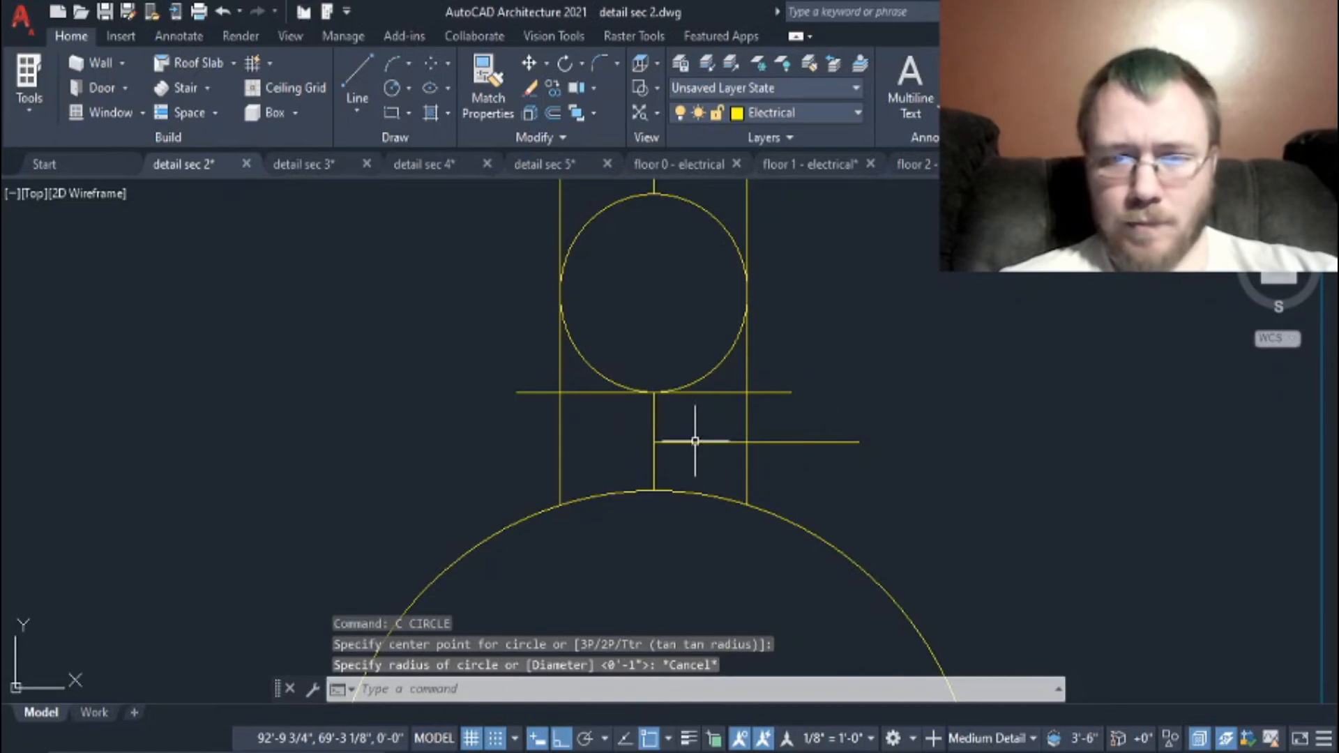
Step: Offset the right neck guide line 1 inch outward and shorten the horizontal construction line
type("o")
key("Return")
key("Return")
key("Return")
left_click(841, 441)
key("Escape")
left_click(851, 442)
left_click(859, 441)
Step: Try a circle centred where the horizontal construction line crosses the right neck guide line
type("c")
key("Return")
left_click(812, 441)
key("Escape")
key("Return")
left_click(747, 441)
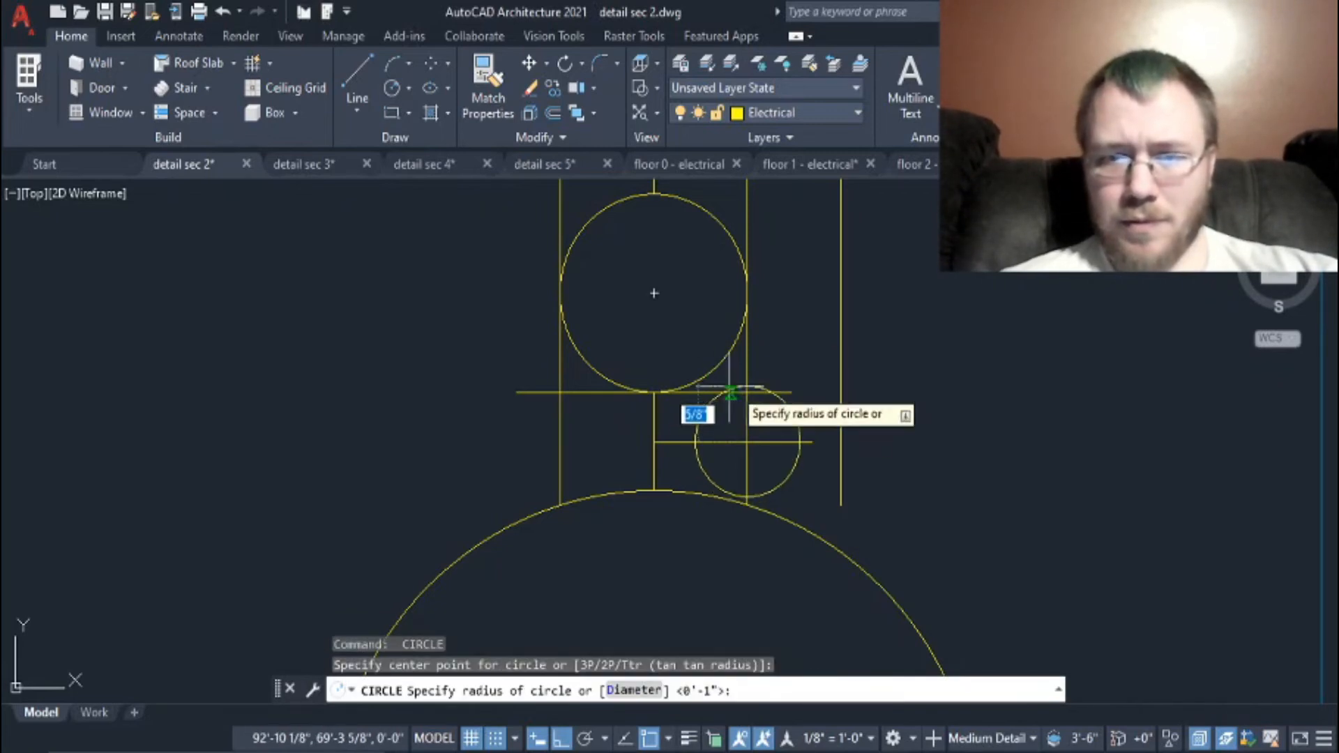
left_click(748, 363)
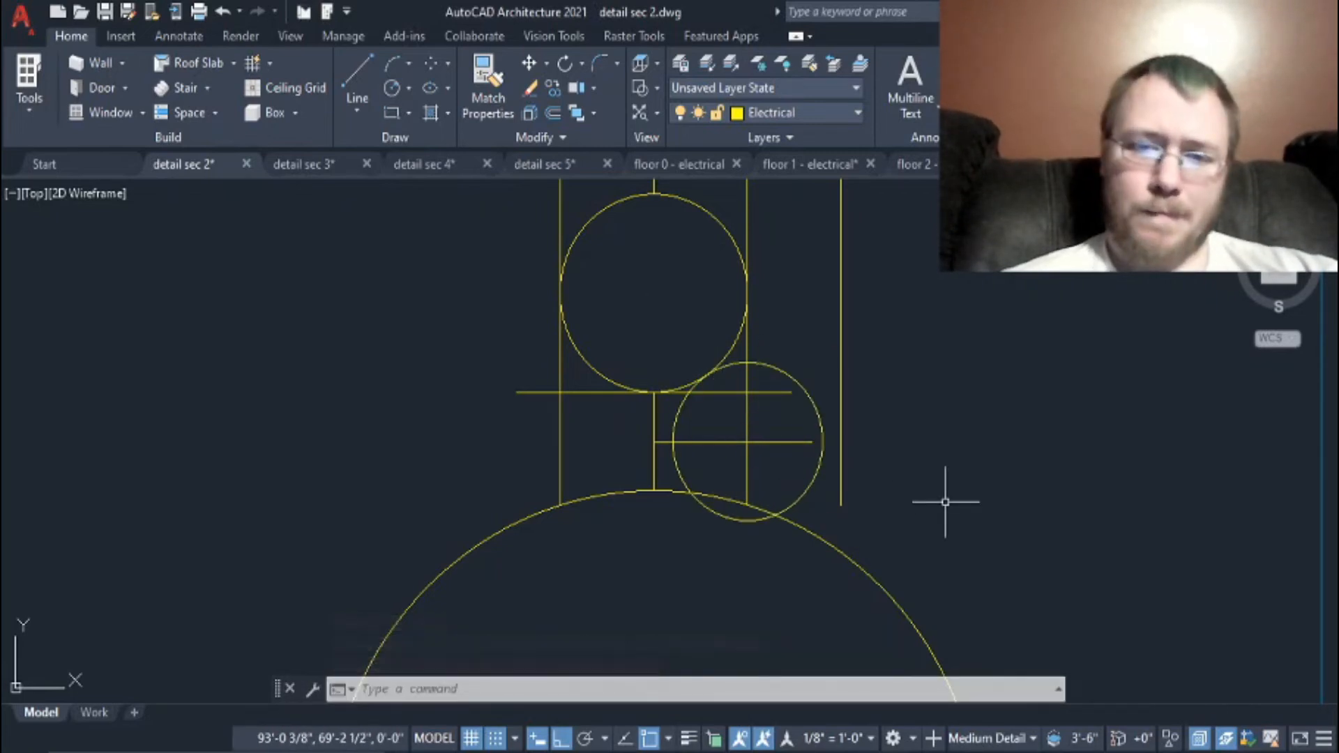
Step: Delete the trial circle, the outer vertical guide line and the horizontal line beneath the small circle
left_click(826, 350)
key("Delete")
type("o")
key("BackSpace")
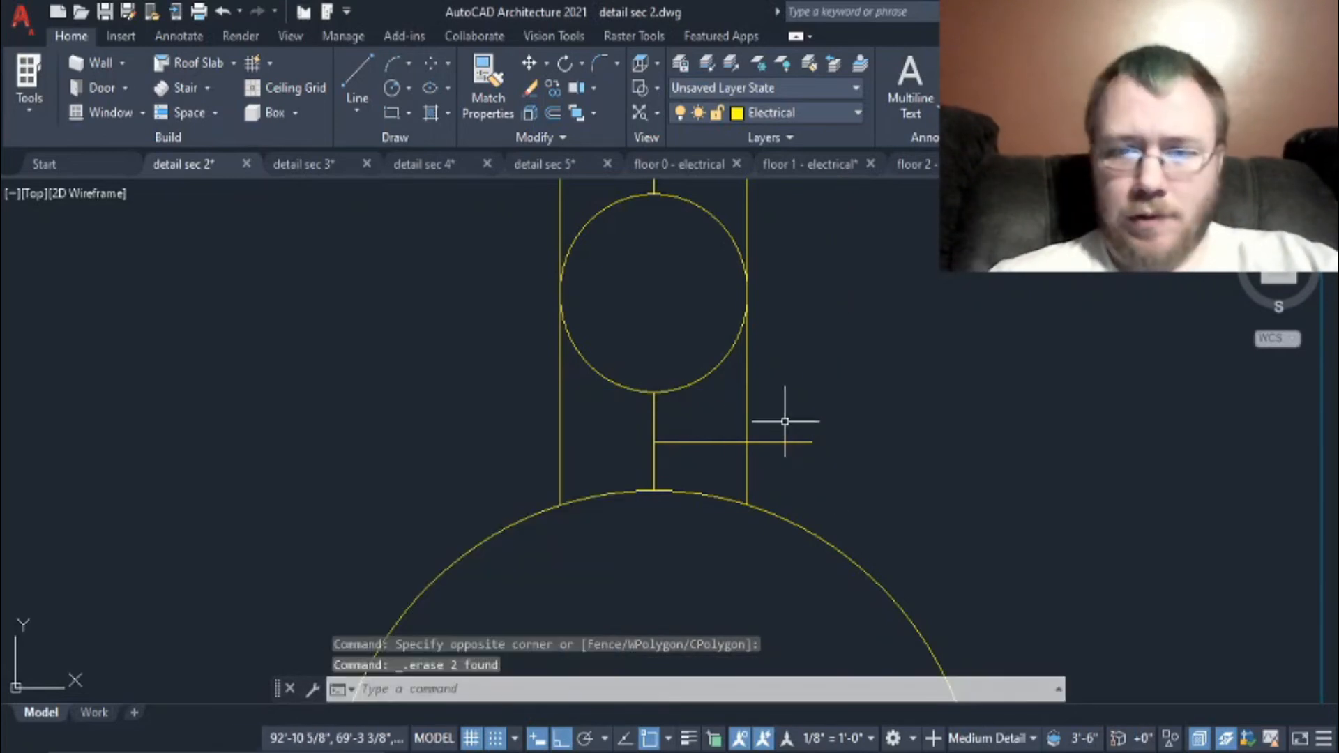
Step: Shorten the horizontal construction line to the right neck guide and move the short vertical line to its midpoint
left_click(789, 442)
left_click(812, 441)
left_click(747, 442)
key("Escape")
left_click(654, 424)
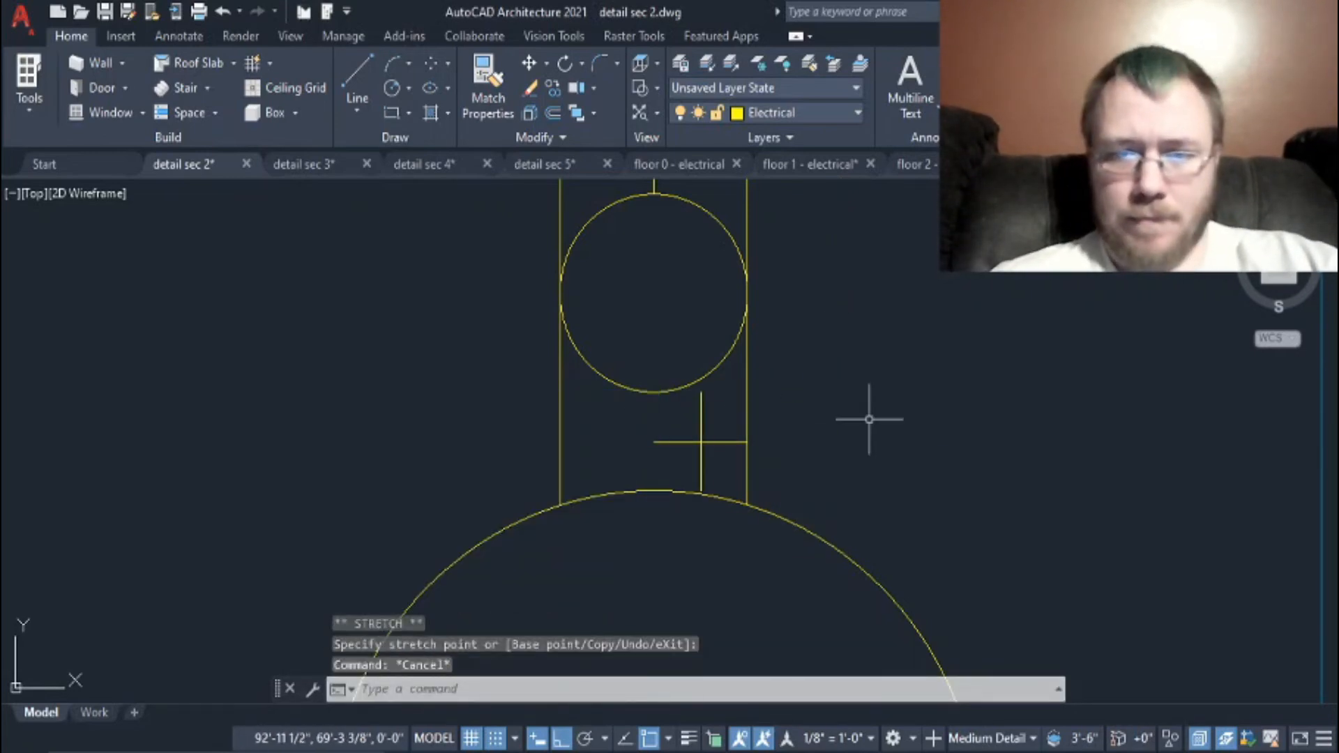
Step: Try to draw a two-point circle starting at the intersection of the two short construction lines
type("c")
key("Return")
left_click(701, 442)
key("Escape")
left_click(408, 87)
left_click(418, 209)
left_click(701, 441)
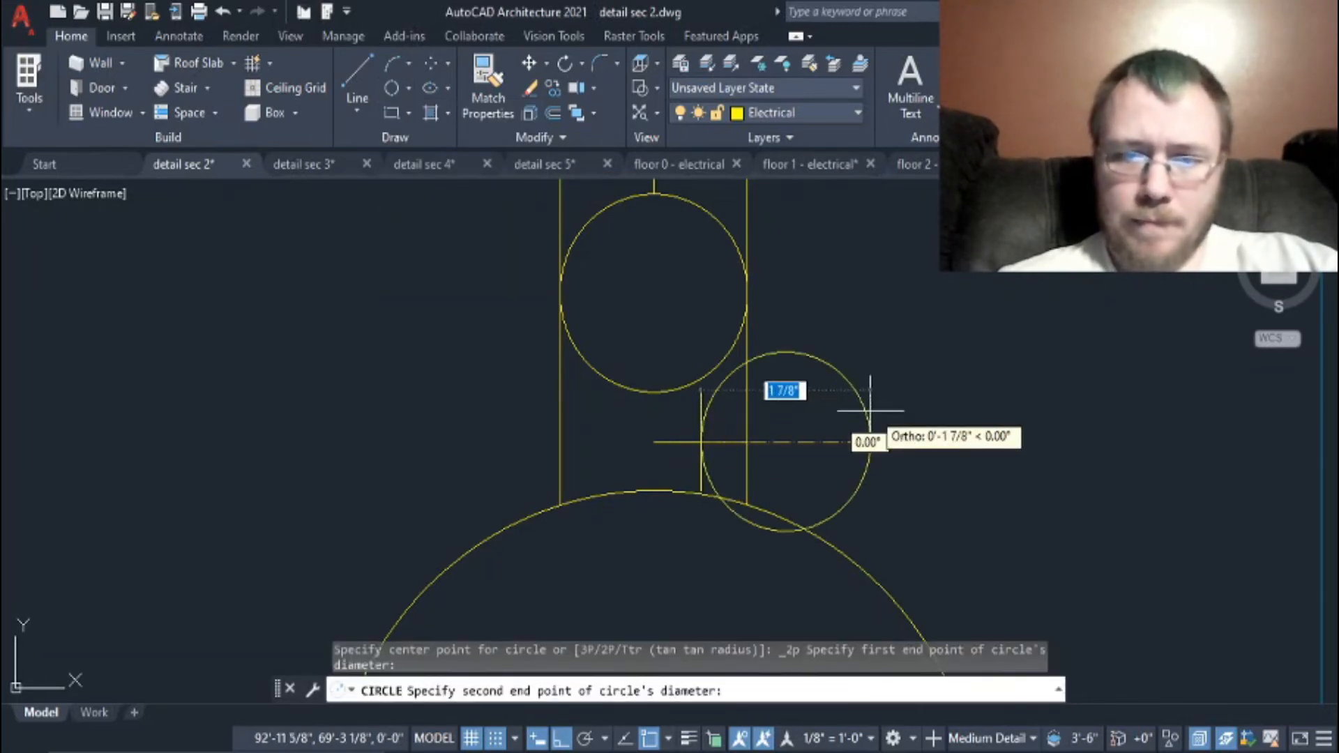
left_click(882, 349)
key("ctrl+z")
Step: Copy the small circle and move the copy beside the neck, with its left edge on the short vertical line
left_click_drag(670, 363, 619, 400)
key("ctrl+c")
key("ctrl+v")
left_click(829, 479)
left_click(882, 416)
left_click(823, 436)
left_click(923, 380)
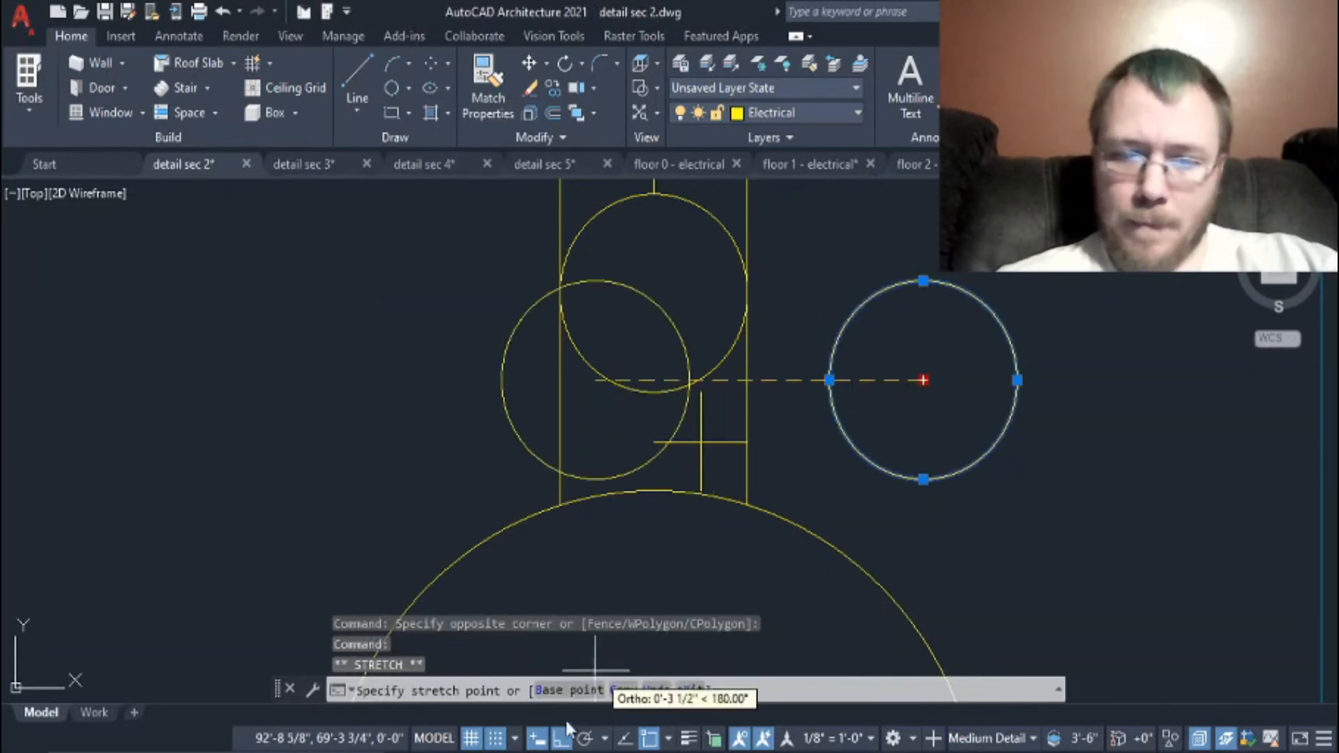
left_click(794, 417)
Step: Move the short vertical line to the small circle's centre and mirror the side circle about it
left_click(701, 481)
left_click(701, 442)
left_click(654, 293)
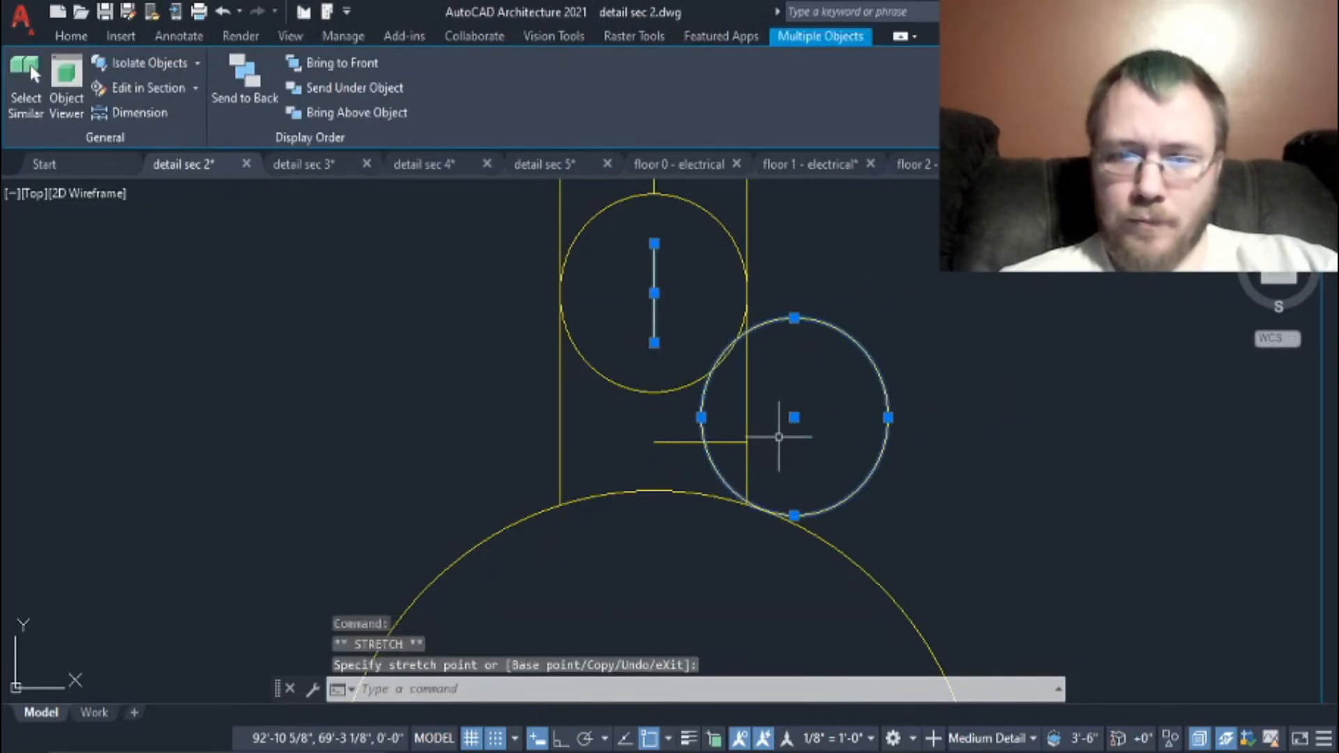
key("Escape")
type("mi")
key("Return")
left_click(653, 244)
key("Return")
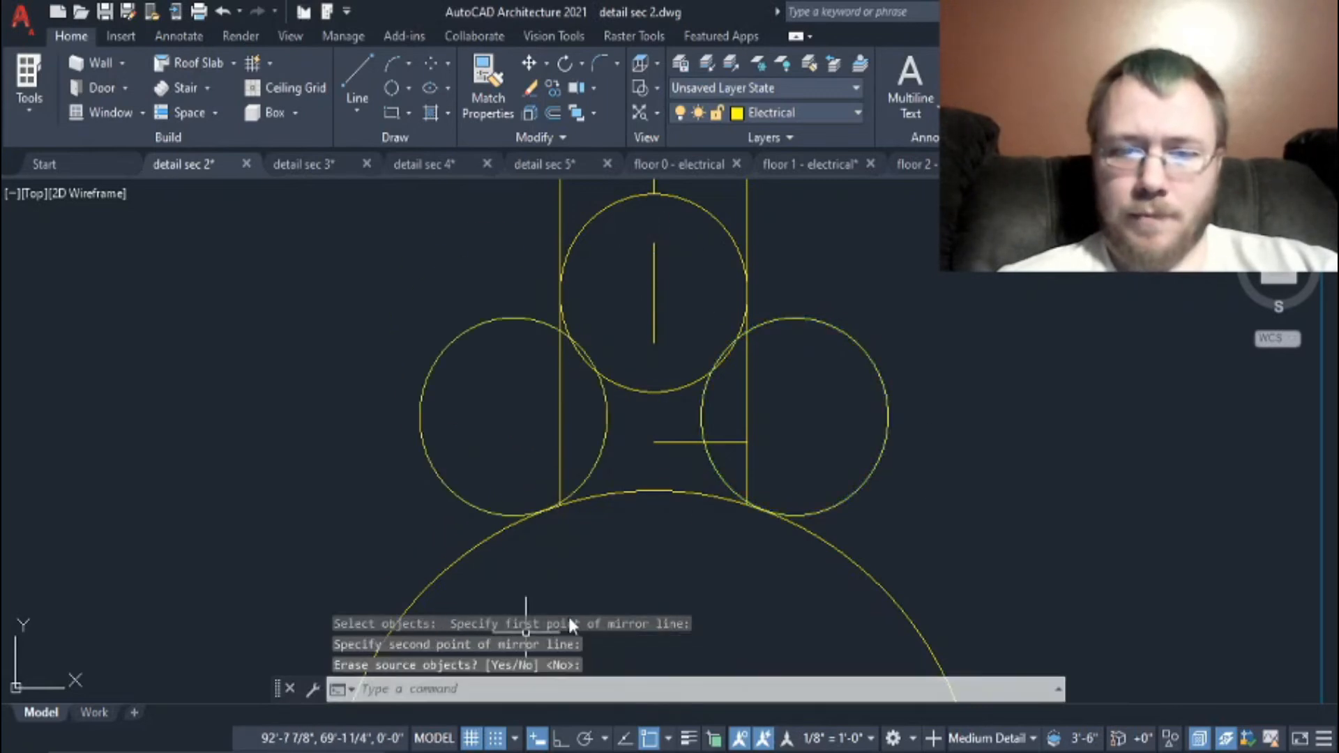
Step: Trim the outer portions of both side circles and the guide lines along the neck
type("tr")
key("Return")
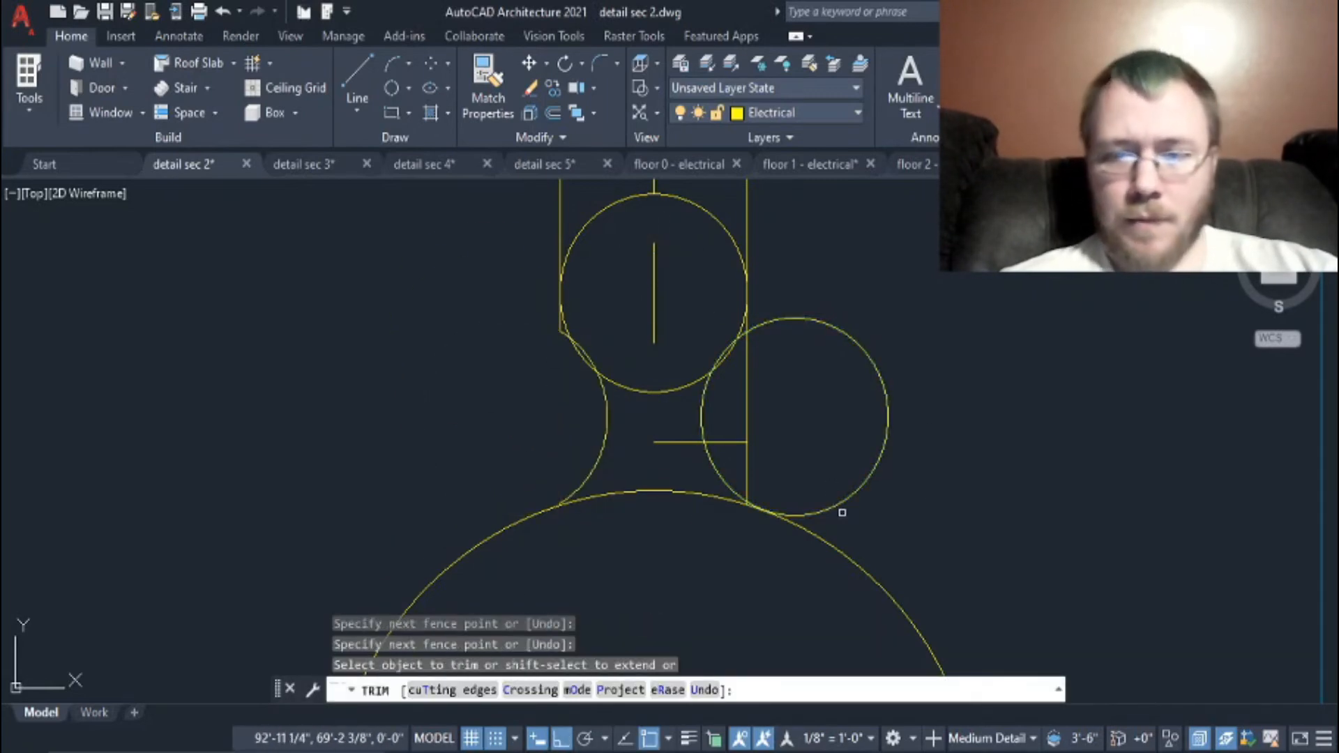
scroll(456, 603, "down", 2)
left_click(521, 434)
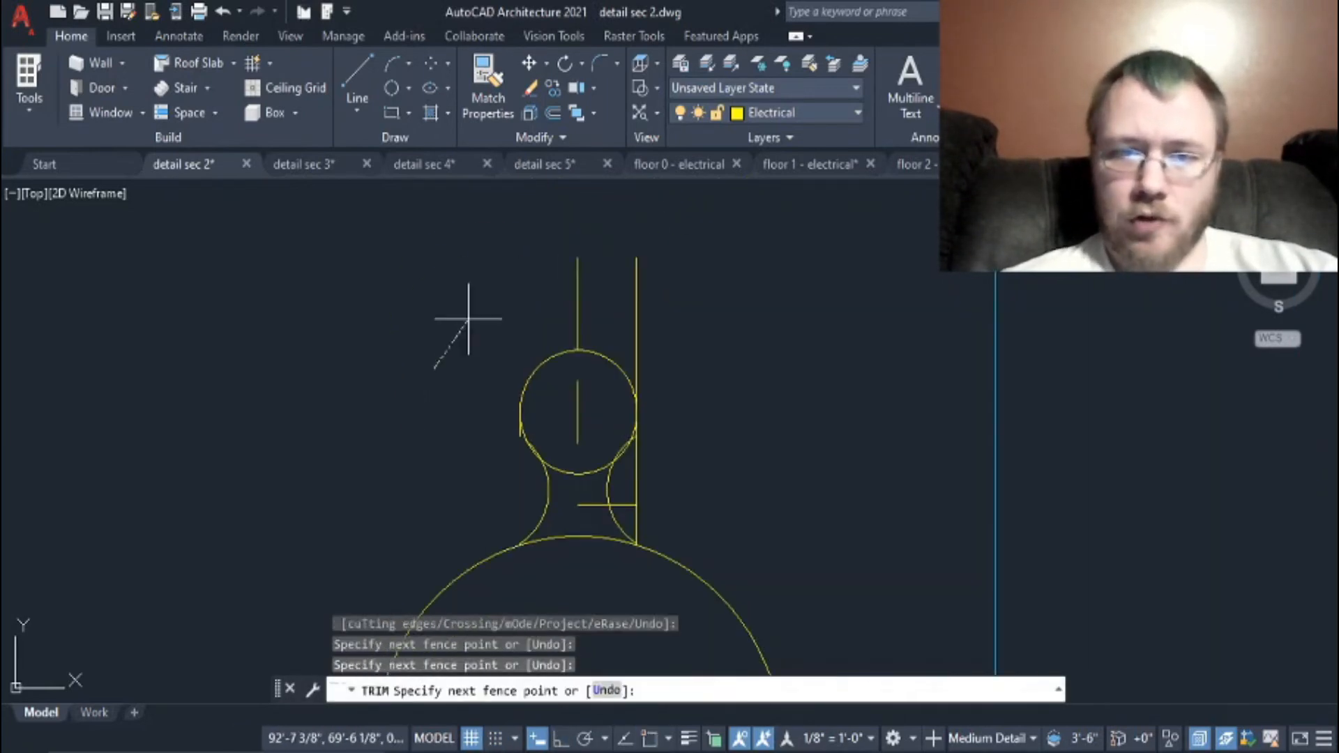
scroll(667, 505, "up", 2)
middle_click_drag(668, 505, 685, 413)
left_click_drag(648, 351, 618, 416)
Step: Undo the last trim and remove the remaining guide lines and leftover stubs around the pendant's neck
scroll(470, 480, "up", 5)
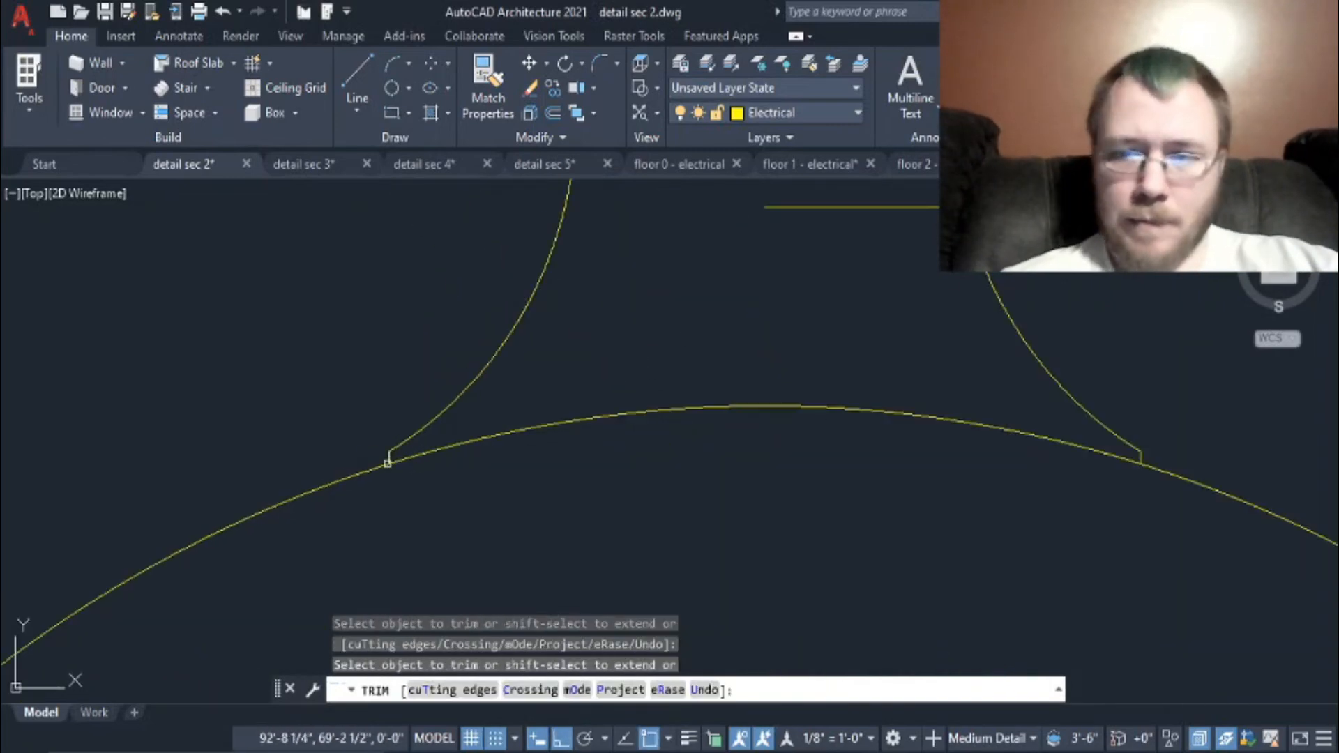
scroll(548, 537, "down", 5)
key("ctrl+z")
scroll(726, 491, "up", 3)
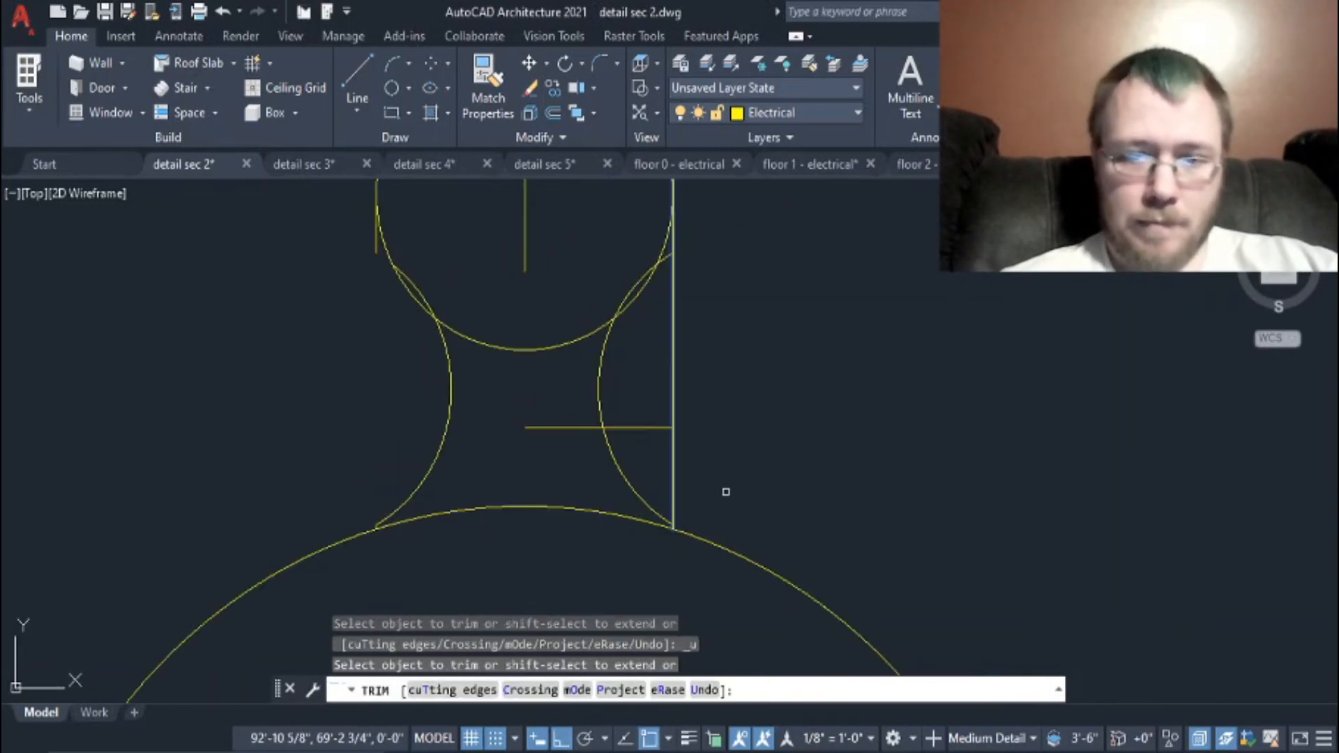
key("Delete")
middle_click_drag(507, 353, 525, 482)
left_click(394, 379)
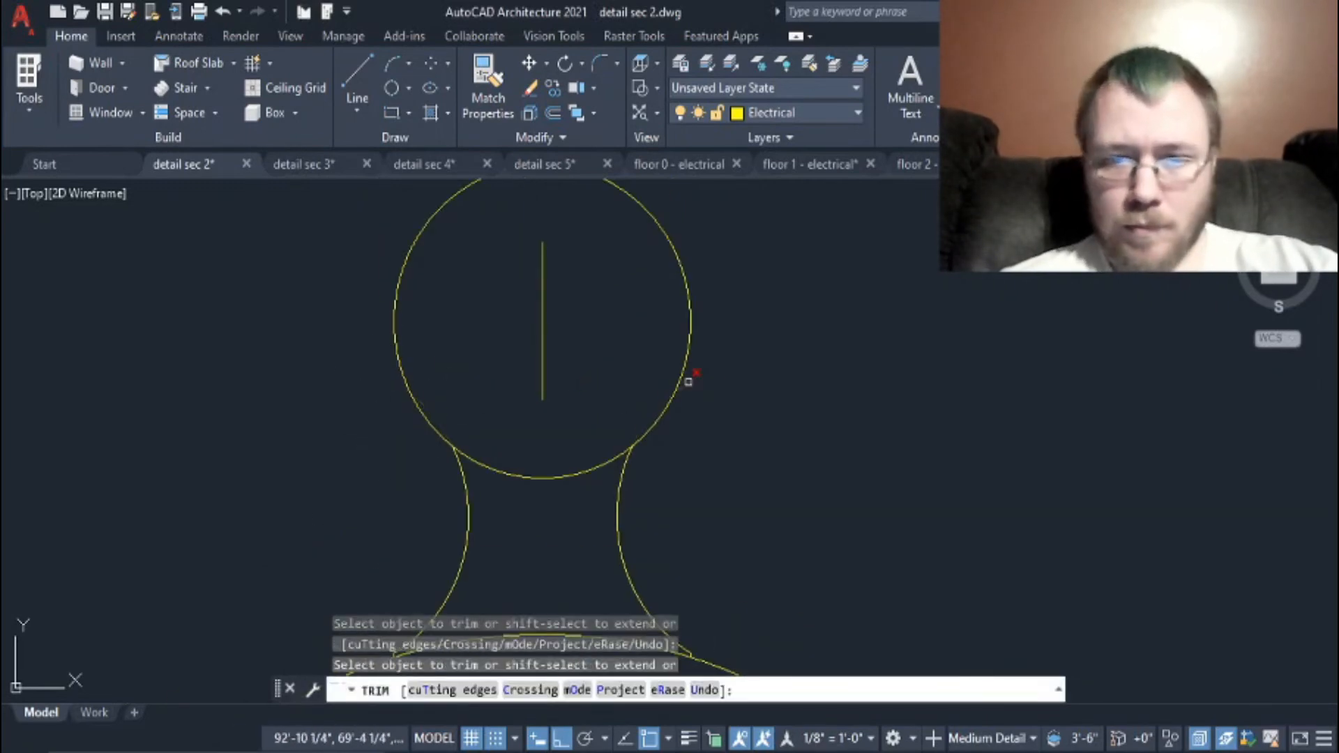
Step: Check the pendant's stem in the Yarger product photo in Photos and return to the detail sec 2 drawing
scroll(689, 381, "down", 5)
left_click(1009, 688)
left_click(50, 403)
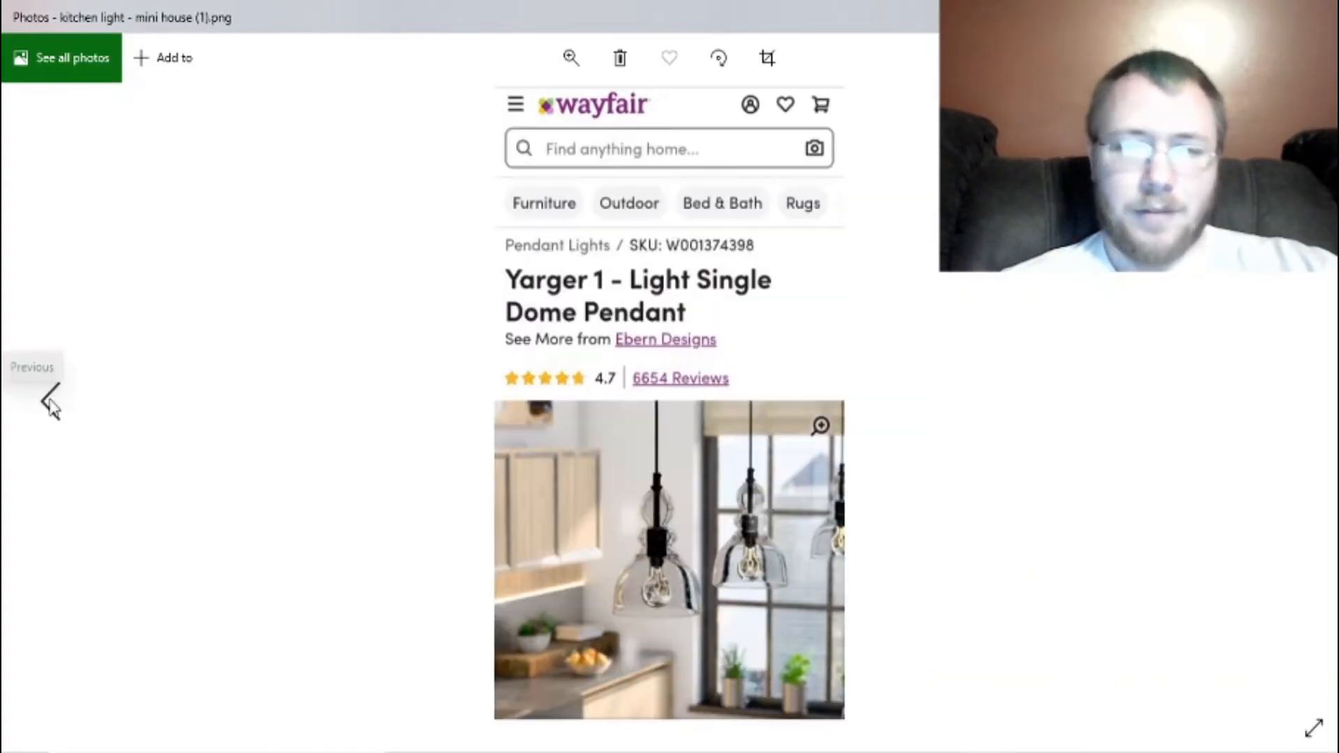
key("alt+Tab")
key("Escape")
Step: Offset the vertical line above the small circle 0.25" to both sides and delete the original centre line
type("5")
key("Return")
scroll(913, 396, "up", 2)
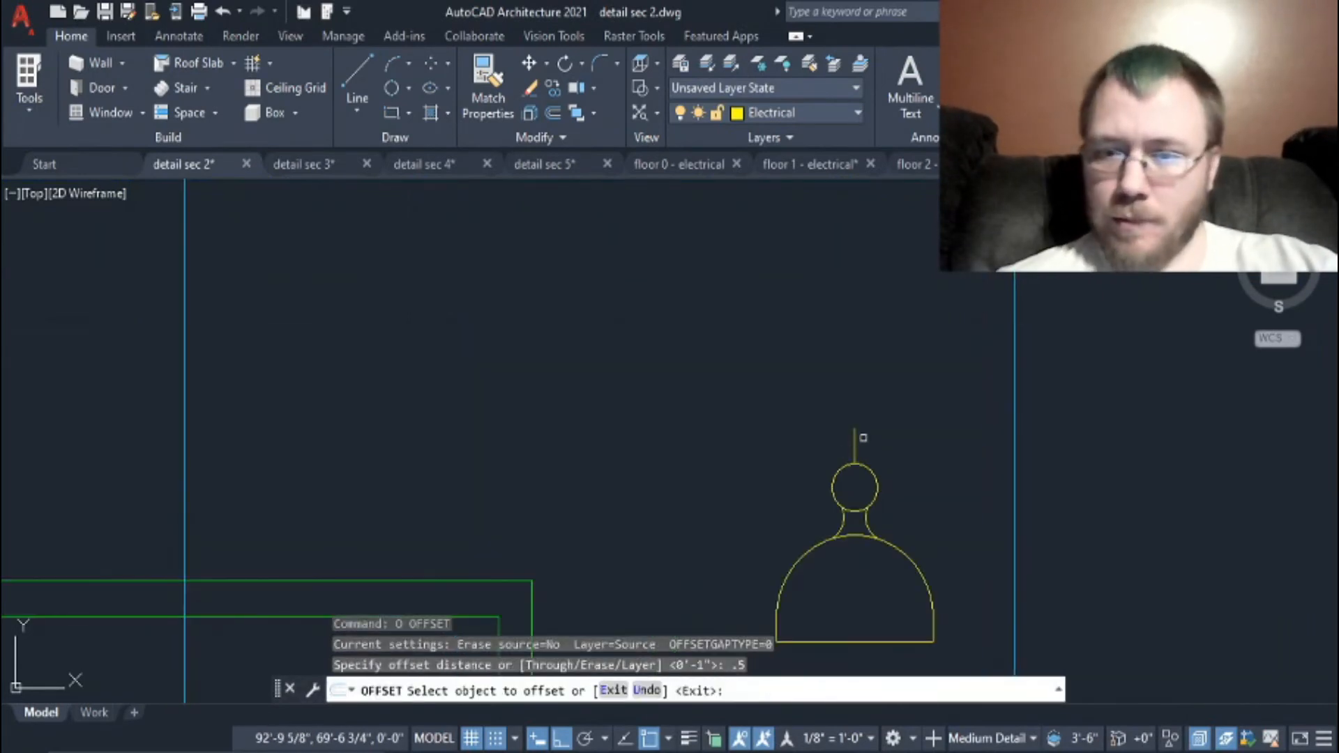
type("o .25")
scroll(907, 444, "up", 4)
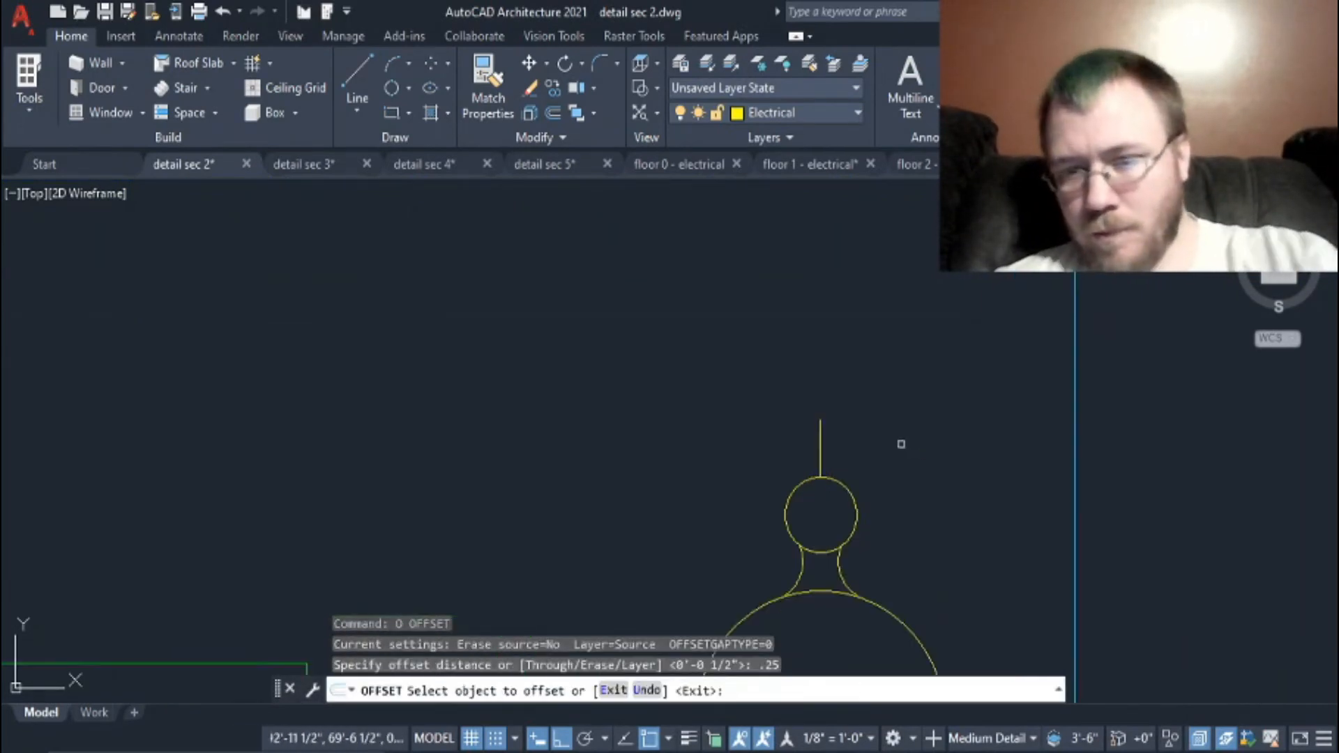
left_click(780, 438)
left_click(741, 438)
left_click(780, 438)
left_click(822, 437)
key("Escape")
left_click(780, 433)
left_click_drag(928, 420, 746, 453)
key("Escape")
Step: Copy the finished pendant to the clipboard and move its base midpoint to where the rightmost guide crosses the magenta line
scroll(955, 429, "down", 11)
left_click(946, 461)
left_click(882, 399)
scroll(939, 417, "up", 5)
key("ctrl+c")
type("m")
key("space")
left_click(878, 571)
scroll(940, 562, "down", 6)
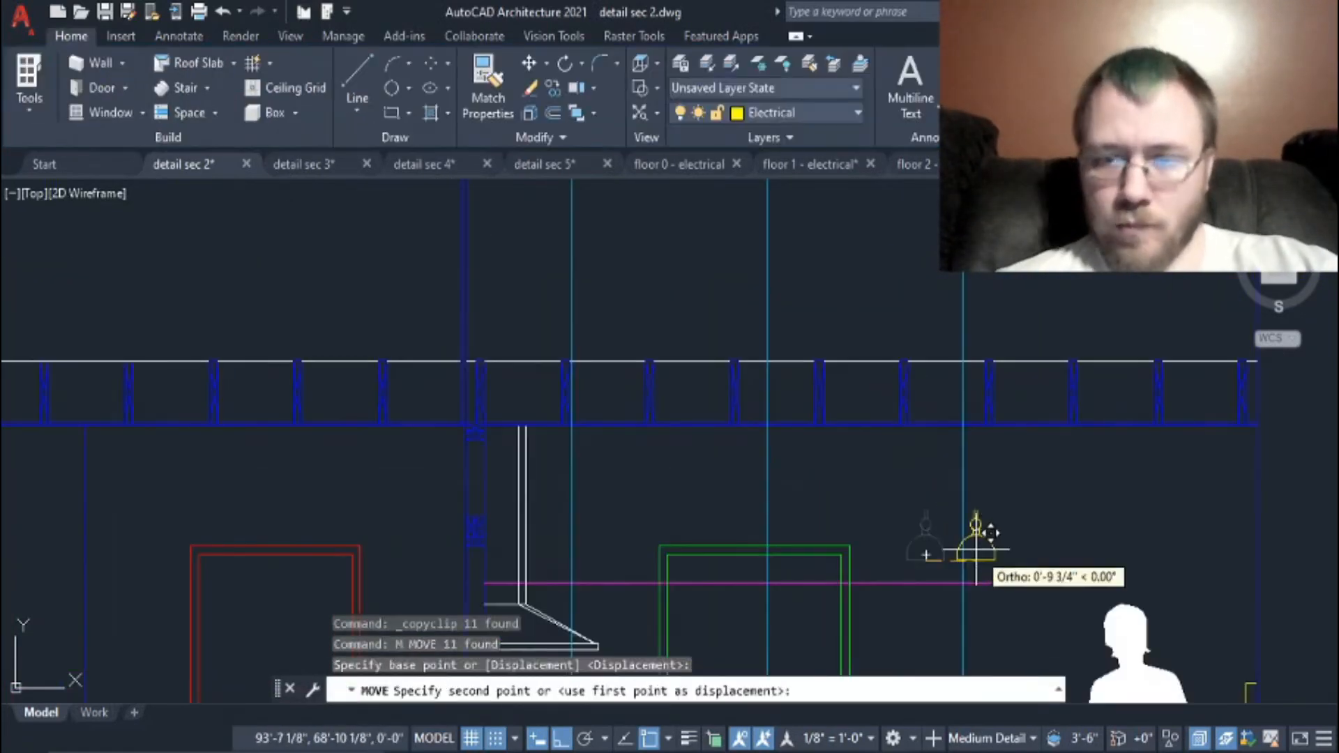
left_click(962, 582)
Step: Paste a second pendant and move its base midpoint to where the leftmost guide crosses the magenta line
key("ctrl+v")
left_click(671, 528)
left_click(718, 533)
left_click(636, 466)
left_click(477, 579)
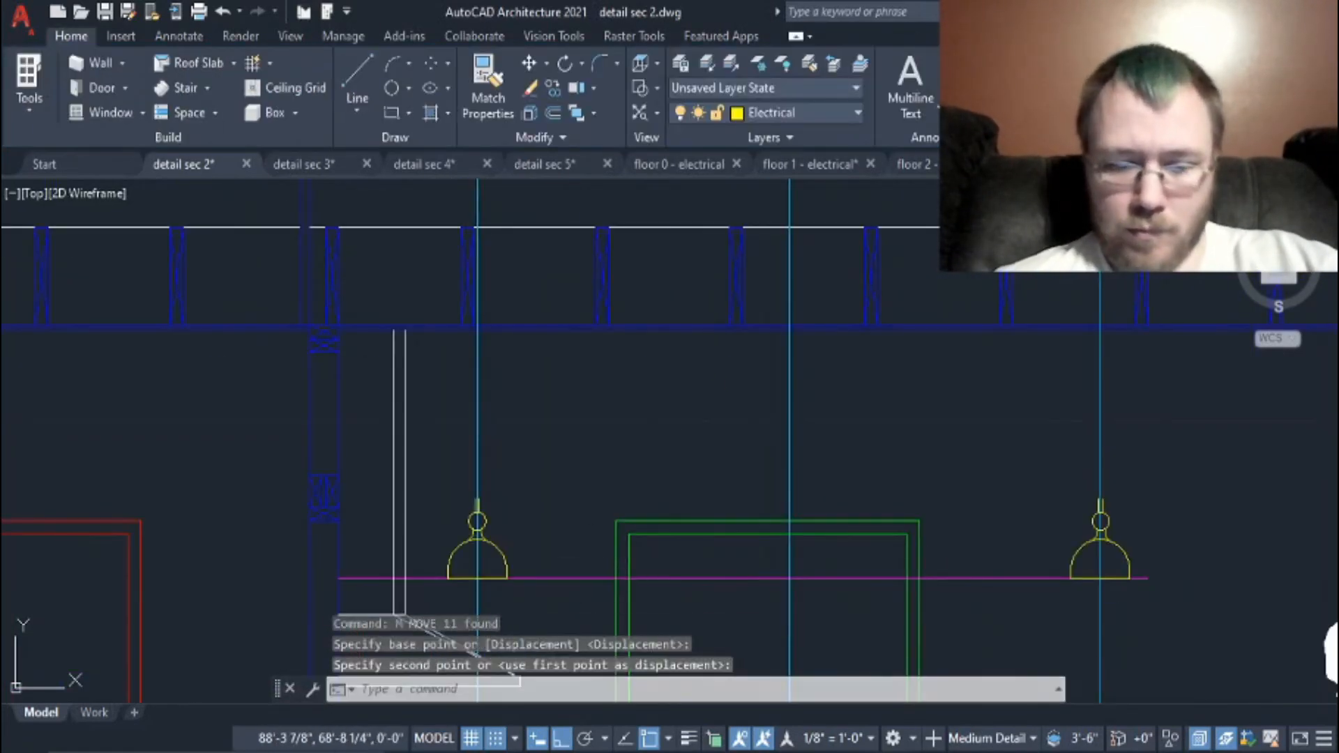
Step: Paste a third pendant and move its base midpoint to where the middle guide crosses the magenta line
key("ctrl+v")
left_click(688, 456)
left_click(750, 473)
left_click(676, 370)
type("m")
left_click(718, 455)
left_click(790, 578)
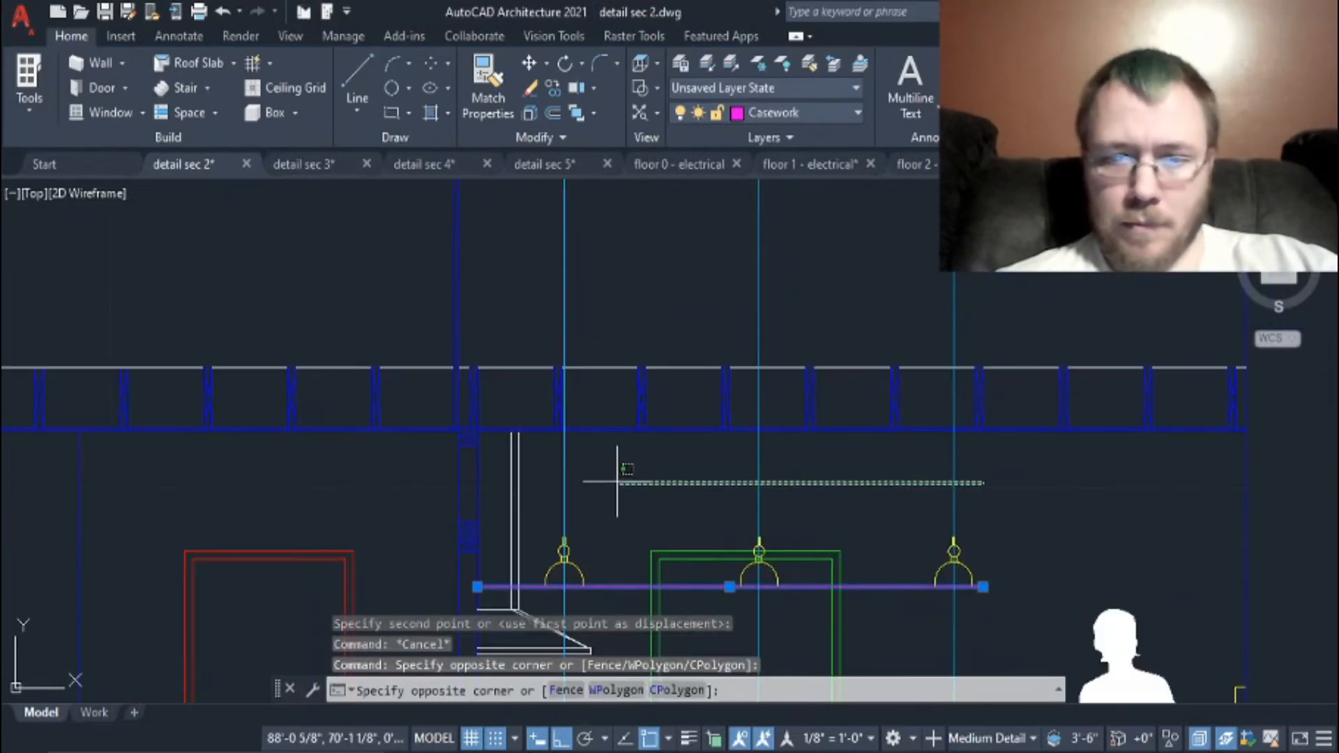
Step: Delete the magenta height line and the vertical guides, and extend the three pendants' stems up to the ceiling
left_click(625, 509)
key("Delete")
left_click_drag(557, 530, 579, 547)
scroll(760, 537, "up", 4)
key("Escape")
scroll(746, 593, "up", 5)
type("t")
key("Escape")
scroll(736, 558, "down", 8)
middle_click_drag(870, 601, 946, 467)
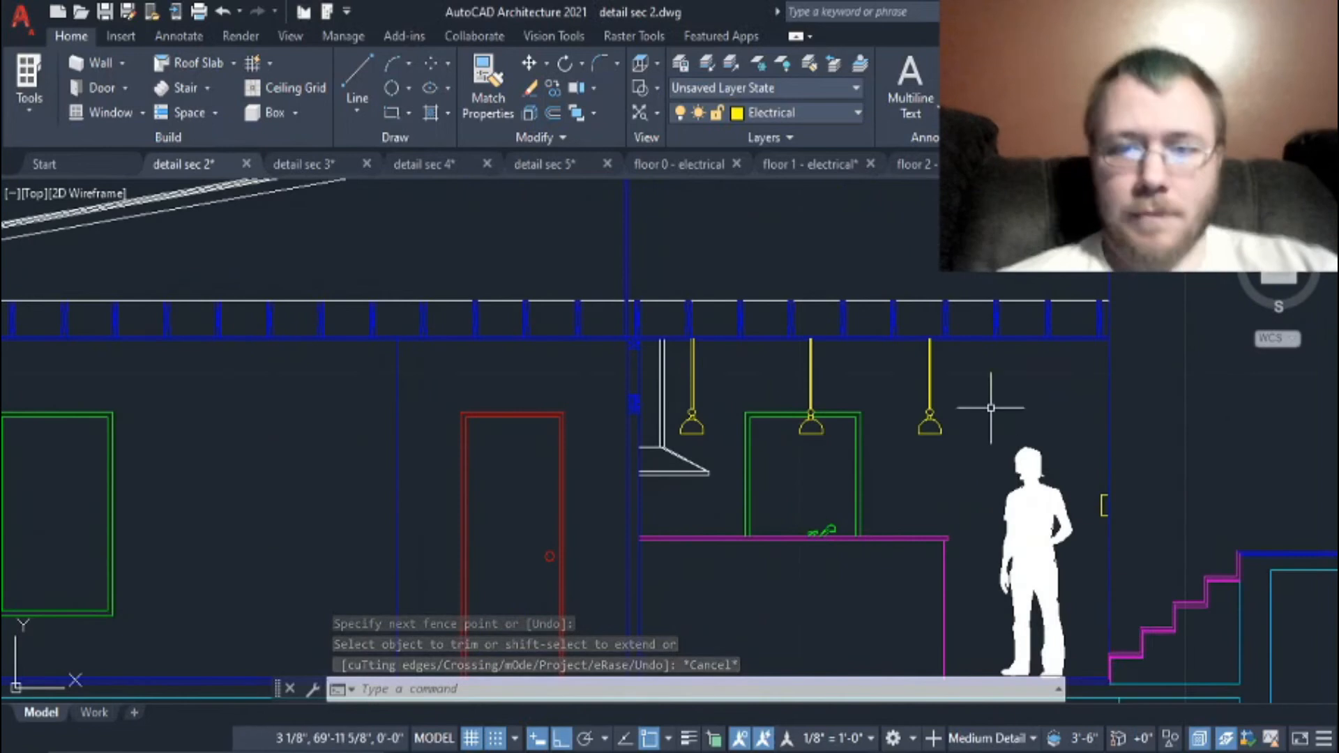
Step: Offset the bottom line of the brown deck railing 6' upward as a height guide
scroll(990, 406, "down", 2)
middle_click_drag(990, 407, 647, 335)
middle_click_drag(1181, 611, 739, 614)
scroll(733, 553, "down", 3)
scroll(607, 537, "up", 7)
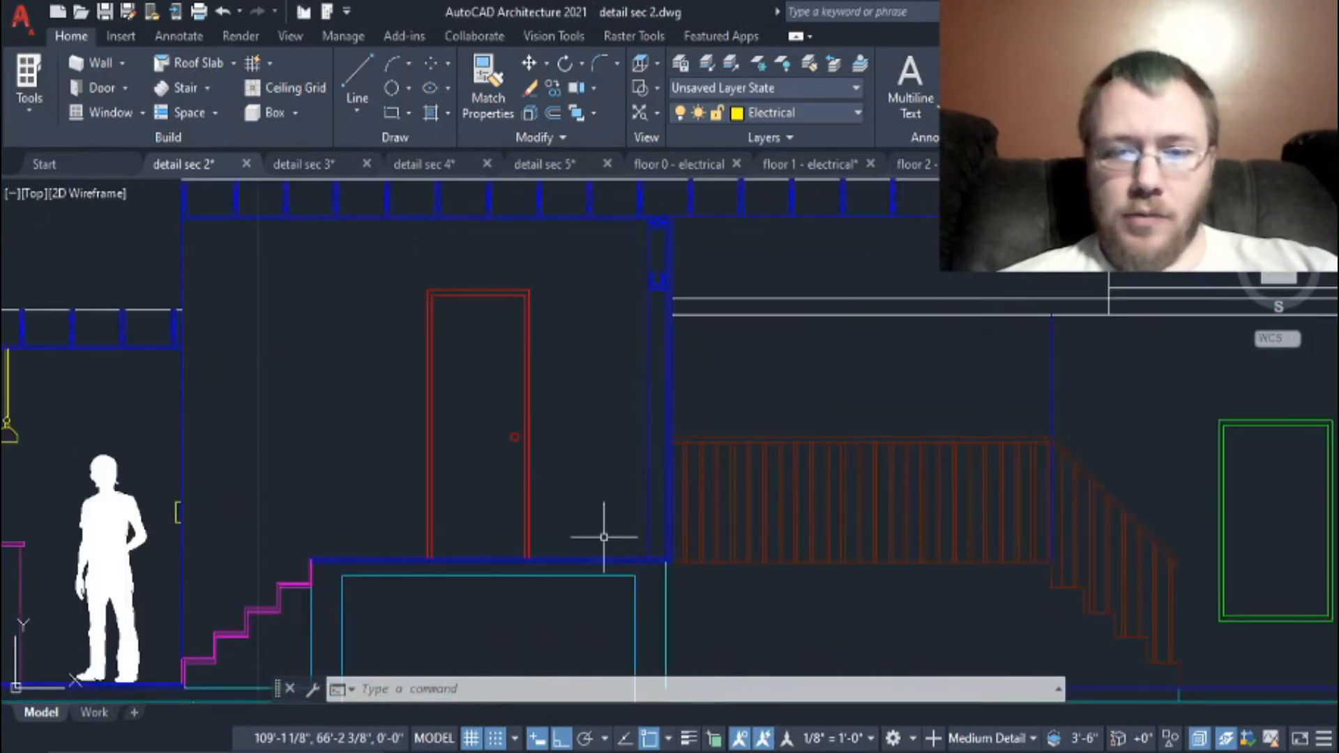
key("Return")
type("6'")
key("Return")
scroll(722, 576, "up", 2)
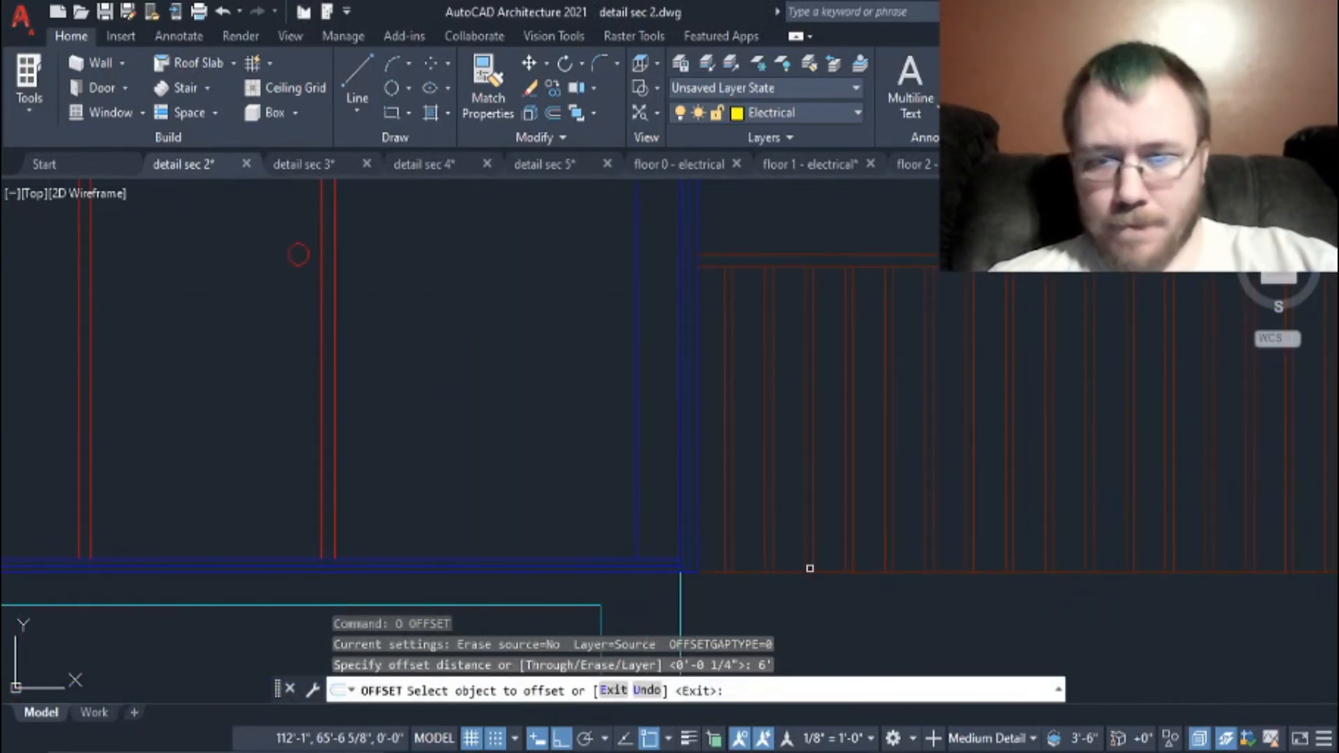
left_click(792, 574)
left_click(807, 486)
scroll(807, 487, "down", 4)
key("Escape")
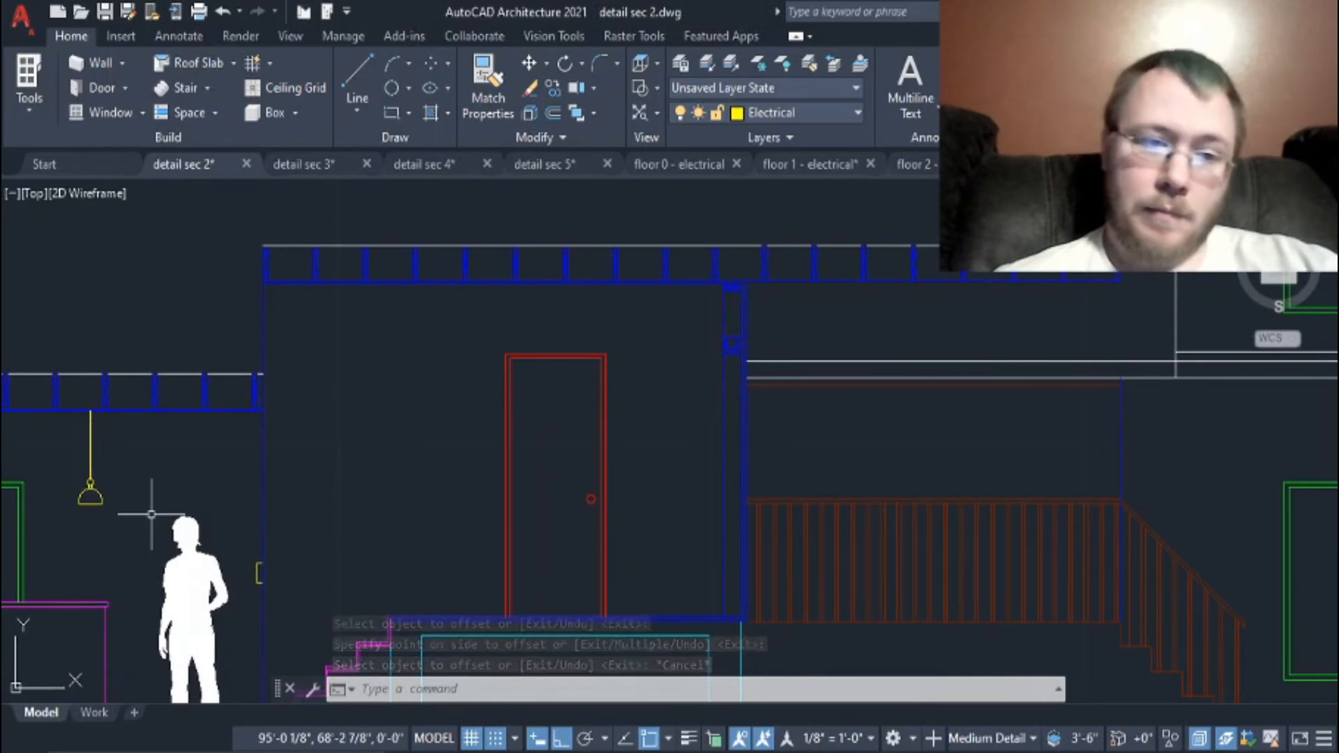
Step: Copy the rightmost pendant without its long stem to the space beside the upper red door, erasing any stem lines
left_click_drag(108, 521, 72, 475)
key("ctrl+c")
key("ctrl+v")
left_click(641, 440)
scroll(677, 452, "up", 4)
left_click_drag(649, 333, 593, 304)
key("Delete")
Step: Mirror the pendant copy beside the red door upside down, erasing the source objects
mouse_move(660, 460)
left_mouse_down()
mouse_move(569, 333)
mouse_move(694, 463)
mouse_move(538, 542)
left_mouse_up()
type("m")
key("Return")
key("Escape")
type("mi")
key("Return")
left_click(599, 450)
type("y")
key("Return")
Step: Move the inverted light vertically so its flat top aligns with the height guide above the deck
type("m")
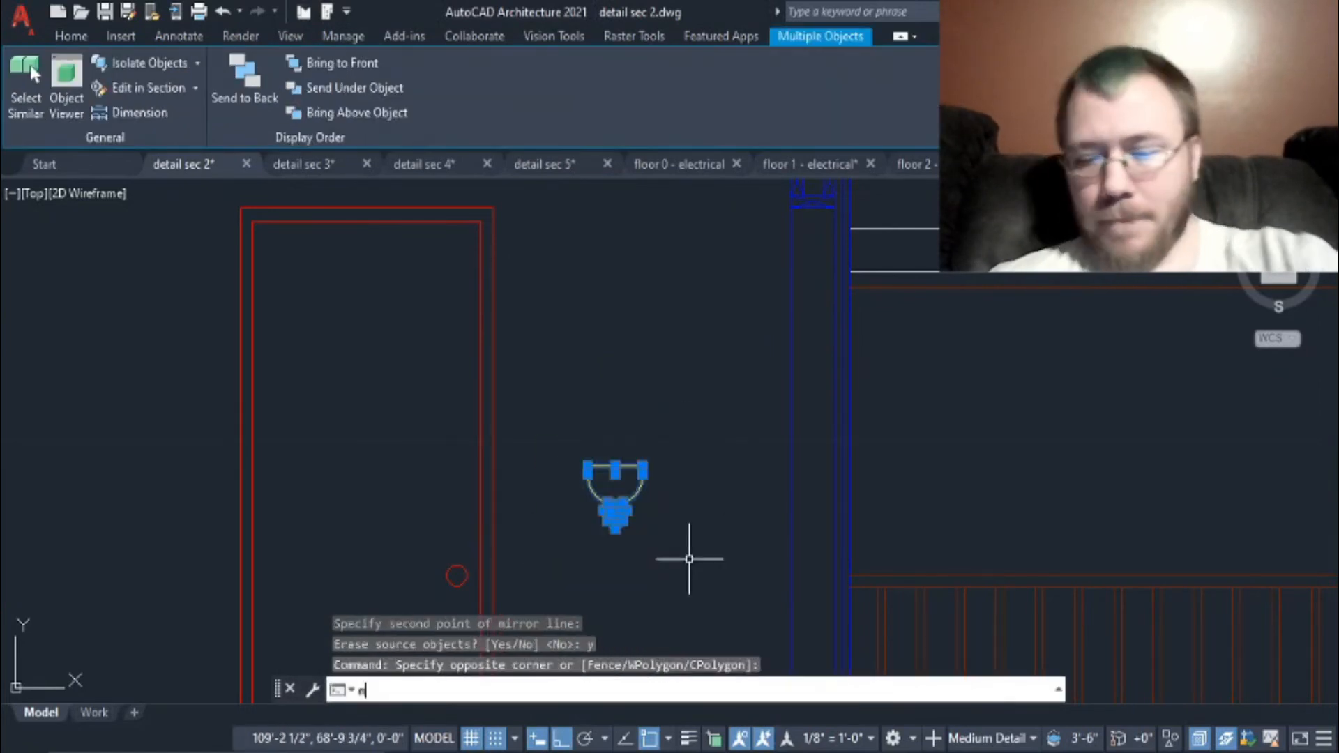
key("Return")
scroll(638, 516, "up", 5)
left_click(551, 311)
scroll(749, 489, "down", 6)
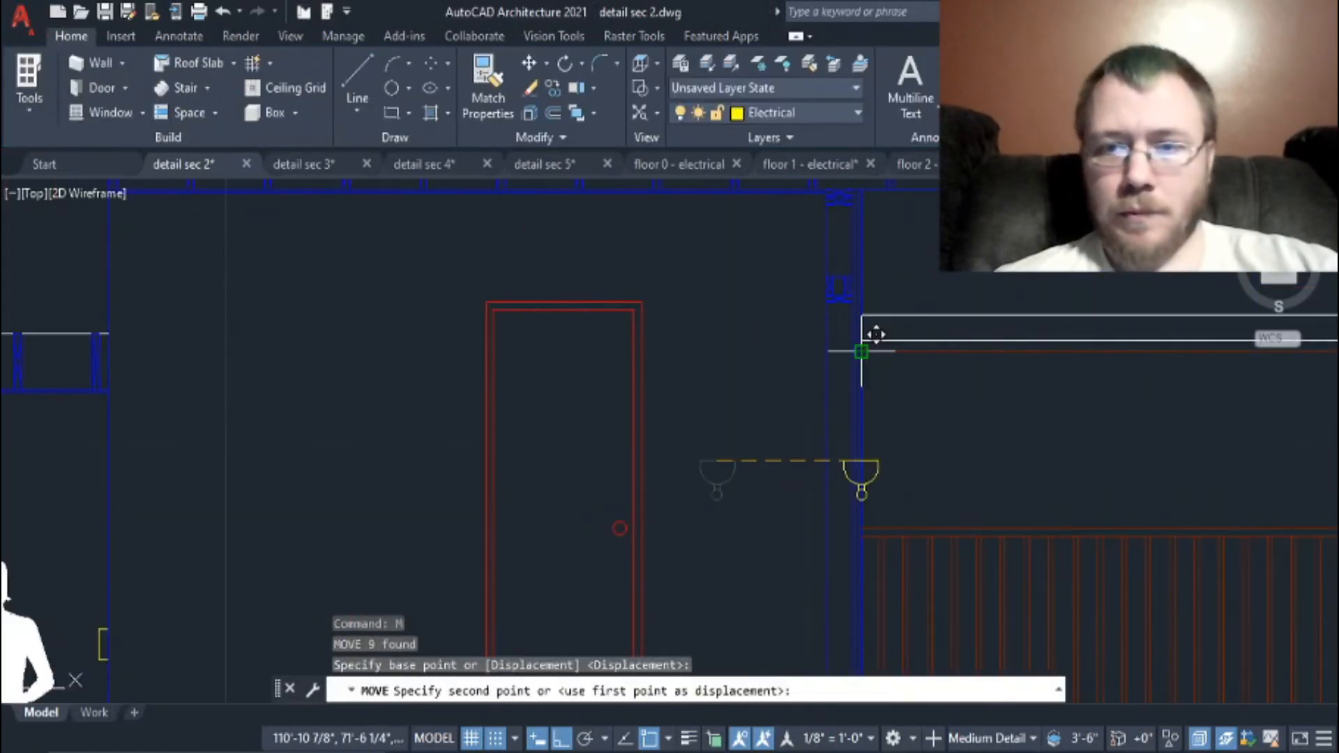
left_click(761, 356)
Step: Move the inverted light horizontally so its top midpoint sits on the outer face of the wall beside the deck
left_click(747, 417)
left_click(694, 340)
type("m")
key("Return")
scroll(722, 343, "up", 5)
left_click(719, 350)
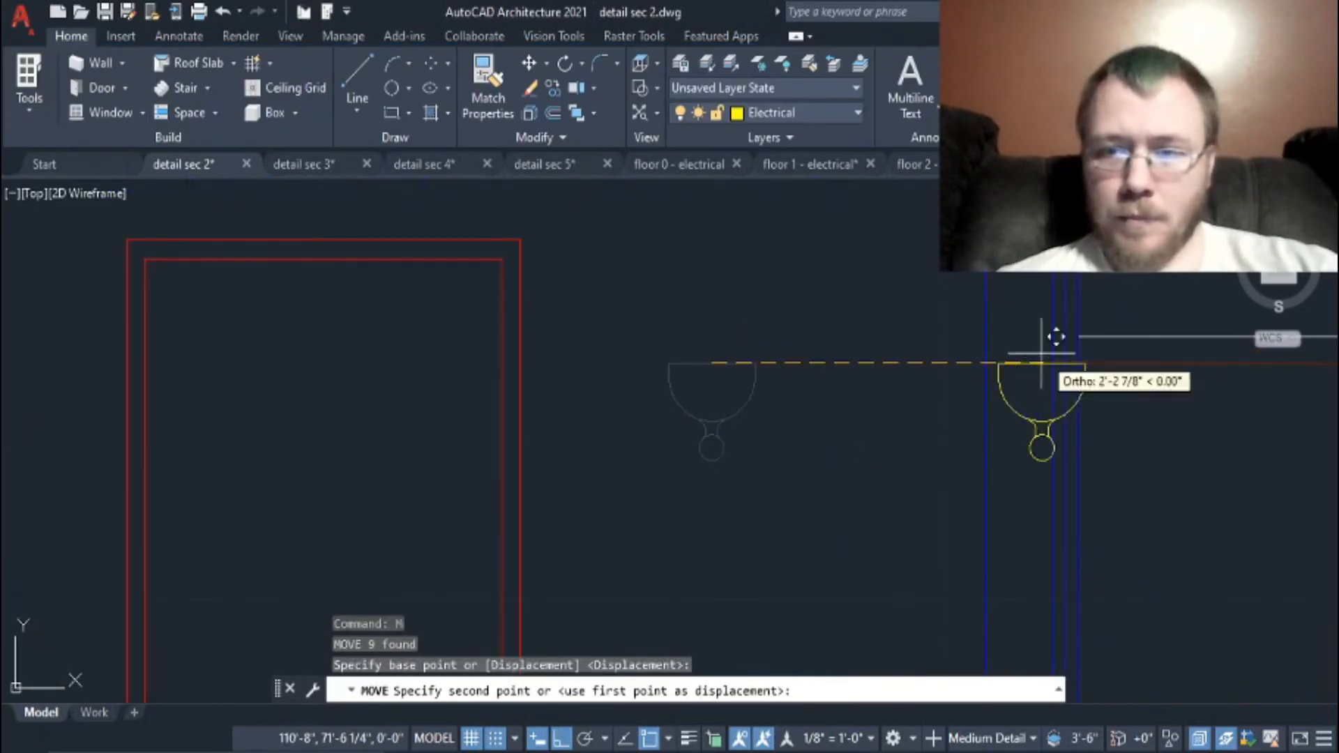
left_click(1185, 411)
Step: Trim the half of the inverted light lying inside the wall and delete the leftover pieces
scroll(1106, 375, "up", 3)
type("tr")
key("Return")
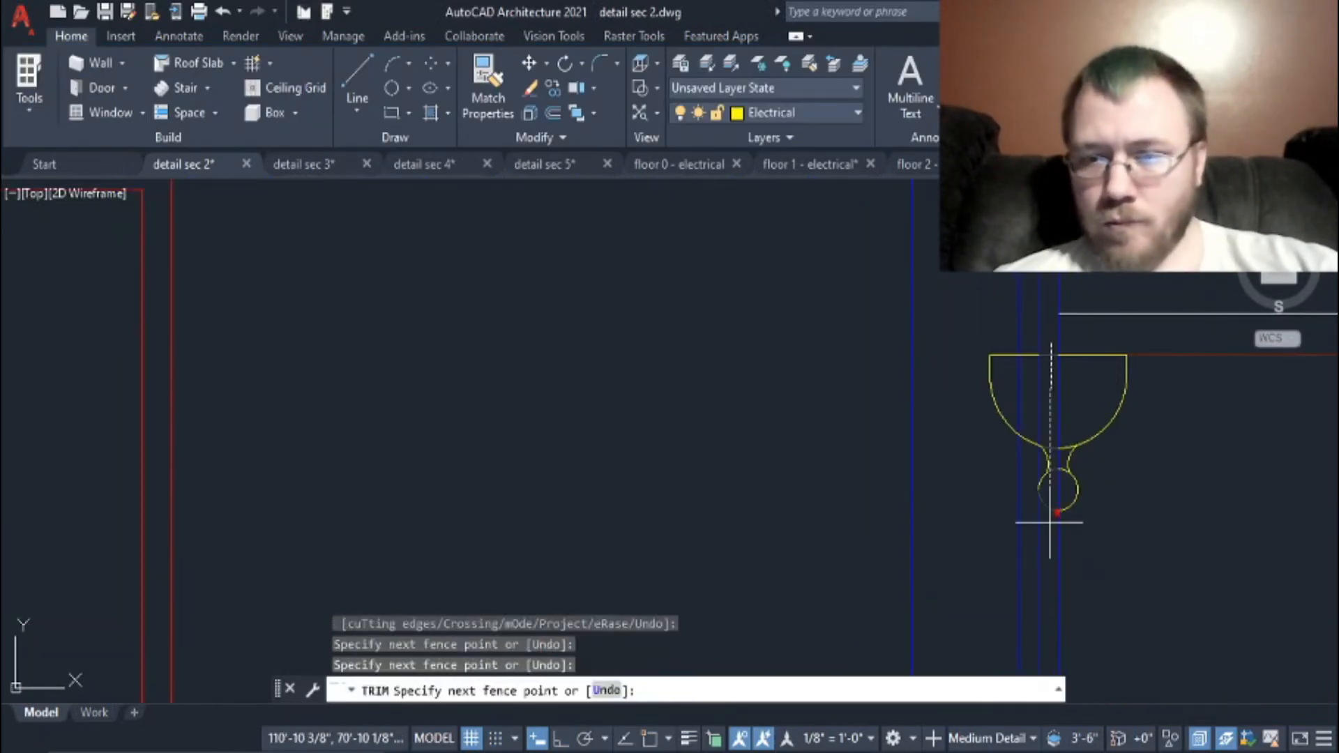
key("Return")
key("Escape")
left_click(1049, 347)
left_click(1046, 537)
key("Delete")
Step: Place another pendant copy outside the far right end of the building and erase its two stem lines
scroll(867, 463, "down", 8)
scroll(741, 433, "down", 4)
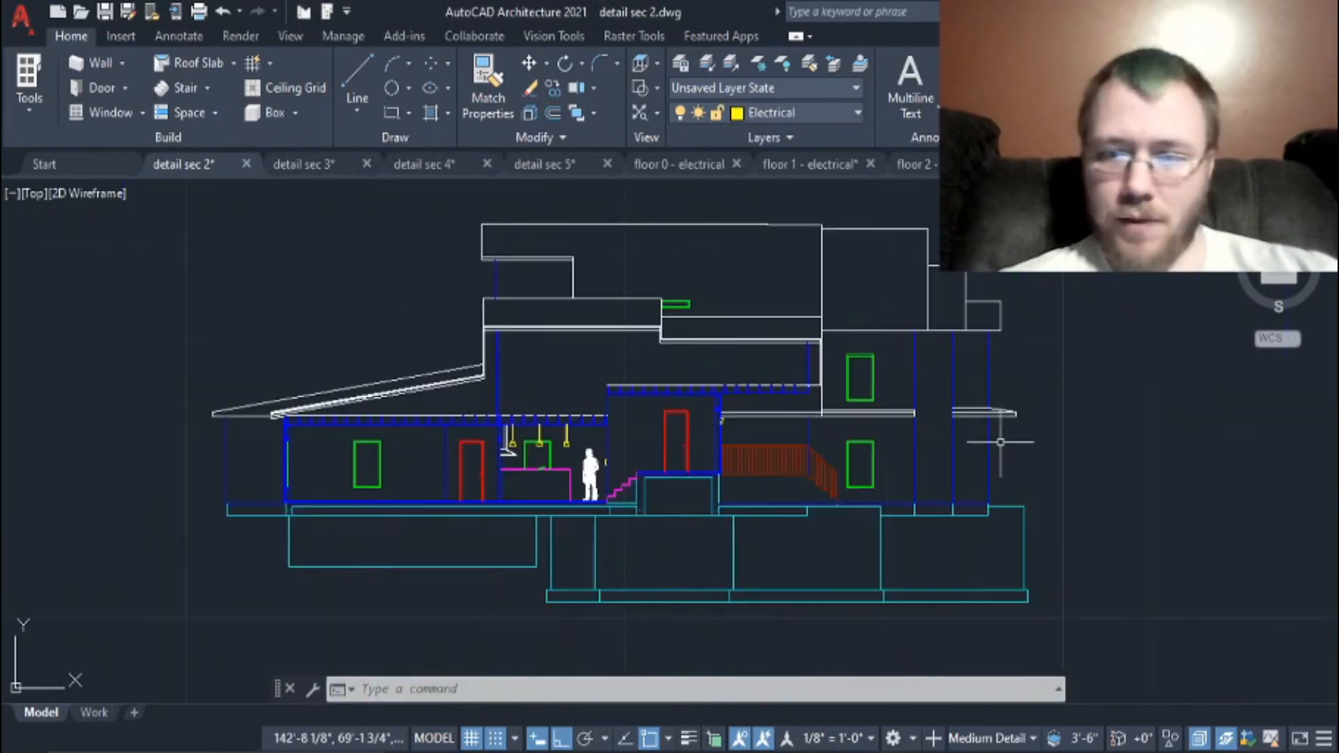
key("Escape")
scroll(1050, 455, "up", 6)
left_click(1045, 457)
left_click(973, 478)
key("Delete")
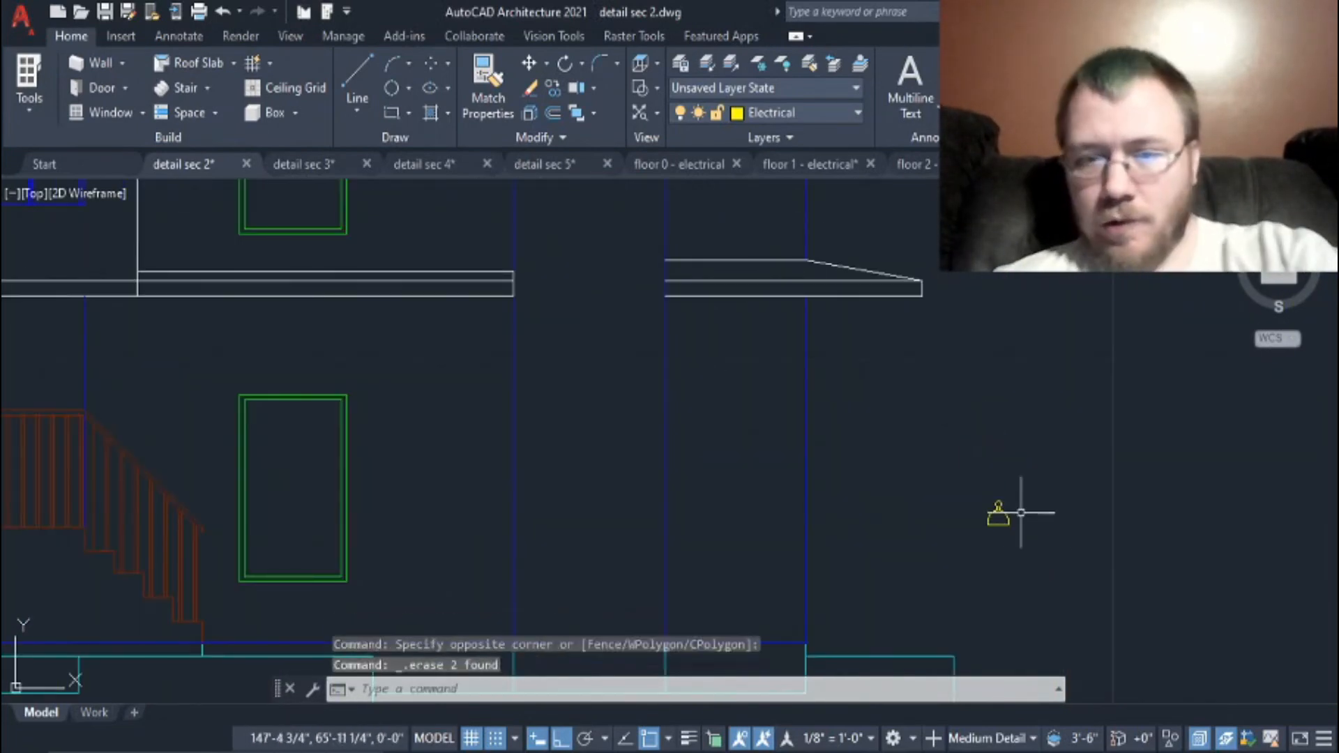
Step: Mirror the pendant copy outside the building's right end upside down, erasing the source objects
left_click(1031, 543)
left_click(972, 463)
type("mi")
key("Return")
left_click(980, 433)
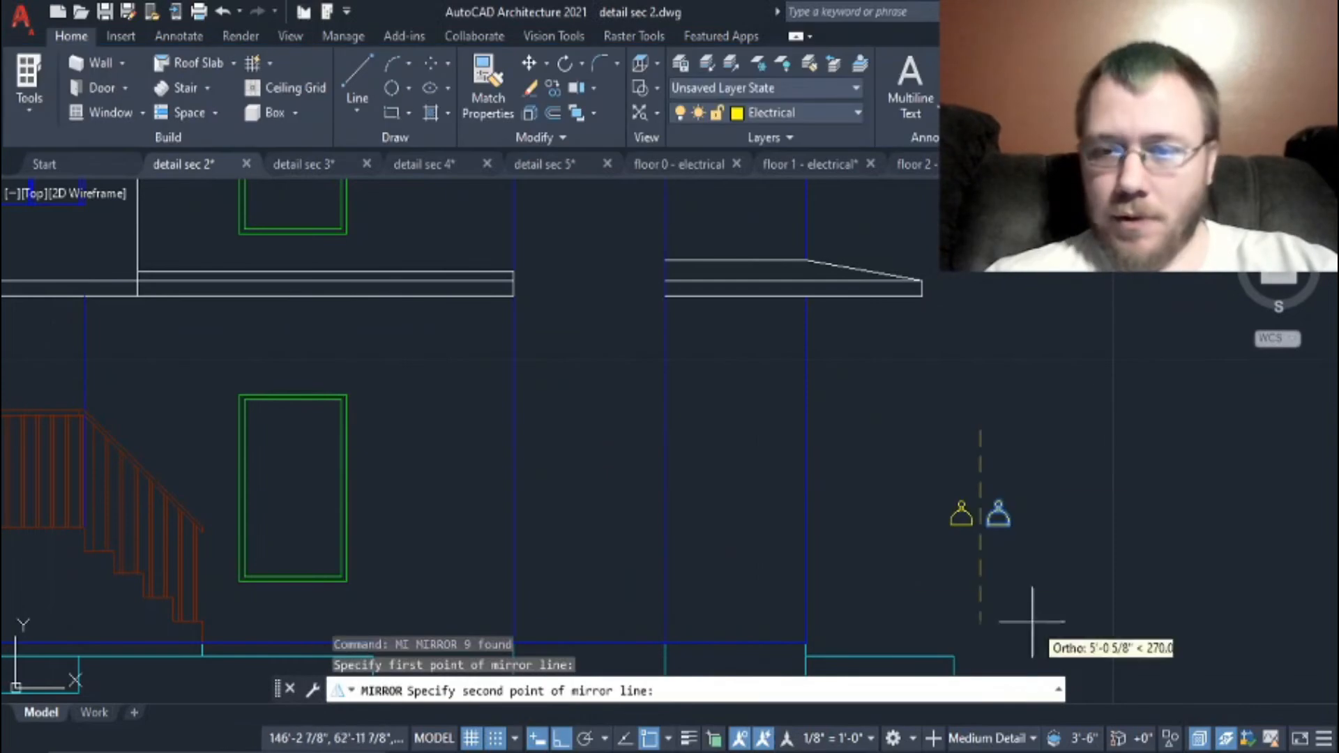
key("y")
key("Return")
Step: Offset the floor line at the right end of the building 6' upward as a height guide
type("o")
key("Return")
key("Return")
left_click(785, 642)
left_click(813, 517)
key("Escape")
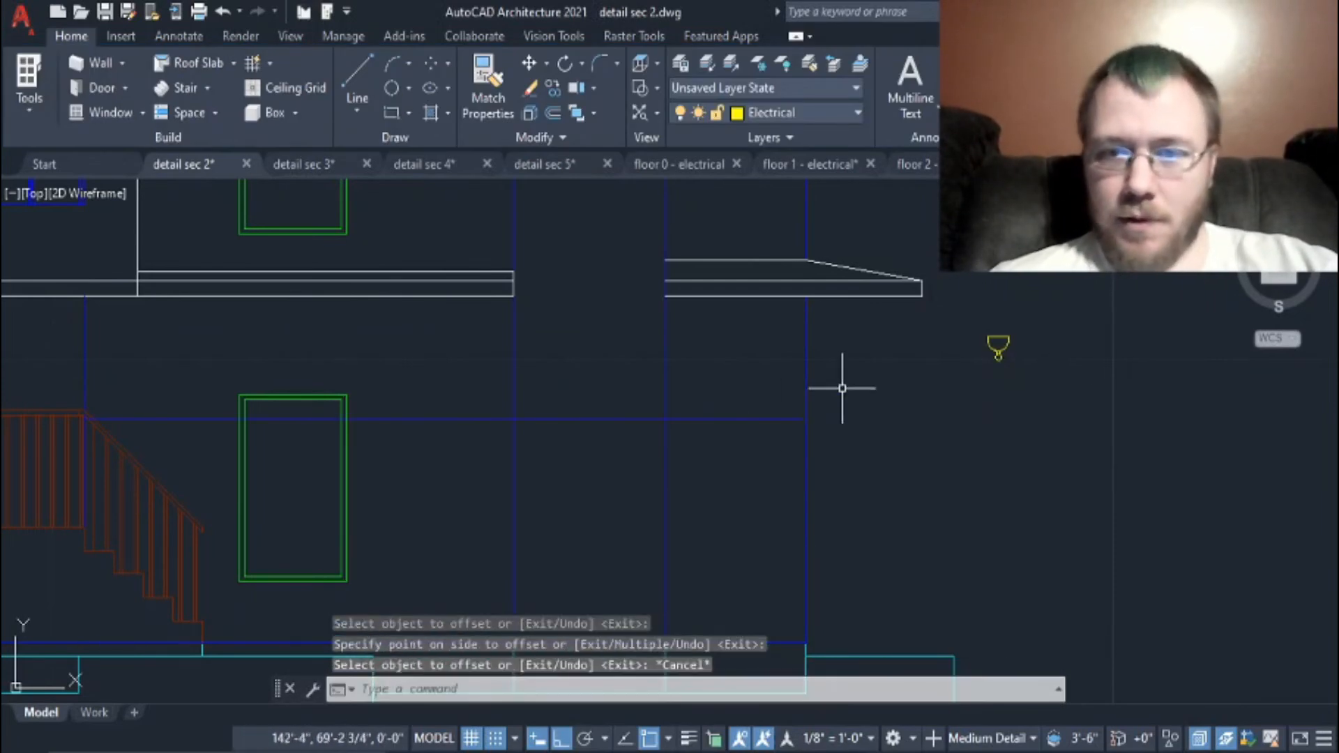
Step: Move the inverted light's top midpoint to where the new height guide meets the building's right wall line
left_click(972, 322)
left_click(1049, 377)
type("m")
key("Return")
scroll(1049, 377, "up", 3)
left_click(977, 332)
left_click(501, 539)
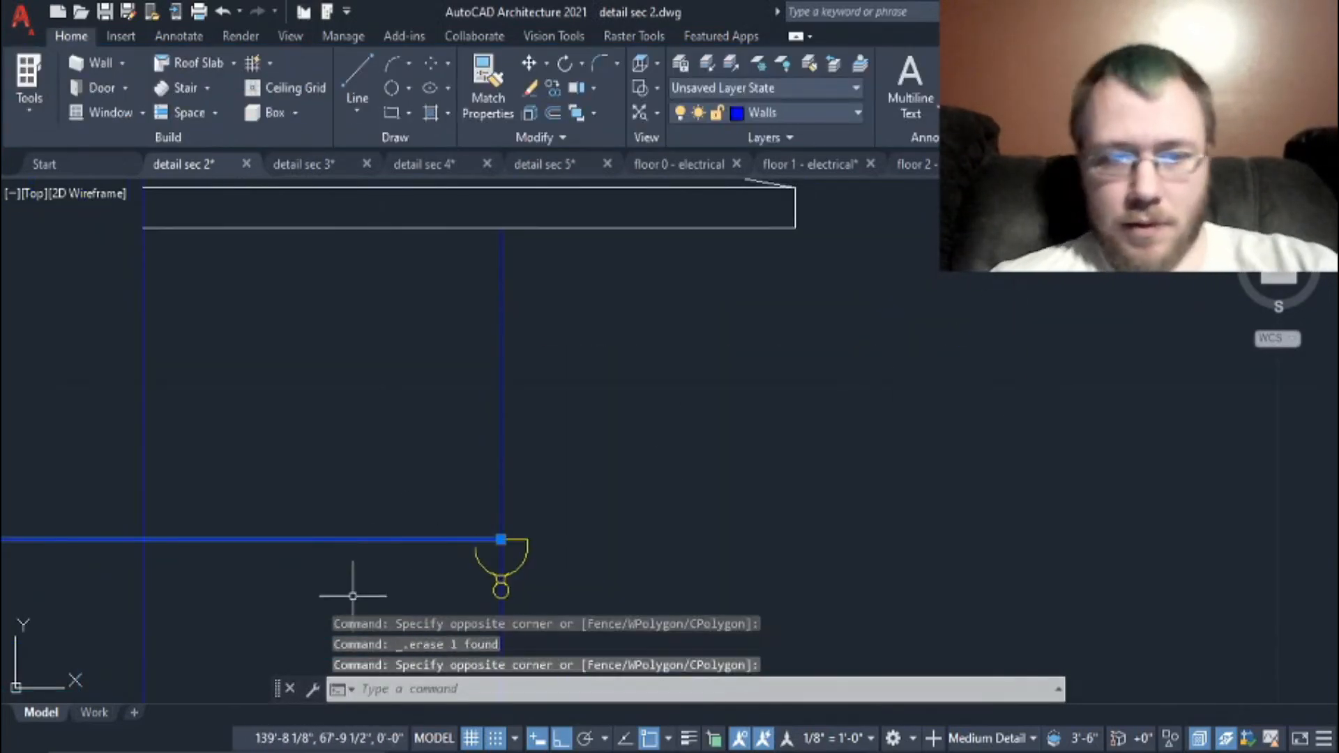
Step: Clear the height guide and trim away the half of the light inside the right wall
type("tr")
key("Return")
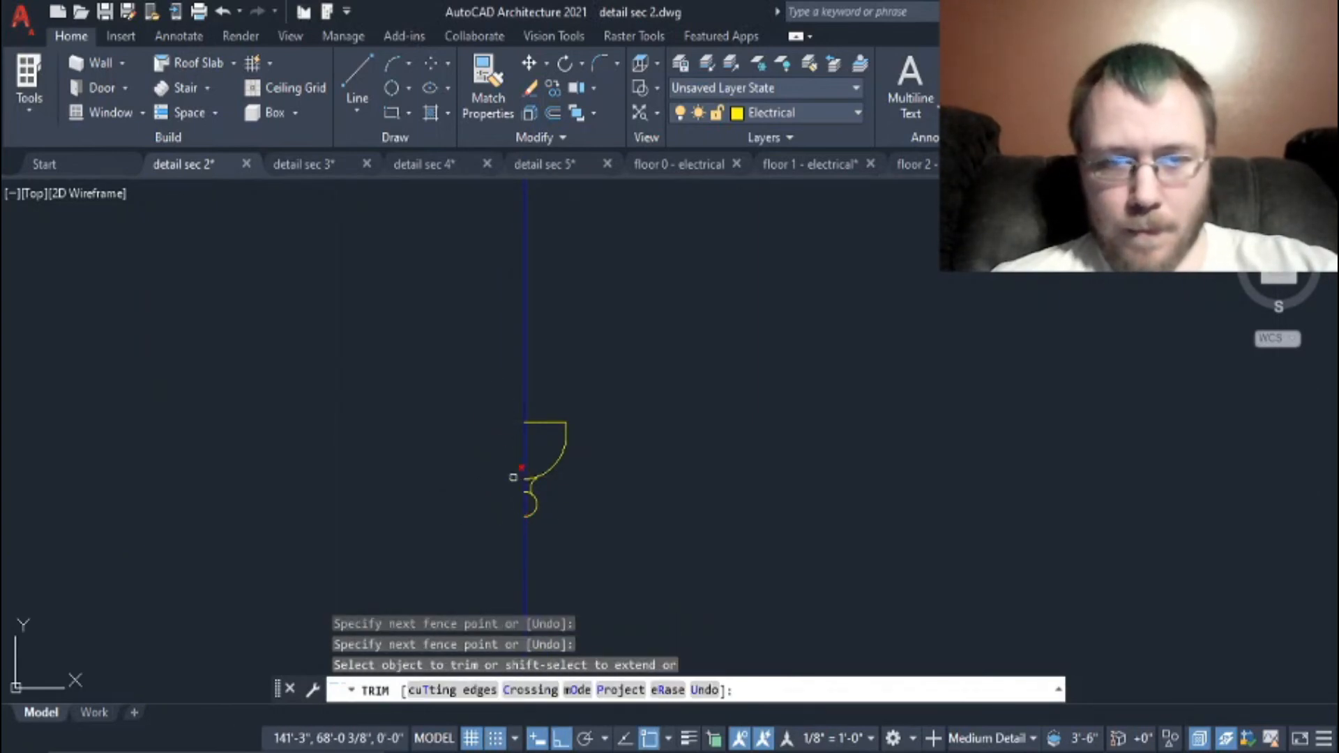
key("Escape")
scroll(957, 499, "down", 6)
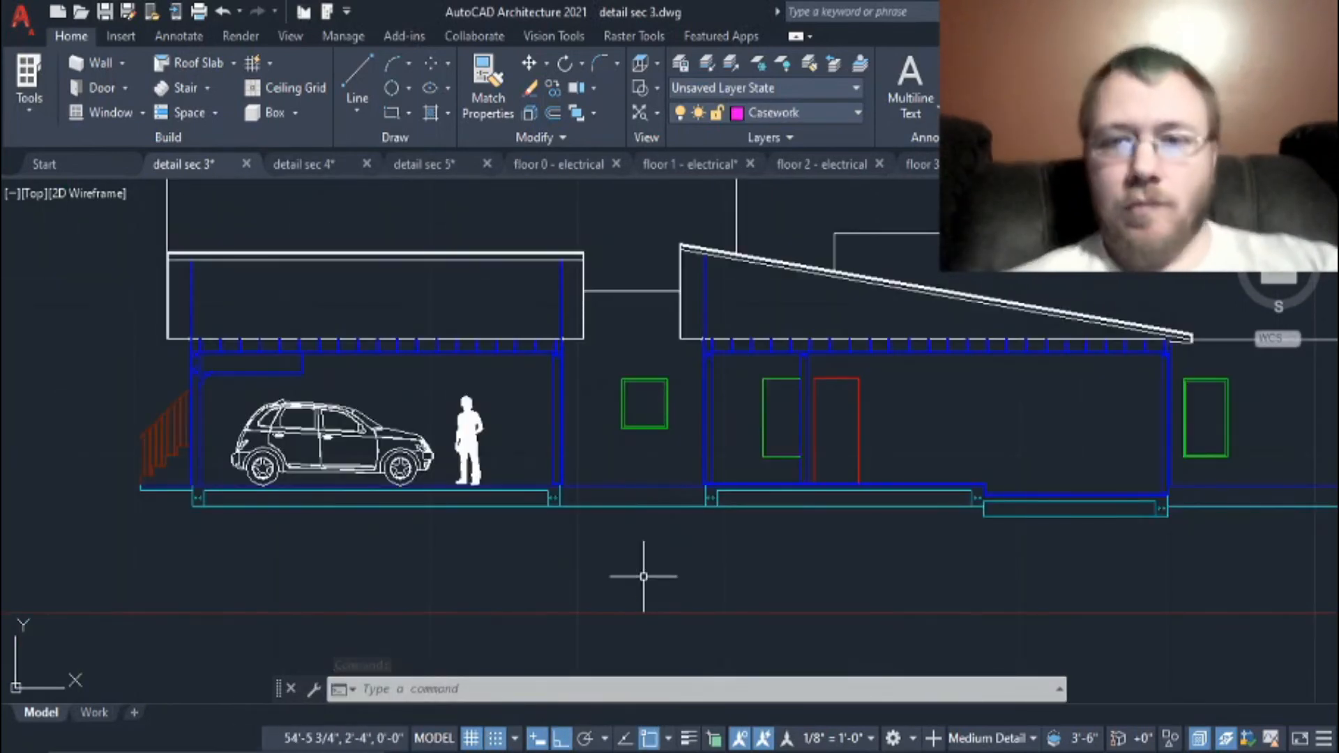
Step: Check the floor 1 - electrical plan and, in detail sec 3, join the outline segments of the partly hidden window and red door
left_click(688, 164)
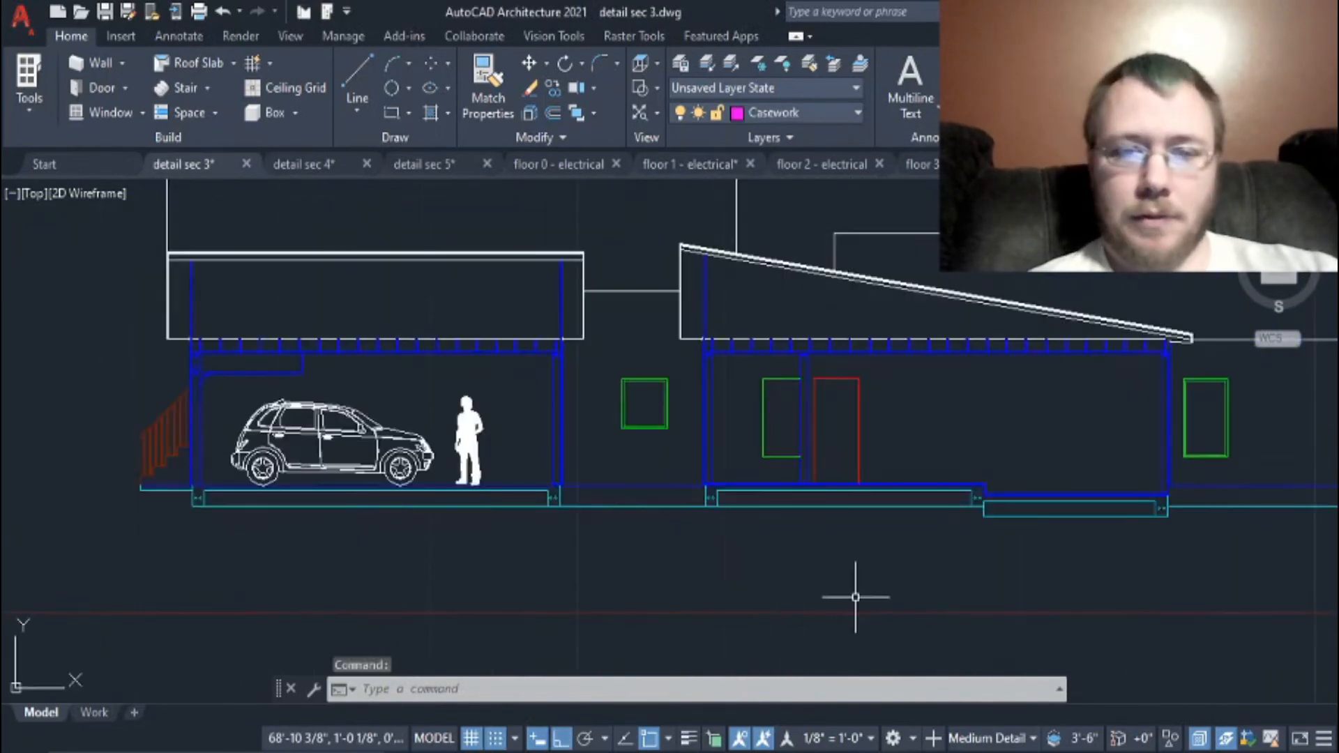
scroll(858, 558, "up", 4)
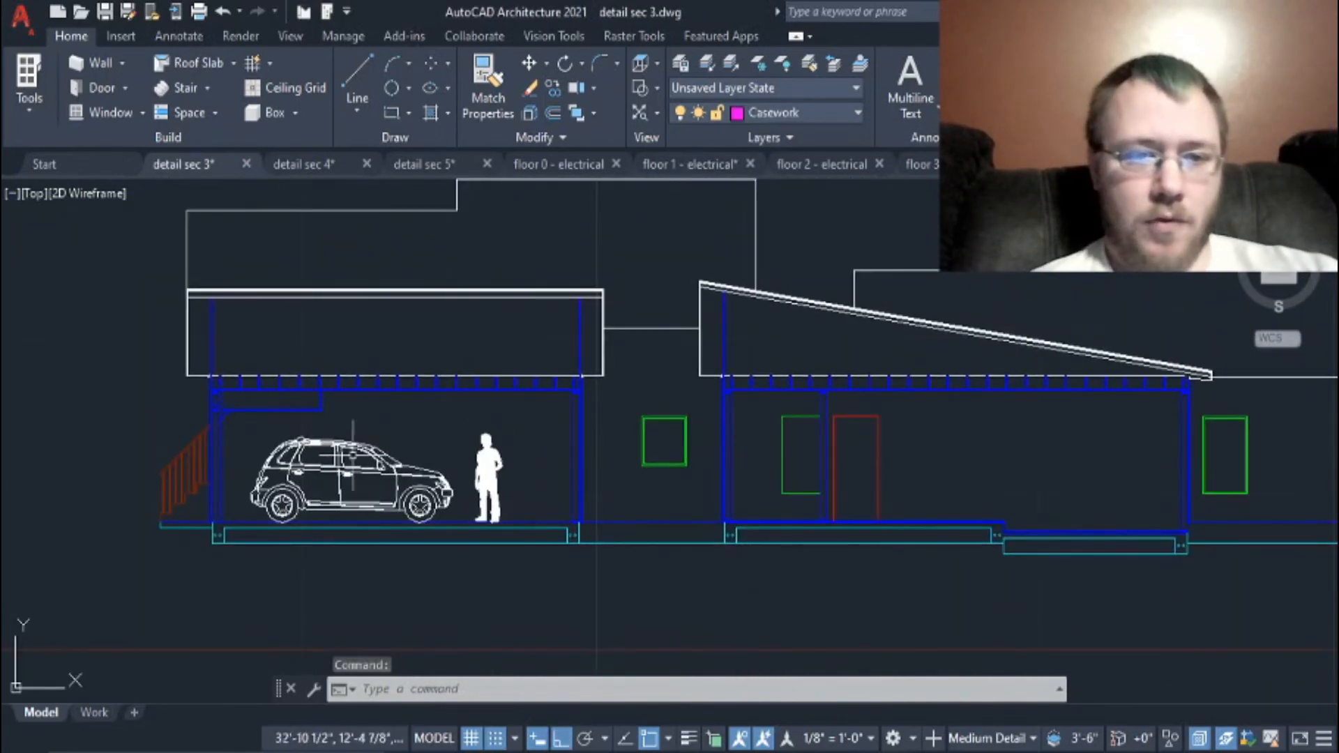
left_click(866, 468)
left_click(737, 481)
left_click(710, 517)
scroll(1108, 501, "down", 4)
middle_click_drag(1109, 500, 724, 505)
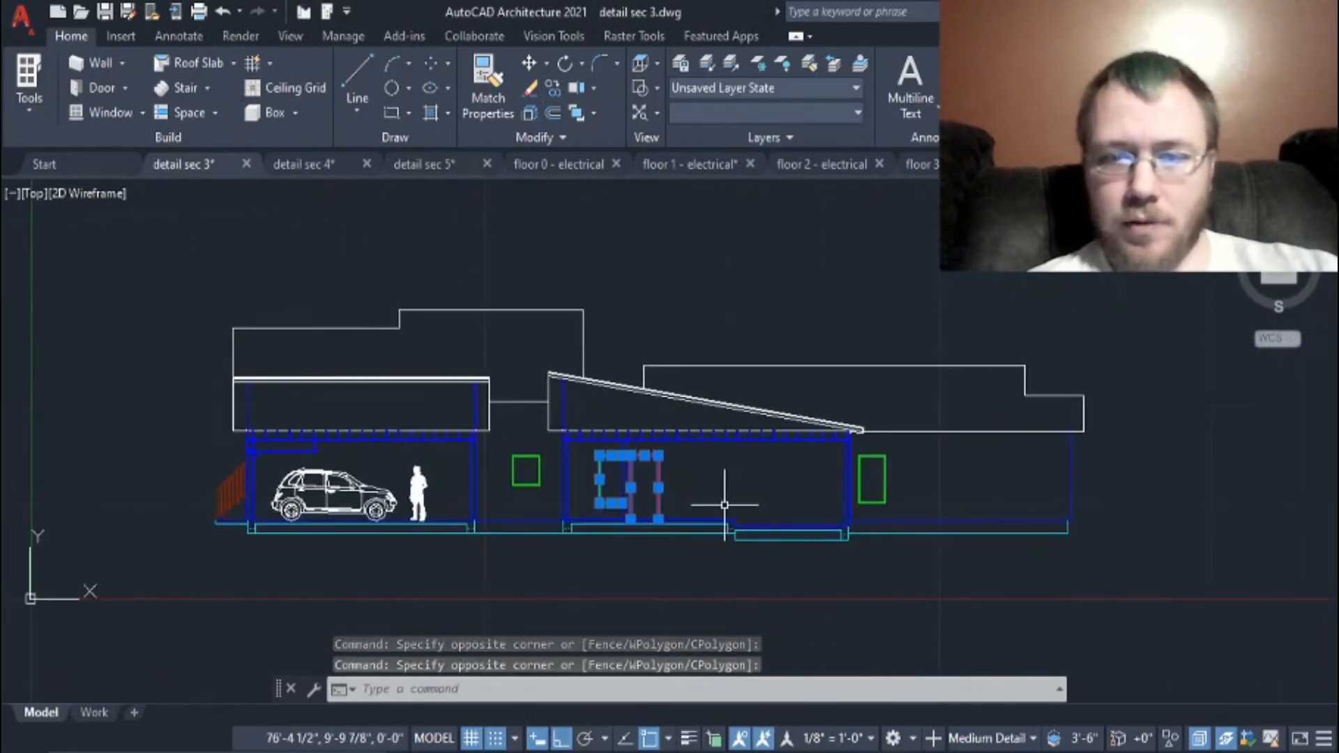
scroll(723, 505, "up", 2)
type("j")
Step: Offset the joined window and door outlines inward to form their frames
scroll(588, 486, "up", 4)
left_click(425, 460)
left_click(467, 455)
left_click(550, 407)
left_click(601, 415)
key("Escape")
Step: Draw a 2.5" diameter circle beside the red door for the doorknob and assign it to the Doors layer
left_click(798, 399)
type("d")
key("Return")
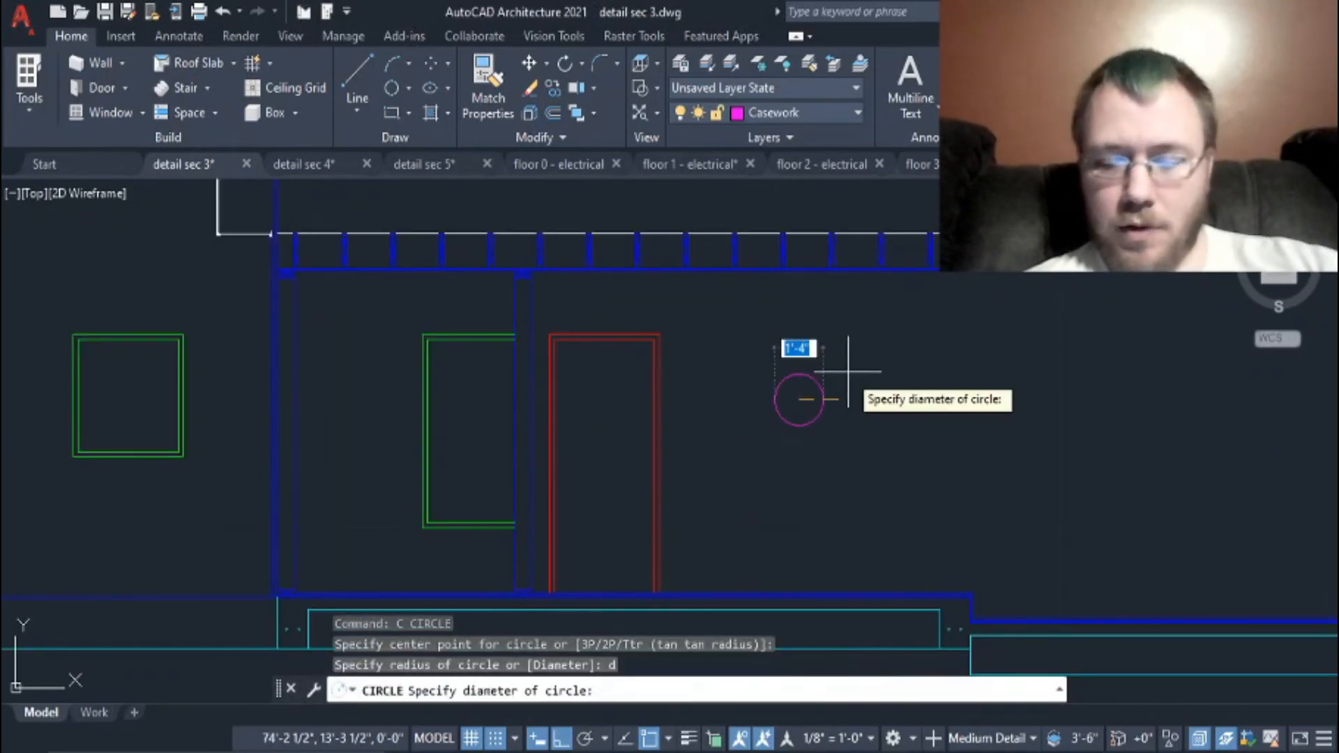
type("2.5")
key("Return")
scroll(810, 419, "up", 4)
left_click_drag(812, 418, 750, 345)
left_click(799, 113)
left_click(772, 337)
key("Escape")
Step: Set Doors as the current layer and offset the red door's edge by 3" to mark the doorknob's position
scroll(863, 462, "down", 7)
left_click(798, 113)
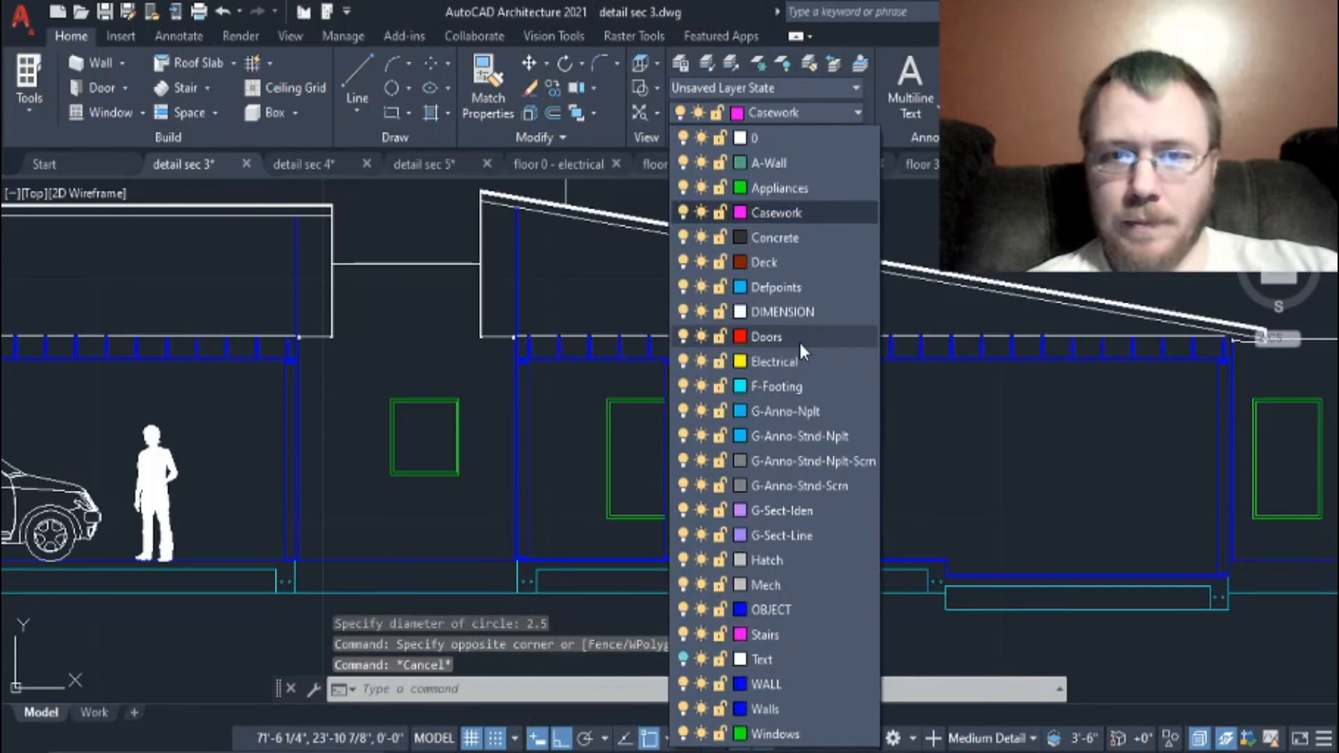
left_click(798, 339)
type("o")
key("Return")
type("3")
key("Return")
key("Return")
scroll(760, 618, "up", 6)
left_click(725, 482)
left_click(722, 389)
scroll(720, 380, "down", 6)
key("Escape")
Step: Place the doorknob circle on the red door and erase the leftover helper geometry
left_click_drag(919, 239, 960, 281)
scroll(961, 263, "up", 4)
left_click(913, 261)
left_click(313, 560)
key("Escape")
scroll(703, 502, "down", 6)
left_click(732, 490)
left_click(702, 553)
key("Delete")
scroll(607, 477, "up", 4)
key("Delete")
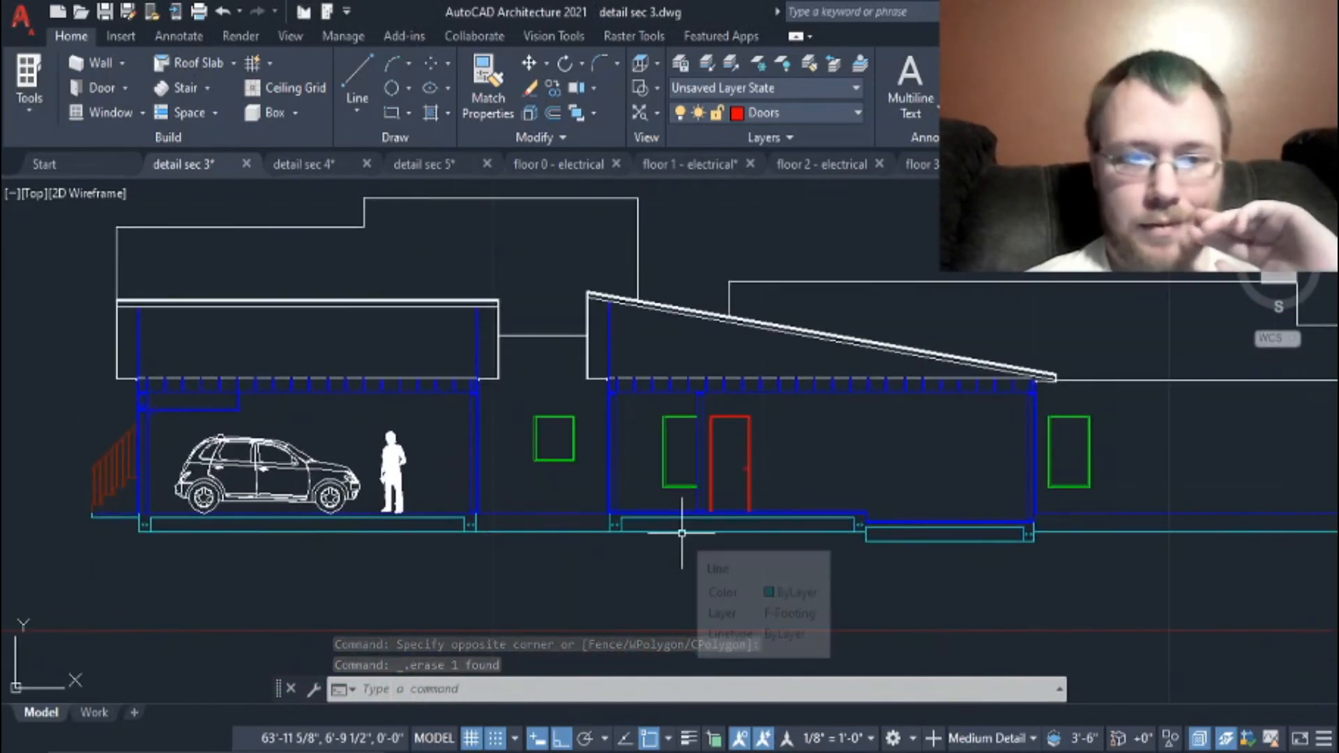
Step: Save detail sec 3 and open the sofa-armchair drawing from the SYMBOL LIBRARY folder
middle_click_drag(944, 576, 655, 578)
left_click(106, 12)
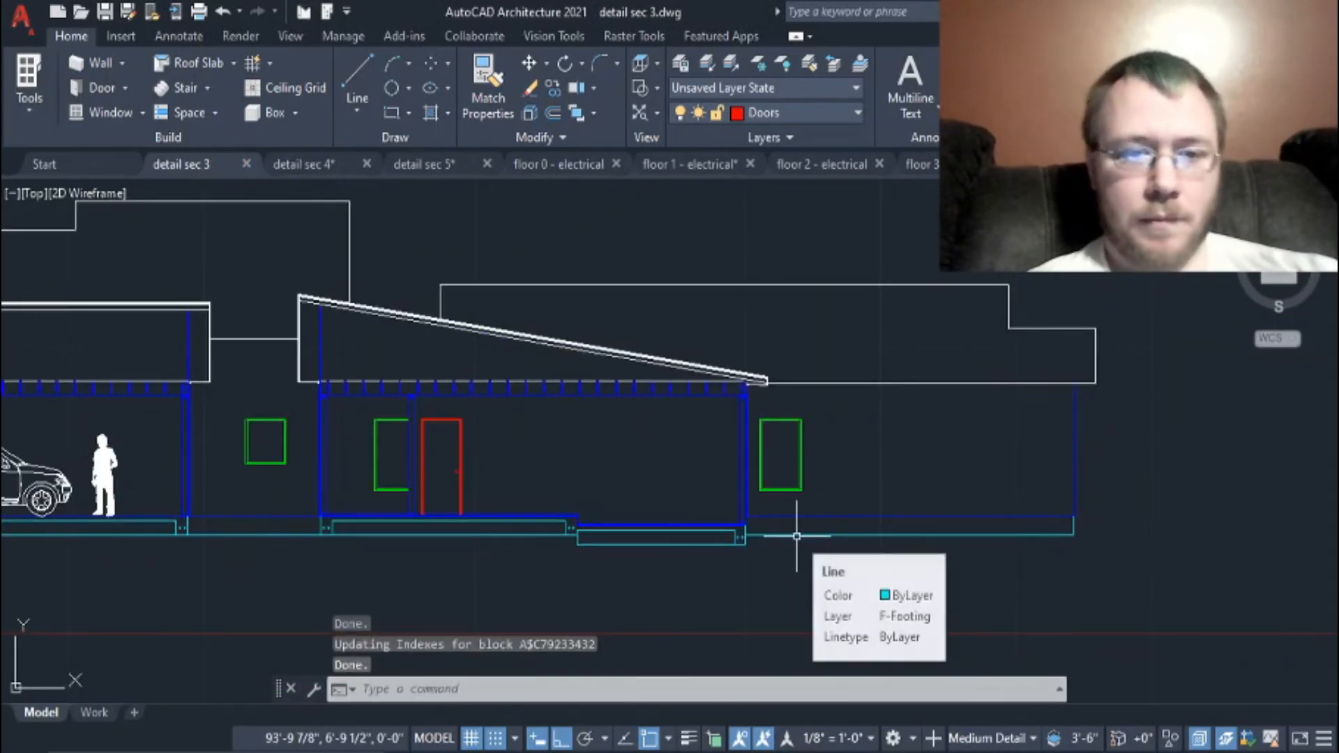
left_click(46, 165)
left_click(161, 525)
scroll(587, 461, "down", 1)
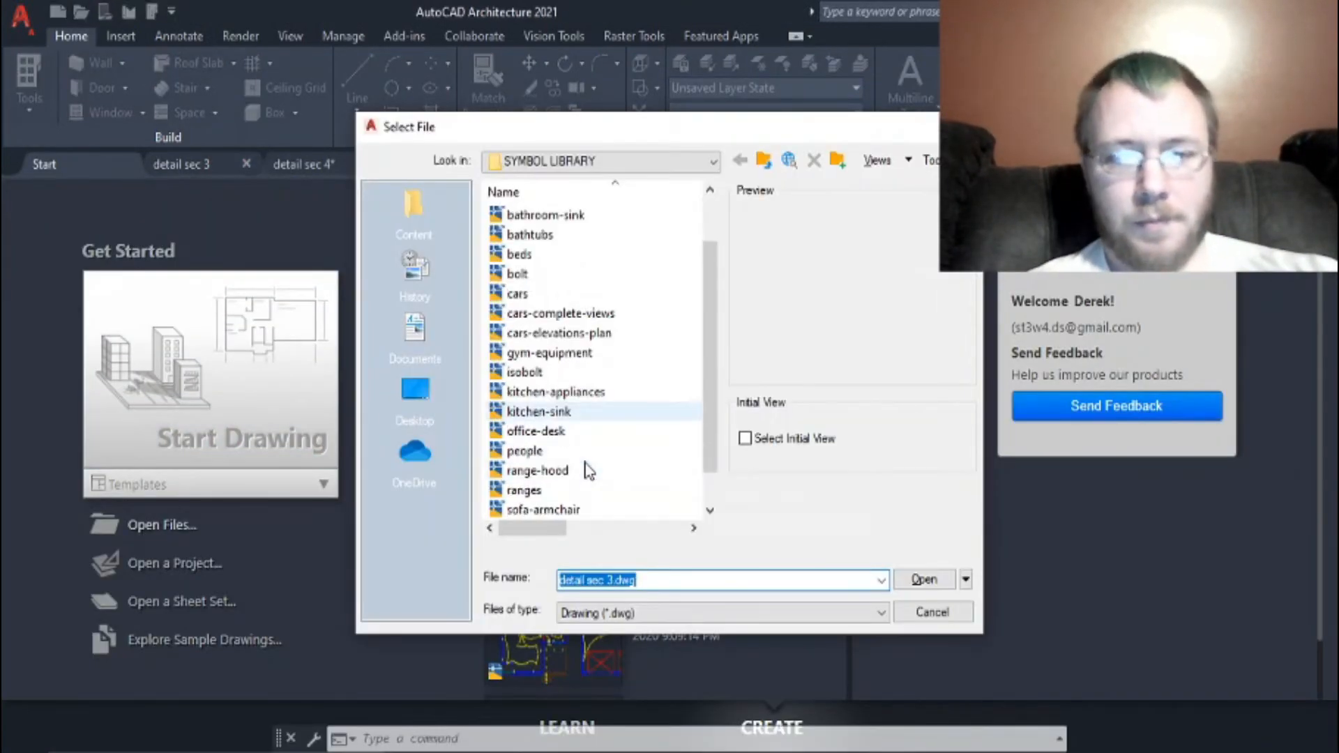
left_click(532, 508)
left_click(922, 579)
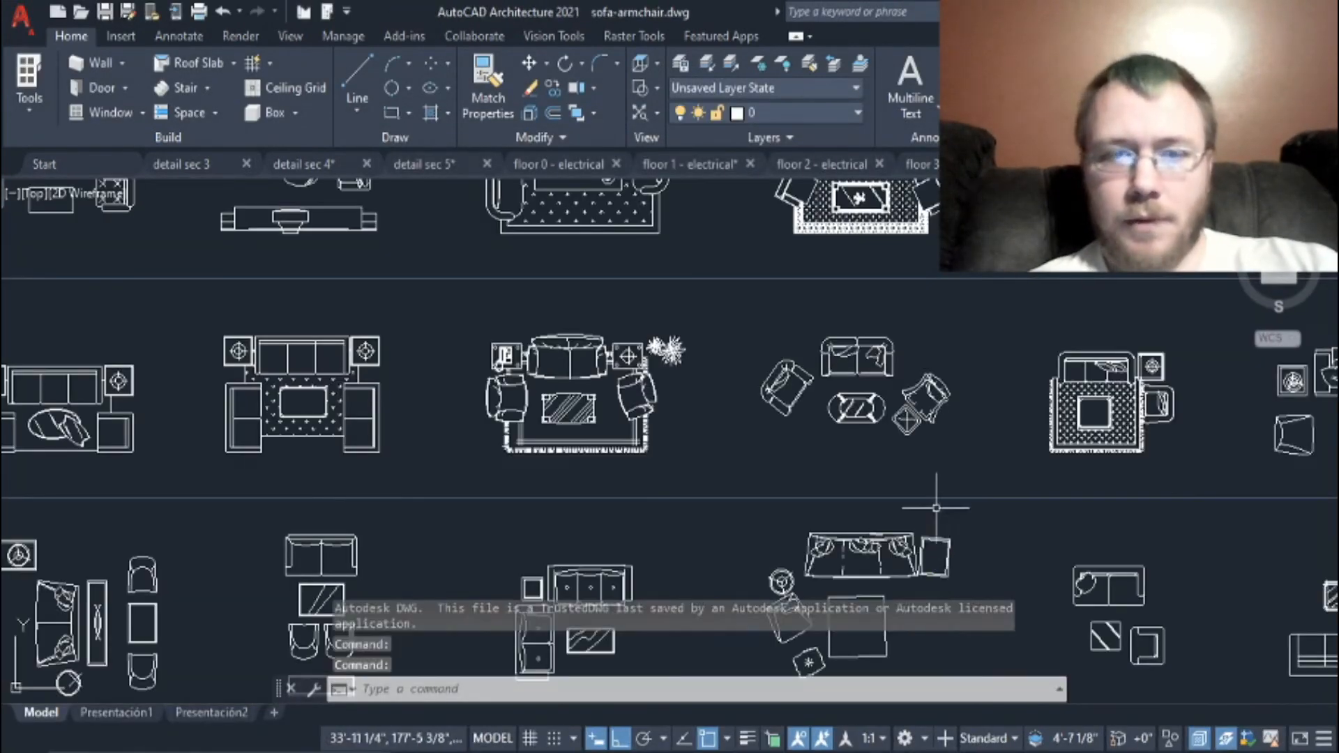
Step: Look through the sofa-armchair and sofas symbol drawings for furniture views that suit the section
scroll(936, 508, "down", 3)
middle_click_drag(979, 526, 851, 406)
scroll(802, 600, "up", 2)
scroll(977, 426, "down", 2)
middle_click_drag(1220, 300, 1061, 560)
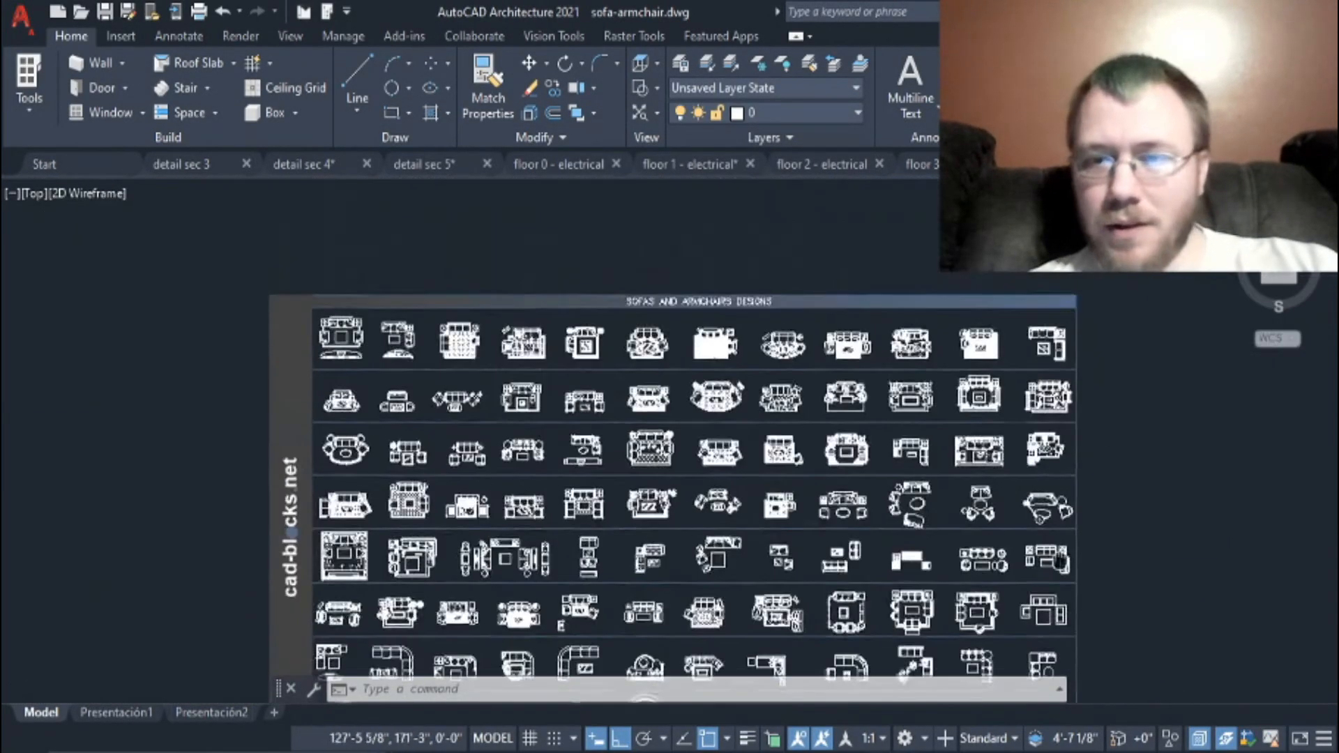
scroll(613, 427, "up", 2)
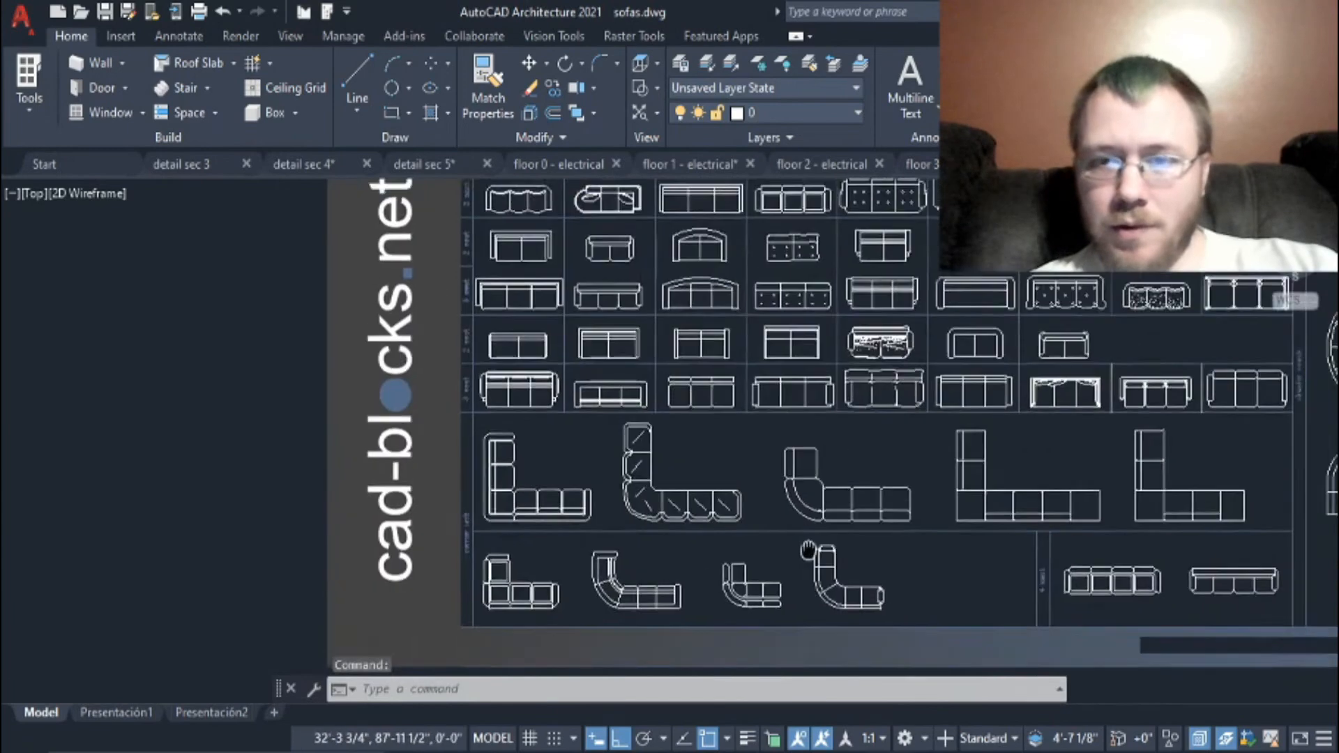
mouse_move(1046, 440)
middle_mouse_down()
mouse_move(729, 442)
mouse_move(614, 461)
mouse_move(840, 528)
middle_mouse_up()
left_click_drag(840, 528, 704, 547)
scroll(725, 523, "down", 3)
mouse_move(743, 506)
middle_mouse_down()
mouse_move(768, 478)
mouse_move(763, 455)
middle_mouse_up()
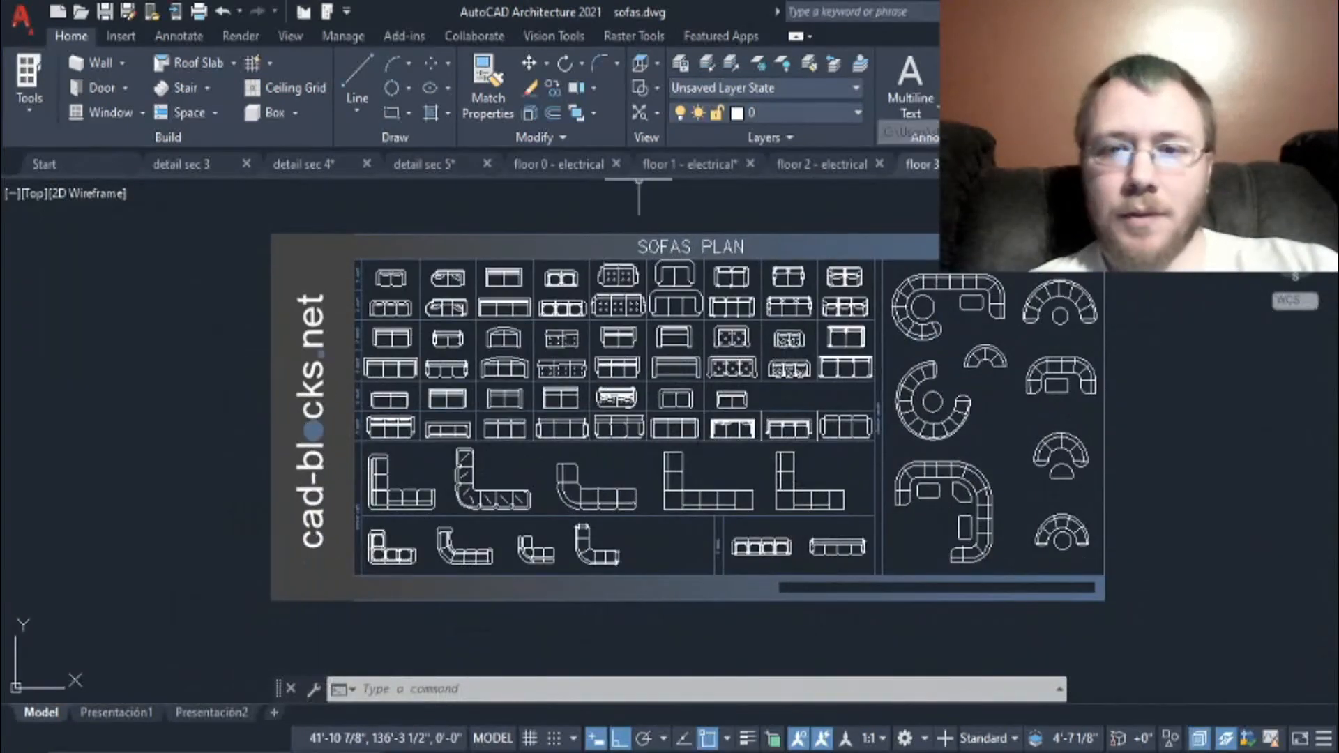
Step: Close both sofa symbol drawings and the detail sec 3 drawing
left_click(1186, 165)
left_click(654, 429)
left_click(1122, 165)
left_click(642, 430)
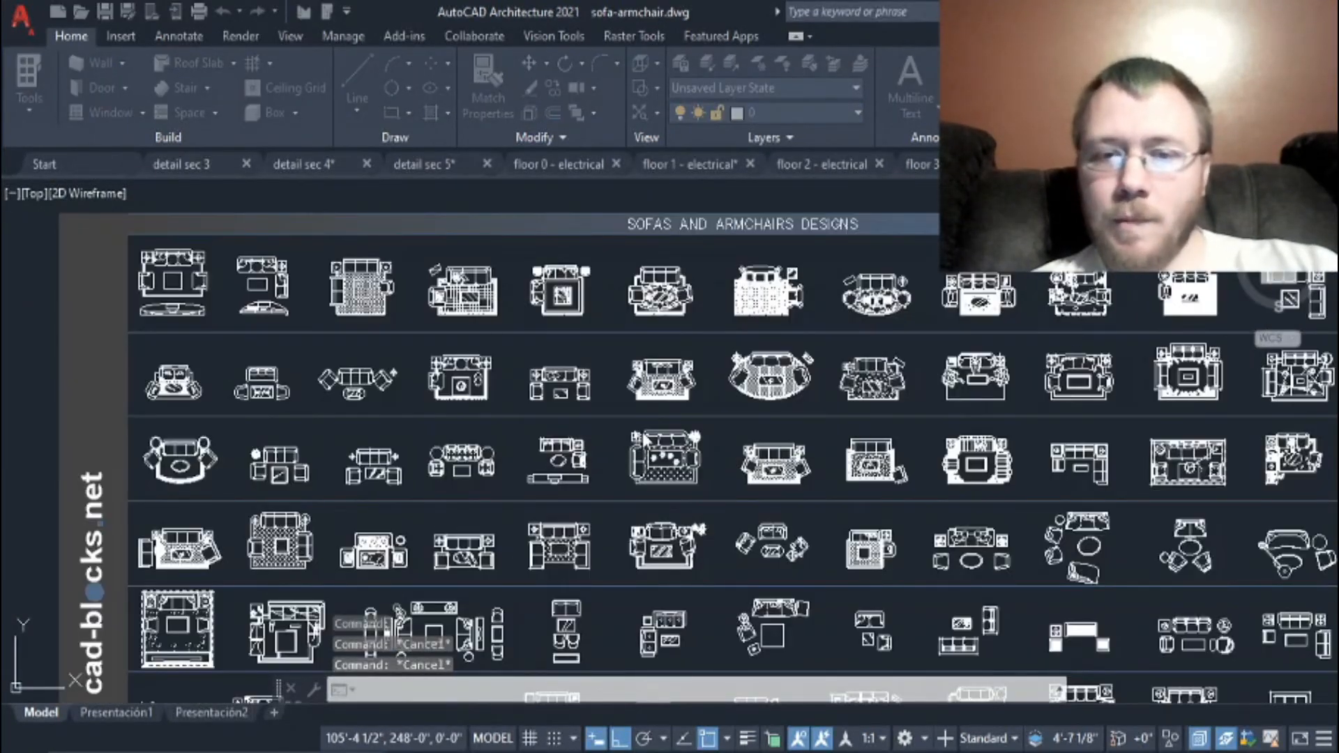
left_click(168, 173)
left_click(246, 164)
Step: Paste the copied wall light beside the house in detail sec 4 and delete its unneeded part
scroll(352, 442, "up", 6)
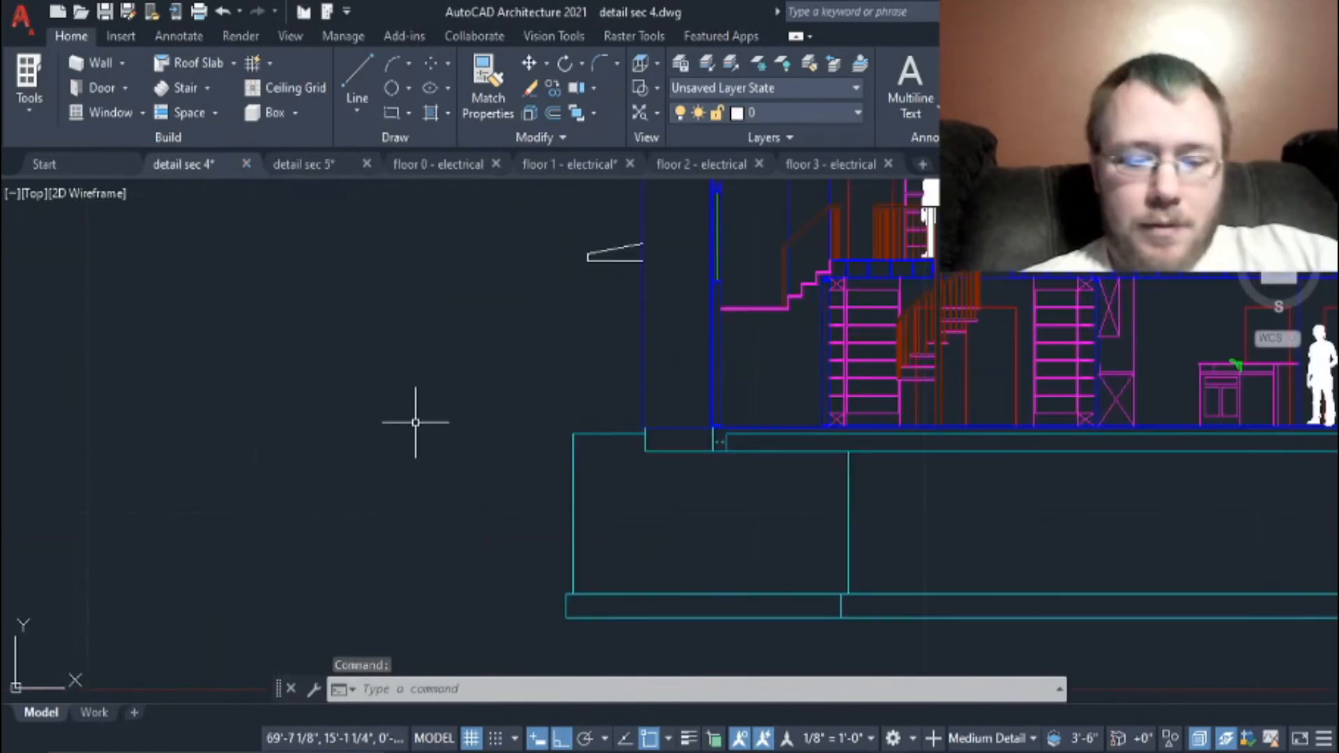
key("ctrl+v")
left_click(453, 395)
left_click(491, 371)
left_click(421, 317)
key("Delete")
Step: Mirror the pasted light upside down about a horizontal line, erasing the source objects
left_click(396, 431)
type("mi")
key("Return")
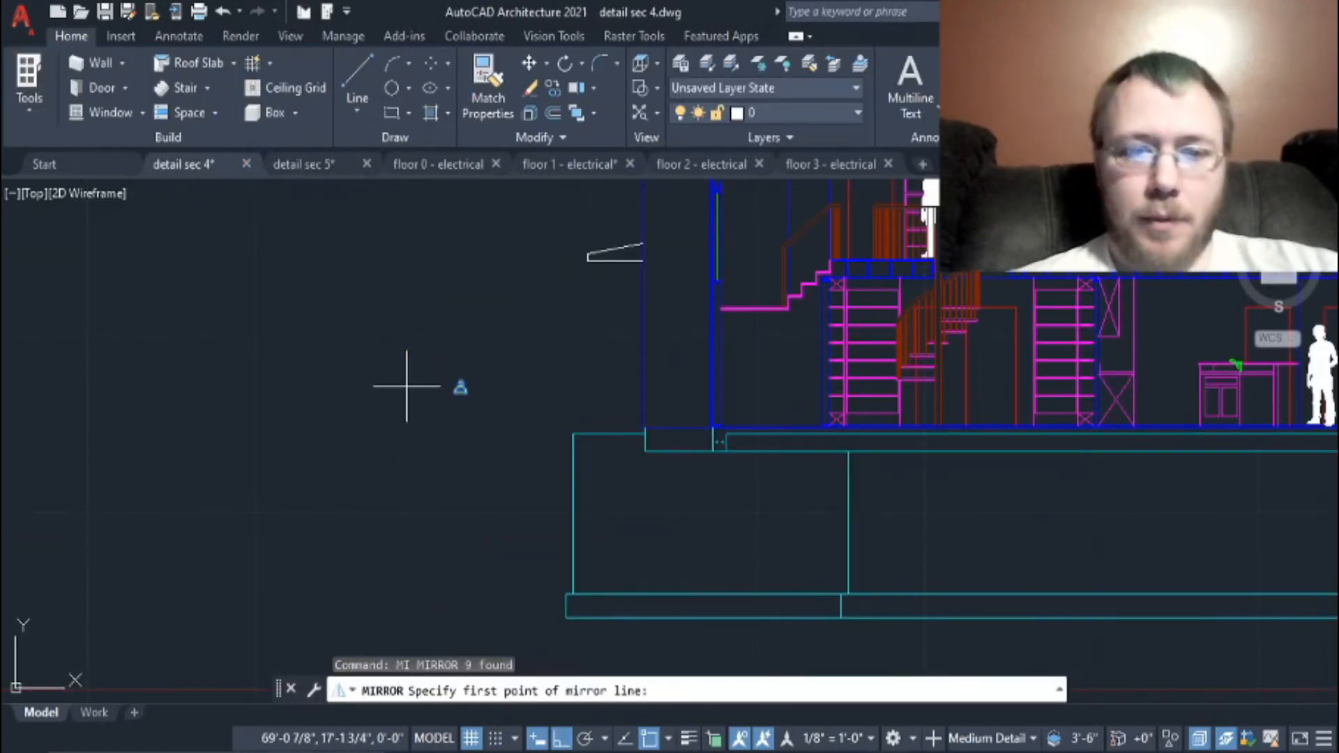
left_click(210, 368)
type("y")
key("Return")
Step: Offset the floor line beside the outer left wall by 6' as a height guide for the light
type("o")
key("Return")
type("6'")
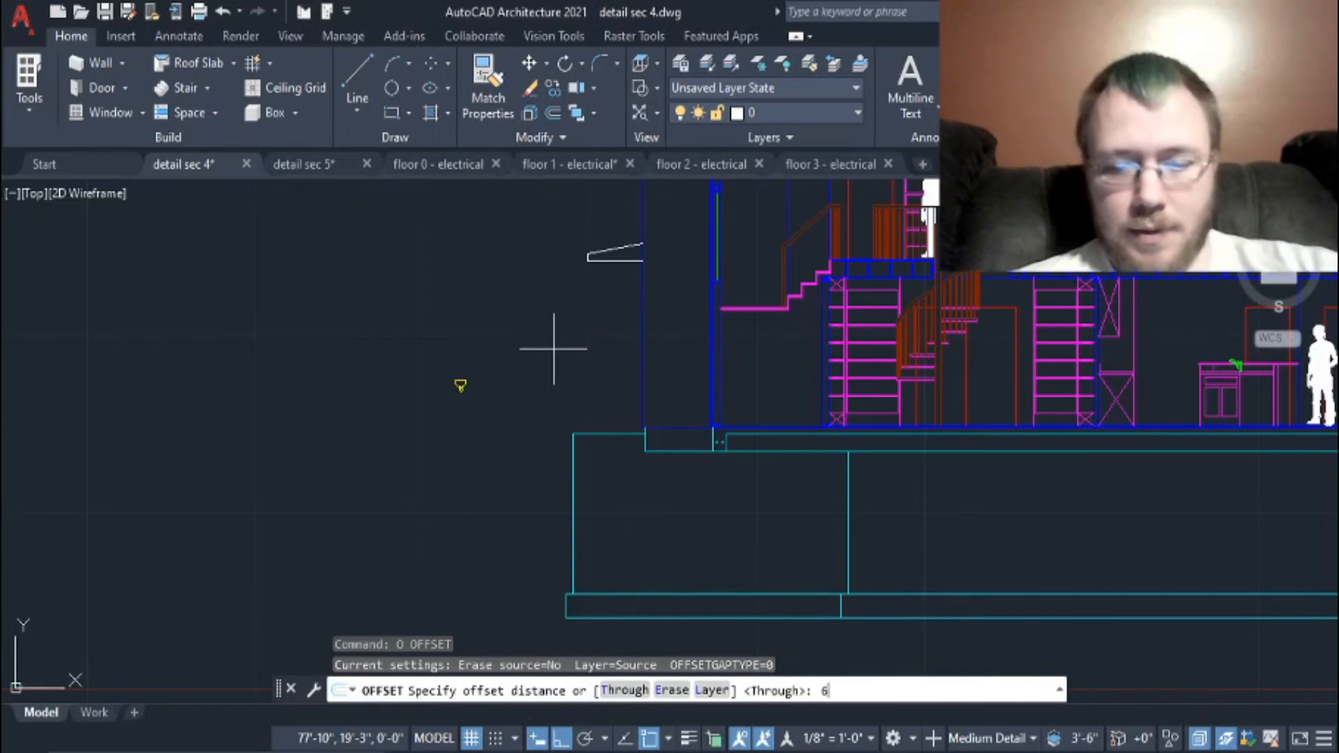
key("Return")
left_click(661, 427)
key("Escape")
Step: Move the light by its top midpoint to where the height guide meets the outer left wall line
left_click(501, 403)
left_click(359, 334)
type("m")
key("Return")
left_click(461, 381)
left_click(801, 389)
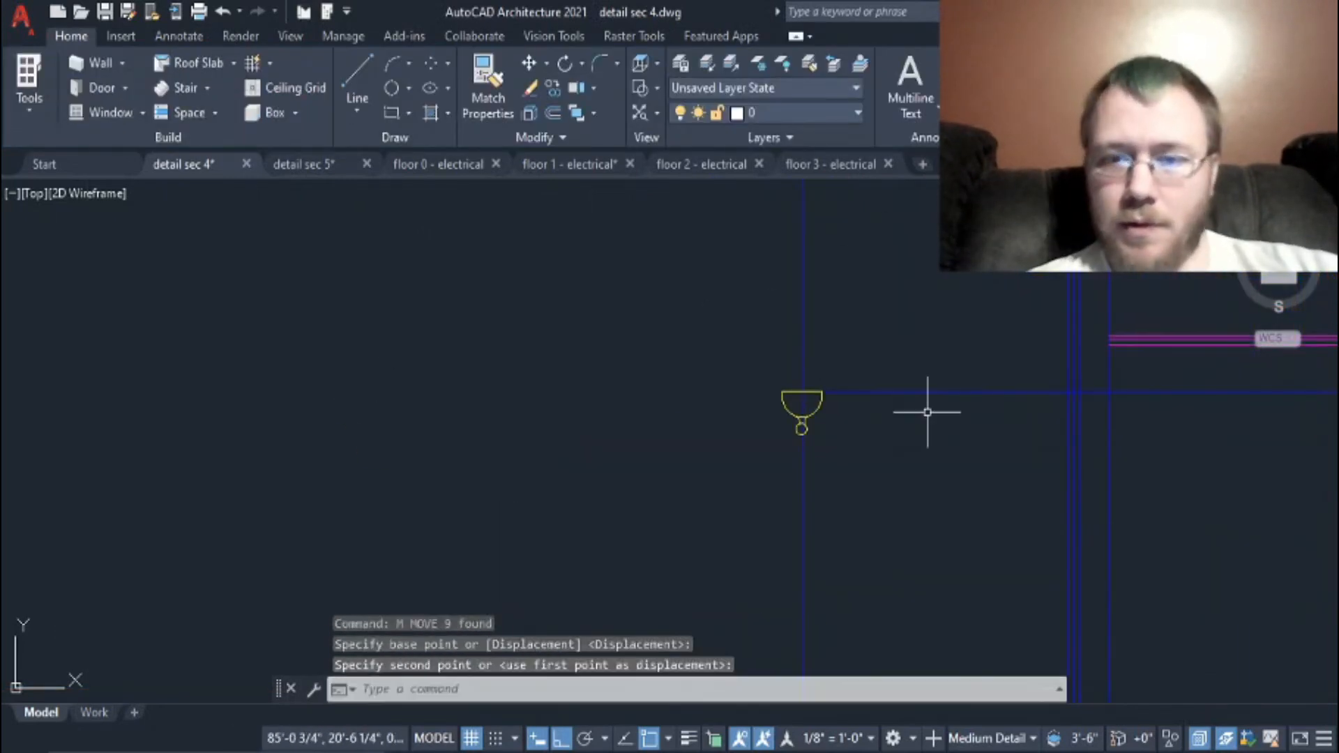
Step: Trim away the half of the light inside the wall line and delete the height guide
type("tr")
key("Return")
left_click_drag(658, 267, 640, 464)
left_click(663, 380)
key("Escape")
left_click(783, 242)
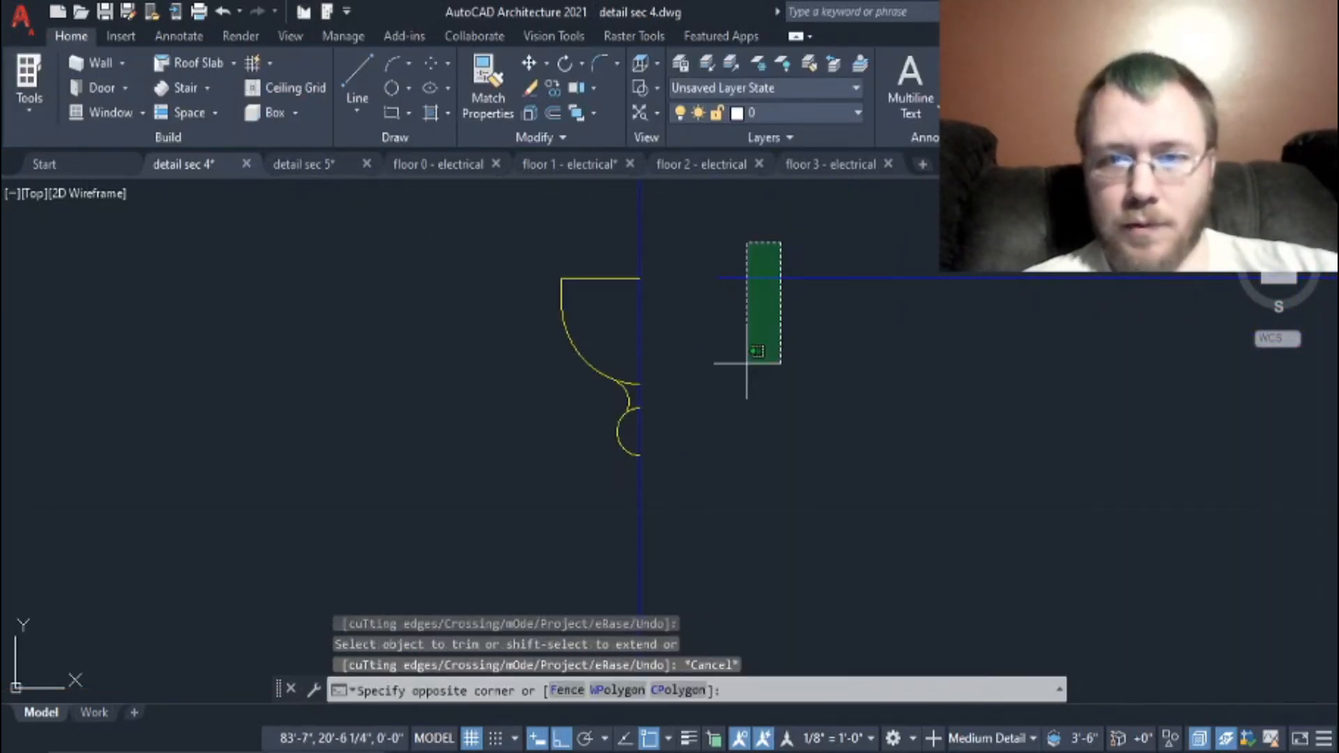
left_click(703, 363)
key("Delete")
scroll(840, 419, "down", 8)
scroll(992, 462, "down", 3)
Step: Open the ceiling-lihts drawing from the symbol library
left_click(49, 164)
left_click(167, 527)
left_click(924, 579)
left_click(551, 399)
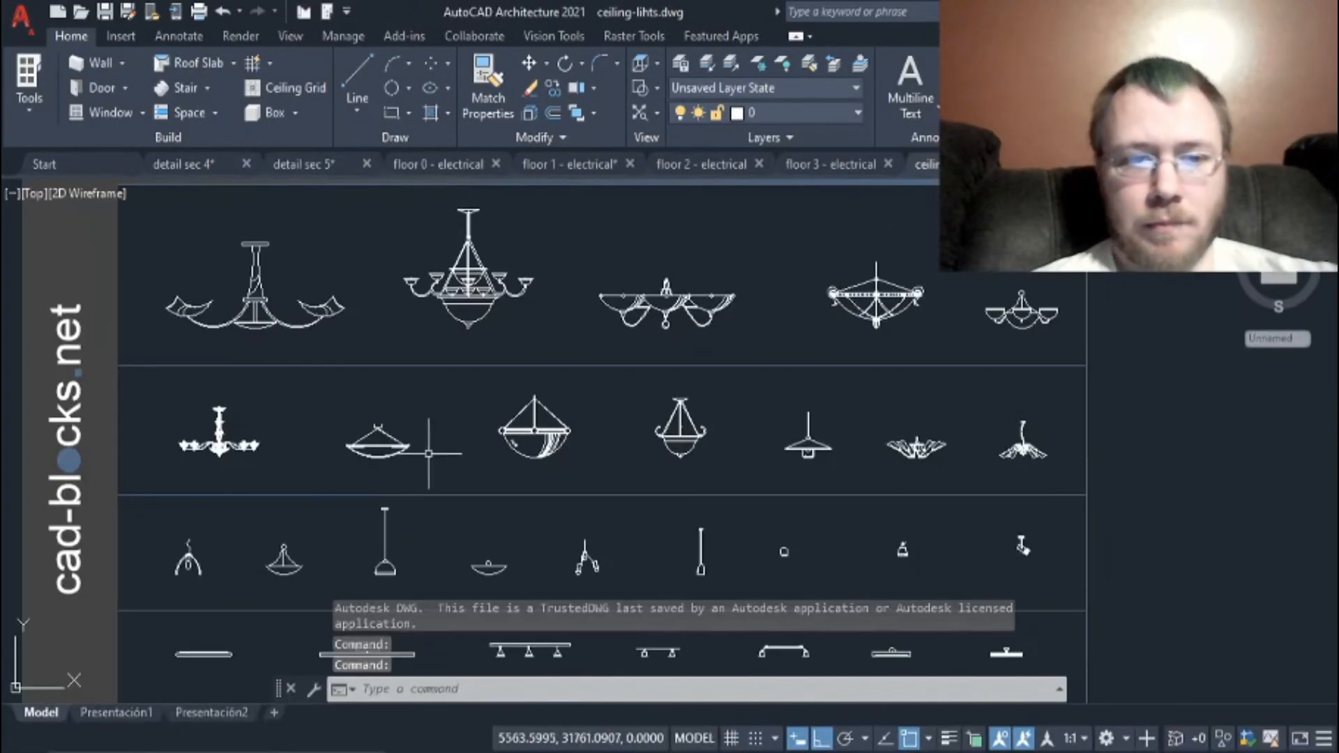
Step: Change the ceiling lights drawing's length units to architectural
type("units")
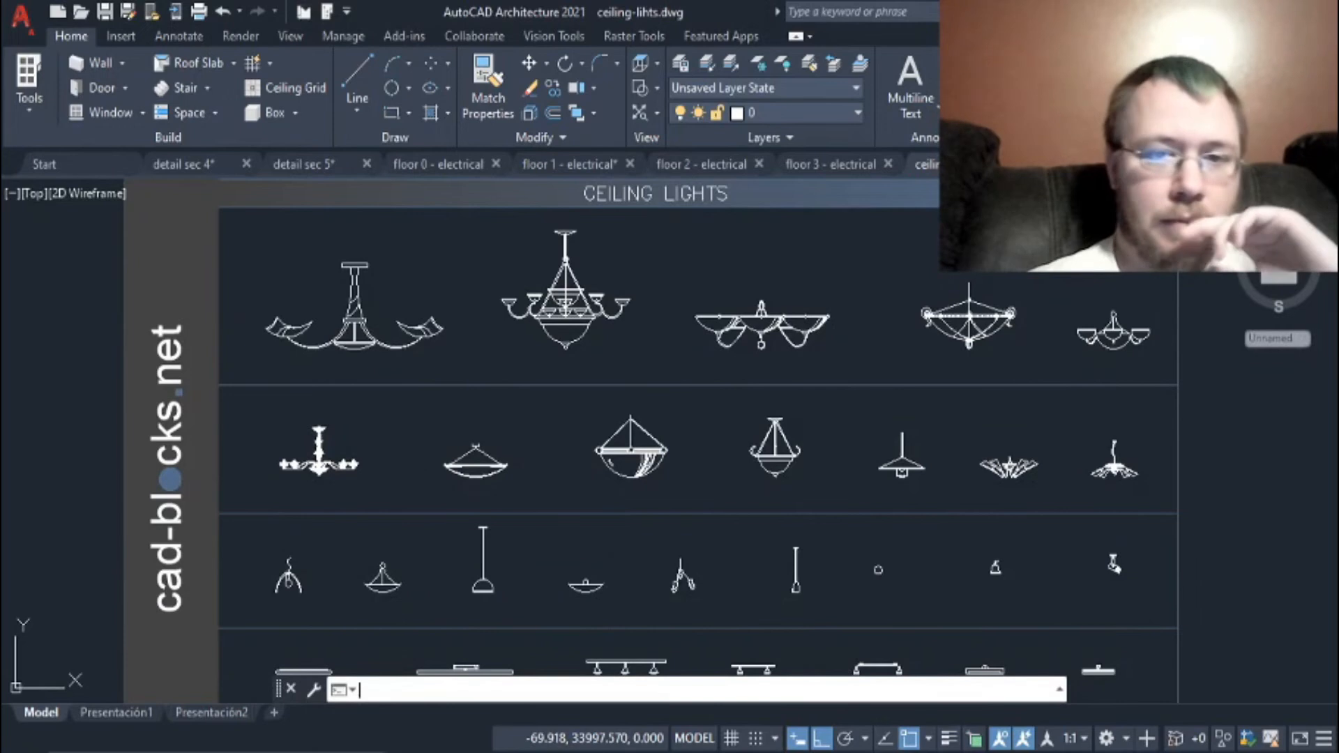
left_click(642, 192)
left_click(633, 264)
left_click(816, 630)
left_click(601, 345)
left_click(639, 630)
key("Return")
left_click(252, 559)
left_click(239, 470)
left_click(240, 257)
key("Escape")
Step: Copy the tall multi-arm chandelier with the central bowl from the ceiling lights and paste it beside the house in detail sec 4
scroll(651, 439, "down", 2)
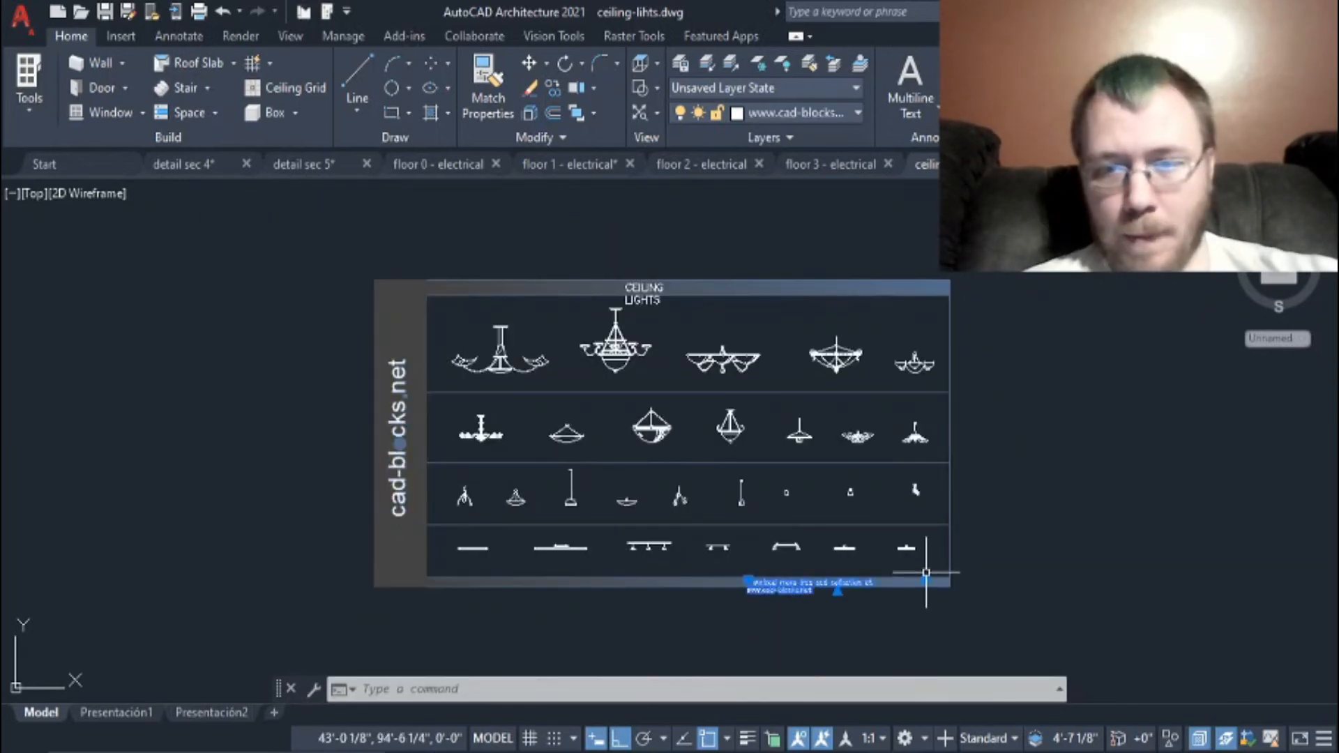
scroll(828, 269, "up", 5)
scroll(628, 390, "down", 4)
scroll(604, 505, "up", 6)
scroll(604, 505, "down", 2)
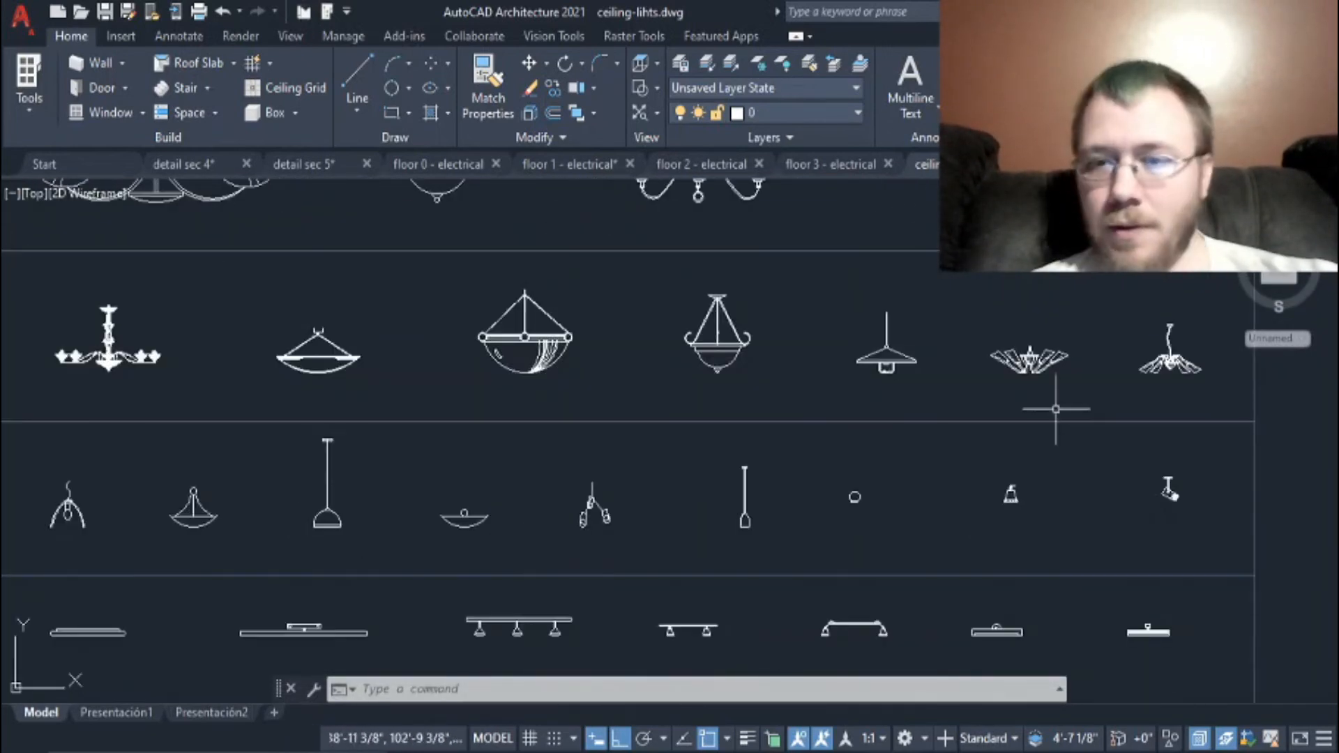
middle_click_drag(217, 370, 337, 478)
middle_click_drag(635, 331, 587, 448)
left_click(540, 396)
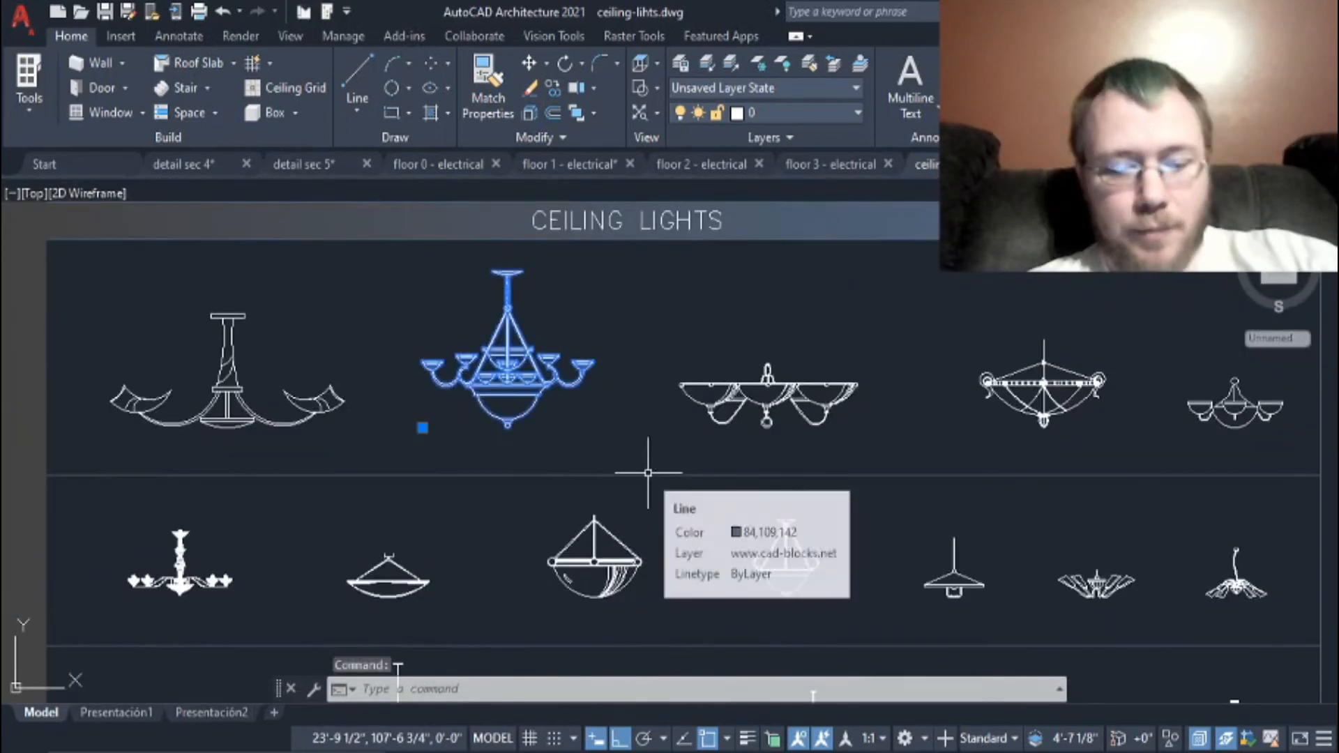
key("ctrl+c")
key("ctrl+Tab")
key("ctrl+v")
Step: Draw helper lines at the upper-floor ceiling left of the stairs to mark the chandelier's hanging point
key("l")
key("Return")
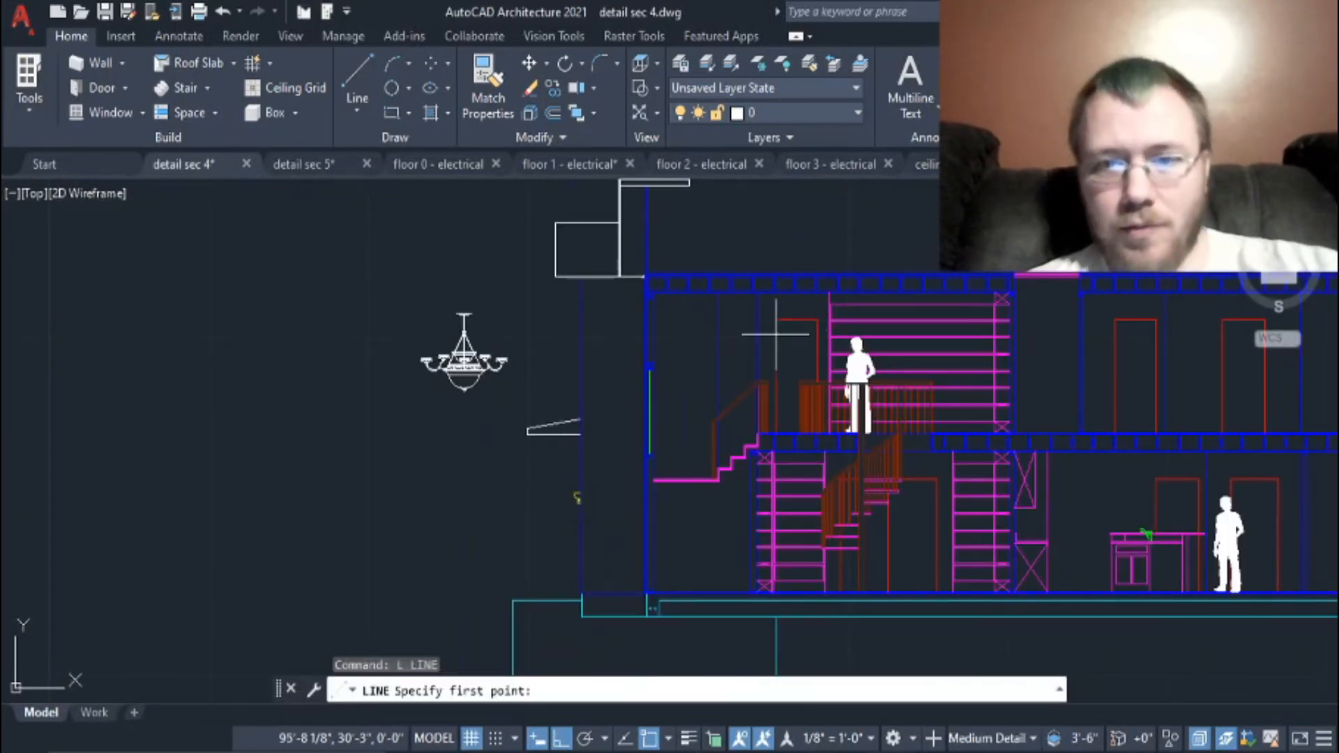
scroll(757, 336, "up", 3)
left_click(660, 293)
left_click(497, 293)
key("Escape")
key("l")
key("Return")
left_click(578, 293)
middle_click_drag(576, 210, 564, 332)
left_click(564, 264)
scroll(564, 264, "down", 4)
Step: Move the chandelier by its top so it hangs from the upper-floor ceiling left of the stairs
key("Return")
left_click(64, 399)
scroll(122, 420, "up", 4)
left_click(122, 420)
scroll(893, 335, "up", 3)
left_click(946, 383)
scroll(1020, 447, "down", 3)
scroll(1016, 450, "down", 4)
scroll(1049, 432, "up", 3)
Step: Assign the chandelier to the Electrical layer and explode it into separate objects
left_click(788, 113)
left_click(768, 413)
key("Escape")
left_click(842, 509)
key("x")
key("Return")
scroll(818, 473, "up", 2)
Step: Select the exploded chandelier's bowl, arms, chain and ceiling plate pieces and assign them to the Electrical layer
left_click(876, 565)
left_click(800, 426)
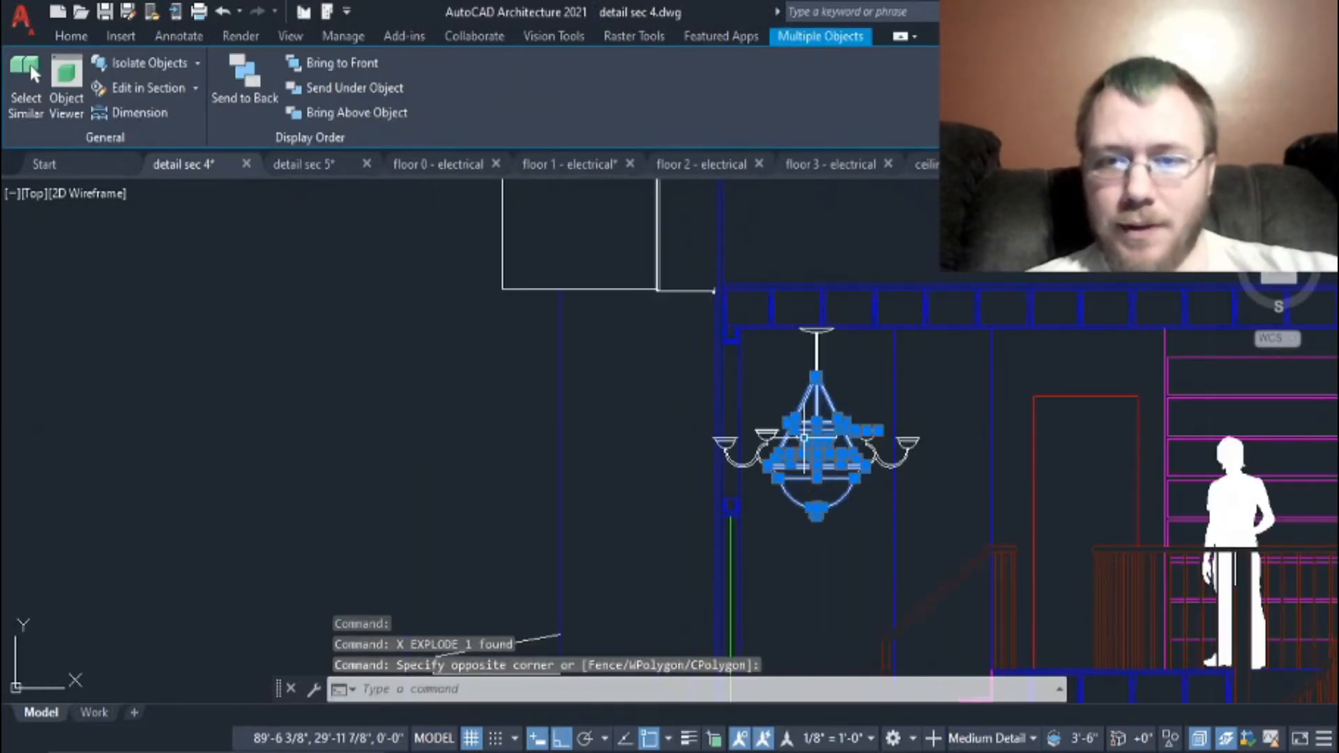
scroll(775, 475, "up", 5)
left_click(753, 505)
left_click(654, 228)
left_click(750, 386)
left_click(631, 263)
left_click(1098, 493)
left_click(972, 334)
middle_click_drag(904, 428, 937, 722)
scroll(738, 354, "down", 2)
left_click(907, 558)
left_click(744, 439)
scroll(761, 448, "up", 5)
left_click(935, 399)
left_click(71, 36)
left_click(859, 112)
left_click(771, 413)
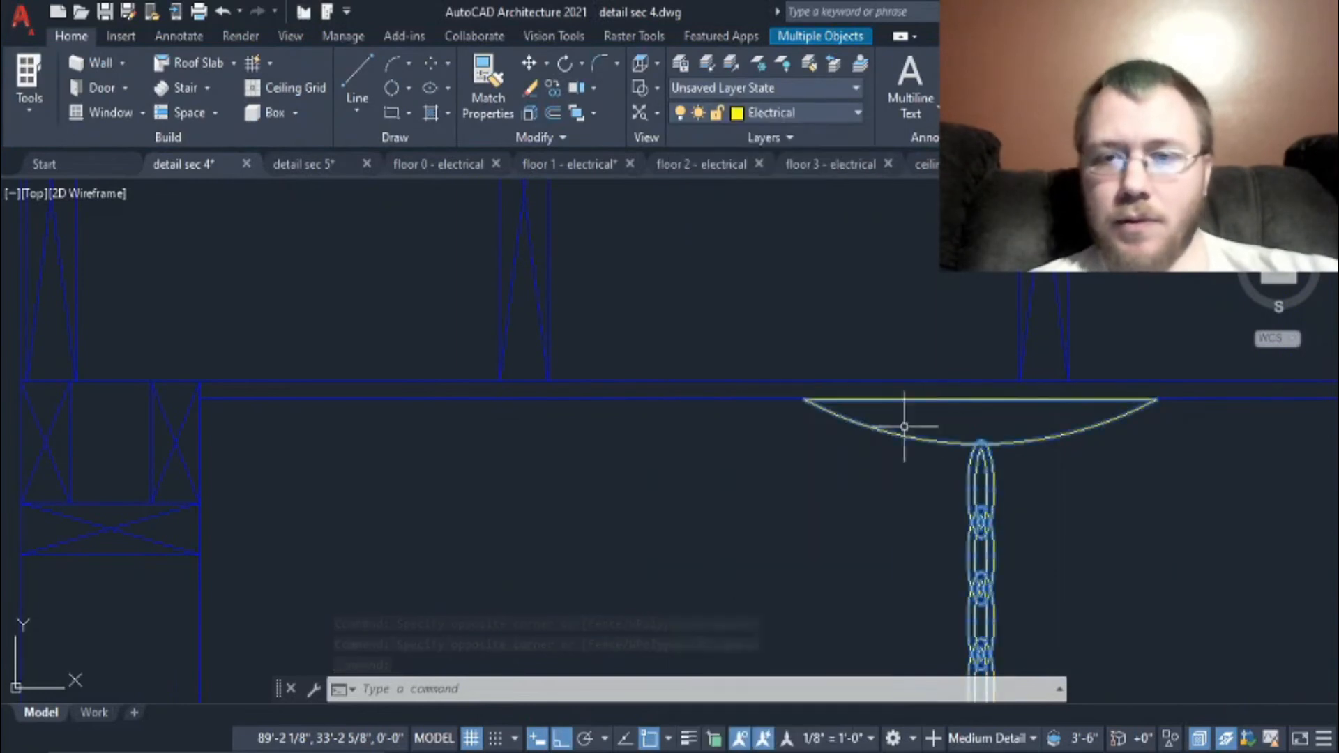
Step: Erase the line along the top of the chandelier's ceiling plate and the lamp cup on its outermost left arm
key("Escape")
left_click(906, 400)
key("Delete")
scroll(1075, 524, "down", 6)
middle_click_drag(1079, 530, 851, 208)
scroll(598, 448, "up", 2)
left_click_drag(493, 416, 649, 589)
key("Delete")
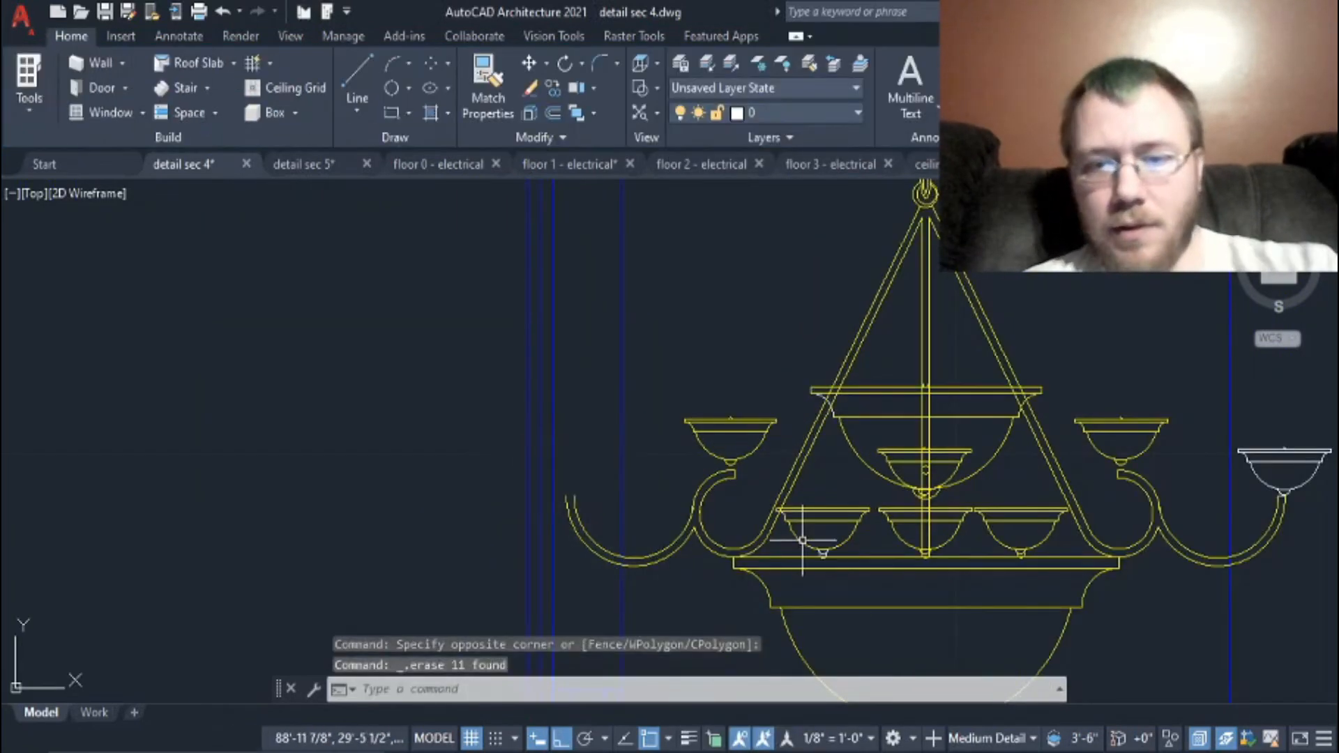
Step: Assign the chandelier's remaining suspension rods and upper pieces to the Electrical layer
middle_click_drag(802, 539, 523, 453)
left_click(550, 308)
key("Escape")
scroll(843, 413, "down", 2)
left_click_drag(682, 373, 643, 337)
left_click_drag(799, 374, 761, 338)
left_click(71, 36)
left_click(859, 113)
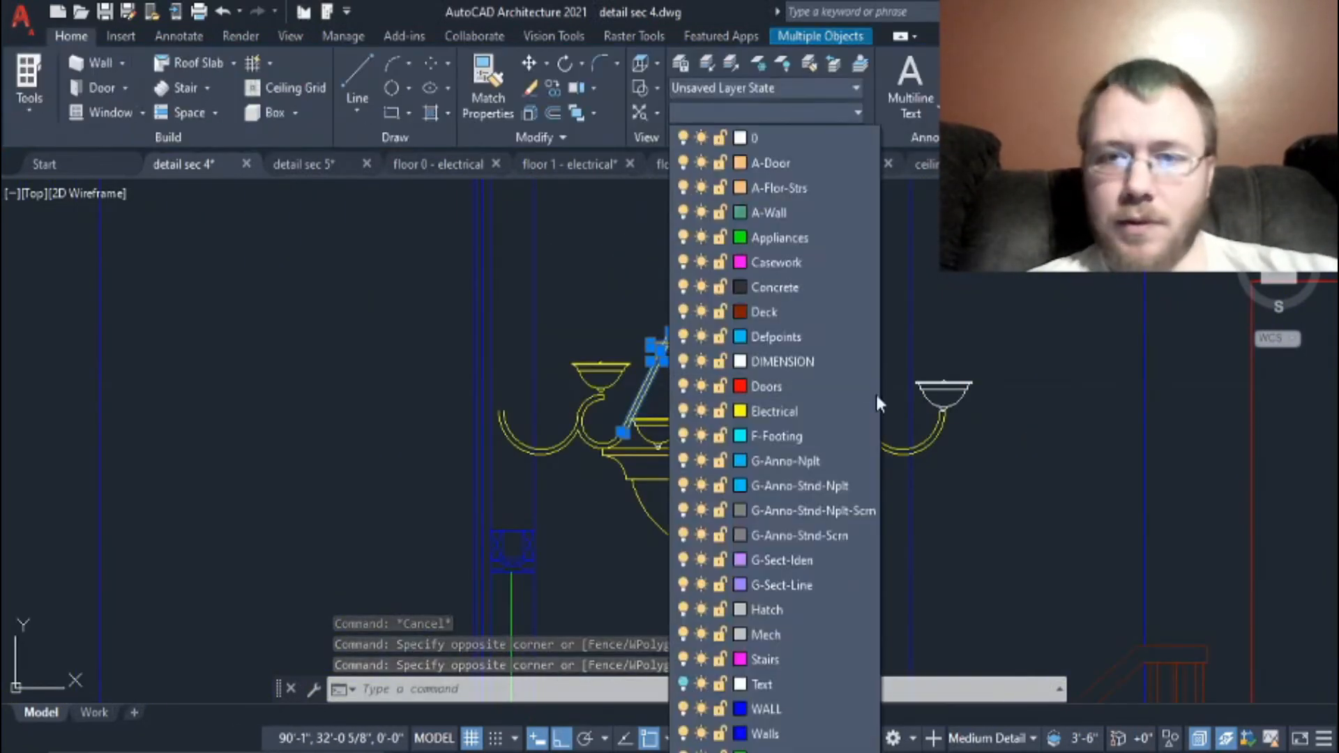
left_click(862, 411)
key("Escape")
Step: Erase the lamp cup on the chandelier's outermost right arm and assign the remaining selected cup and chain pieces to the Electrical layer
left_click_drag(893, 321, 989, 435)
key("Delete")
left_click_drag(613, 410, 781, 547)
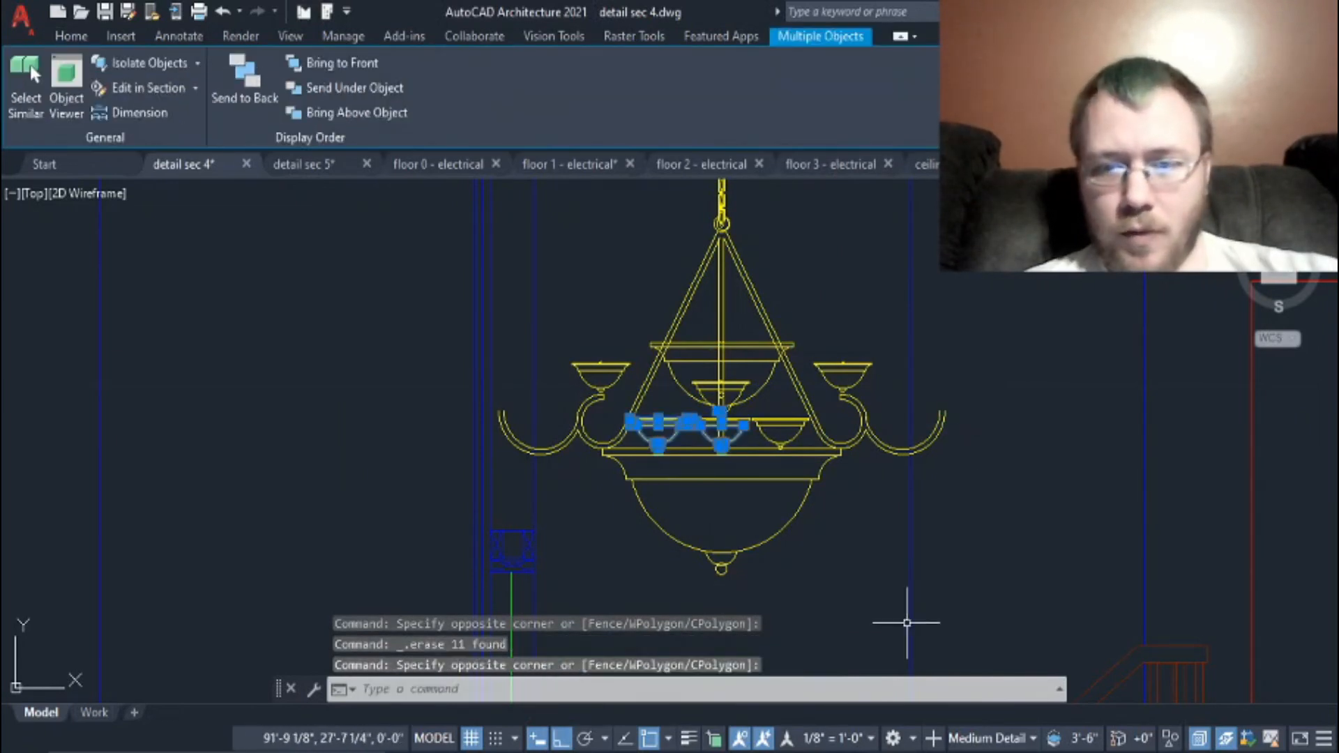
left_click(907, 622)
middle_click_drag(583, 224, 620, 410)
left_click(577, 305)
scroll(578, 375, "down", 4)
left_click(72, 36)
left_click(812, 113)
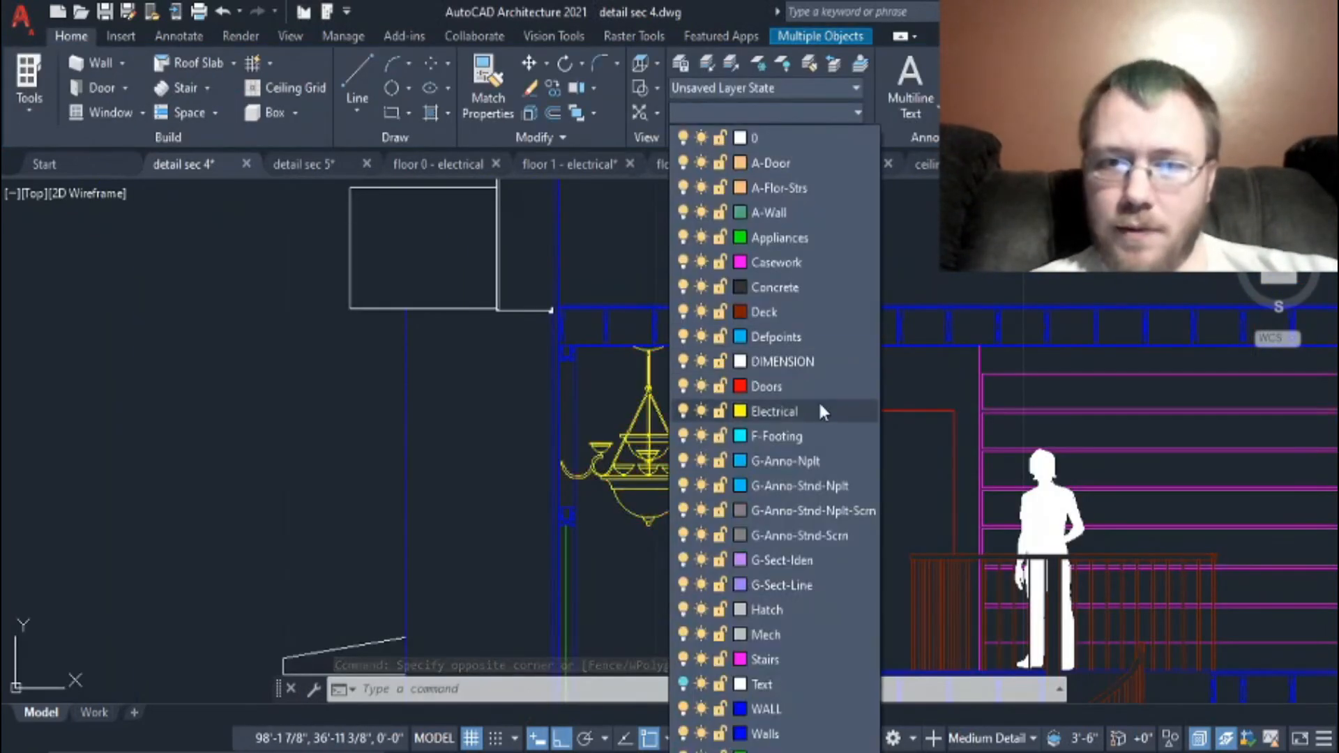
left_click(820, 412)
Step: Trim the chandelier's outer arm ends where they run past the wall lines on either side
scroll(782, 477, "up", 2)
type("tr")
key("Return")
key("Escape")
scroll(739, 369, "down", 6)
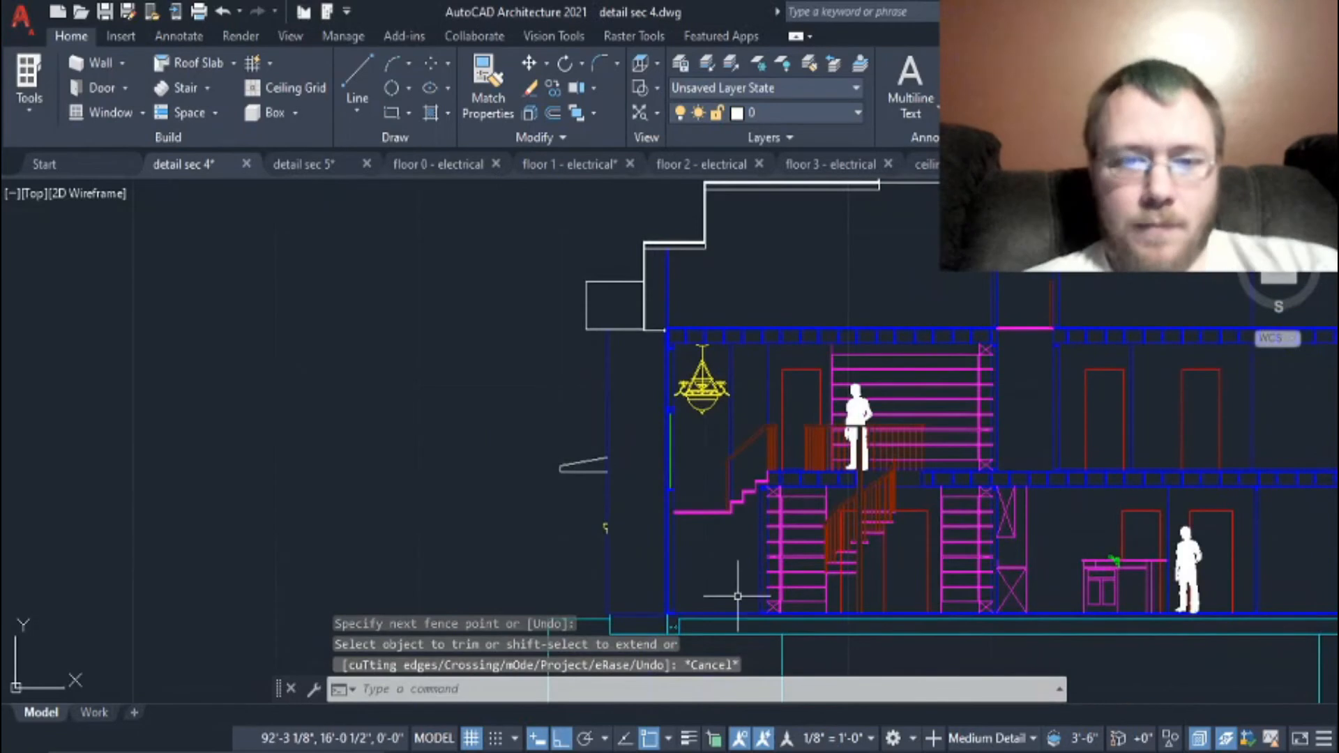
Step: Select the red outline lines of the interior doors on both floors and join them into polylines
middle_click_drag(729, 457, 623, 457)
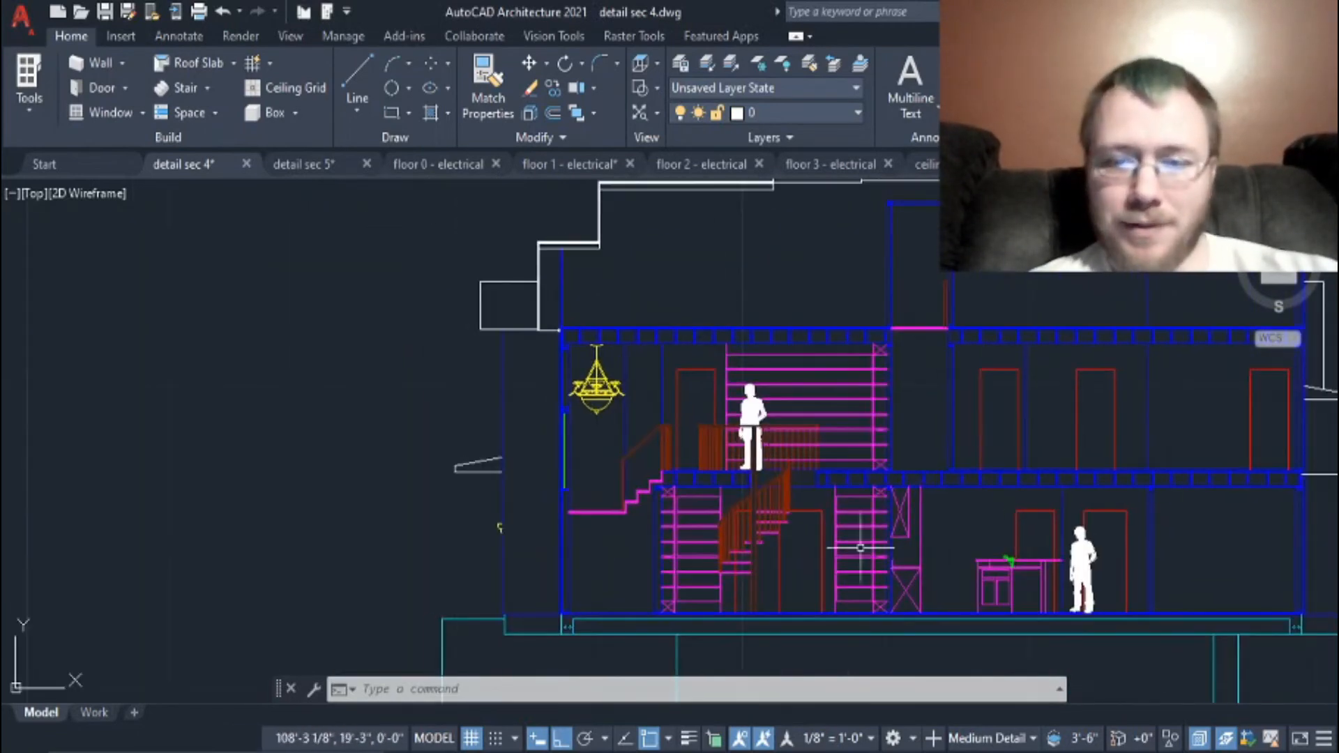
scroll(621, 485, "down", 4)
scroll(505, 431, "up", 4)
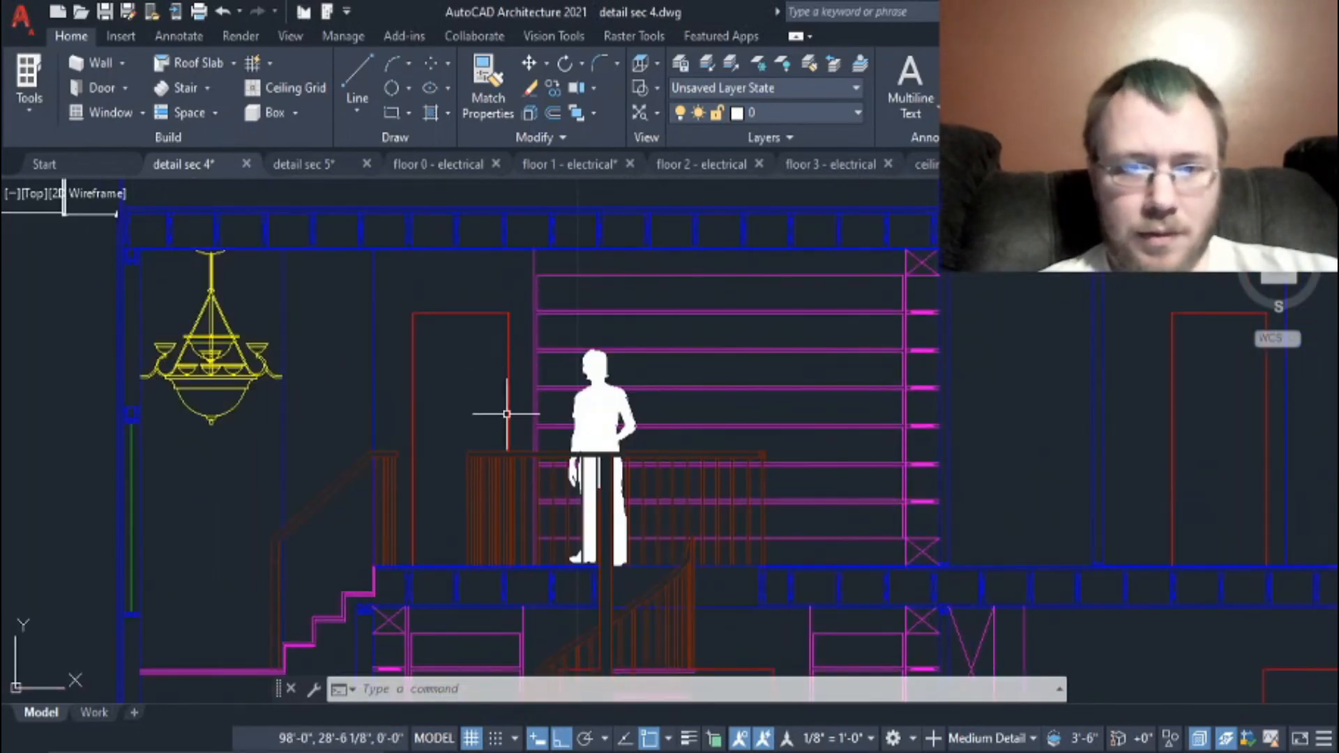
left_click(516, 418)
left_click(510, 427)
scroll(520, 464, "up", 5)
scroll(539, 561, "down", 7)
scroll(579, 603, "up", 4)
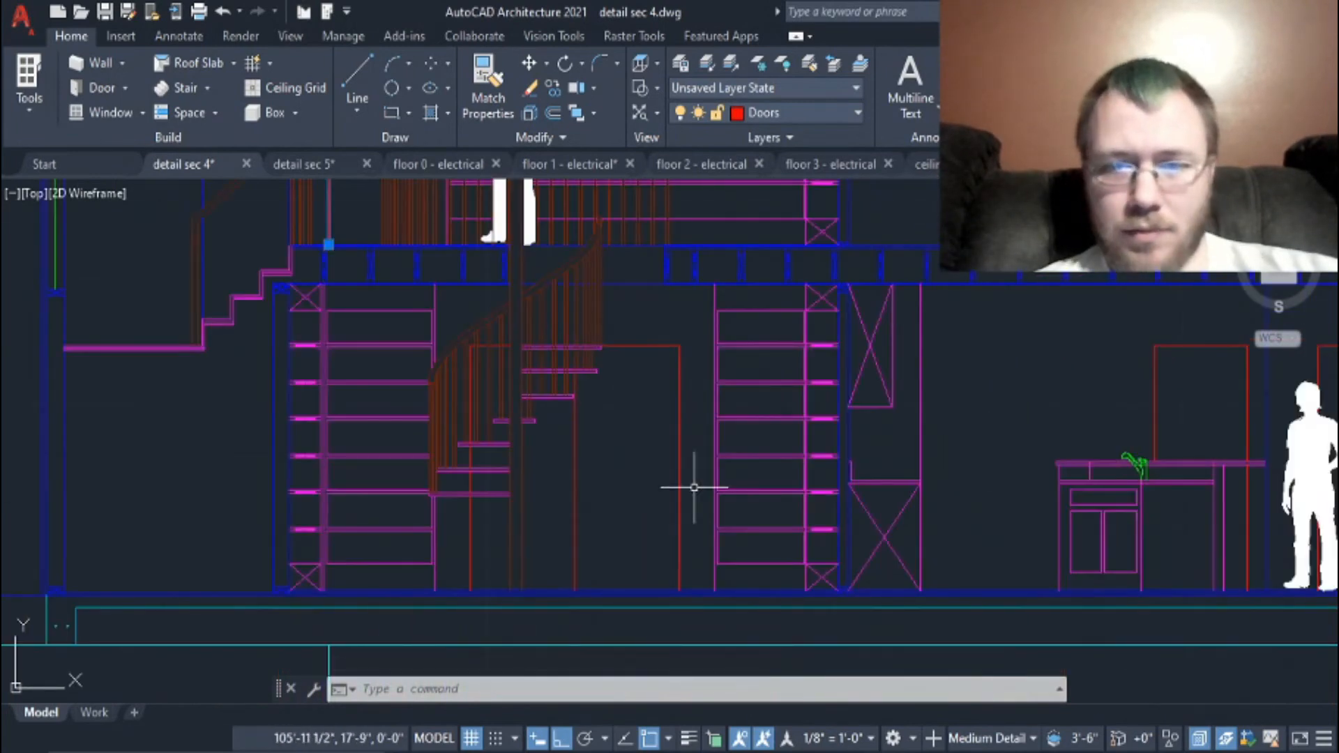
left_click(559, 487)
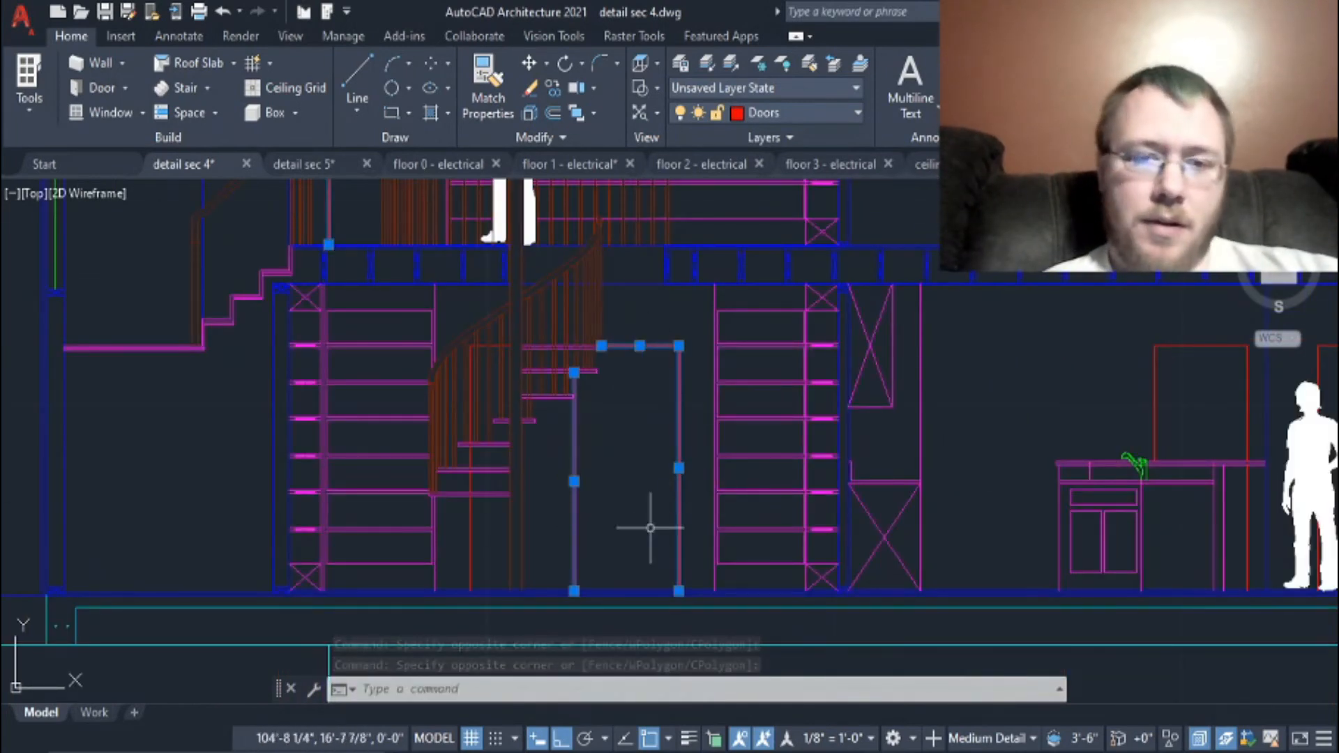
scroll(489, 401, "up", 4)
left_click(437, 258)
scroll(488, 480, "down", 6)
scroll(840, 454, "up", 2)
left_click(801, 494)
left_click(690, 427)
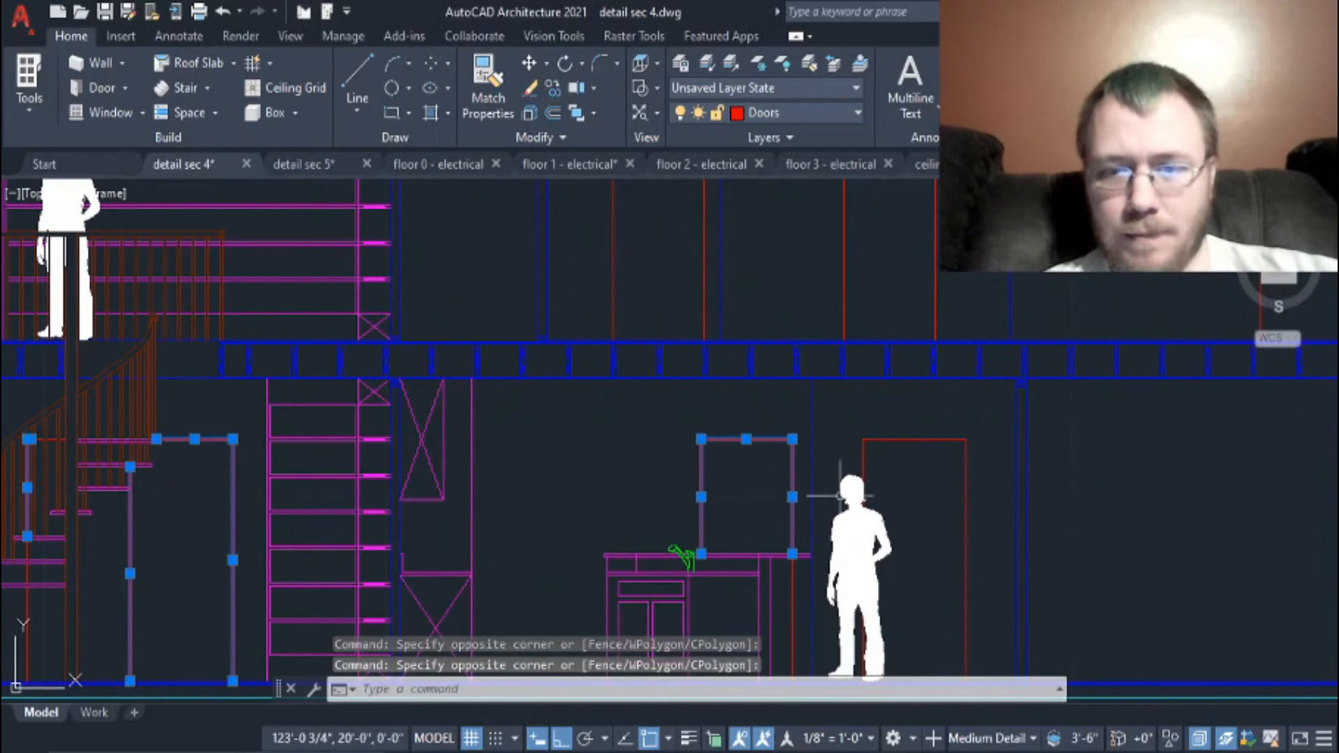
left_click(847, 408)
scroll(718, 348, "down", 2)
left_click(674, 403)
left_click(891, 395)
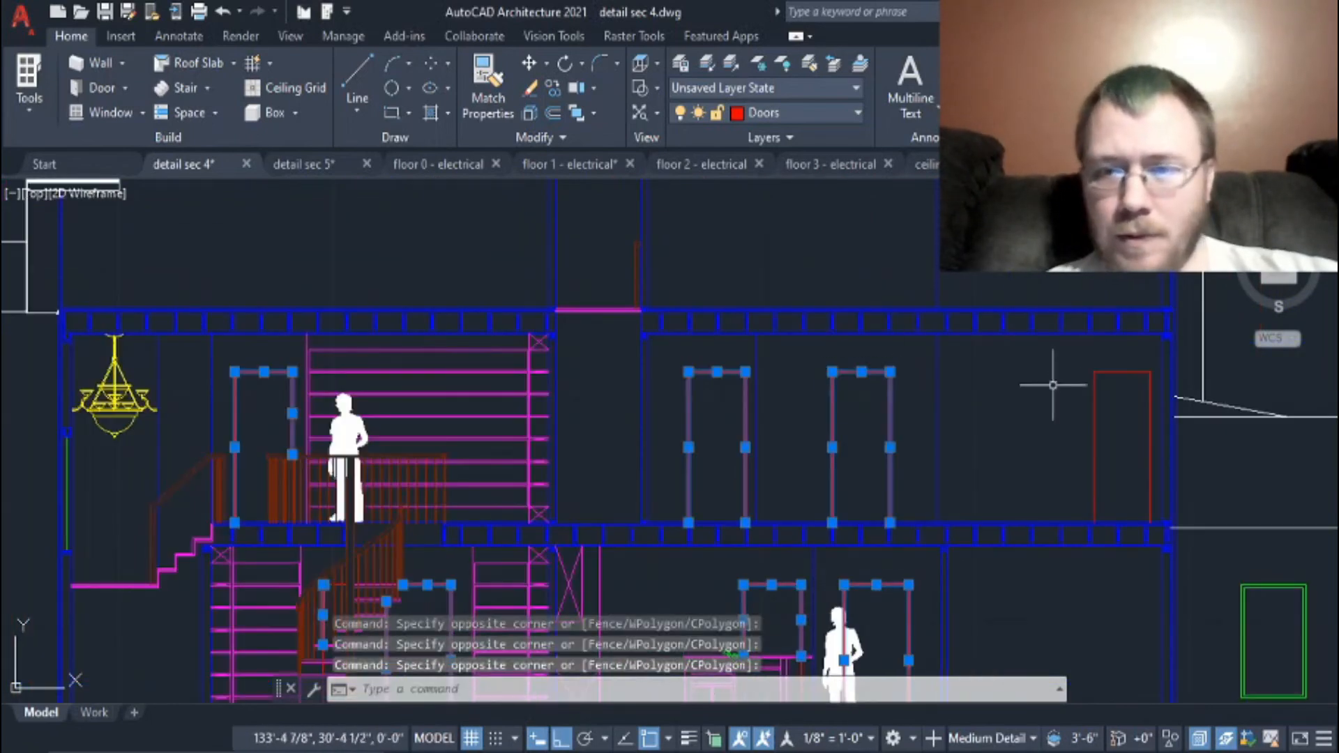
scroll(636, 424, "down", 4)
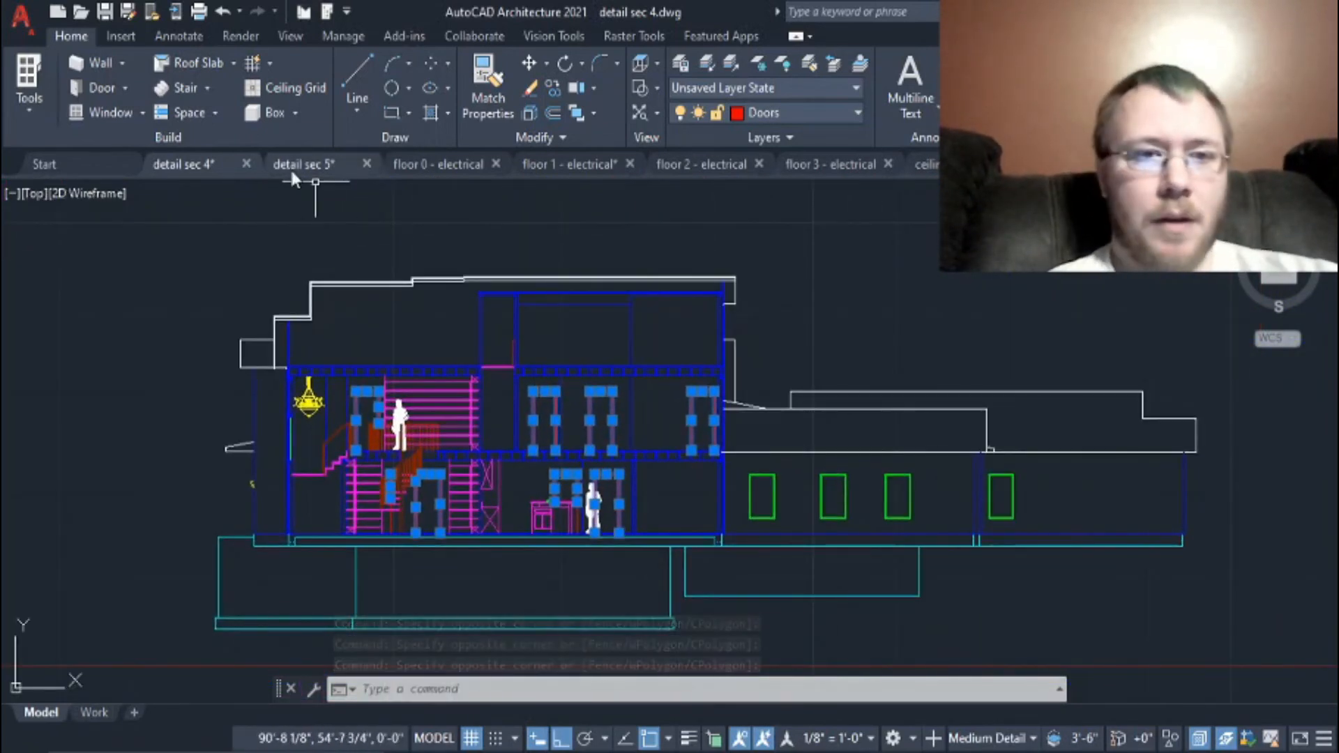
scroll(651, 454, "up", 4)
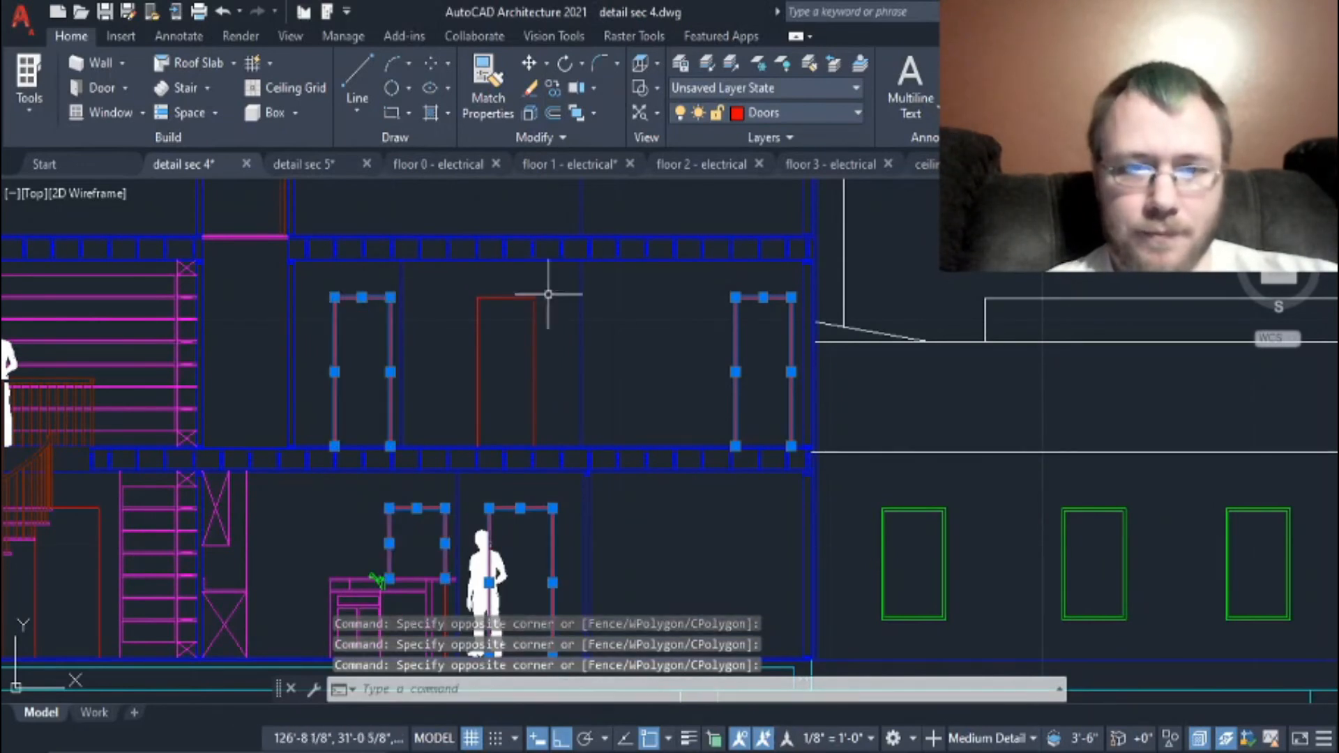
left_click(535, 300)
middle_click_drag(532, 304, 1124, 341)
type("j")
key("Return")
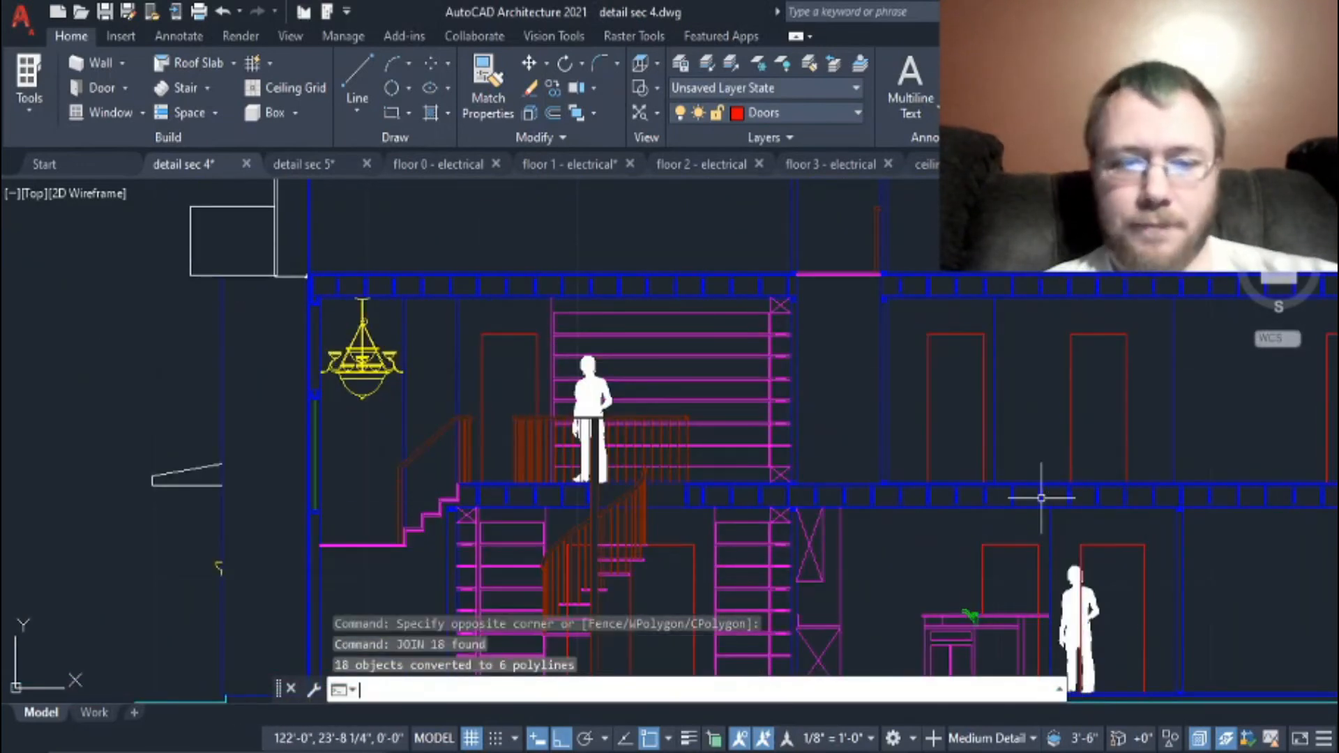
Step: Offset the outlines of the upper-floor doors 1 1/2" inward to form their frames
left_click(501, 332)
left_click(509, 362)
left_click(961, 335)
left_click(963, 357)
left_click(1094, 335)
left_click(1095, 373)
Step: Offset the outlines of the lower-floor doors near the sink counter 1 1/2" inward
middle_click_drag(1093, 391, 595, 286)
left_click(499, 440)
left_click(530, 506)
scroll(543, 531, "up", 4)
left_click(534, 538)
left_click(523, 521)
scroll(519, 522, "down", 6)
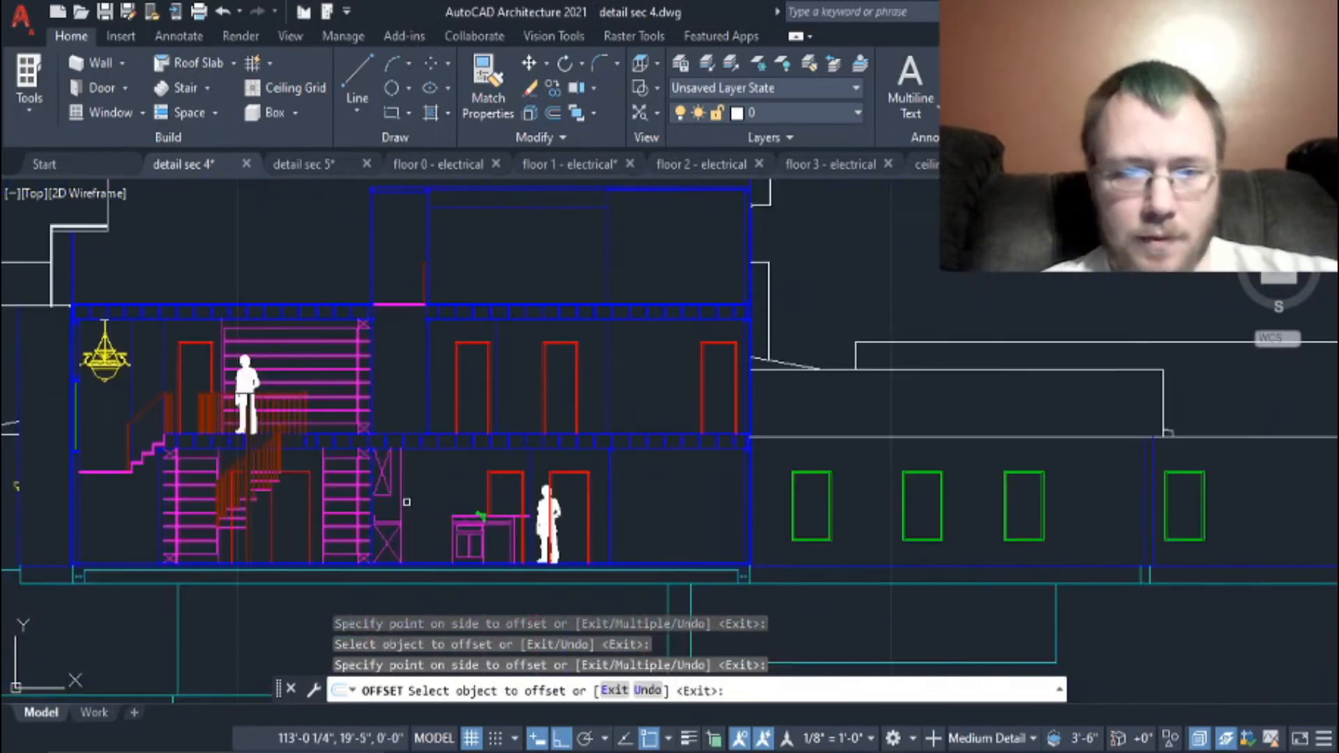
Step: Offset the right-hand outline and left jamb line of the lower-floor door behind the spiral stairs by 1 1/2"
scroll(294, 503, "up", 6)
left_click(214, 526)
left_click(213, 528)
middle_click_drag(215, 533, 281, 489)
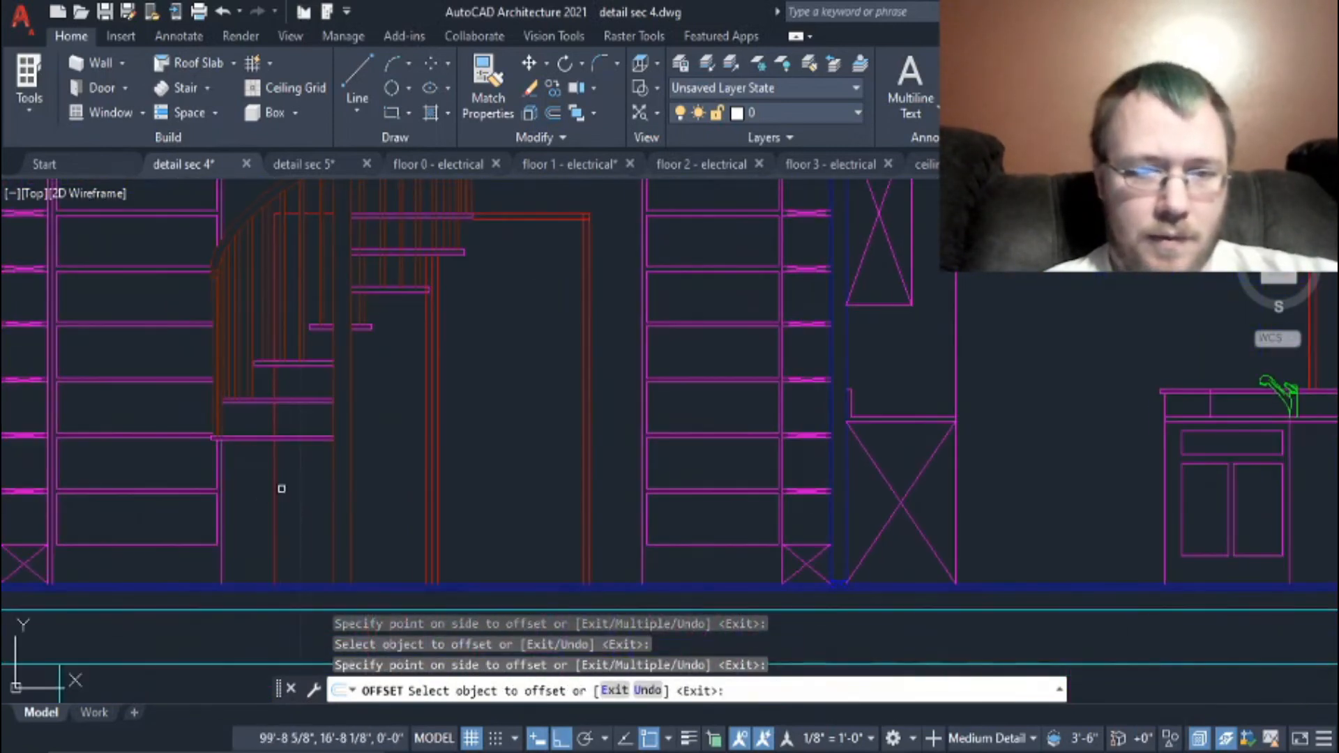
left_click(275, 383)
left_click(283, 378)
Step: Offset the short door-head segments between the spiral stair balusters 1 1/2" downward and extend the frame lines there
scroll(283, 367, "up", 6)
left_click(241, 284)
scroll(260, 302, "up", 4)
left_click(264, 302)
scroll(469, 311, "down", 6)
scroll(465, 230, "up", 6)
left_click(565, 361)
left_click(568, 385)
left_click(676, 367)
left_click(680, 388)
scroll(1011, 421, "down", 2)
key("Escape")
type("ex")
key("Return")
key("Escape")
type("l")
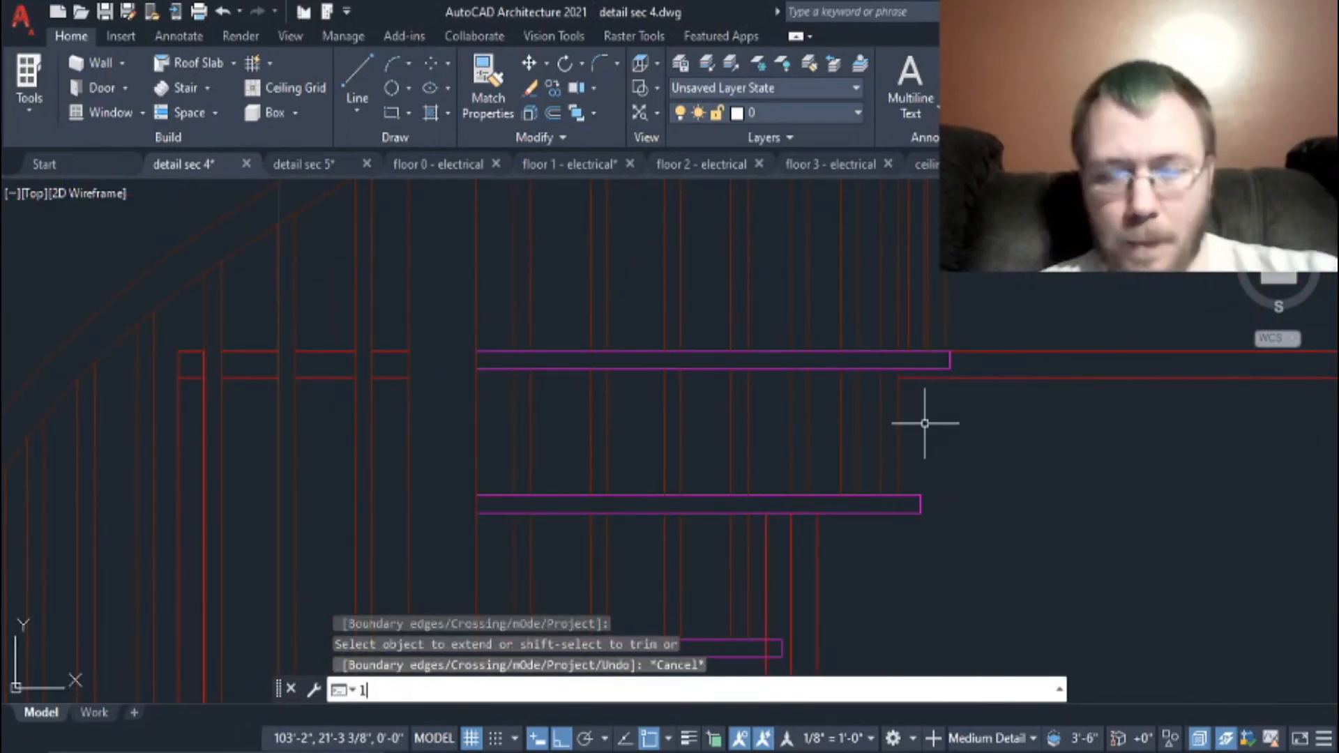
left_click(858, 113)
left_click(773, 286)
scroll(895, 395, "up", 4)
left_click(904, 354)
left_click(541, 401)
key("Escape")
key("Escape")
key("ctrl+z")
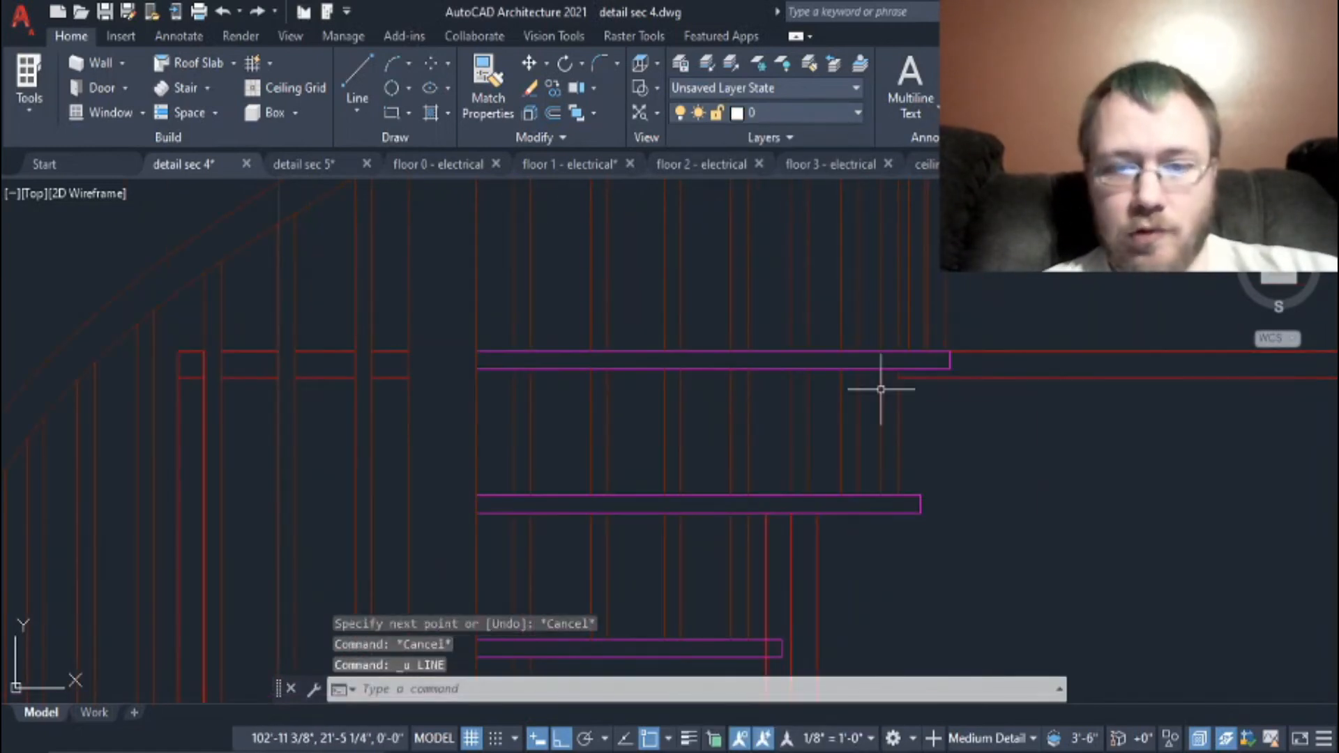
left_click(855, 117)
left_click(736, 339)
left_click(713, 548)
left_click(857, 114)
left_click(772, 339)
scroll(881, 383, "up", 4)
key("ctrl+z")
Step: Make Doors the current layer and draw a horizontal line continuing the inner door-head edge below the upper stair tread
left_click(856, 115)
left_click(772, 339)
key("space")
left_click(923, 368)
scroll(942, 388, "down", 2)
left_click(488, 428)
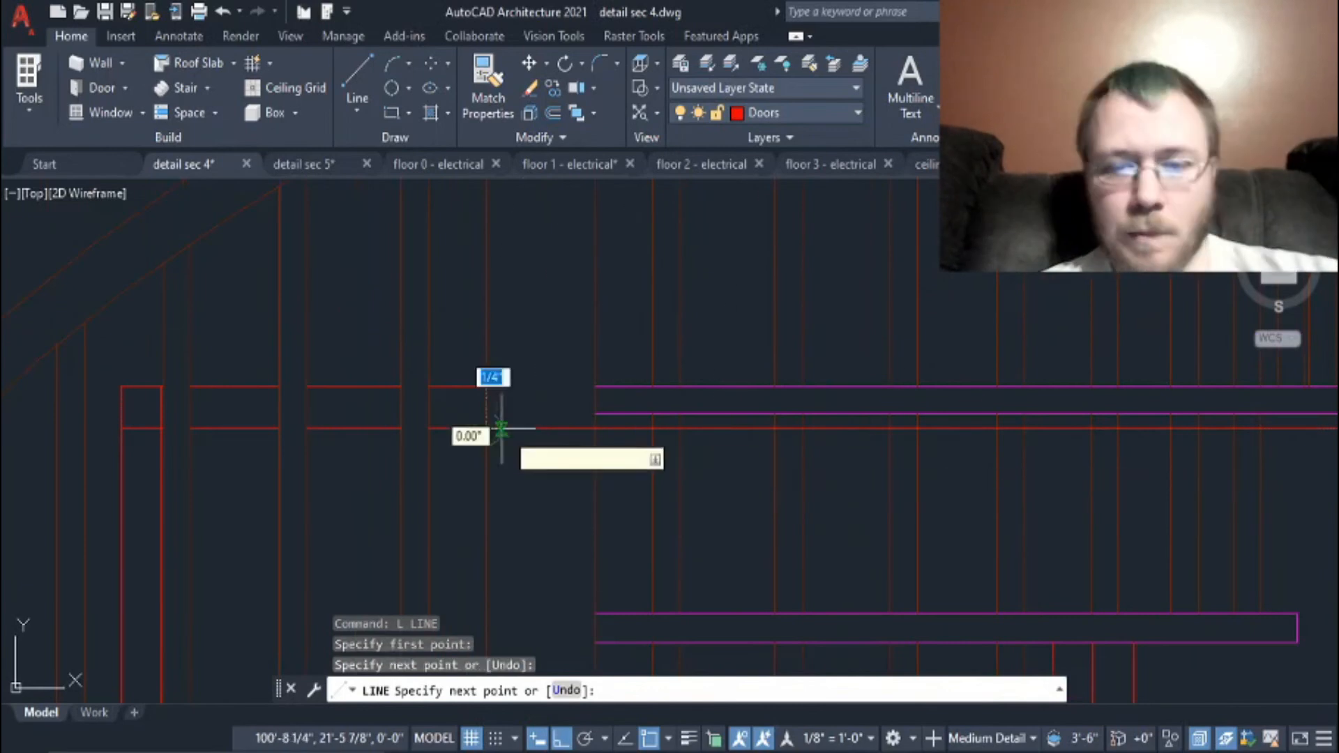
Step: Trim the new door-head line where it passes through the balusters below the stair tread
type("tr")
left_click_drag(550, 410, 556, 456)
scroll(659, 442, "up", 4)
left_click_drag(676, 436, 693, 403)
left_click_drag(1013, 402, 1007, 423)
middle_click_drag(1007, 422, 646, 438)
left_click_drag(931, 412, 929, 438)
left_click_drag(1214, 412, 1208, 438)
middle_click_drag(1208, 432, 278, 409)
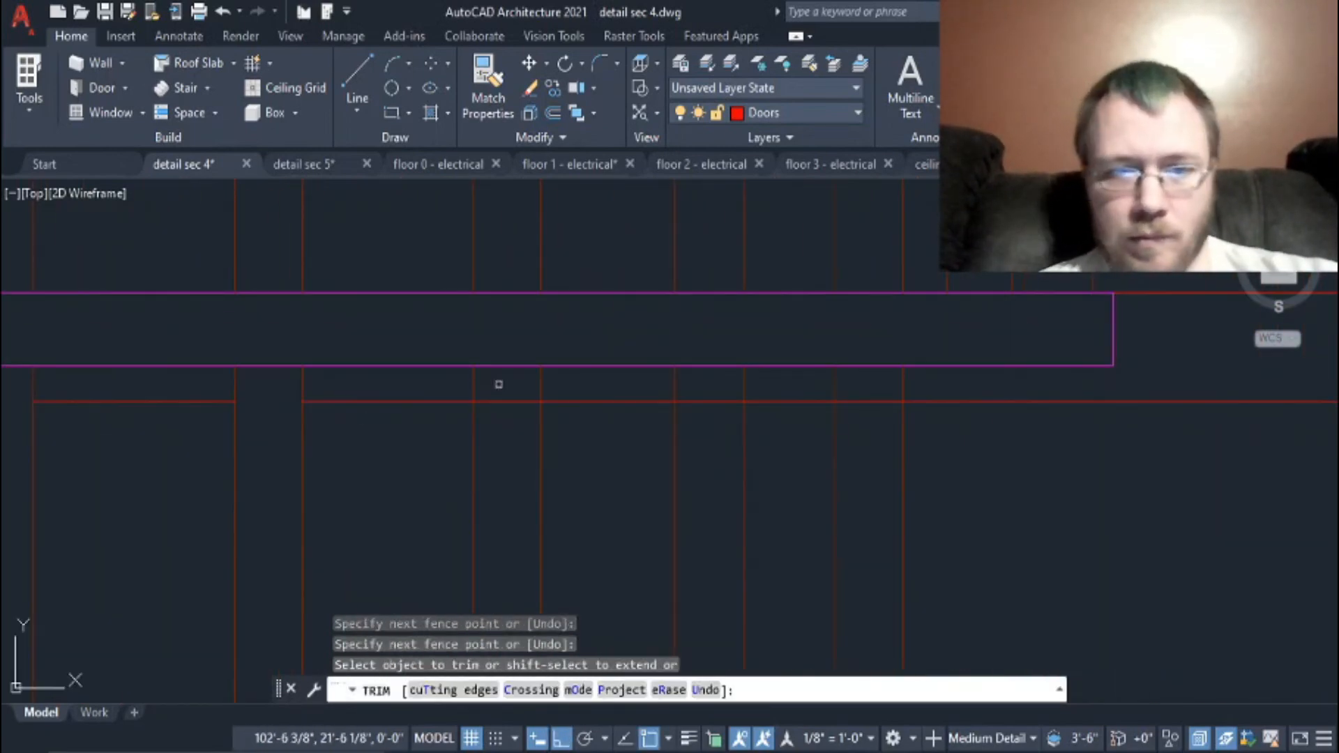
Step: Trim the remaining excess door-frame pieces among the balusters behind the spiral stairs
scroll(871, 430, "down", 7)
scroll(1052, 412, "up", 6)
left_click(1056, 343)
scroll(1053, 335, "down", 5)
scroll(560, 339, "up", 7)
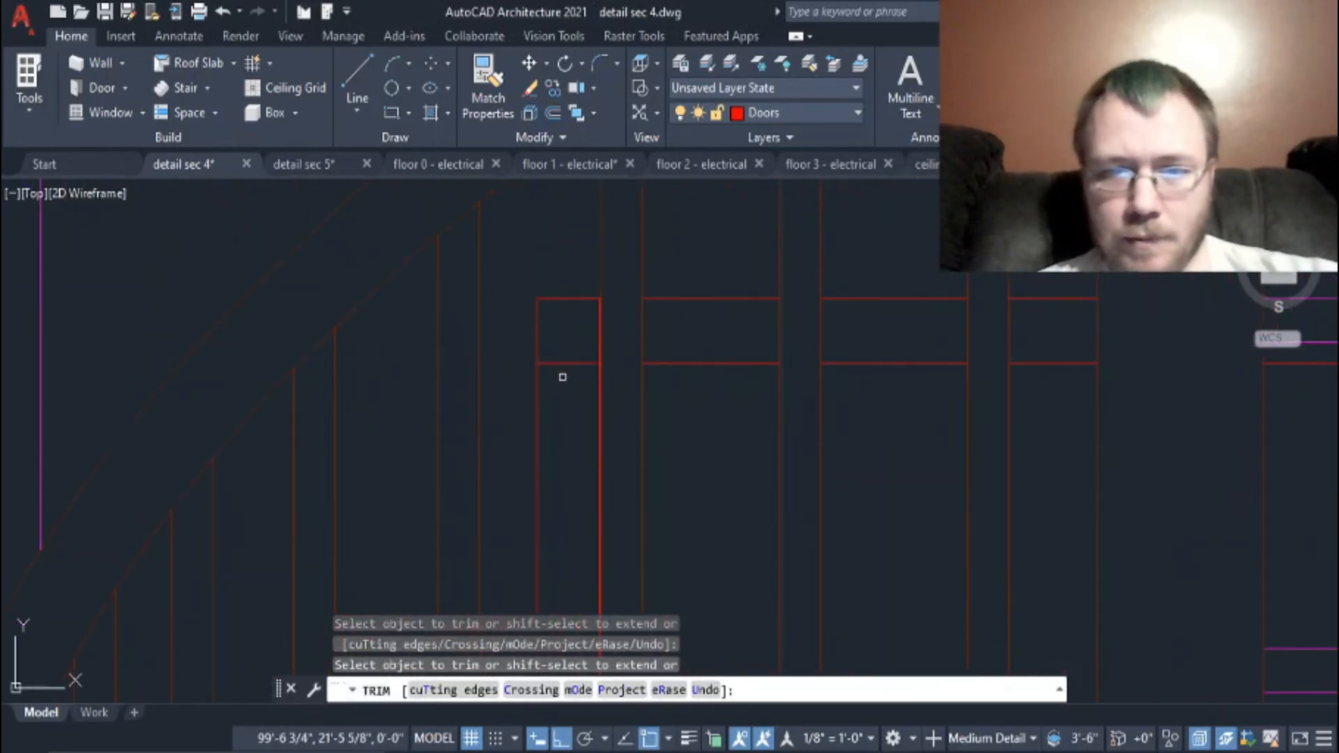
left_click(712, 306)
scroll(707, 306, "down", 9)
key("space")
scroll(809, 507, "down", 2)
scroll(760, 474, "up", 4)
Step: Draw two vertical lines for the frame of the door behind the spiral stairs
type("l")
left_click(746, 510)
left_click(746, 190)
key("space")
key("space")
left_click(867, 510)
left_click(866, 190)
key("space")
Step: Trim the excess of the vertical frame lines at the spiral stairs
type("tr")
left_click_drag(721, 481, 888, 484)
scroll(888, 484, "down", 4)
key("Escape")
key("space")
scroll(828, 374, "down", 3)
scroll(1082, 526, "down", 3)
scroll(1037, 470, "up", 3)
key("Escape")
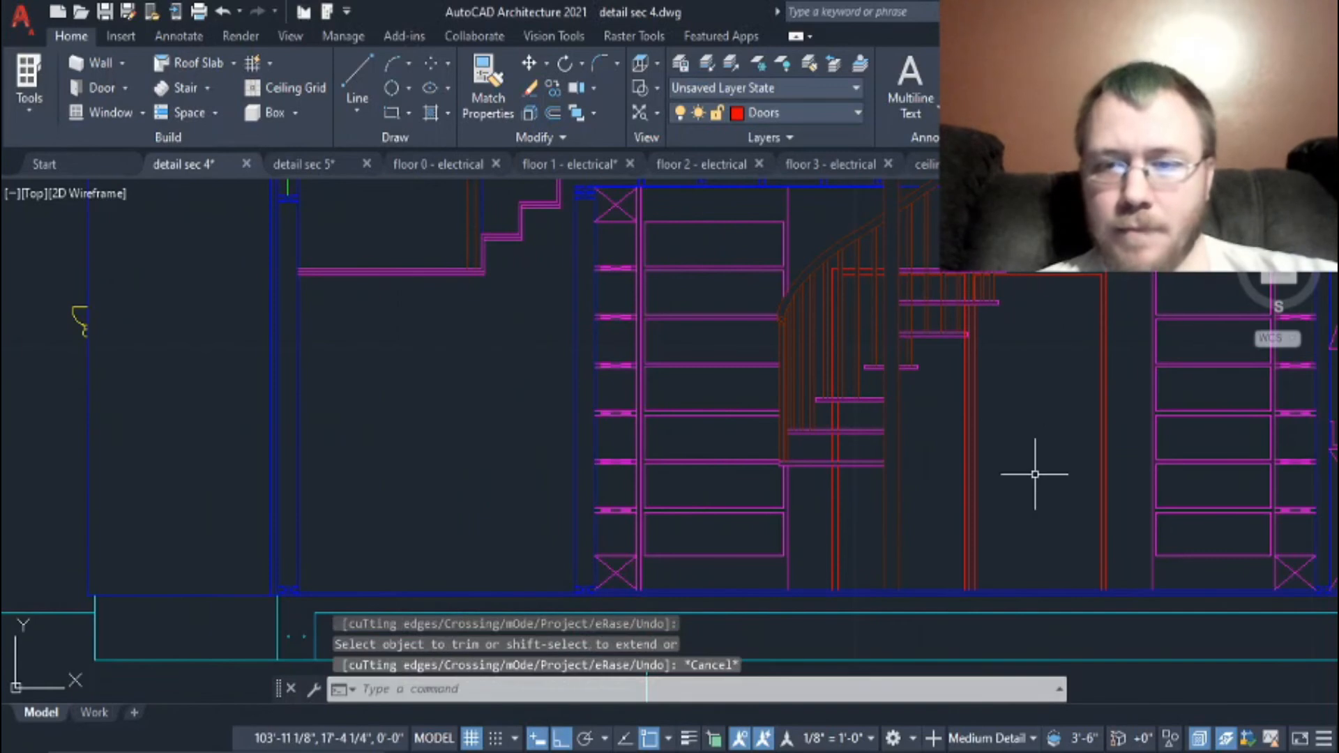
Step: Draw a horizontal line at about mid-height across the door behind the spiral stairs, from its right jamb to its left jamb
type("l")
left_click(1100, 432)
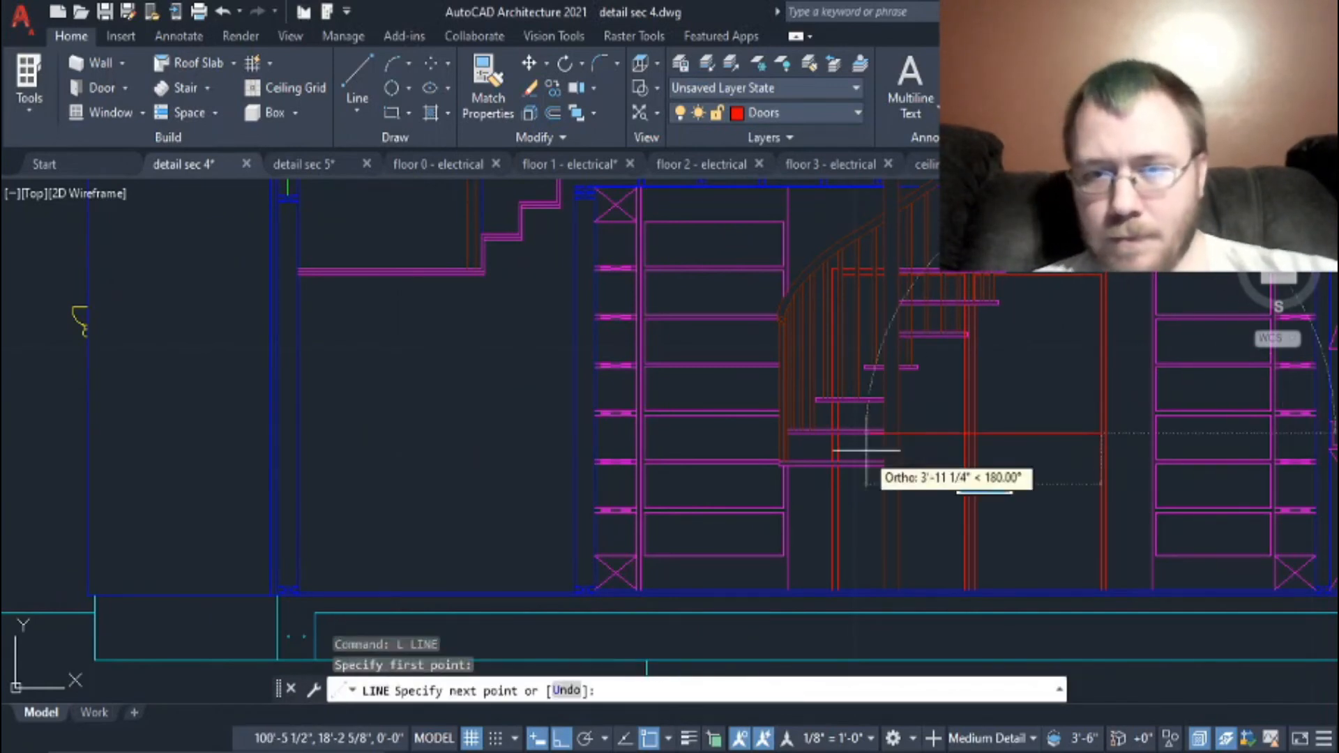
scroll(785, 429, "up", 5)
left_click(694, 383)
scroll(1092, 494, "down", 5)
key("Escape")
Step: Offset the door's mid-height line 1 inch to both sides and delete the original centre line
type("o")
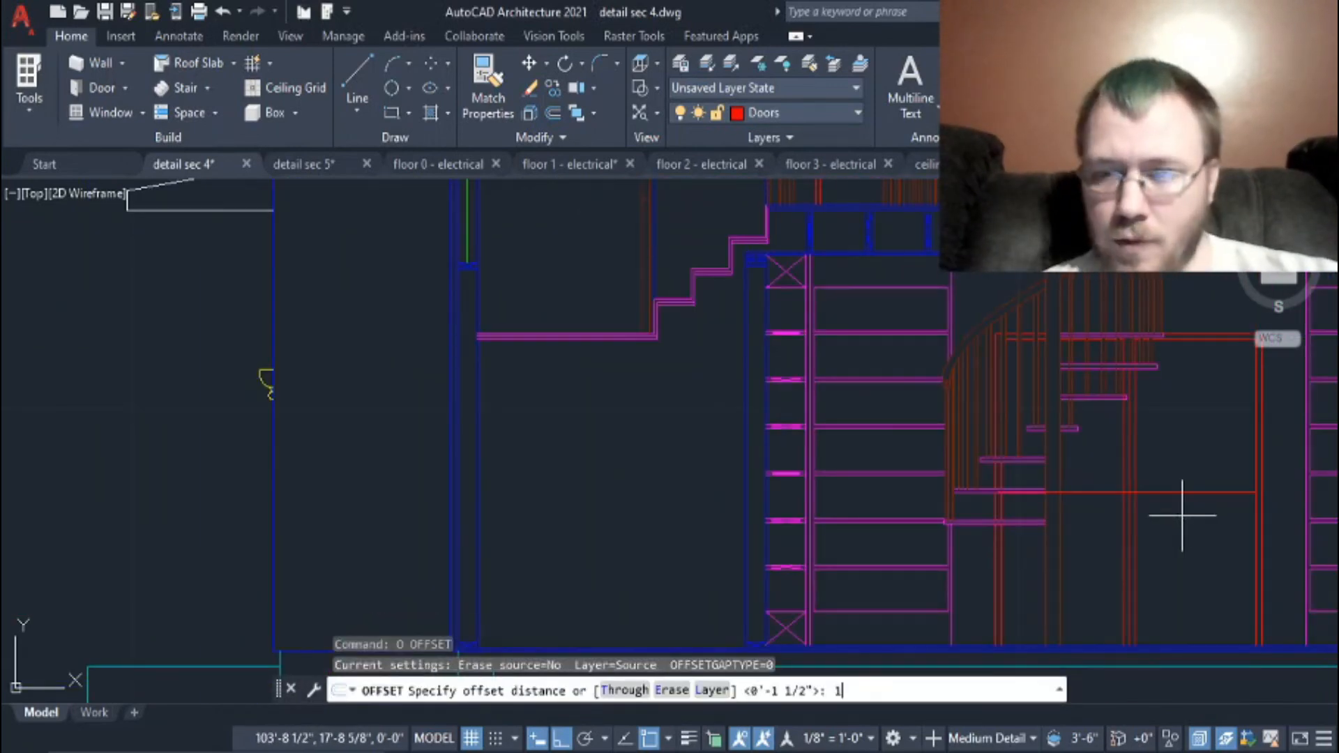
key("space")
left_click(1191, 493)
left_click(1202, 446)
left_click(1189, 478)
left_click(1190, 521)
key("Escape")
left_click(1219, 496)
key("Delete")
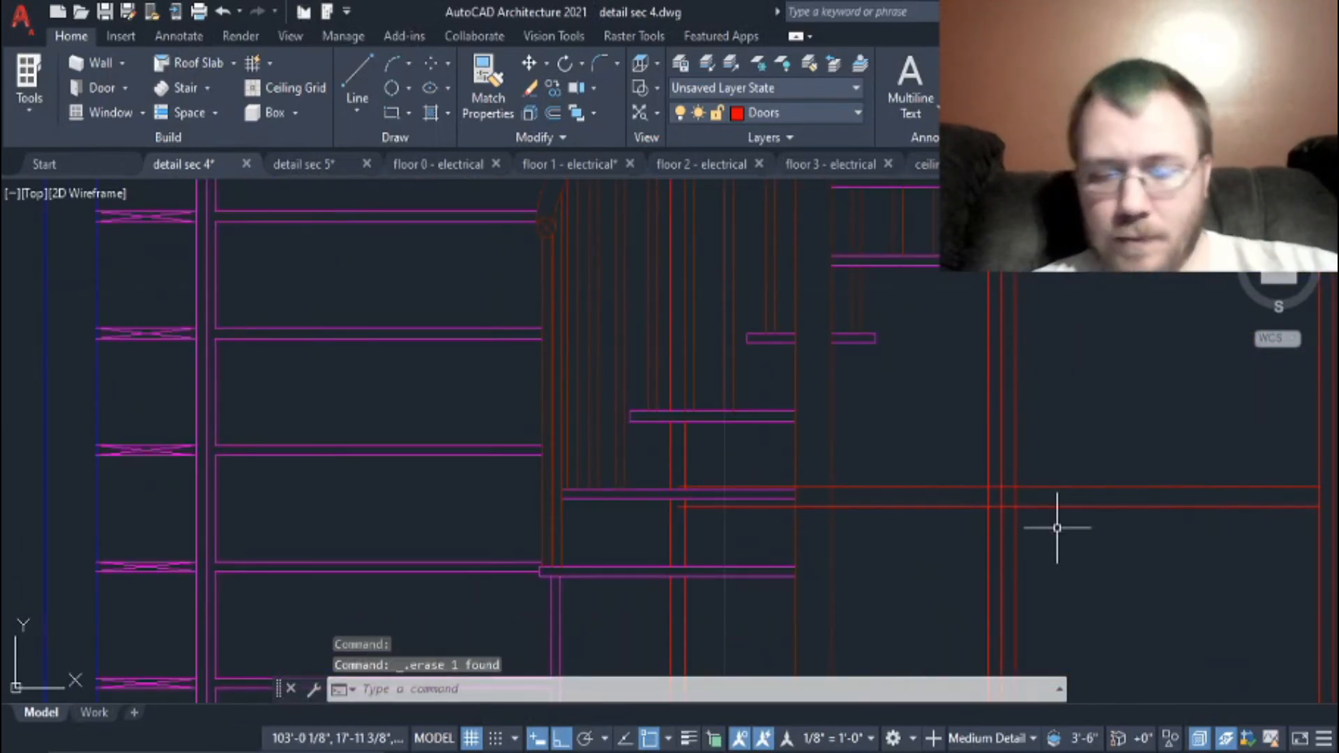
Step: Trim the mid-rail lines between the vertical frame lines where the two doors meet
type("tr")
middle_click_drag(1314, 494, 1038, 519)
left_click(719, 547)
key("space")
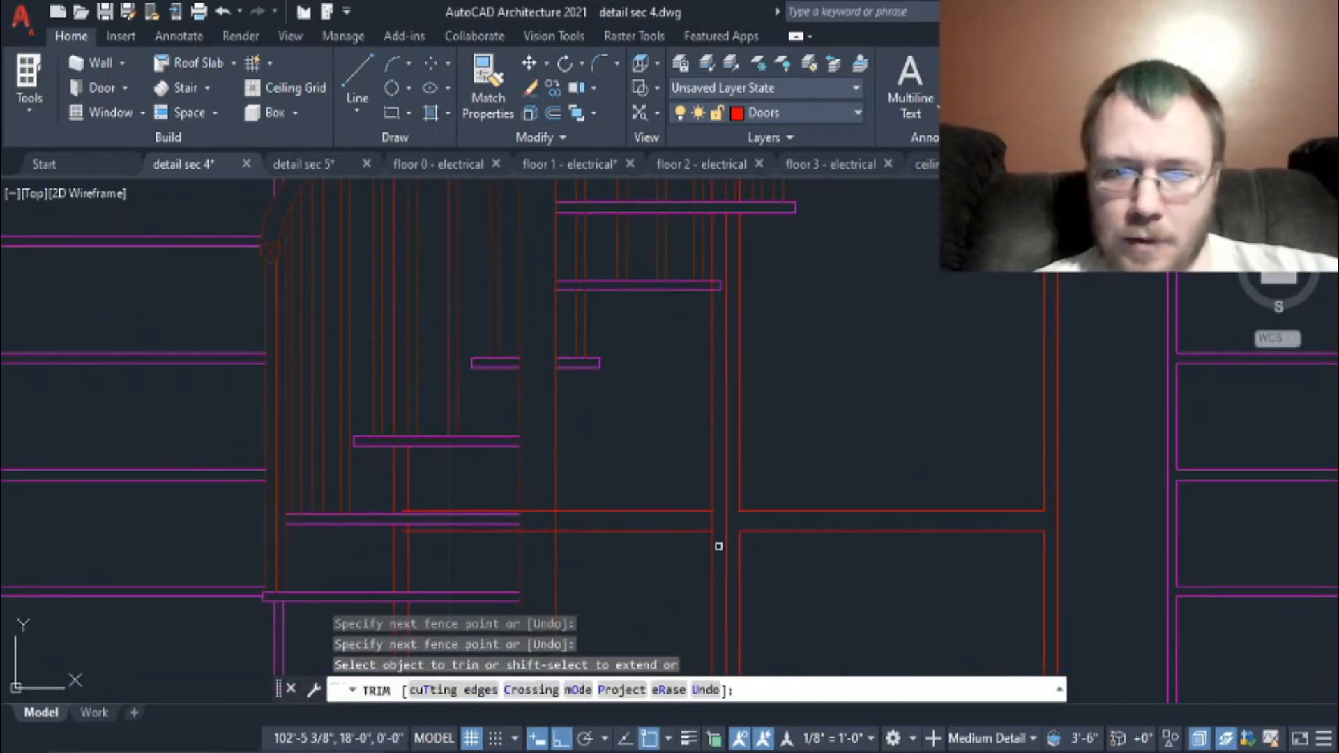
key("space")
Step: Consult the barn doors.png reference photo in Photos and trim the mid-rail lines hidden by the spiral stairs
scroll(741, 538, "down", 8)
left_click(698, 739)
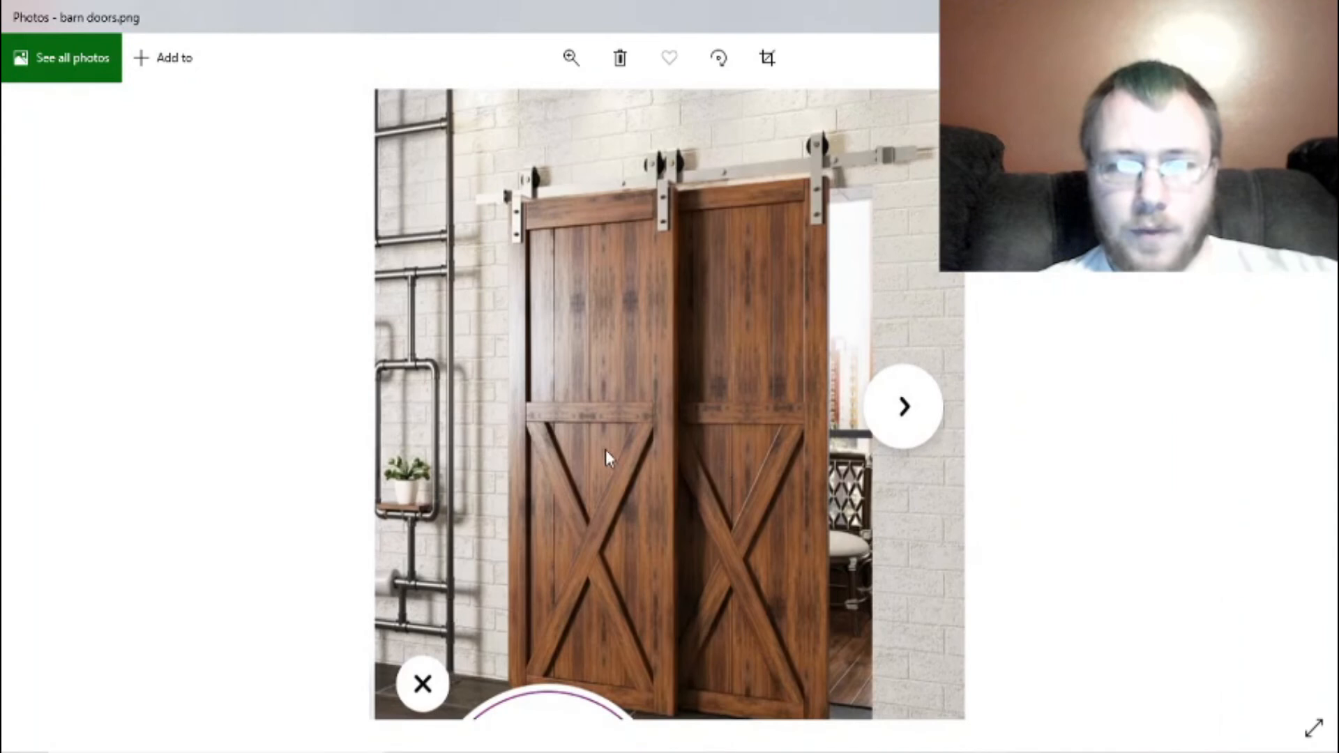
key("alt+Tab")
scroll(625, 491, "up", 6)
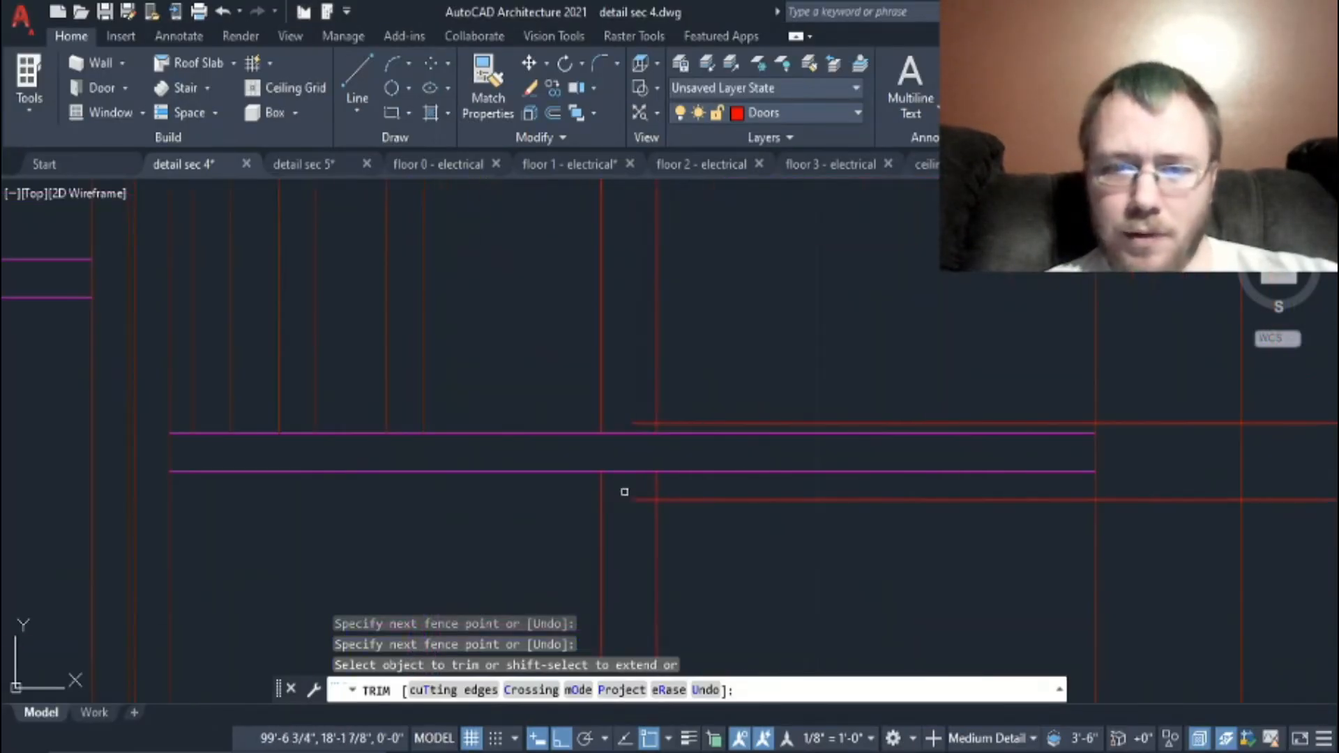
scroll(921, 579, "down", 4)
left_click_drag(1019, 503, 1019, 568)
middle_click_drag(1255, 230, 867, 529)
middle_click_drag(1009, 496, 1082, 511)
scroll(1076, 606, "down", 2)
middle_click_drag(1076, 607, 983, 375)
key("Escape")
Step: Draw a horizontal line along the bottom of the double doors and offset it upward to form the bottom rail
scroll(1011, 514, "down", 2)
type("l")
key("Return")
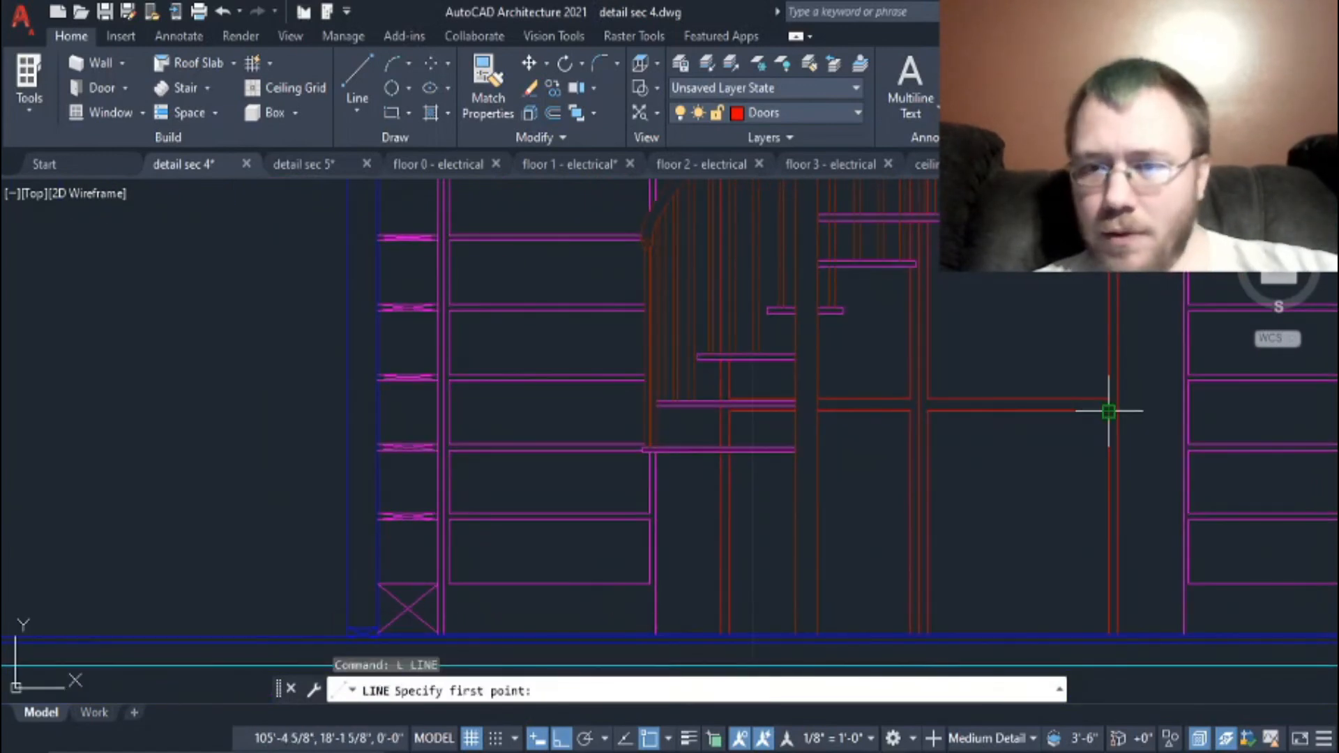
scroll(928, 628, "up", 4)
middle_click_drag(469, 623, 505, 449)
left_click(455, 469)
middle_click_drag(1004, 447, 541, 473)
left_click(947, 496)
key("Return")
key("Return")
left_click(575, 494)
left_click(577, 482)
key("Escape")
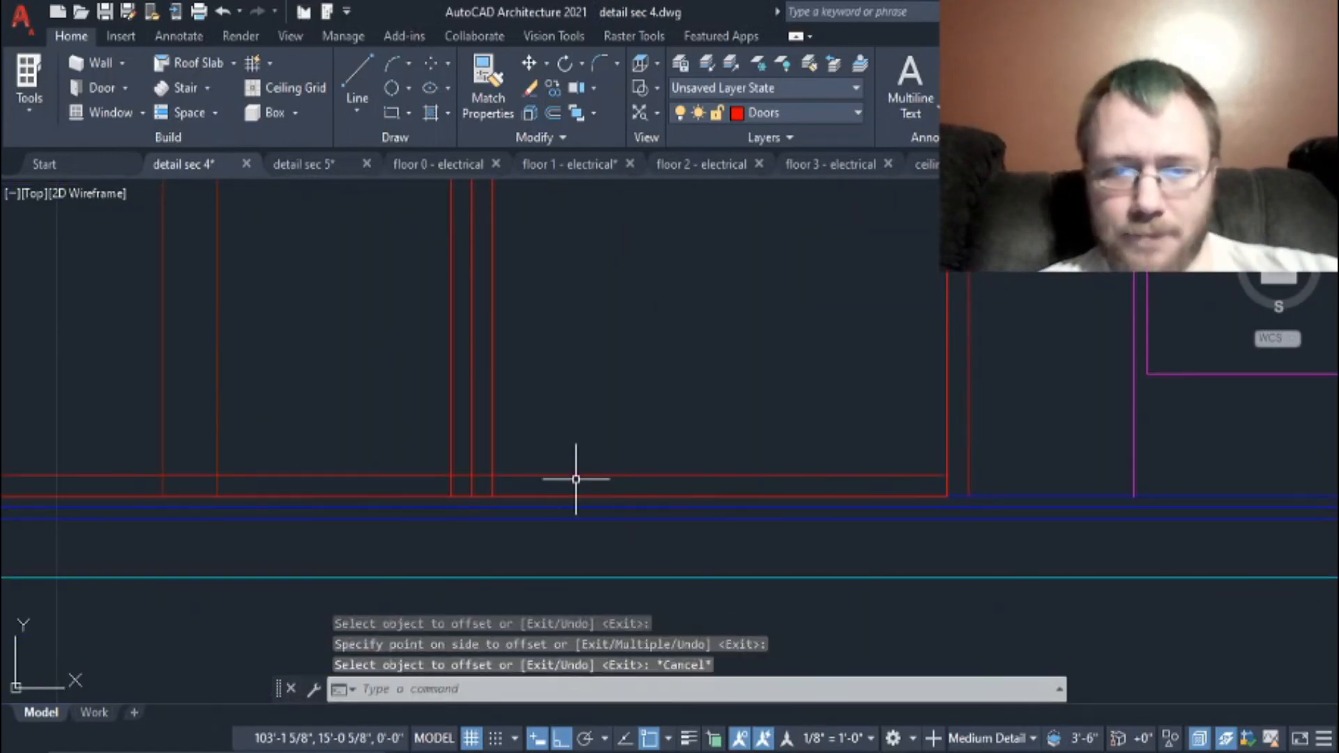
Step: Trim the bottom rail lines at the vertical door frames and the spiral stair's post
type("tr")
key("Return")
middle_click_drag(446, 489, 321, 533)
key("Escape")
Step: Draw crossing diagonal lines between opposite corners of the lower panel of each barn door
type("l")
key("Return")
scroll(500, 508, "down", 5)
left_click(802, 309)
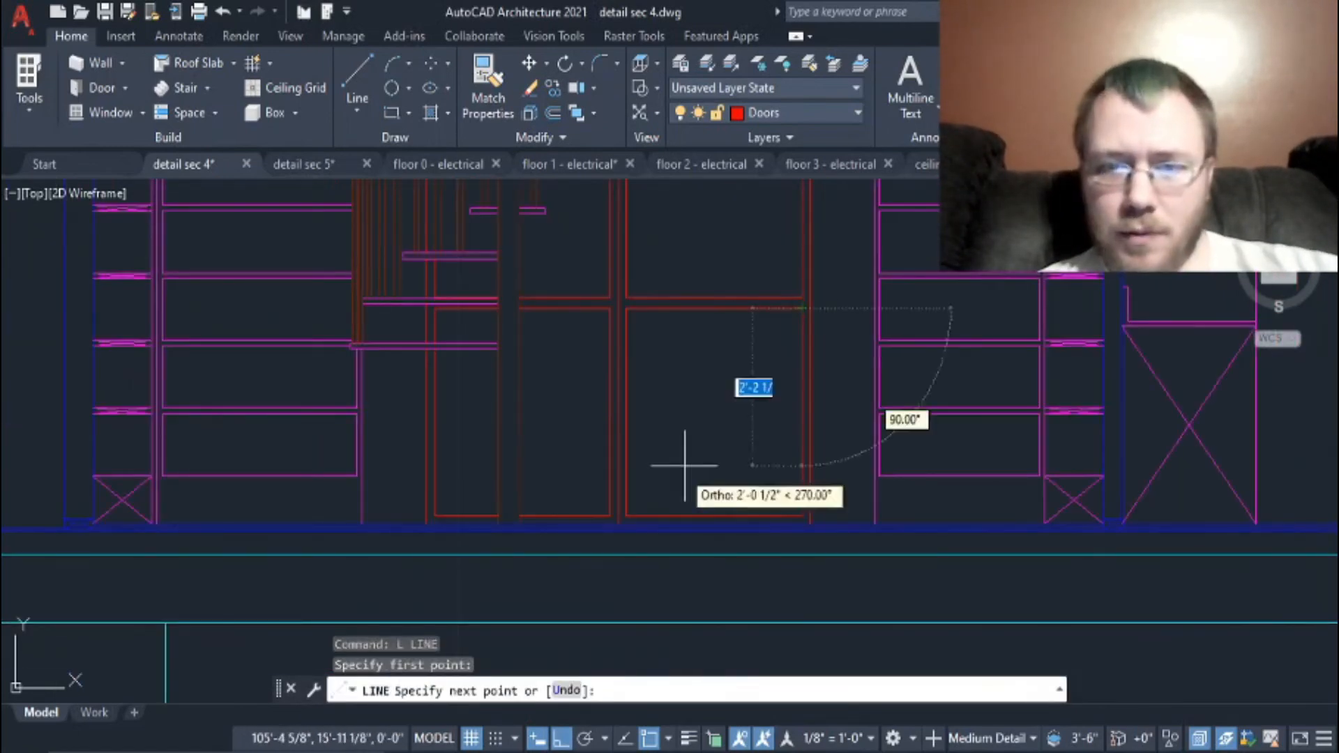
left_click(626, 515)
key("Return")
key("Return")
left_click(611, 308)
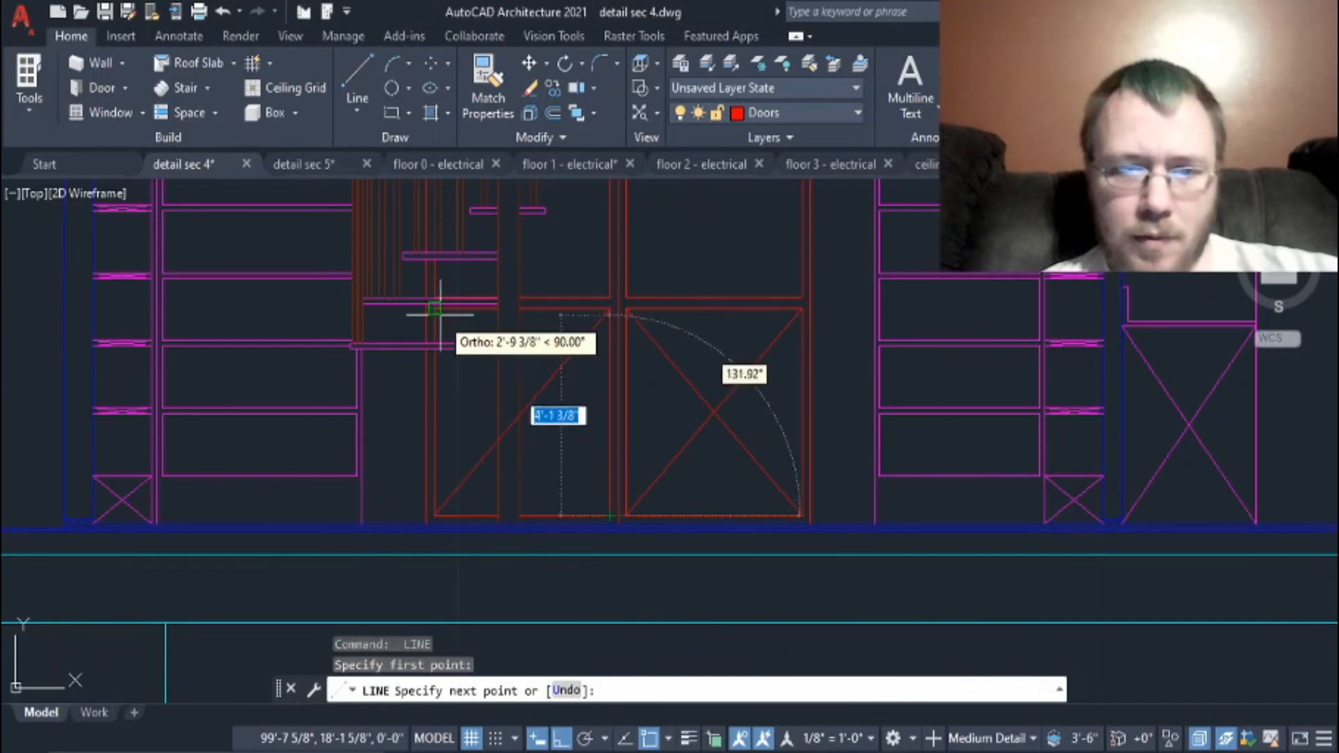
left_click(440, 314)
key("Return")
Step: Offset the diagonals 1 inch to both sides and delete the original centre diagonals to form the cross braces
type("c")
left_click(684, 366)
left_click(697, 428)
left_click(701, 428)
left_click(697, 430)
left_click(696, 434)
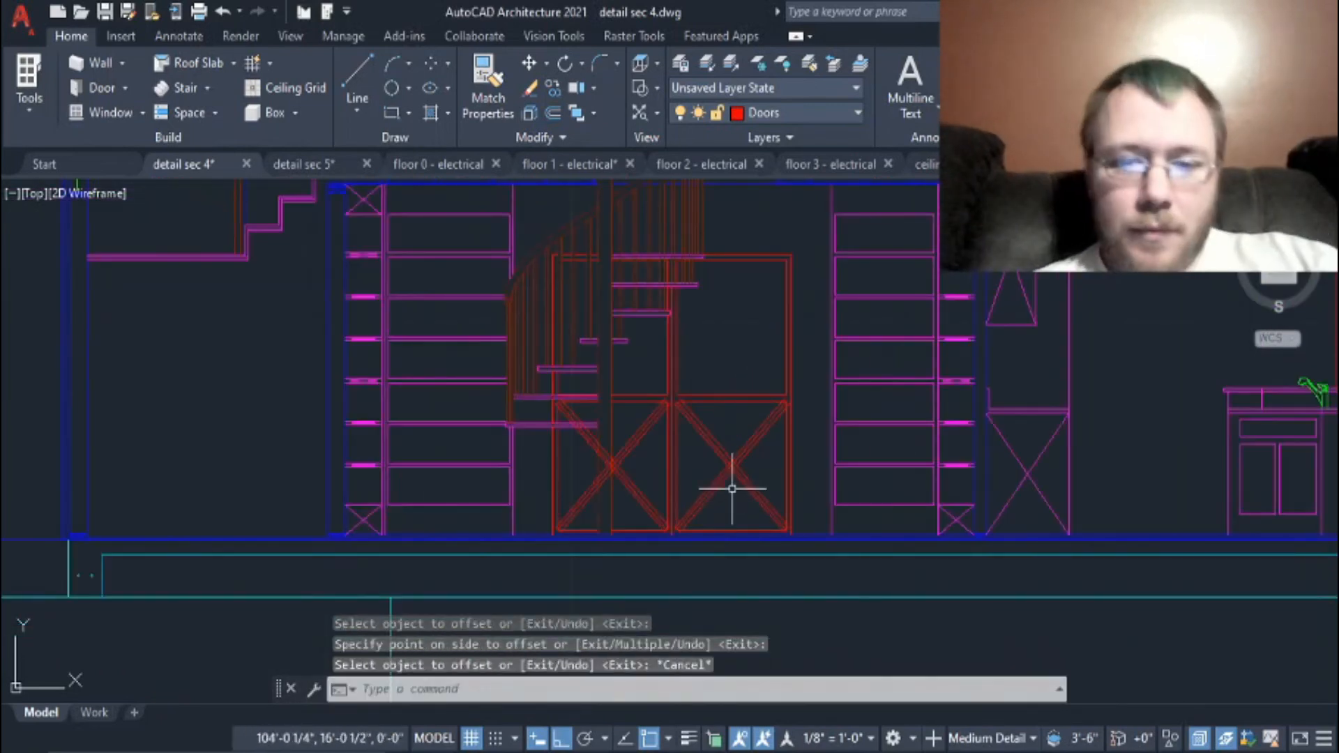
scroll(736, 473, "up", 4)
left_click(720, 457)
left_click(697, 440)
key("Delete")
Step: Trim the left door's cross-brace lines where the spiral stair's treads and post cover them
scroll(694, 441, "down", 3)
scroll(640, 476, "up", 3)
scroll(413, 484, "down", 2)
mouse_move(293, 380)
middle_mouse_down()
mouse_move(518, 332)
mouse_move(514, 516)
middle_mouse_up()
scroll(511, 437, "up", 6)
type("tr")
key("Return")
left_click(513, 435)
scroll(561, 509, "down", 6)
left_click(576, 430)
left_click(747, 436)
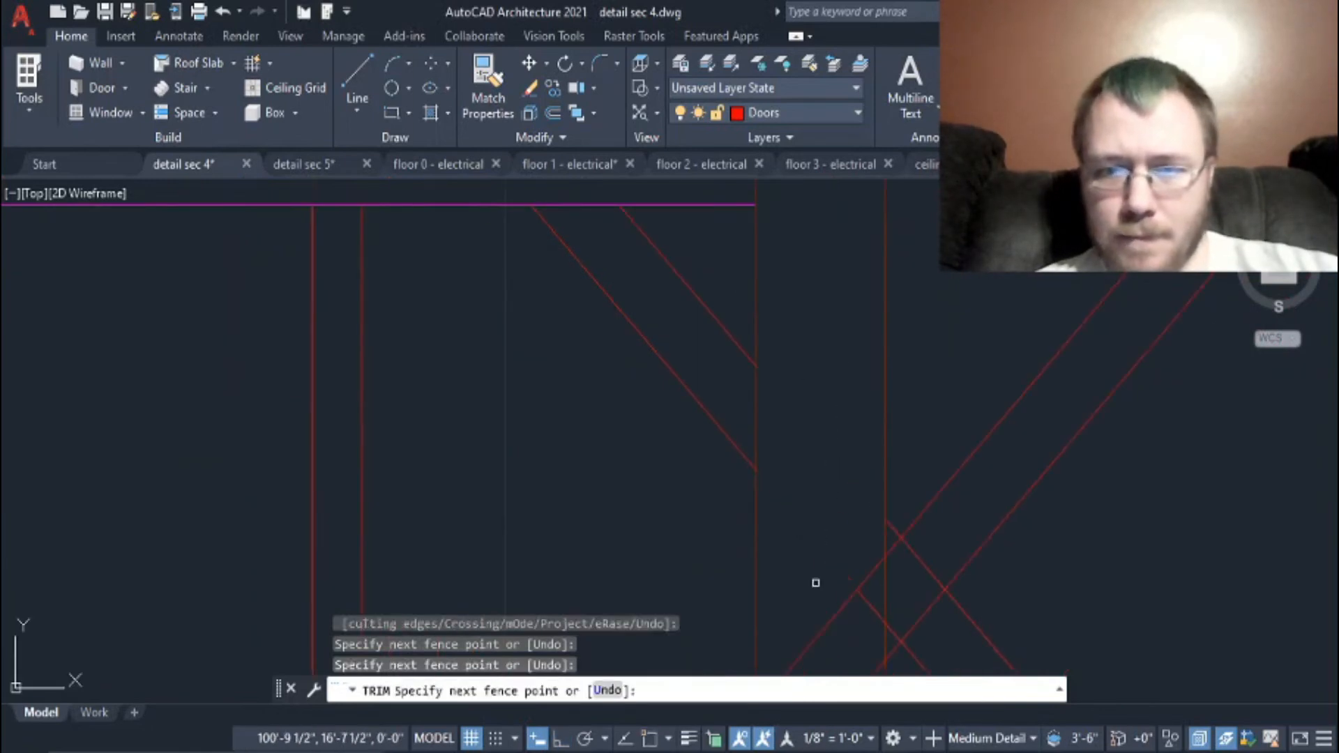
left_click(743, 385)
left_click(767, 419)
Step: Trim the left door's brace ends that overrun the lower corners of its panel
scroll(767, 417, "down", 5)
scroll(611, 424, "up", 5)
left_click(618, 433)
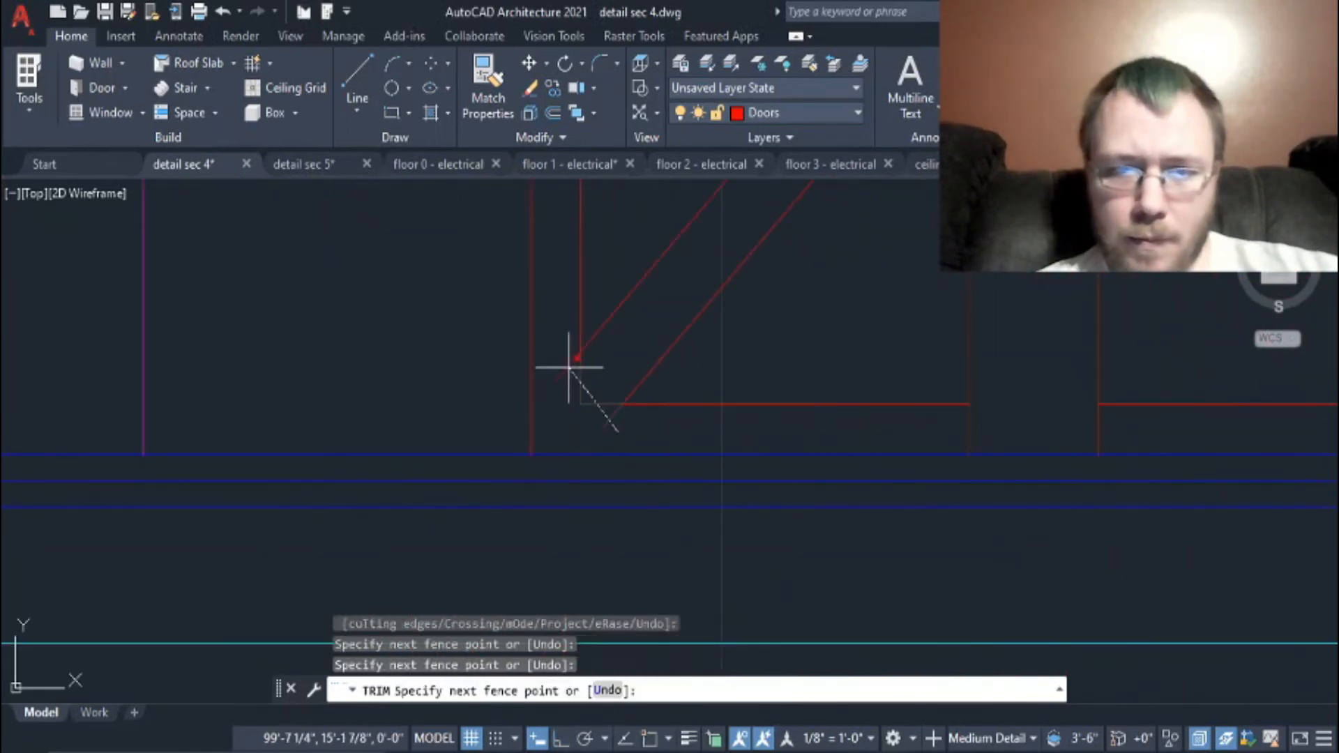
left_click(566, 366)
scroll(568, 368, "down", 5)
scroll(779, 434, "up", 5)
left_click(955, 431)
scroll(953, 430, "down", 5)
Step: Trim the right door's brace ends at the panel corners and the excess lines where the braces cross
middle_click_drag(846, 219, 649, 642)
left_click(727, 389)
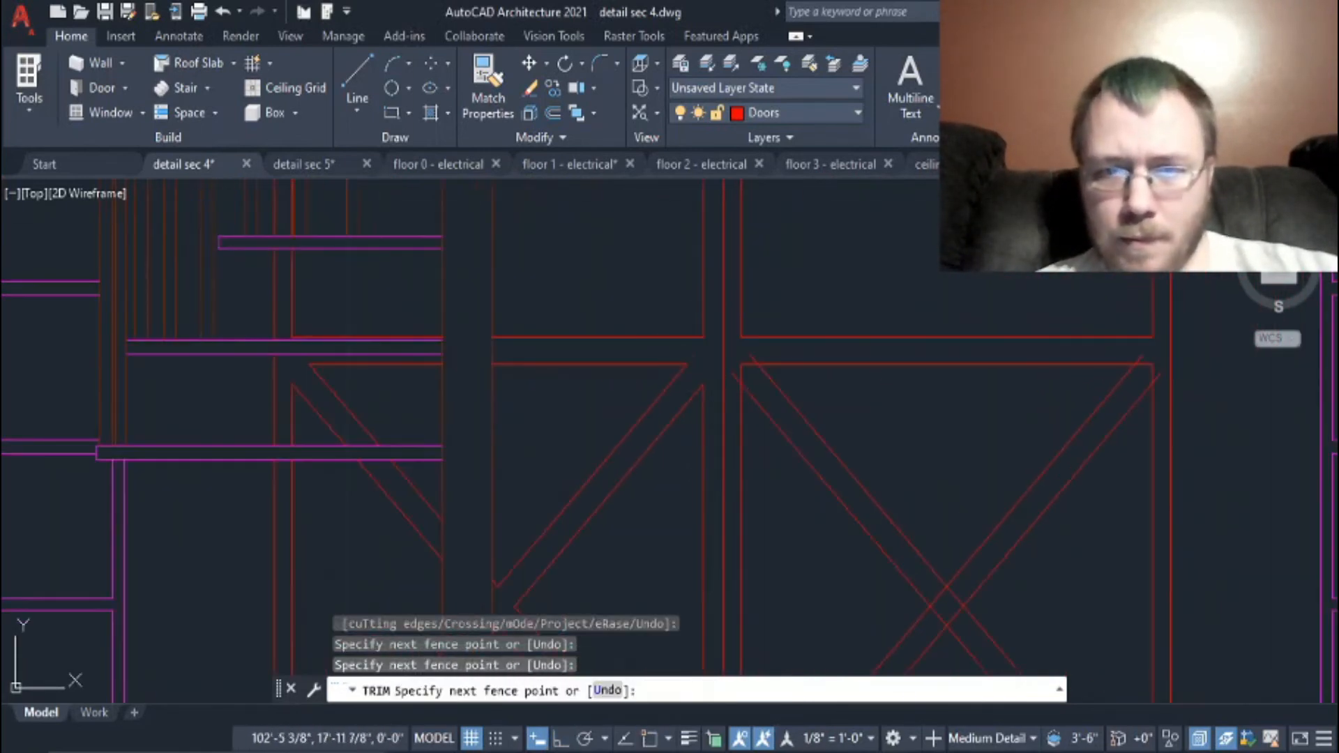
left_click(935, 339)
middle_click_drag(1091, 390, 932, 262)
left_click(975, 373)
left_click(673, 466)
left_click(738, 509)
middle_click_drag(802, 549, 720, 362)
left_click(841, 505)
scroll(820, 519, "down", 5)
key("Escape")
Step: Trim the left jamb lines of the ground-floor door where they cross the standing figure beside the counter
scroll(854, 340, "up", 2)
mouse_move(795, 441)
middle_mouse_down()
mouse_move(956, 532)
mouse_move(979, 532)
mouse_move(550, 516)
middle_mouse_up()
scroll(979, 531, "down", 3)
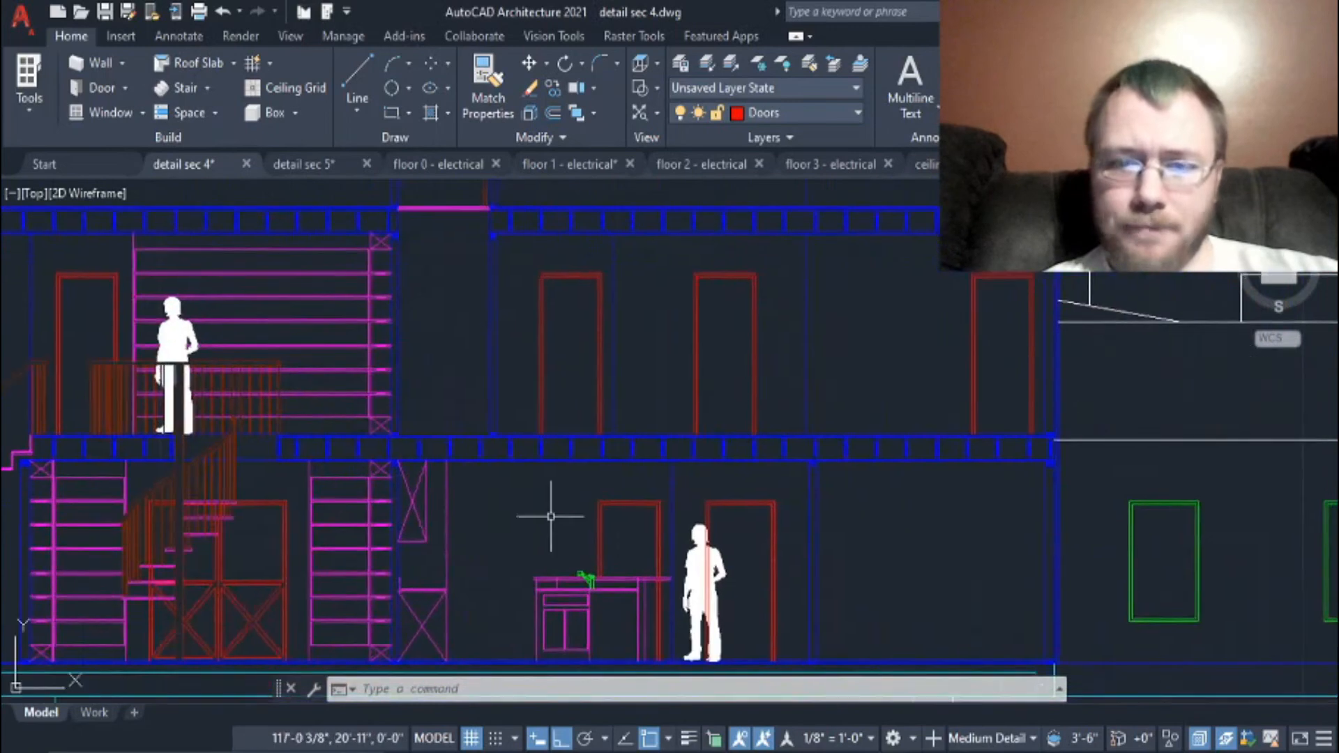
scroll(639, 574, "up", 5)
key("Escape")
left_click(961, 307)
left_click(913, 251)
type("x")
key("Return")
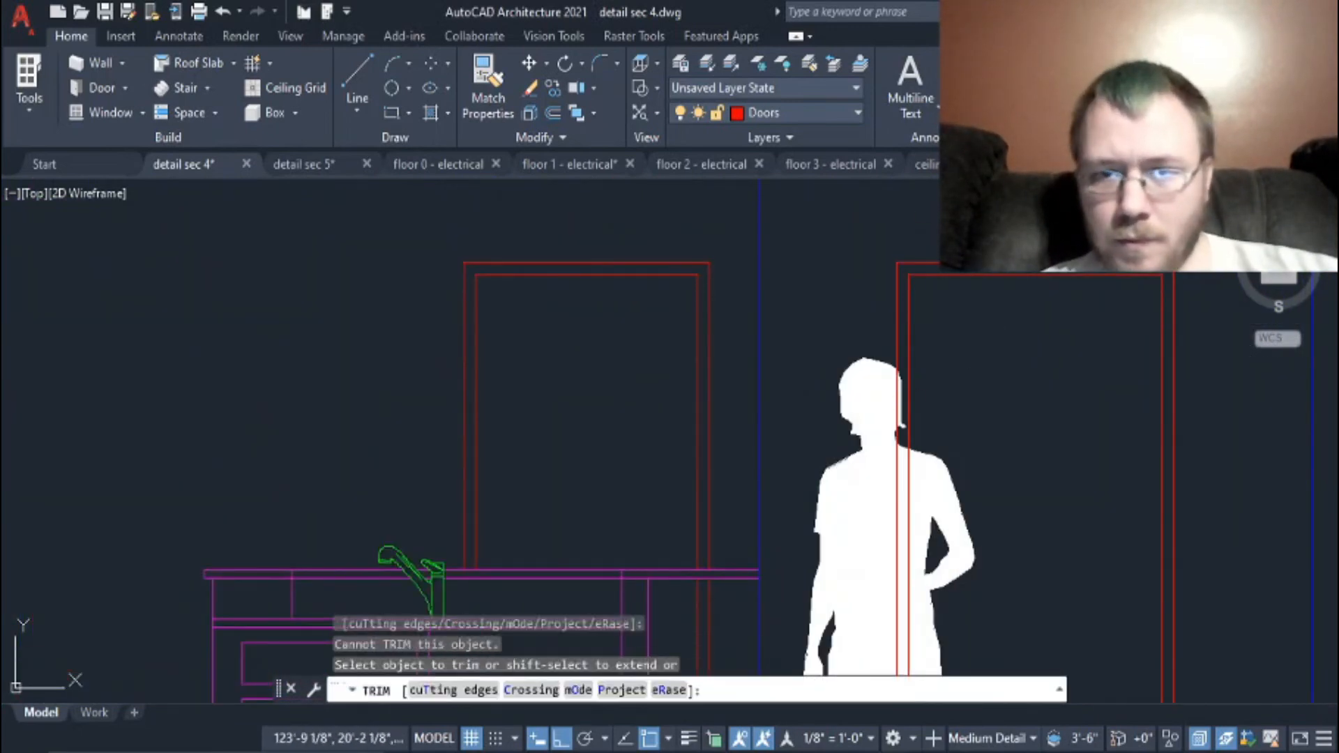
left_click(910, 458)
scroll(955, 464, "down", 4)
scroll(958, 551, "up", 4)
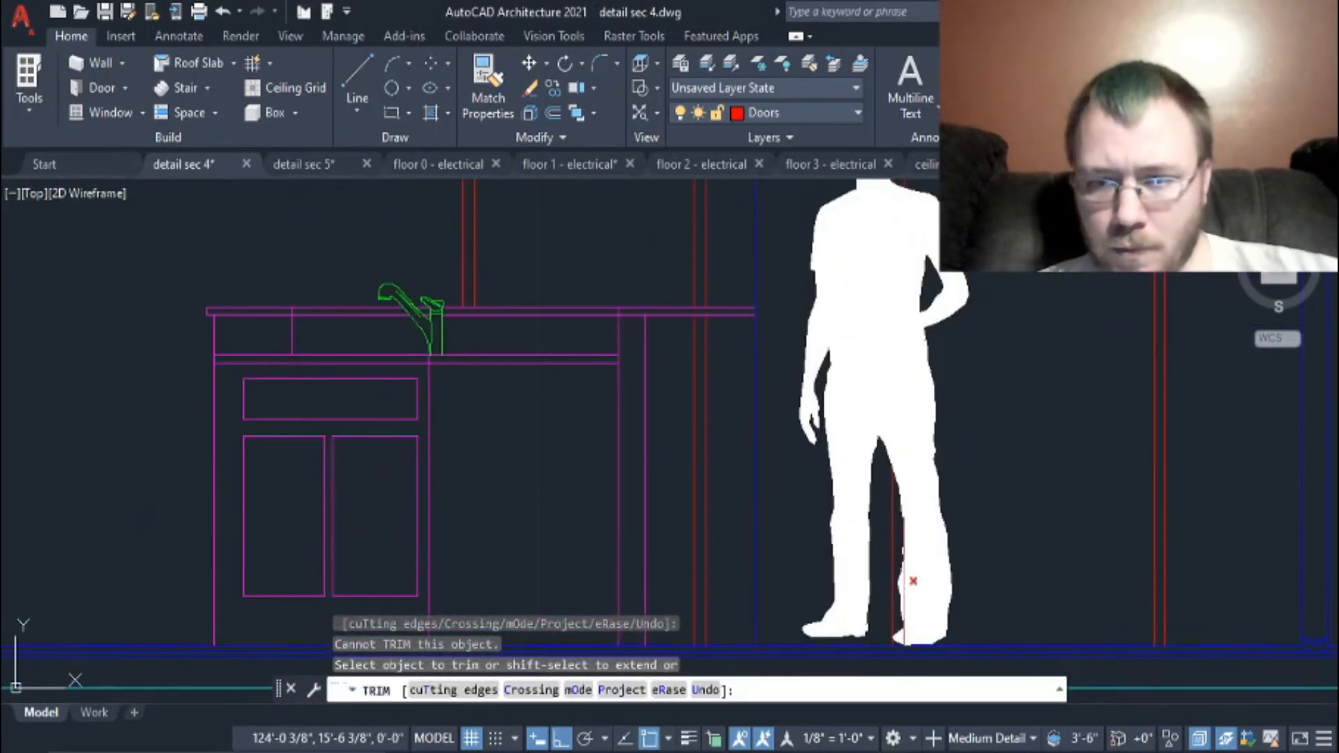
scroll(914, 547, "up", 6)
left_click(869, 558)
scroll(867, 562, "down", 6)
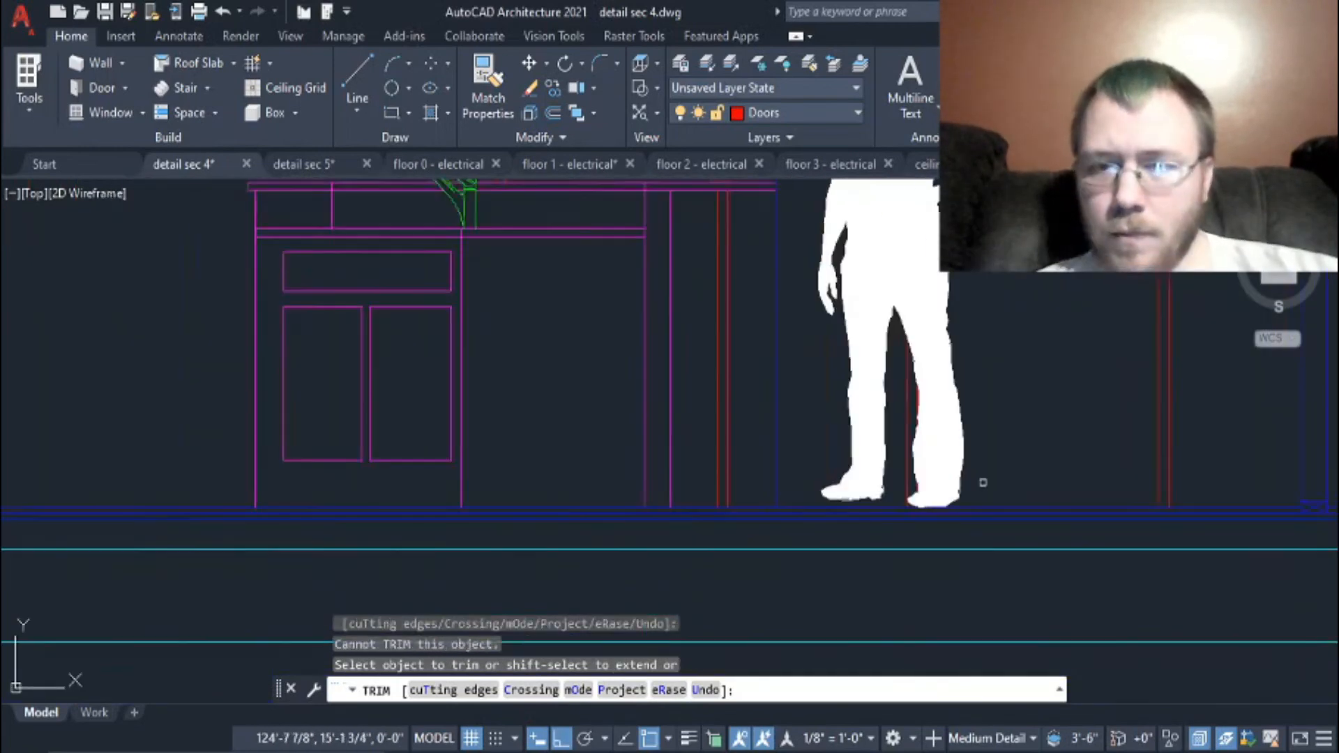
key("Escape")
Step: Draw a circle with a 2.5 diameter in the empty ground-floor room as a door knob
left_click(409, 89)
left_click(426, 115)
scroll(980, 516, "up", 3)
left_click(1093, 493)
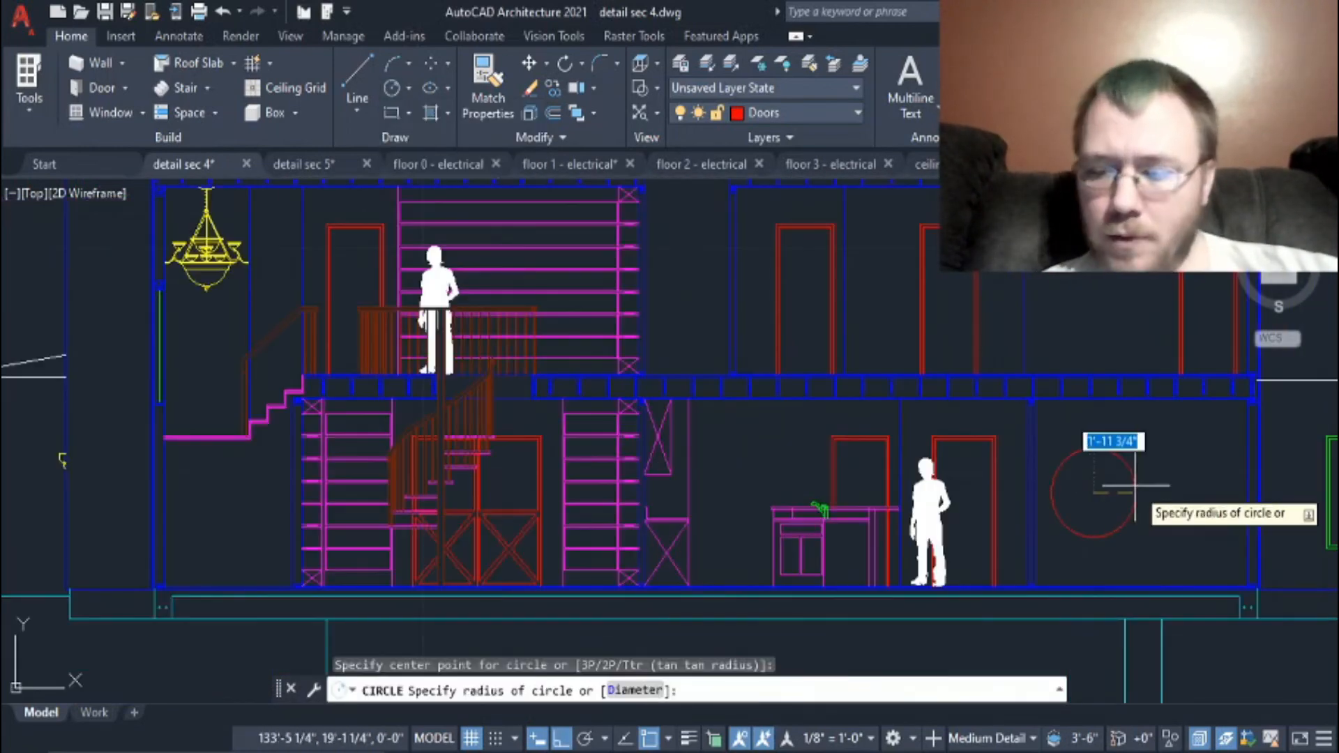
type("d")
key("Return")
type("2.5")
key("Return")
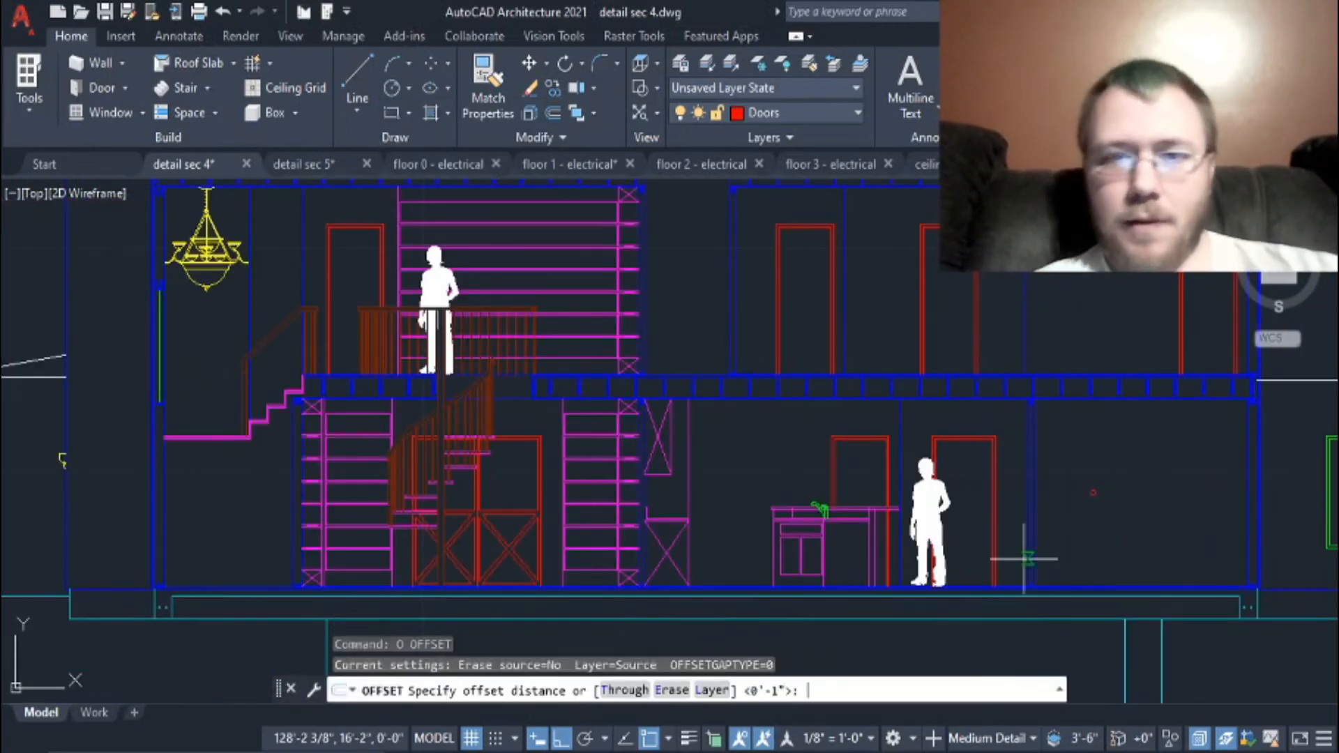
Step: Check the door layout around the kitchen in the floor 1 - electrical drawing and return to detail sec 4
left_click(568, 164)
scroll(748, 287, "up", 5)
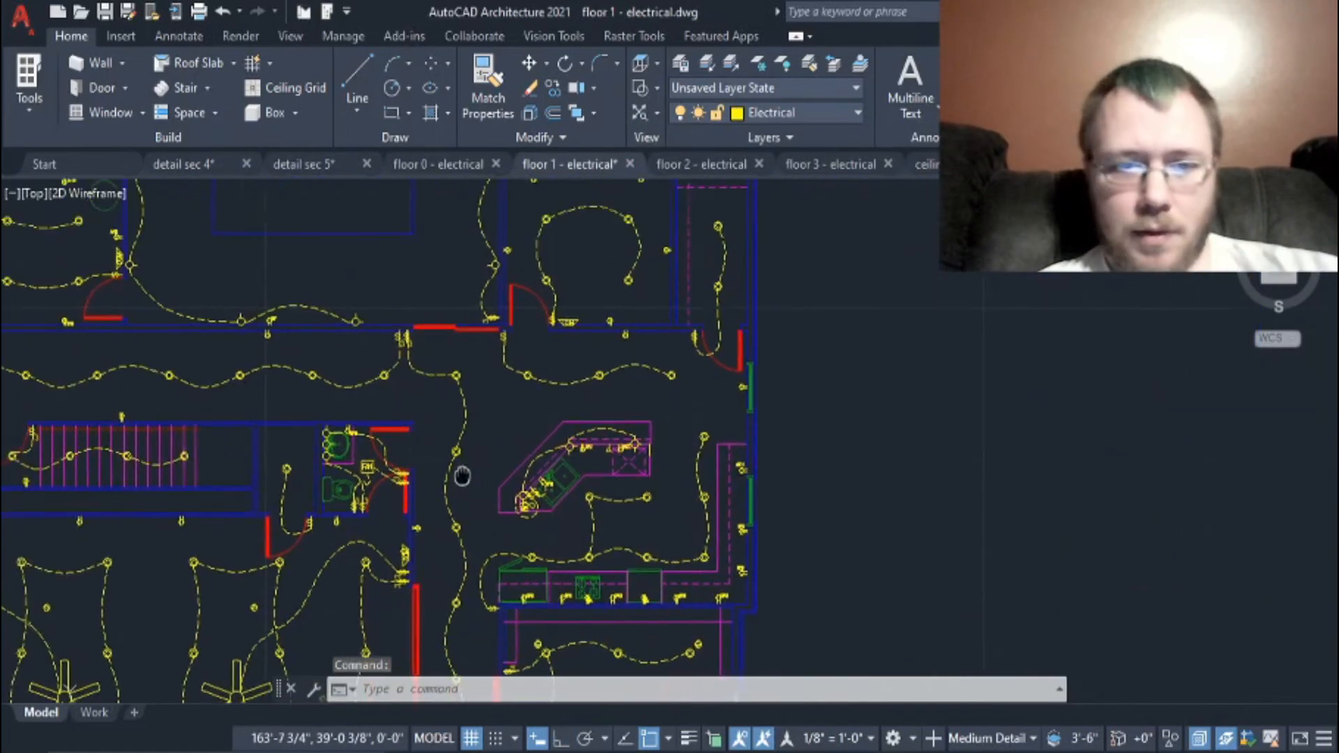
left_click(196, 164)
Step: Offset the ground-floor line 3' upward as a guide for the door knob height
scroll(875, 505, "up", 4)
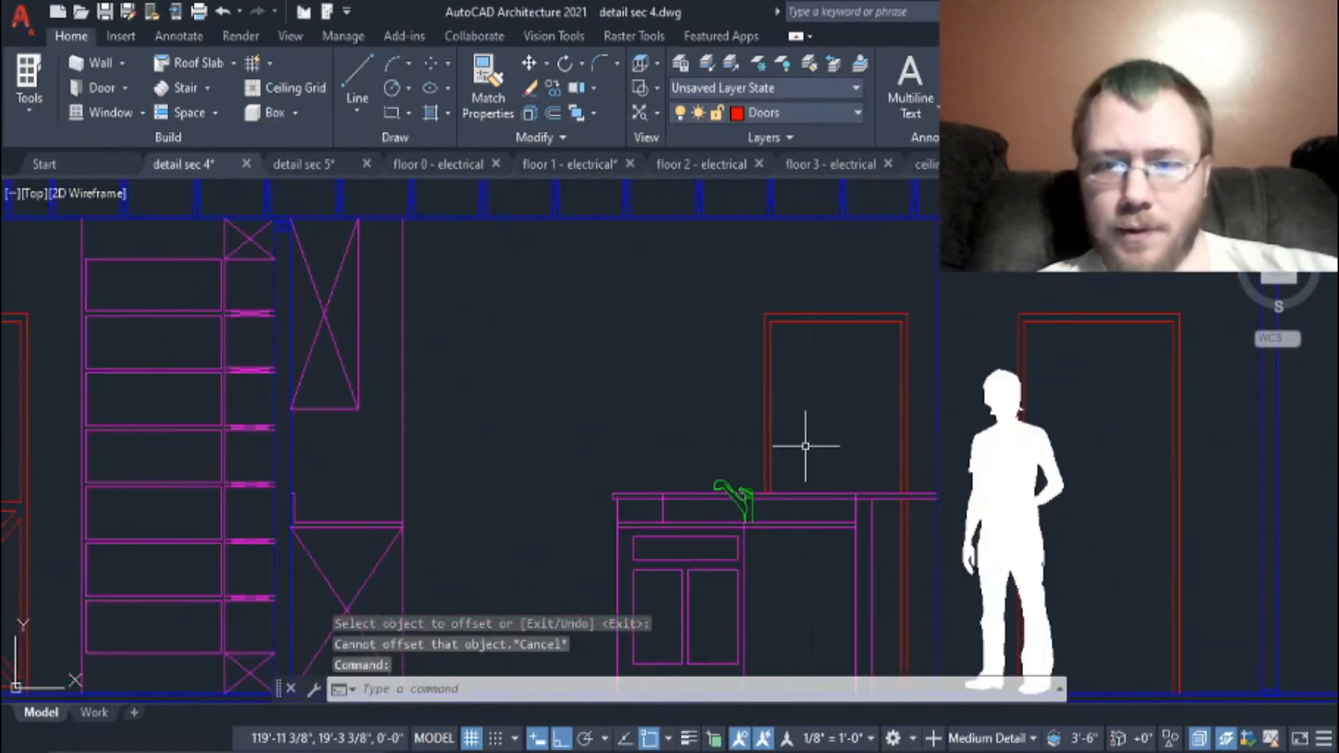
middle_click_drag(1114, 549, 1083, 439)
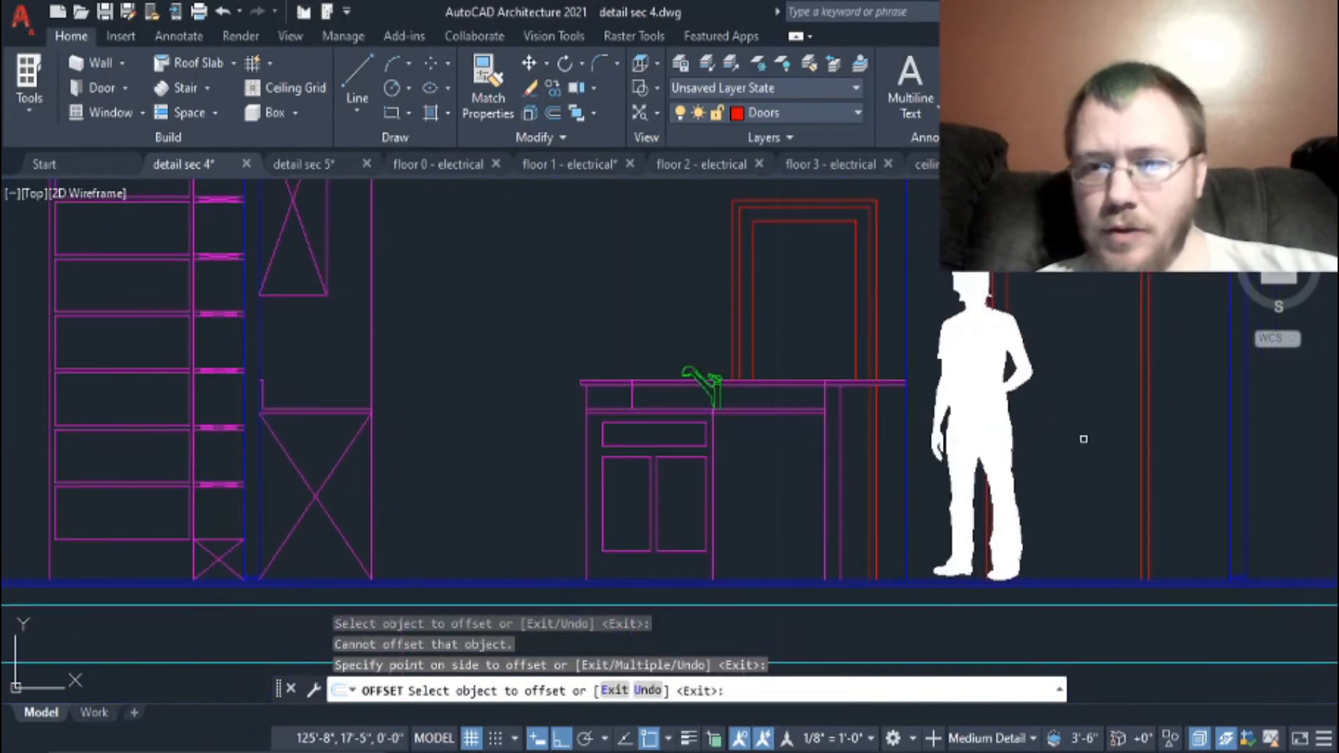
scroll(1080, 573, "up", 4)
left_click(1079, 589)
left_click(1065, 511)
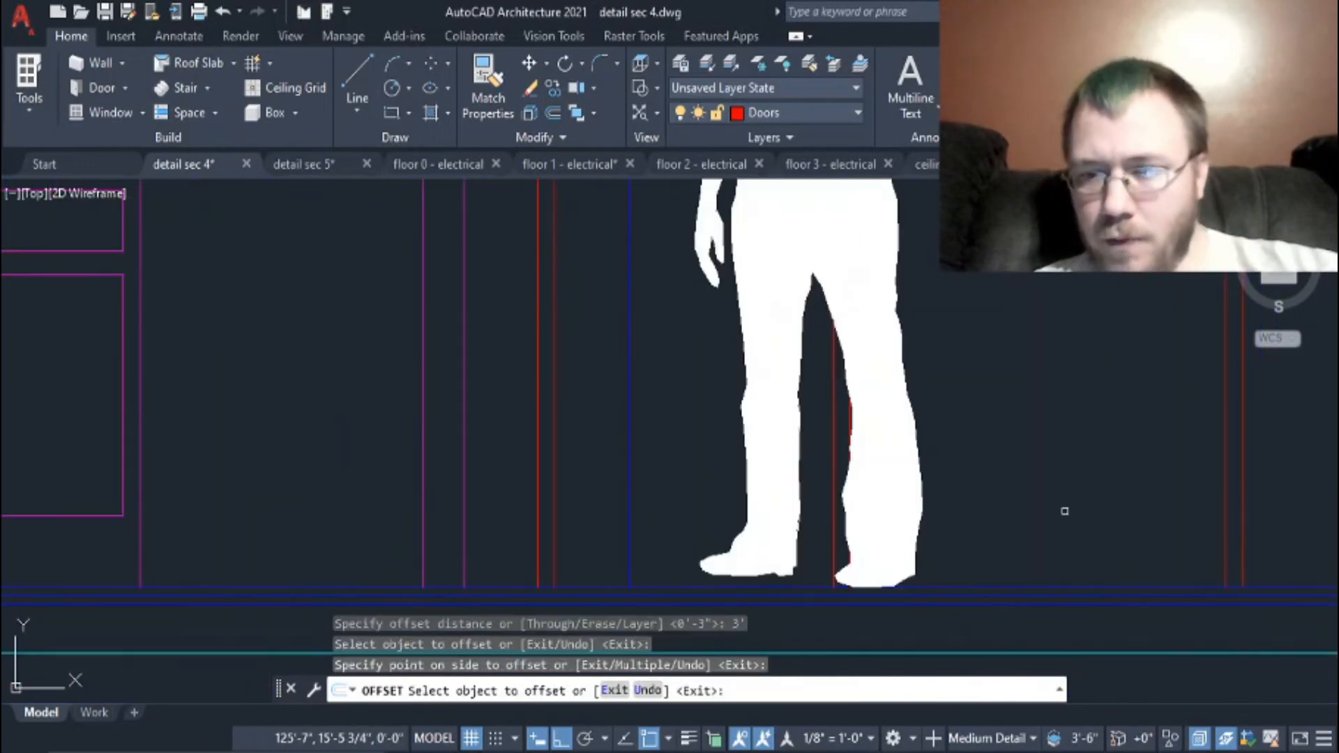
Step: Place a vertical guide line just inside the left jamb of the door behind the standing figure, reaching down to the floor
scroll(1064, 512, "down", 2)
middle_click_drag(1005, 381, 1003, 508)
left_click(953, 266)
middle_click_drag(953, 598, 946, 392)
left_click(946, 548)
key("Escape")
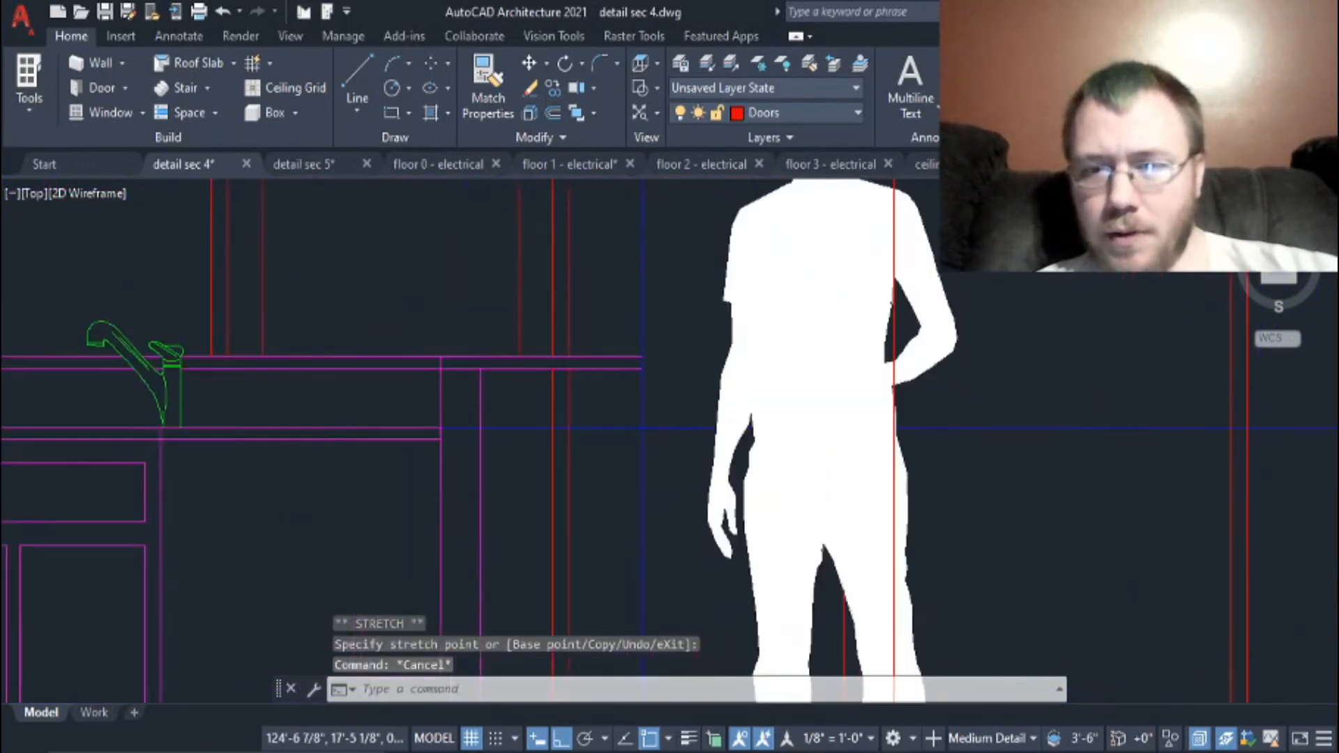
Step: Place the knob circle at the intersection of the horizontal and vertical guide lines beside the standing figure
scroll(837, 499, "down", 4)
left_click(1255, 458)
left_click(1176, 372)
key("ctrl+c")
left_click(1216, 403)
scroll(851, 465, "up", 5)
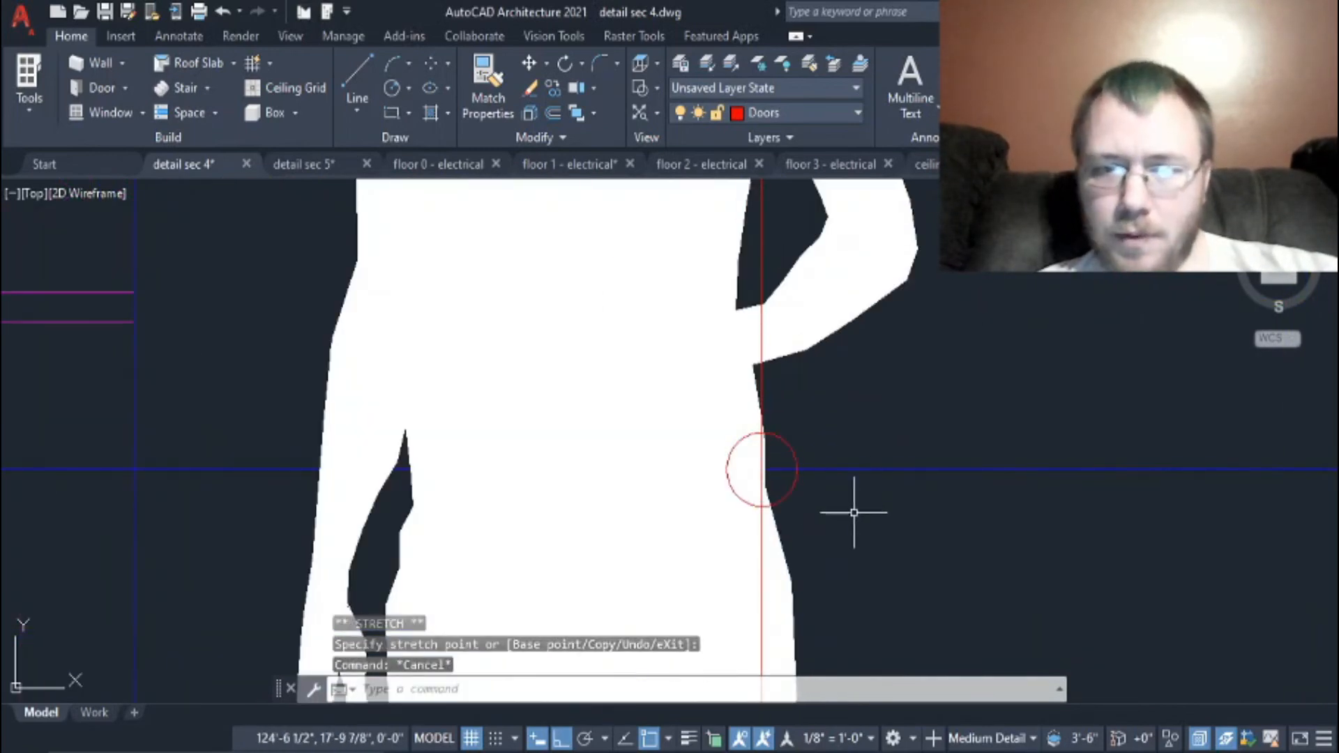
Step: Erase the leftover inner outline of the door behind the counter and clean up the knob guide lines
scroll(823, 516, "down", 5)
left_click(742, 399)
left_click(700, 361)
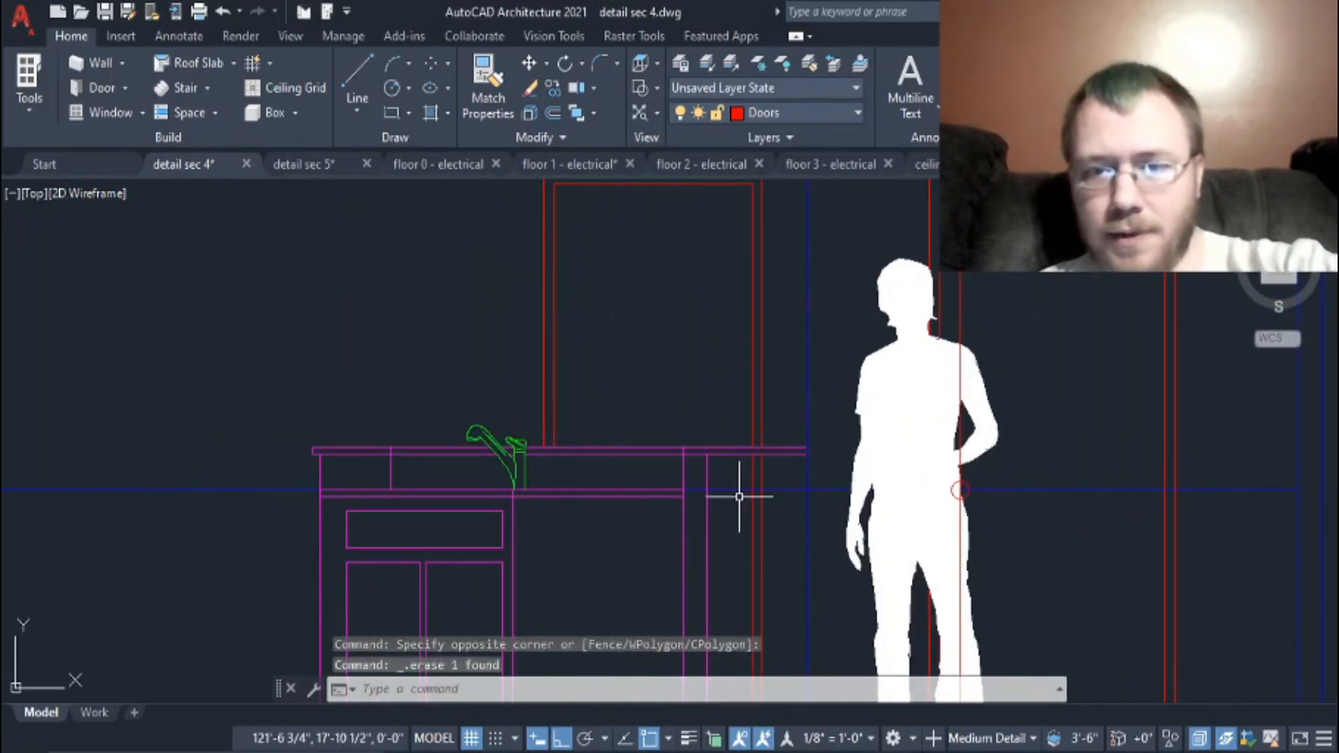
key("Return")
scroll(1059, 535, "down", 6)
key("Escape")
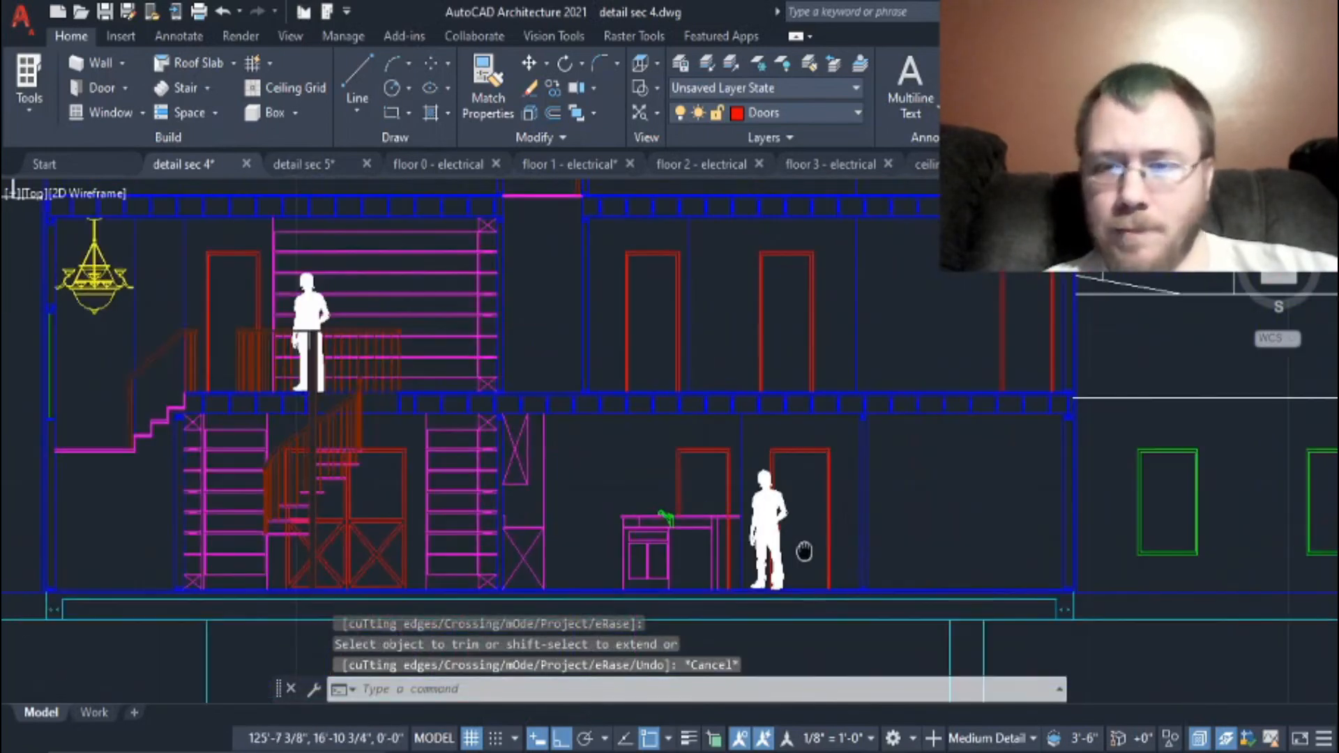
Step: Offset the upper-floor lines 3' upward at the right-hand doors and near the stair landing as knob height guides
scroll(771, 410, "up", 6)
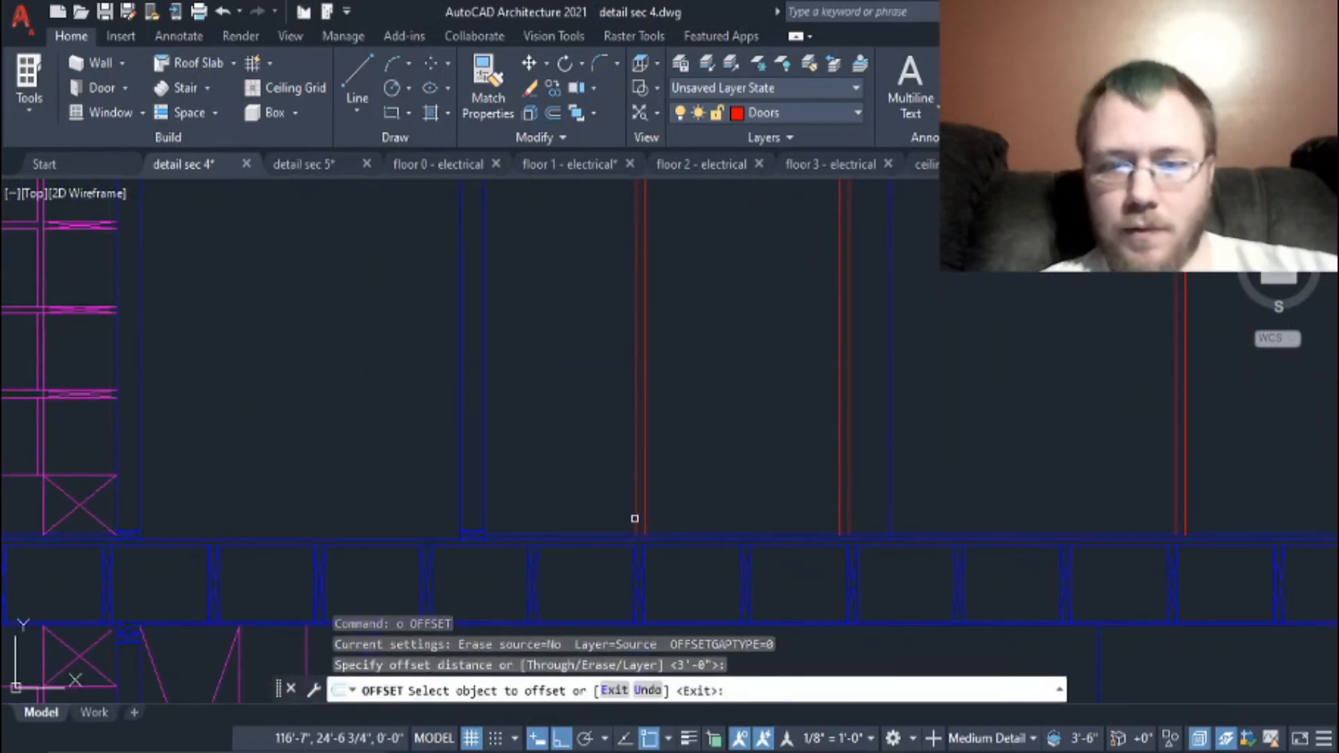
left_click(615, 535)
left_click(558, 468)
scroll(513, 421, "down", 4)
middle_click_drag(307, 449, 1016, 458)
scroll(569, 458, "up", 6)
left_click(481, 582)
left_click(475, 488)
scroll(524, 440, "down", 10)
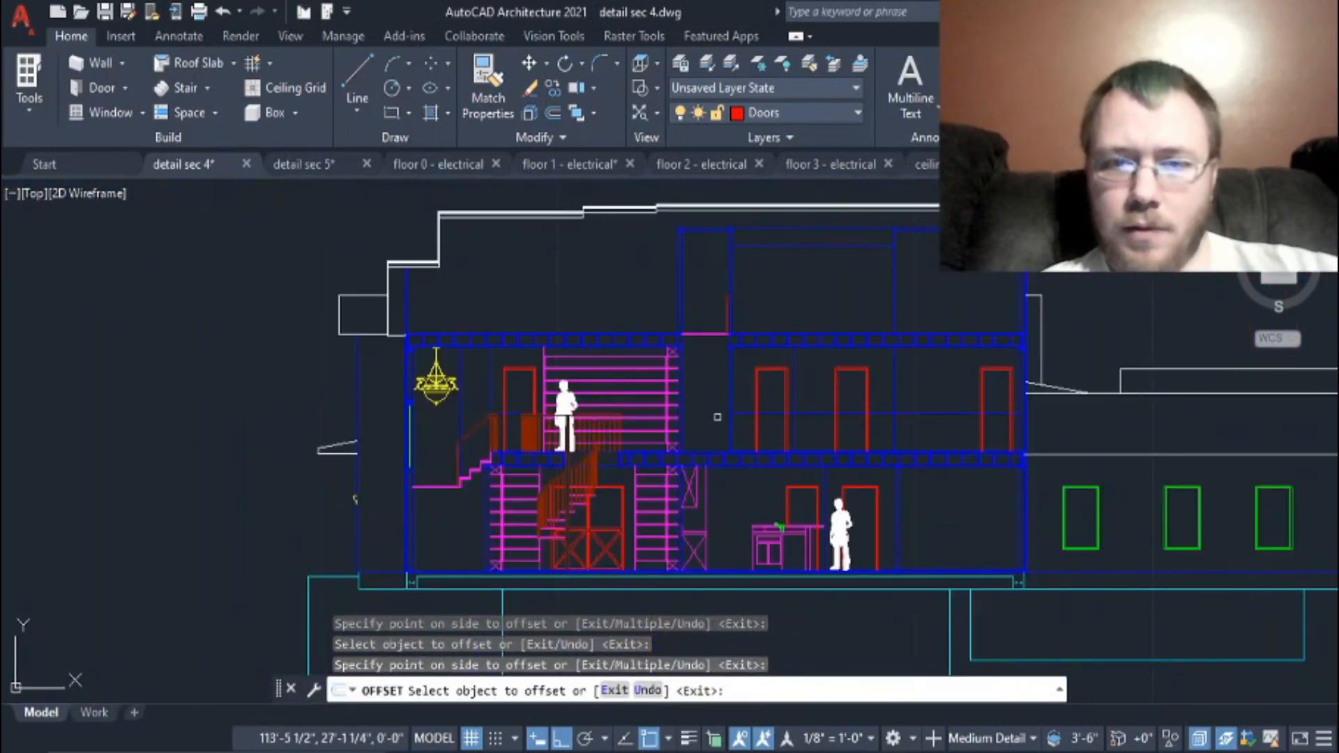
Step: Offset the middle upper-floor door's inner frame line 3" inward as a knob guide
scroll(717, 417, "up", 4)
key("Return")
type("o")
key("Return")
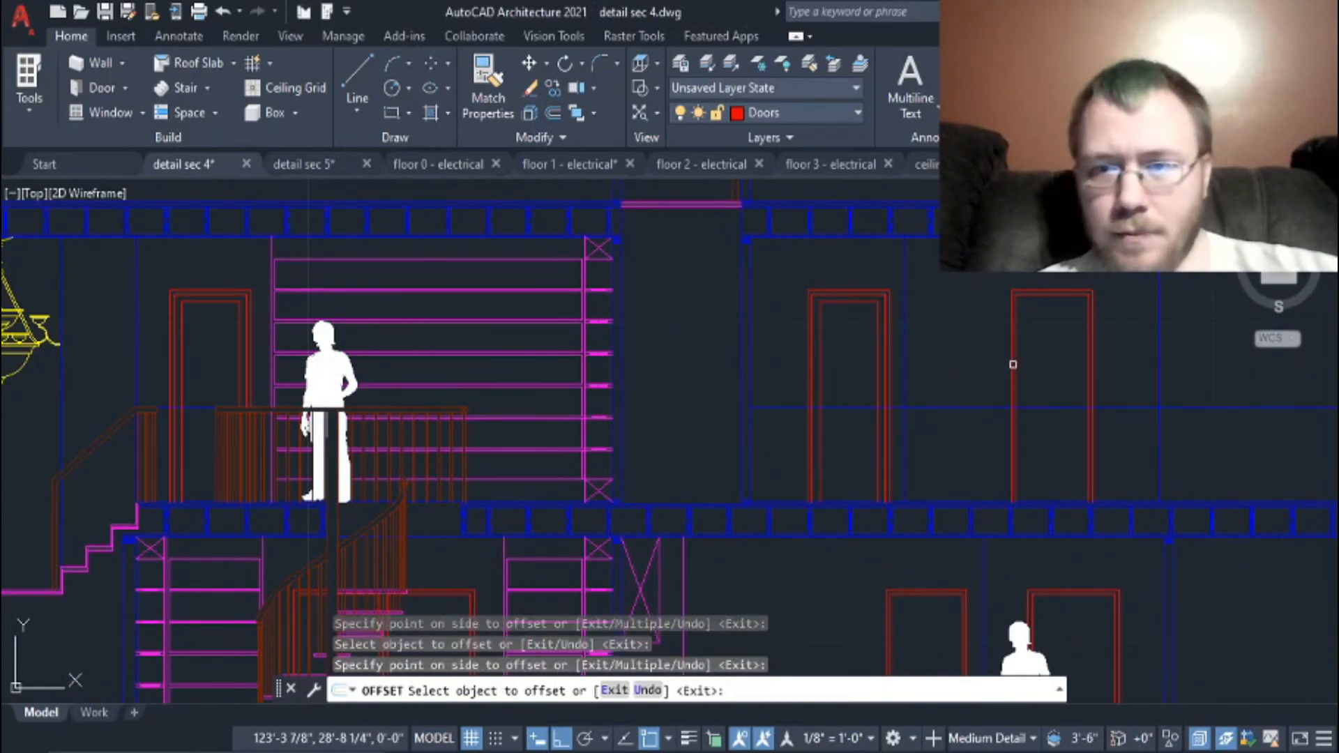
left_click(1014, 364)
left_click(1034, 377)
key("Escape")
Step: Offset the inner frame line of the upper-floor door nearest the exterior wall 3" inward as a knob guide
scroll(977, 481, "down", 2)
key("Return")
key("Return")
middle_click_drag(1247, 407, 1090, 403)
scroll(1090, 403, "up", 4)
left_click(1066, 411)
left_click(1067, 405)
left_click(500, 411)
key("Escape")
scroll(525, 410, "down", 4)
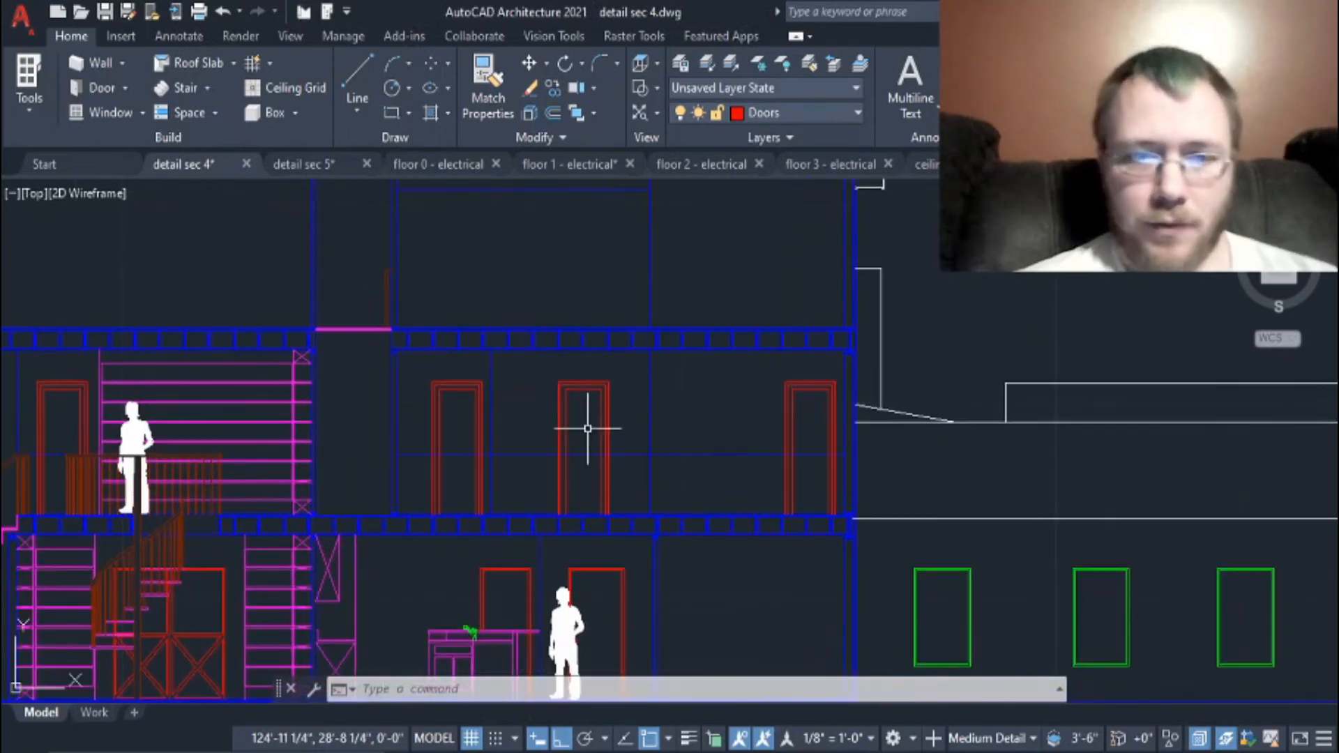
Step: Check the upper-floor door swings on the floor 2 electrical plan, then return to detail sec 4
left_click(701, 164)
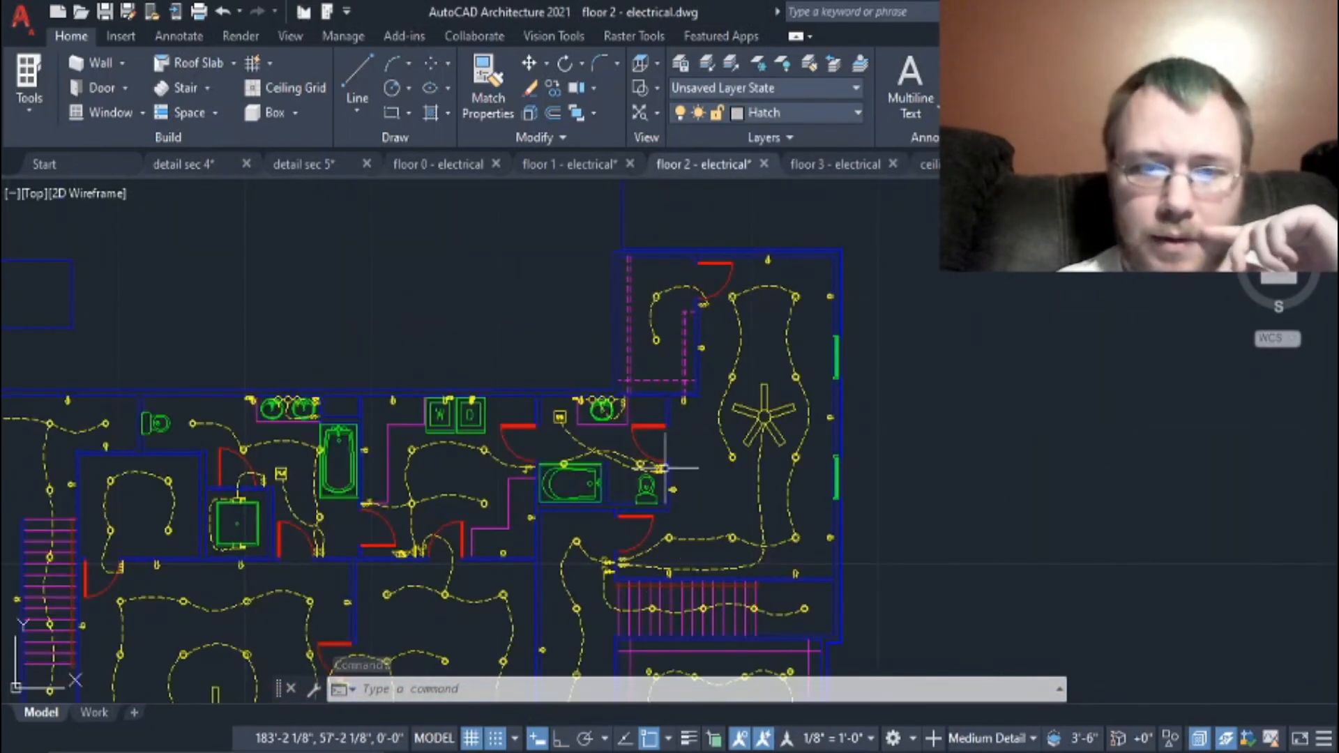
middle_click_drag(947, 588, 1023, 368)
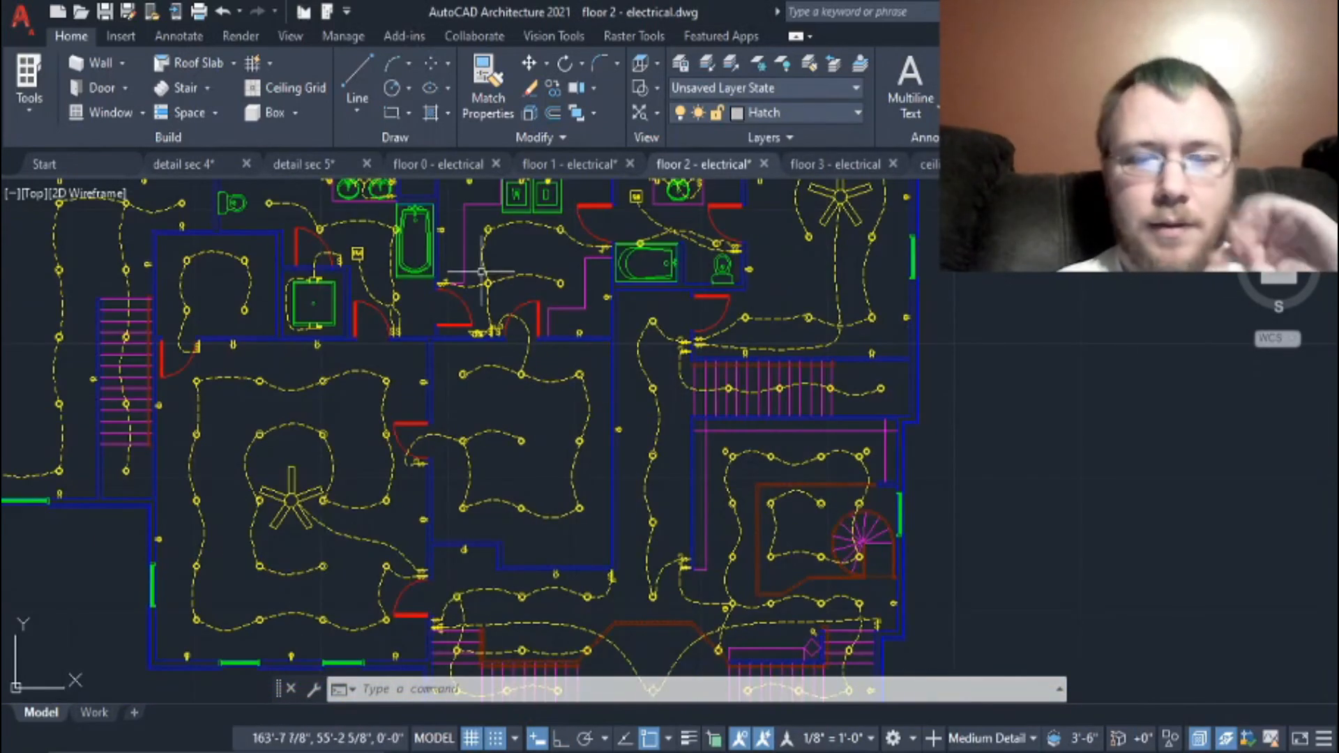
left_click(184, 164)
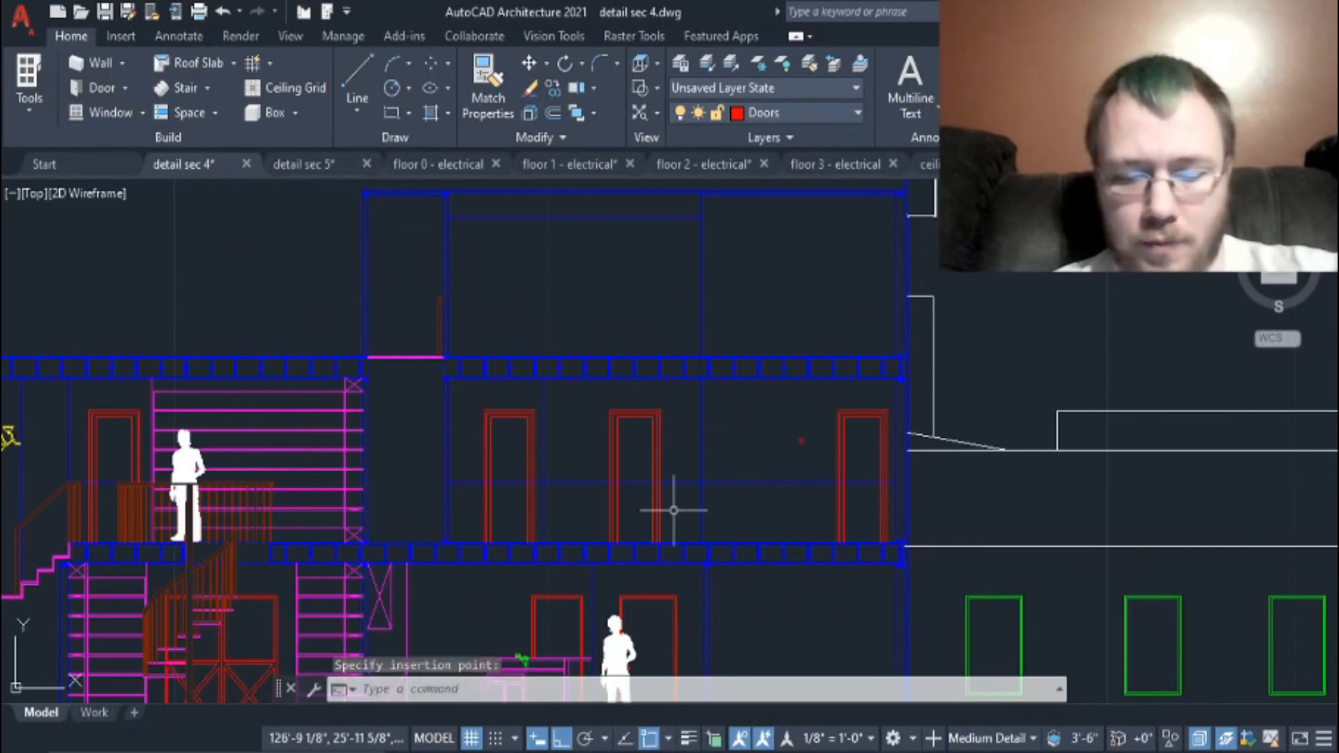
Step: Move the knob circle by its centre onto the intersection of the guides at the stair landing door
scroll(502, 465, "up", 8)
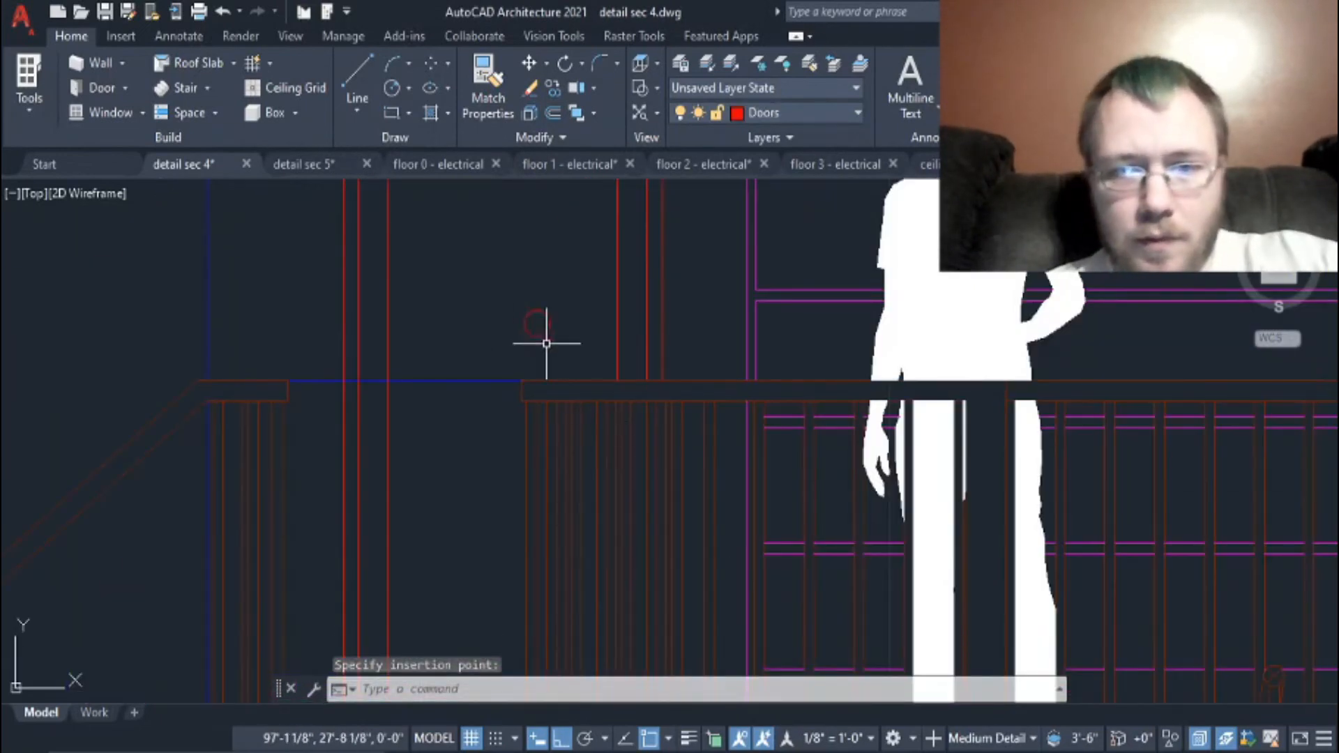
left_click(462, 380)
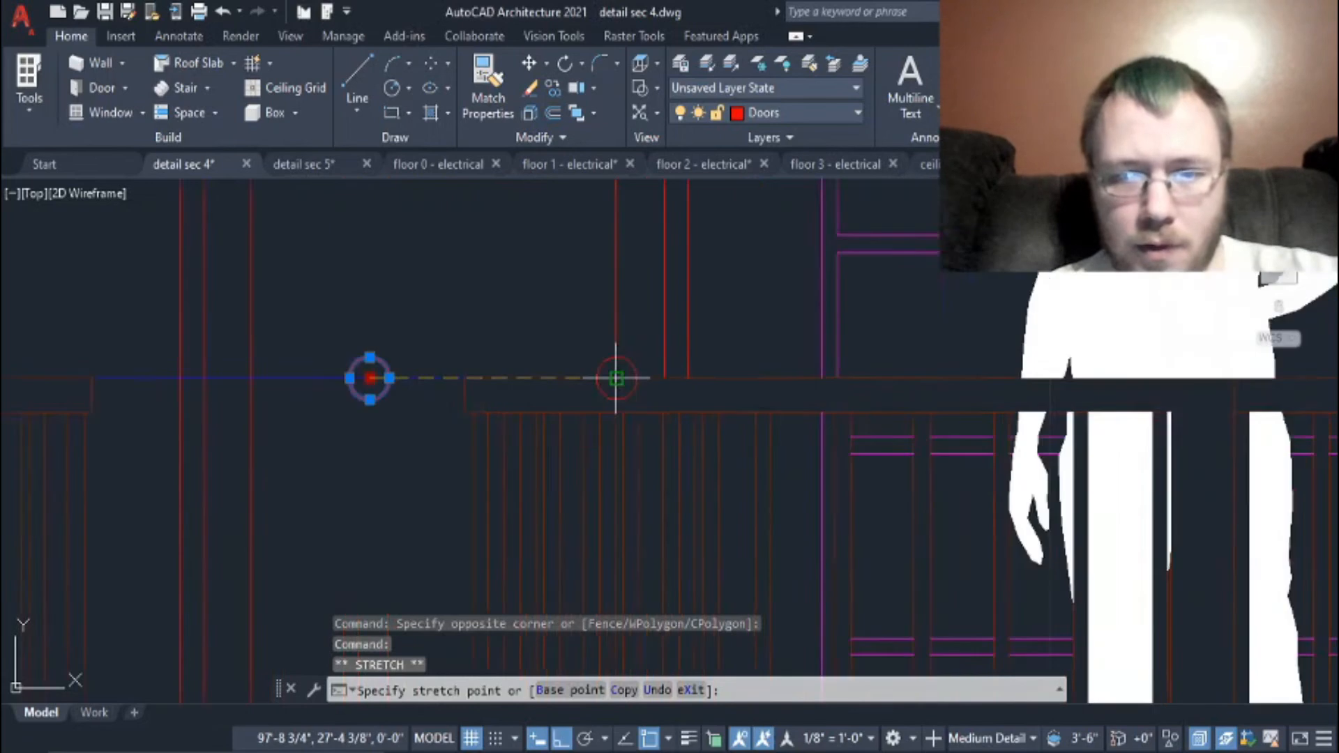
scroll(613, 372, "up", 5)
left_click(616, 360)
scroll(418, 423, "down", 5)
key("Escape")
Step: Erase the guide lines at the stair landing door and trim the part of its knob hidden by the railing
left_click(168, 383)
left_click(119, 459)
key("Delete")
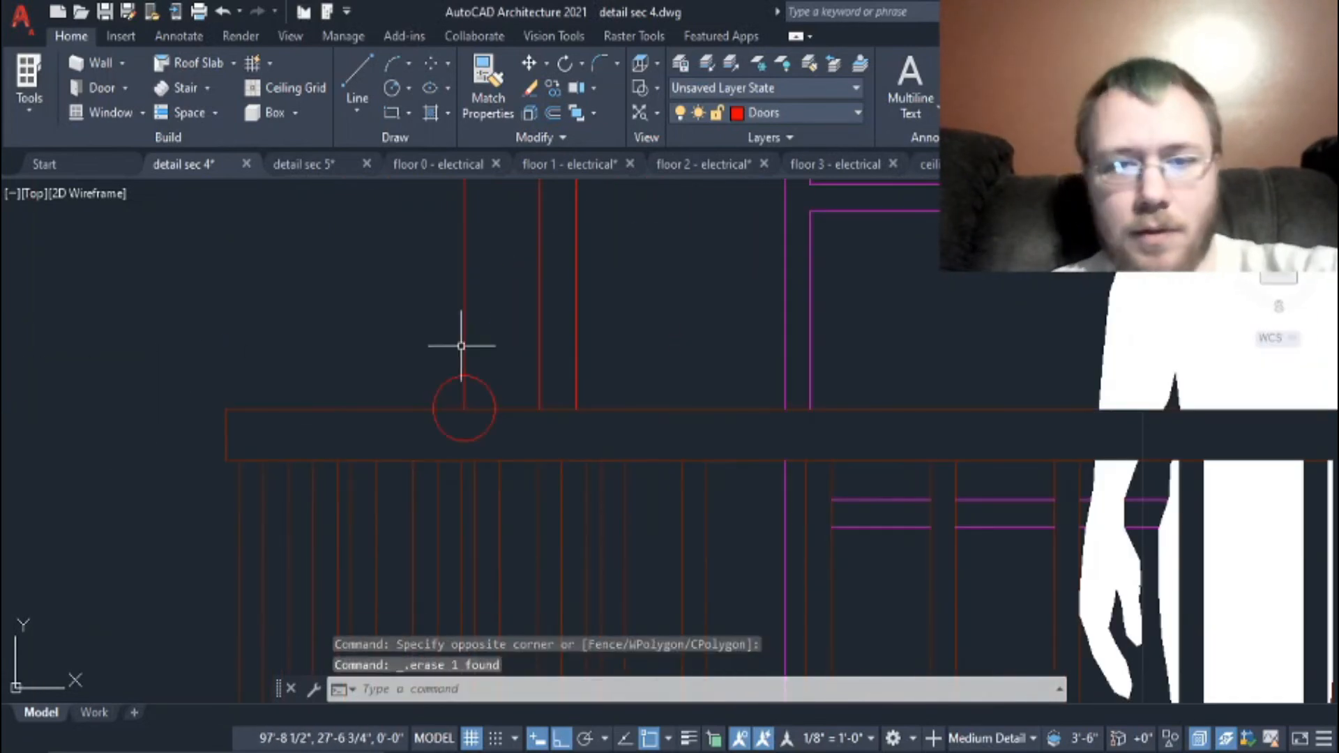
left_click(486, 426)
key("Escape")
key("Escape")
scroll(744, 440, "down", 9)
middle_click_drag(1309, 427, 774, 446)
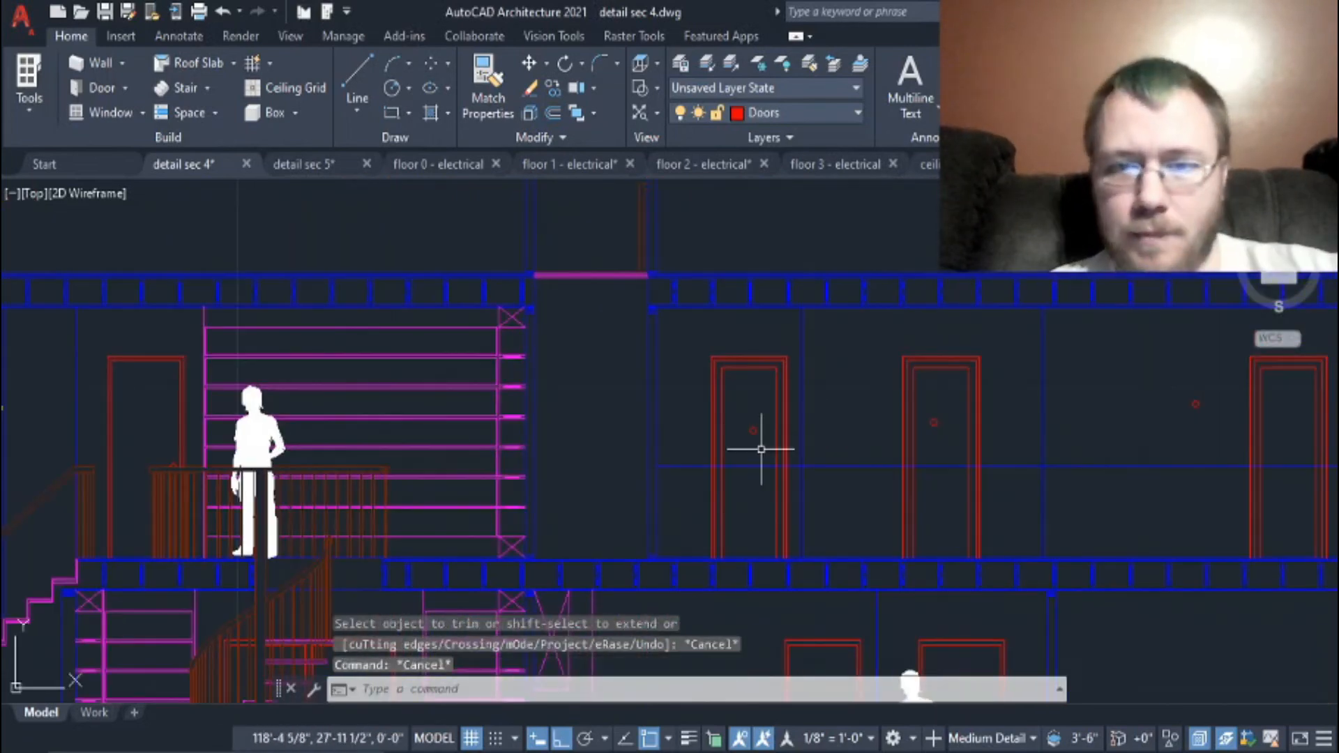
Step: Place the knob on the left guide intersection of the first upper-floor door past the shaft and erase its inner outline
scroll(783, 446, "up", 5)
left_click_drag(704, 413, 677, 440)
left_click(671, 434)
left_click(546, 580)
key("Delete")
scroll(550, 476, "down", 3)
Step: Finish the knobs on the other two upper-floor doors, erasing their inner outlines and the knob height guide
left_click(894, 501)
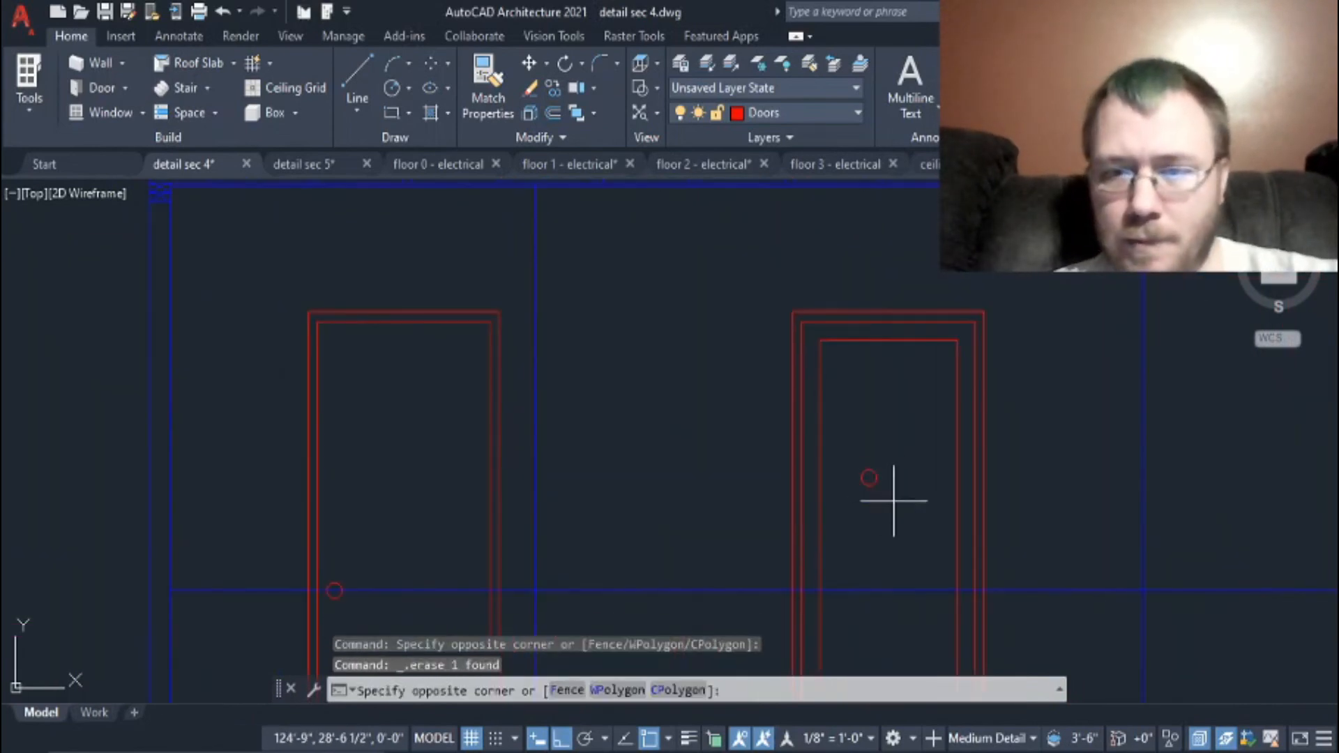
left_click(811, 511)
key("Delete")
middle_click_drag(1077, 483, 412, 401)
left_click(722, 381)
left_click(727, 365)
left_click(893, 525)
key("Escape")
key("Delete")
scroll(754, 520, "down", 5)
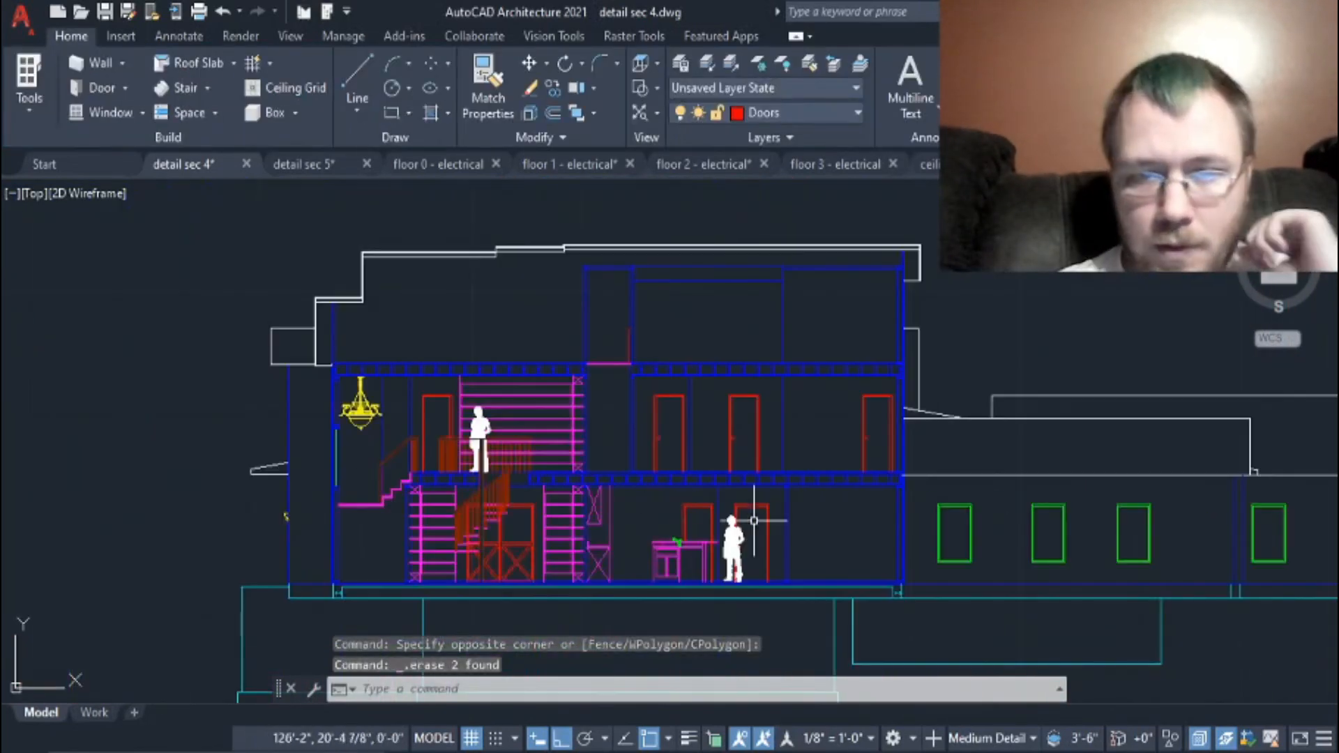
Step: Copy the kitchen island with its lighting from the floor 1 electrical plan and paste it below the section in detail sec 4
left_click(709, 166)
left_click(570, 164)
left_click(693, 320)
left_click(889, 488)
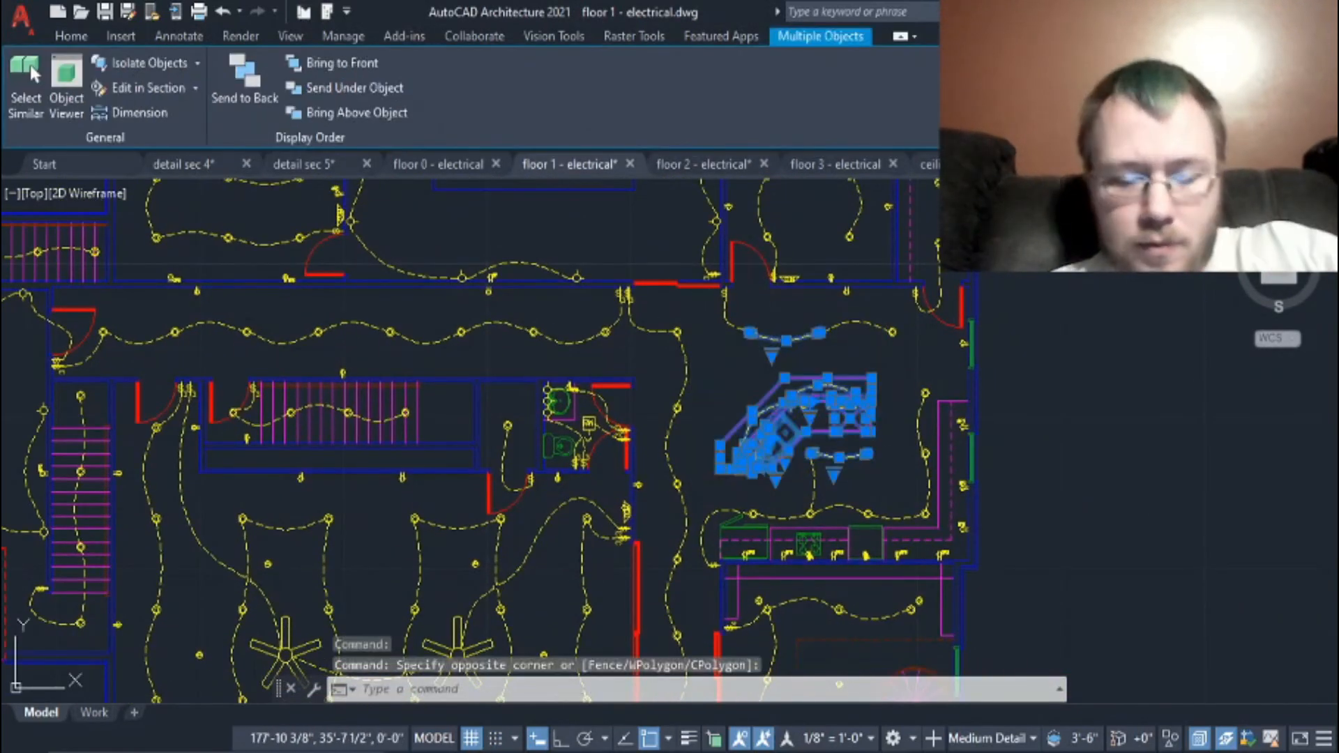
key("ctrl+c")
left_click(216, 165)
middle_click_drag(801, 592, 816, 203)
key("ctrl+v")
left_click(637, 587)
Step: Rotate the pasted island plan a quarter turn clockwise and erase the stray light runs beside it
left_click(851, 610)
left_click(551, 431)
type("r")
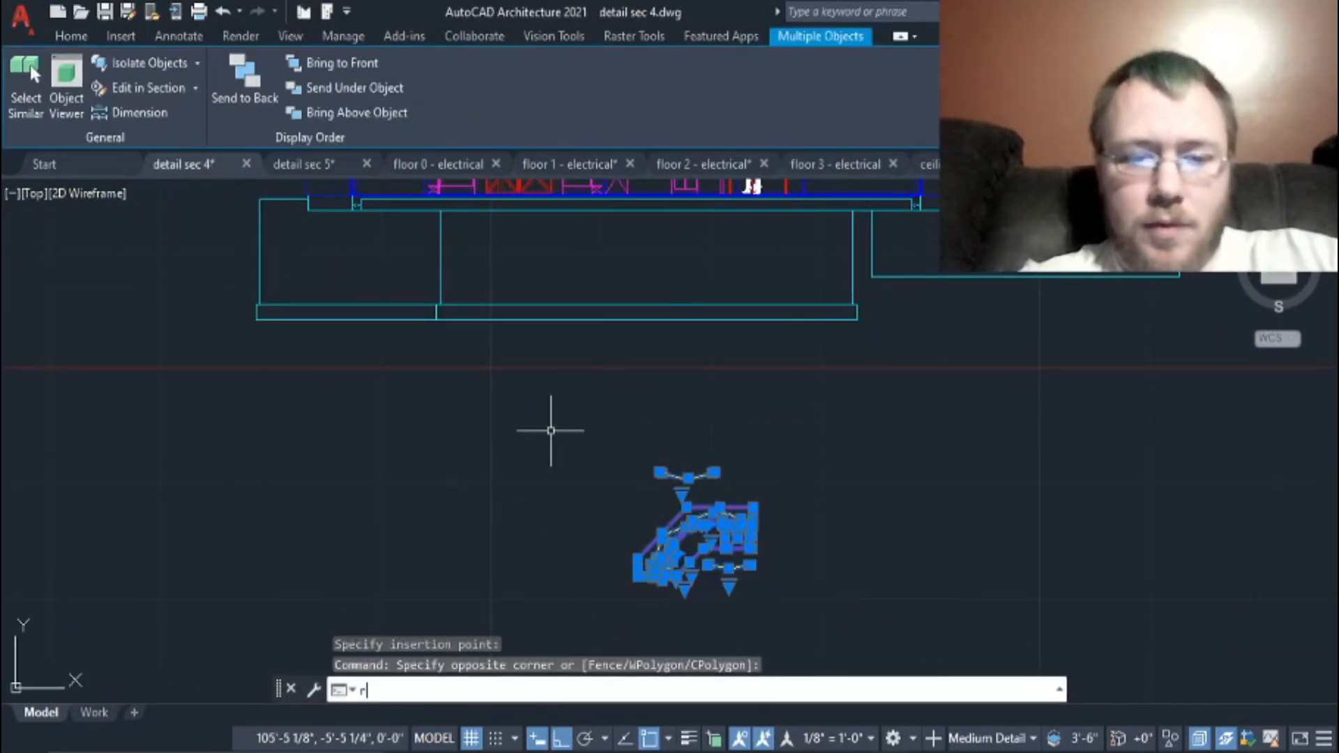
type("o")
key("Return")
middle_click_drag(582, 647, 631, 444)
key("Escape")
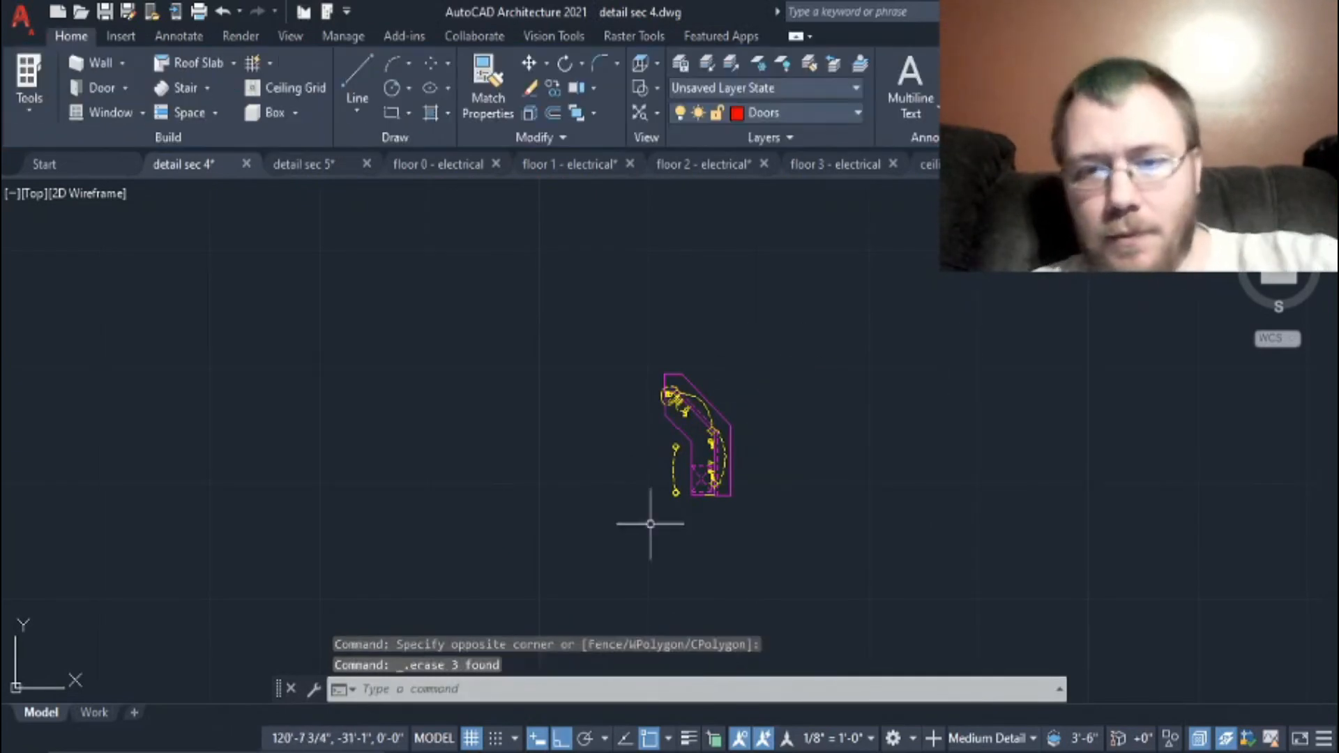
key("Delete")
left_click(612, 337)
type("m")
key("Return")
scroll(743, 429, "up", 4)
left_click(532, 397)
key("F8")
middle_click_drag(790, 374, 744, 558)
key("Escape")
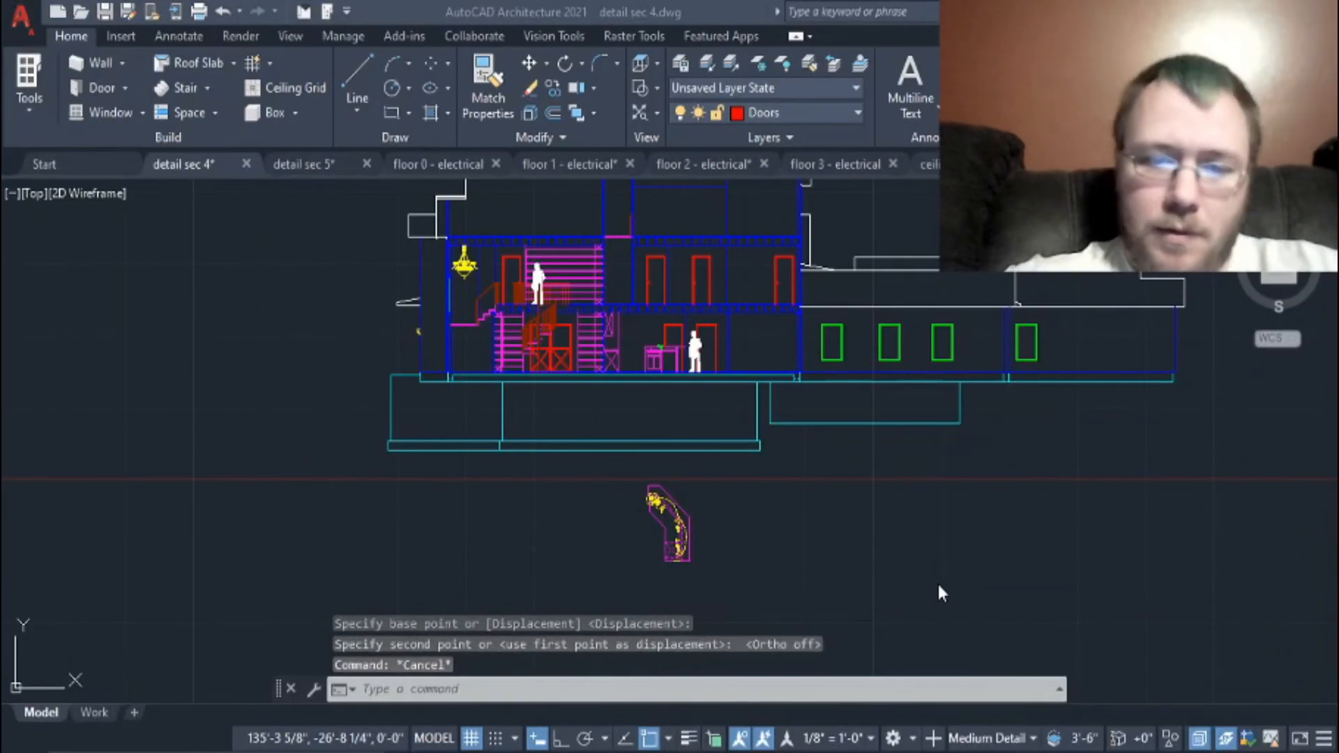
Step: Add a vertical construction line along the island plan's outer counter edge with an offset of 0
type("cons")
key("Return")
scroll(702, 567, "up", 7)
middle_click_drag(651, 475, 798, 573)
left_click(732, 457)
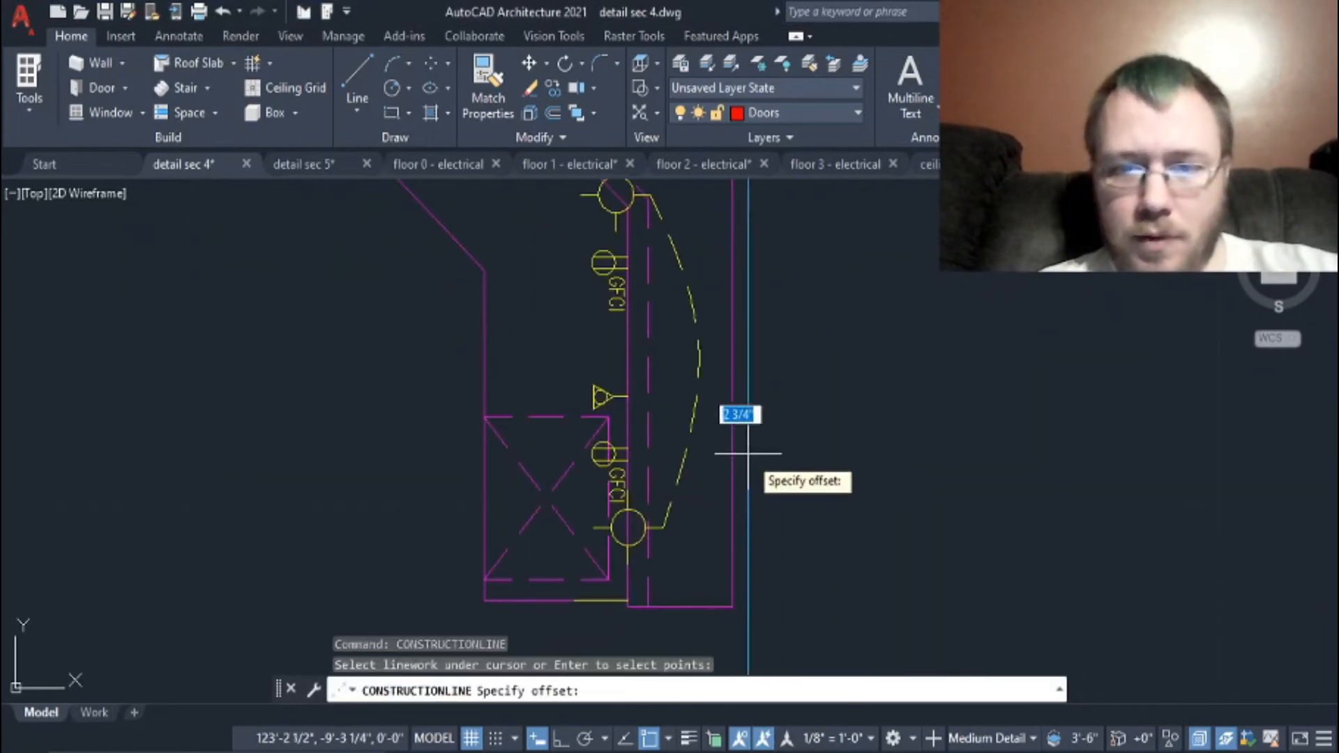
type("0")
key("Return")
Step: Add a vertical construction line along the island plan's inner vertical wall edge with an offset of 0
middle_click_drag(749, 454, 778, 533)
scroll(663, 607, "up", 4)
left_click(703, 488)
type("0")
key("Return")
middle_click_drag(713, 486, 727, 656)
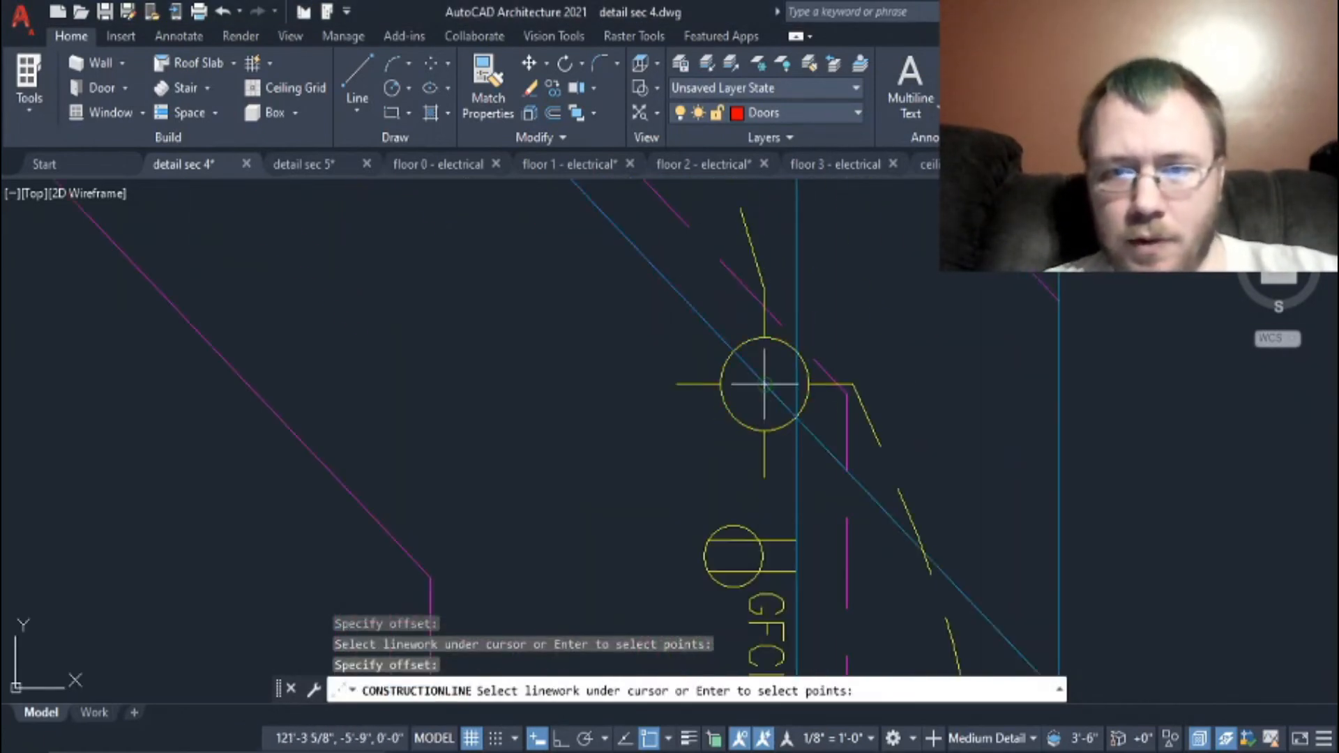
Step: Add vertical construction lines through the centres of the two upper lights on the island plan
scroll(542, 433, "down", 6)
scroll(392, 253, "up", 6)
left_click(655, 332)
scroll(1071, 551, "down", 8)
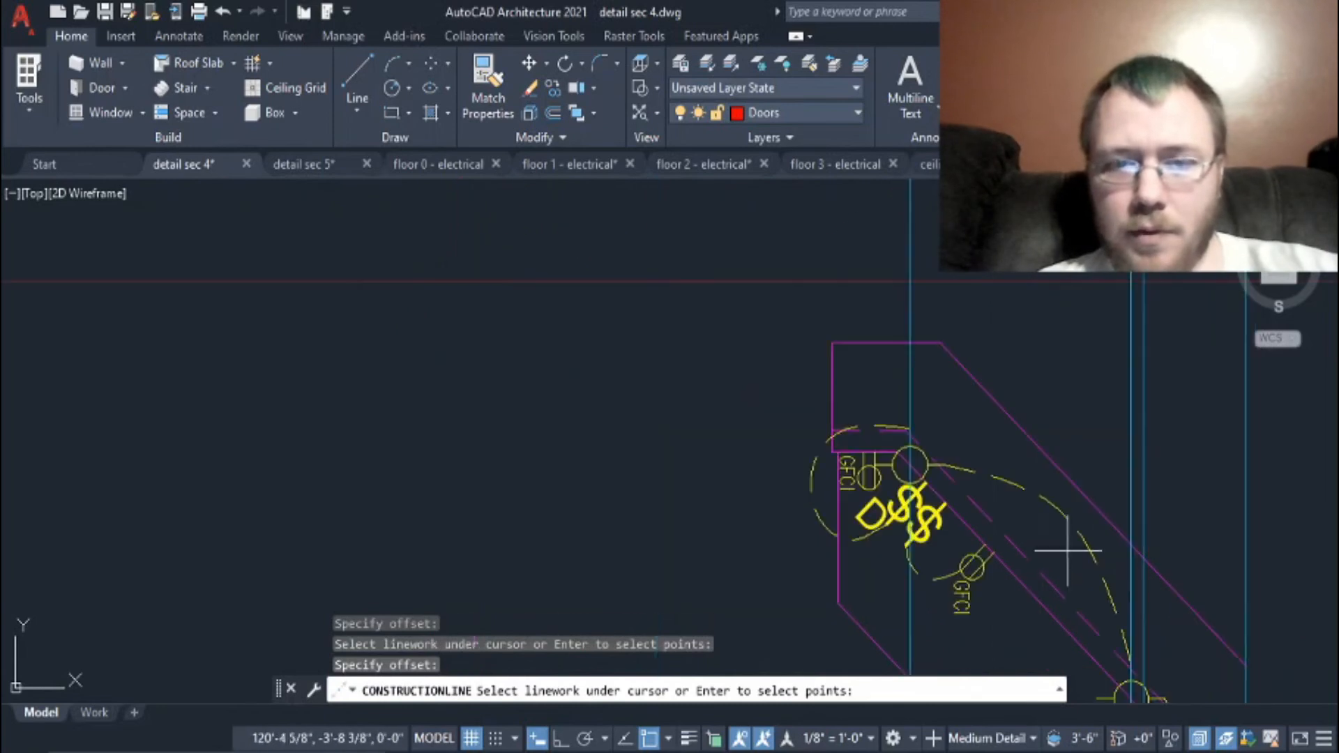
middle_click_drag(1070, 550, 975, 381)
key("Escape")
Step: Move the island plan and its construction lines so the outer edge line meets the end of the countertop in the section
left_click(1144, 638)
left_click(826, 291)
scroll(825, 290, "down", 3)
middle_click_drag(825, 290, 718, 656)
type("m")
key("Return")
scroll(851, 380, "up", 8)
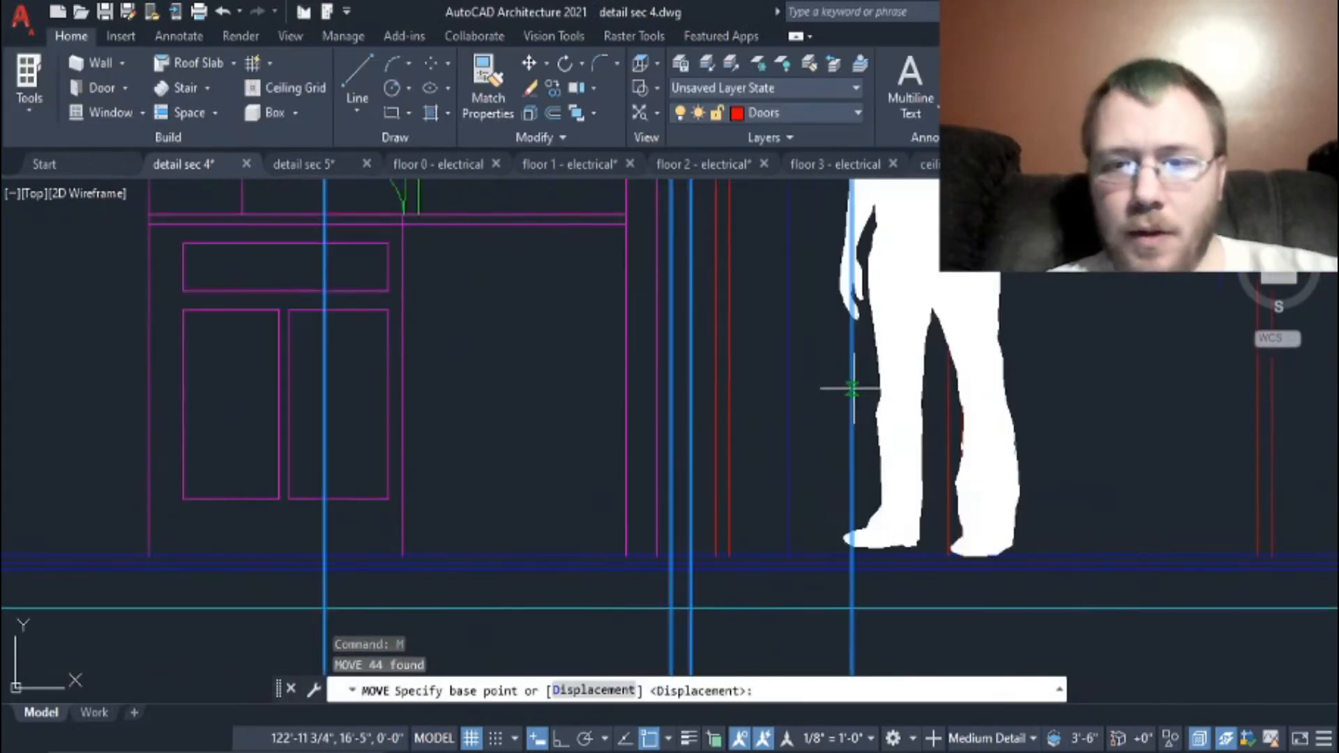
middle_click_drag(851, 389, 834, 591)
scroll(832, 314, "up", 4)
left_click(828, 362)
left_click(668, 412)
scroll(711, 468, "down", 5)
scroll(554, 457, "down", 10)
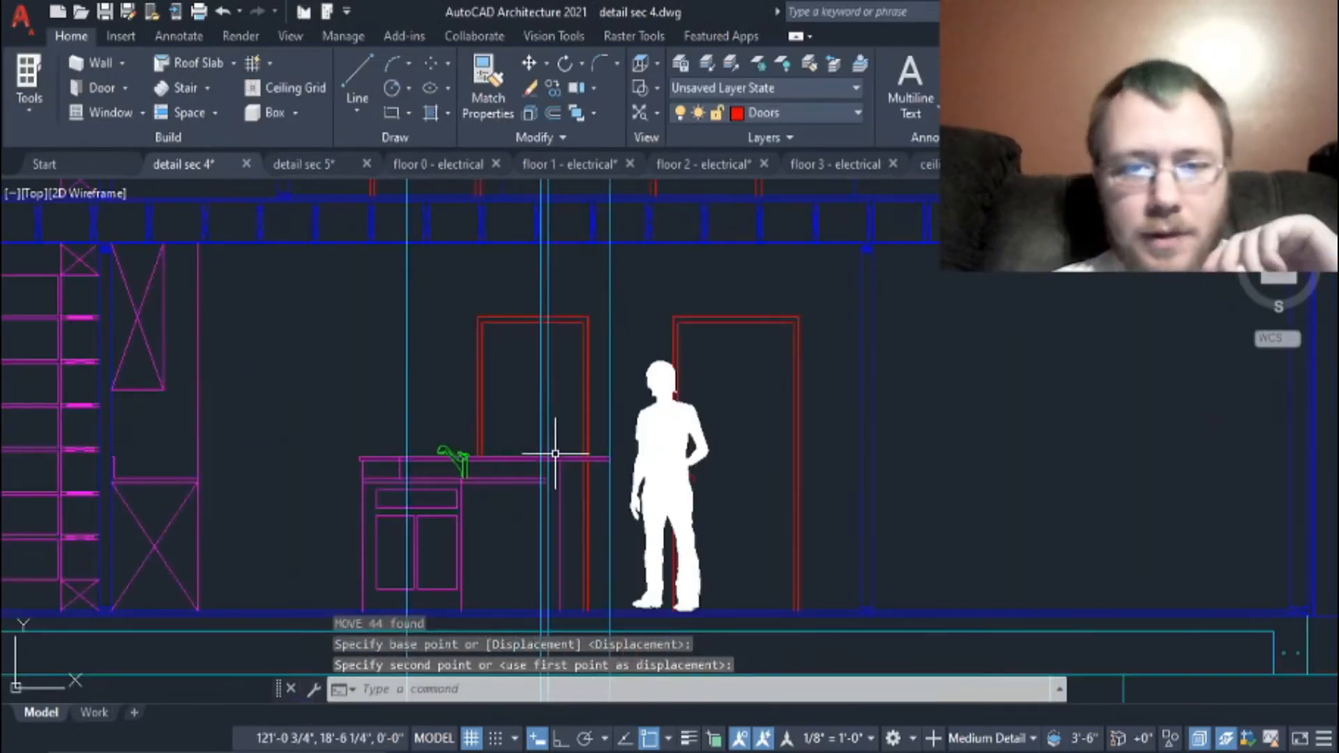
Step: Erase the island plan copy below the section, keeping the vertical construction lines
middle_click_drag(555, 642, 689, 329)
scroll(689, 329, "up", 10)
scroll(595, 197, "down", 5)
middle_click_drag(624, 243, 705, 543)
mouse_move(820, 534)
middle_mouse_down()
mouse_move(804, 471)
mouse_move(906, 660)
middle_mouse_up()
scroll(805, 469, "down", 2)
left_click(595, 308)
left_click(844, 636)
key("Delete")
scroll(885, 593, "down", 4)
middle_click_drag(544, 460, 464, 551)
Step: Open detail sec 2 and copy one of the pendant lights above the kitchen counter
left_click(43, 164)
left_click(583, 466)
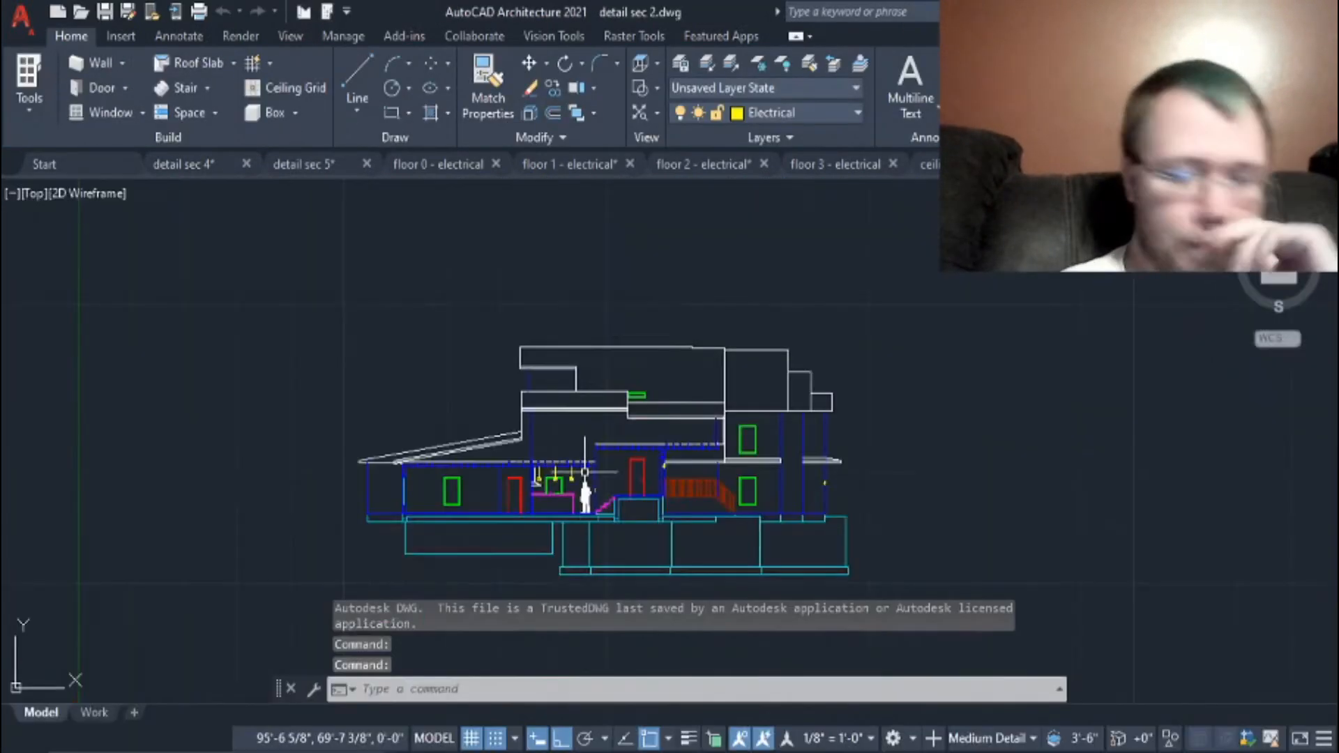
scroll(587, 460, "up", 8)
left_click(520, 547)
left_click(458, 467)
key("ctrl+c")
Step: Close detail sec 2 without saving and paste the pendant into the empty ground-floor room of detail sec 4
left_click(1143, 164)
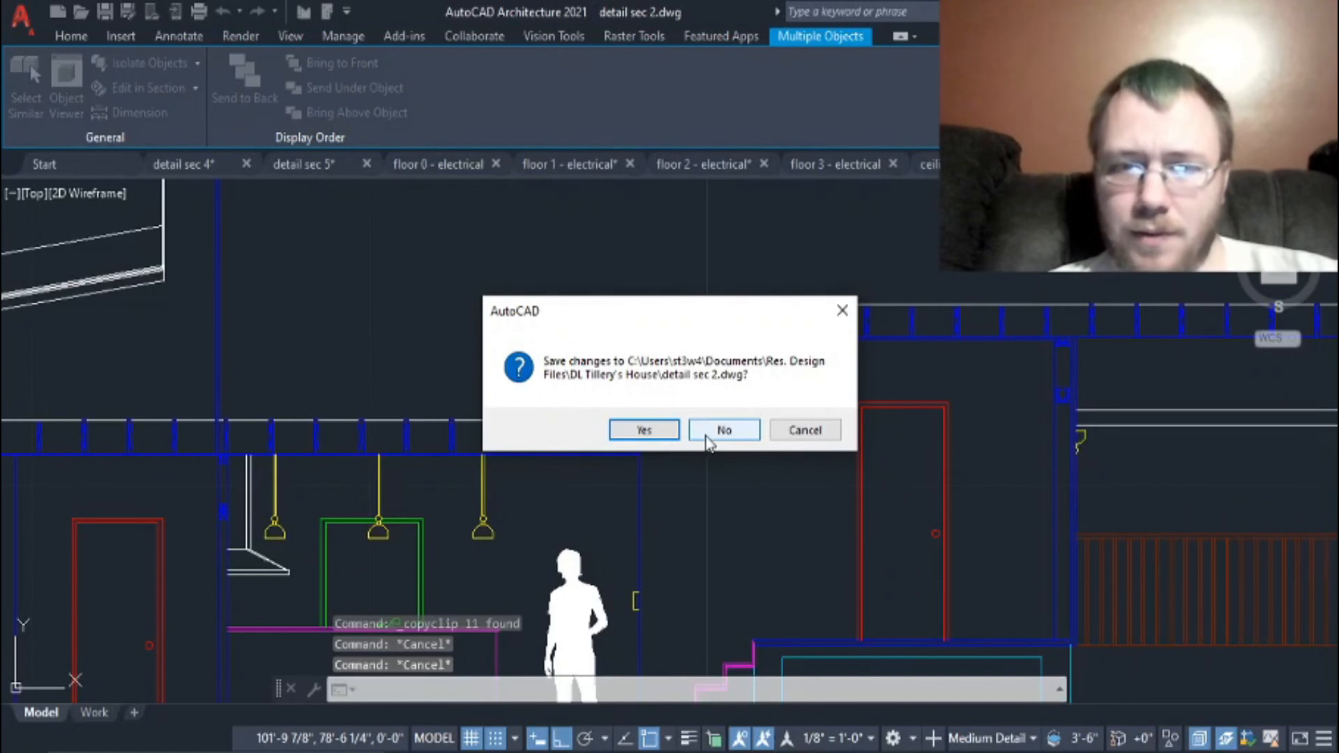
left_click(724, 431)
left_click(183, 164)
scroll(707, 466, "up", 4)
key("ctrl+v")
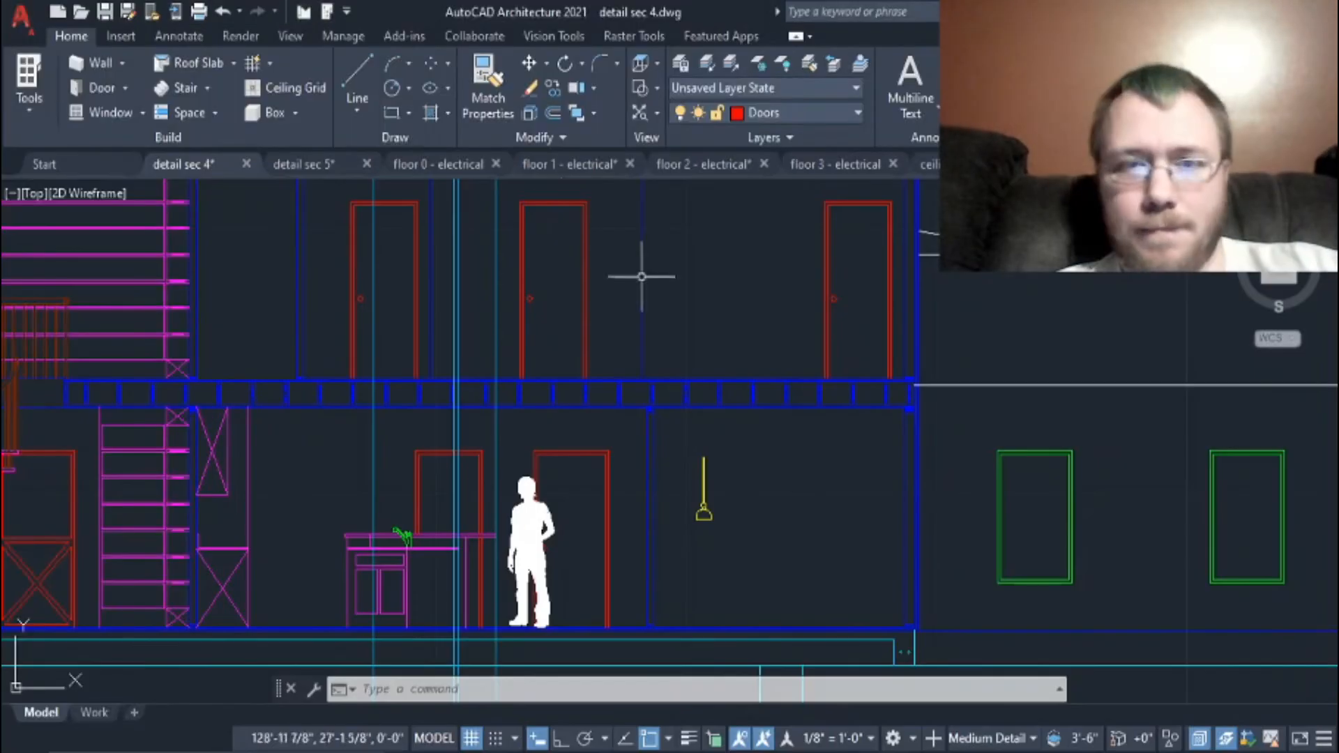
Step: Make Electrical the current layer
scroll(642, 275, "up", 3)
type("l")
key("Return")
left_click(802, 112)
left_click(812, 389)
key("Escape")
key("Escape")
Step: Draw a 19.5" horizontal line beside the pasted pendant light
type("l")
key("Return")
left_click(710, 454)
key("F8")
type("1")
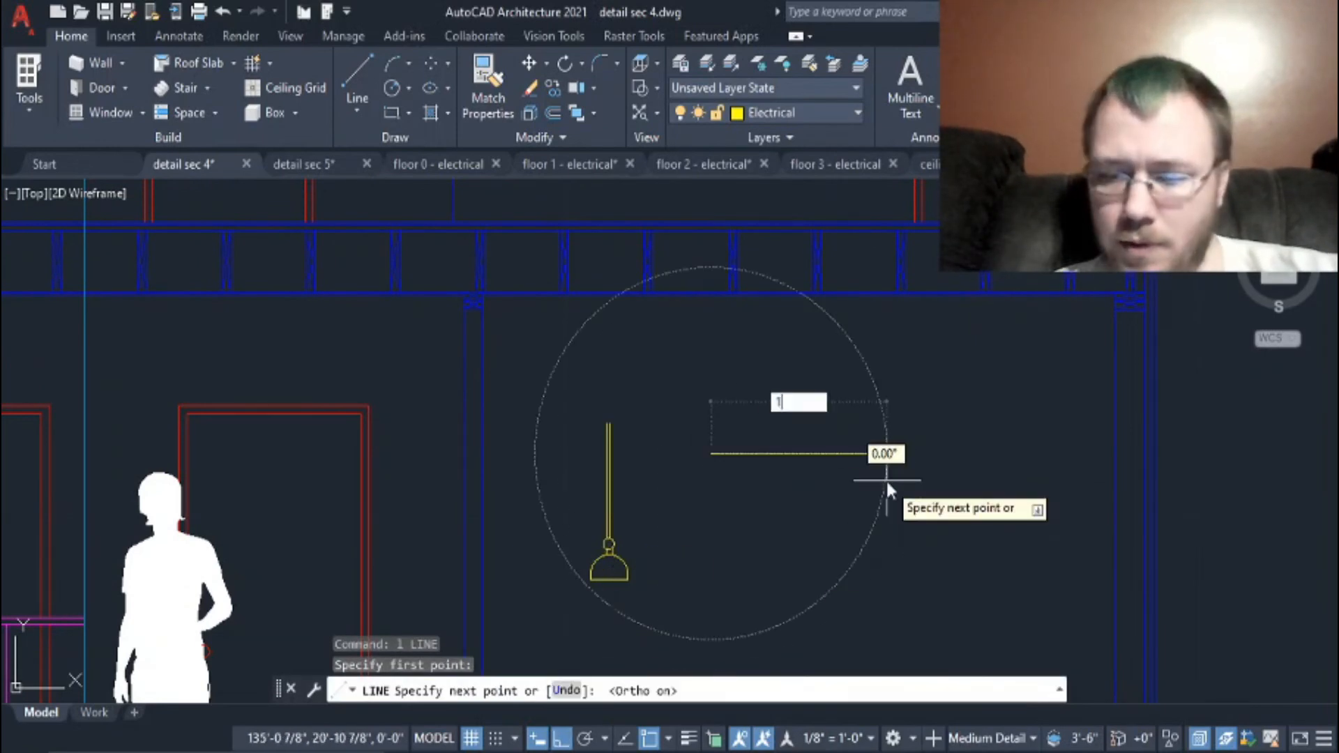
type("9.5")
key("Return")
key("Escape")
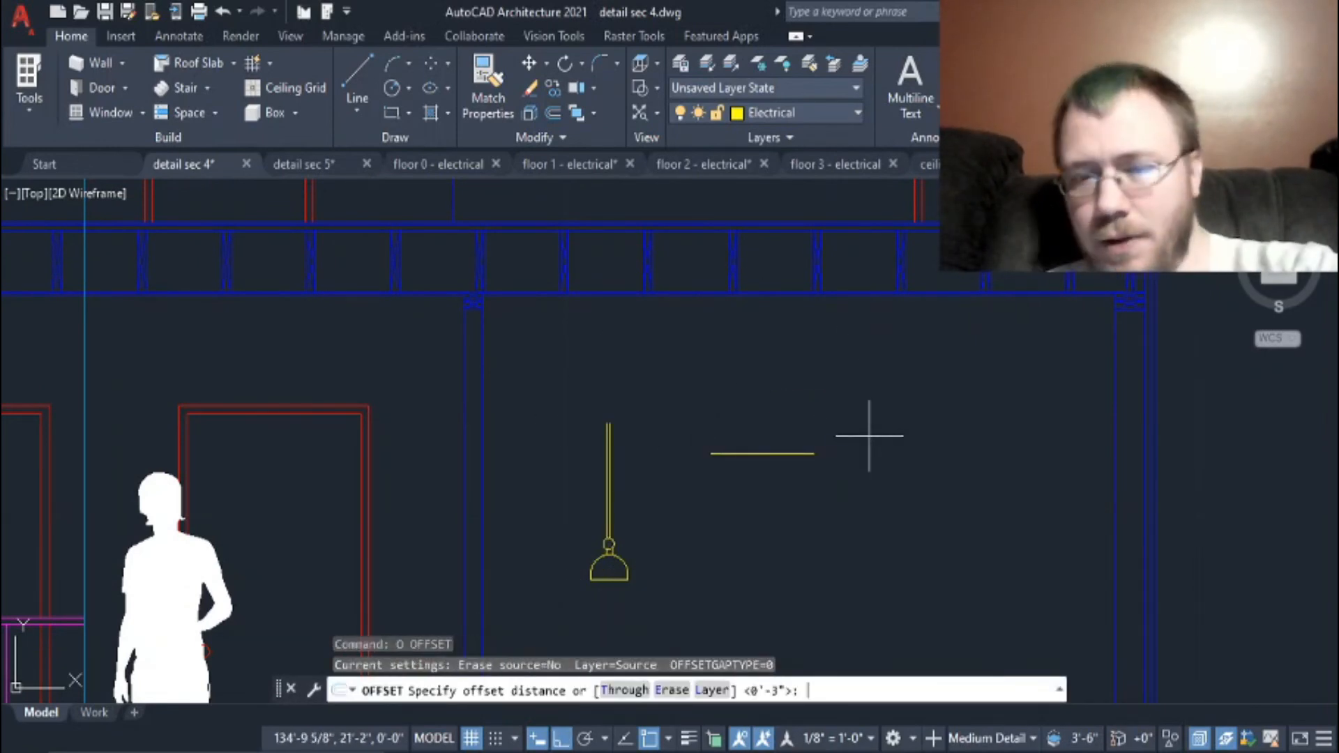
Step: Offset the 19.5" line slightly downward to form the second edge of a thin bar
left_click(785, 448)
left_click(787, 462)
scroll(786, 464, "up", 4)
scroll(808, 515, "down", 5)
key("Escape")
Step: Close both ends of the thin bar with short vertical lines
scroll(718, 548, "up", 8)
type("l")
key("Return")
left_click(399, 453)
left_click(397, 493)
key("Return")
key("Return")
left_click(776, 472)
left_click(777, 500)
key("Return")
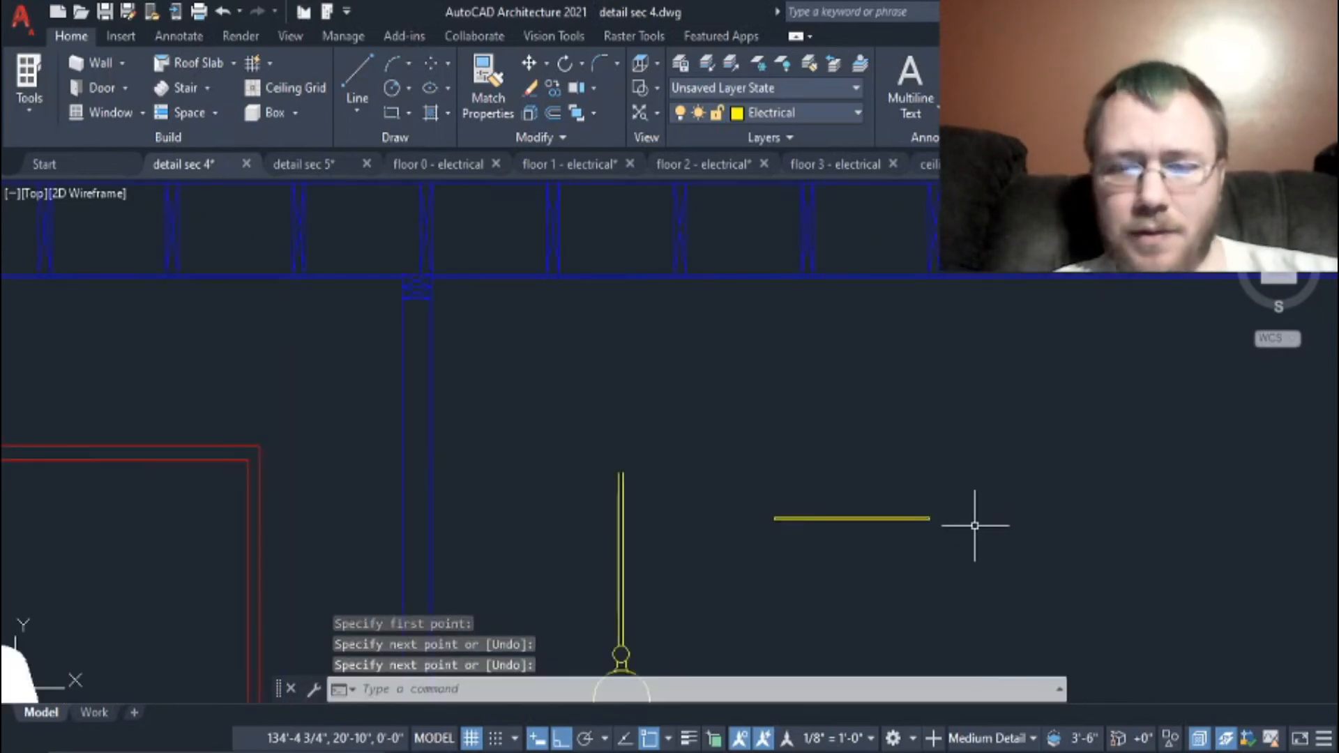
Step: Draw a 12" diameter circle beside the thin bar and paste a copy of it above
left_click(390, 90)
left_click(983, 524)
type("d")
key("Return")
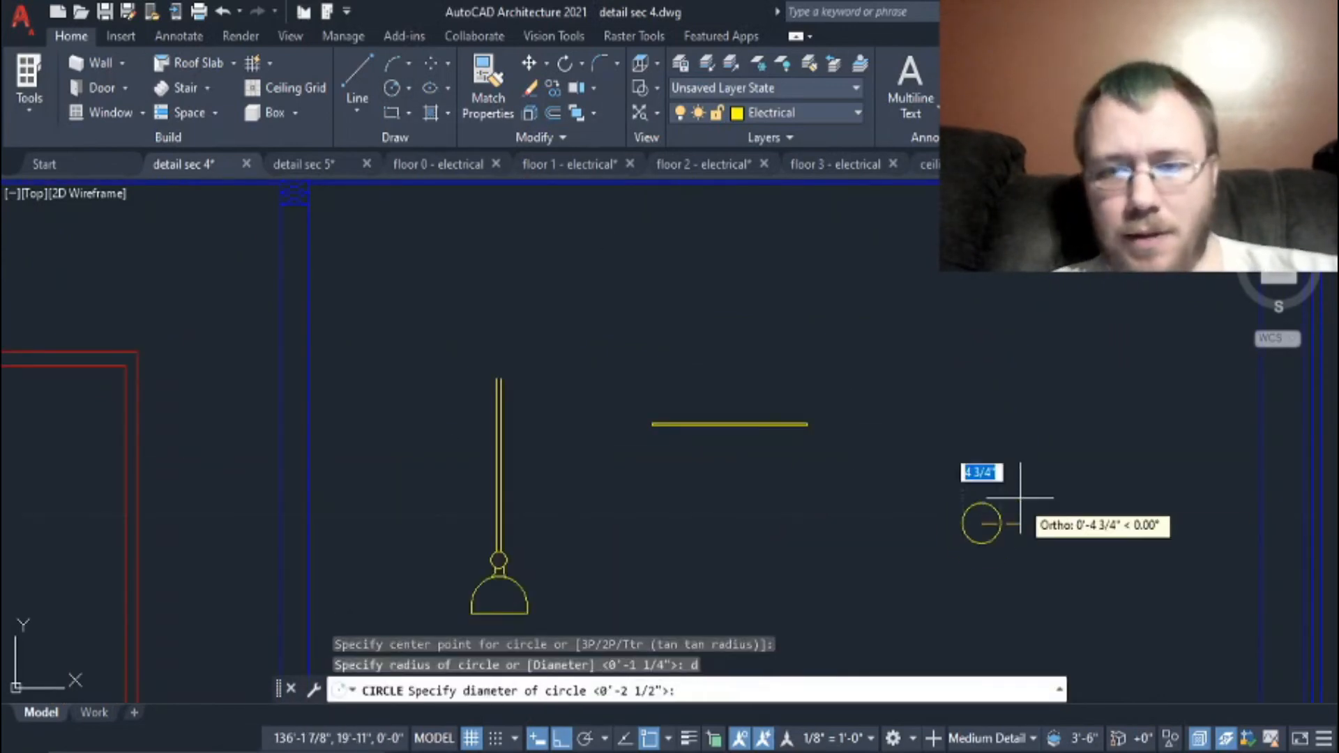
type("12")
key("Return")
left_click(1121, 567)
left_click(994, 525)
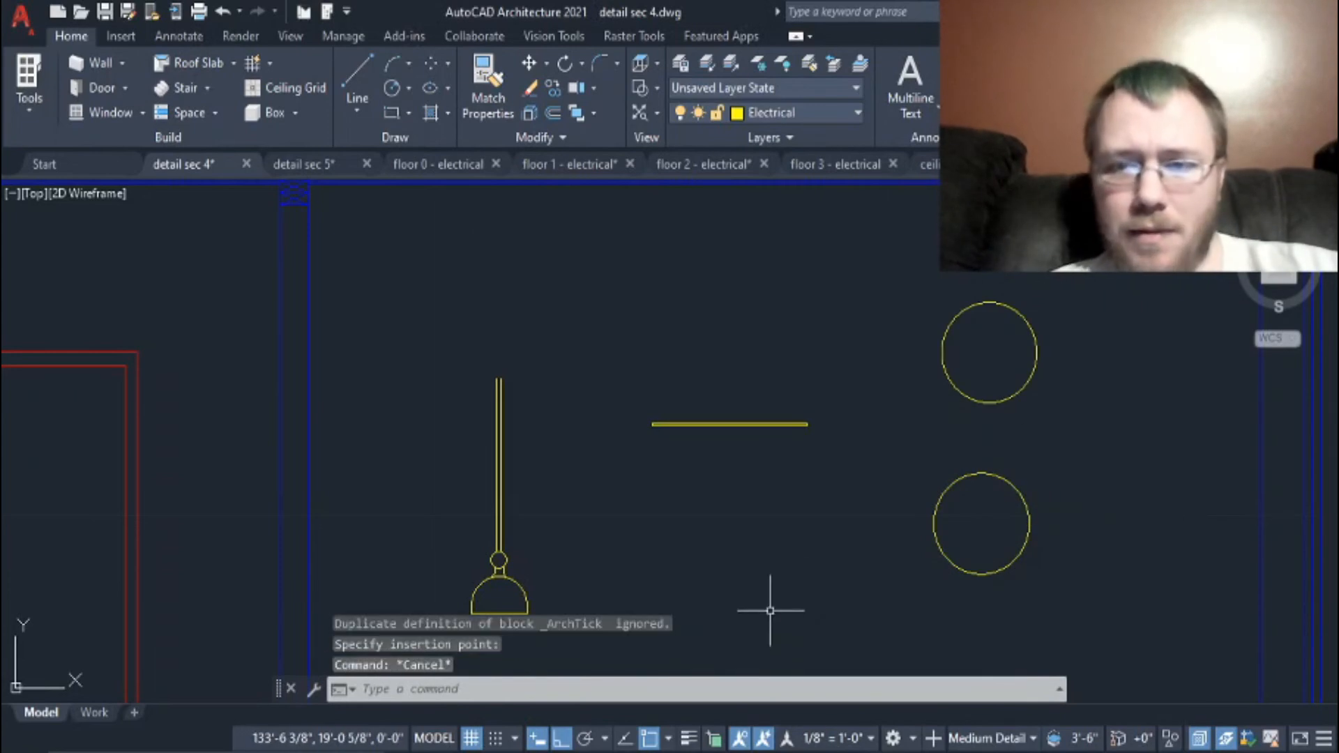
Step: Draw a vertical line from the lower circle's centre upward and one from the upper circle's centre downward
type("l")
key("Return")
left_click(982, 445)
key("Return")
key("Return")
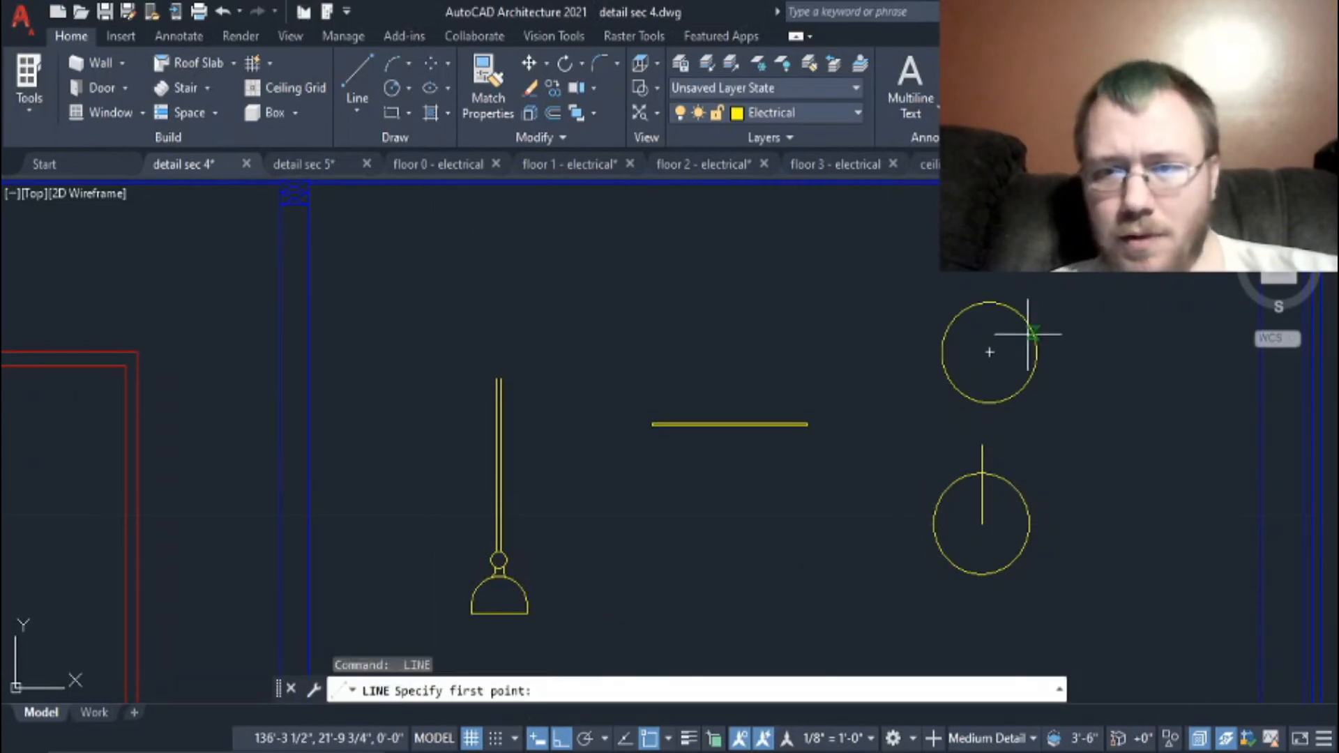
left_click(990, 352)
left_click(990, 421)
key("Return")
Step: Move the upper circle so its bottom touches the bar's midpoint, and erase its vertical helper line
left_click(1038, 418)
left_click(985, 383)
type("m")
left_click(733, 402)
scroll(738, 397, "up", 6)
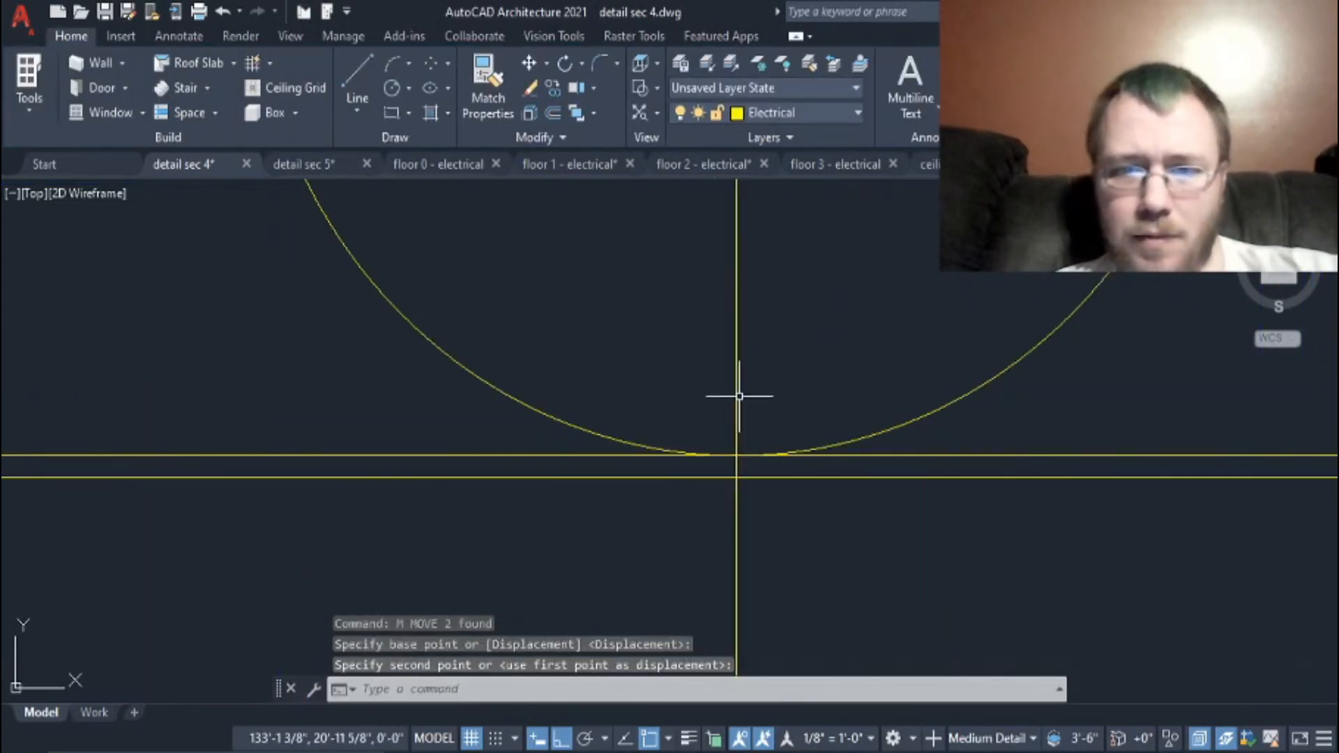
scroll(924, 558, "down", 6)
left_click(694, 380)
left_click(644, 389)
key("Delete")
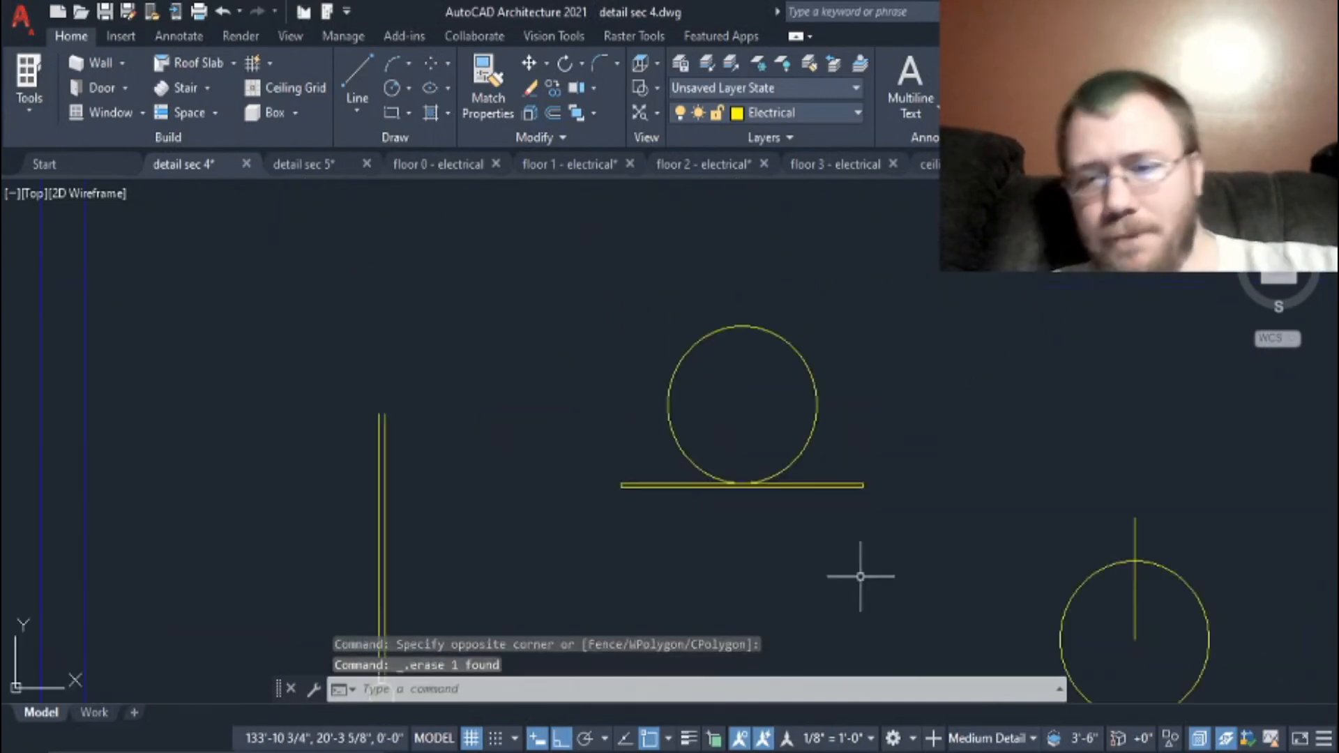
Step: Move the lower circle so its top touches the underside of the bar at its midpoint
left_click(973, 490)
left_click(855, 362)
type("m")
left_click(919, 401)
left_click(296, 281)
scroll(287, 366, "down", 4)
middle_click_drag(287, 366, 544, 436)
Step: Check the kitchen light photo in Photos, and draw vertical guides outward from the two circles' centres
left_click(898, 749)
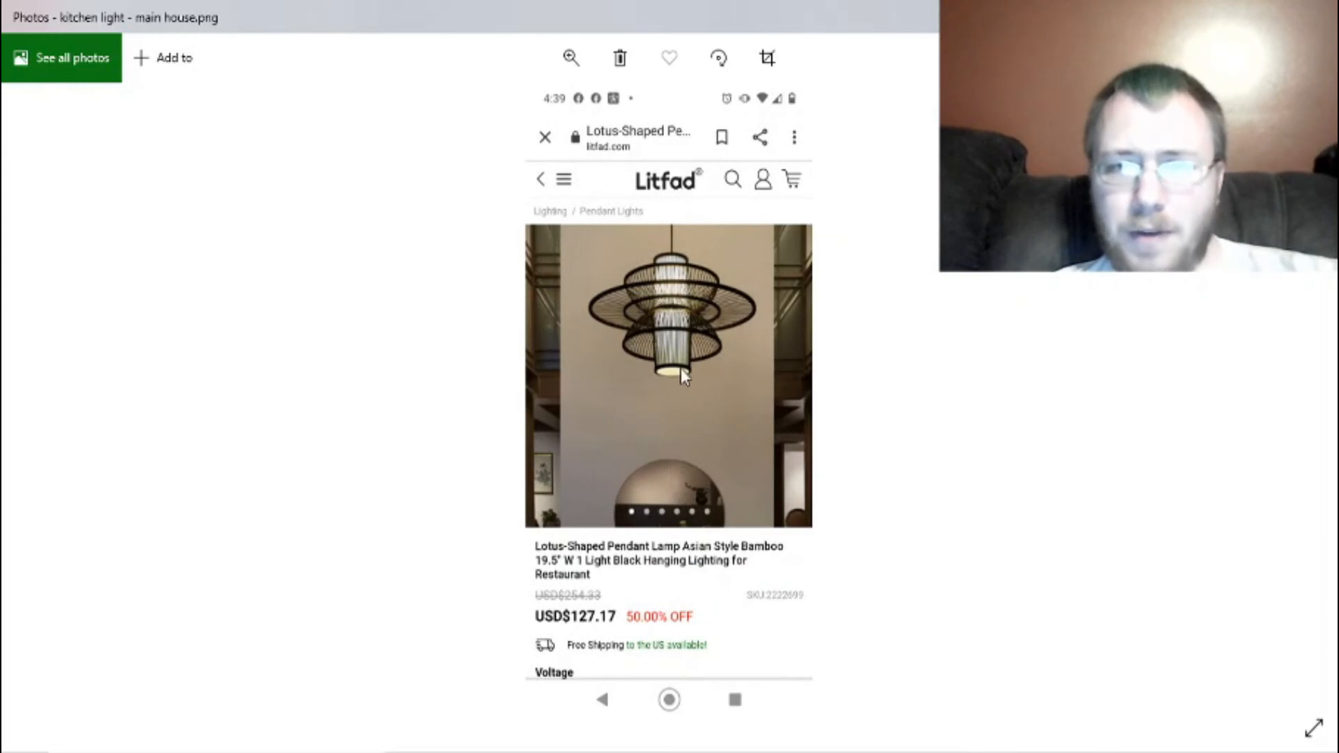
left_click(1218, 16)
type("l")
left_click(551, 457)
left_click(548, 533)
key("Return")
key("Return")
Step: Draw a 4" horizontal line from the top of the upper circle and another from the bottom of the lower circle
left_click(542, 314)
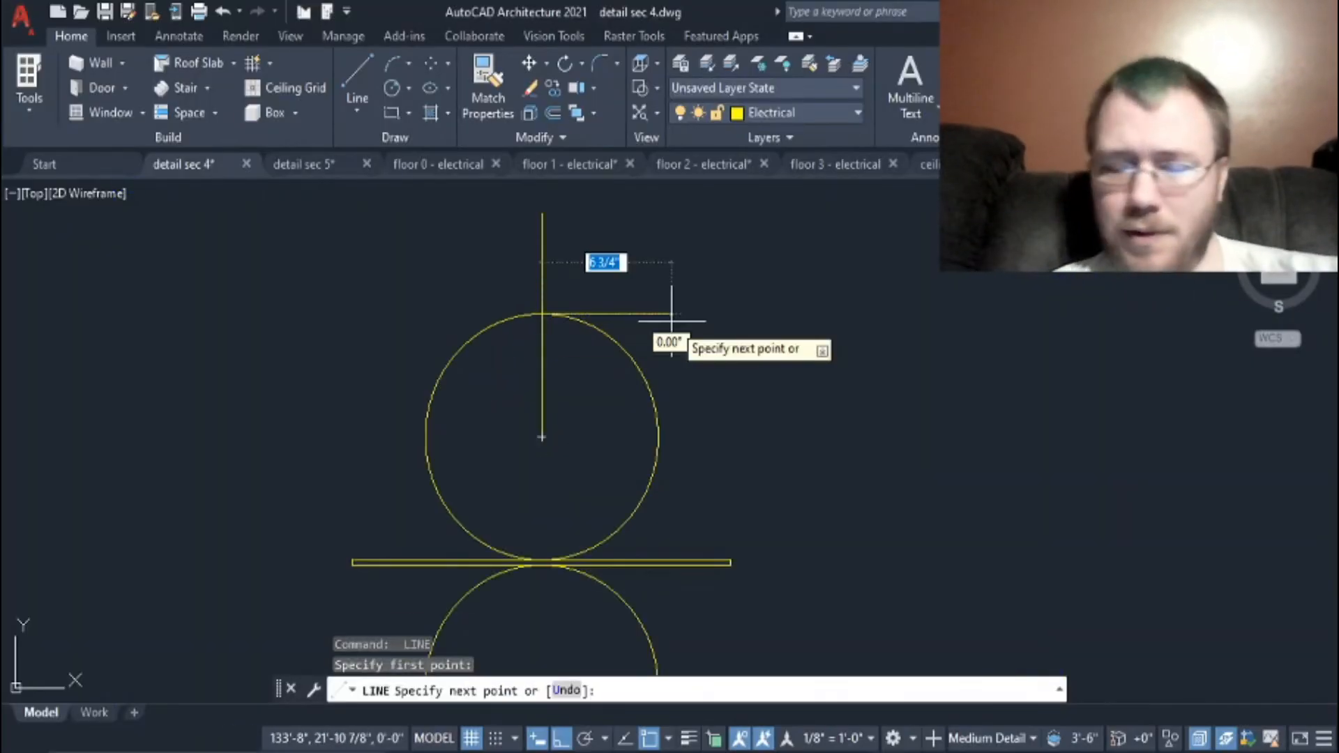
key("Return")
middle_click_drag(765, 514, 758, 300)
scroll(628, 481, "up", 2)
key("Return")
left_click(635, 453)
type("4")
key("Return")
key("Escape")
Step: Centre the short horizontal lines on the vertical guides at the circles' outer edges
scroll(913, 393, "down", 2)
middle_click_drag(952, 332, 885, 555)
scroll(780, 314, "up", 4)
left_click(718, 329)
scroll(732, 490, "down", 5)
scroll(731, 593, "up", 5)
left_click(745, 522)
left_click(727, 549)
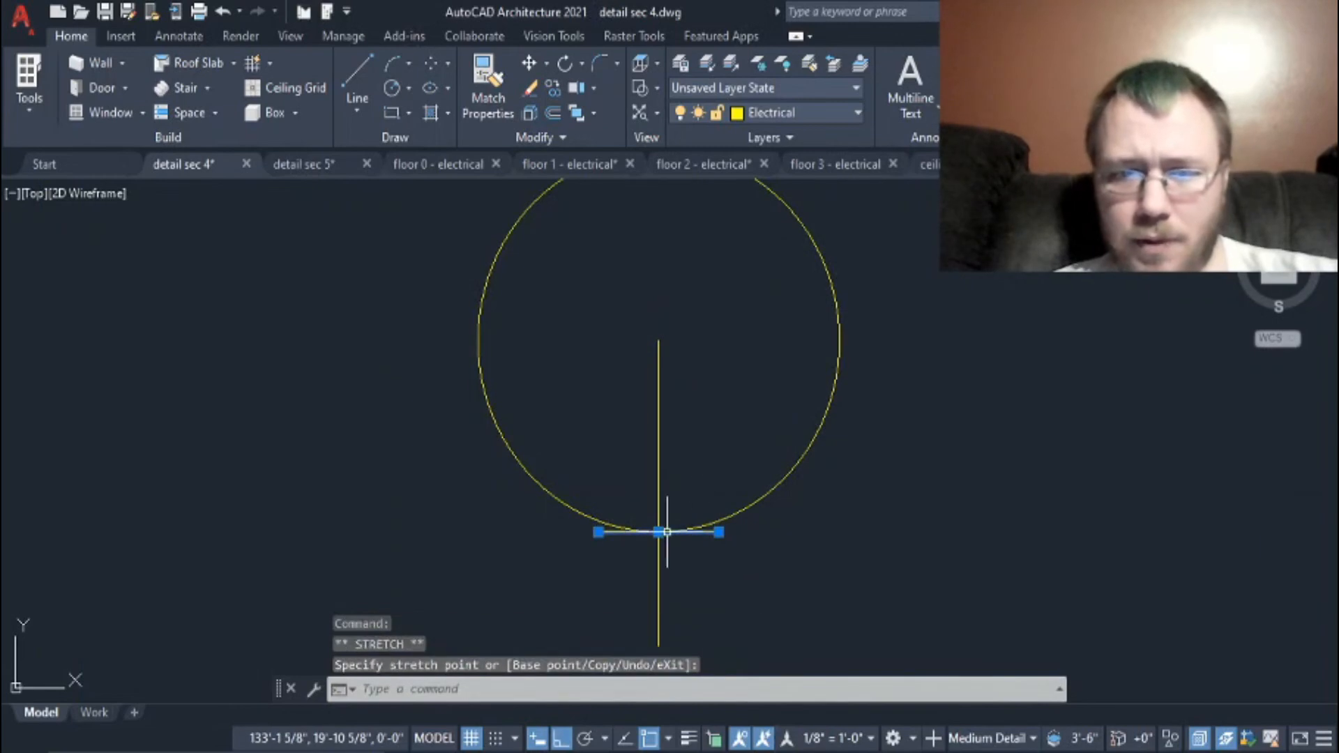
key("Escape")
Step: Draw horizontal lines through both circle centres and extend them across the full width of the circles
scroll(704, 429, "down", 2)
key("l")
key("Return")
left_click(675, 374)
left_click(901, 353)
key("Escape")
left_click(739, 375)
left_click(676, 375)
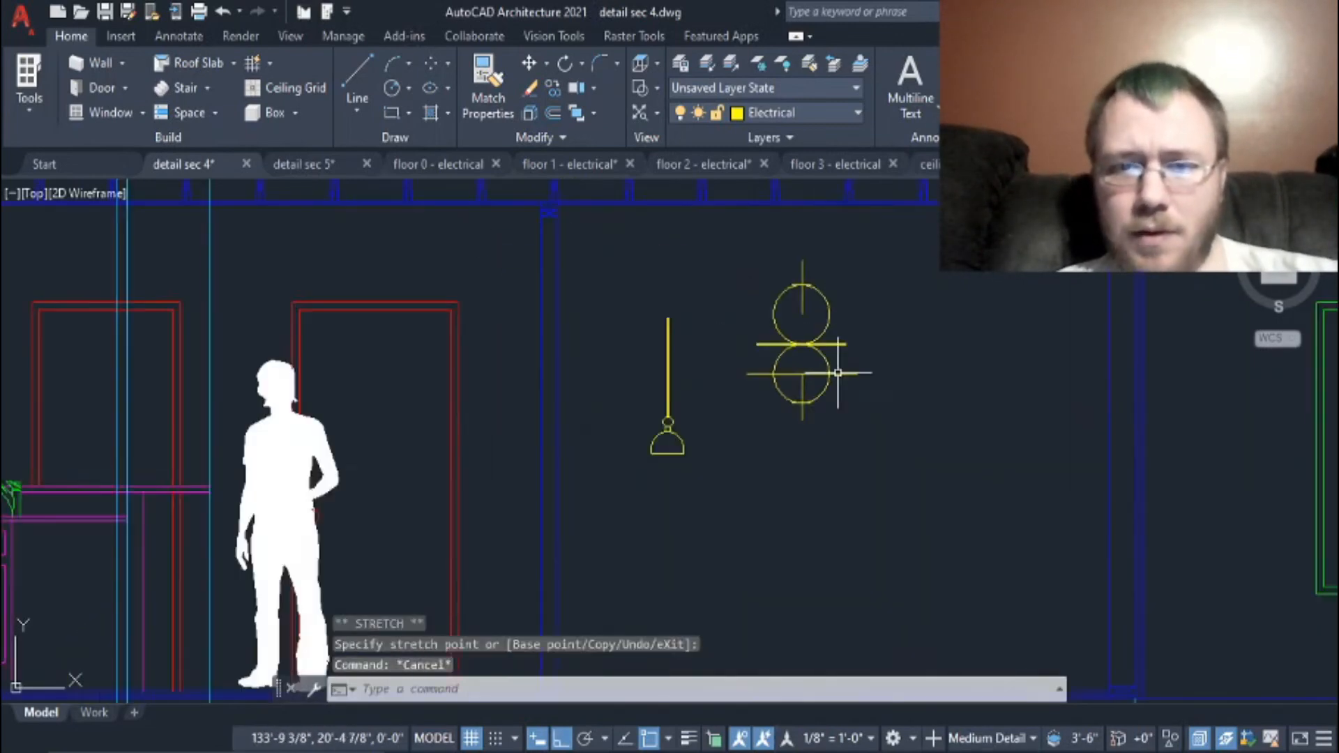
scroll(838, 373, "up", 4)
left_click(779, 357)
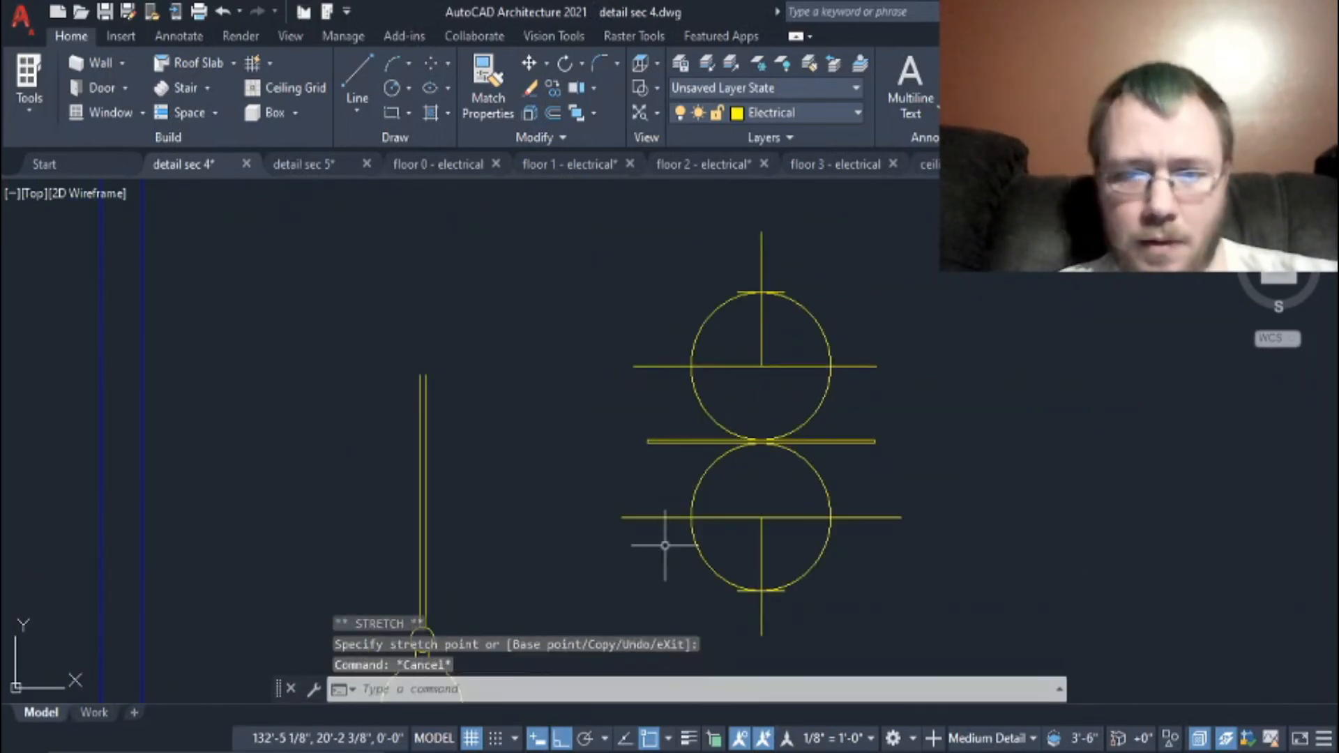
Step: Trim the circles into half circles meeting at the bar, and cut the overhanging ends of their horizontal lines
type("tr")
key("Return")
key("Escape")
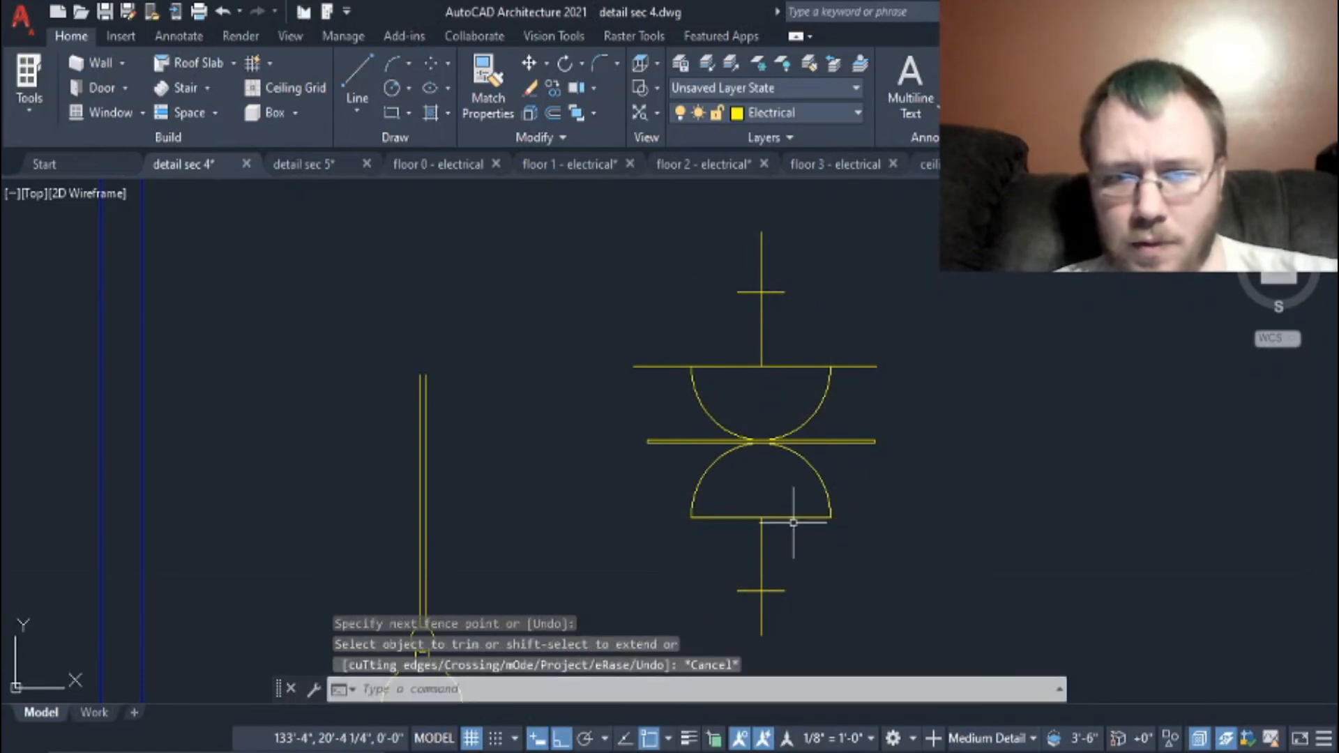
key("Escape")
scroll(783, 305, "up", 5)
type("tr")
key("Return")
left_click_drag(696, 517, 680, 551)
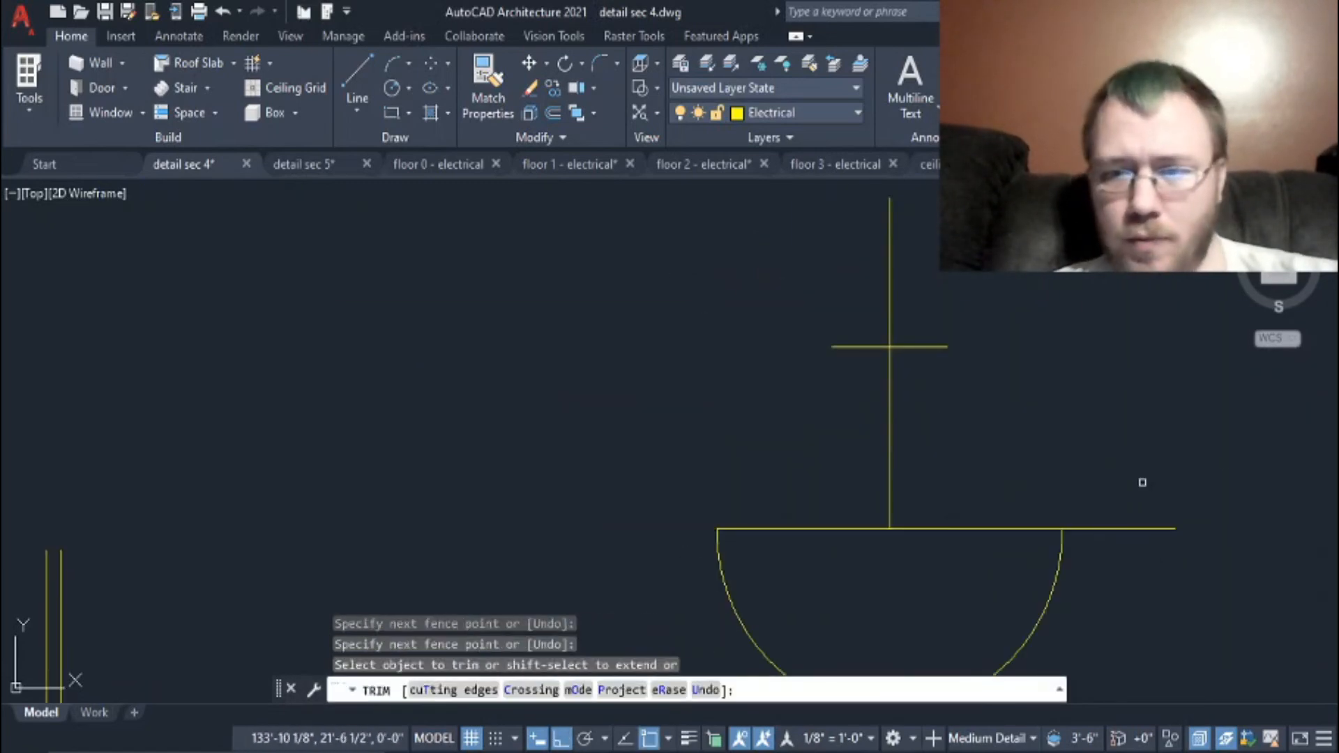
left_click_drag(1130, 495, 1115, 551)
scroll(957, 258, "down", 5)
left_click_drag(960, 593, 927, 602)
scroll(816, 403, "down", 6)
Step: Check the reference photo, bring the short horizontal lines closer to the half circles, and trim the vertical guides beyond them
mouse_move(983, 752)
mouse_move(955, 717)
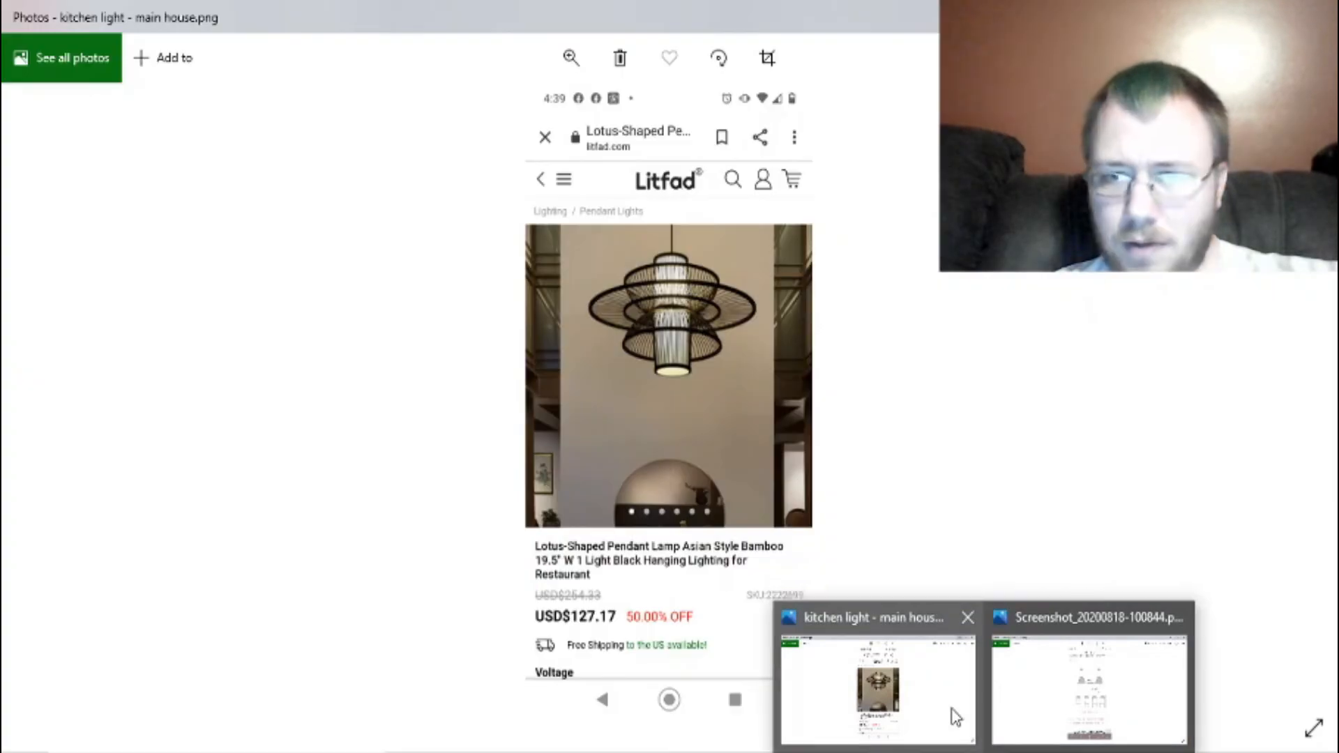
key("Escape")
scroll(859, 457, "up", 8)
left_click(741, 404)
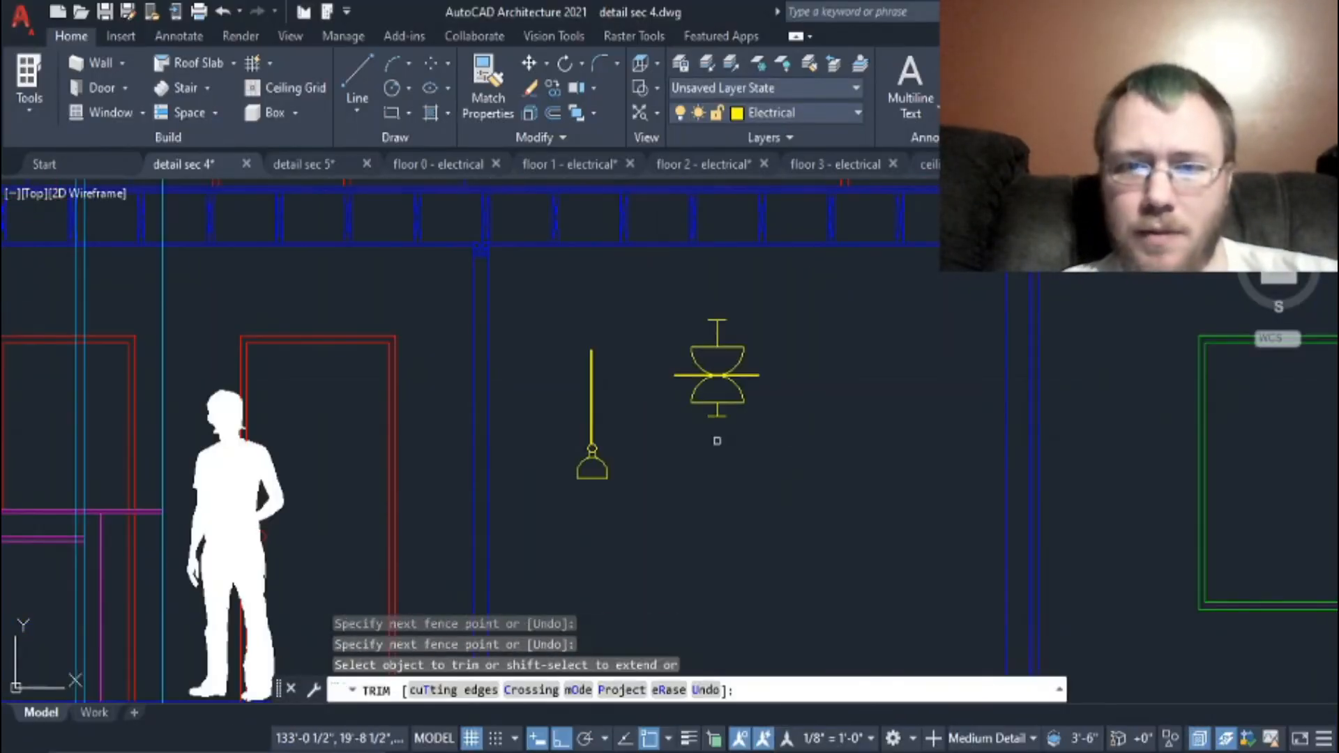
key("Escape")
scroll(678, 355, "up", 5)
left_click(678, 355)
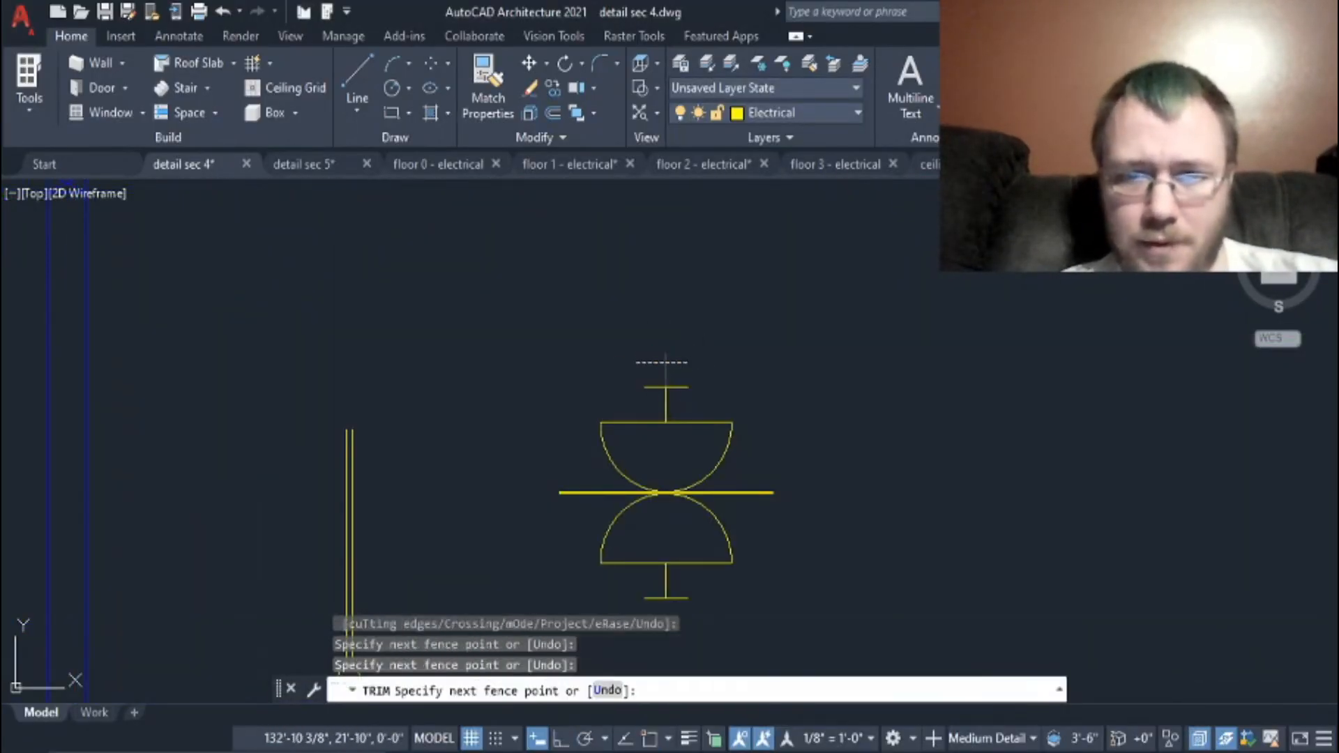
key("Escape")
type("o")
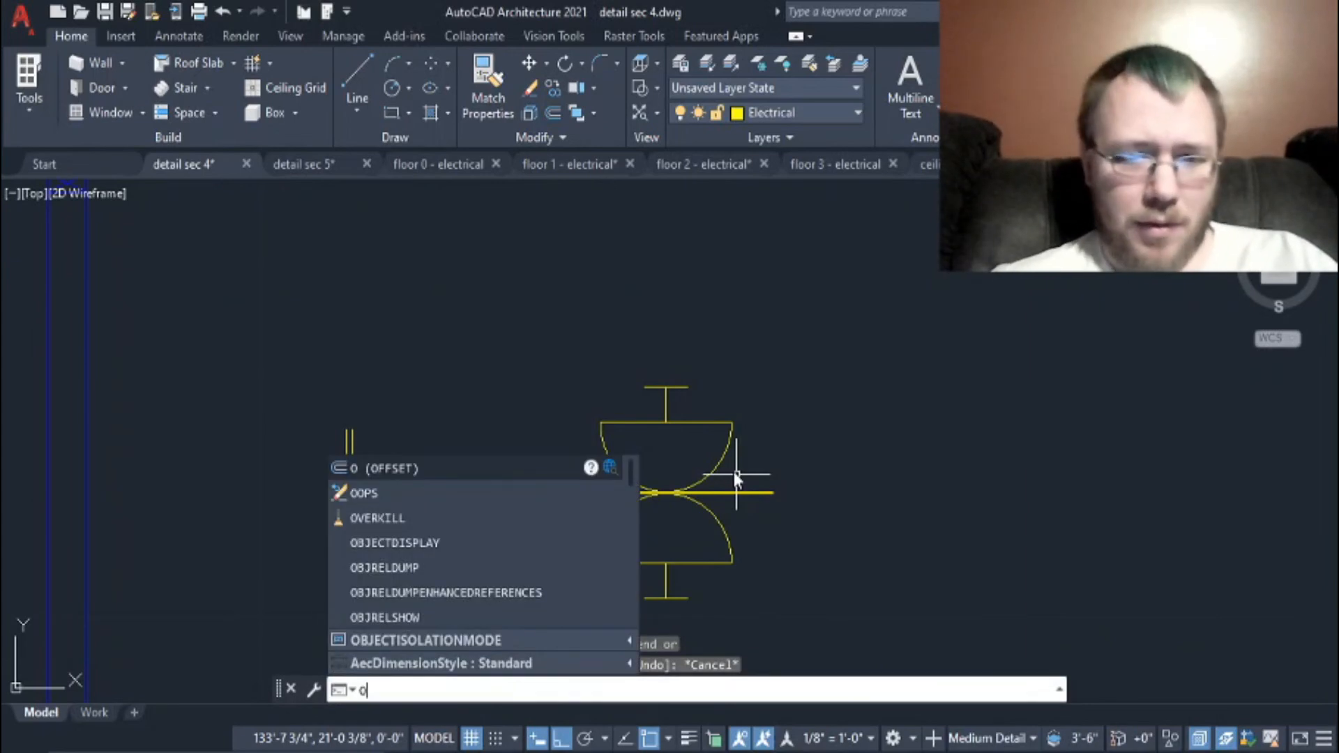
key("Escape")
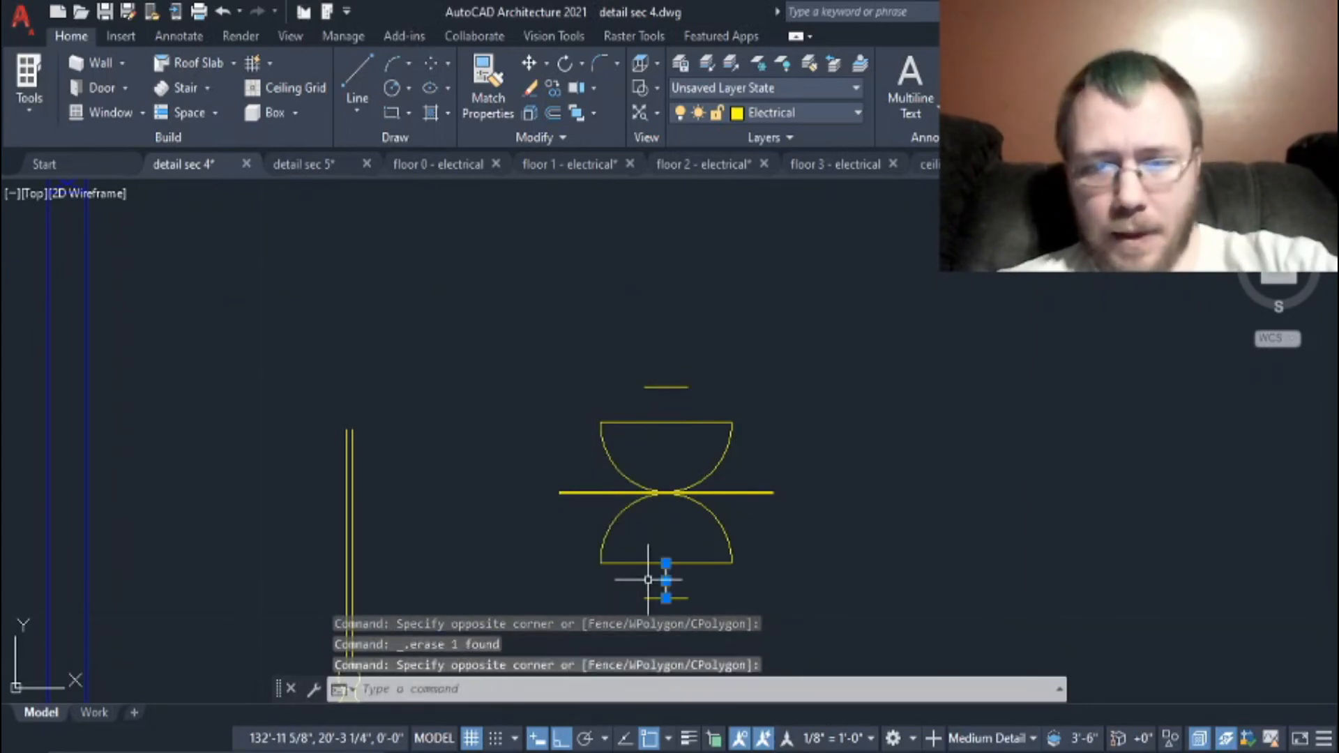
Step: Erase the centre guide and join both ends of the lower short line to the half circle with vertical lines
key("Delete")
type("l")
key("Return")
left_click(644, 598)
left_click(645, 563)
key("Return")
key("Return")
left_click(689, 598)
left_click(689, 563)
key("Return")
Step: Close the upper cap of the fixture with vertical lines from the short line's ends to the half circle
left_click(644, 388)
left_click(645, 423)
key("Return")
scroll(781, 556, "down", 3)
middle_click_drag(615, 653, 541, 558)
middle_click_drag(655, 539, 735, 472)
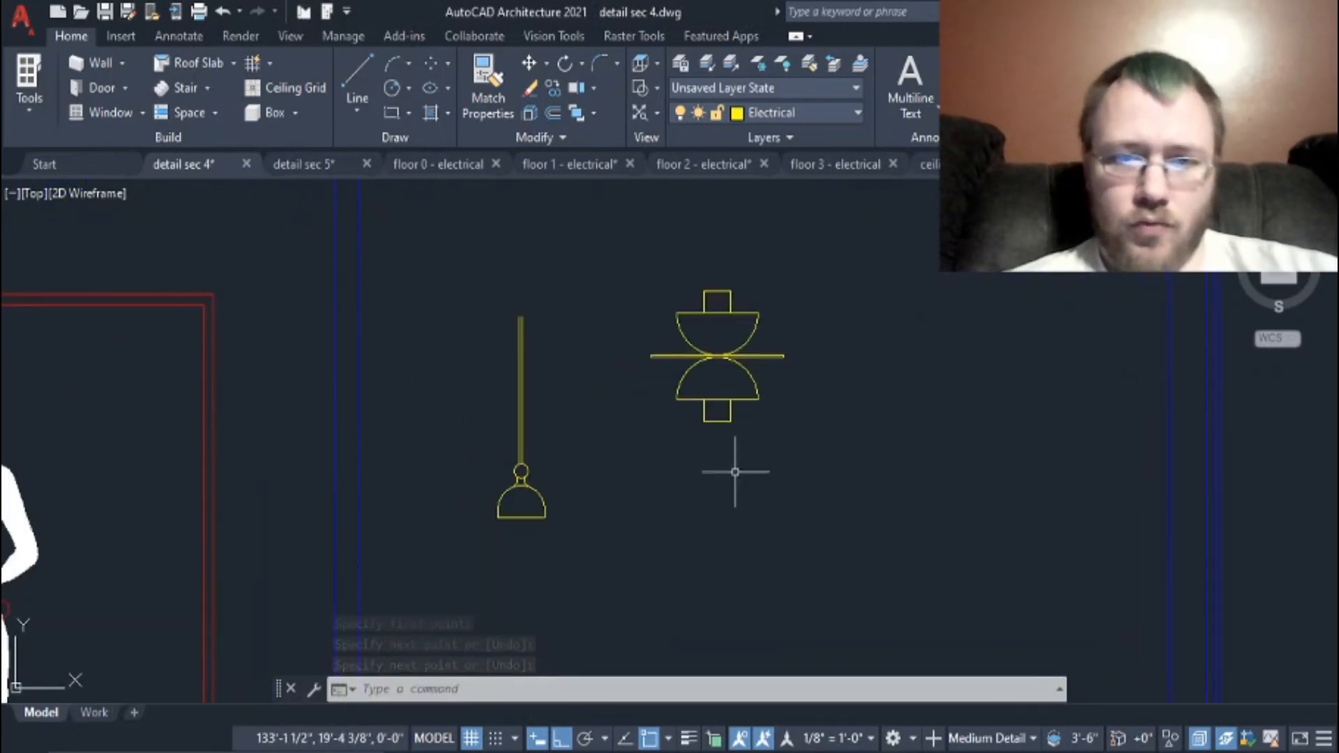
Step: Move the whole new fixture to the open area above the kitchen counter
left_click(832, 441)
left_click(625, 301)
type("m")
key("Return")
left_click(731, 421)
scroll(731, 422, "down", 5)
left_click(384, 427)
left_click(866, 483)
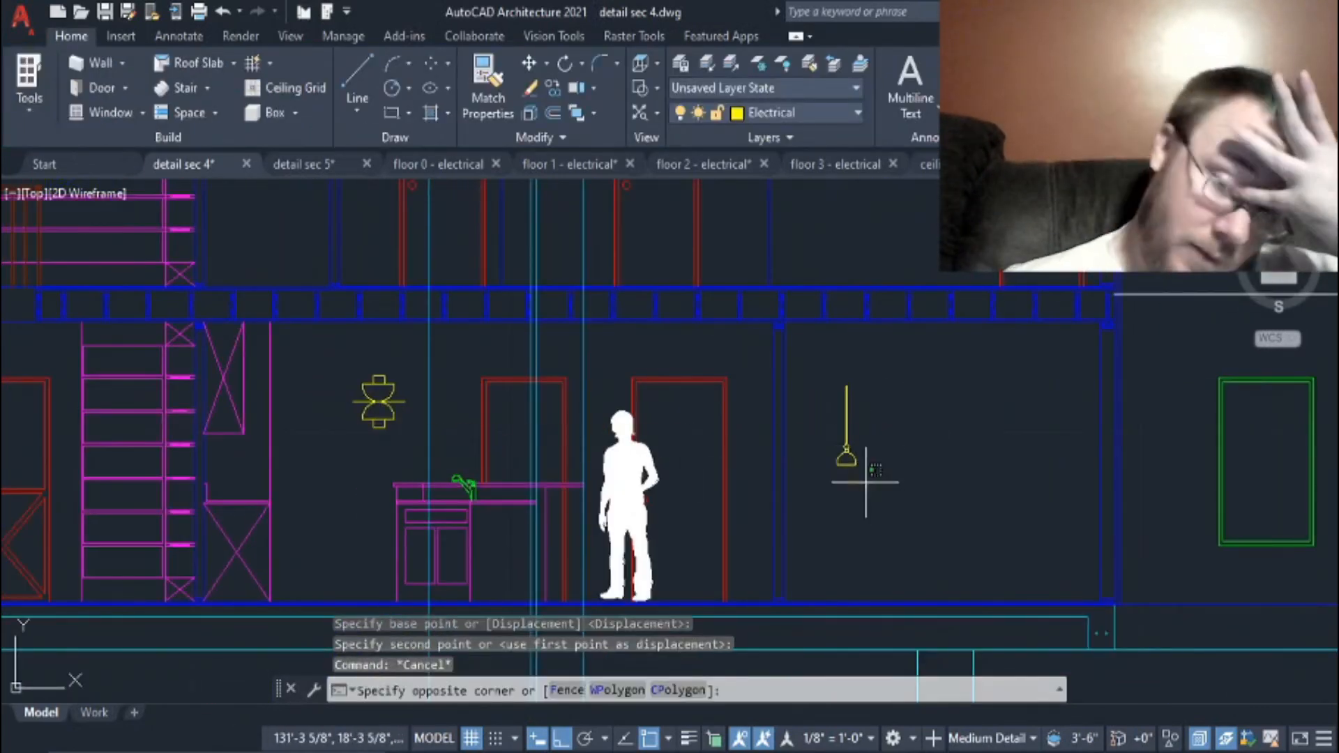
key("Escape")
Step: Offset the lower countertop line 3' upward as a hanging-height guide for the fixture
scroll(419, 471, "up", 4)
type("o")
key("Return")
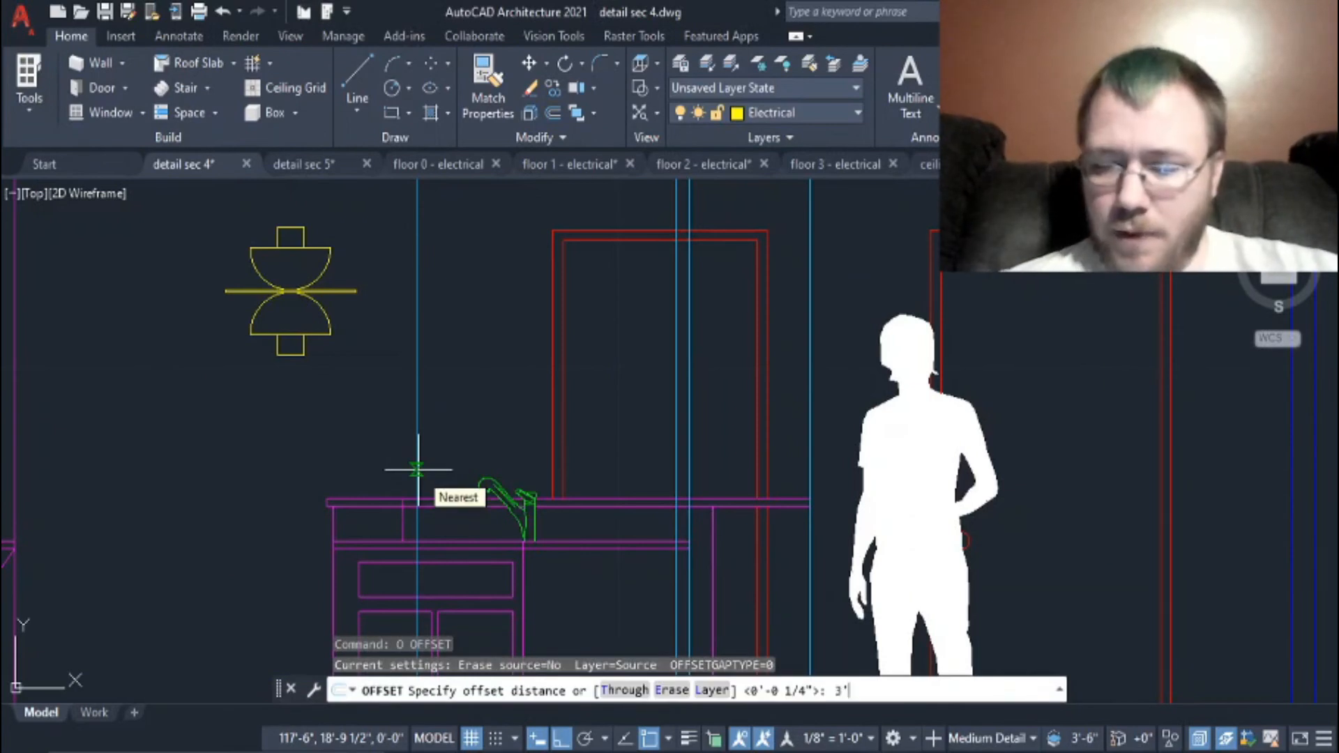
key("Return")
scroll(466, 530, "up", 2)
left_click(457, 548)
left_click(460, 361)
scroll(496, 478, "down", 4)
key("Escape")
left_click(689, 363)
key("Delete")
Step: Move the fixture so its bottom midpoint sits where the height guide meets the vertical guide line
left_click(326, 285)
left_click(420, 431)
key("m")
key("Return")
scroll(360, 352, "up", 4)
left_click(406, 446)
left_click(608, 336)
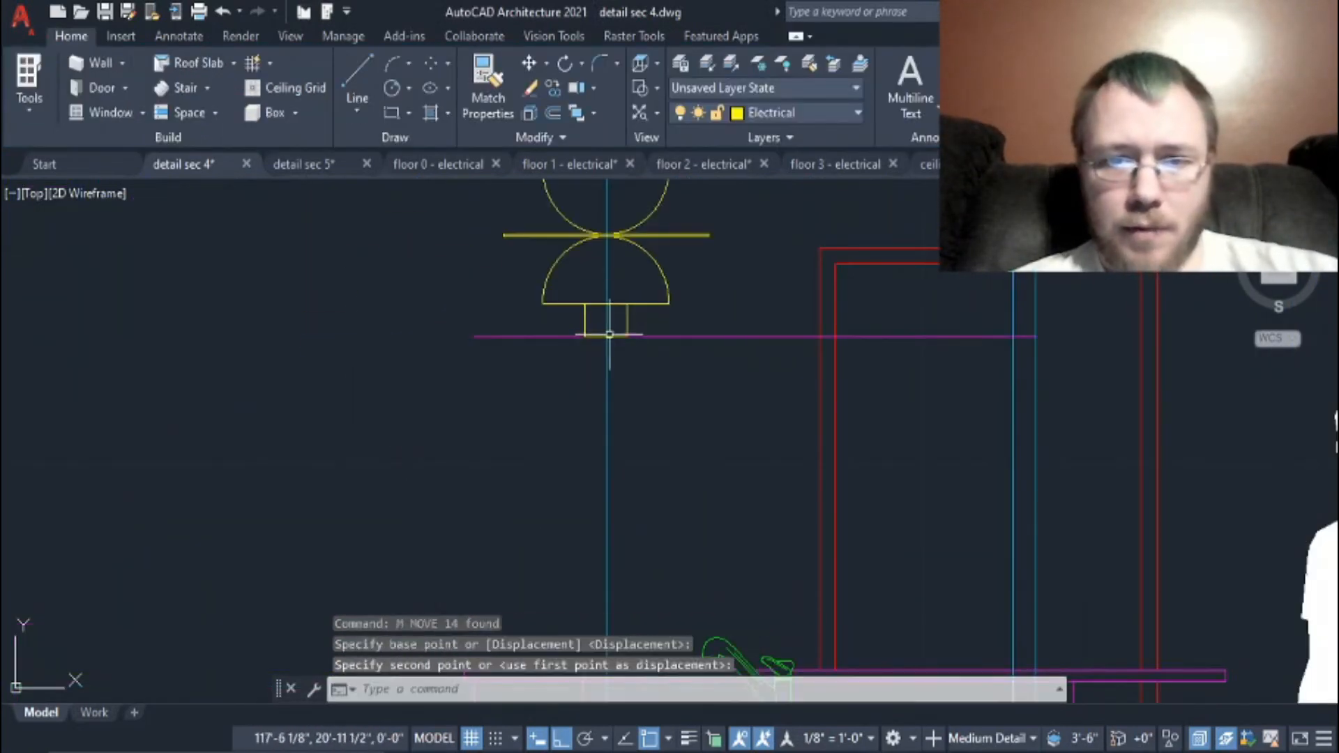
scroll(684, 390, "down", 5)
key("Escape")
Step: Move the old pendant's two rod lines across to the area near the new fixture
left_click(1108, 442)
left_click(1041, 354)
type("m")
key("Return")
scroll(1075, 430, "up", 8)
scroll(1066, 447, "down", 2)
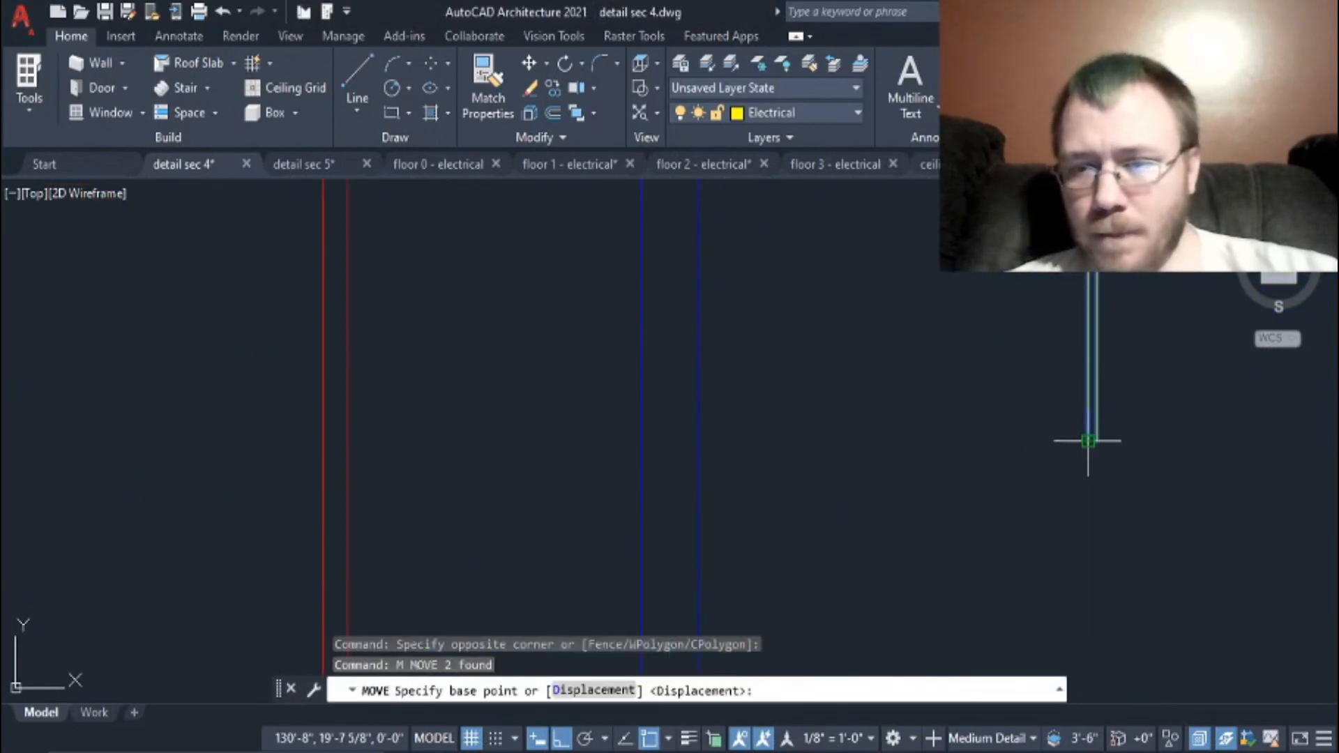
left_click(1088, 441)
scroll(941, 452, "down", 5)
left_click(254, 453)
key("Delete")
Step: Close the lower end of the two rod lines with a short horizontal line
key("l")
key("Return")
left_click(264, 455)
left_click(251, 455)
key("Return")
Step: Move the rod onto the top midpoint of the new fixture's upper cap
left_click(287, 483)
left_click(238, 428)
key("m")
key("Return")
left_click(256, 466)
scroll(259, 463, "down", 4)
left_click(528, 311)
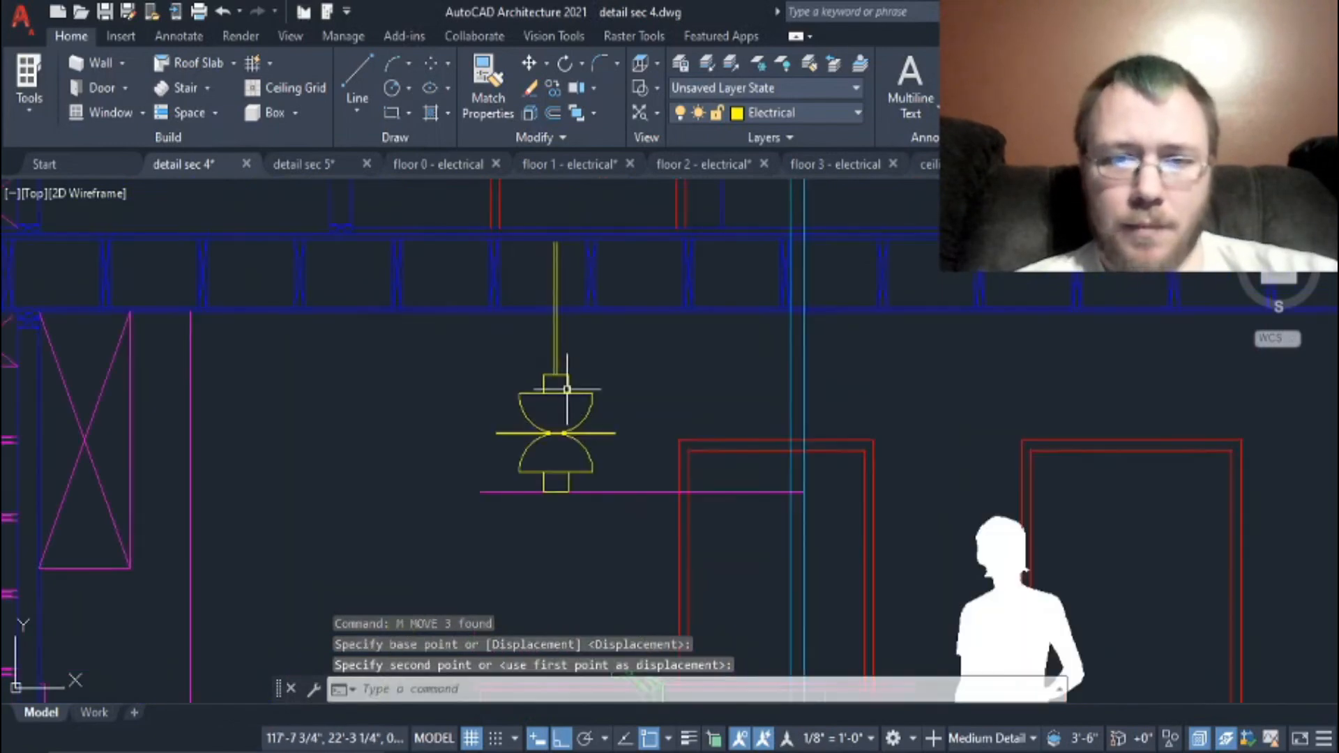
Step: Trim the pendant's rod lines at the ceiling underside and delete the leftover pieces above it
key("t")
key("r")
key("Return")
scroll(532, 334, "up", 6)
left_click(527, 308)
key("Escape")
left_click(443, 226)
key("Delete")
scroll(495, 404, "down", 8)
left_click(455, 375)
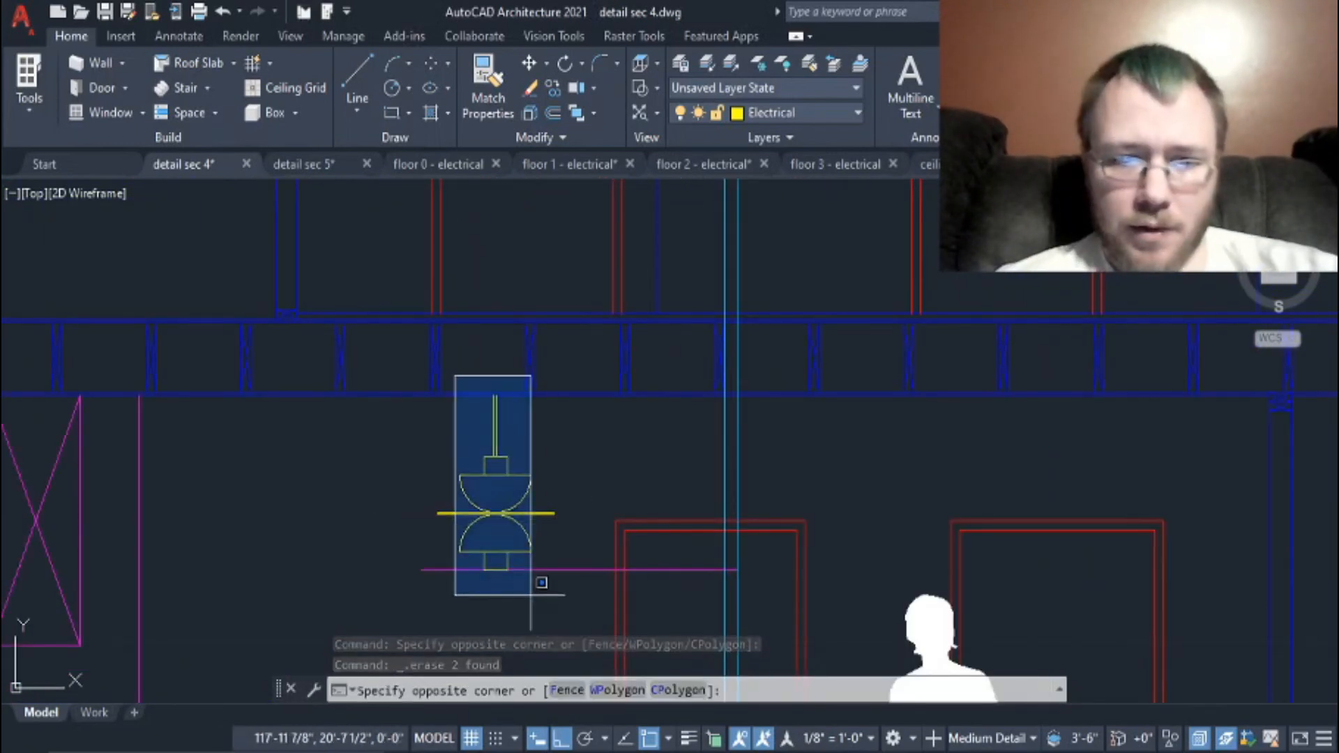
left_click(535, 592)
left_click(562, 527)
left_click(543, 500)
left_click(455, 529)
left_click(449, 504)
key("ctrl+v")
key("Escape")
scroll(532, 586, "down", 5)
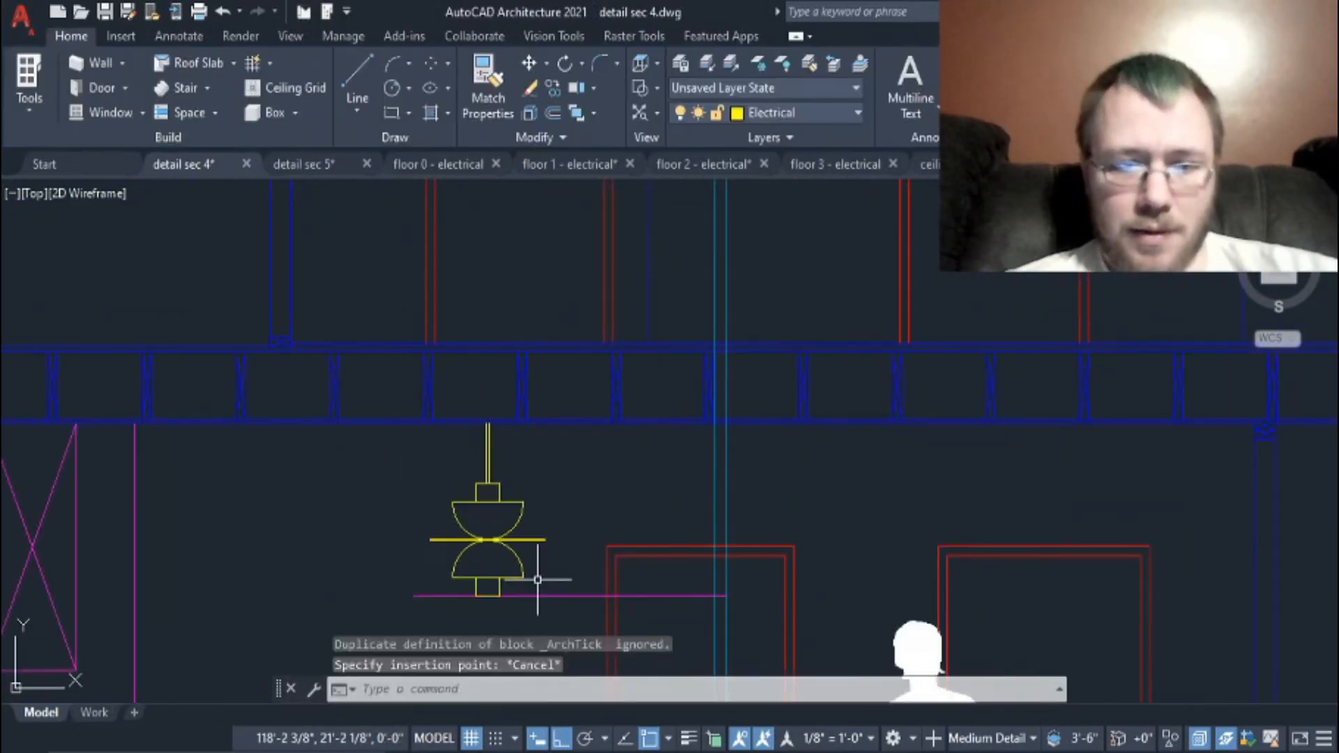
Step: Copy the complete pendant, including its rod, caps, shades and centre disc, to the clipboard
left_click(544, 578)
left_click(425, 482)
left_click(559, 562)
left_click(425, 502)
scroll(496, 597, "up", 5)
scroll(367, 307, "down", 4)
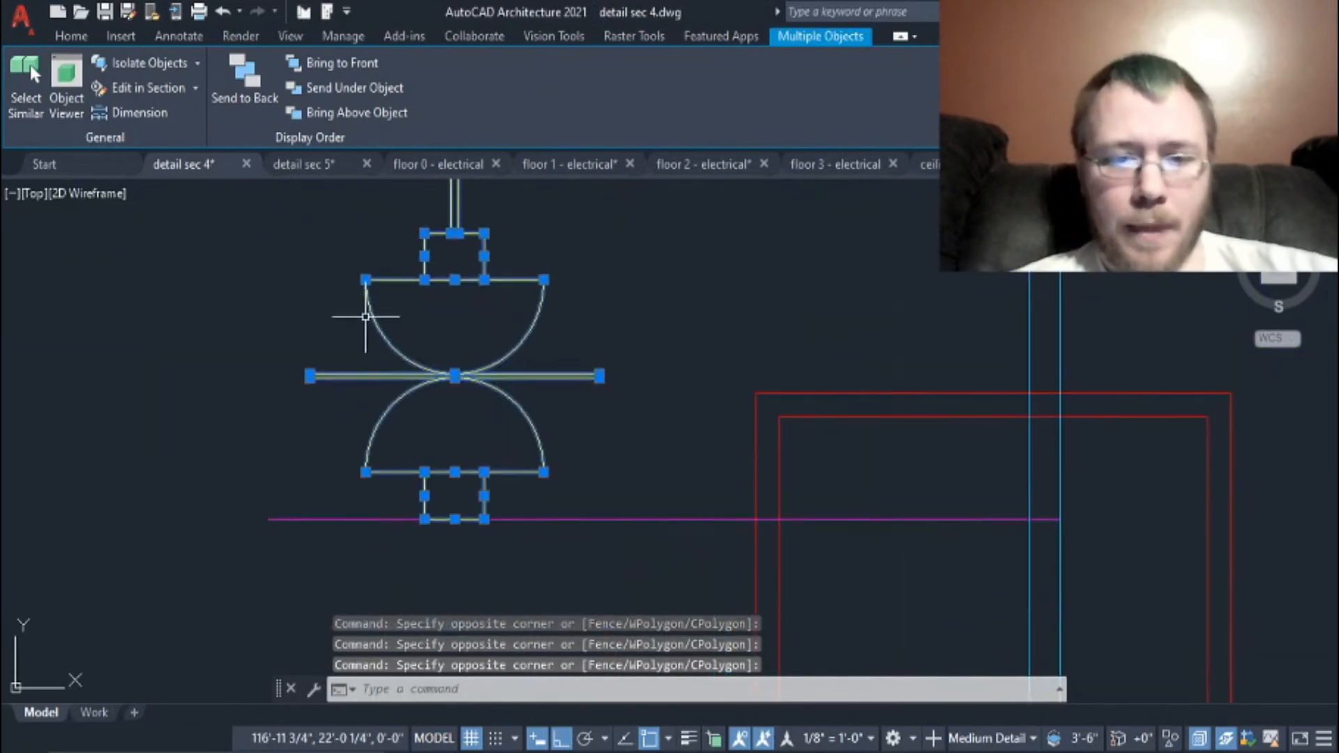
key("ctrl+c")
Step: Paste a second pendant and move its bottom midpoint onto the nearer cyan vertical guide at the door frame's top edge
scroll(662, 428, "up", 8)
scroll(688, 558, "down", 5)
scroll(627, 439, "up", 8)
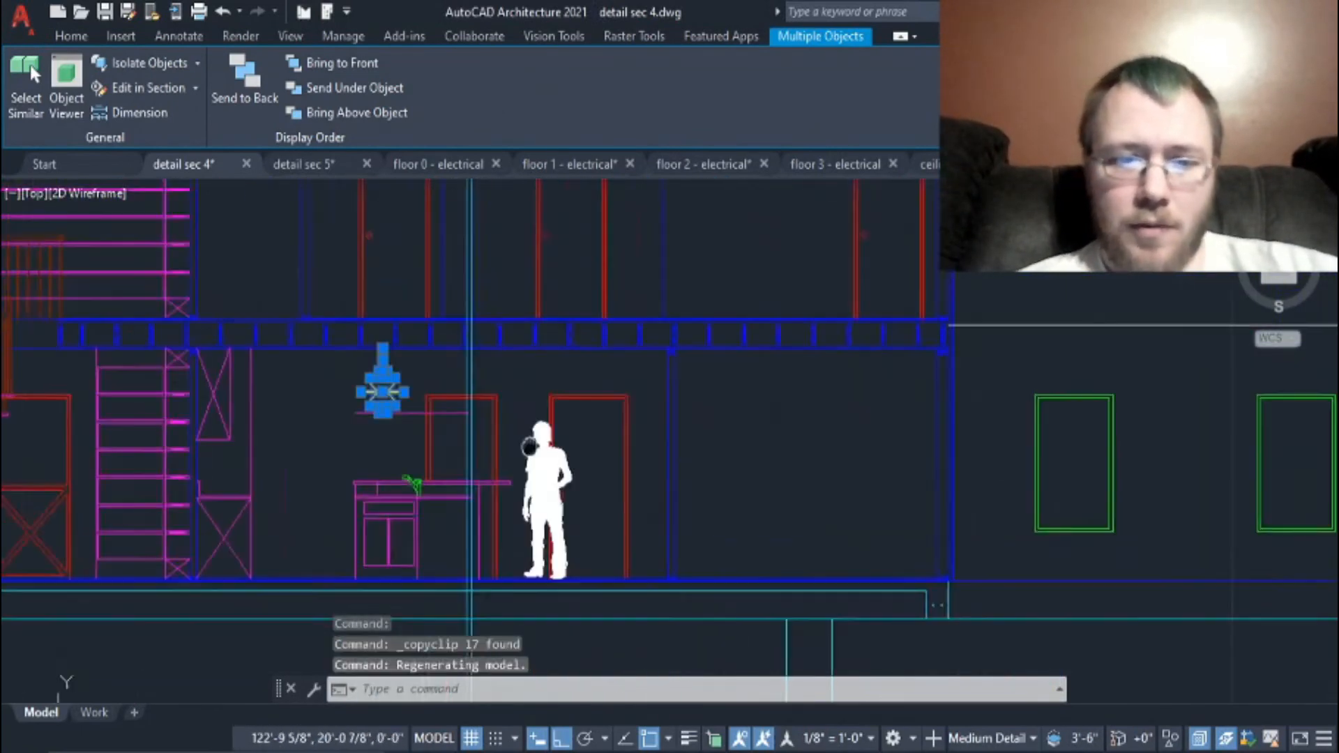
key("ctrl+v")
left_click(728, 527)
left_click(666, 413)
left_click(631, 424)
left_click(750, 524)
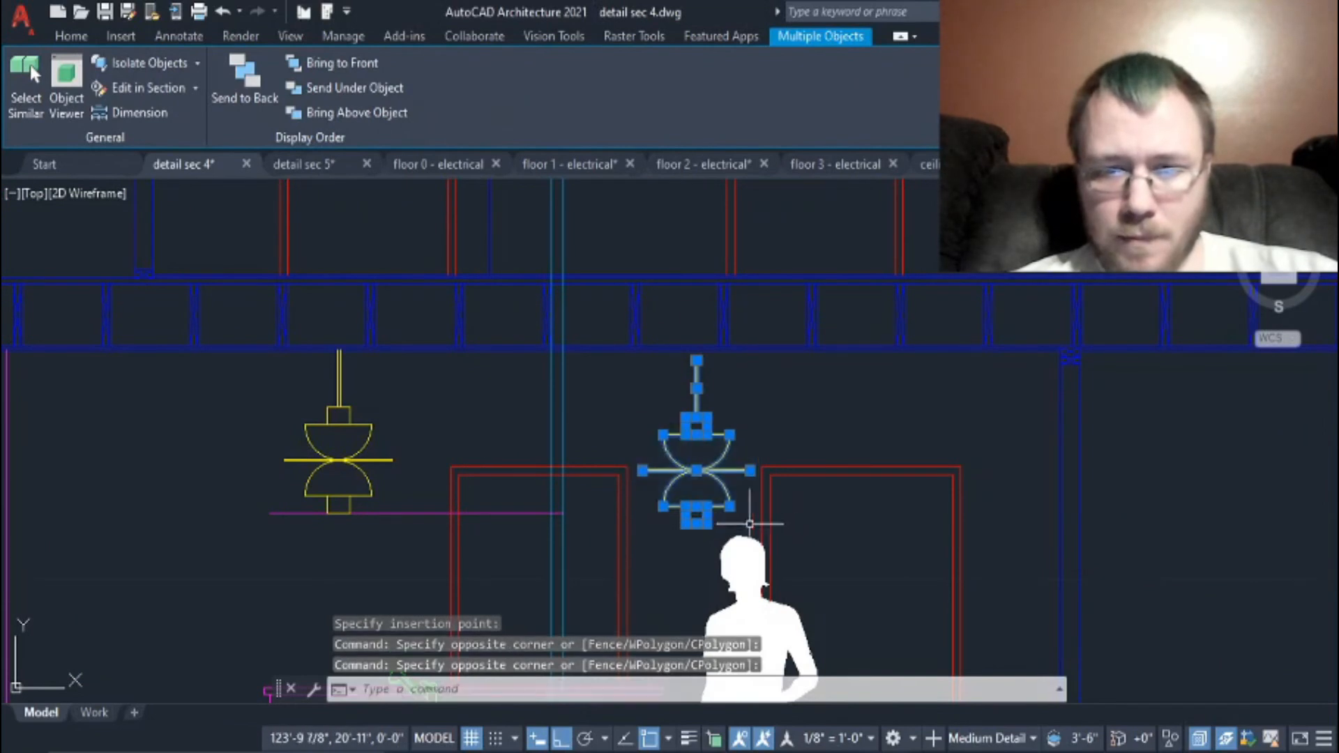
scroll(727, 457, "up", 5)
type("m")
key("Return")
left_click(648, 627)
left_click(283, 483)
Step: Paste a third pendant and move its bottom midpoint onto the other cyan vertical guide, overlapping the second pendant
key("ctrl+v")
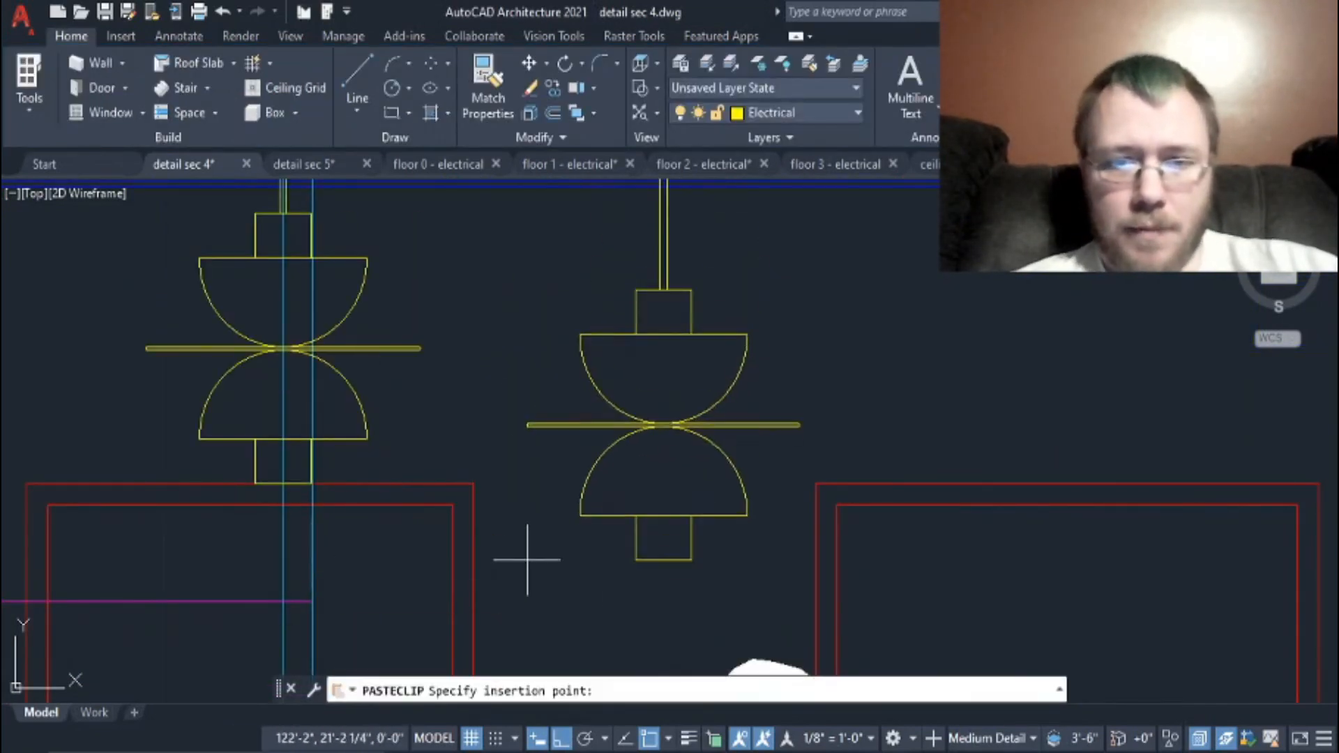
left_click(528, 570)
left_click(794, 600)
left_click(527, 334)
left_click(726, 293)
left_click(835, 450)
left_click(663, 209)
left_click(809, 353)
type("m")
key("Return")
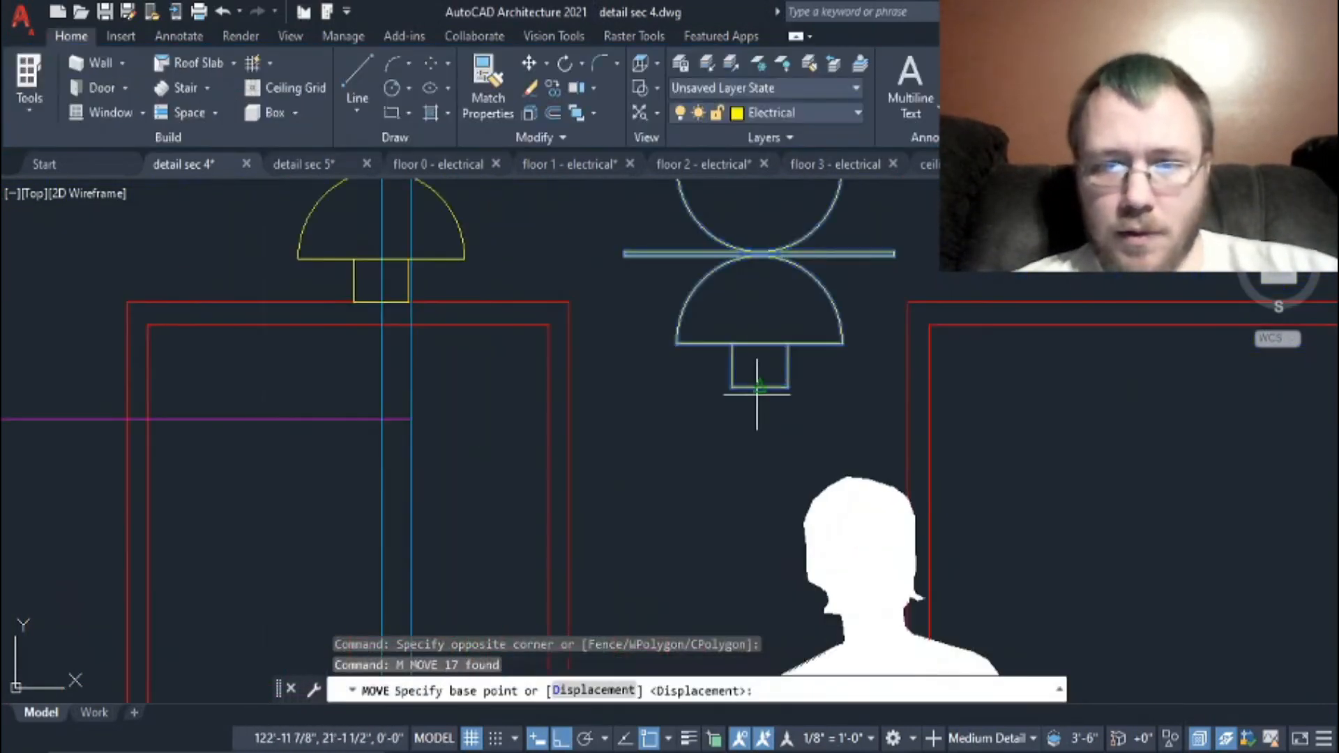
left_click(759, 389)
left_click(377, 263)
Step: Delete the two cyan vertical guide lines below the overlapping pendants
left_click(476, 488)
left_click(348, 470)
key("Delete")
Step: Trim away the rear pendant's lines where the front pendant's lower cap and shade overlap them
type("tr")
key("Return")
left_click(441, 413)
scroll(480, 405, "down", 2)
left_click(513, 281)
scroll(502, 248, "up", 2)
mouse_move(501, 248)
middle_mouse_down()
mouse_move(489, 391)
mouse_move(421, 408)
middle_mouse_up()
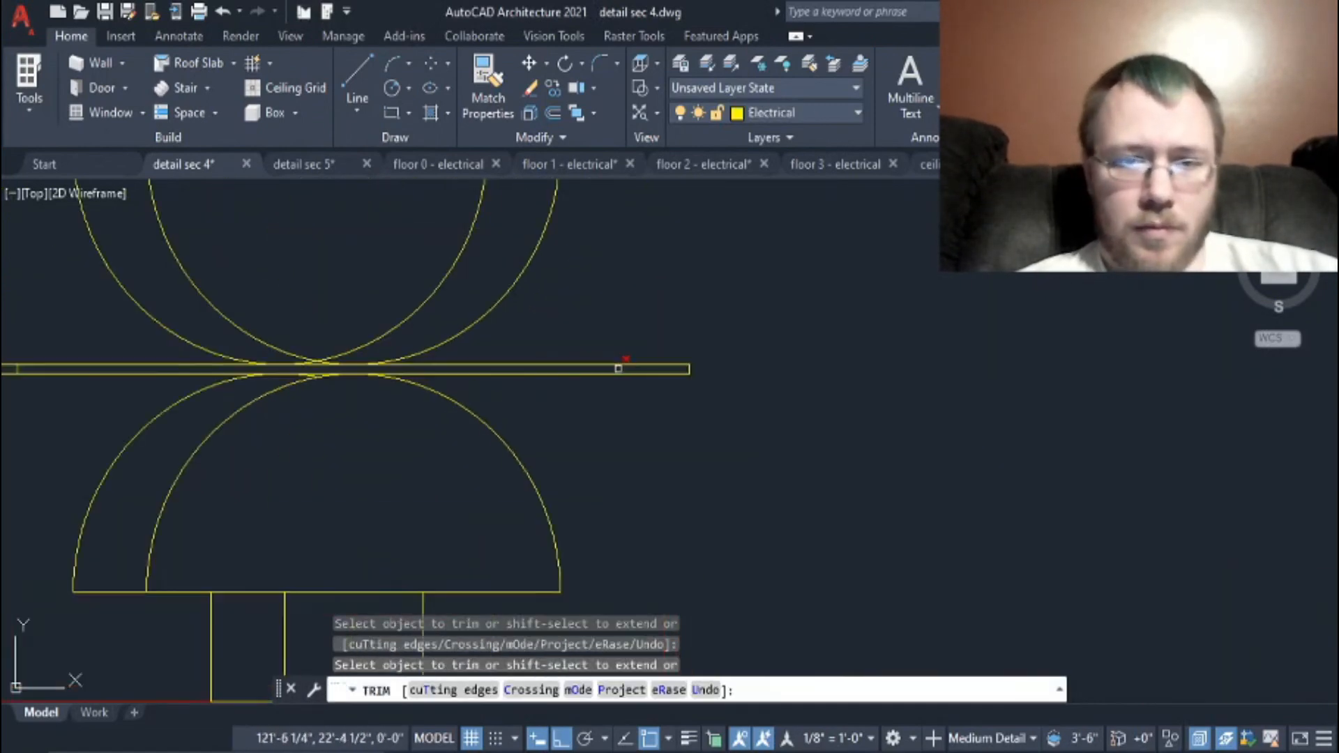
left_click(373, 339)
scroll(380, 337, "down", 3)
scroll(335, 358, "up", 6)
scroll(900, 271, "down", 3)
key("Escape")
Step: Delete the front disc's long edges and extend the rear disc's edges to its far end
left_click(929, 272)
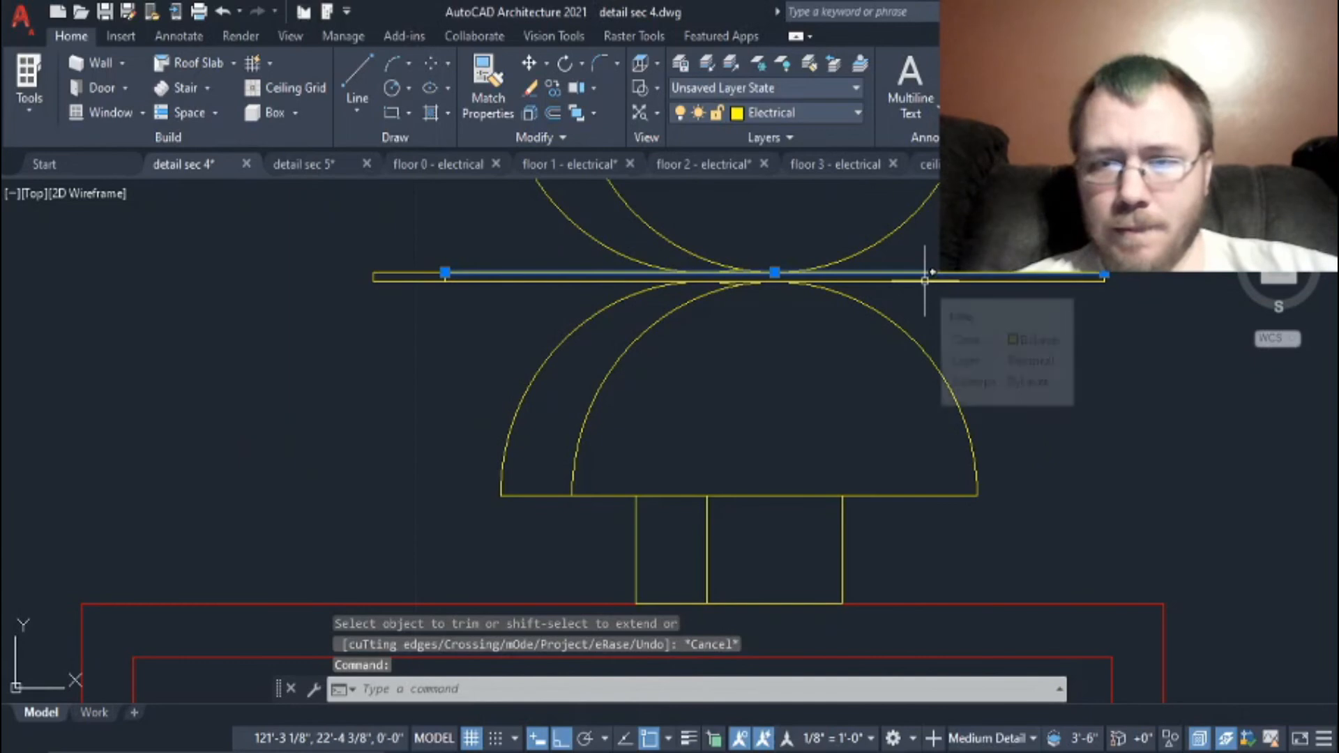
left_click(925, 281)
key("Delete")
type("ex")
key("Return")
left_click_drag(1019, 286, 1019, 276)
key("Escape")
key("Escape")
Step: Trim the rear pendant's remaining overlapping lines around the upper shade and cap
middle_click_drag(986, 279, 900, 619)
scroll(694, 354, "down", 2)
middle_click_drag(500, 452, 444, 481)
scroll(614, 377, "up", 1)
type("tr")
key("Return")
left_click(654, 409)
scroll(660, 407, "down", 1)
Step: Move both overlapping pendants straight down so their bases sit on the magenta height guide
key("Escape")
scroll(659, 407, "down", 2)
scroll(662, 356, "up", 6)
left_click_drag(683, 433, 477, 519)
middle_click_drag(691, 482, 684, 386)
left_click_drag(851, 544, 342, 460)
middle_click_drag(601, 547, 590, 269)
left_click(946, 556)
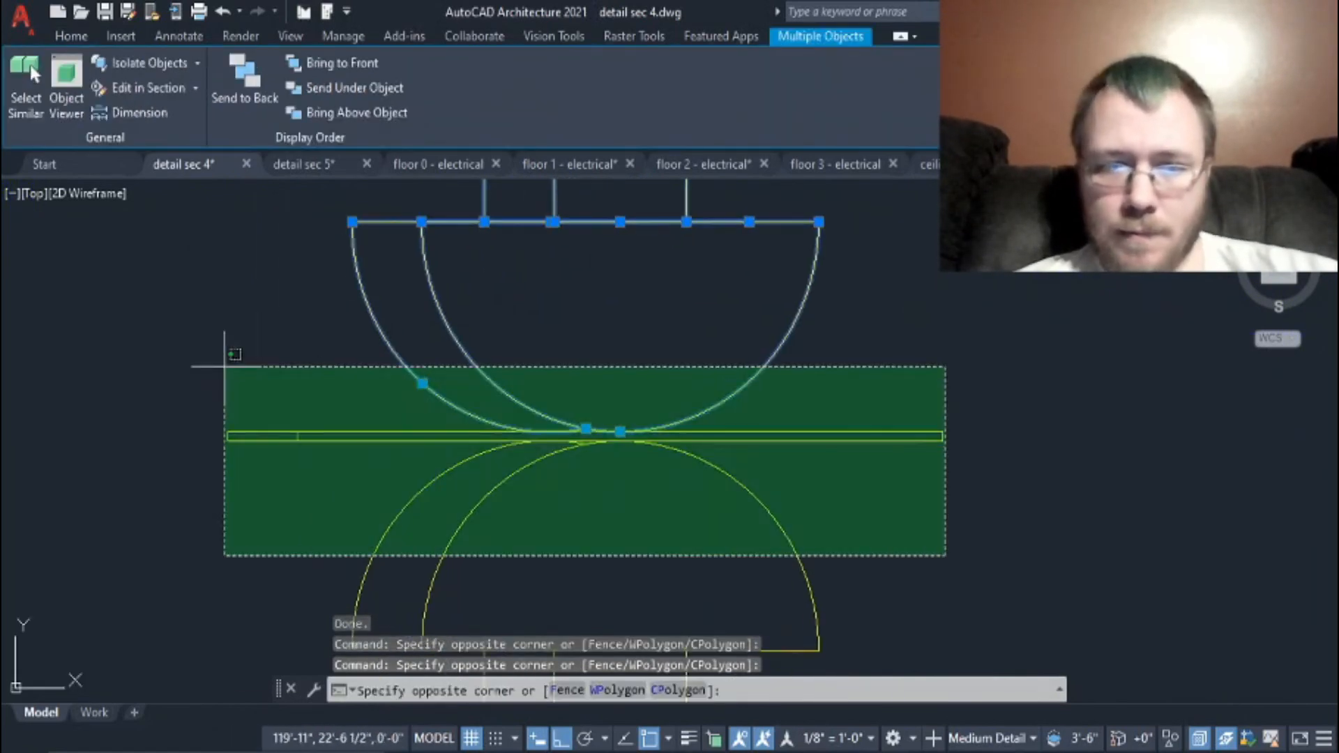
left_click(224, 366)
middle_click_drag(974, 537, 997, 275)
left_click(841, 448)
left_click(368, 344)
left_click(458, 446)
left_click(755, 518)
scroll(886, 414, "down", 4)
type("m")
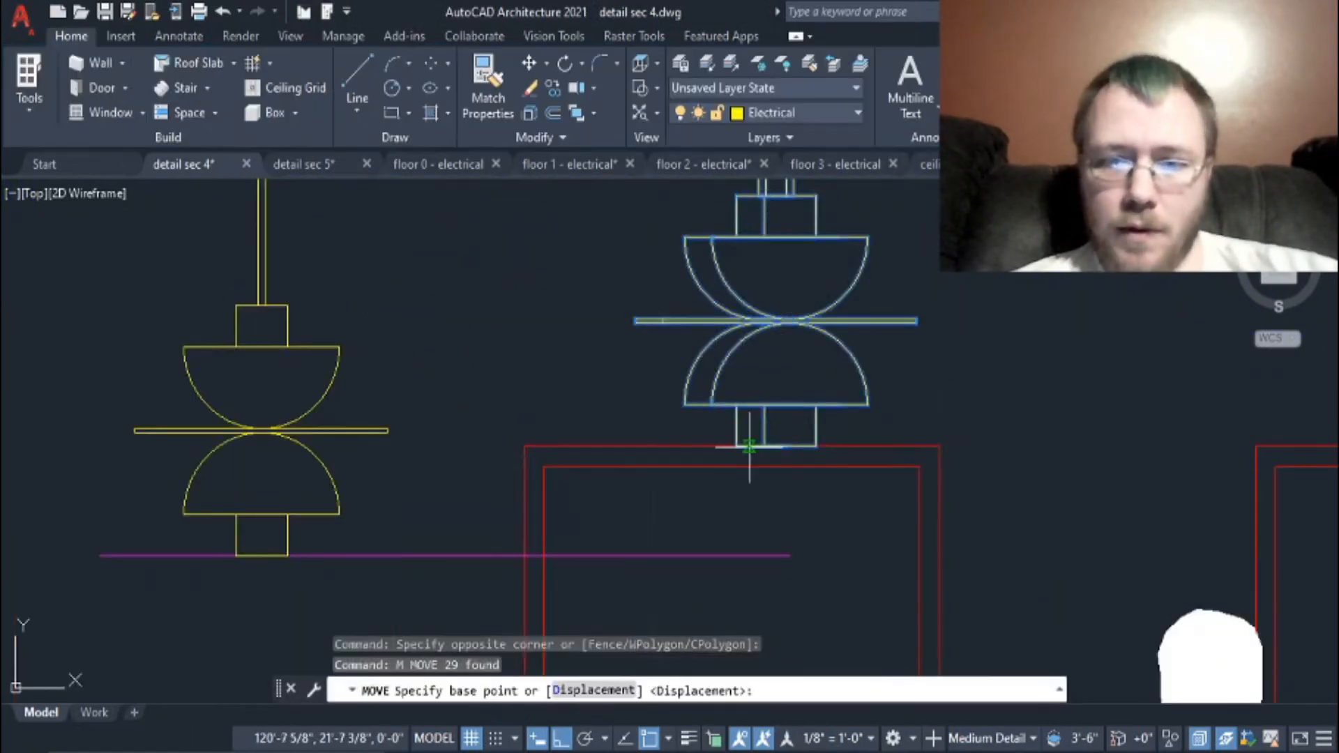
scroll(748, 446, "up", 2)
left_click(731, 446)
middle_click_drag(720, 585, 709, 472)
left_click(707, 508)
Step: Delete the magenta horizontal height guide beneath the pendants
scroll(631, 527, "down", 4)
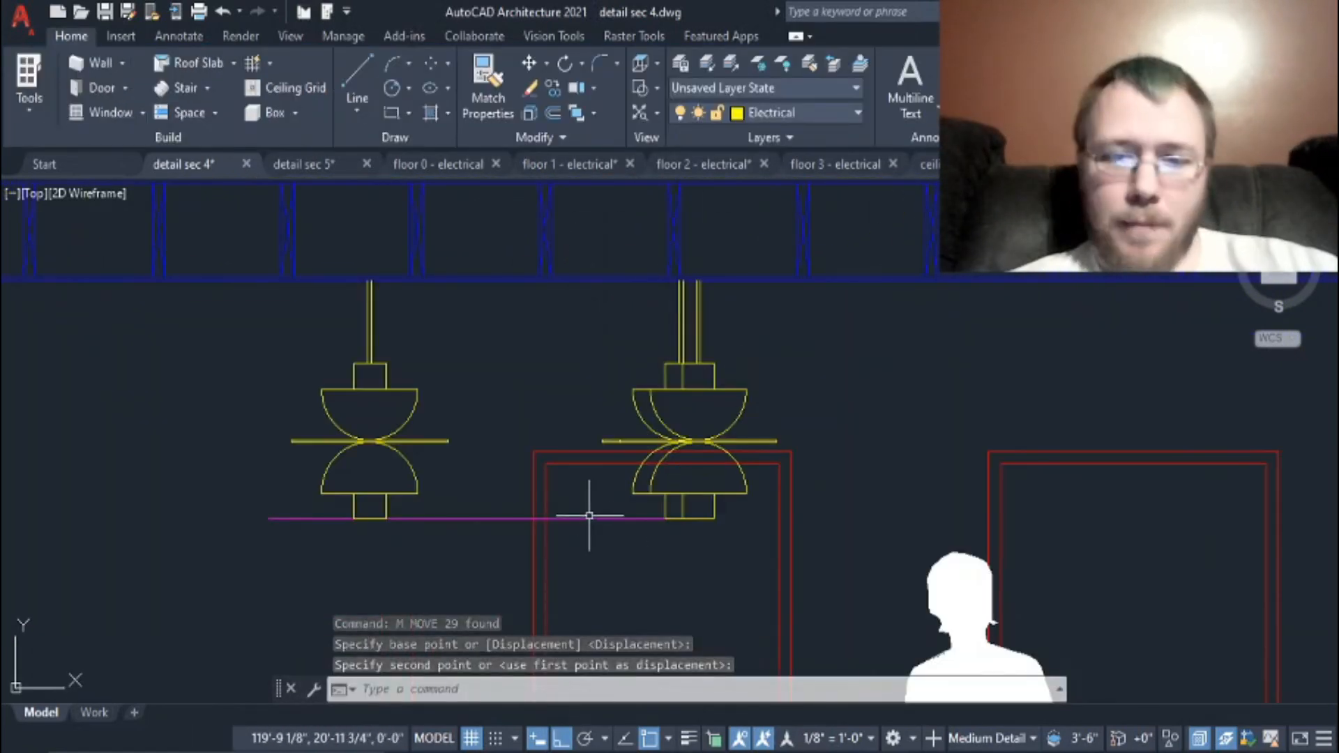
left_click_drag(608, 531, 598, 513)
key("Delete")
Step: Trim the door frame's top lines where they run behind the overlapping pendants
scroll(648, 475, "up", 4)
type("tr")
left_click_drag(768, 413, 760, 466)
left_click(675, 423)
scroll(877, 511, "down", 6)
key("Escape")
scroll(1012, 549, "down", 4)
middle_click_drag(1145, 569, 601, 448)
scroll(601, 447, "down", 4)
Step: Open the floor 1 plan drawing and bring its right-hand wing into view
left_click(577, 165)
mouse_move(881, 471)
middle_mouse_down()
mouse_move(786, 584)
mouse_move(762, 497)
middle_mouse_up()
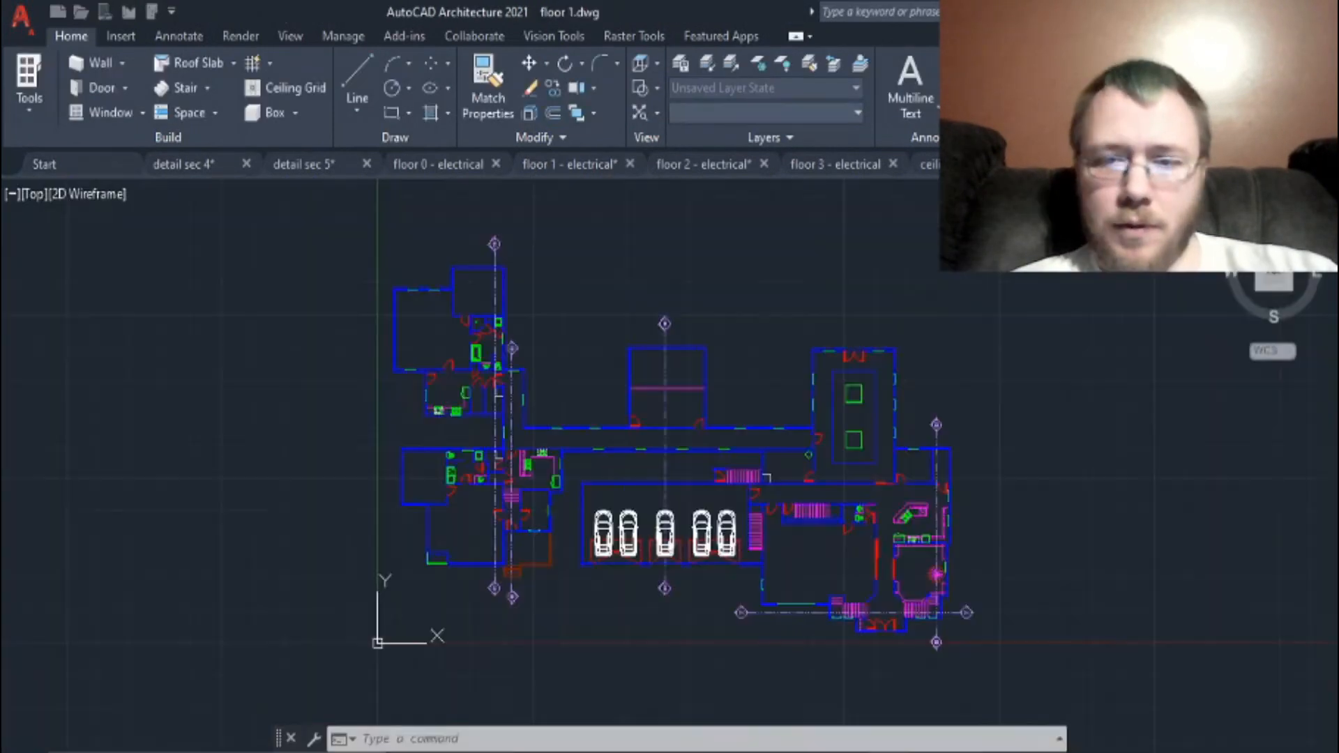
left_click(857, 112)
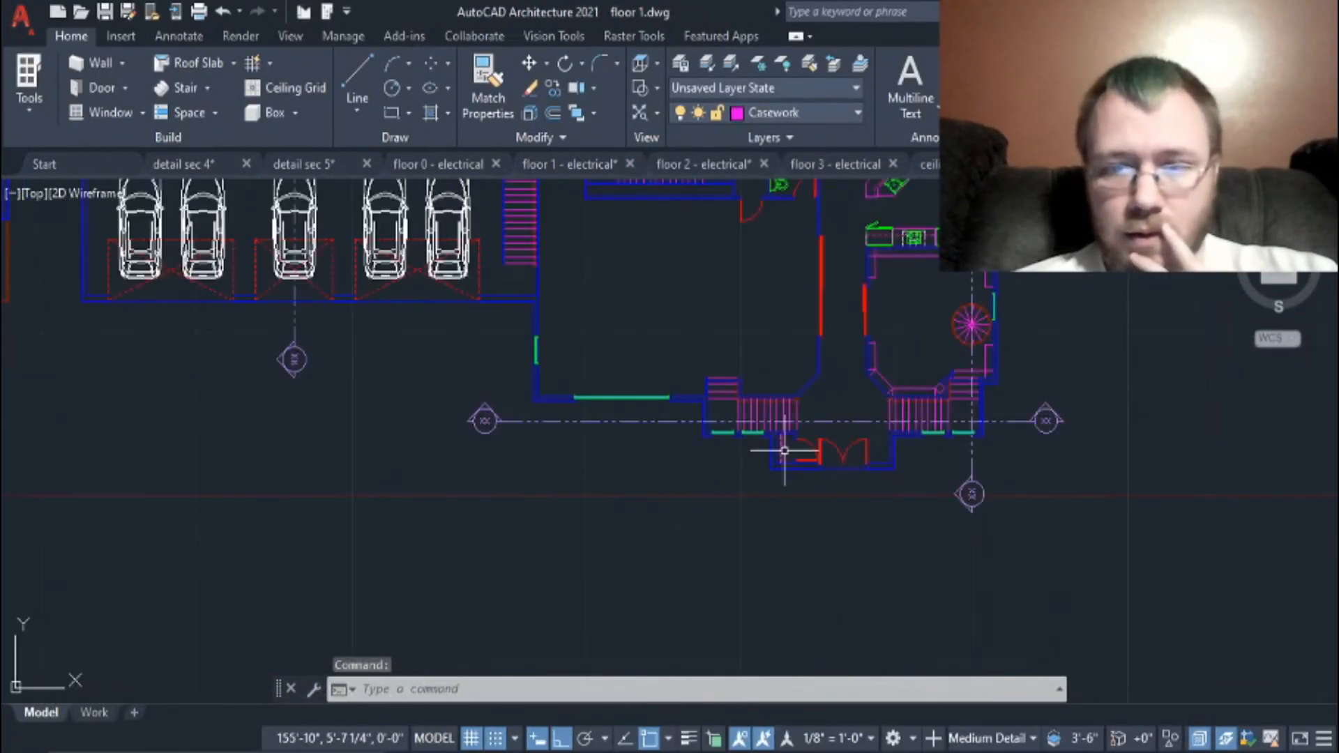
scroll(909, 399, "up", 3)
Step: Copy the two dashed closet shelf lines from the floor 1 electrical plan into the same closet of the floor 1 plan
left_click(569, 165)
scroll(705, 292, "up", 6)
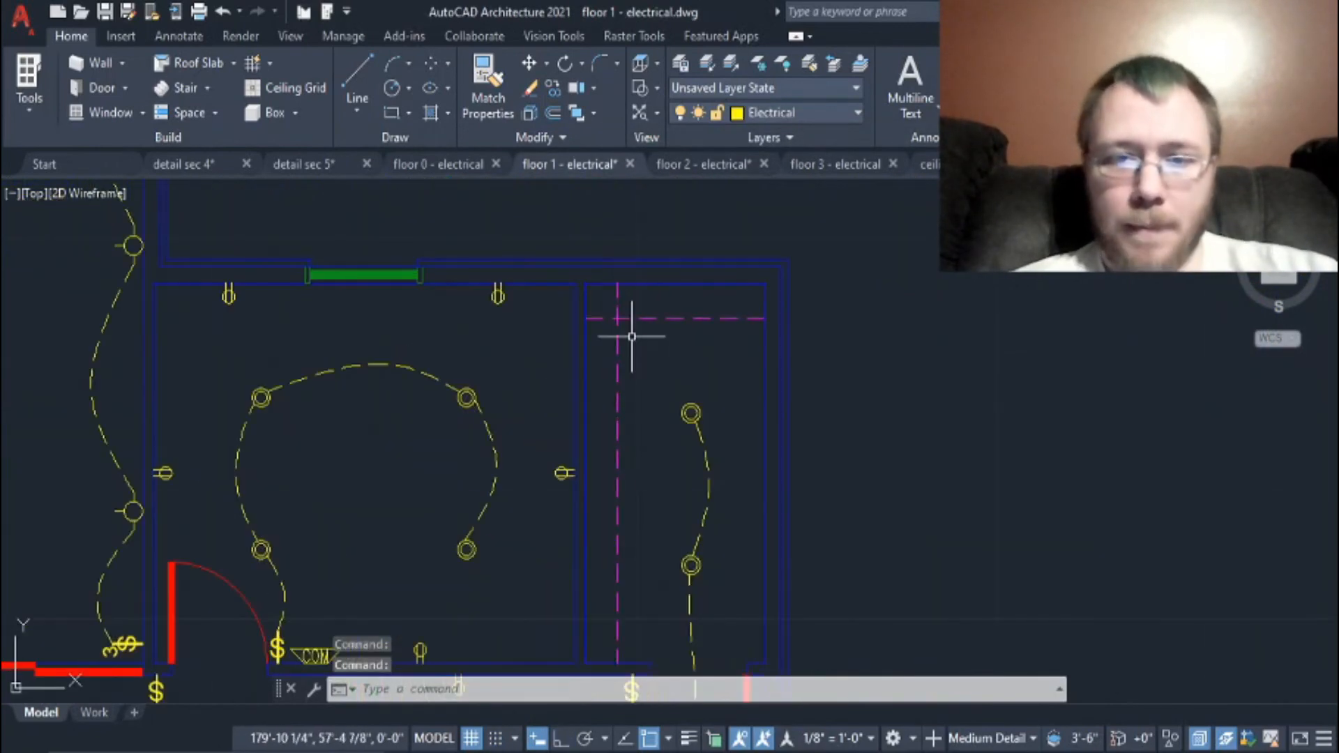
left_click(631, 337)
left_click(609, 311)
key("ctrl+v")
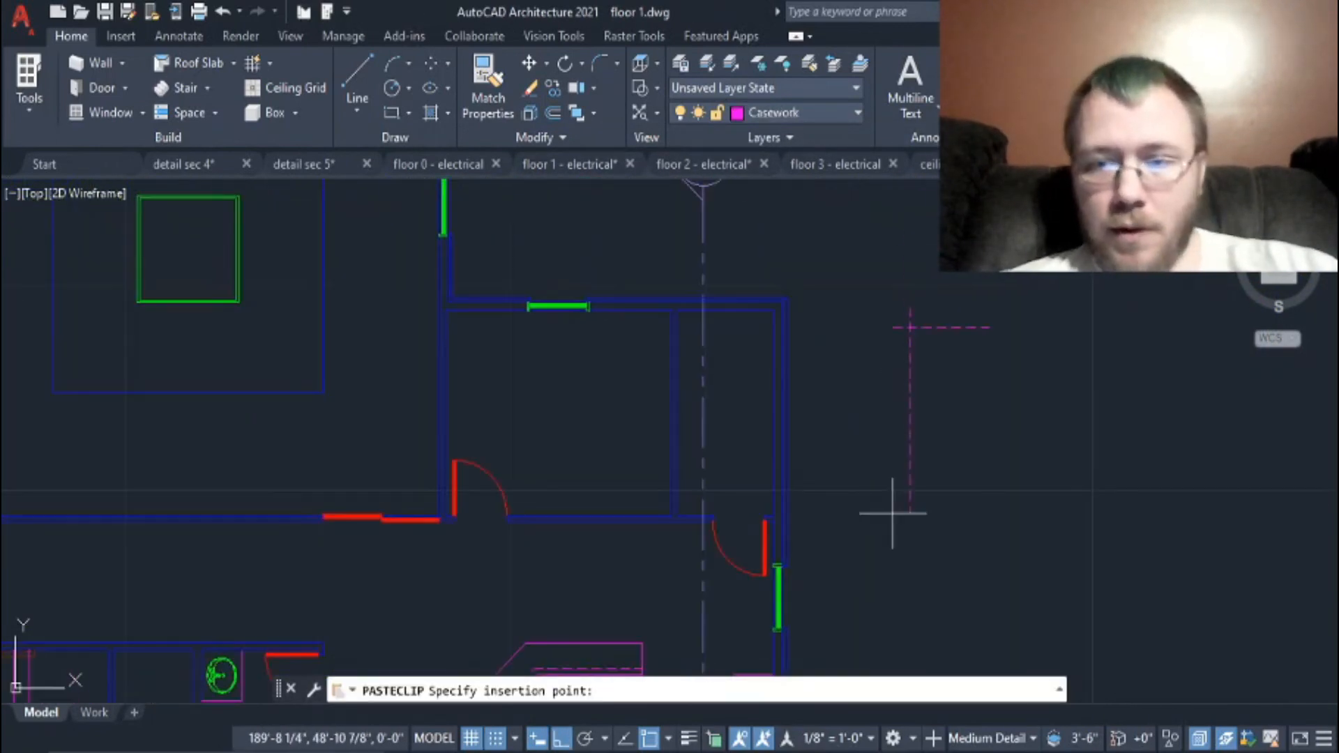
scroll(664, 514, "up", 3)
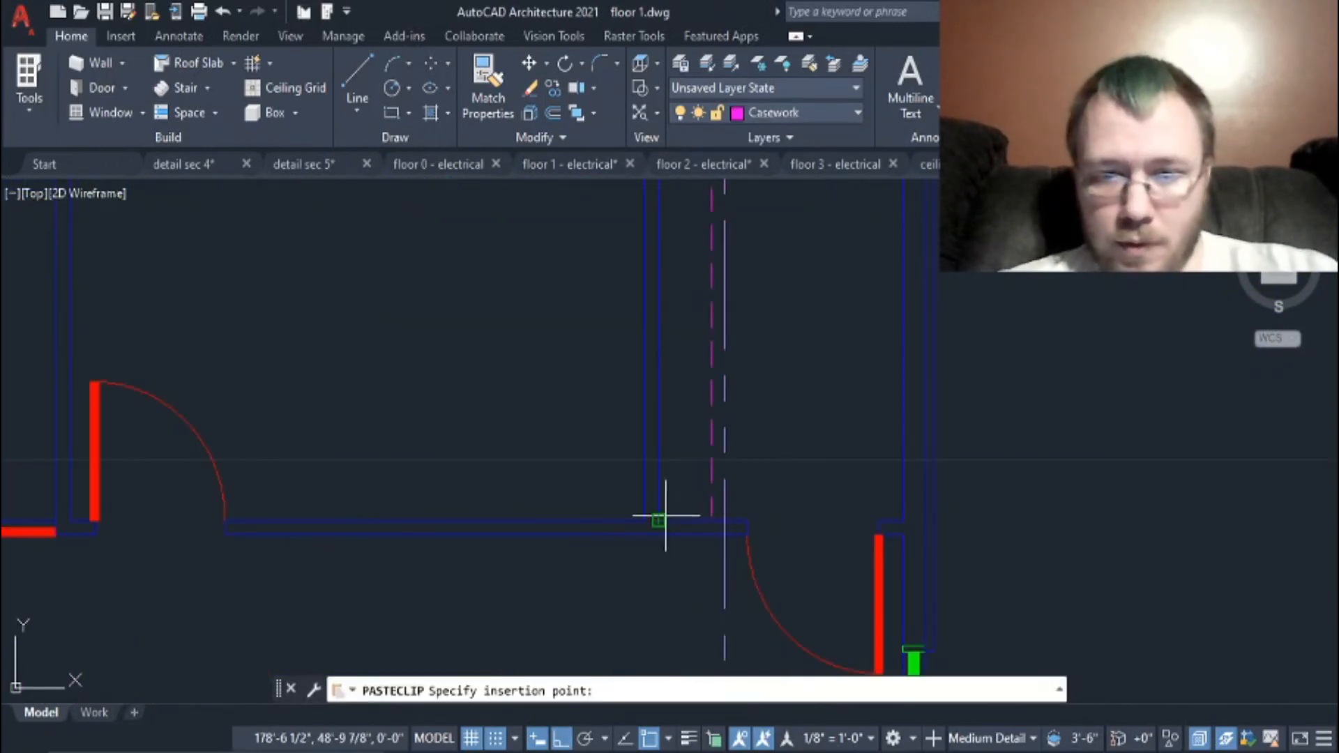
scroll(762, 383, "down", 4)
key("Escape")
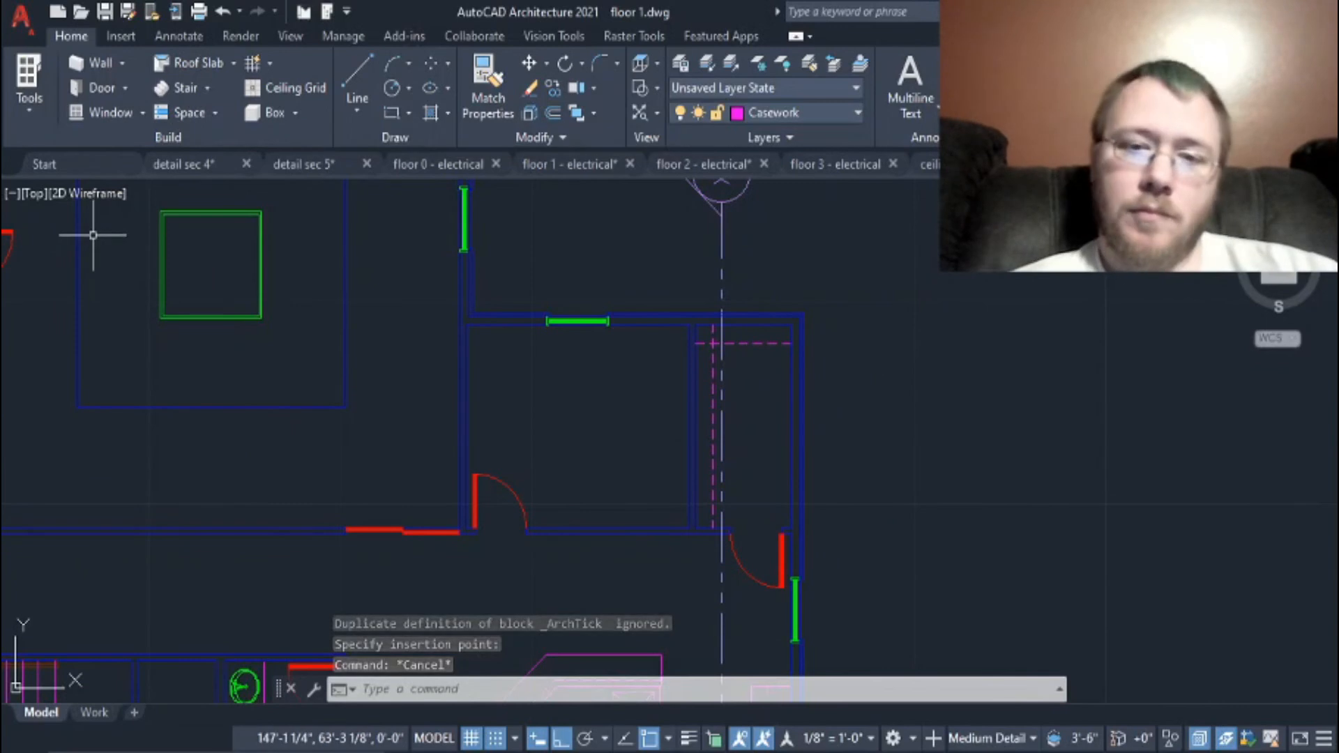
Step: Measure the depth of the dashed closet shelf from the wall
scroll(559, 289, "up", 5)
type("di")
key("space")
left_click(517, 279)
key("Escape")
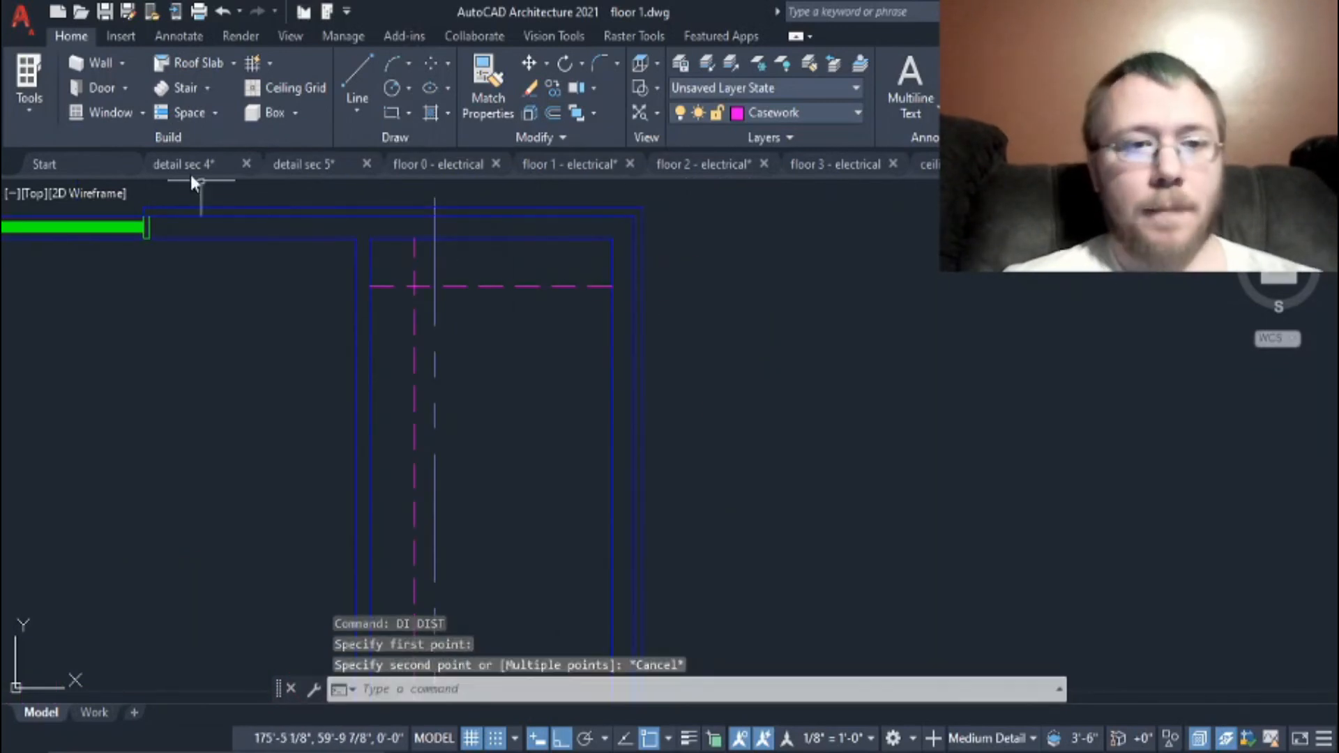
Step: In detail sec 4, offset the exterior wall's inner face line 11 inches into the end room
left_click(196, 166)
type("o")
key("space")
type("11")
key("Return")
left_click(795, 457)
left_click(672, 458)
key("Escape")
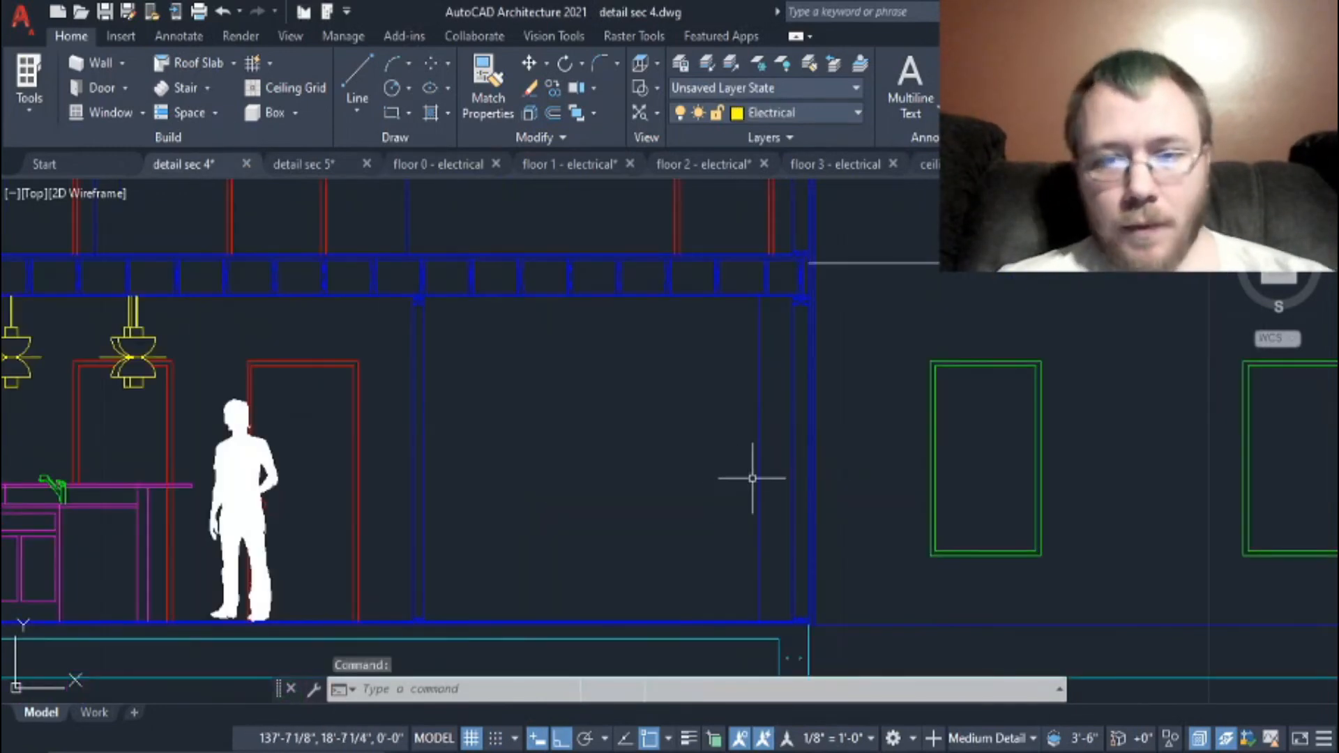
Step: Put the offset line on the Casework layer and make Casework the current layer
left_click(718, 308)
left_click(802, 113)
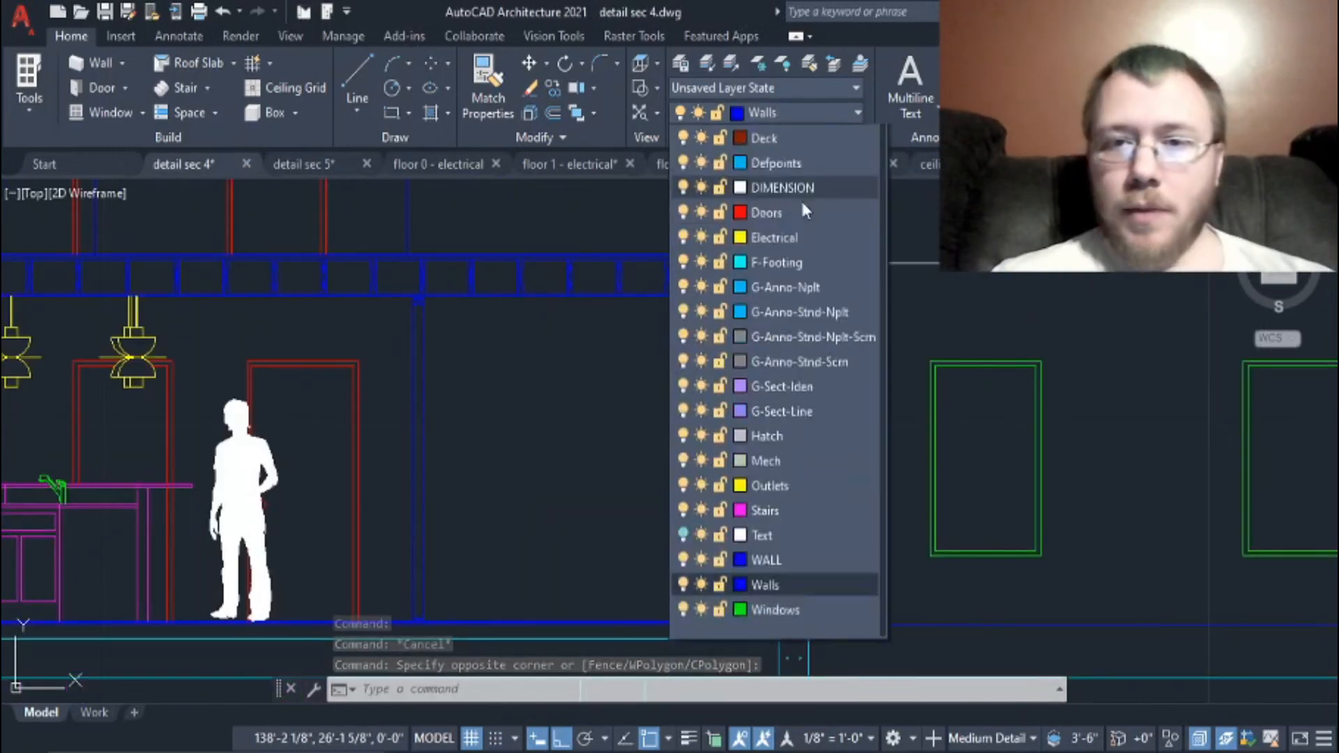
scroll(802, 204, "up", 3)
left_click(802, 212)
key("Escape")
left_click(812, 115)
left_click(802, 212)
key("Escape")
Step: Copy the small crossed box under the ceiling beside the shelving and paste it near the new casework line
middle_click_drag(711, 467, 785, 417)
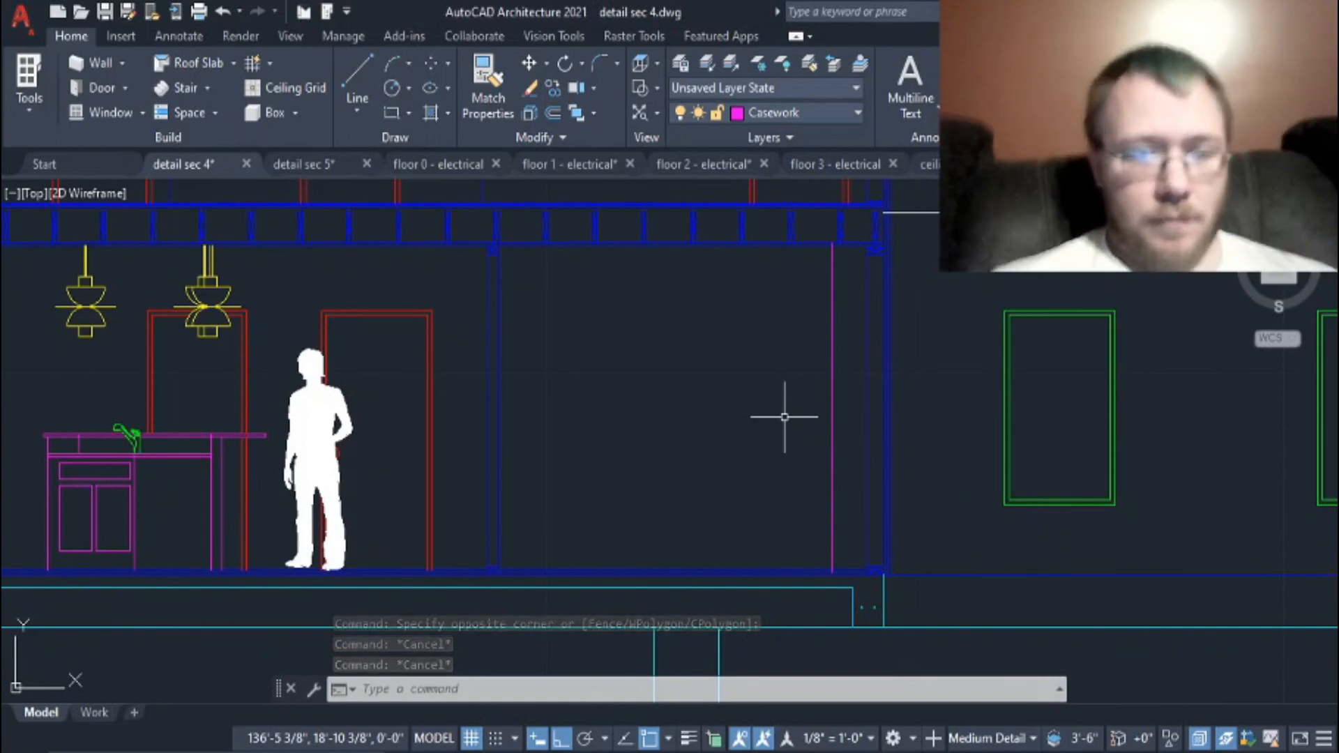
scroll(292, 426, "up", 4)
middle_click_drag(158, 484, 614, 509)
scroll(941, 520, "down", 4)
middle_click_drag(954, 521, 331, 496)
middle_click_drag(348, 398, 1004, 519)
scroll(430, 432, "up", 4)
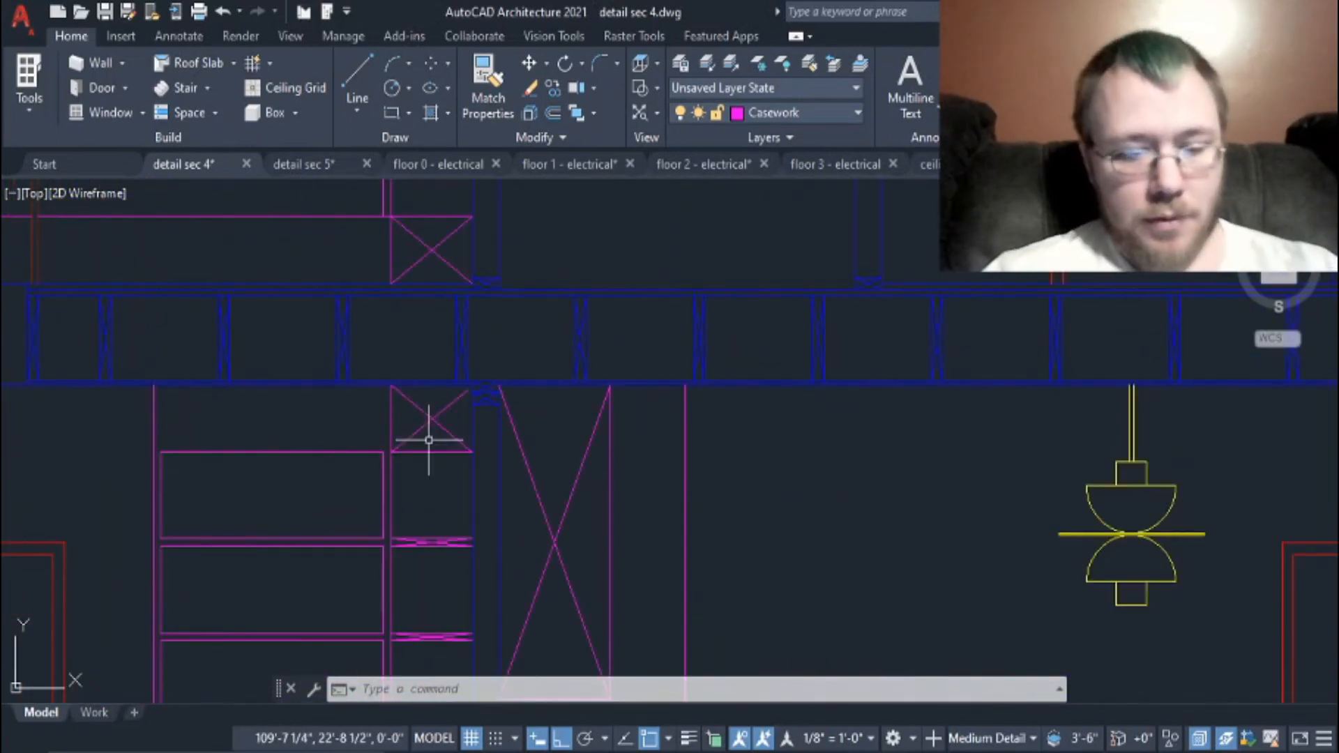
scroll(610, 487, "down", 5)
scroll(694, 394, "up", 3)
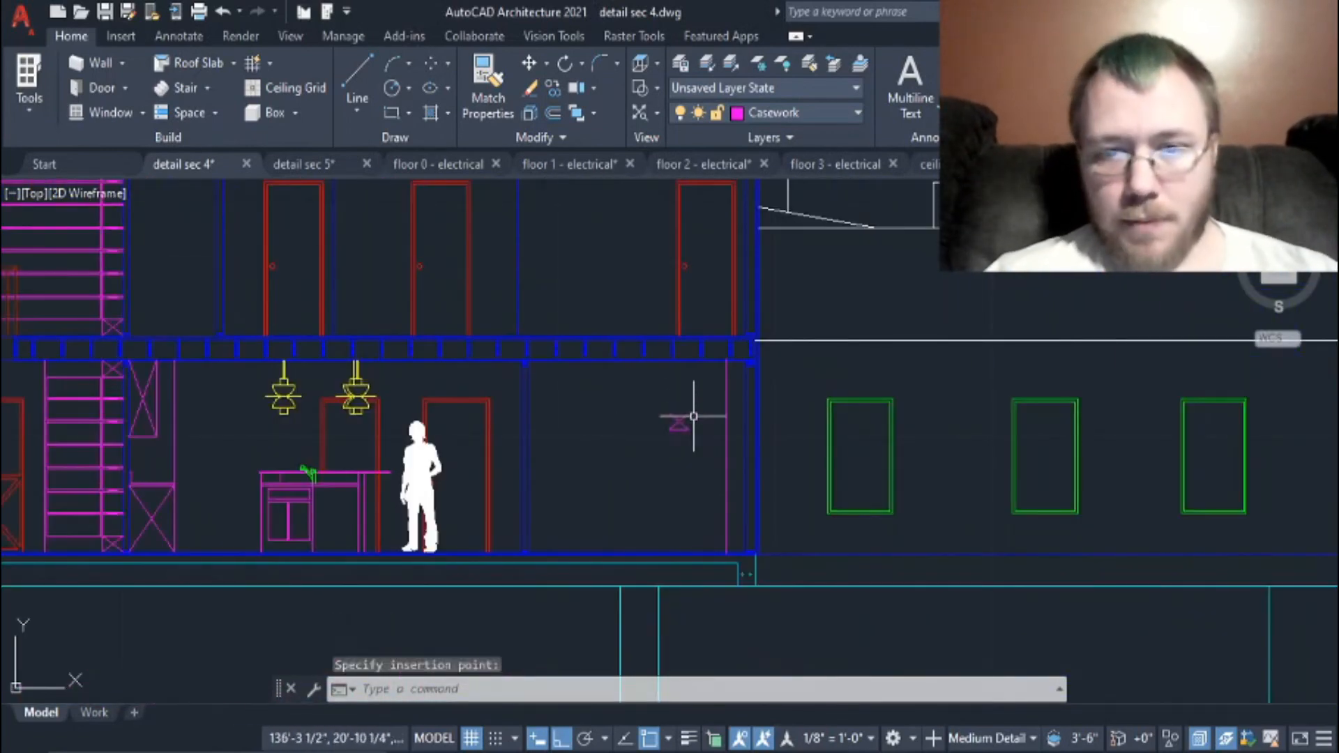
Step: Move the pasted crossed box up to the ceiling between the new casework line and the exterior wall
type("m")
key("Return")
scroll(673, 425, "up", 4)
left_click(699, 445)
scroll(953, 234, "up", 4)
middle_click_drag(952, 234, 911, 372)
left_click(856, 356)
scroll(562, 509, "down", 3)
scroll(647, 474, "up", 3)
type("ex")
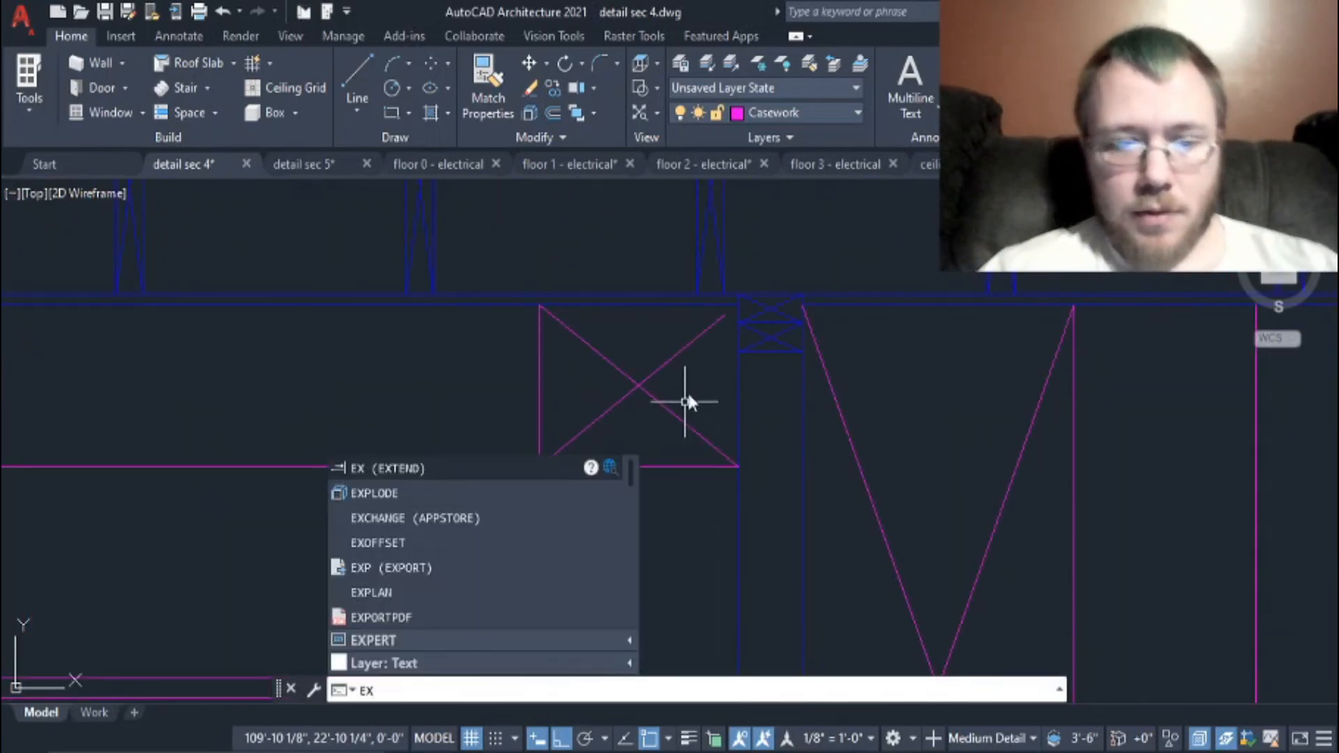
key("Return")
scroll(684, 418, "down", 2)
scroll(673, 404, "down", 2)
scroll(662, 372, "up", 3)
scroll(661, 372, "down", 3)
middle_click_drag(391, 231, 611, 352)
scroll(610, 352, "down", 4)
middle_click_drag(1046, 335, 623, 323)
scroll(623, 323, "up", 5)
key("Escape")
Step: Move the crossed diagonals so their upper corner meets the casework line at the underside of the ceiling
left_click(631, 331)
left_click(593, 256)
type("m")
left_click(658, 228)
scroll(656, 239, "up", 5)
left_click(670, 197)
left_click(630, 269)
left_click(427, 344)
middle_click_drag(427, 344, 533, 553)
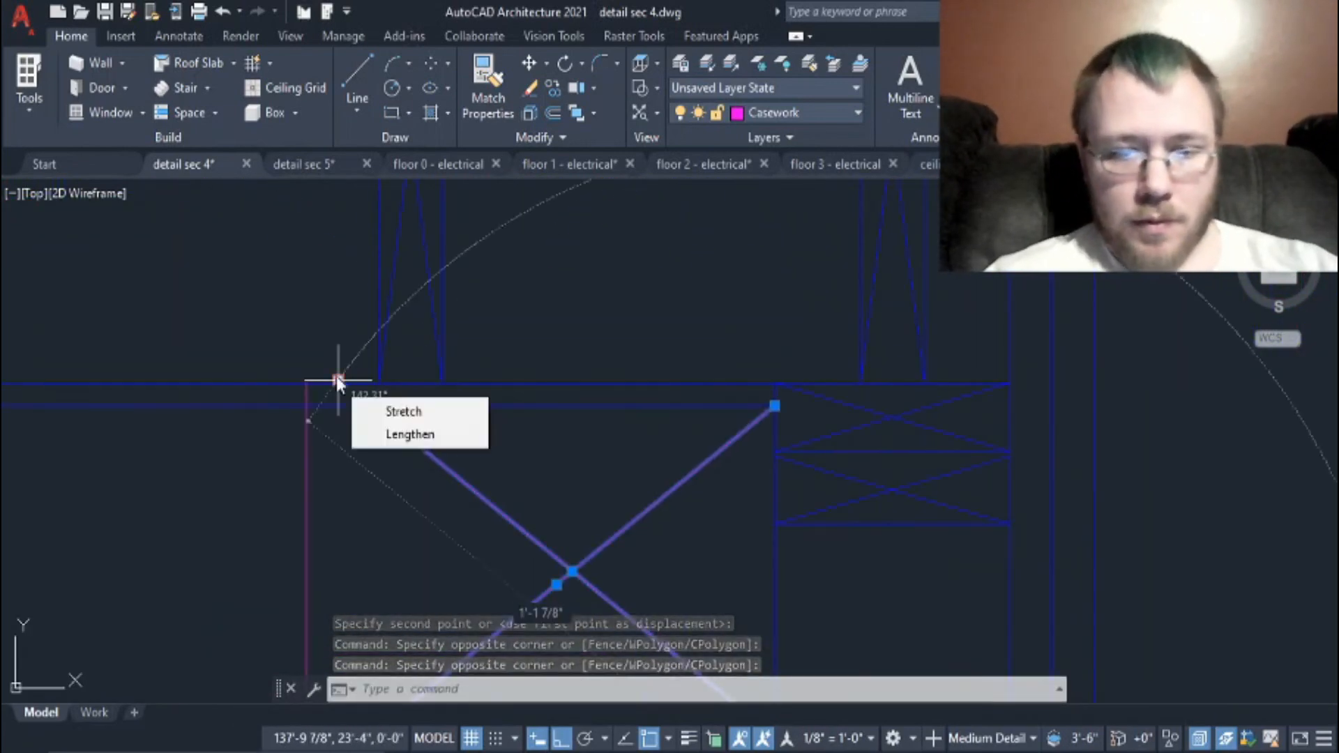
type("m")
left_click(338, 381)
left_click(307, 408)
Step: Extend the crossed box's diagonals to the inner face of the exterior wall
type("tr")
key("Escape")
type("ex")
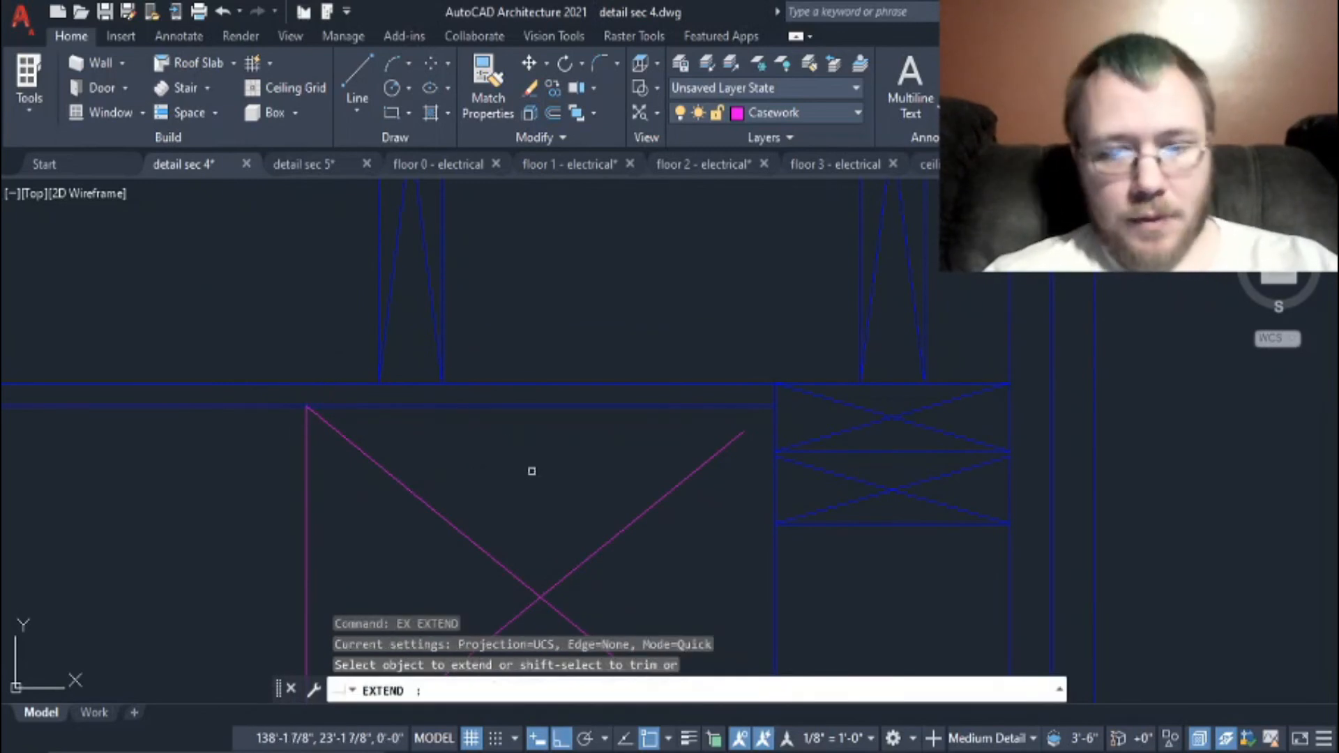
left_click(670, 461)
left_click(726, 544)
scroll(728, 551, "down", 3)
key("Escape")
Step: Trim the part of the vertical casework line that runs below the floor surface in the end room
scroll(764, 390, "down", 5)
scroll(645, 457, "up", 7)
type("tr")
left_click(617, 438)
left_click(589, 433)
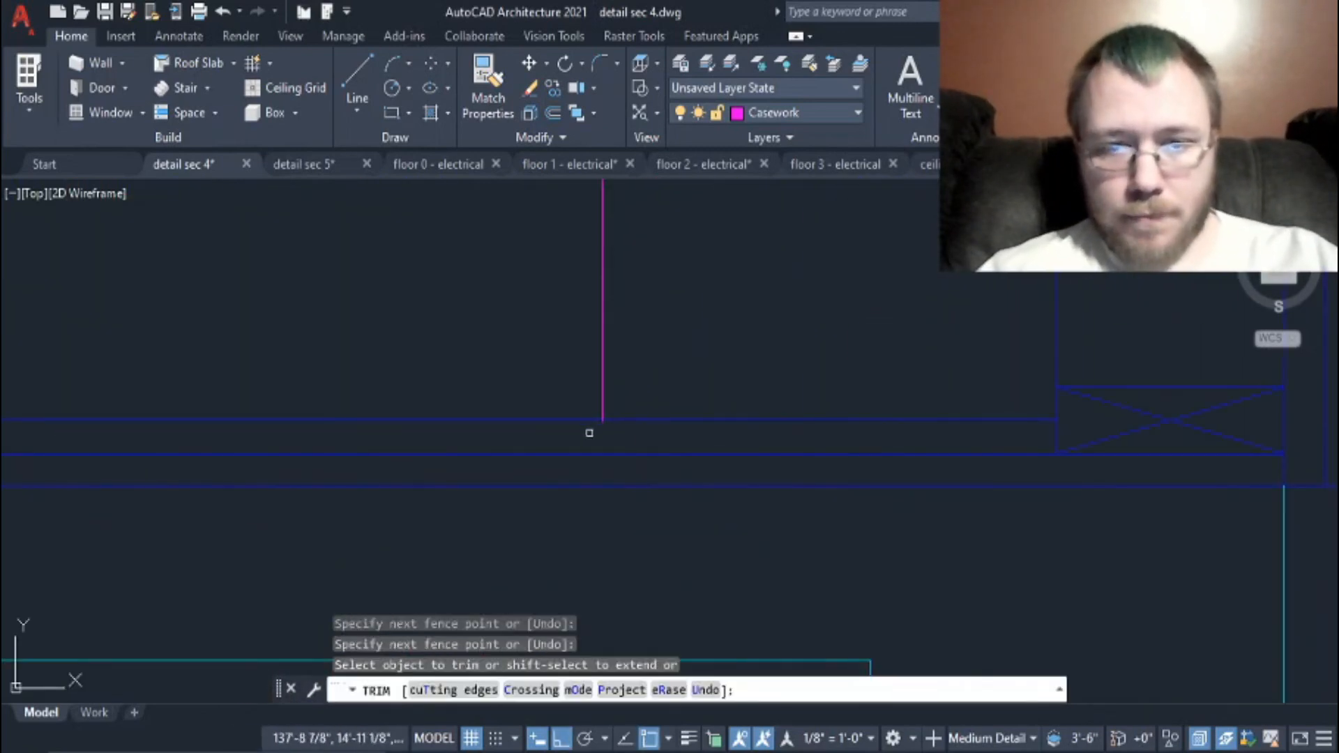
key("Escape")
Step: Draw a horizontal reference line at the human figure's elbow height, from the figure to the casework line
scroll(656, 520, "down", 12)
scroll(651, 364, "up", 6)
scroll(638, 391, "down", 4)
type("l")
left_click(264, 495)
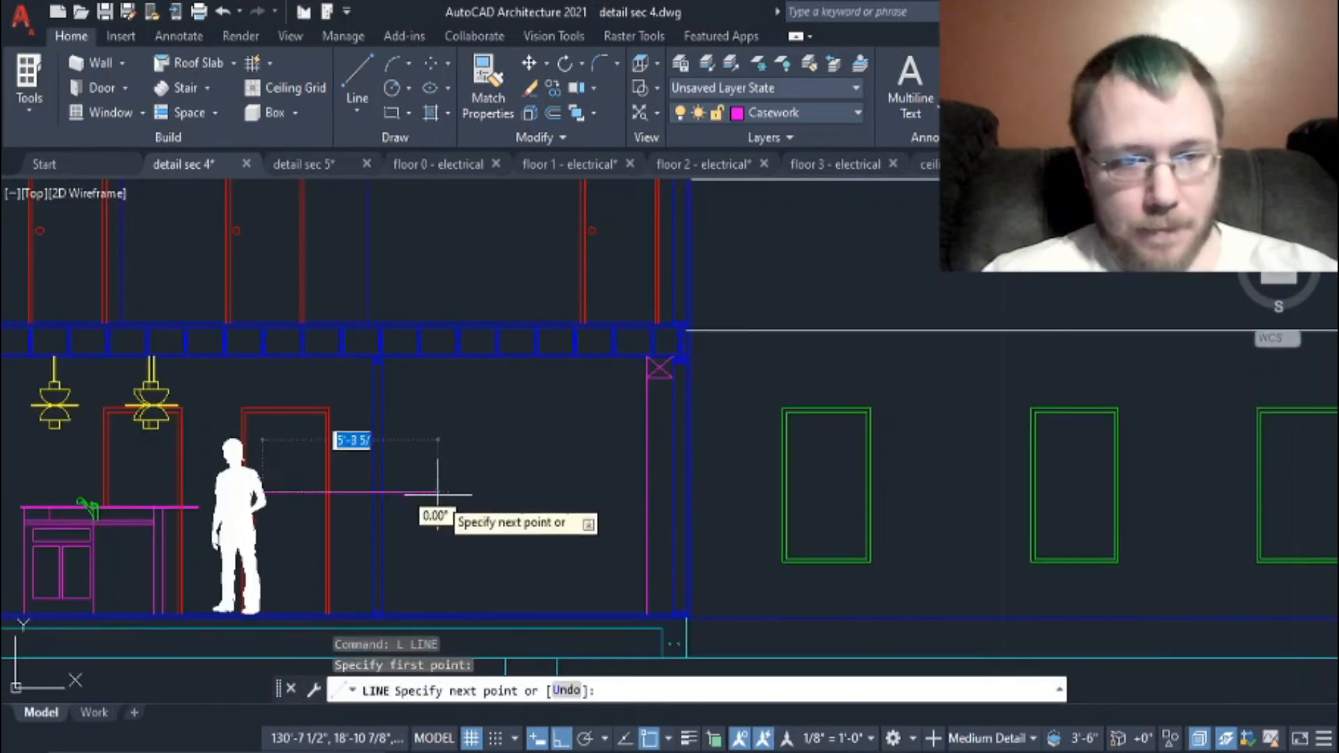
left_click(611, 492)
key("Escape")
scroll(619, 419, "up", 2)
Step: Offset the crossed box's bottom edge downward in 16-inch spacings to form three shelves, each 1 inch thick
type("o ")
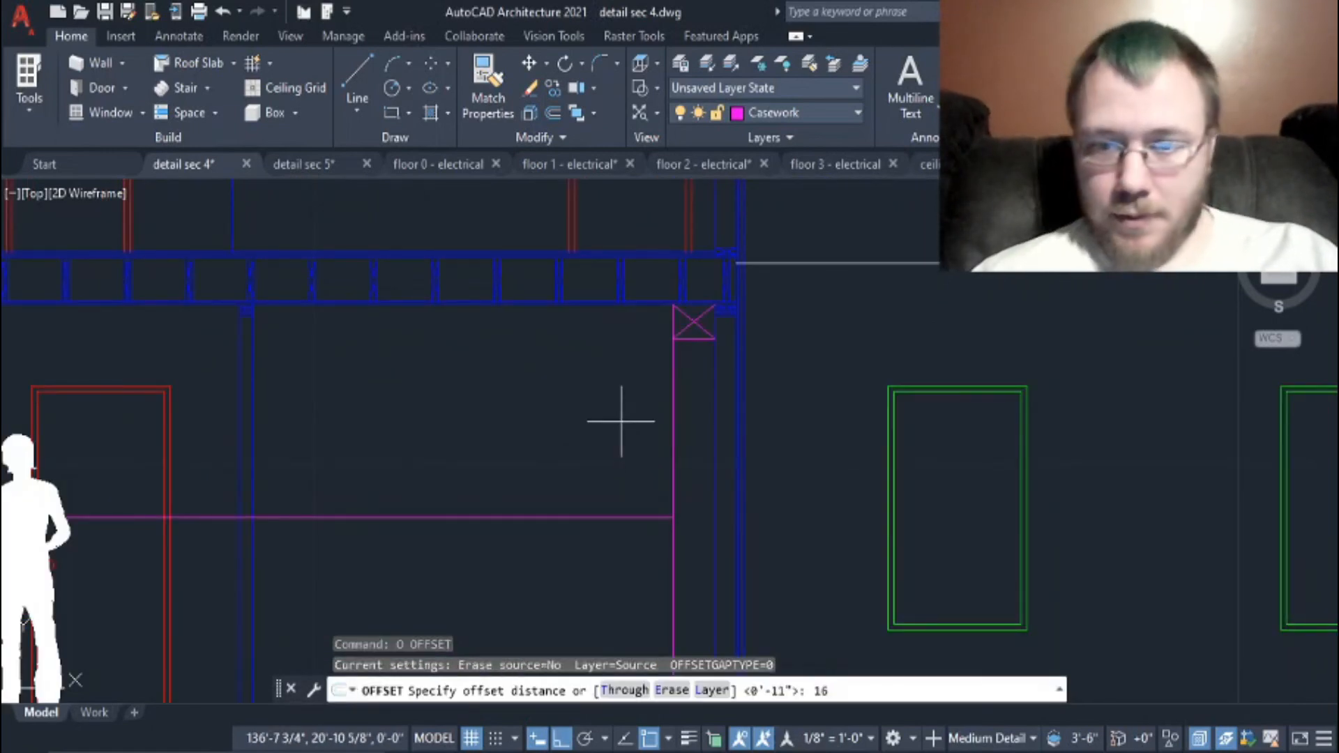
type("16")
key("Return")
scroll(694, 377, "up", 4)
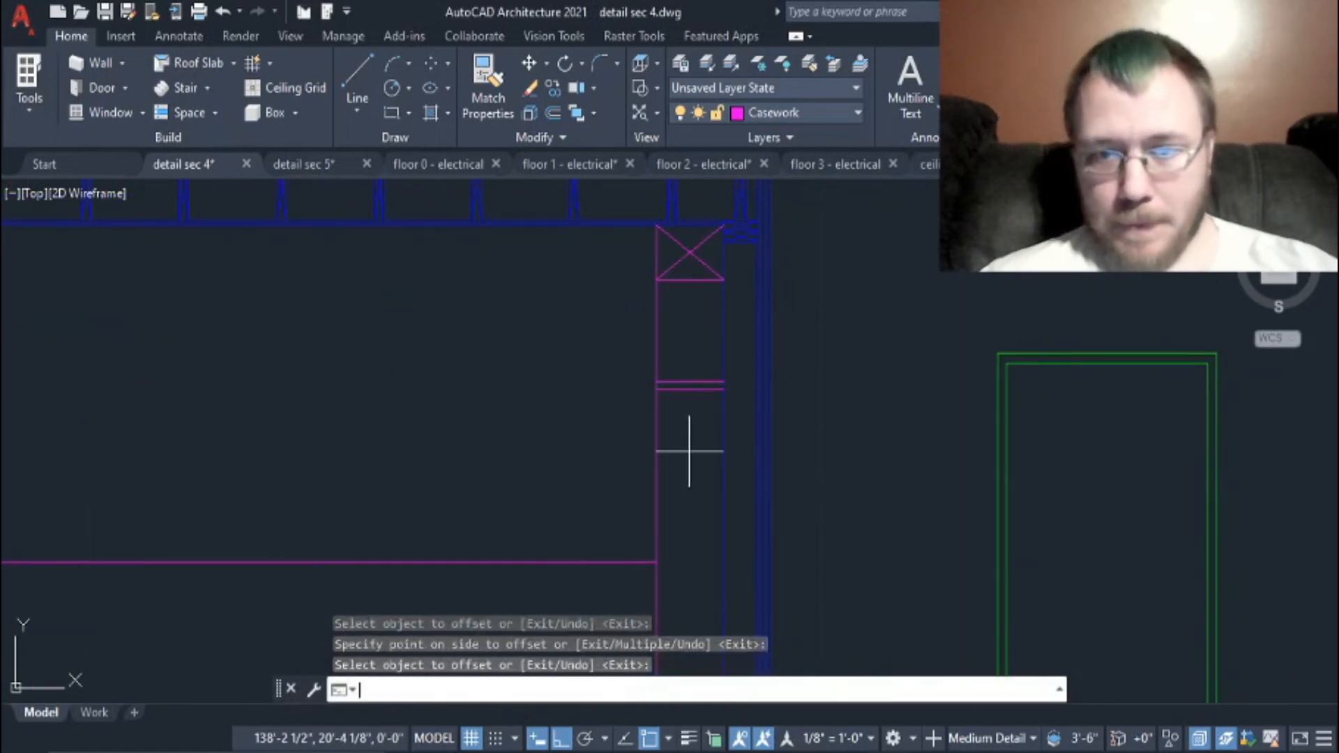
key("Return")
left_click(687, 492)
left_click(701, 520)
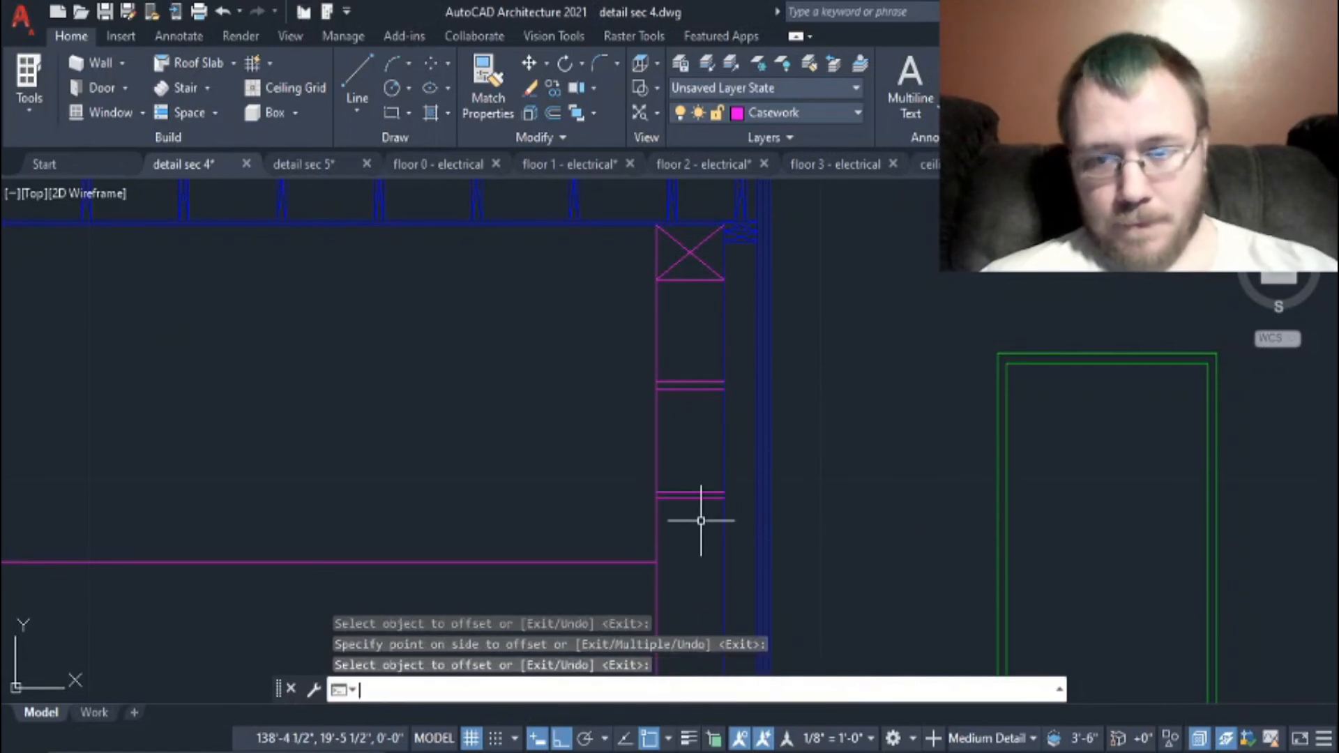
scroll(694, 488, "down", 4)
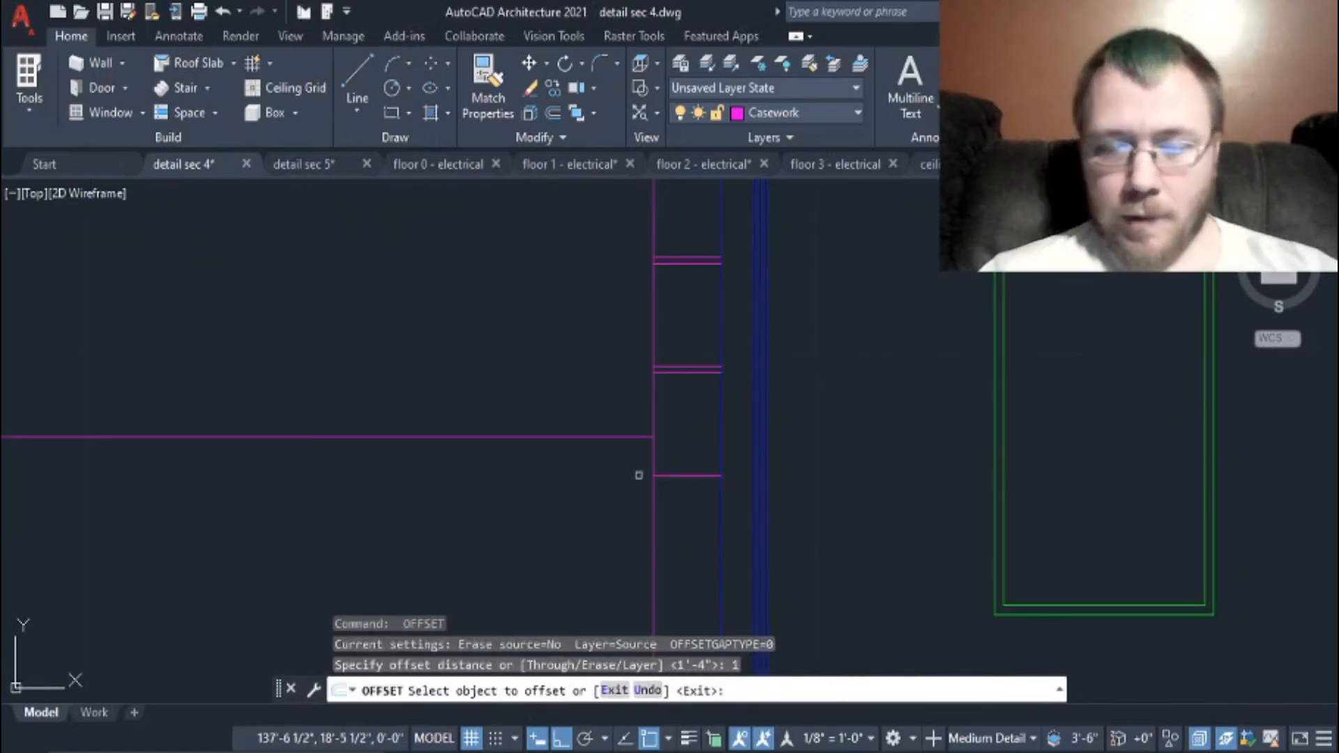
key("Escape")
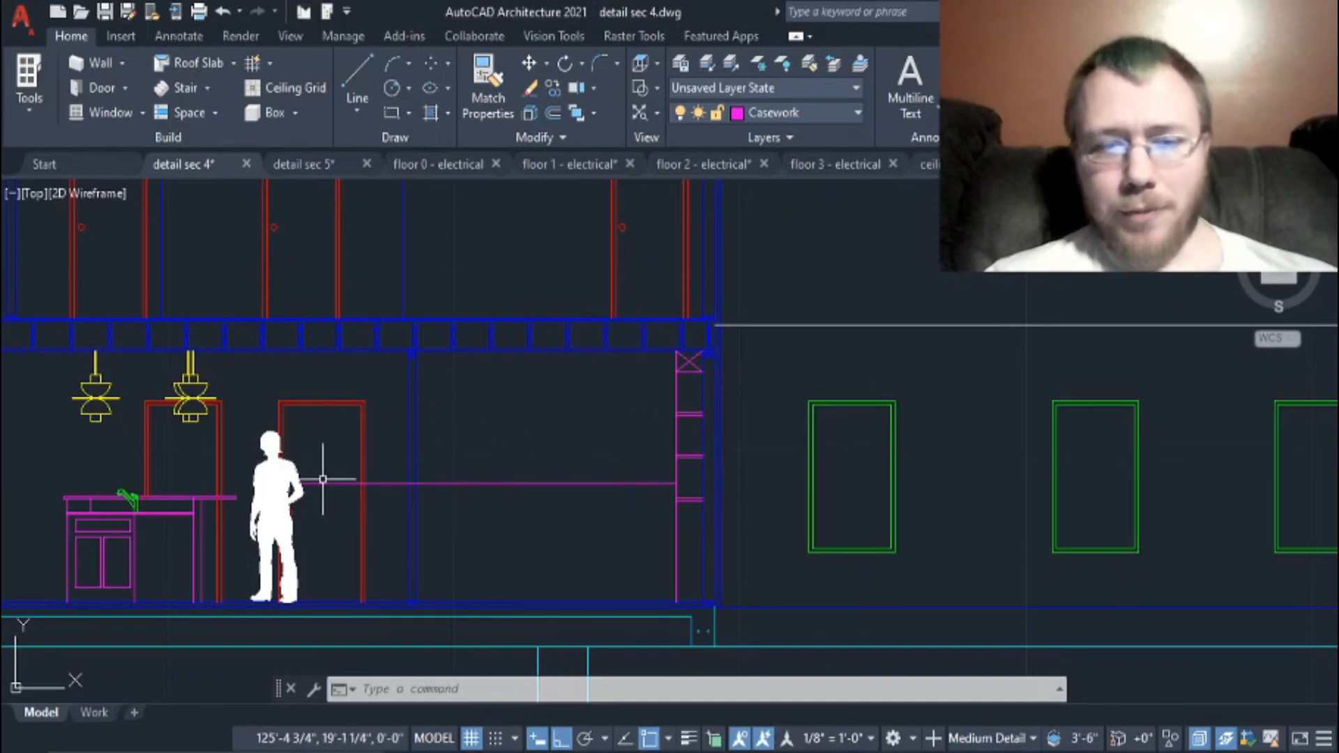
Step: Delete the horizontal reference line between the human figure and the casework line
left_click(628, 497)
scroll(663, 502, "up", 3)
type("o")
key("Return")
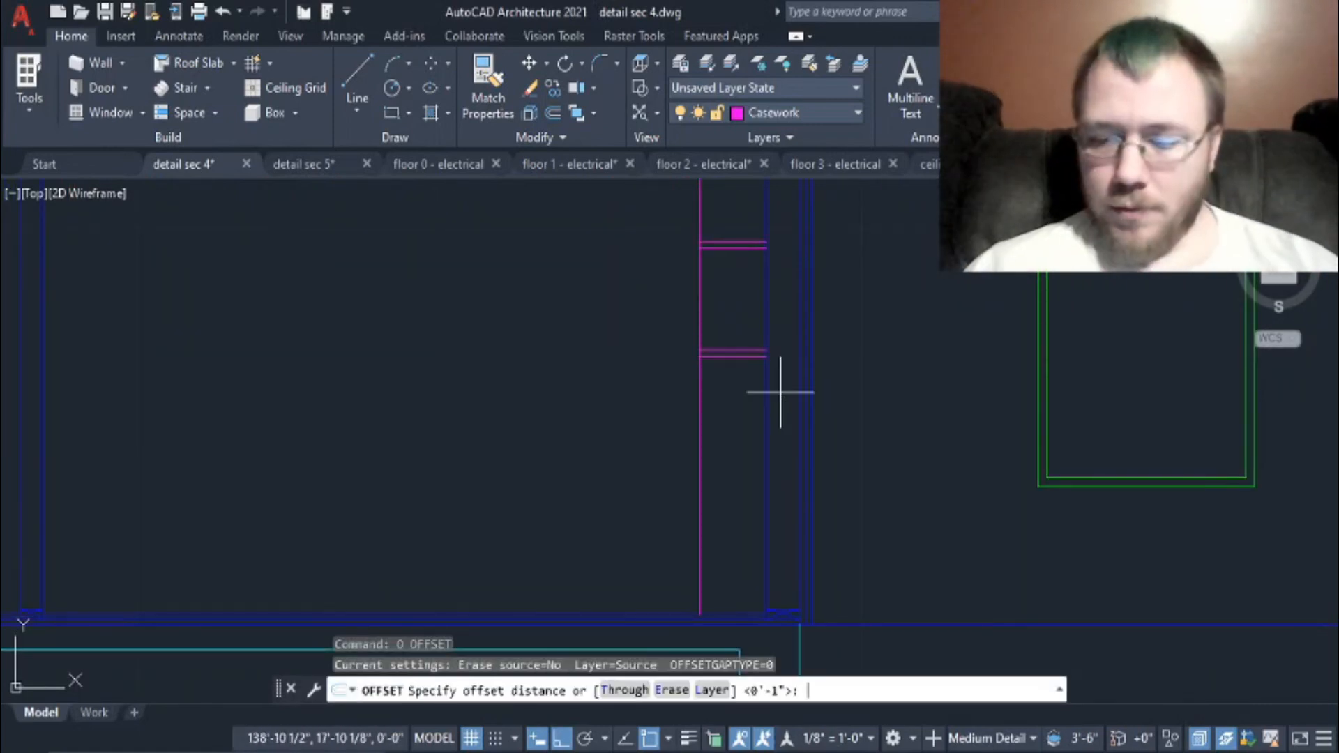
key("Return")
left_click(731, 356)
left_click(741, 497)
key("Escape")
key("Escape")
left_click(743, 537)
left_click(731, 487)
key("Delete")
Step: Offset the underside of the lowest shelf 18 inches downward
type("o")
key("Return")
type("18")
key("Return")
left_click(737, 355)
left_click(736, 438)
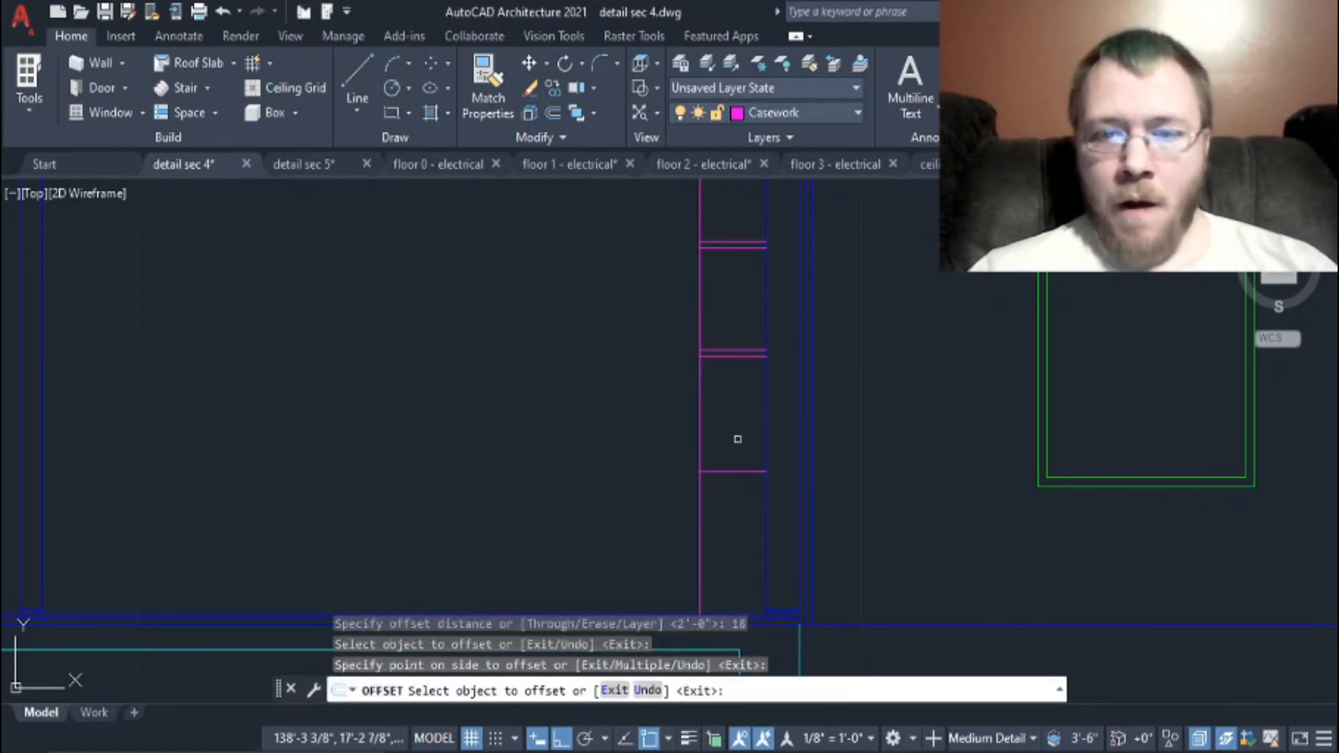
left_click(736, 472)
key("Escape")
Step: Offset the new bottom shelf line 1 inch downward to give that shelf its thickness
type("o")
key("Return")
type("1")
key("Return")
left_click(739, 472)
left_click(745, 500)
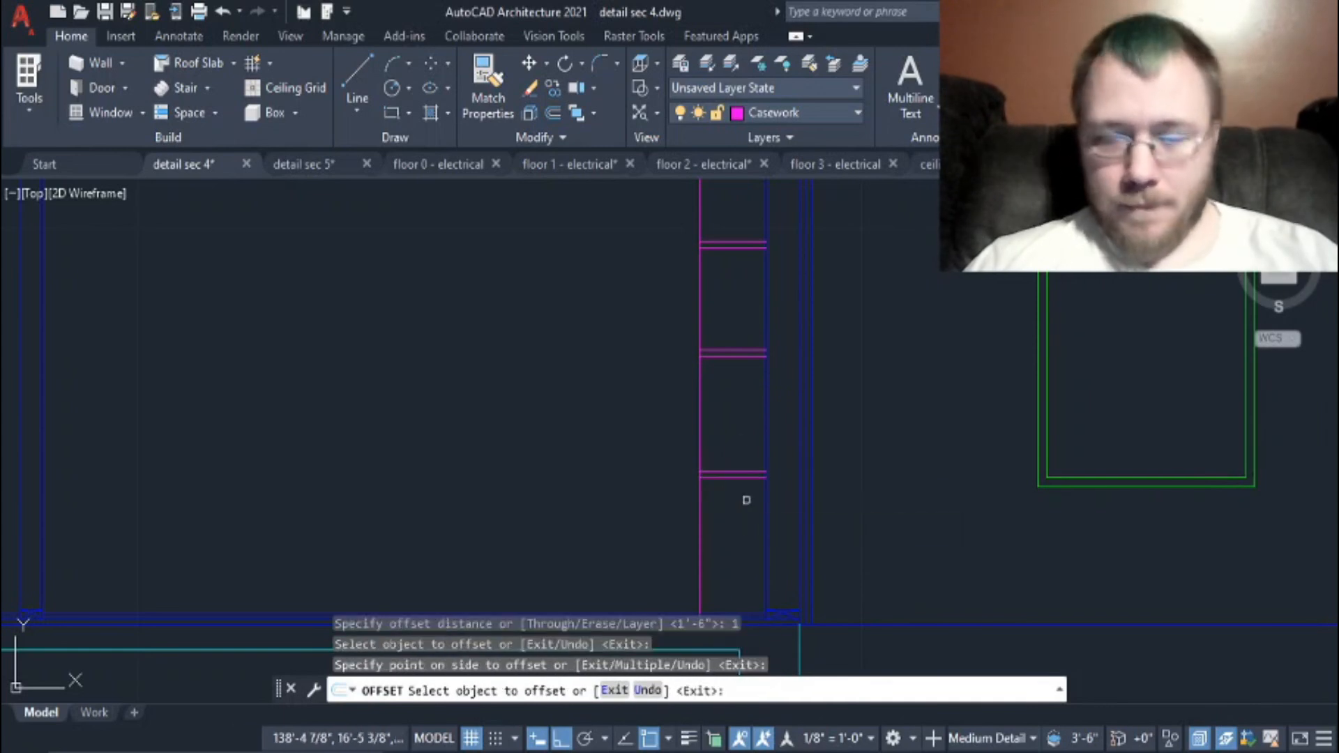
key("Escape")
Step: Extend all the shelf lines across the end room to the partition wall
scroll(746, 501, "down", 3)
type("l")
key("Return")
key("Escape")
type("ex")
key("Return")
left_click_drag(717, 489, 723, 203)
key("Escape")
Step: Draw two crossing diagonals in the cut section of a shelf, between the casework line and the exterior wall
scroll(443, 313, "down", 2)
scroll(696, 341, "up", 4)
scroll(696, 341, "down", 3)
scroll(696, 331, "up", 3)
type("l")
key("Return")
scroll(696, 329, "up", 2)
left_click(798, 321)
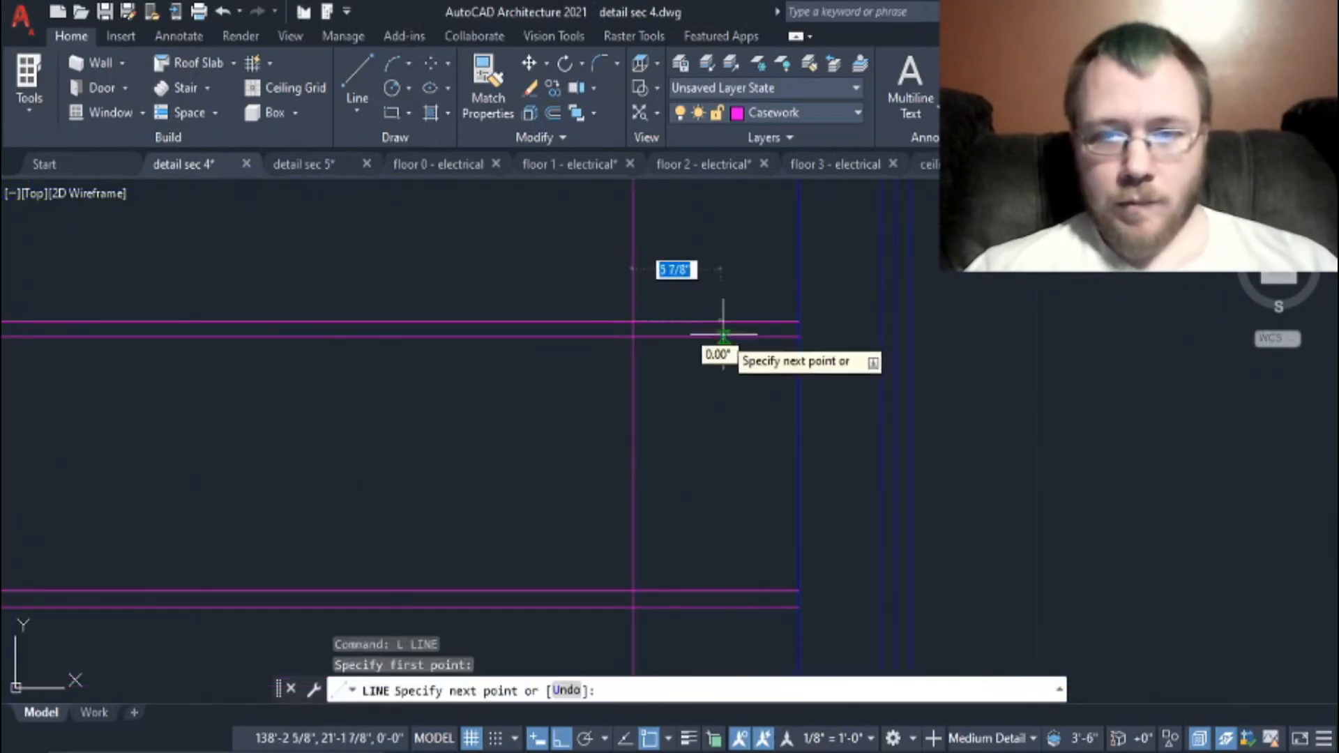
left_click(633, 337)
key("Return")
Step: Copy the crossing diagonals and paste them into the cut sections of the other end-room shelves
left_click(710, 331)
left_click(696, 328)
key("ctrl+c")
key("ctrl+v")
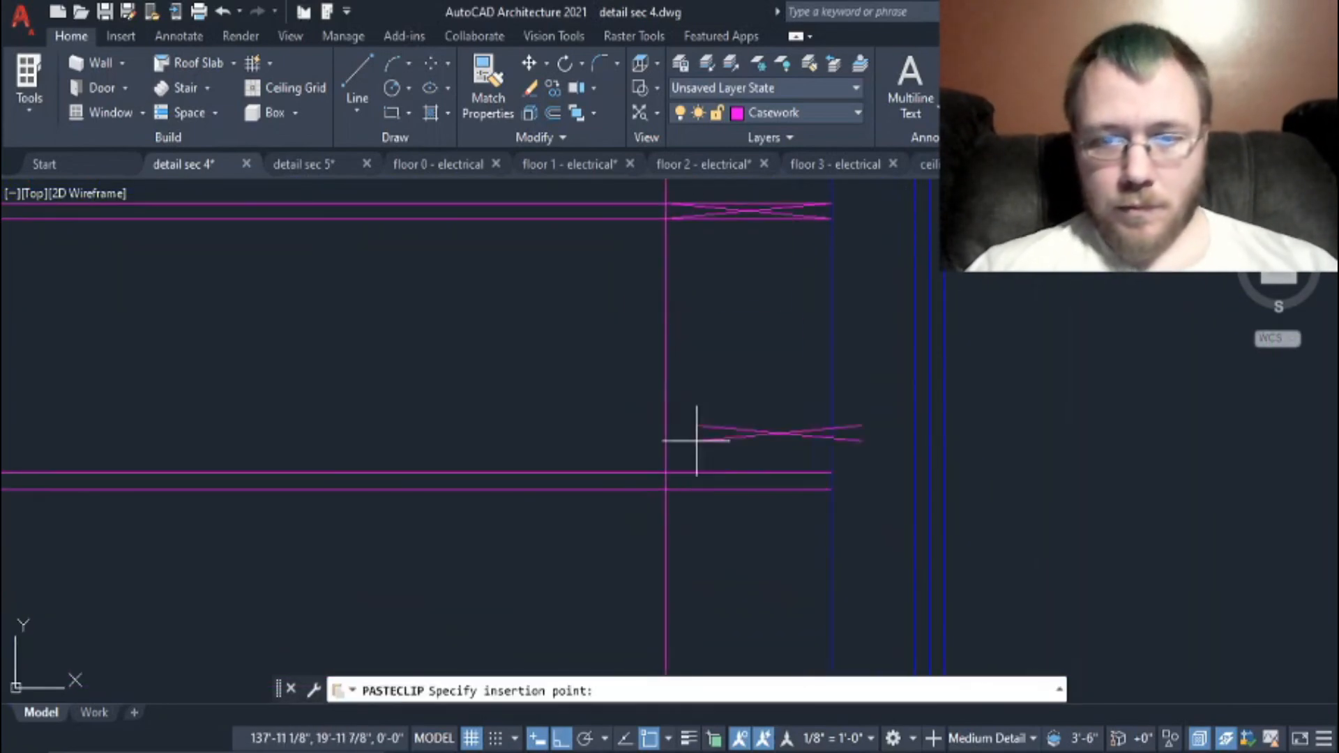
left_click(663, 487)
scroll(681, 492, "down", 4)
scroll(767, 433, "down", 2)
scroll(777, 391, "up", 5)
scroll(771, 370, "down", 5)
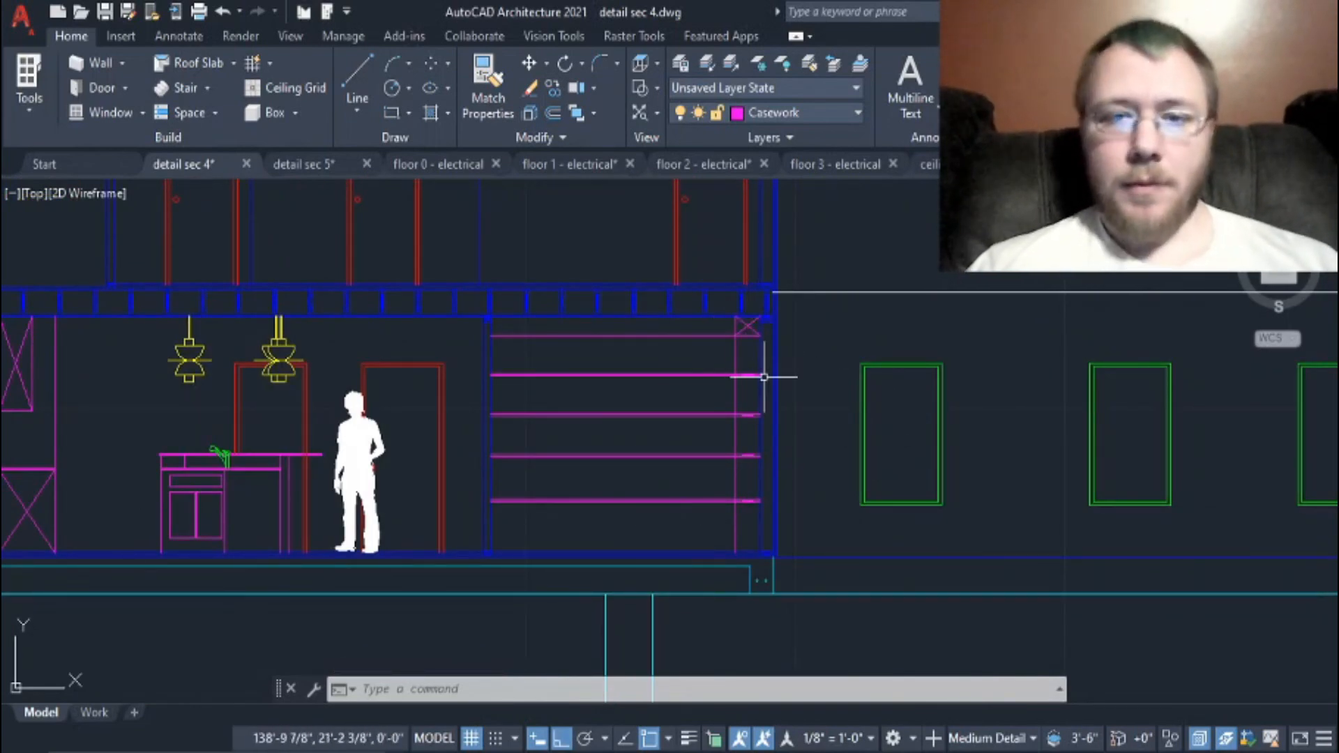
Step: Examine the end-room shelving and compare it with the shelving beside the spiral stair and the kitchen
scroll(741, 391, "down", 2)
scroll(745, 406, "up", 5)
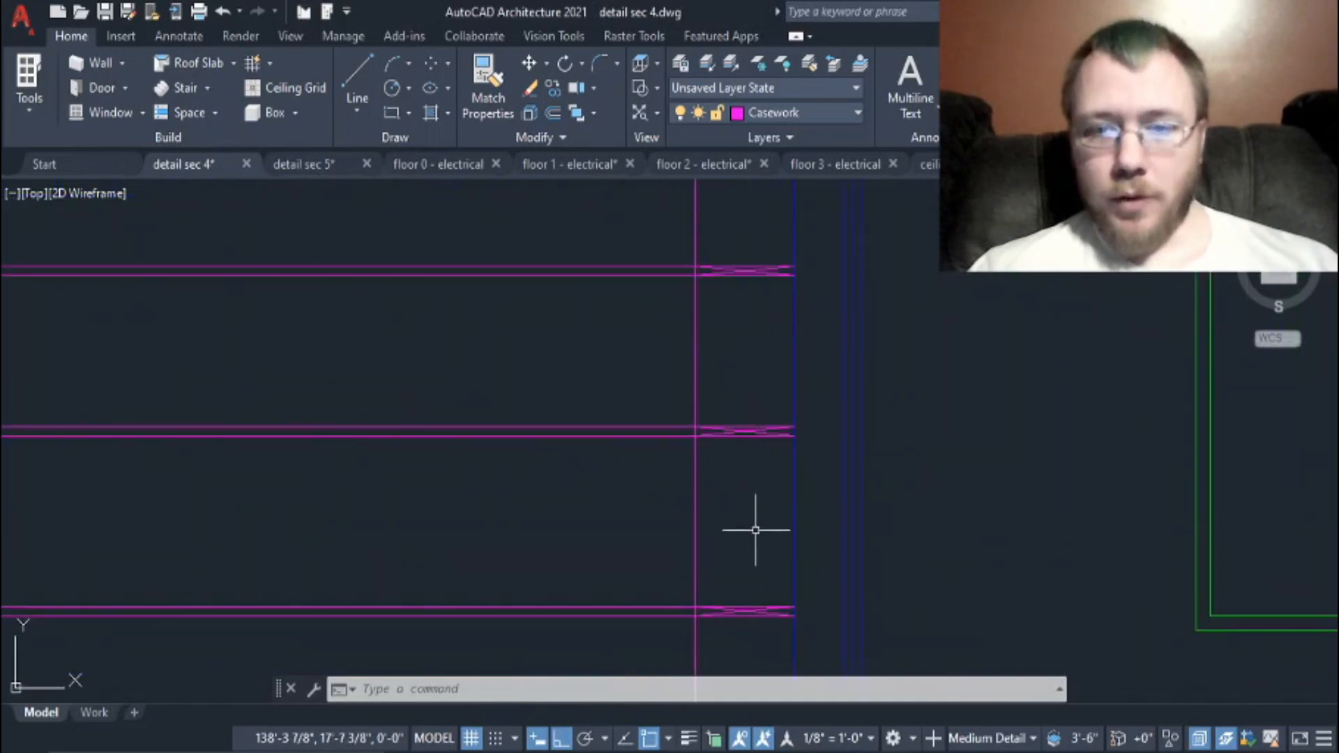
scroll(729, 609, "down", 4)
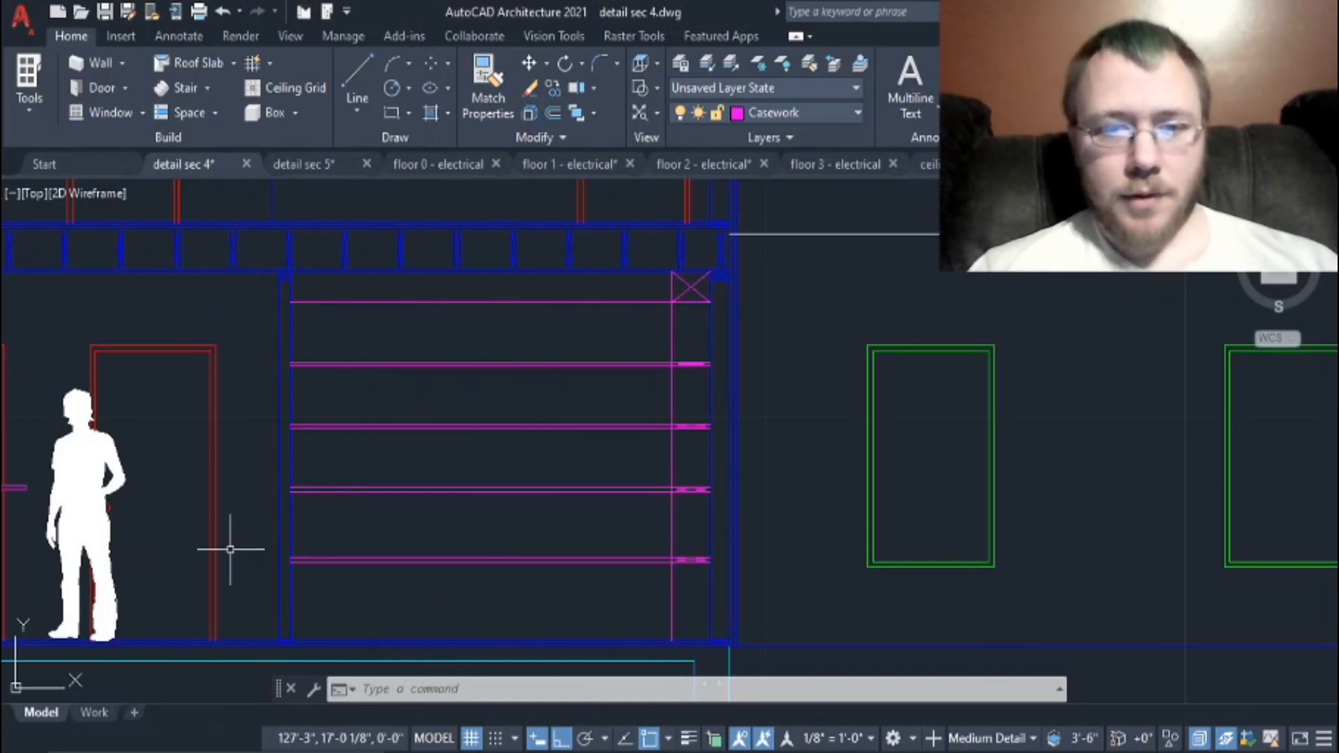
scroll(348, 538, "down", 2)
middle_click_drag(309, 540, 308, 551)
middle_click_drag(399, 537, 1159, 556)
scroll(532, 449, "up", 2)
scroll(499, 451, "up", 2)
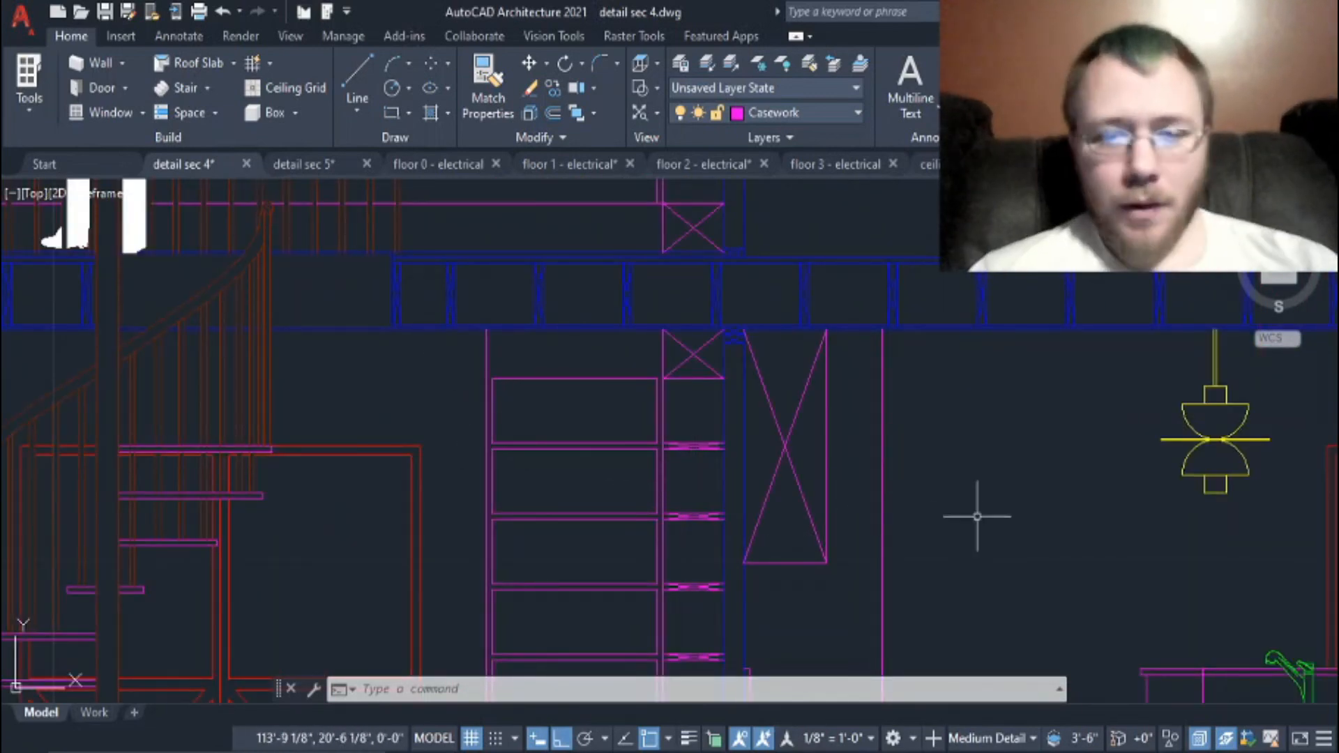
scroll(1031, 514, "down", 2)
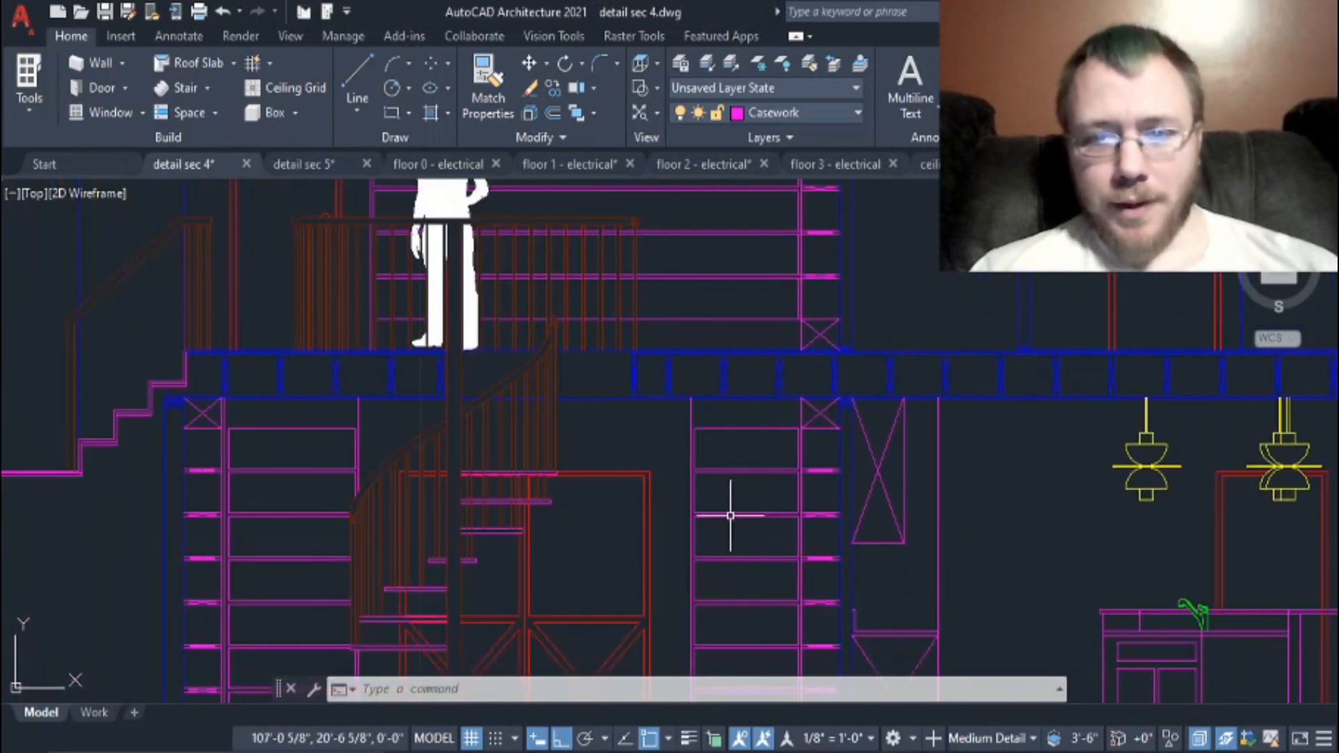
middle_click_drag(989, 541, 155, 413)
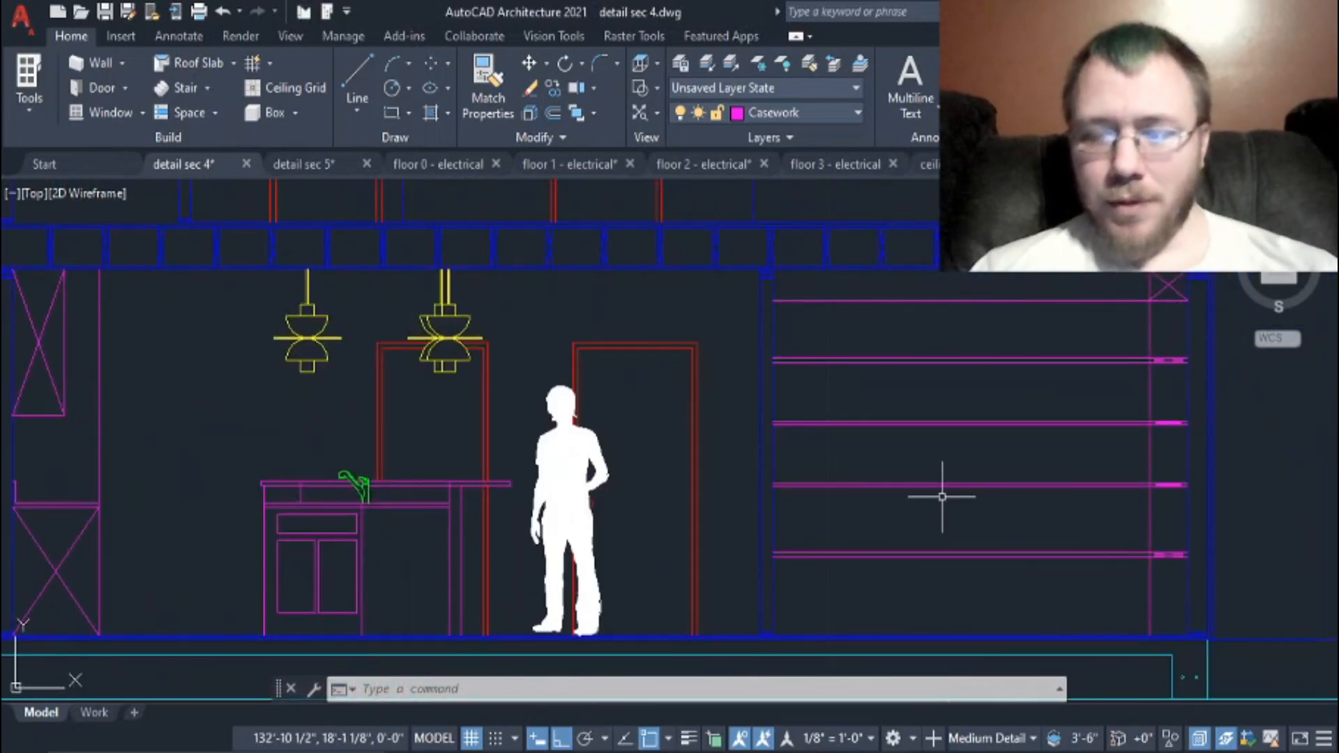
scroll(941, 497, "up", 4)
scroll(774, 530, "down", 5)
scroll(1010, 469, "up", 1)
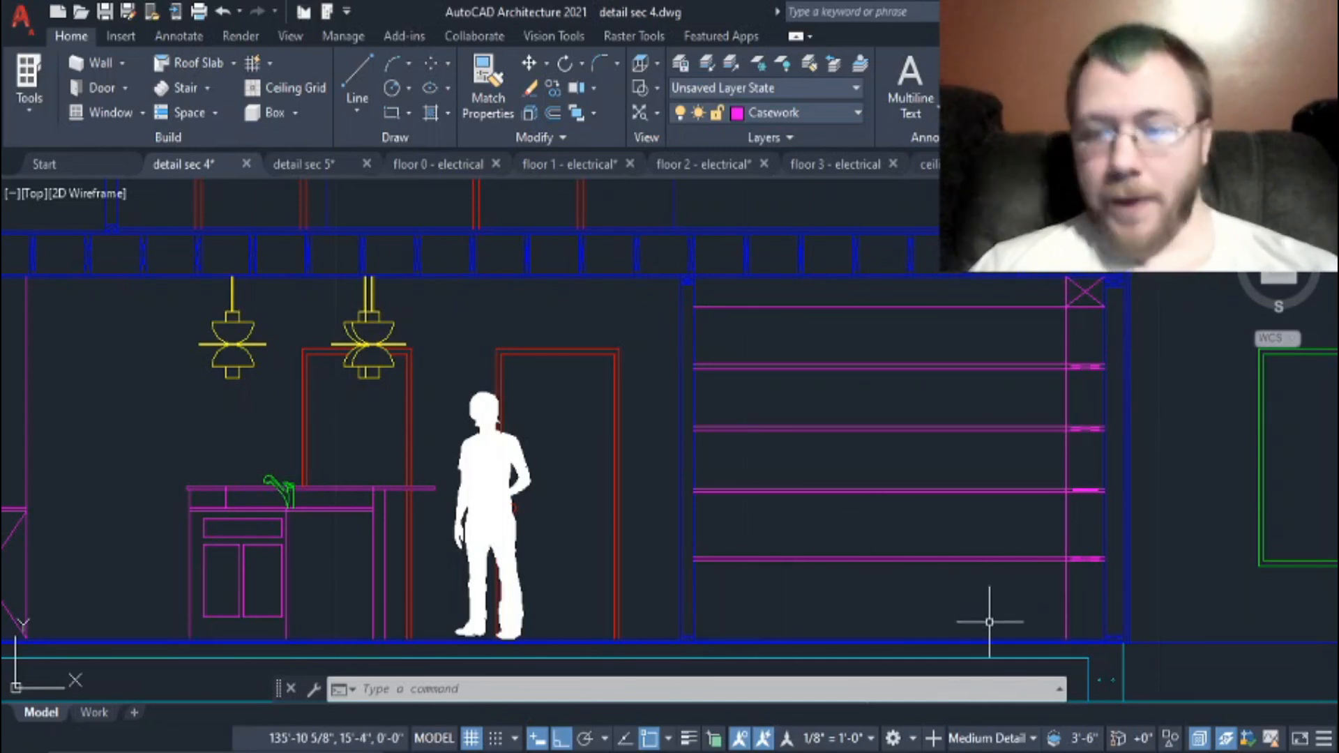
scroll(650, 511, "down", 4)
mouse_move(712, 508)
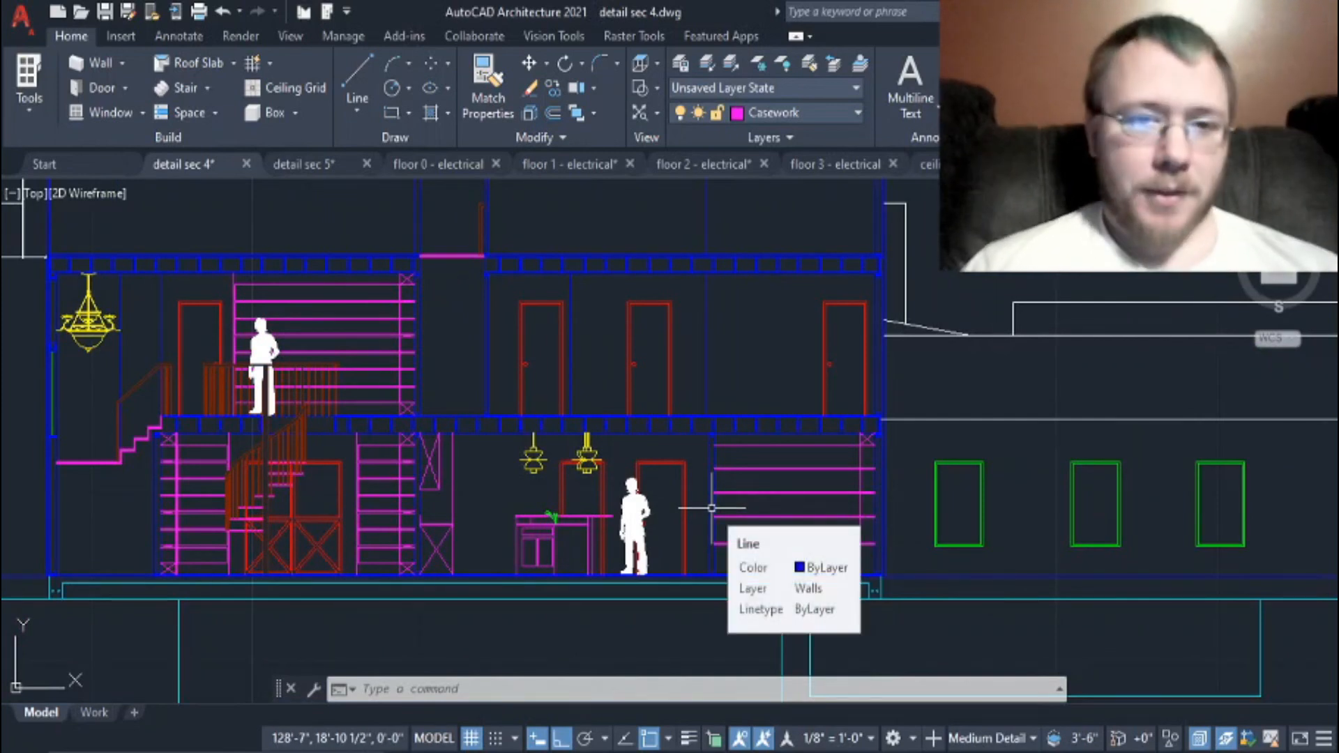
Step: Save the detail sec 4 drawing and close it
scroll(710, 551, "down", 2)
mouse_move(999, 557)
middle_mouse_down()
mouse_move(935, 532)
mouse_move(1017, 528)
middle_mouse_up()
left_click(105, 12)
left_click(246, 163)
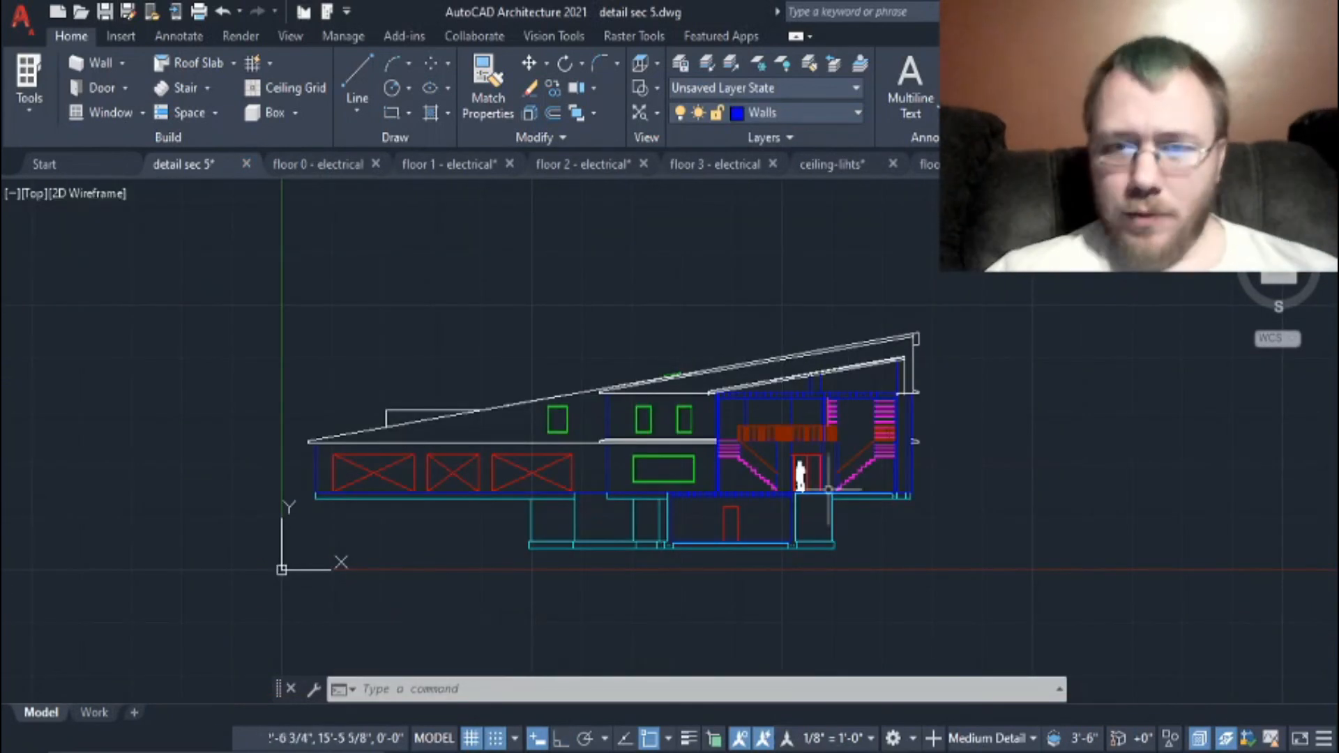
Step: Copy the large multi-arm bowl chandelier from the ceiling-lihts drawing and paste it beside the house in detail sec 5
scroll(832, 350, "up", 4)
left_click(832, 164)
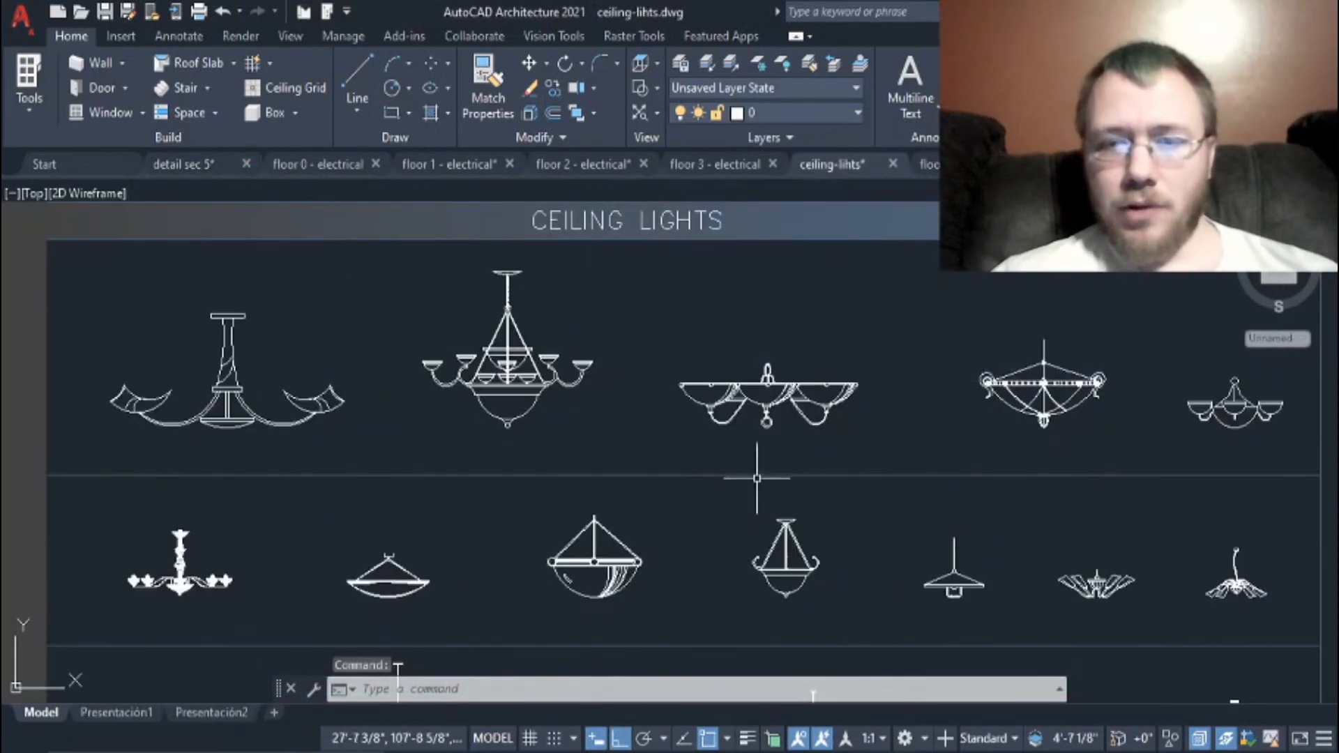
scroll(771, 470, "up", 2)
left_click(450, 386)
key("ctrl+c")
left_click(183, 165)
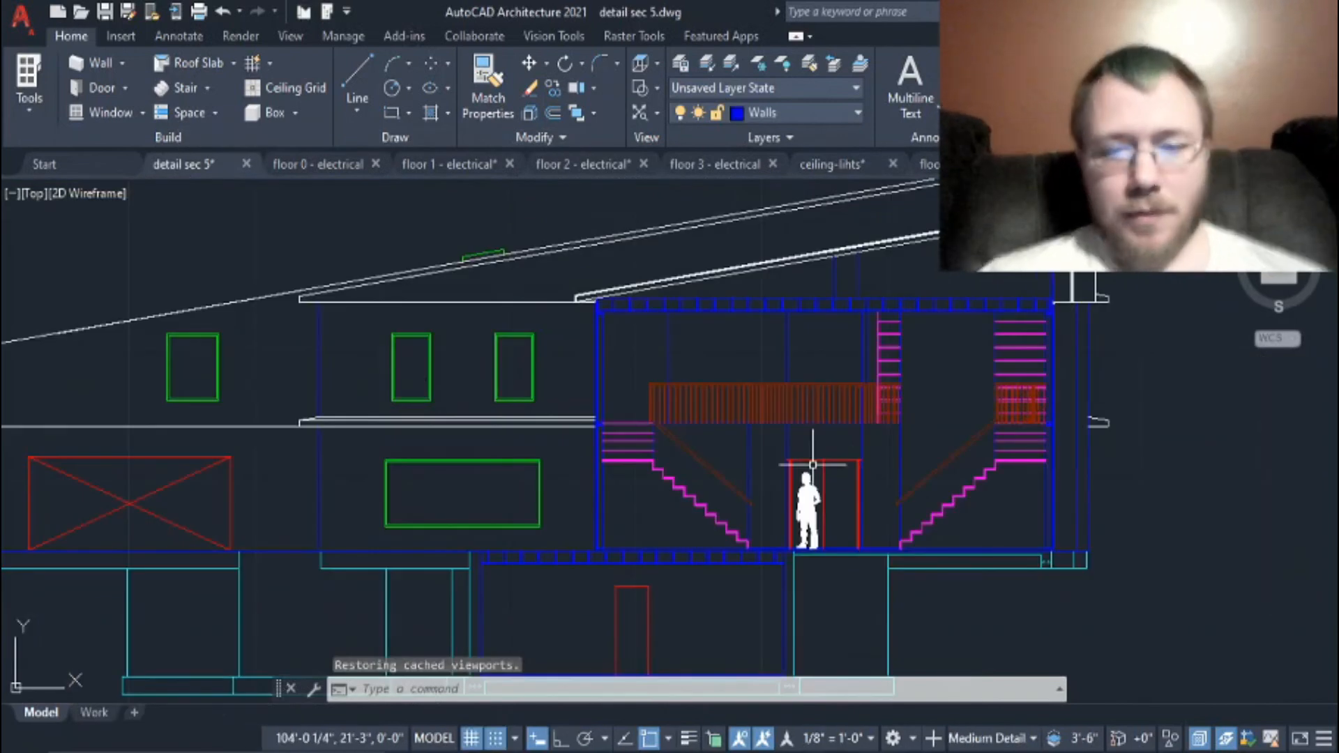
key("ctrl+v")
left_click(1181, 460)
Step: Assign the pasted chandelier to the Electrical layer
left_click(1253, 498)
left_click(1187, 377)
left_click(858, 112)
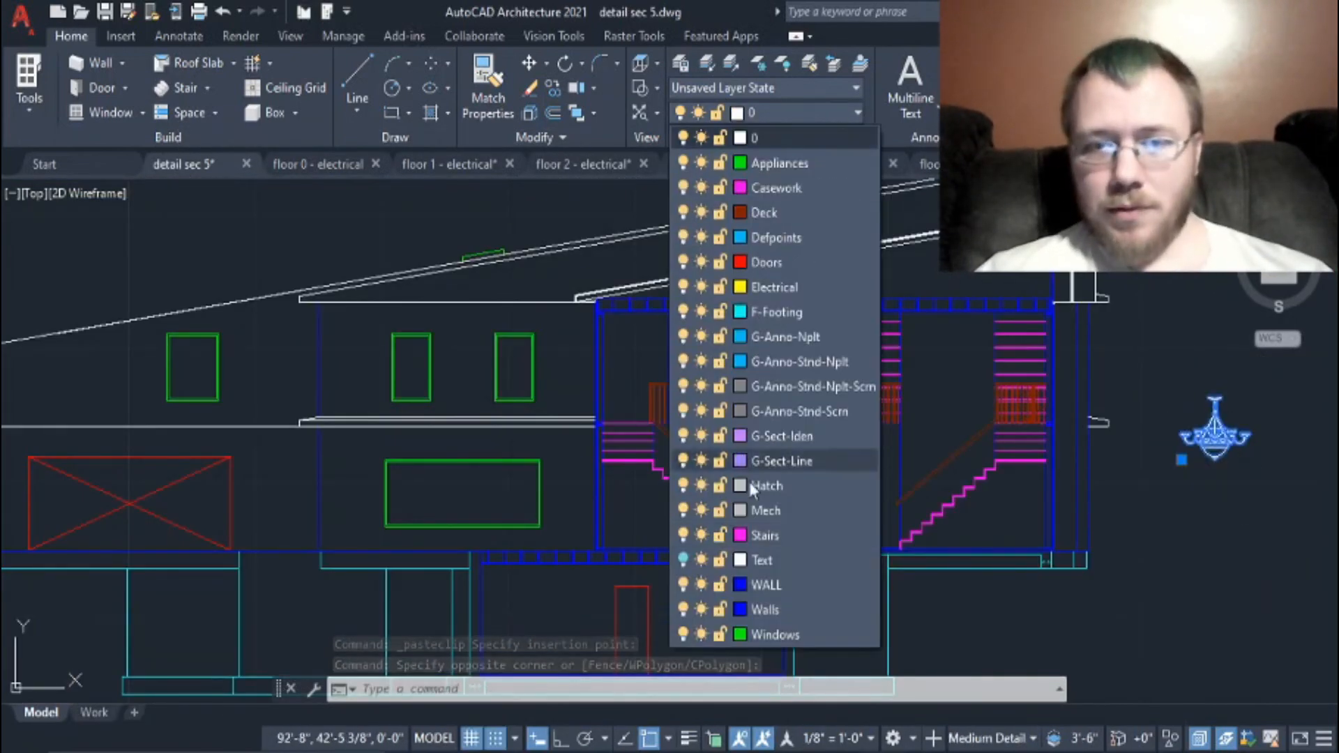
left_click(784, 290)
key("Escape")
Step: Draw a vertical guide line upward from the centre of the double entry door and erase the stray piece beside it
type("l")
key("Return")
scroll(773, 325, "up", 3)
left_click(851, 299)
key("F8")
key("Escape")
left_click(870, 398)
left_click(846, 331)
key("Delete")
Step: Move the chandelier by its canopy so it hangs from the stair hall ceiling on the guide line
scroll(826, 380, "down", 6)
left_click(1116, 466)
left_click(1042, 396)
key("m")
key("Return")
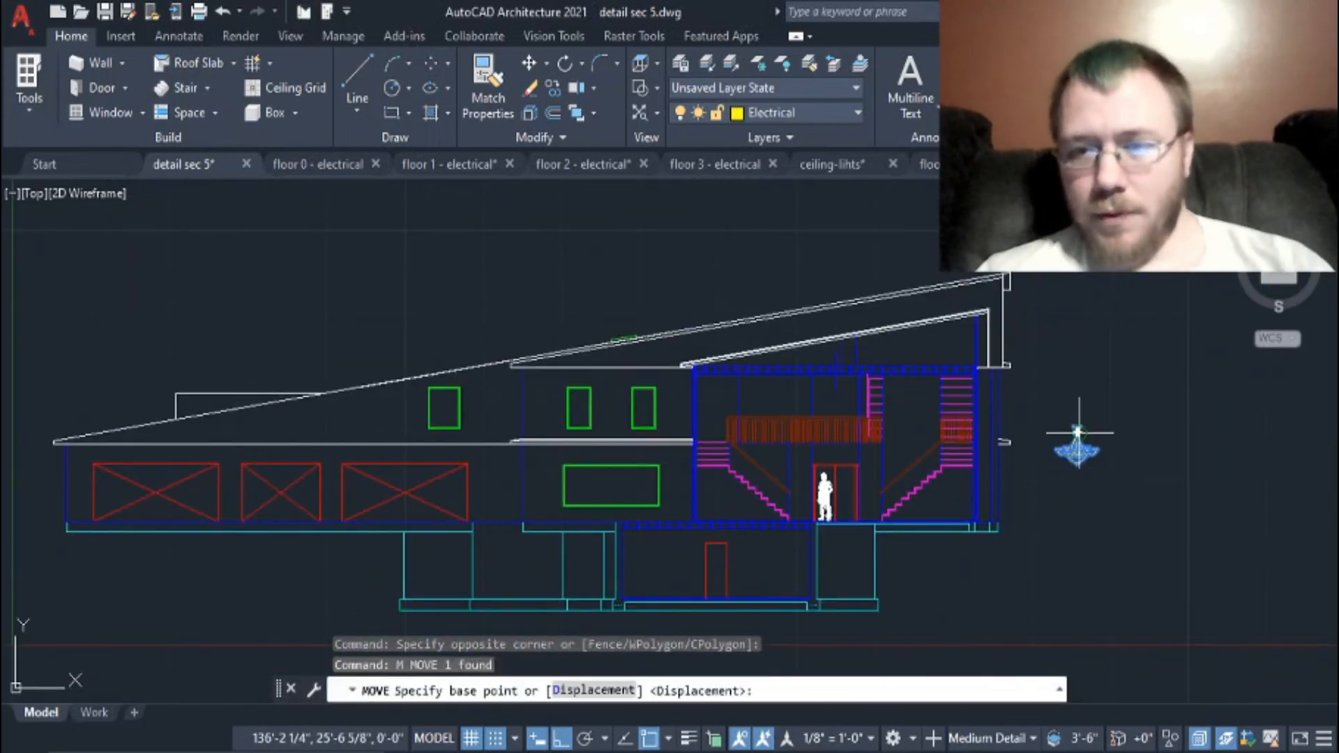
scroll(1081, 417, "up", 9)
left_click(1019, 500)
scroll(633, 462, "up", 9)
left_click(720, 370)
scroll(725, 373, "up", 6)
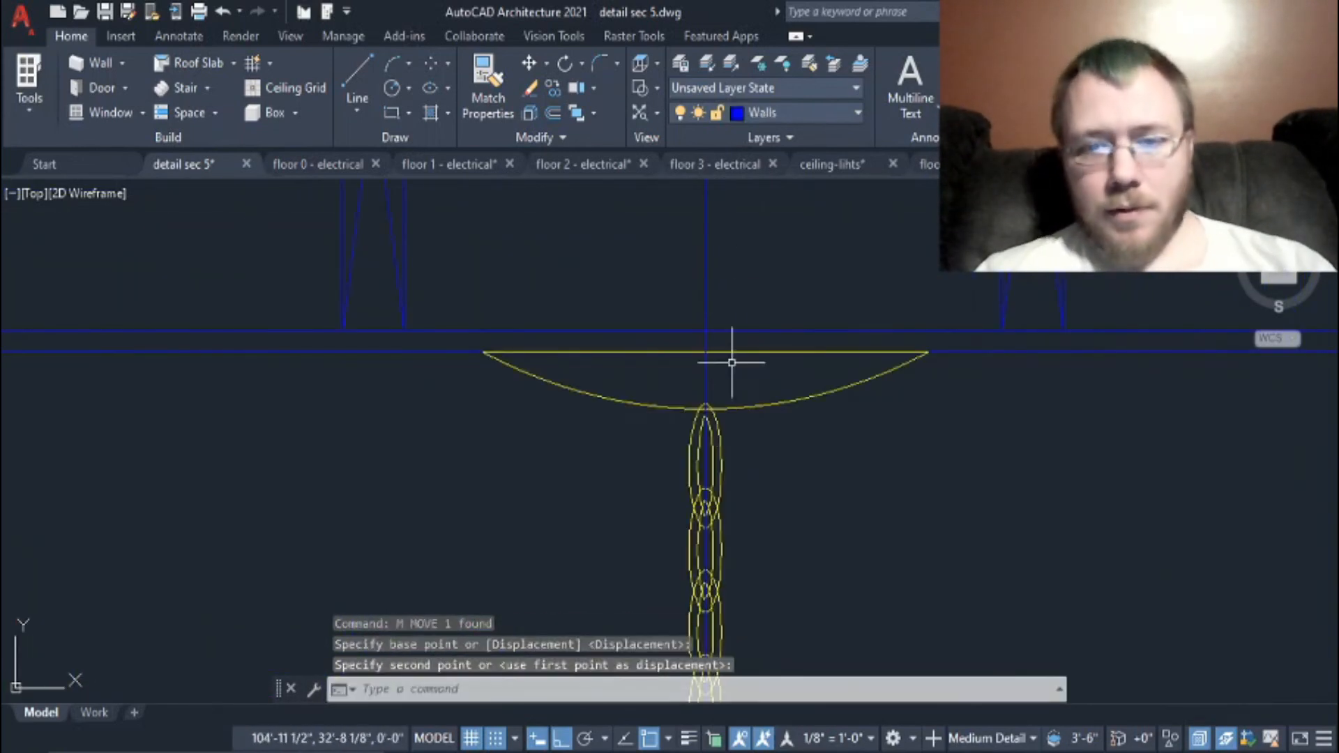
Step: Erase the vertical guide line at the chandelier's ceiling mount
left_click(695, 269)
left_click(729, 300)
key("Delete")
scroll(763, 362, "down", 4)
Step: Explode the chandelier block and erase one piece near its ceiling mount
left_click(802, 428)
left_click(657, 420)
key("x")
key("Return")
scroll(743, 351, "up", 4)
left_click(782, 314)
key("Delete")
Step: Put all pieces of the exploded chandelier on the Electrical layer
left_click(781, 344)
left_click(729, 390)
scroll(1005, 492, "down", 6)
left_click(887, 452)
scroll(987, 565, "down", 2)
middle_click_drag(988, 565, 875, 280)
left_click(938, 463)
left_click(1079, 614)
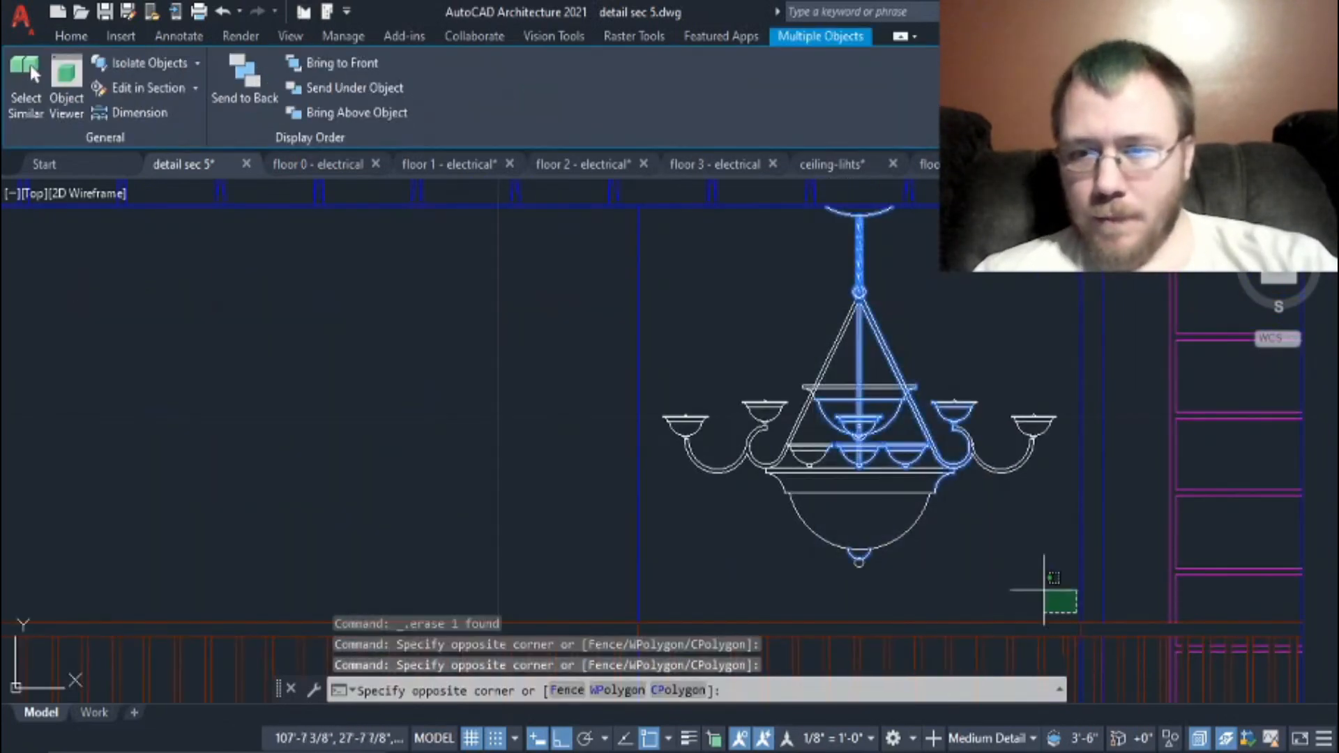
left_click(644, 213)
left_click(72, 36)
left_click(775, 112)
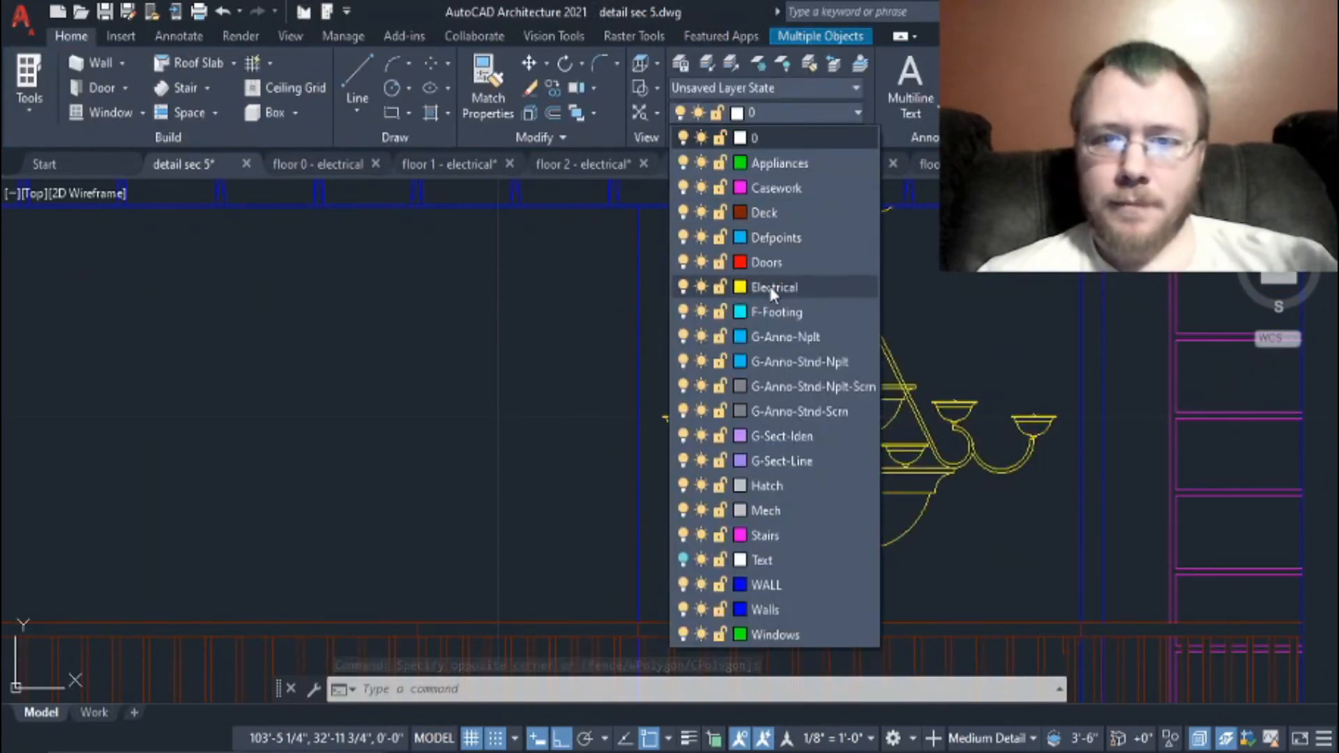
left_click(769, 286)
key("Escape")
Step: Offset the double entry door's head line downward and its centre line to both sides by 1.5
scroll(1006, 575, "down", 6)
middle_click_drag(1025, 618, 922, 381)
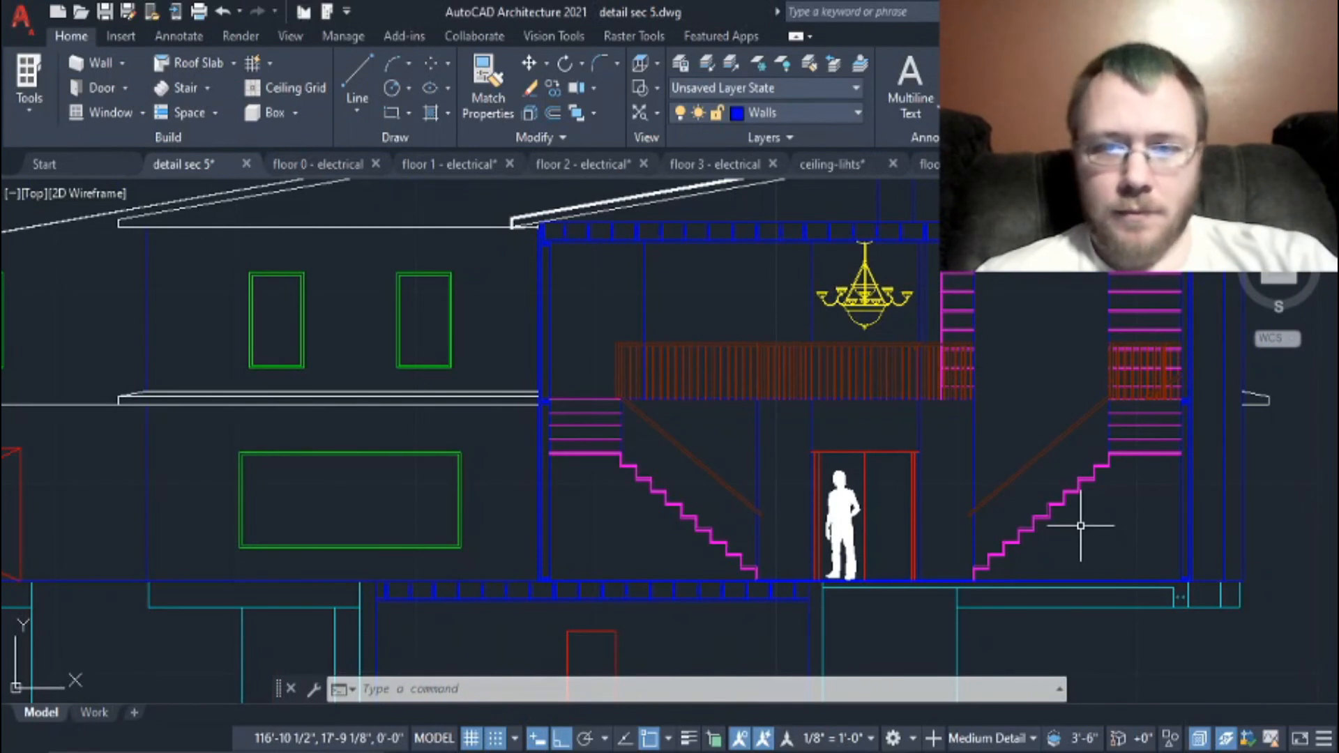
scroll(1072, 473, "down", 2)
scroll(966, 472, "up", 8)
mouse_move(976, 474)
middle_mouse_down()
mouse_move(598, 496)
mouse_move(725, 346)
middle_mouse_up()
scroll(597, 496, "down", 2)
type("o 1.5")
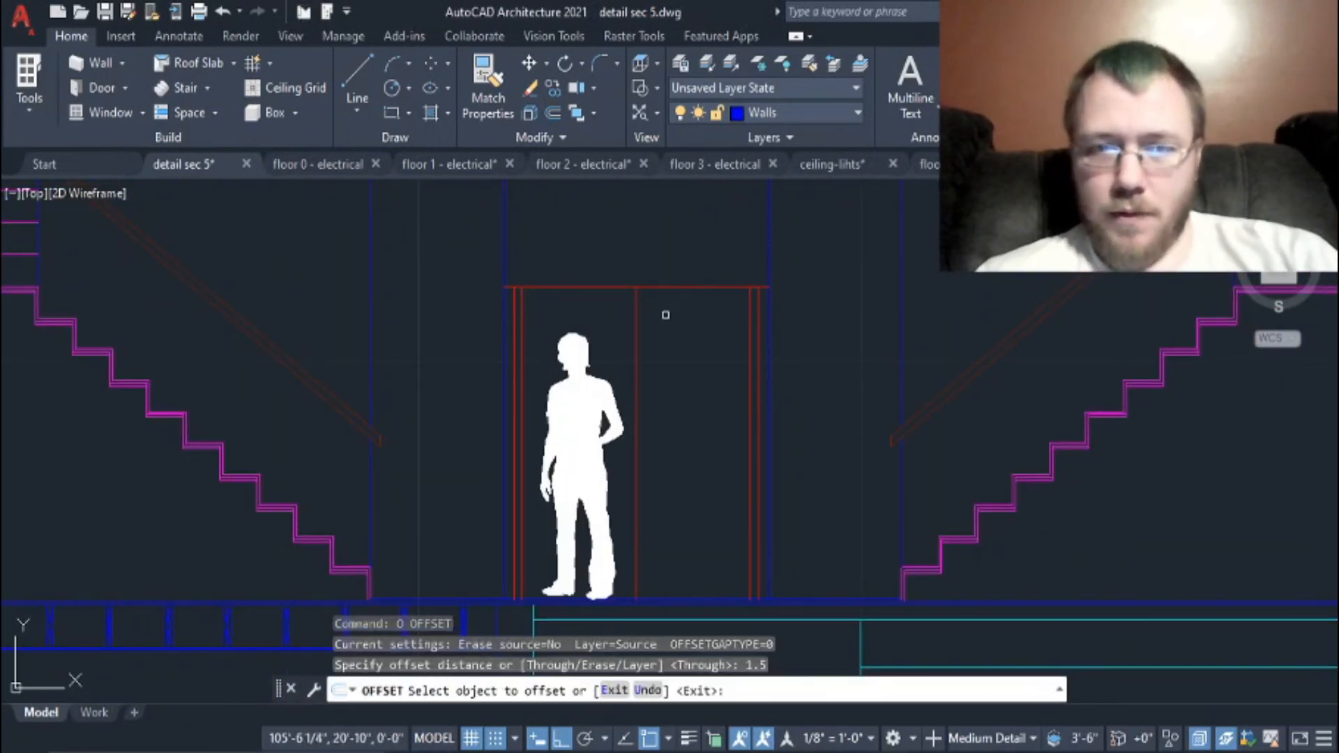
scroll(674, 304, "up", 2)
left_click(675, 276)
left_click(666, 300)
left_click(614, 306)
left_click(631, 307)
left_click(614, 307)
left_click(600, 302)
Step: Trim the overlapping offset lines at the head and centre of the double door
scroll(601, 302, "up", 4)
type("tr")
key("space")
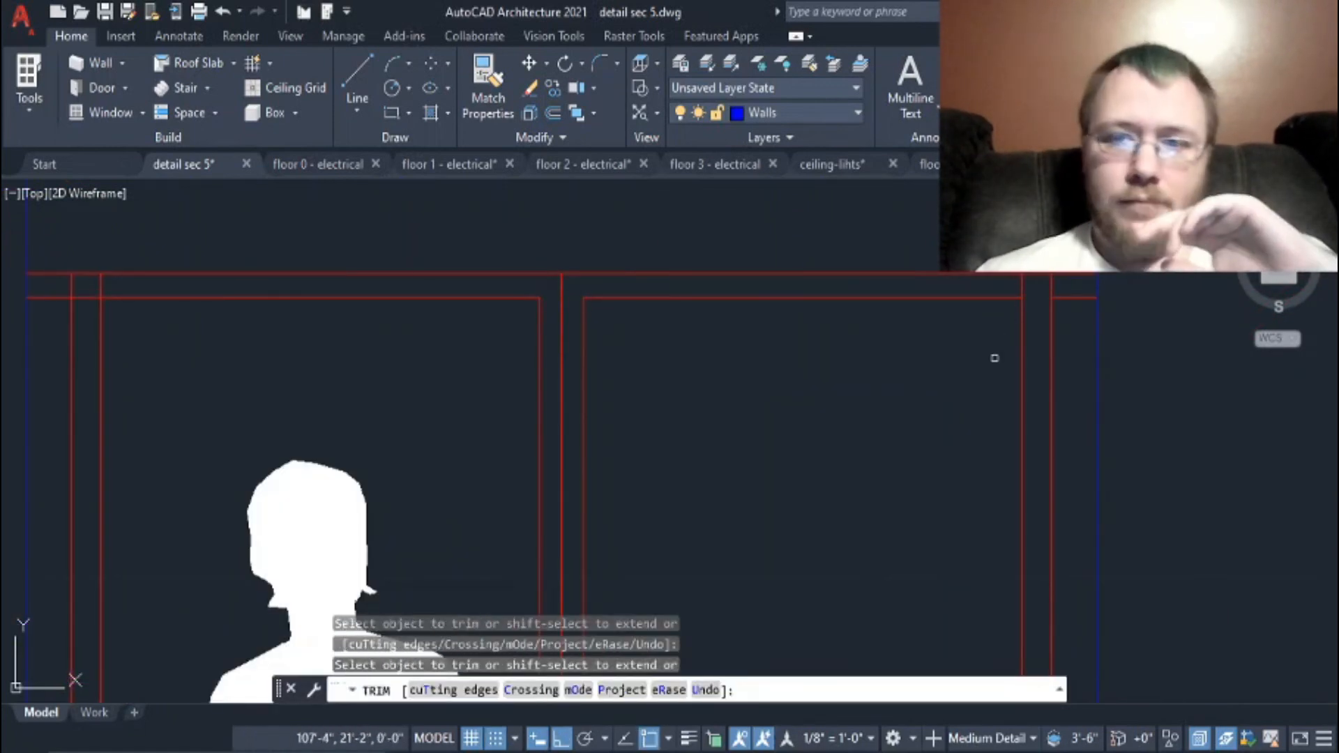
scroll(743, 408, "down", 6)
scroll(581, 375, "up", 3)
scroll(588, 388, "down", 1)
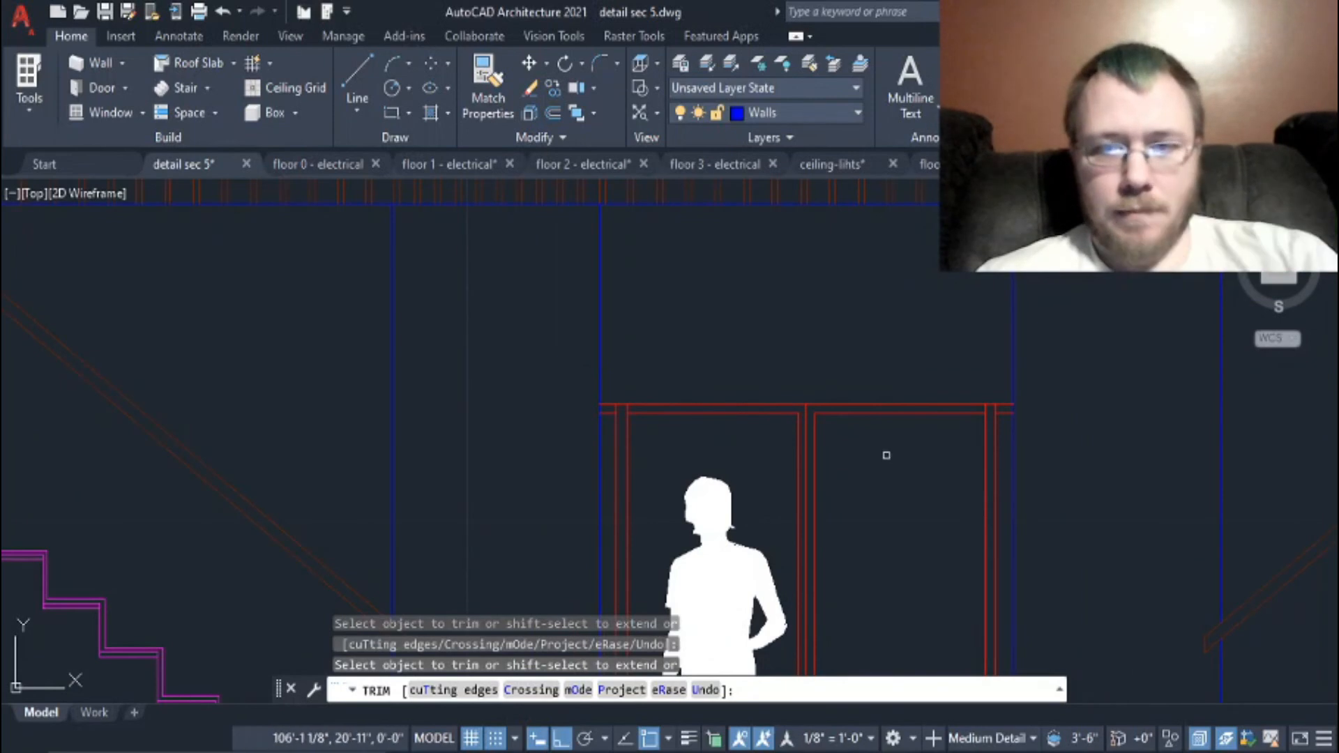
scroll(887, 456, "down", 3)
scroll(884, 411, "up", 2)
scroll(890, 405, "down", 1)
key("Escape")
Step: Join the three lines of the basement door outline into one polyline
middle_click_drag(897, 413, 822, 175)
scroll(873, 307, "down", 2)
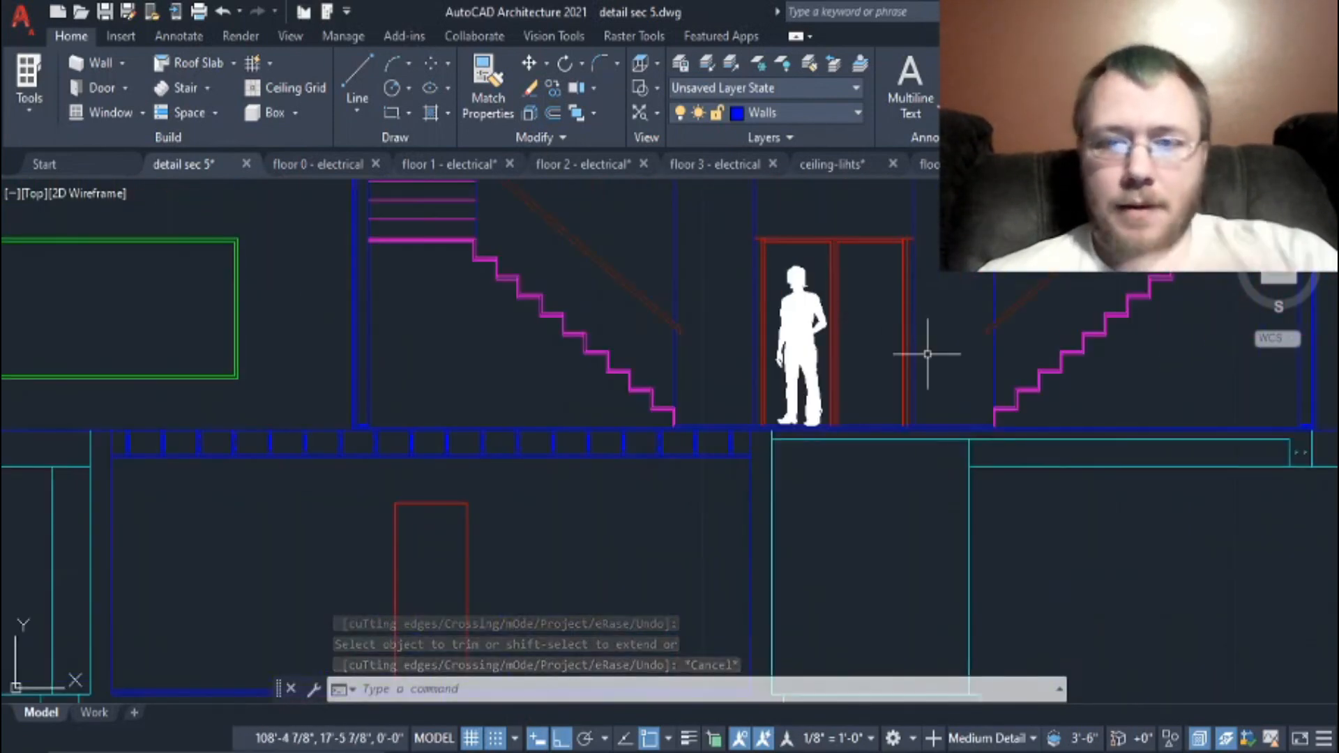
scroll(933, 450, "down", 2)
middle_click_drag(932, 433, 977, 401)
scroll(872, 457, "up", 3)
left_click(712, 449)
left_click(434, 410)
type("join")
key("Return")
Step: Offset the basement door outline inward by 1.5, and offset the resulting outline inward by 3
type("o")
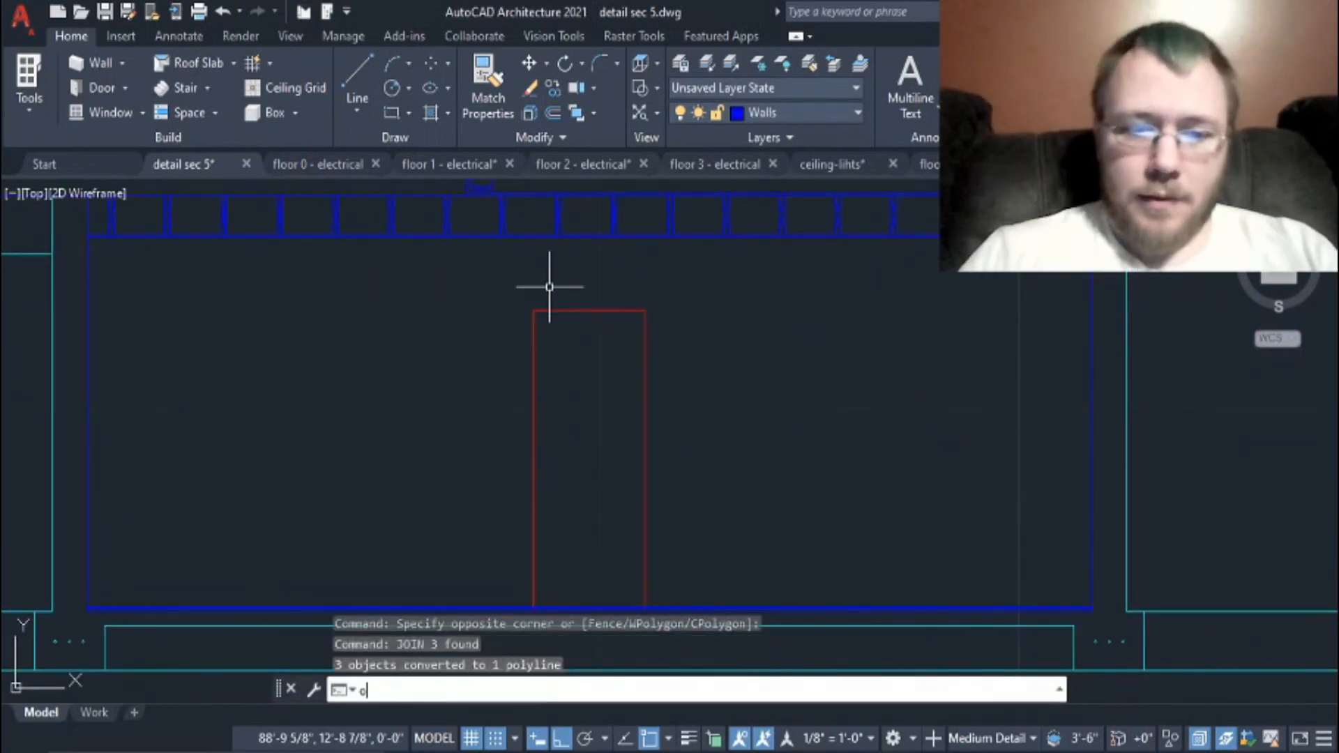
key("Return")
key("Return")
left_click(542, 312)
left_click(567, 391)
key("Return")
key("Return")
type("3")
key("Return")
left_click(541, 420)
left_click(589, 482)
Step: Offset the basement floor line upward by 3' as a doorknob height guide
key("Return")
type("3'")
key("Return")
scroll(611, 602, "up", 5)
left_click(608, 611)
left_click(598, 454)
scroll(595, 449, "down", 5)
key("Escape")
key("Escape")
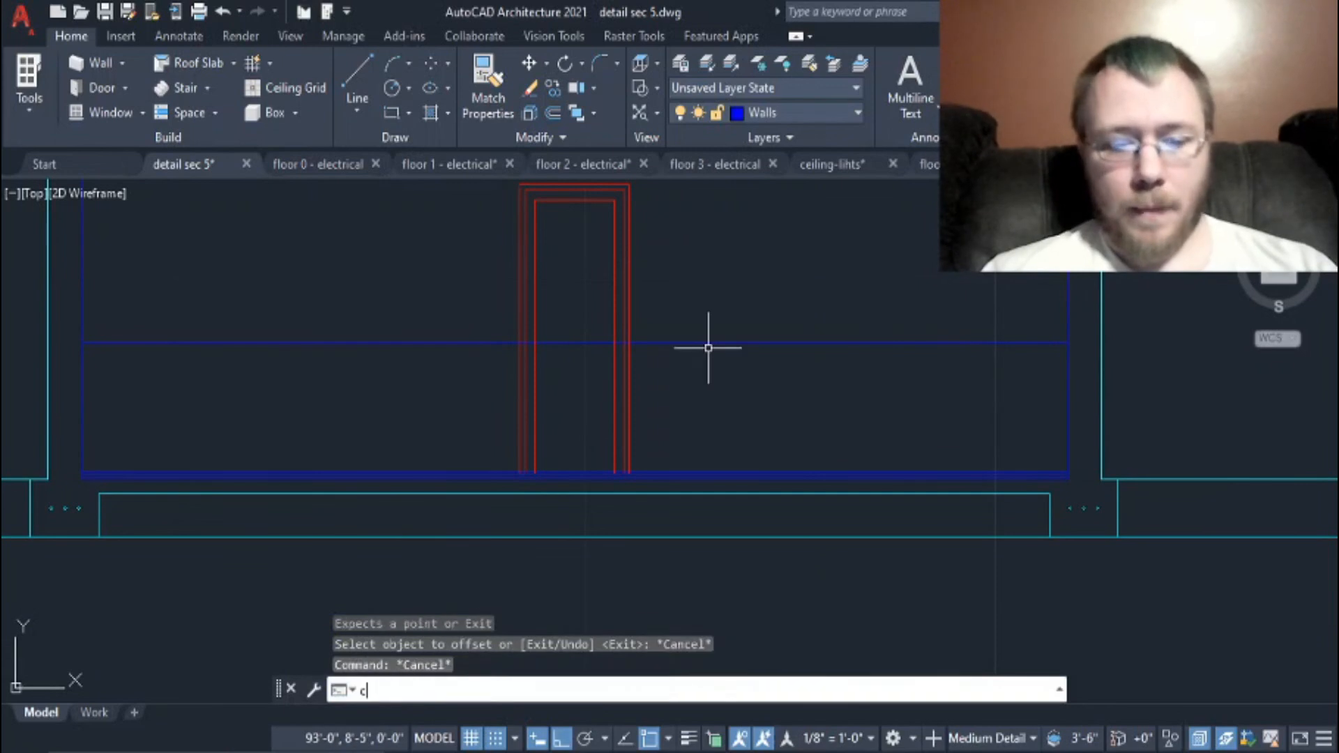
Step: Draw a circle of diameter 2.5 beside the basement door and assign it to the Doors layer
key("Return")
left_click(707, 287)
key("BackSpace")
key("BackSpace")
key("BackSpace")
type("d")
key("Return")
type("2.5")
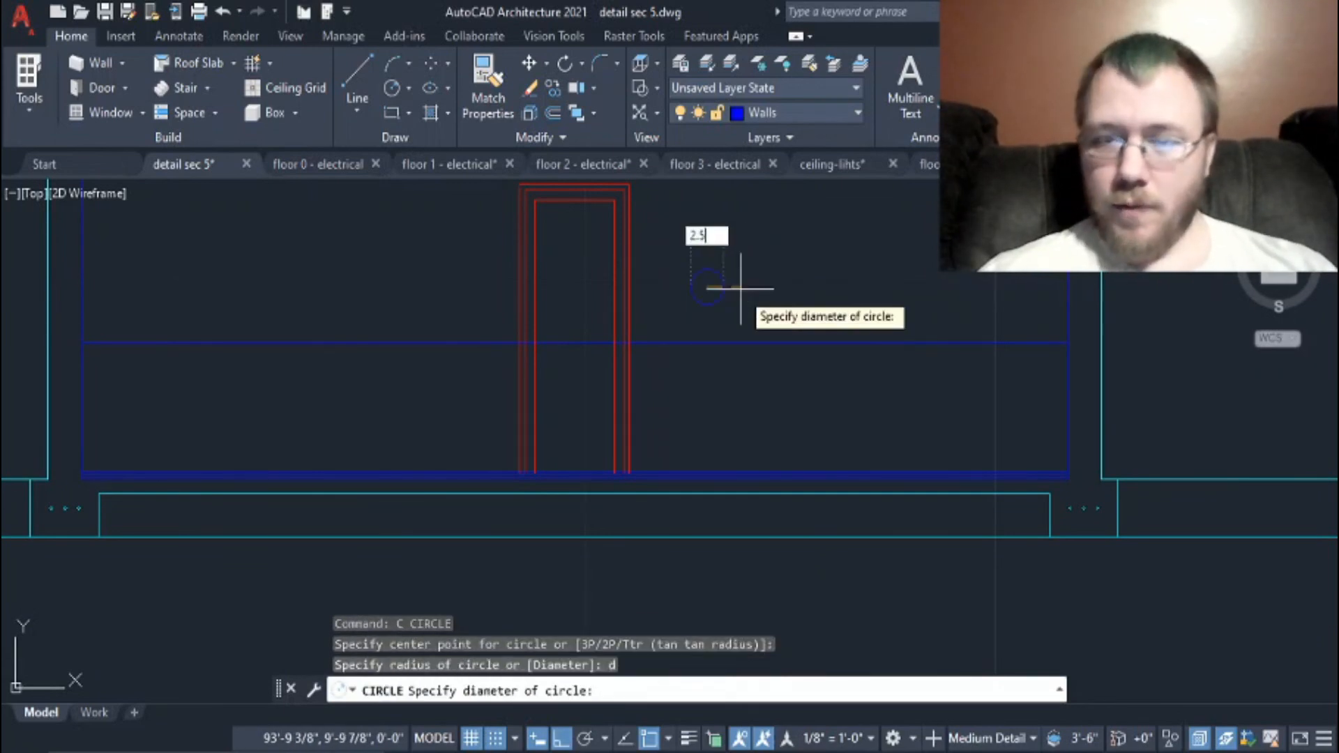
key("Return")
left_click_drag(741, 307, 683, 268)
left_click(838, 112)
left_click(717, 288)
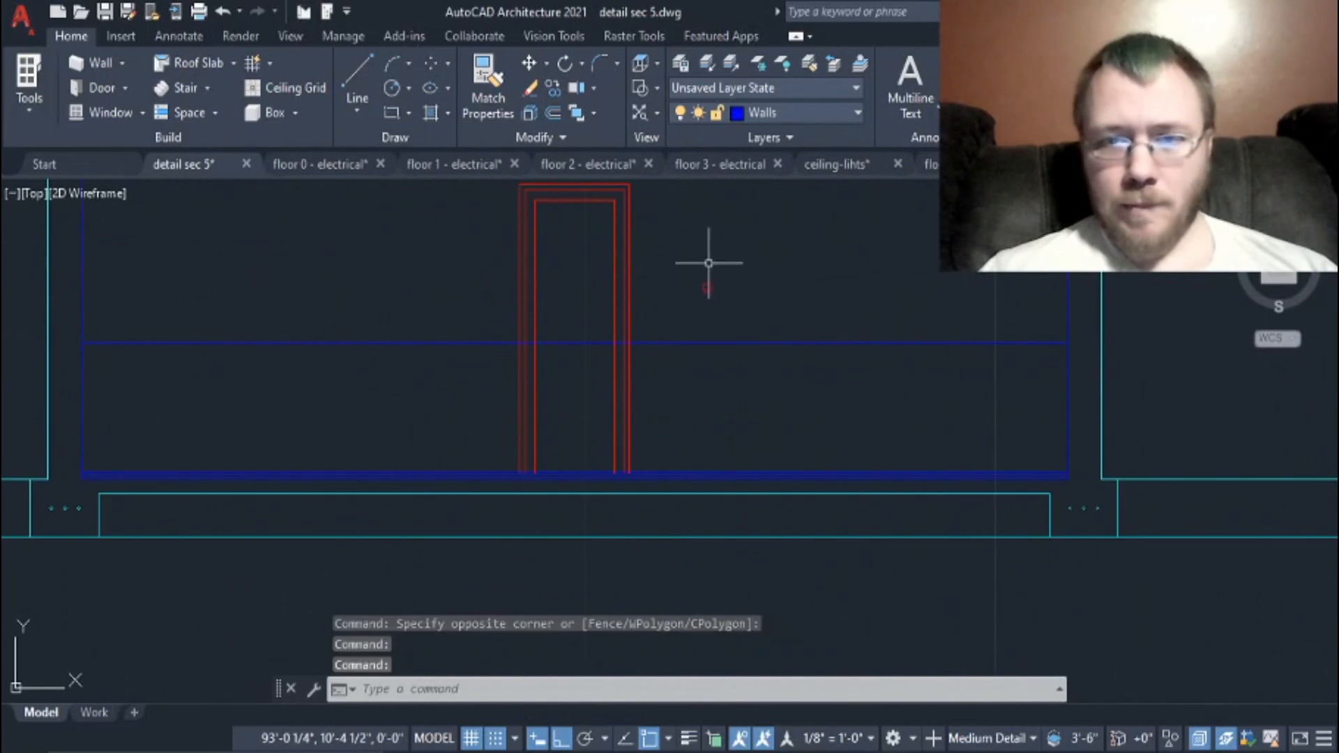
Step: Move the doorknob circle onto the basement door at the 3' guide line and erase the guide
scroll(704, 283, "up", 6)
left_click_drag(750, 335, 698, 279)
left_click(718, 302)
left_click(349, 531)
key("Escape")
scroll(272, 530, "down", 2)
left_click_drag(279, 558, 251, 514)
key("Delete")
Step: Undo the last offset and the view changes around it
key("ctrl+z")
key("ctrl+z")
key("ctrl+z")
key("ctrl+z")
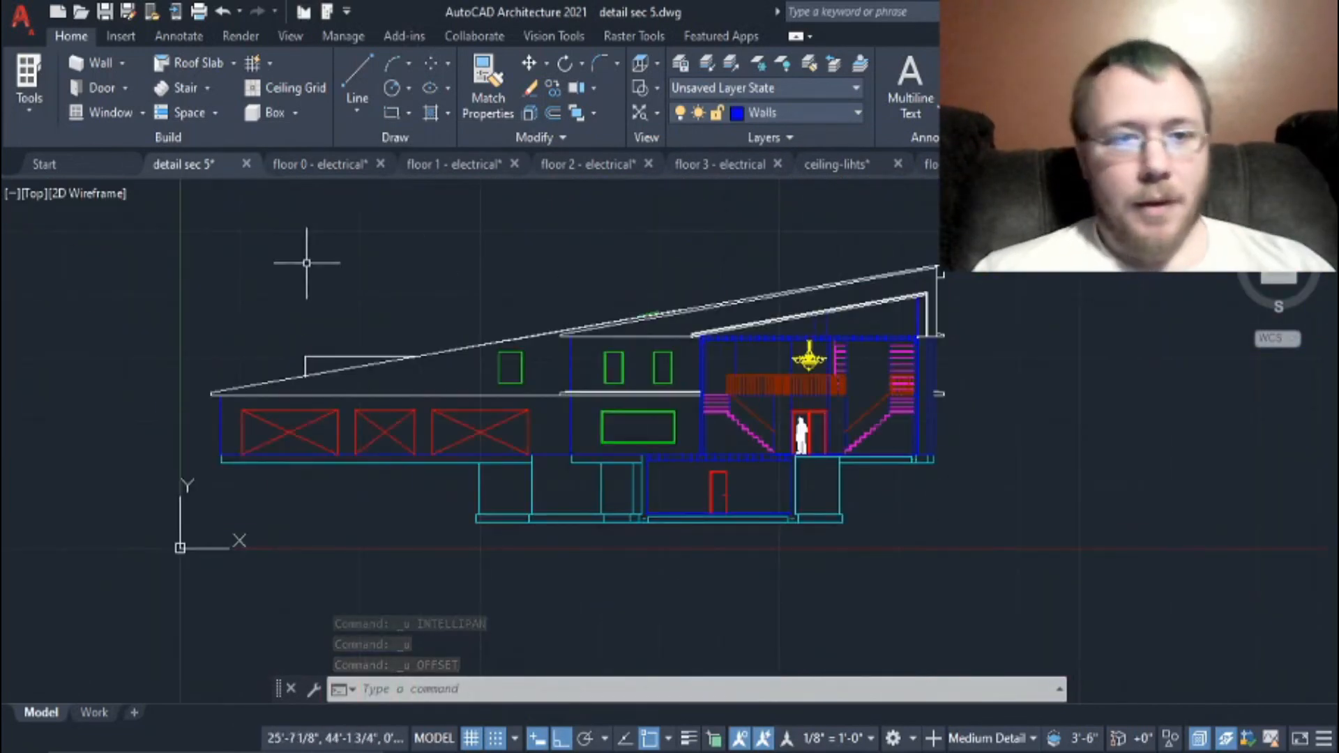
Step: Save the detail sec 5 drawing and close it
left_click(105, 12)
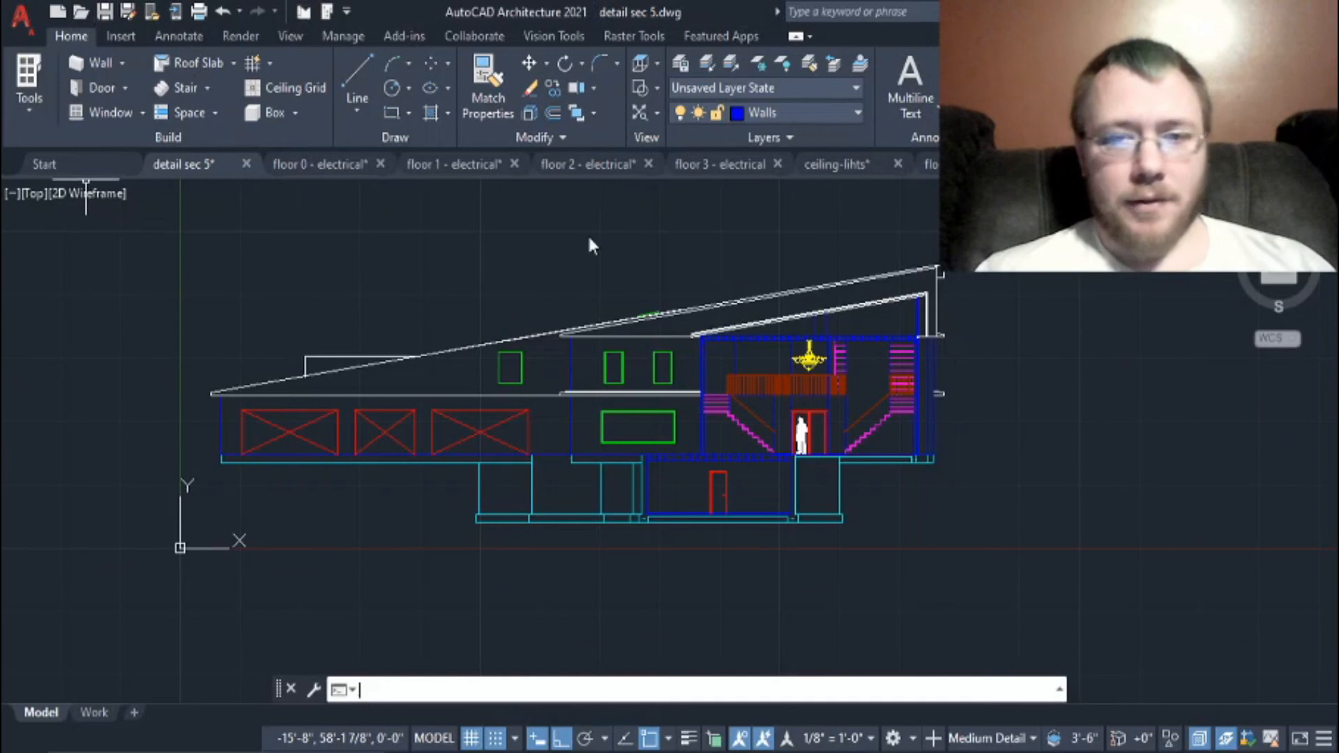
left_click(246, 165)
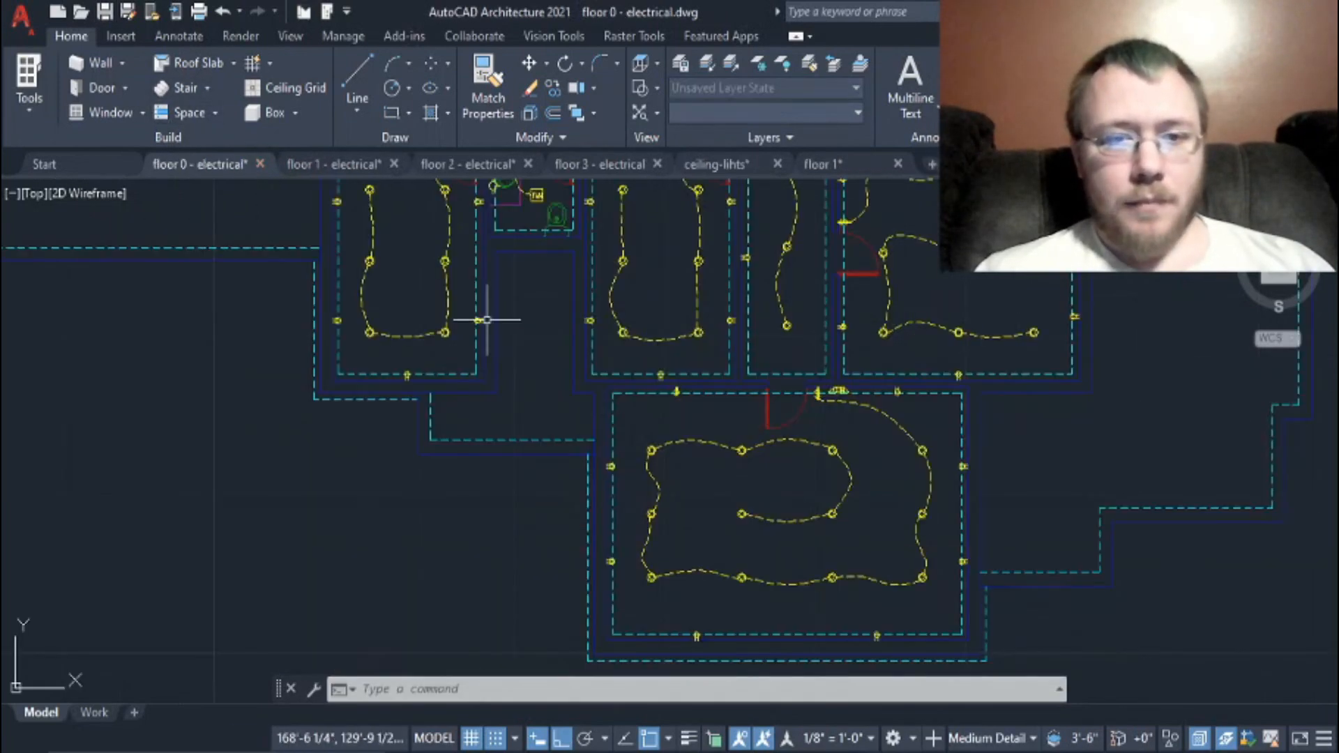
Step: Examine the lighting, outlets and doors of the rooms and corridors in the floor 0 - electrical plan
middle_click_drag(1041, 427, 682, 493)
middle_click_drag(897, 401, 1114, 405)
scroll(771, 463, "up", 4)
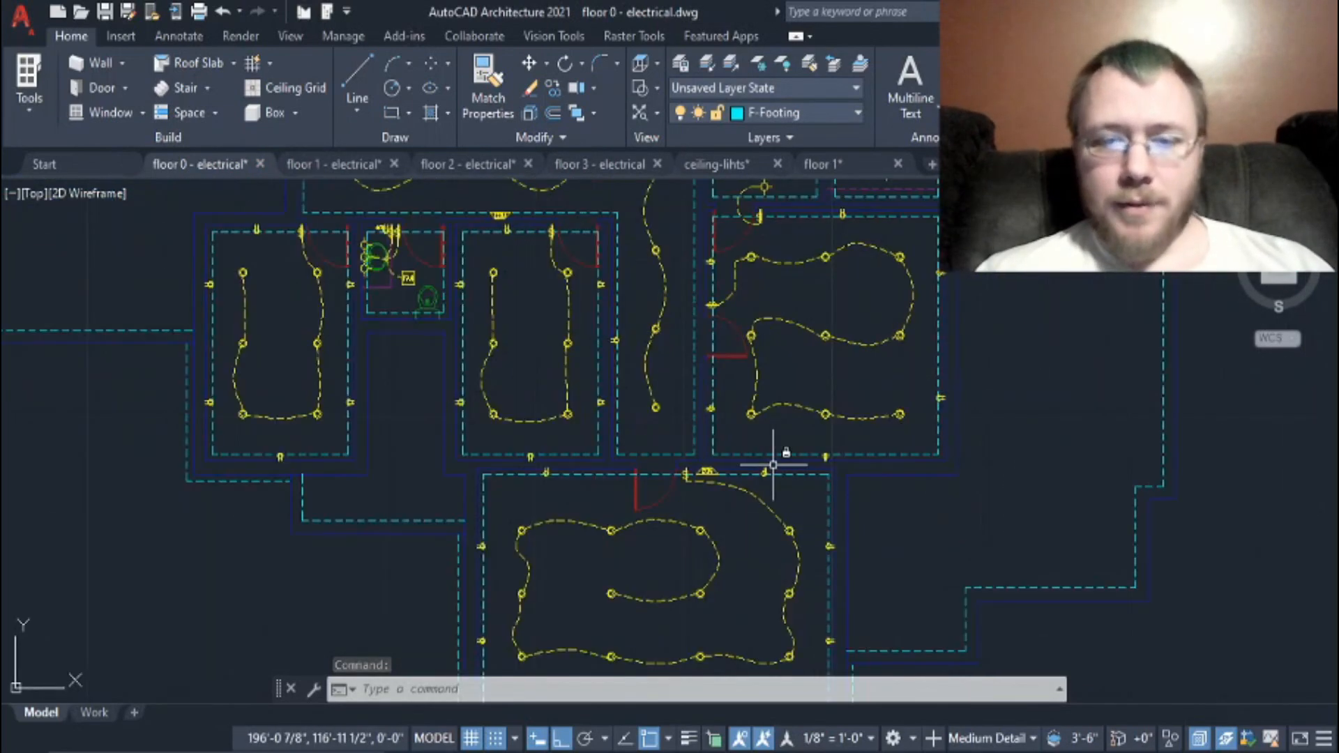
scroll(750, 481, "up", 3)
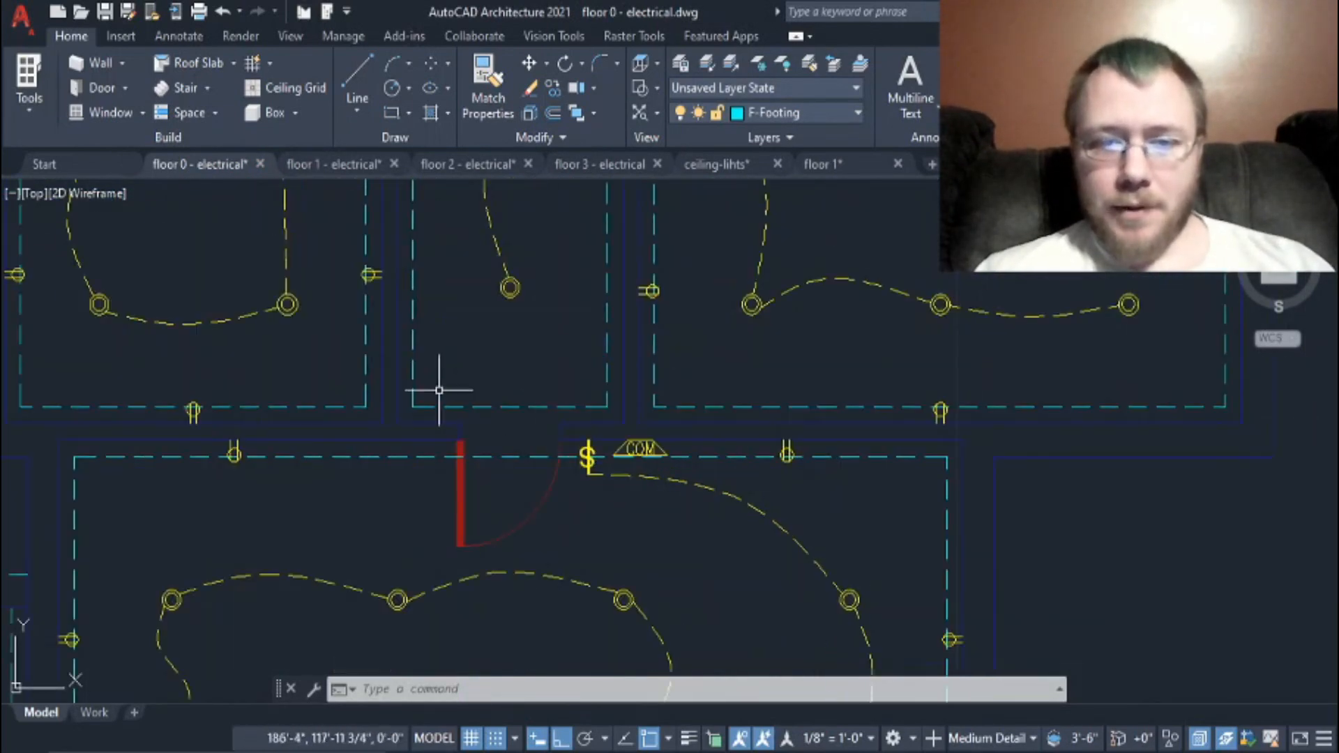
middle_click_drag(442, 388, 890, 472)
scroll(801, 440, "down", 5)
scroll(801, 440, "up", 3)
middle_click_drag(753, 433, 729, 547)
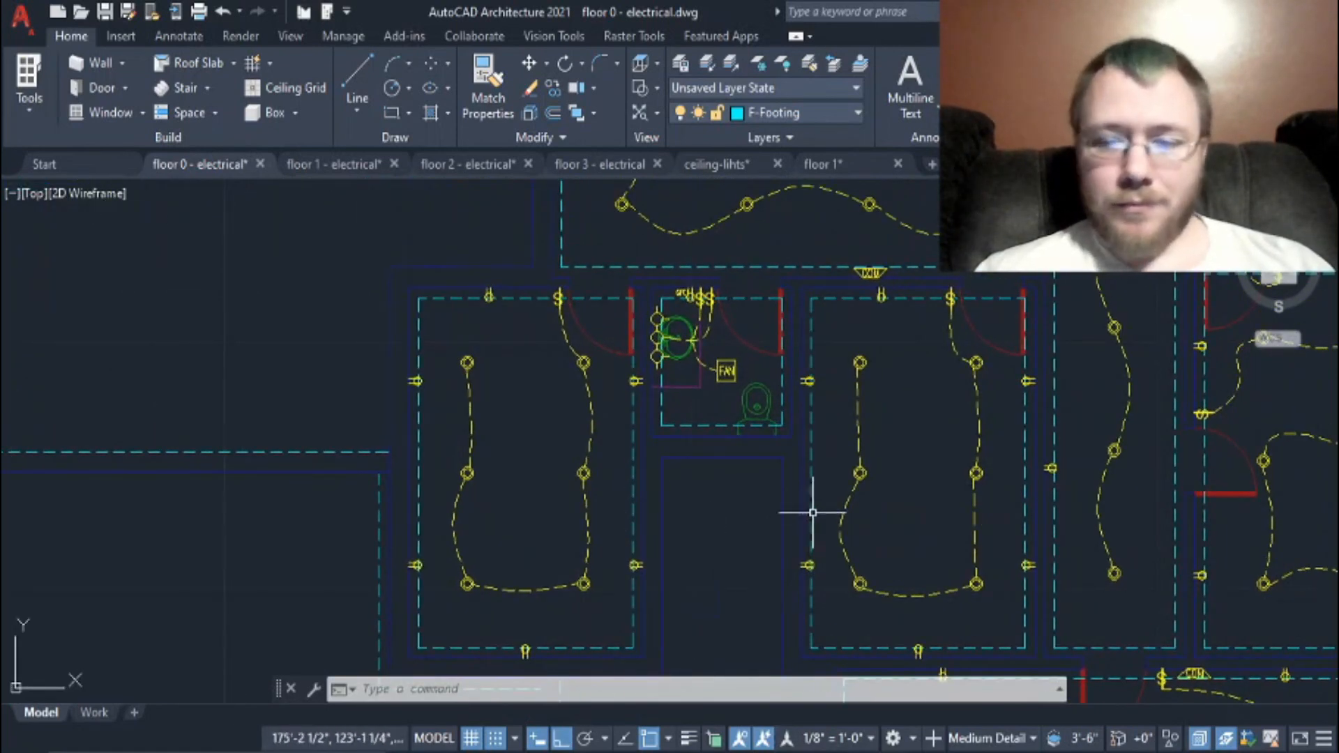
scroll(812, 513, "down", 2)
middle_click_drag(969, 522, 849, 579)
scroll(826, 522, "down", 2)
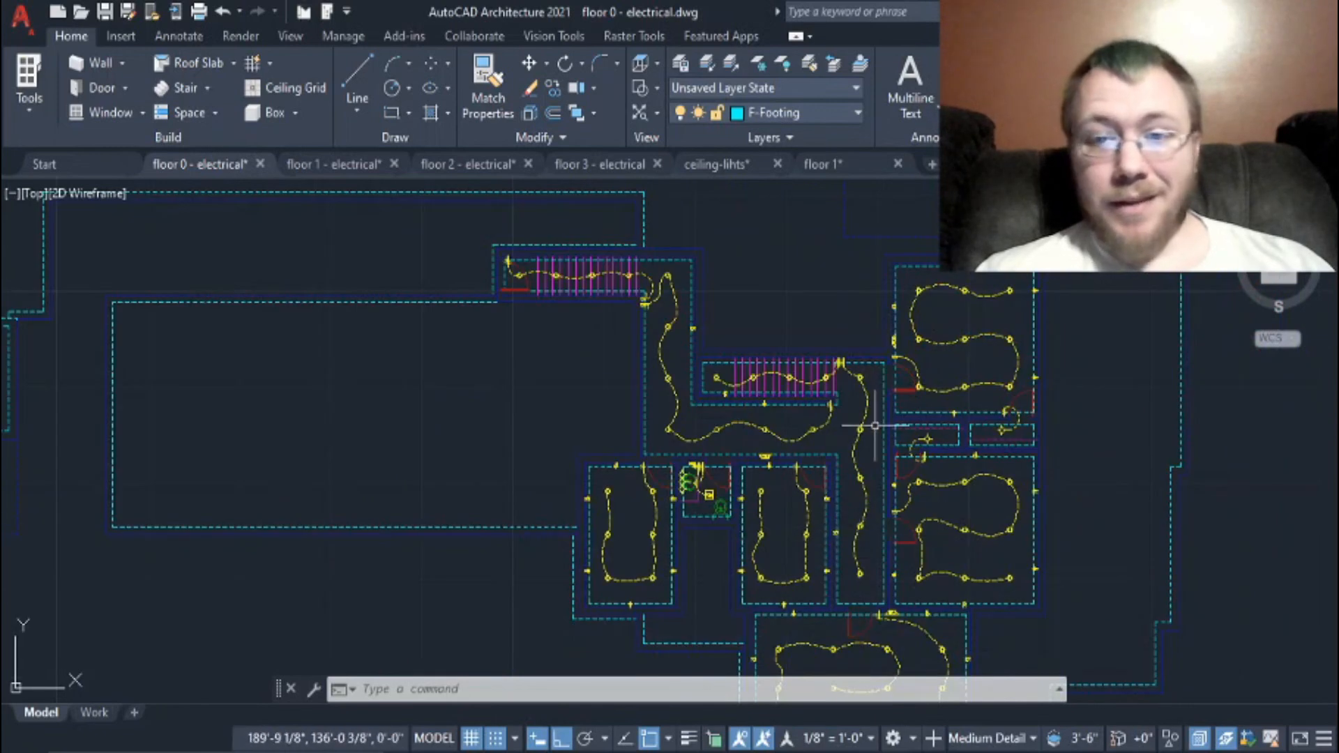
scroll(865, 425, "down", 2)
scroll(516, 321, "down", 1)
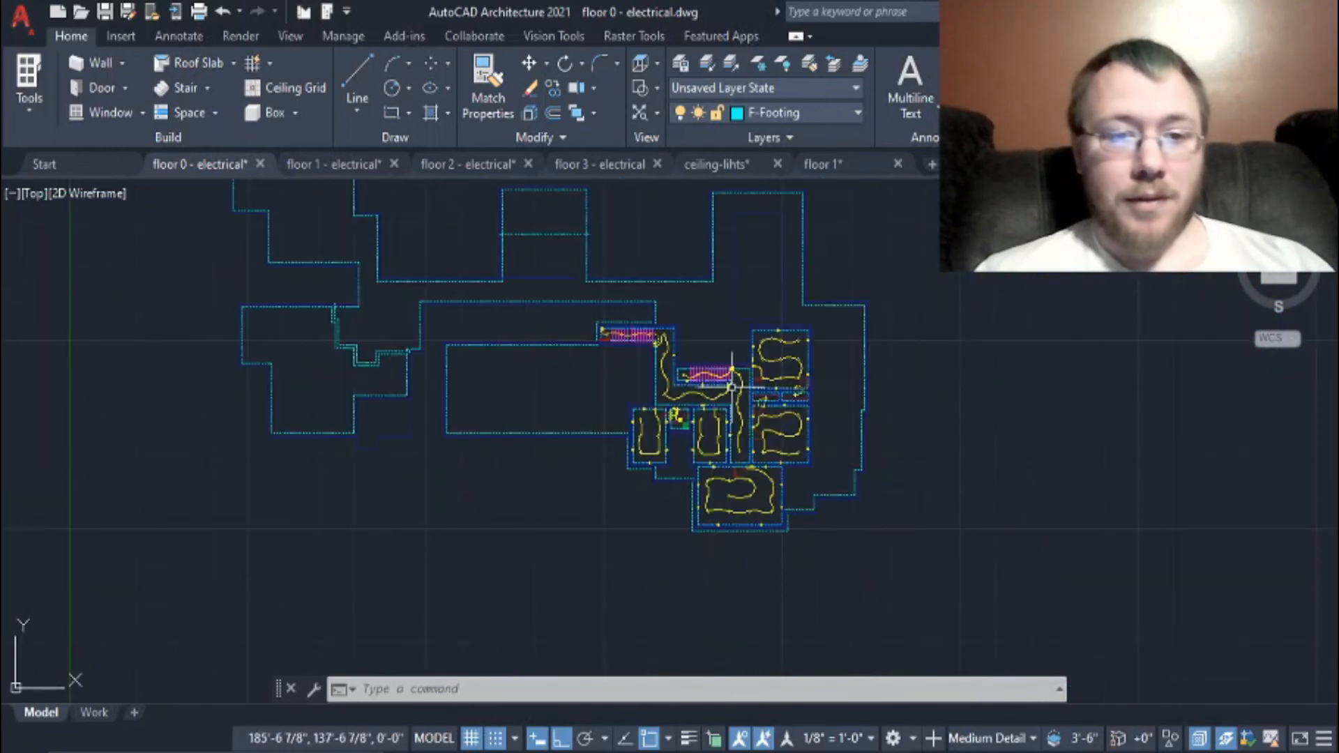
Step: Examine the footing and foundation wall outlines across the rest of the floor 0 plan, including the stepped wall
middle_click_drag(385, 233, 595, 309)
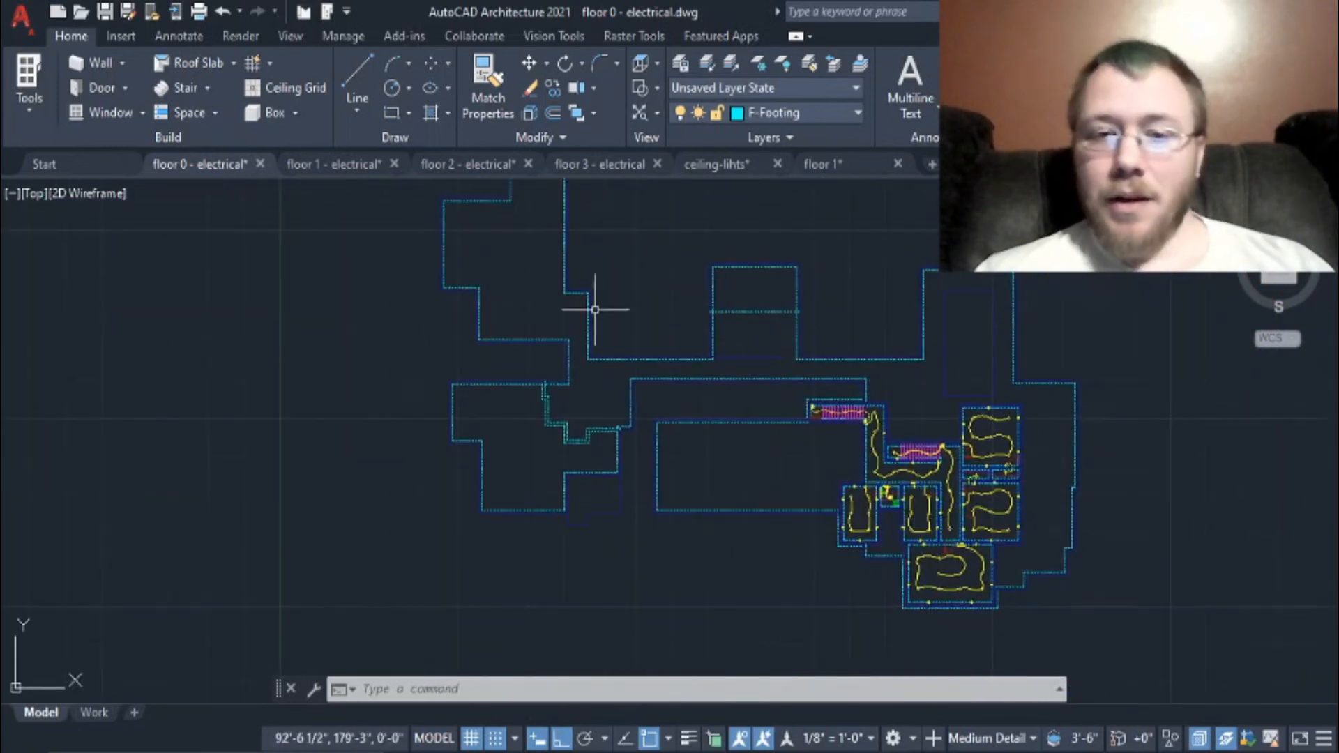
scroll(614, 433, "up", 4)
scroll(666, 480, "up", 2)
scroll(668, 475, "down", 2)
middle_click_drag(849, 416, 588, 671)
middle_click_drag(922, 364, 893, 419)
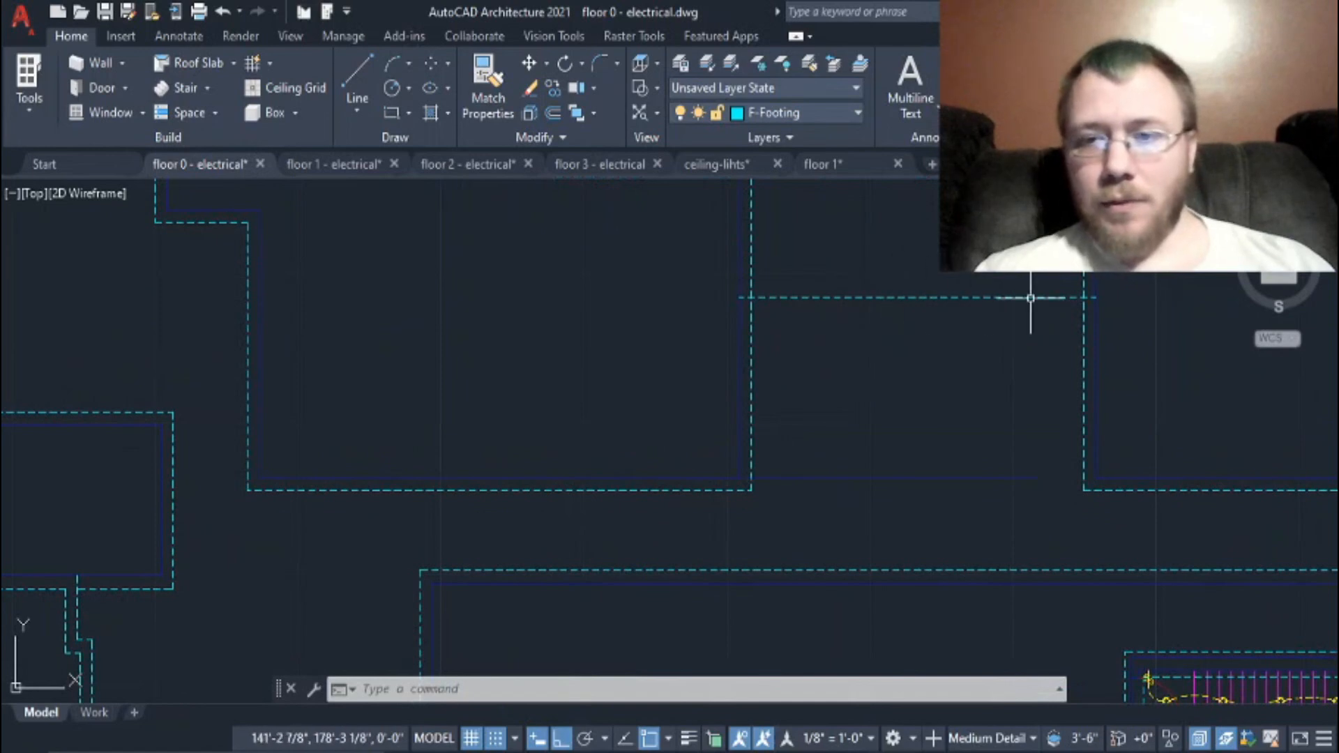
scroll(997, 378, "down", 2)
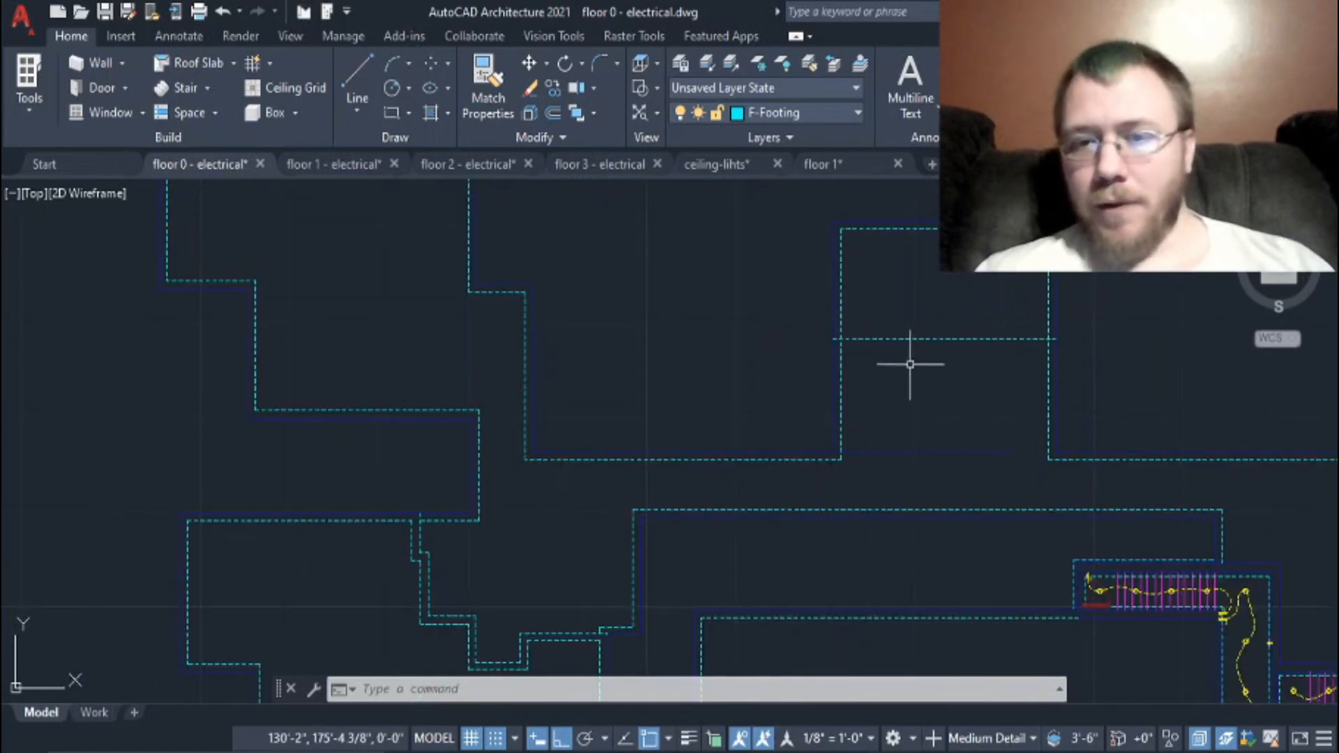
scroll(945, 359, "up", 2)
scroll(706, 460, "up", 3)
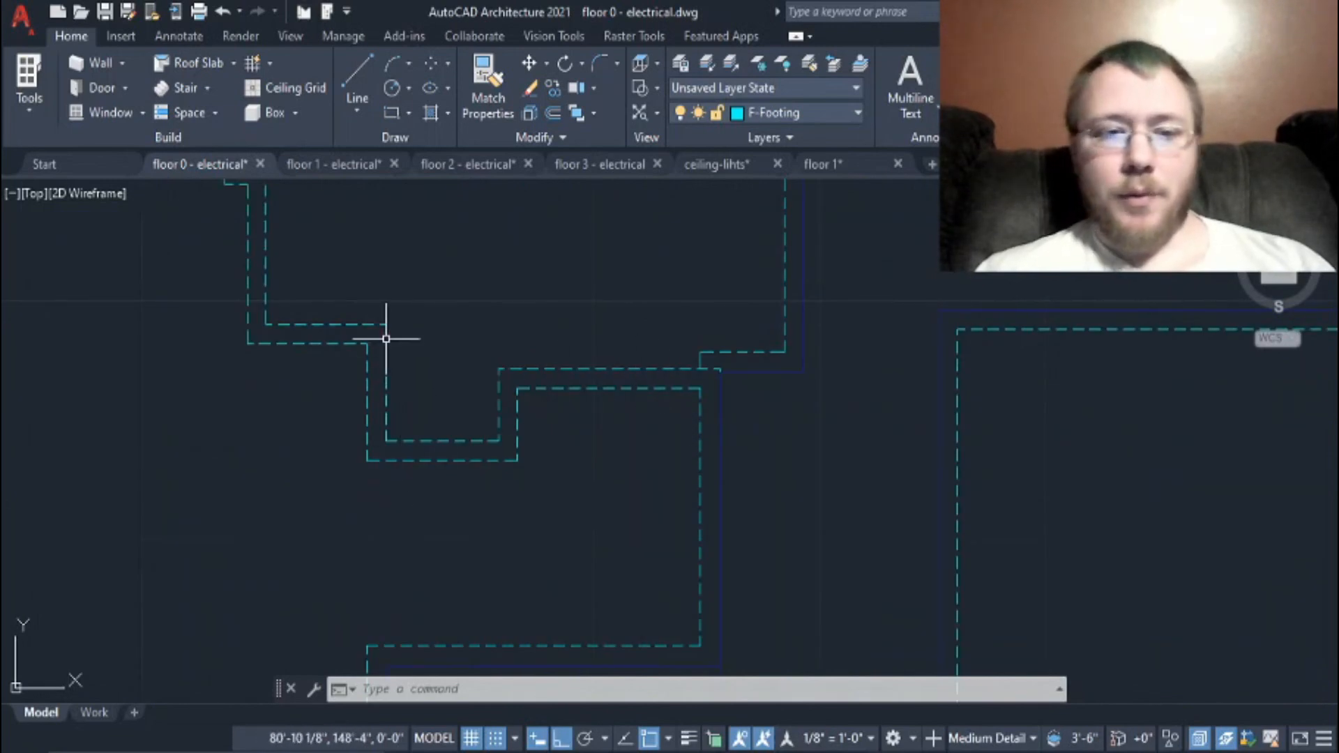
middle_click_drag(362, 352, 529, 449)
middle_click_drag(384, 169, 466, 408)
middle_click_drag(592, 637, 577, 462)
scroll(577, 462, "down", 2)
middle_click_drag(734, 576, 723, 443)
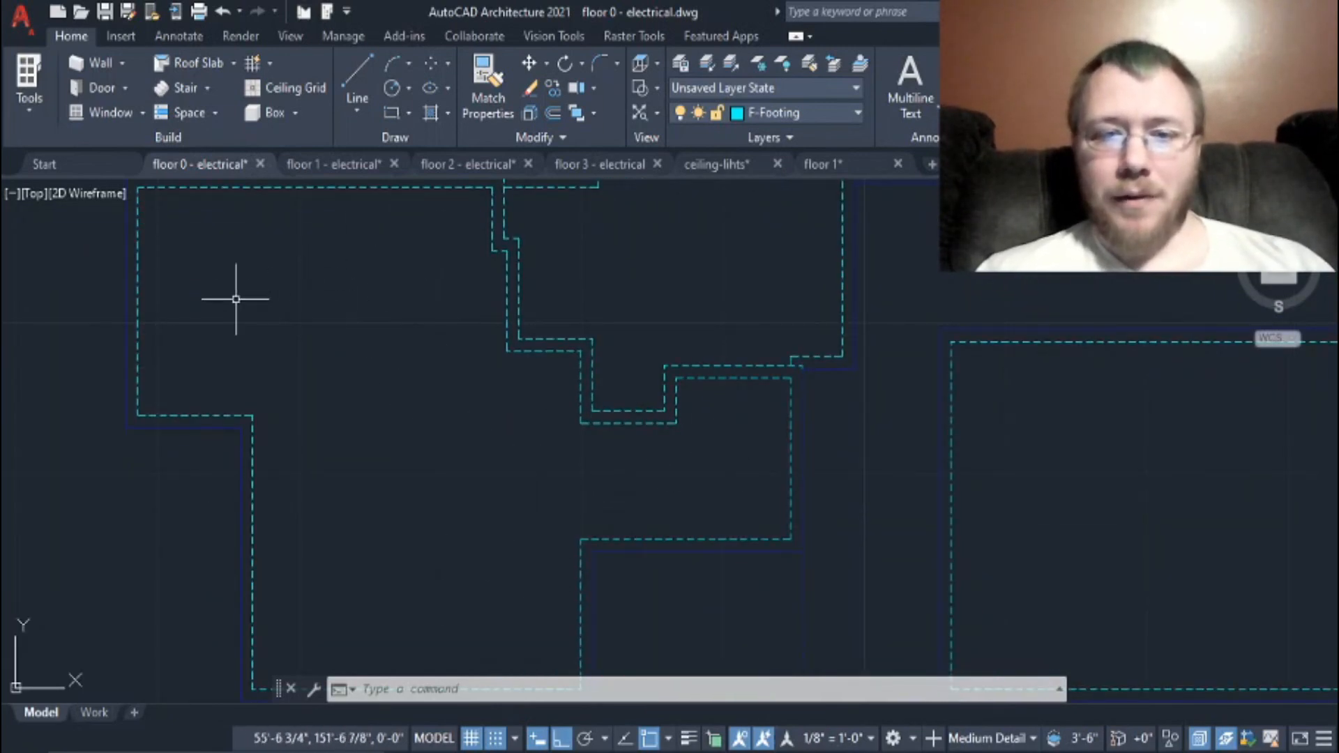
scroll(655, 368, "down", 2)
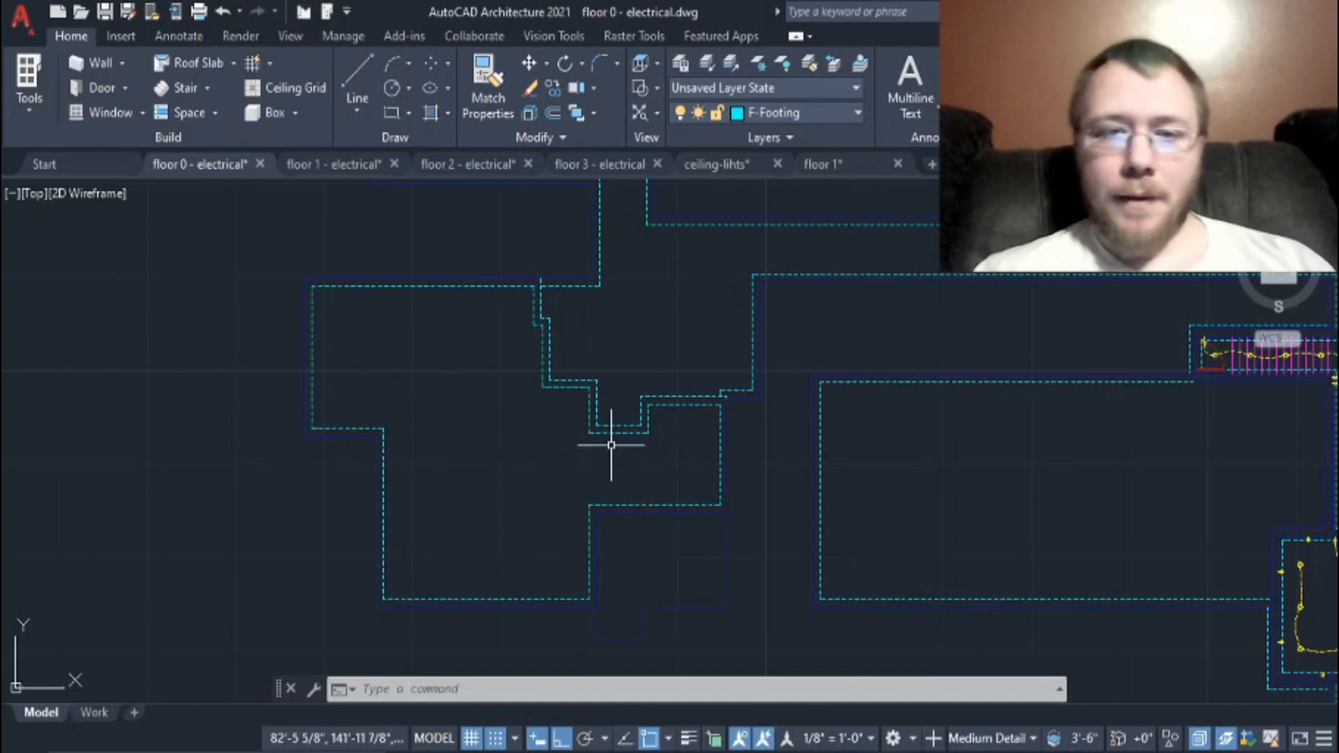
scroll(729, 436, "down", 4)
scroll(931, 502, "down", 2)
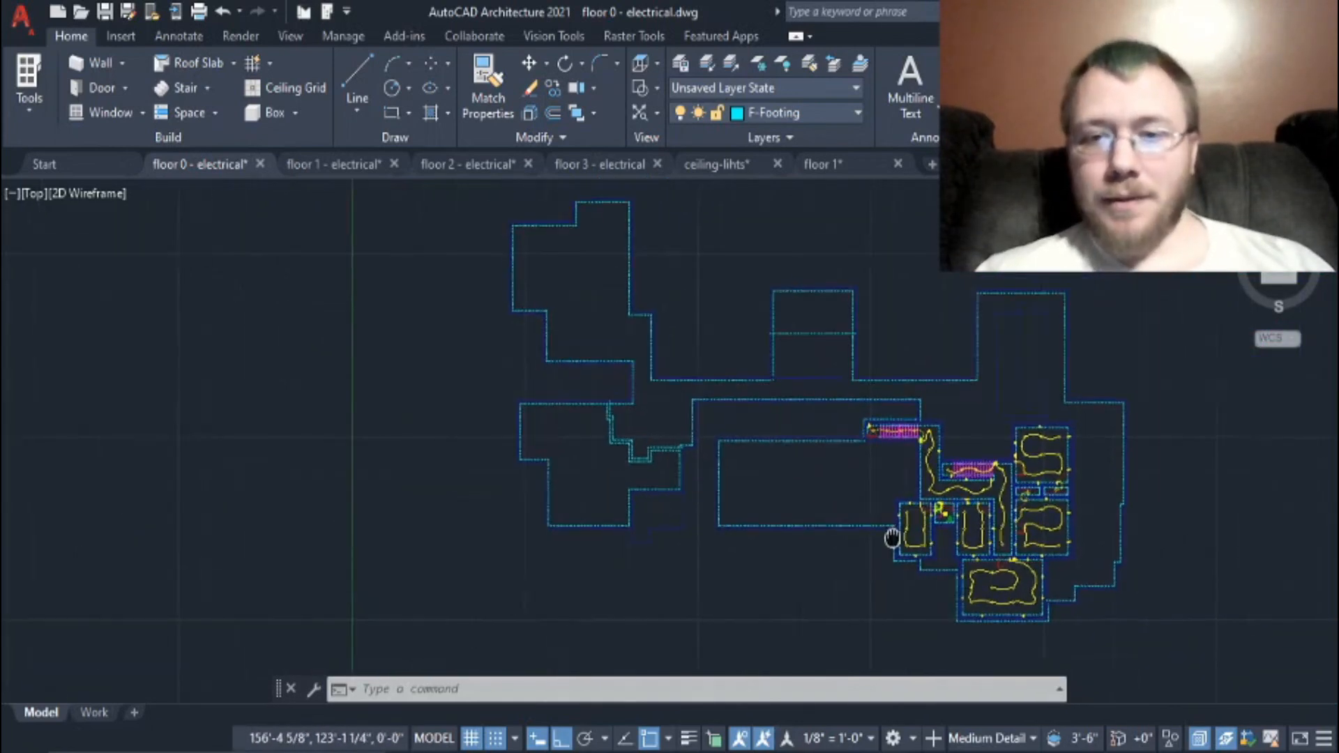
scroll(788, 390, "up", 6)
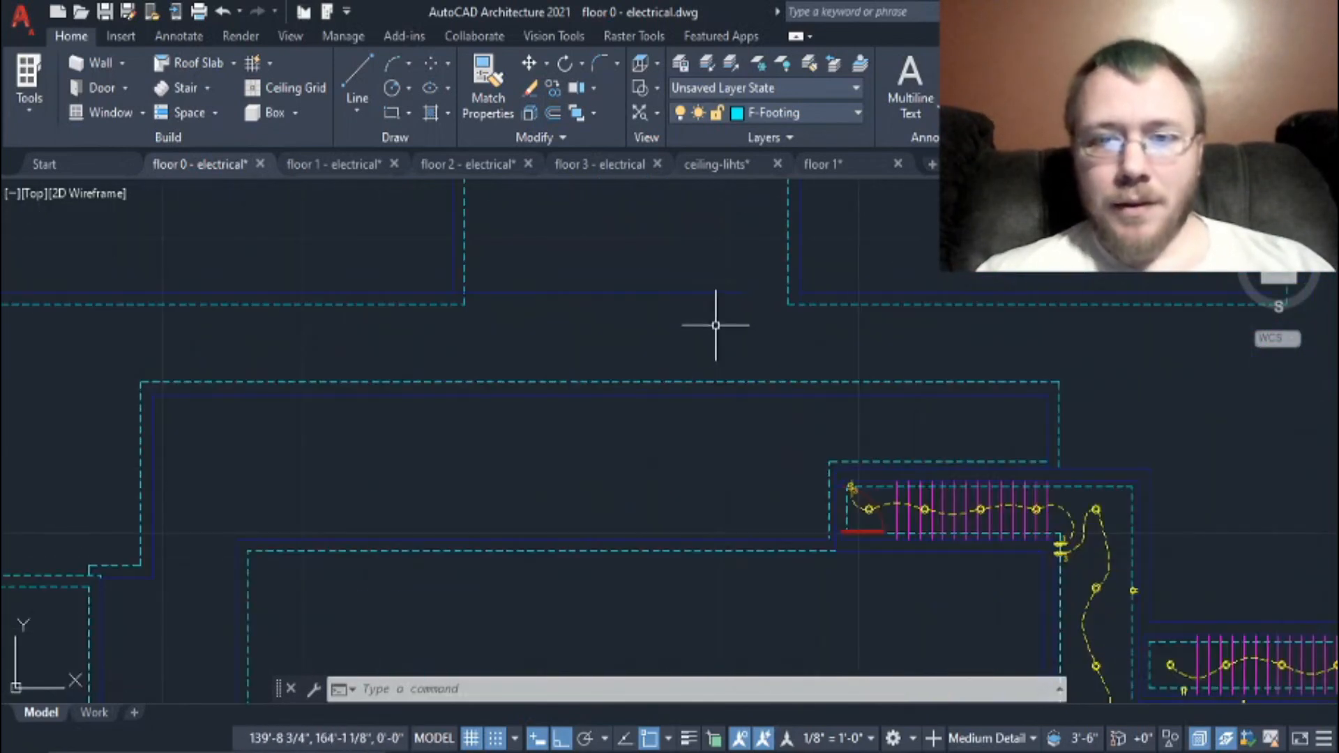
Step: Unlock the Walls layer and delete the short horizontal wall line across the open base of the plan's upper middle bay
scroll(714, 324, "up", 3)
scroll(714, 324, "down", 2)
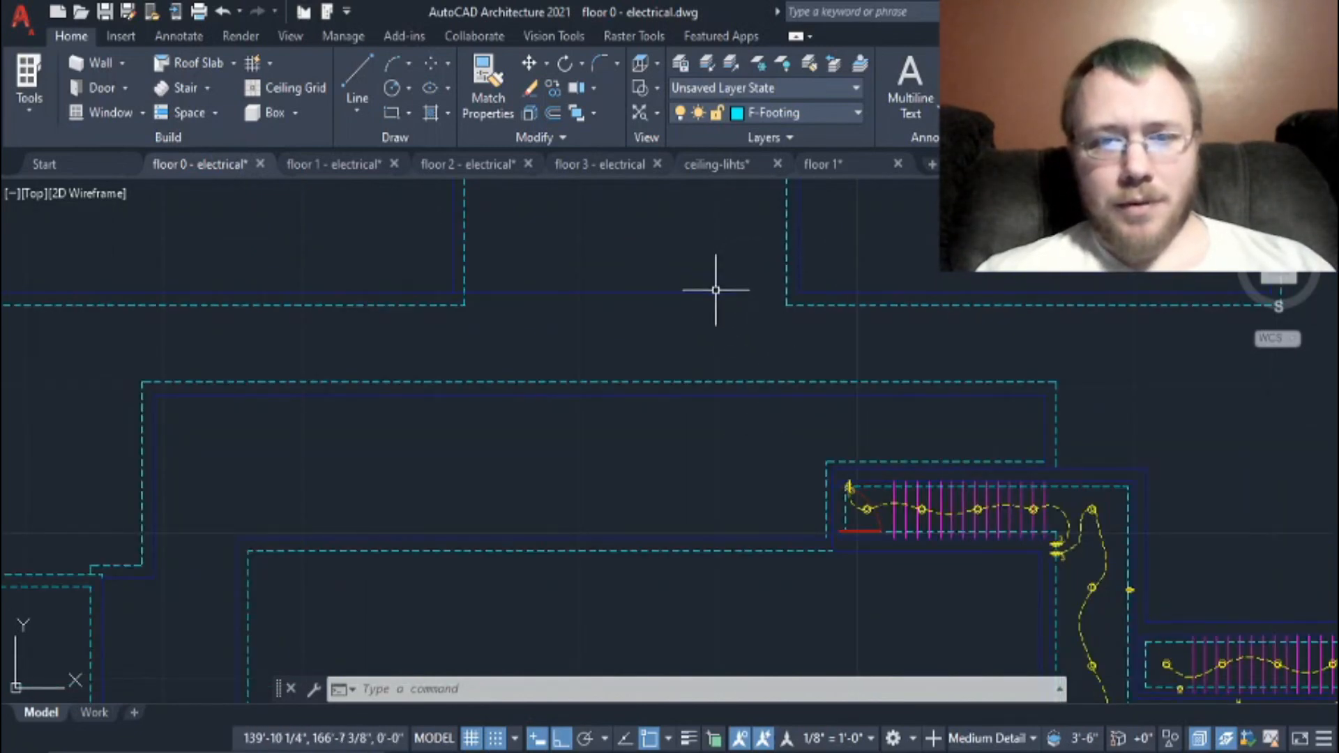
scroll(795, 365, "down", 4)
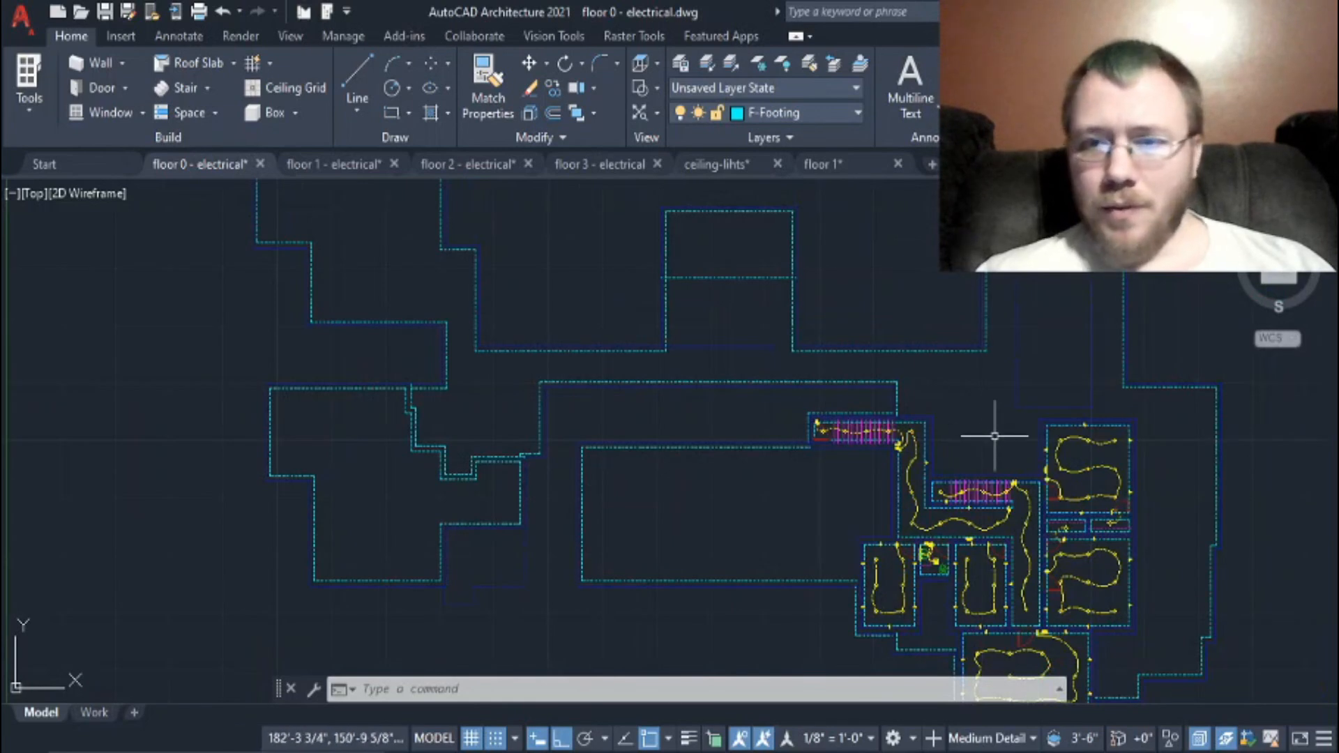
left_click(848, 113)
left_click(723, 485)
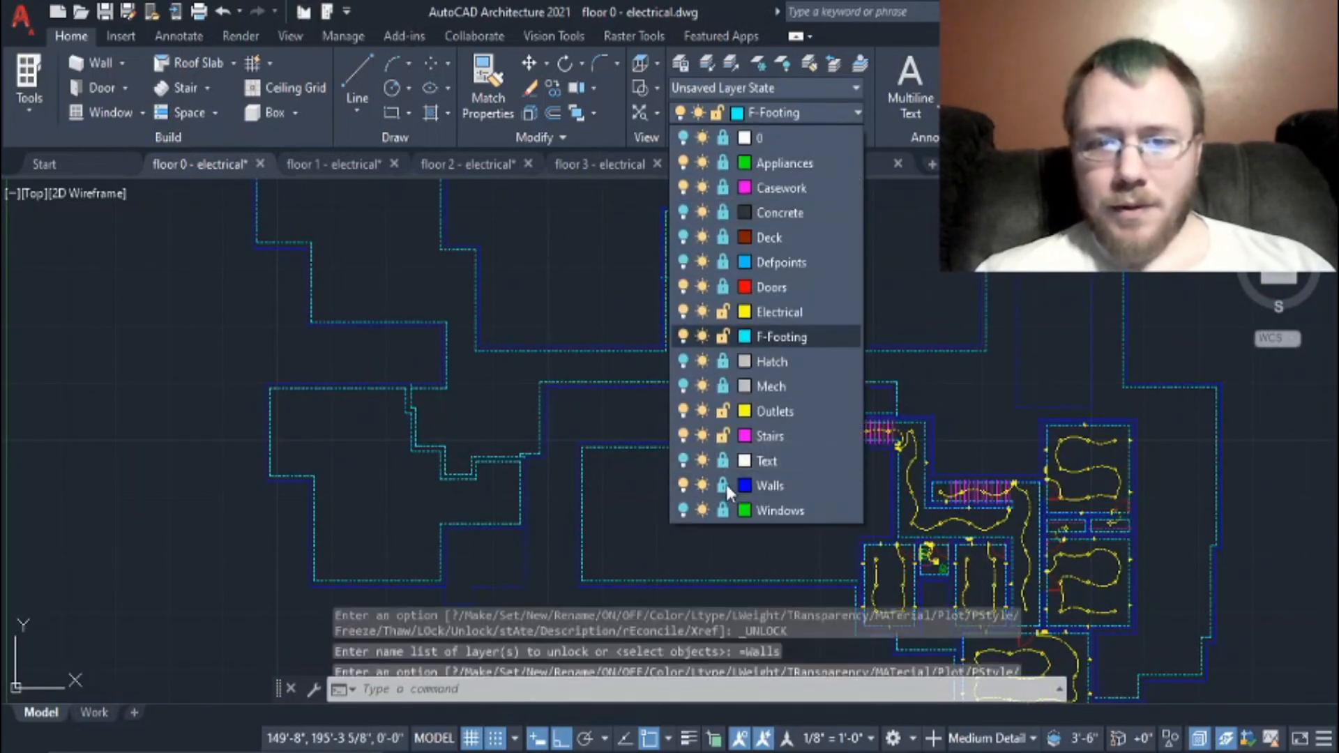
left_click(610, 278)
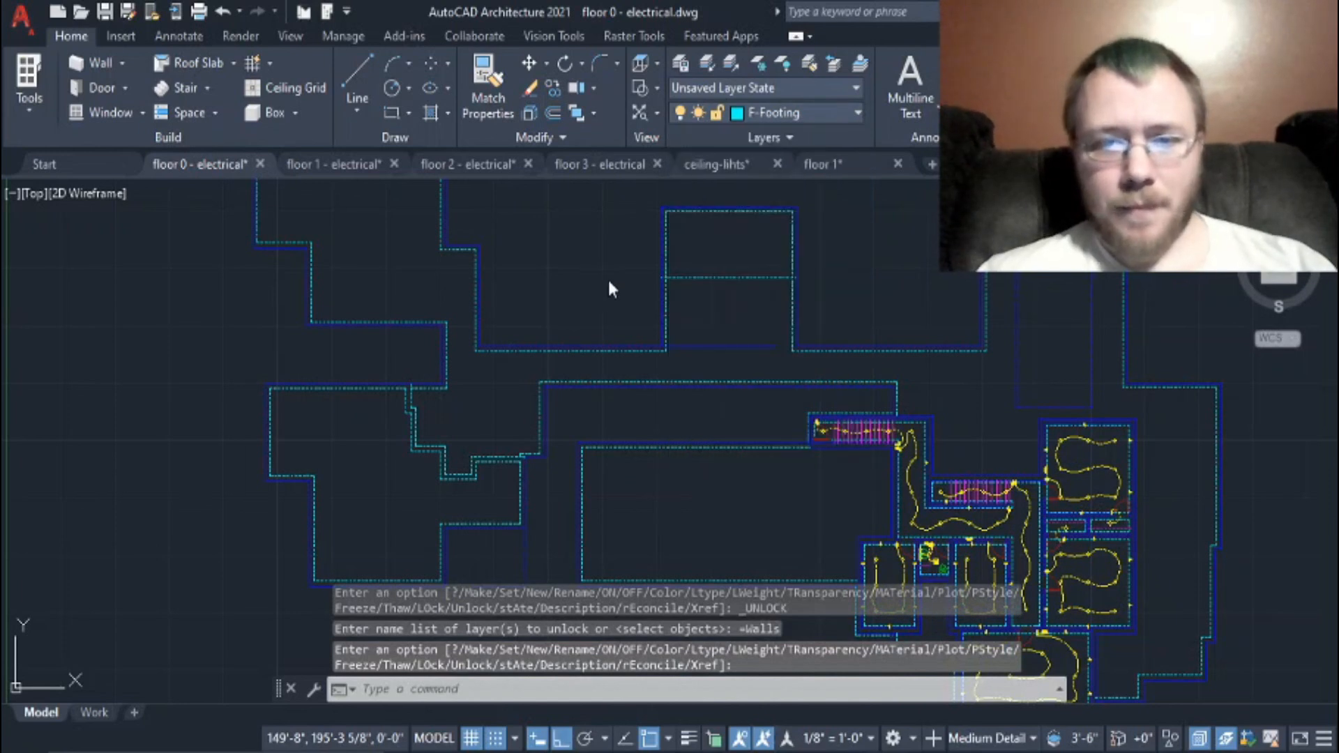
left_click(726, 345)
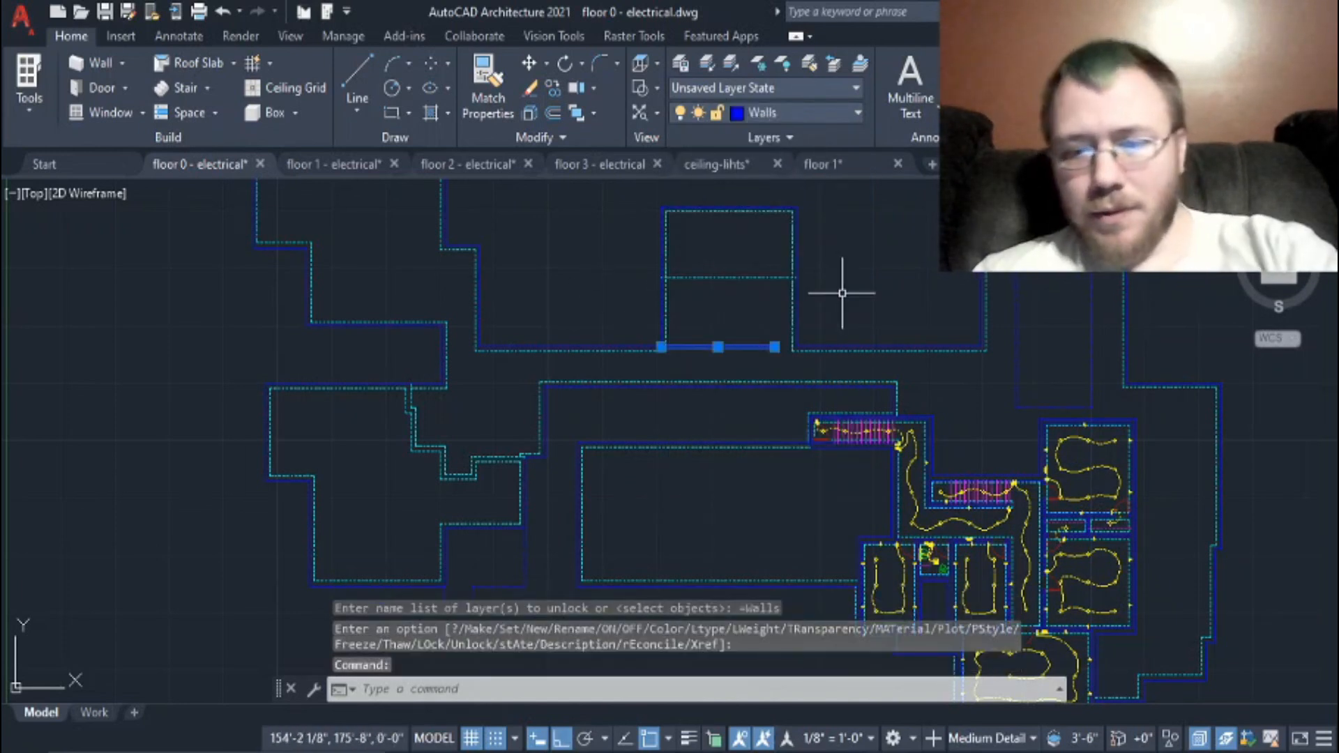
key("Delete")
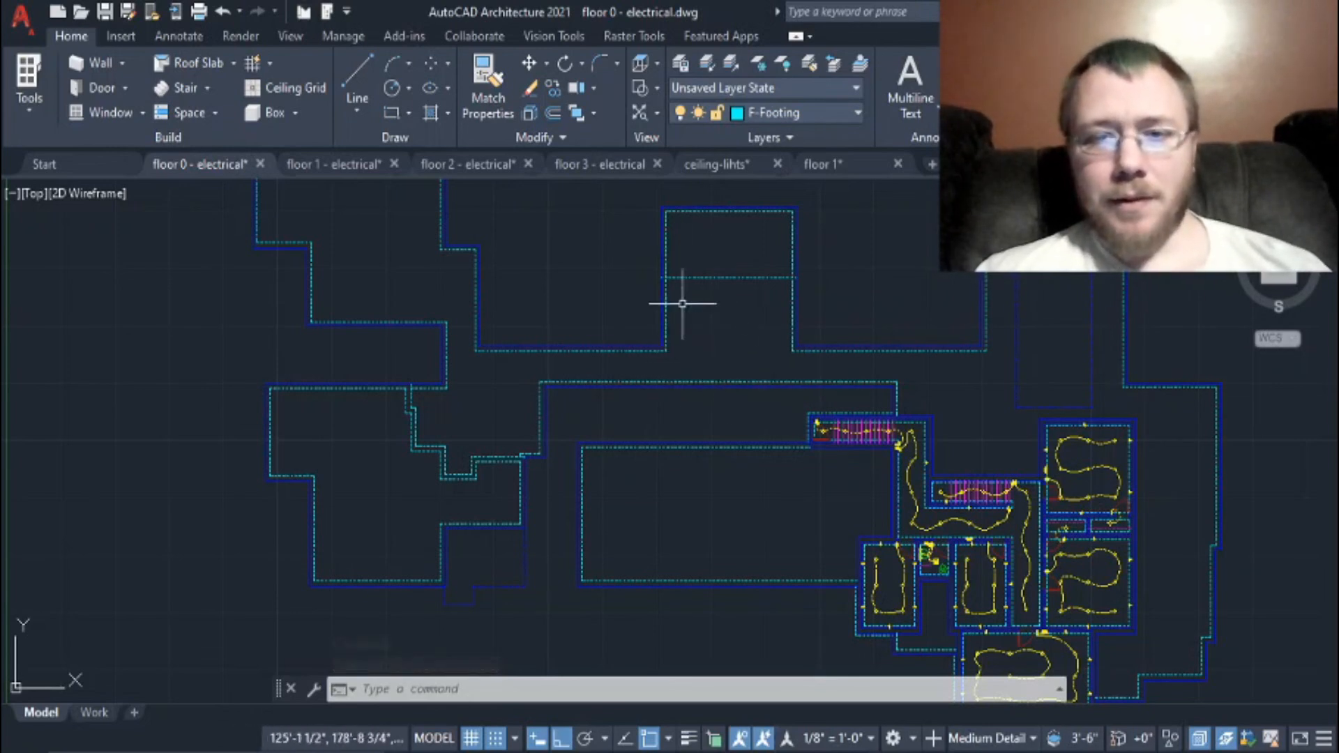
Step: Examine the overall floor 0 footprint, the stair corridors and the bathroom area with its surrounding rooms and lighting circuits
scroll(699, 546, "down", 1)
scroll(726, 329, "down", 1)
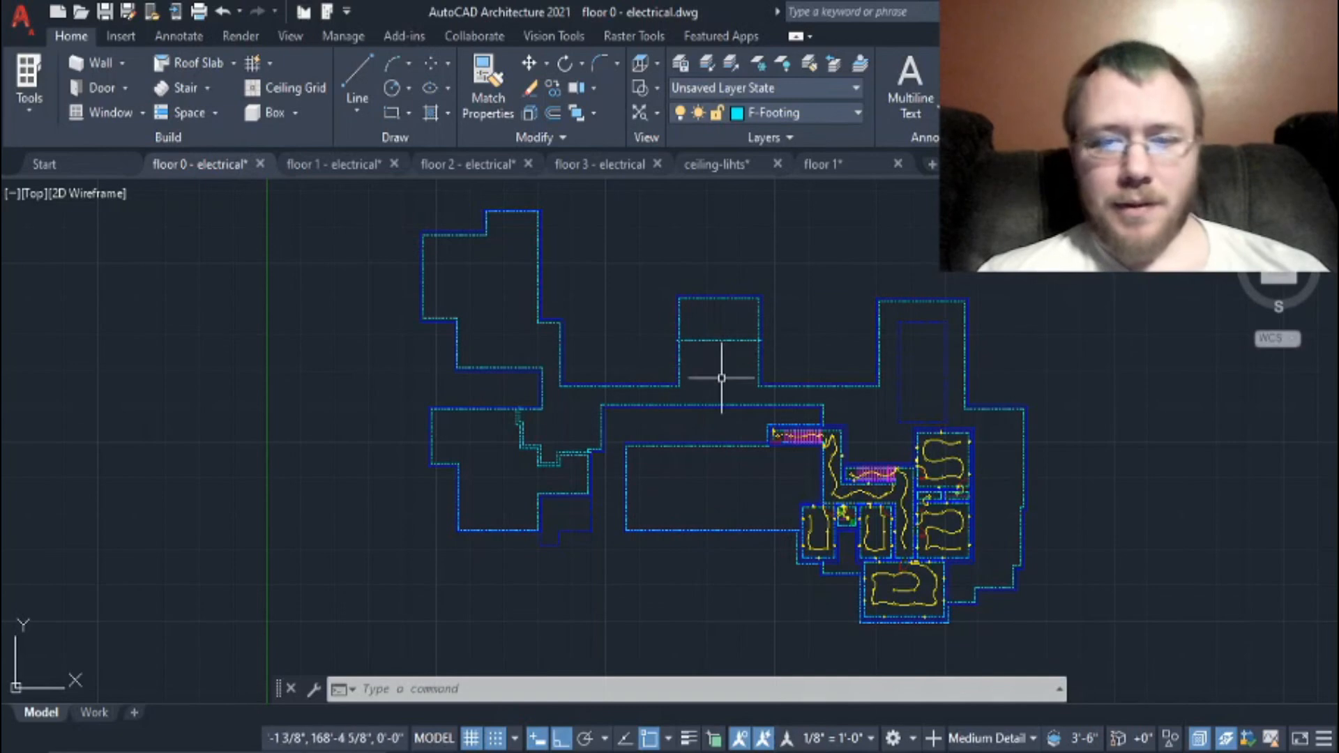
scroll(885, 557, "up", 2)
scroll(1042, 635, "up", 2)
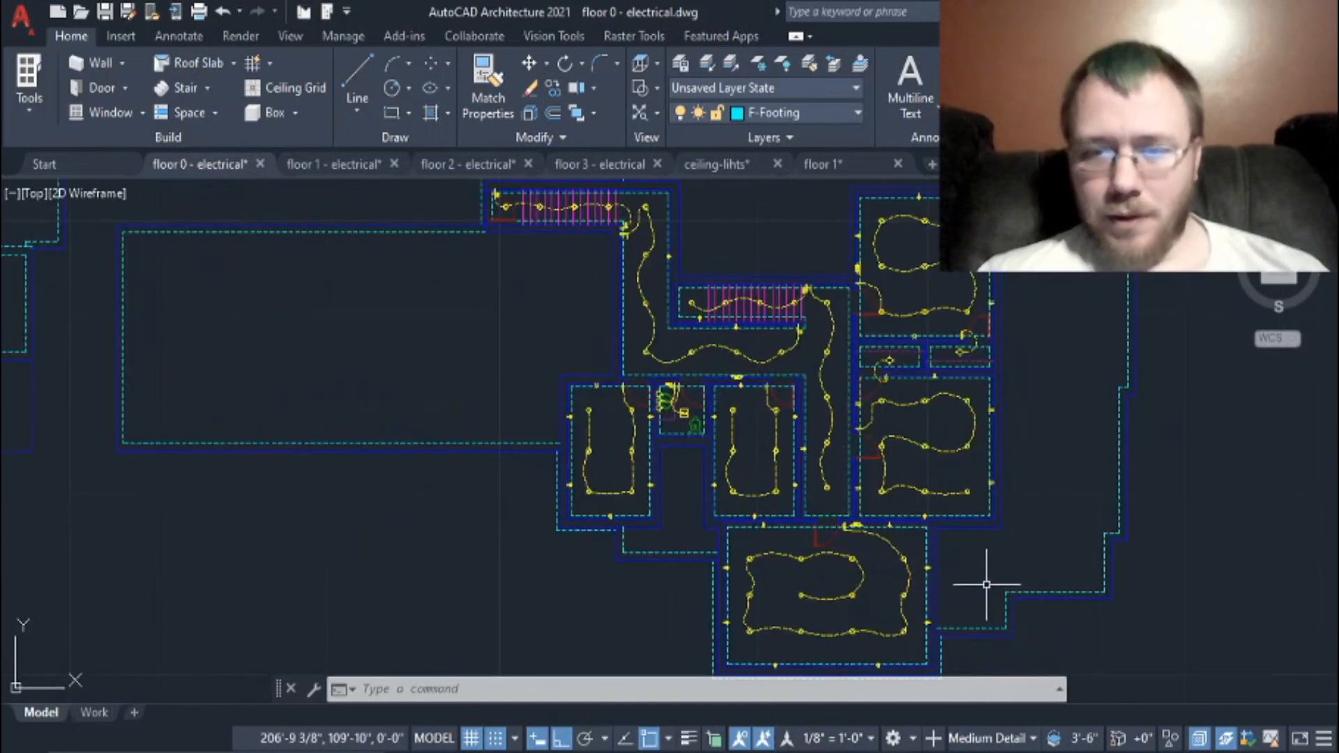
scroll(986, 585, "up", 2)
scroll(802, 565, "up", 3)
scroll(912, 546, "down", 8)
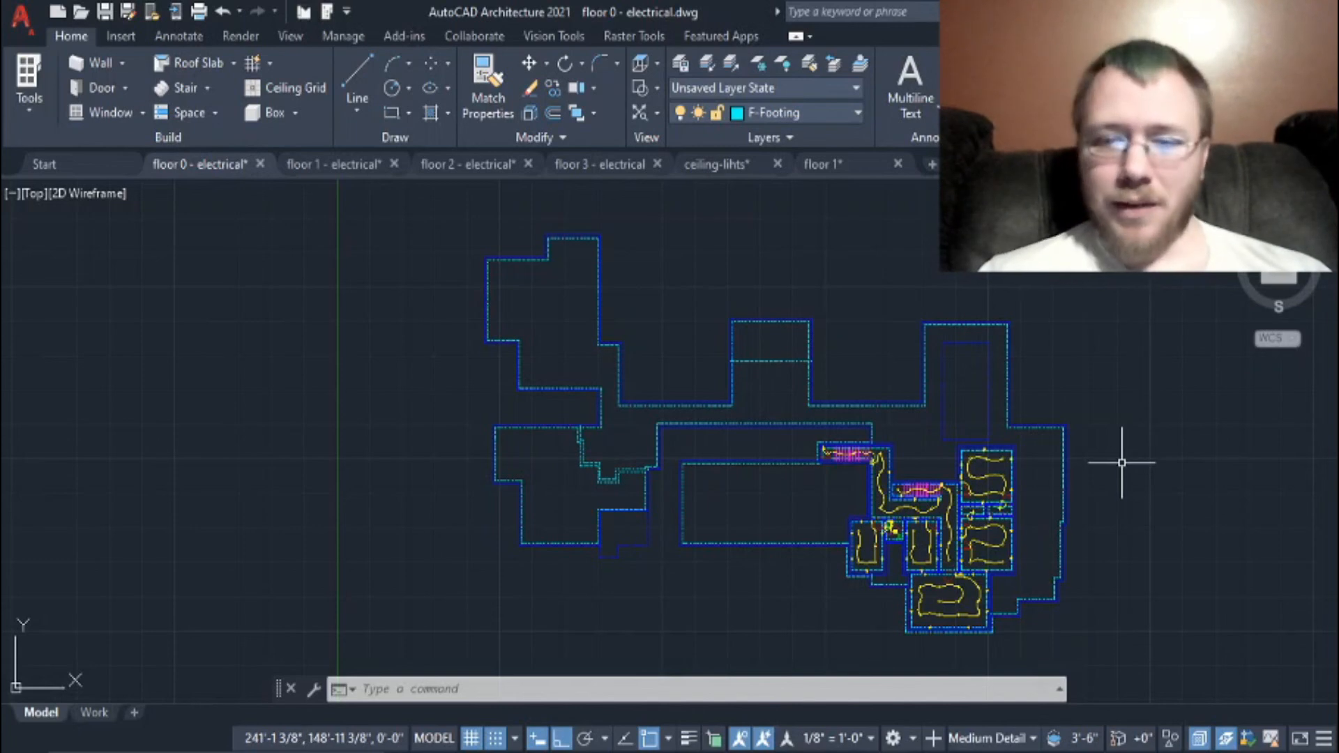
middle_click_drag(1121, 464, 1005, 425)
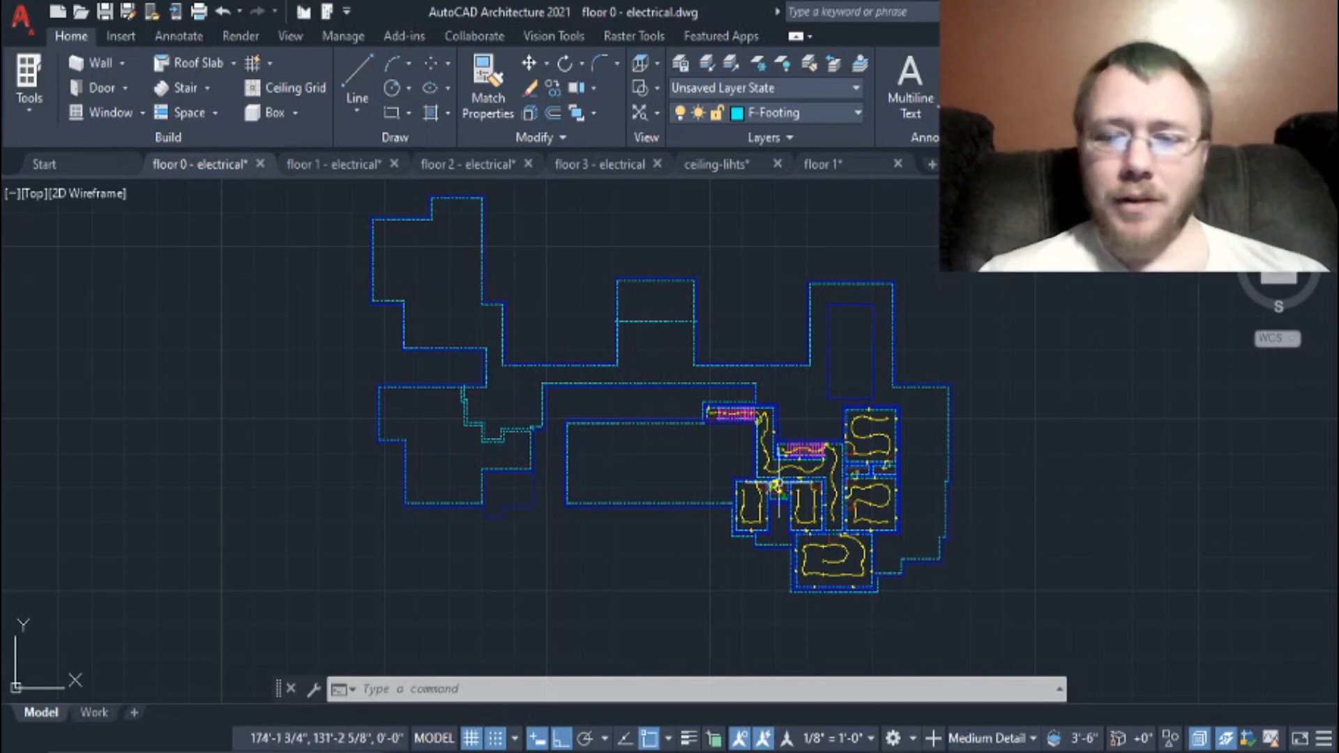
scroll(779, 485, "up", 8)
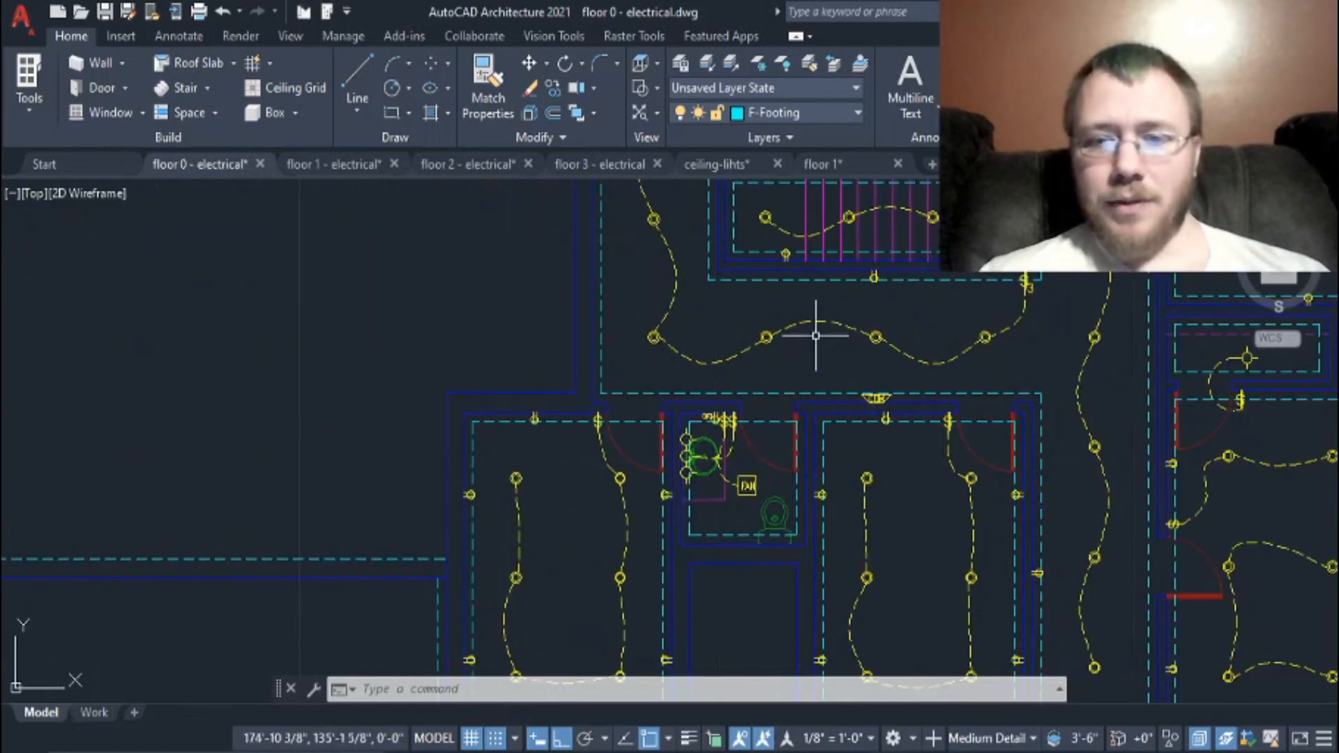
scroll(1000, 555, "down", 5)
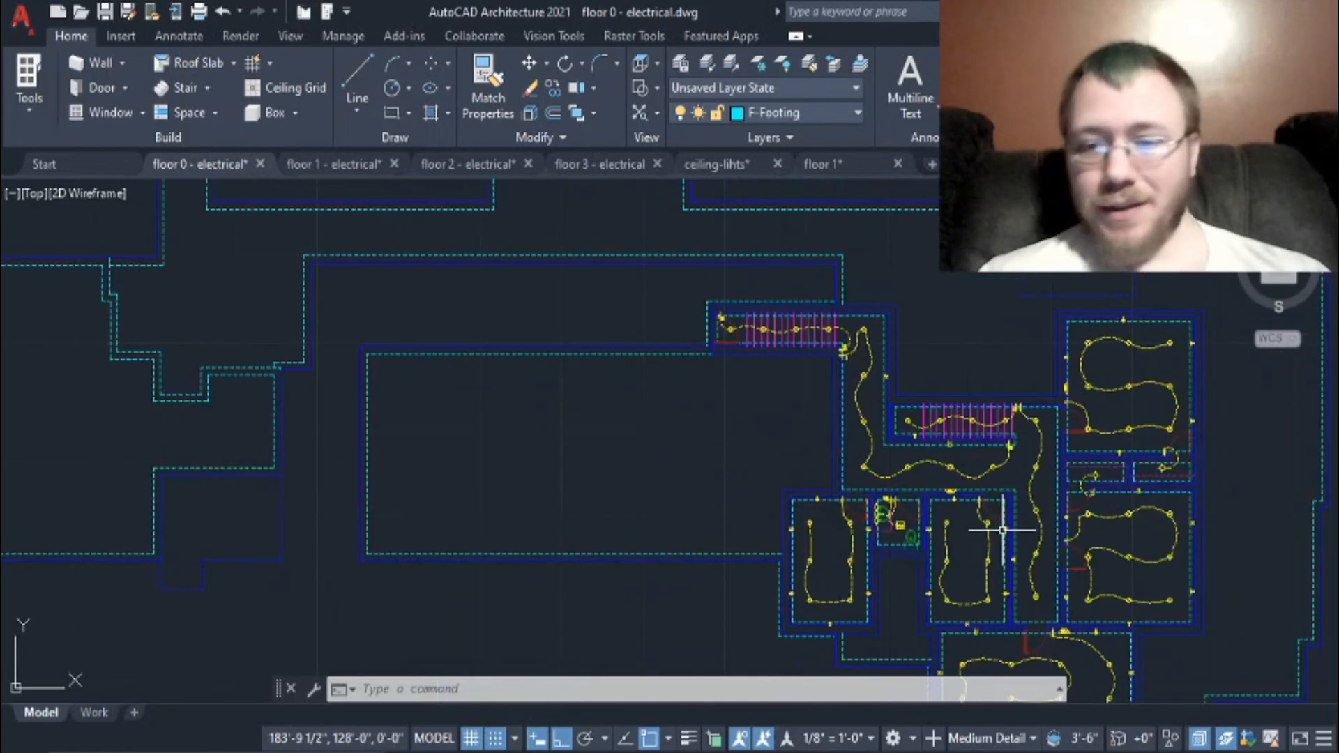
mouse_move(1211, 556)
middle_mouse_down()
mouse_move(1157, 568)
mouse_move(1016, 546)
middle_mouse_up()
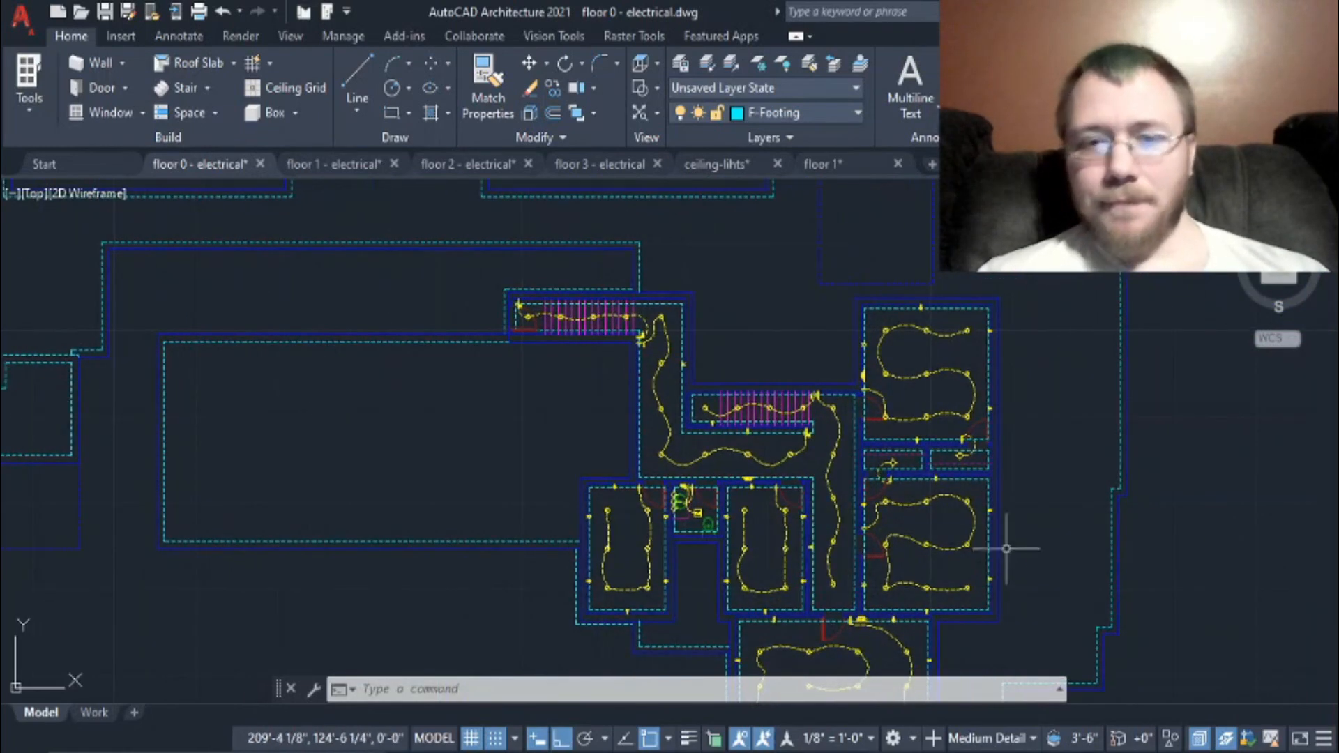
scroll(1005, 541, "down", 3)
middle_click_drag(1202, 511, 1166, 591)
scroll(1159, 579, "down", 3)
middle_click_drag(1142, 545, 996, 463)
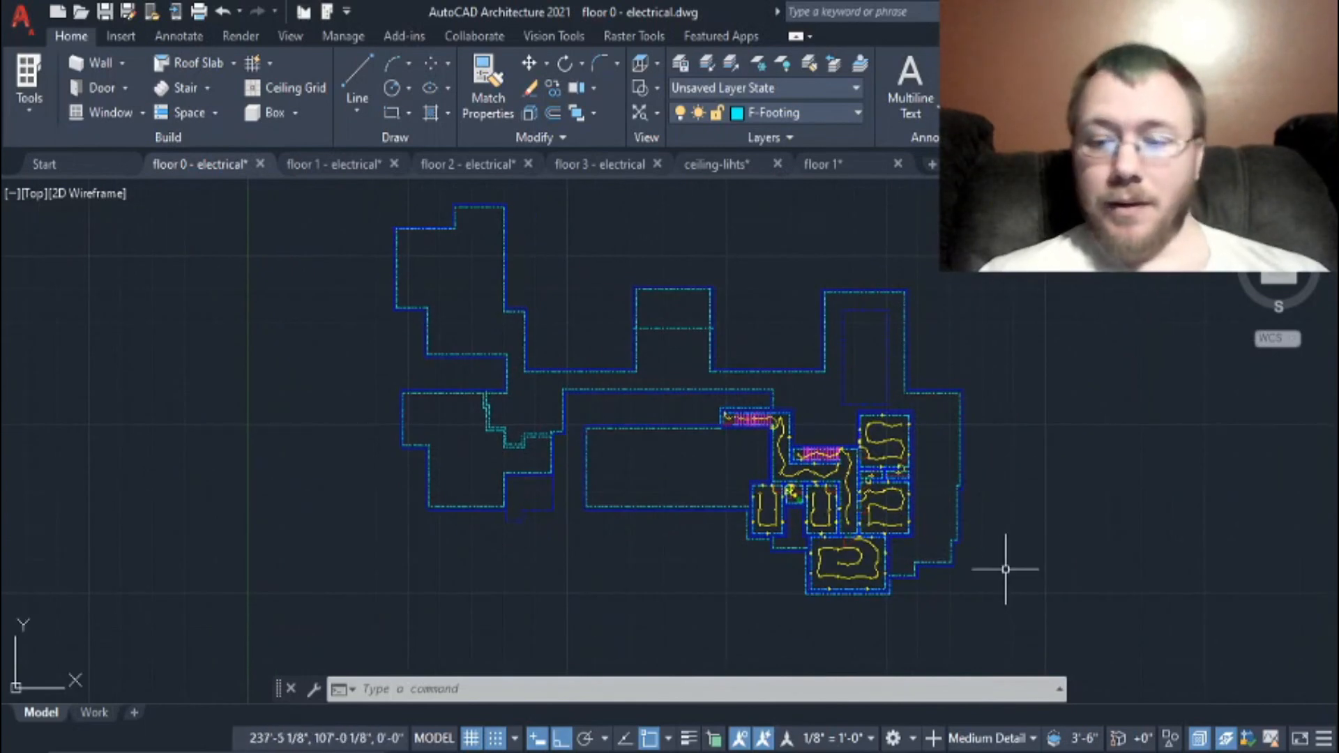